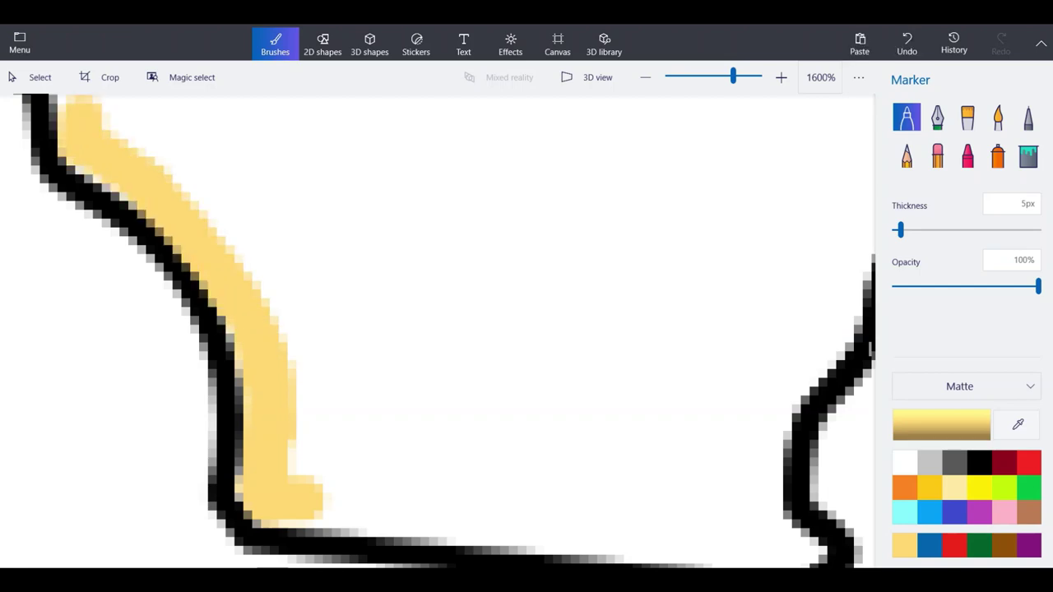
Extend the yellow marker line along the inner side of California's southern coast, past the first notch and up the diagonal shoreline.
scroll(352, 369, down, 2)
scroll(349, 376, down, 1)
scroll(138, 217, up, 2)
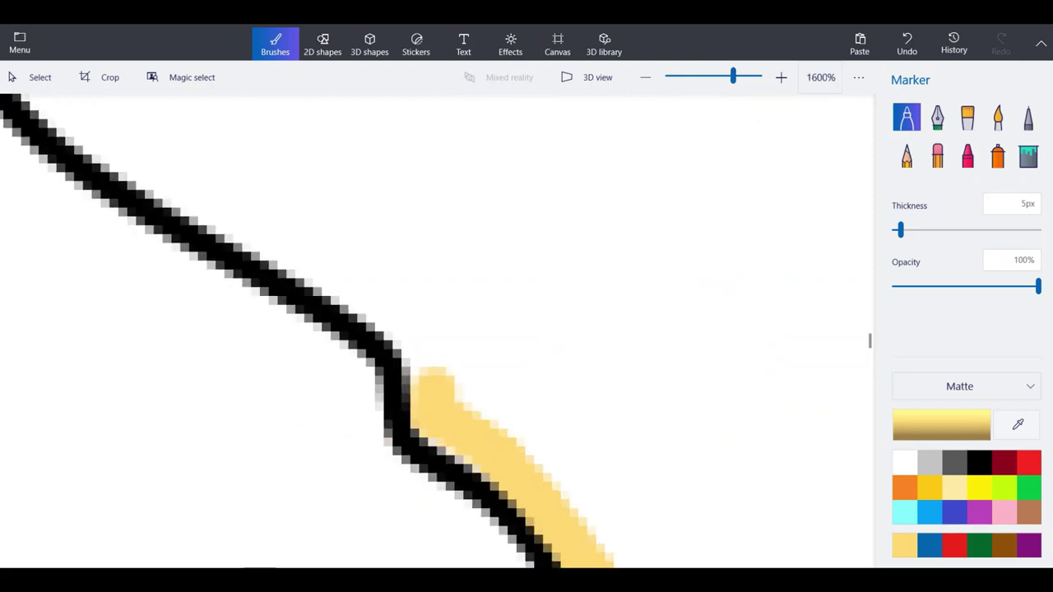
mouse_move(432, 374)
mouse_down()
mouse_move(423, 334)
mouse_move(377, 298)
mouse_move(119, 150)
mouse_move(58, 97)
mouse_up()
drag(132, 135, 87, 98)
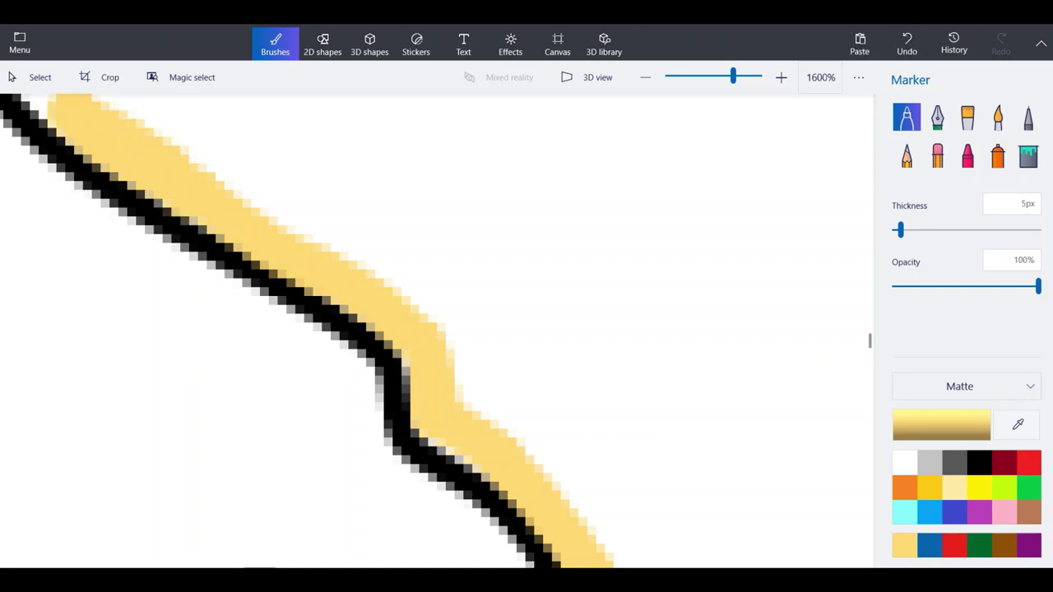
Continue the yellow marker line inside California's coastline around the next inward bend and up the steep stretch above it.
key(ctrl+minus)
key(ctrl+minus)
scroll(181, 188, up, 3)
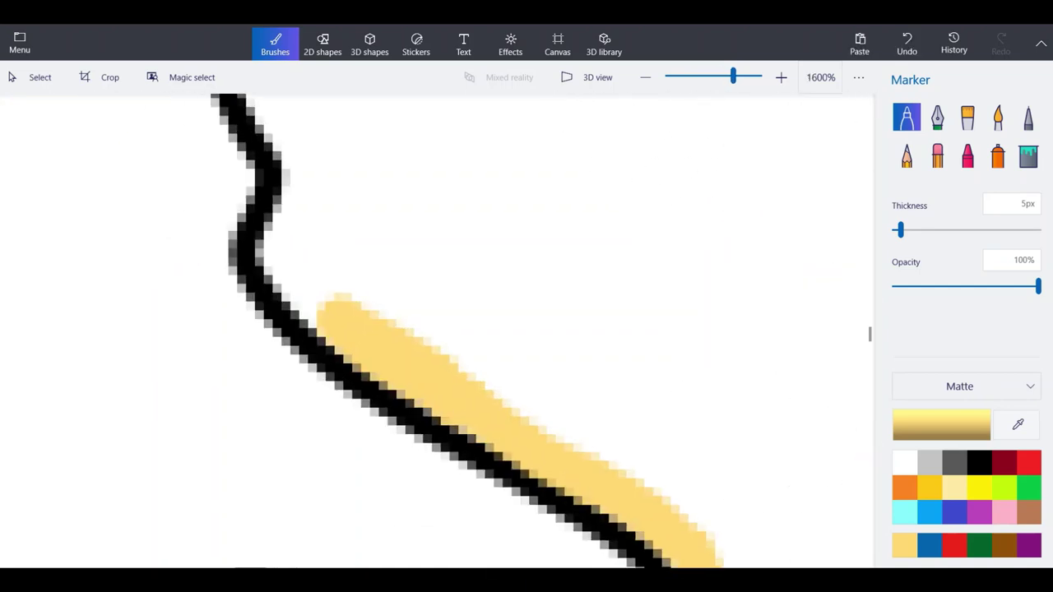
mouse_move(333, 313)
mouse_down()
mouse_move(280, 238)
mouse_move(298, 113)
mouse_move(286, 110)
mouse_up()
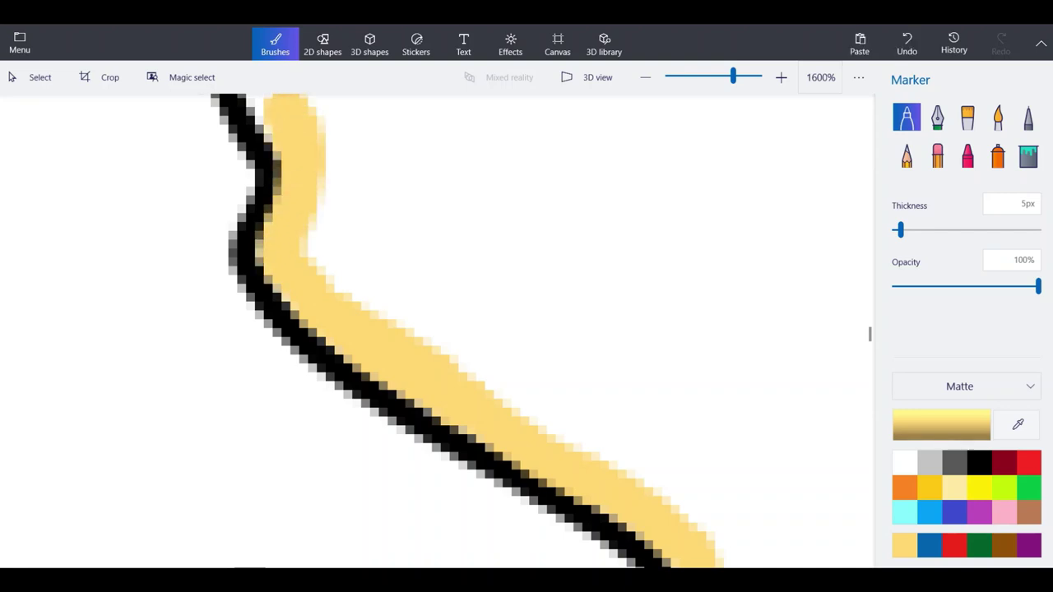
scroll(332, 498, down, 3)
scroll(317, 326, up, 3)
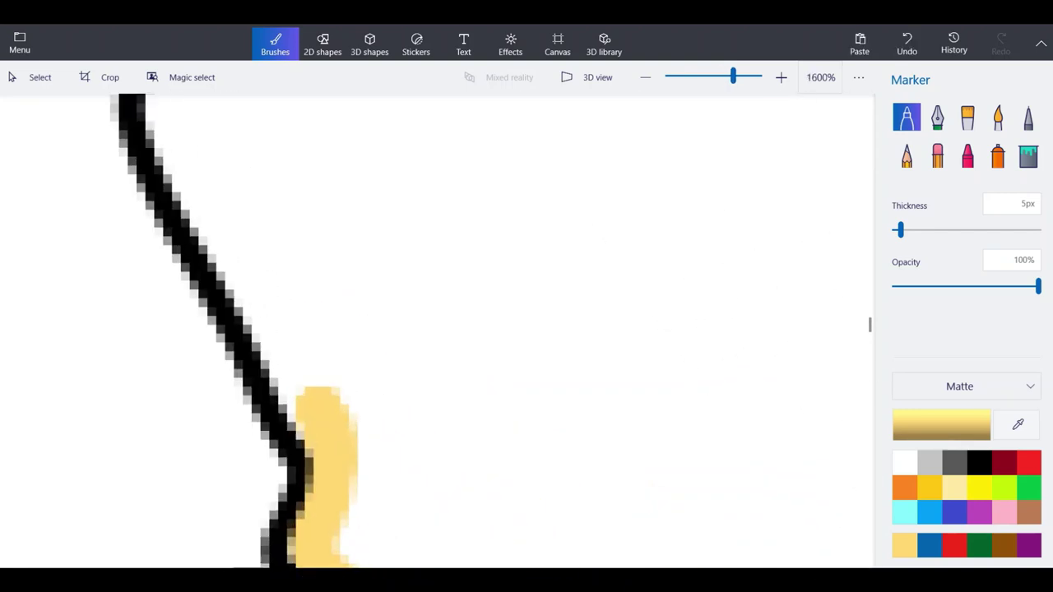
mouse_move(325, 403)
mouse_down()
mouse_move(300, 393)
mouse_move(265, 304)
mouse_move(185, 170)
mouse_move(148, 103)
mouse_up()
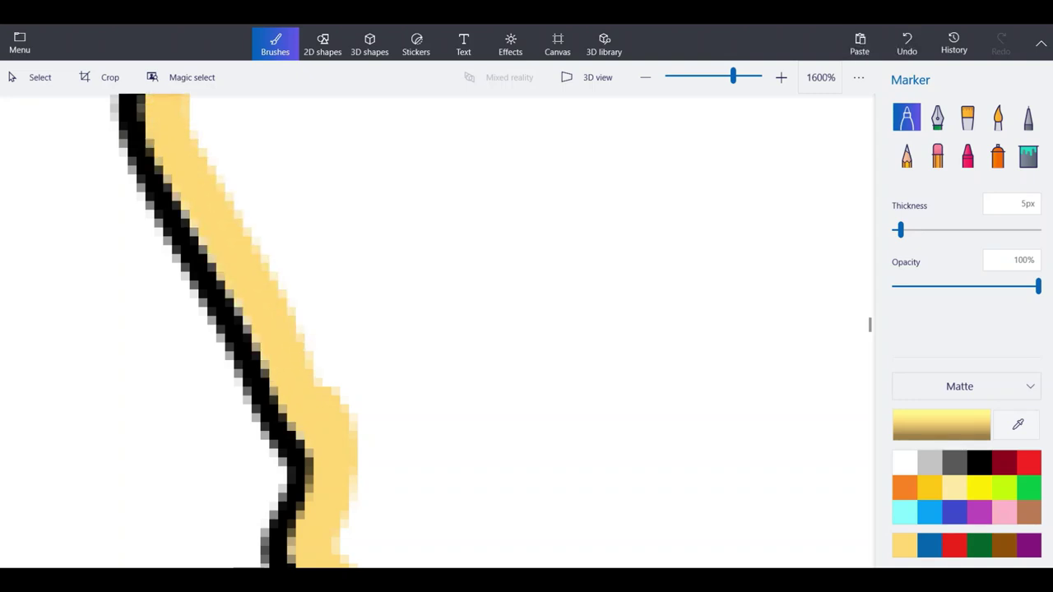
Trace yellow around the next bump of the California coast and undo the last part of the stroke above it.
key(ctrl+minus)
scroll(201, 131, up, 1)
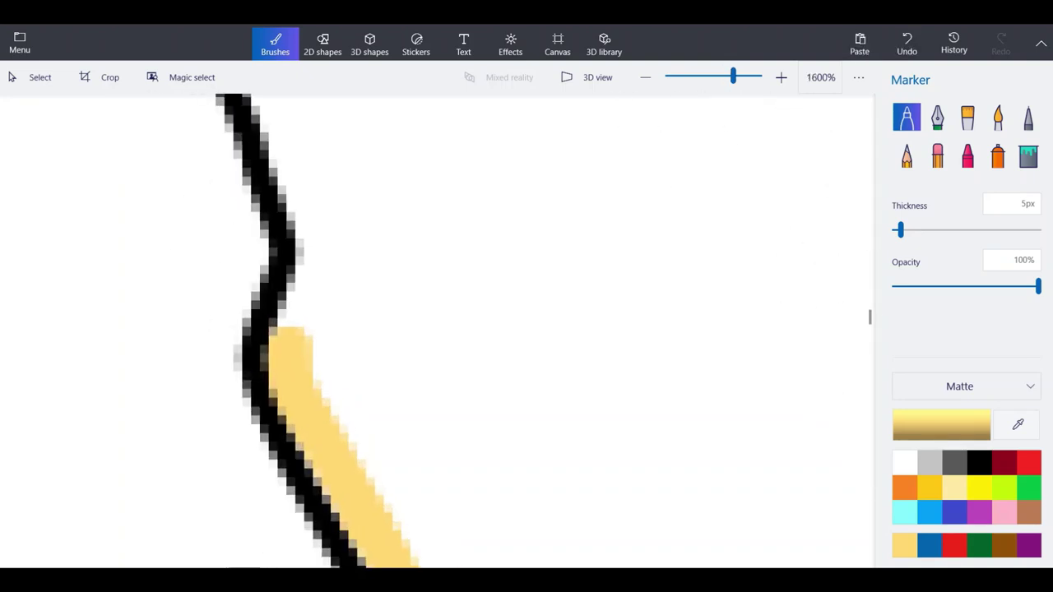
mouse_move(288, 346)
mouse_down()
mouse_move(317, 210)
mouse_move(311, 176)
mouse_move(264, 97)
mouse_up()
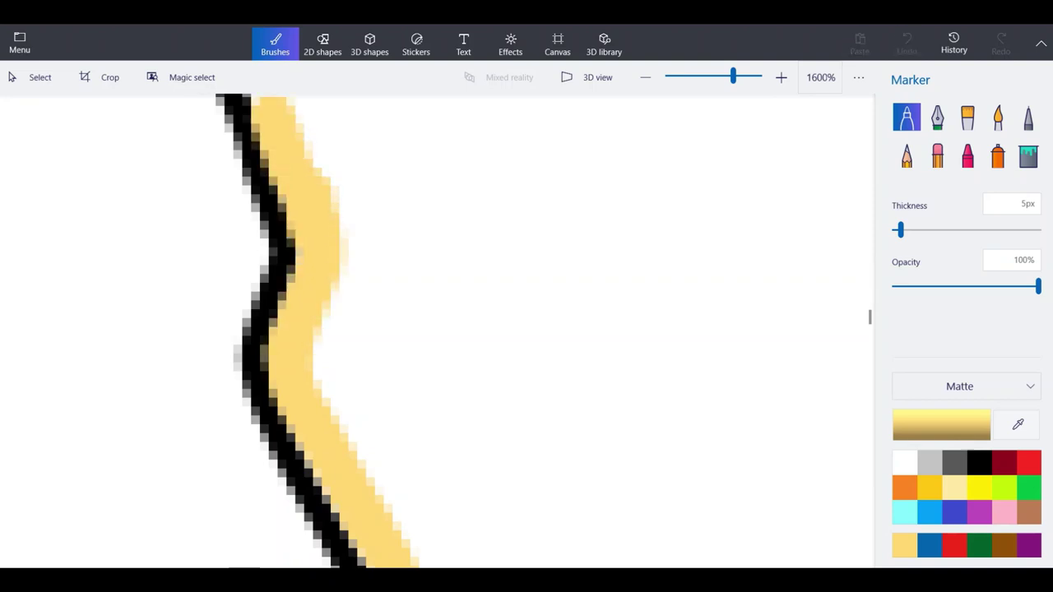
key(ctrl+minus)
click(907, 43)
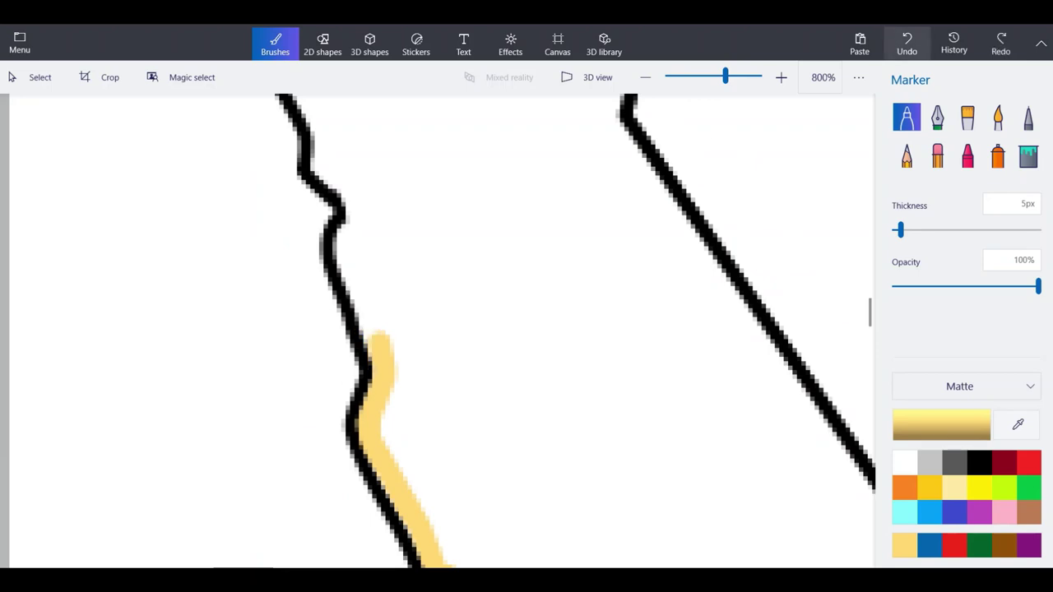
key(ctrl+plus)
mouse_move(429, 444)
mouse_down()
mouse_move(390, 338)
mouse_move(363, 171)
mouse_up()
click(906, 43)
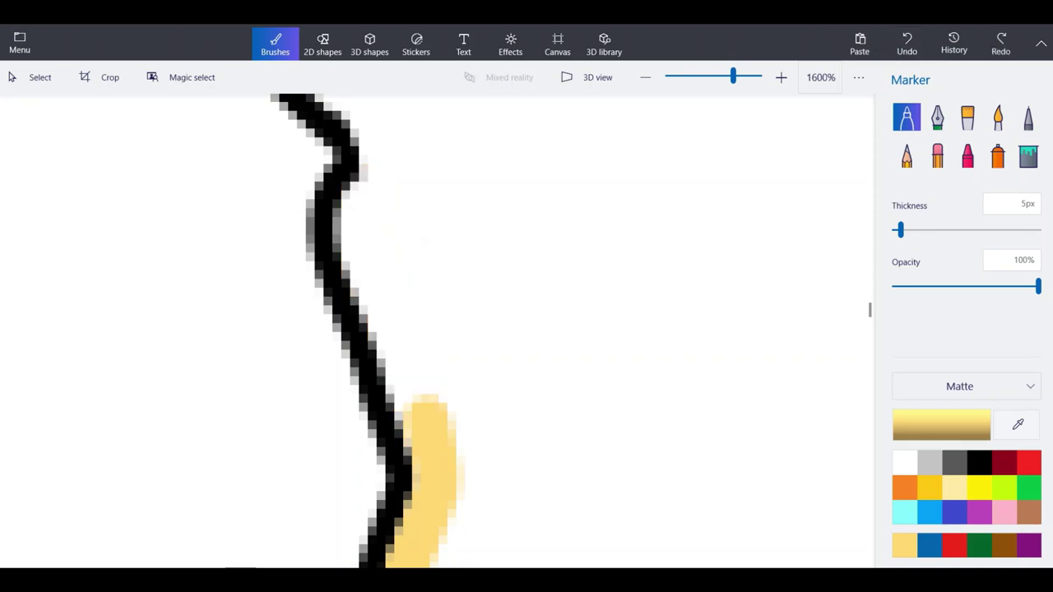
Trace yellow along the inner side of California's central coast, around the sharp jog and up the slope beyond it.
mouse_move(424, 428)
mouse_down()
mouse_move(362, 239)
mouse_move(380, 174)
mouse_move(366, 99)
mouse_up()
drag(361, 205, 360, 219)
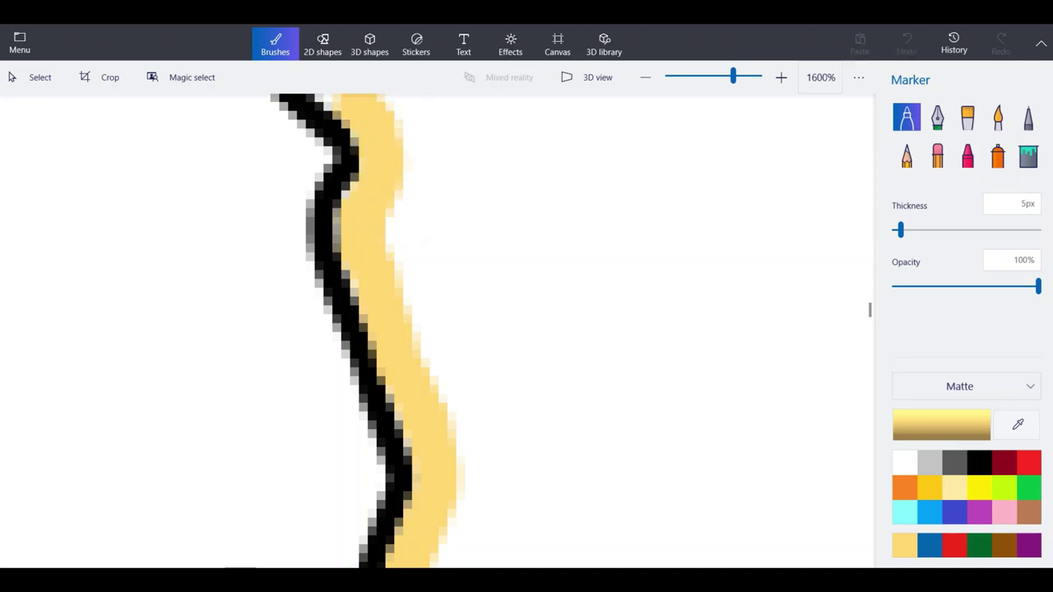
scroll(518, 434, down, 2)
scroll(463, 233, up, 2)
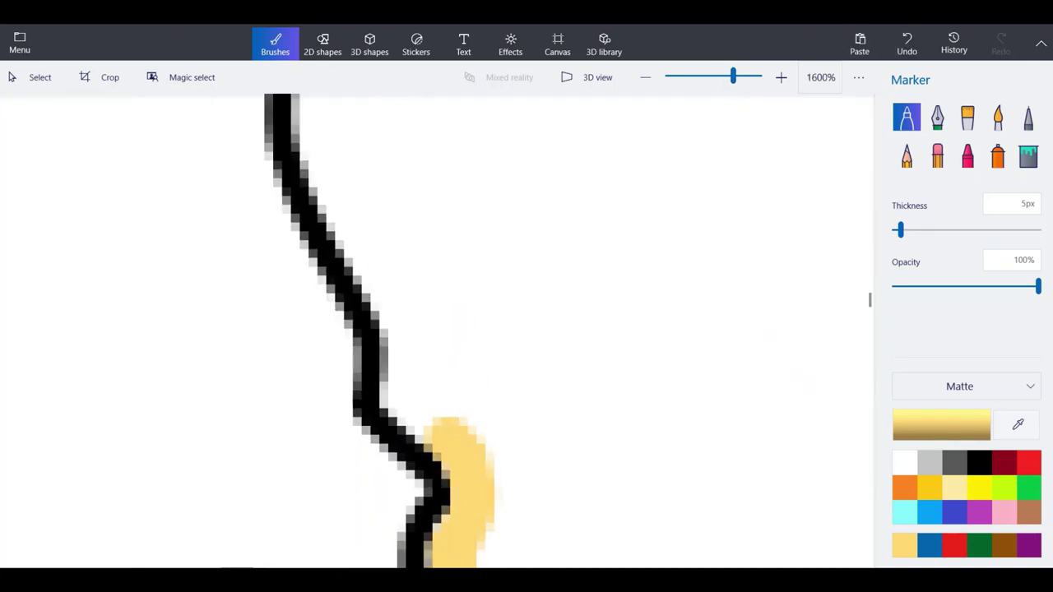
mouse_move(448, 428)
mouse_down()
mouse_move(396, 366)
mouse_move(378, 270)
mouse_move(336, 186)
mouse_move(314, 96)
mouse_up()
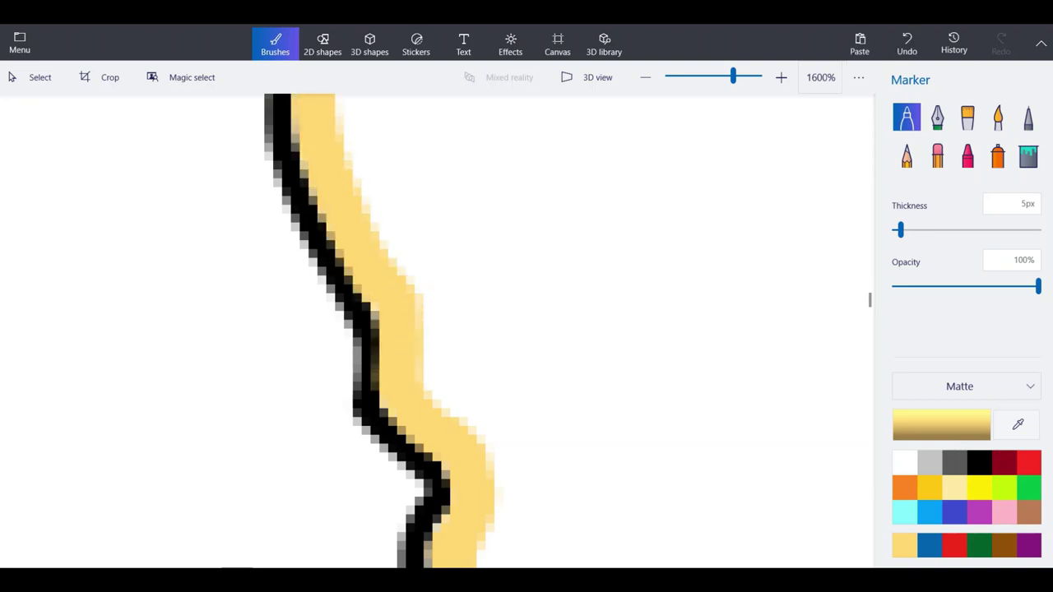
Continue the yellow line along the inner side of California's wavy northern coast, stopping just below the northern border.
scroll(436, 329, down, 2)
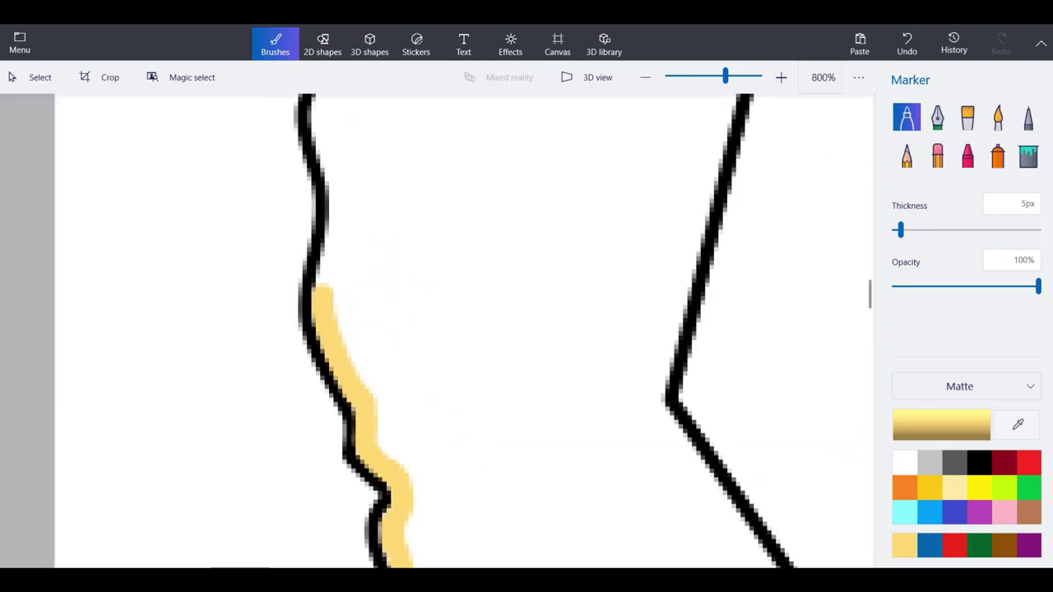
scroll(288, 128, up, 3)
mouse_move(362, 477)
mouse_down()
mouse_move(387, 303)
mouse_move(378, 179)
mouse_move(363, 98)
mouse_up()
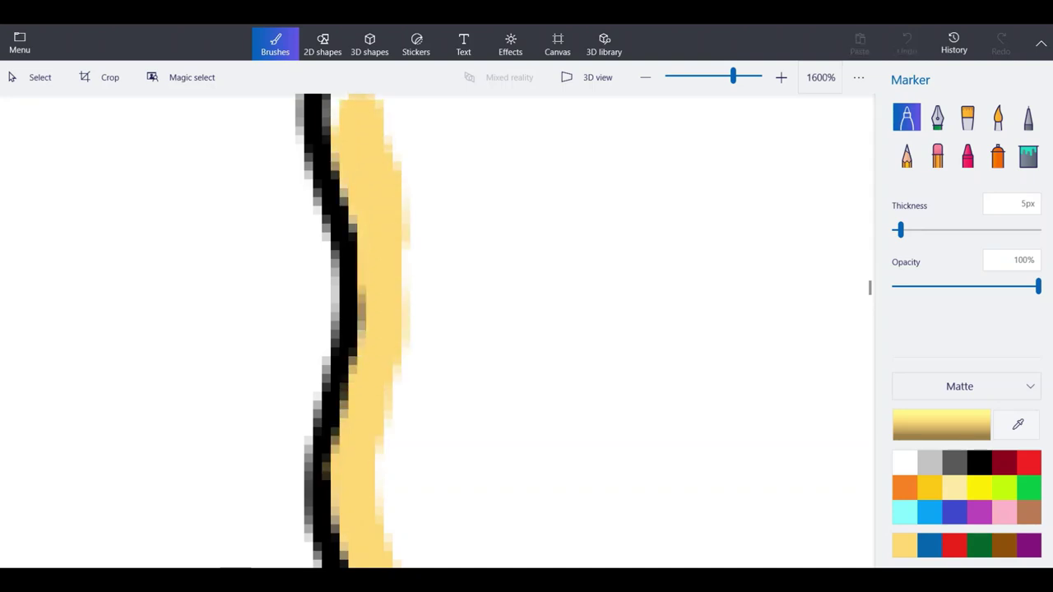
scroll(448, 329, down, 4)
scroll(440, 296, up, 5)
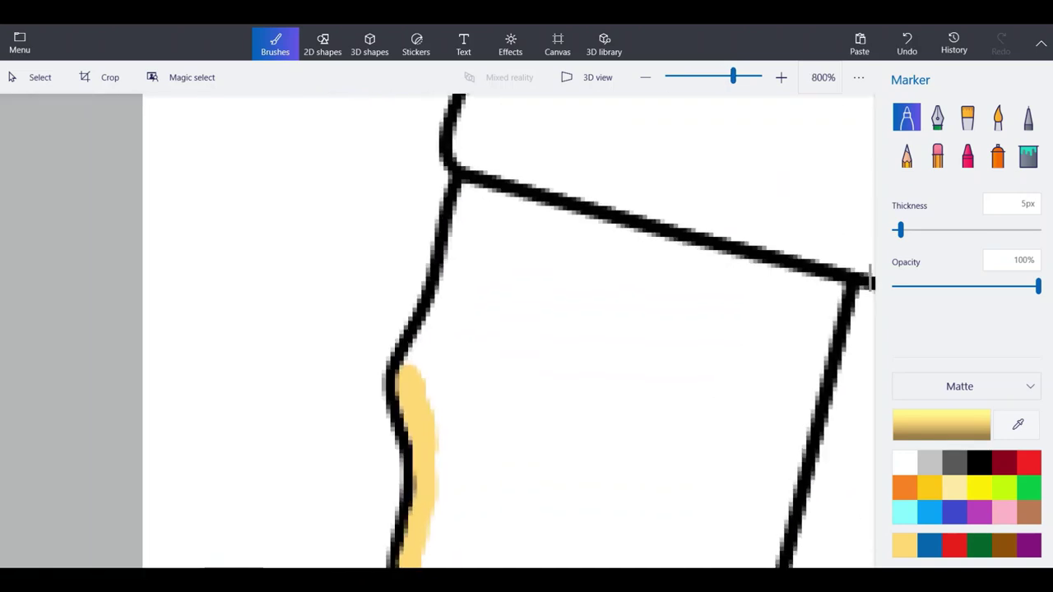
mouse_move(380, 457)
mouse_down()
mouse_move(451, 329)
mouse_move(469, 224)
mouse_up()
Trace yellow into California's northwest corner, along the underside of the northern border, and around the northeast corner.
scroll(380, 398, down, 4)
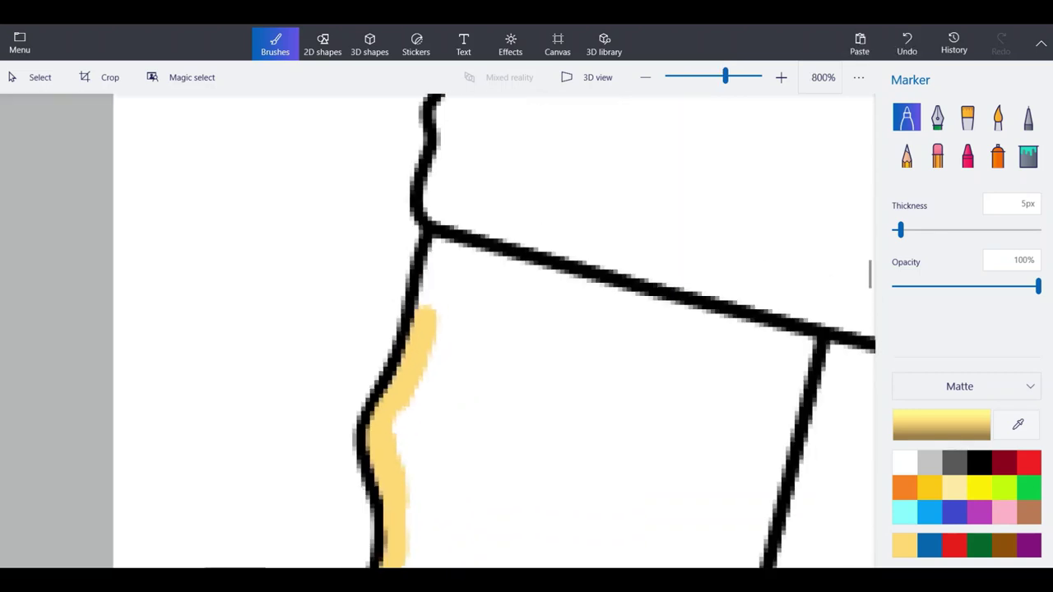
scroll(619, 165, up, 4)
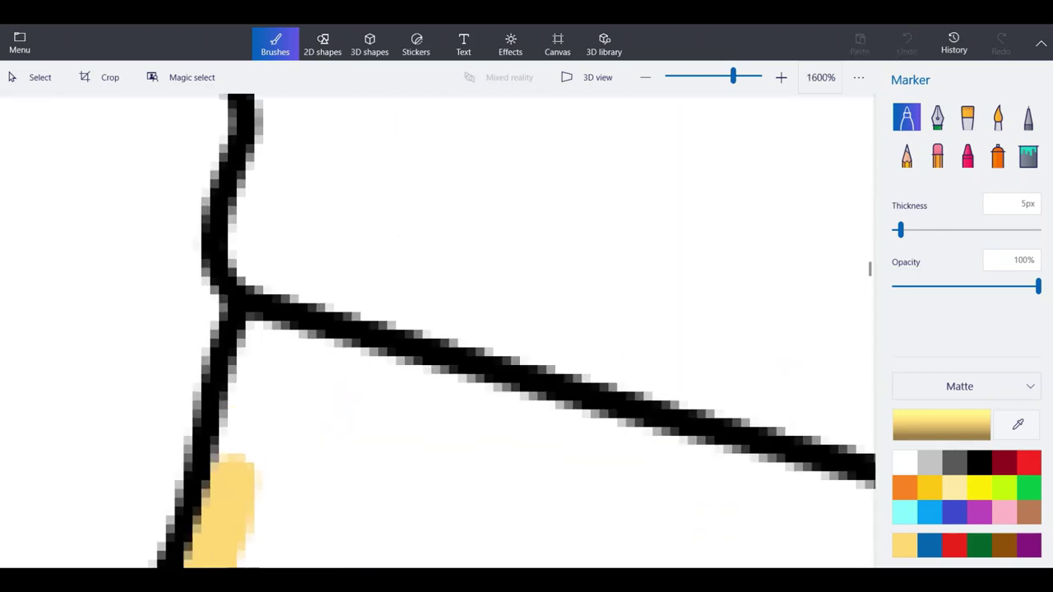
mouse_move(233, 459)
mouse_down()
mouse_move(262, 339)
mouse_move(368, 381)
mouse_move(691, 465)
mouse_up()
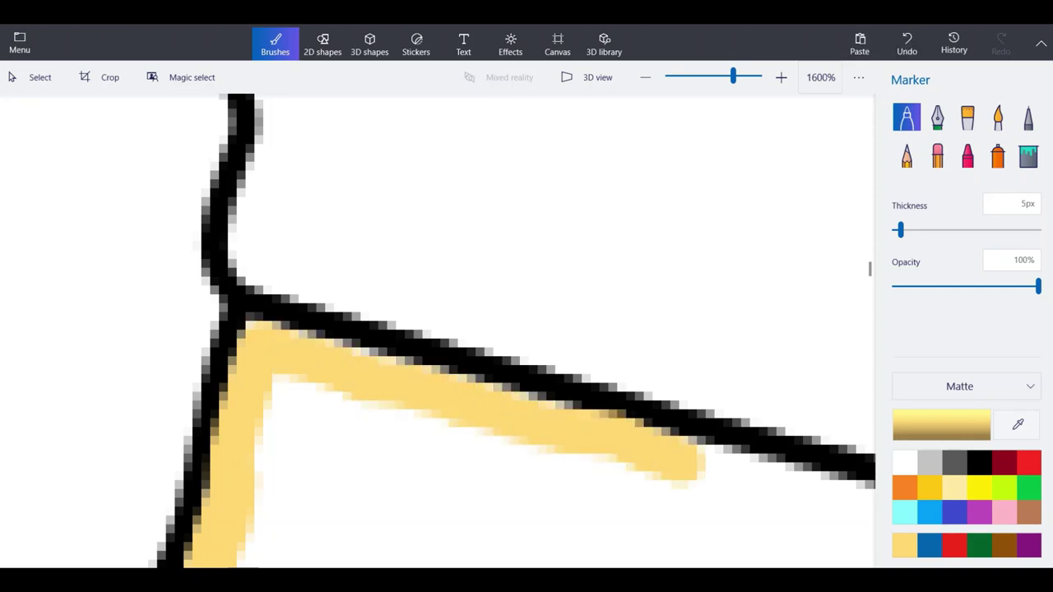
scroll(436, 329, down, 5)
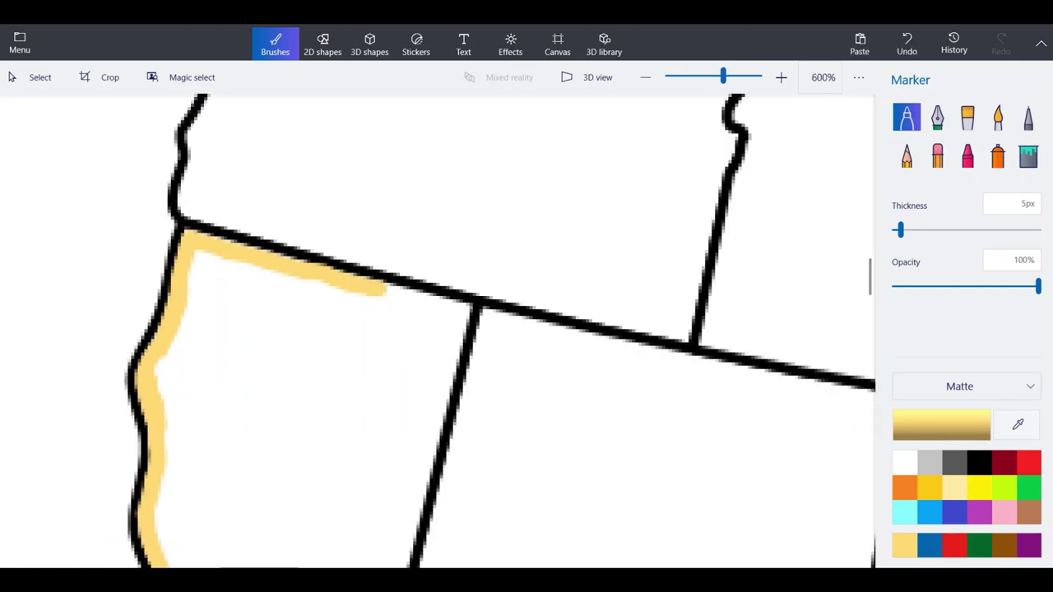
scroll(445, 294, up, 5)
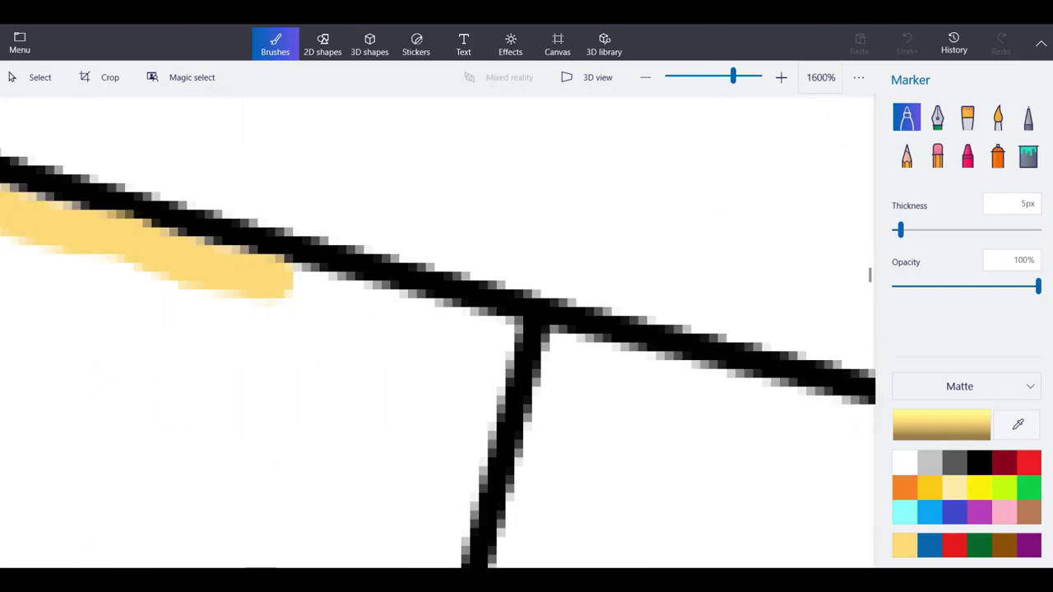
mouse_move(284, 281)
mouse_down()
mouse_move(508, 337)
mouse_move(429, 567)
mouse_up()
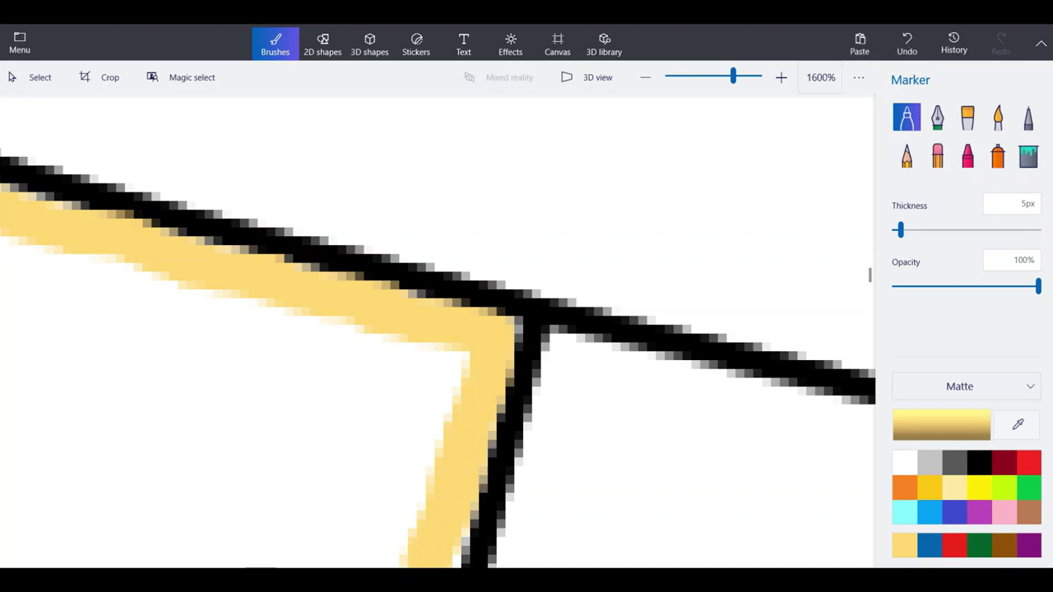
Extend the yellow line down the inner side of California's straight eastern border to the bend where it turns diagonal.
scroll(509, 275, down, 3)
scroll(431, 542, up, 5)
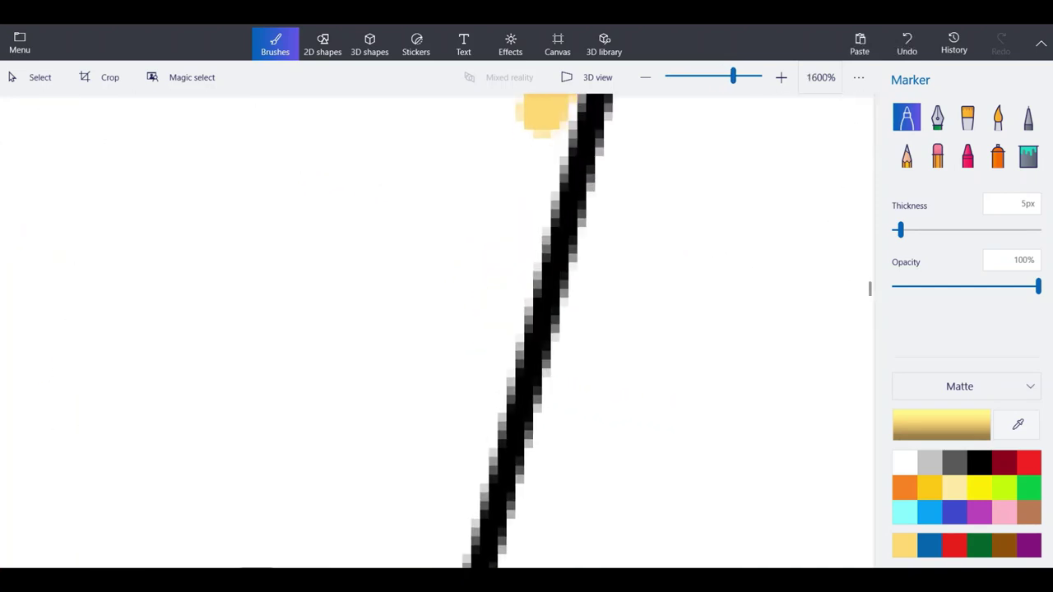
mouse_move(423, 556)
mouse_down()
mouse_move(477, 432)
mouse_move(549, 99)
mouse_up()
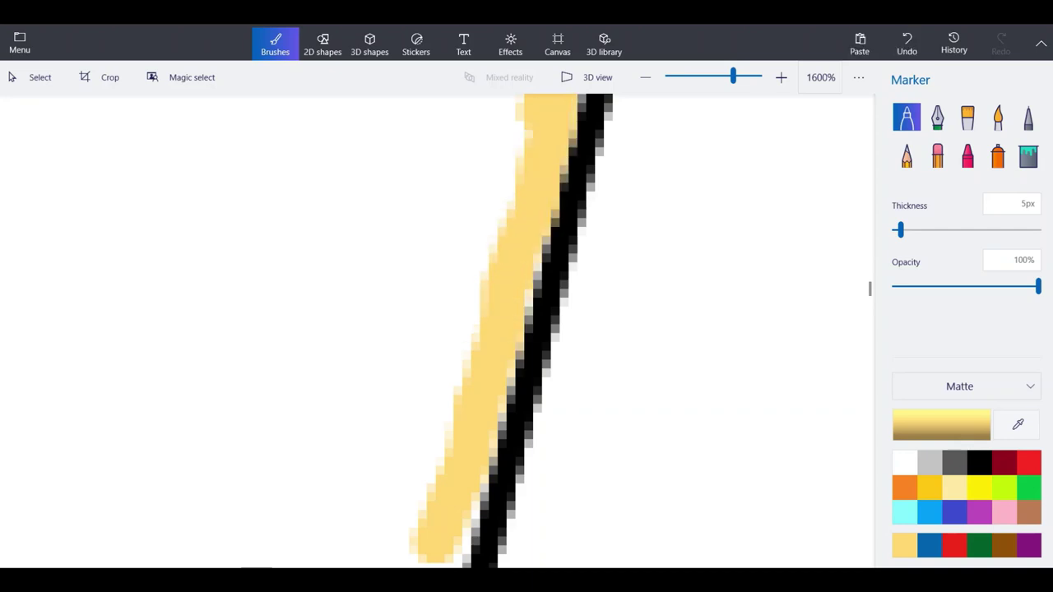
scroll(398, 247, down, 3)
scroll(393, 455, up, 3)
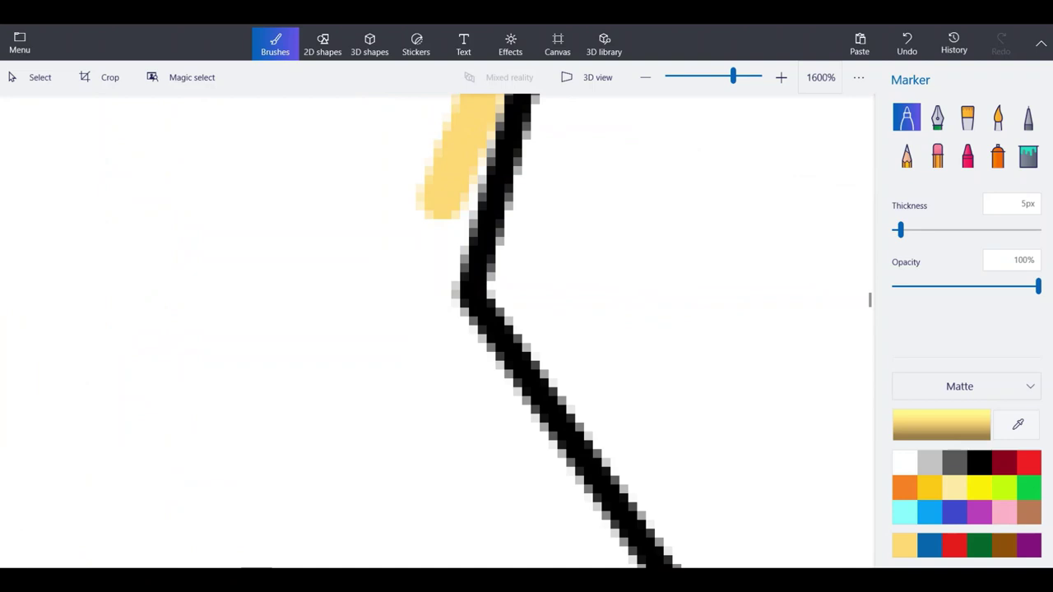
mouse_move(411, 301)
mouse_down()
mouse_move(428, 243)
mouse_move(465, 182)
mouse_up()
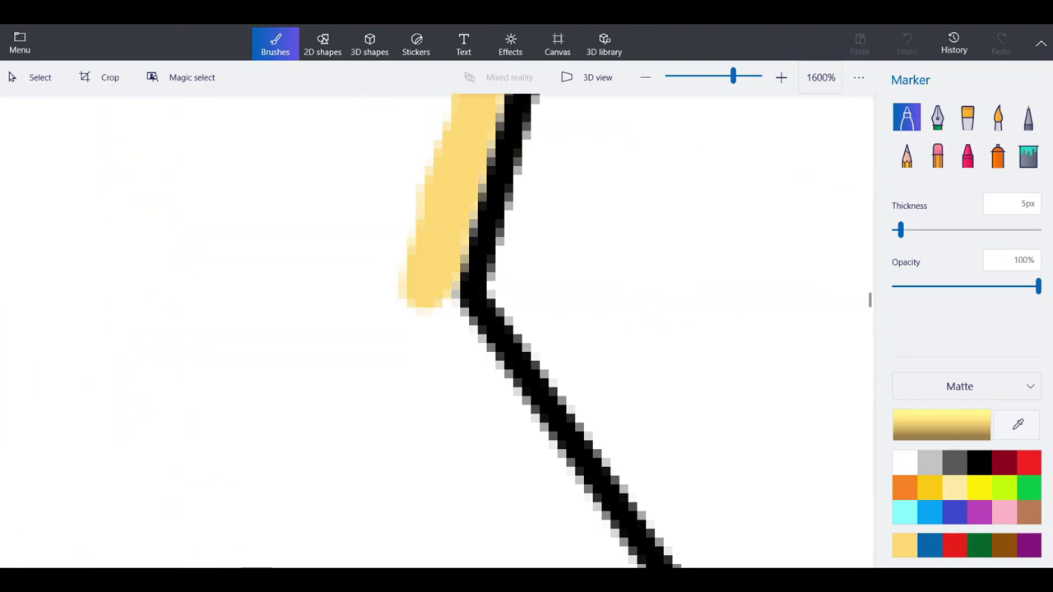
Trace yellow around the eastern border's bend and along the upper part of the diagonal border, thickening the line where needed.
drag(411, 298, 613, 566)
scroll(364, 274, down, 5)
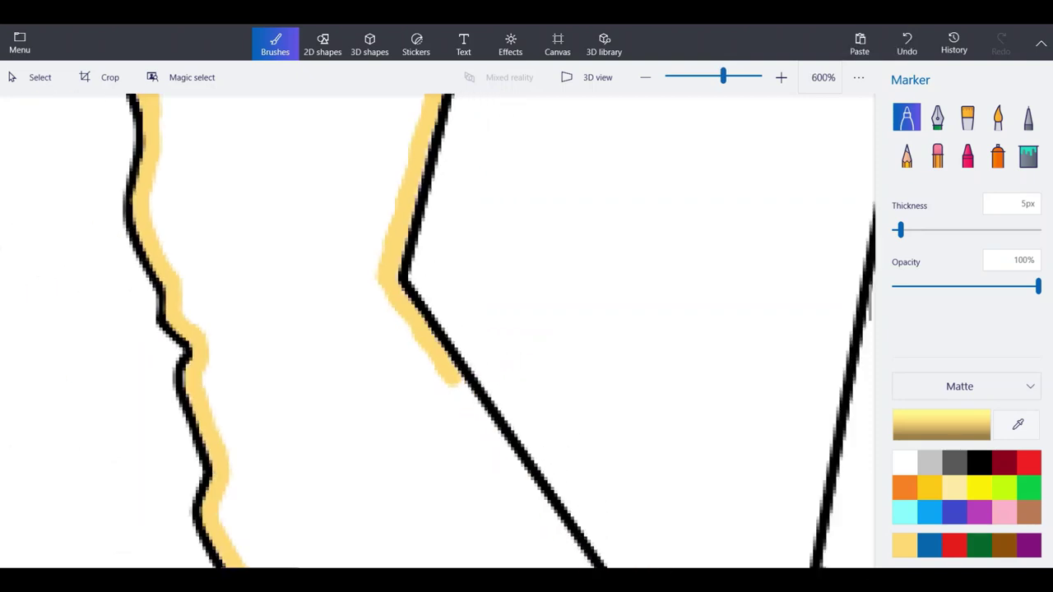
scroll(533, 505, up, 5)
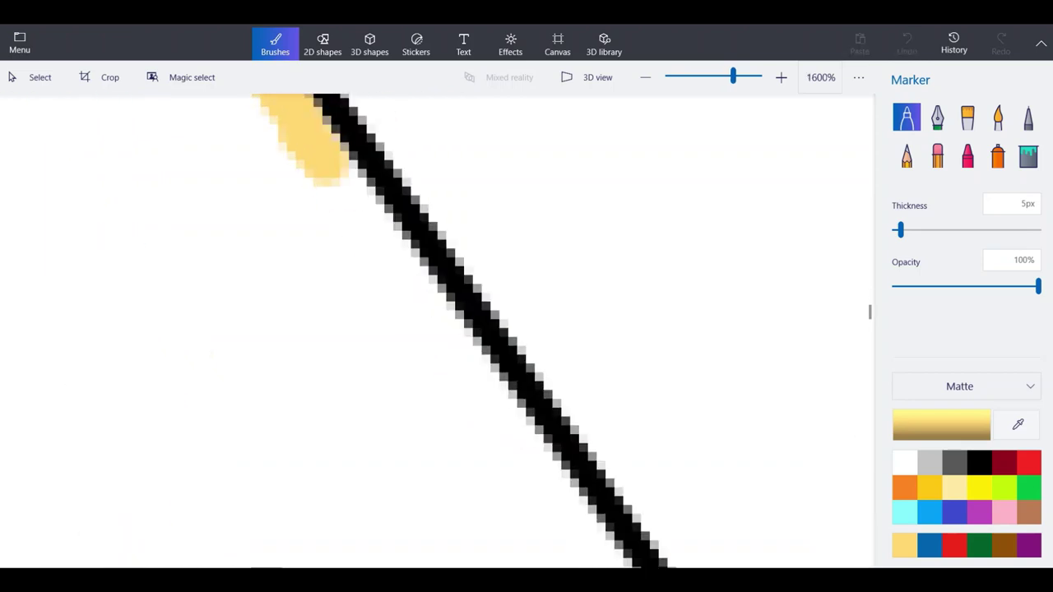
drag(568, 520, 326, 171)
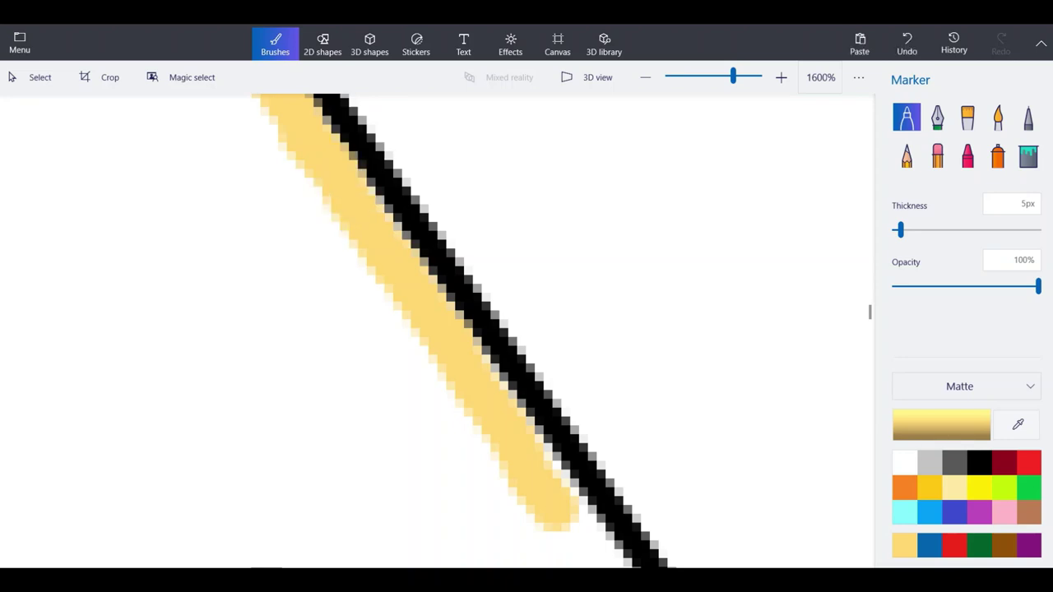
mouse_move(393, 284)
mouse_down()
mouse_move(512, 396)
mouse_move(566, 509)
mouse_move(624, 564)
mouse_up()
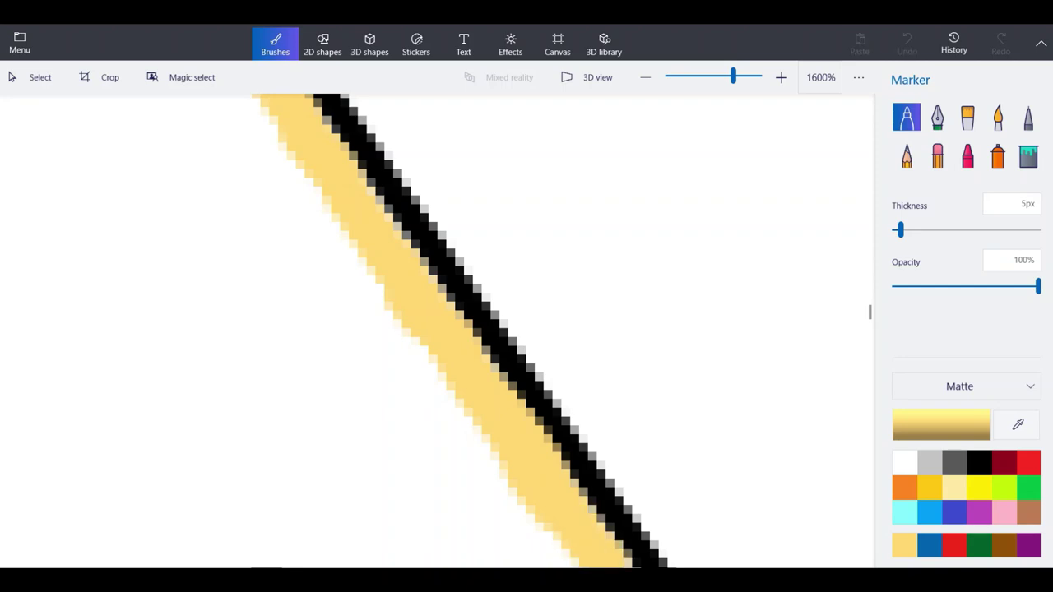
Extend the yellow line farther down California's diagonal eastern border, undoing the uneven end of the stroke and retracing it close to the outline.
scroll(386, 111, down, 8)
scroll(590, 382, up, 2)
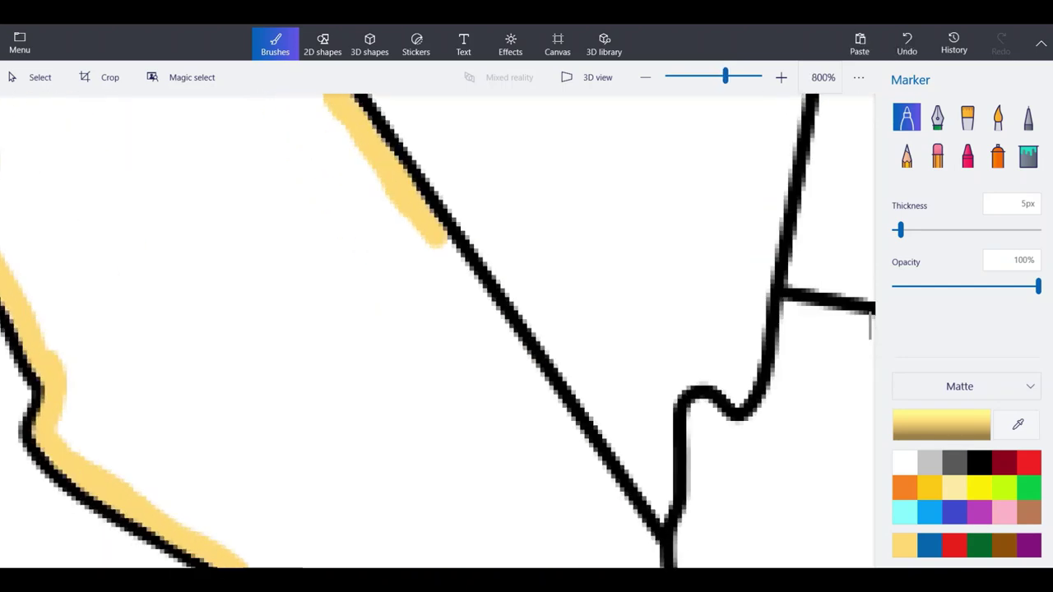
scroll(461, 272, up, 3)
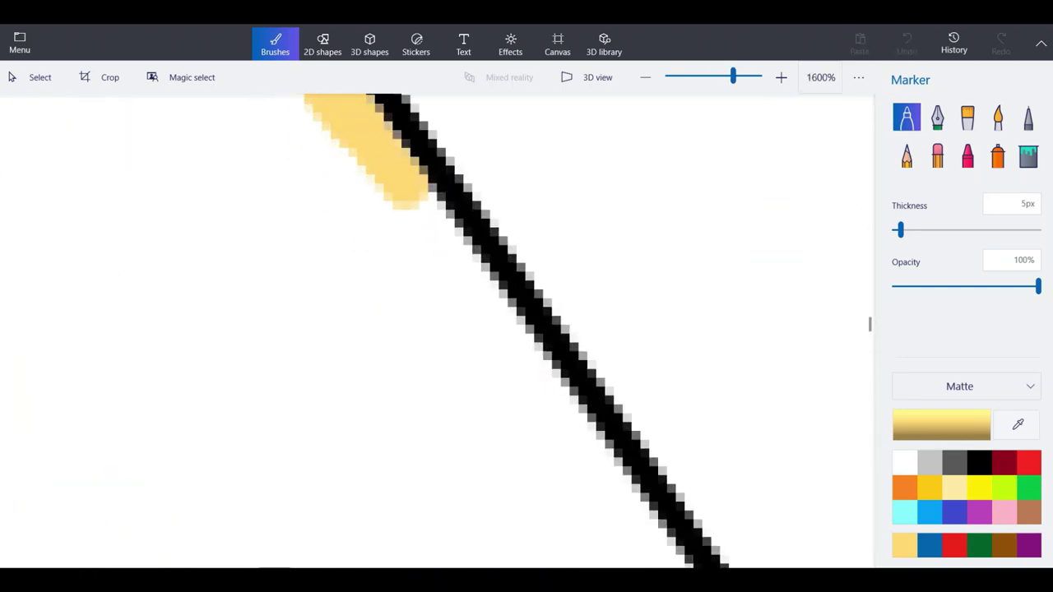
drag(415, 202, 548, 394)
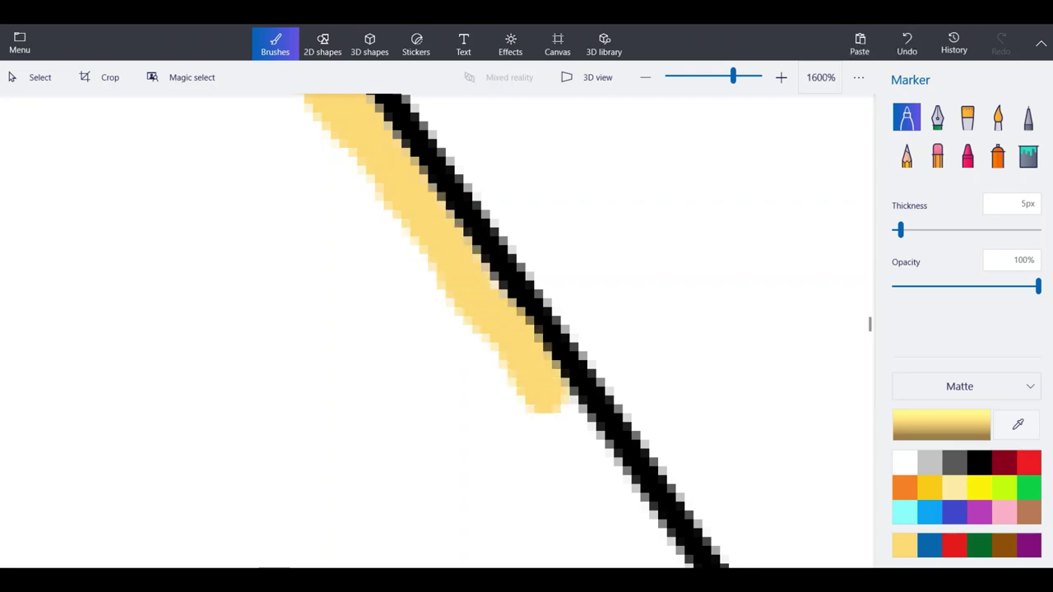
click(908, 44)
click(907, 43)
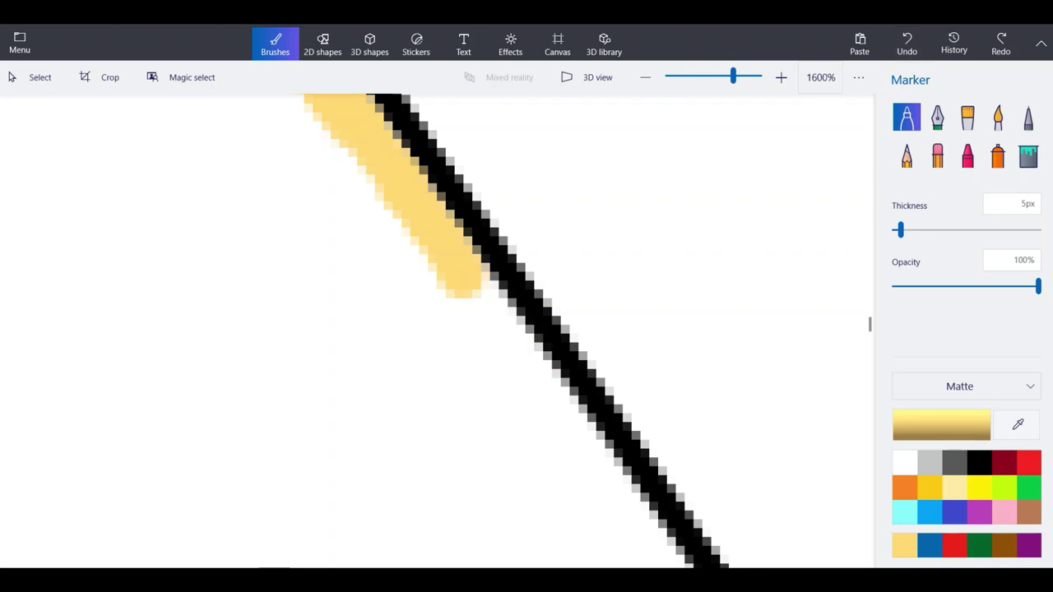
mouse_move(458, 270)
mouse_down()
mouse_move(580, 455)
mouse_move(685, 561)
mouse_up()
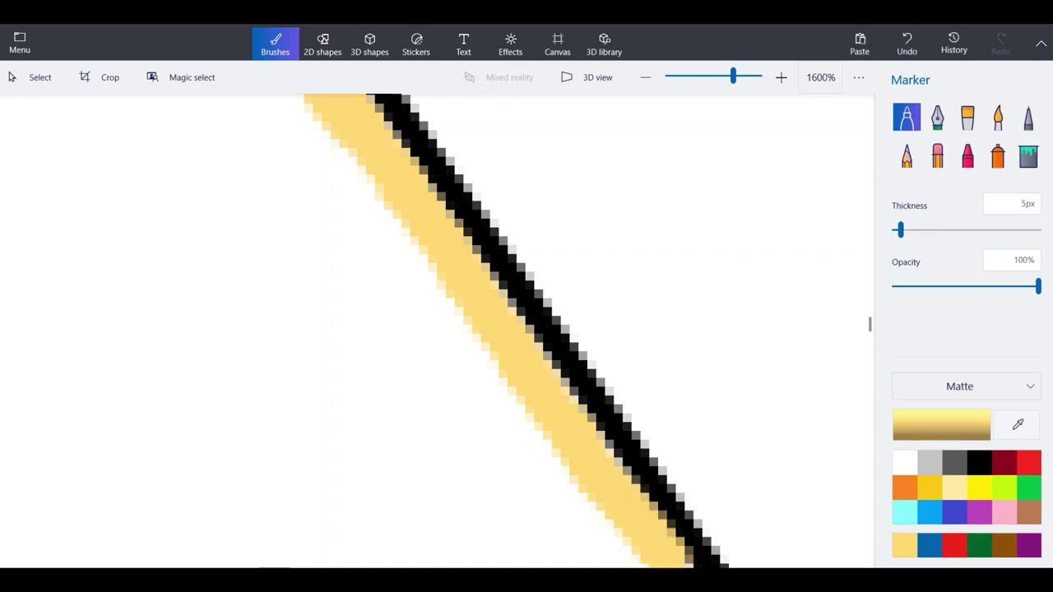
Undo the last stroke and retrace the yellow line down California's diagonal eastern border to just before the junction with Nevada and Arizona.
click(906, 43)
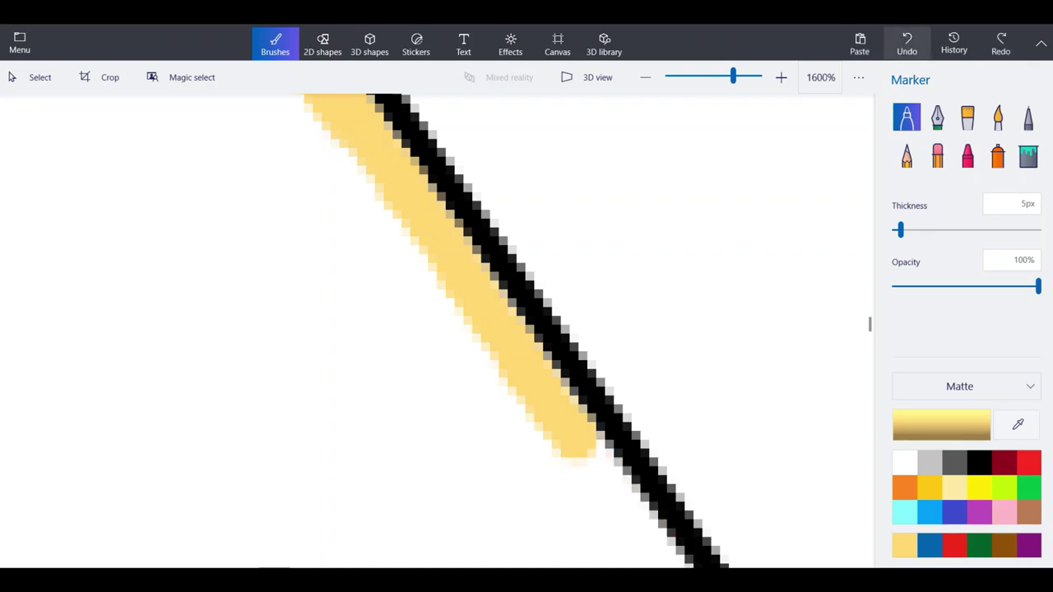
scroll(260, 159, down, 3)
scroll(486, 411, up, 1)
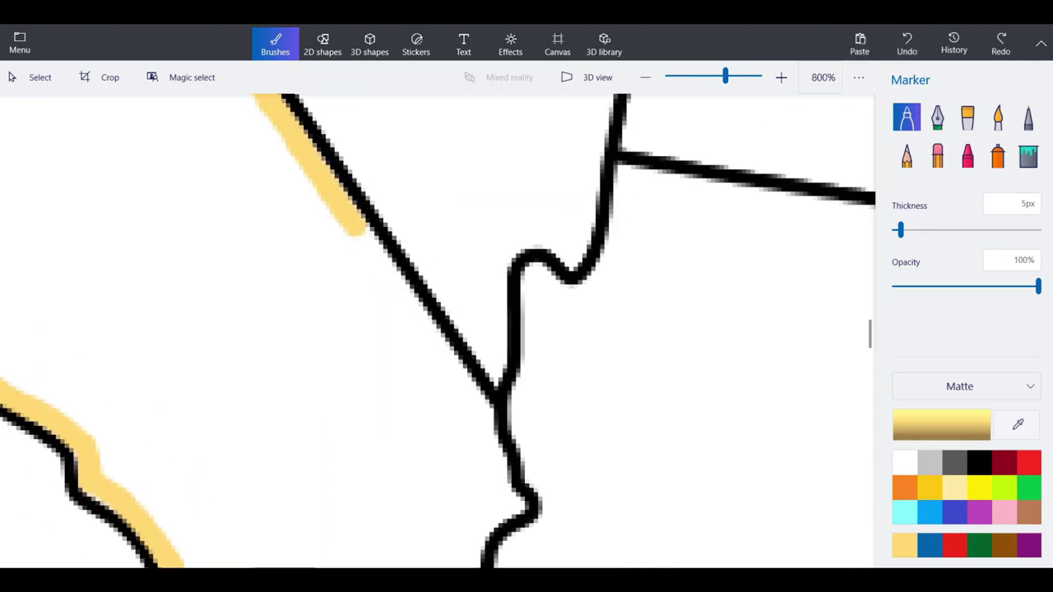
scroll(362, 247, up, 3)
drag(331, 228, 419, 380)
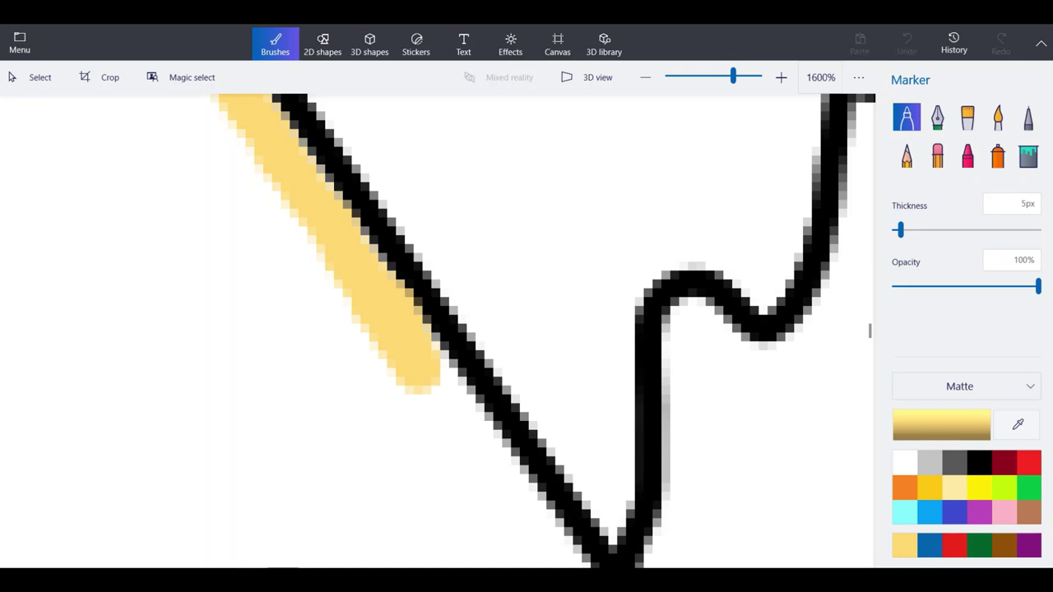
drag(424, 383, 572, 564)
scroll(436, 329, down, 3)
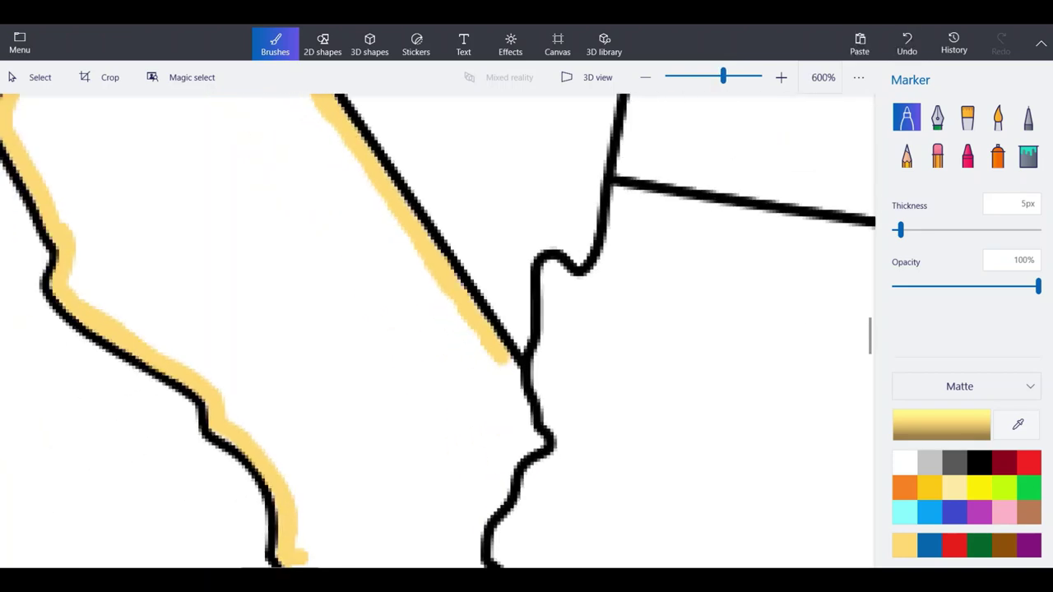
Trace yellow around the foot of the diagonal border and along the upper bends of California's border with Arizona.
scroll(436, 329, down, 3)
scroll(436, 329, up, 3)
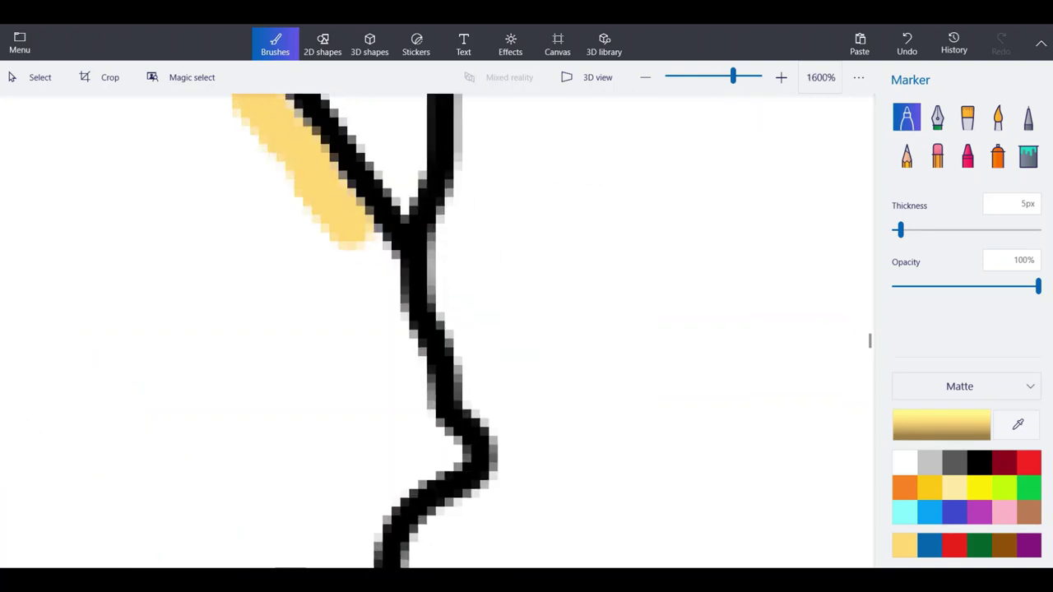
mouse_move(350, 234)
mouse_down()
mouse_move(381, 284)
mouse_move(380, 333)
mouse_move(411, 428)
mouse_move(444, 458)
mouse_move(386, 471)
mouse_move(333, 568)
mouse_up()
scroll(437, 330, down, 3)
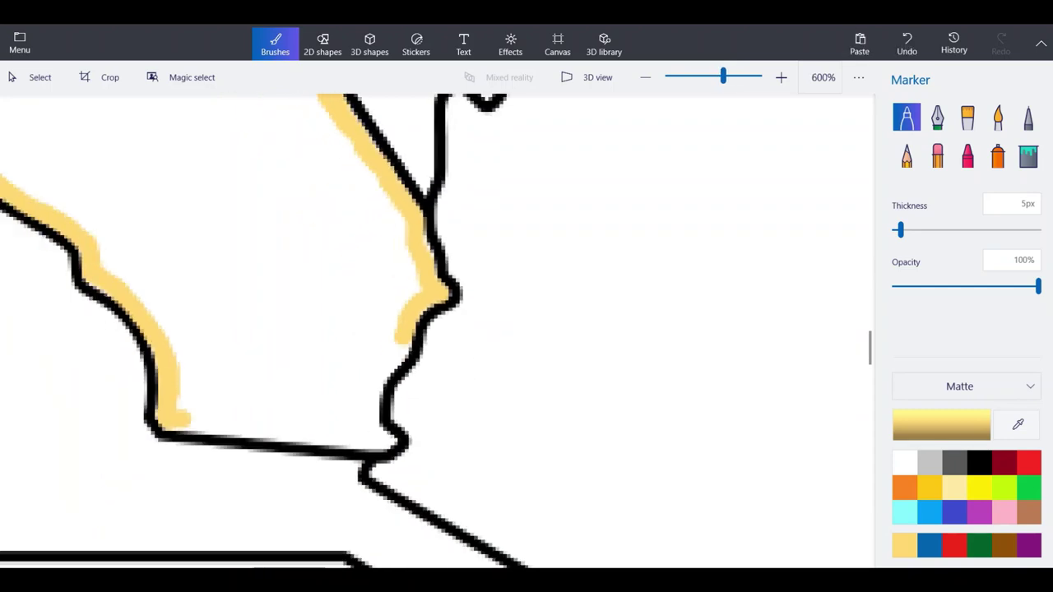
Continue the yellow line down to California's southeast corner and along the southern border, joining it to the coastal line.
scroll(436, 330, down, 1)
scroll(387, 376, up, 3)
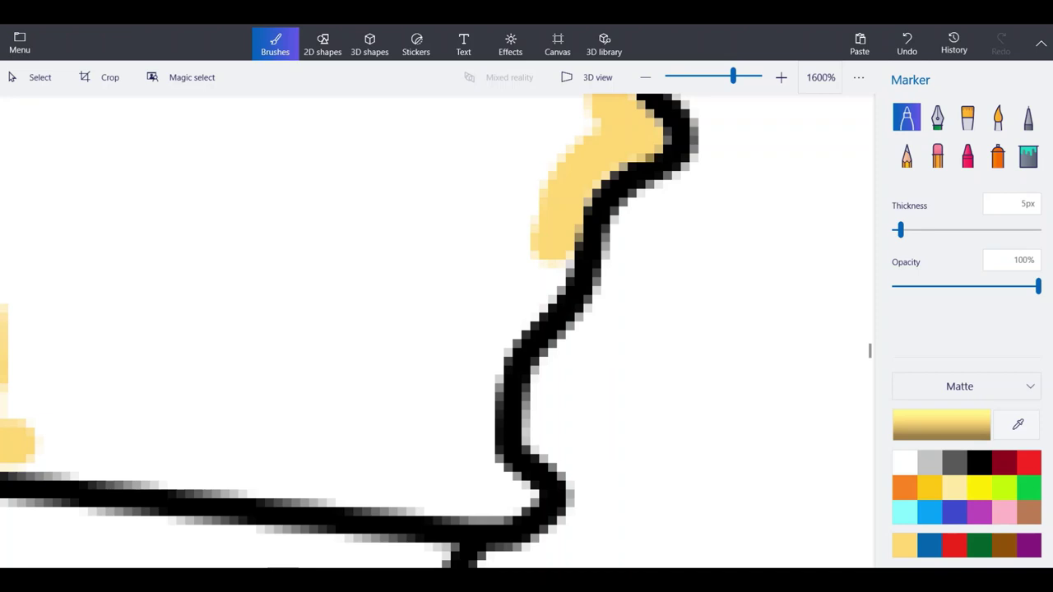
mouse_move(547, 251)
mouse_down()
mouse_move(531, 297)
mouse_move(473, 366)
mouse_move(481, 498)
mouse_move(518, 517)
mouse_move(437, 489)
mouse_move(6, 448)
mouse_up()
click(515, 493)
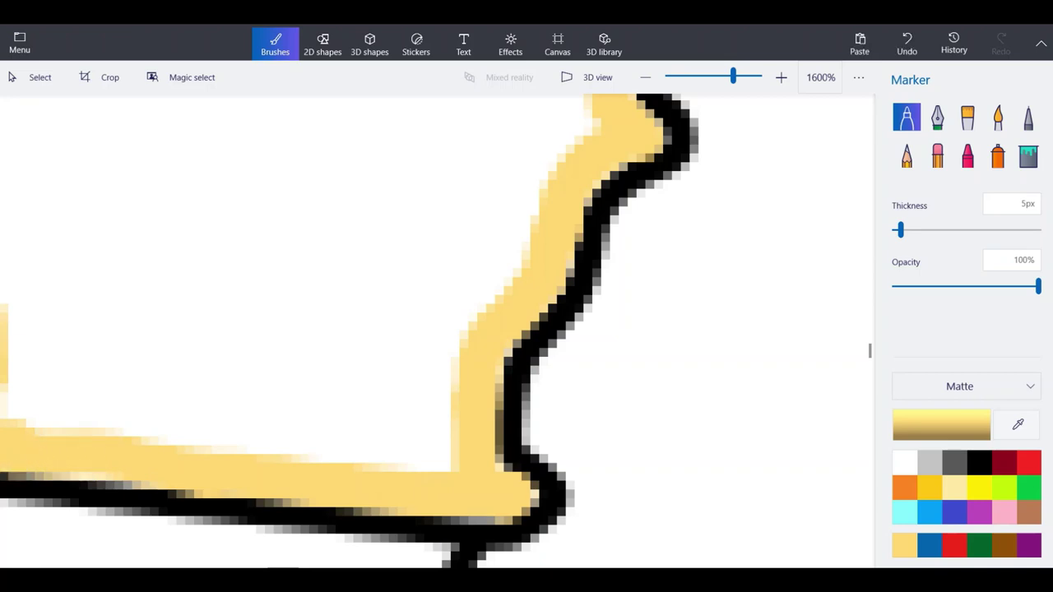
Fill southwestern California's interior with yellow, setting the marker thickness to 10 px and undoing the last stroke.
mouse_move(467, 461)
mouse_down()
mouse_move(448, 436)
mouse_move(457, 366)
mouse_move(404, 461)
mouse_move(206, 449)
mouse_move(181, 407)
mouse_move(234, 305)
mouse_move(214, 263)
mouse_move(216, 276)
mouse_move(232, 238)
mouse_move(240, 243)
mouse_move(280, 197)
mouse_move(336, 162)
mouse_up()
drag(305, 275, 301, 323)
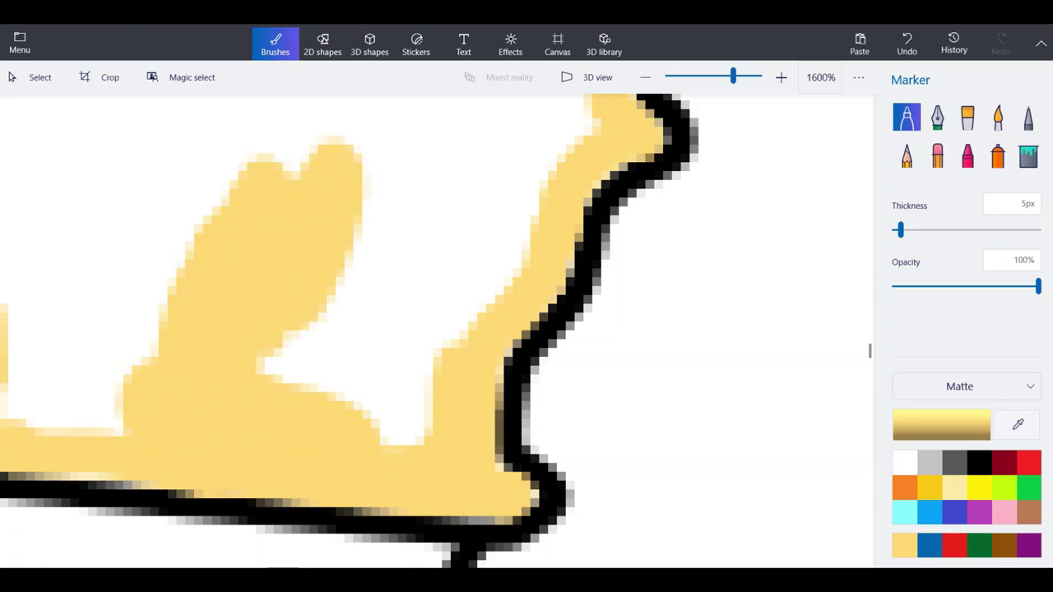
scroll(331, 384, down, 4)
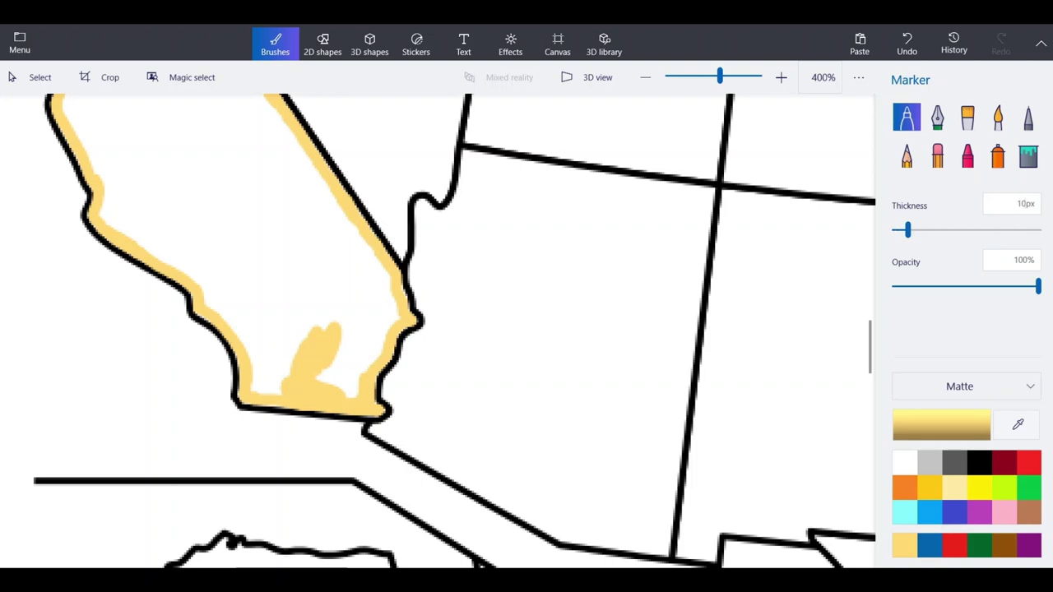
scroll(314, 228, up, 1)
drag(315, 233, 279, 362)
scroll(260, 475, up, 1)
mouse_move(317, 447)
mouse_down()
mouse_move(252, 472)
mouse_move(223, 461)
mouse_move(188, 363)
mouse_move(132, 292)
mouse_move(116, 251)
mouse_move(239, 403)
mouse_move(249, 433)
mouse_move(299, 375)
mouse_move(280, 372)
mouse_move(262, 285)
mouse_move(140, 206)
mouse_move(288, 183)
mouse_move(379, 428)
mouse_move(382, 309)
mouse_up()
mouse_move(350, 445)
mouse_down()
mouse_move(407, 465)
mouse_move(428, 415)
mouse_move(465, 375)
mouse_up()
click(907, 43)
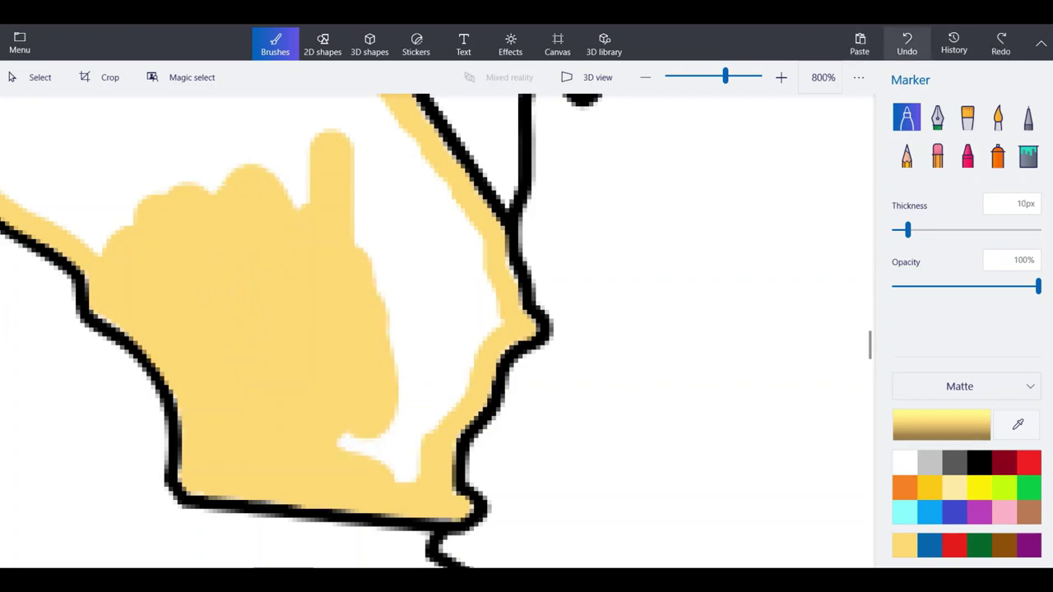
Fill the white area in California's southeast corner and along the lower diagonal border with yellow.
mouse_move(383, 469)
mouse_down()
mouse_move(456, 390)
mouse_move(497, 309)
mouse_up()
drag(488, 324, 395, 425)
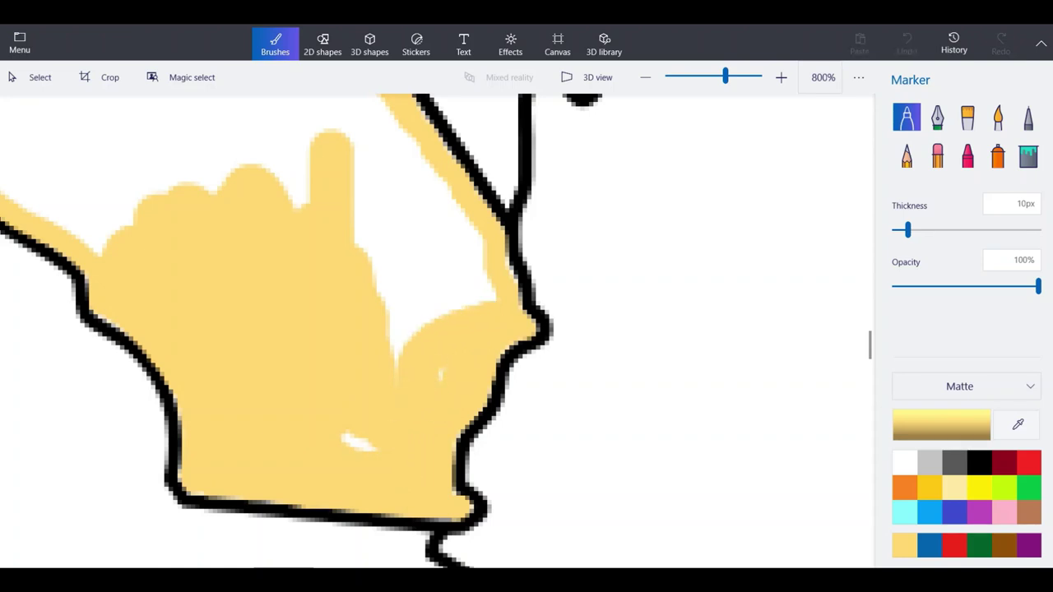
mouse_move(375, 356)
mouse_down()
mouse_move(336, 191)
mouse_move(401, 335)
mouse_move(490, 297)
mouse_move(404, 148)
mouse_move(395, 280)
mouse_move(420, 247)
mouse_move(440, 262)
mouse_up()
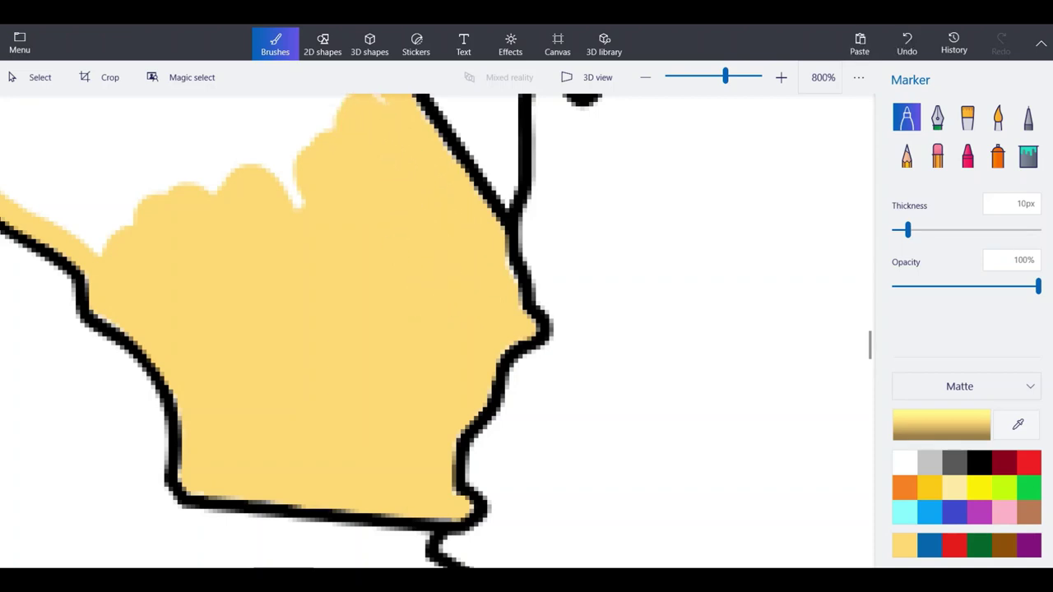
Fill central California with yellow between the coast and the diagonal border, keeping the marker as the active tool.
scroll(418, 493, down, 4)
scroll(345, 413, up, 3)
mouse_move(339, 423)
mouse_down()
mouse_move(269, 337)
mouse_move(325, 471)
mouse_move(183, 367)
mouse_move(189, 317)
mouse_move(131, 210)
mouse_move(144, 160)
mouse_move(201, 309)
mouse_move(271, 403)
mouse_move(362, 428)
mouse_move(222, 234)
mouse_move(486, 395)
mouse_move(411, 330)
mouse_move(527, 366)
mouse_up()
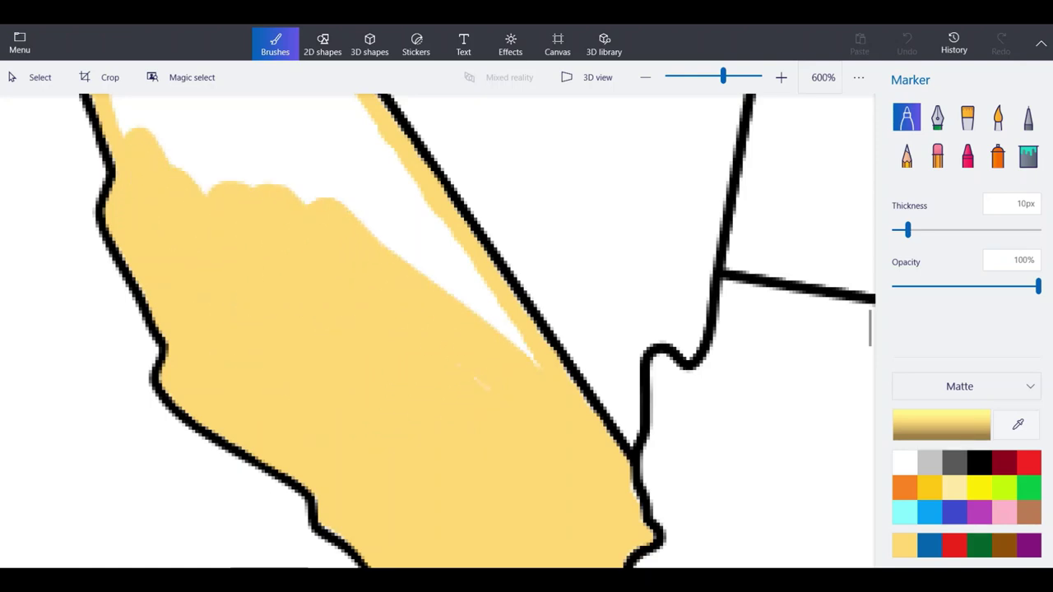
drag(394, 168, 506, 330)
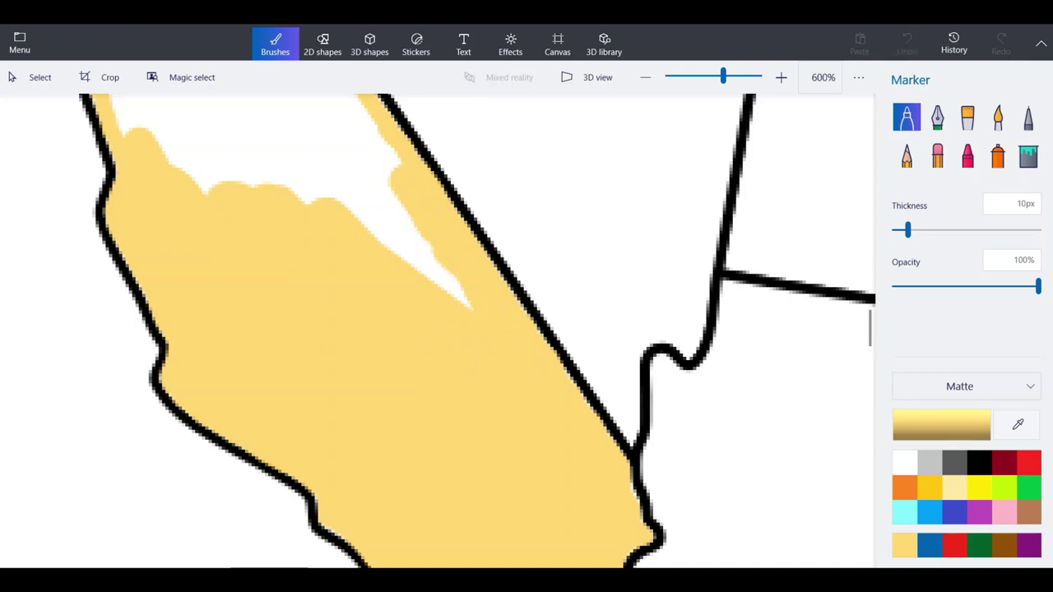
drag(465, 300, 330, 123)
mouse_move(375, 231)
mouse_down()
mouse_move(226, 111)
mouse_move(177, 115)
mouse_move(136, 103)
mouse_up()
click(185, 78)
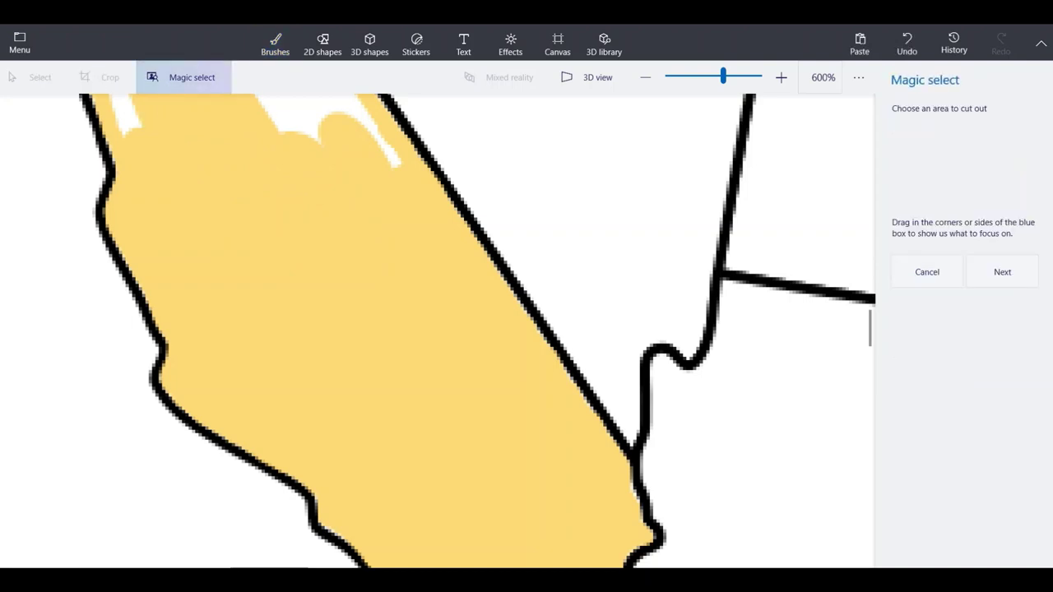
click(275, 44)
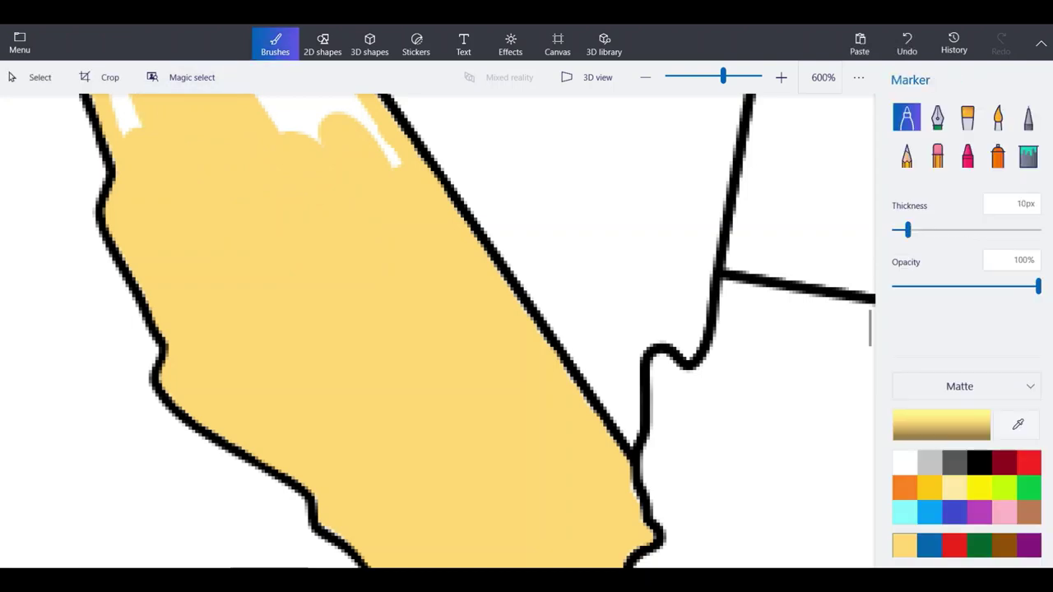
Fill California's interior with yellow around the eastern border's bend and up the coast into the northern part.
scroll(430, 393, down, 2)
scroll(322, 255, up, 2)
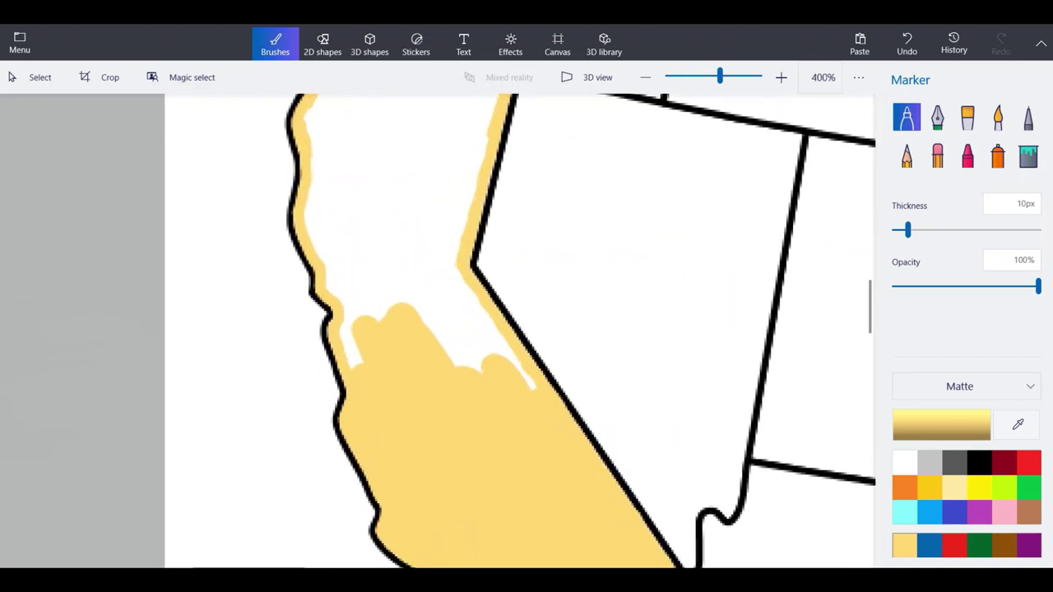
mouse_move(336, 394)
mouse_down()
mouse_move(325, 290)
mouse_move(284, 202)
mouse_move(280, 103)
mouse_move(370, 275)
mouse_move(373, 302)
mouse_up()
scroll(362, 272, down, 1)
scroll(397, 232, up, 1)
mouse_move(400, 234)
mouse_down()
mouse_move(493, 311)
mouse_move(572, 428)
mouse_move(446, 313)
mouse_move(428, 245)
mouse_move(374, 267)
mouse_move(329, 226)
mouse_move(309, 173)
mouse_move(354, 131)
mouse_move(412, 173)
mouse_move(442, 238)
mouse_up()
scroll(500, 543, down, 3)
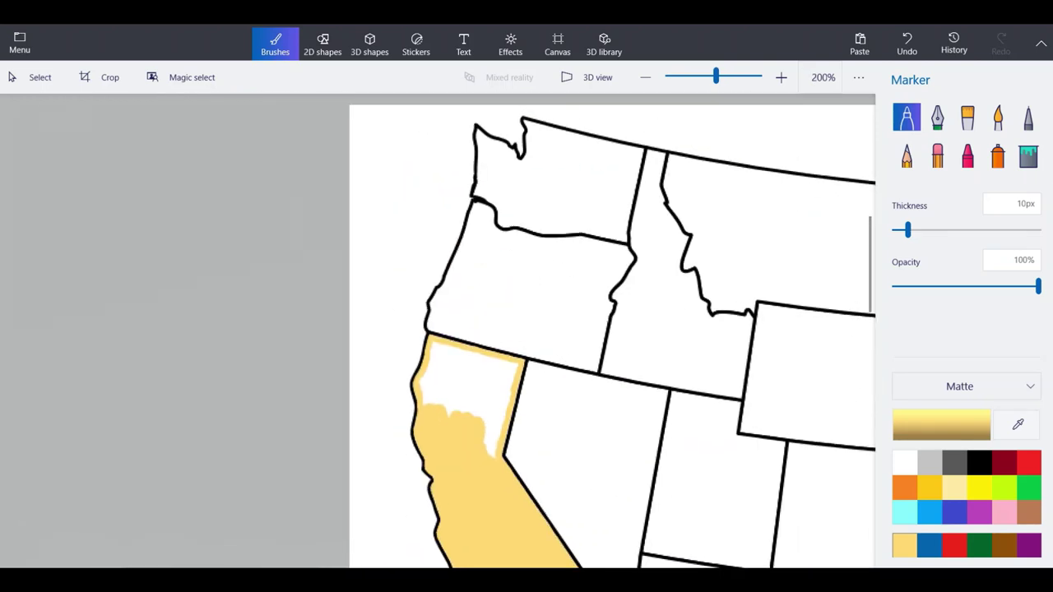
Undo the stroke crossing California's northern border, then fill the remaining white area of northern California with yellow.
scroll(504, 423, up, 3)
mouse_move(461, 401)
mouse_down()
mouse_move(510, 302)
mouse_move(528, 207)
mouse_up()
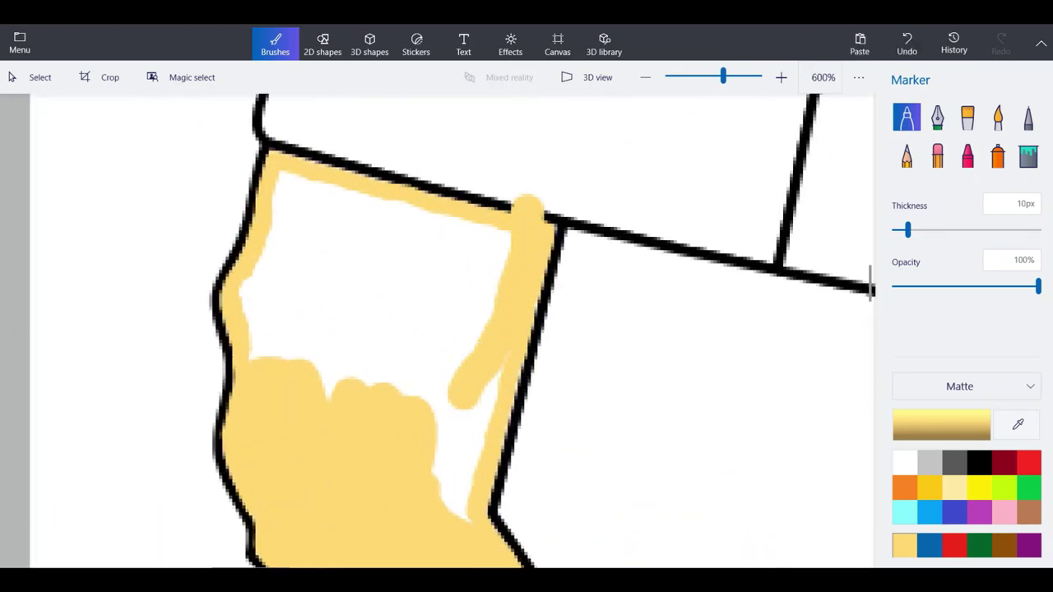
key(ctrl+z)
mouse_move(535, 257)
mouse_down()
mouse_move(457, 469)
mouse_move(461, 514)
mouse_move(445, 469)
mouse_move(469, 338)
mouse_move(460, 403)
mouse_move(465, 333)
mouse_move(362, 347)
mouse_move(350, 321)
mouse_up()
mouse_move(329, 325)
mouse_down()
mouse_move(262, 350)
mouse_move(255, 325)
mouse_move(247, 272)
mouse_move(262, 263)
mouse_move(292, 173)
mouse_move(502, 251)
mouse_move(484, 272)
mouse_move(470, 251)
mouse_up()
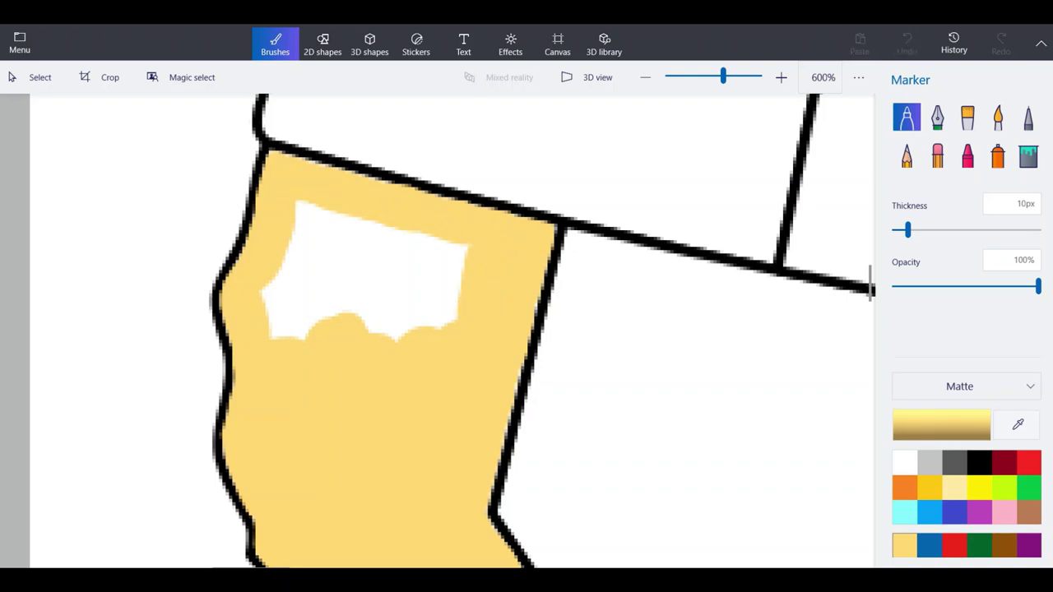
mouse_move(455, 303)
mouse_down()
mouse_move(284, 330)
mouse_move(272, 313)
mouse_move(276, 268)
mouse_move(312, 202)
mouse_move(420, 240)
mouse_move(453, 236)
mouse_move(436, 252)
mouse_move(312, 239)
mouse_move(321, 252)
mouse_move(436, 268)
mouse_move(386, 281)
mouse_move(313, 272)
mouse_move(453, 297)
mouse_move(317, 293)
mouse_move(449, 320)
mouse_up()
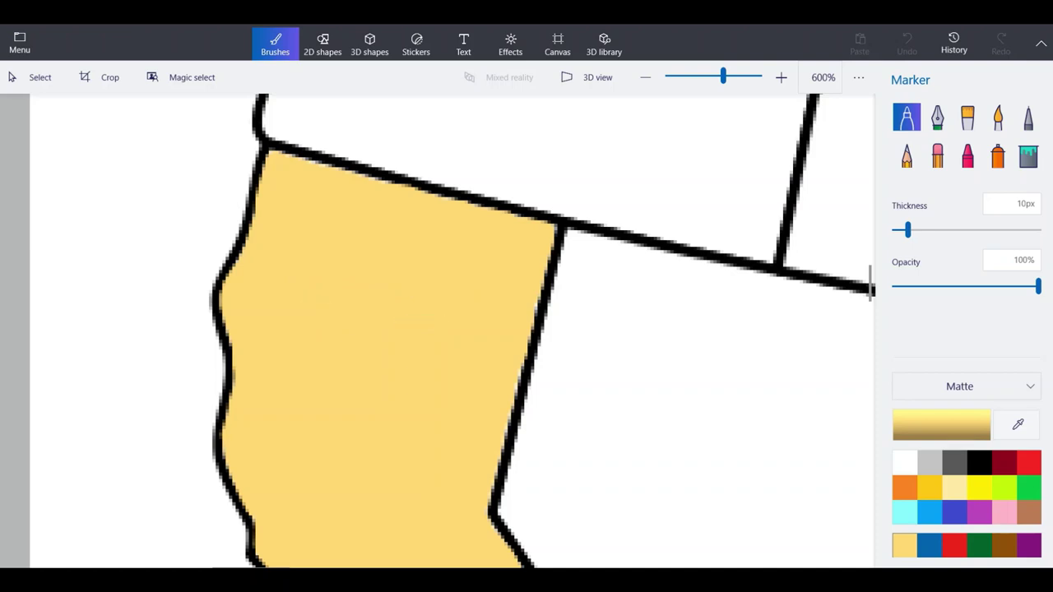
scroll(421, 273, down, 6)
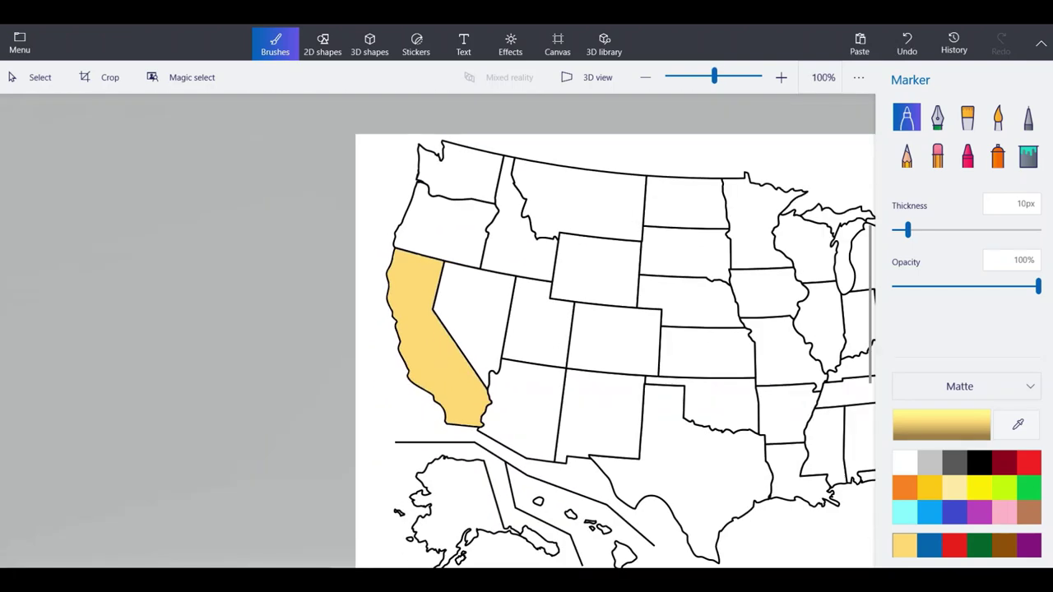
Begin outlining Montana beside Wyoming's northwest corner, undoing the 5 px marker stroke and tracing the small notch in yellow at 3 px.
click(32, 77)
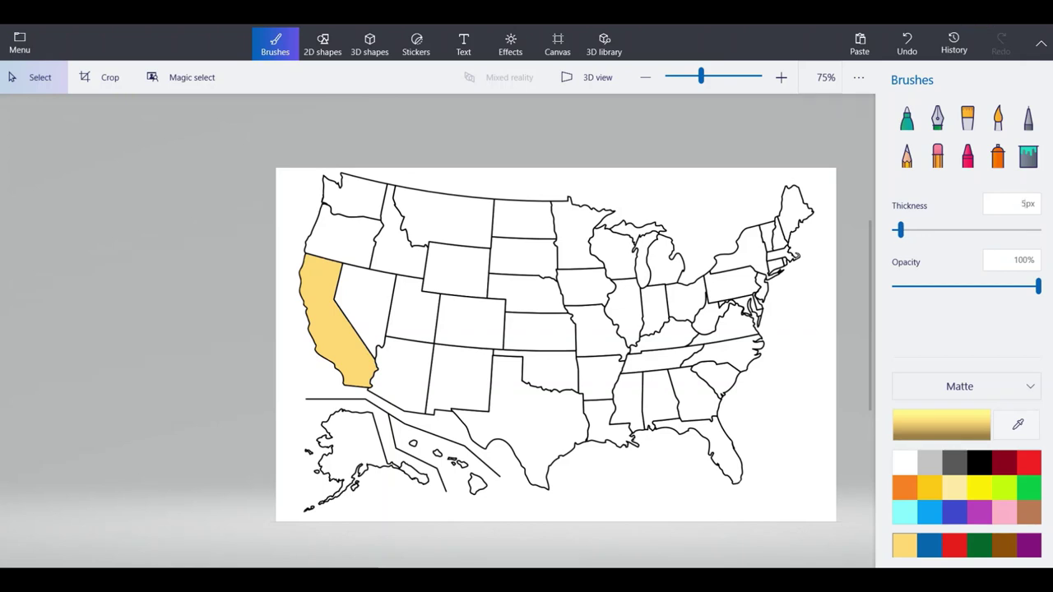
click(907, 117)
scroll(413, 210, up, 10)
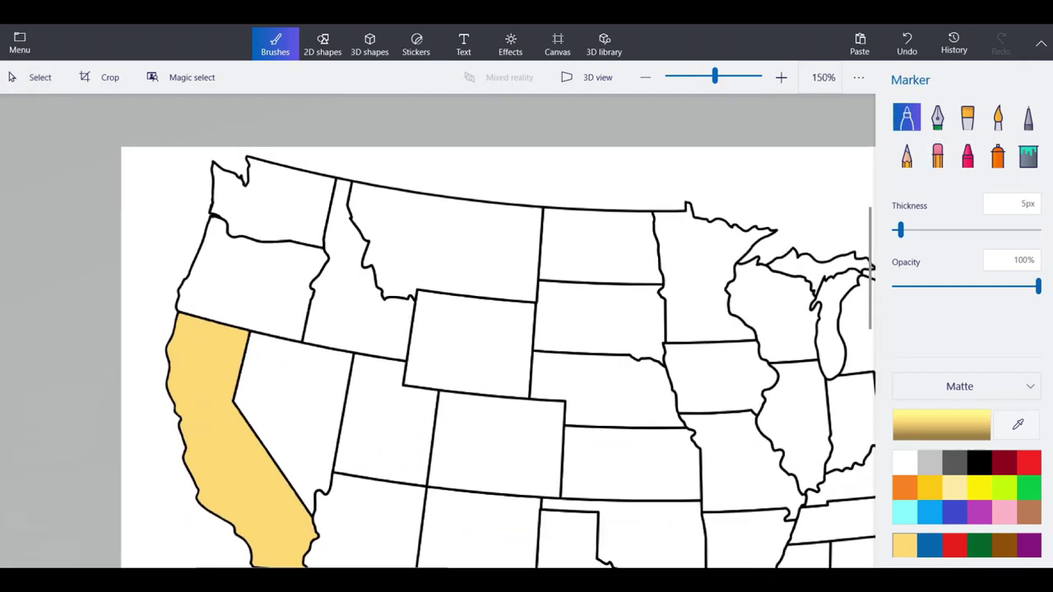
scroll(486, 527, up, 6)
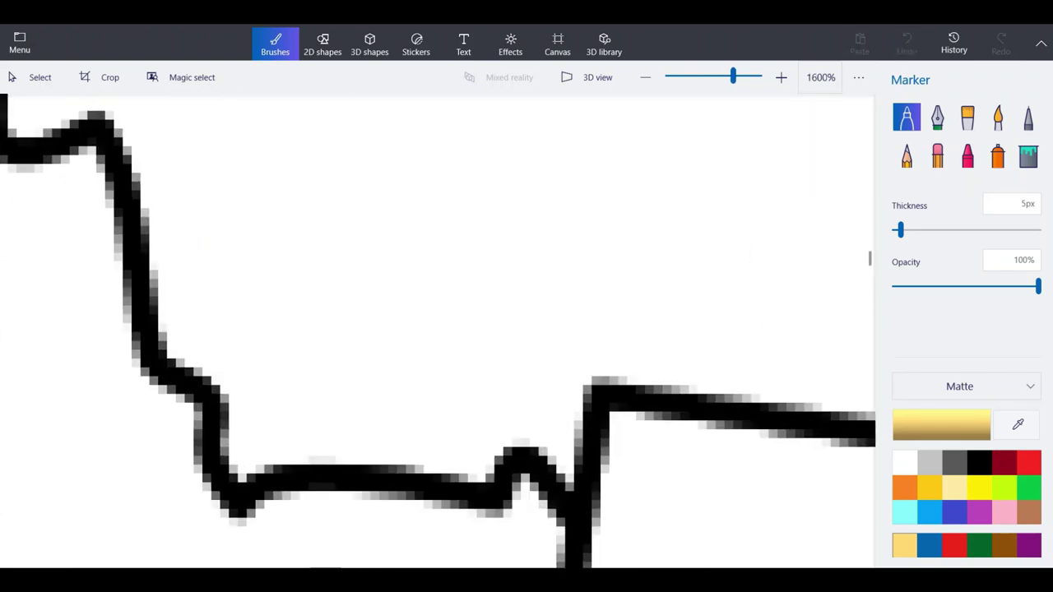
drag(574, 341, 561, 456)
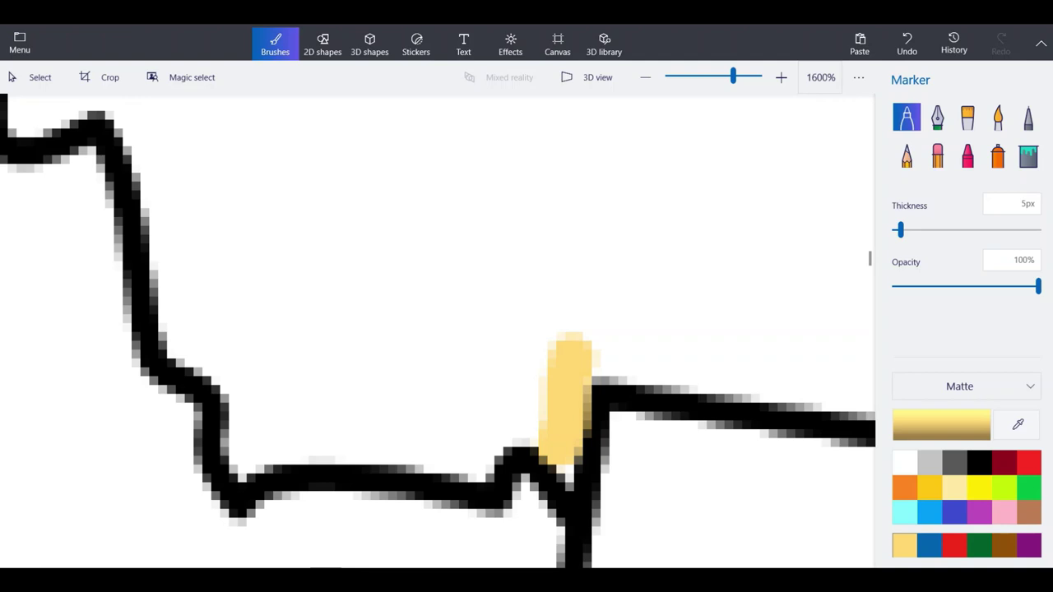
key(ctrl+z)
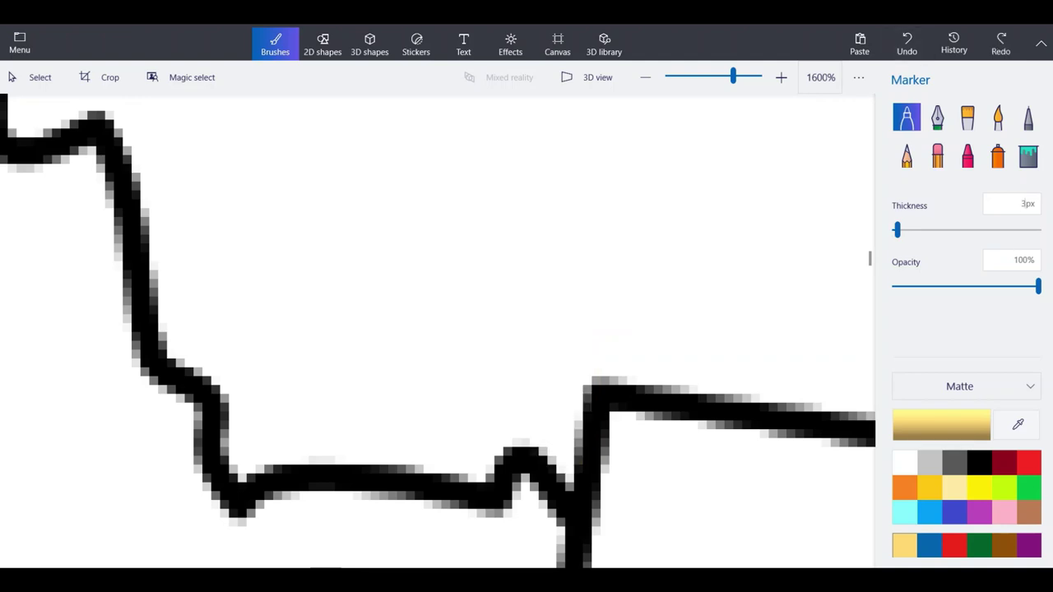
mouse_move(581, 325)
mouse_down()
mouse_move(567, 473)
mouse_move(523, 422)
mouse_move(486, 444)
mouse_move(465, 476)
mouse_up()
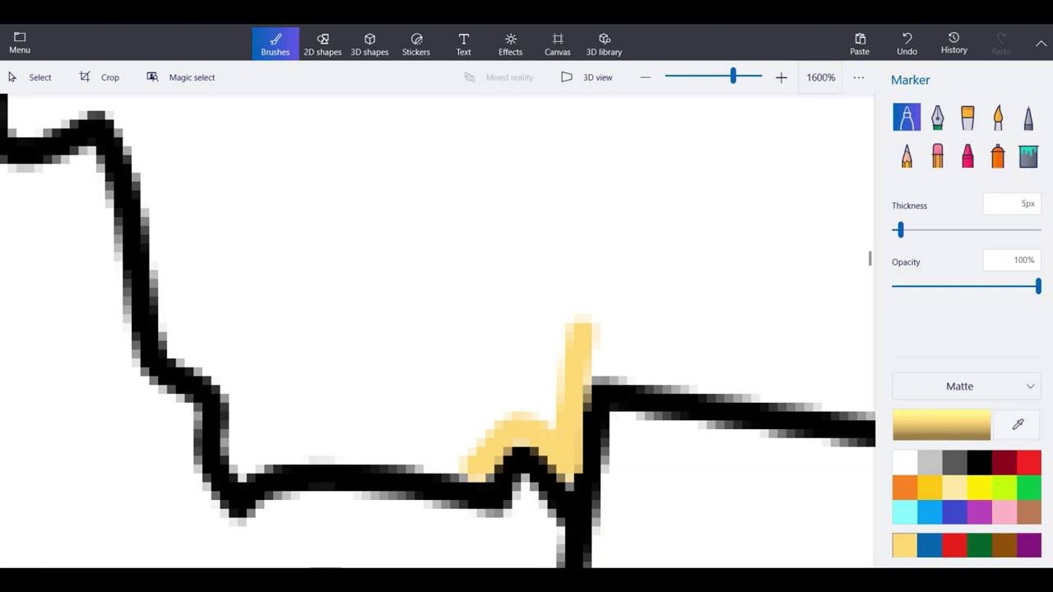
With the marker at 5 px, thicken the notch's yellow and trace west and up along Montana's inner border with Idaho.
drag(489, 430, 385, 436)
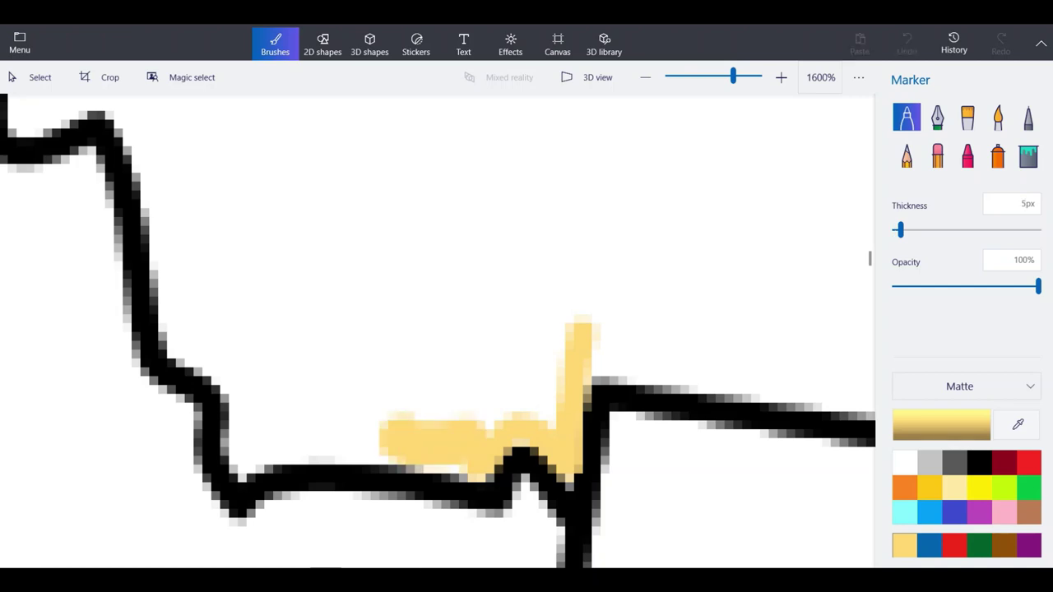
mouse_move(465, 428)
mouse_down()
mouse_move(547, 395)
mouse_move(550, 423)
mouse_move(563, 354)
mouse_up()
mouse_move(412, 438)
mouse_down()
mouse_move(242, 440)
mouse_move(234, 370)
mouse_move(185, 323)
mouse_move(158, 154)
mouse_up()
scroll(320, 461, down, 2)
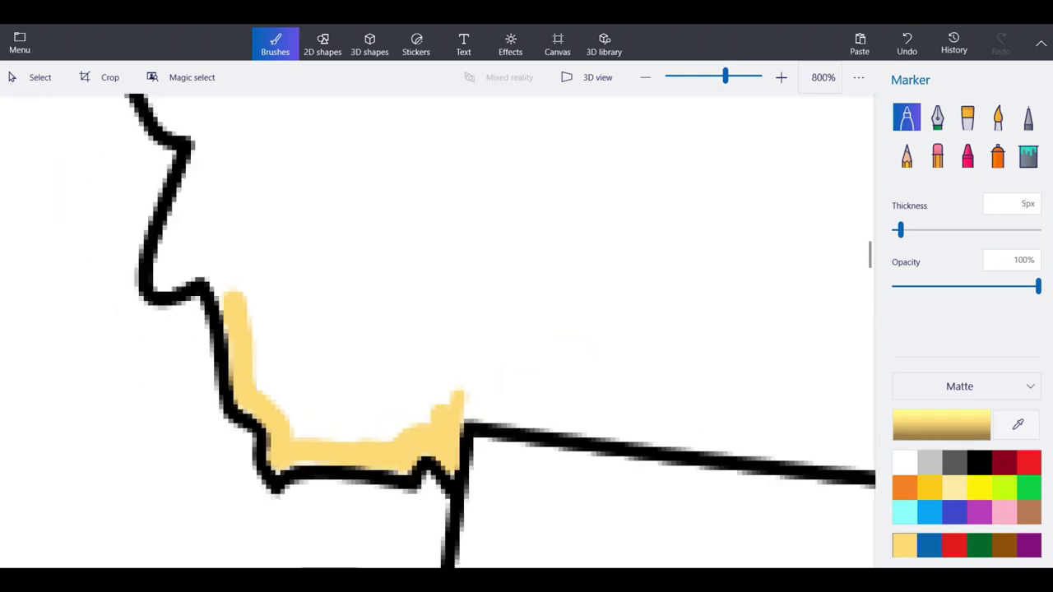
Extend the yellow line around the next bump of Montana's western border and up the slanted edge, undoing and redrawing the last stretch.
scroll(182, 272, up, 1)
scroll(181, 383, up, 3)
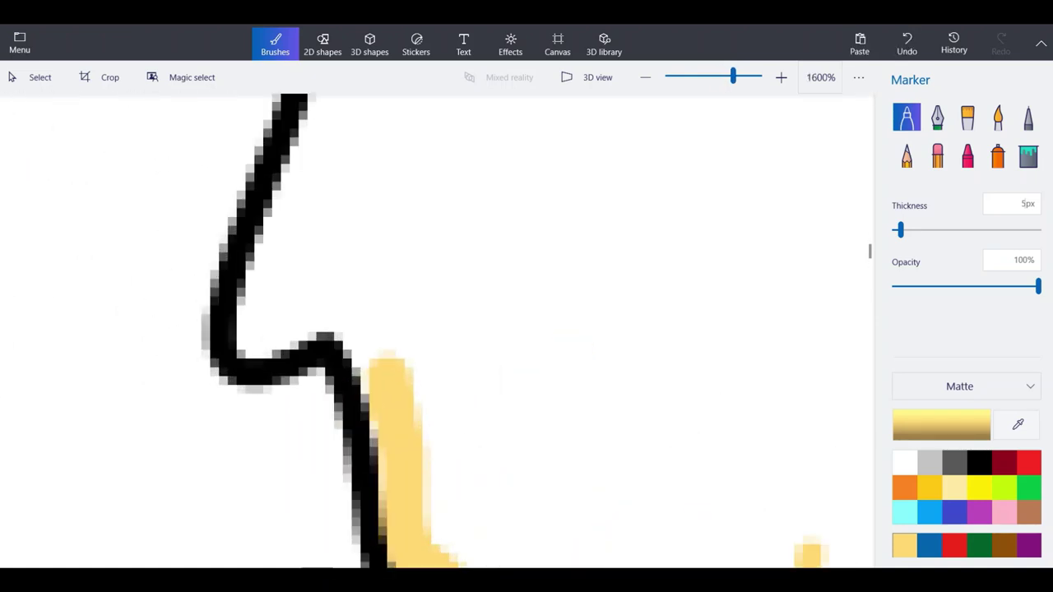
mouse_move(387, 368)
mouse_down()
mouse_move(362, 321)
mouse_move(330, 298)
mouse_move(243, 335)
mouse_move(298, 194)
mouse_up()
click(953, 43)
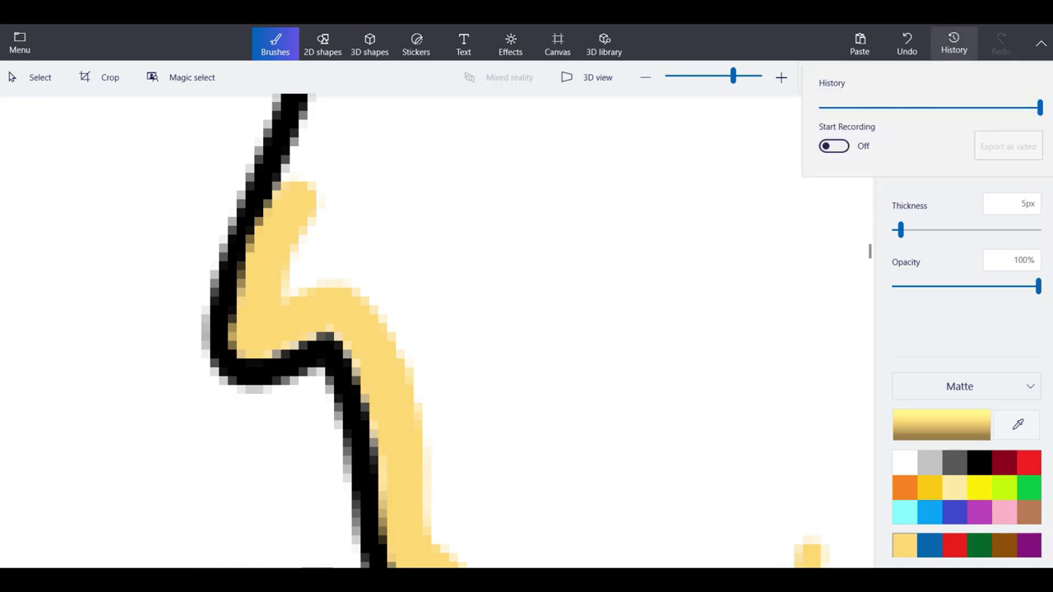
click(907, 43)
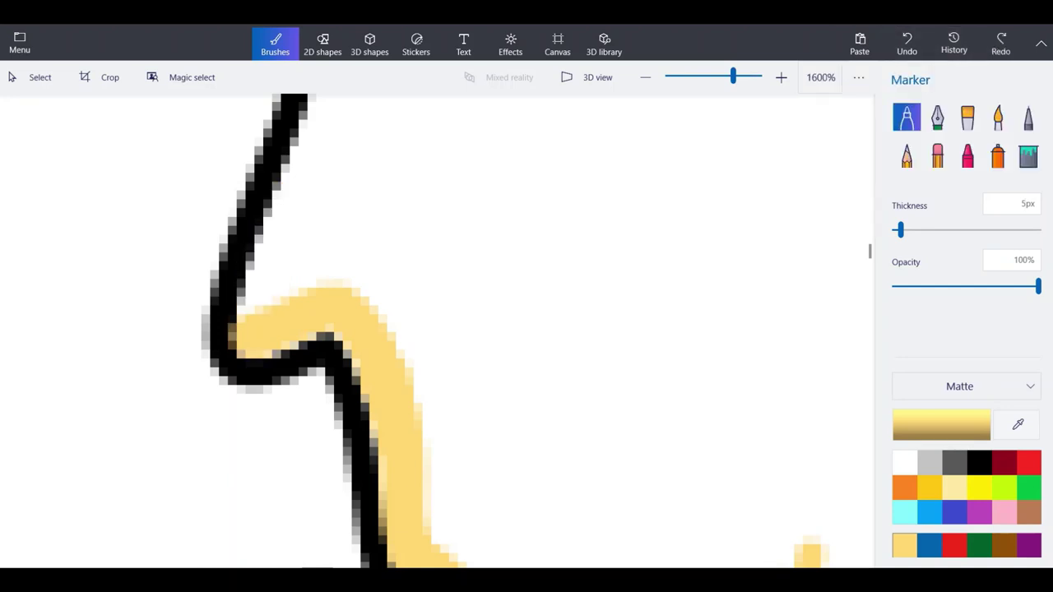
mouse_move(242, 329)
mouse_down()
mouse_move(272, 235)
mouse_move(325, 132)
mouse_up()
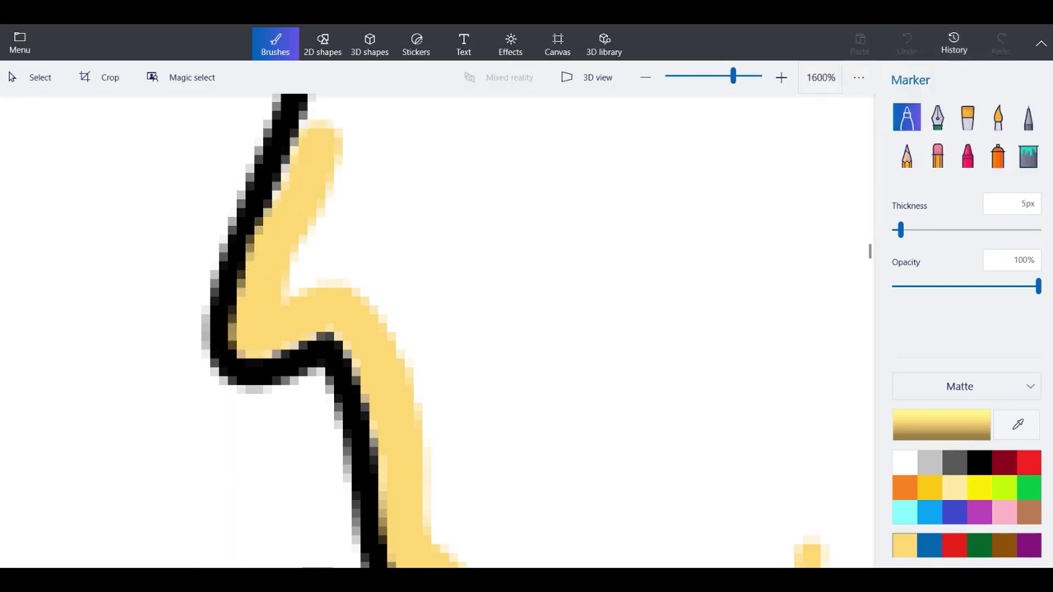
Extend the 5 px yellow line around the pointed bend of Montana's western border and up to just below the northwest corner.
scroll(327, 434, down, 4)
scroll(283, 268, up, 4)
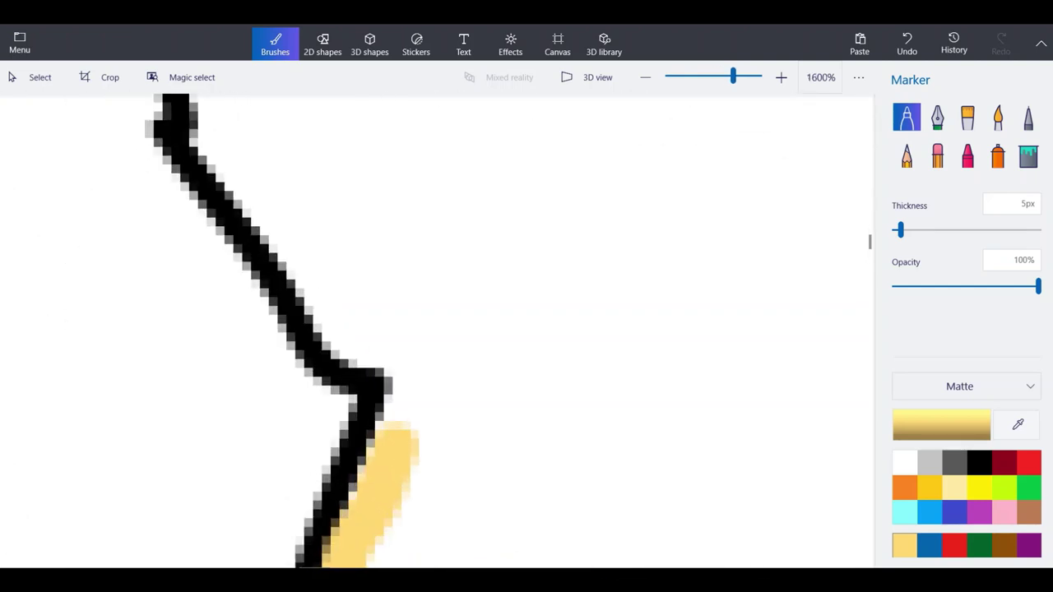
mouse_move(377, 515)
mouse_down()
mouse_move(411, 401)
mouse_move(395, 356)
mouse_move(307, 273)
mouse_move(281, 218)
mouse_move(207, 126)
mouse_up()
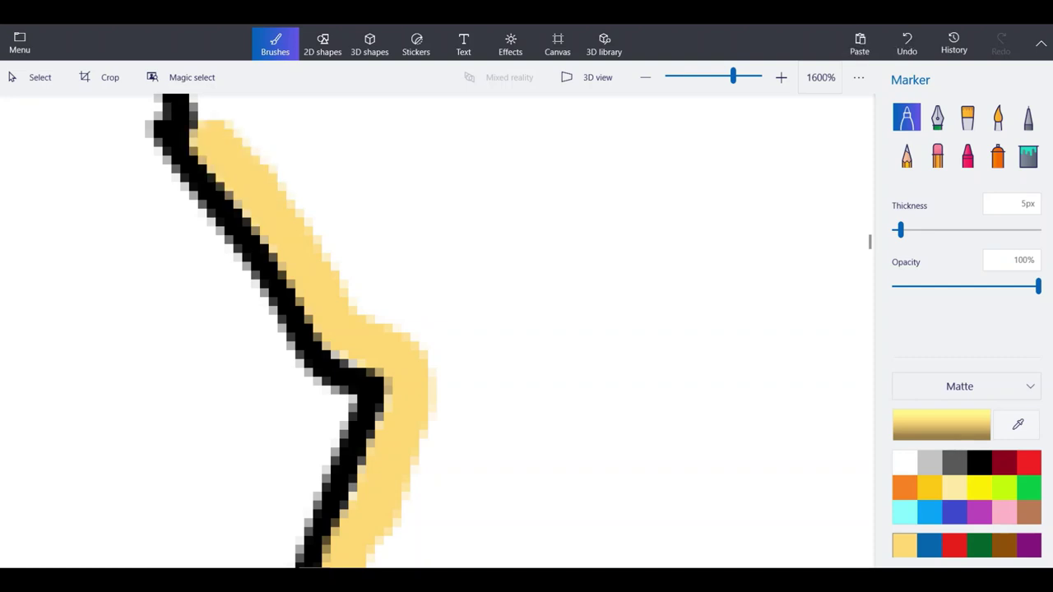
scroll(432, 461, down, 2)
scroll(363, 318, up, 1)
scroll(298, 227, up, 1)
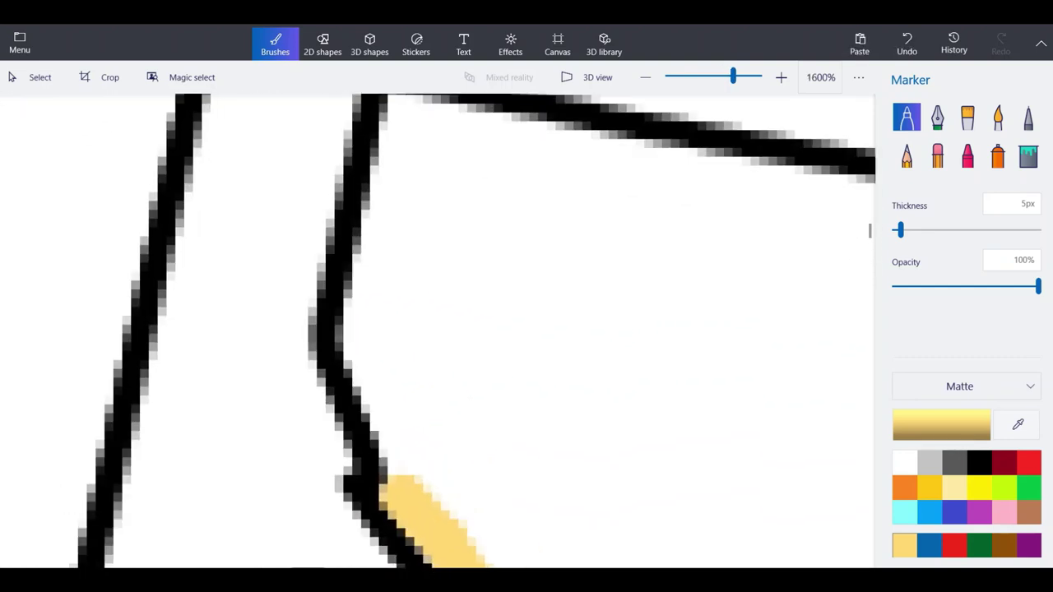
mouse_move(416, 489)
mouse_down()
mouse_move(368, 313)
mouse_move(398, 138)
mouse_up()
drag(374, 382, 372, 372)
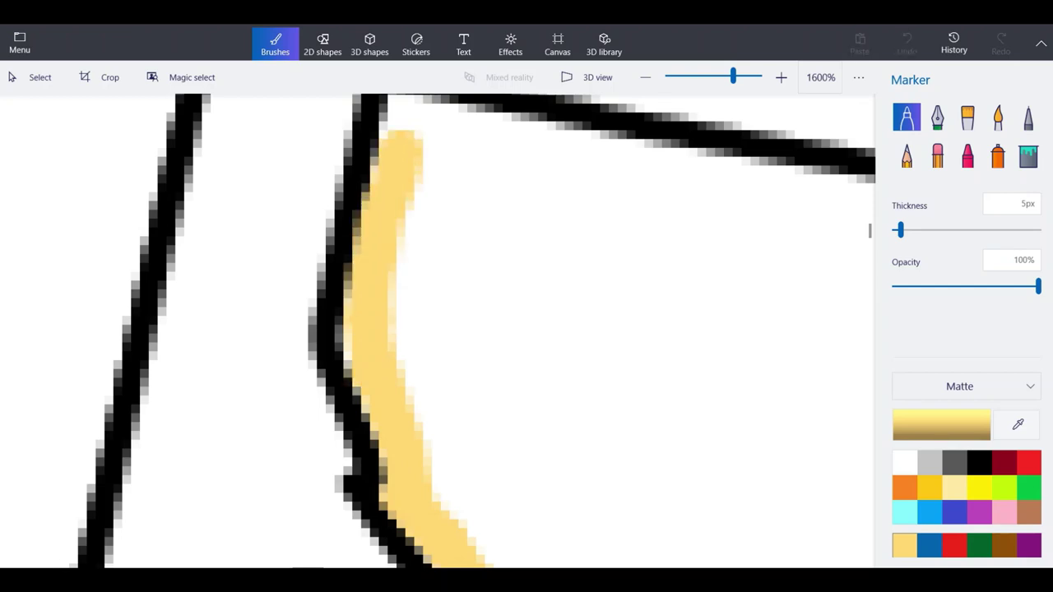
Carry the yellow line around the inside of Montana's northwest corner and start it east along the northern border.
scroll(325, 368, down, 1)
scroll(380, 218, up, 1)
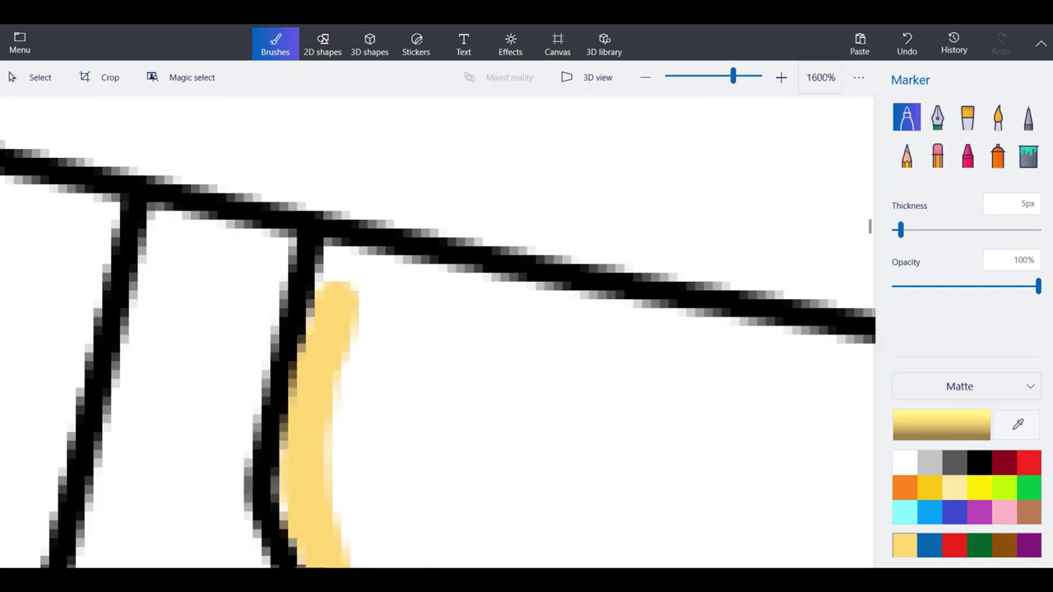
mouse_move(336, 296)
mouse_down()
mouse_move(344, 251)
mouse_move(453, 298)
mouse_move(588, 325)
mouse_up()
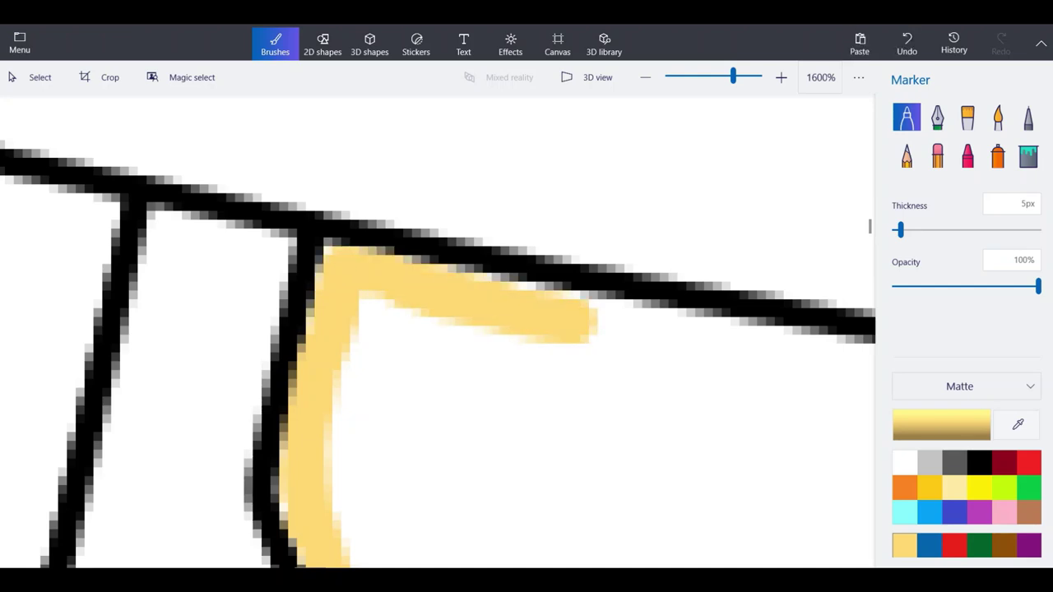
mouse_move(576, 321)
mouse_down()
mouse_move(568, 308)
mouse_move(503, 295)
mouse_up()
Continue the yellow line east beneath Montana's northern border to just short of the North Dakota corner.
scroll(257, 294, down, 1)
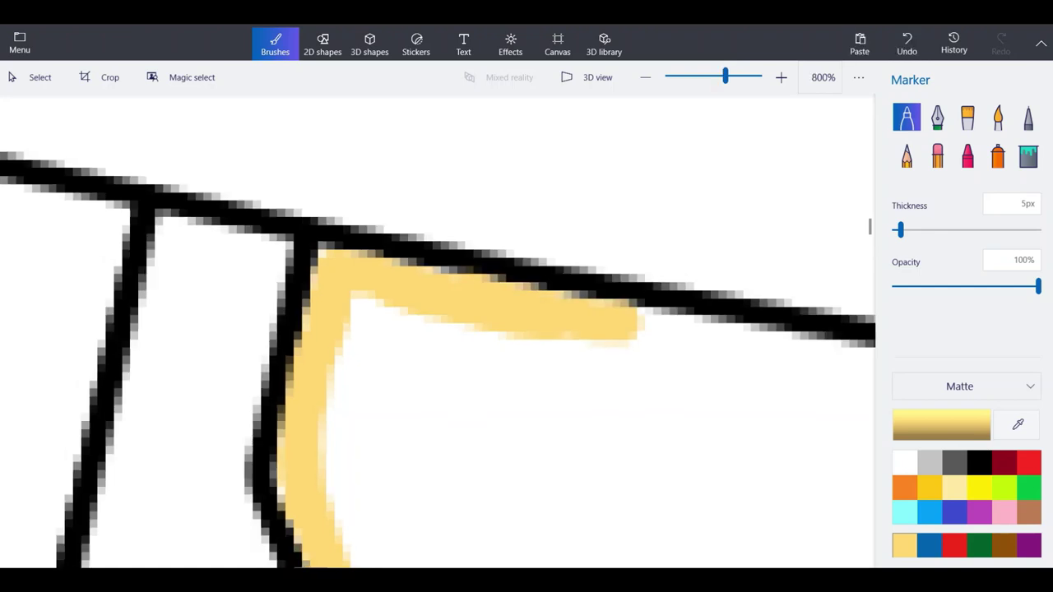
scroll(578, 375, up, 3)
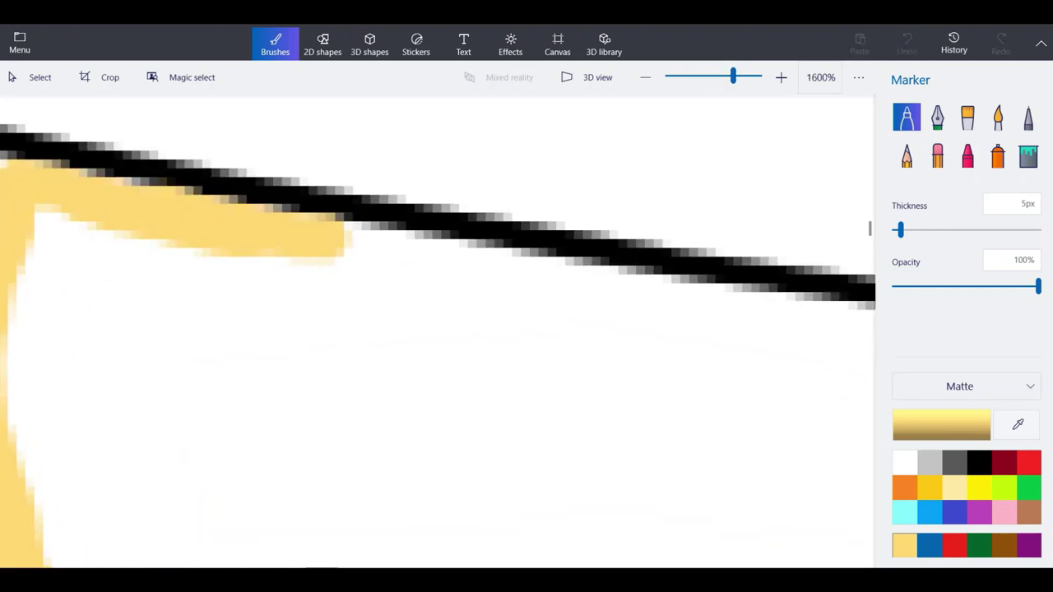
mouse_move(342, 237)
mouse_down()
mouse_move(474, 272)
mouse_move(538, 272)
mouse_move(752, 321)
mouse_move(868, 322)
mouse_up()
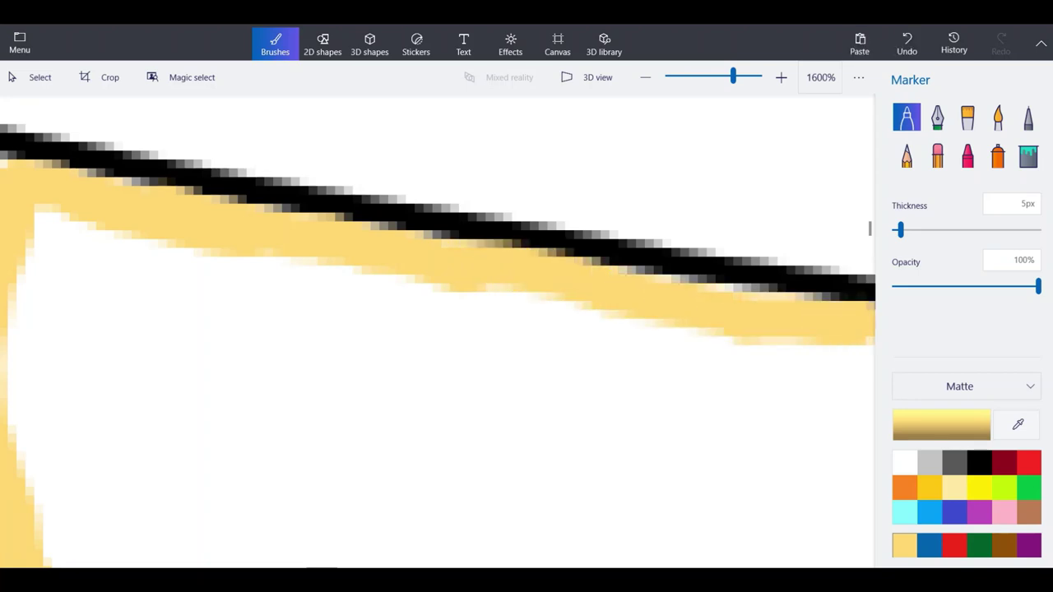
key(ctrl+z)
scroll(438, 329, down, 3)
scroll(438, 329, up, 3)
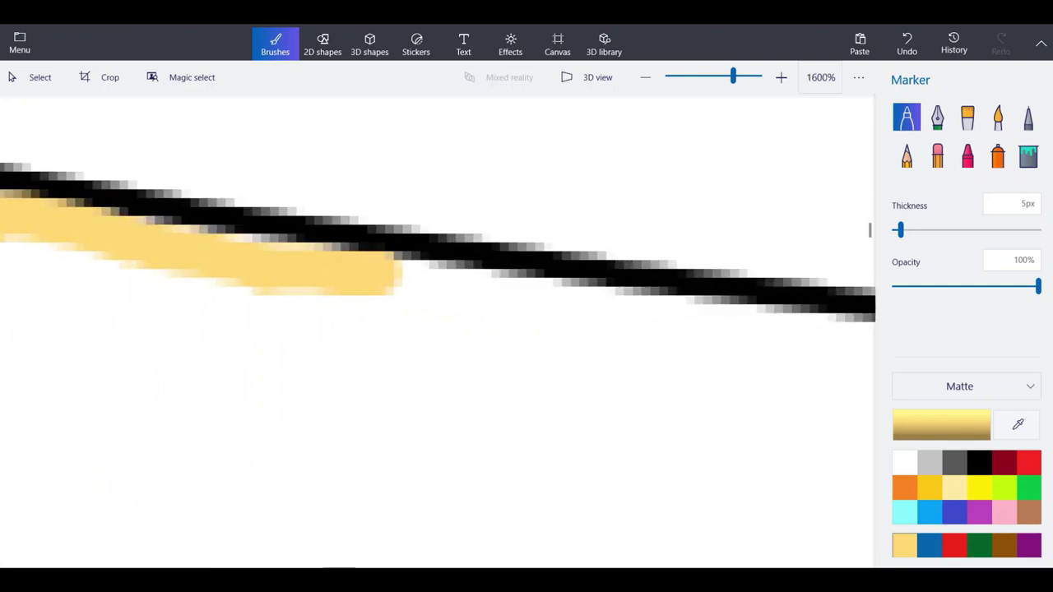
drag(846, 349, 371, 278)
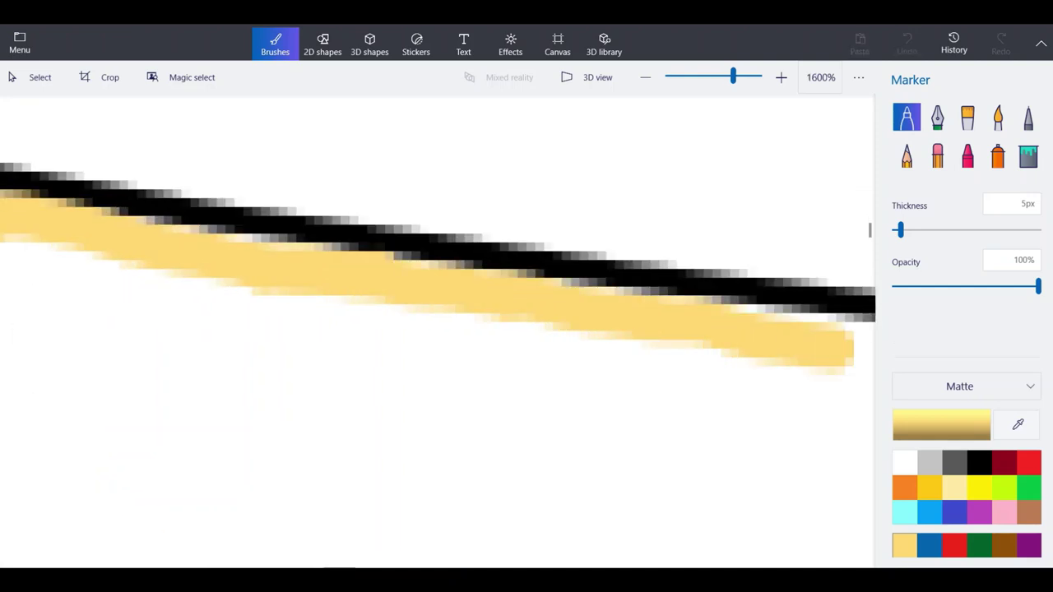
key(ctrl+z)
scroll(438, 329, down, 3)
key(ctrl+z)
scroll(438, 329, up, 3)
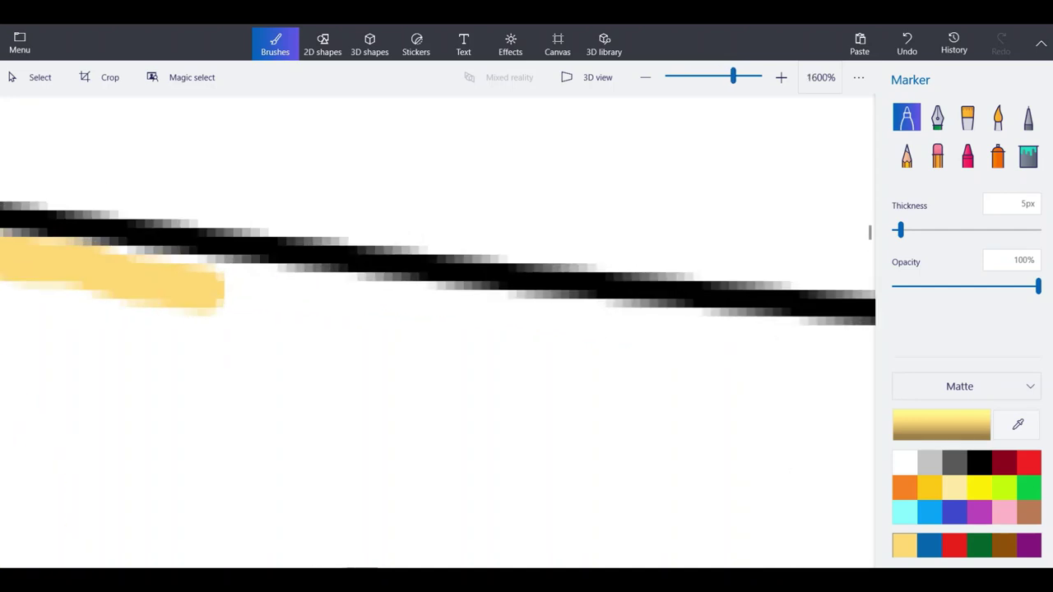
drag(724, 344, 136, 274)
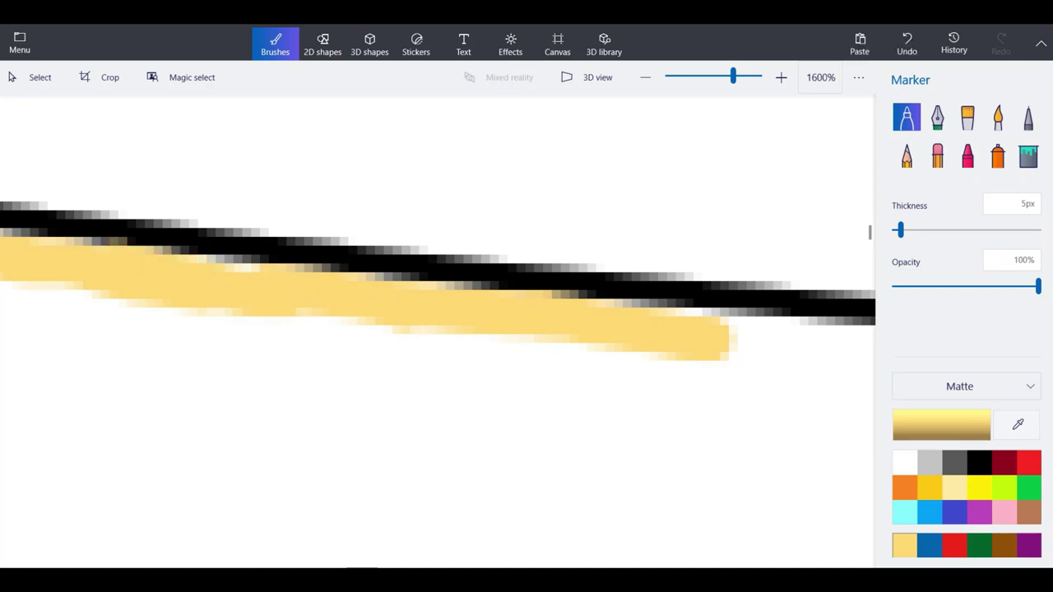
key(ctrl+z)
Trace yellow inside Montana's northeast corner and down the eastern border beside North Dakota.
scroll(438, 329, down, 3)
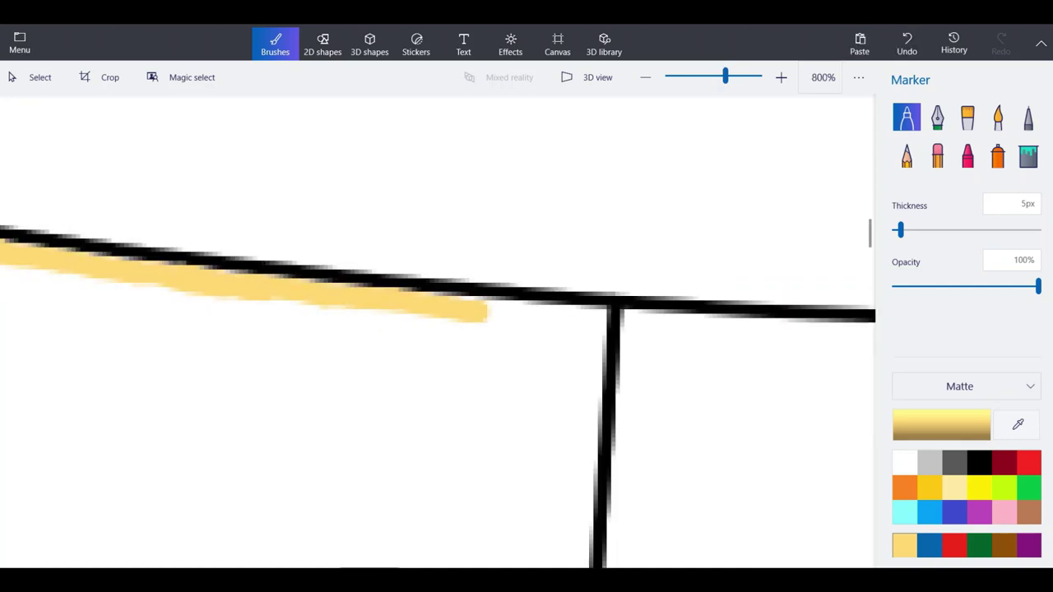
scroll(438, 329, up, 3)
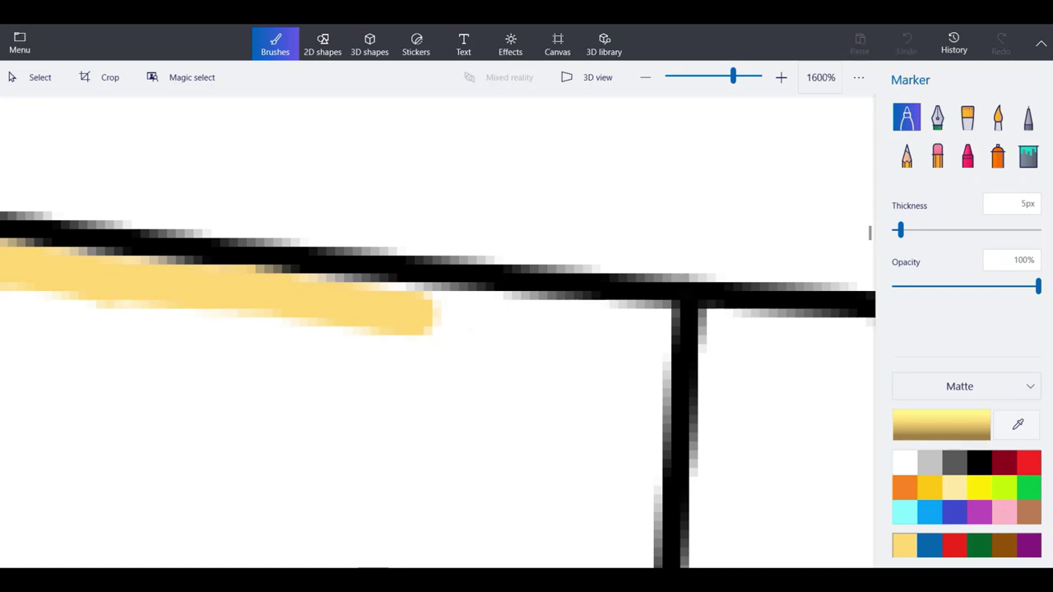
mouse_move(613, 443)
mouse_down()
mouse_move(665, 306)
mouse_move(379, 317)
mouse_up()
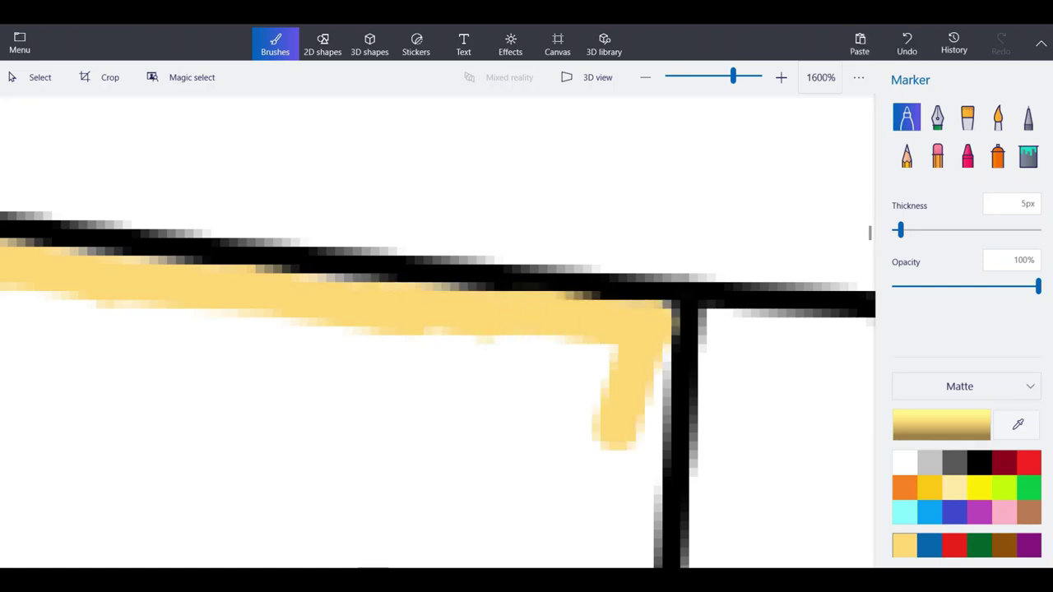
drag(652, 327, 632, 556)
scroll(539, 242, down, 3)
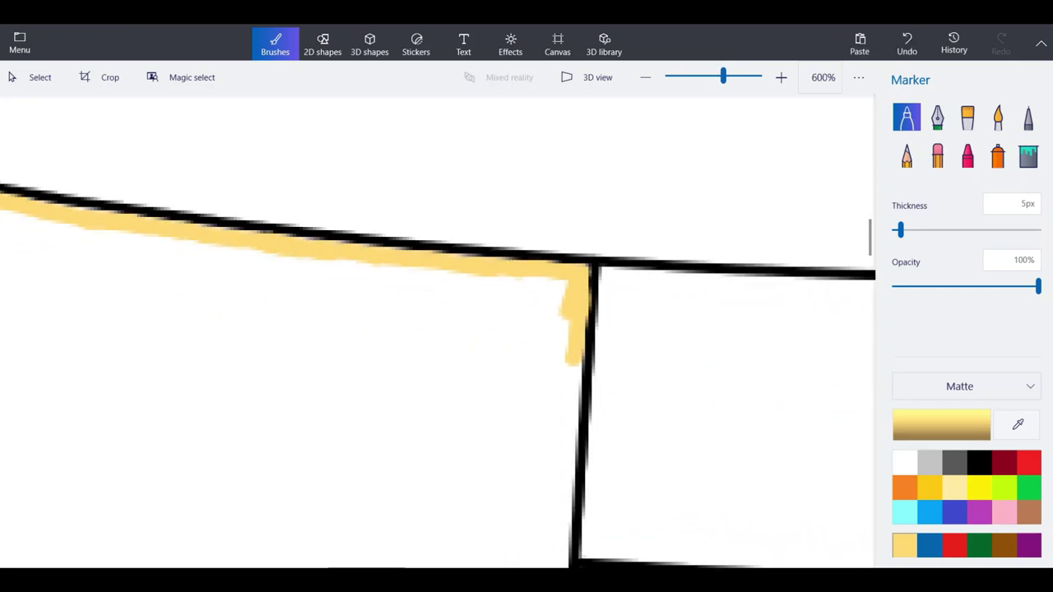
scroll(576, 330, up, 2)
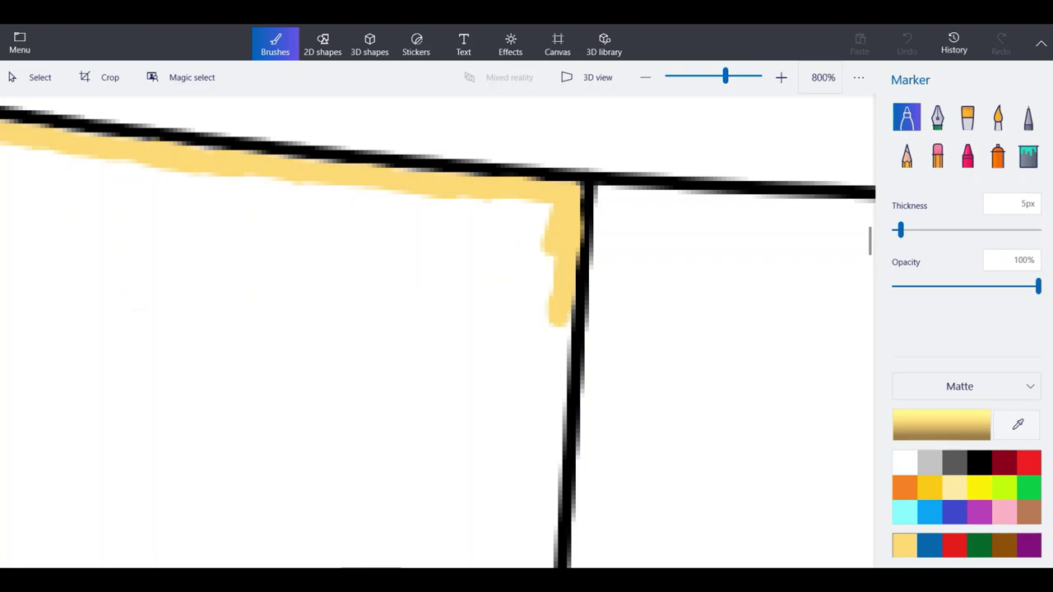
drag(558, 323, 543, 566)
Trace yellow down into Montana's southeast corner and start west along the southern border above Wyoming.
scroll(539, 263, down, 3)
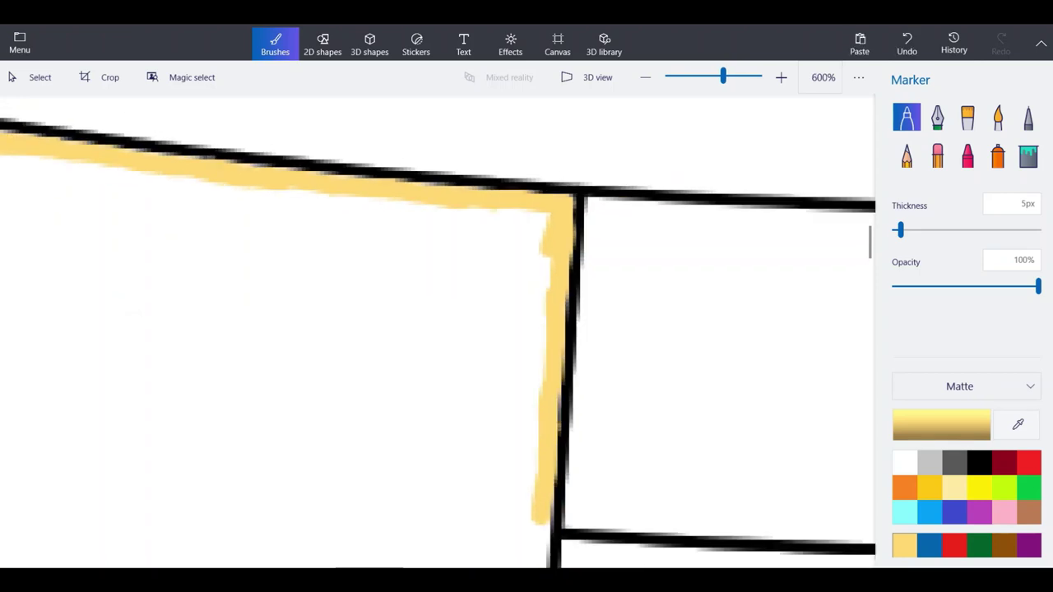
scroll(530, 395, up, 3)
scroll(499, 440, up, 3)
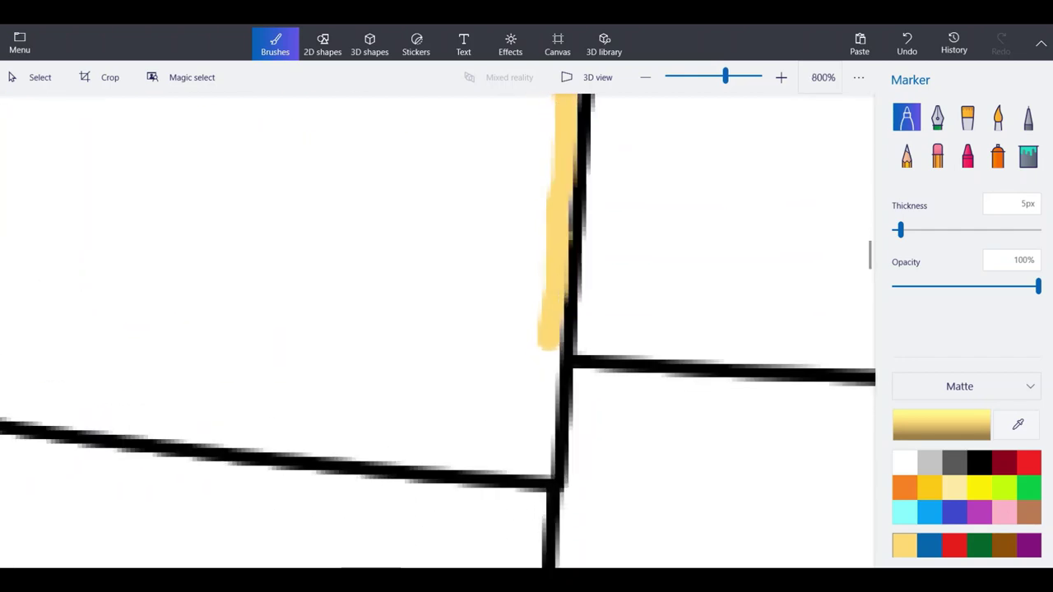
mouse_move(605, 239)
mouse_down()
mouse_move(586, 494)
mouse_move(492, 458)
mouse_move(283, 440)
mouse_up()
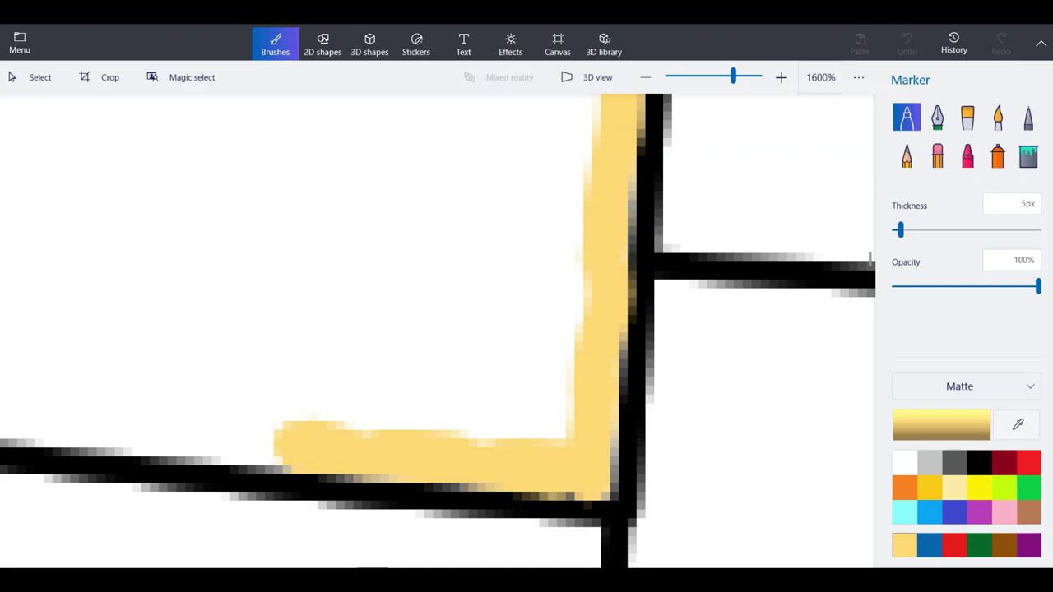
drag(292, 444, 9, 436)
Extend the yellow line west along the Wyoming border until it joins the yellow at the notch, closing Montana's outline.
scroll(559, 372, down, 3)
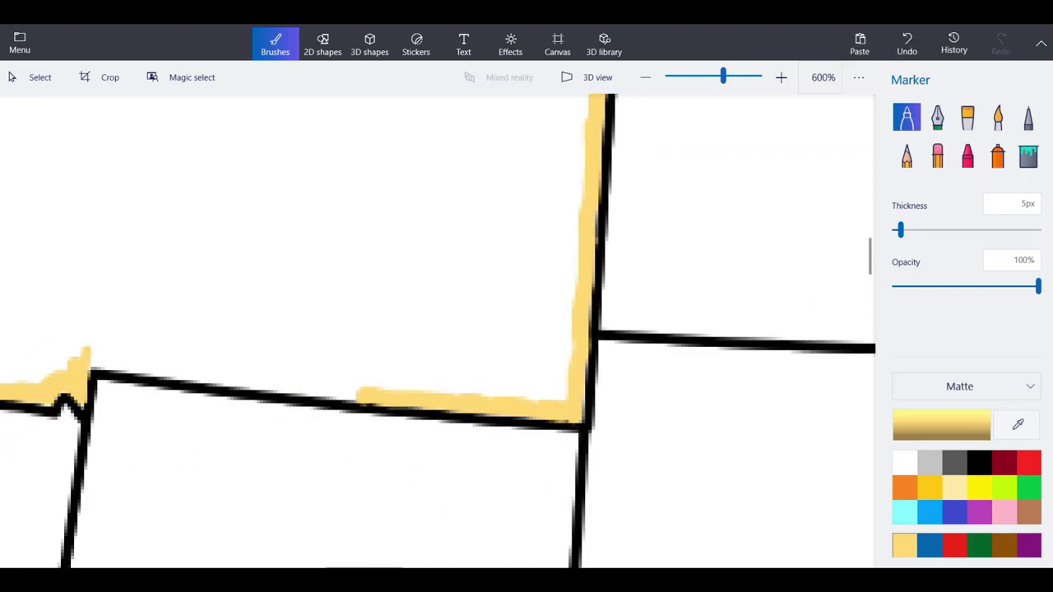
scroll(173, 381, up, 5)
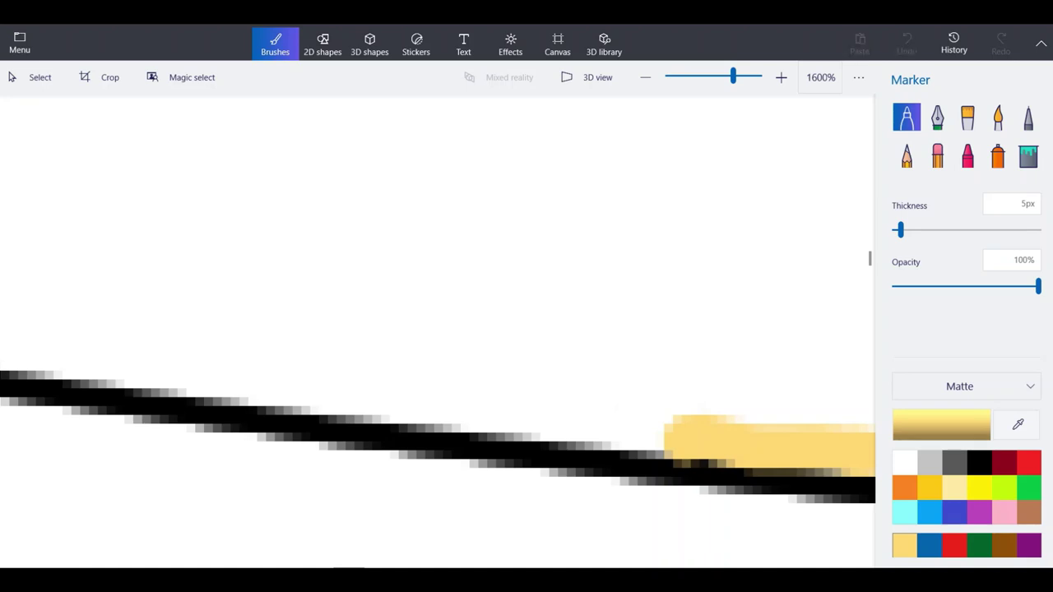
mouse_move(688, 442)
mouse_down()
mouse_move(411, 411)
mouse_move(31, 354)
mouse_up()
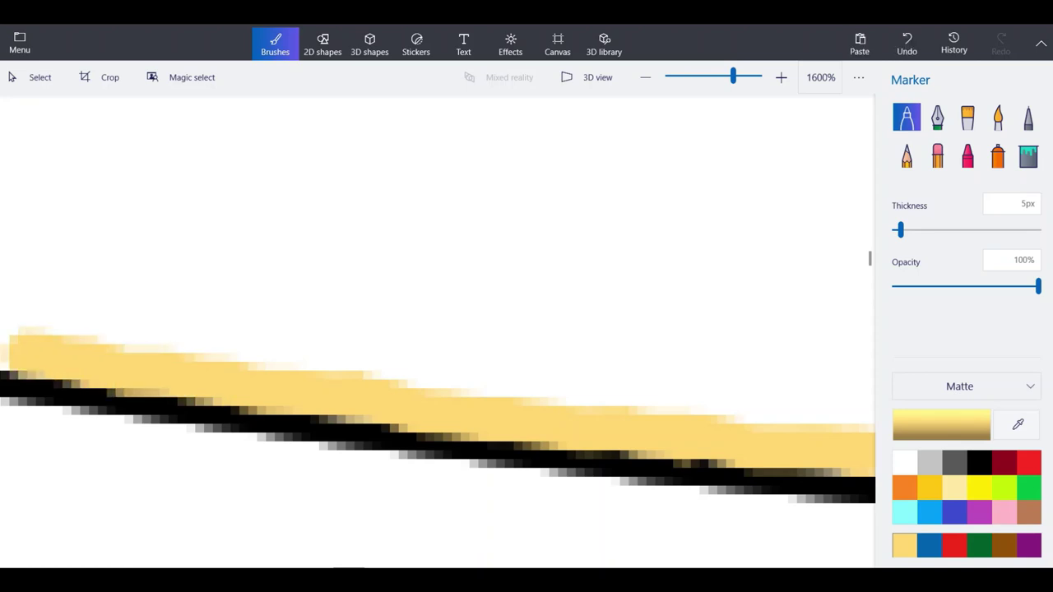
scroll(585, 370, down, 1)
scroll(269, 349, up, 1)
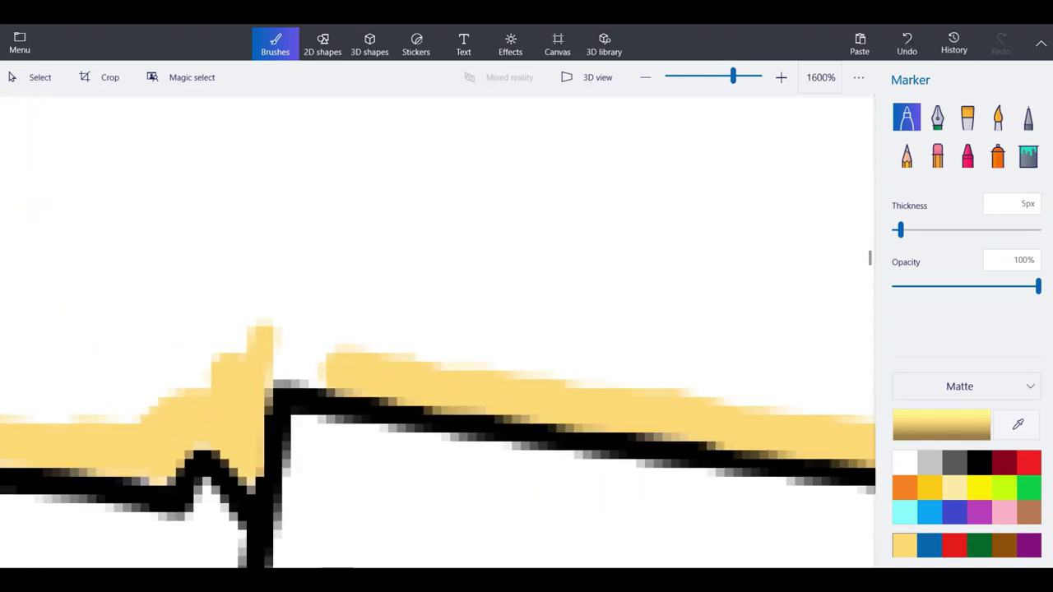
drag(347, 372, 276, 362)
Set the marker thickness to 10 px and fill southwestern Montana with yellow, sweeping east into the state's center.
scroll(258, 411, down, 2)
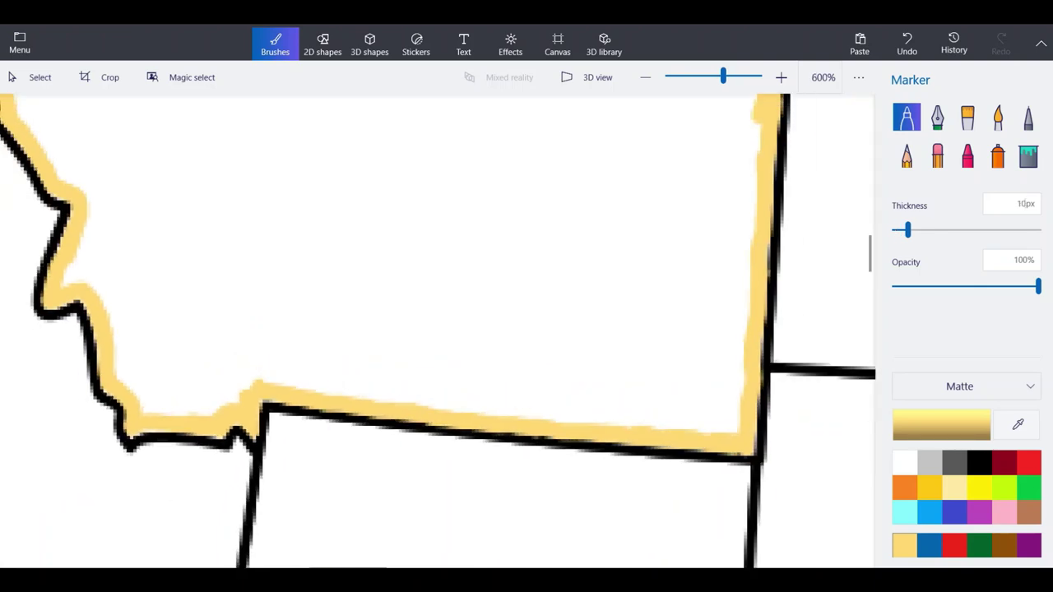
scroll(210, 391, up, 2)
mouse_move(225, 381)
mouse_down()
mouse_move(208, 400)
mouse_move(145, 409)
mouse_move(95, 379)
mouse_move(75, 267)
mouse_move(26, 237)
mouse_up()
mouse_move(37, 202)
mouse_down()
mouse_move(56, 144)
mouse_move(161, 375)
mouse_move(206, 395)
mouse_move(237, 130)
mouse_move(206, 292)
mouse_move(193, 207)
mouse_up()
mouse_move(174, 362)
mouse_down()
mouse_move(177, 185)
mouse_move(91, 148)
mouse_up()
mouse_move(259, 218)
mouse_down()
mouse_move(387, 362)
mouse_move(374, 391)
mouse_move(267, 370)
mouse_up()
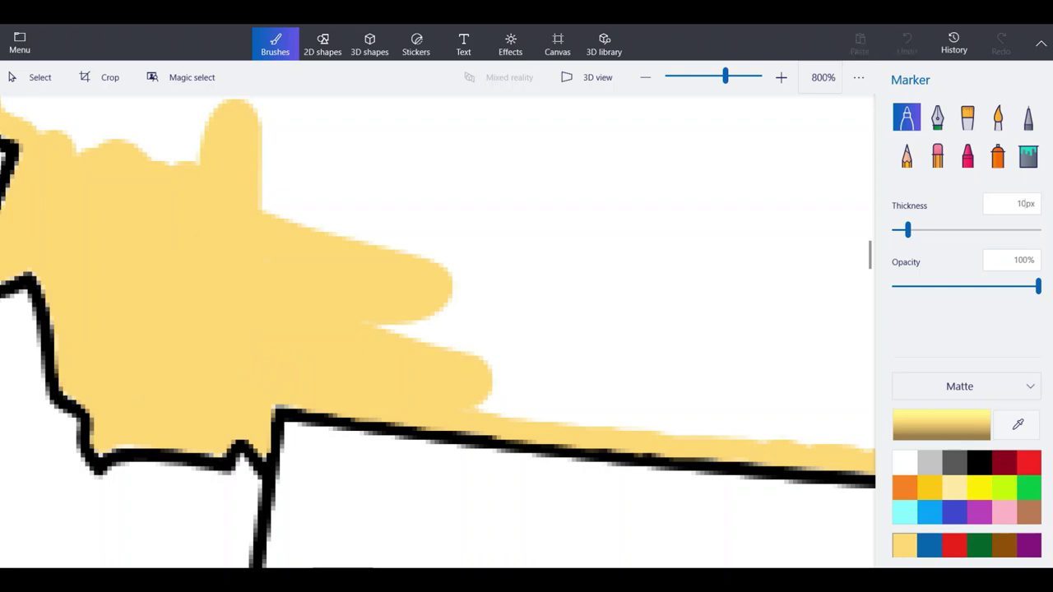
mouse_move(412, 350)
mouse_down()
mouse_move(598, 331)
mouse_move(303, 182)
mouse_move(734, 262)
mouse_up()
Fill the white area along Montana's upper western border and across its north-central part with yellow.
scroll(383, 508, down, 1)
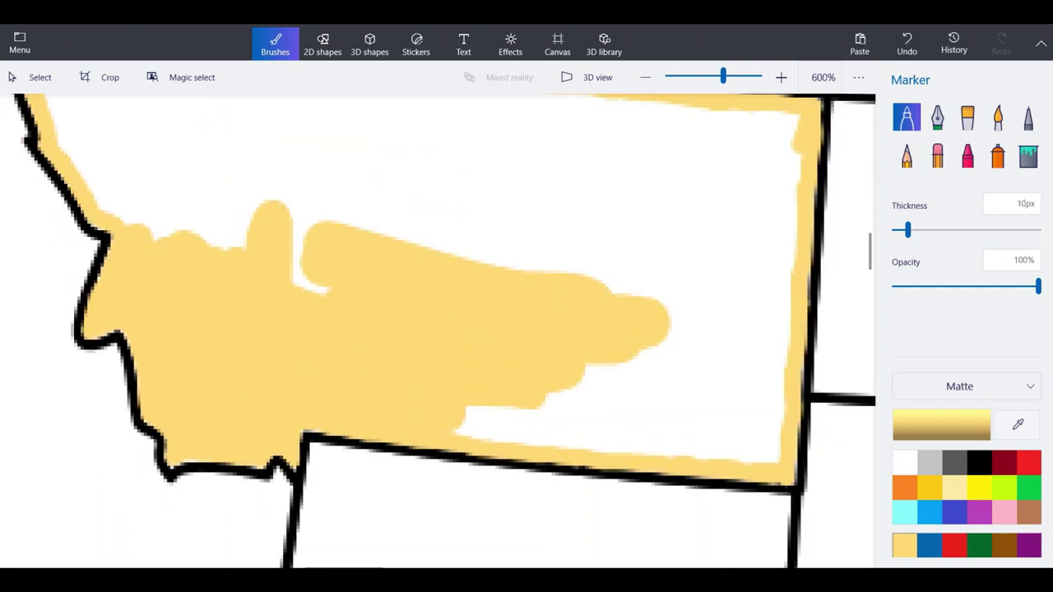
scroll(387, 510, down, 2)
scroll(120, 272, up, 4)
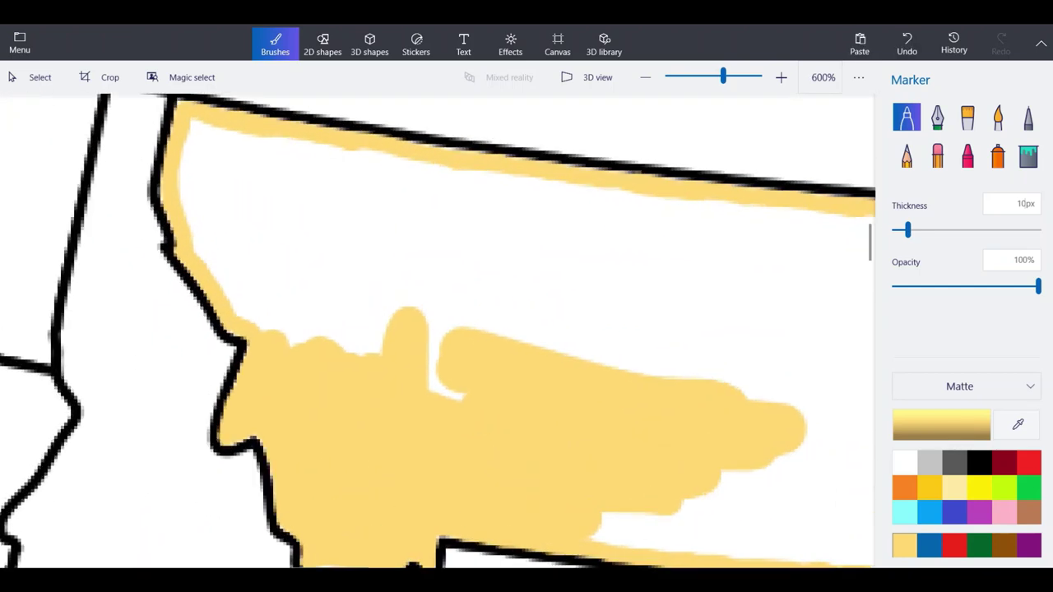
mouse_move(341, 362)
mouse_down()
mouse_move(255, 308)
mouse_move(212, 201)
mouse_move(401, 358)
mouse_move(431, 368)
mouse_move(357, 294)
mouse_move(568, 366)
mouse_move(777, 374)
mouse_move(509, 265)
mouse_move(512, 245)
mouse_up()
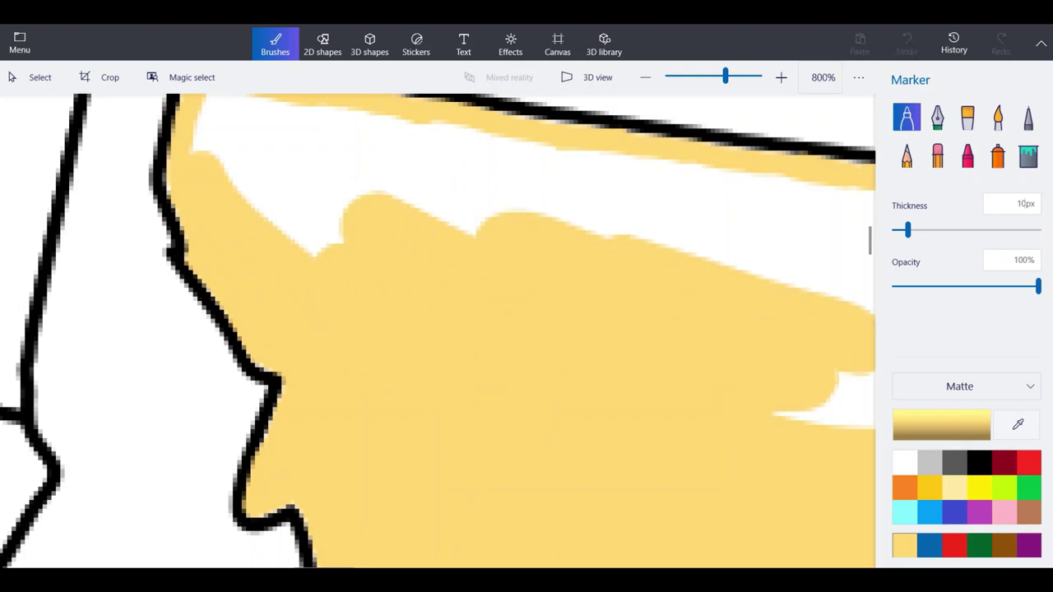
drag(857, 333, 440, 242)
Fill most of the remaining white area of eastern Montana with broad yellow strokes.
scroll(411, 245, down, 6)
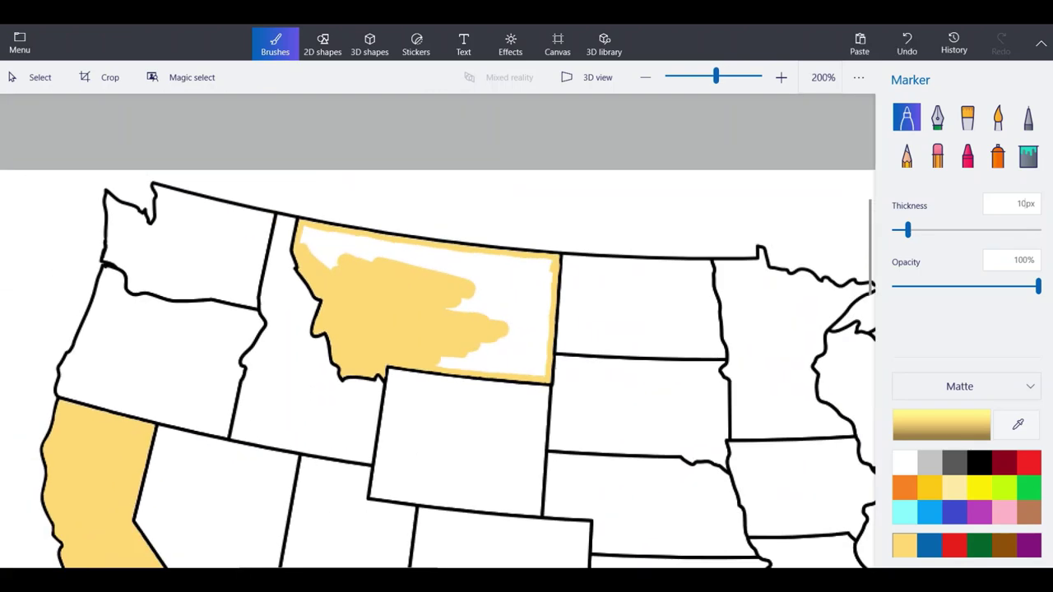
scroll(486, 317, up, 3)
mouse_move(411, 309)
mouse_down()
mouse_move(477, 292)
mouse_move(494, 247)
mouse_move(522, 395)
mouse_up()
mouse_move(362, 221)
mouse_down()
mouse_move(549, 238)
mouse_move(537, 286)
mouse_move(549, 280)
mouse_move(553, 255)
mouse_move(552, 328)
mouse_move(560, 311)
mouse_move(580, 397)
mouse_move(588, 286)
mouse_move(584, 431)
mouse_move(621, 369)
mouse_move(626, 277)
mouse_up()
Cover the white gaps left in Montana's southeast corner and along the southern border with yellow.
ctrl+scroll(589, 427, up, 3)
click(600, 442)
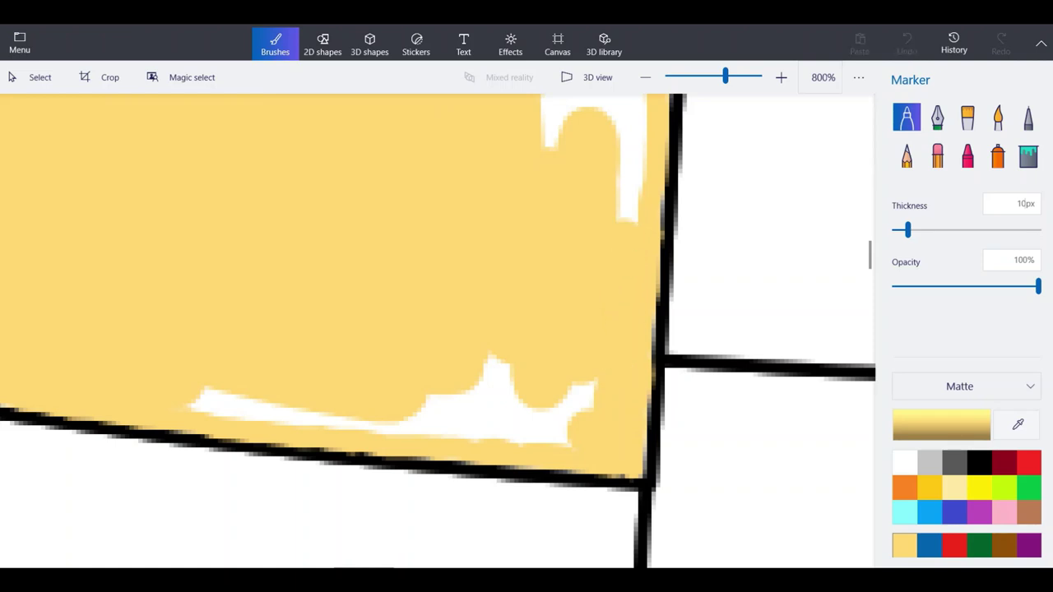
drag(630, 219, 617, 120)
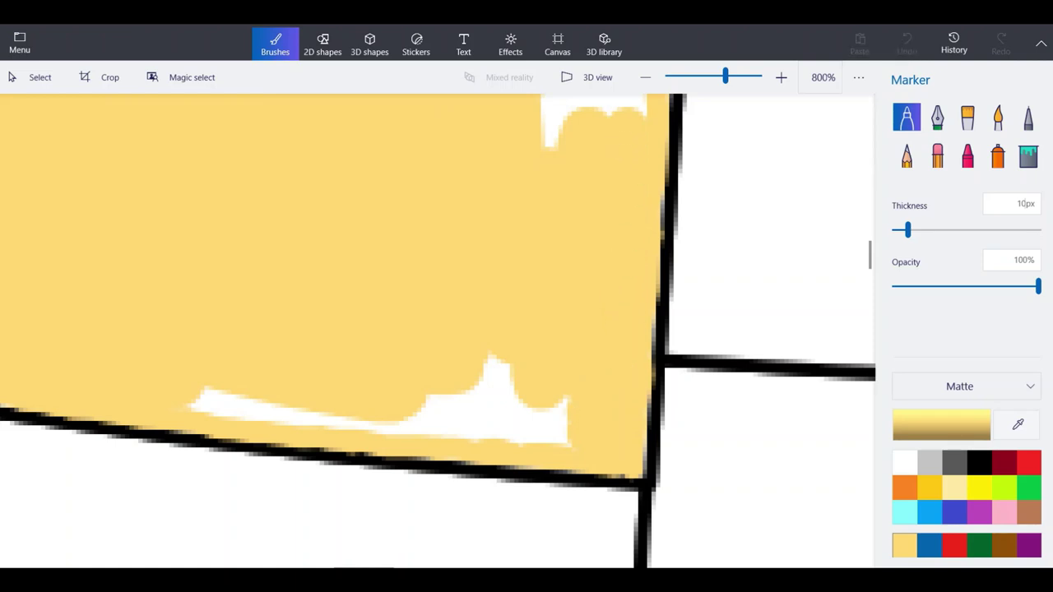
drag(566, 437, 191, 403)
drag(428, 398, 494, 366)
scroll(432, 445, down, 3)
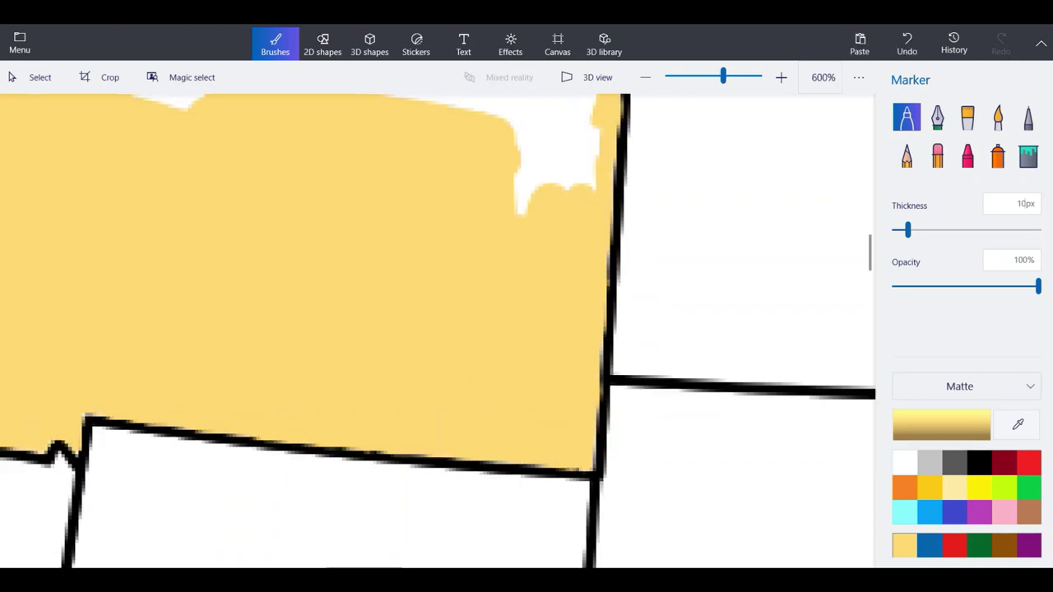
Fill the white area inside Montana's northeast corner with yellow.
scroll(474, 299, up, 3)
scroll(477, 299, up, 1)
mouse_move(479, 296)
mouse_down()
mouse_move(487, 276)
mouse_move(593, 207)
mouse_move(609, 399)
mouse_move(564, 301)
mouse_up()
mouse_move(577, 378)
mouse_down()
mouse_move(437, 395)
mouse_move(453, 449)
mouse_up()
mouse_move(421, 342)
mouse_down()
mouse_move(355, 270)
mouse_move(511, 158)
mouse_move(432, 247)
mouse_up()
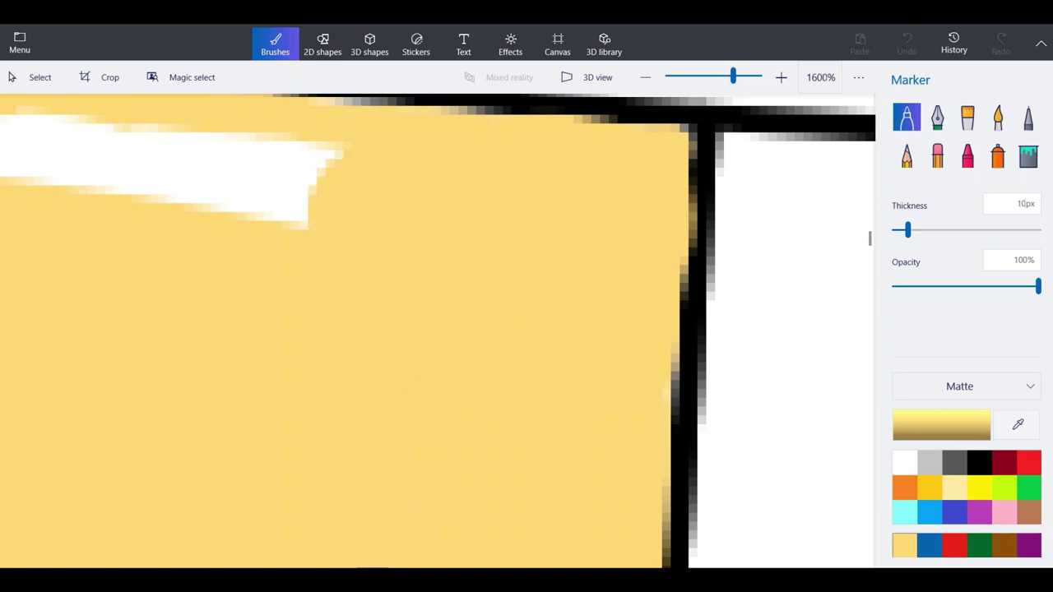
Fill the remaining white strip beneath Montana's northern border with yellow.
scroll(708, 342, down, 2)
mouse_move(280, 255)
mouse_down()
mouse_move(74, 263)
mouse_move(296, 239)
mouse_move(518, 263)
mouse_up()
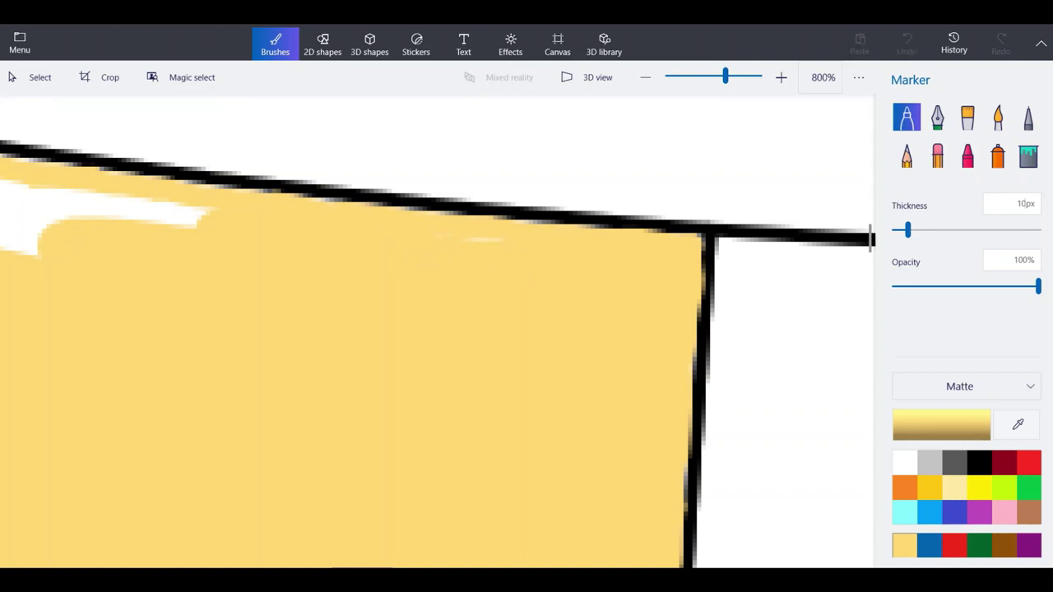
scroll(567, 255, down, 2)
scroll(97, 235, up, 2)
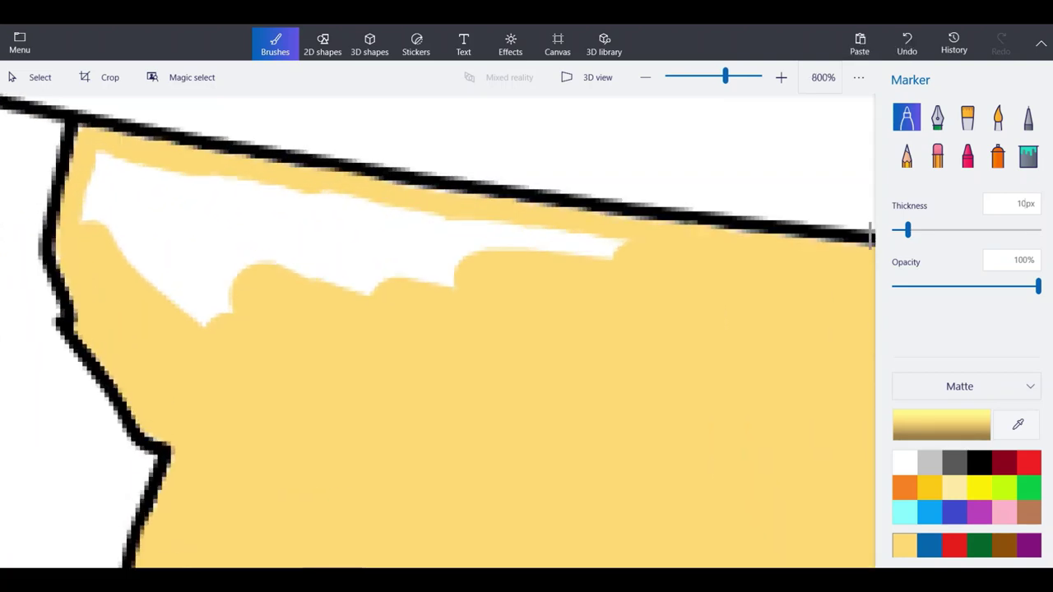
mouse_move(341, 215)
mouse_down()
mouse_move(605, 247)
mouse_move(402, 235)
mouse_up()
mouse_move(399, 234)
mouse_down()
mouse_move(293, 194)
mouse_move(218, 193)
mouse_move(99, 160)
mouse_move(88, 215)
mouse_move(207, 295)
mouse_move(333, 305)
mouse_up()
drag(247, 220, 451, 280)
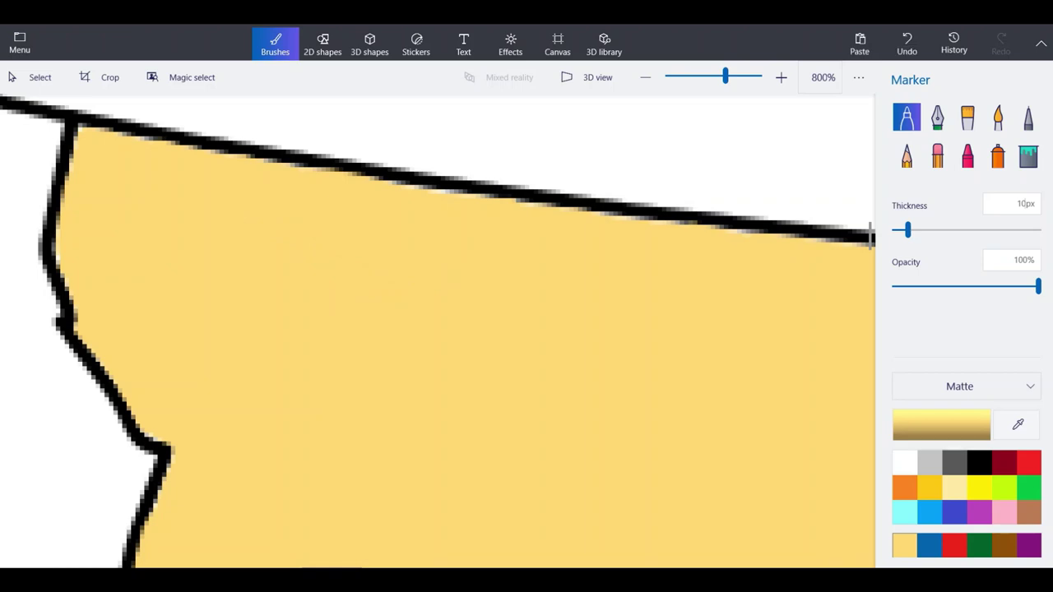
Set the marker thickness to 5 px and trace yellow inside Colorado's western border from the southwest corner upward.
scroll(322, 265, down, 6)
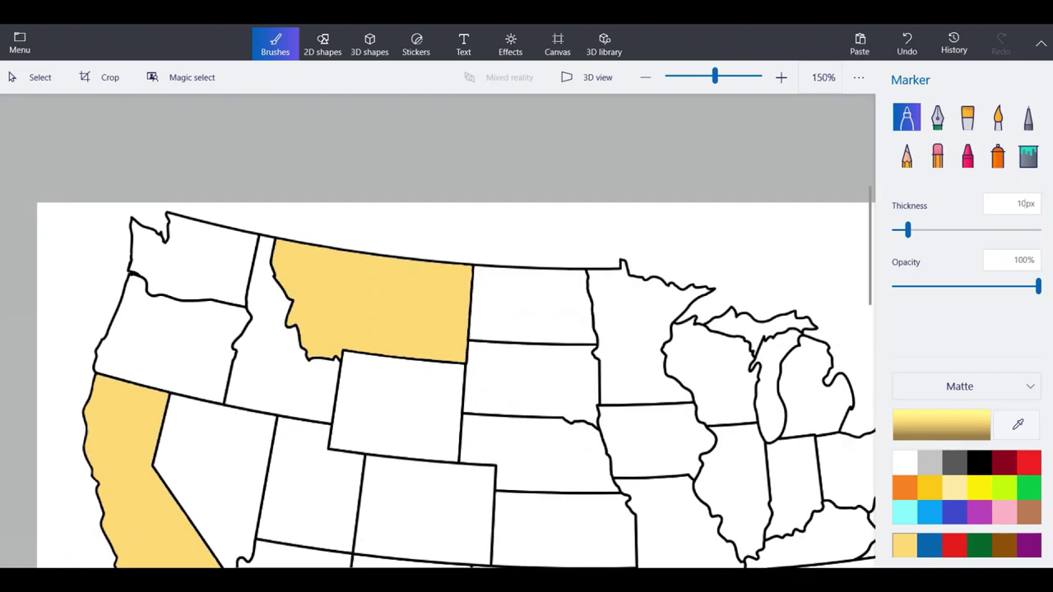
scroll(518, 239, down, 1)
scroll(438, 387, down, 3)
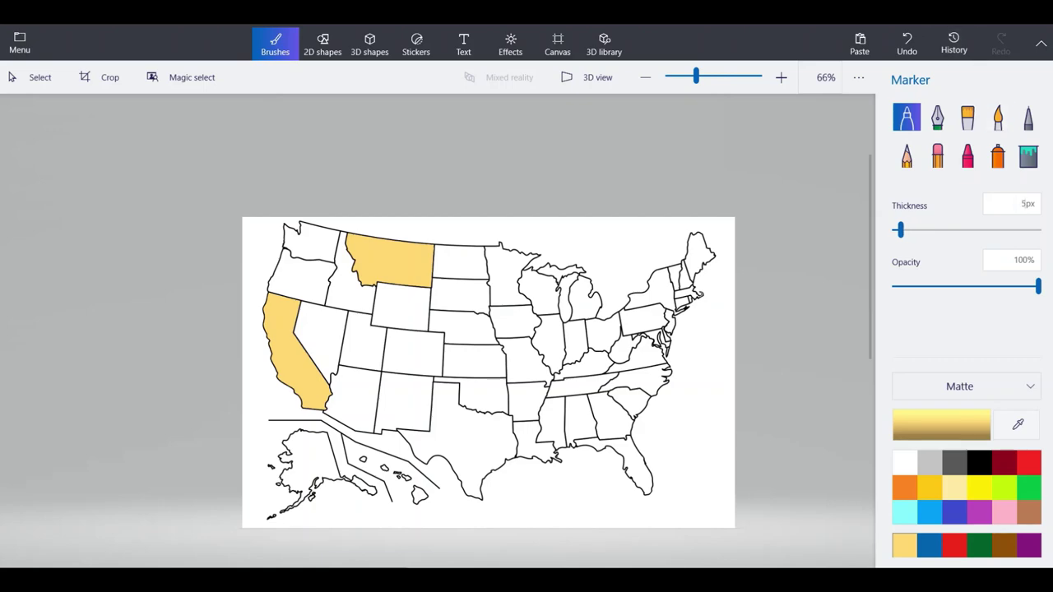
scroll(426, 393, up, 6)
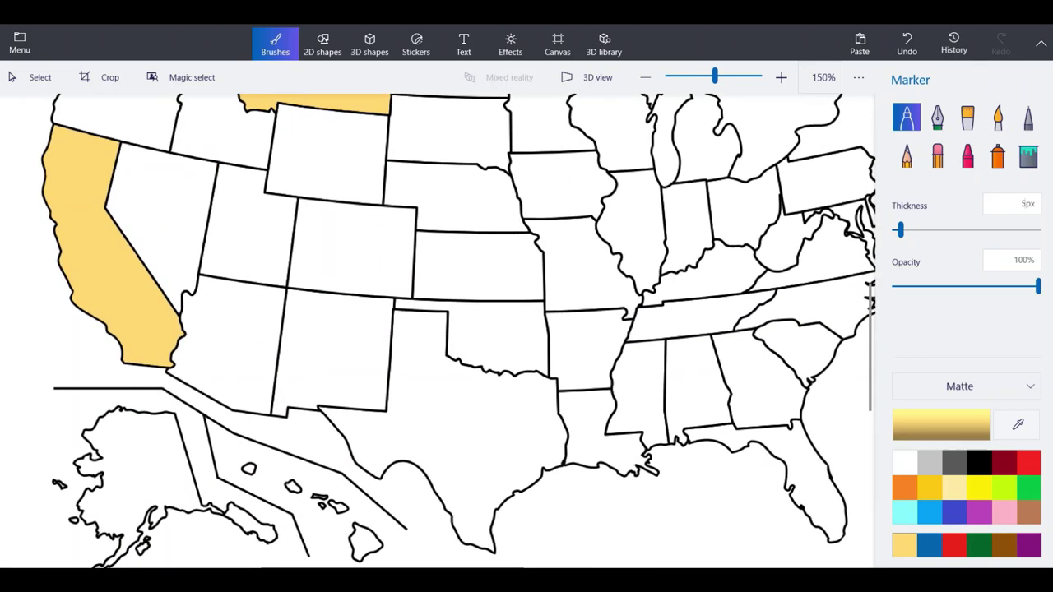
scroll(224, 261, up, 5)
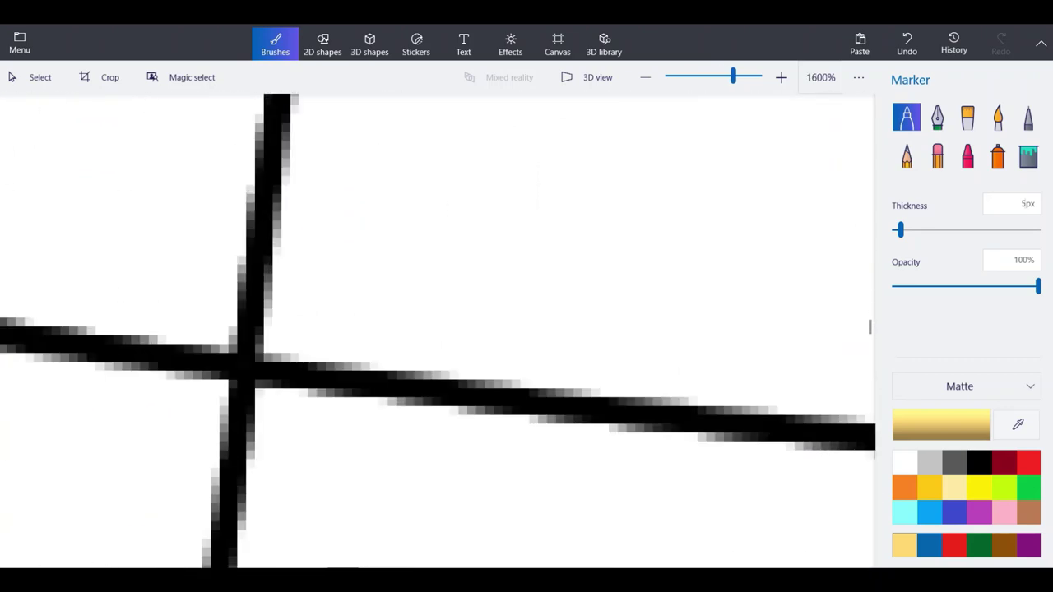
drag(280, 356, 319, 101)
scroll(233, 422, down, 3)
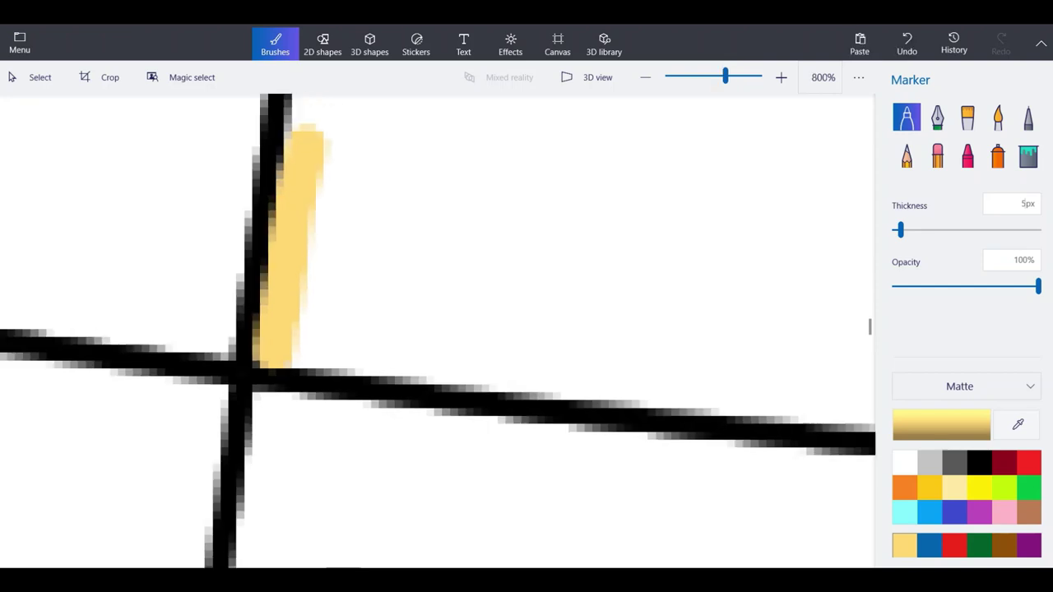
scroll(230, 181, up, 3)
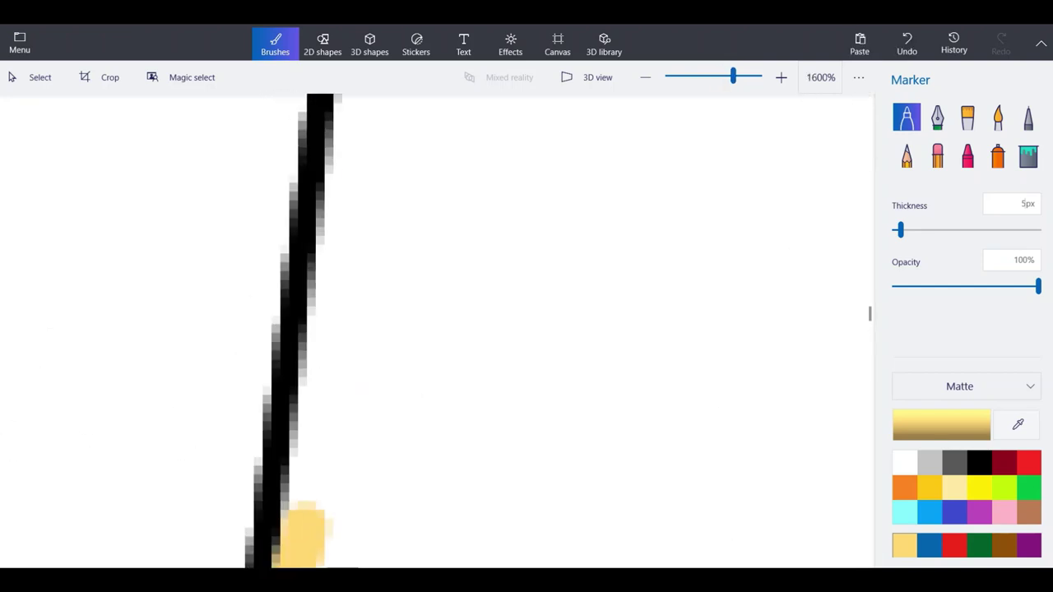
drag(303, 519, 347, 216)
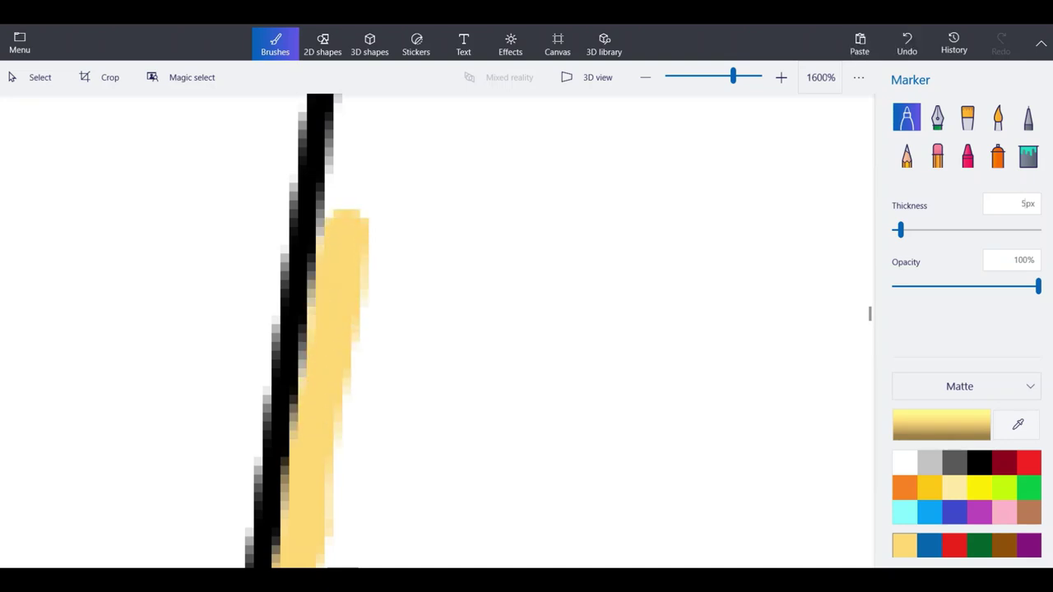
Extend the yellow line inside Colorado's western border up to the northwest corner.
scroll(337, 428, down, 3)
scroll(337, 276, up, 3)
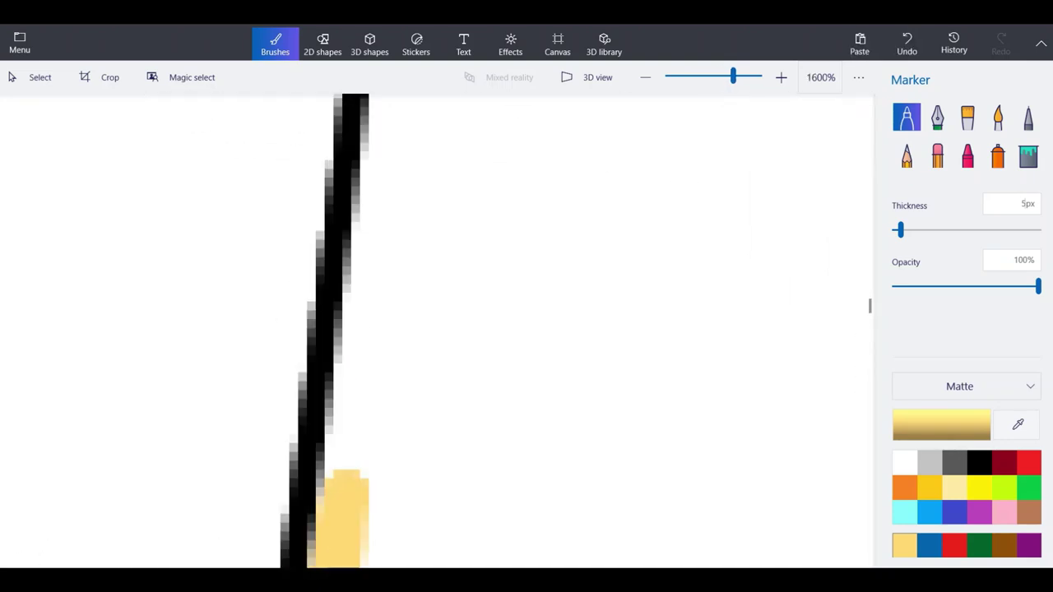
drag(348, 477, 389, 103)
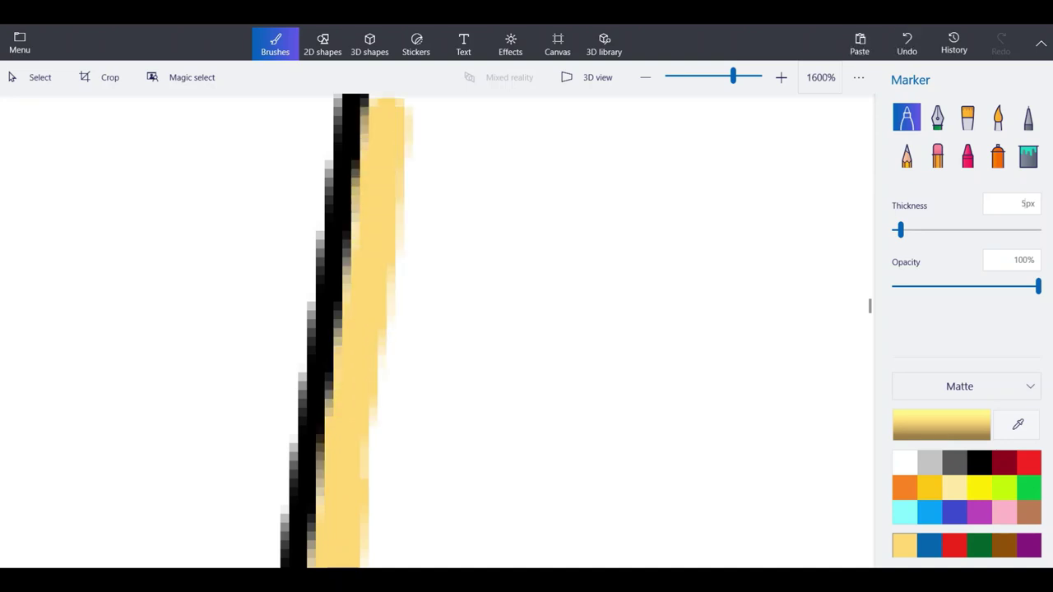
scroll(329, 247, down, 2)
scroll(330, 247, up, 4)
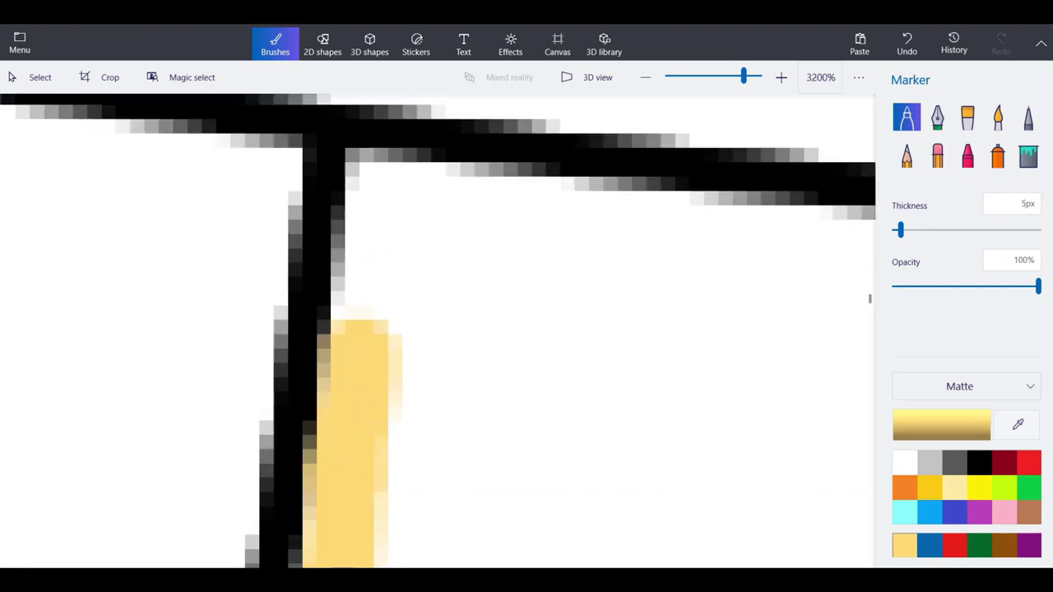
drag(358, 358, 387, 152)
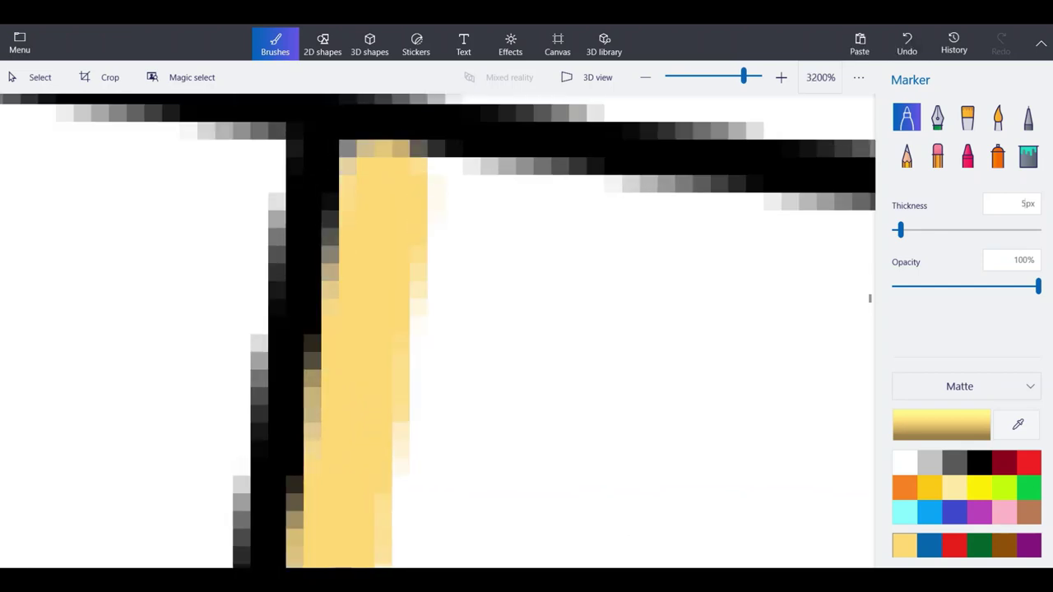
Trace yellow inside Colorado's northern border from the northwest corner to the northeast corner.
scroll(329, 329, down, 1)
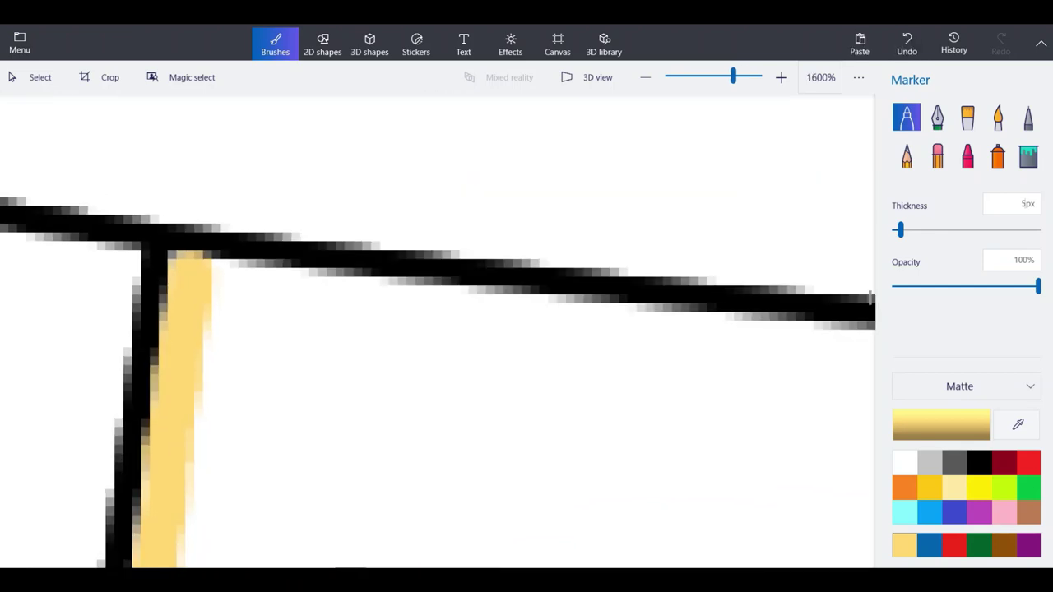
mouse_move(619, 329)
mouse_down()
mouse_move(227, 292)
mouse_move(185, 272)
mouse_up()
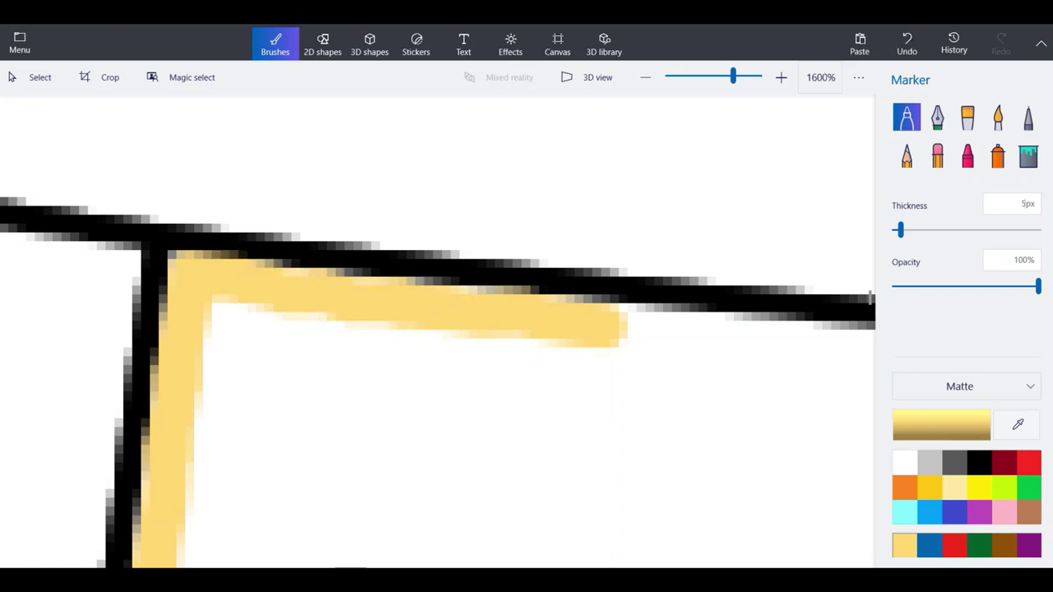
scroll(176, 280, down, 3)
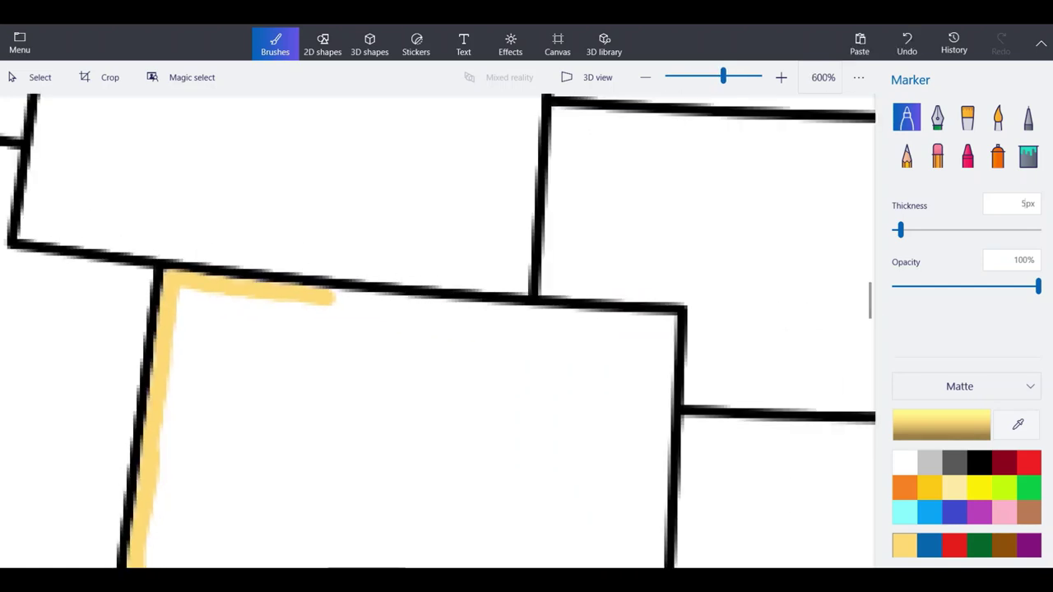
scroll(447, 282, up, 5)
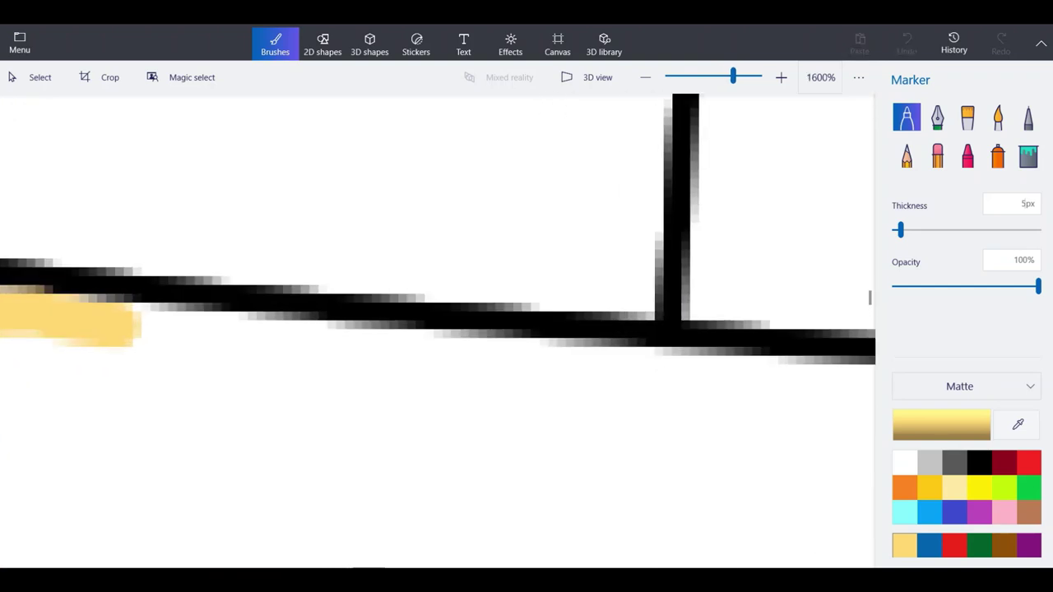
mouse_move(124, 325)
mouse_down()
mouse_move(597, 374)
mouse_move(846, 385)
mouse_up()
scroll(347, 250, down, 2)
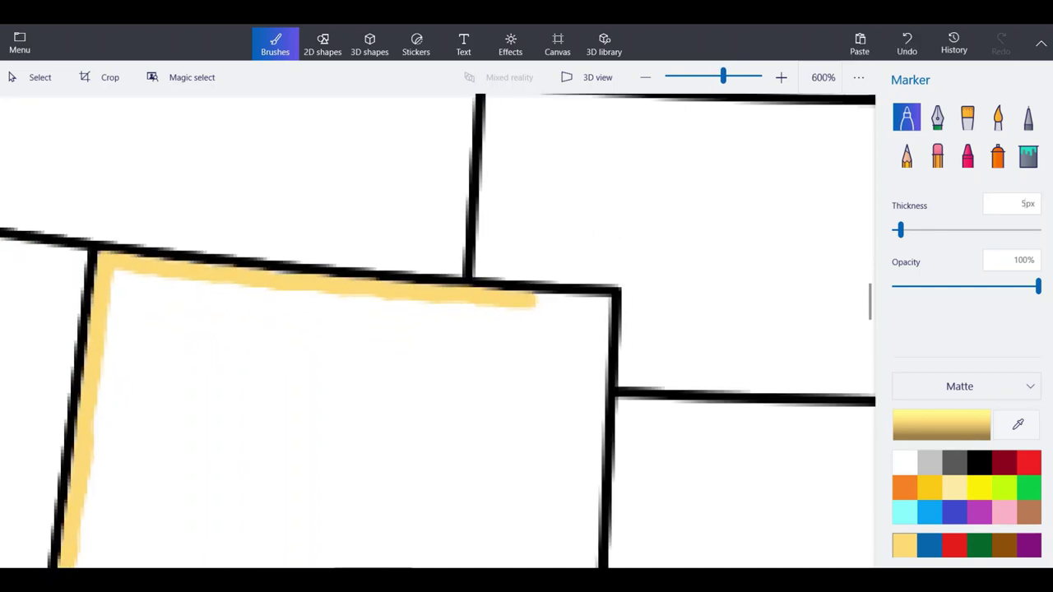
scroll(580, 288, up, 3)
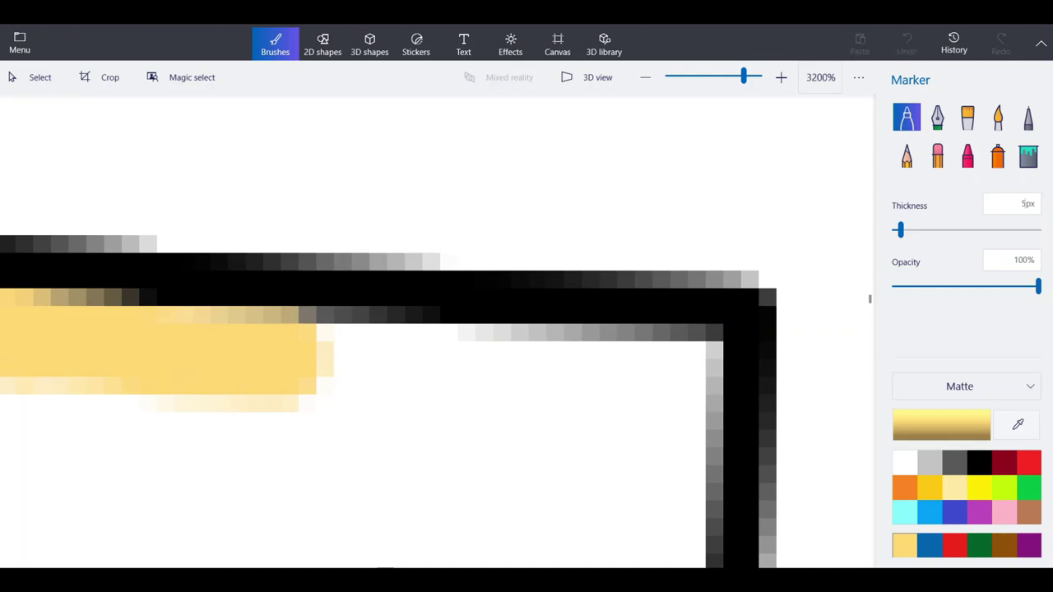
drag(300, 354, 675, 371)
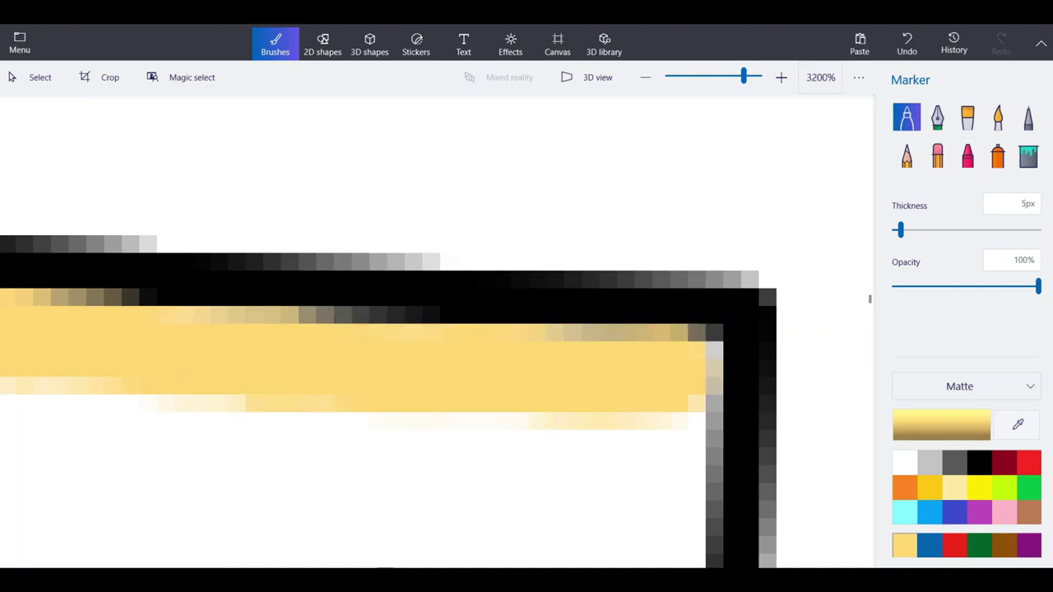
drag(638, 333, 703, 333)
Trace yellow inside Colorado's eastern border from the northeast corner down past the Nebraska–Kansas line.
scroll(541, 136, down, 2)
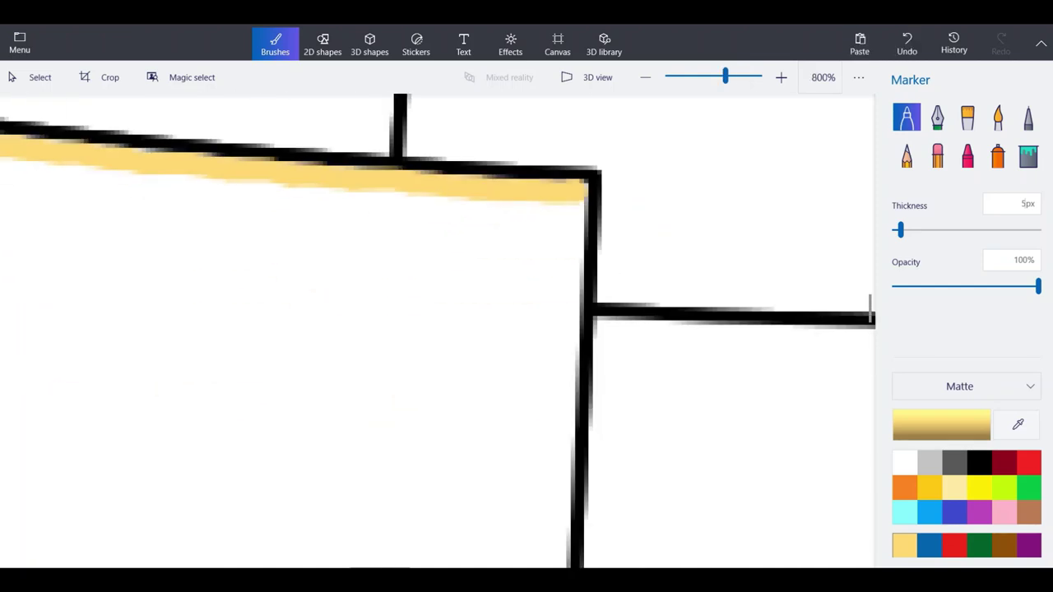
scroll(606, 255, up, 1)
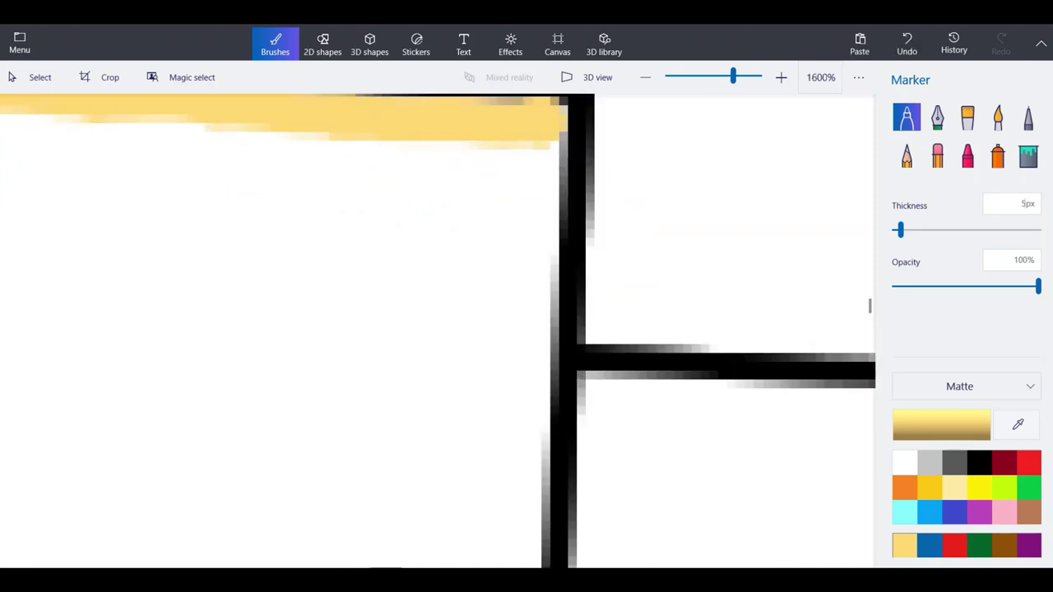
drag(546, 123, 514, 567)
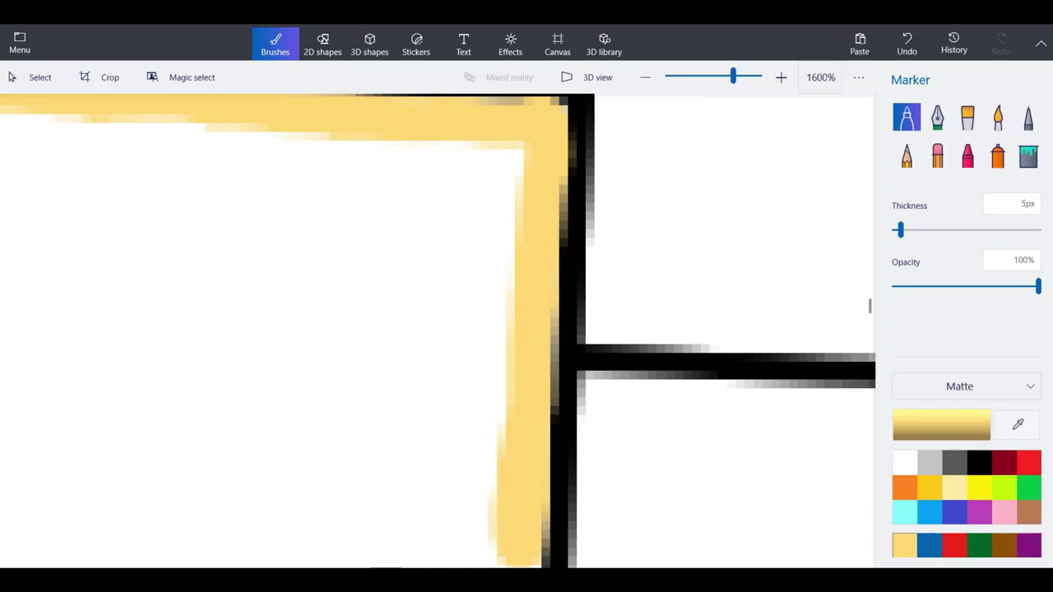
scroll(523, 269, down, 4)
scroll(493, 414, up, 4)
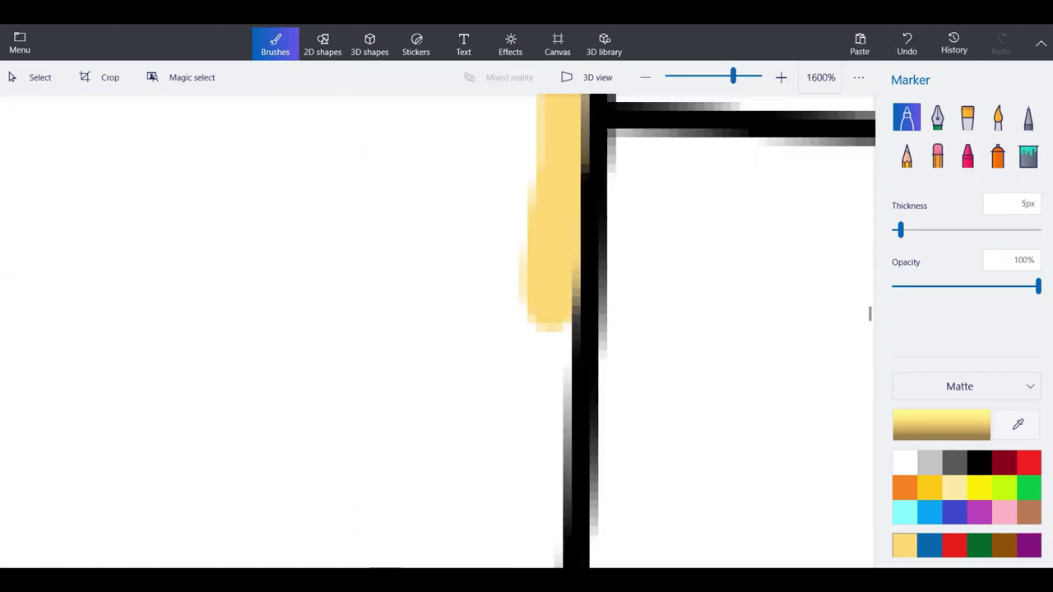
drag(550, 296, 532, 561)
scroll(547, 153, down, 3)
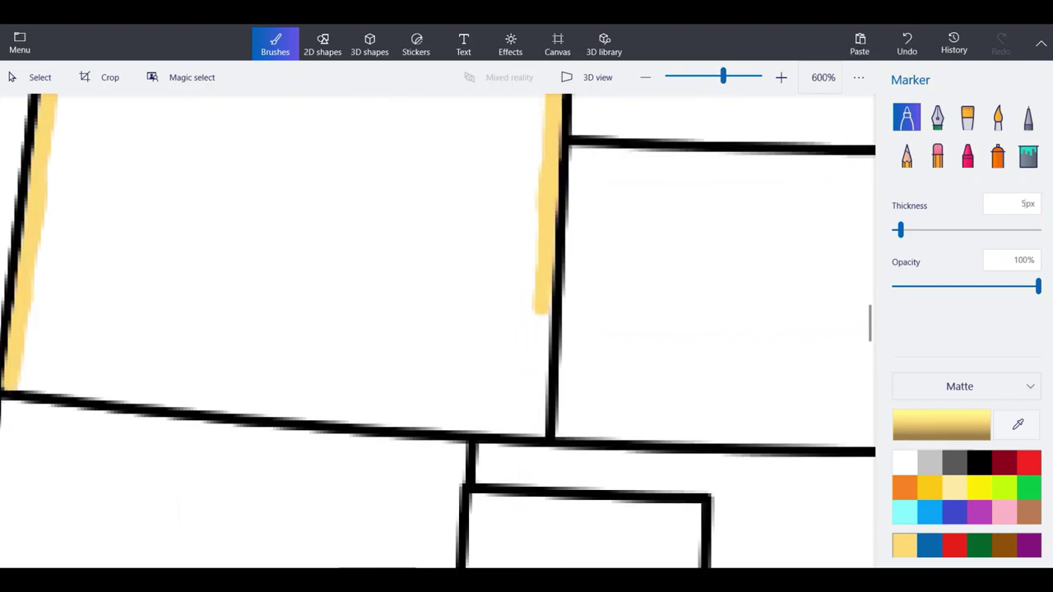
Complete the yellow line down Colorado's eastern border, undoing the stray stroke, and carry it around the southeast corner onto the southern border.
scroll(549, 327, up, 1)
scroll(535, 448, up, 2)
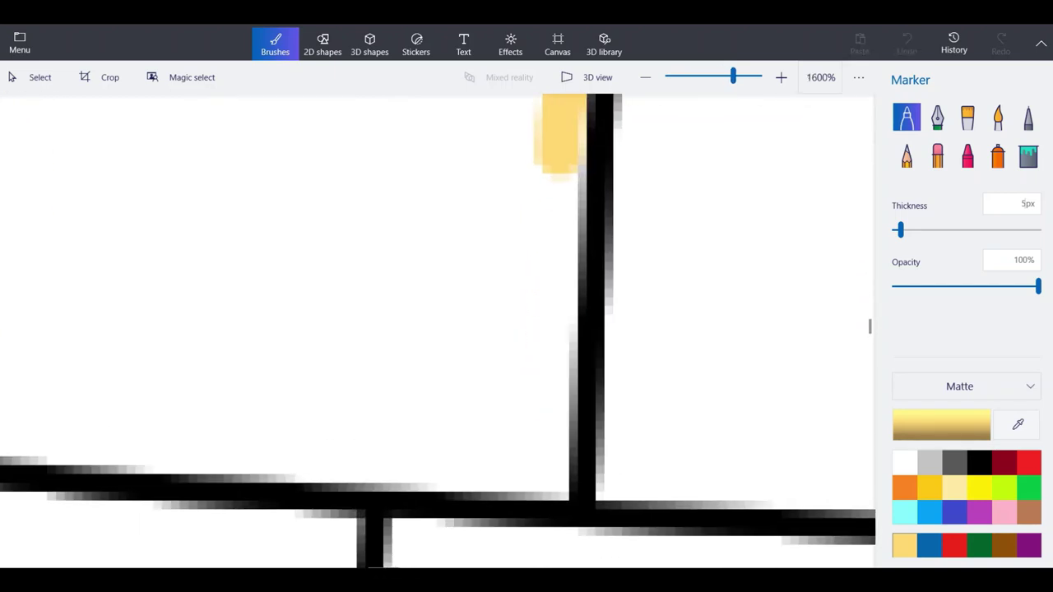
mouse_move(557, 174)
mouse_down()
mouse_move(558, 371)
mouse_move(543, 478)
mouse_up()
click(907, 43)
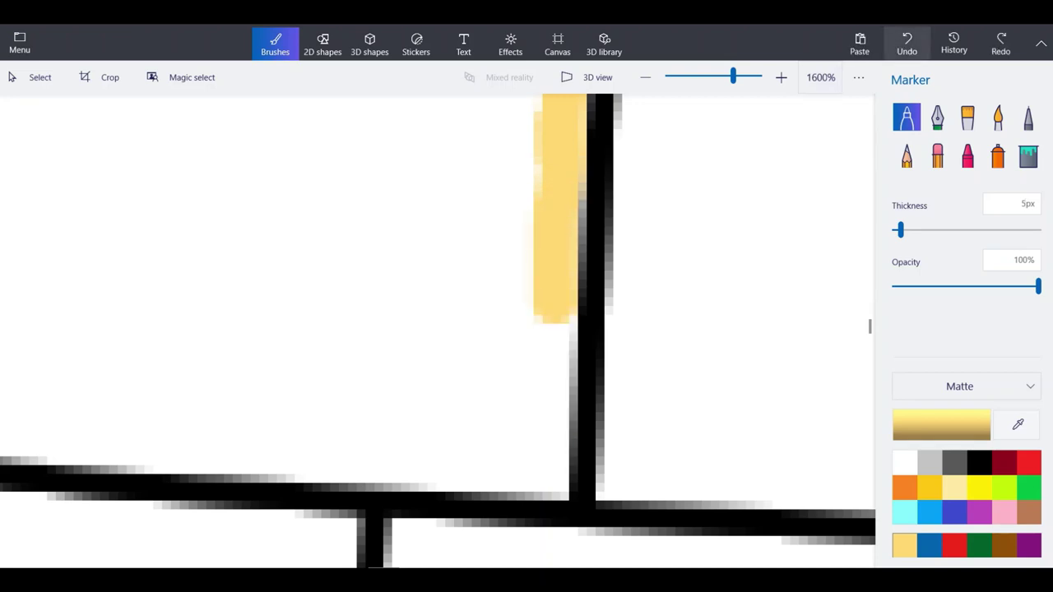
mouse_move(556, 297)
mouse_down()
mouse_move(548, 490)
mouse_move(138, 449)
mouse_up()
scroll(438, 331, down, 3)
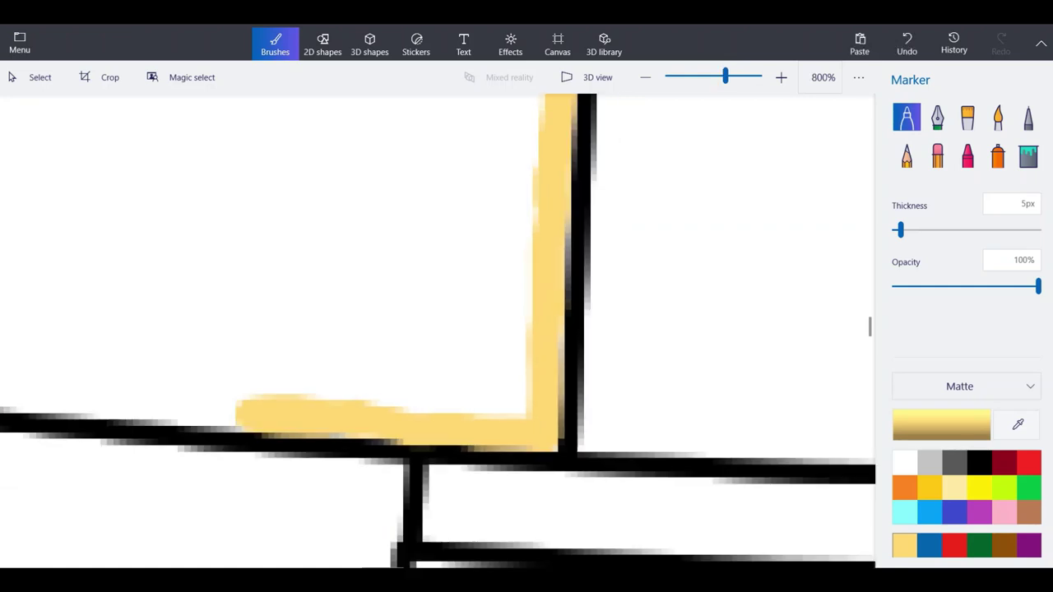
Continue the yellow line west inside Colorado's southern border to join the western line at the southwest corner.
scroll(438, 331, down, 2)
scroll(438, 331, left, 2)
scroll(438, 331, up, 3)
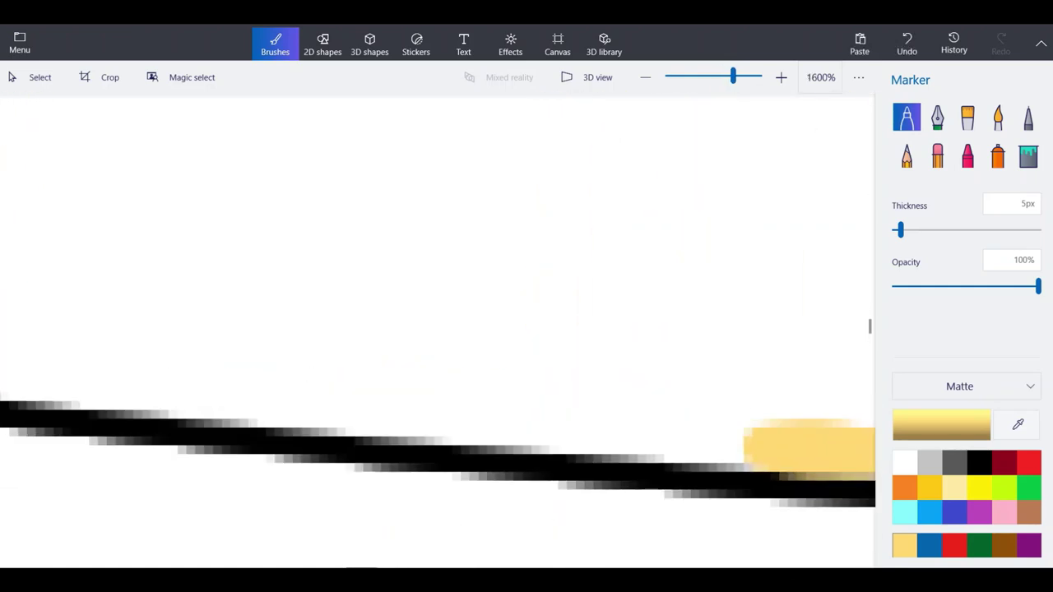
mouse_move(765, 444)
mouse_down()
mouse_move(338, 420)
mouse_move(23, 382)
mouse_up()
scroll(273, 359, down, 2)
scroll(115, 349, up, 1)
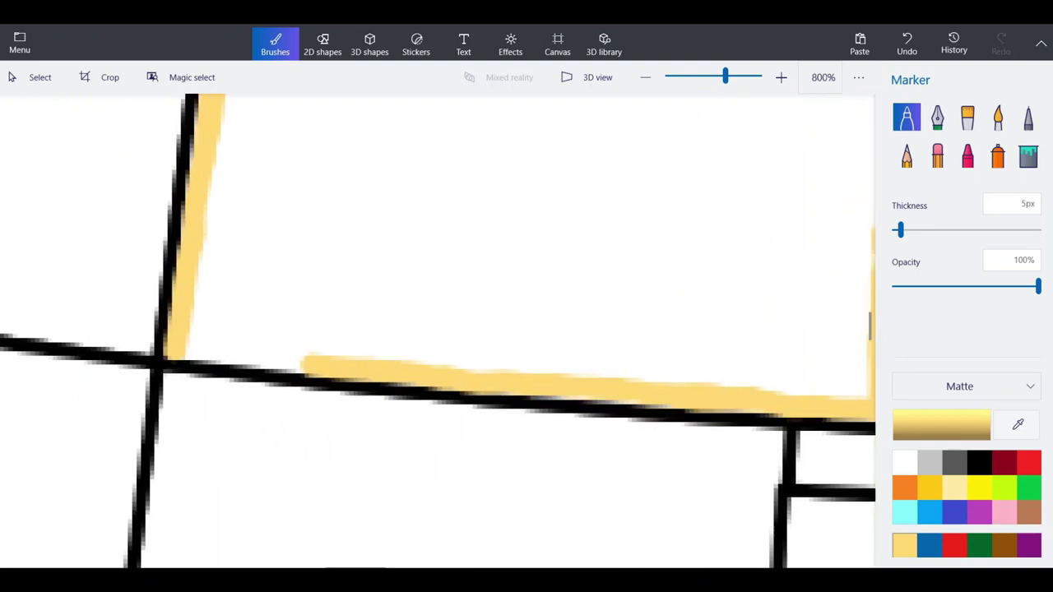
scroll(237, 333, up, 4)
mouse_move(382, 396)
mouse_down()
mouse_move(329, 377)
mouse_move(138, 359)
mouse_up()
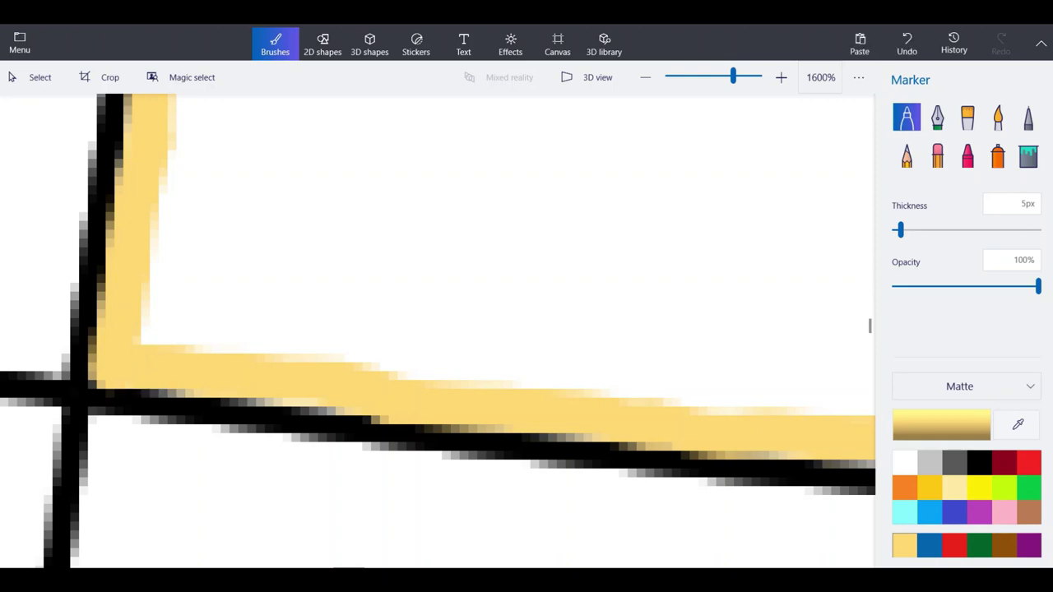
Set the marker thickness to 10 px and fill a broad yellow band across Colorado's interior from the western border toward the east.
scroll(251, 409, down, 6)
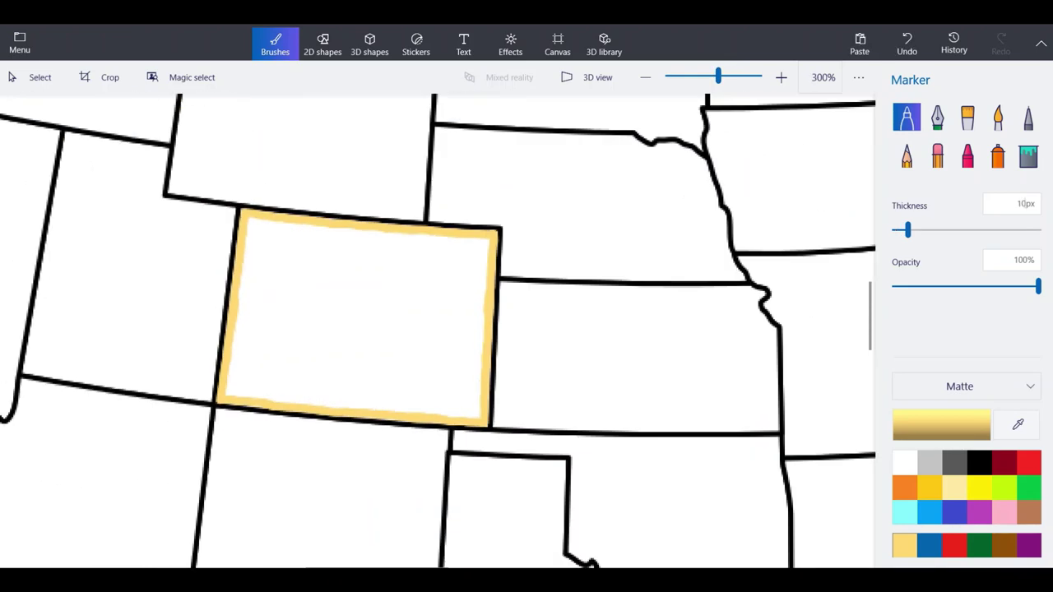
scroll(253, 354, up, 4)
drag(255, 366, 202, 451)
mouse_move(247, 374)
mouse_down()
mouse_move(239, 282)
mouse_move(258, 353)
mouse_move(337, 177)
mouse_move(362, 329)
mouse_move(494, 280)
mouse_move(654, 362)
mouse_move(708, 247)
mouse_move(753, 255)
mouse_move(733, 367)
mouse_move(630, 417)
mouse_move(773, 448)
mouse_move(819, 342)
mouse_move(785, 239)
mouse_move(817, 329)
mouse_move(827, 231)
mouse_up()
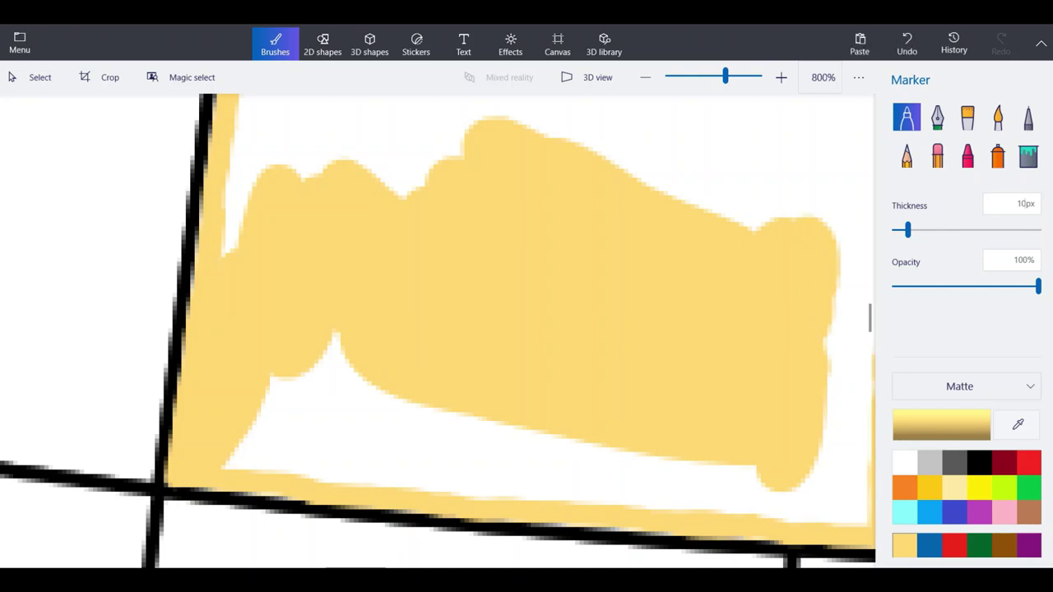
Fill Colorado's northwest corner with yellow between the border outline and the filled middle band.
scroll(392, 493, down, 2)
scroll(300, 294, up, 1)
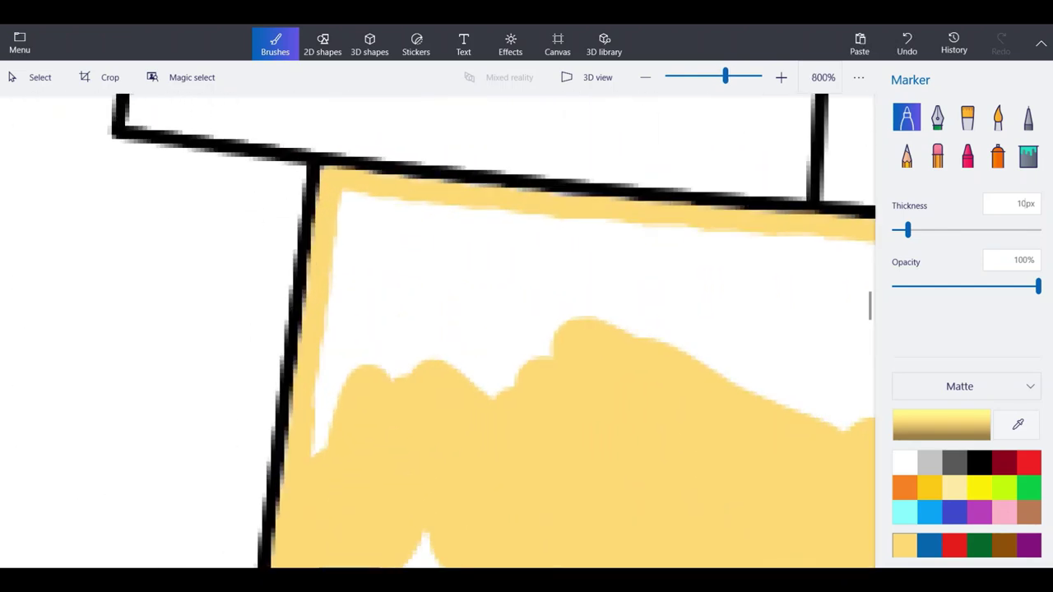
mouse_move(323, 463)
mouse_down()
mouse_move(339, 204)
mouse_move(534, 239)
mouse_move(576, 235)
mouse_move(584, 329)
mouse_move(547, 263)
mouse_move(485, 382)
mouse_move(469, 263)
mouse_move(432, 354)
mouse_move(416, 242)
mouse_move(403, 354)
mouse_up()
scroll(6, 285, down, 2)
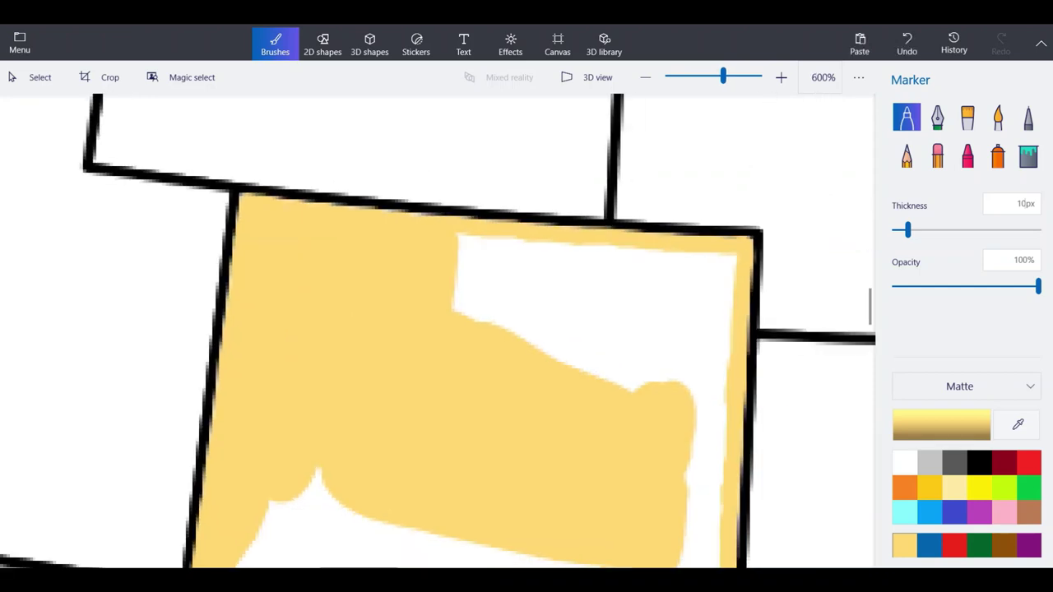
Fill the white area in Colorado's northeast, including the gaps along the upper eastern border, with yellow.
scroll(274, 287, up, 1)
mouse_move(280, 288)
mouse_down()
mouse_move(362, 325)
mouse_move(529, 367)
mouse_up()
scroll(560, 216, up, 1)
mouse_move(527, 407)
mouse_down()
mouse_move(613, 268)
mouse_move(531, 280)
mouse_move(464, 270)
mouse_up()
drag(475, 272, 327, 256)
mouse_move(339, 257)
mouse_down()
mouse_move(262, 266)
mouse_move(389, 325)
mouse_move(443, 333)
mouse_move(517, 312)
mouse_move(535, 294)
mouse_up()
drag(556, 335, 511, 399)
drag(510, 336, 420, 357)
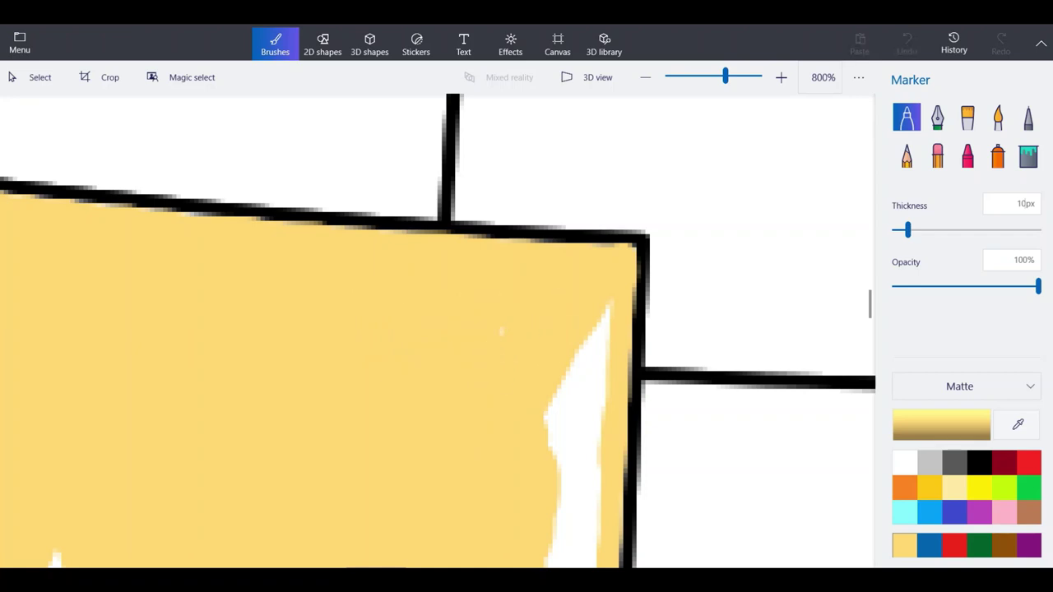
mouse_move(580, 502)
mouse_down()
mouse_move(589, 338)
mouse_move(607, 308)
mouse_up()
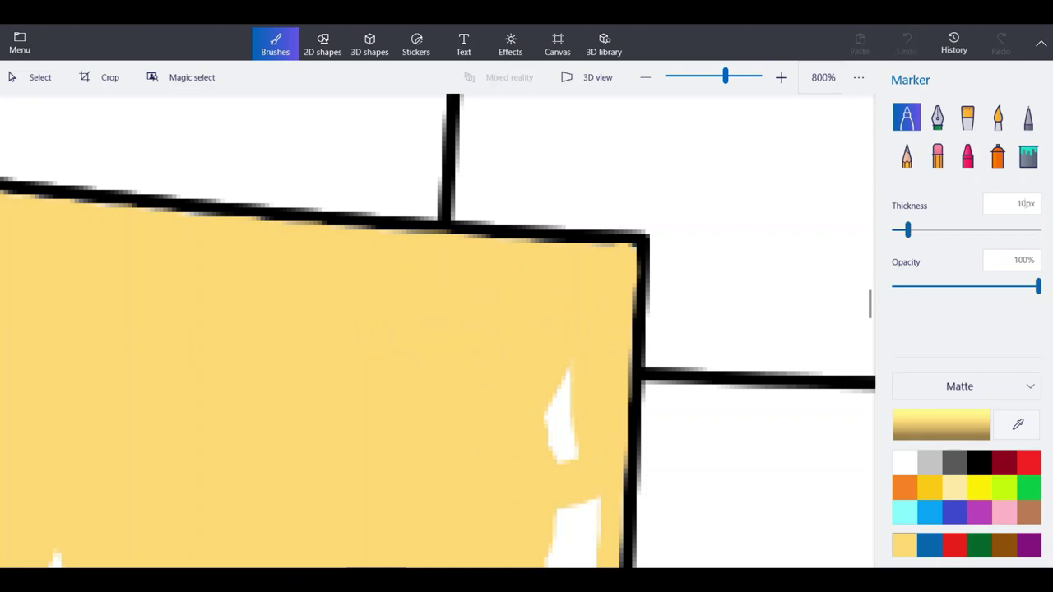
drag(560, 370, 566, 461)
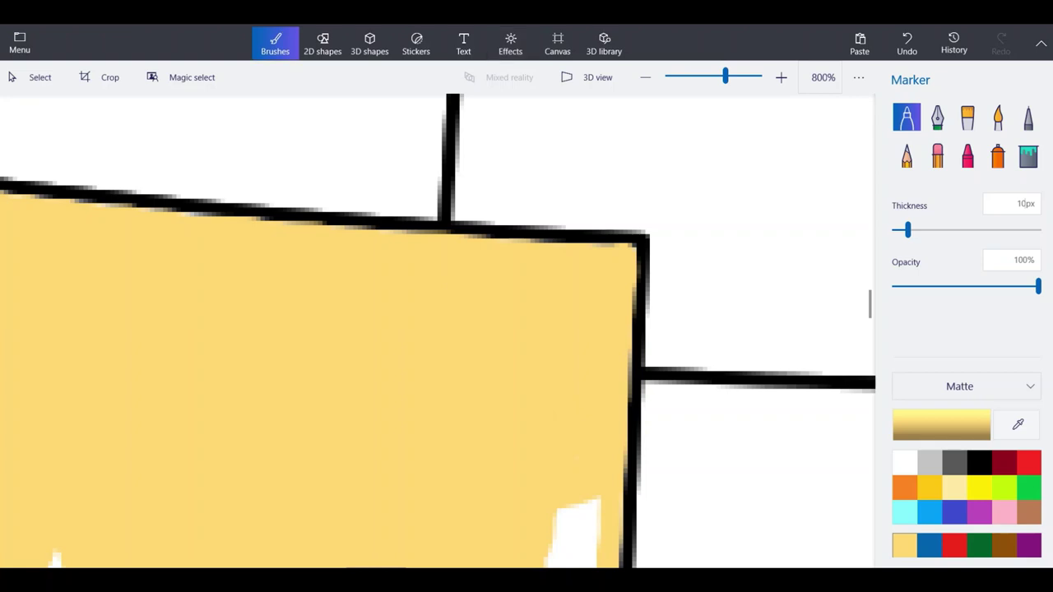
Fill the white strip along Colorado's lower eastern border and around the southeast corner with yellow.
scroll(331, 185, down, 3)
scroll(418, 360, up, 3)
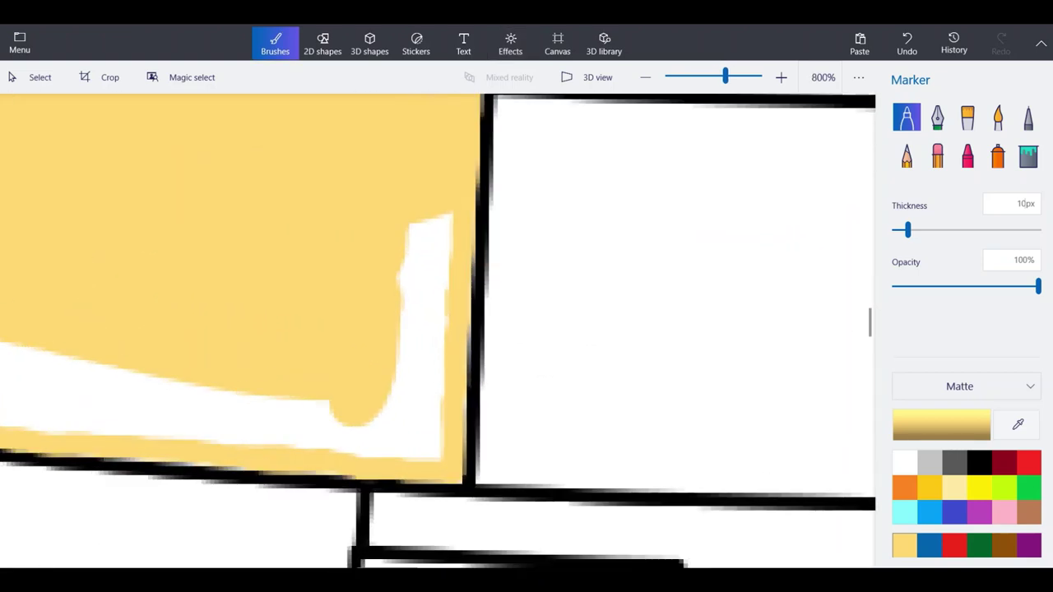
drag(417, 354, 422, 435)
mouse_move(431, 339)
mouse_down()
mouse_move(434, 233)
mouse_move(407, 338)
mouse_up()
mouse_move(429, 426)
mouse_down()
mouse_move(388, 454)
mouse_move(158, 433)
mouse_move(194, 388)
mouse_up()
drag(377, 417, 393, 423)
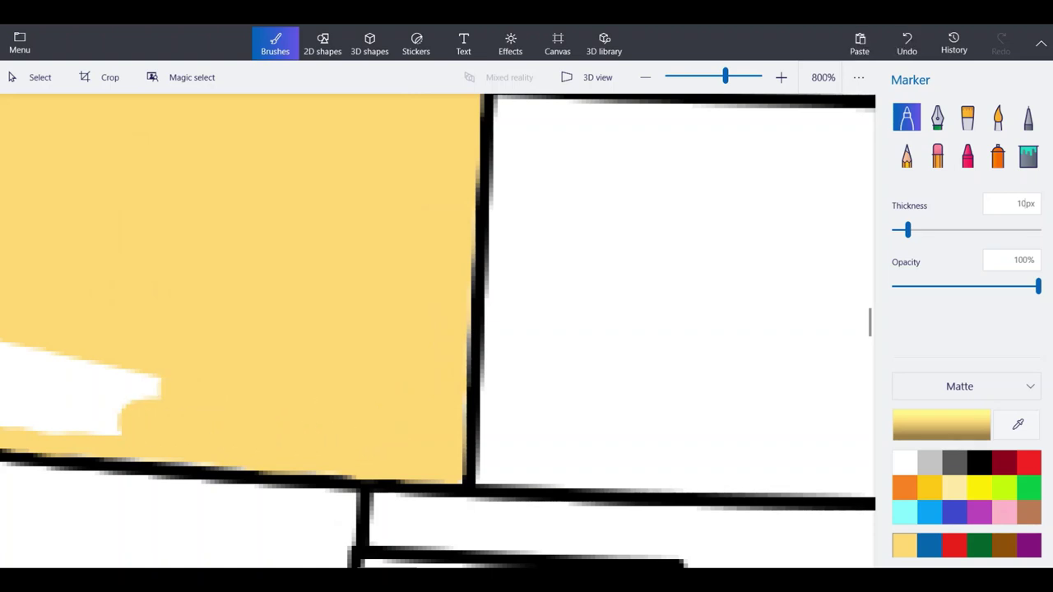
Fill the remaining white gap above Colorado's southwestern border with yellow.
scroll(556, 383, down, 2)
scroll(125, 346, up, 1)
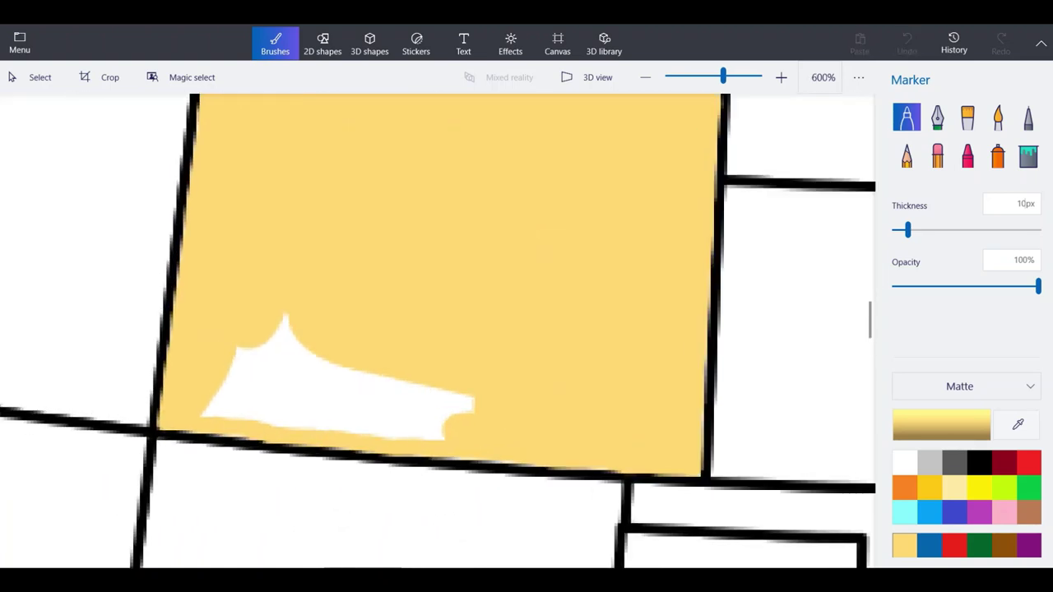
mouse_move(221, 387)
mouse_down()
mouse_move(420, 401)
mouse_move(401, 384)
mouse_move(255, 354)
mouse_move(305, 343)
mouse_up()
drag(205, 406, 443, 432)
Set the marker thickness to 5 px and trace yellow inside Arkansas's southern border from the southeast corner to the southwest corner.
scroll(438, 329, down, 6)
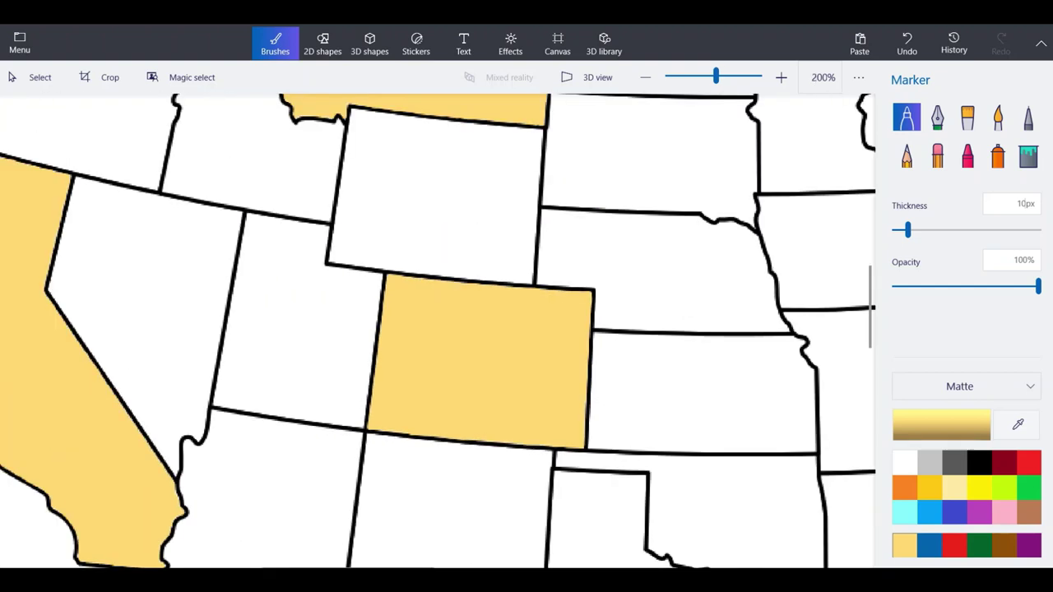
scroll(439, 329, down, 2)
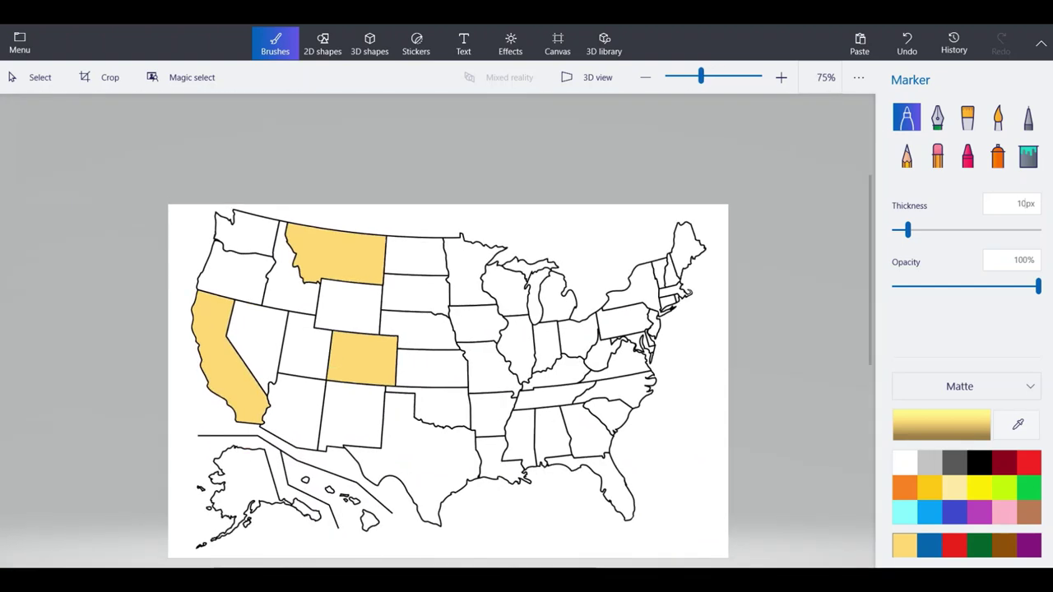
scroll(438, 329, up, 1)
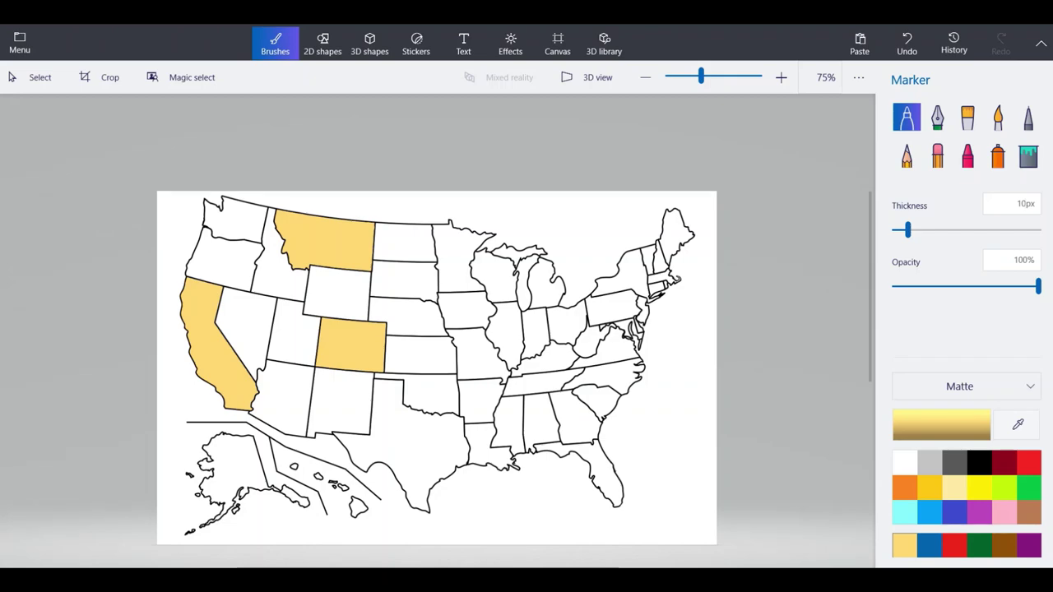
scroll(455, 444, up, 5)
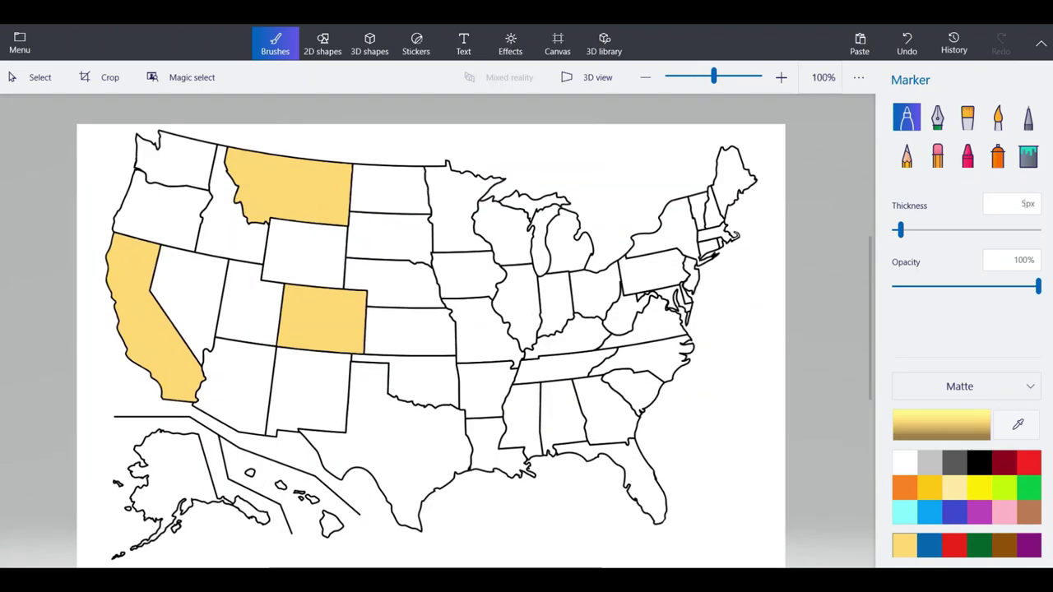
scroll(585, 356, up, 6)
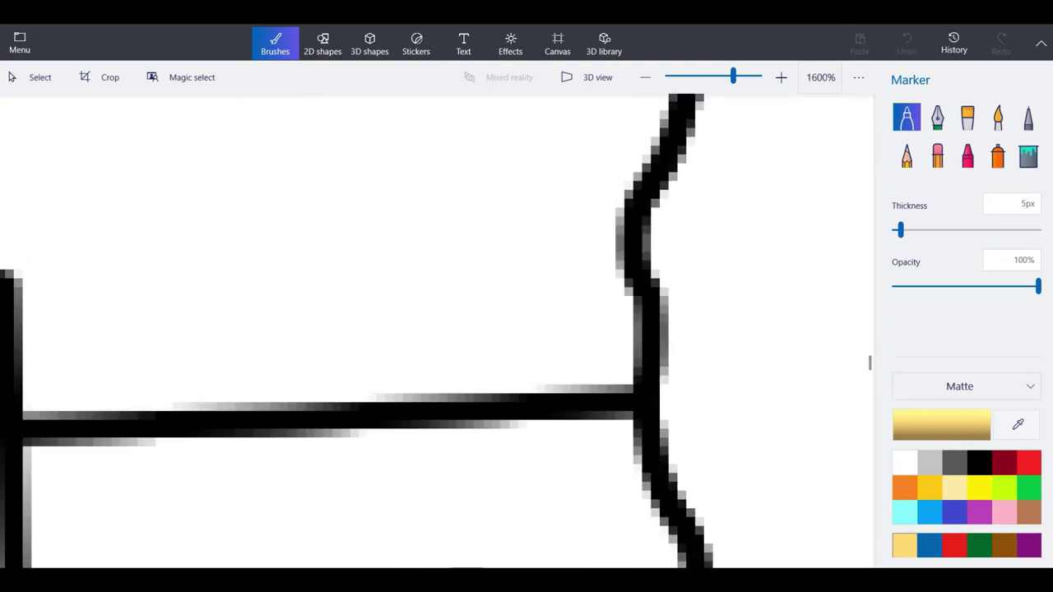
drag(613, 377, 31, 385)
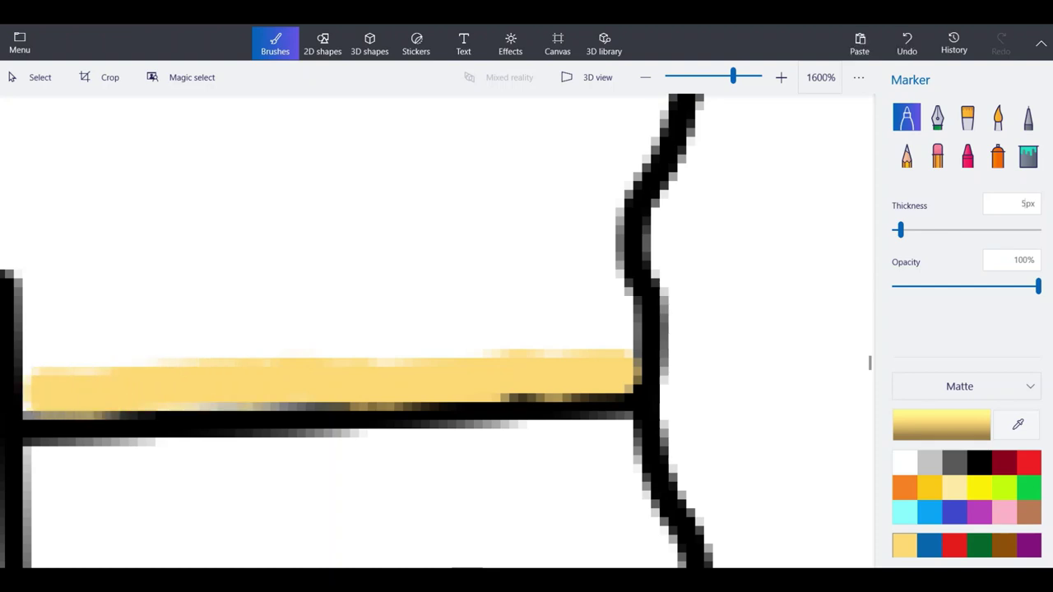
Carry the yellow line around Arkansas's southwest notch and up inside the straight part of the western border.
scroll(356, 395, down, 1)
scroll(74, 347, up, 1)
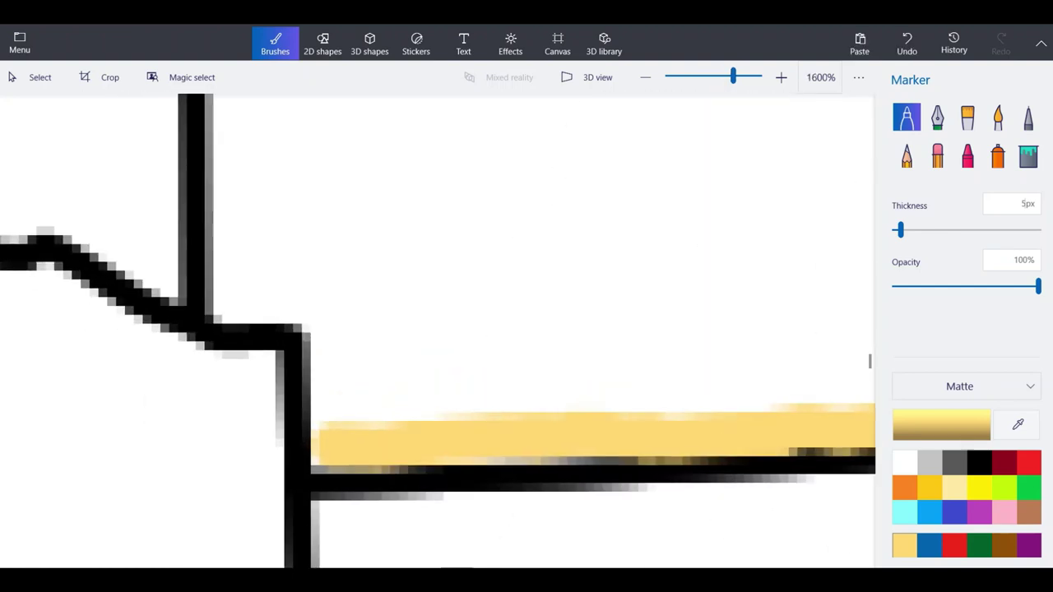
mouse_move(334, 444)
mouse_down()
mouse_move(333, 308)
mouse_move(305, 290)
mouse_move(230, 301)
mouse_move(230, 96)
mouse_up()
scroll(436, 330, down, 5)
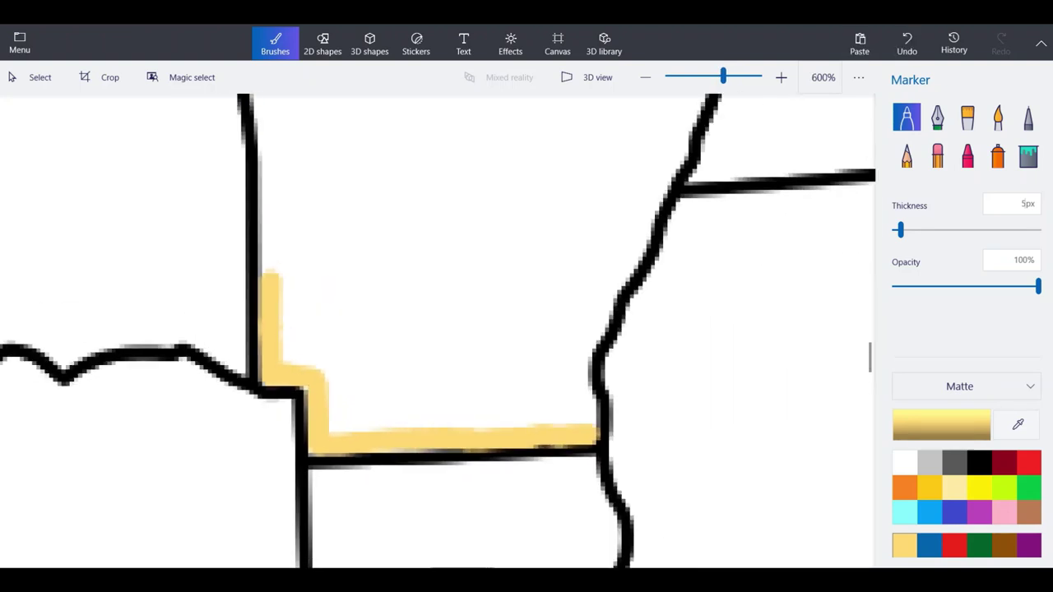
scroll(296, 461, up, 5)
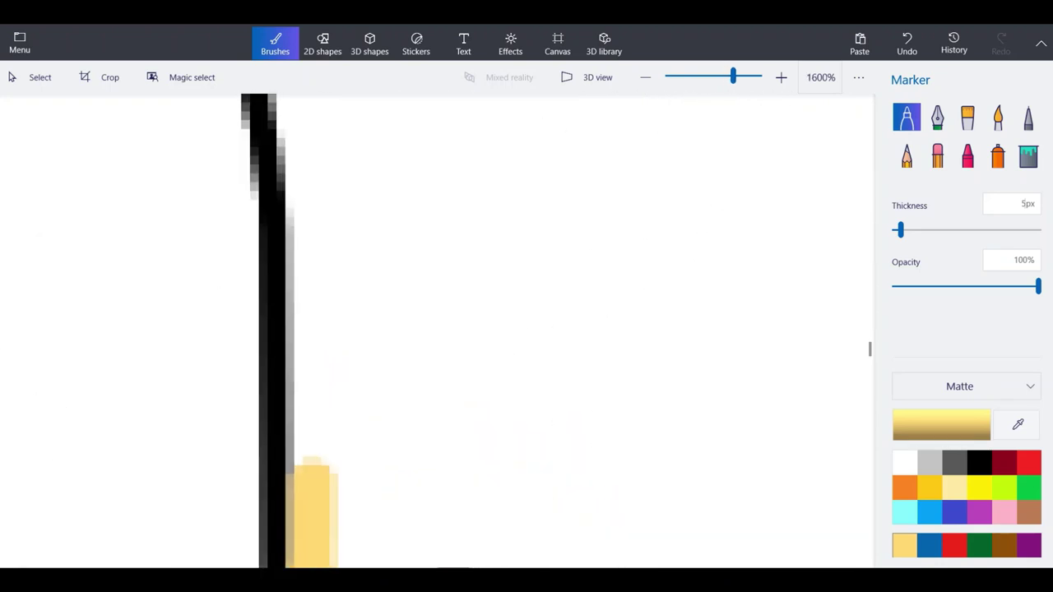
drag(313, 456, 312, 168)
Continue the yellow line around Arkansas's northwest corner, along the northern border and around the northeast notch onto the eastern border.
scroll(306, 399, down, 3)
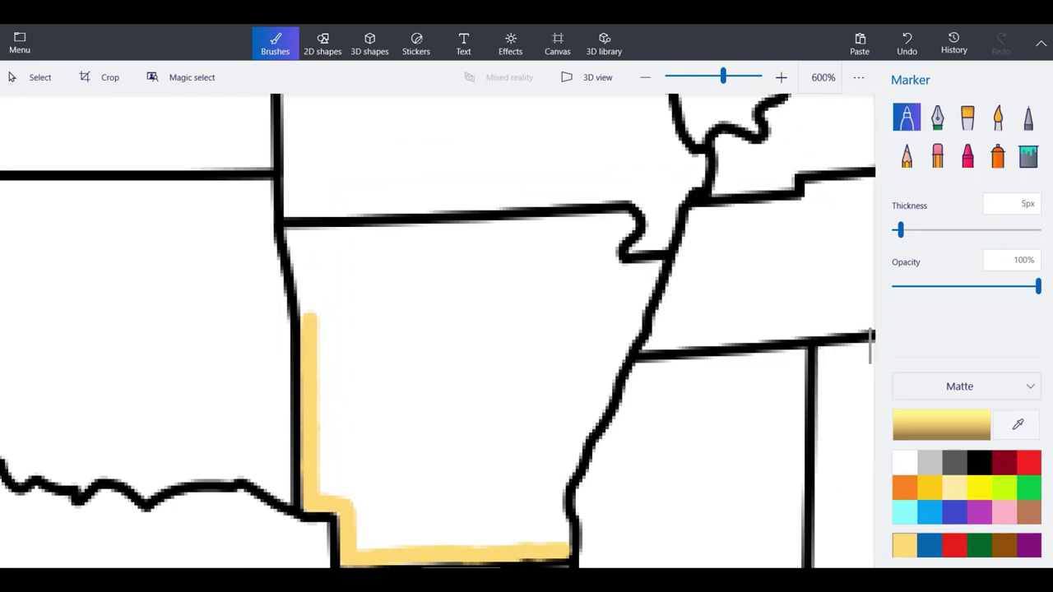
scroll(282, 276, up, 3)
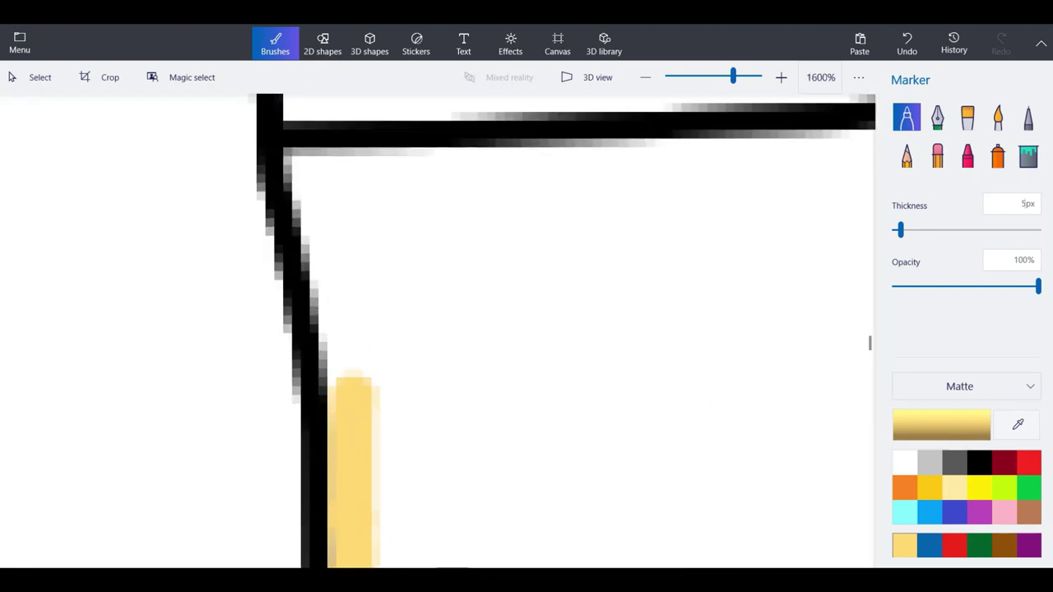
mouse_move(354, 379)
mouse_down()
mouse_move(307, 170)
mouse_move(713, 159)
mouse_up()
scroll(242, 292, down, 4)
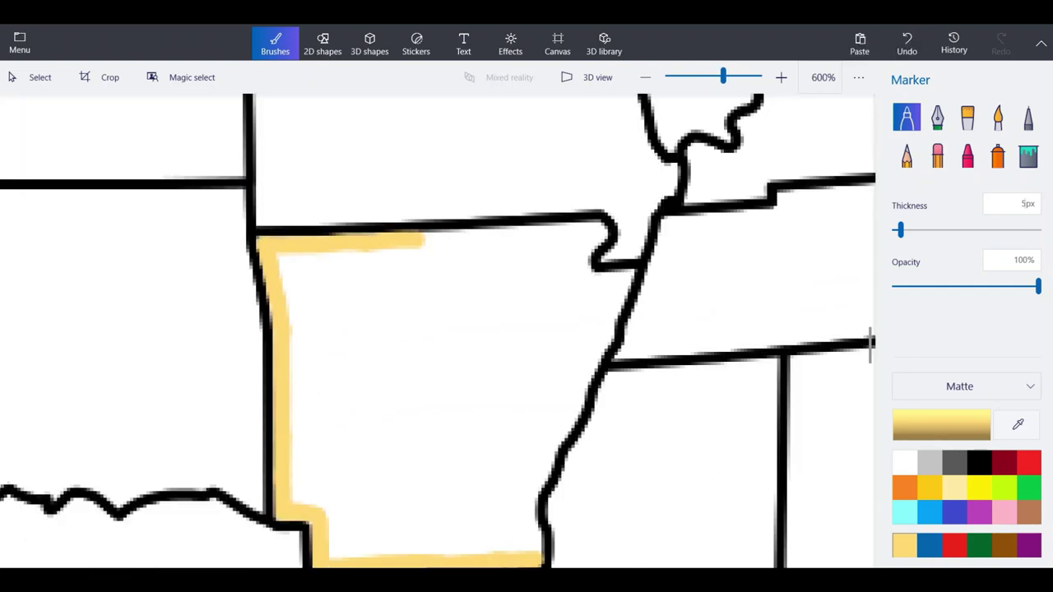
scroll(640, 192, up, 4)
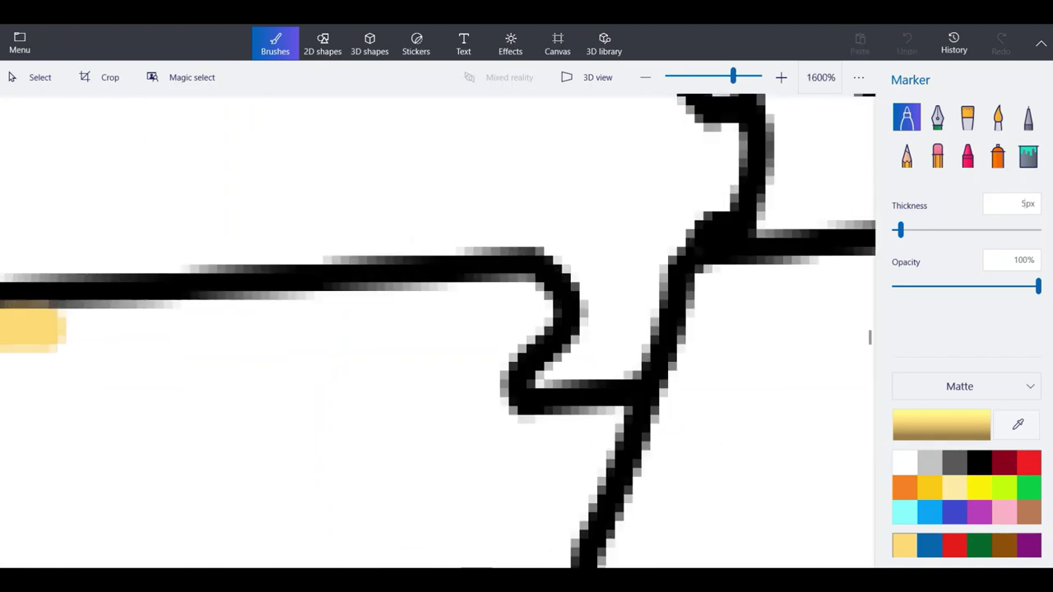
mouse_move(64, 322)
mouse_down()
mouse_move(543, 306)
mouse_move(490, 354)
mouse_move(479, 393)
mouse_move(493, 437)
mouse_move(602, 445)
mouse_move(625, 423)
mouse_move(560, 528)
mouse_up()
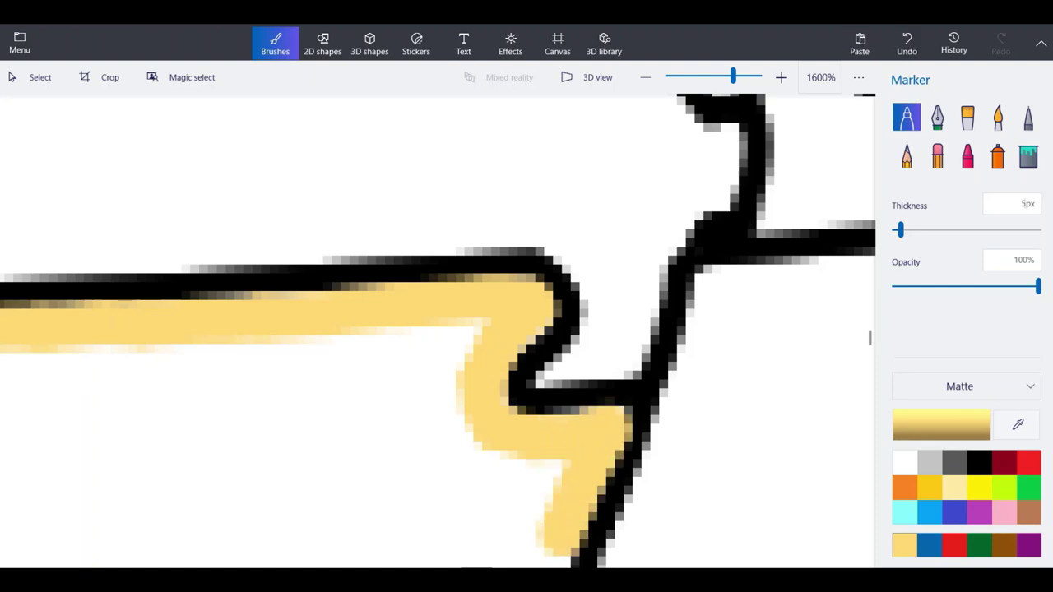
Retouch Arkansas's eastern border line just below the northeast notch with a black 3 px marker stroke.
scroll(478, 379, down, 1)
double_click(1024, 204)
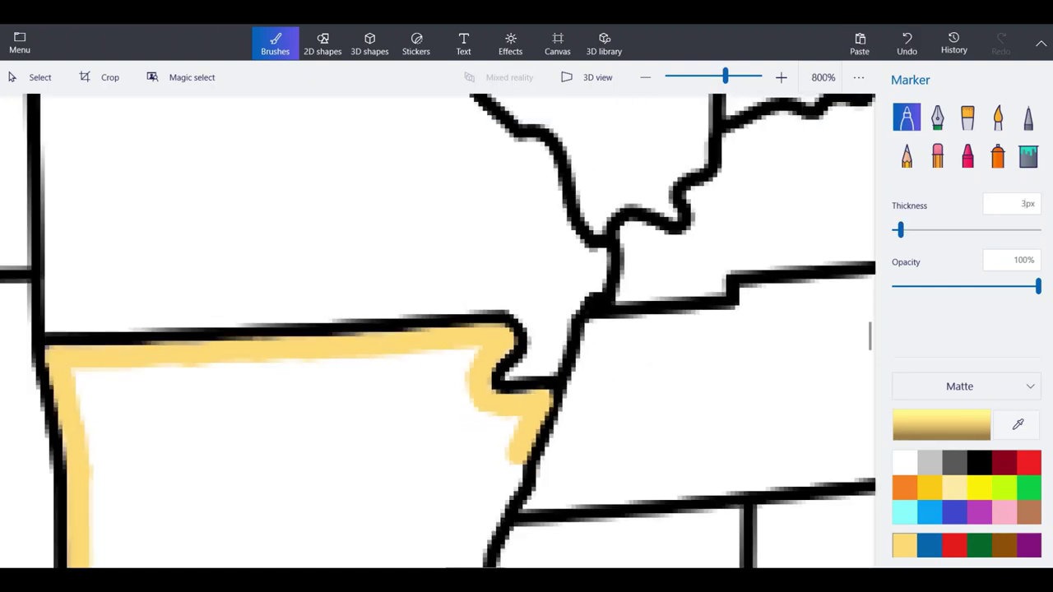
click(979, 463)
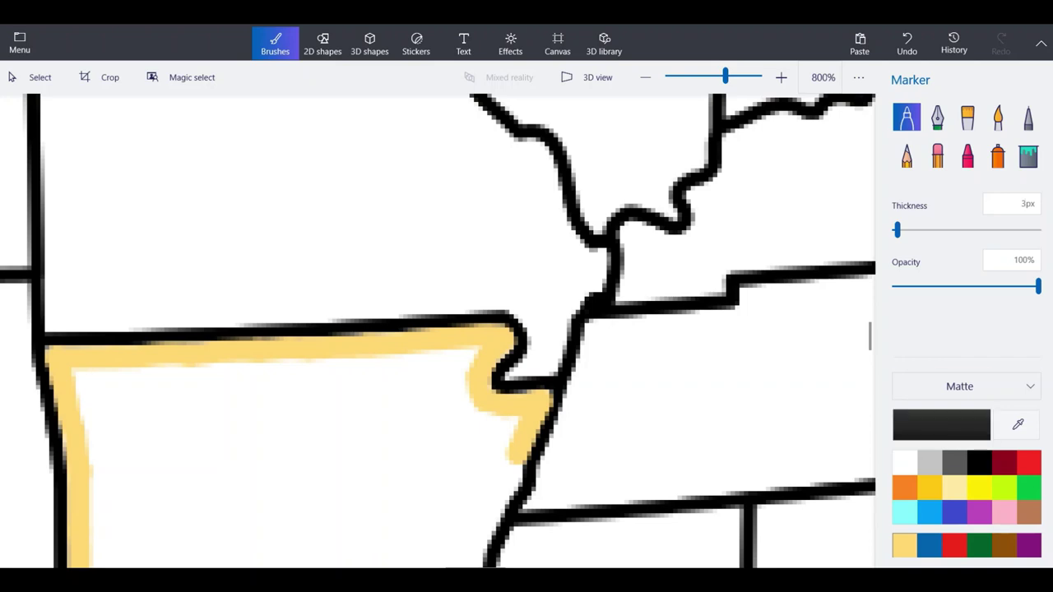
scroll(635, 428, up, 2)
drag(428, 512, 483, 379)
scroll(485, 338, down, 2)
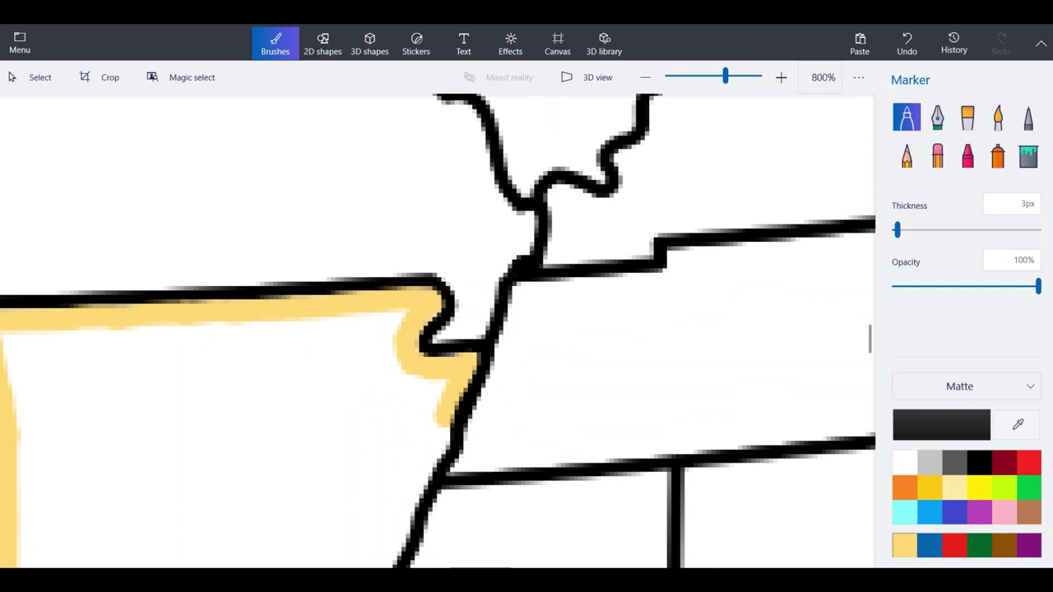
Restore the marker to yellow #fed976 at 5 px and trace inside Arkansas's eastern border past the Tennessee–Mississippi line.
click(905, 545)
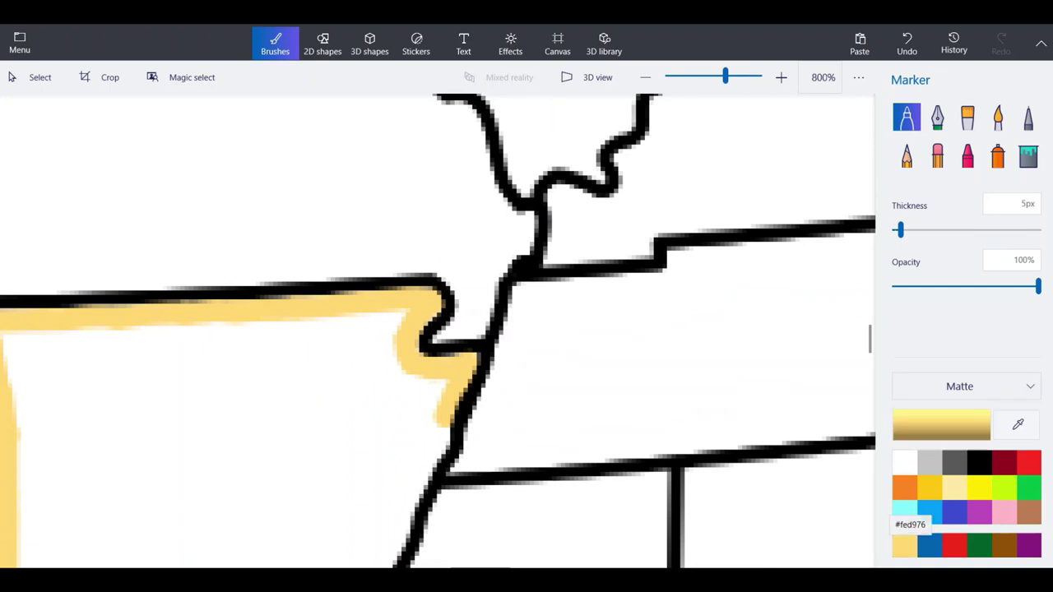
scroll(470, 408, down, 1)
scroll(405, 461, up, 2)
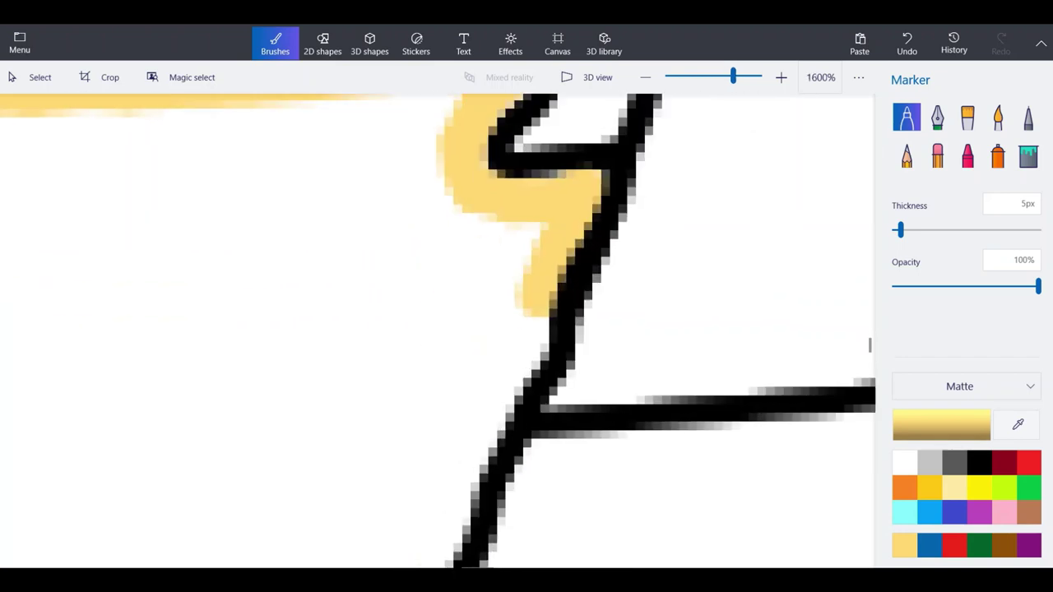
mouse_move(535, 304)
mouse_down()
mouse_move(526, 342)
mouse_move(473, 436)
mouse_move(411, 566)
mouse_up()
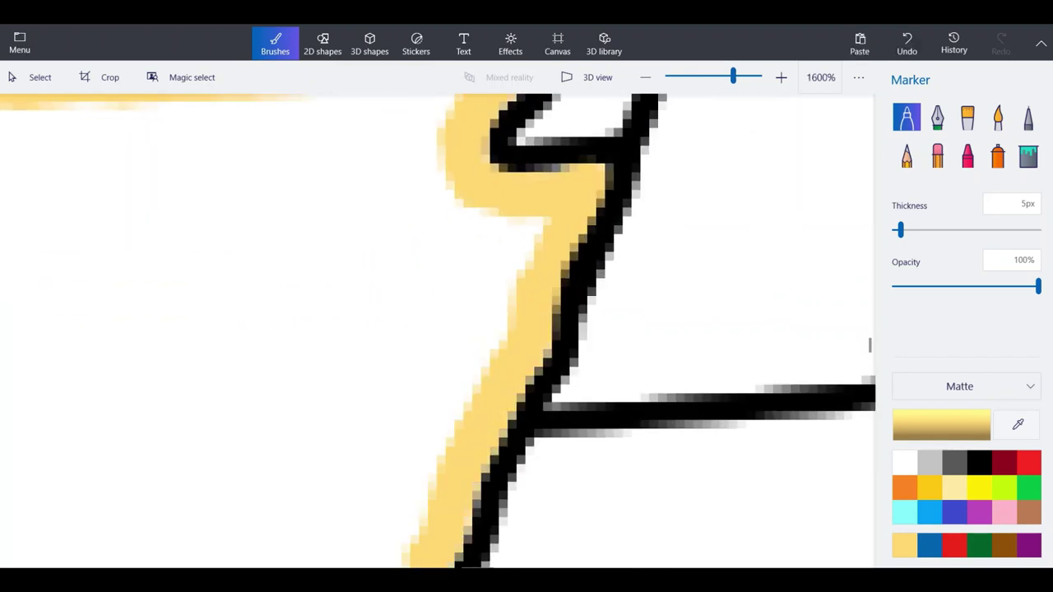
Complete the yellow line down Arkansas's eastern border to join the southern line at the southeast corner.
scroll(448, 209, down, 5)
scroll(388, 382, up, 5)
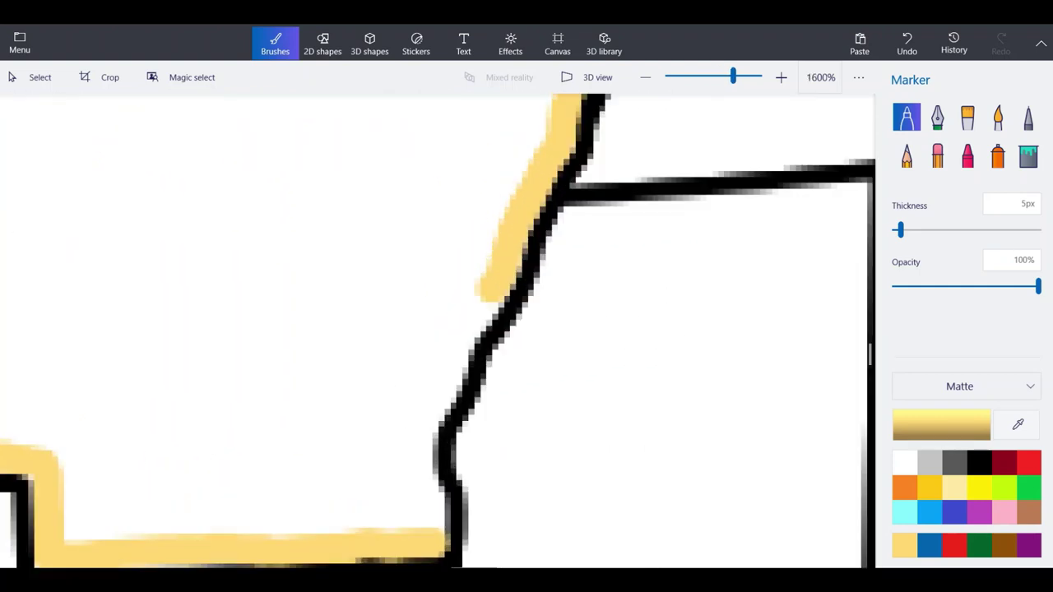
mouse_move(537, 247)
mouse_down()
mouse_move(436, 449)
mouse_move(437, 468)
mouse_up()
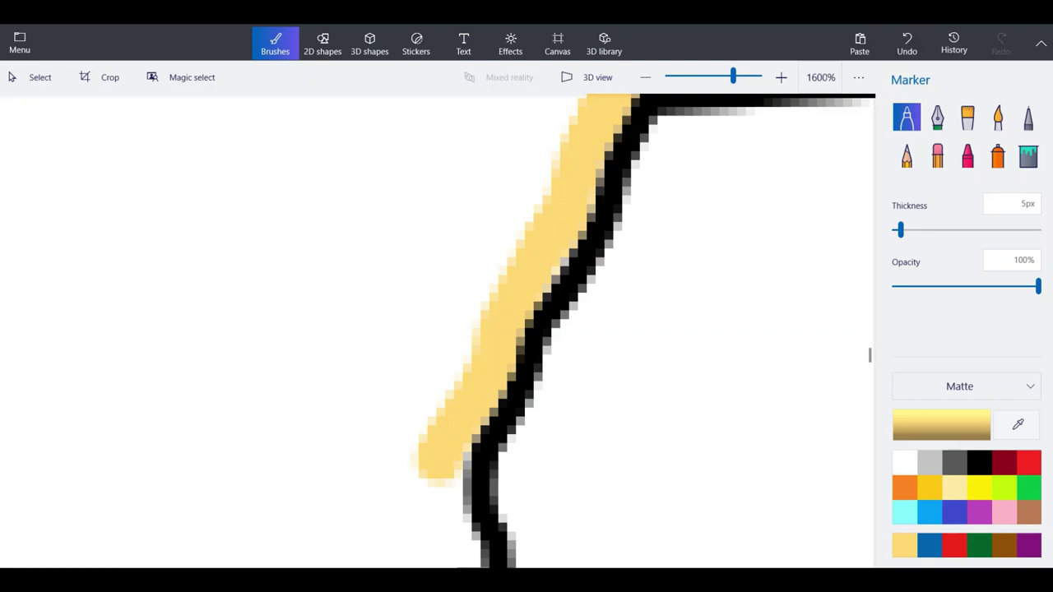
scroll(487, 161, down, 4)
scroll(482, 316, up, 4)
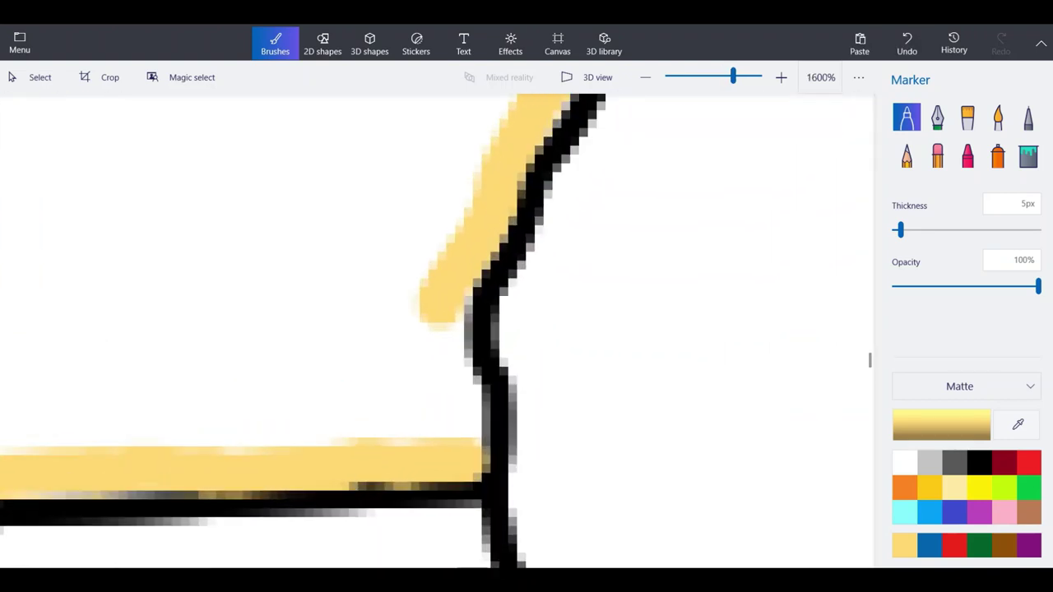
mouse_move(462, 464)
mouse_down()
mouse_move(467, 388)
mouse_move(445, 344)
mouse_move(450, 323)
mouse_up()
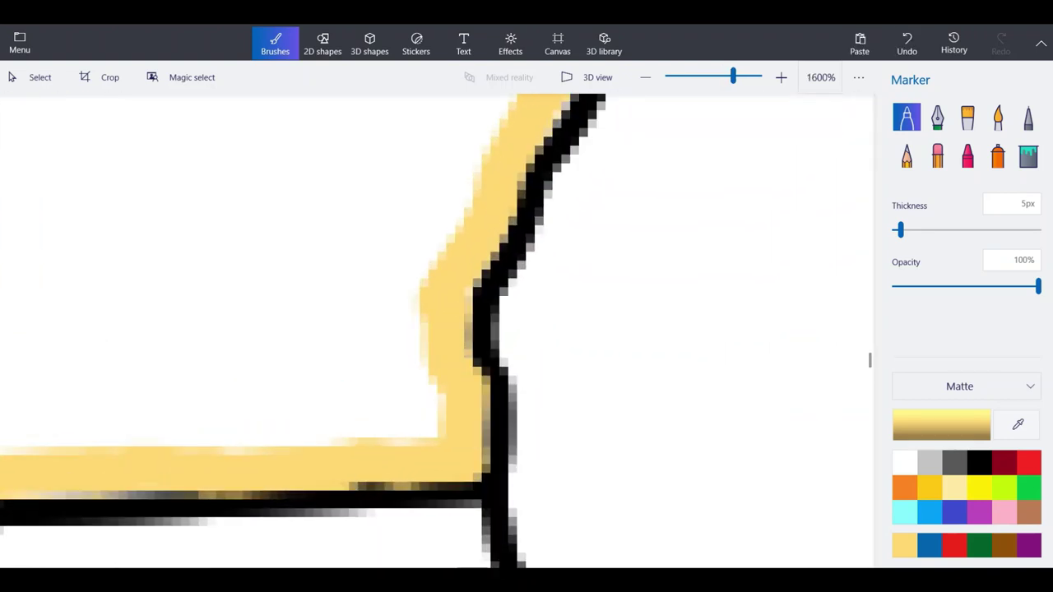
Set the marker thickness to 10 px and fill the area inside Arkansas's northeast notch with yellow.
scroll(483, 506, down, 2)
scroll(436, 329, down, 5)
scroll(436, 329, up, 5)
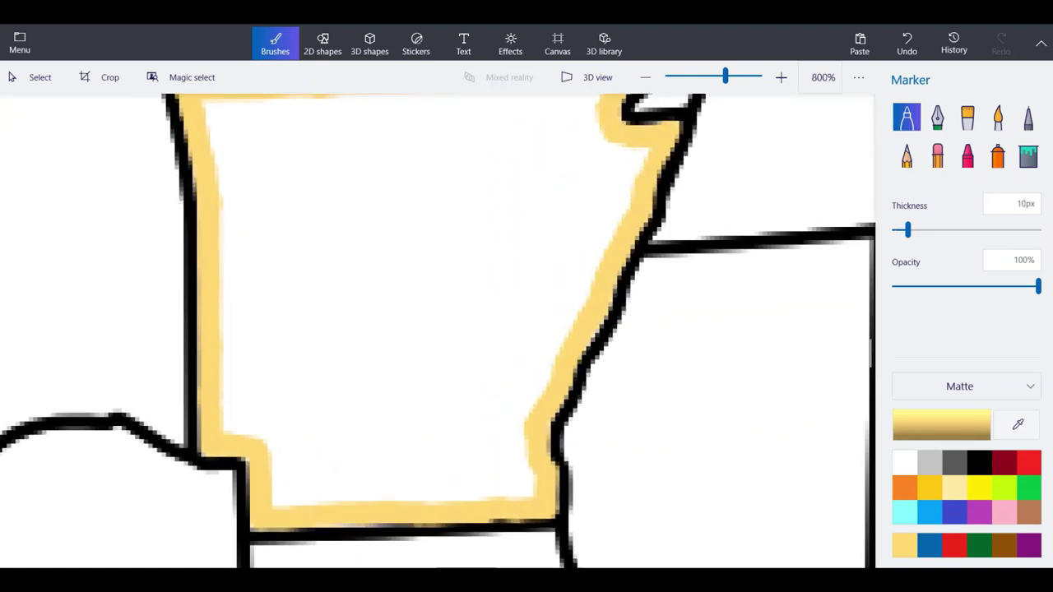
scroll(703, 349, down, 1)
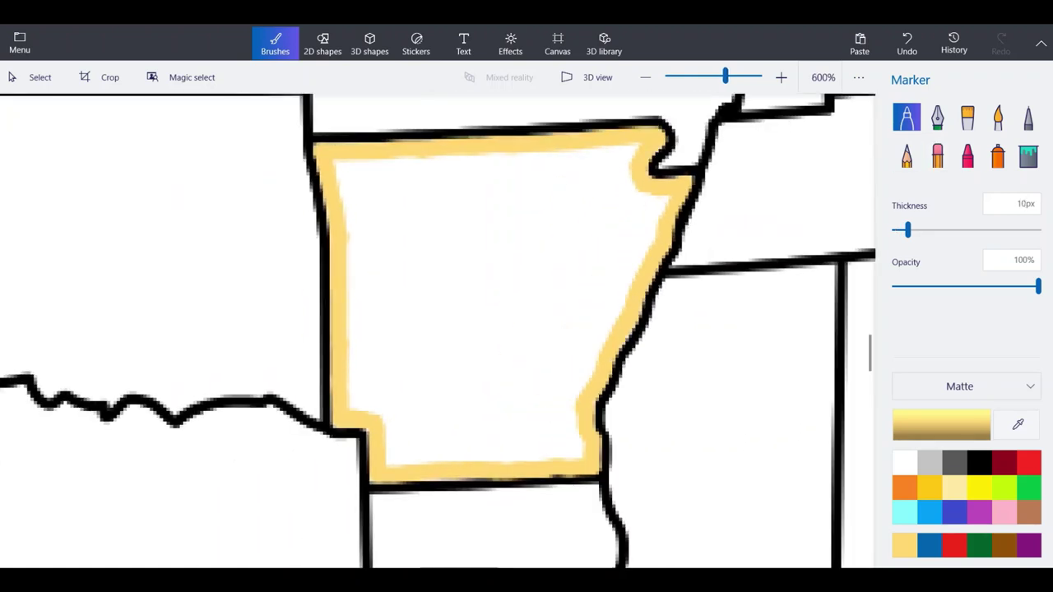
scroll(684, 174, up, 3)
mouse_move(617, 275)
mouse_down()
mouse_move(543, 290)
mouse_move(646, 262)
mouse_up()
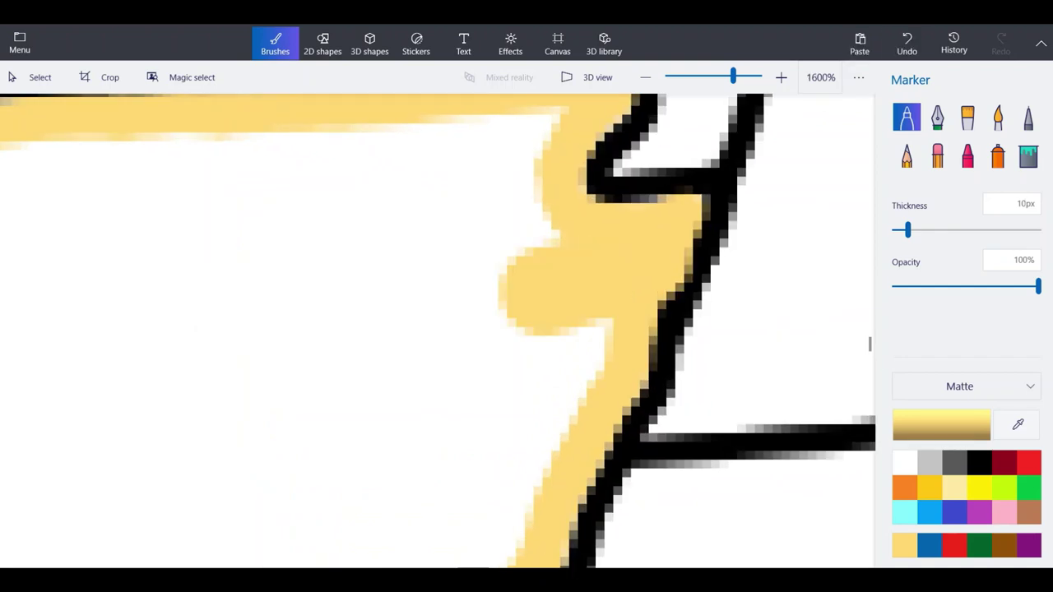
key(ctrl+z)
key(ctrl+z)
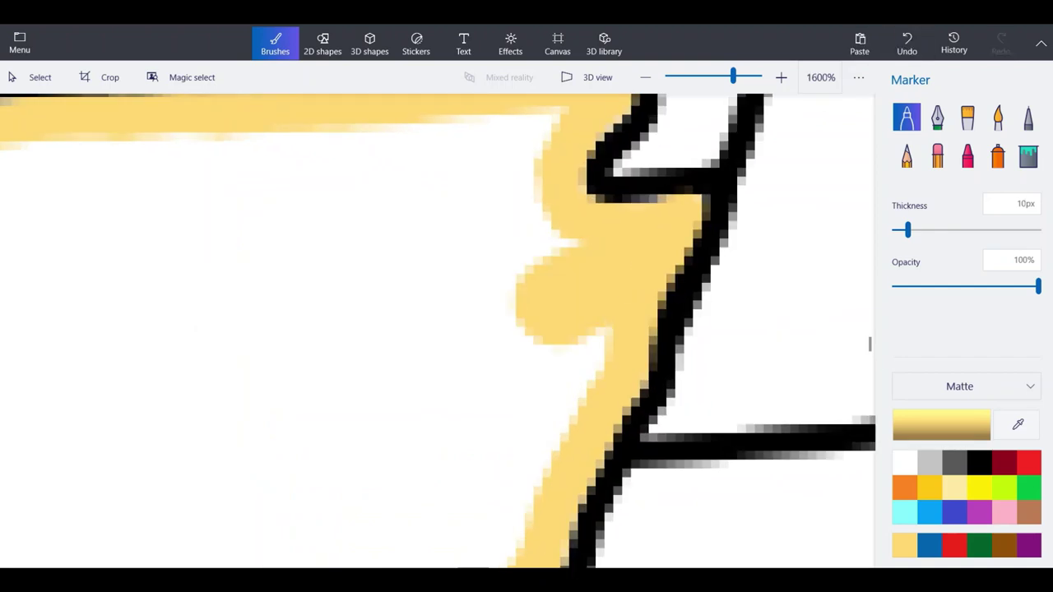
scroll(572, 399, down, 2)
scroll(539, 254, up, 2)
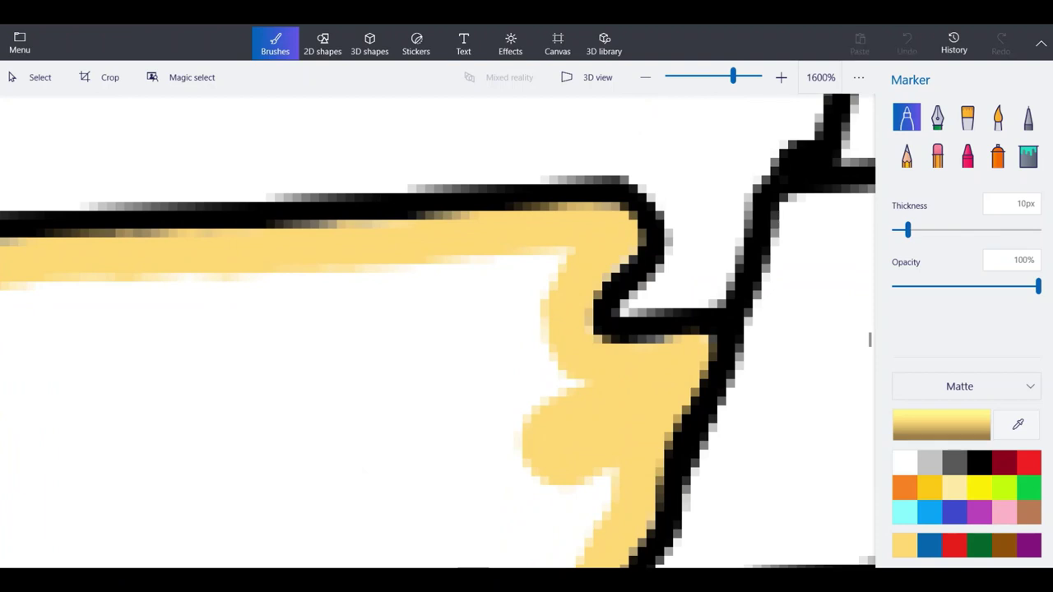
mouse_move(584, 371)
mouse_down()
mouse_move(529, 301)
mouse_move(553, 280)
mouse_move(396, 297)
mouse_move(520, 438)
mouse_up()
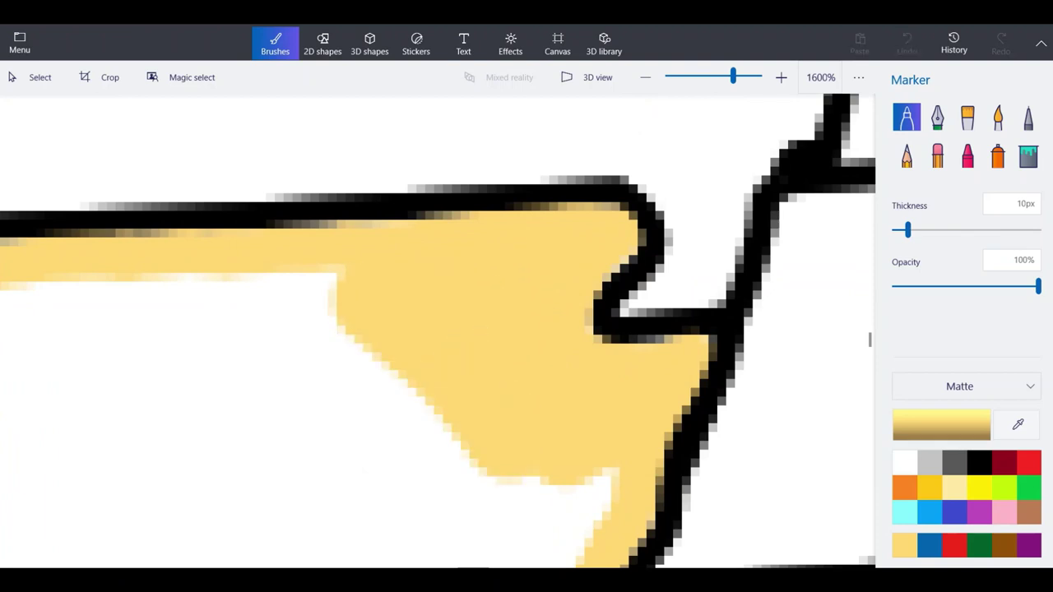
Fill a yellow band across northern Arkansas, extending from the northeast corner to the western border.
scroll(518, 362, down, 3)
mouse_move(215, 474)
mouse_down()
mouse_move(161, 387)
mouse_move(157, 333)
mouse_move(432, 356)
mouse_move(181, 378)
mouse_move(436, 394)
mouse_move(383, 381)
mouse_move(208, 395)
mouse_move(216, 449)
mouse_move(309, 428)
mouse_move(440, 453)
mouse_move(486, 411)
mouse_move(518, 441)
mouse_move(556, 428)
mouse_up()
scroll(556, 241, down, 5)
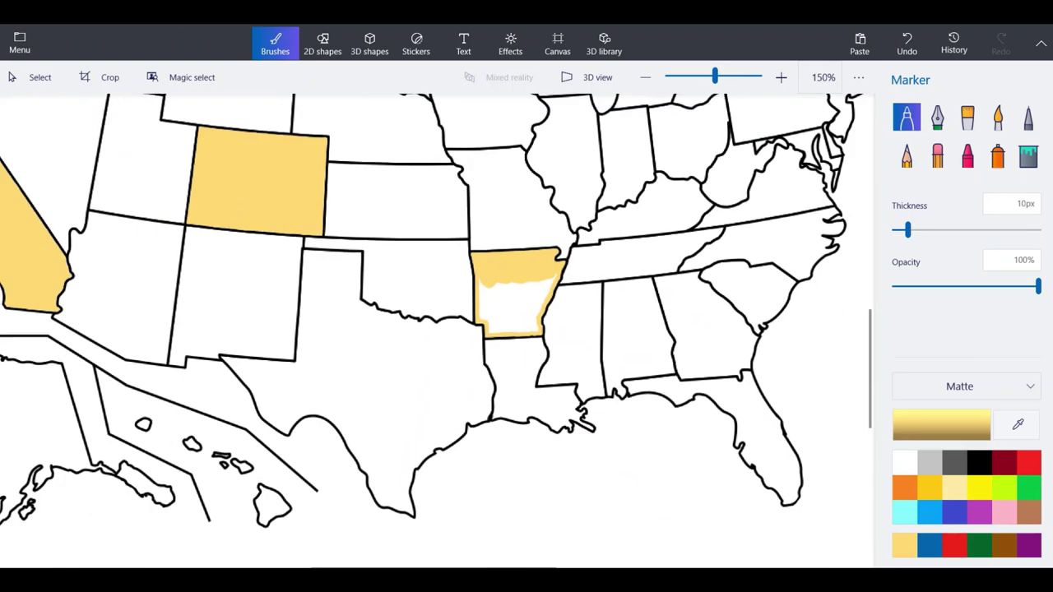
Fill the remaining white interior of Arkansas with yellow down to the southern border.
scroll(533, 274, up, 8)
mouse_move(416, 419)
mouse_down()
mouse_move(370, 511)
mouse_move(371, 463)
mouse_move(329, 445)
mouse_move(325, 298)
mouse_move(369, 440)
mouse_move(378, 337)
mouse_move(416, 476)
mouse_move(445, 444)
mouse_move(494, 331)
mouse_up()
mouse_move(469, 461)
mouse_down()
mouse_move(497, 367)
mouse_move(618, 316)
mouse_move(490, 391)
mouse_move(544, 460)
mouse_move(550, 506)
mouse_up()
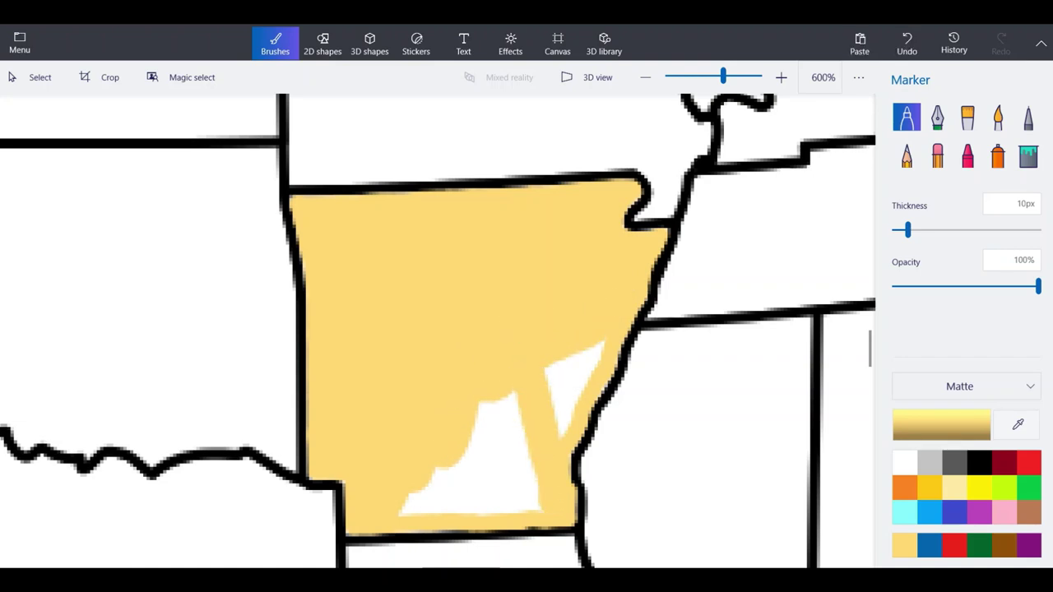
mouse_move(568, 411)
mouse_down()
mouse_move(585, 358)
mouse_move(553, 374)
mouse_up()
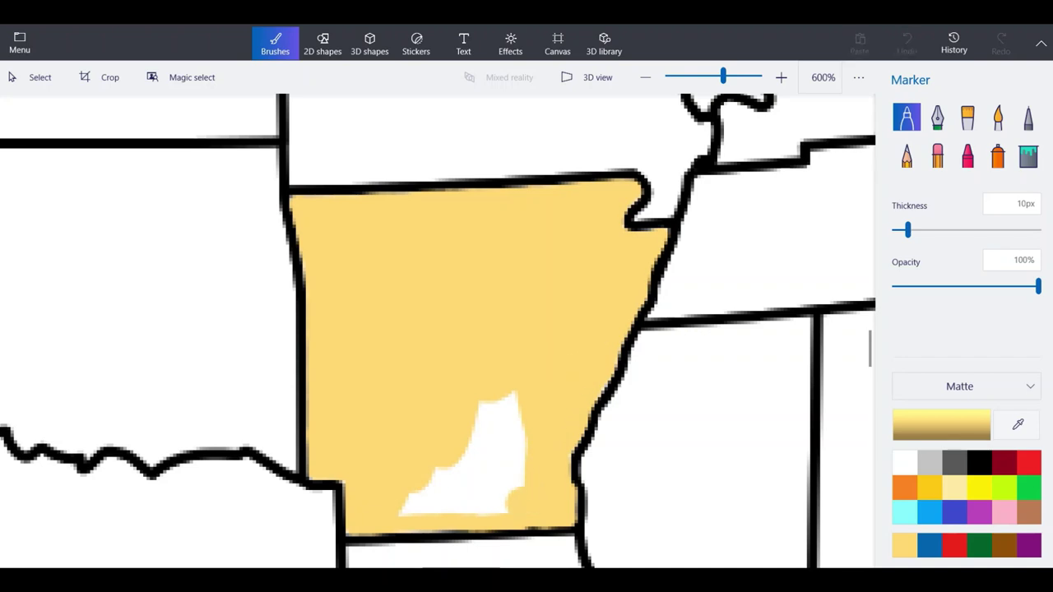
mouse_move(512, 497)
mouse_down()
mouse_move(471, 503)
mouse_move(421, 489)
mouse_move(519, 441)
mouse_move(482, 436)
mouse_up()
scroll(437, 456, down, 6)
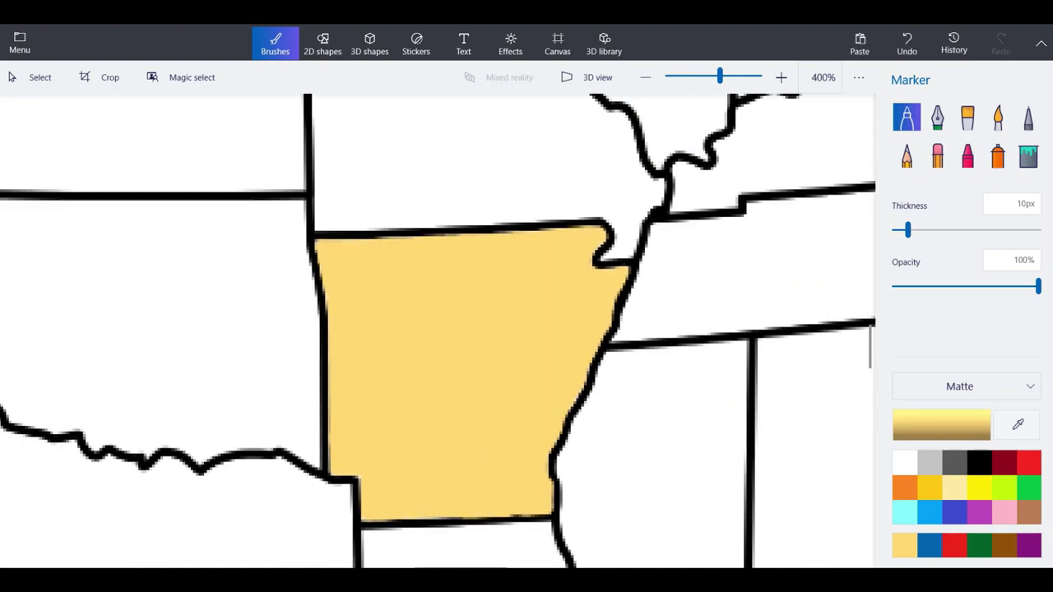
Set the marker thickness to 5 px and trace yellow inside the lower part of Wisconsin's Lake Michigan shore.
scroll(437, 456, down, 3)
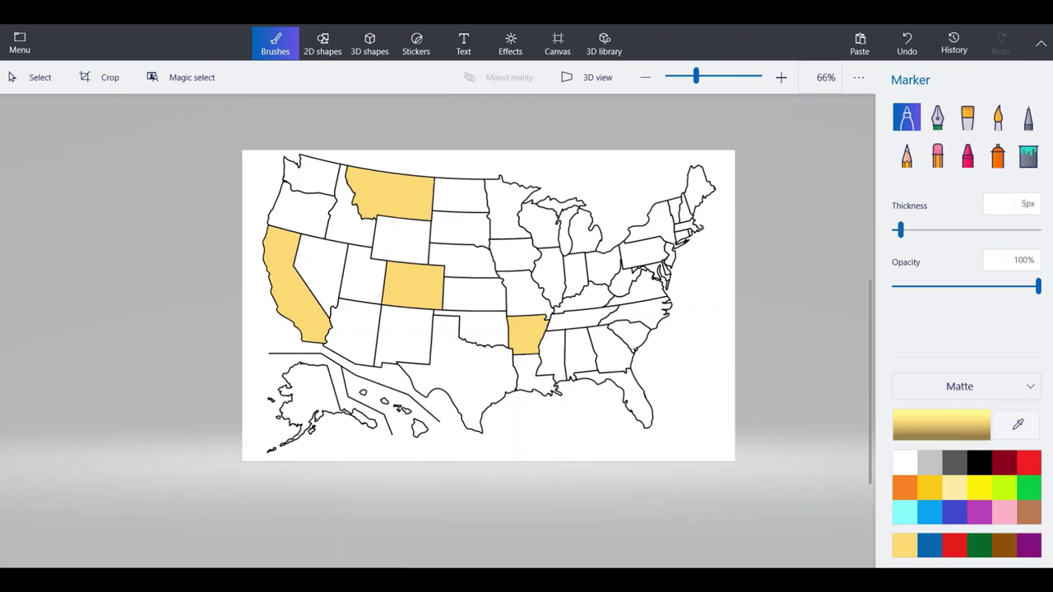
scroll(488, 219, up, 5)
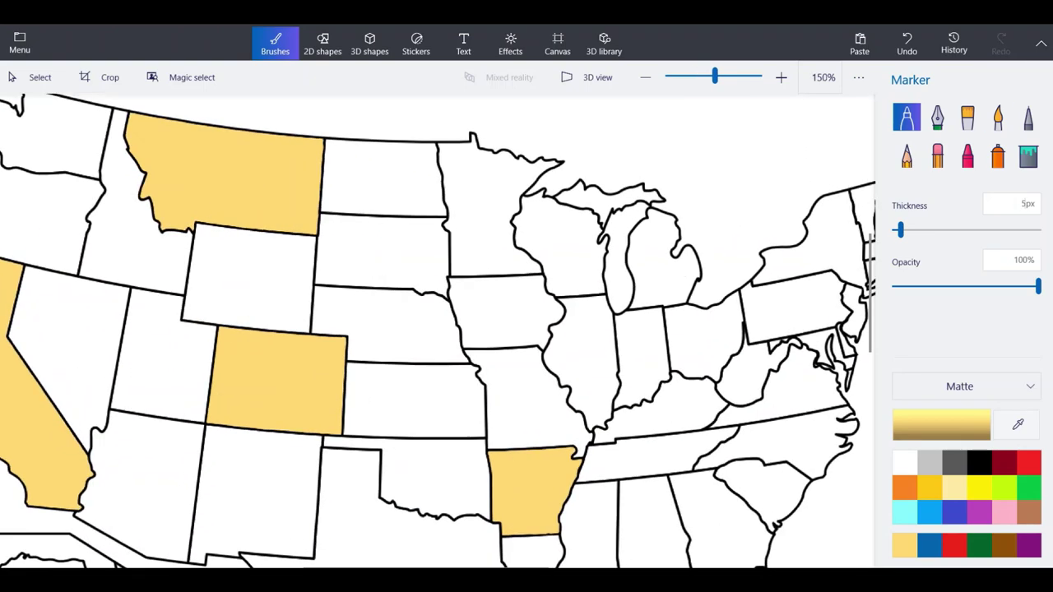
scroll(615, 312, up, 4)
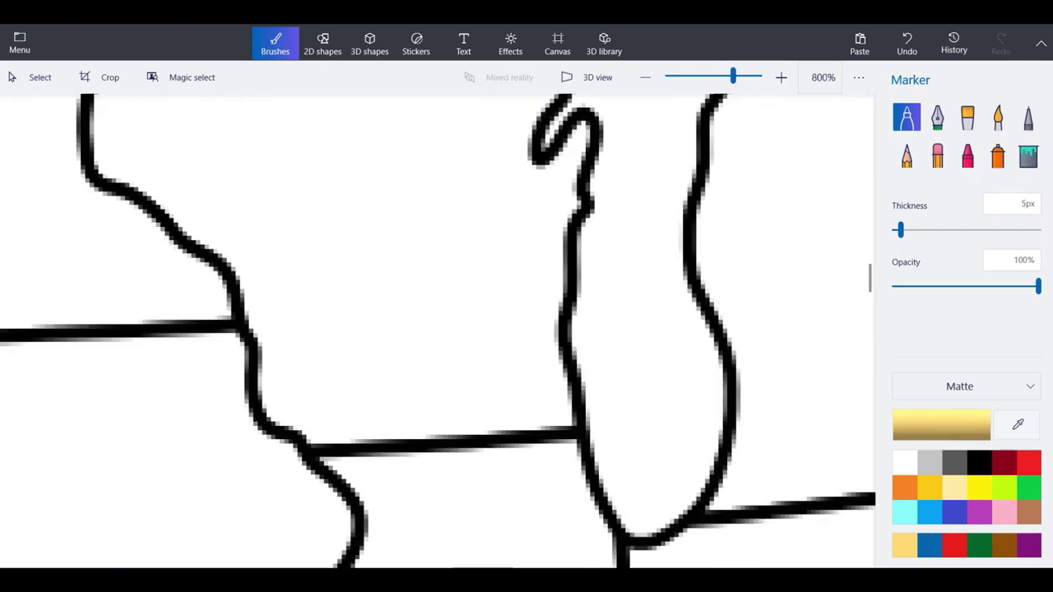
mouse_move(588, 531)
mouse_down()
mouse_move(550, 342)
mouse_move(568, 223)
mouse_up()
Trace yellow inside Wisconsin's southern border and around the southwest corner up to the Iowa–Minnesota line.
scroll(576, 263, down, 4)
scroll(539, 296, up, 4)
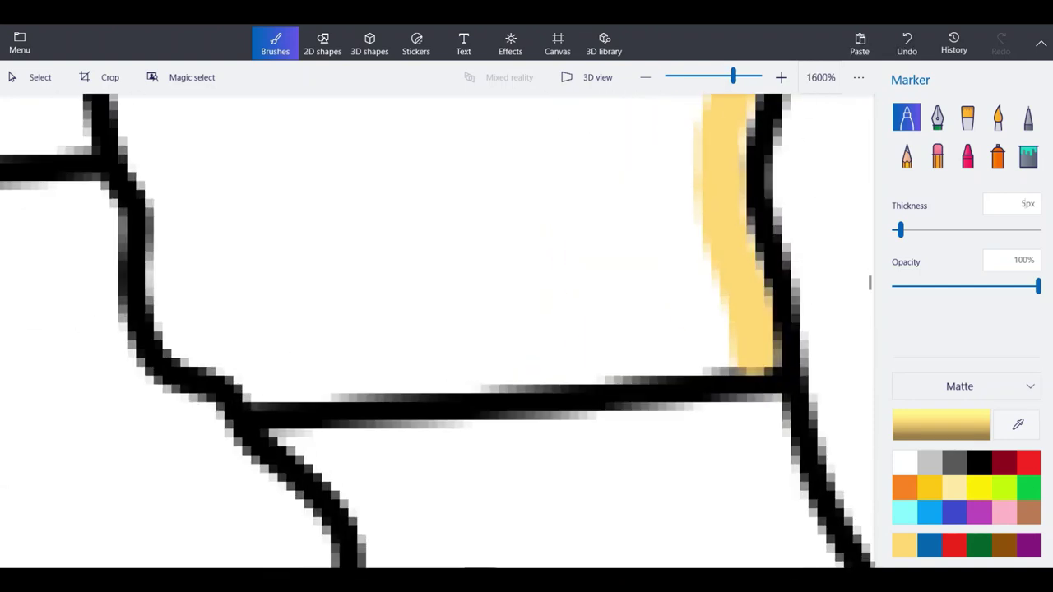
mouse_move(751, 355)
mouse_down()
mouse_move(252, 382)
mouse_move(174, 310)
mouse_move(171, 230)
mouse_move(139, 98)
mouse_up()
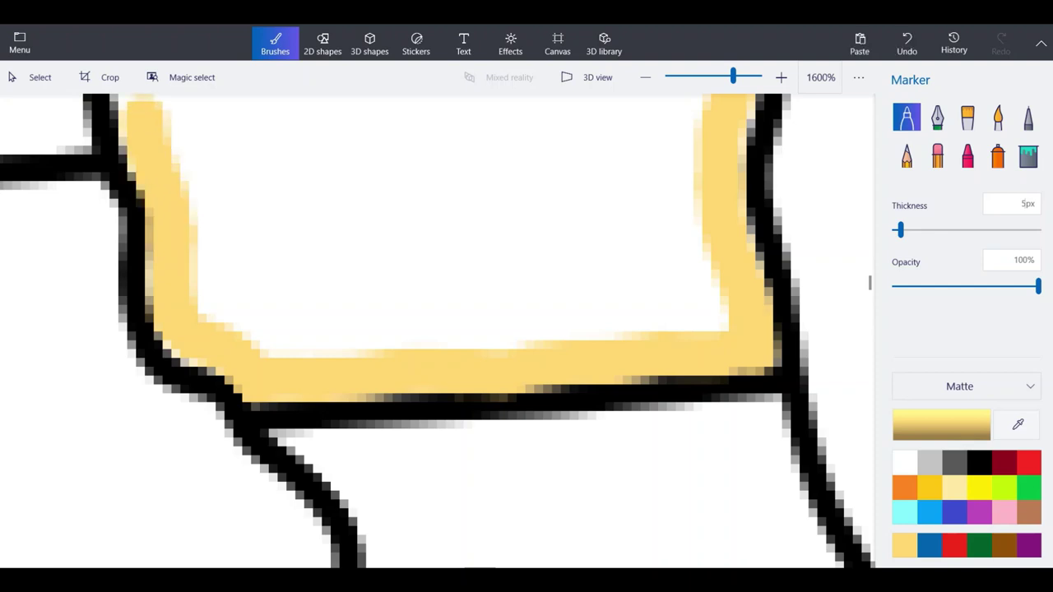
Continue the yellow line northwest inside Wisconsin's Minnesota border to just below the western bulge.
scroll(312, 447, down, 4)
scroll(199, 297, up, 4)
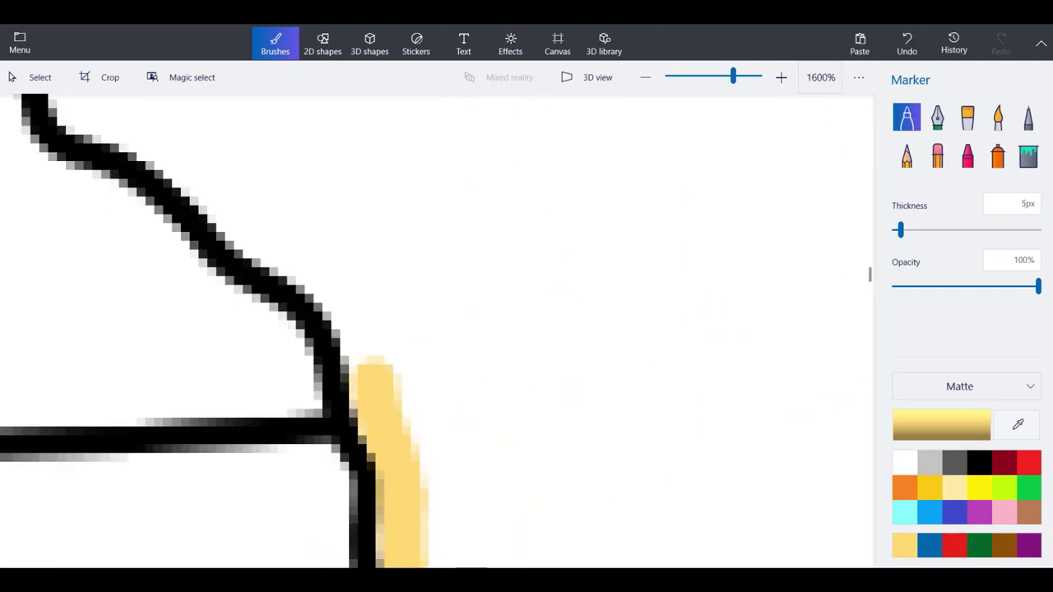
drag(374, 366, 352, 311)
drag(310, 240, 278, 232)
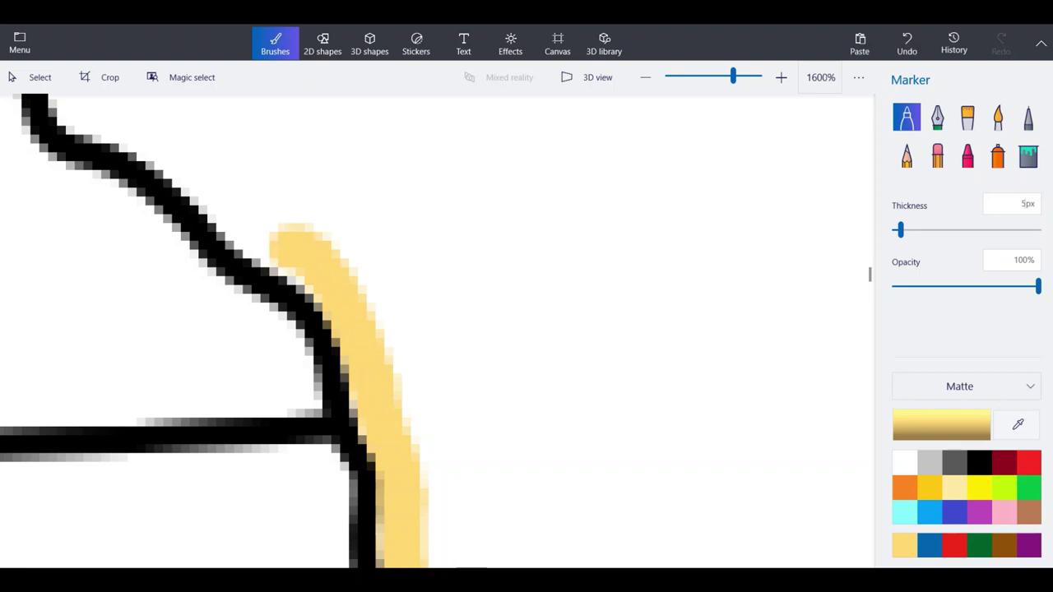
mouse_move(293, 276)
mouse_down()
mouse_move(267, 231)
mouse_move(218, 199)
mouse_move(183, 146)
mouse_move(123, 115)
mouse_move(54, 99)
mouse_up()
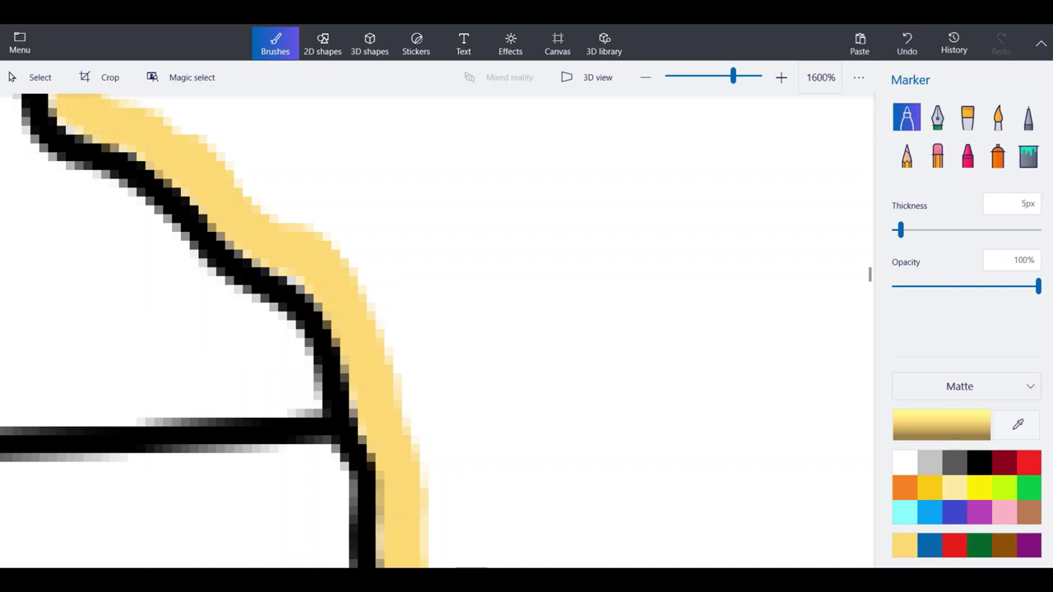
scroll(477, 408, down, 2)
scroll(272, 214, up, 2)
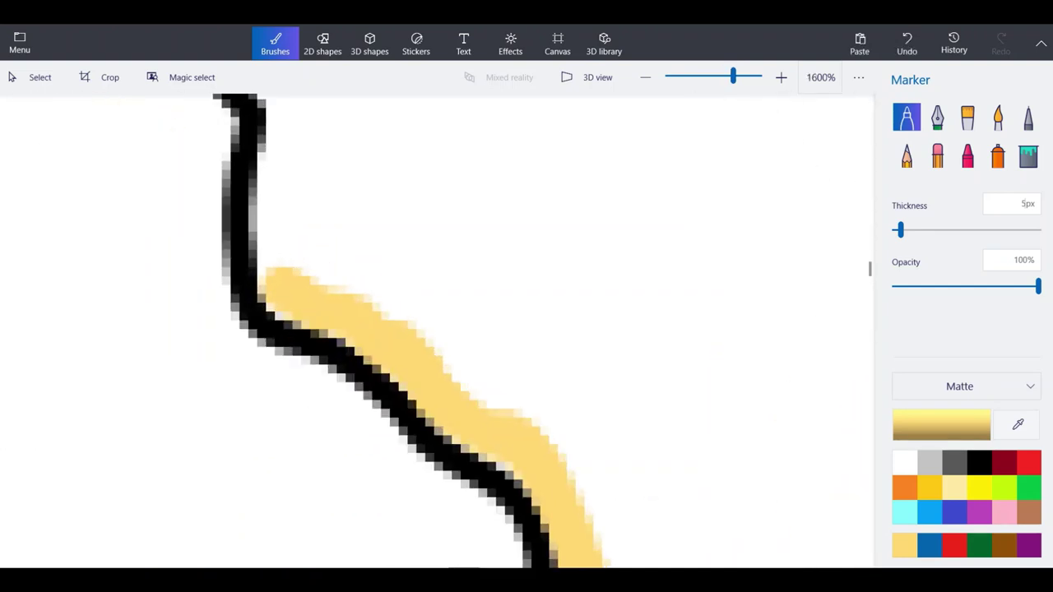
drag(284, 271, 288, 130)
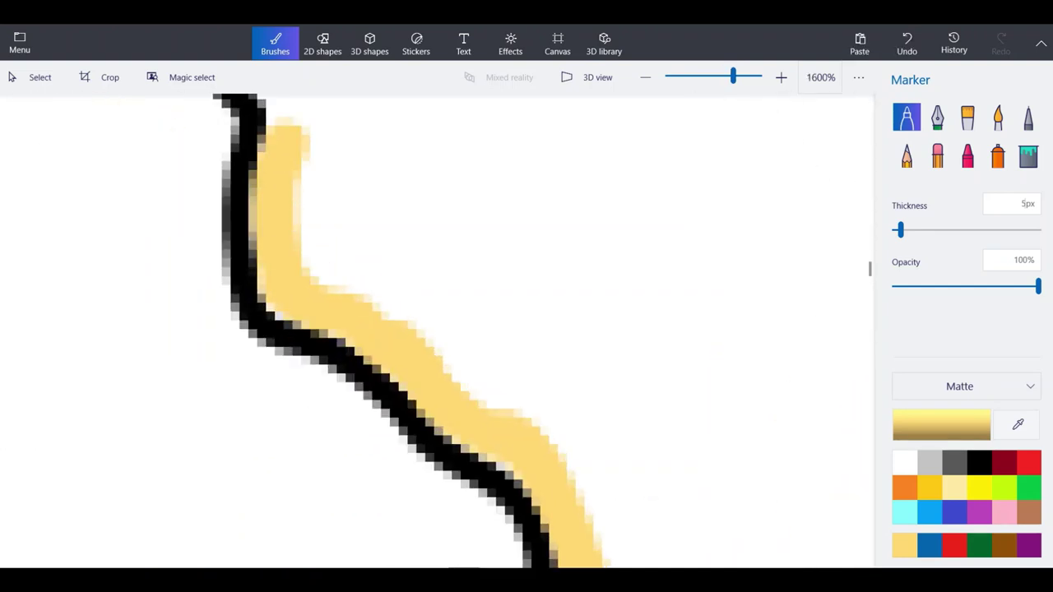
Extend the yellow line up Wisconsin's eastern shore into the Door Peninsula tip and around the inner end of Green Bay.
scroll(310, 400, down, 3)
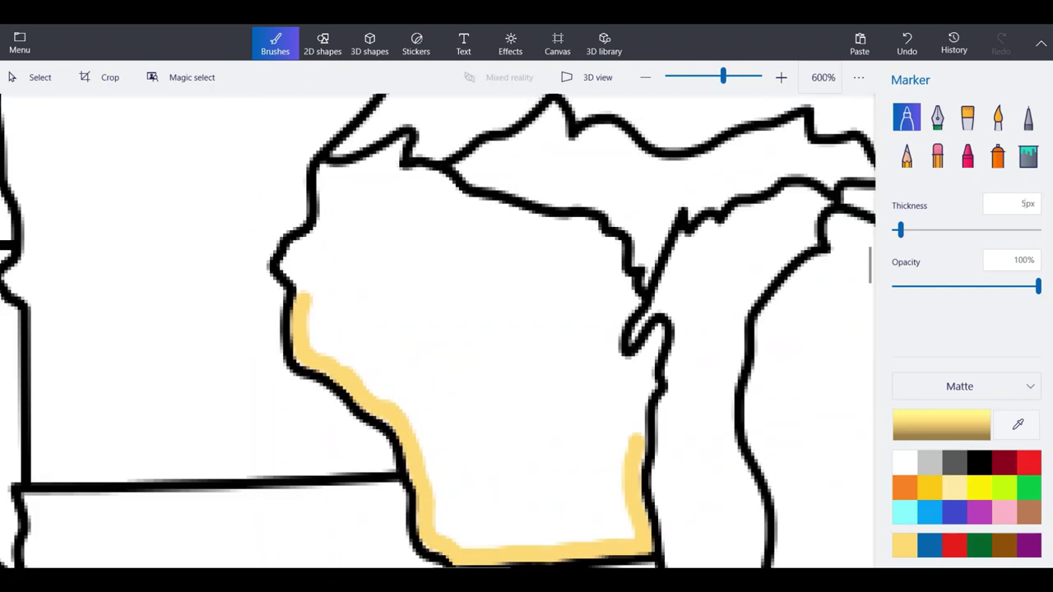
scroll(662, 409, up, 3)
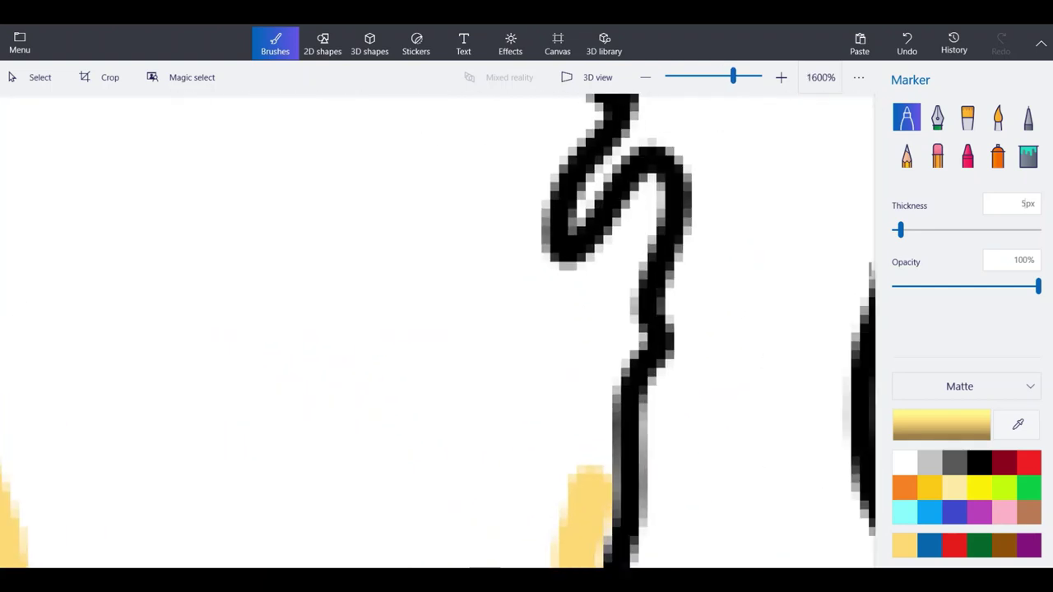
mouse_move(588, 478)
mouse_down()
mouse_move(596, 370)
mouse_move(620, 324)
mouse_move(613, 280)
mouse_move(627, 227)
mouse_move(648, 181)
mouse_up()
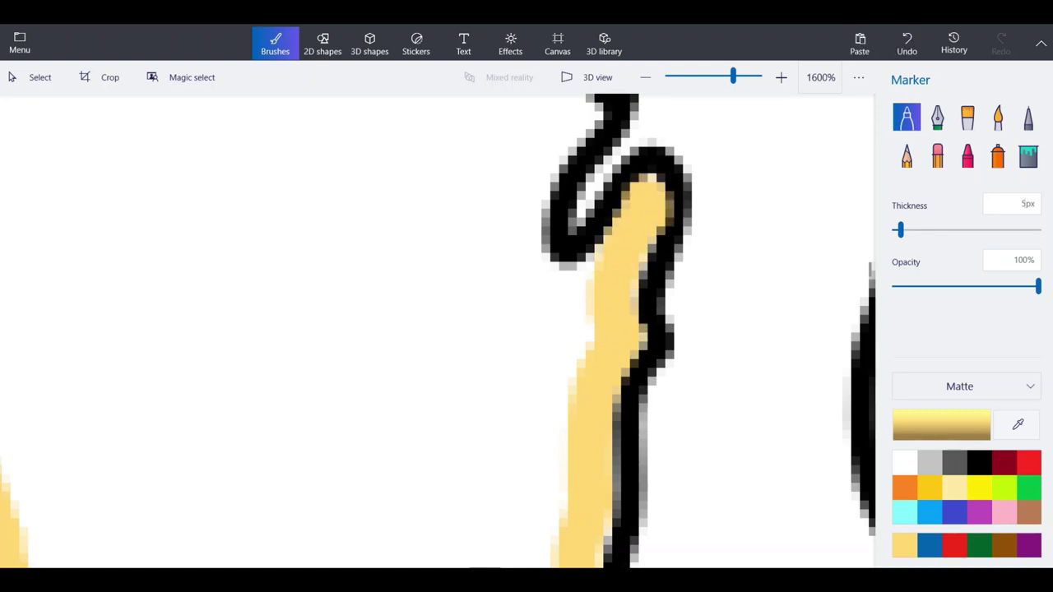
mouse_move(589, 292)
mouse_down()
mouse_move(529, 267)
mouse_move(524, 209)
mouse_move(554, 139)
mouse_up()
Continue the yellow line from Green Bay northwest inside most of Wisconsin's border with Upper Michigan.
scroll(553, 484, down, 1)
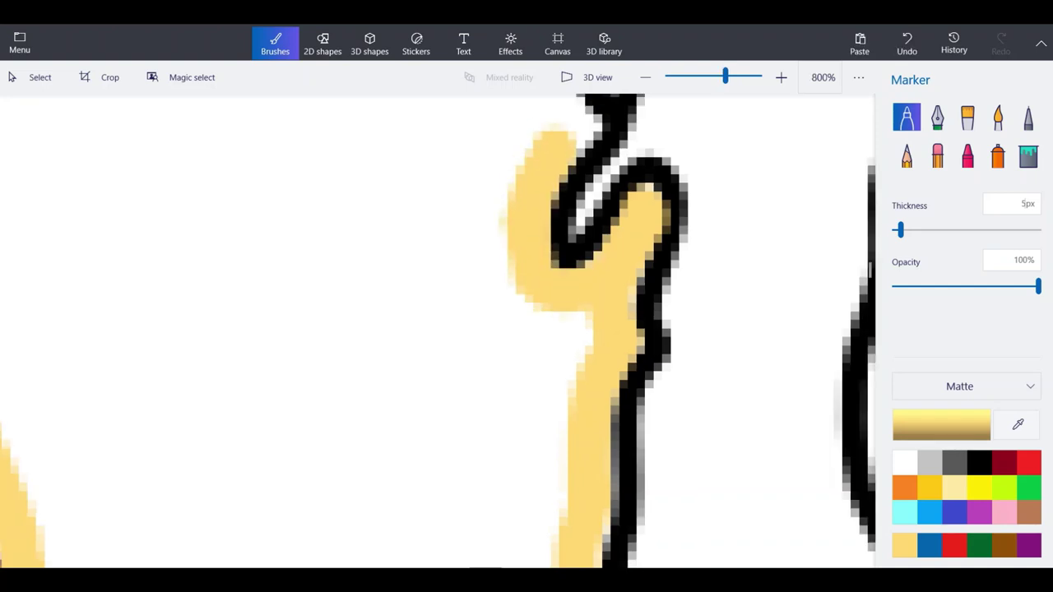
scroll(535, 218, up, 1)
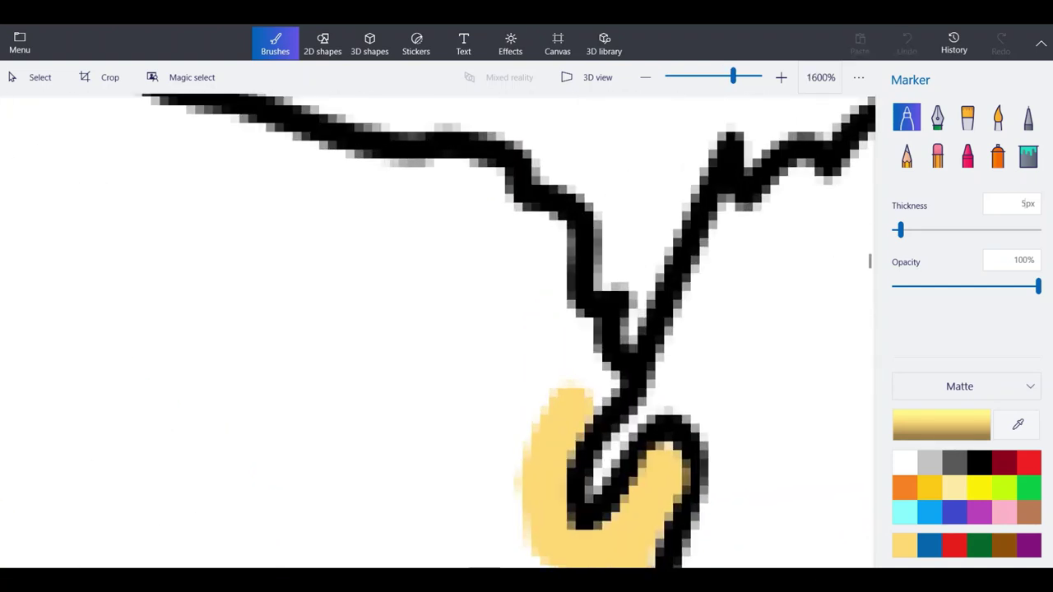
mouse_move(555, 415)
mouse_down()
mouse_move(591, 377)
mouse_move(539, 284)
mouse_move(539, 232)
mouse_move(494, 221)
mouse_move(475, 183)
mouse_move(444, 171)
mouse_move(350, 177)
mouse_move(127, 114)
mouse_up()
Extend the yellow line to the notch on Wisconsin's northern shore and fill the narrow peninsula tip with the marker at 2 px.
scroll(626, 445, down, 2)
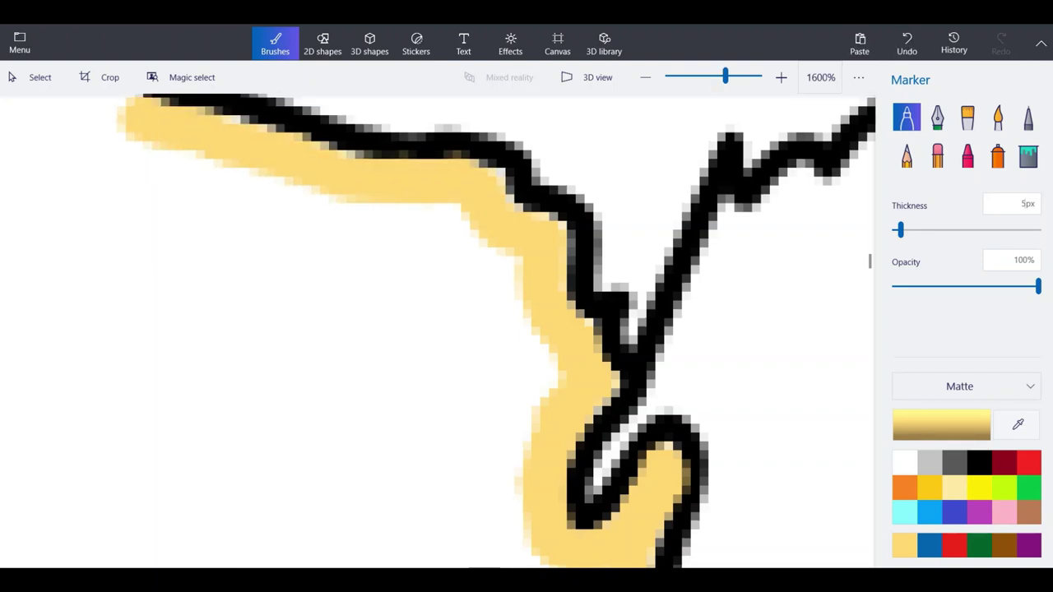
scroll(263, 263, up, 4)
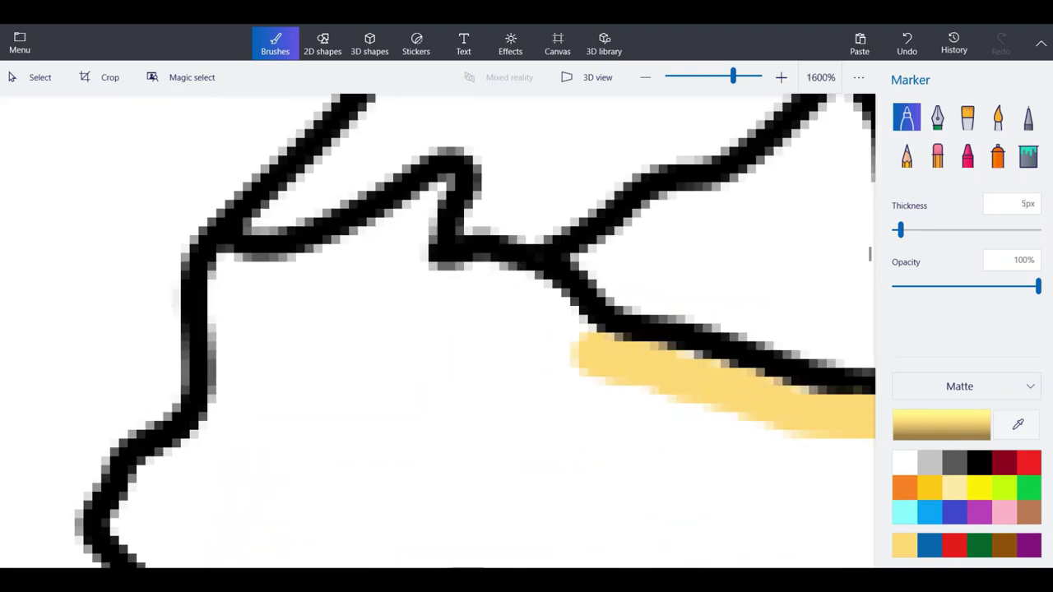
mouse_move(589, 349)
mouse_down()
mouse_move(527, 300)
mouse_move(482, 280)
mouse_move(428, 280)
mouse_move(392, 260)
mouse_up()
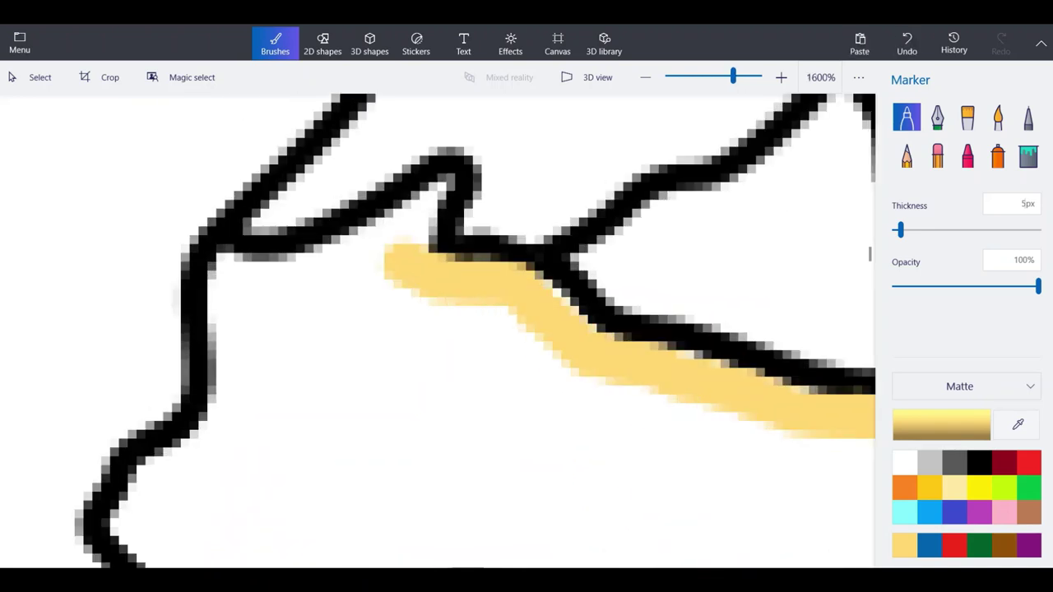
click(907, 43)
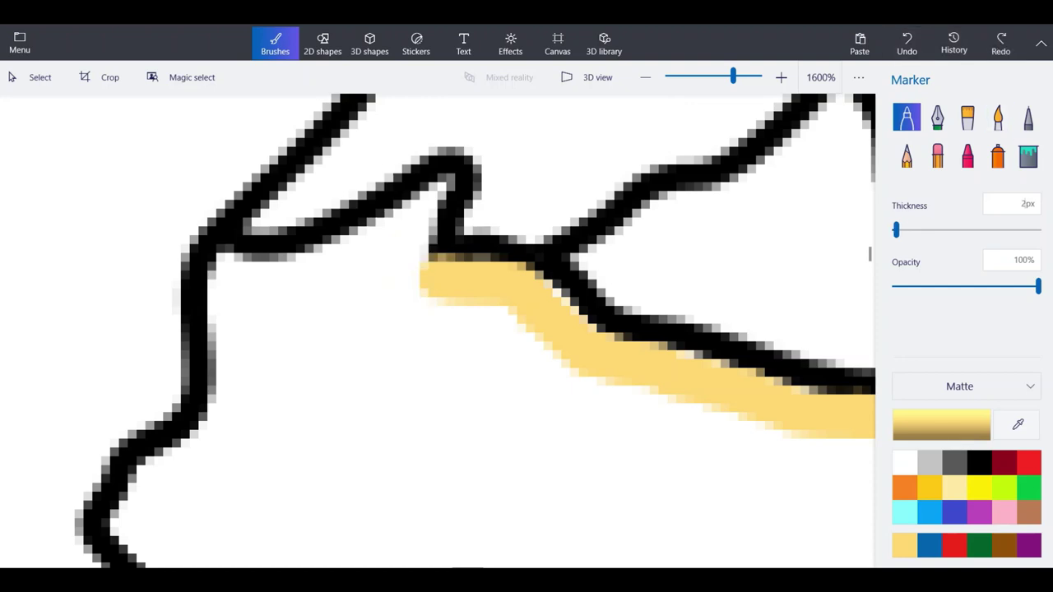
mouse_move(424, 271)
mouse_down()
mouse_move(401, 261)
mouse_move(436, 183)
mouse_up()
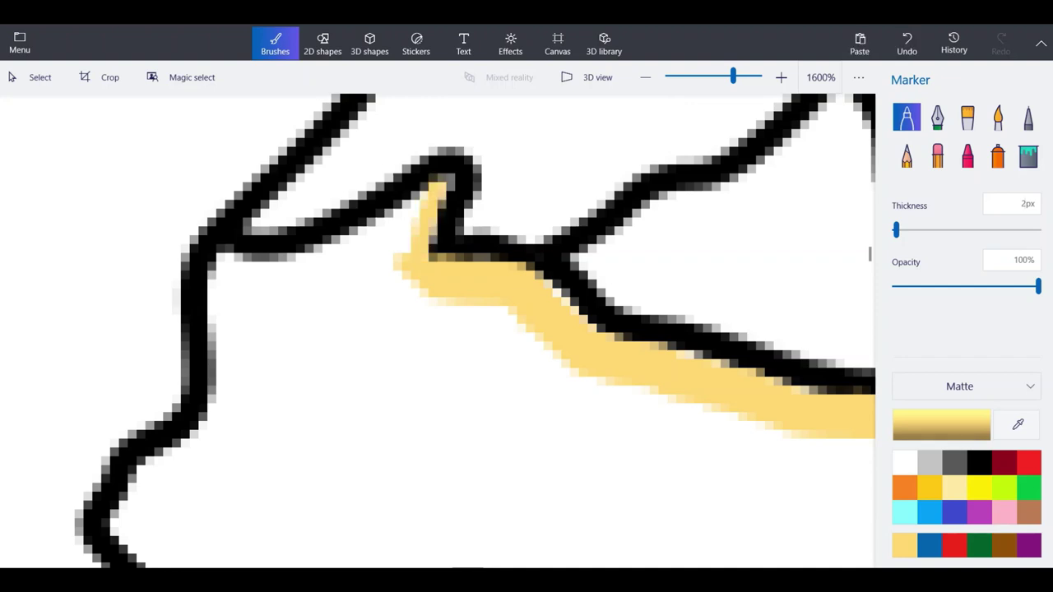
mouse_move(415, 229)
mouse_down()
mouse_move(433, 192)
mouse_move(382, 227)
mouse_up()
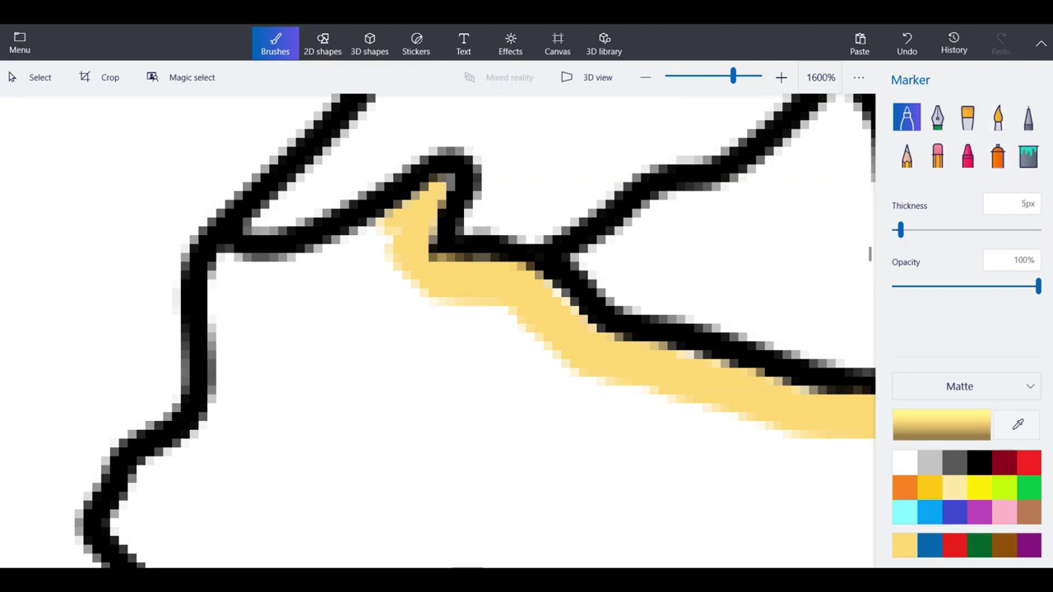
Restore the marker to 5 px and trace Wisconsin's northwest shore and upper western border, joining the western line.
mouse_move(389, 232)
mouse_down()
mouse_move(384, 252)
mouse_move(317, 275)
mouse_move(234, 277)
mouse_move(216, 444)
mouse_move(138, 492)
mouse_move(130, 539)
mouse_up()
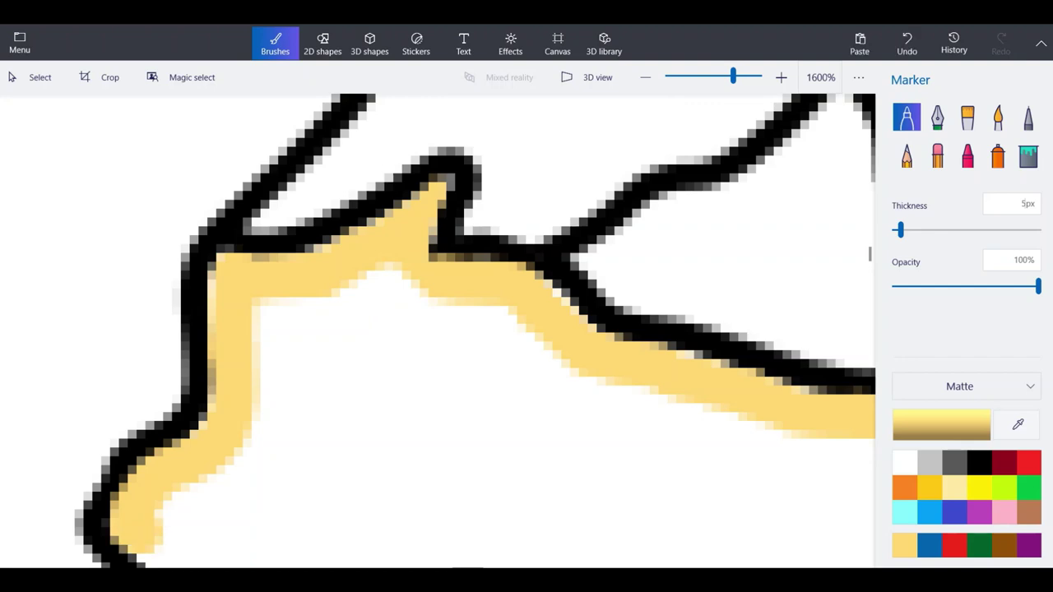
click(907, 43)
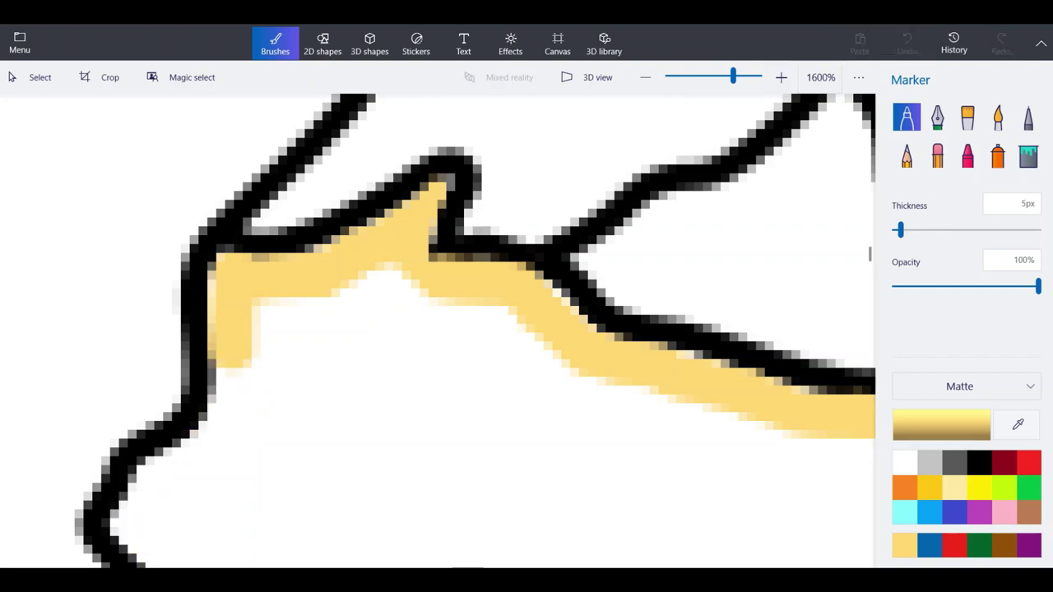
mouse_move(136, 530)
mouse_down()
mouse_move(231, 411)
mouse_move(234, 361)
mouse_up()
scroll(273, 294, down, 1)
scroll(121, 433, up, 1)
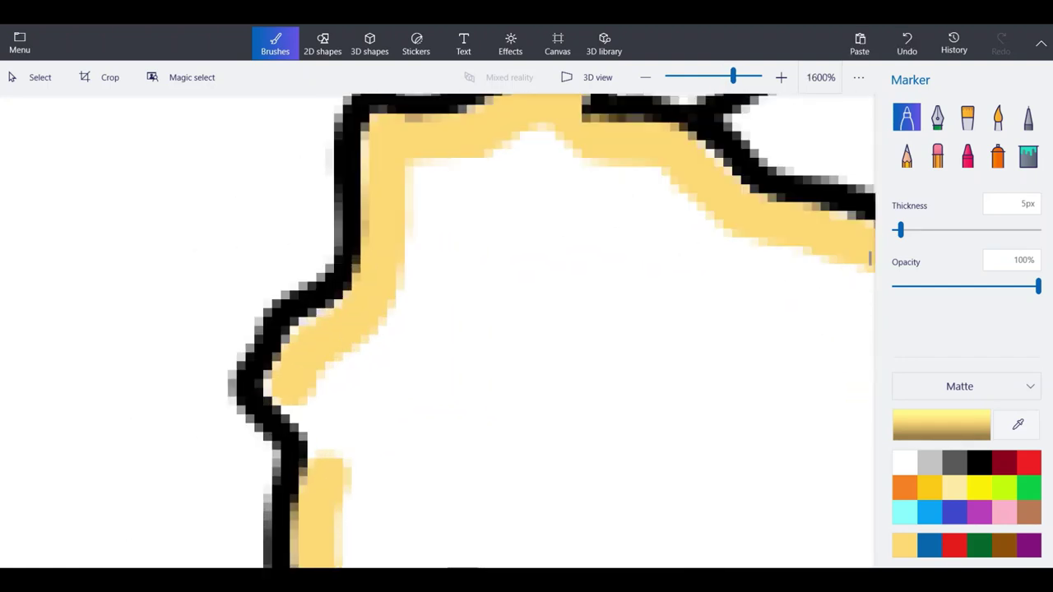
drag(329, 490, 297, 395)
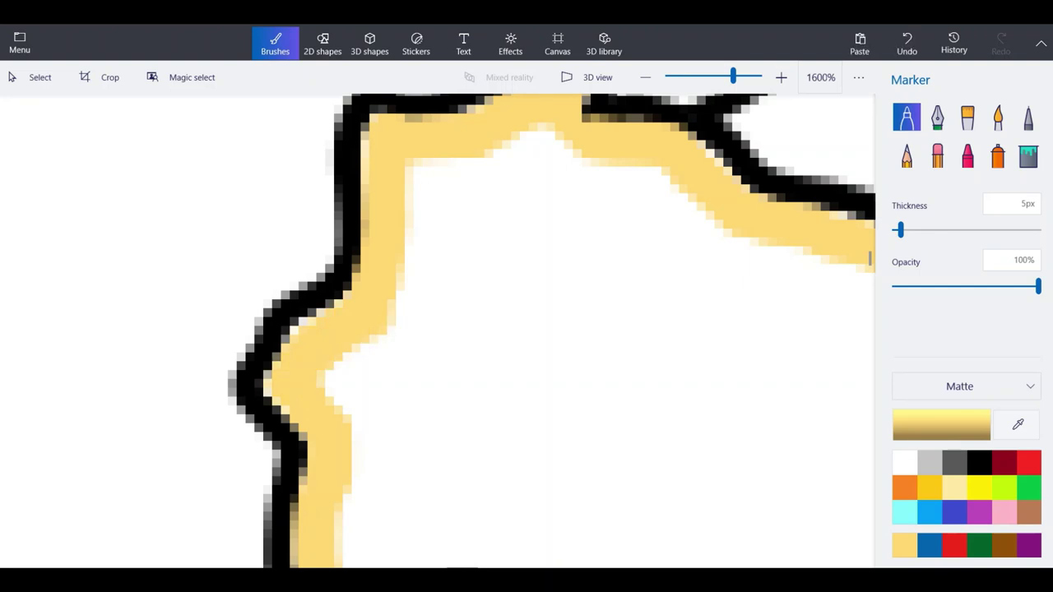
Set the marker thickness to 10 px and fill the southern half of Wisconsin solid yellow inside the traced outline.
scroll(436, 329, down, 4)
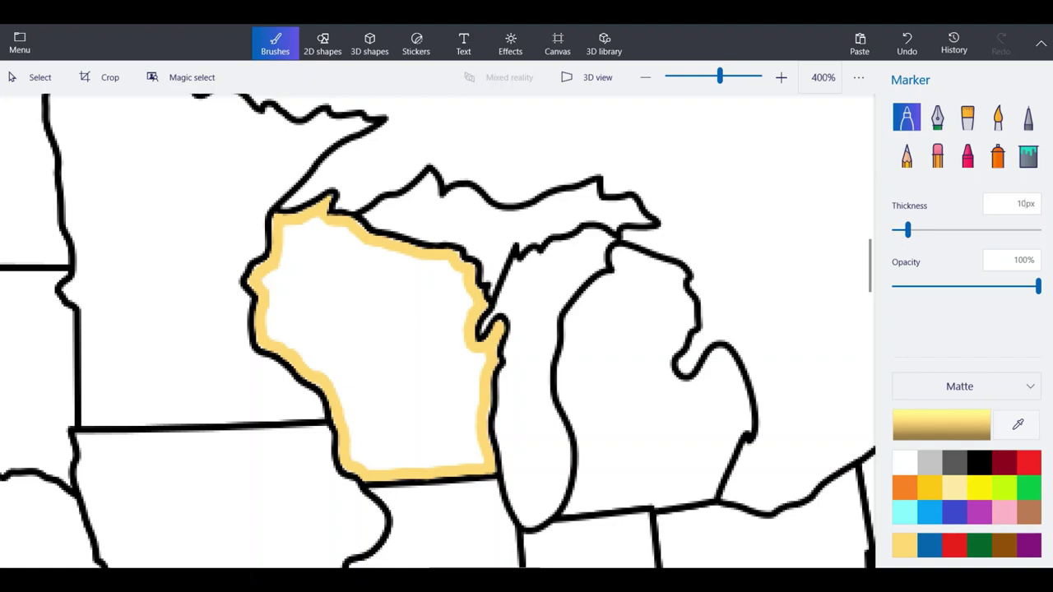
scroll(445, 453, up, 2)
mouse_move(446, 450)
mouse_down()
mouse_move(501, 453)
mouse_move(494, 327)
mouse_move(504, 264)
mouse_up()
drag(476, 308, 462, 426)
mouse_move(481, 477)
mouse_down()
mouse_move(283, 473)
mouse_move(262, 446)
mouse_move(250, 377)
mouse_move(206, 292)
mouse_move(292, 433)
mouse_move(441, 431)
mouse_move(436, 404)
mouse_move(267, 303)
mouse_move(424, 367)
mouse_up()
mouse_move(403, 408)
mouse_down()
mouse_move(362, 313)
mouse_move(399, 387)
mouse_up()
mouse_move(424, 337)
mouse_down()
mouse_move(473, 300)
mouse_move(469, 169)
mouse_move(490, 152)
mouse_move(424, 304)
mouse_move(333, 164)
mouse_move(267, 177)
mouse_move(255, 247)
mouse_up()
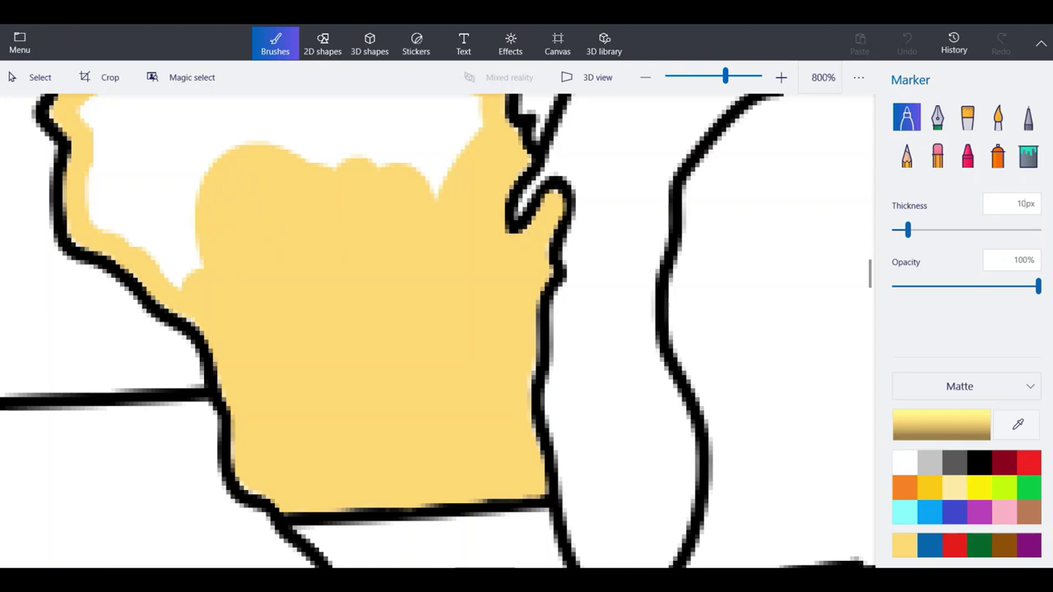
Fill the remaining white area in northern Wisconsin with yellow up to the traced border line.
scroll(339, 296, down, 1)
scroll(366, 477, down, 1)
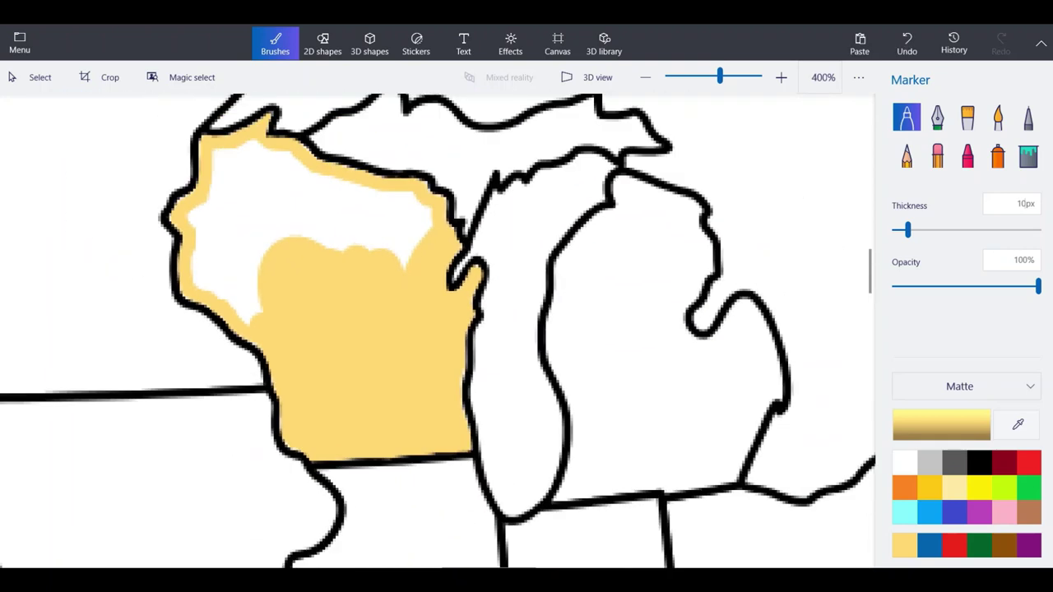
scroll(204, 222, up, 2)
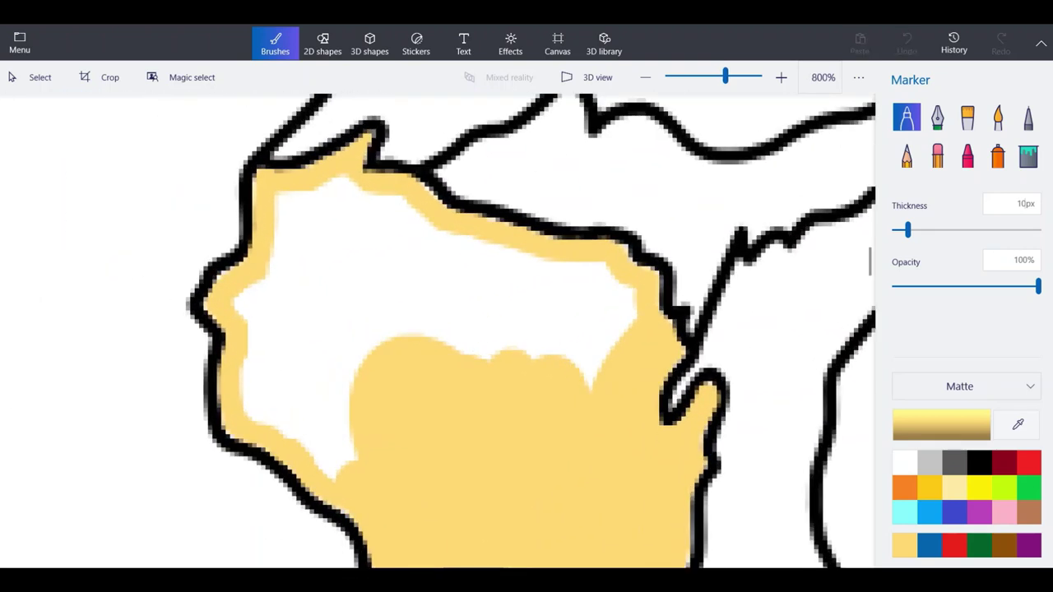
mouse_move(338, 474)
mouse_down()
mouse_move(314, 449)
mouse_move(329, 451)
mouse_move(243, 380)
mouse_move(256, 303)
mouse_move(320, 430)
mouse_move(344, 342)
mouse_move(390, 329)
mouse_move(466, 336)
mouse_move(578, 388)
mouse_up()
click(907, 43)
mouse_move(630, 350)
mouse_down()
mouse_move(609, 284)
mouse_move(473, 251)
mouse_move(424, 262)
mouse_move(583, 339)
mouse_move(559, 306)
mouse_up()
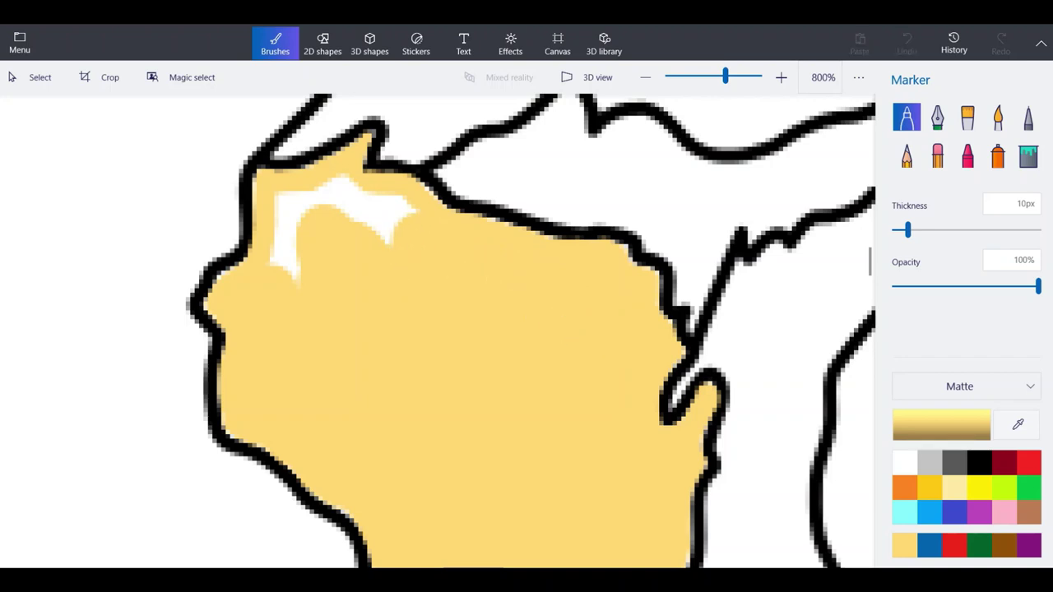
mouse_move(424, 244)
mouse_down()
mouse_move(419, 212)
mouse_move(401, 207)
mouse_up()
mouse_move(400, 205)
mouse_down()
mouse_move(289, 198)
mouse_move(284, 275)
mouse_up()
Restore the marker to 5 px and trace yellow inside Florida's Gulf coast around the Tampa Bay notch.
scroll(321, 195, down, 8)
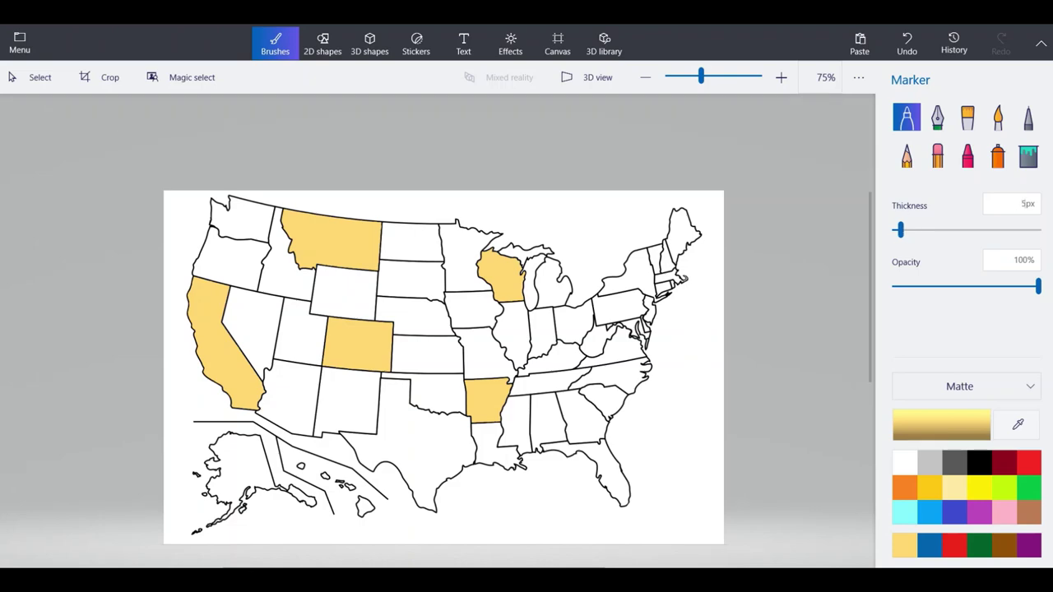
scroll(609, 489, up, 8)
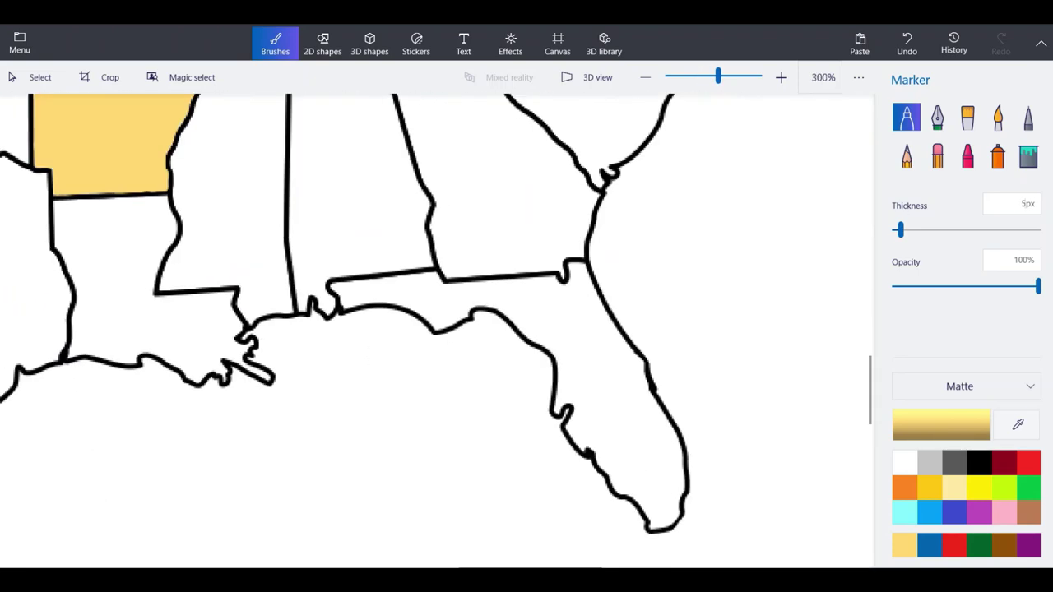
scroll(595, 455, up, 7)
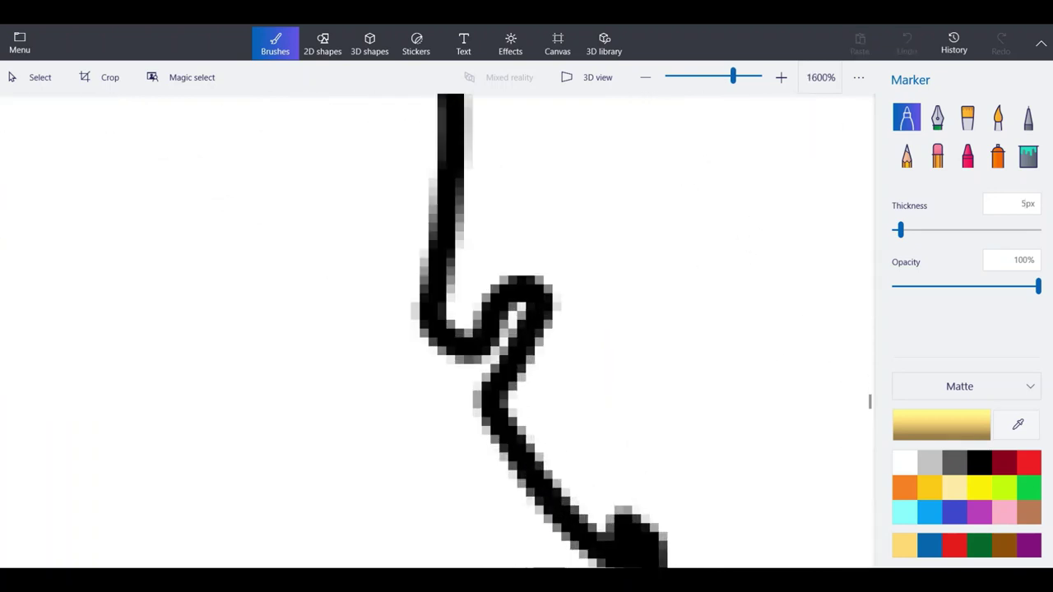
mouse_move(602, 511)
mouse_down()
mouse_move(523, 396)
mouse_move(580, 297)
mouse_move(551, 245)
mouse_move(510, 241)
mouse_move(474, 262)
mouse_move(444, 317)
mouse_up()
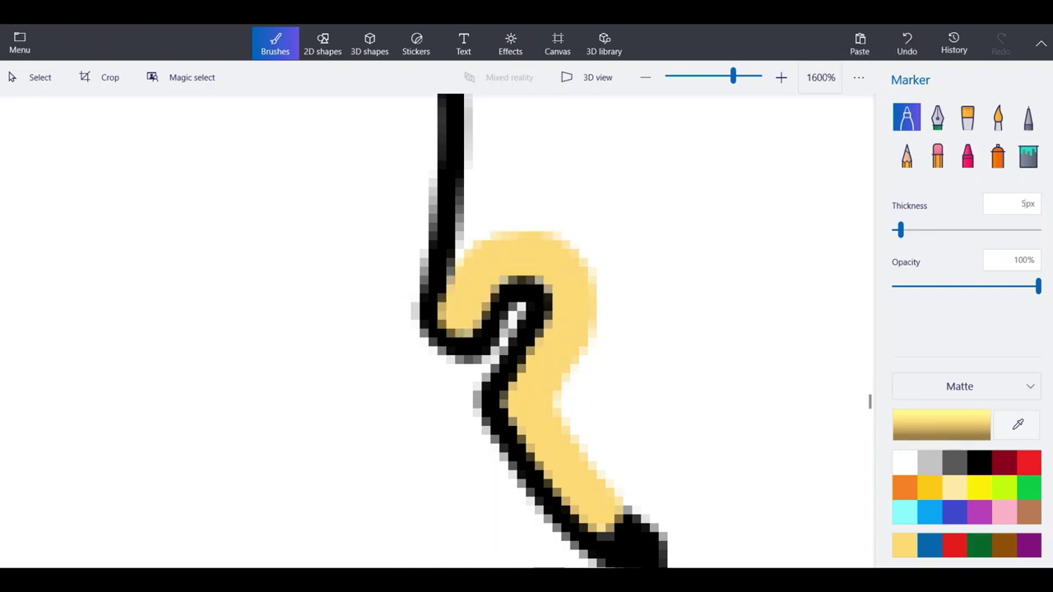
drag(484, 247, 484, 116)
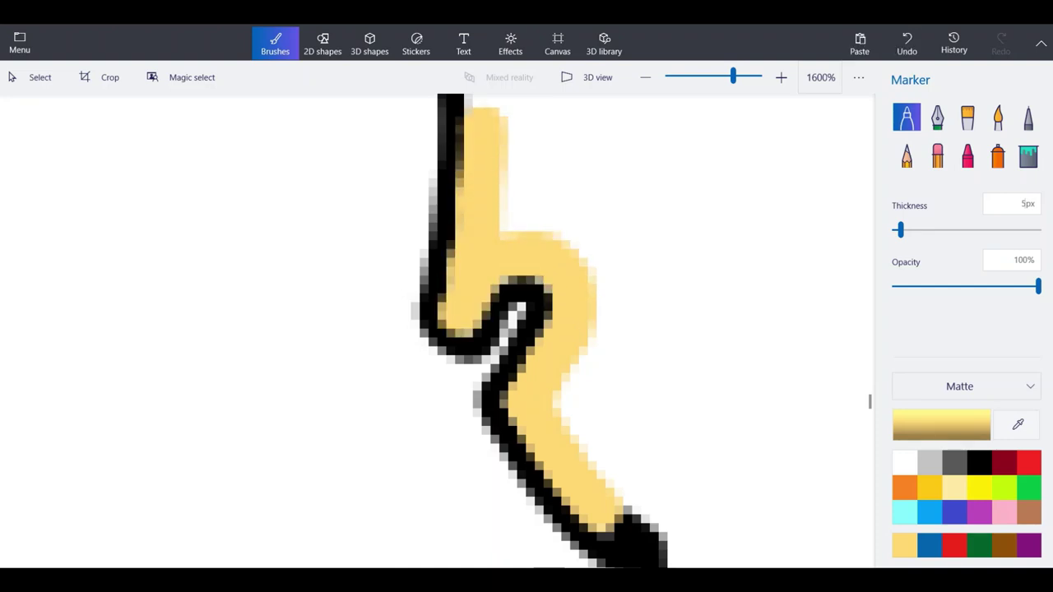
scroll(437, 427, down, 1)
scroll(600, 508, up, 1)
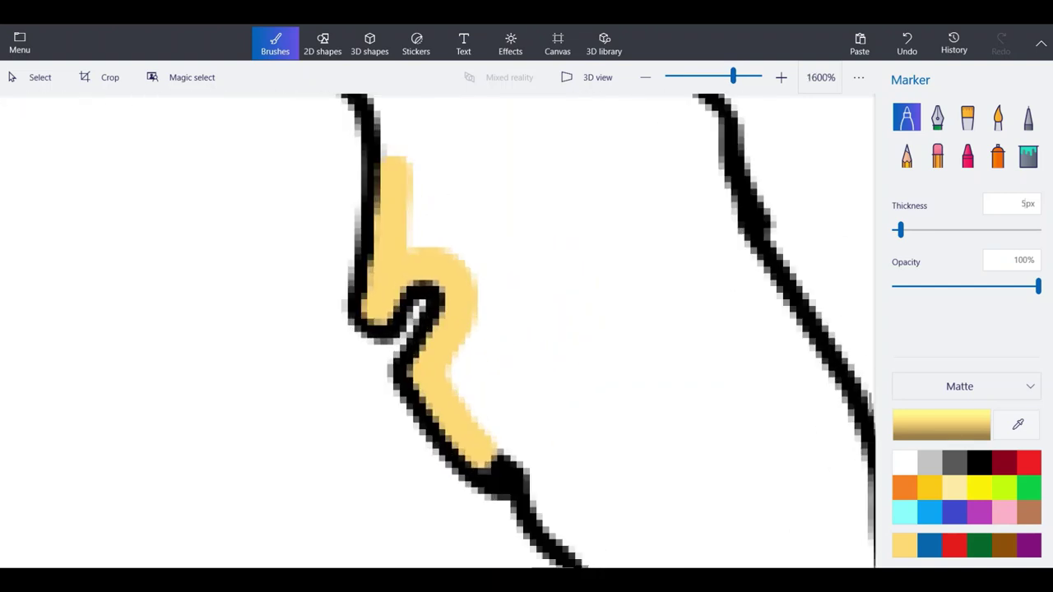
drag(457, 444, 551, 531)
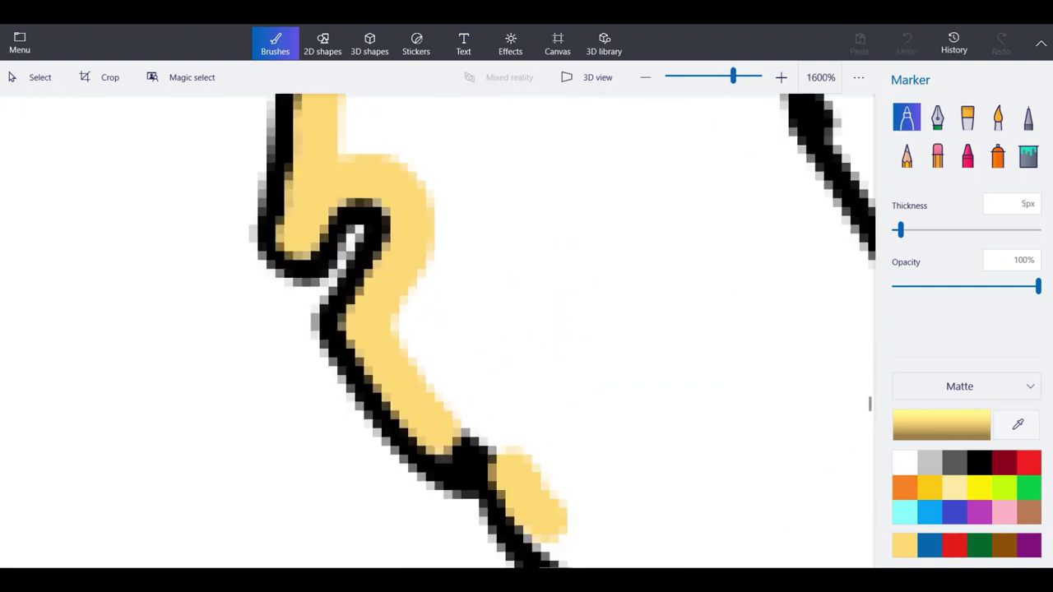
Extend the yellow line north from Tampa Bay along Florida's Gulf coast to the start of the Big Bend curve.
key(ctrl+minus)
scroll(470, 500, down, 1)
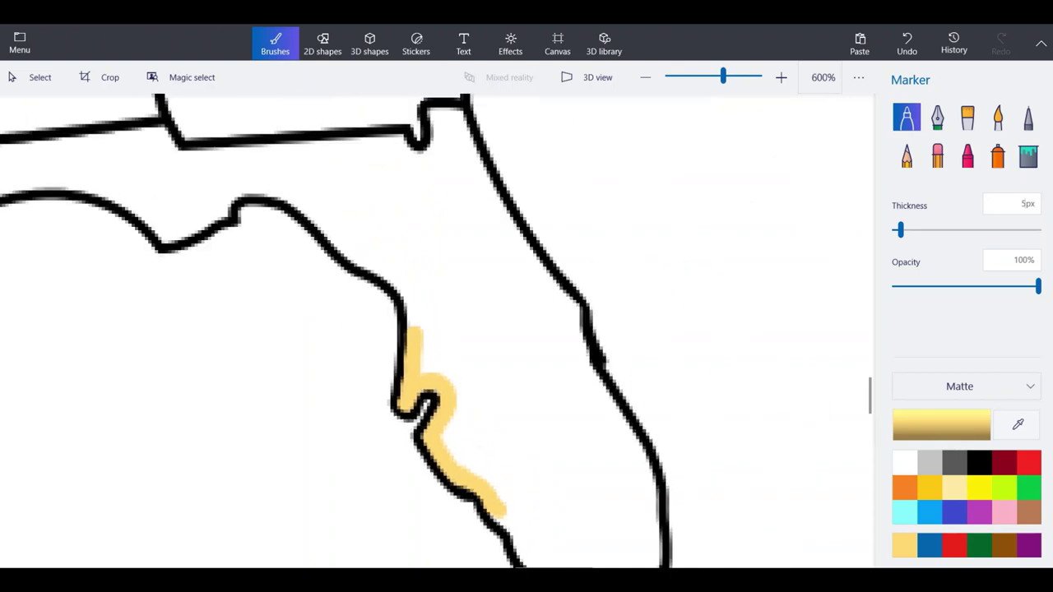
scroll(288, 237, up, 1)
key(ctrl+plus)
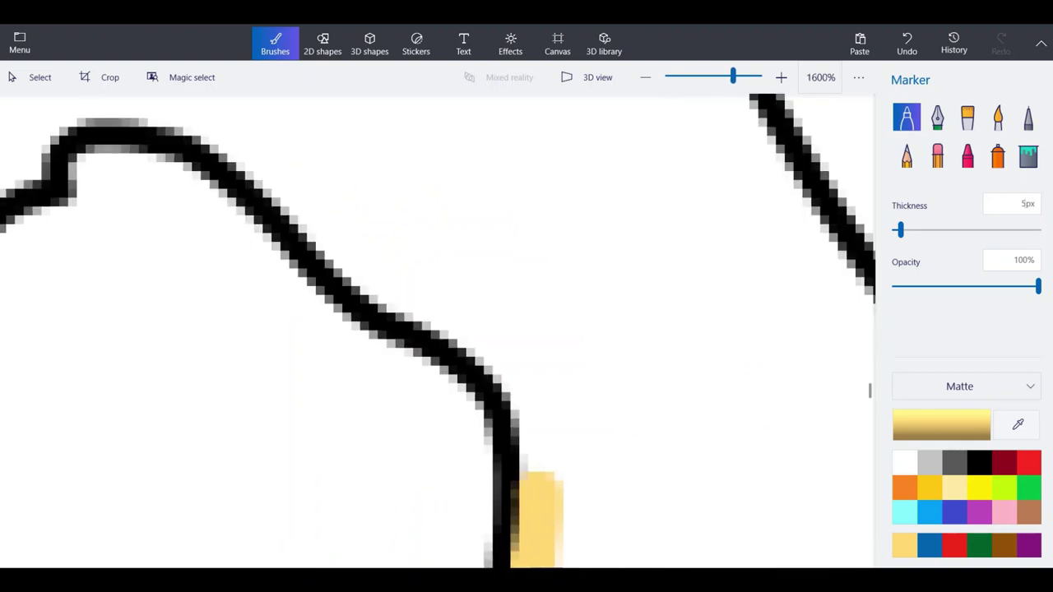
mouse_move(536, 502)
mouse_down()
mouse_move(534, 407)
mouse_move(498, 354)
mouse_move(469, 337)
mouse_up()
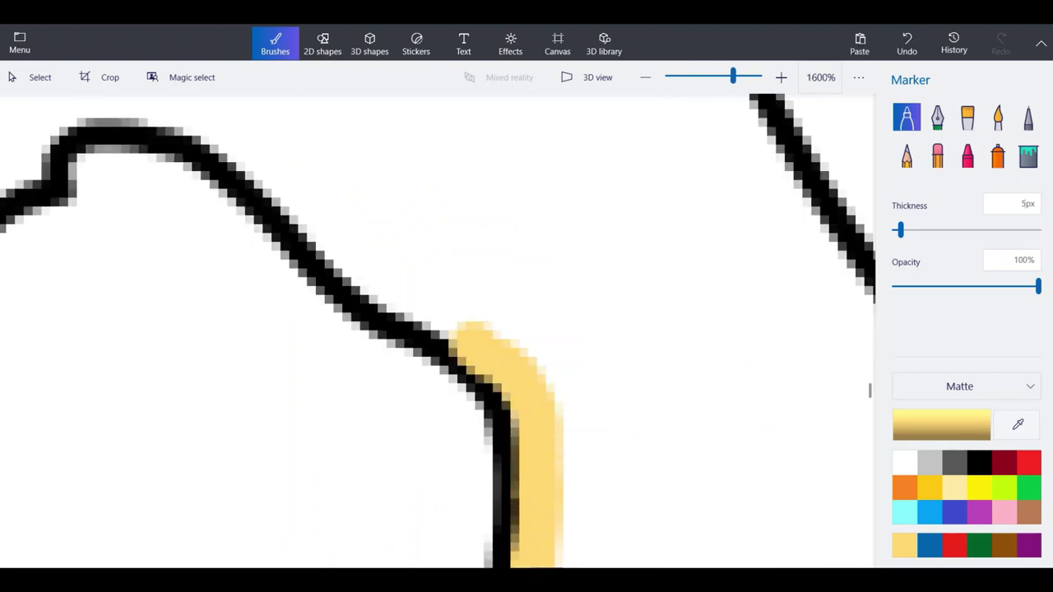
key(ctrl+z)
mouse_move(536, 510)
mouse_down()
mouse_move(534, 412)
mouse_move(506, 358)
mouse_move(346, 251)
mouse_move(251, 148)
mouse_move(185, 105)
mouse_move(113, 97)
mouse_up()
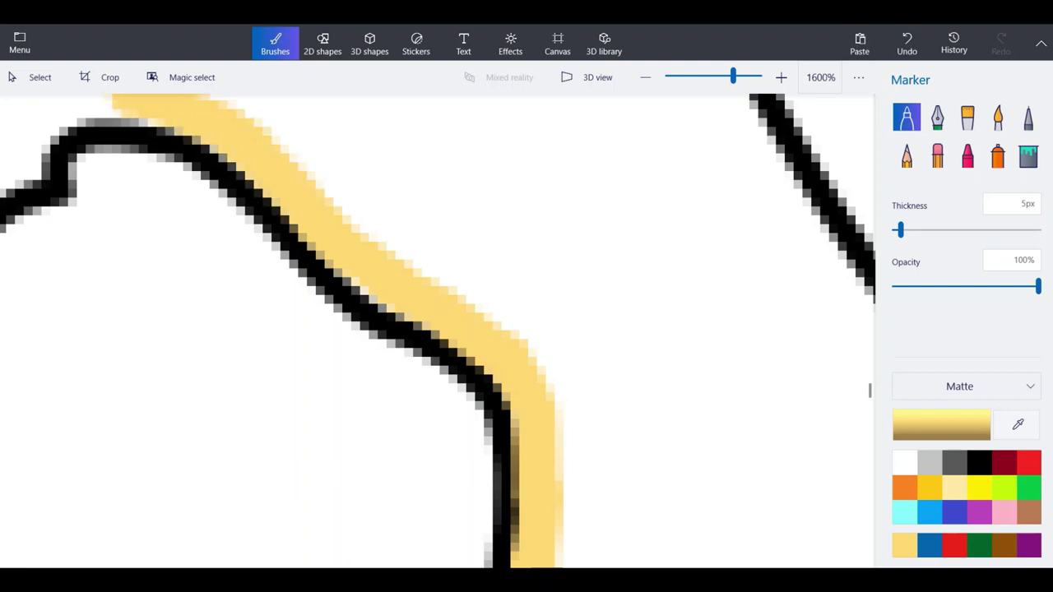
Continue the yellow line west around the Big Bend notch and the pointed cape onto Florida's panhandle coast.
scroll(541, 333, down, 2)
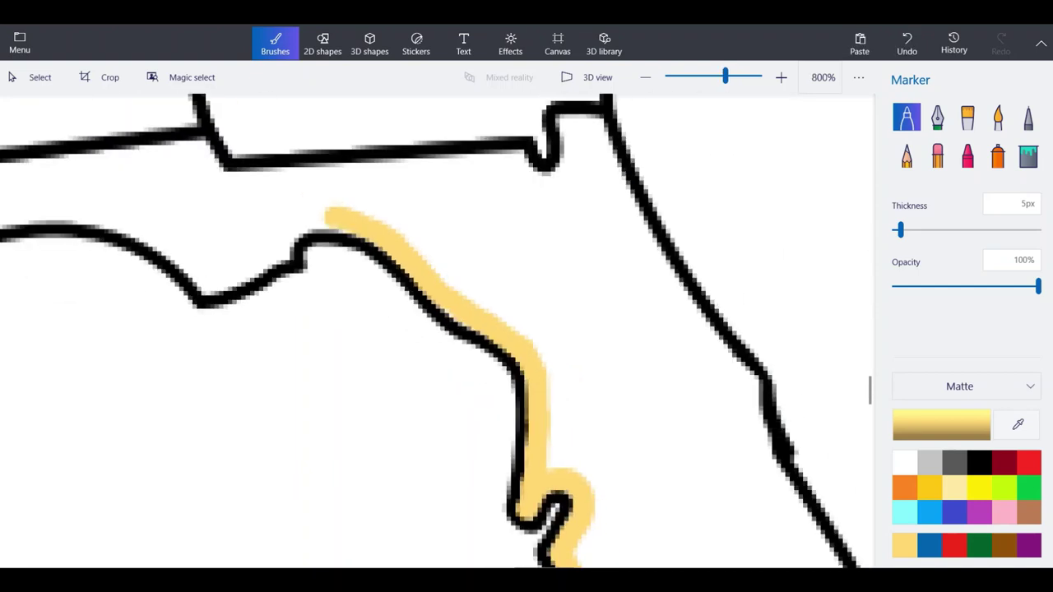
key(ctrl+plus)
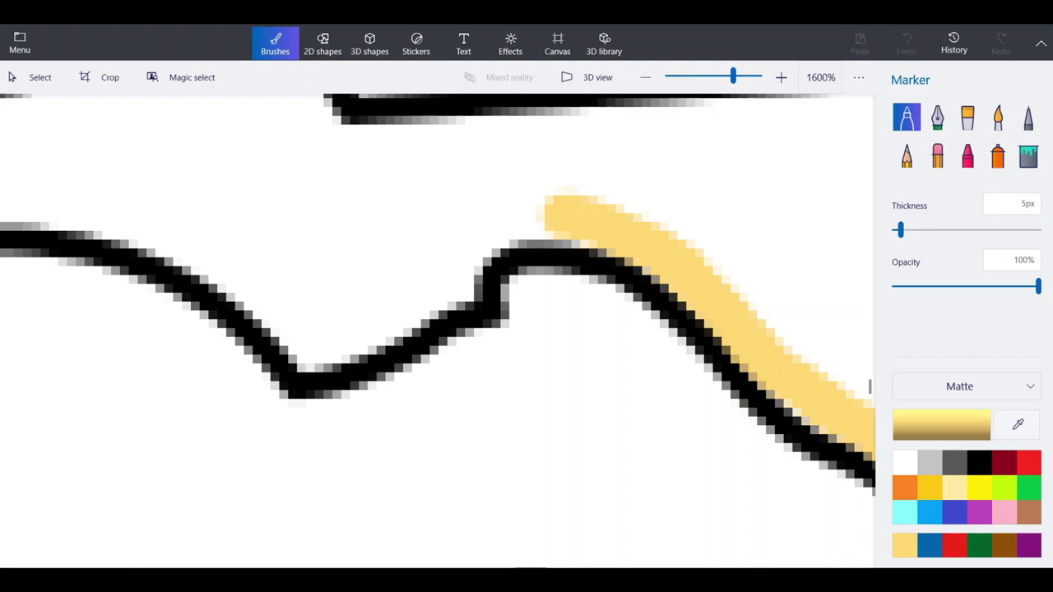
mouse_move(576, 216)
mouse_down()
mouse_move(494, 224)
mouse_move(458, 279)
mouse_move(366, 329)
mouse_up()
key(ctrl+z)
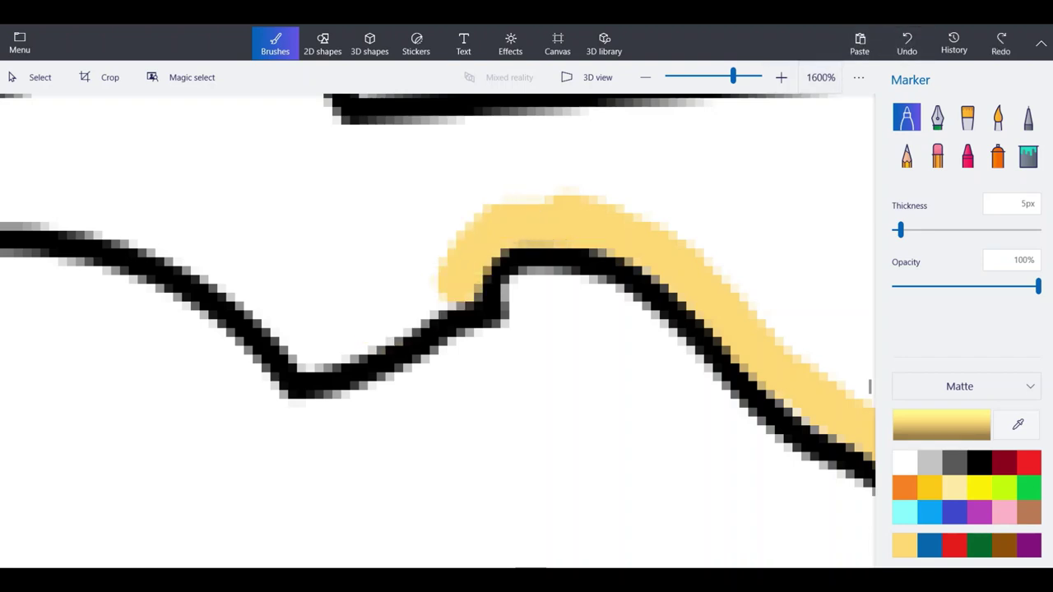
mouse_move(451, 288)
mouse_down()
mouse_move(354, 346)
mouse_move(301, 362)
mouse_move(270, 302)
mouse_move(208, 240)
mouse_move(175, 220)
mouse_move(203, 262)
mouse_move(102, 211)
mouse_move(51, 202)
mouse_up()
scroll(436, 329, down, 5)
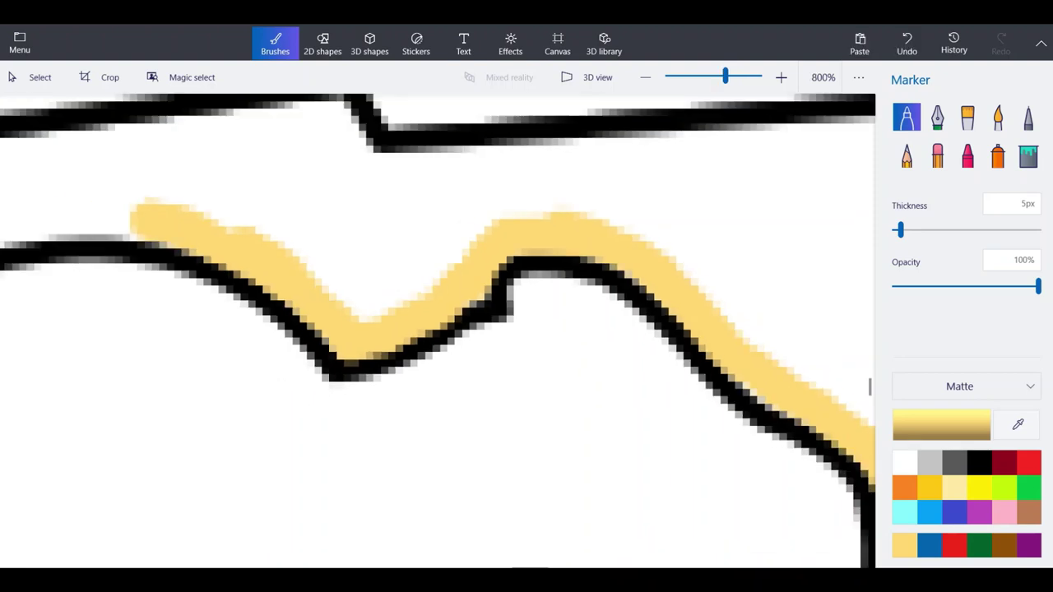
Trace the panhandle's western coast and end, returning east along the Alabama border to just past the Georgia corner.
scroll(234, 236, up, 5)
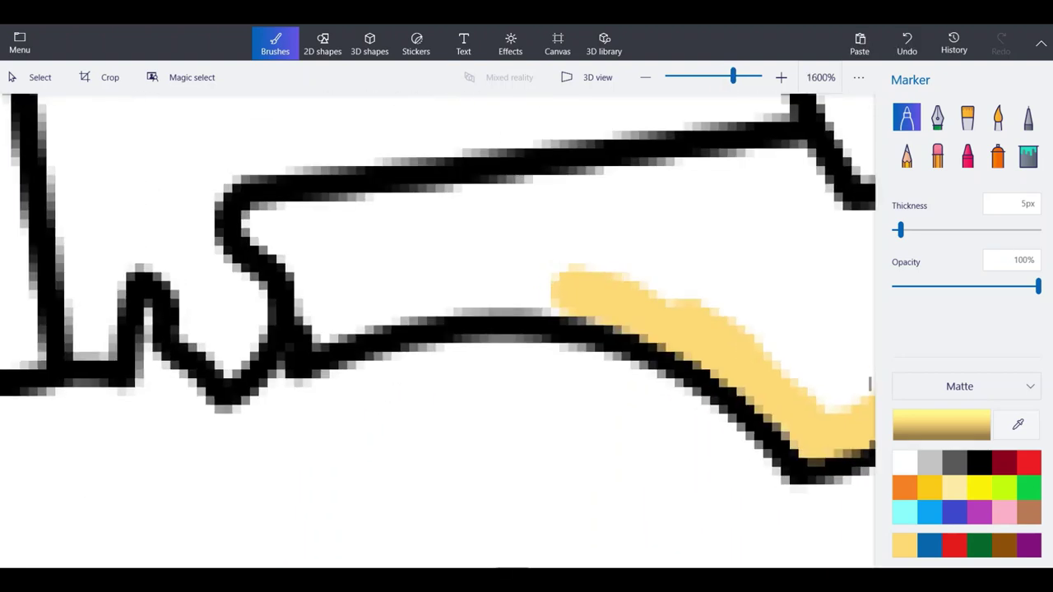
mouse_move(568, 289)
mouse_down()
mouse_move(306, 316)
mouse_move(288, 243)
mouse_move(251, 212)
mouse_move(580, 204)
mouse_move(525, 178)
mouse_up()
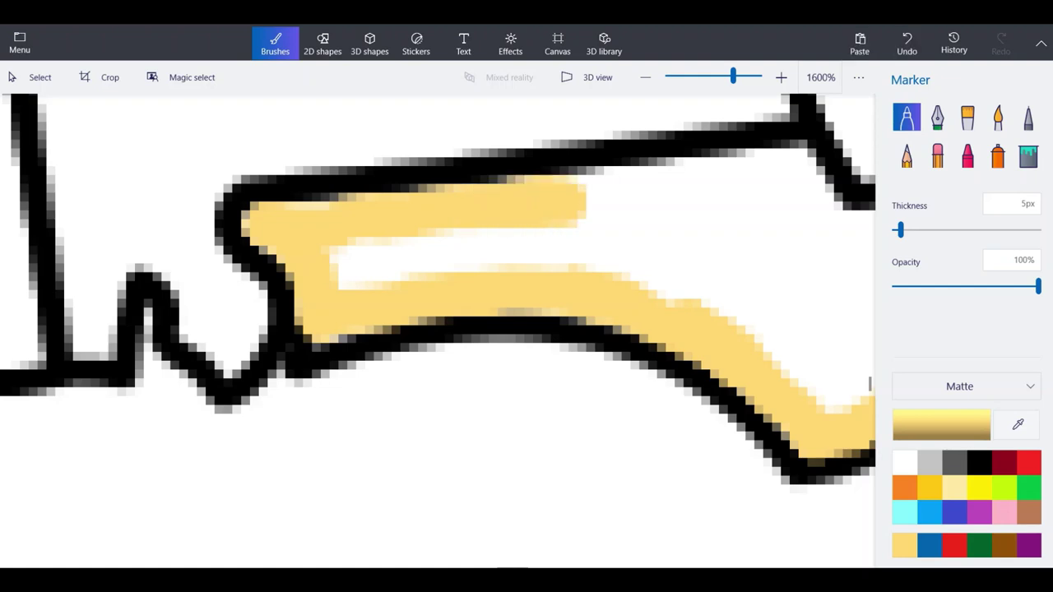
scroll(364, 235, down, 1)
scroll(631, 134, up, 1)
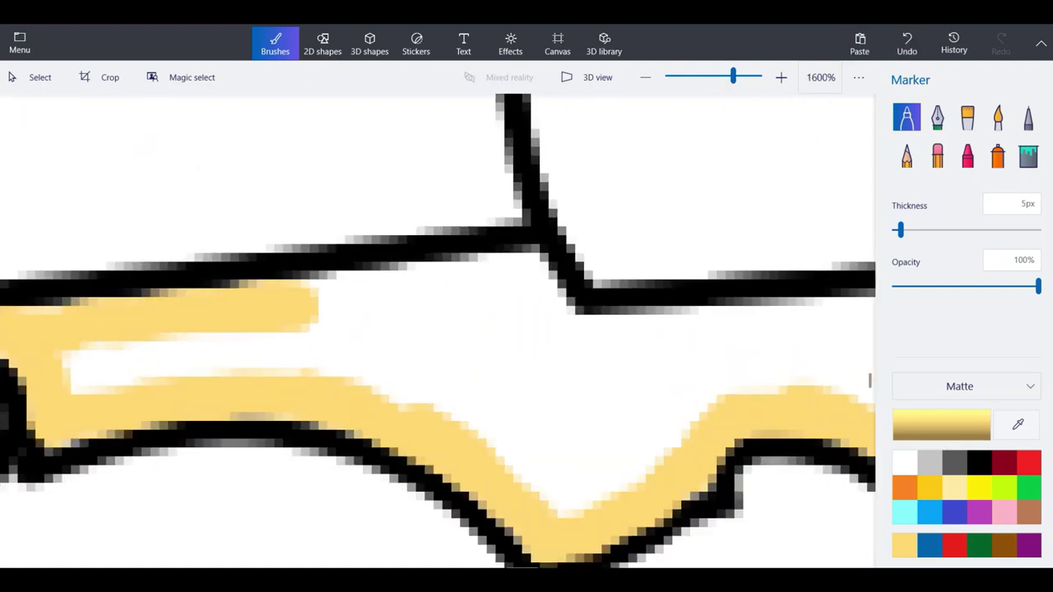
mouse_move(301, 304)
mouse_down()
mouse_move(521, 272)
mouse_move(564, 331)
mouse_move(741, 329)
mouse_up()
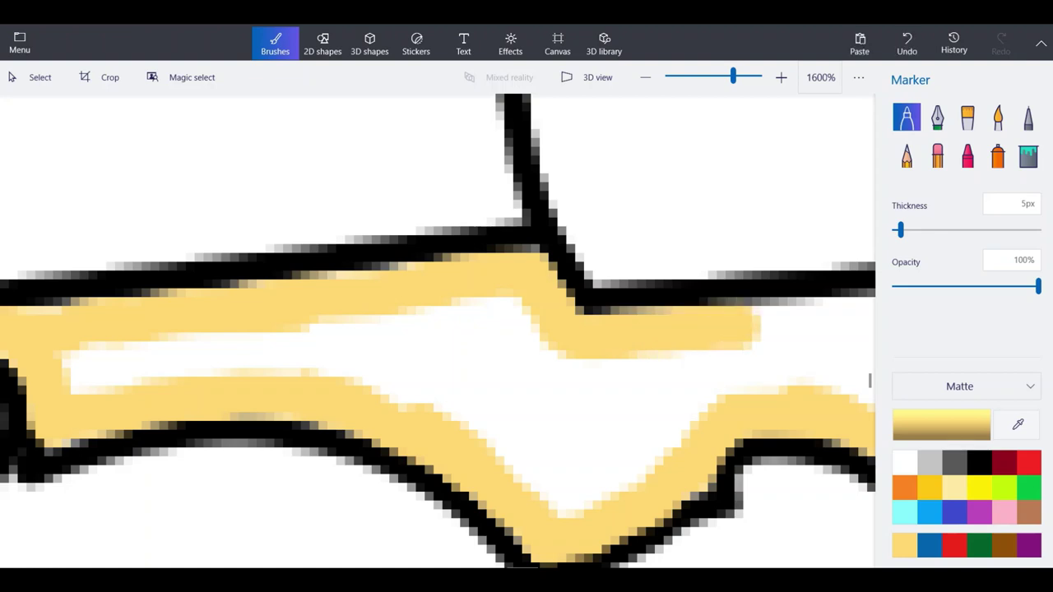
Extend the yellow line east along Florida's Georgia border and around the small notch near the Atlantic coast.
scroll(179, 335, down, 3)
scroll(486, 310, up, 3)
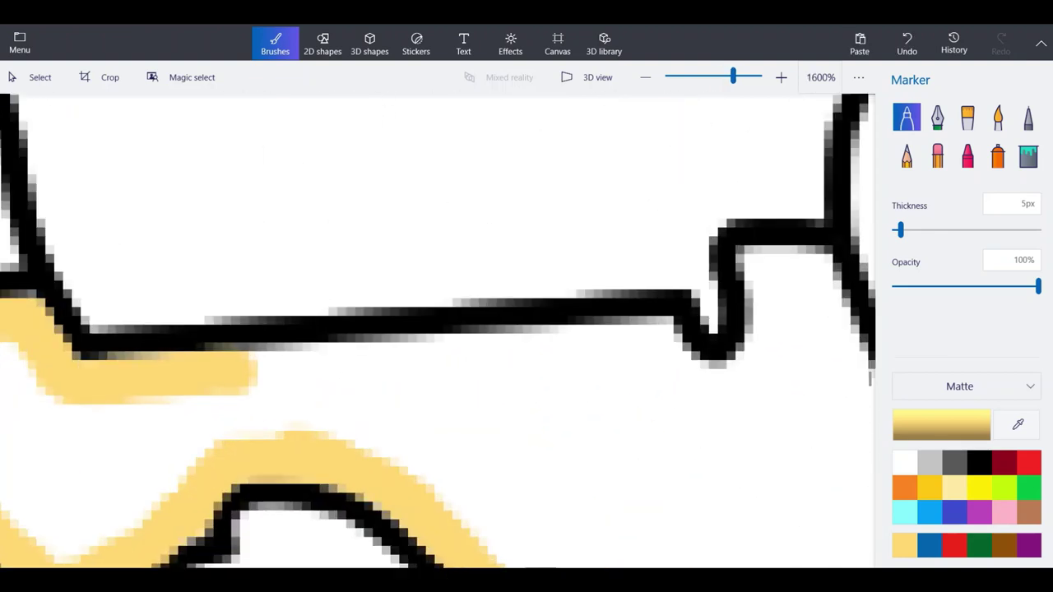
drag(243, 369, 641, 344)
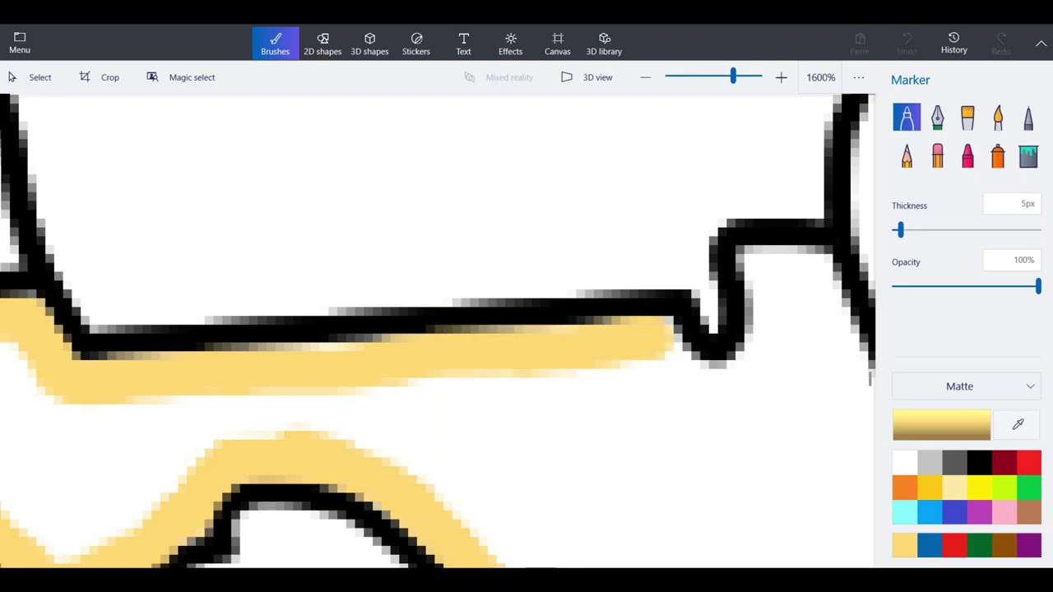
mouse_move(665, 346)
mouse_down()
mouse_move(699, 391)
mouse_move(728, 402)
mouse_move(753, 385)
mouse_move(769, 311)
mouse_move(761, 247)
mouse_up()
scroll(346, 221, down, 1)
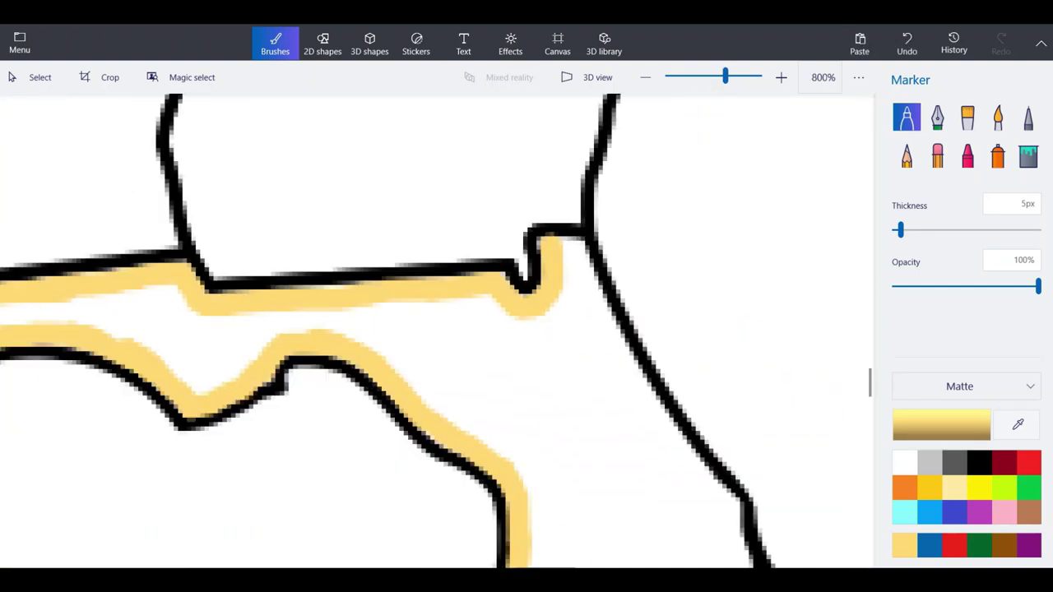
Trace Florida's northeast corner and the Atlantic coast south to the bend above Cape Canaveral.
scroll(655, 208, up, 1)
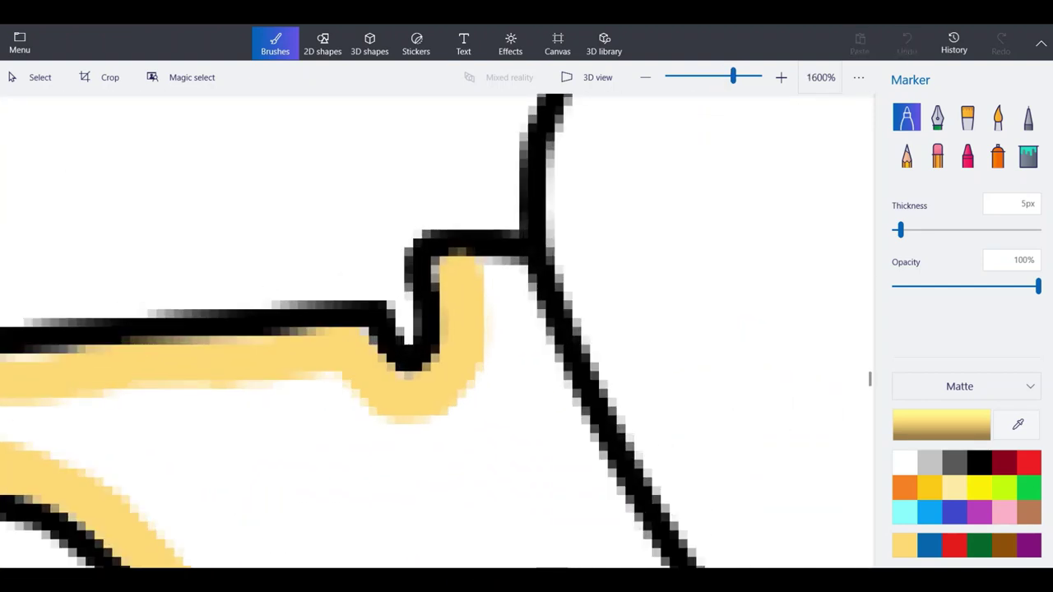
mouse_move(465, 271)
mouse_down()
mouse_move(525, 284)
mouse_move(515, 315)
mouse_move(534, 356)
mouse_move(504, 320)
mouse_move(500, 298)
mouse_move(630, 545)
mouse_up()
scroll(345, 141, down, 3)
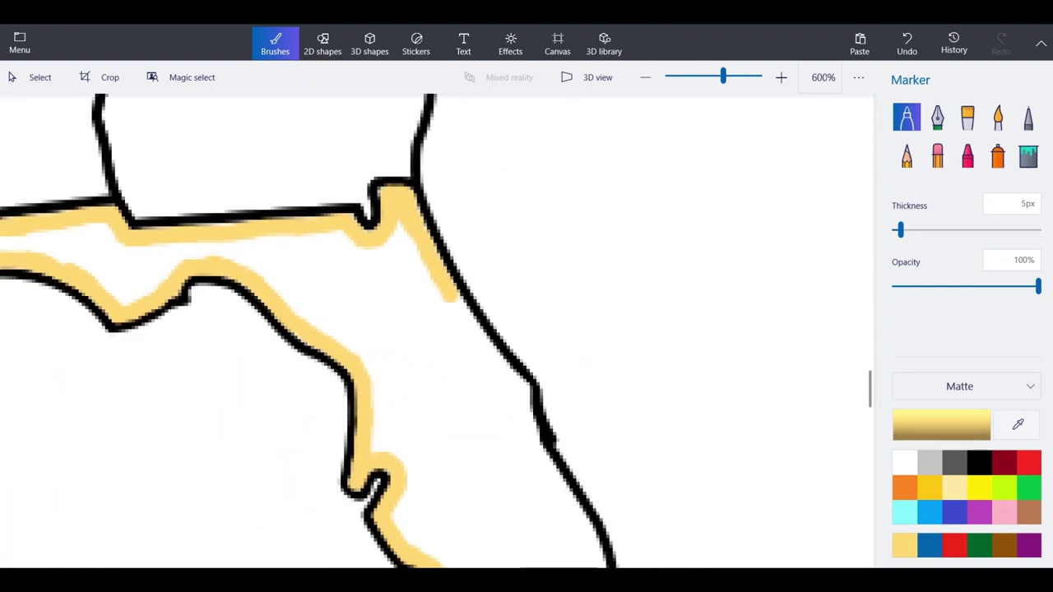
scroll(399, 288, up, 5)
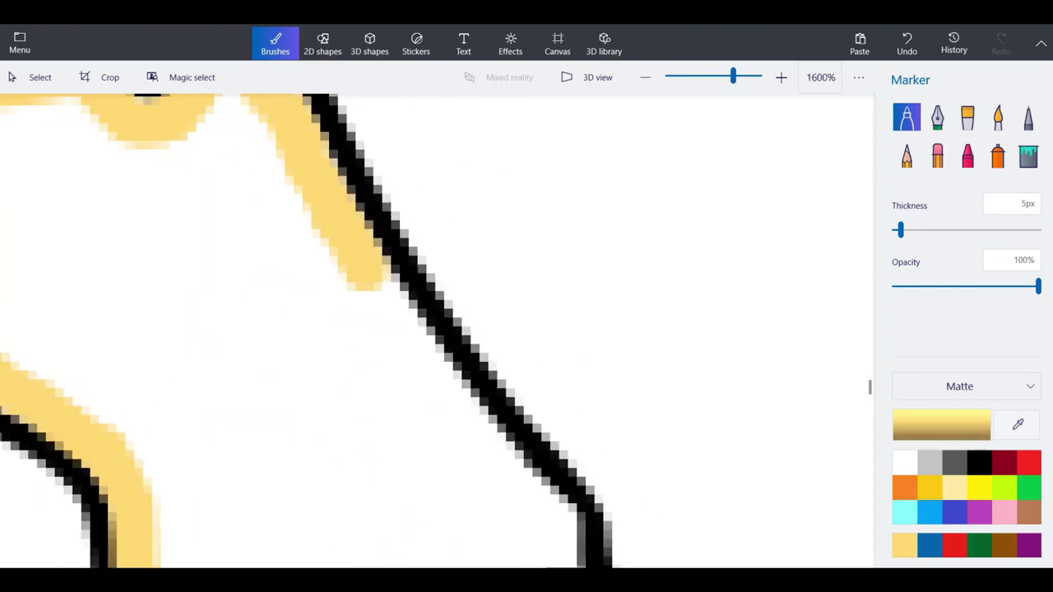
mouse_move(374, 284)
mouse_down()
mouse_move(434, 386)
mouse_move(564, 539)
mouse_up()
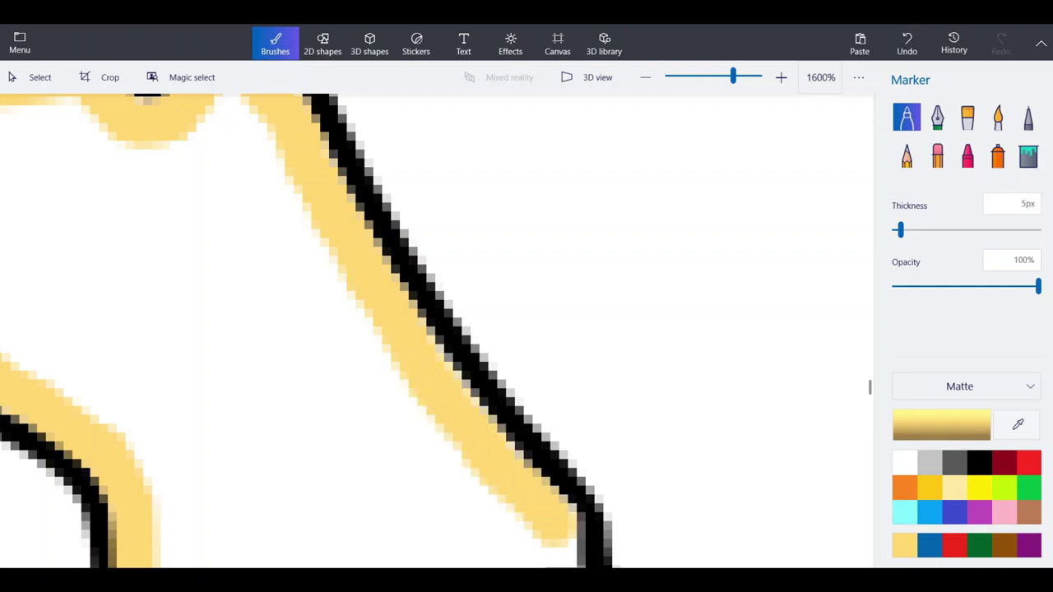
Continue the yellow line down Florida's Atlantic coast, past the Cape Canaveral bend to the southeast coast.
scroll(436, 329, down, 2)
scroll(436, 329, down, 3)
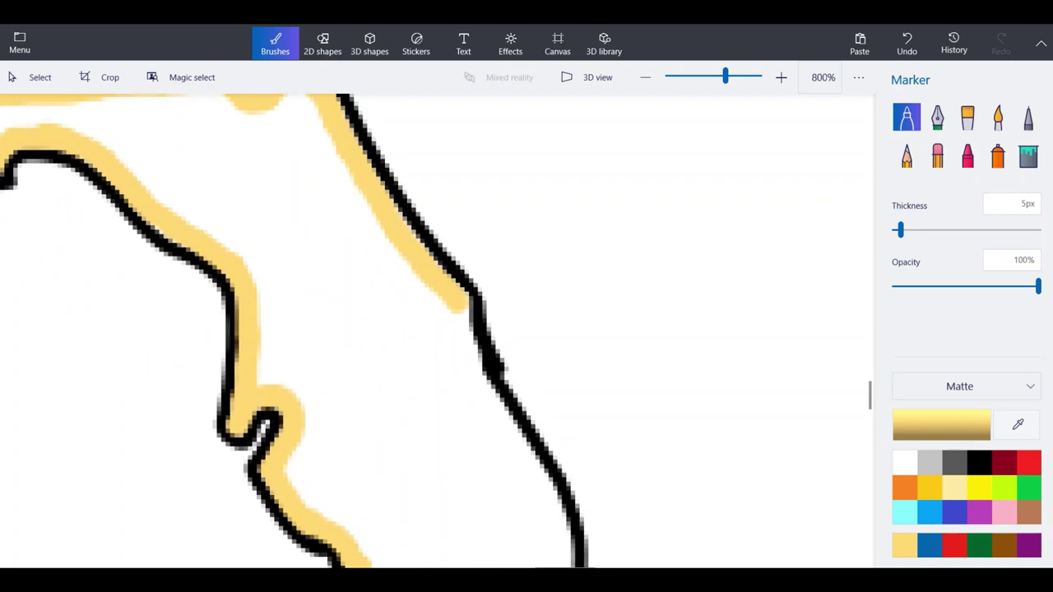
scroll(436, 329, up, 2)
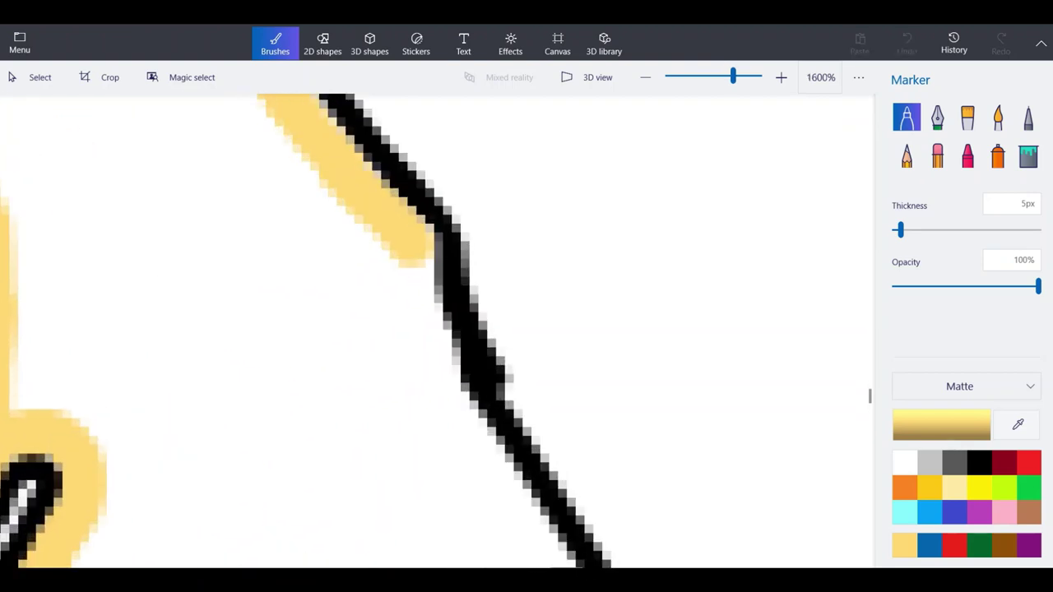
mouse_move(412, 251)
mouse_down()
mouse_move(421, 348)
mouse_move(441, 400)
mouse_move(564, 568)
mouse_up()
scroll(436, 329, down, 2)
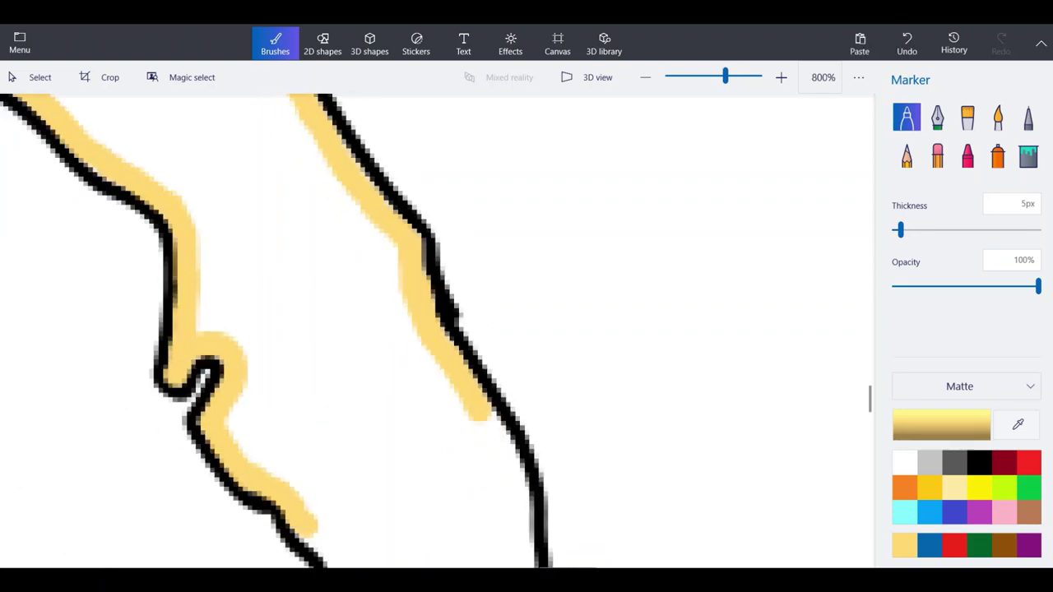
scroll(436, 329, up, 2)
scroll(337, 175, down, 3)
scroll(424, 329, up, 3)
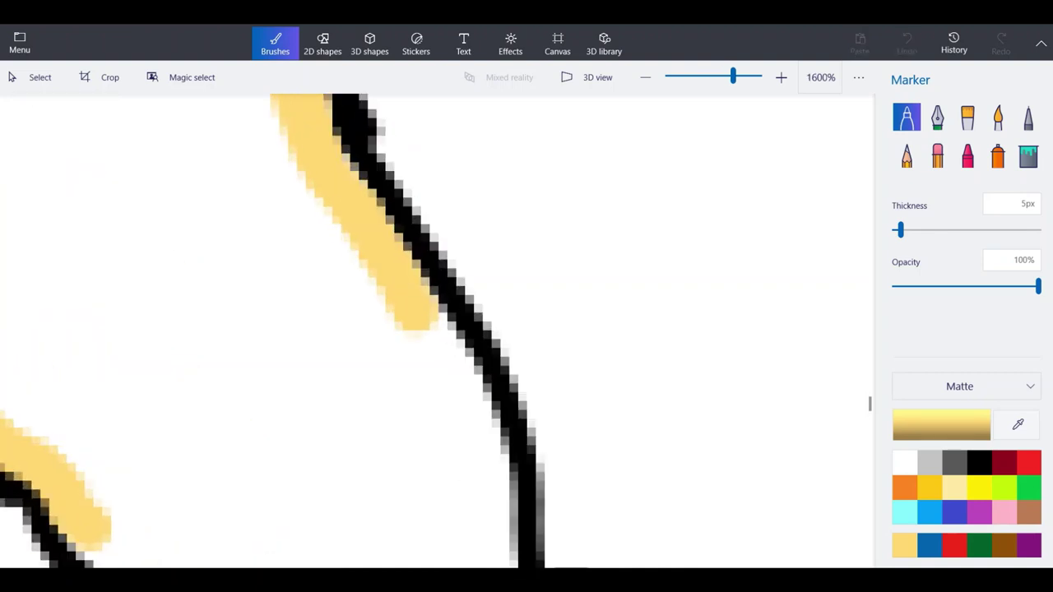
mouse_move(412, 317)
mouse_down()
mouse_move(449, 362)
mouse_move(483, 469)
mouse_move(494, 567)
mouse_up()
Trace around Florida's southern tip and back up the southwest coast to close the yellow outline.
scroll(445, 247, down, 2)
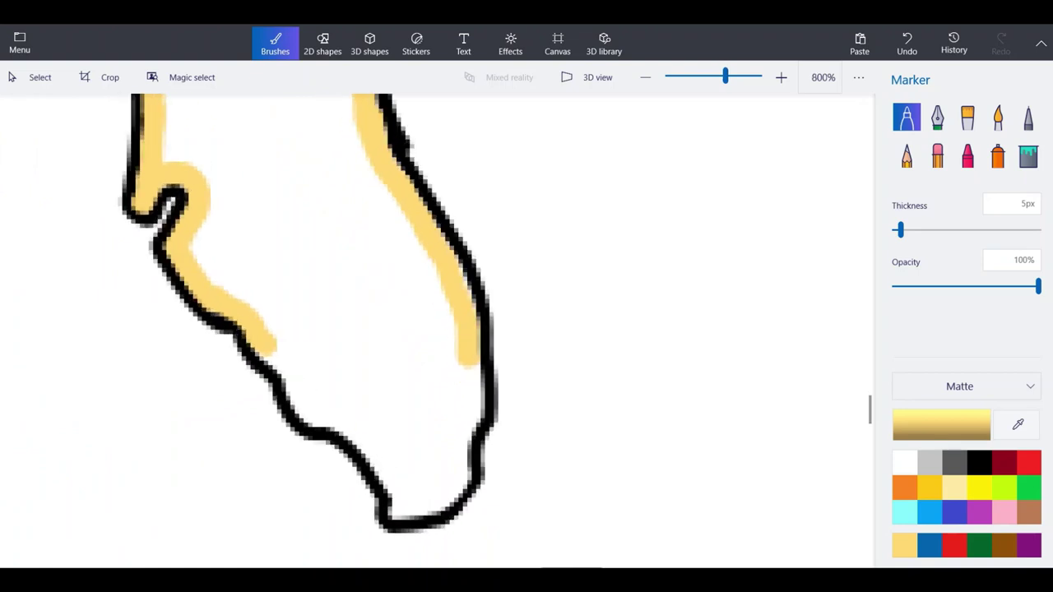
scroll(424, 494, up, 2)
mouse_move(506, 242)
mouse_down()
mouse_move(510, 358)
mouse_move(490, 412)
mouse_move(485, 484)
mouse_move(386, 527)
mouse_move(356, 522)
mouse_move(362, 457)
mouse_move(239, 333)
mouse_move(219, 336)
mouse_move(164, 284)
mouse_move(128, 212)
mouse_up()
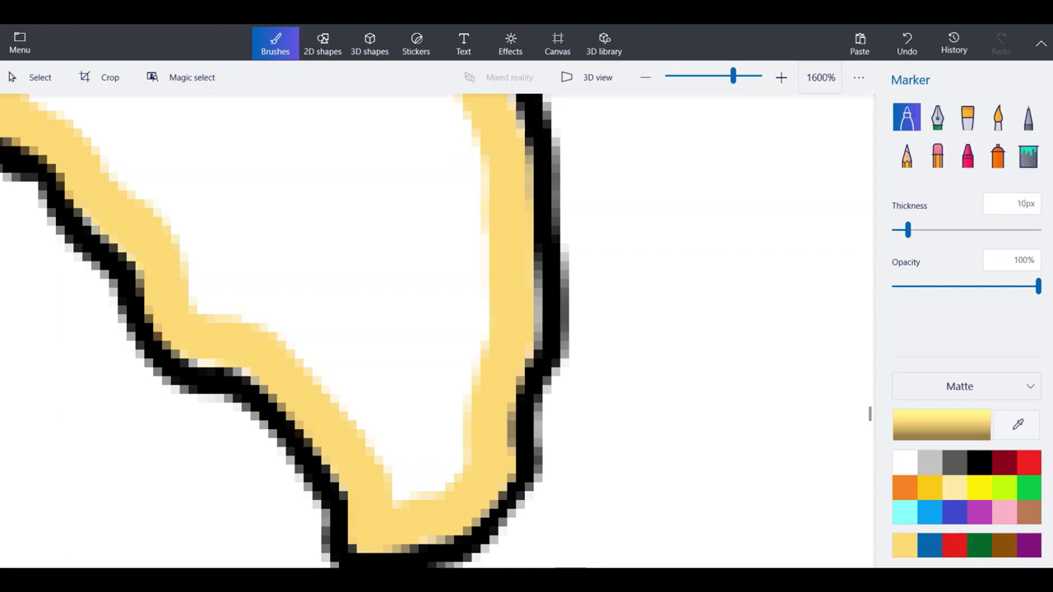
Fill the southern tip and middle of the Florida peninsula with yellow using a 10px marker.
mouse_move(432, 272)
mouse_down()
mouse_move(424, 436)
mouse_move(403, 486)
mouse_move(304, 346)
mouse_up()
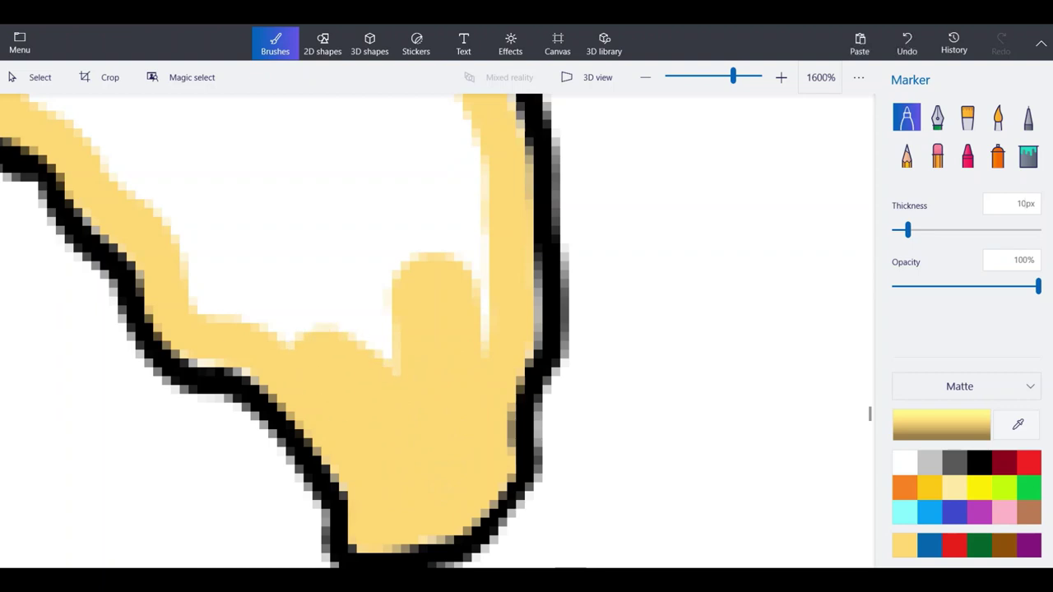
click(223, 305)
mouse_move(226, 307)
mouse_down()
mouse_move(319, 339)
mouse_move(198, 234)
mouse_move(127, 155)
mouse_move(383, 336)
mouse_move(447, 309)
mouse_move(445, 163)
mouse_move(365, 255)
mouse_up()
scroll(428, 385, down, 3)
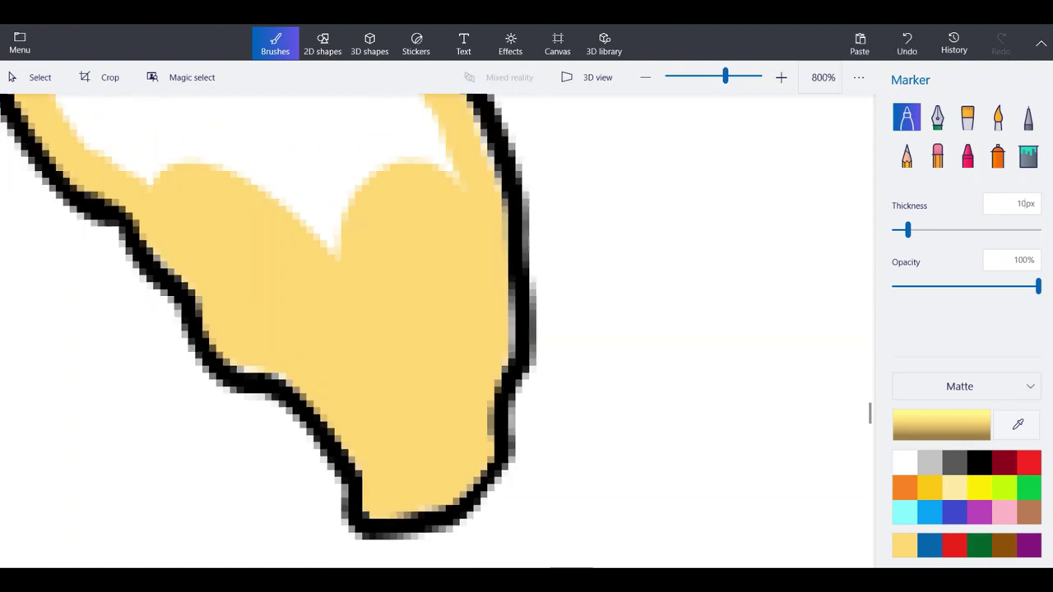
scroll(341, 191, up, 1)
mouse_move(318, 201)
mouse_down()
mouse_move(380, 345)
mouse_move(295, 162)
mouse_move(419, 284)
mouse_move(418, 218)
mouse_move(381, 143)
mouse_up()
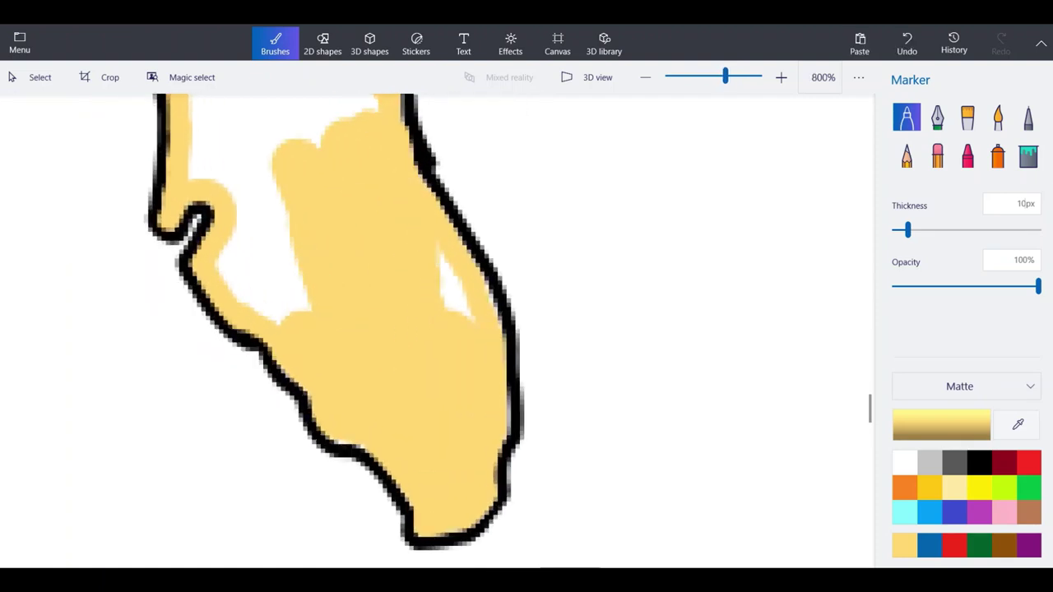
Cover the white gap beside Florida's southeast coast, redoing the first stroke, and fill the area next to Tampa Bay.
drag(440, 251, 465, 305)
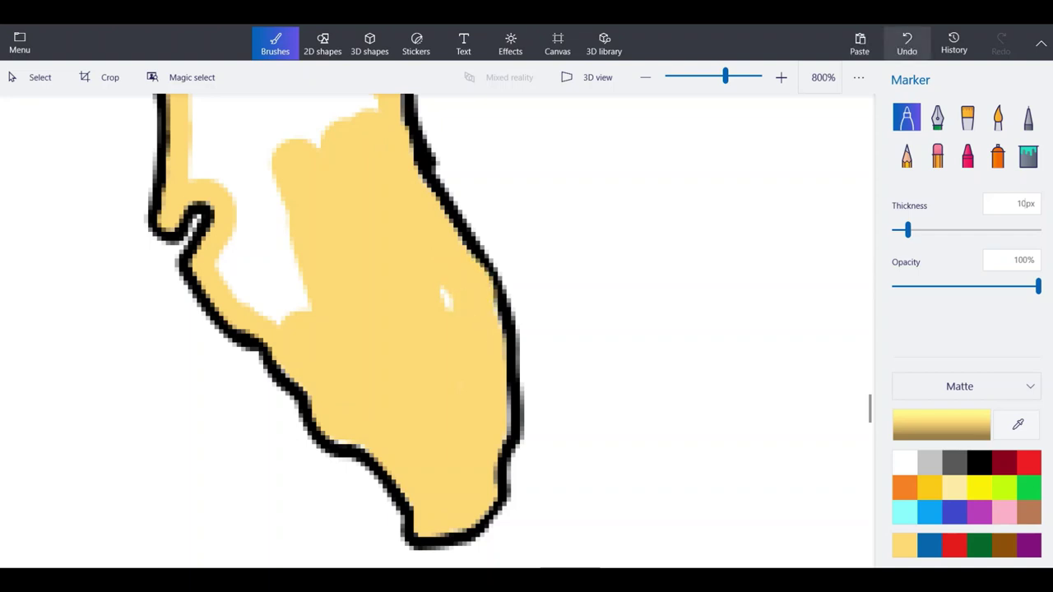
click(907, 43)
drag(446, 275, 467, 312)
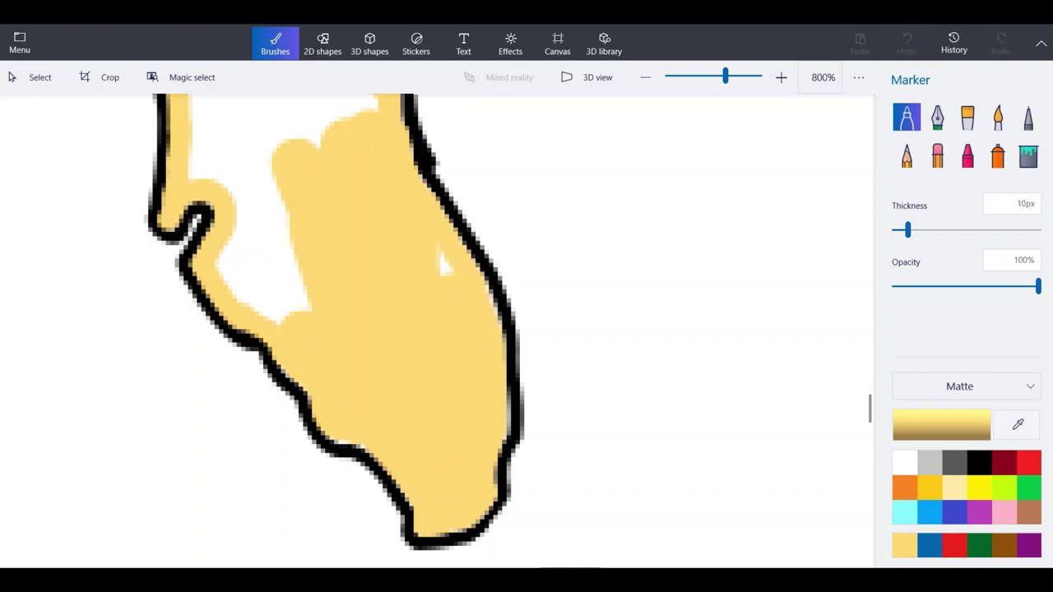
mouse_move(298, 319)
mouse_down()
mouse_move(235, 272)
mouse_move(247, 218)
mouse_move(239, 171)
mouse_move(196, 163)
mouse_move(290, 284)
mouse_move(276, 146)
mouse_up()
Fill Florida's northern peninsula up to the Georgia border and west to the start of the panhandle.
ctrl+scroll(436, 413, down, 2)
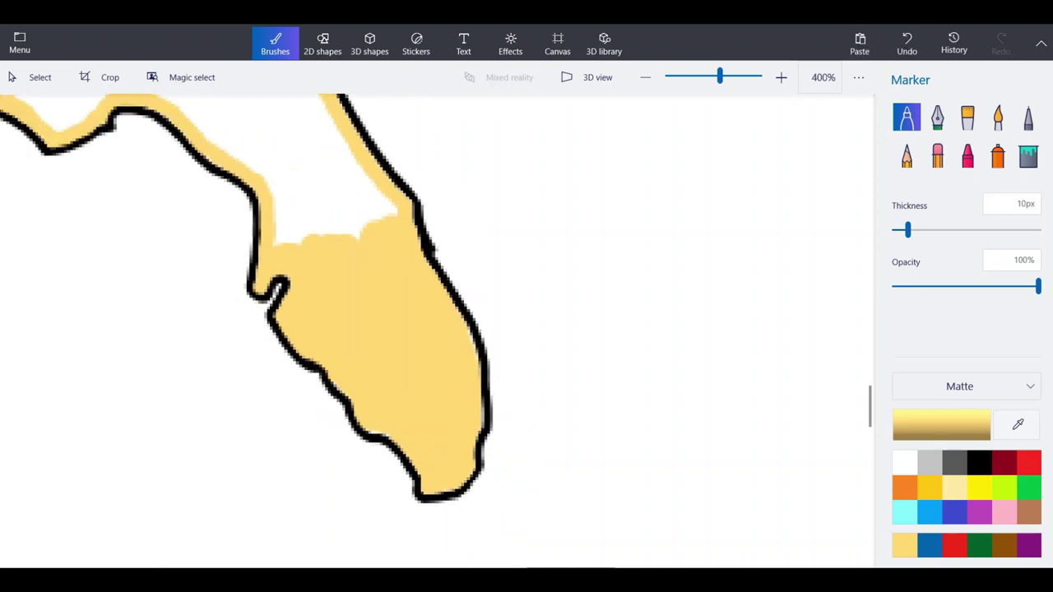
ctrl+scroll(273, 140, up, 2)
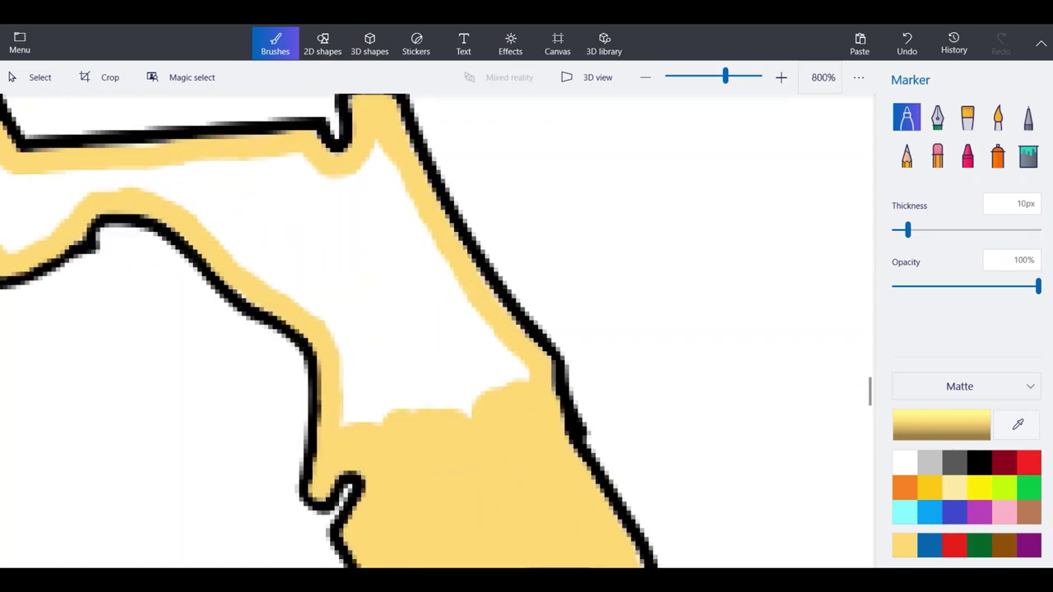
drag(421, 280, 376, 148)
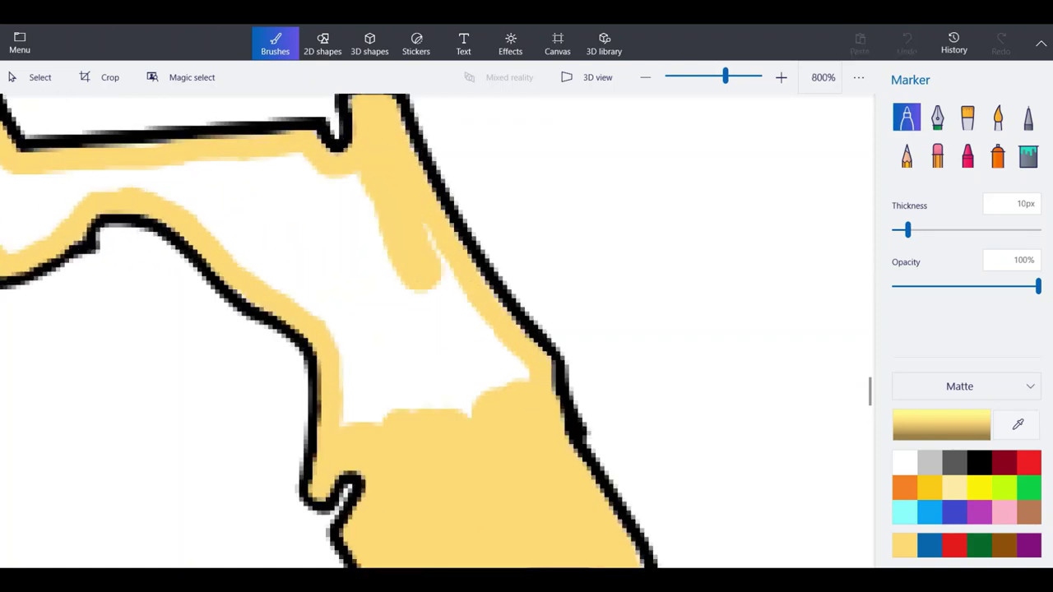
mouse_move(421, 267)
mouse_down()
mouse_move(509, 375)
mouse_move(419, 413)
mouse_move(349, 408)
mouse_move(358, 366)
mouse_move(300, 288)
mouse_move(252, 265)
mouse_move(330, 318)
mouse_move(403, 388)
mouse_move(459, 372)
mouse_up()
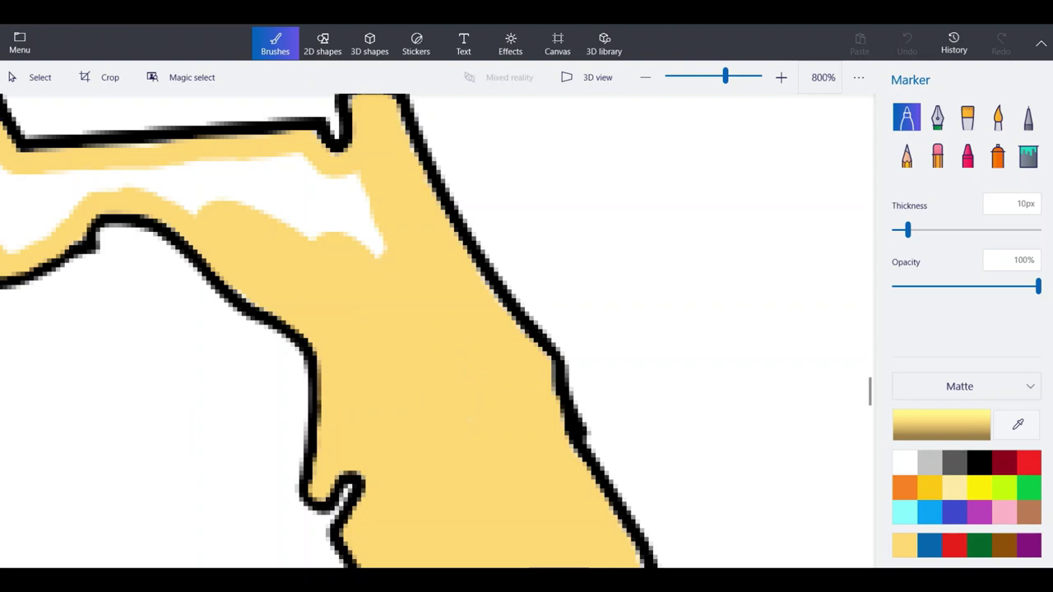
mouse_move(383, 255)
mouse_down()
mouse_move(355, 224)
mouse_move(343, 174)
mouse_move(251, 169)
mouse_move(196, 201)
mouse_move(163, 182)
mouse_move(99, 179)
mouse_up()
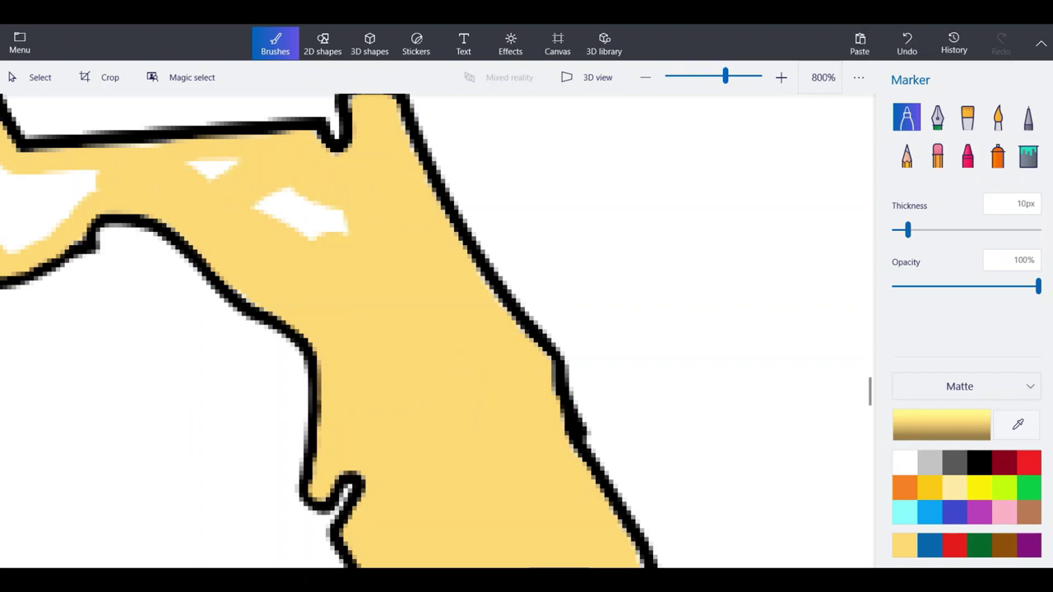
drag(260, 197, 342, 226)
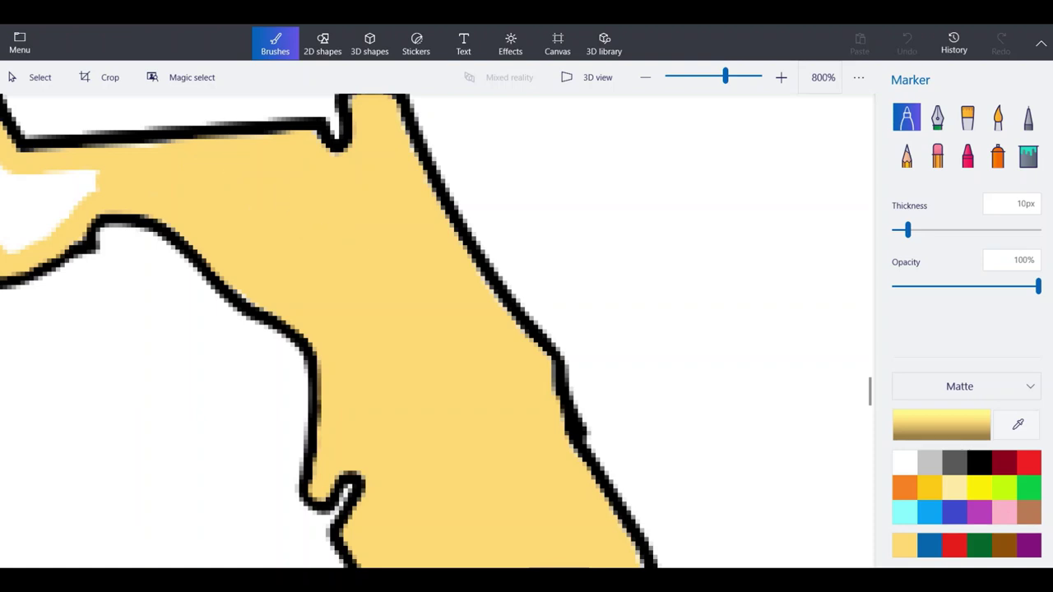
Fill the white interior of Florida's panhandle with yellow, including the leftover specks.
scroll(574, 377, down, 4)
scroll(334, 296, up, 5)
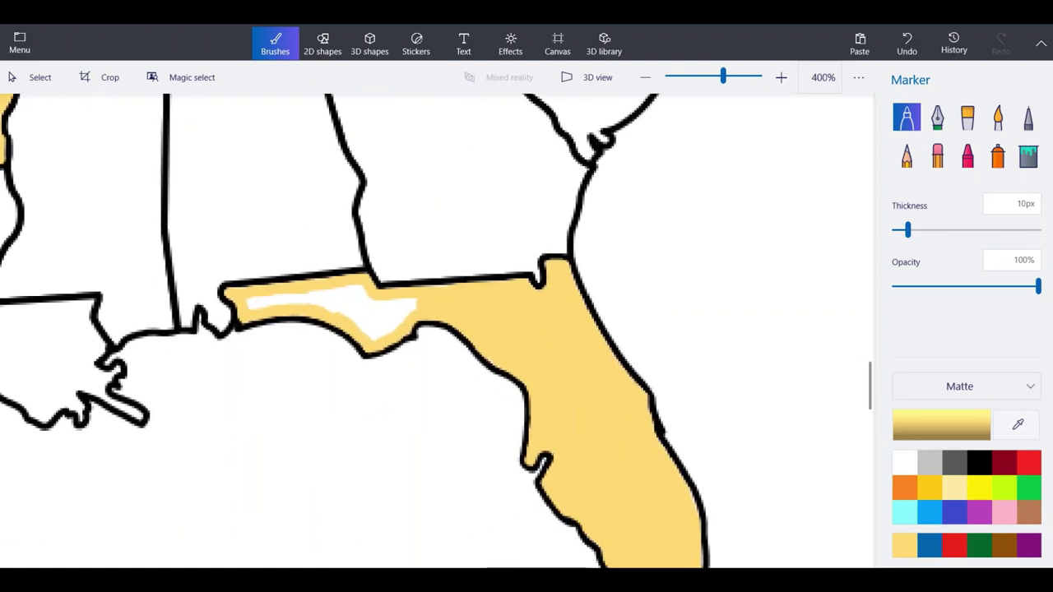
drag(332, 302, 63, 321)
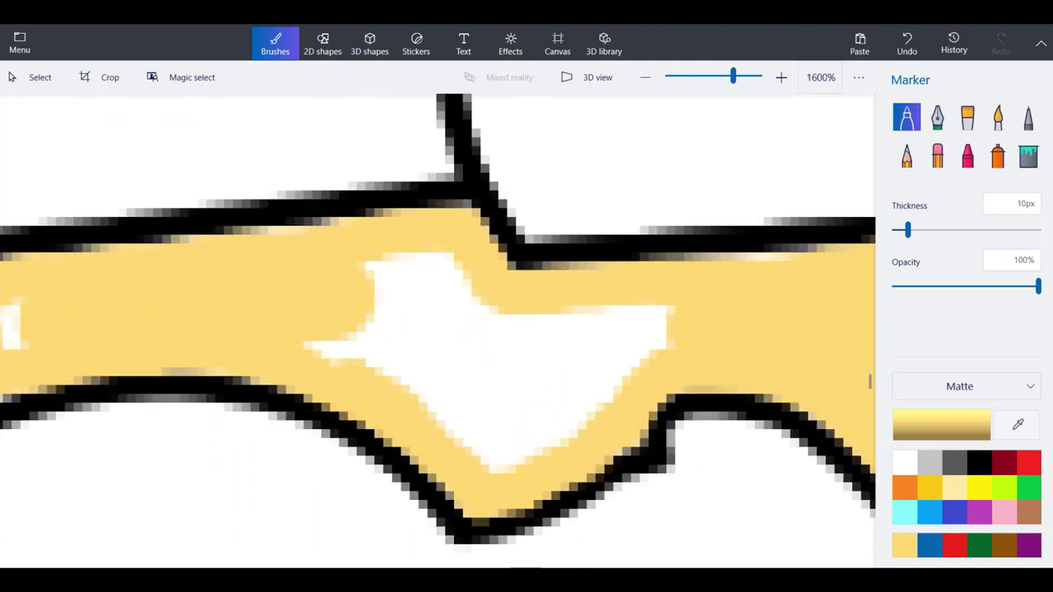
scroll(354, 325, down, 1)
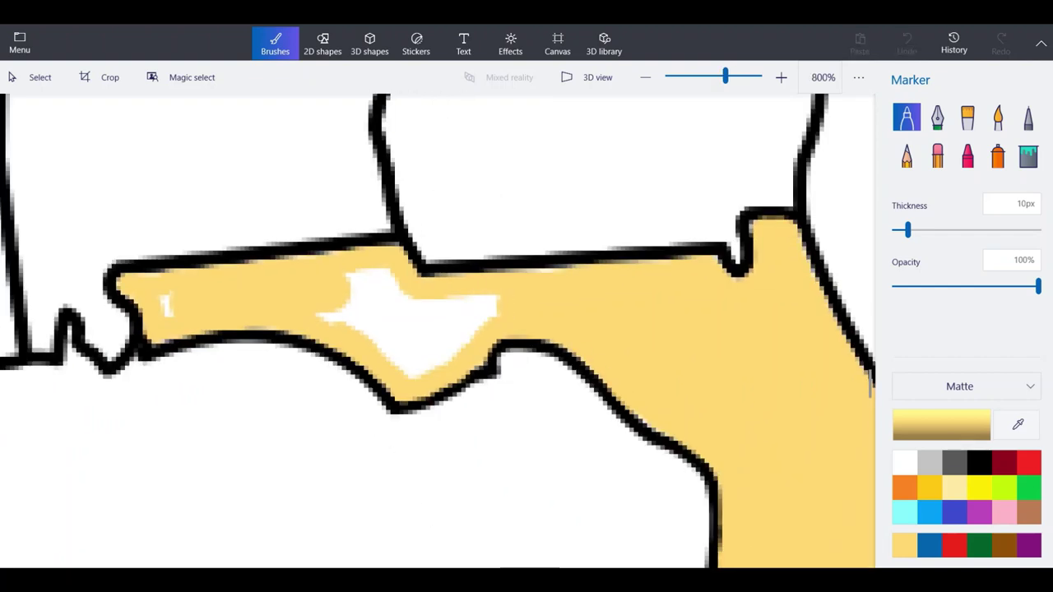
drag(317, 295, 336, 309)
mouse_move(336, 311)
mouse_down()
mouse_move(394, 338)
mouse_move(401, 357)
mouse_move(489, 304)
mouse_move(436, 308)
mouse_move(355, 284)
mouse_up()
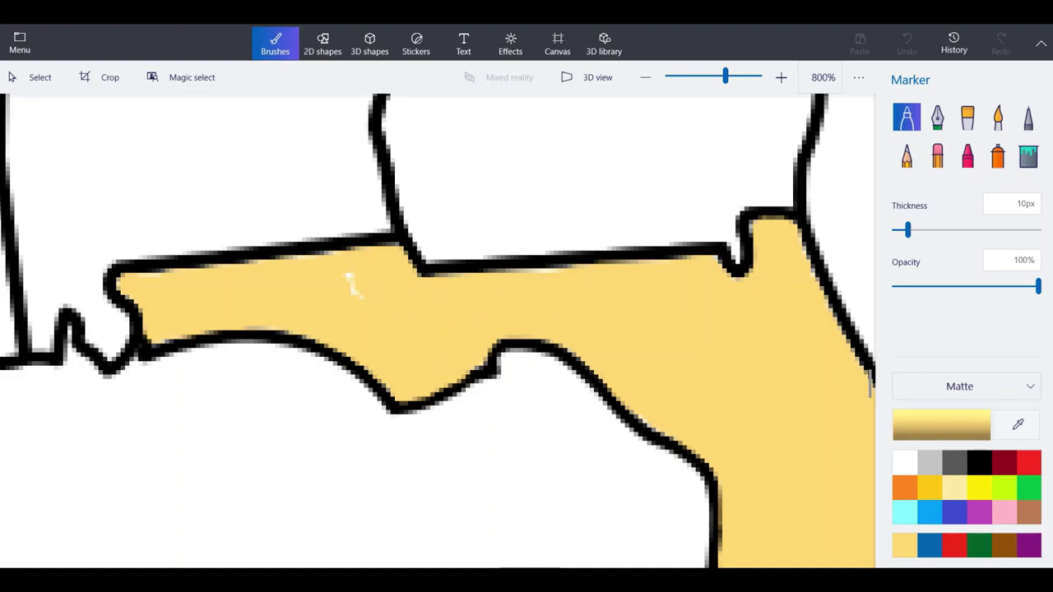
scroll(411, 329, down, 10)
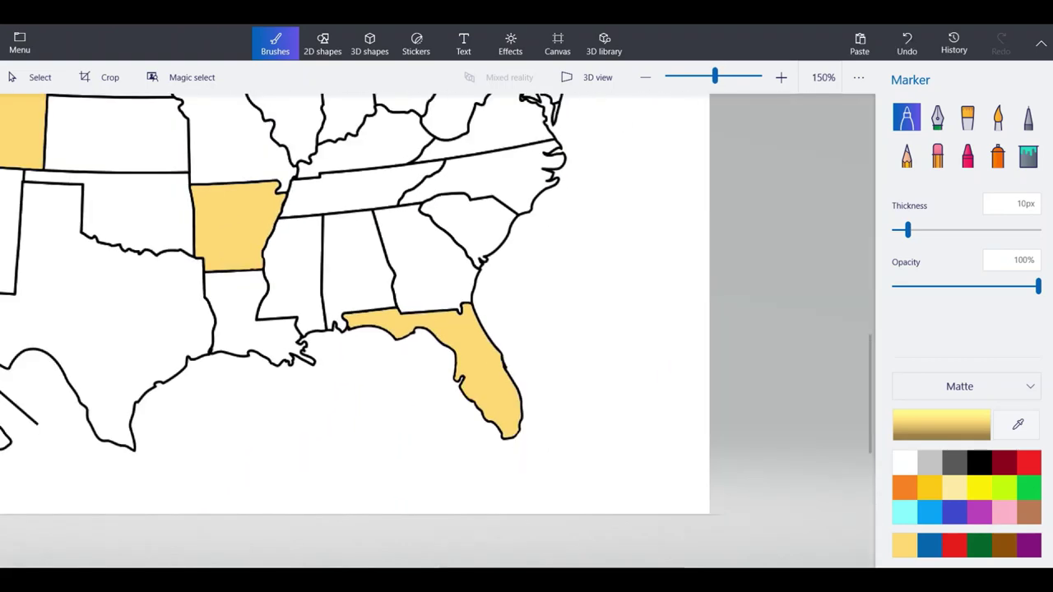
Trace the inside of Pennsylvania's western border in yellow with a 5px marker, from the southwest corner to Lake Erie.
scroll(412, 329, down, 3)
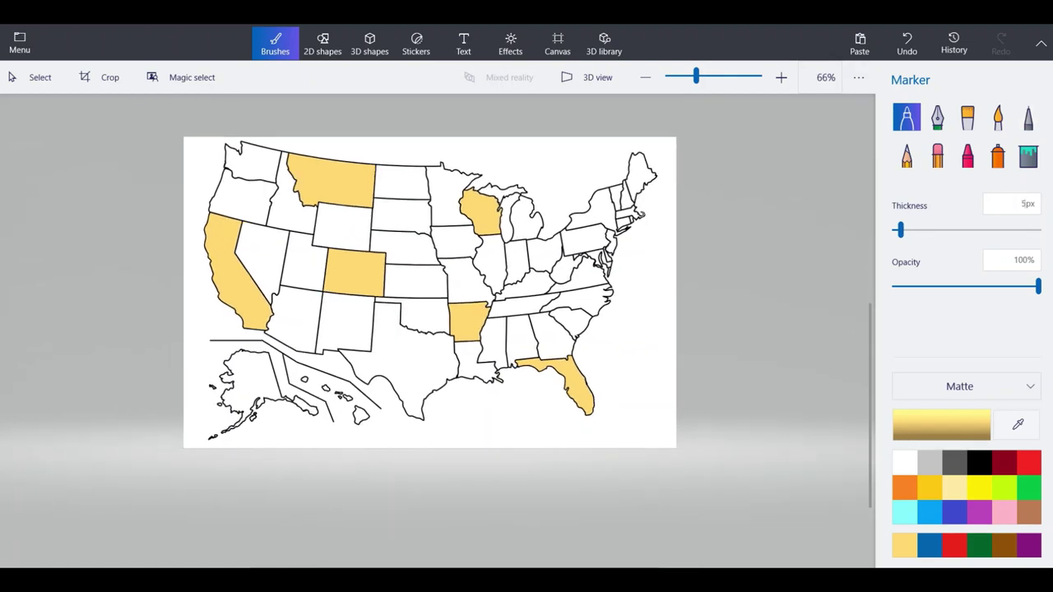
scroll(579, 224, up, 7)
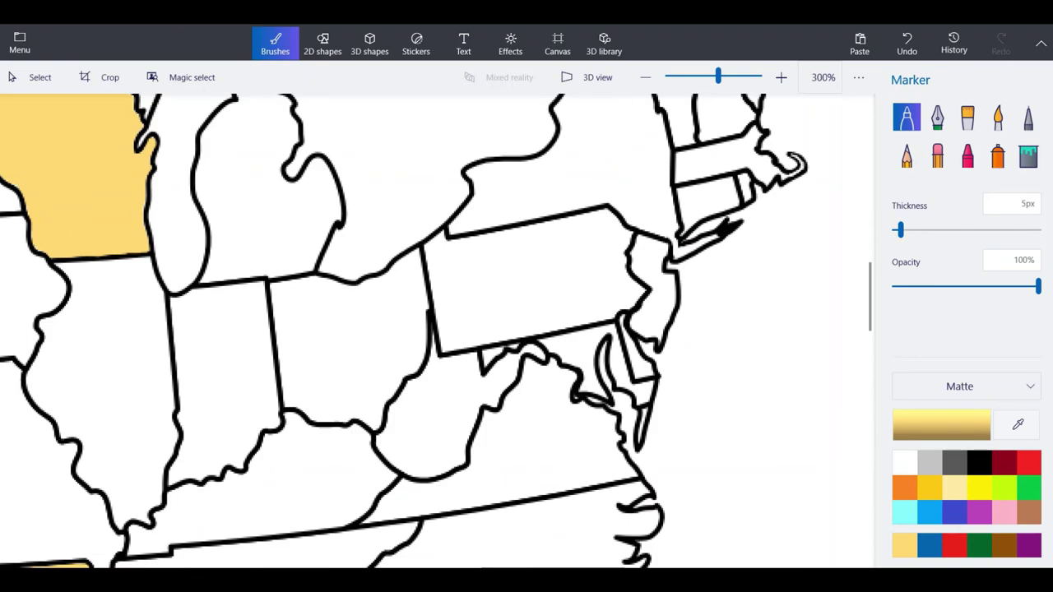
scroll(438, 354, up, 4)
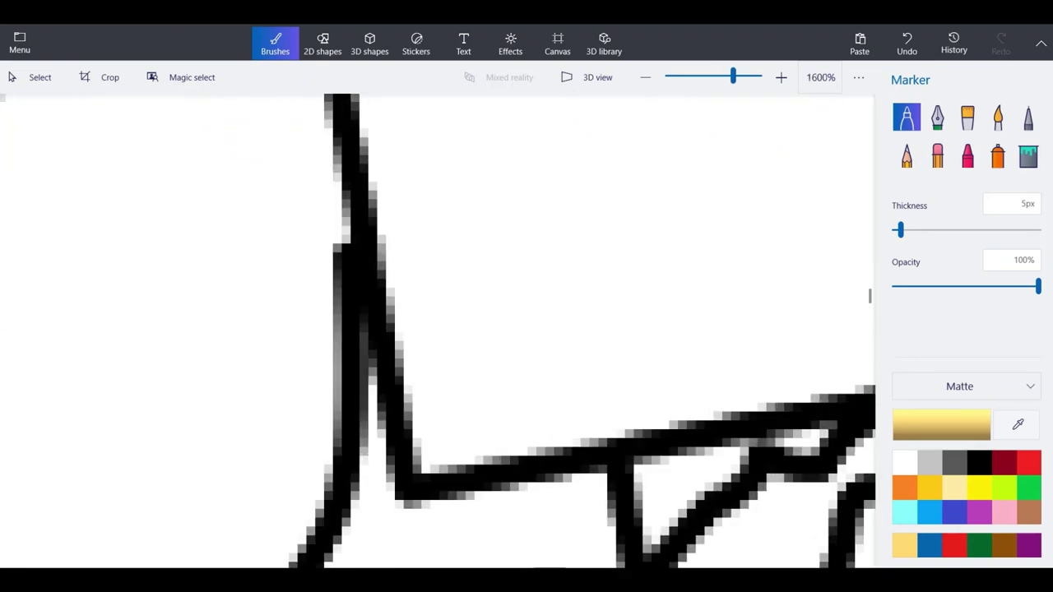
drag(429, 465, 380, 99)
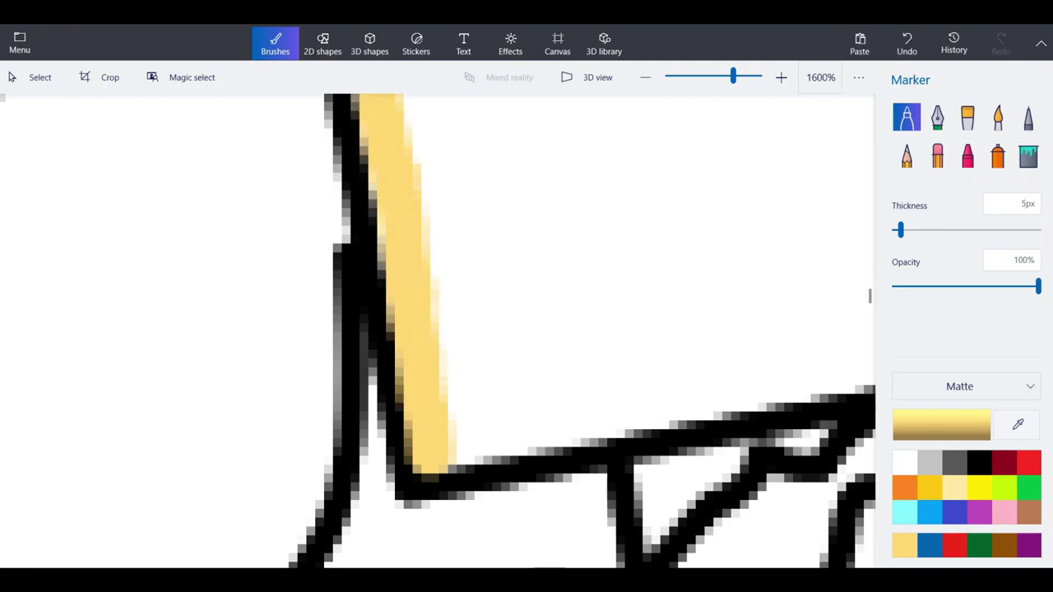
scroll(446, 399, down, 3)
scroll(412, 227, up, 3)
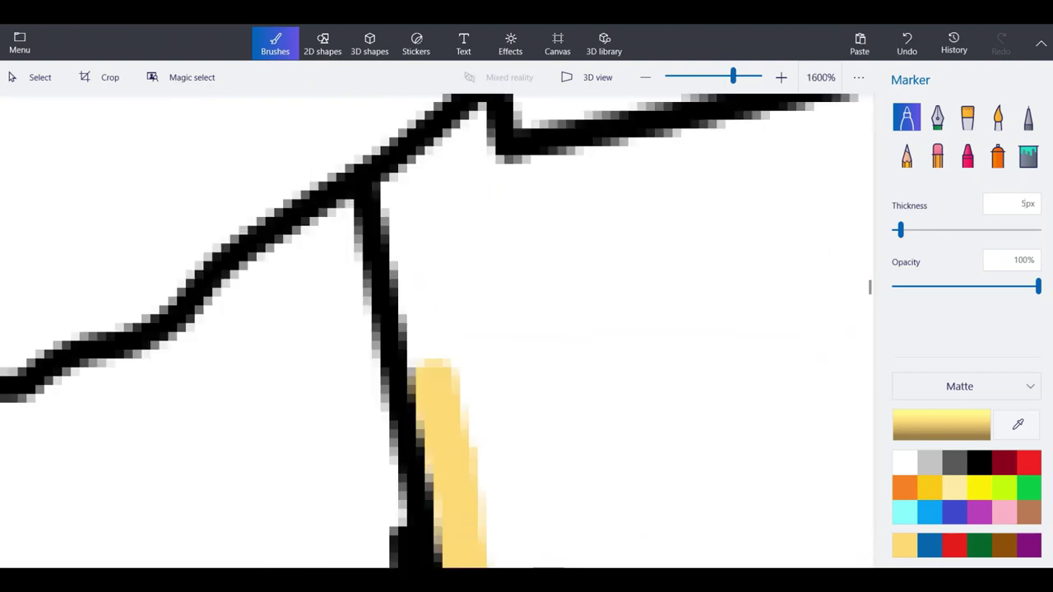
drag(435, 367, 402, 188)
scroll(399, 206, down, 4)
scroll(498, 380, up, 4)
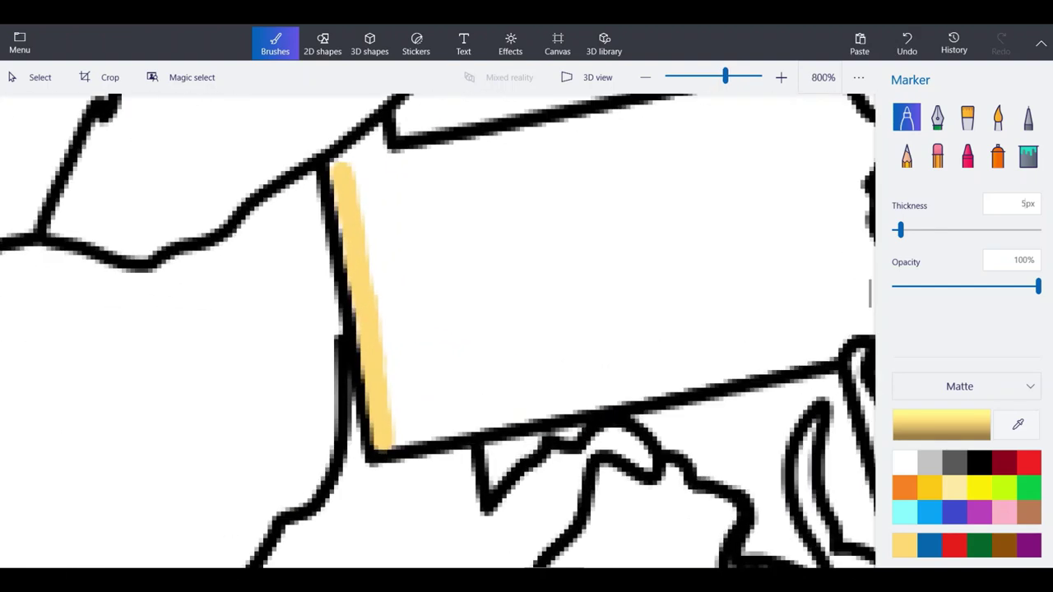
Trace Pennsylvania's southern border in yellow from the southwest corner east toward the Delaware corner.
mouse_move(753, 354)
mouse_down()
mouse_move(459, 410)
mouse_move(362, 444)
mouse_up()
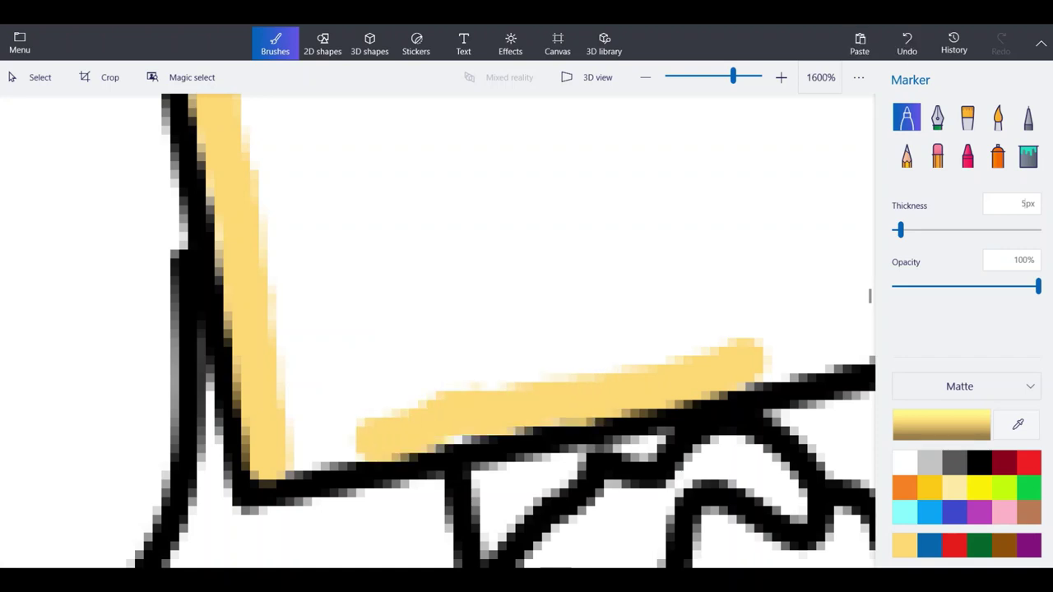
mouse_move(438, 426)
mouse_down()
mouse_move(397, 426)
mouse_move(295, 454)
mouse_up()
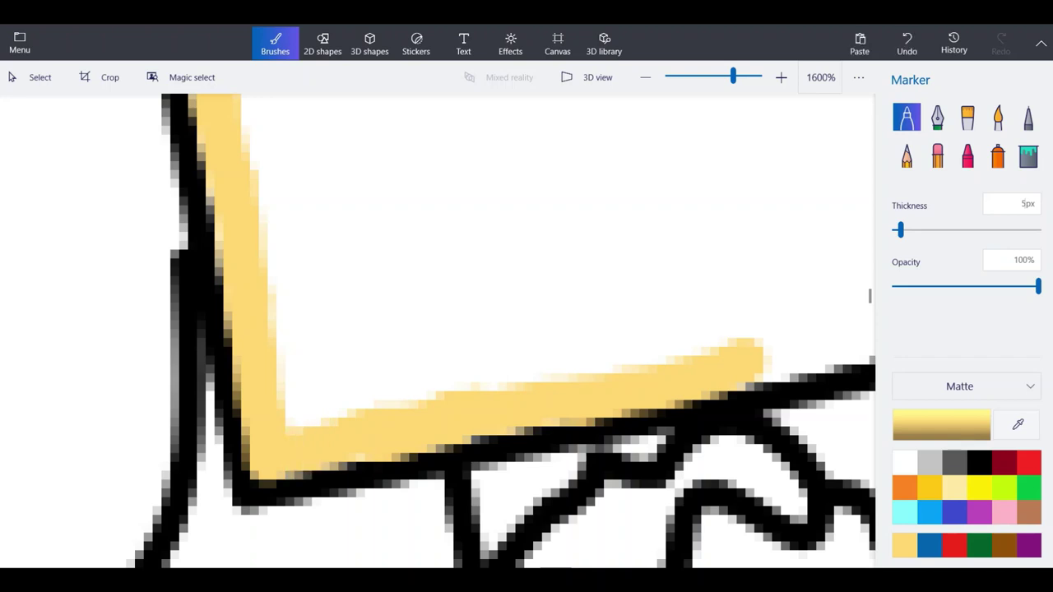
scroll(292, 443, down, 1)
scroll(740, 329, down, 2)
scroll(741, 329, up, 4)
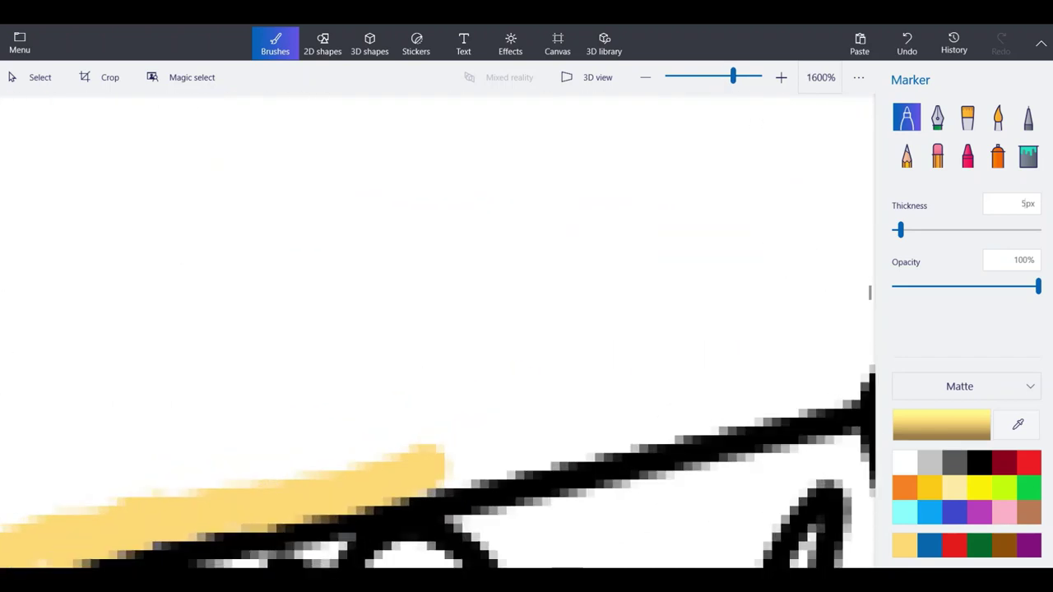
drag(438, 460, 708, 409)
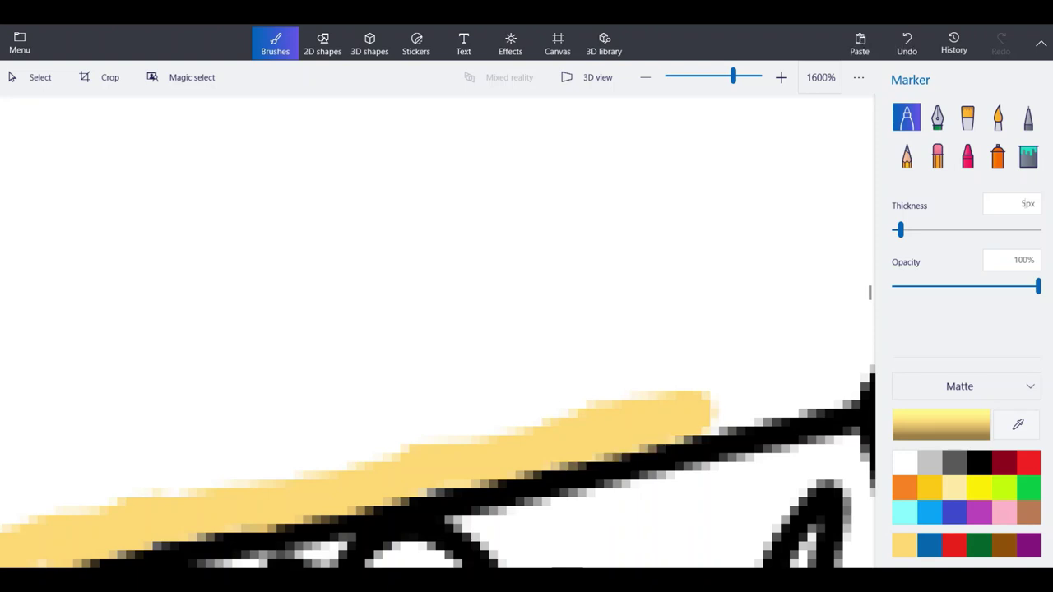
Extend the yellow line around Pennsylvania's southeast corner and up the New Jersey border to just below the New York line.
scroll(324, 366, down, 3)
scroll(641, 290, up, 3)
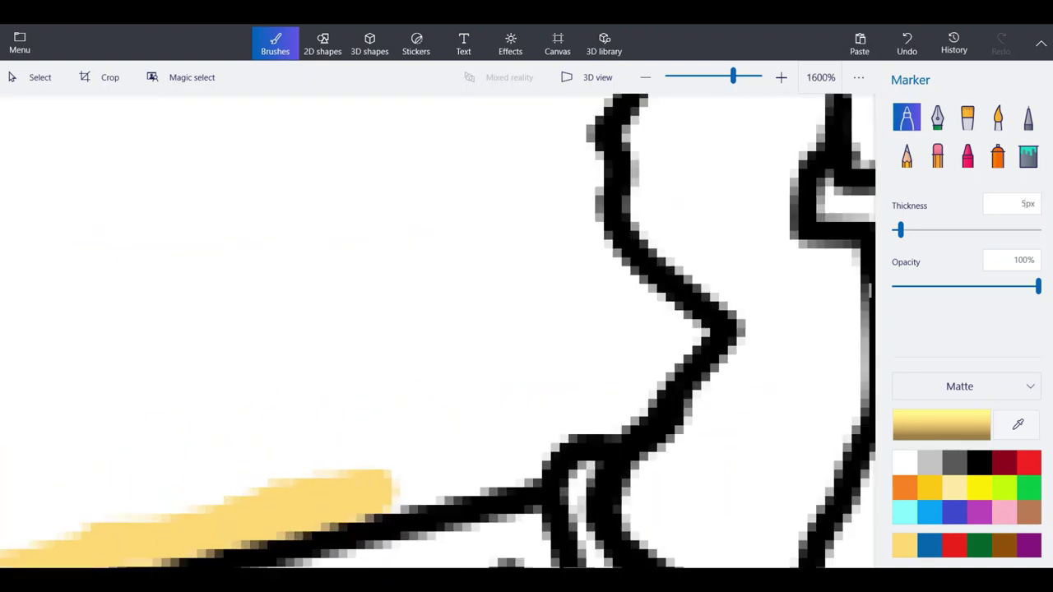
mouse_move(387, 492)
mouse_down()
mouse_move(521, 457)
mouse_move(563, 414)
mouse_move(613, 405)
mouse_move(679, 334)
mouse_move(629, 311)
mouse_move(598, 277)
mouse_move(569, 218)
mouse_move(577, 181)
mouse_move(565, 130)
mouse_up()
scroll(526, 444, down, 3)
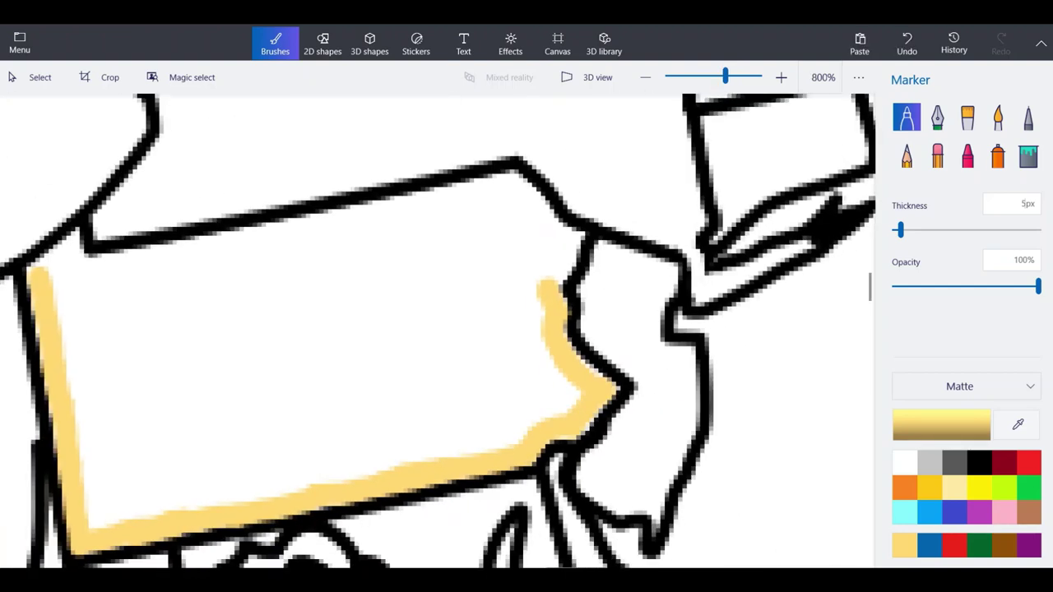
scroll(612, 109, up, 2)
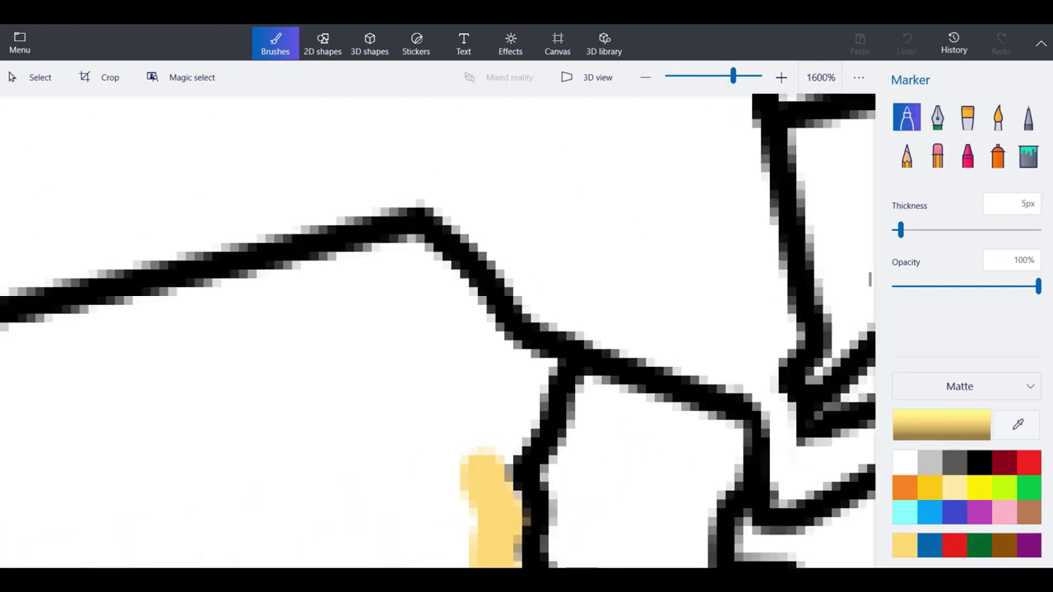
Complete Pennsylvania's yellow outline around the northeast corner and west along the New York line to the Lake Erie shore.
mouse_move(484, 461)
mouse_down()
mouse_move(526, 378)
mouse_move(488, 354)
mouse_move(459, 304)
mouse_move(393, 243)
mouse_up()
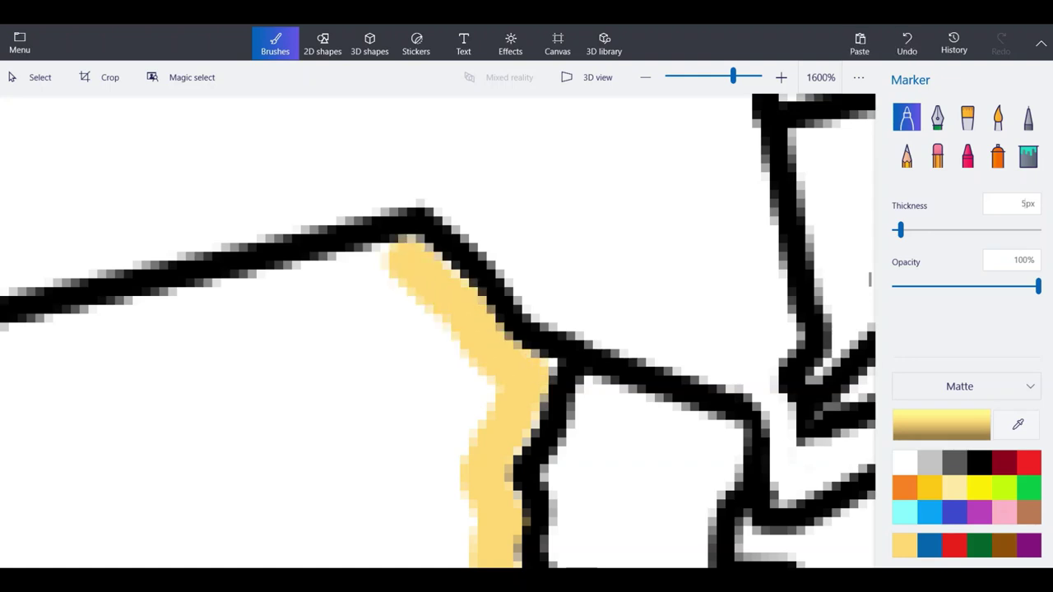
scroll(415, 263, down, 1)
scroll(142, 265, up, 1)
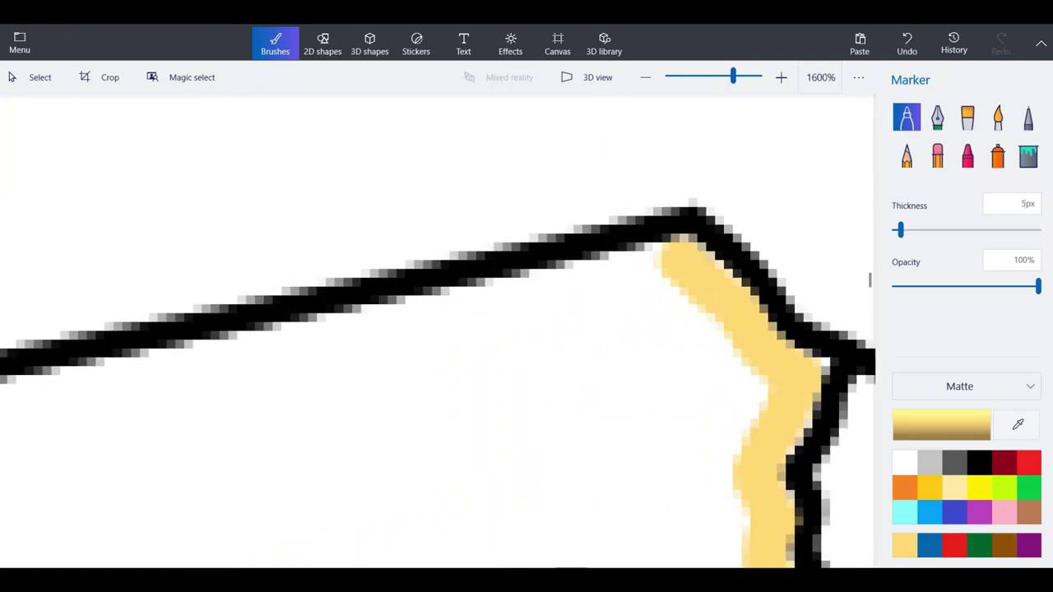
mouse_move(663, 247)
mouse_down()
mouse_move(597, 284)
mouse_move(476, 317)
mouse_move(7, 402)
mouse_up()
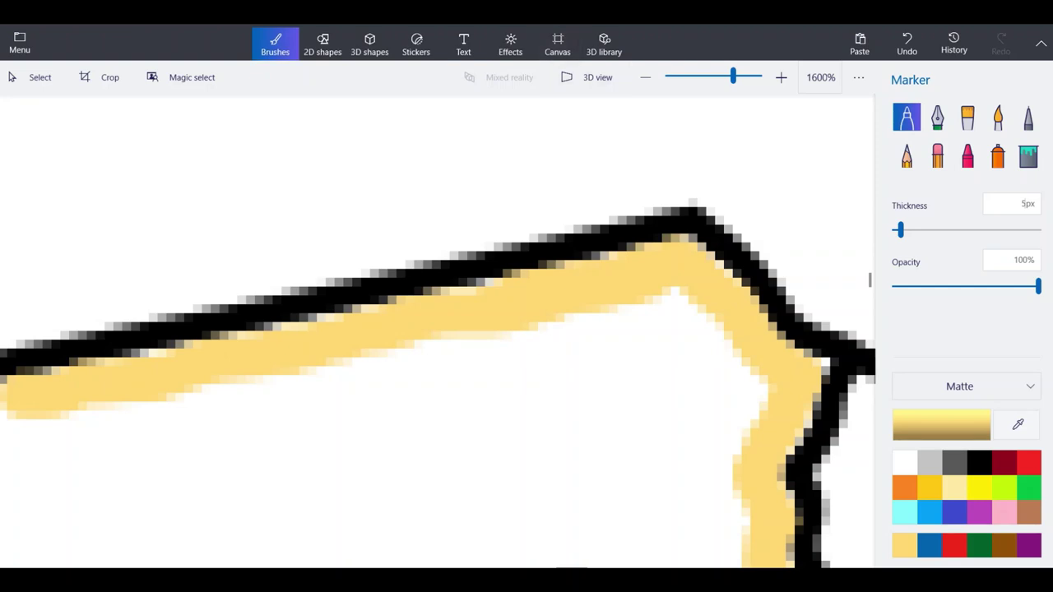
scroll(574, 217, down, 3)
scroll(234, 257, up, 4)
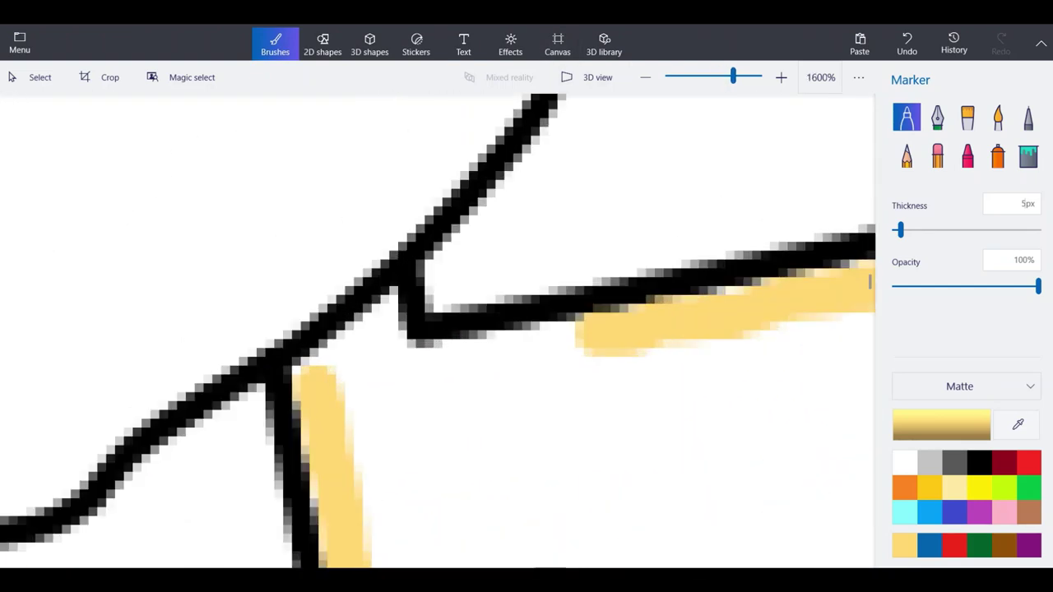
mouse_move(580, 342)
mouse_down()
mouse_move(399, 372)
mouse_move(383, 326)
mouse_move(315, 369)
mouse_up()
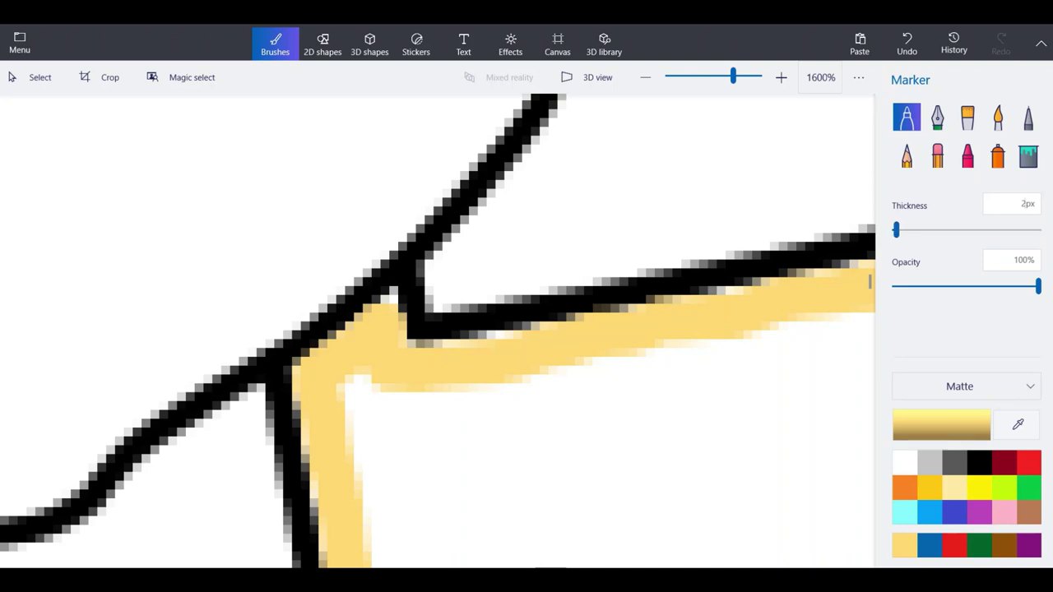
Fill Pennsylvania's white interior with yellow using a 10px marker, including the leftover white patches.
scroll(341, 269, down, 3)
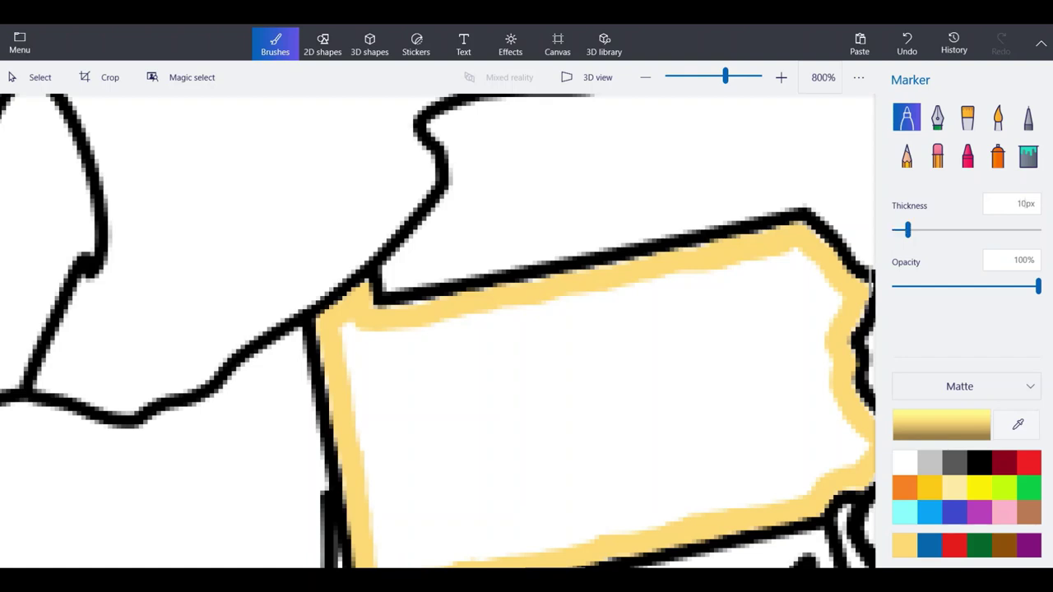
scroll(436, 330, down, 1)
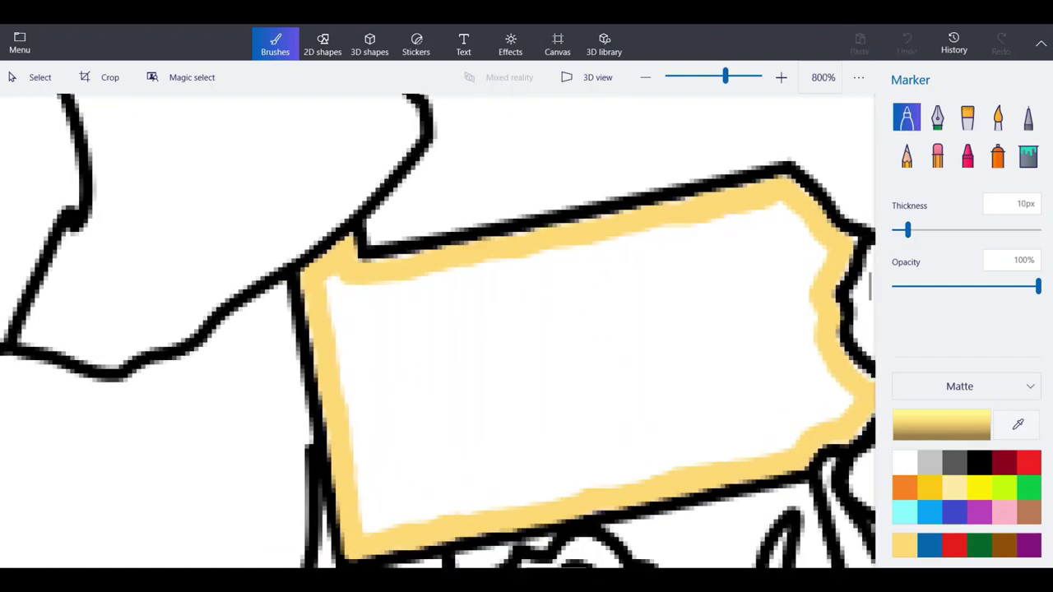
mouse_move(563, 416)
mouse_down()
mouse_move(407, 498)
mouse_move(363, 503)
mouse_move(340, 279)
mouse_move(445, 280)
mouse_move(489, 267)
mouse_move(477, 440)
mouse_move(374, 350)
mouse_move(511, 316)
mouse_move(420, 436)
mouse_move(522, 366)
mouse_up()
mouse_move(562, 353)
mouse_down()
mouse_move(604, 329)
mouse_move(613, 342)
mouse_move(757, 292)
mouse_move(700, 375)
mouse_move(745, 382)
mouse_move(700, 333)
mouse_move(691, 304)
mouse_move(724, 276)
mouse_move(687, 226)
mouse_move(634, 261)
mouse_move(498, 297)
mouse_move(634, 288)
mouse_up()
scroll(438, 331, down, 1)
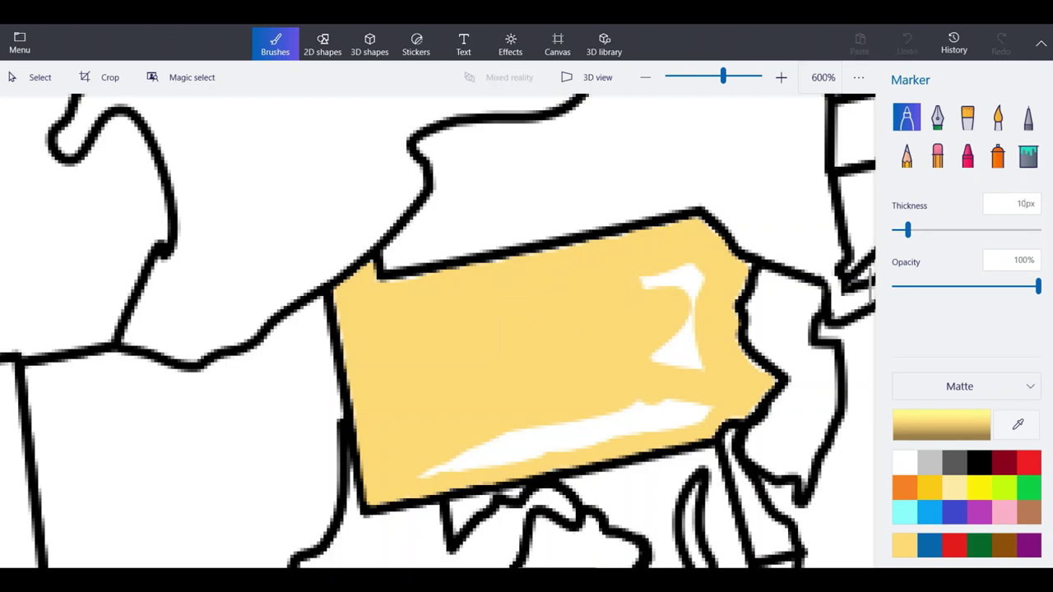
drag(646, 388, 663, 398)
mouse_move(671, 399)
mouse_down()
mouse_move(693, 403)
mouse_move(421, 476)
mouse_up()
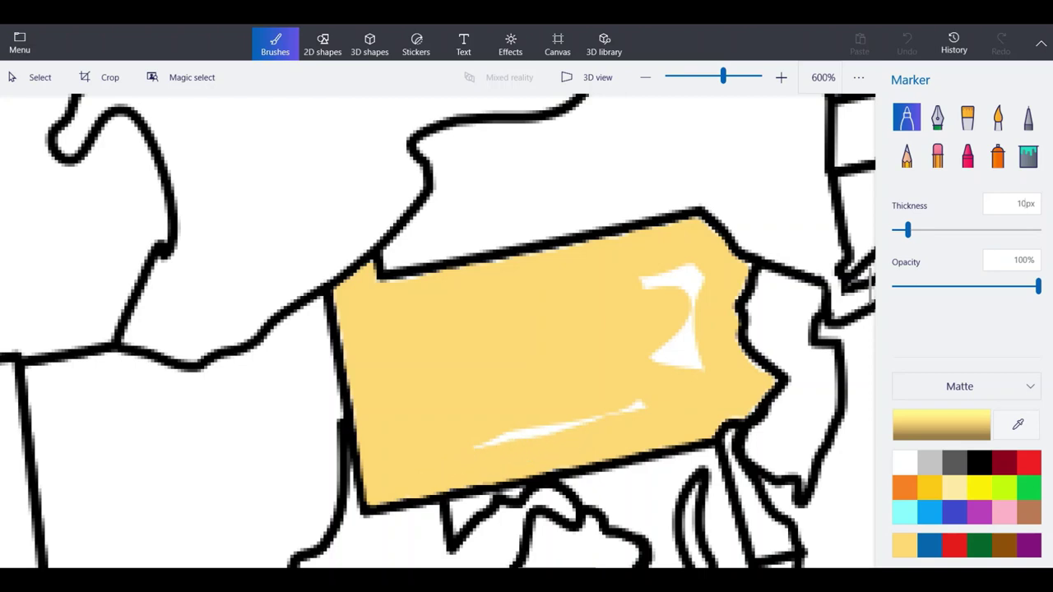
drag(470, 445, 573, 423)
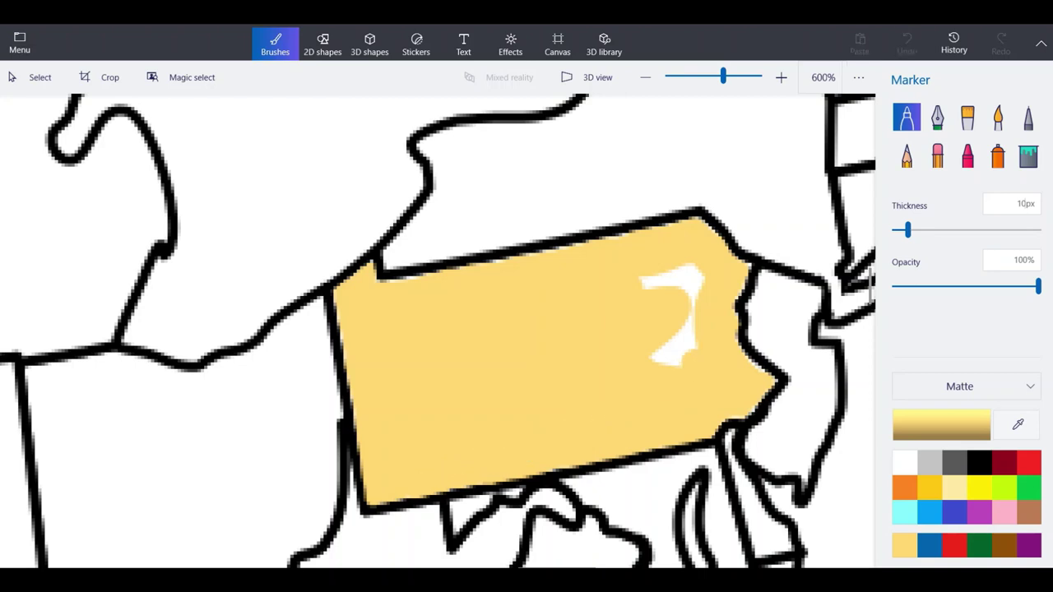
mouse_move(699, 353)
mouse_down()
mouse_move(698, 279)
mouse_move(648, 280)
mouse_move(664, 356)
mouse_up()
scroll(636, 401, down, 2)
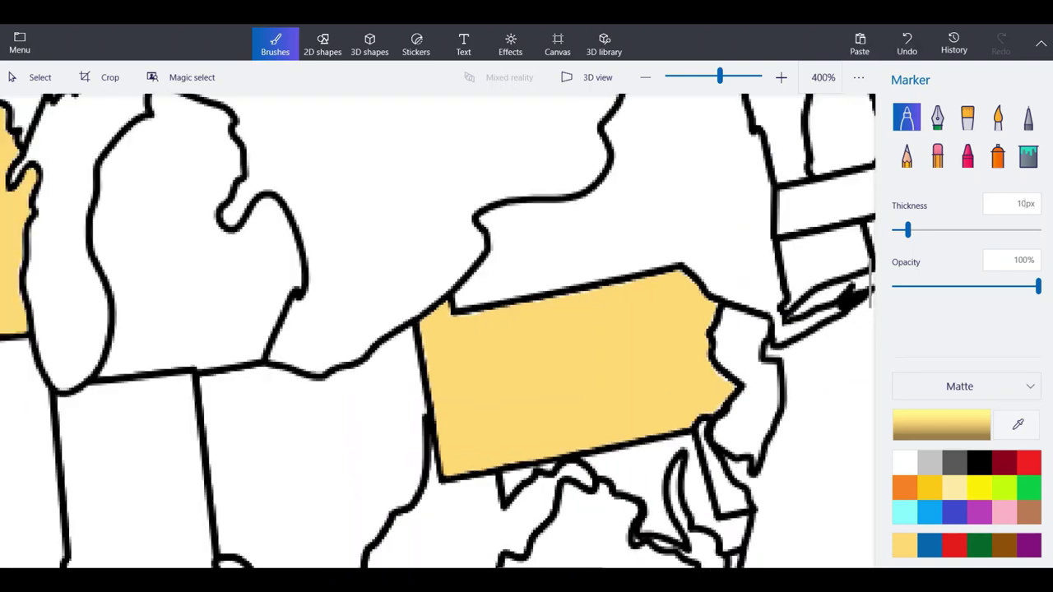
Fill the southern part of Vermont with yellow inside its borders using a 5px marker.
scroll(633, 403, down, 3)
scroll(609, 329, down, 3)
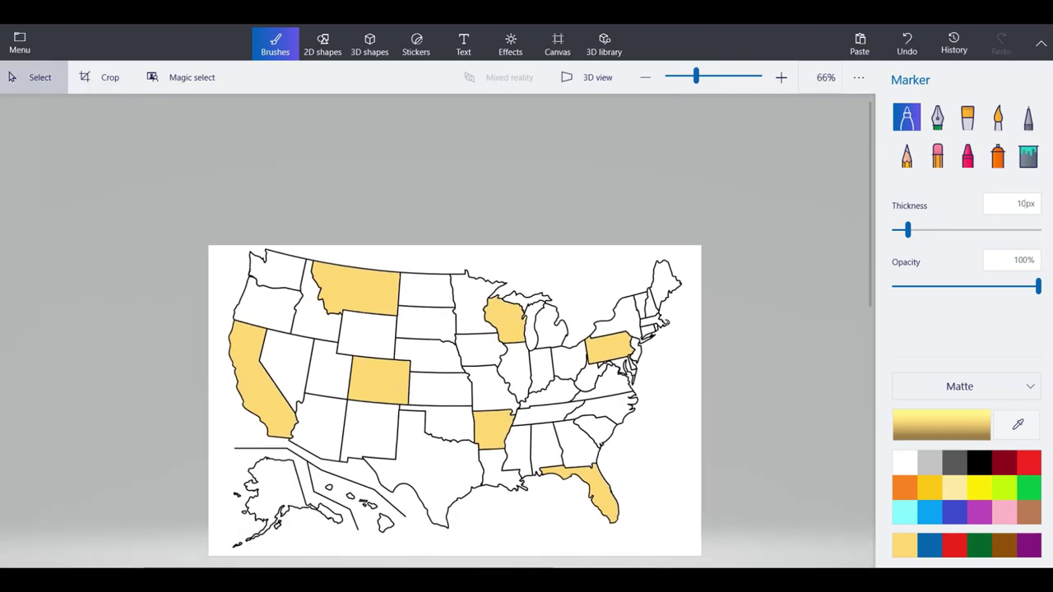
click(37, 78)
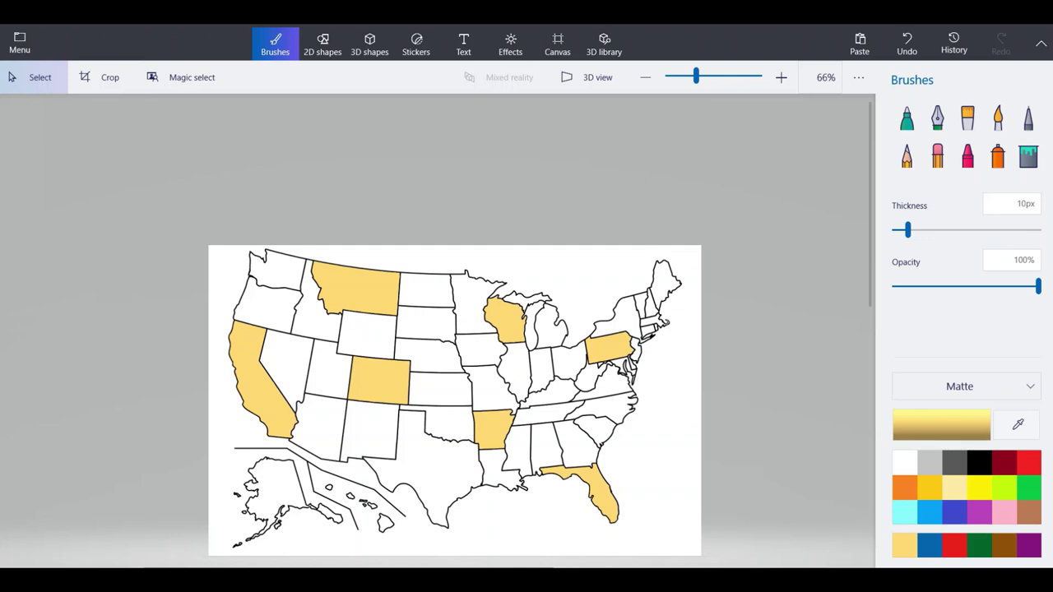
click(907, 117)
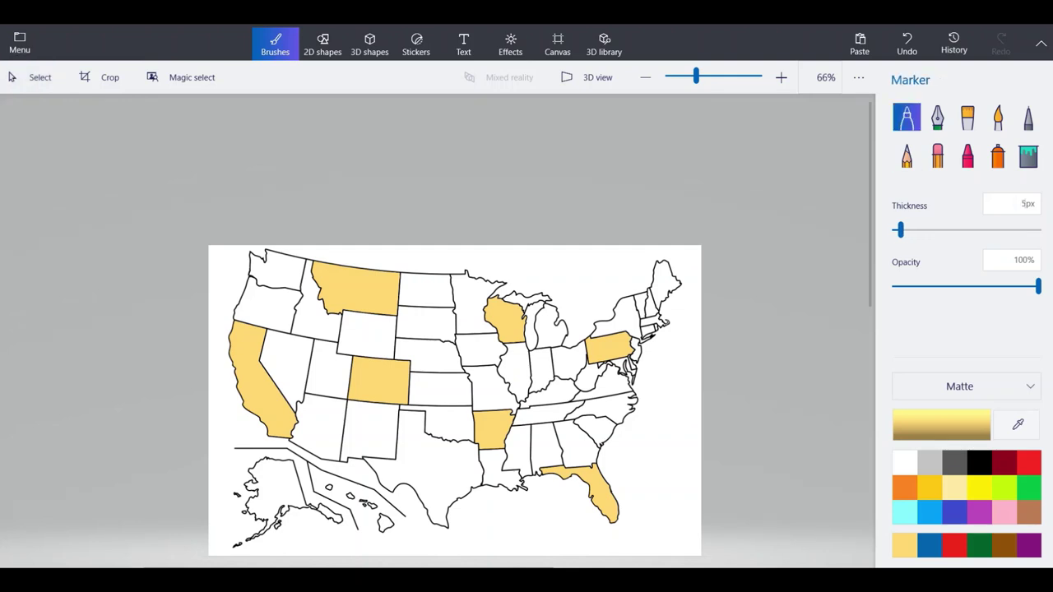
scroll(682, 310, up, 5)
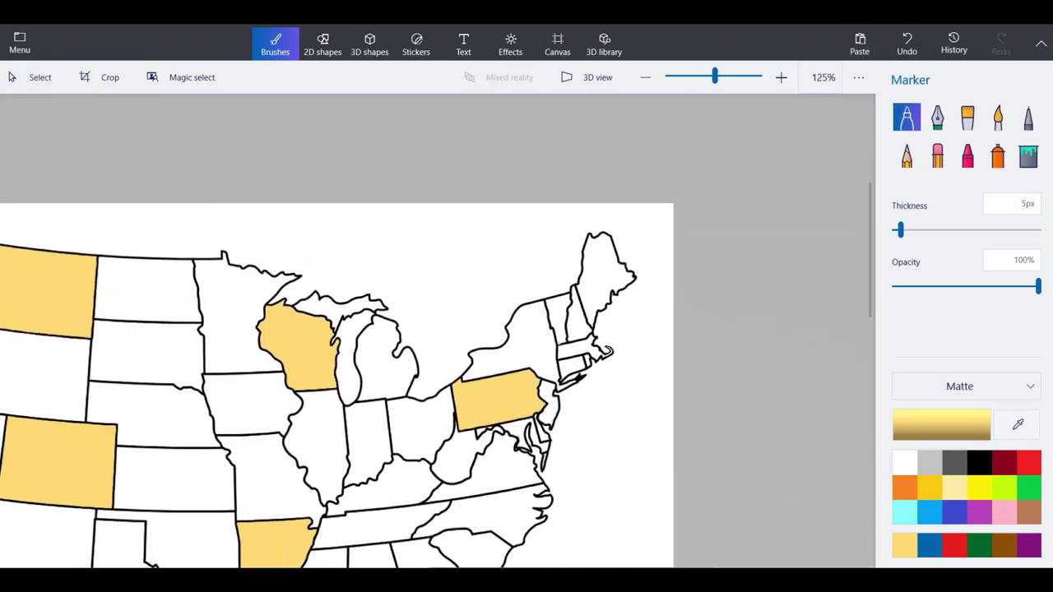
click(907, 44)
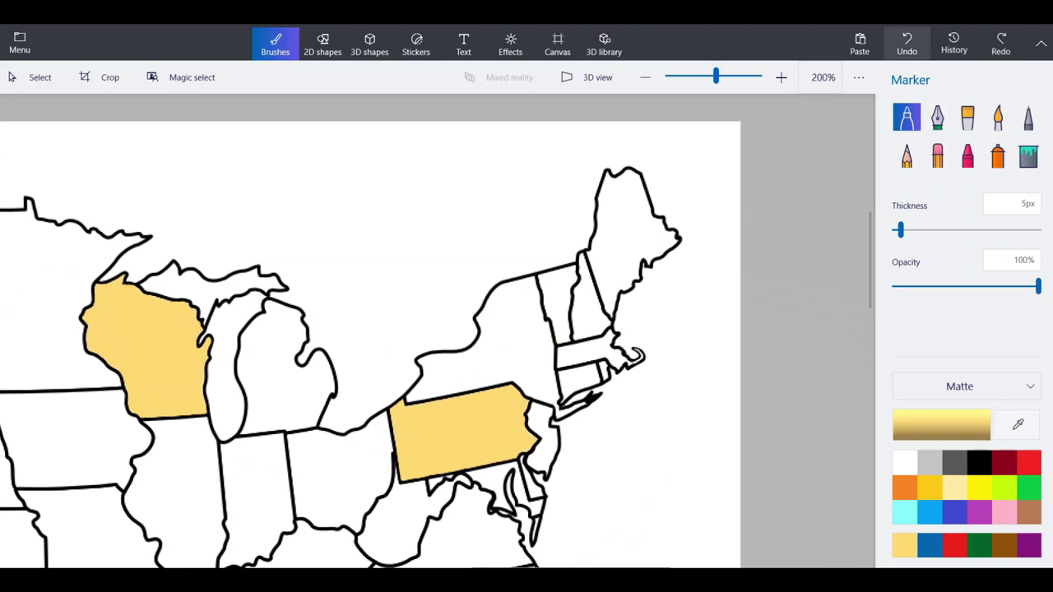
scroll(500, 361, up, 3)
scroll(683, 288, up, 4)
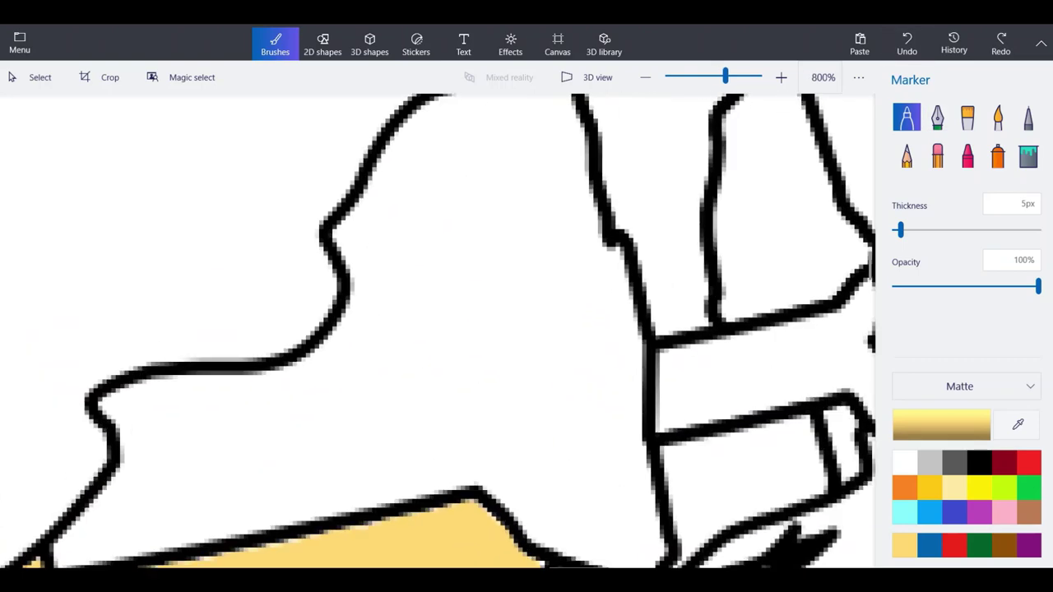
mouse_move(695, 361)
mouse_down()
mouse_move(601, 388)
mouse_move(581, 218)
mouse_move(539, 171)
mouse_up()
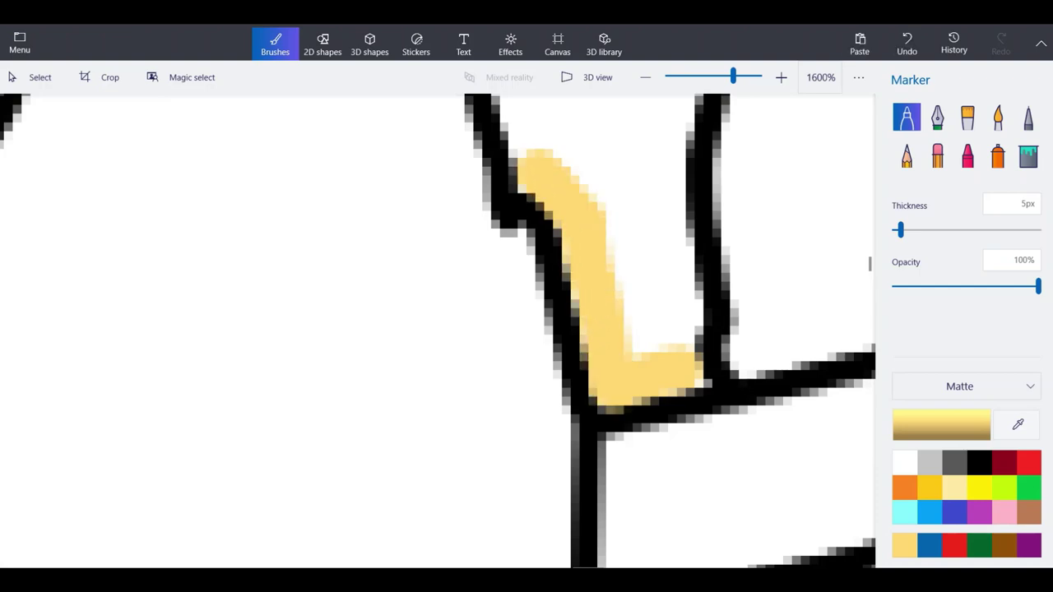
mouse_move(683, 362)
mouse_down()
mouse_move(664, 144)
mouse_move(631, 185)
mouse_move(631, 329)
mouse_move(590, 189)
mouse_move(589, 165)
mouse_up()
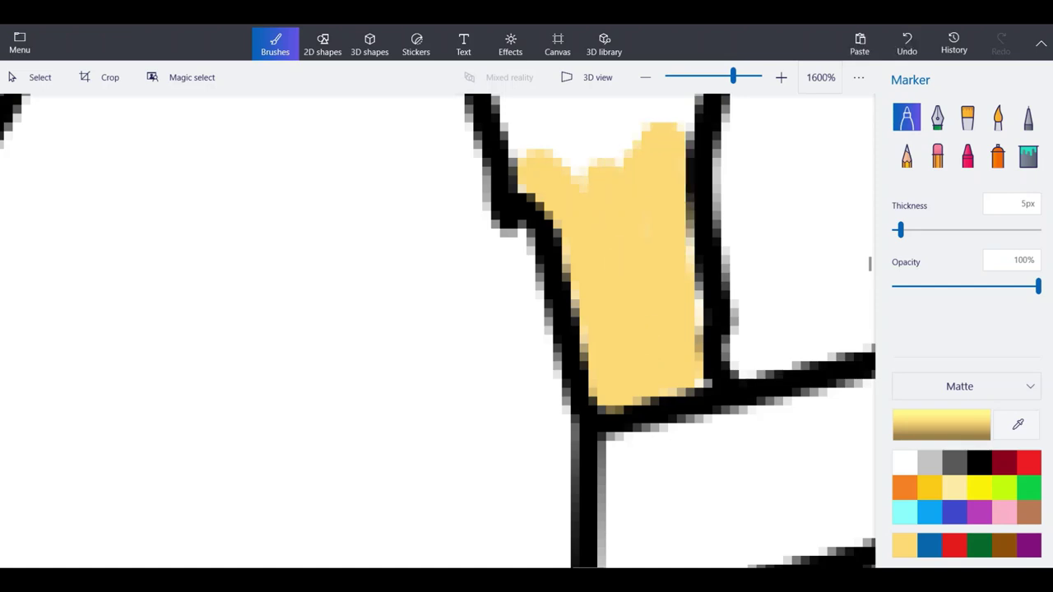
Trace the inside of Vermont's western and northern borders in yellow and fill the rest of the state.
scroll(588, 432, down, 3)
scroll(579, 296, up, 1)
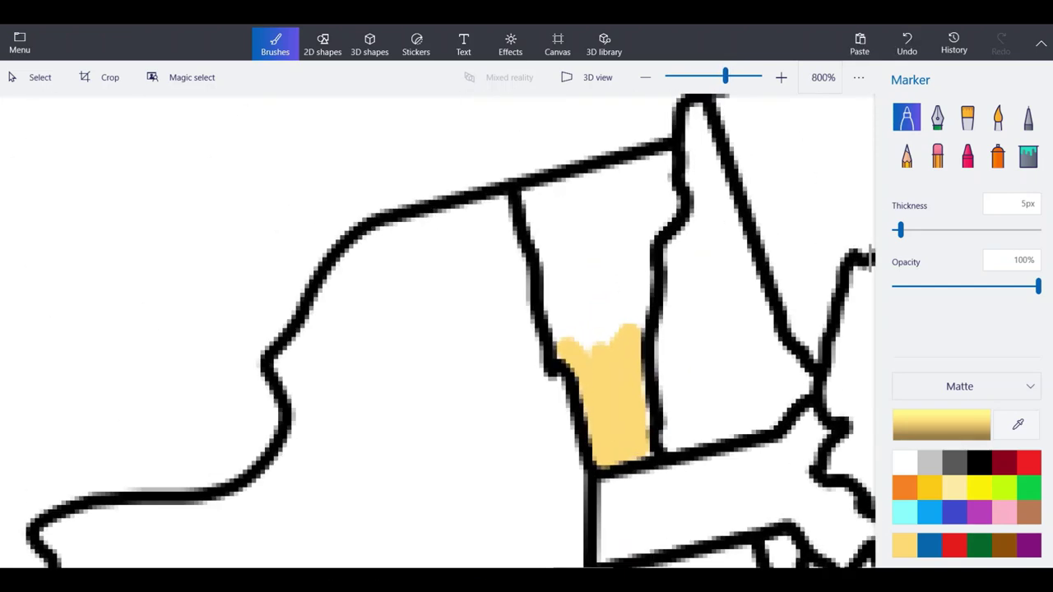
scroll(870, 255, up, 2)
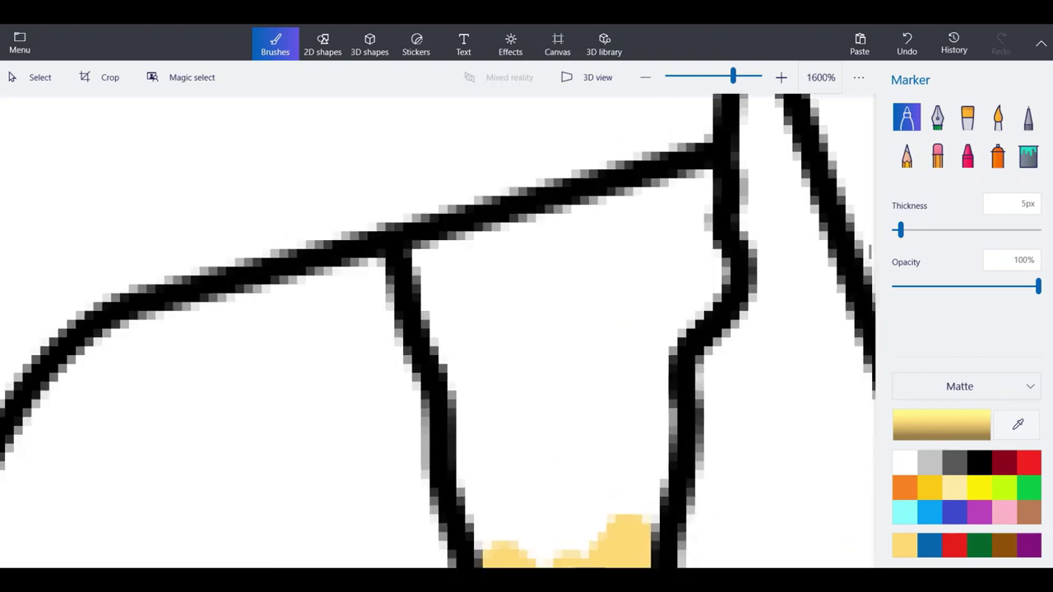
mouse_move(514, 555)
mouse_down()
mouse_move(487, 485)
mouse_move(474, 371)
mouse_move(429, 249)
mouse_move(638, 205)
mouse_move(714, 178)
mouse_up()
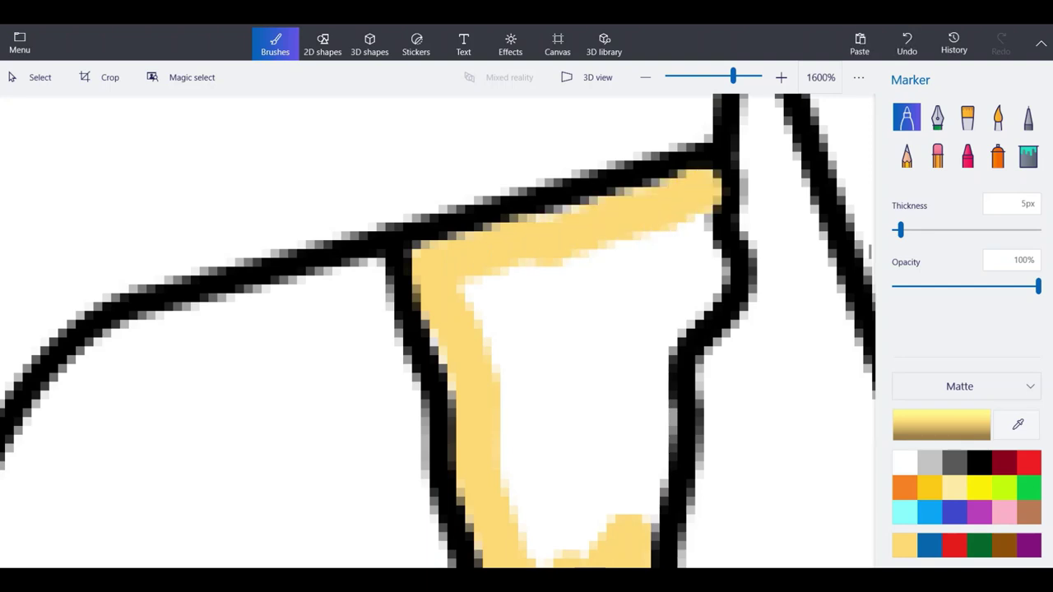
click(906, 43)
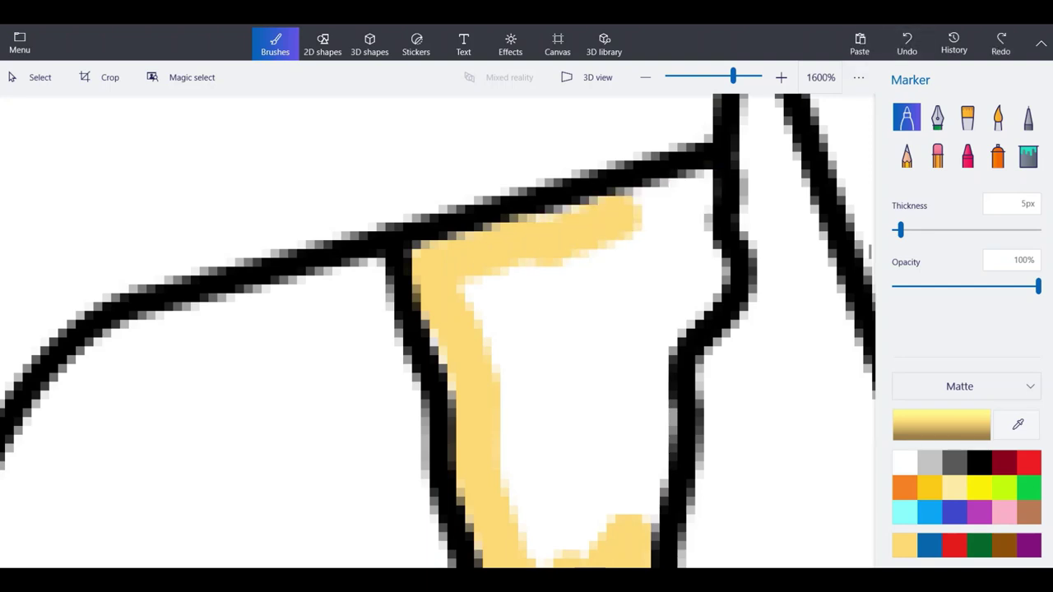
mouse_move(629, 519)
mouse_down()
mouse_move(646, 352)
mouse_move(709, 261)
mouse_move(687, 206)
mouse_move(691, 175)
mouse_move(636, 206)
mouse_move(619, 425)
mouse_move(604, 478)
mouse_move(549, 563)
mouse_move(476, 288)
mouse_move(629, 254)
mouse_move(643, 275)
mouse_move(585, 441)
mouse_move(527, 426)
mouse_move(505, 297)
mouse_move(612, 336)
mouse_move(549, 324)
mouse_move(581, 357)
mouse_up()
scroll(492, 311, down, 1)
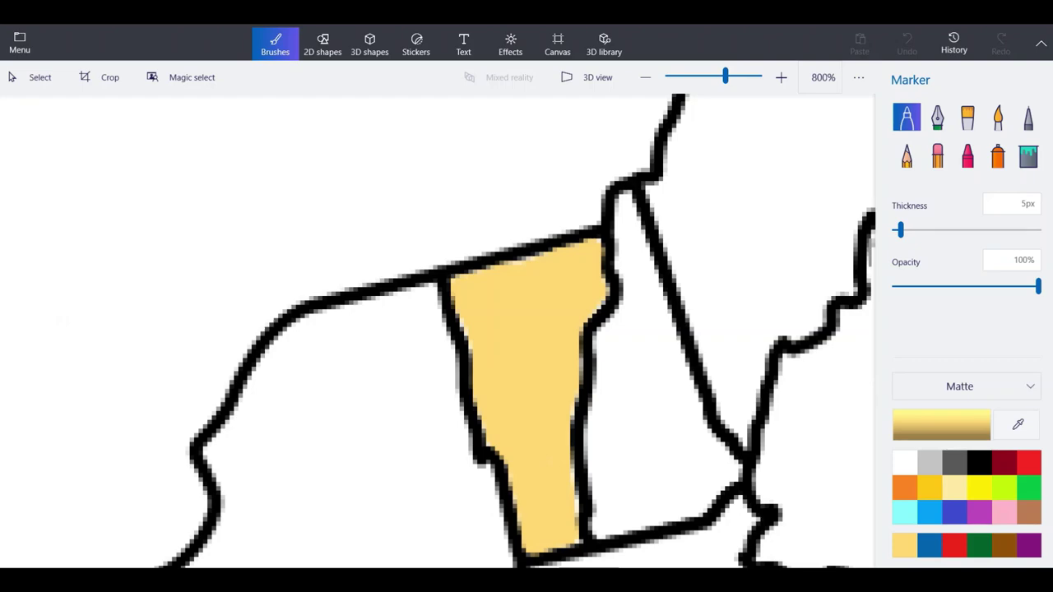
Trace the inside of the Alaska panhandle's southwestern coast in blue with a 5px marker, from the southern tip to the narrow neck.
scroll(600, 278, down, 6)
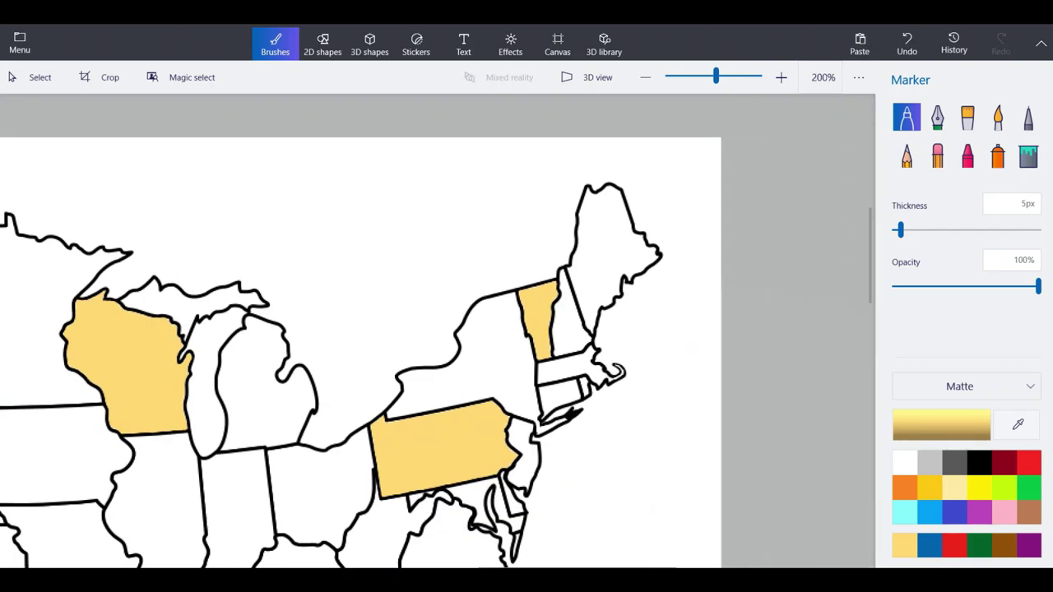
scroll(436, 333, down, 3)
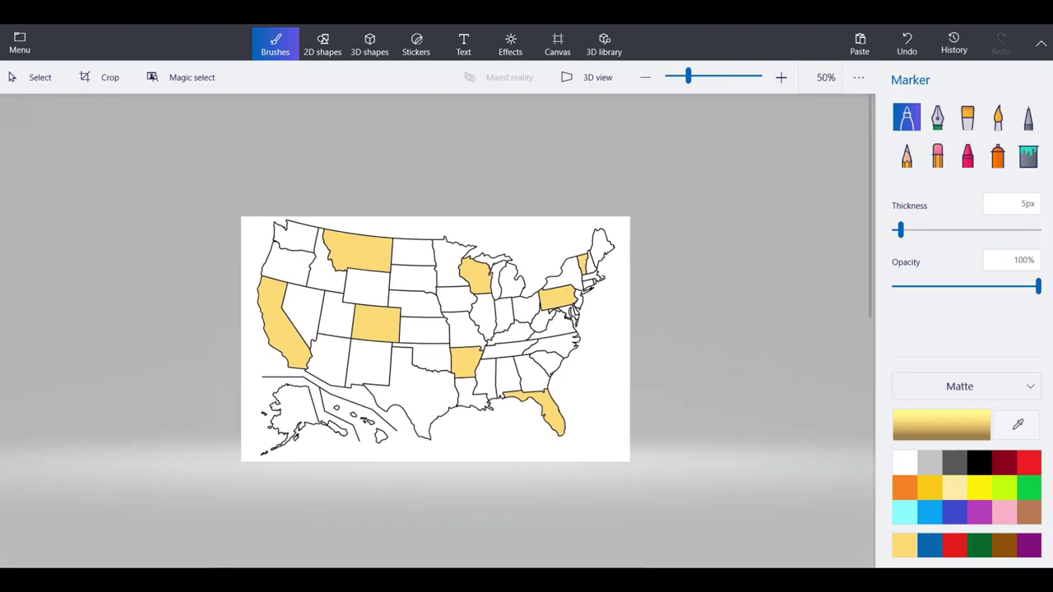
scroll(416, 265, up, 1)
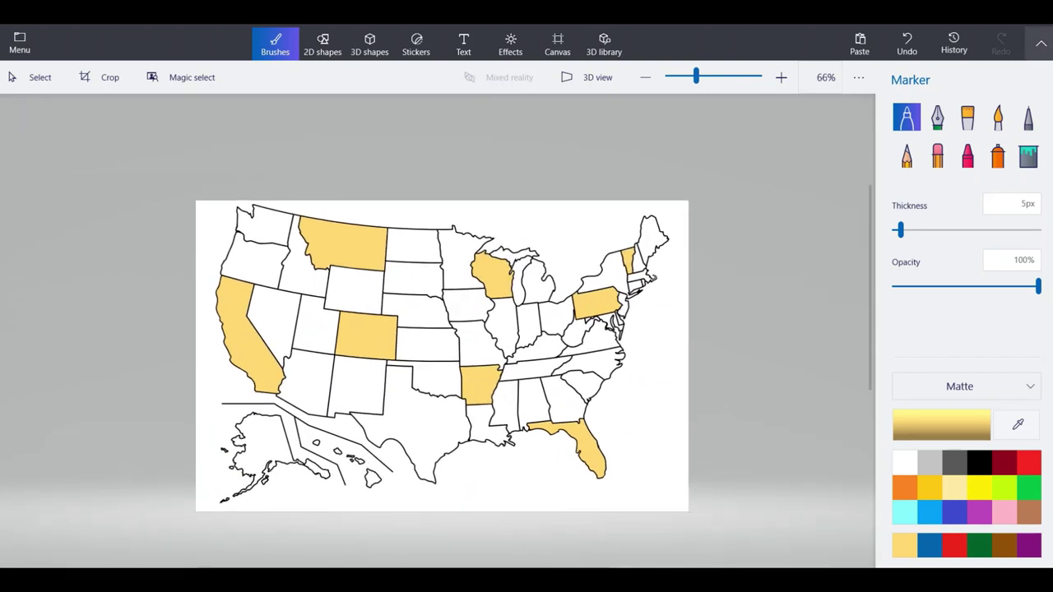
click(32, 77)
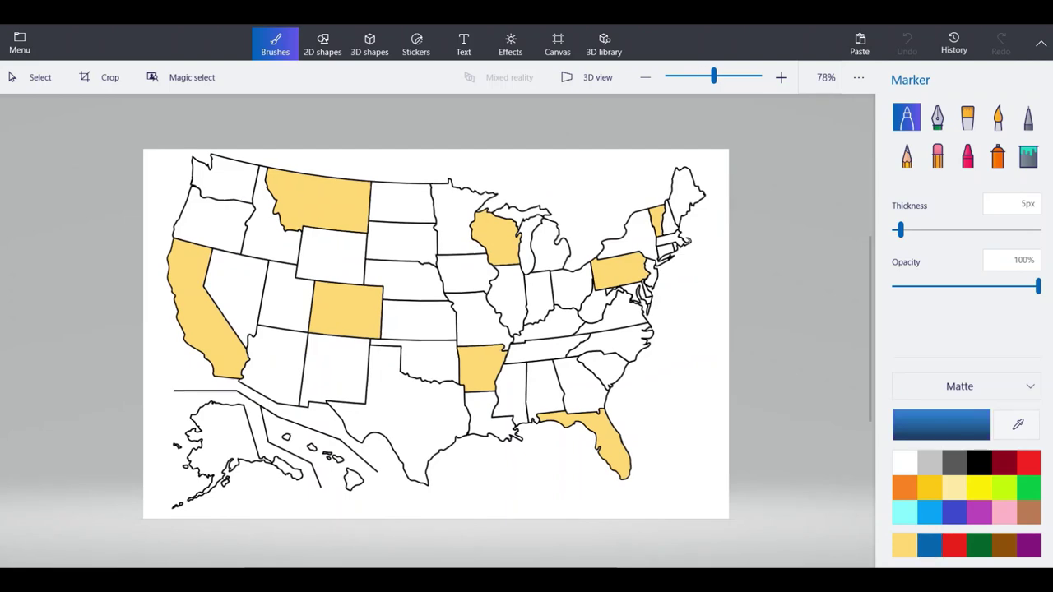
scroll(222, 492, up, 10)
scroll(490, 405, up, 5)
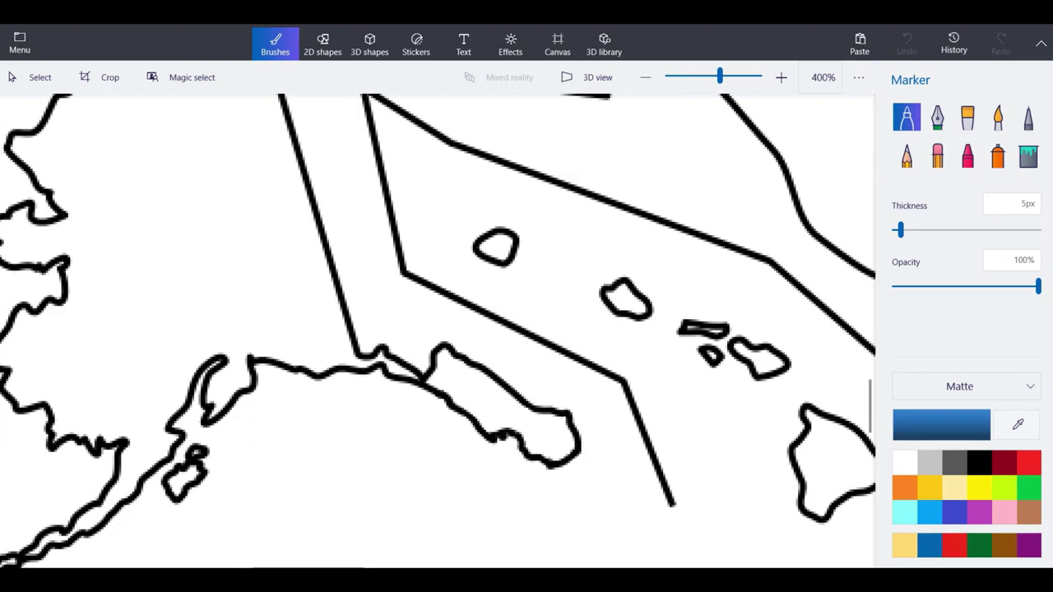
scroll(262, 314, up, 2)
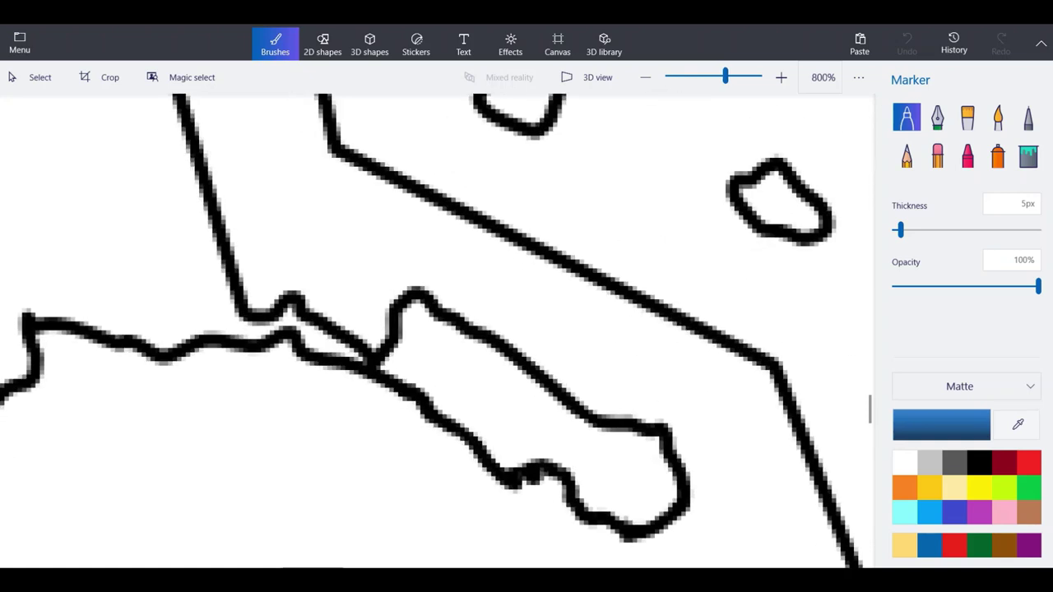
scroll(642, 522, up, 3)
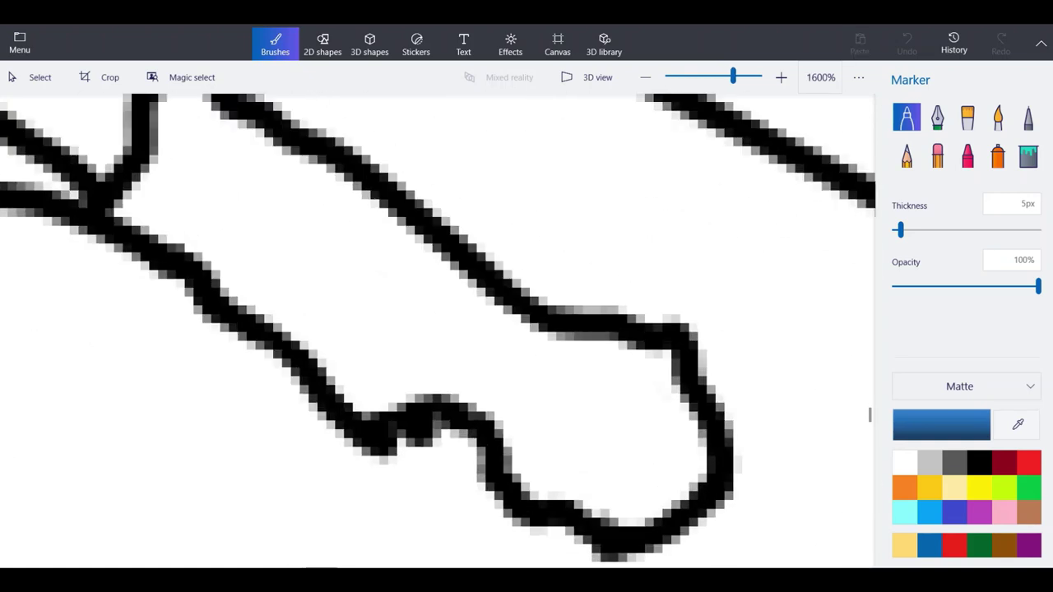
mouse_move(685, 440)
mouse_down()
mouse_move(648, 502)
mouse_move(531, 473)
mouse_move(479, 374)
mouse_move(391, 377)
mouse_move(355, 391)
mouse_move(224, 246)
mouse_move(131, 197)
mouse_up()
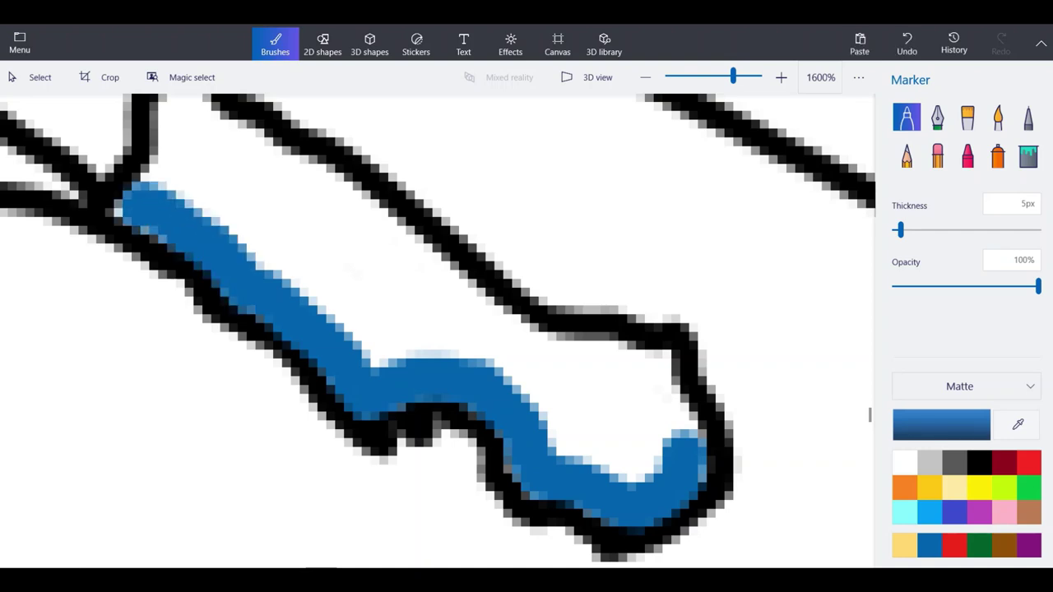
Trace the inside of the Alaska panhandle's northeastern border in blue with the 5px marker, from the narrow neck around to the southern tip.
scroll(429, 380, down, 2)
scroll(281, 219, up, 2)
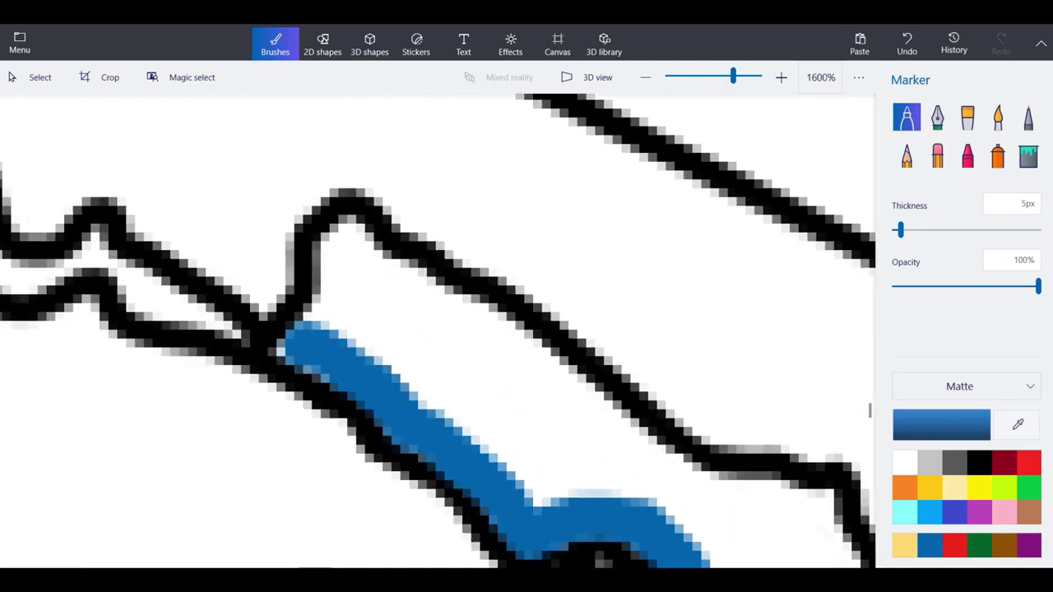
mouse_move(295, 339)
mouse_down()
mouse_move(336, 277)
mouse_move(345, 229)
mouse_move(428, 311)
mouse_up()
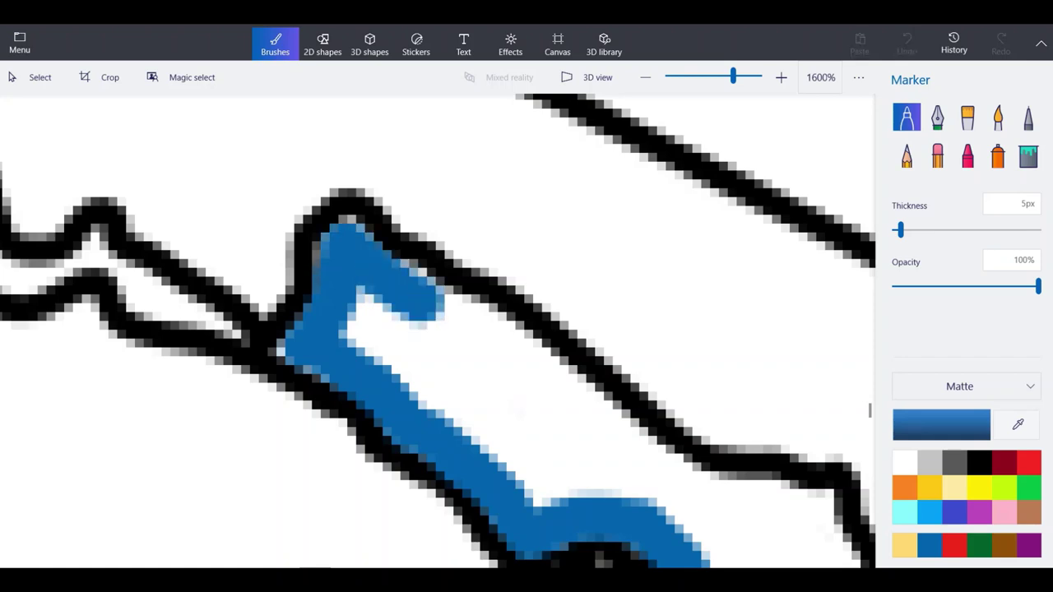
mouse_move(366, 293)
mouse_down()
mouse_move(519, 355)
mouse_move(716, 504)
mouse_up()
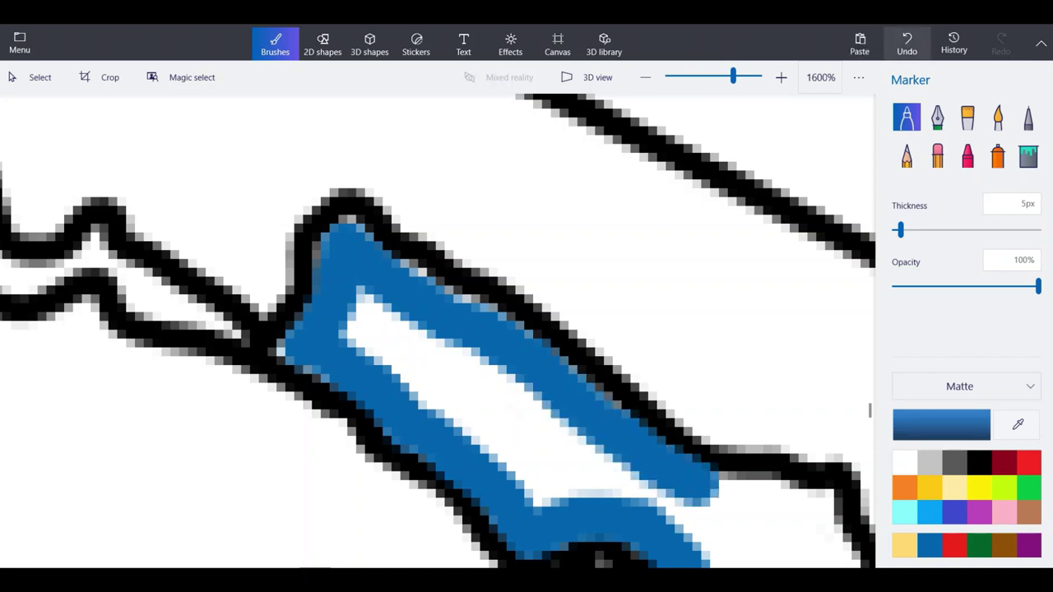
click(907, 42)
scroll(317, 172, down, 2)
scroll(481, 259, up, 2)
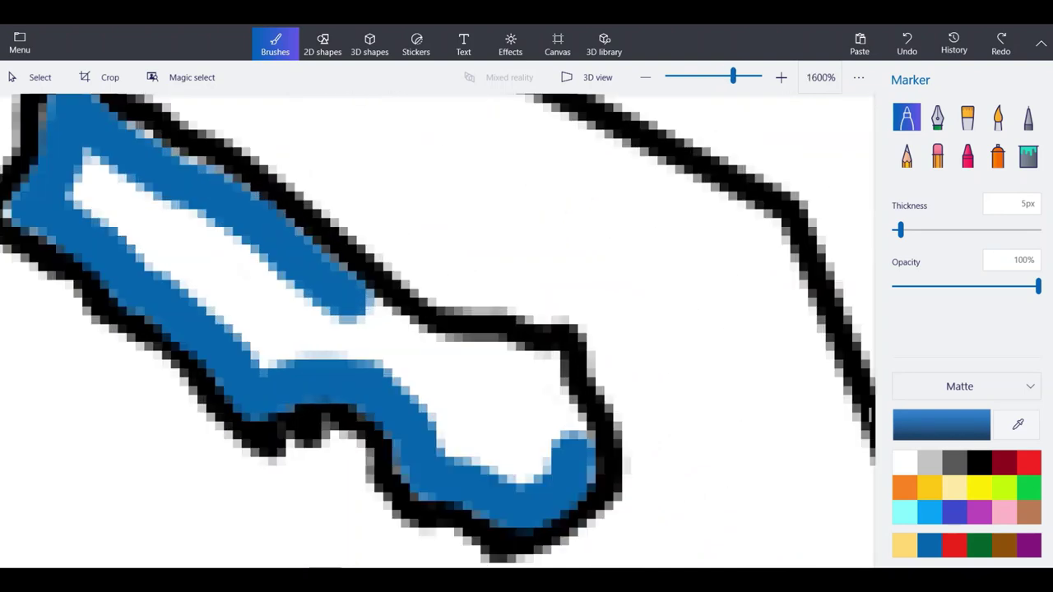
scroll(480, 260, down, 1)
scroll(478, 255, up, 2)
mouse_move(576, 444)
mouse_down()
mouse_move(535, 362)
mouse_move(428, 354)
mouse_move(375, 338)
mouse_move(349, 313)
mouse_up()
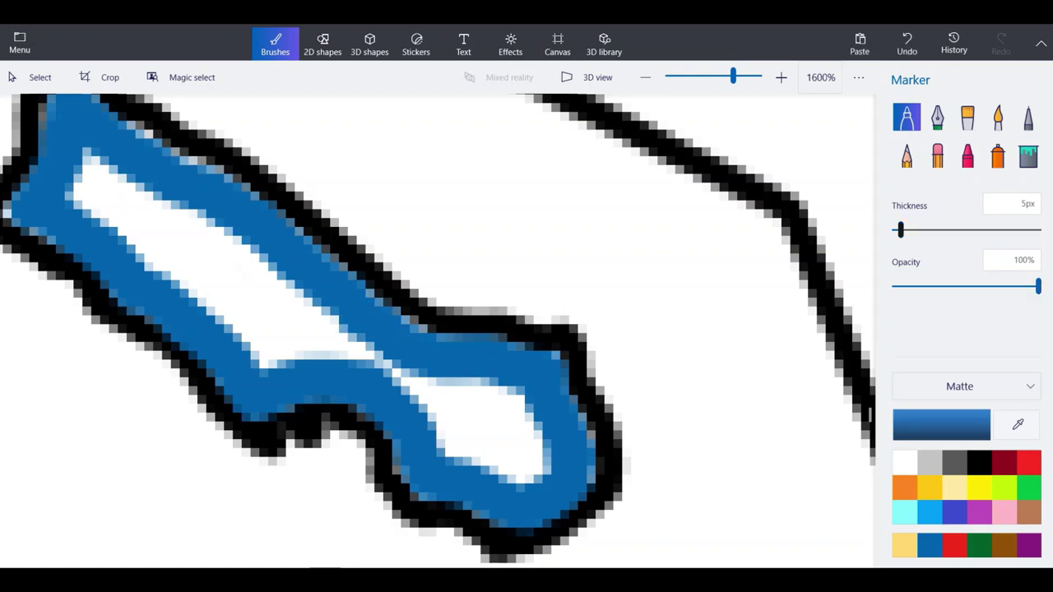
Fill the Alaska panhandle's remaining white interior with blue using a 10px marker.
click(1022, 204)
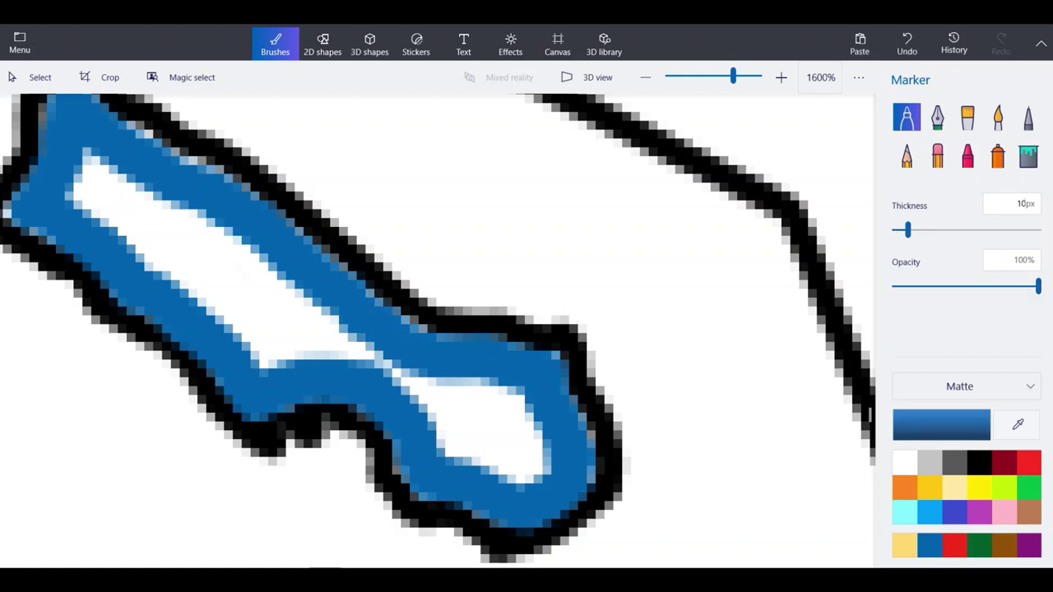
mouse_move(475, 418)
mouse_down()
mouse_move(511, 445)
mouse_move(329, 342)
mouse_move(280, 300)
mouse_move(214, 309)
mouse_up()
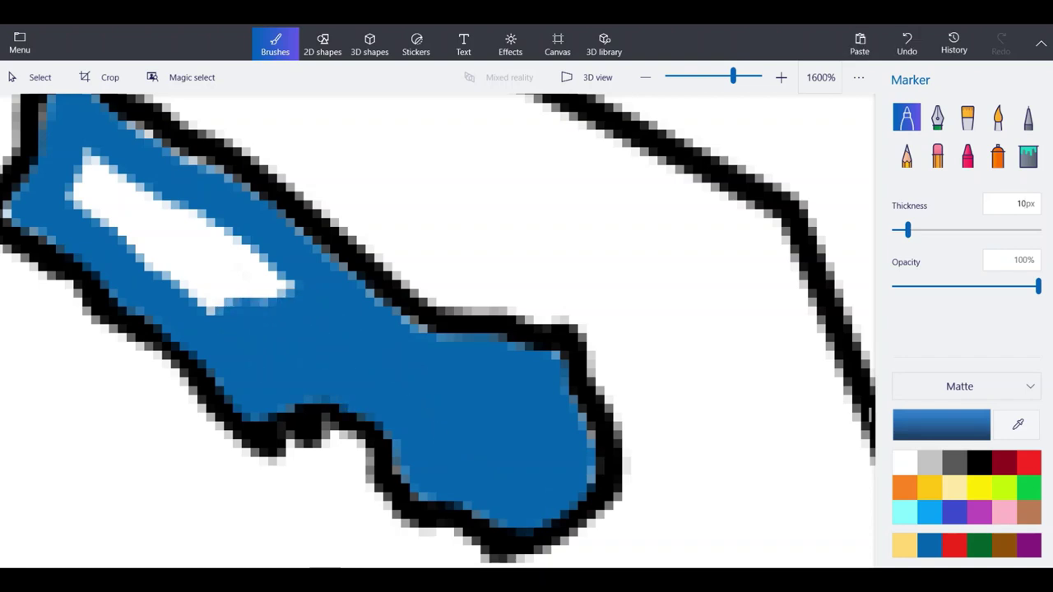
click(907, 43)
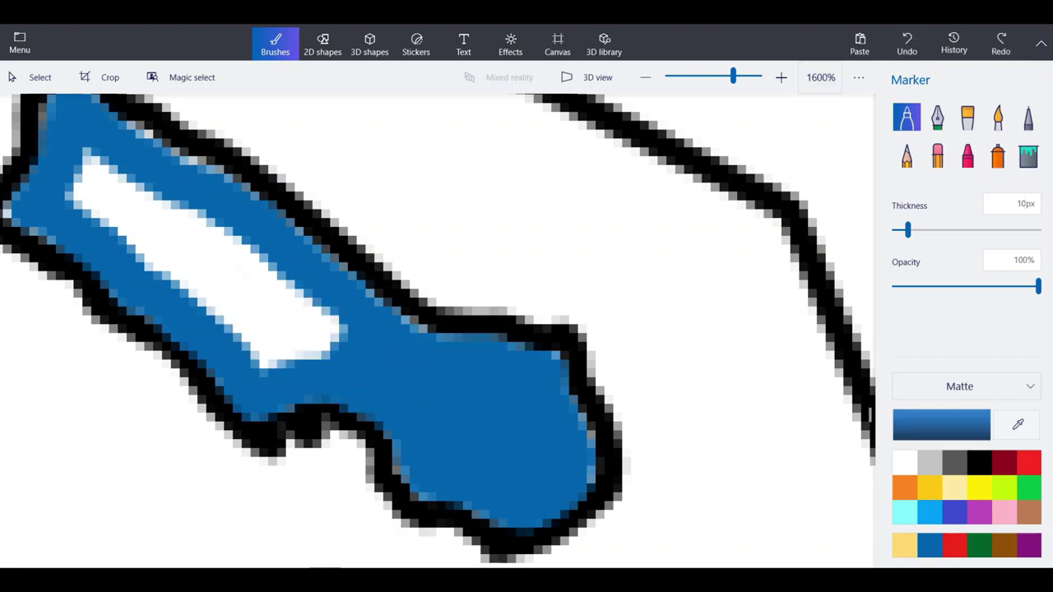
mouse_move(199, 251)
mouse_down()
mouse_move(264, 335)
mouse_move(304, 330)
mouse_move(189, 221)
mouse_move(109, 190)
mouse_up()
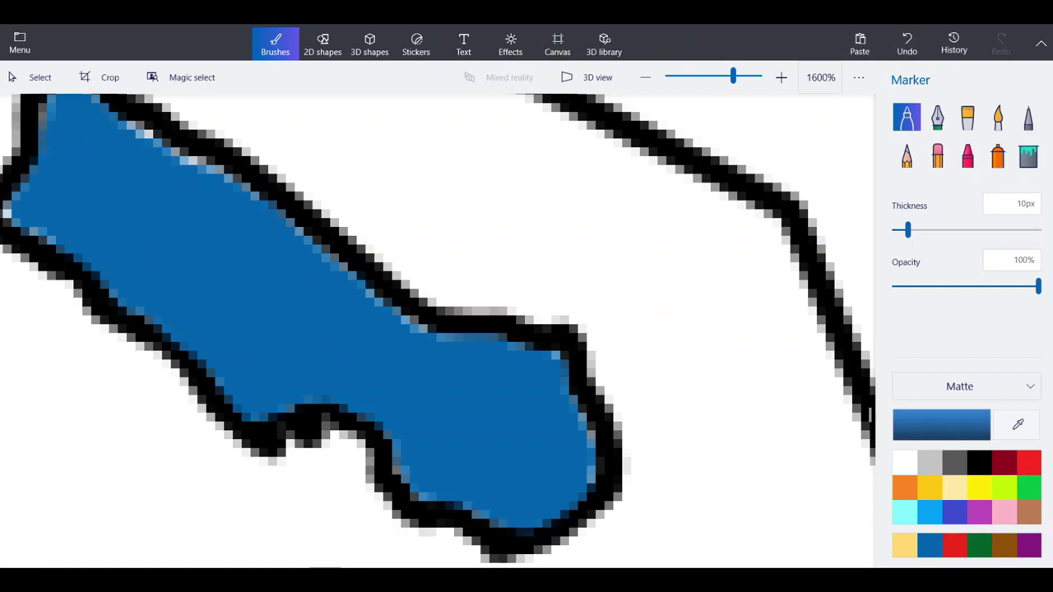
Fill the narrow neck northwest of the Alaska panhandle with blue using a 2px marker, extending just past the mainland border corner.
scroll(415, 333, down, 2)
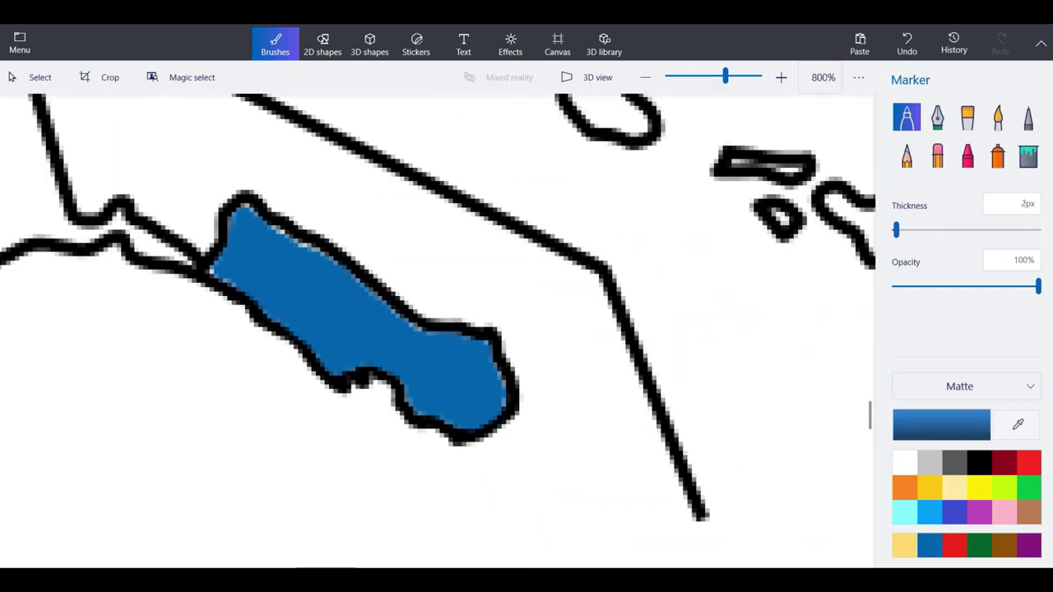
ctrl+scroll(87, 189, up, 2)
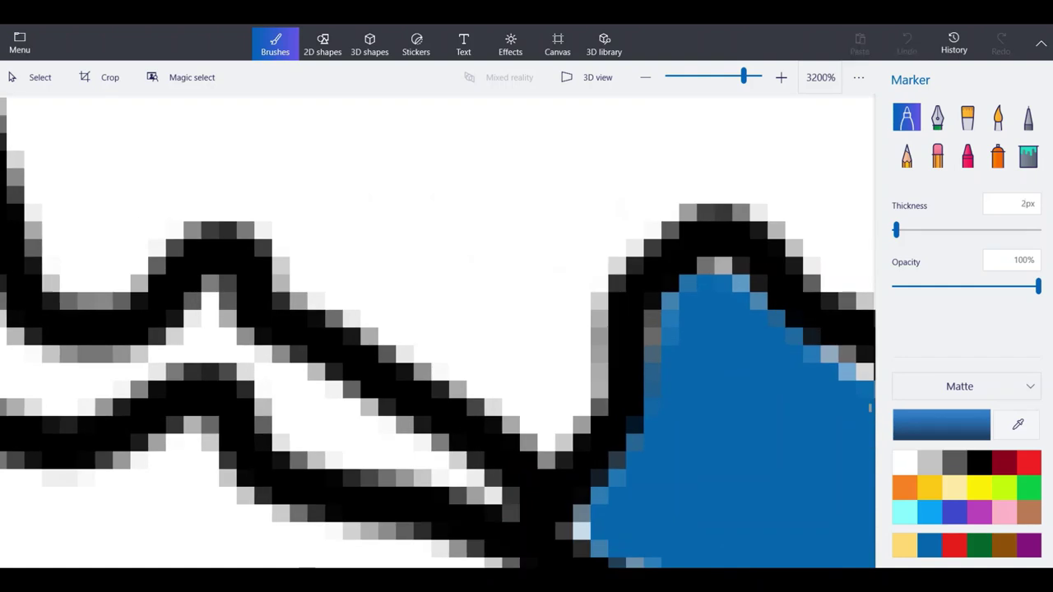
mouse_move(568, 514)
mouse_down()
mouse_move(510, 516)
mouse_move(494, 494)
mouse_up()
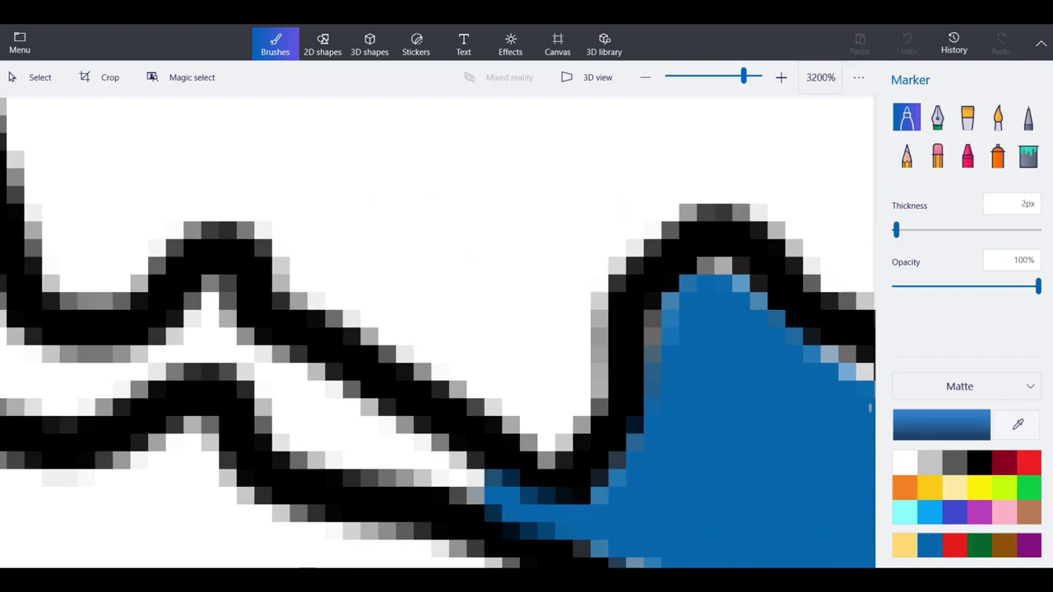
mouse_move(492, 489)
mouse_down()
mouse_move(370, 424)
mouse_move(212, 308)
mouse_move(210, 284)
mouse_move(191, 354)
mouse_move(318, 455)
mouse_move(432, 473)
mouse_move(263, 394)
mouse_up()
mouse_move(313, 423)
mouse_down()
mouse_move(337, 428)
mouse_move(281, 448)
mouse_up()
scroll(428, 304, down, 1)
scroll(262, 292, up, 1)
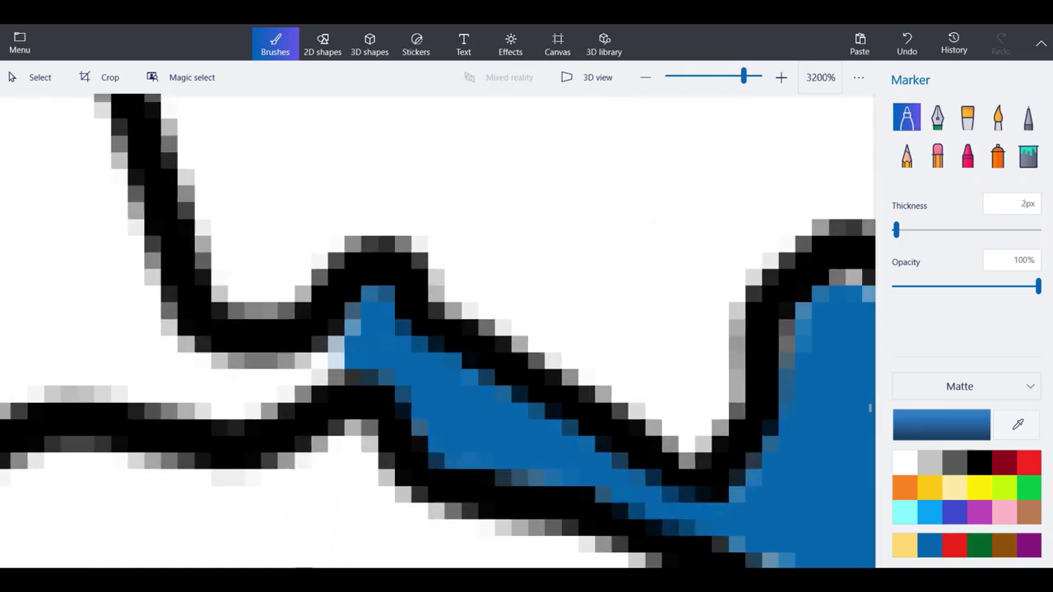
mouse_move(362, 351)
mouse_down()
mouse_move(286, 387)
mouse_move(212, 400)
mouse_move(132, 385)
mouse_move(247, 369)
mouse_move(112, 375)
mouse_move(333, 380)
mouse_up()
mouse_move(262, 418)
mouse_down()
mouse_move(177, 419)
mouse_move(280, 419)
mouse_up()
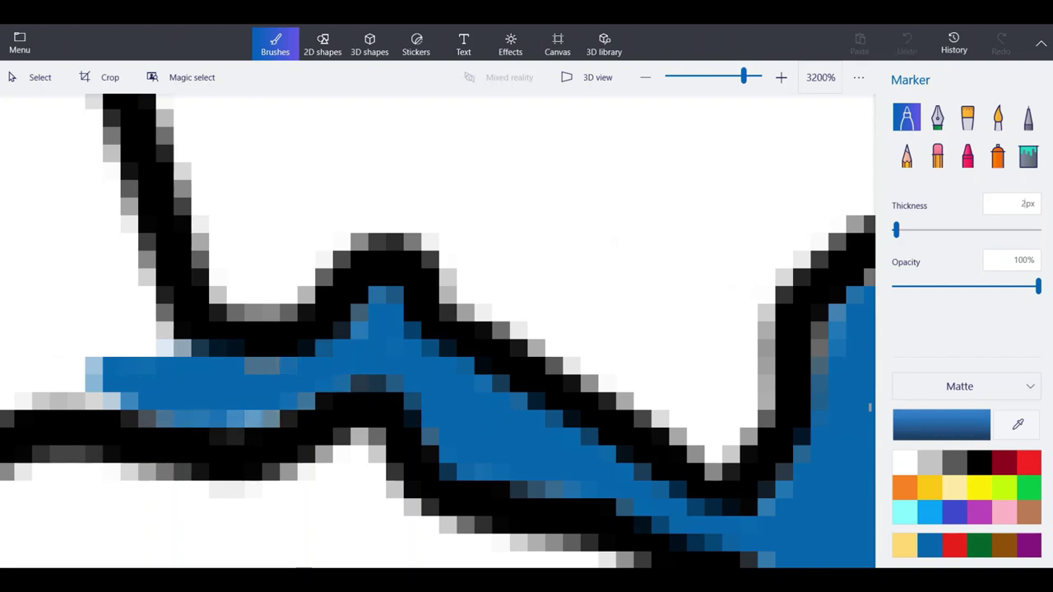
Trace the inside of Alaska's southern coast in blue with a 5px marker, from the narrow neck west to the peninsula beside the inlet.
click(1024, 204)
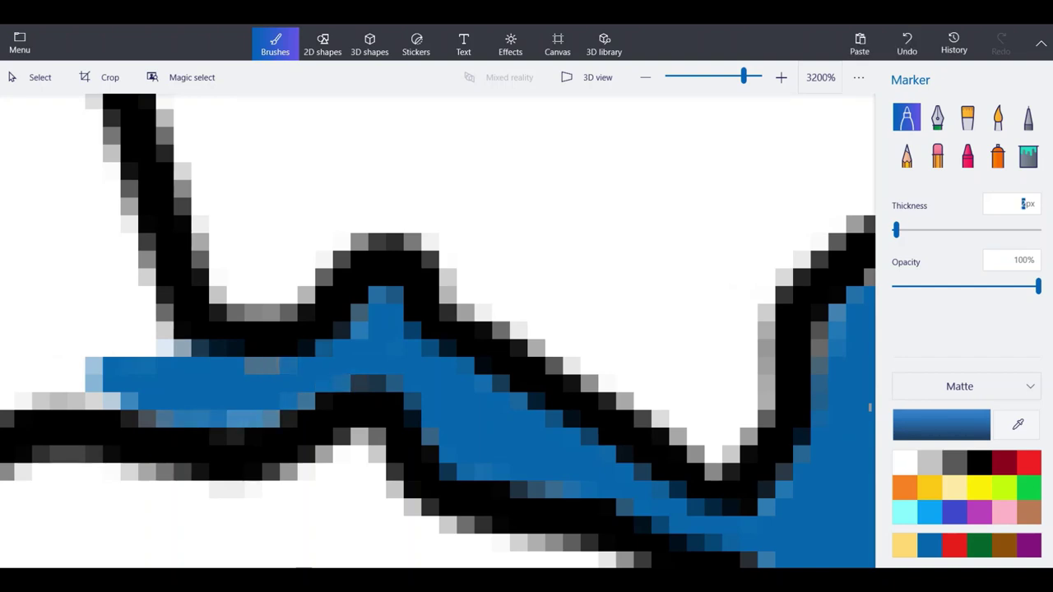
scroll(492, 403, down, 2)
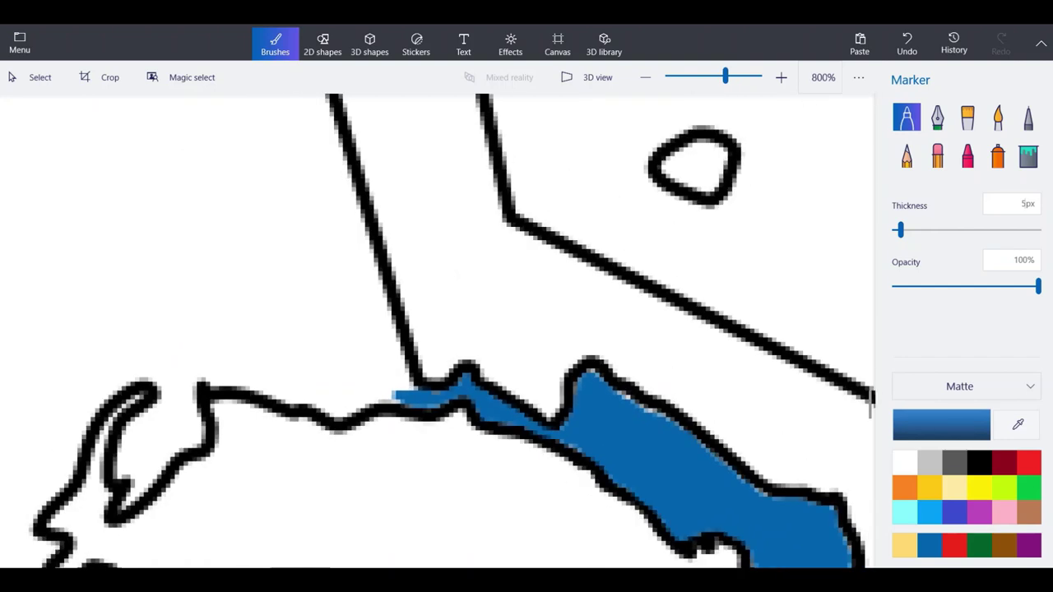
scroll(83, 364, up, 1)
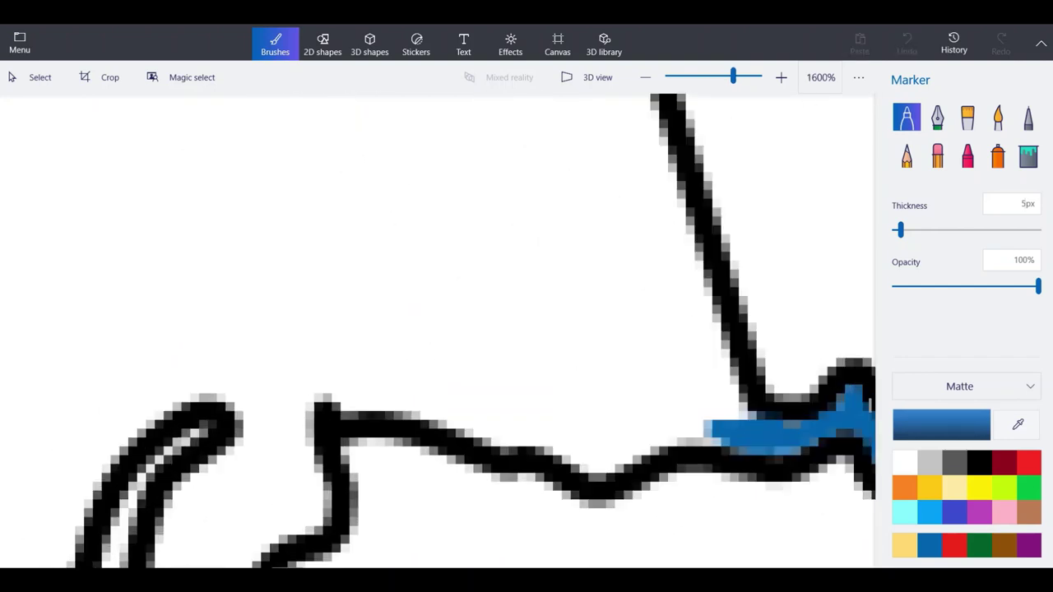
mouse_move(728, 431)
mouse_down()
mouse_move(671, 421)
mouse_move(609, 446)
mouse_move(484, 420)
mouse_move(440, 391)
mouse_move(349, 387)
mouse_move(315, 395)
mouse_move(293, 419)
mouse_move(307, 523)
mouse_up()
click(908, 44)
scroll(348, 232, down, 1)
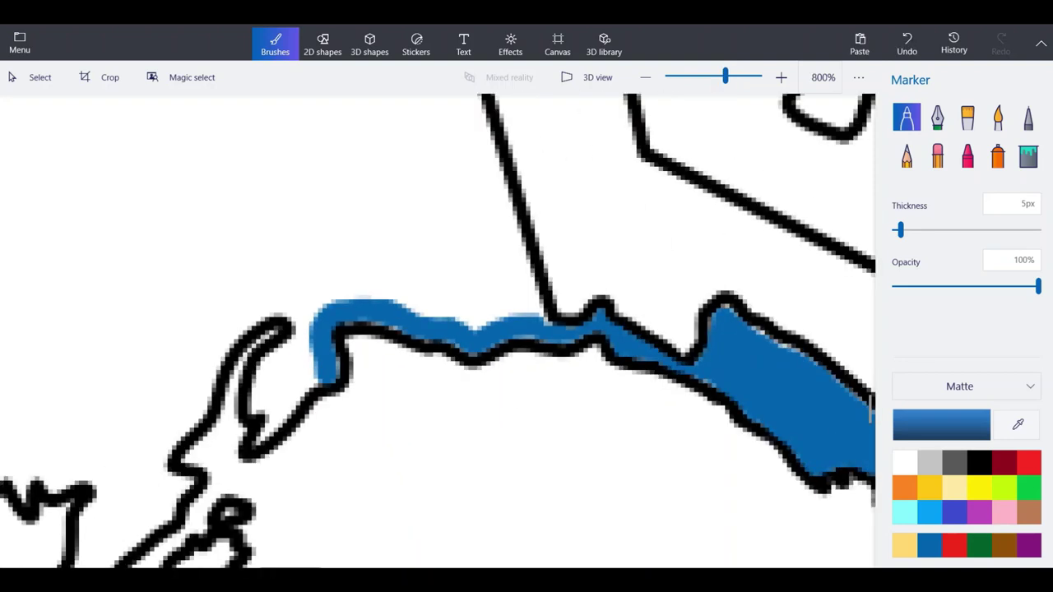
Fill the peninsula east of the inlet with blue, using a 3px marker for its tip, and trace the land side of the inlet's western shore.
scroll(255, 400, up, 2)
mouse_move(403, 372)
mouse_down()
mouse_move(354, 375)
mouse_move(301, 416)
mouse_move(264, 422)
mouse_move(283, 350)
mouse_move(329, 340)
mouse_move(326, 354)
mouse_up()
mouse_move(342, 309)
mouse_down()
mouse_move(358, 255)
mouse_move(330, 218)
mouse_move(263, 228)
mouse_move(204, 284)
mouse_move(169, 337)
mouse_move(133, 448)
mouse_move(79, 498)
mouse_up()
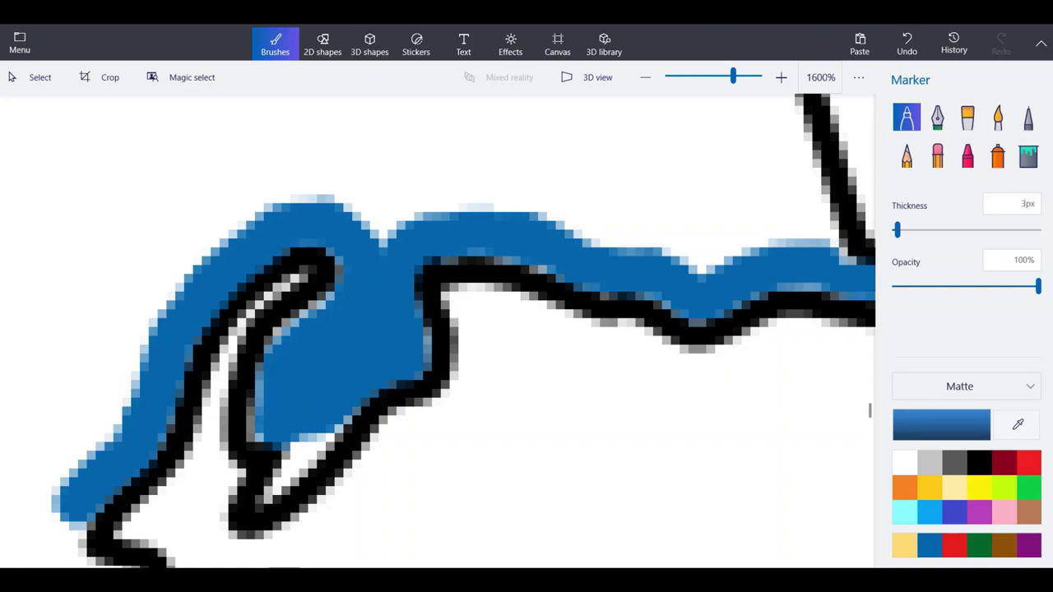
drag(334, 420, 272, 500)
click(294, 445)
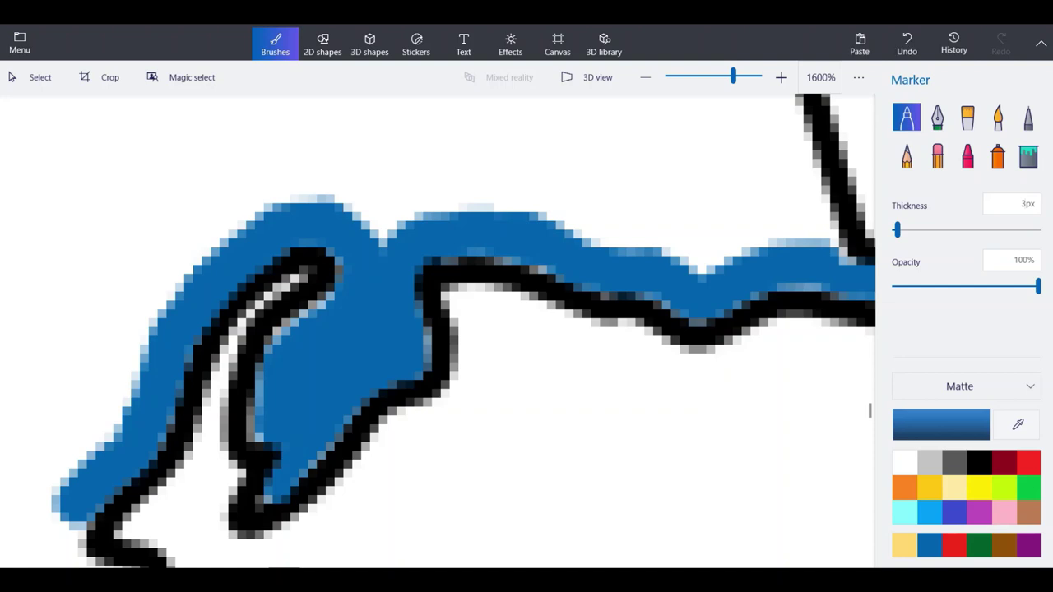
click(273, 500)
Fill the island off Alaska's southern coast, including its small northern lobe, with blue using the 3px marker.
scroll(395, 215, down, 2)
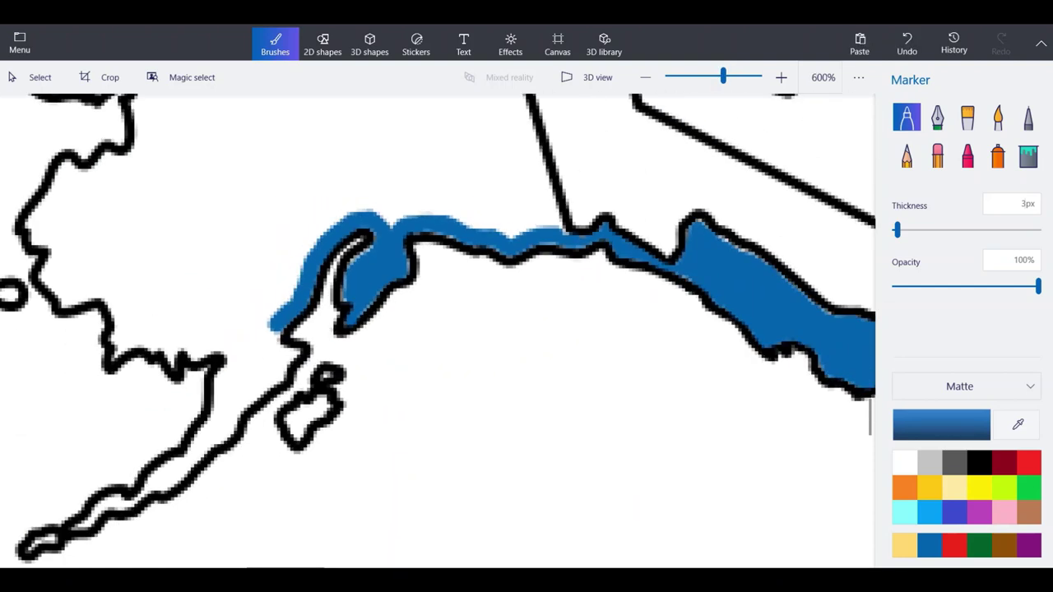
scroll(107, 363, up, 1)
scroll(383, 442, up, 3)
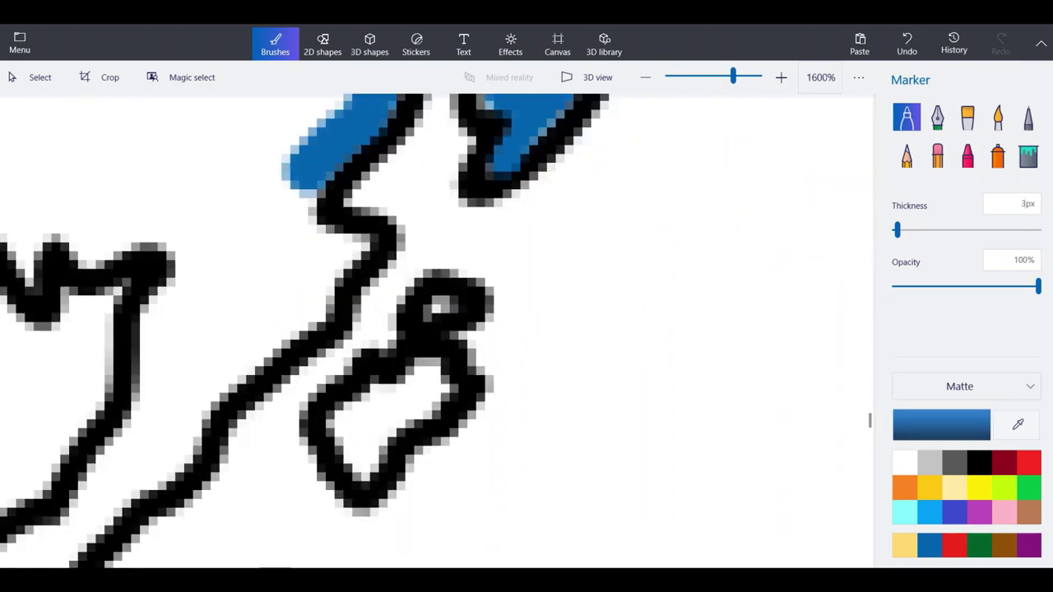
mouse_move(445, 301)
mouse_down()
mouse_move(385, 403)
mouse_move(330, 438)
mouse_move(362, 470)
mouse_up()
mouse_move(416, 397)
mouse_down()
mouse_move(376, 458)
mouse_move(443, 358)
mouse_up()
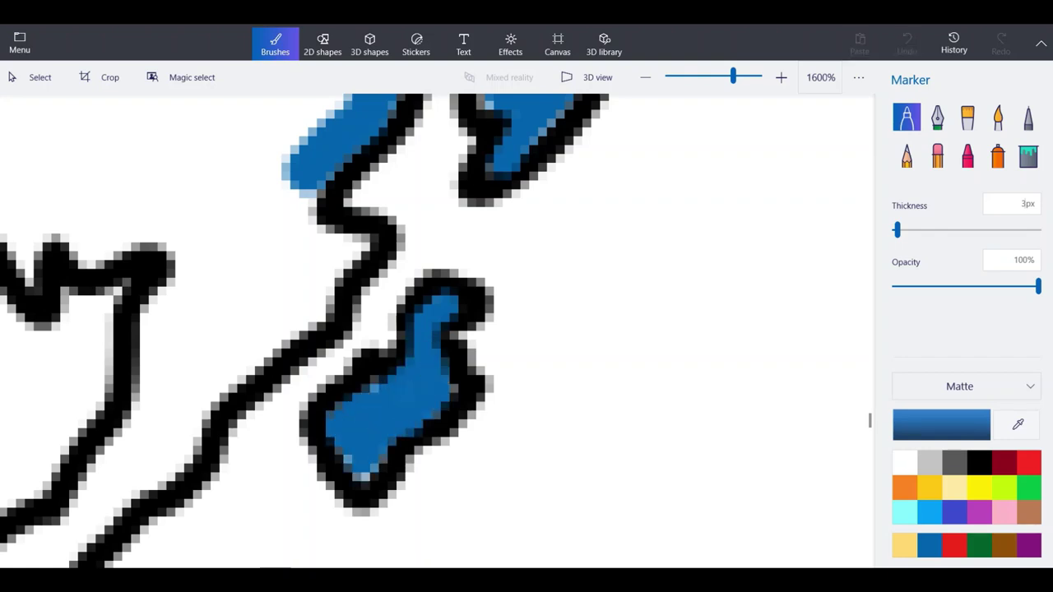
Continue the blue trace with a 5px marker around the coastal notch southwest of the inlet.
scroll(541, 376, down, 3)
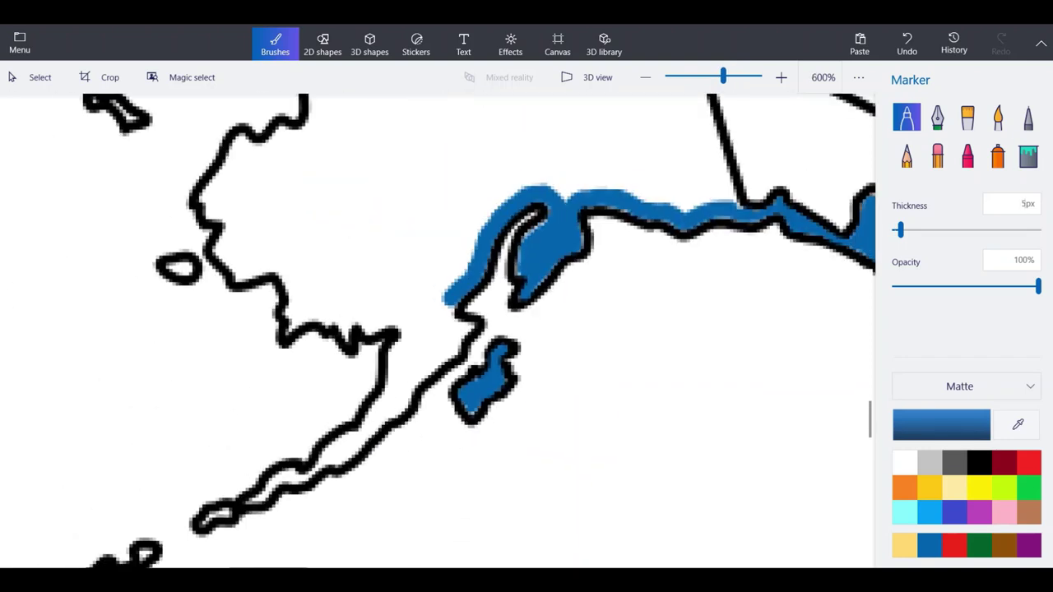
scroll(448, 312, up, 5)
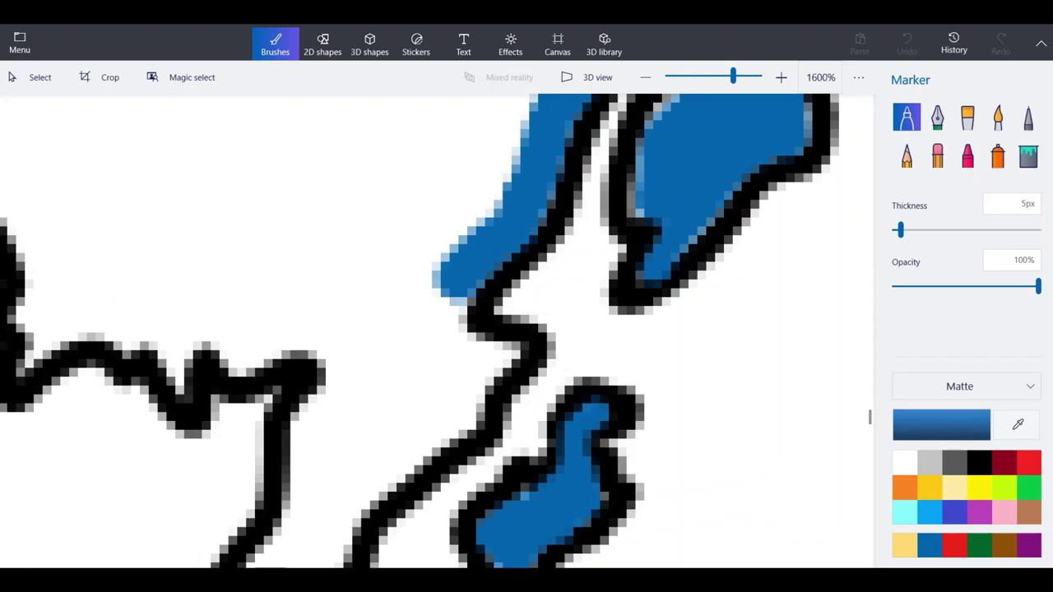
mouse_move(445, 267)
mouse_down()
mouse_move(434, 333)
mouse_move(461, 362)
mouse_move(510, 362)
mouse_up()
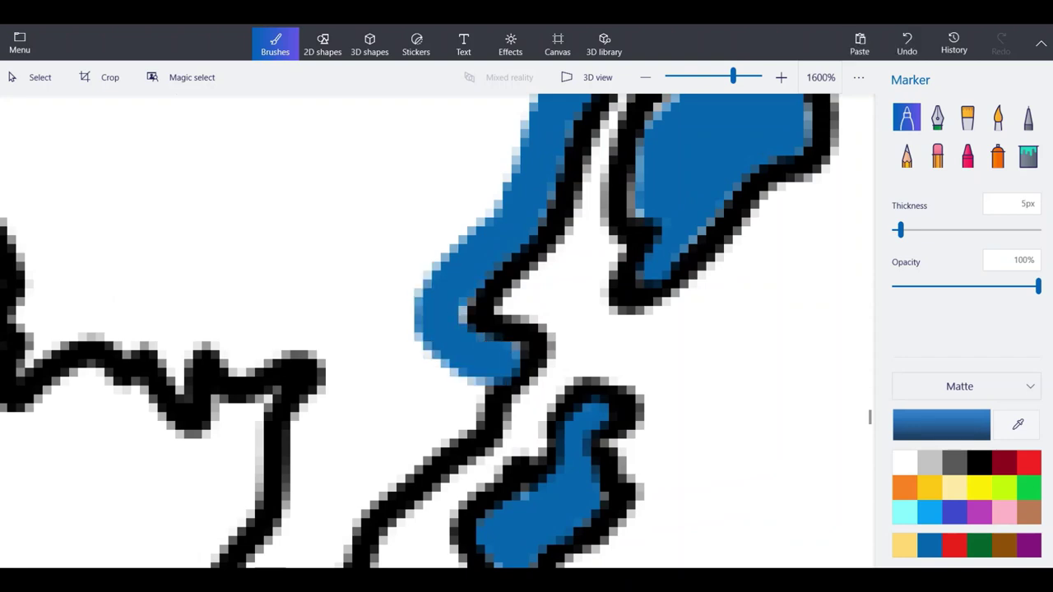
Undo the last stroke and repaint the blue 5px marker band along Alaska's southern coast, continuing it southwest into the long peninsula.
click(907, 43)
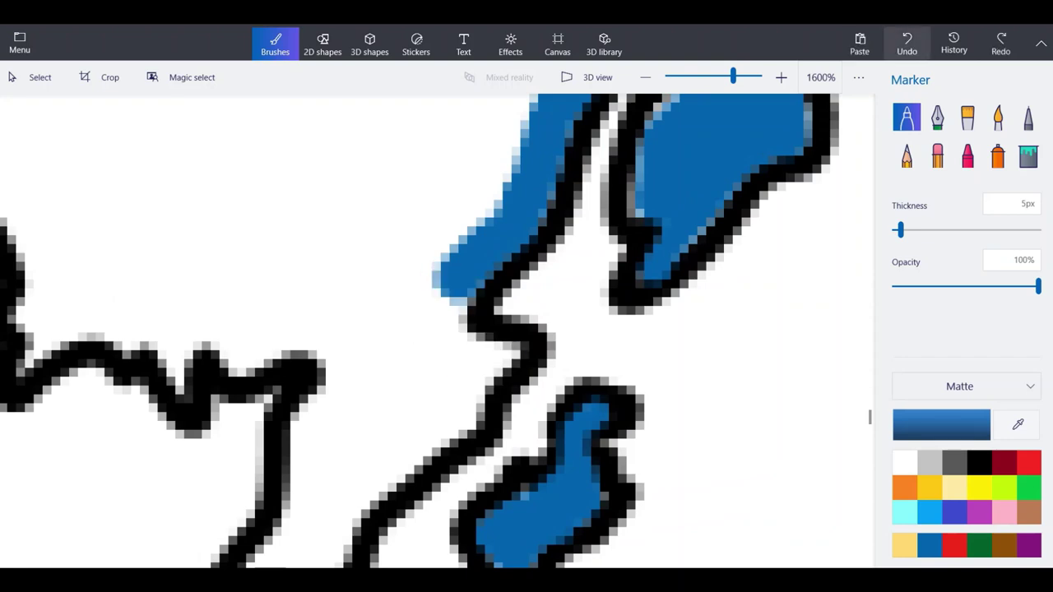
mouse_move(397, 448)
mouse_down()
mouse_move(500, 346)
mouse_move(429, 329)
mouse_move(432, 270)
mouse_up()
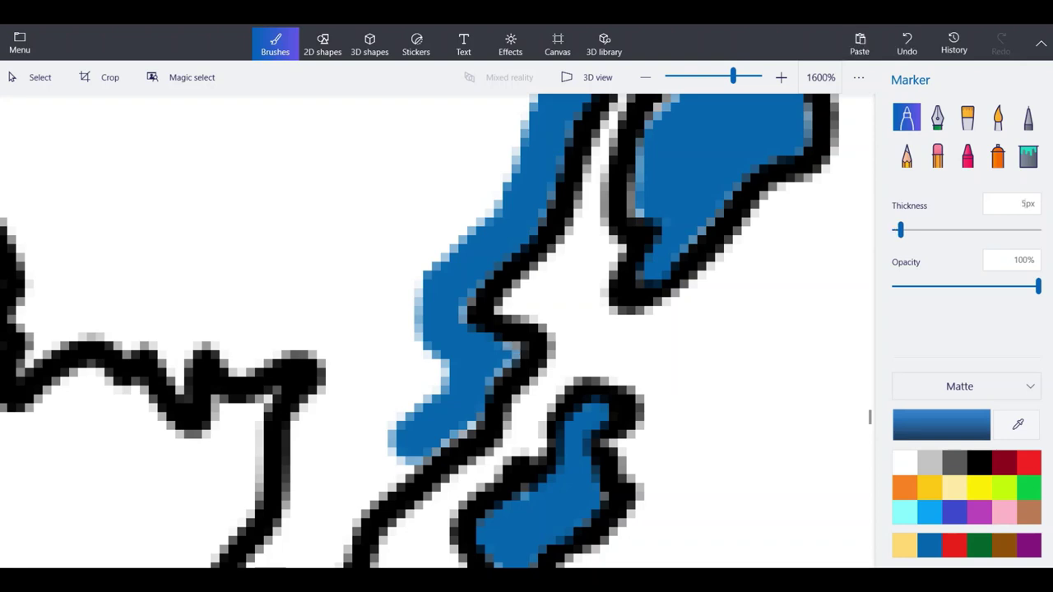
click(488, 377)
scroll(534, 237, down, 2)
scroll(359, 458, up, 2)
mouse_move(341, 469)
mouse_down()
mouse_move(485, 349)
mouse_move(536, 280)
mouse_move(599, 238)
mouse_move(567, 251)
mouse_move(415, 377)
mouse_up()
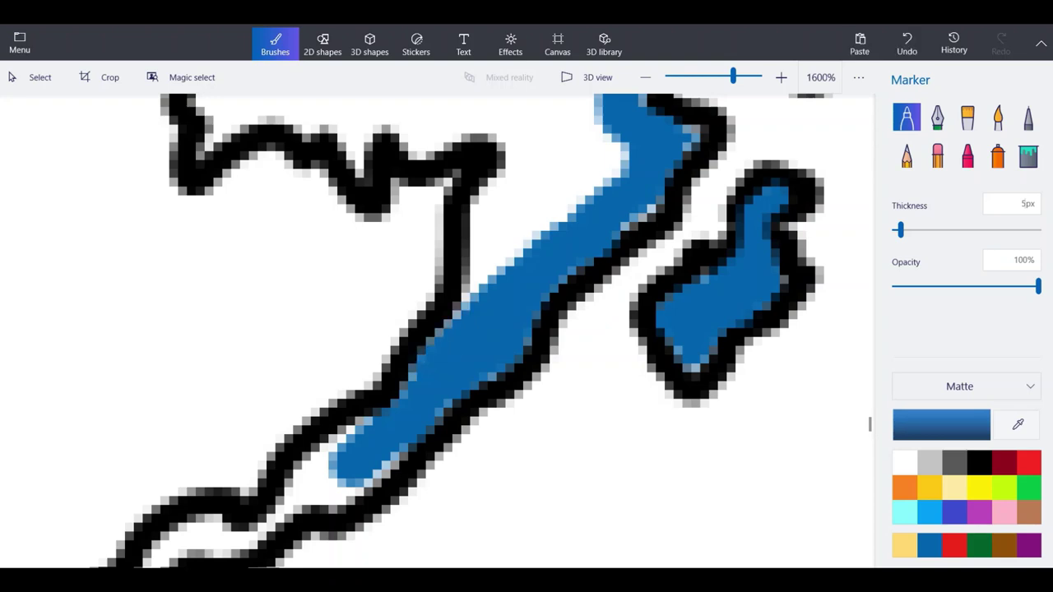
mouse_move(394, 420)
mouse_down()
mouse_move(342, 477)
mouse_move(300, 473)
mouse_up()
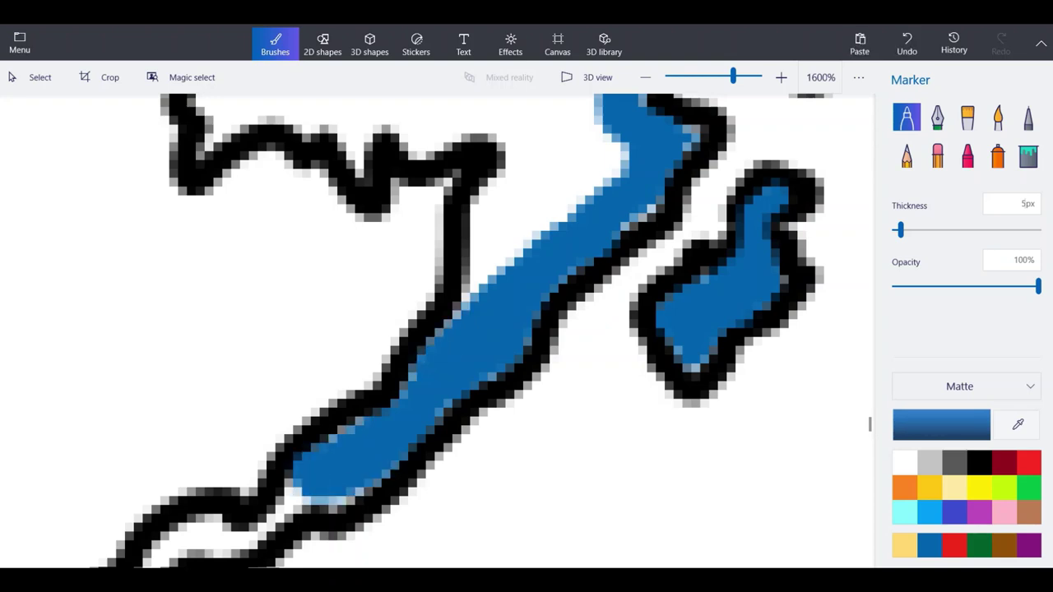
Reduce the marker thickness to 3px and fill the narrow southwestern end of the peninsula with blue up to its tip.
drag(901, 230, 897, 230)
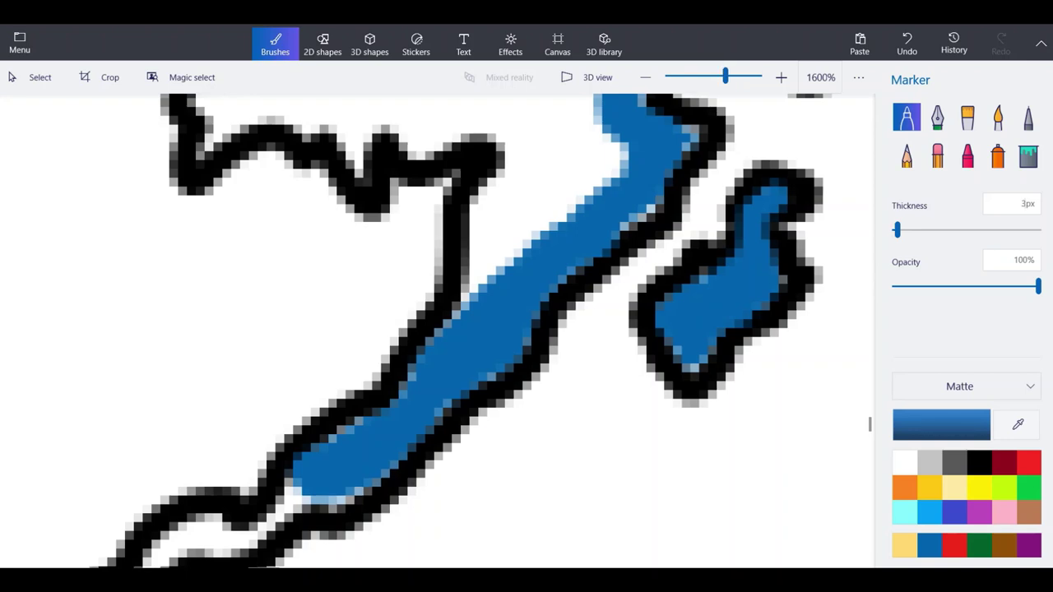
scroll(207, 403, down, 1)
scroll(92, 520, up, 1)
scroll(99, 494, up, 3)
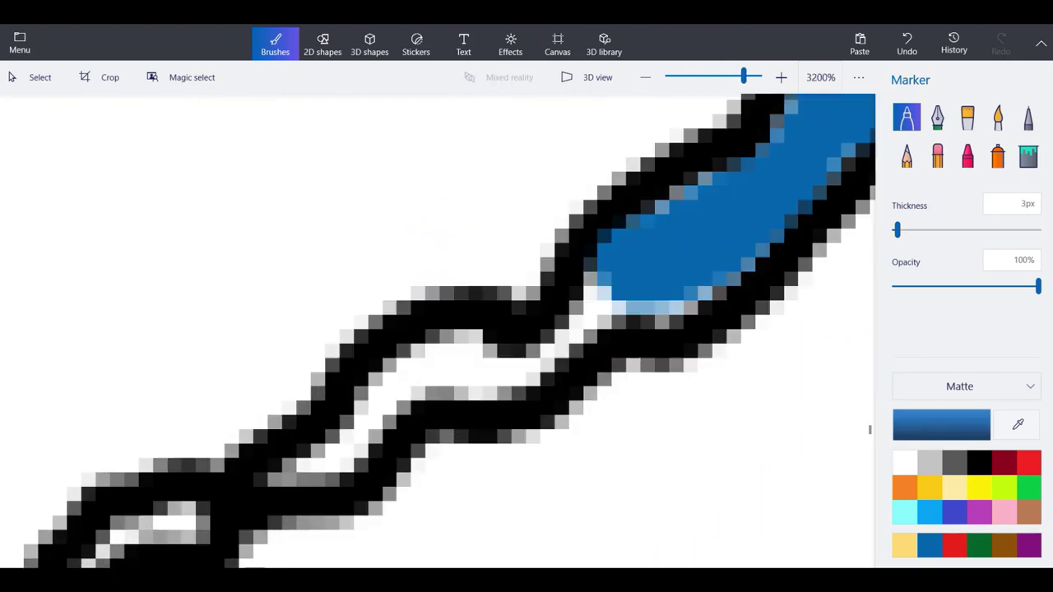
mouse_move(839, 241)
mouse_down()
mouse_move(588, 338)
mouse_move(518, 323)
mouse_move(581, 345)
mouse_move(430, 398)
mouse_move(352, 471)
mouse_move(416, 382)
mouse_move(498, 333)
mouse_up()
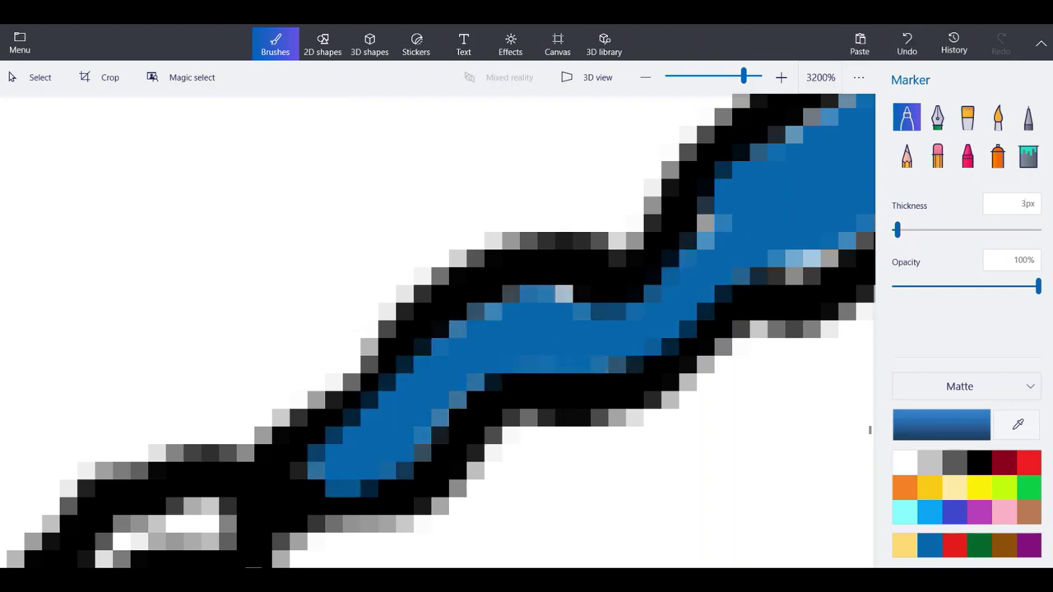
scroll(526, 326, down, 2)
scroll(310, 451, up, 2)
drag(322, 447, 326, 444)
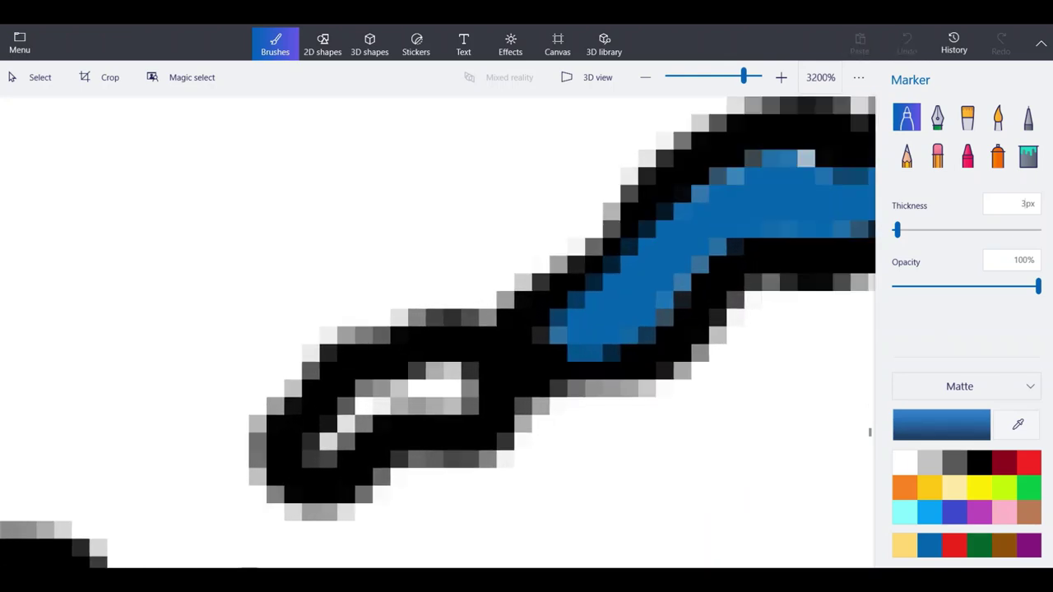
drag(561, 329, 322, 453)
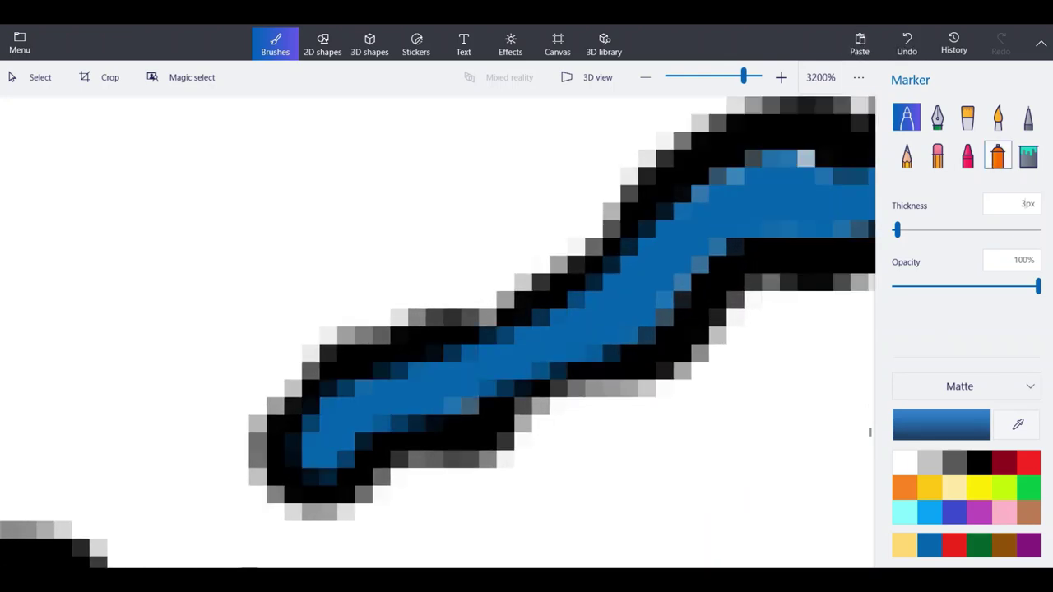
Thicken the outline on both sides of the peninsula's tip with the black 3px marker.
click(979, 463)
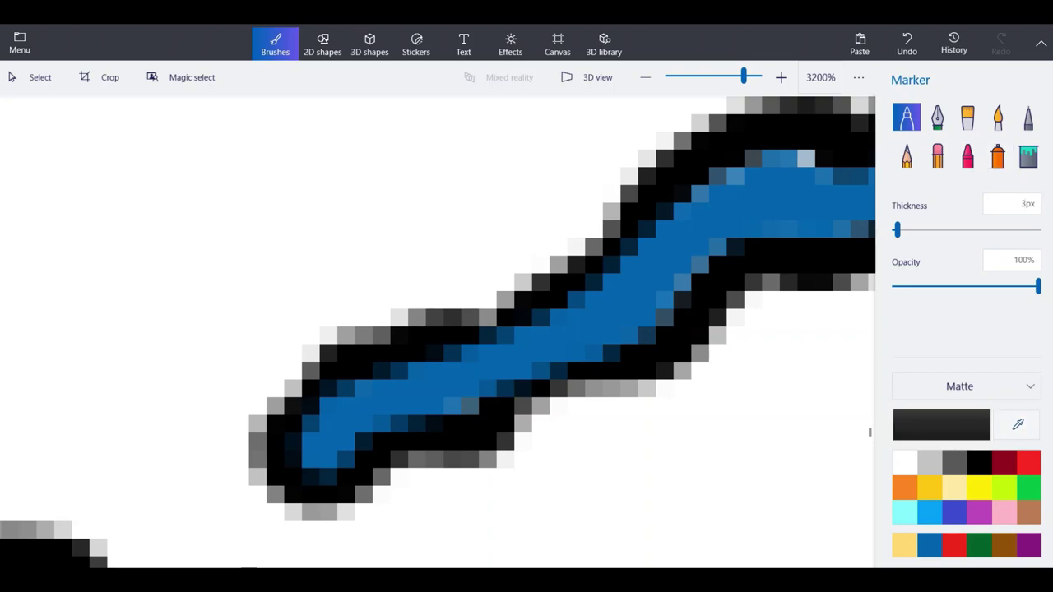
drag(648, 353, 503, 418)
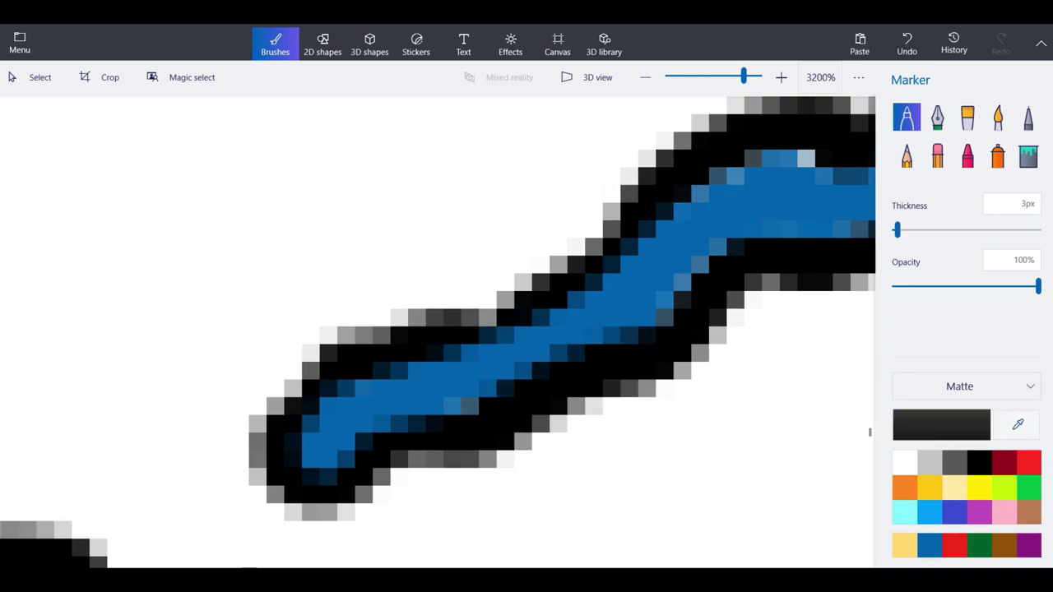
mouse_move(683, 157)
mouse_down()
mouse_move(527, 271)
mouse_move(313, 397)
mouse_up()
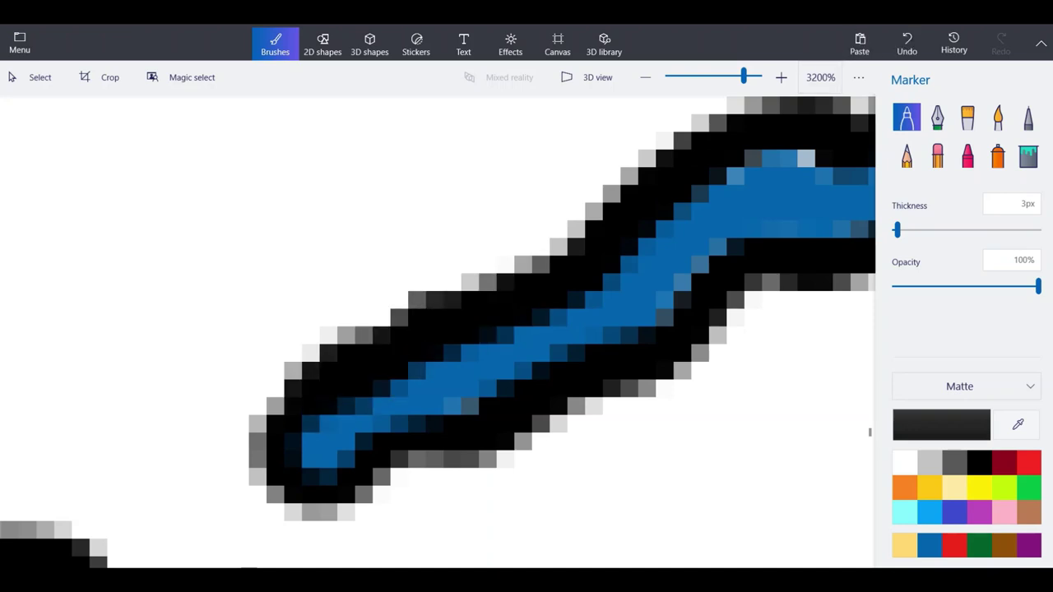
scroll(835, 170, down, 1)
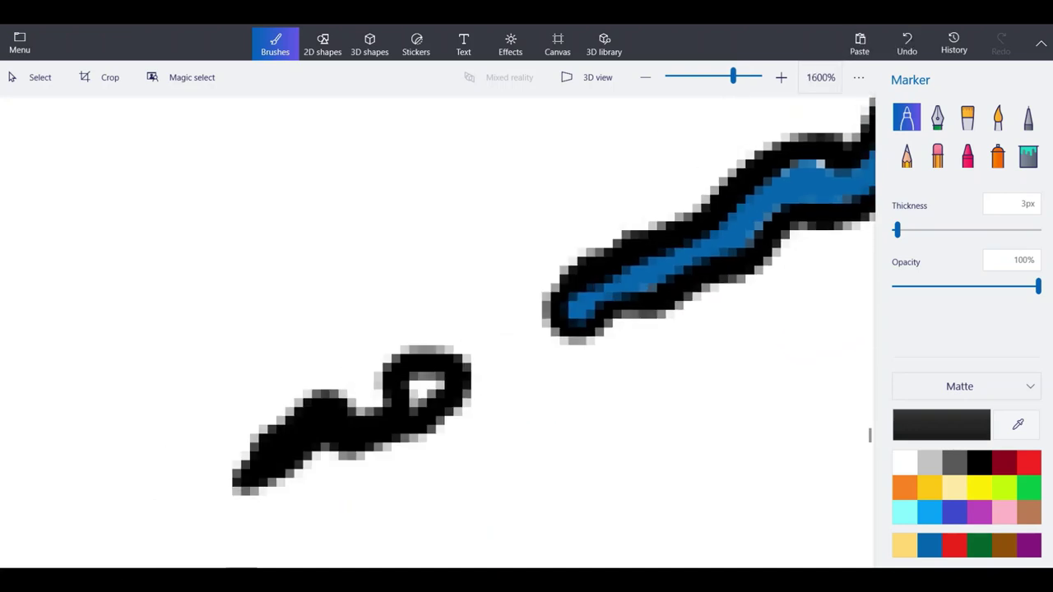
Paint a blue 3px streak through the small island southwest of the peninsula's tip and touch up its pointed end in black.
click(930, 545)
scroll(386, 477, up, 1)
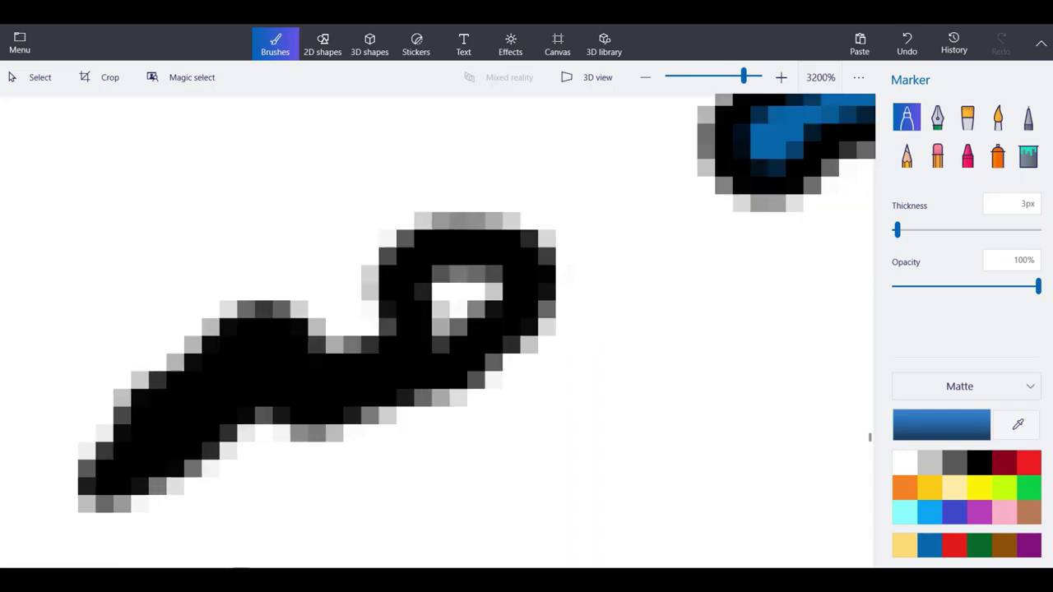
mouse_move(490, 277)
mouse_down()
mouse_move(405, 374)
mouse_move(239, 362)
mouse_move(157, 444)
mouse_up()
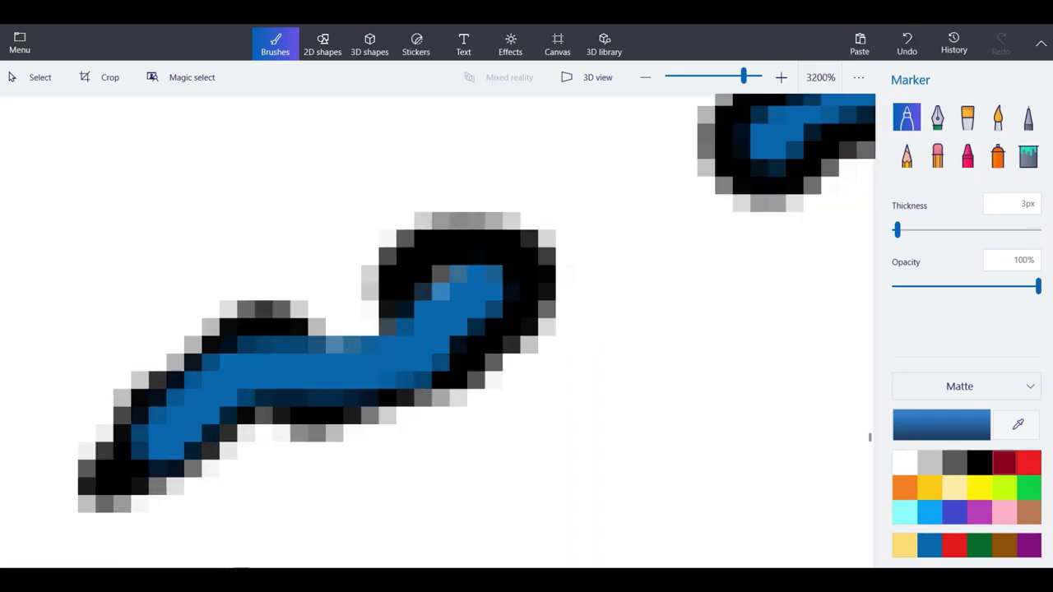
click(979, 463)
mouse_move(148, 461)
mouse_down()
mouse_move(247, 430)
mouse_move(432, 397)
mouse_move(481, 369)
mouse_move(482, 275)
mouse_move(354, 329)
mouse_move(263, 337)
mouse_move(174, 363)
mouse_move(105, 451)
mouse_up()
scroll(607, 242, down, 5)
scroll(609, 239, down, 4)
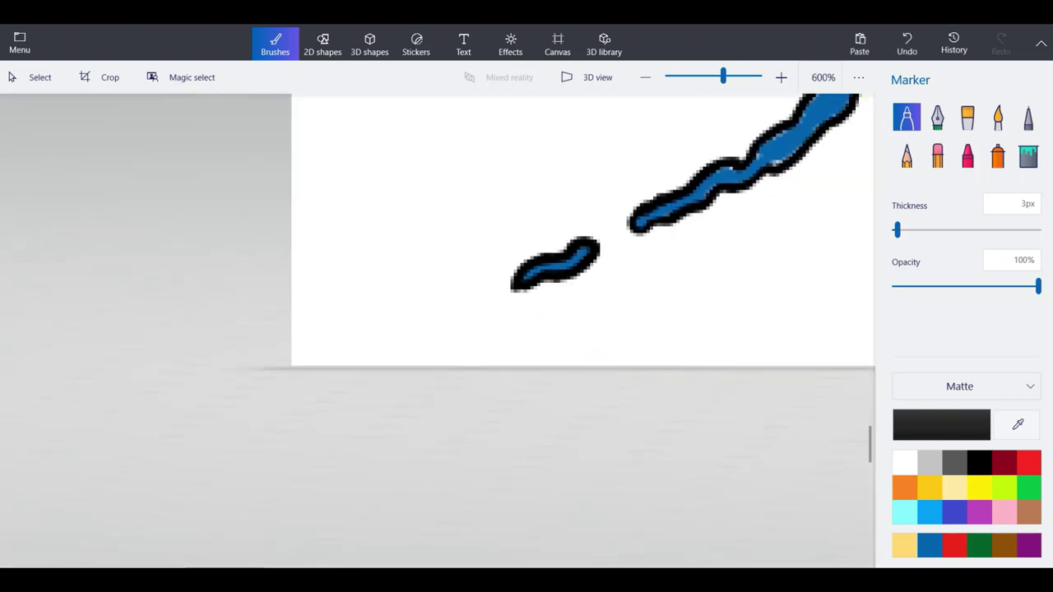
Paint a blue 5px band from the peninsula's north side along the jagged southwestern coast toward the small oval island.
scroll(461, 172, up, 2)
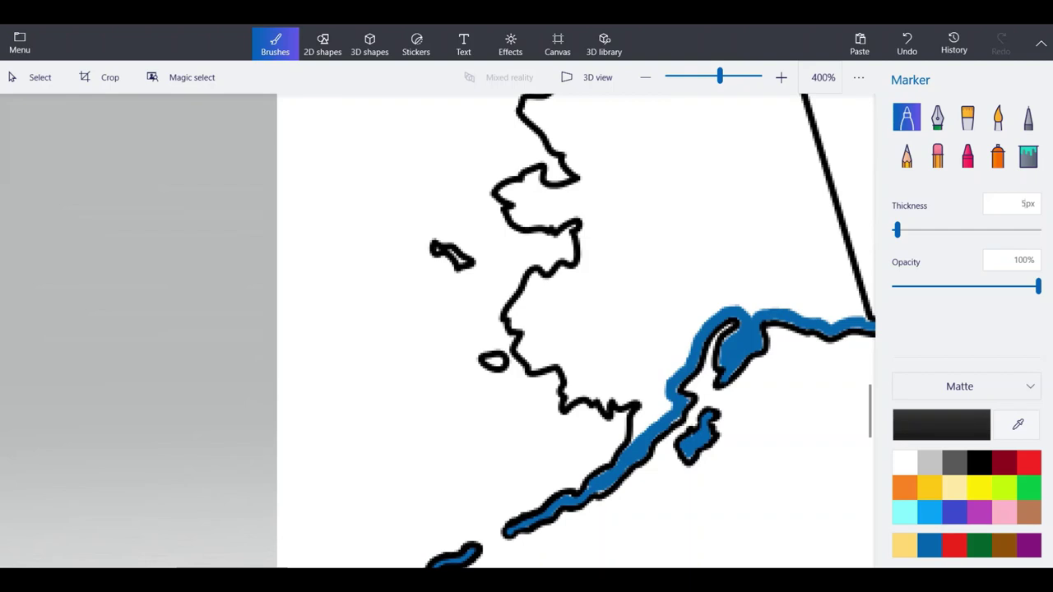
click(929, 546)
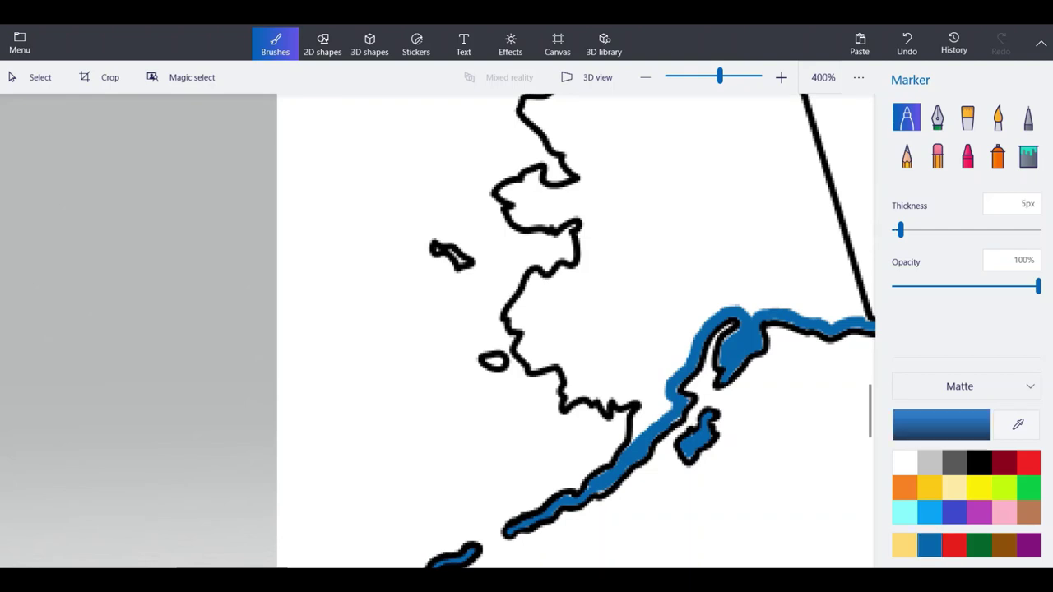
scroll(676, 448, up, 2)
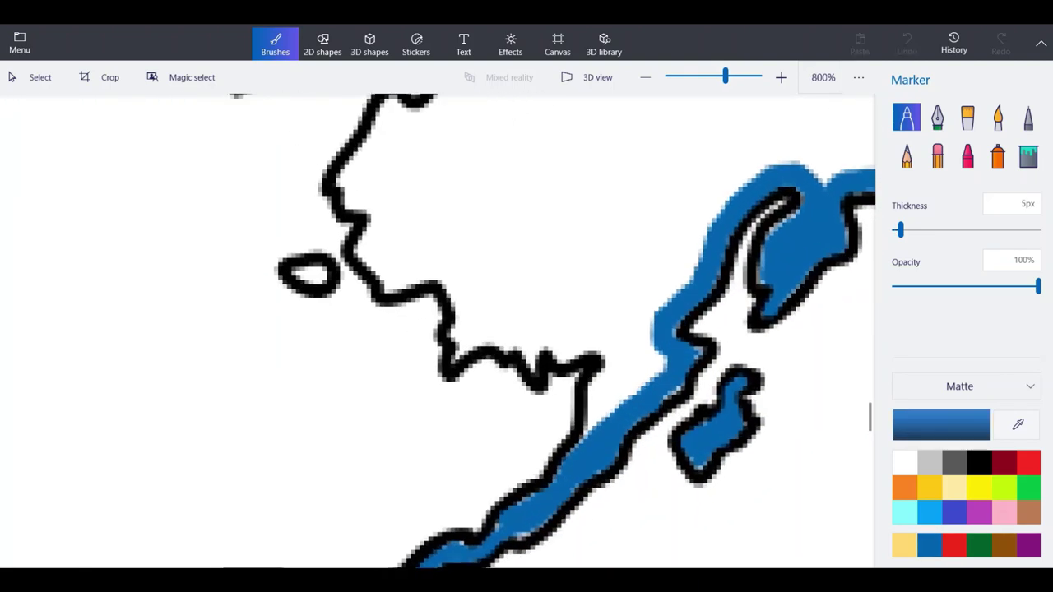
scroll(668, 394, up, 3)
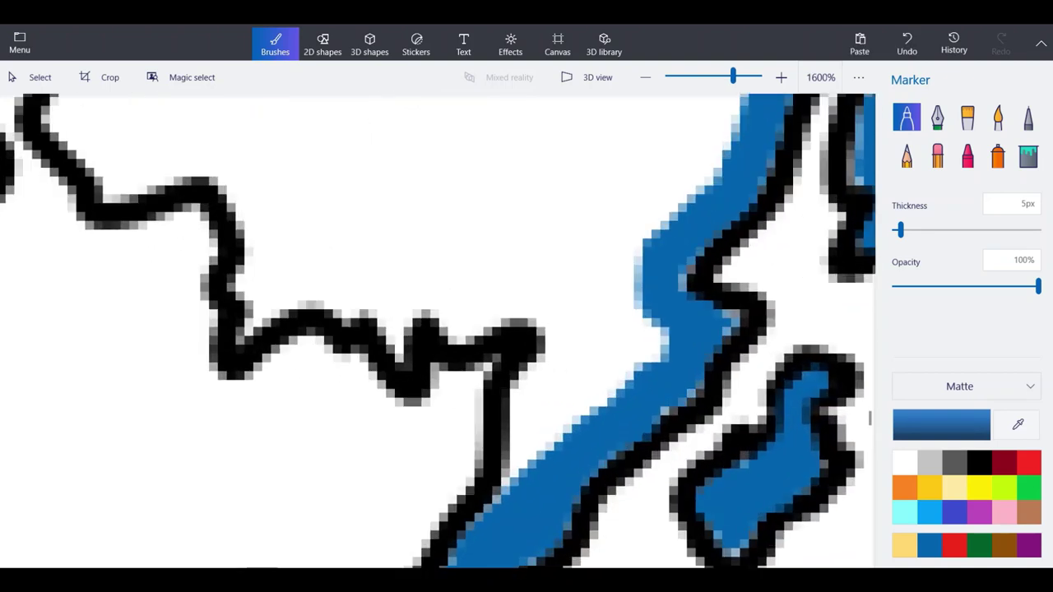
mouse_move(514, 485)
mouse_down()
mouse_move(564, 341)
mouse_move(576, 379)
mouse_move(650, 338)
mouse_move(568, 321)
mouse_move(559, 292)
mouse_move(568, 329)
mouse_move(490, 296)
mouse_move(448, 328)
mouse_move(407, 304)
mouse_move(265, 280)
mouse_move(251, 234)
mouse_move(257, 190)
mouse_move(206, 144)
mouse_move(136, 160)
mouse_move(107, 193)
mouse_move(70, 119)
mouse_move(48, 103)
mouse_up()
click(260, 286)
click(258, 286)
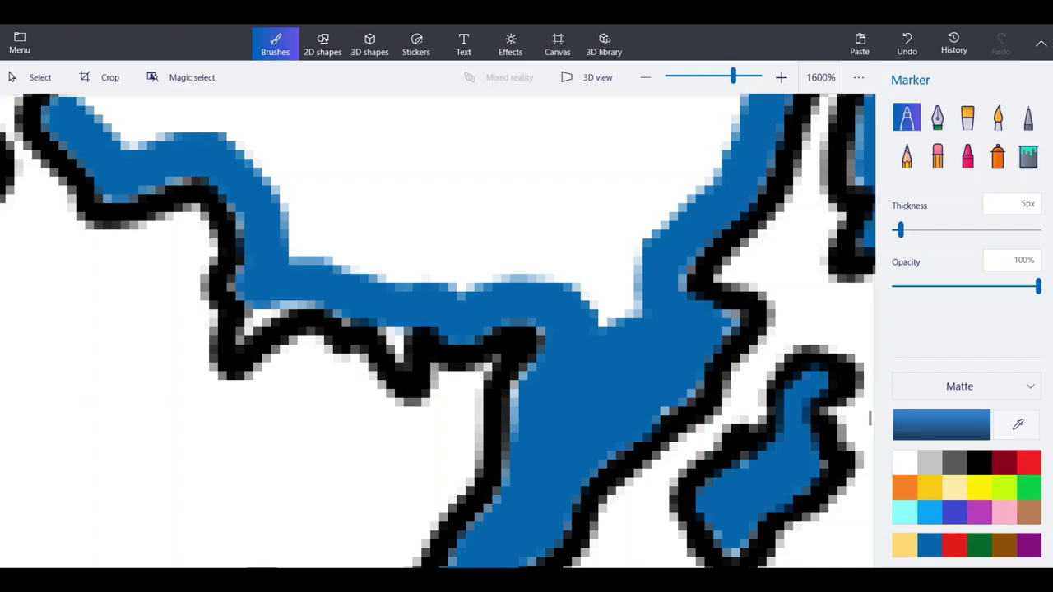
Fill the remaining white gaps between the blue band and the jagged southwestern coastline, using a 3px marker for the narrow notches.
drag(256, 312, 295, 305)
drag(383, 326, 412, 334)
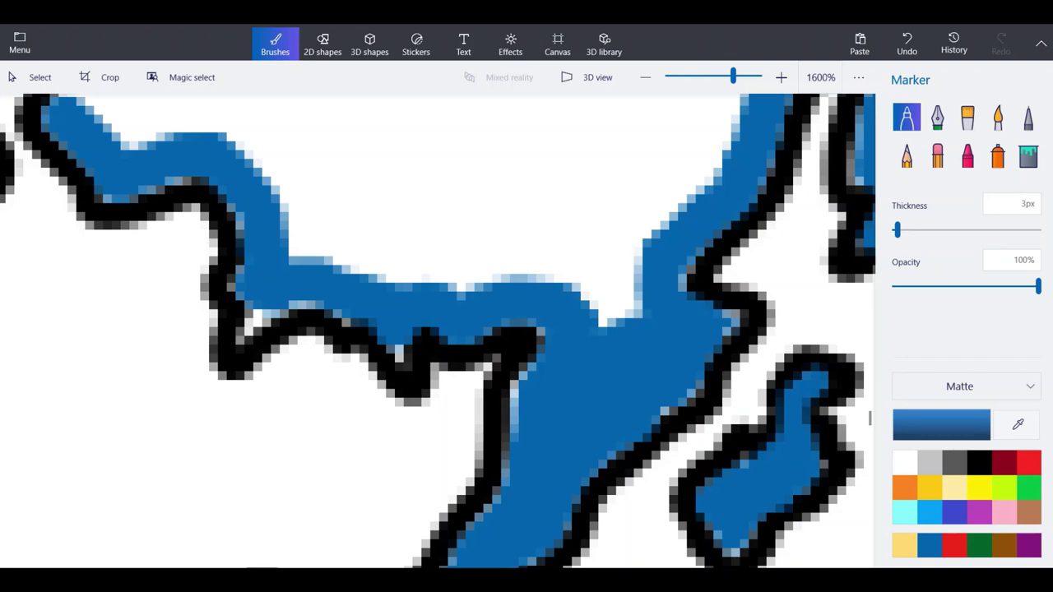
click(399, 356)
click(257, 315)
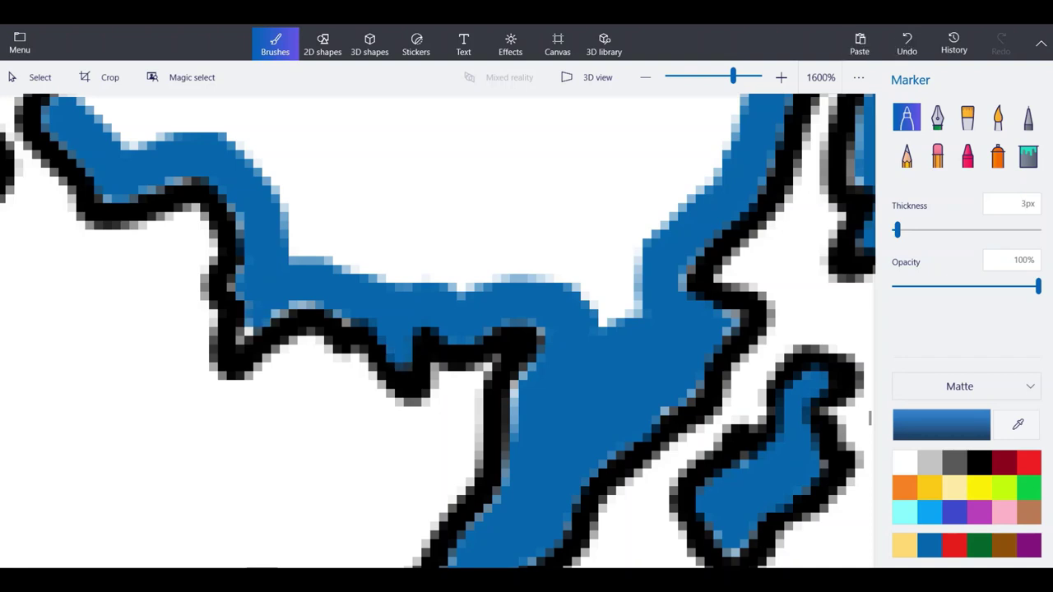
click(241, 336)
click(280, 319)
scroll(301, 306, down, 5)
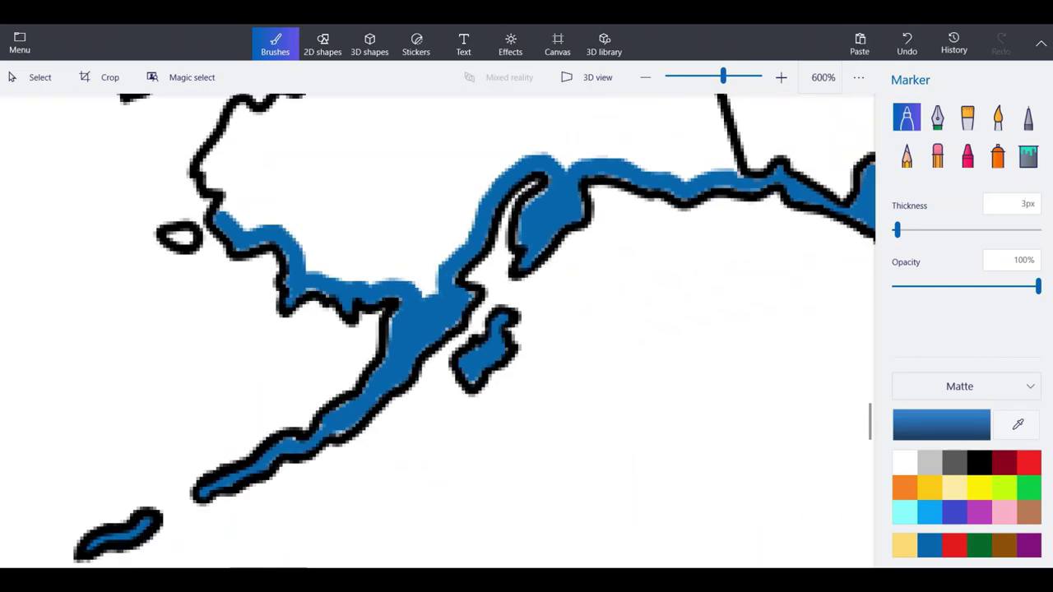
Fill the small oval island with blue and extend the 5px coastal band north along the adjacent mainland coast.
scroll(295, 350, up, 10)
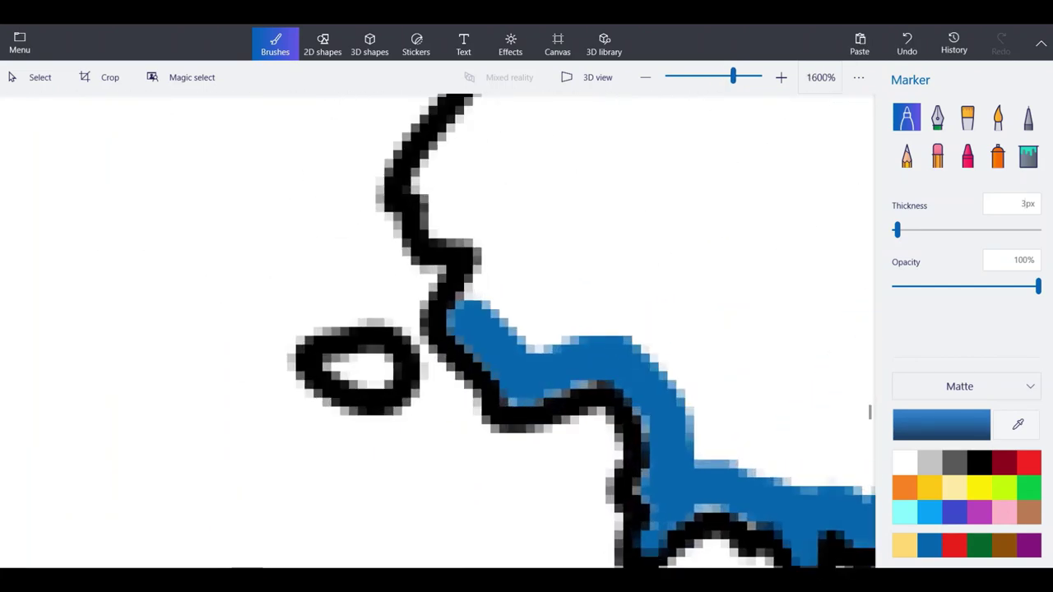
mouse_move(252, 339)
mouse_down()
mouse_move(209, 364)
mouse_move(222, 336)
mouse_move(262, 333)
mouse_move(173, 333)
mouse_up()
scroll(354, 443, down, 1)
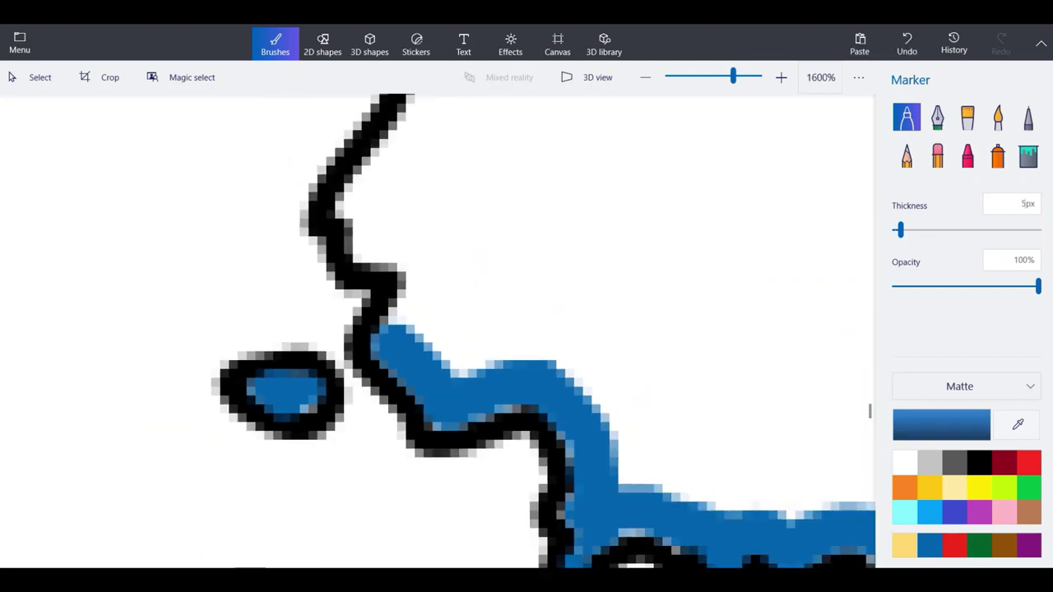
mouse_move(396, 342)
mouse_down()
mouse_move(415, 271)
mouse_move(412, 239)
mouse_move(362, 227)
mouse_move(359, 195)
mouse_move(416, 124)
mouse_up()
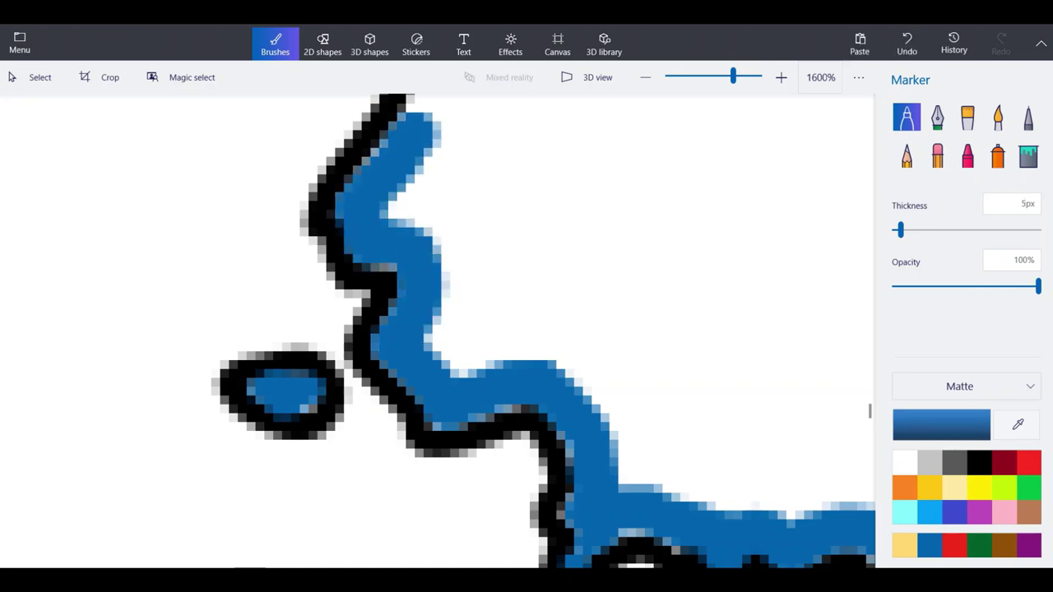
Fill the narrow, bent island off the west coast with blue using a 2px marker.
scroll(407, 383, down, 5)
scroll(280, 200, up, 7)
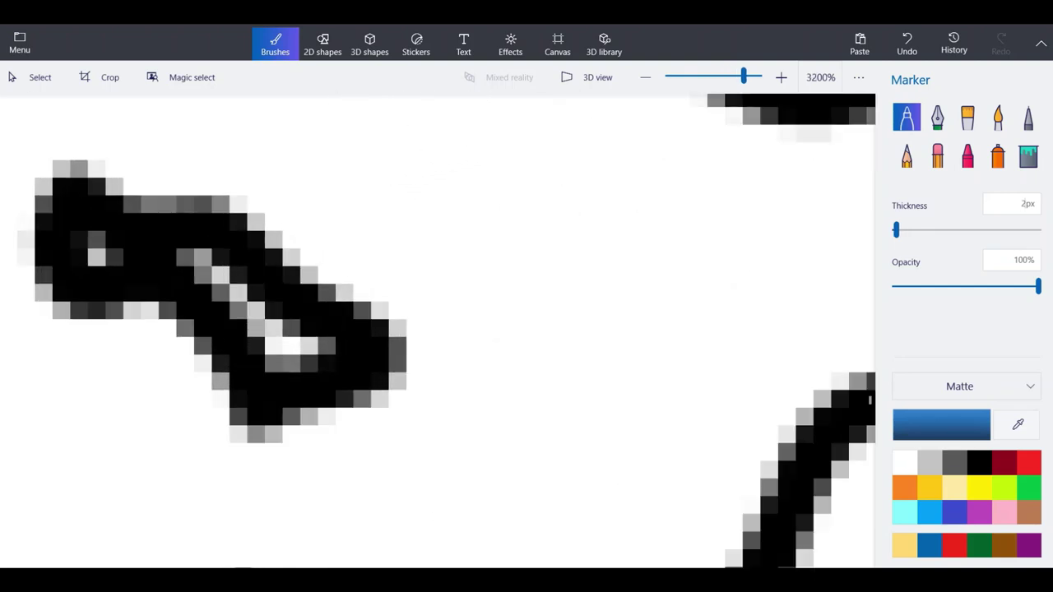
mouse_move(325, 345)
mouse_down()
mouse_move(183, 239)
mouse_move(92, 247)
mouse_up()
click(288, 356)
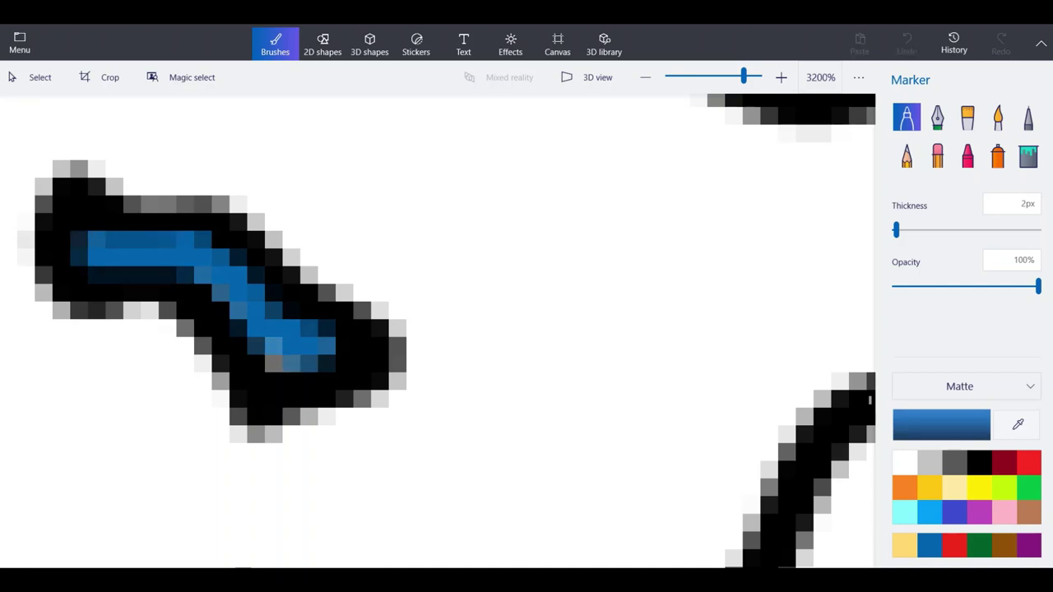
click(272, 356)
scroll(290, 354, down, 2)
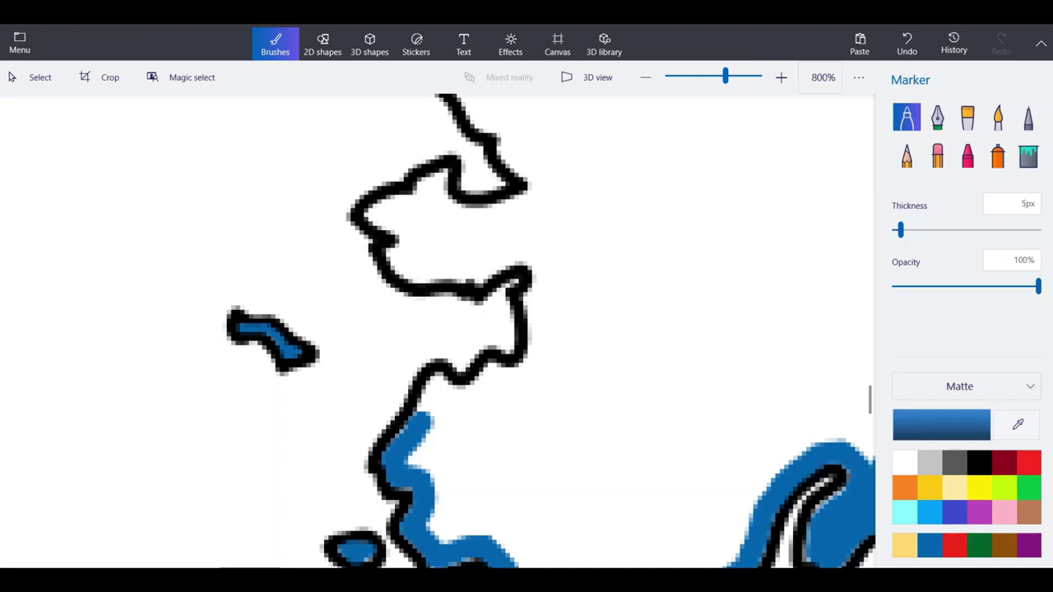
Continue the blue 5px band along the west coast, around the inlet and along the southern shore of the blunt western peninsula.
scroll(511, 322, up, 1)
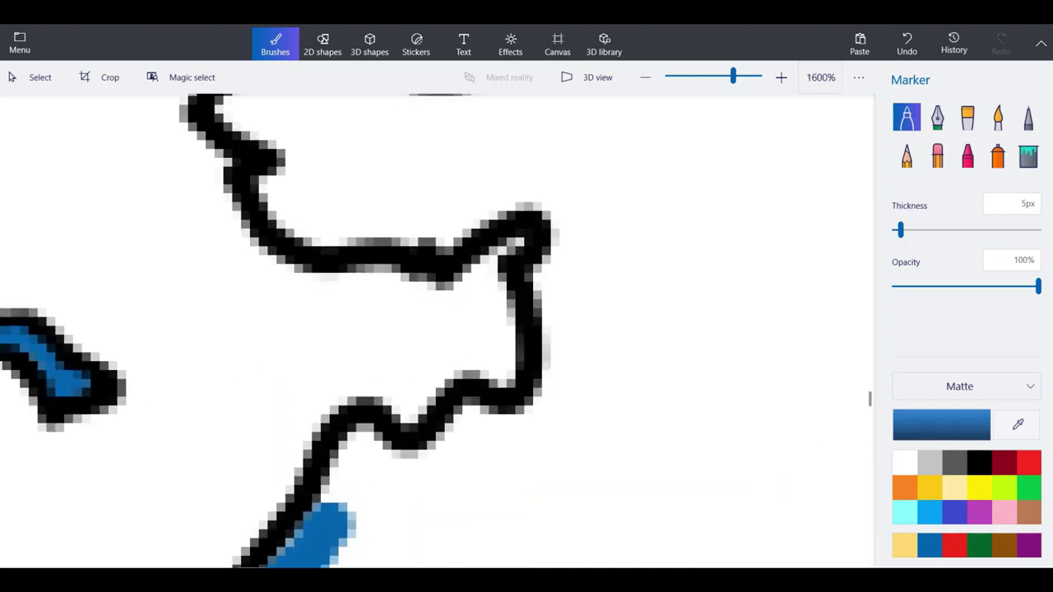
mouse_move(325, 543)
mouse_down()
mouse_move(365, 452)
mouse_move(408, 477)
mouse_move(472, 423)
mouse_move(556, 424)
mouse_move(567, 391)
mouse_move(562, 275)
mouse_move(578, 223)
mouse_move(525, 152)
mouse_move(504, 189)
mouse_move(445, 221)
mouse_move(315, 218)
mouse_move(285, 188)
mouse_move(278, 127)
mouse_up()
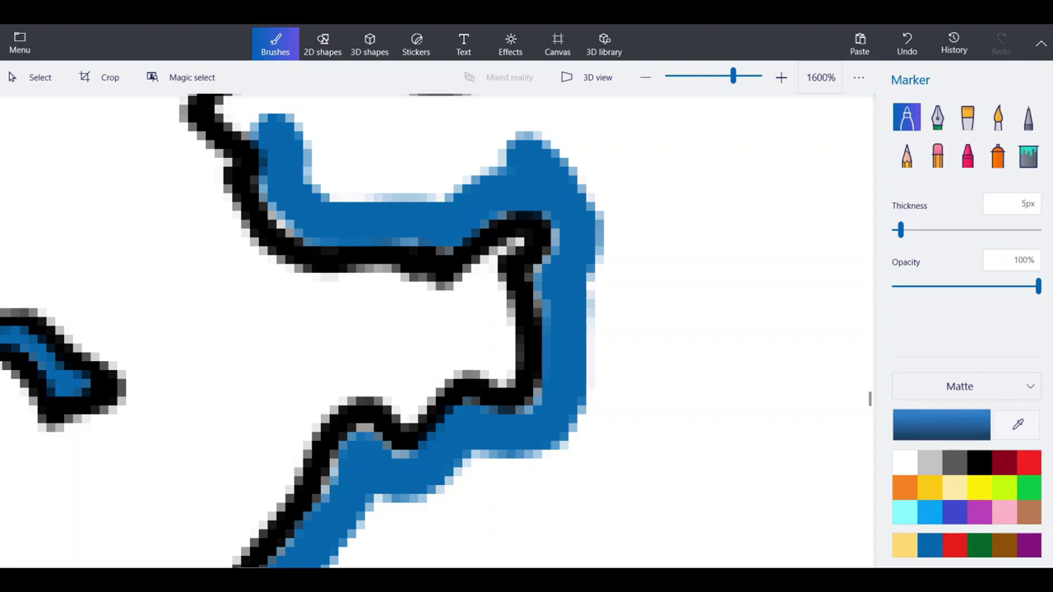
scroll(274, 333, down, 2)
scroll(273, 229, up, 2)
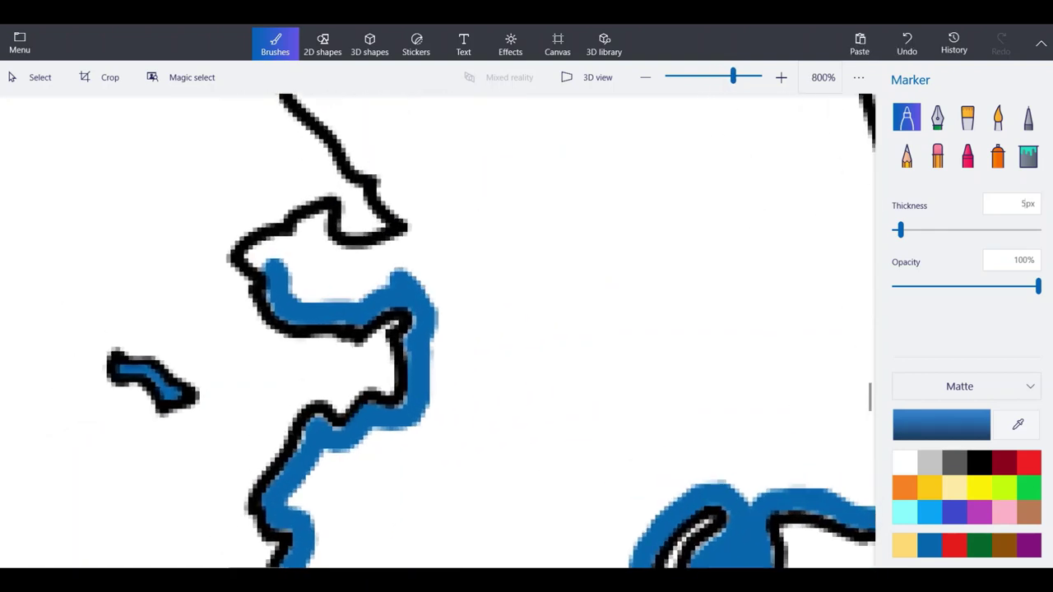
Fill the blunt western peninsula with blue using the 5px marker, up to the notch on its northern shore.
drag(280, 321, 244, 291)
mouse_move(245, 292)
mouse_down()
mouse_move(368, 220)
mouse_move(363, 272)
mouse_move(391, 294)
mouse_move(477, 296)
mouse_move(547, 268)
mouse_move(514, 325)
mouse_move(469, 350)
mouse_move(329, 375)
mouse_move(317, 284)
mouse_move(379, 354)
mouse_move(473, 321)
mouse_move(555, 313)
mouse_up()
scroll(447, 411, down, 2)
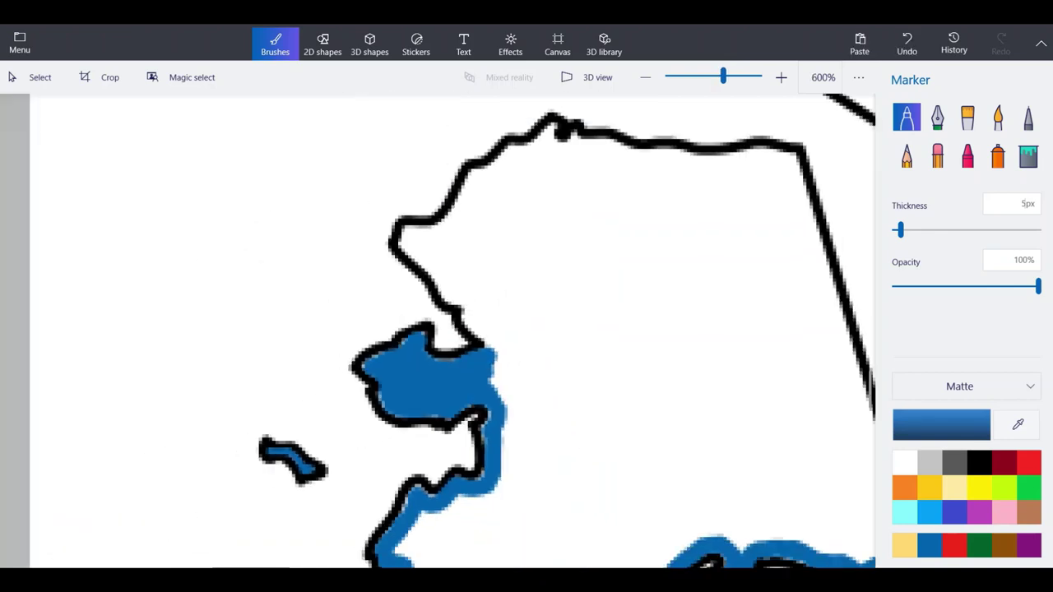
scroll(465, 329, up, 1)
scroll(465, 313, up, 3)
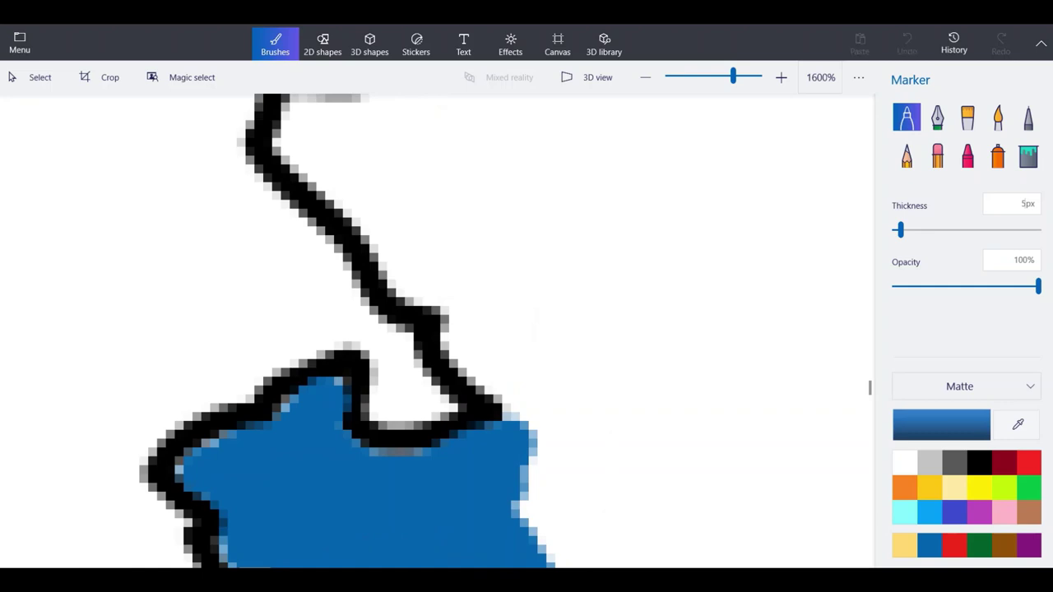
Continue the blue 5px band from the peninsula's notch along the northwest coast and around its pointed western bend.
mouse_move(506, 408)
mouse_down()
mouse_move(515, 391)
mouse_move(273, 100)
mouse_up()
click(907, 43)
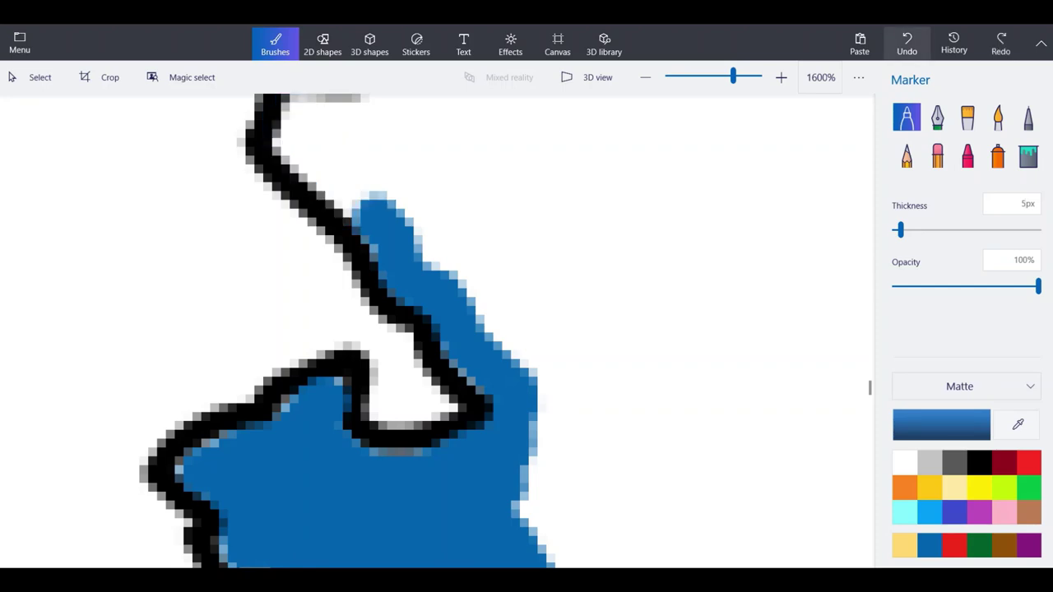
scroll(486, 438, down, 2)
key(ctrl+plus)
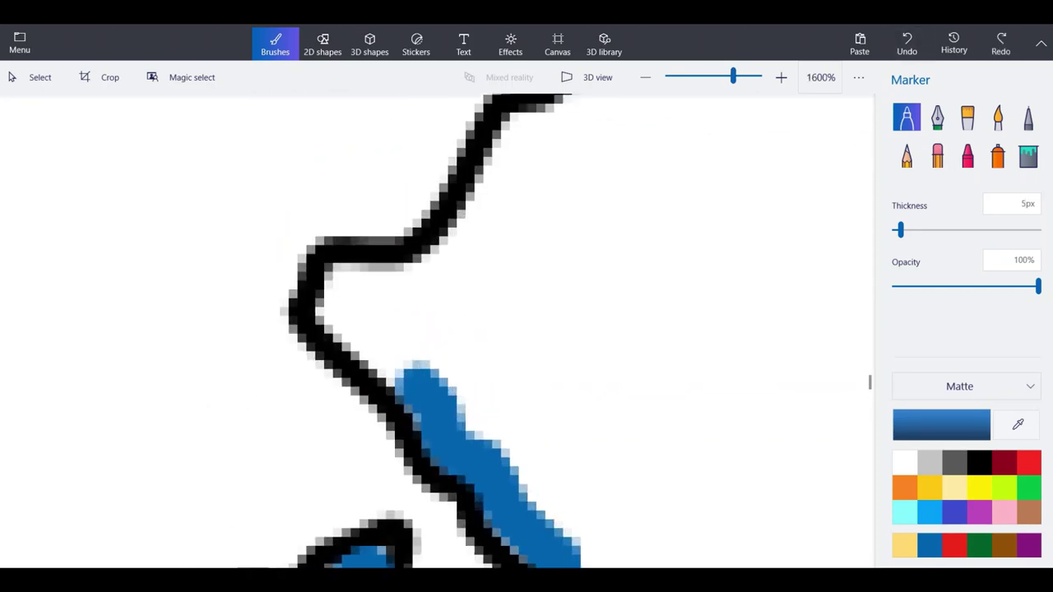
mouse_move(418, 376)
mouse_down()
mouse_move(354, 317)
mouse_move(340, 297)
mouse_move(345, 281)
mouse_move(400, 287)
mouse_move(472, 251)
mouse_move(518, 153)
mouse_move(525, 99)
mouse_up()
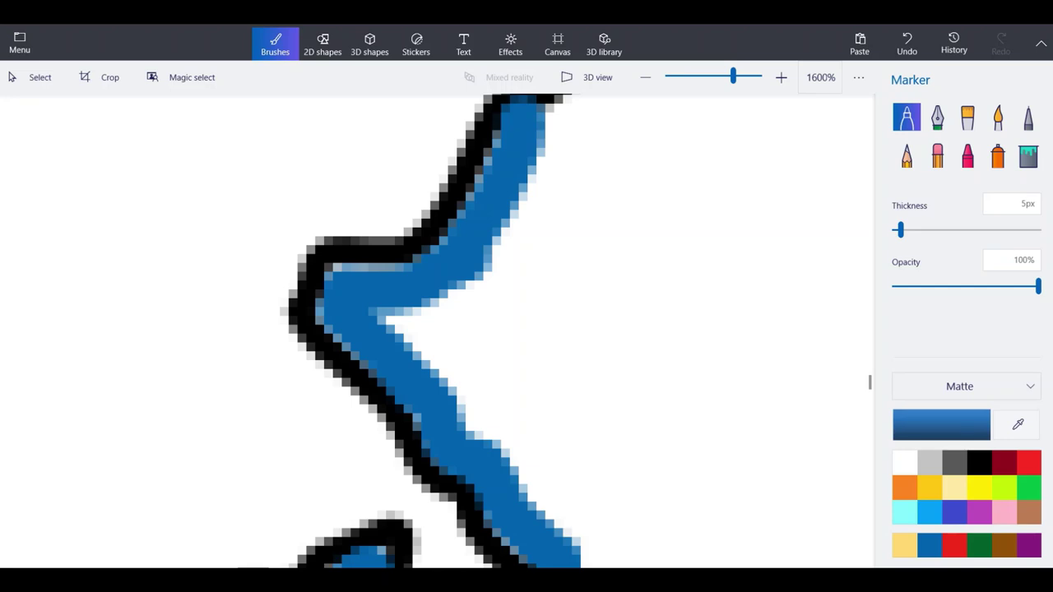
click(906, 43)
scroll(437, 331, down, 3)
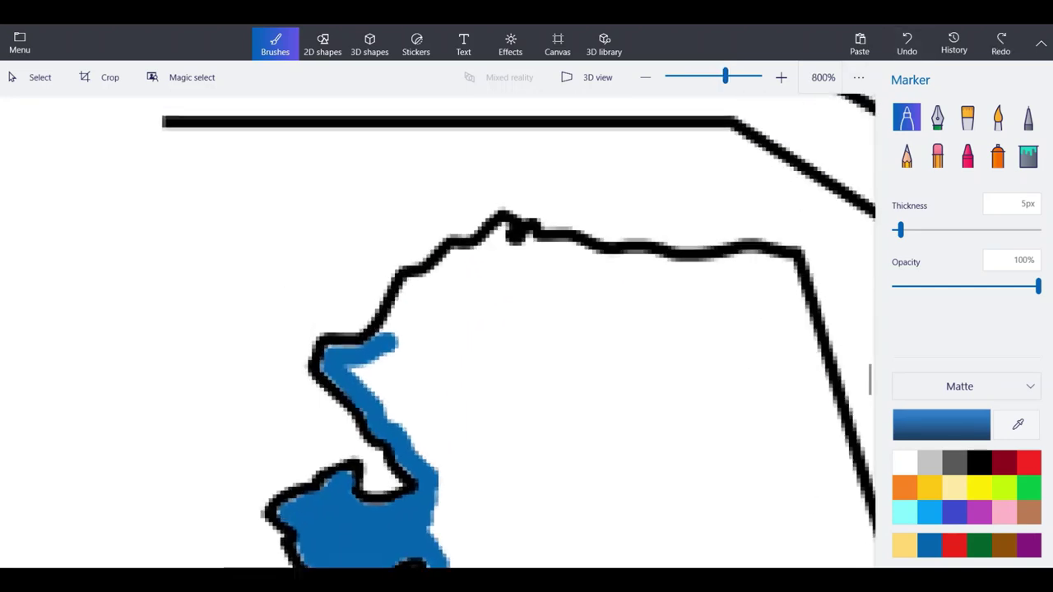
Continue the blue 5px band up the northwest coast and along Alaska's northern coast to the northeast corner.
scroll(411, 222, up, 3)
mouse_move(316, 468)
mouse_down()
mouse_move(364, 388)
mouse_move(380, 329)
mouse_move(411, 338)
mouse_move(457, 288)
mouse_up()
mouse_move(461, 288)
mouse_down()
mouse_move(519, 284)
mouse_move(586, 218)
mouse_move(582, 251)
mouse_move(619, 251)
mouse_move(635, 265)
mouse_up()
mouse_move(635, 266)
mouse_down()
mouse_move(608, 255)
mouse_move(736, 275)
mouse_move(802, 305)
mouse_move(848, 301)
mouse_up()
scroll(849, 301, down, 1)
scroll(673, 248, up, 5)
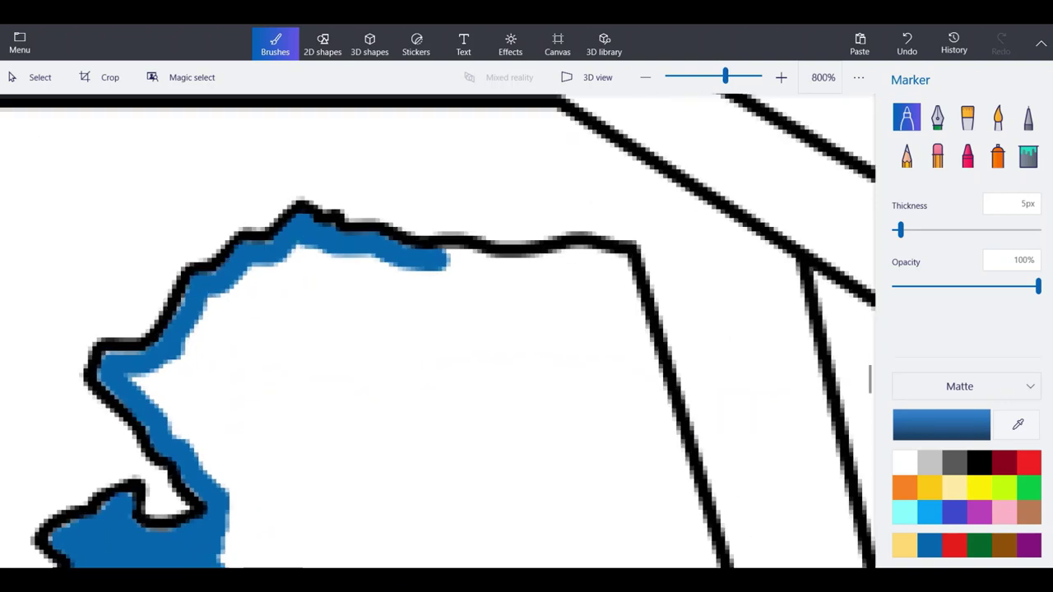
mouse_move(629, 290)
mouse_down()
mouse_move(397, 293)
mouse_move(261, 279)
mouse_up()
scroll(257, 285, down, 2)
scroll(441, 315, up, 2)
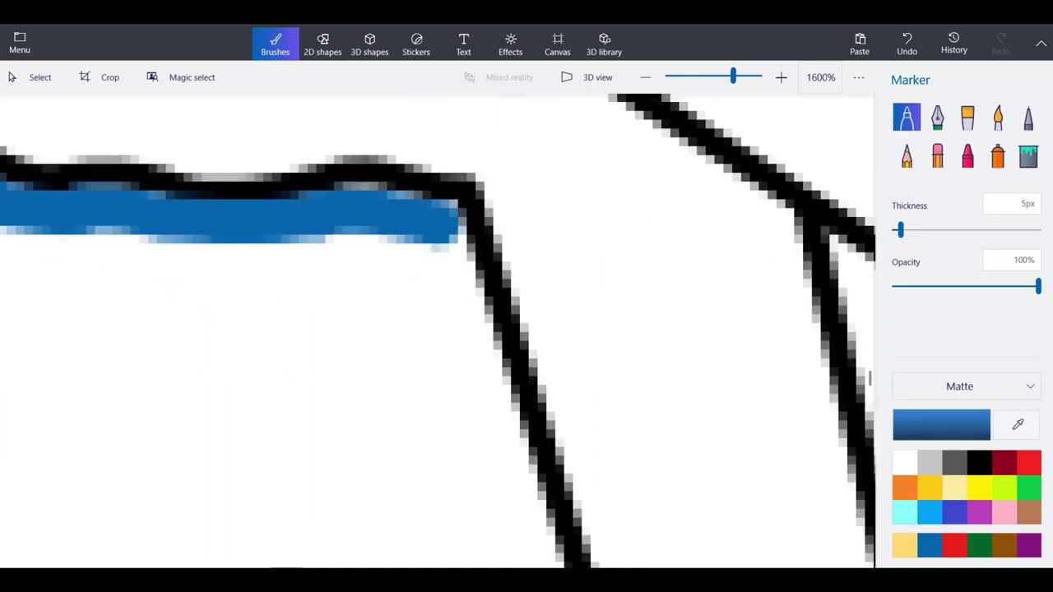
Take the blue 5px band around the northeast corner and down the upper part of Alaska's straight eastern border.
mouse_move(492, 457)
mouse_down()
mouse_move(434, 262)
mouse_move(448, 224)
mouse_move(487, 331)
mouse_up()
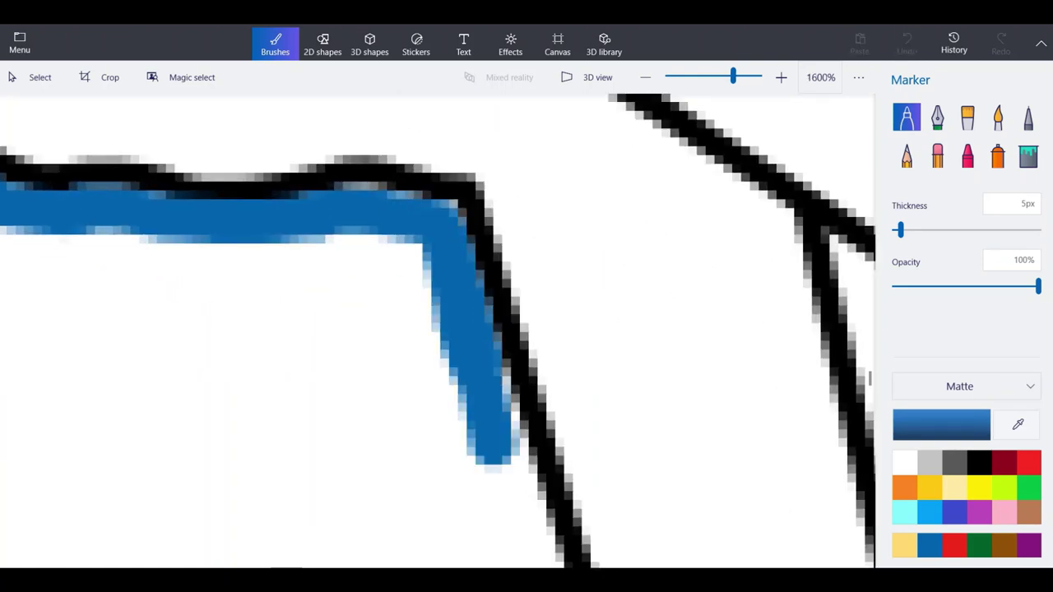
drag(494, 457, 534, 561)
scroll(385, 136, down, 1)
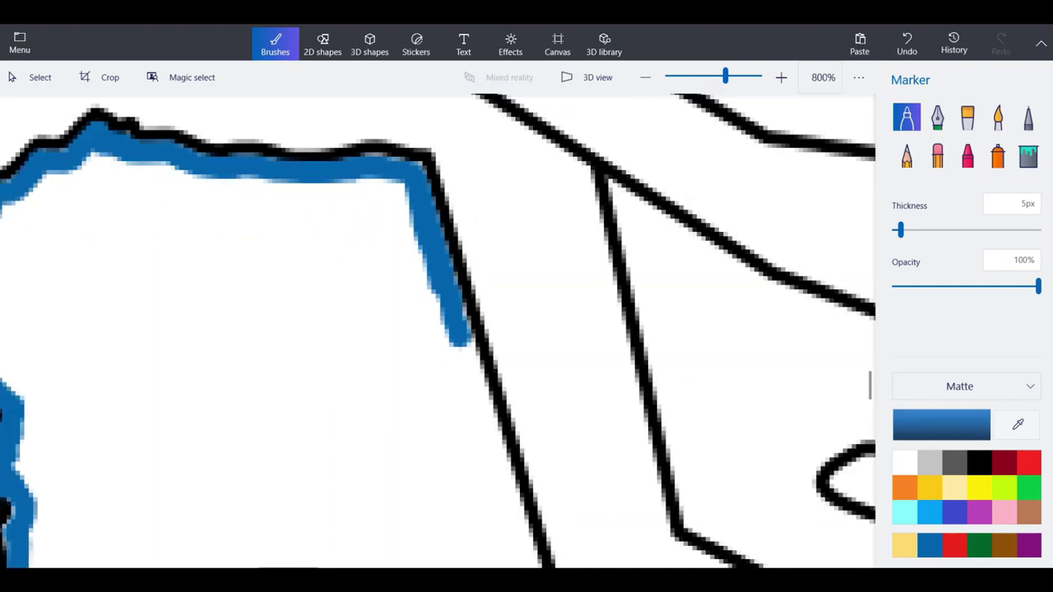
scroll(455, 304, up, 1)
drag(465, 374, 516, 523)
drag(515, 524, 526, 561)
scroll(412, 140, down, 1)
scroll(451, 335, down, 1)
scroll(473, 408, up, 2)
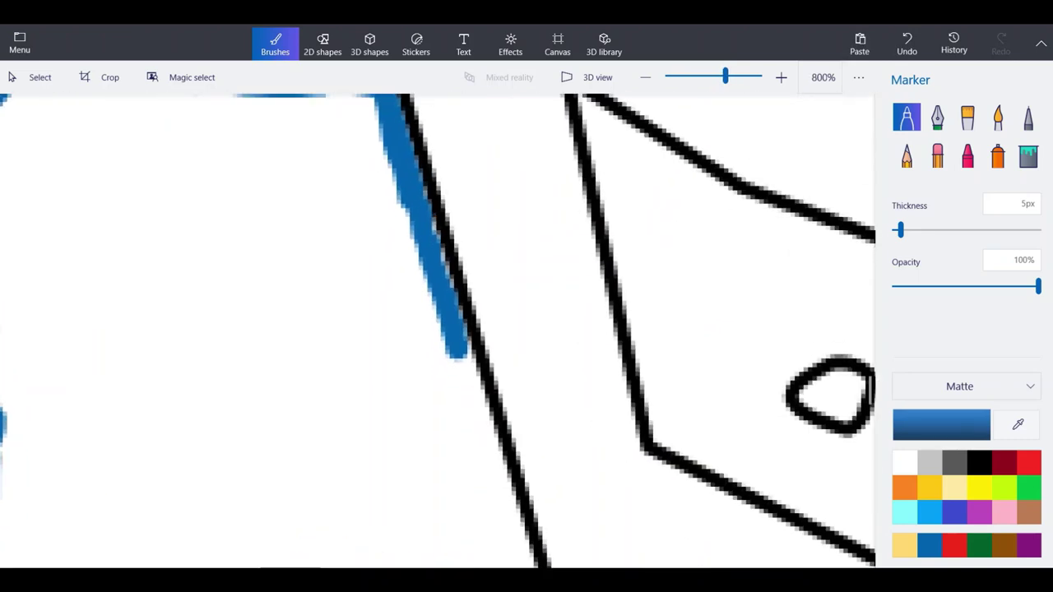
Extend the blue 5px band farther down the inside of the eastern border, undoing a misplaced stroke along the way.
drag(445, 288, 445, 290)
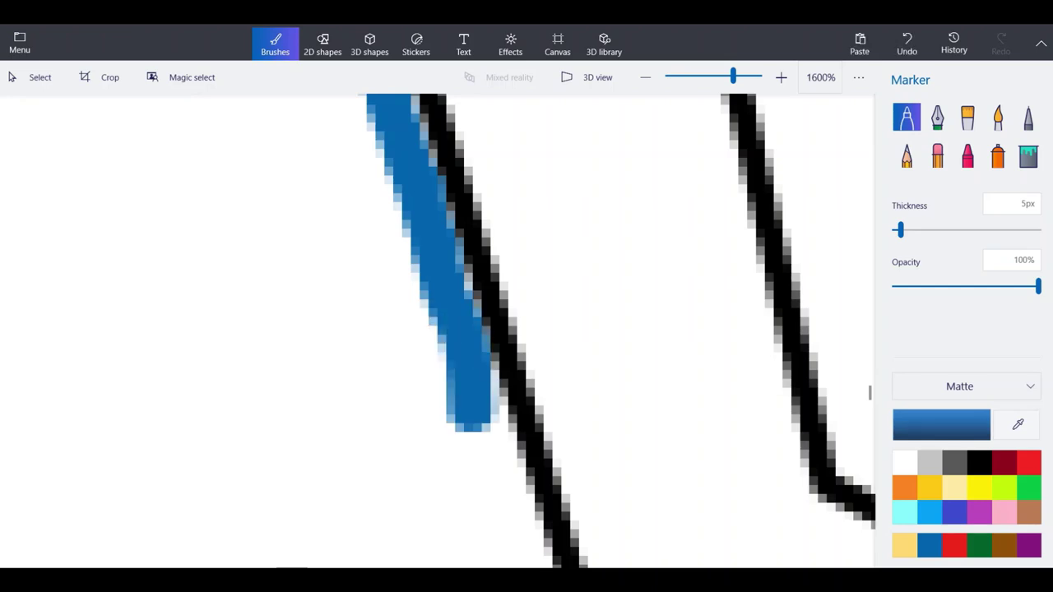
scroll(427, 352, down, 1)
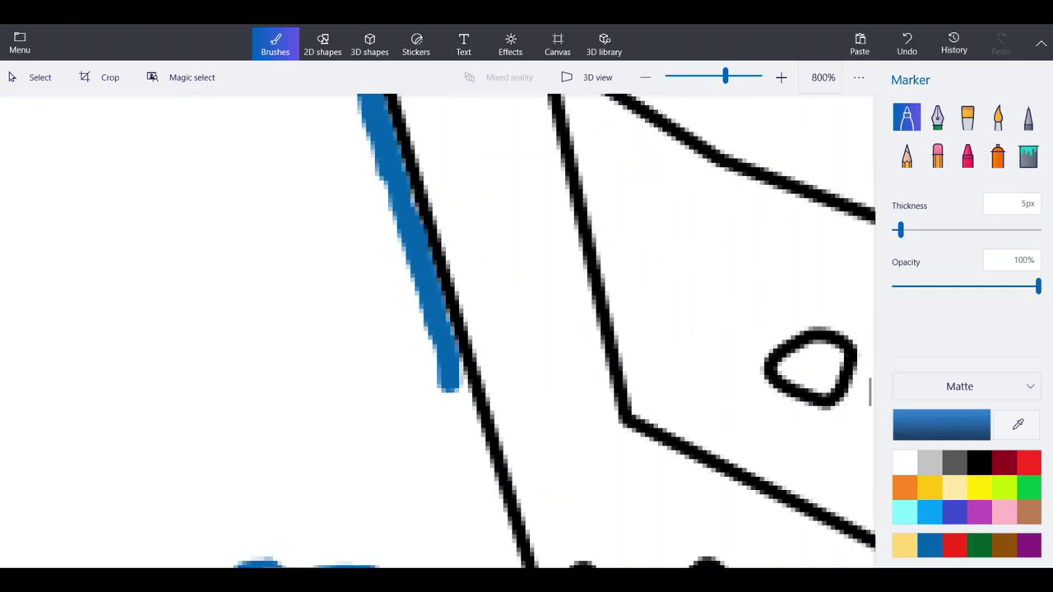
click(907, 43)
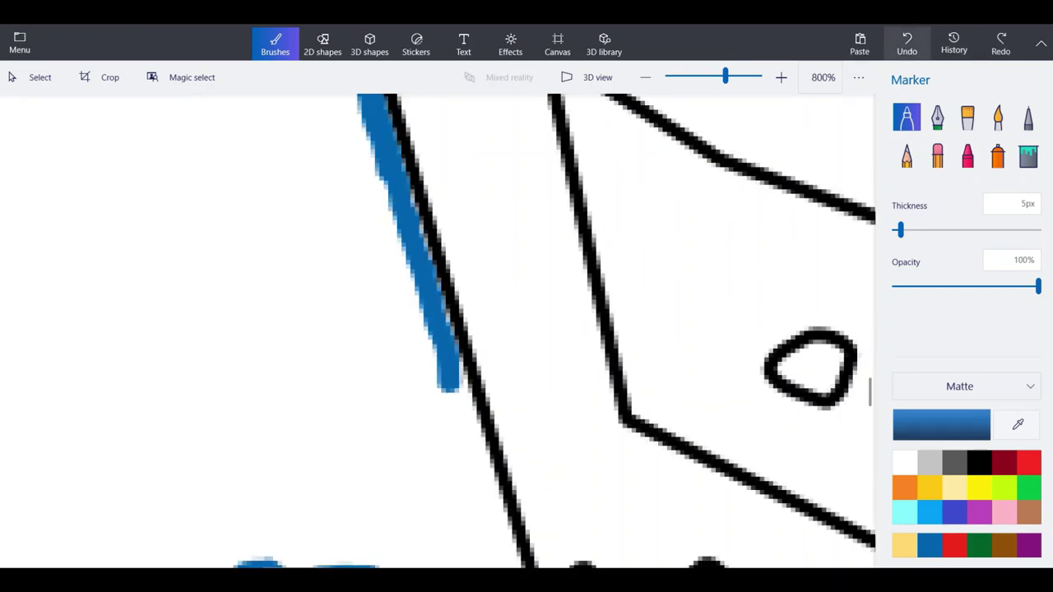
scroll(402, 198, up, 1)
drag(416, 234, 457, 372)
scroll(405, 136, down, 1)
scroll(416, 236, up, 1)
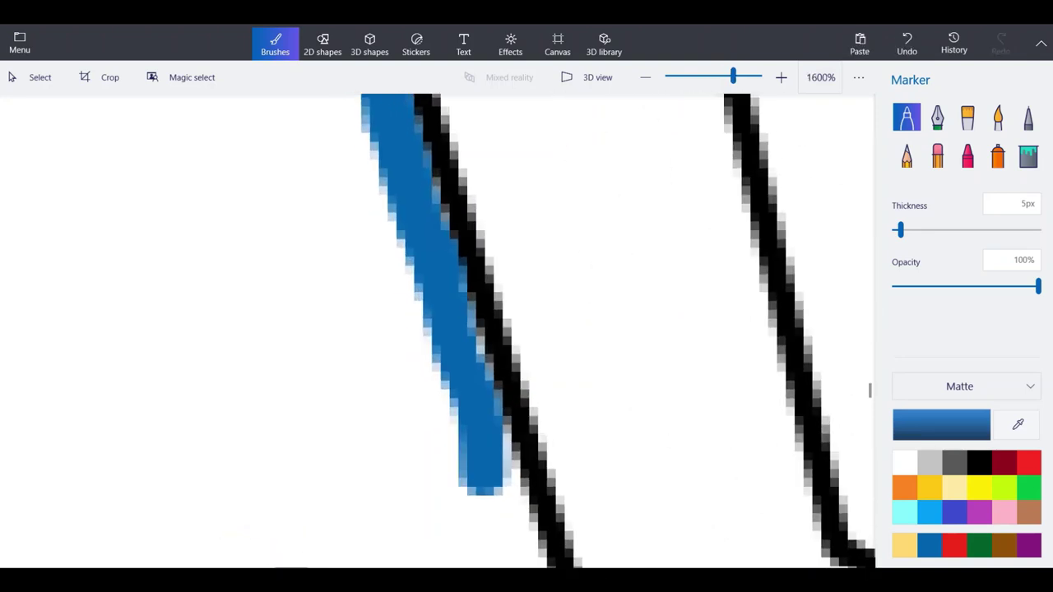
drag(458, 329, 512, 536)
scroll(398, 107, down, 1)
scroll(500, 485, up, 1)
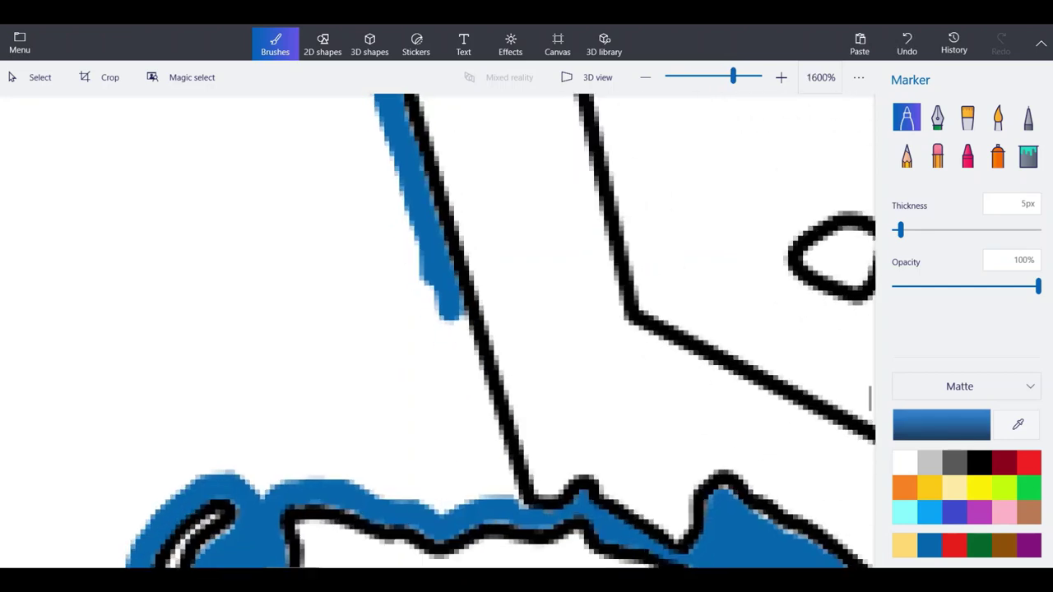
Close the last gap of the eastern border band down to the blue southern coastal band, redoing the stroke to follow the outline.
scroll(505, 481, up, 3)
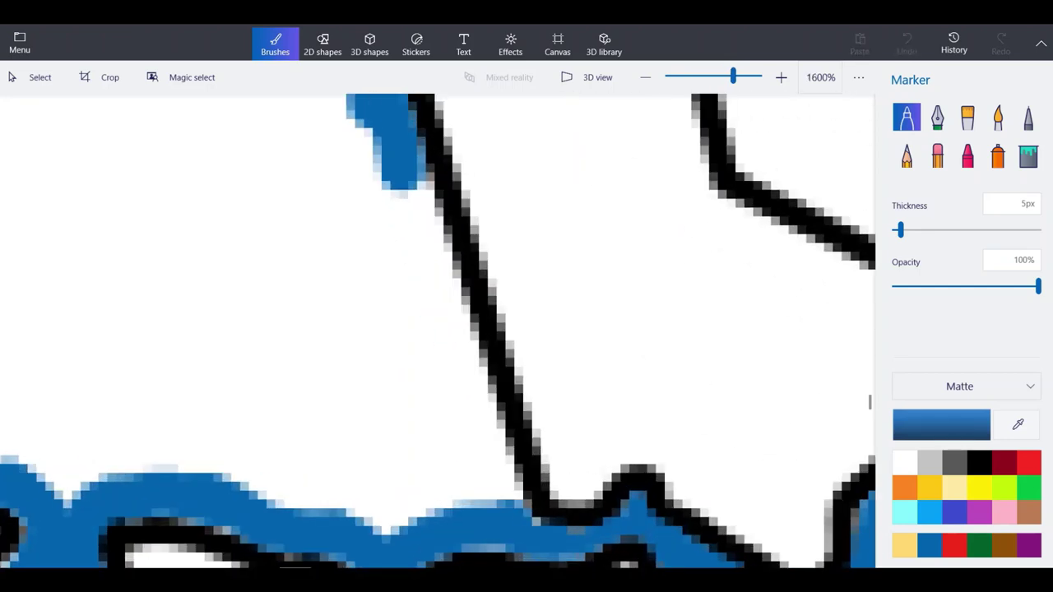
mouse_move(493, 501)
mouse_down()
mouse_move(473, 355)
mouse_move(444, 272)
mouse_up()
click(907, 42)
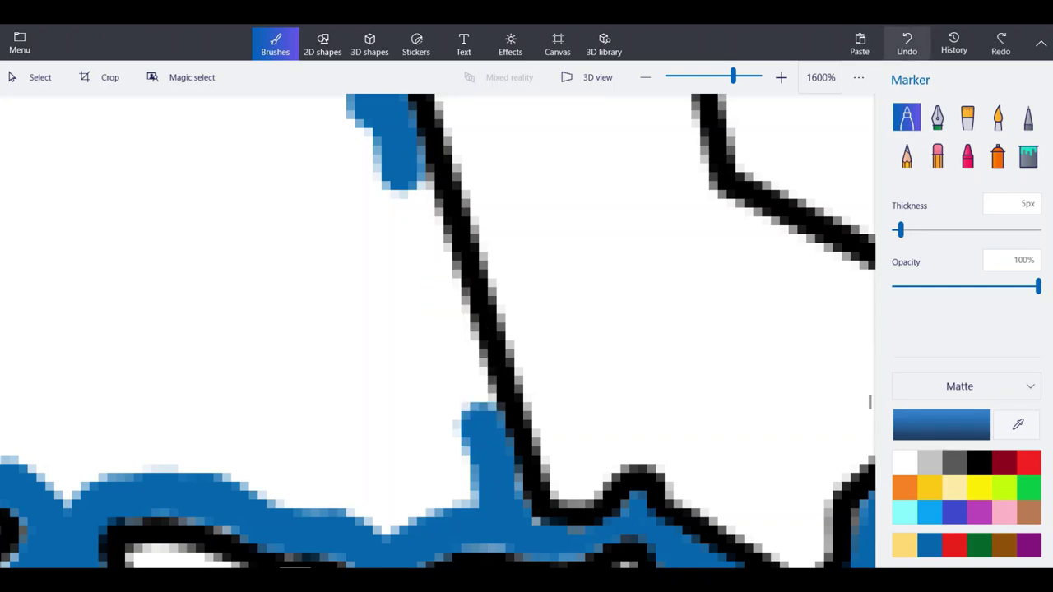
click(907, 42)
mouse_move(393, 165)
mouse_down()
mouse_move(494, 449)
mouse_move(494, 501)
mouse_up()
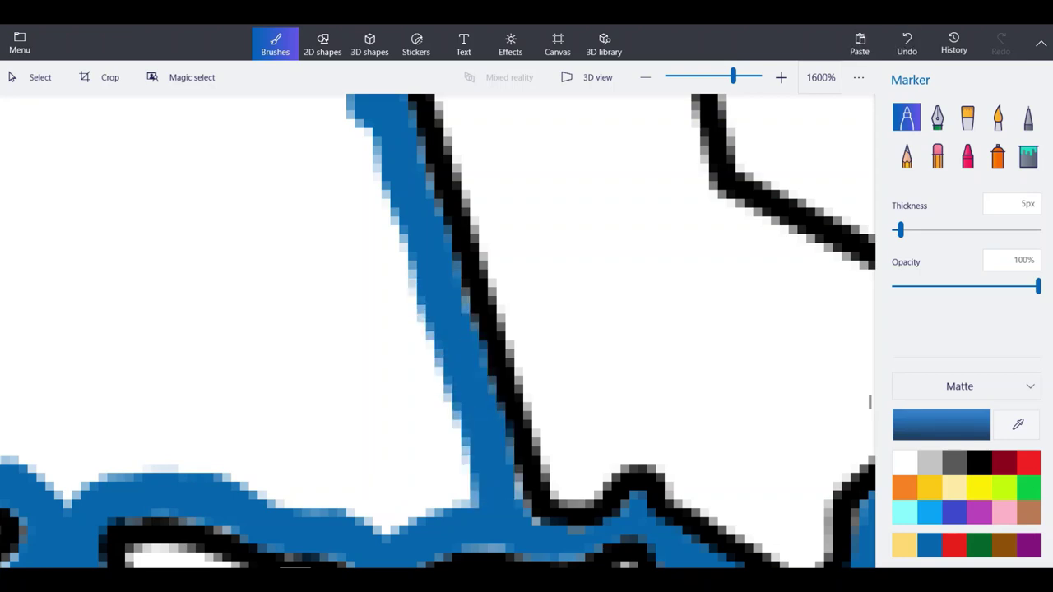
Set the marker thickness to 10px and fill Alaska's southwestern interior with blue.
scroll(510, 414, down, 6)
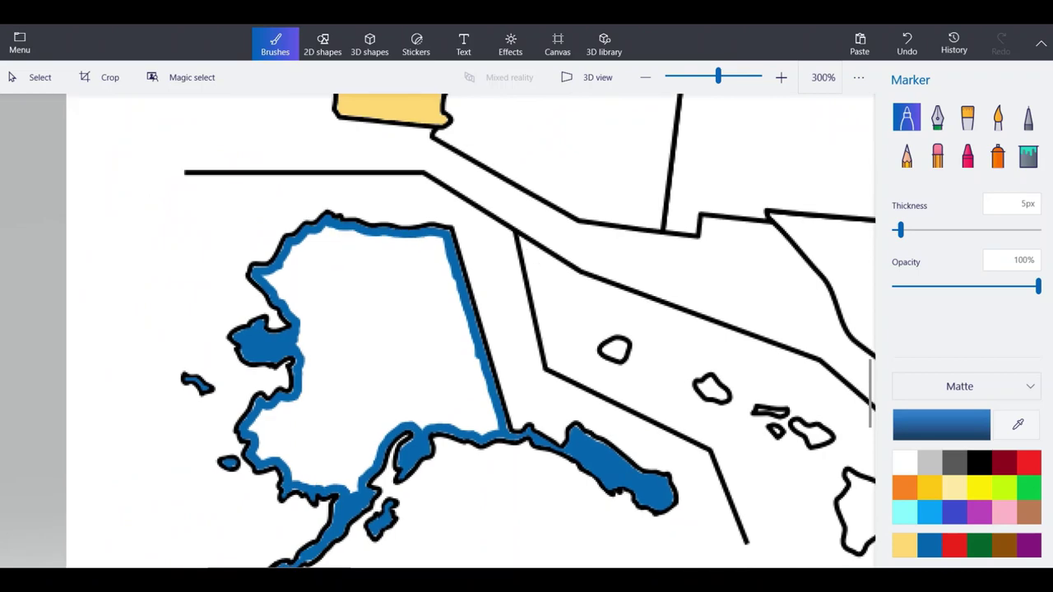
scroll(505, 350, down, 1)
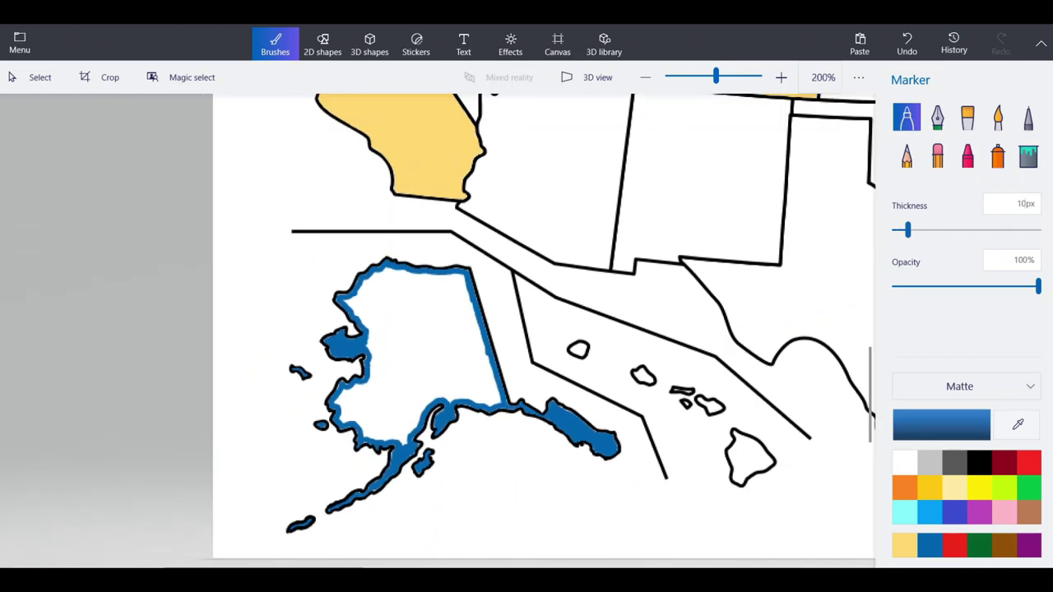
scroll(354, 428, up, 3)
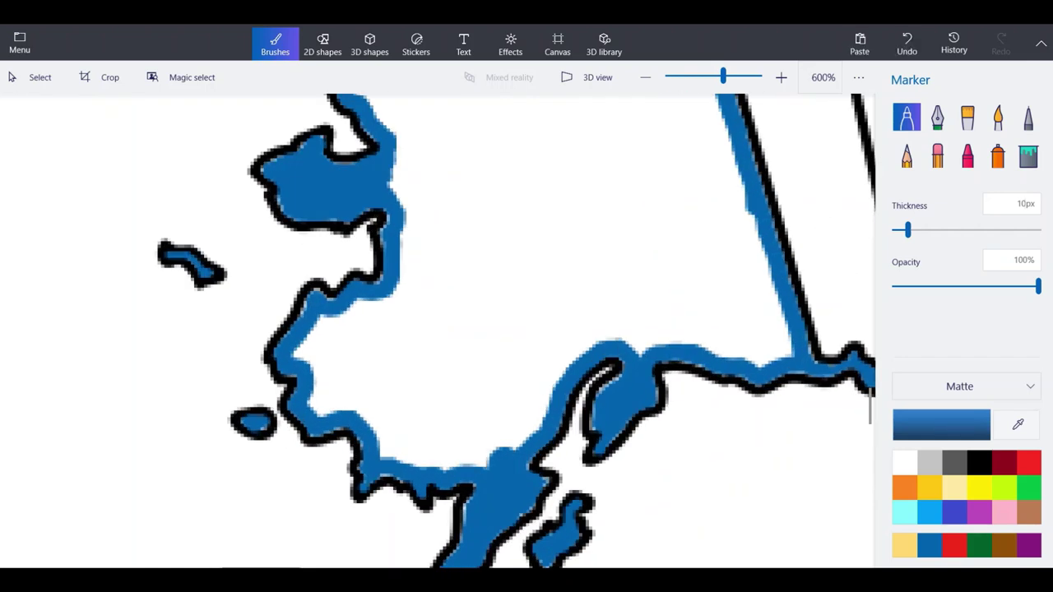
scroll(495, 492, up, 1)
mouse_move(506, 445)
mouse_down()
mouse_move(364, 432)
mouse_move(306, 384)
mouse_move(252, 358)
mouse_move(263, 341)
mouse_move(263, 258)
mouse_move(376, 237)
mouse_move(315, 332)
mouse_move(280, 301)
mouse_move(448, 415)
mouse_move(509, 397)
mouse_move(368, 318)
mouse_move(390, 257)
mouse_move(444, 318)
mouse_move(537, 221)
mouse_move(563, 172)
mouse_move(479, 358)
mouse_move(496, 354)
mouse_move(541, 389)
mouse_move(576, 314)
mouse_move(624, 278)
mouse_move(748, 270)
mouse_move(669, 242)
mouse_move(603, 252)
mouse_move(523, 305)
mouse_move(601, 177)
mouse_up()
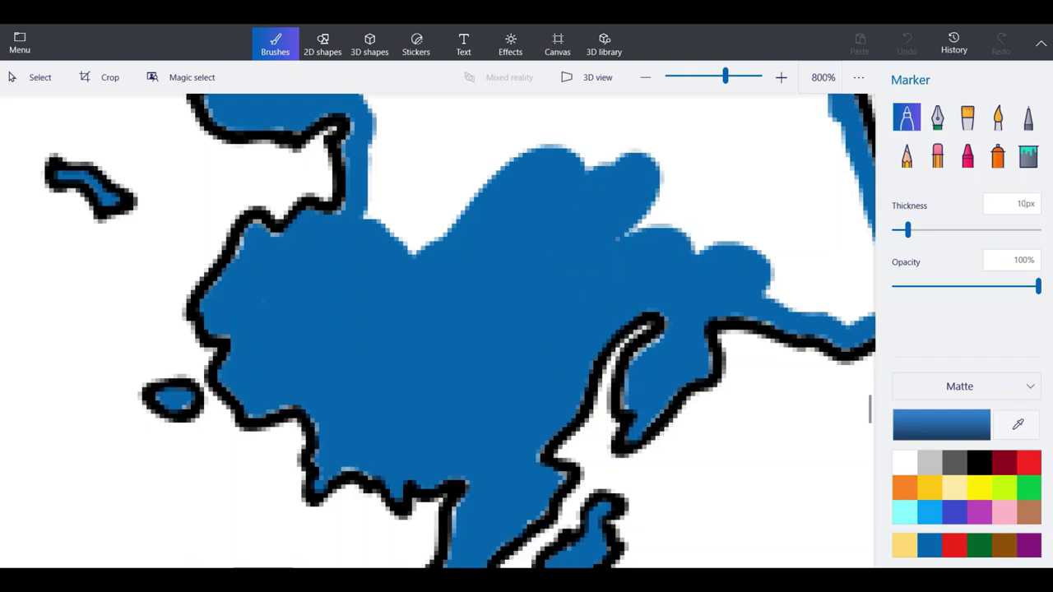
Extend the blue fill across Alaska's southern interior to the lower end of the eastern border with the 10px marker.
scroll(263, 481, down, 2)
scroll(679, 293, up, 2)
mouse_move(679, 292)
mouse_down()
mouse_move(736, 358)
mouse_move(685, 370)
mouse_move(568, 327)
mouse_up()
mouse_move(509, 300)
mouse_down()
mouse_move(498, 268)
mouse_move(568, 280)
mouse_move(477, 214)
mouse_move(634, 263)
mouse_move(522, 193)
mouse_move(675, 304)
mouse_move(518, 181)
mouse_move(370, 214)
mouse_move(292, 263)
mouse_move(272, 308)
mouse_up()
mouse_move(459, 175)
mouse_down()
mouse_move(587, 189)
mouse_move(470, 146)
mouse_up()
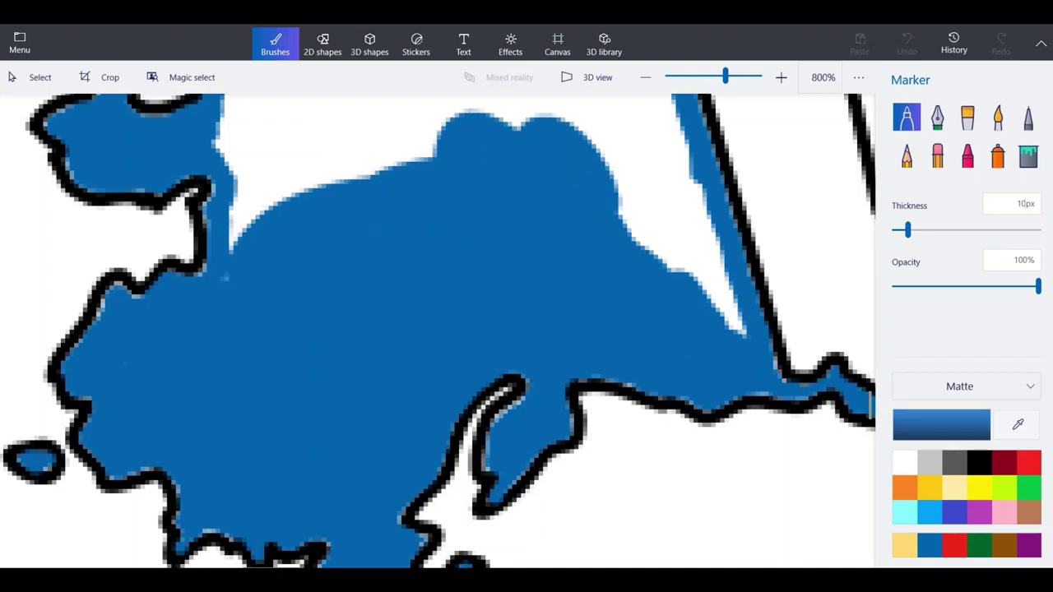
Fill Alaska's central interior with blue from beside the blunt western peninsula toward the north and east.
scroll(362, 453, down, 2)
scroll(327, 313, up, 1)
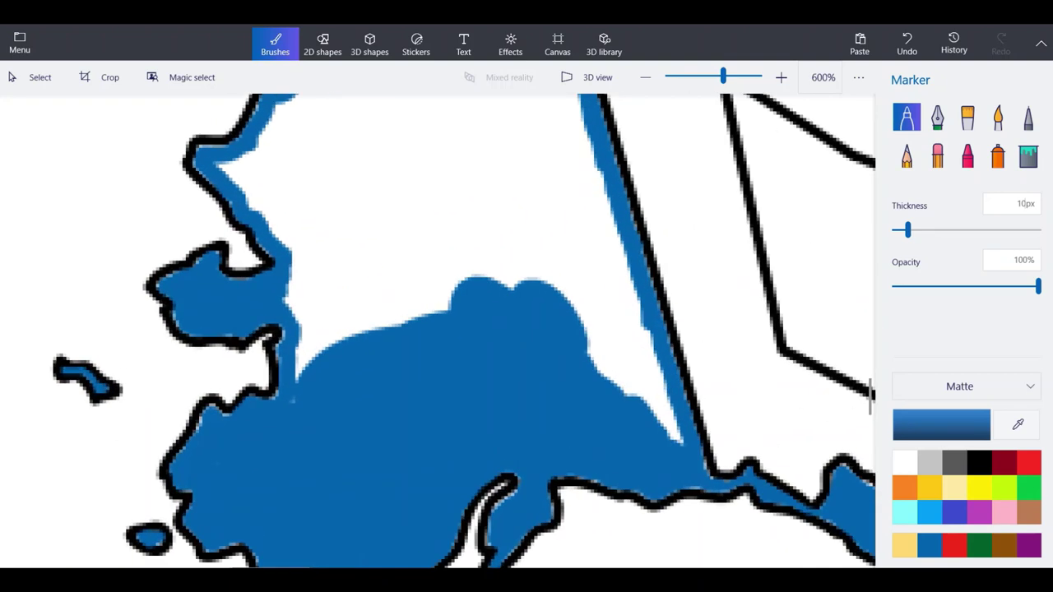
drag(321, 301, 310, 317)
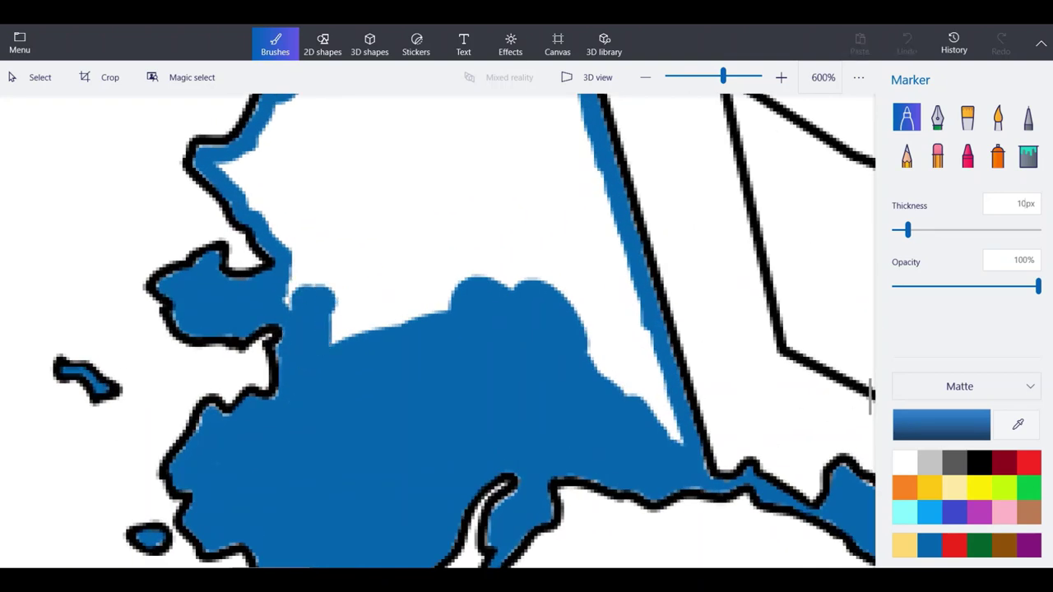
mouse_move(288, 246)
mouse_down()
mouse_move(346, 247)
mouse_move(436, 148)
mouse_move(527, 247)
mouse_move(566, 265)
mouse_up()
scroll(393, 457, down, 1)
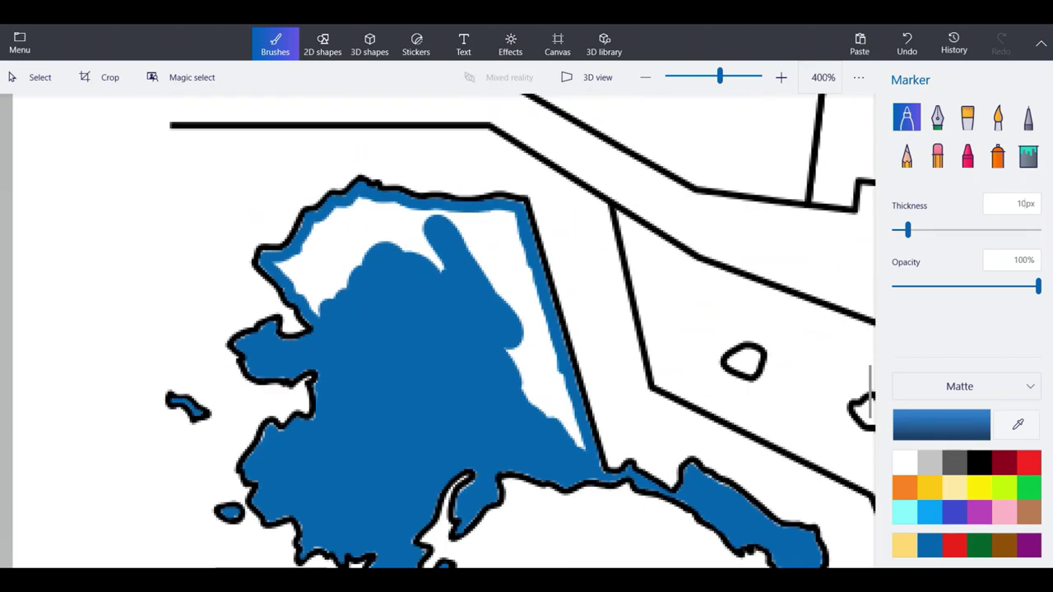
Fill Alaska's northern interior with blue from the northwest coast across to the northeast corner and upper eastern border.
scroll(399, 153, up, 1)
scroll(387, 182, up, 2)
mouse_move(494, 362)
mouse_down()
mouse_move(482, 337)
mouse_move(490, 276)
mouse_move(334, 243)
mouse_move(267, 271)
mouse_move(201, 345)
mouse_move(169, 362)
mouse_move(255, 432)
mouse_move(226, 354)
mouse_move(272, 292)
mouse_move(362, 261)
mouse_move(437, 286)
mouse_move(411, 325)
mouse_move(362, 292)
mouse_move(321, 285)
mouse_move(265, 351)
mouse_move(265, 408)
mouse_move(346, 374)
mouse_move(288, 400)
mouse_up()
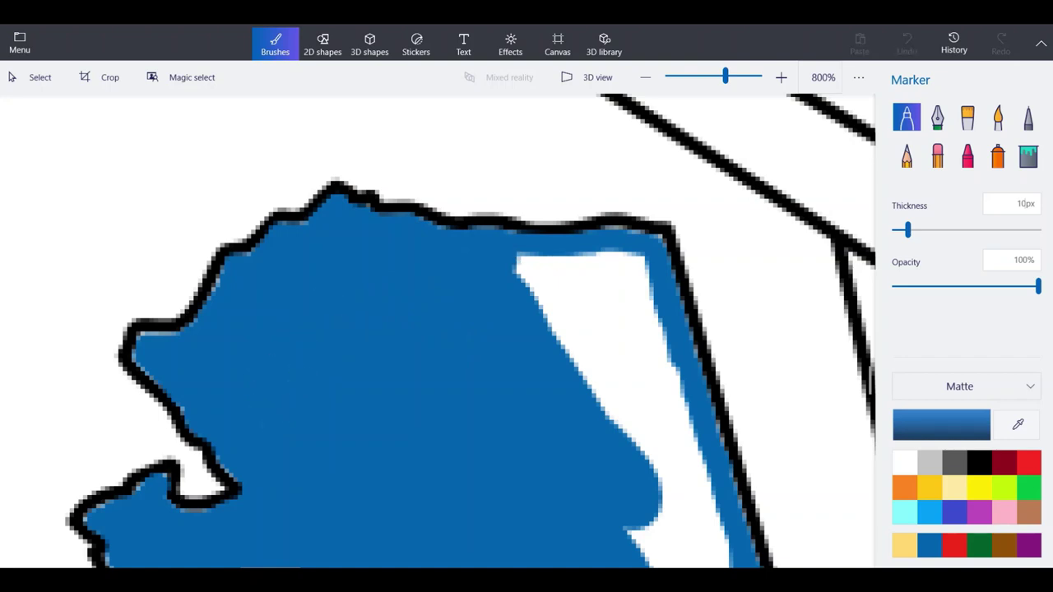
mouse_move(527, 268)
mouse_down()
mouse_move(633, 265)
mouse_move(691, 465)
mouse_move(667, 502)
mouse_move(627, 323)
mouse_move(524, 279)
mouse_move(605, 424)
mouse_move(576, 317)
mouse_up()
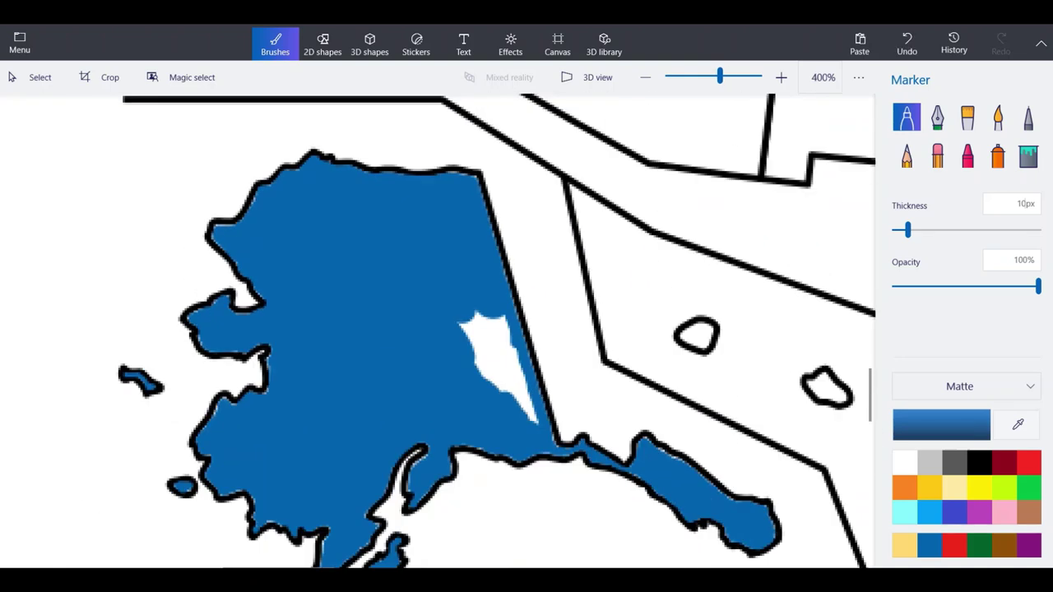
Fill the remaining white patch beside Alaska's lower eastern border with blue using the 10px marker.
scroll(436, 329, up, 2)
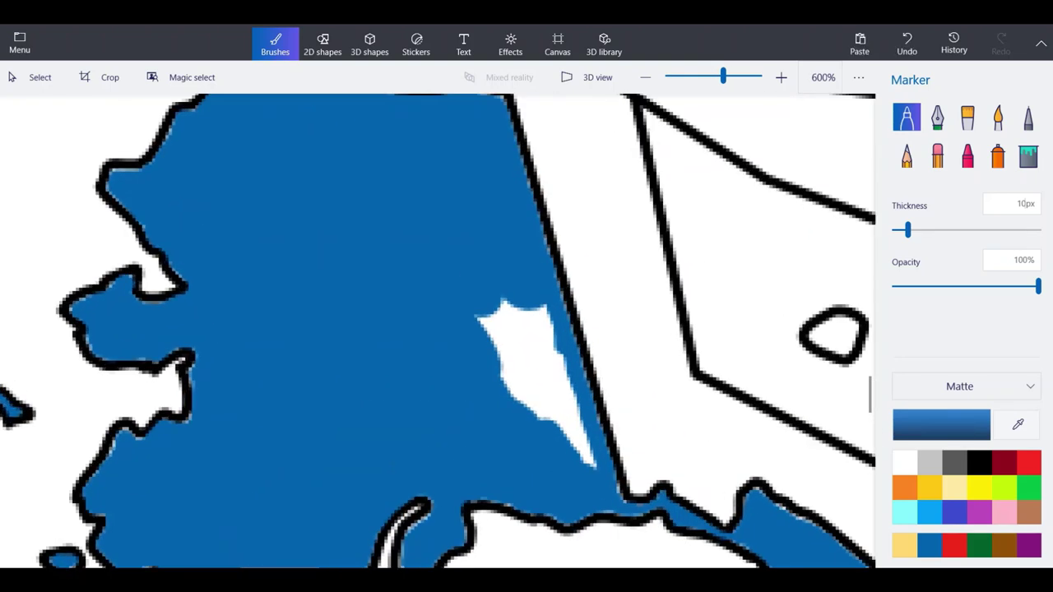
mouse_move(580, 445)
mouse_down()
mouse_move(543, 329)
mouse_move(526, 312)
mouse_move(551, 424)
mouse_move(504, 386)
mouse_up()
scroll(379, 395, down, 5)
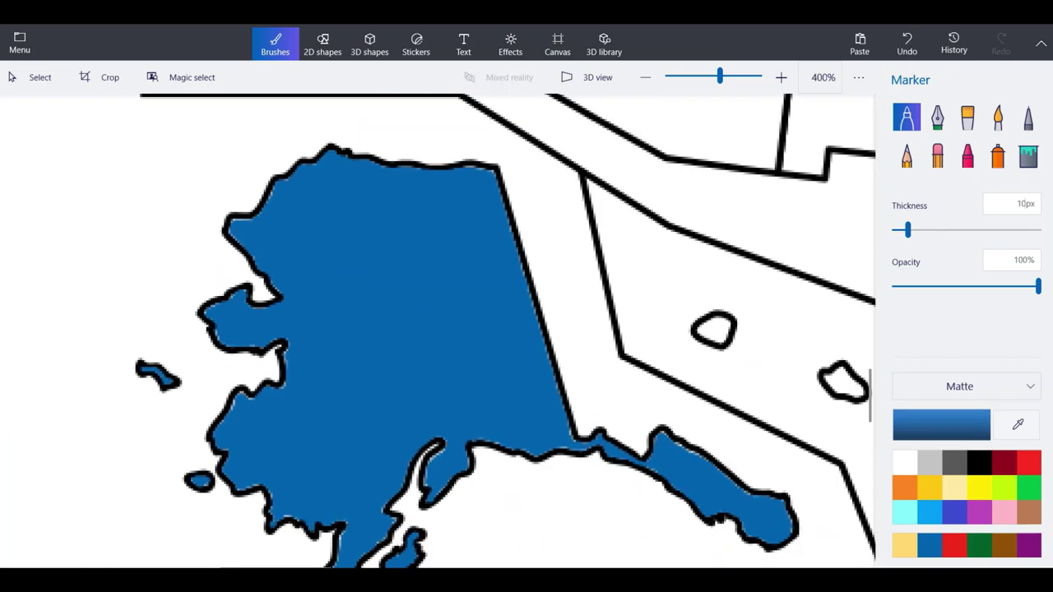
Set the marker thickness to 5px and paint a blue band inside the western part of Washington's southern border.
scroll(379, 395, down, 2)
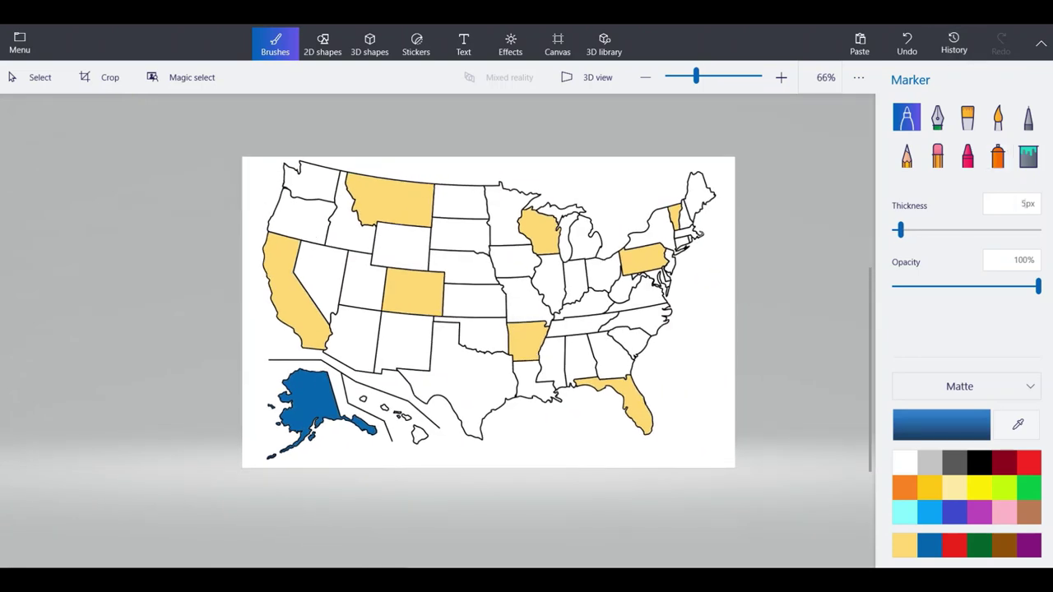
scroll(301, 164, up, 6)
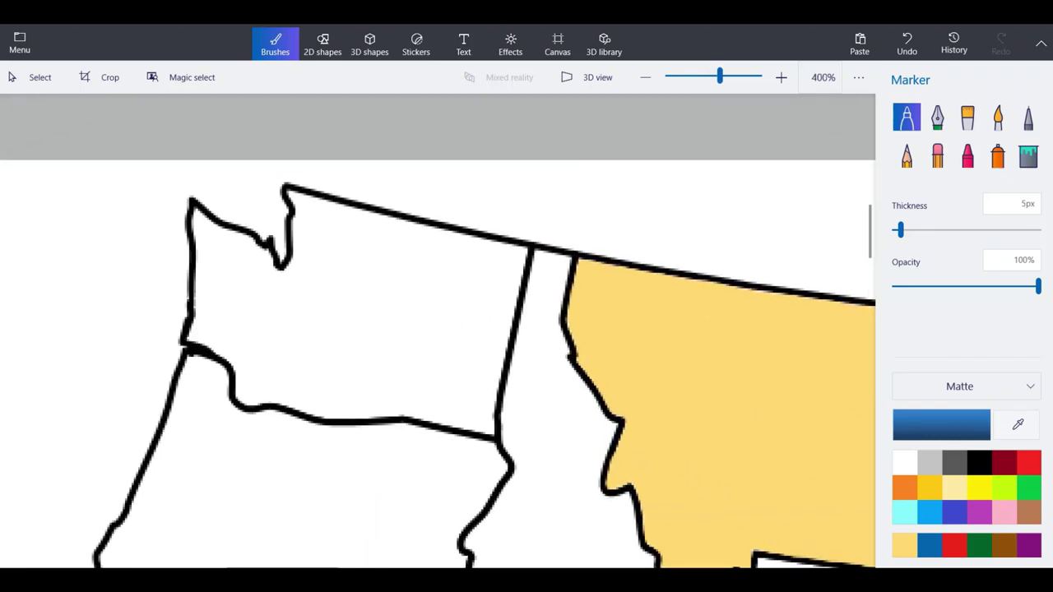
scroll(239, 385, up, 5)
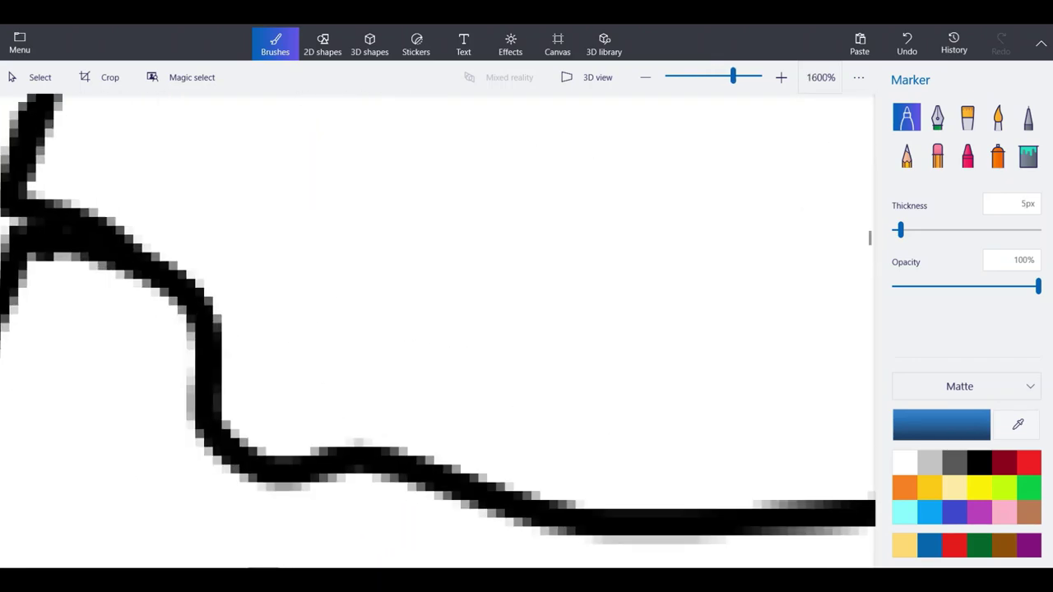
mouse_move(403, 424)
mouse_down()
mouse_move(242, 424)
mouse_move(242, 350)
mouse_move(222, 267)
mouse_move(144, 202)
mouse_move(29, 165)
mouse_up()
scroll(343, 266, down, 4)
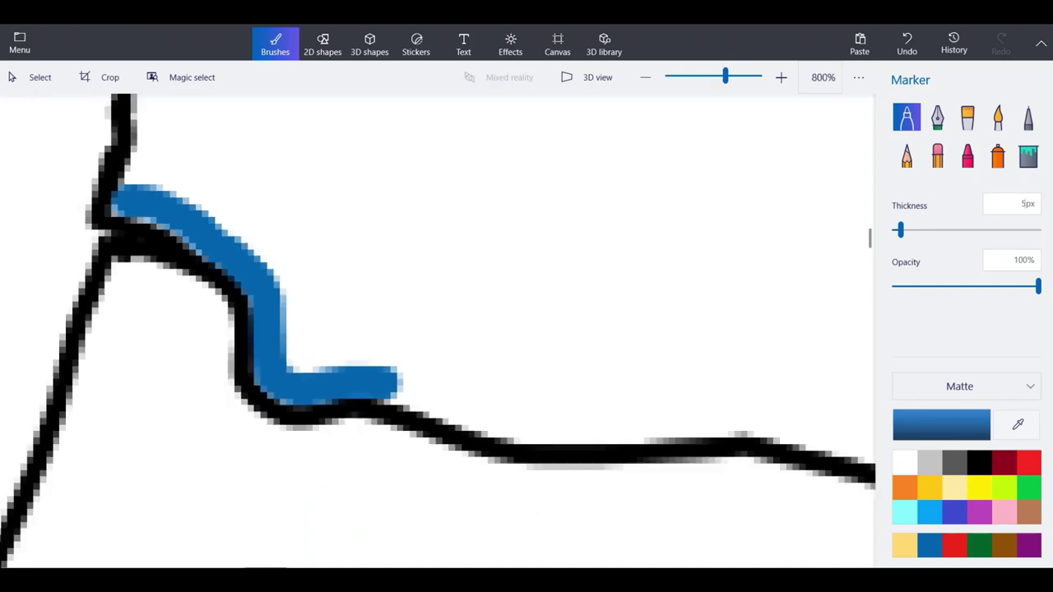
Continue the blue 5px band up the inside of Washington's west coast to just below the northwest tip.
scroll(343, 265, down, 2)
scroll(251, 189, up, 6)
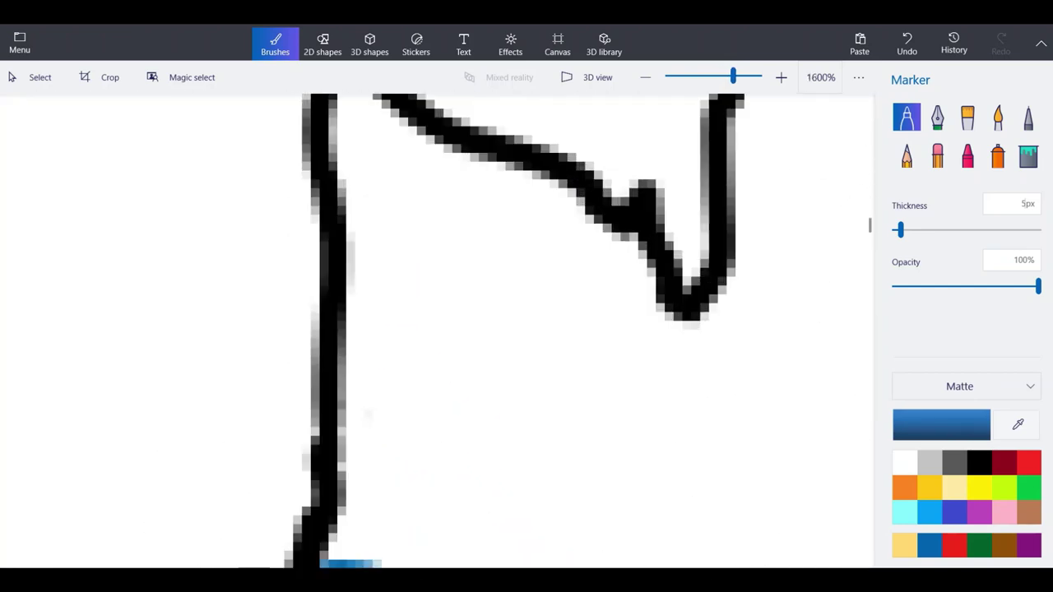
mouse_move(354, 564)
mouse_down()
mouse_move(377, 497)
mouse_move(369, 449)
mouse_move(347, 510)
mouse_up()
mouse_move(368, 432)
mouse_down()
mouse_move(370, 267)
mouse_move(356, 136)
mouse_up()
scroll(369, 399, down, 3)
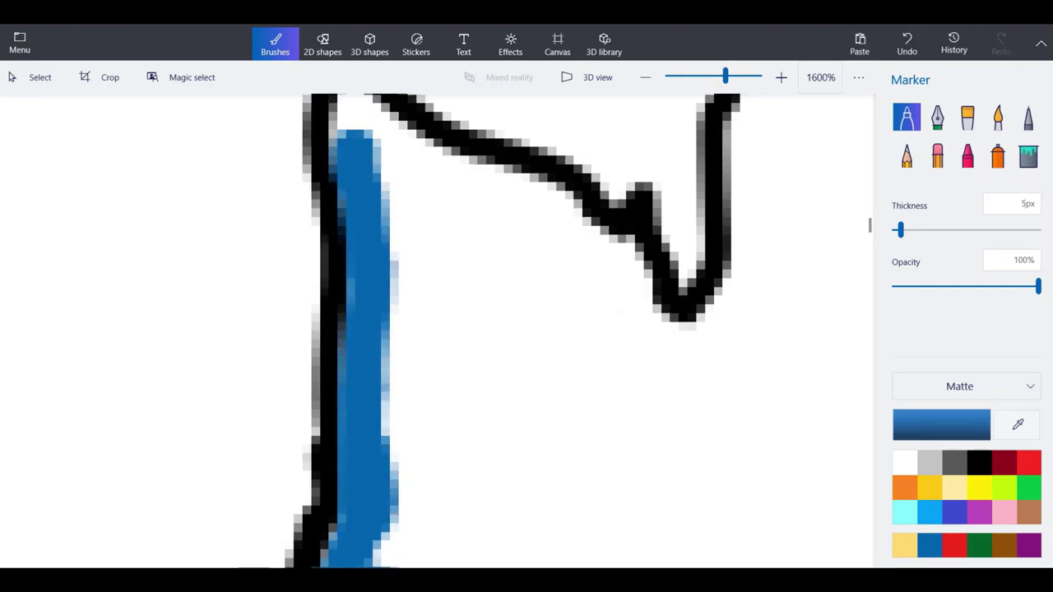
Fill Washington's northwest tip with blue and continue the 5px band inside the north coast to the inlet.
scroll(415, 153, up, 3)
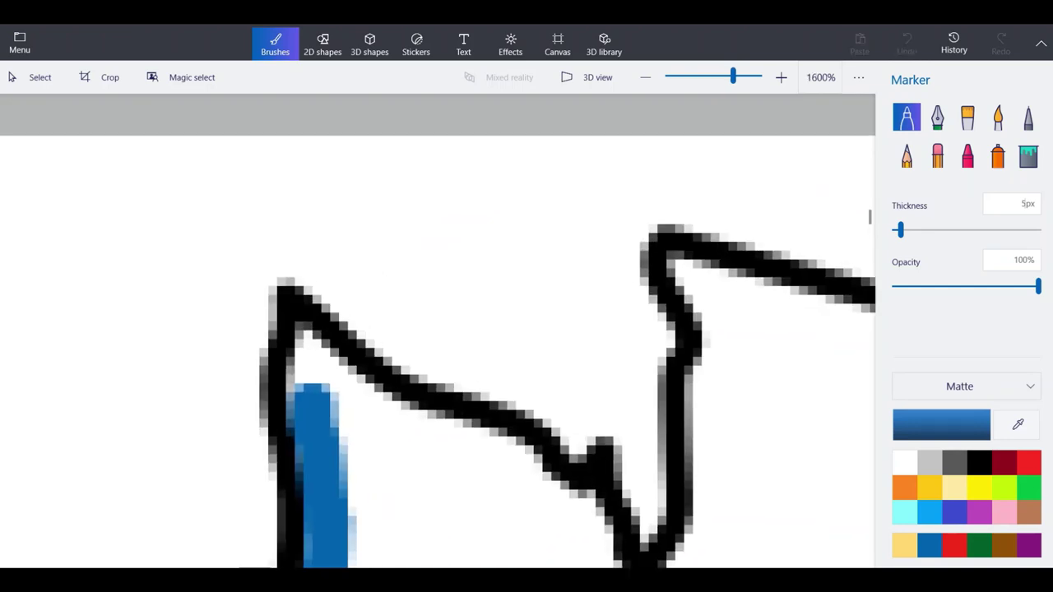
drag(316, 412, 309, 340)
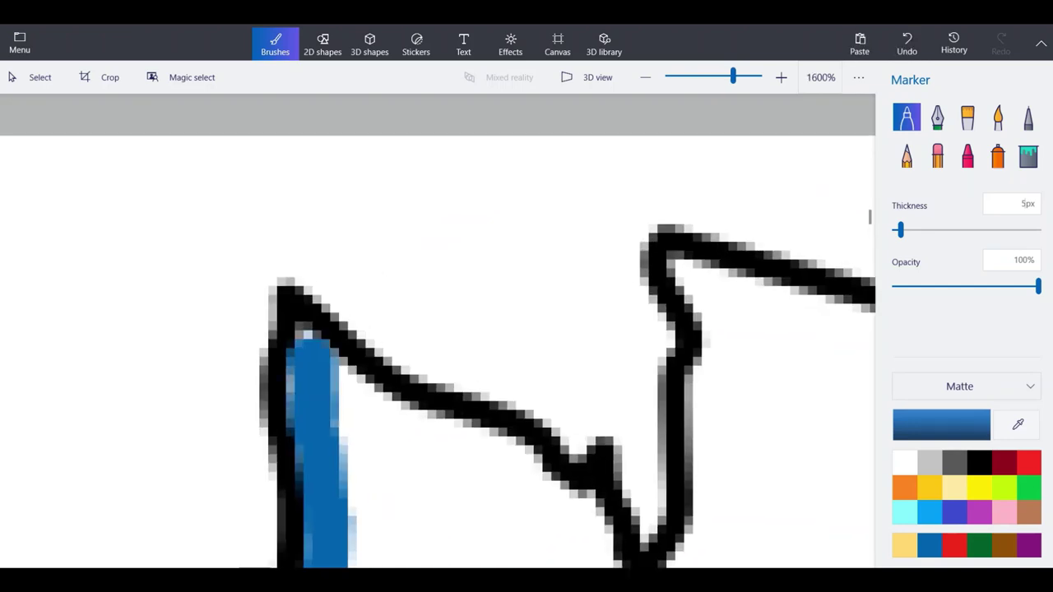
click(307, 351)
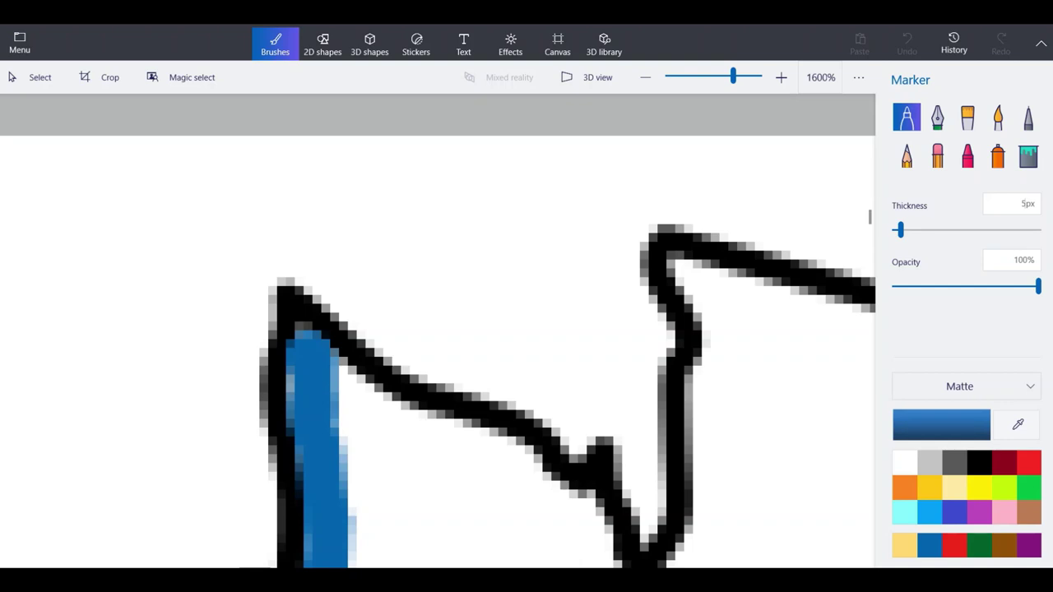
mouse_move(316, 362)
mouse_down()
mouse_move(369, 413)
mouse_move(336, 378)
mouse_up()
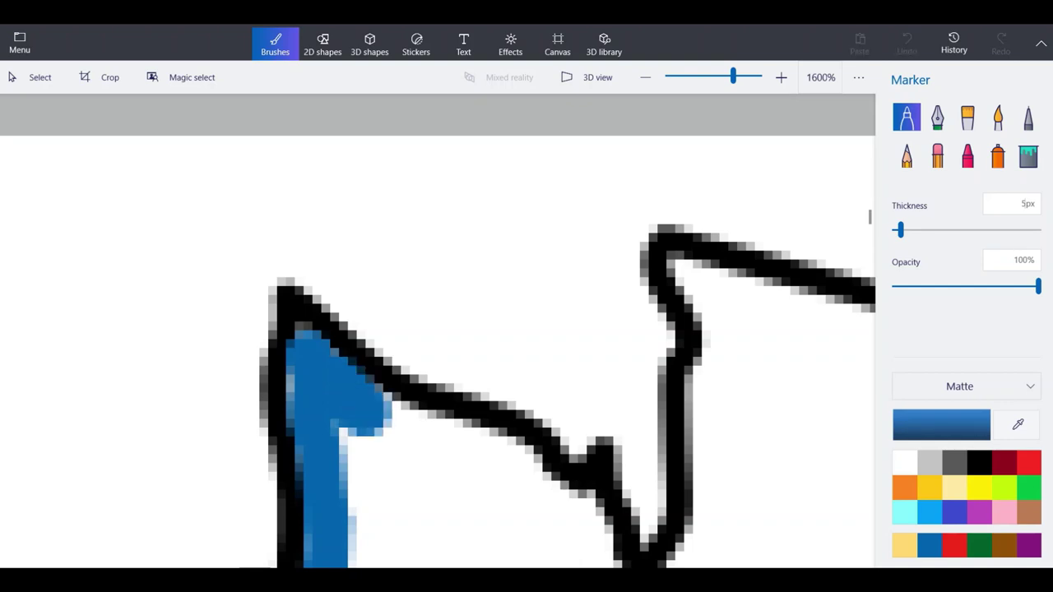
mouse_move(380, 416)
mouse_down()
mouse_move(508, 461)
mouse_move(557, 513)
mouse_move(592, 531)
mouse_up()
scroll(413, 280, down, 1)
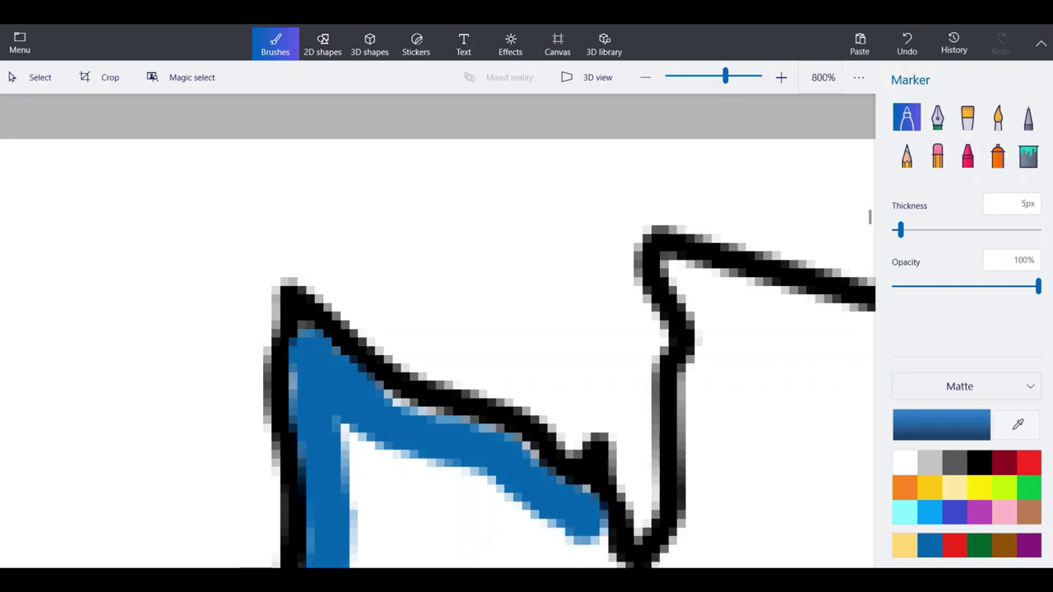
Paint the blue band around the underside of Washington's inlet and up its east side to the northern border.
key(ctrl+plus)
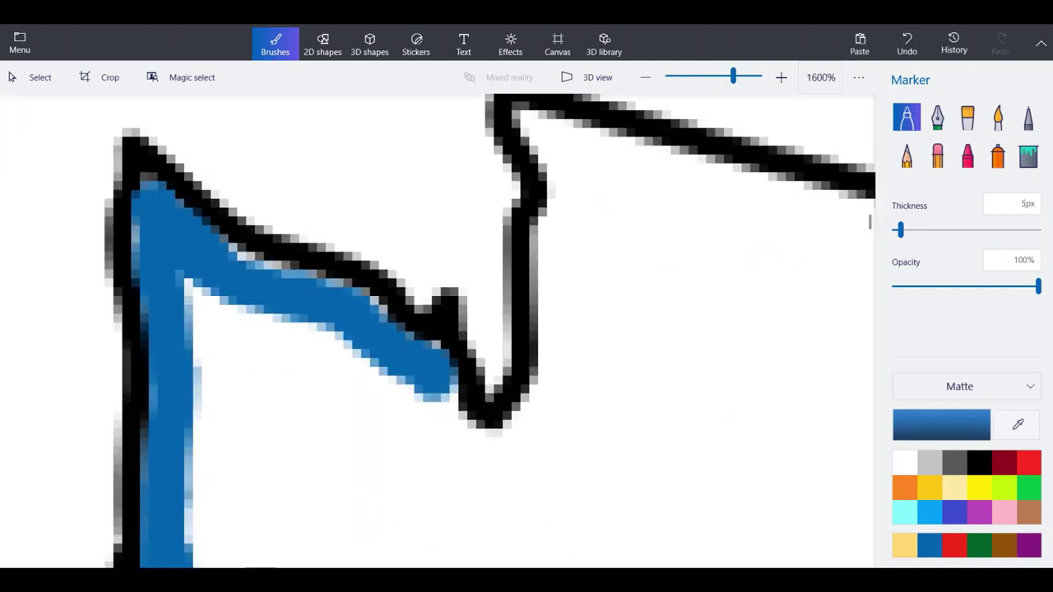
mouse_move(436, 393)
mouse_down()
mouse_move(461, 444)
mouse_move(516, 453)
mouse_move(550, 395)
mouse_move(560, 345)
mouse_move(574, 185)
mouse_move(553, 120)
mouse_up()
scroll(463, 304, down, 1)
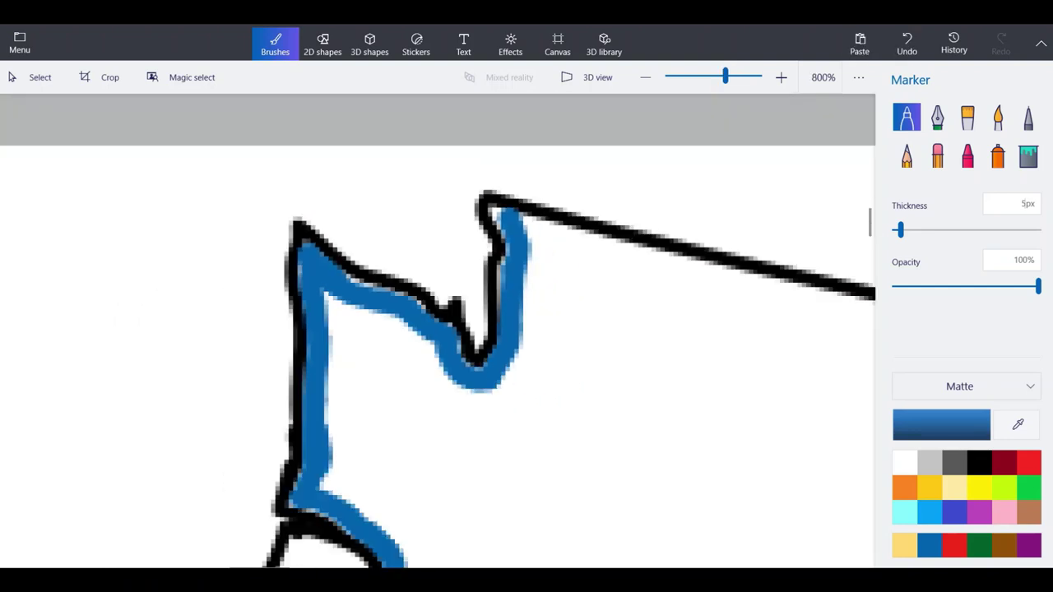
Paint a blue band inside Washington's northern border eastward almost to the northeast corner, undoing the last stroke that reaches the corner.
key(ctrl+plus)
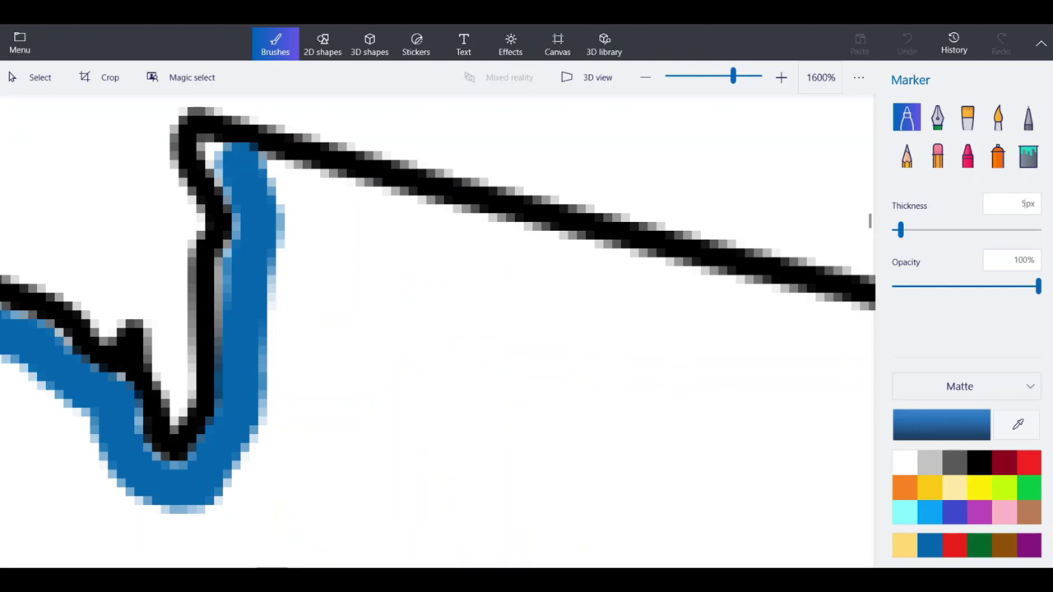
mouse_move(794, 325)
mouse_down()
mouse_move(609, 263)
mouse_move(280, 187)
mouse_move(218, 153)
mouse_up()
scroll(50, 111, down, 1)
scroll(447, 219, up, 1)
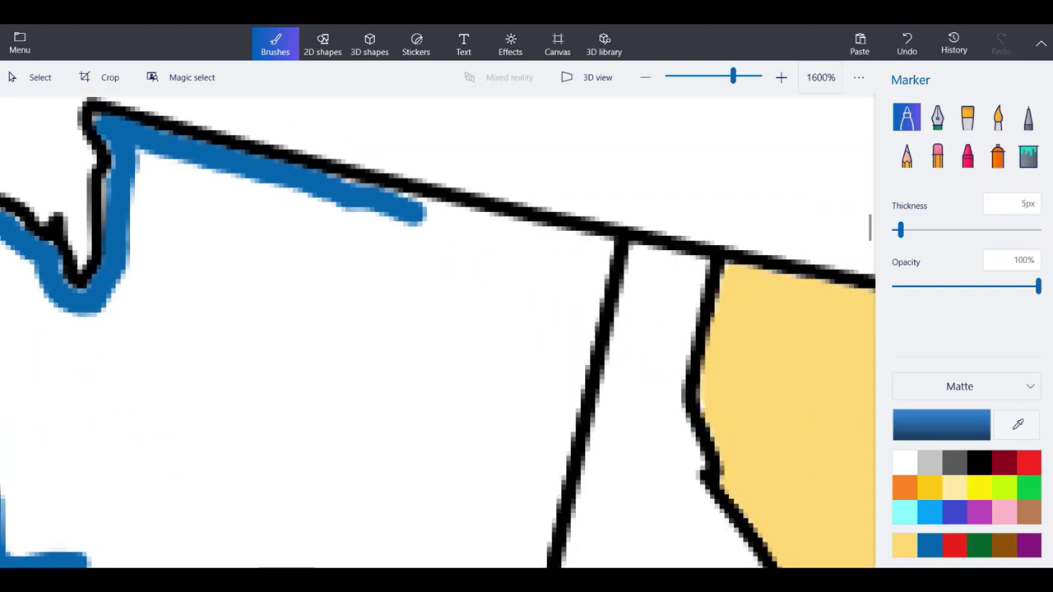
drag(490, 231, 247, 148)
mouse_move(490, 230)
mouse_down()
mouse_move(701, 283)
mouse_move(750, 280)
mouse_up()
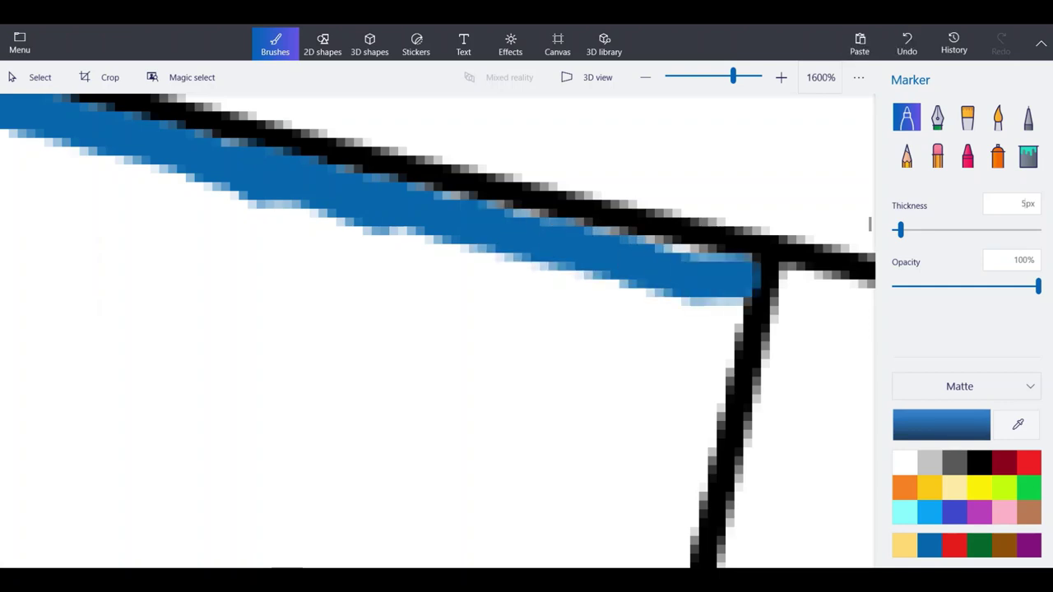
click(906, 43)
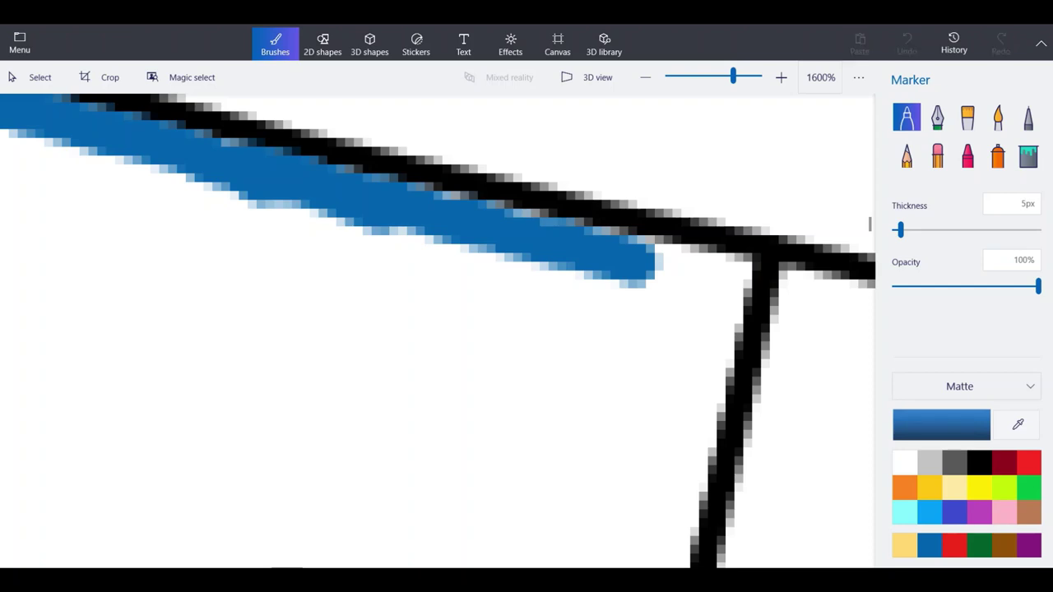
Fill Washington's northeast corner with blue and extend the band down the inside of the upper eastern border.
mouse_move(668, 498)
mouse_down()
mouse_move(722, 286)
mouse_move(741, 262)
mouse_move(639, 261)
mouse_up()
scroll(638, 259, down, 1)
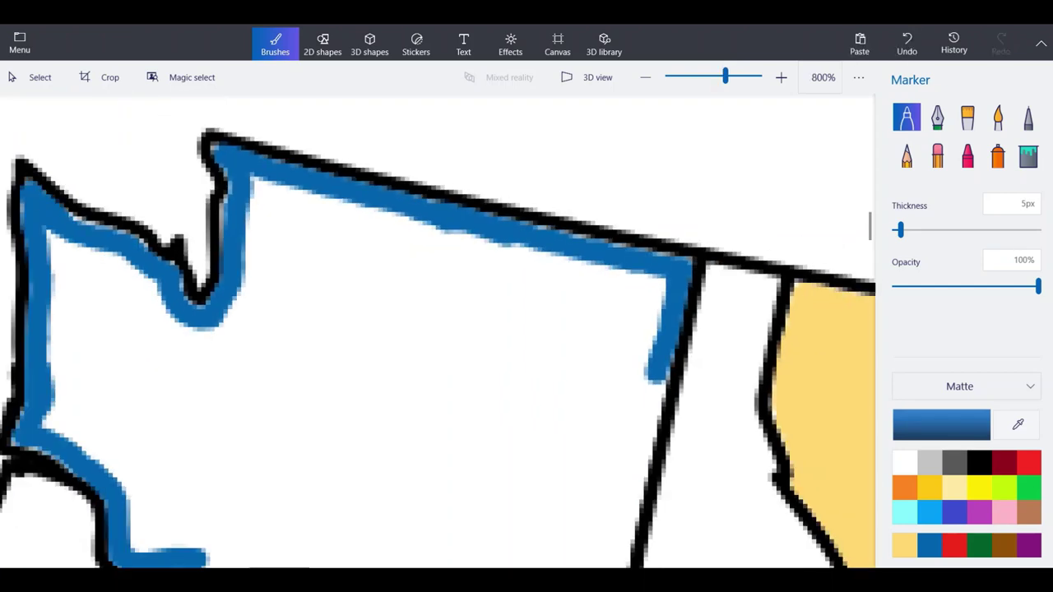
scroll(649, 454, up, 1)
drag(609, 515, 699, 271)
drag(645, 418, 609, 558)
Continue the blue band down Washington's lower eastern border and west along the southern border until it joins the existing western band.
scroll(668, 142, down, 2)
scroll(637, 296, up, 5)
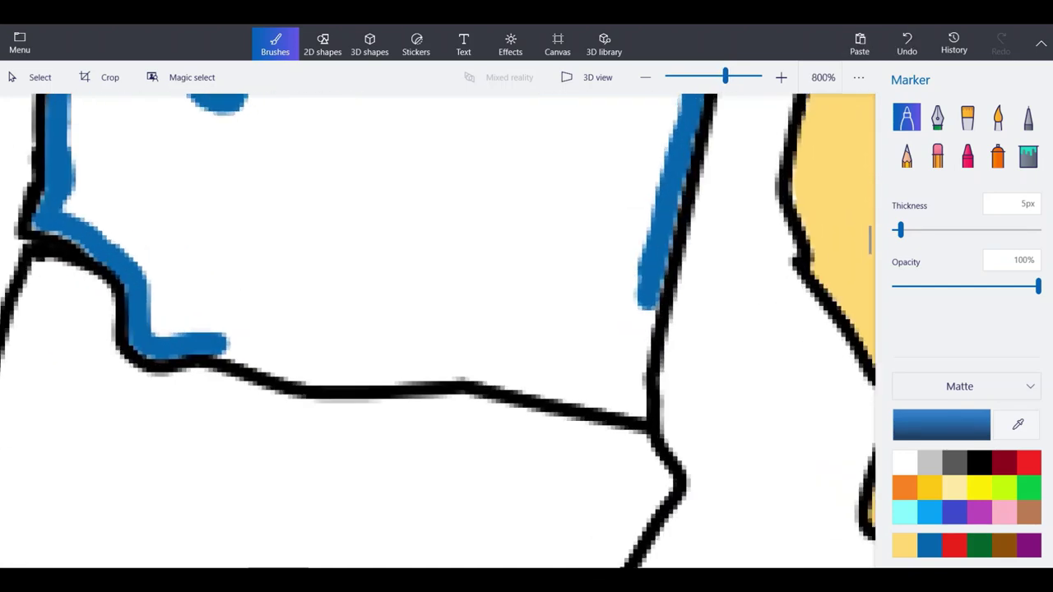
mouse_move(650, 323)
mouse_down()
mouse_move(614, 468)
mouse_move(629, 533)
mouse_move(578, 495)
mouse_move(311, 441)
mouse_move(55, 448)
mouse_up()
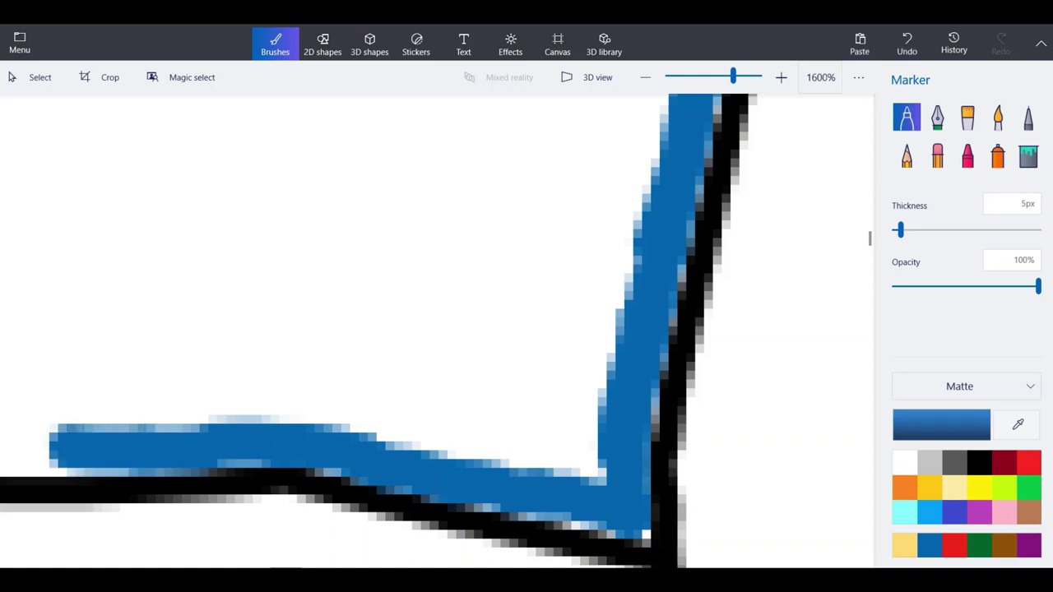
scroll(394, 370, down, 1)
scroll(438, 331, up, 3)
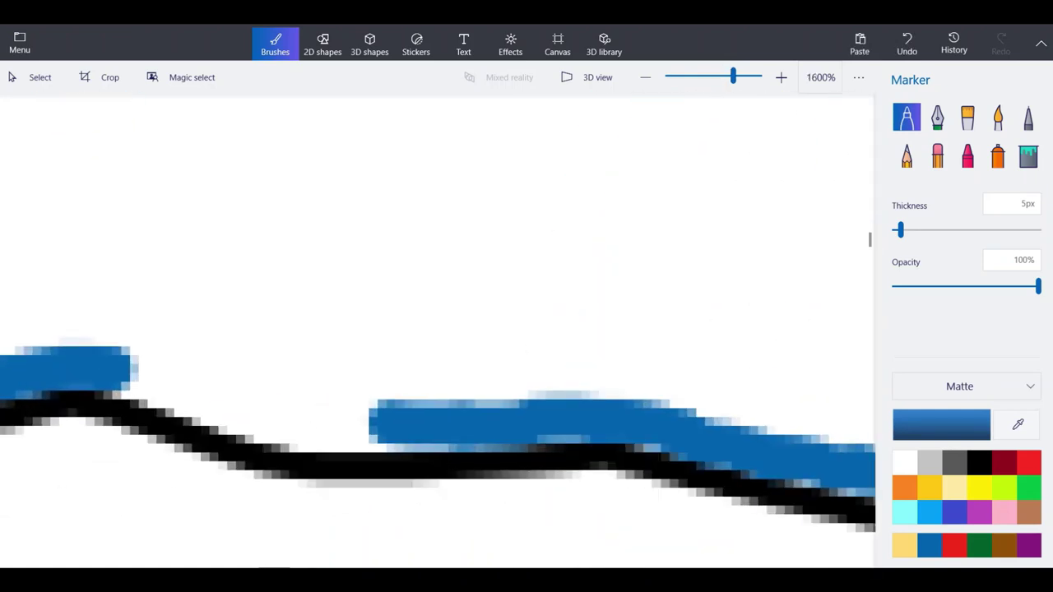
mouse_move(376, 424)
mouse_down()
mouse_move(292, 428)
mouse_move(216, 405)
mouse_move(218, 414)
mouse_move(124, 377)
mouse_up()
Set the marker thickness to 10px and fill western Washington with blue from the coast to below the inlet.
scroll(319, 446, down, 4)
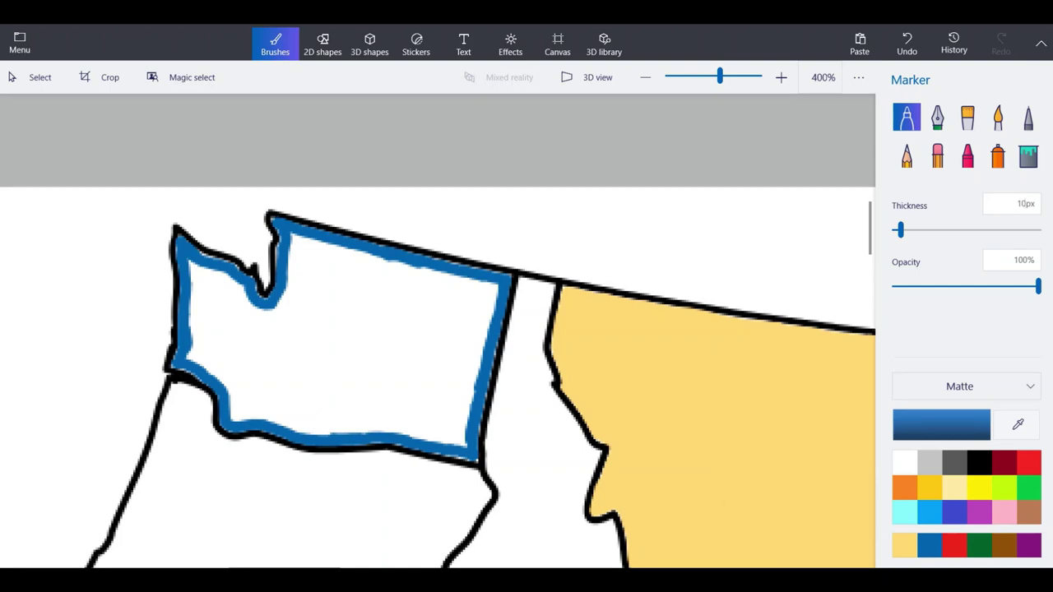
scroll(154, 317, up, 2)
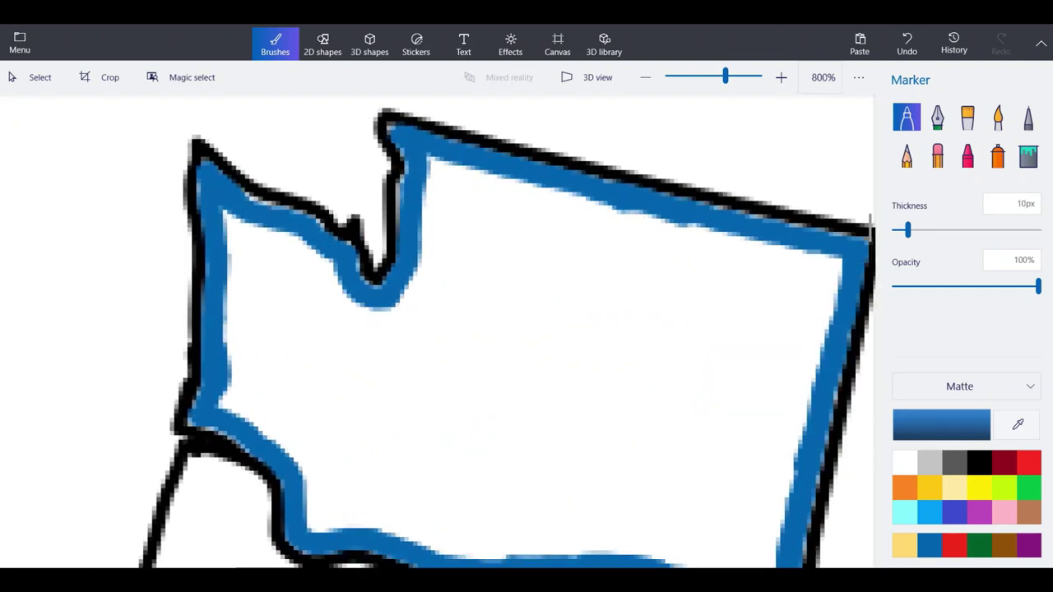
mouse_move(476, 412)
mouse_down()
mouse_move(360, 458)
mouse_move(279, 451)
mouse_move(243, 378)
mouse_move(237, 216)
mouse_up()
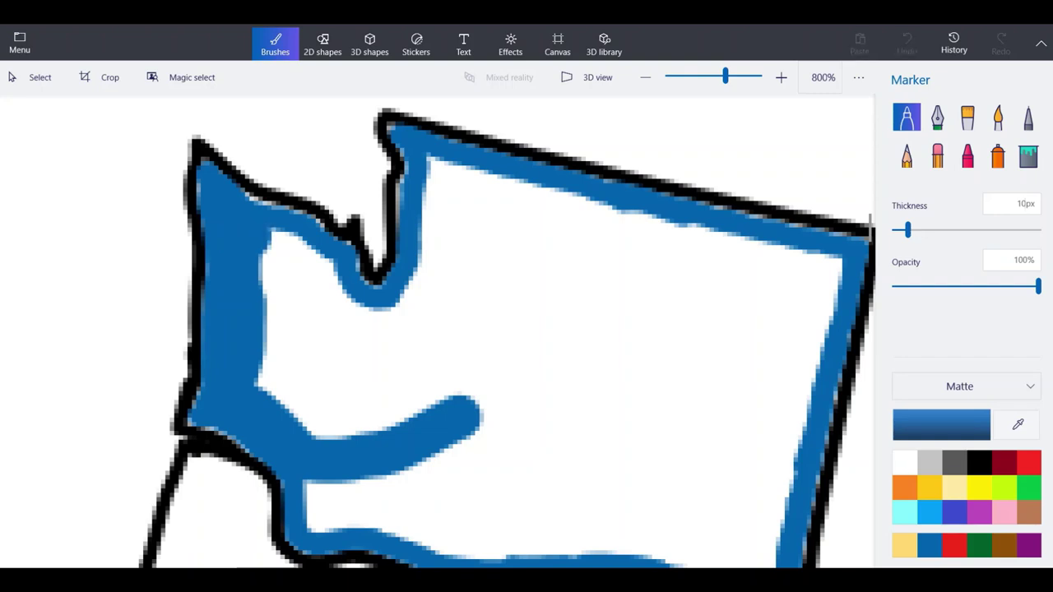
drag(261, 268, 321, 257)
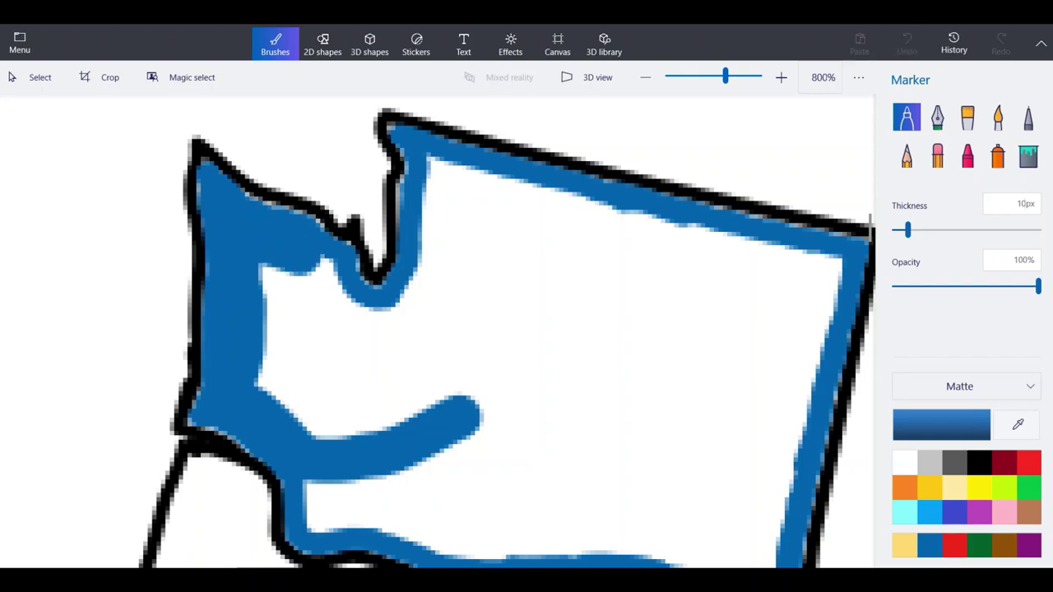
mouse_move(276, 267)
mouse_down()
mouse_move(342, 436)
mouse_move(288, 275)
mouse_move(346, 300)
mouse_move(350, 374)
mouse_up()
mouse_move(288, 284)
mouse_down()
mouse_move(348, 430)
mouse_move(428, 453)
mouse_move(691, 408)
mouse_up()
drag(436, 327, 383, 346)
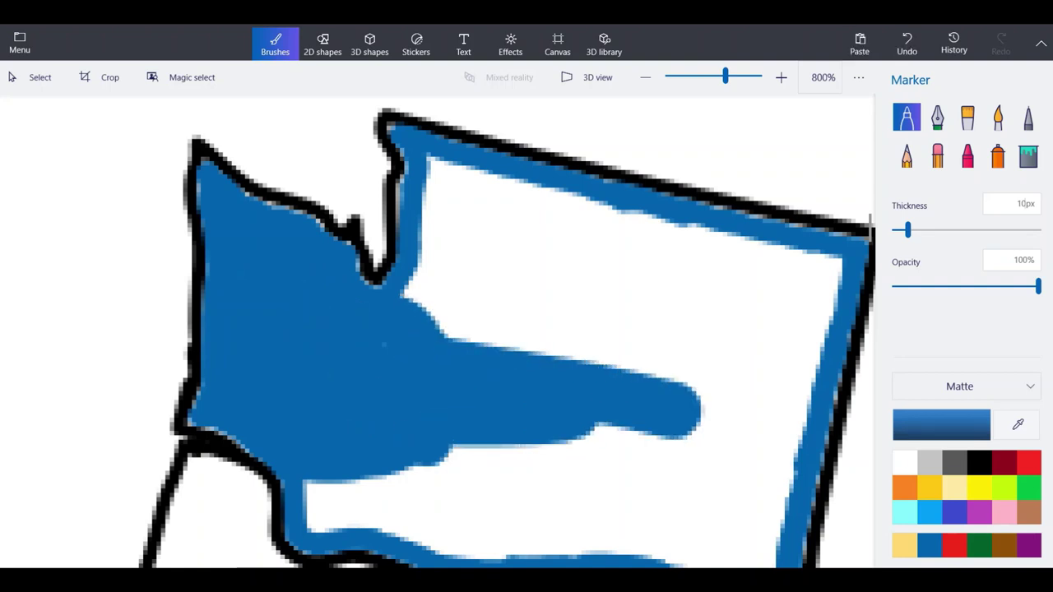
Fill Washington's central and northern interior with blue across to the northeast corner.
mouse_move(420, 304)
mouse_down()
mouse_move(441, 243)
mouse_move(440, 165)
mouse_move(665, 231)
mouse_move(716, 261)
mouse_move(638, 262)
mouse_move(605, 304)
mouse_move(539, 259)
mouse_move(539, 239)
mouse_move(461, 263)
mouse_move(456, 317)
mouse_move(497, 297)
mouse_move(570, 350)
mouse_up()
mouse_move(675, 406)
mouse_down()
mouse_move(559, 433)
mouse_move(648, 480)
mouse_move(700, 438)
mouse_move(656, 437)
mouse_up()
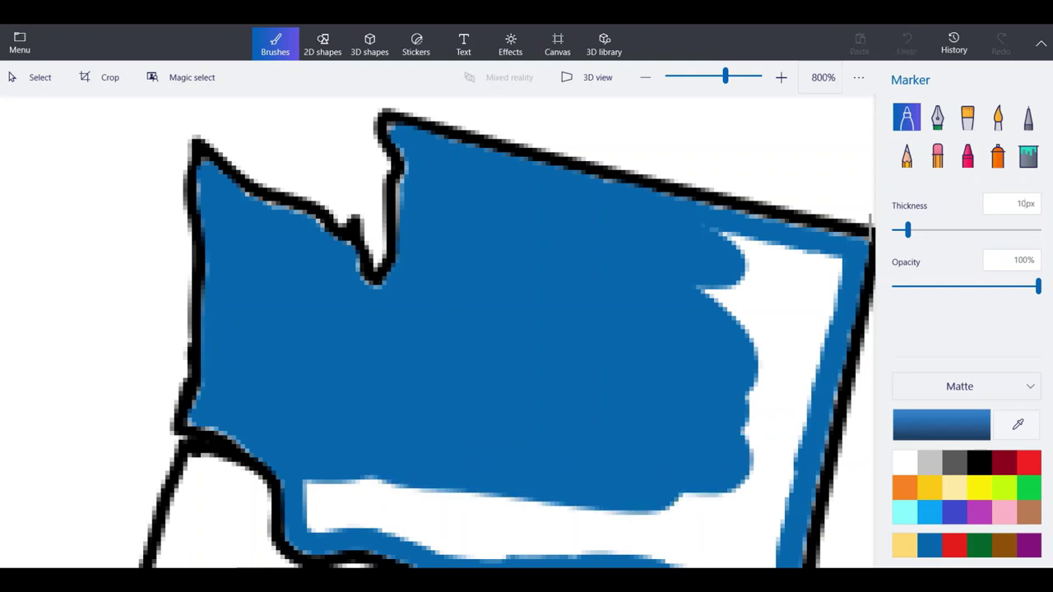
mouse_move(753, 420)
mouse_down()
mouse_move(839, 256)
mouse_move(716, 239)
mouse_up()
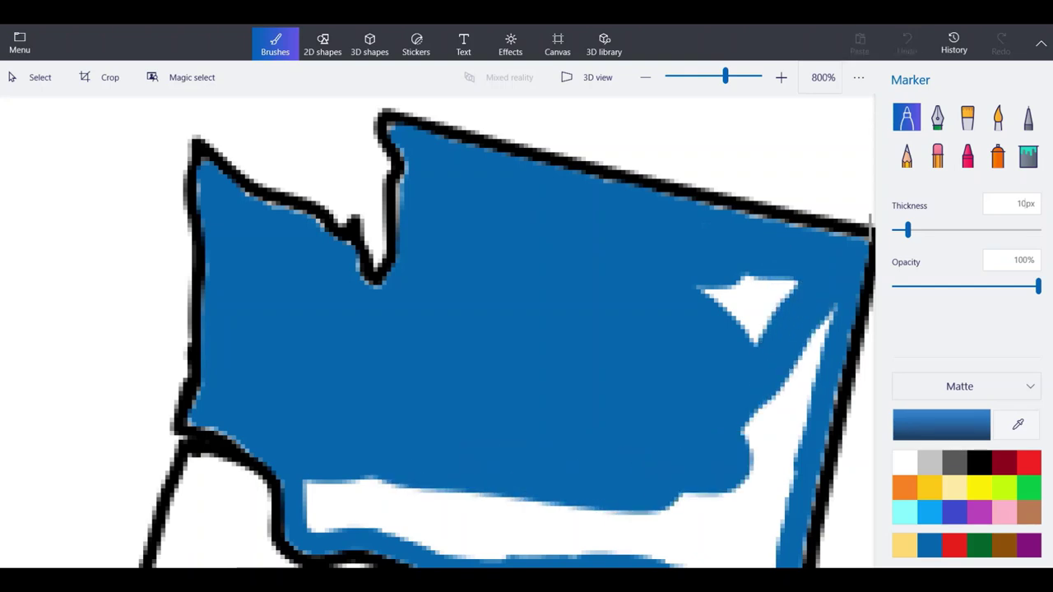
mouse_move(794, 284)
mouse_down()
mouse_move(749, 311)
mouse_move(704, 288)
mouse_up()
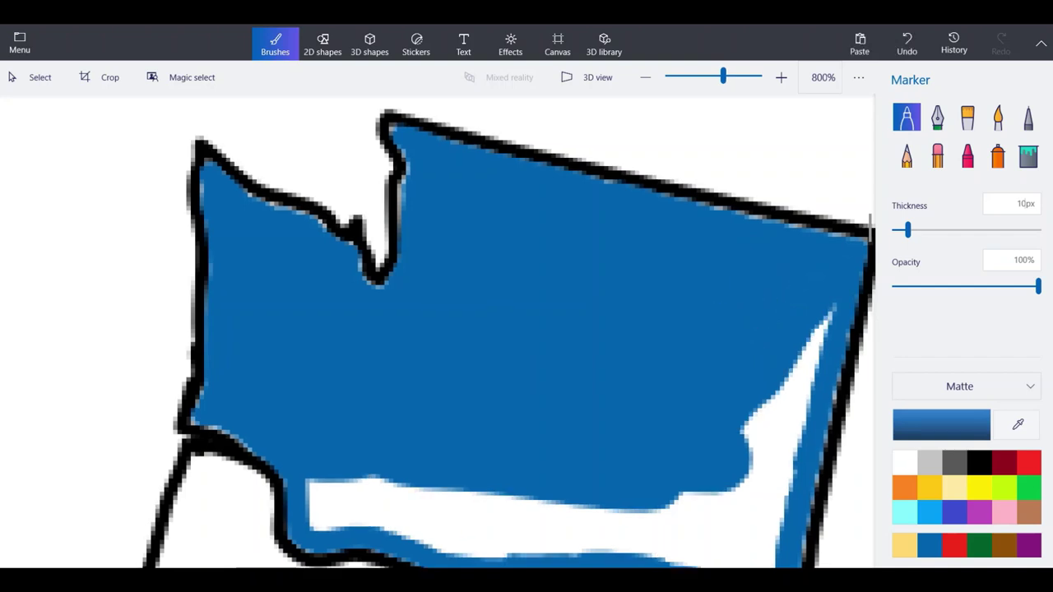
Fill the remaining white areas along Washington's eastern border and southern edge with blue.
scroll(709, 288, down, 1)
scroll(811, 473, up, 1)
mouse_move(684, 451)
mouse_down()
mouse_move(706, 511)
mouse_move(780, 265)
mouse_move(726, 413)
mouse_move(663, 450)
mouse_up()
drag(581, 449, 657, 466)
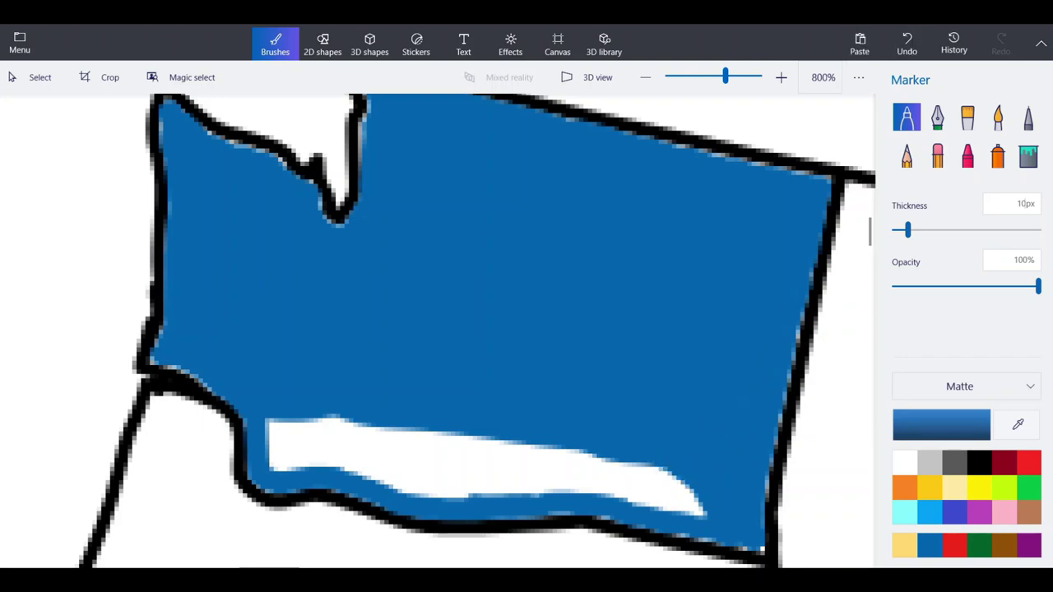
mouse_move(703, 511)
mouse_down()
mouse_move(559, 475)
mouse_move(412, 485)
mouse_move(272, 449)
mouse_move(300, 427)
mouse_move(427, 436)
mouse_move(681, 483)
mouse_up()
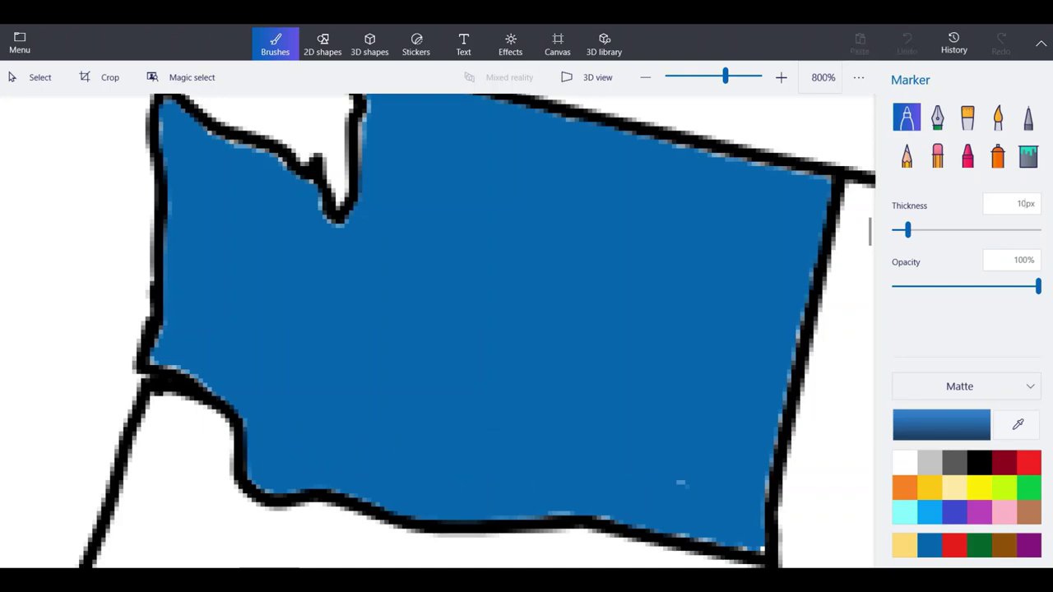
Set the marker thickness to 5px and paint a blue band inside Wyoming's southwest corner, up the western border and along the southern one.
scroll(460, 421, down, 9)
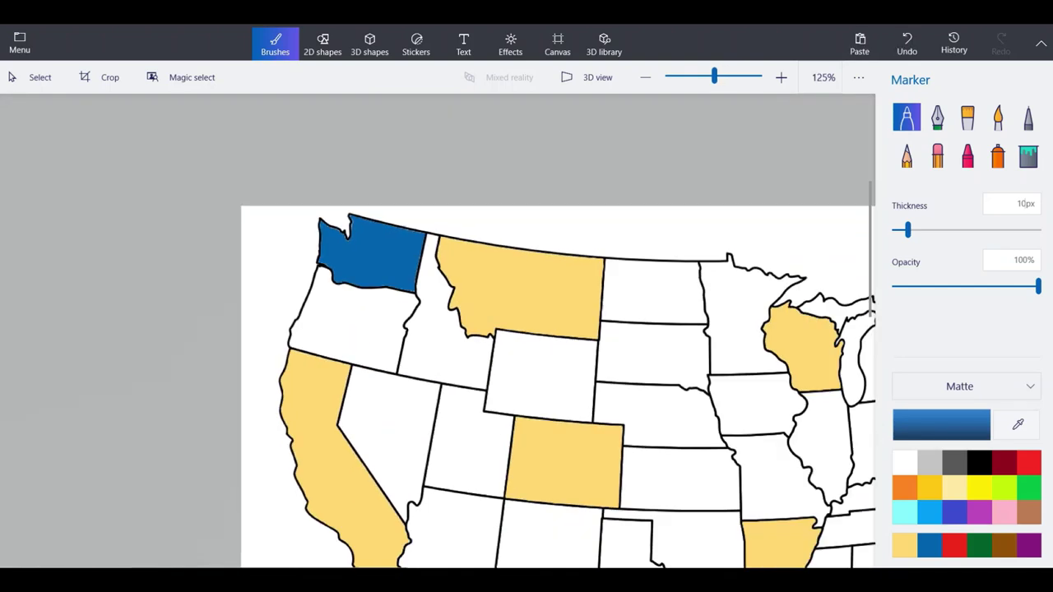
scroll(439, 332, down, 2)
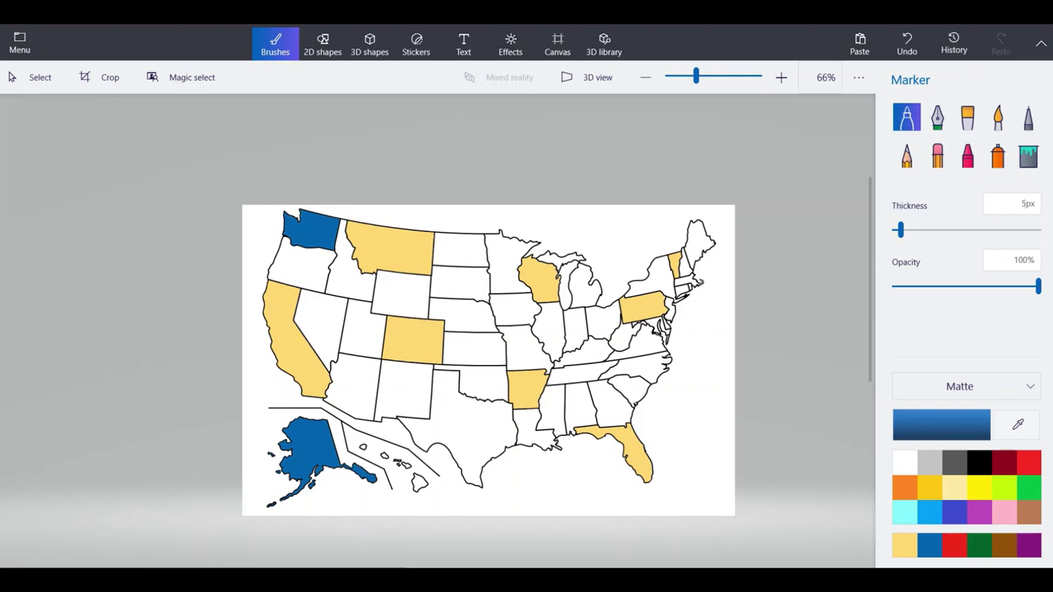
scroll(389, 290, up, 4)
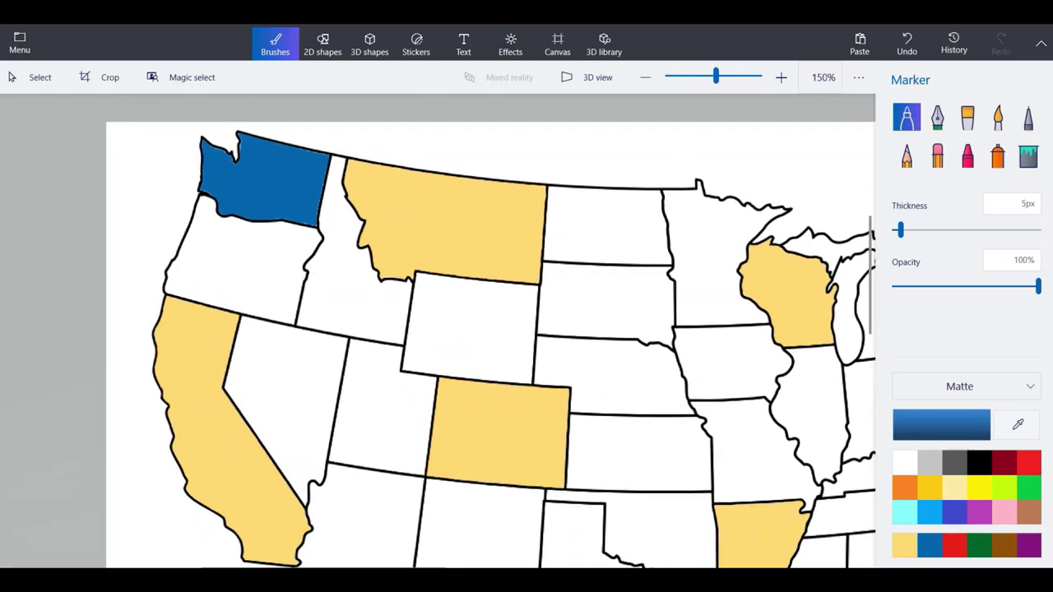
scroll(277, 393, up, 5)
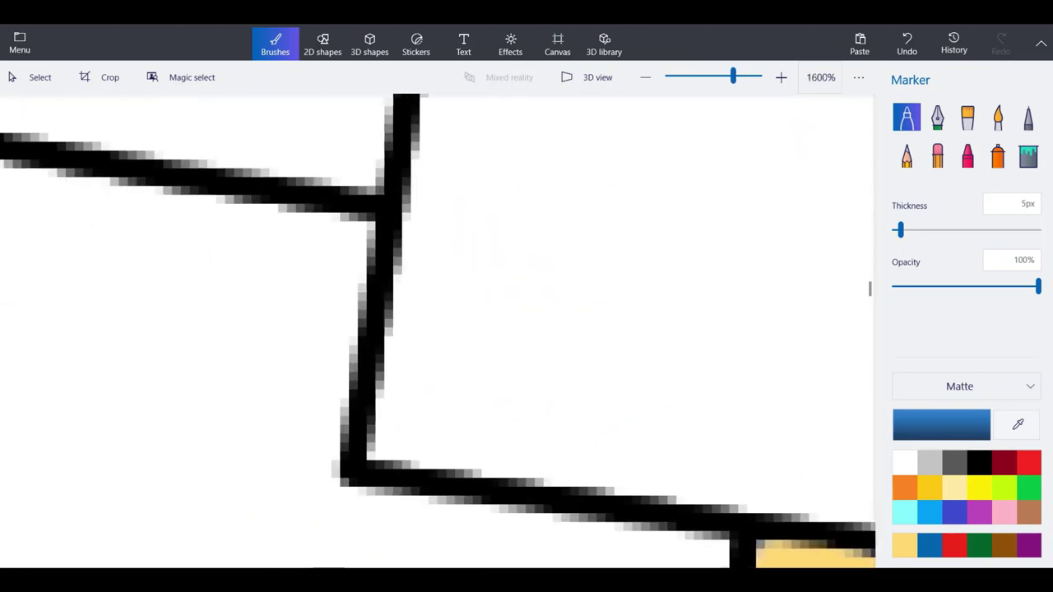
drag(387, 456, 444, 97)
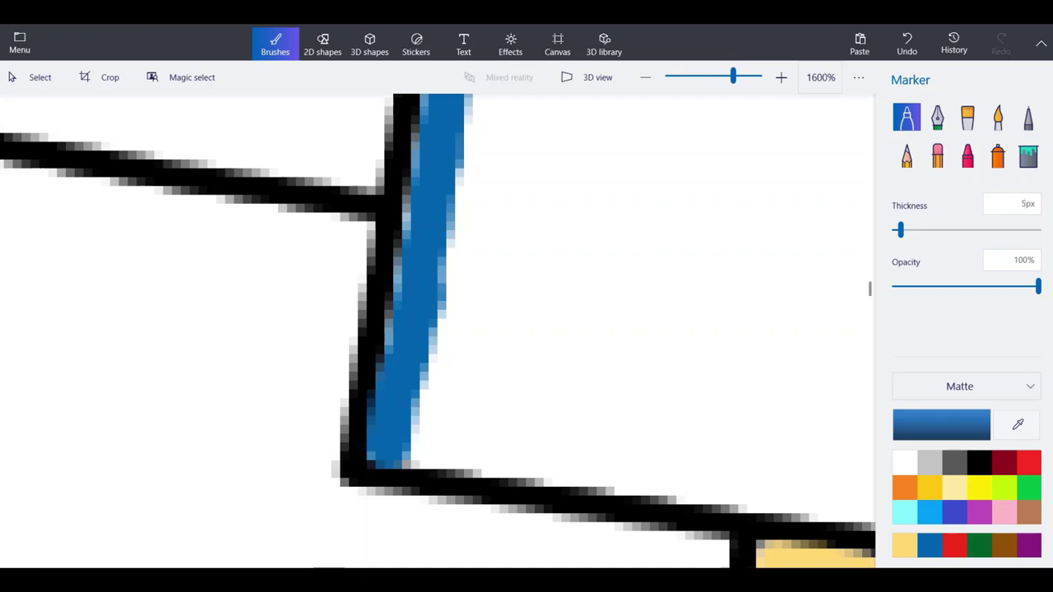
mouse_move(387, 454)
mouse_down()
mouse_move(428, 441)
mouse_move(502, 455)
mouse_up()
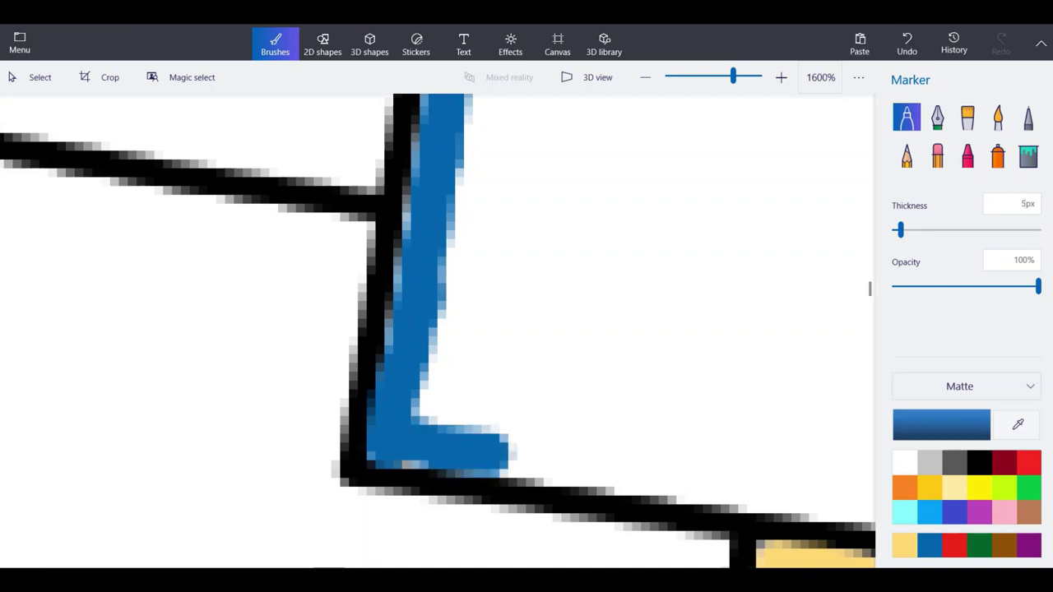
Extend the blue band farther north along the inside of Wyoming's western border.
scroll(492, 451, down, 2)
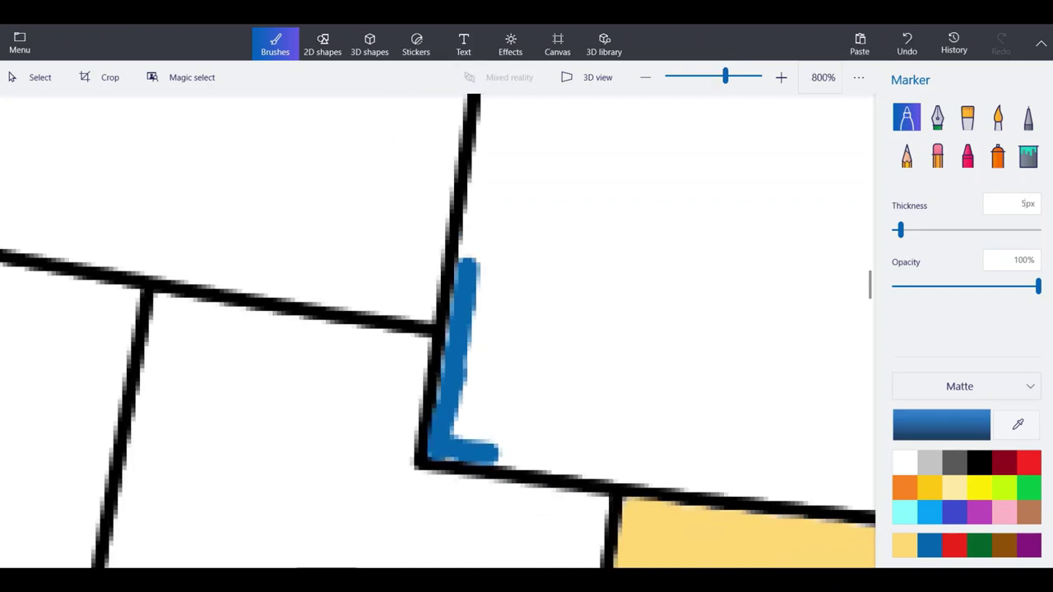
scroll(454, 163, up, 3)
drag(475, 387, 518, 102)
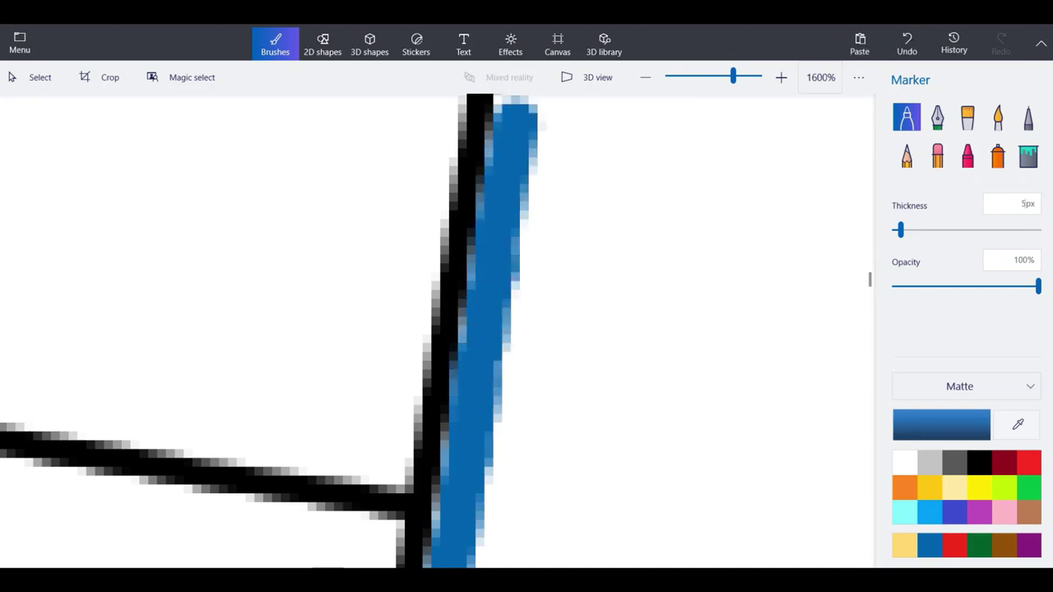
scroll(448, 461, down, 3)
scroll(448, 461, up, 1)
scroll(465, 238, up, 2)
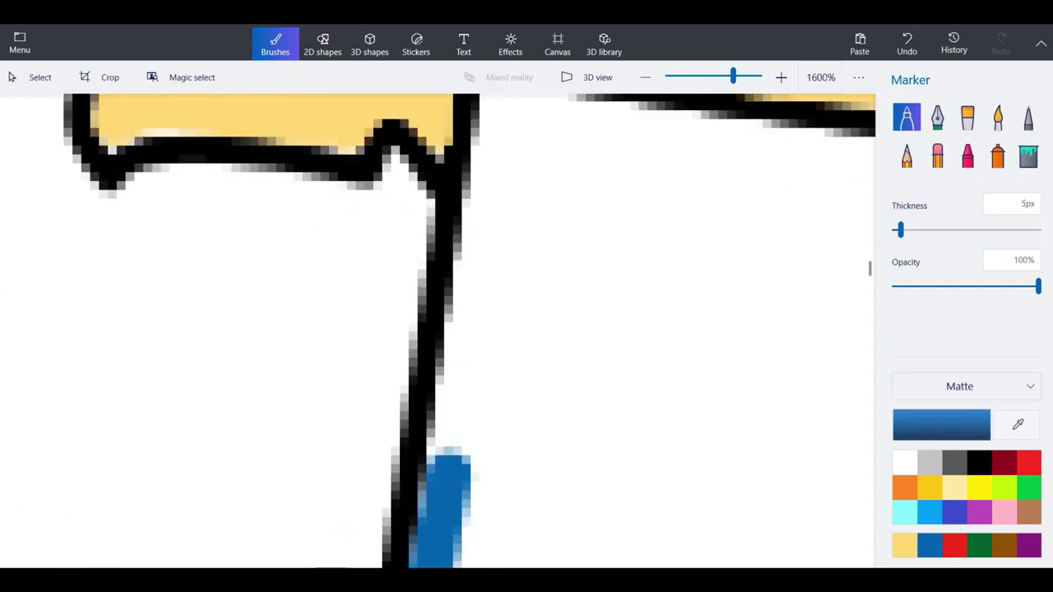
mouse_move(448, 460)
mouse_down()
mouse_move(482, 284)
mouse_move(483, 177)
mouse_up()
click(907, 43)
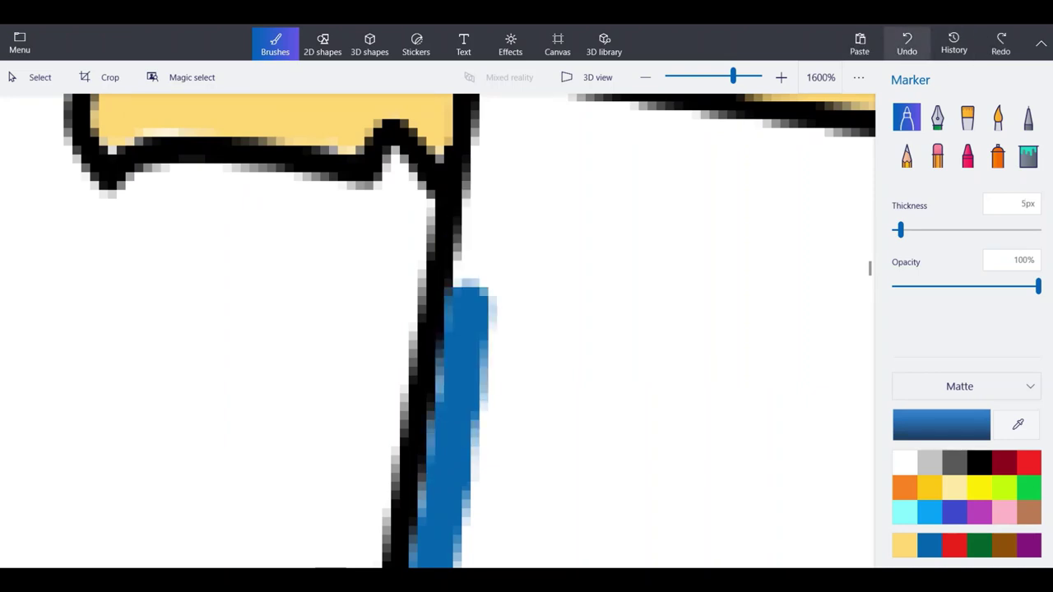
click(906, 43)
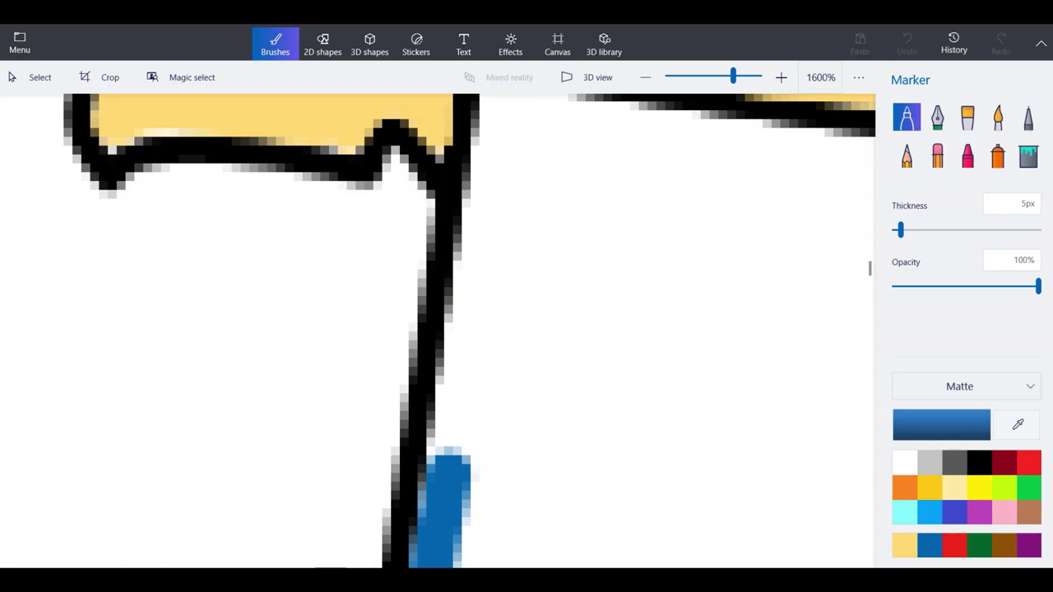
Finish the blue band along Wyoming's upper western border, fill the northwest corner and start along the northern border.
drag(451, 477, 498, 127)
scroll(363, 456, down, 1)
key(ctrl+plus)
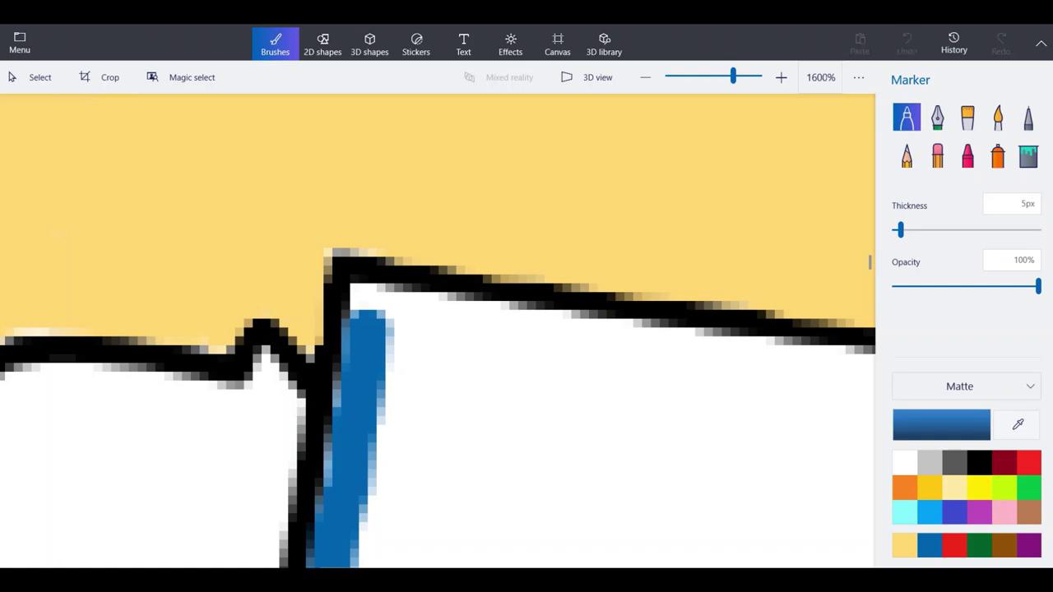
mouse_move(367, 317)
mouse_down()
mouse_move(364, 288)
mouse_move(558, 346)
mouse_move(659, 350)
mouse_move(442, 319)
mouse_up()
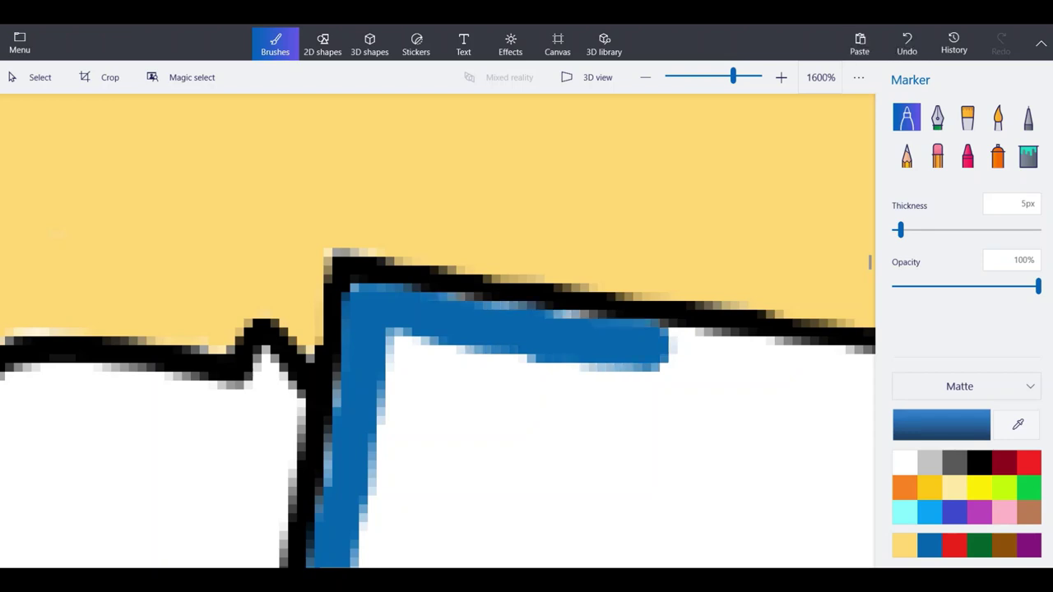
Continue the blue band eastward just inside Wyoming's northern border.
scroll(206, 269, down, 3)
scroll(674, 337, up, 3)
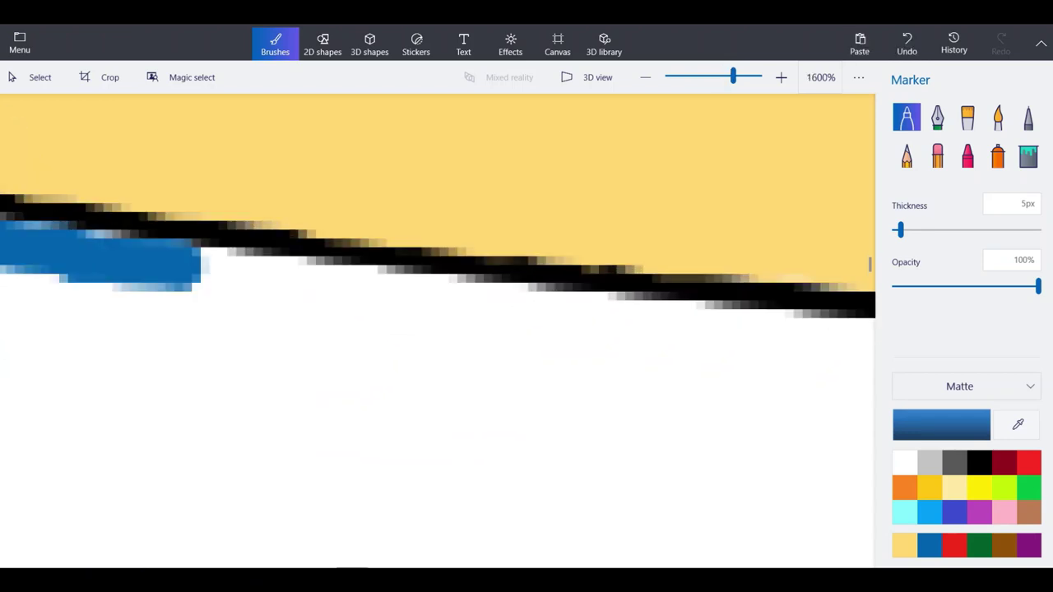
drag(671, 313, 498, 308)
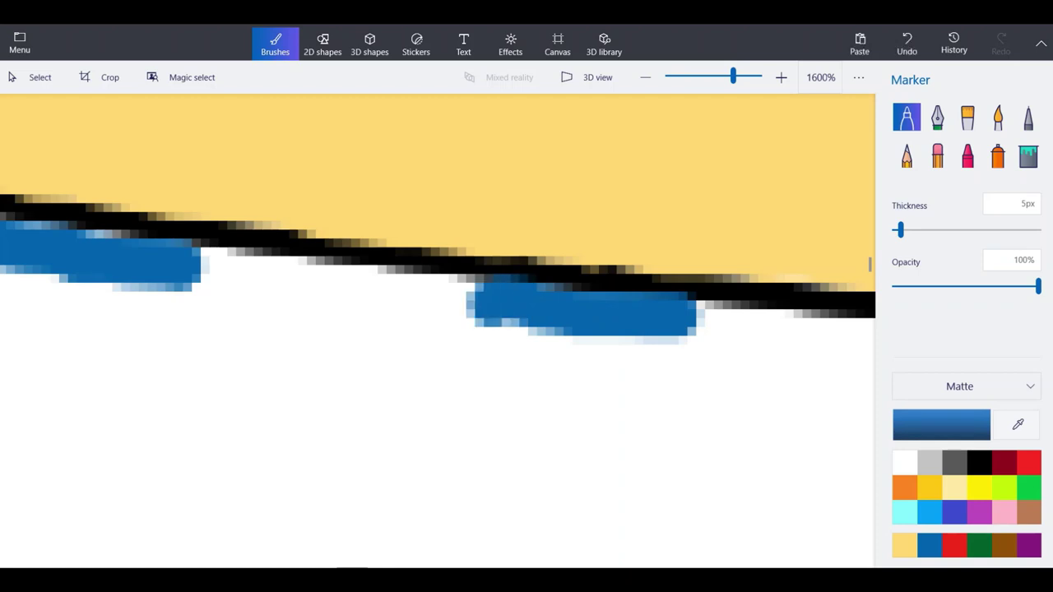
key(ctrl+z)
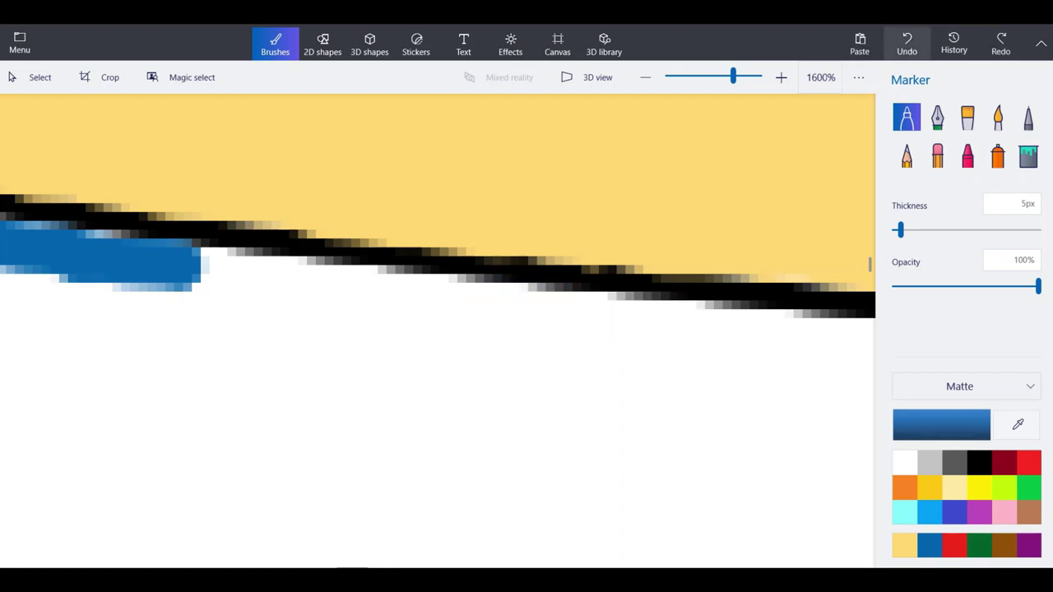
drag(191, 265, 846, 340)
Carry the blue band around Wyoming's northeast corner and down the inside of the eastern border.
scroll(438, 329, down, 5)
scroll(660, 276, up, 5)
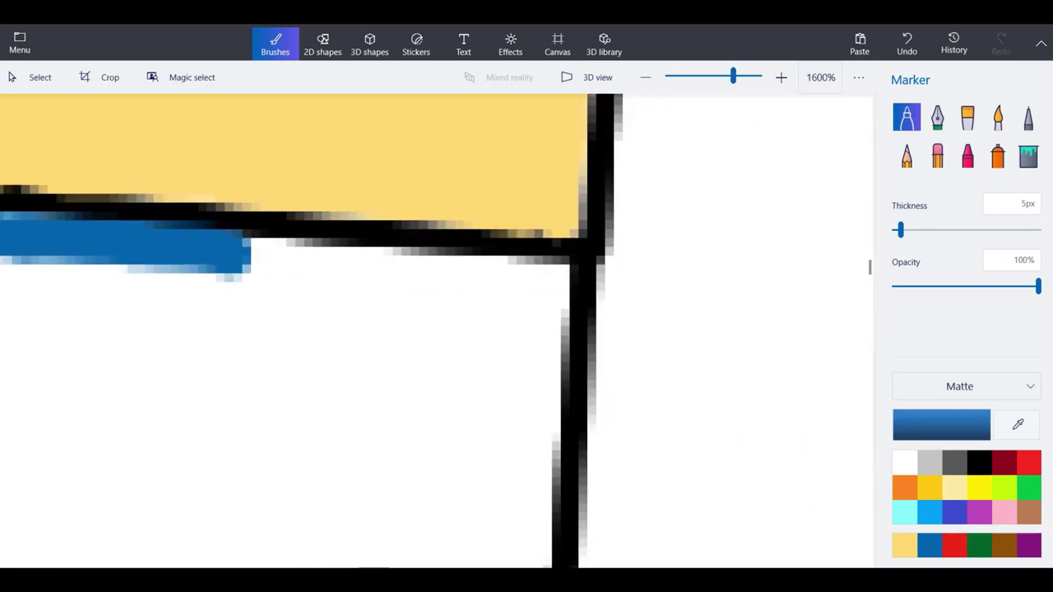
mouse_move(247, 251)
mouse_down()
mouse_move(574, 288)
mouse_move(543, 354)
mouse_move(527, 494)
mouse_move(532, 555)
mouse_up()
scroll(533, 200, down, 1)
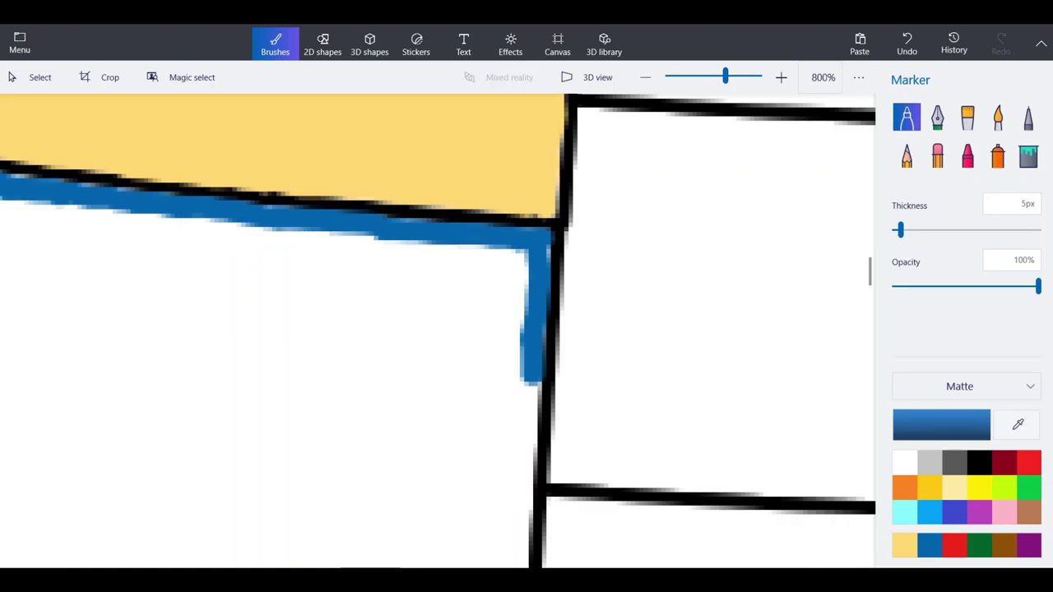
scroll(502, 513, up, 2)
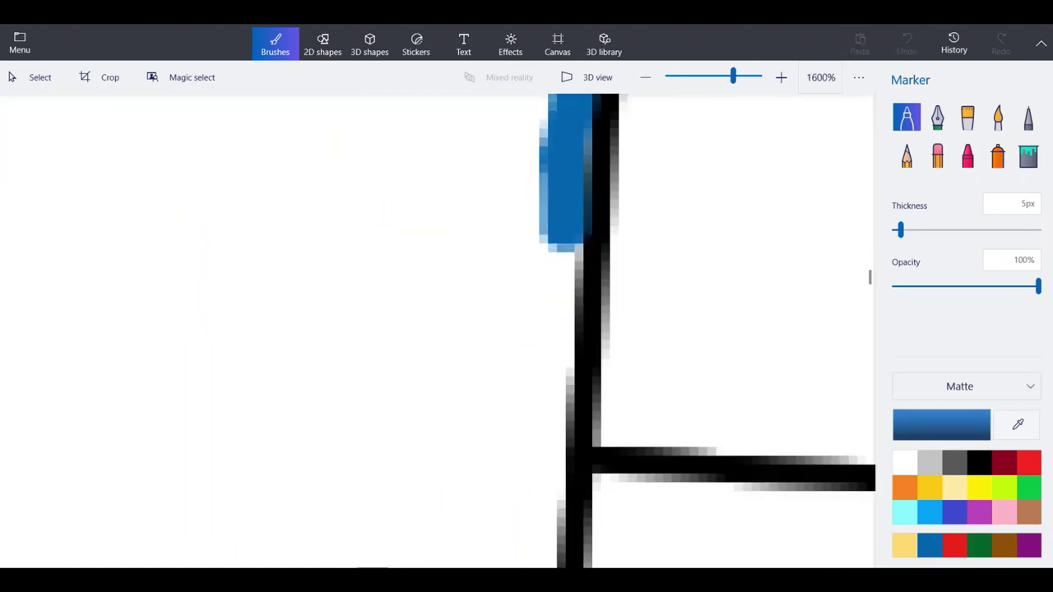
drag(561, 219, 535, 565)
Finish the blue band down Wyoming's eastern border and turn it west around the southeast corner.
scroll(519, 164, down, 2)
scroll(524, 370, up, 2)
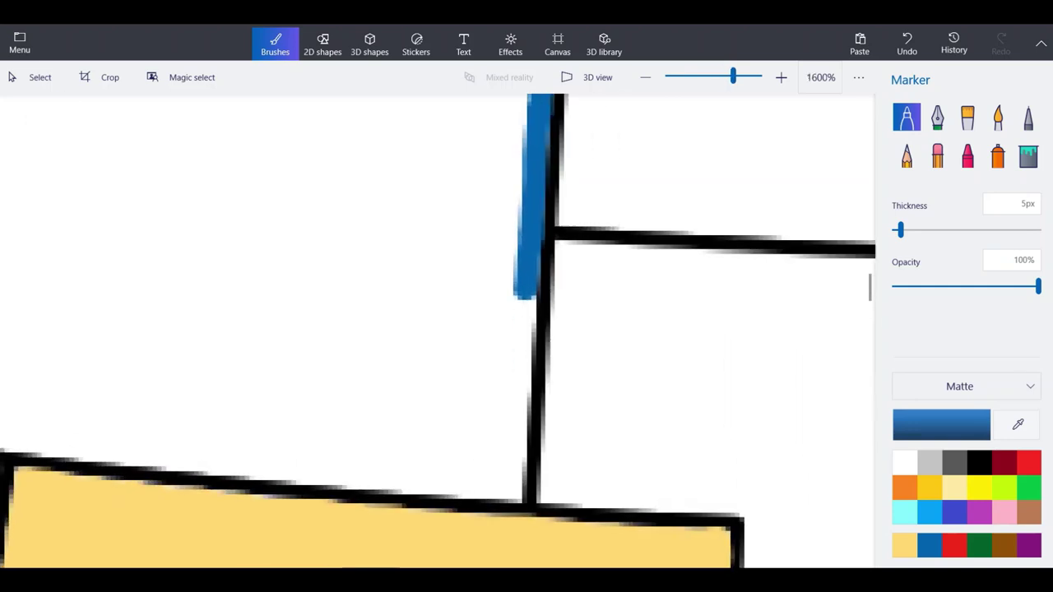
scroll(535, 329, up, 1)
scroll(535, 330, down, 2)
scroll(535, 329, up, 1)
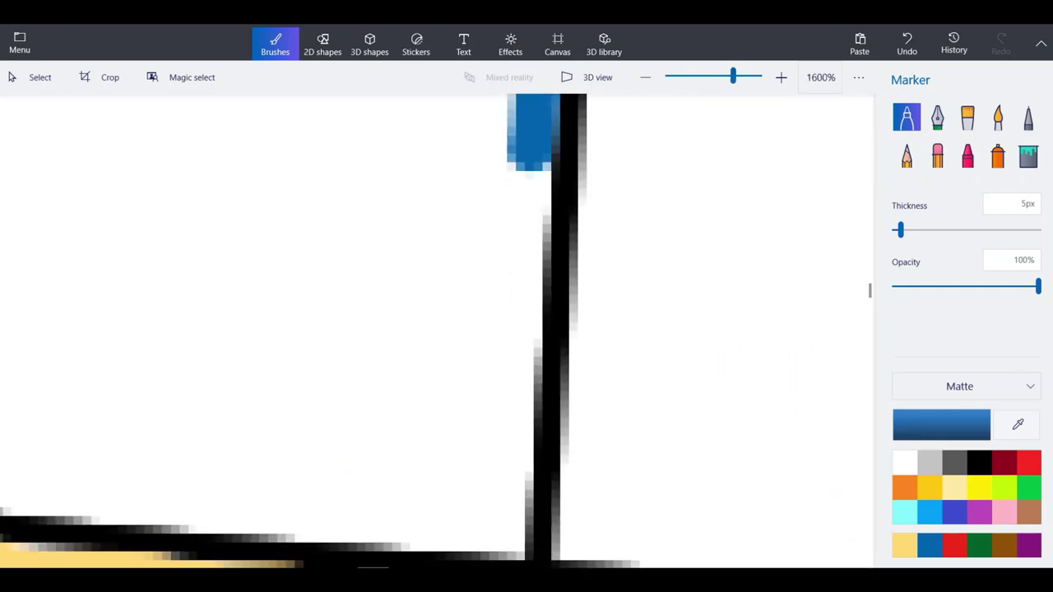
mouse_move(532, 165)
mouse_down()
mouse_move(506, 411)
mouse_move(507, 547)
mouse_move(503, 531)
mouse_move(176, 517)
mouse_move(14, 493)
mouse_up()
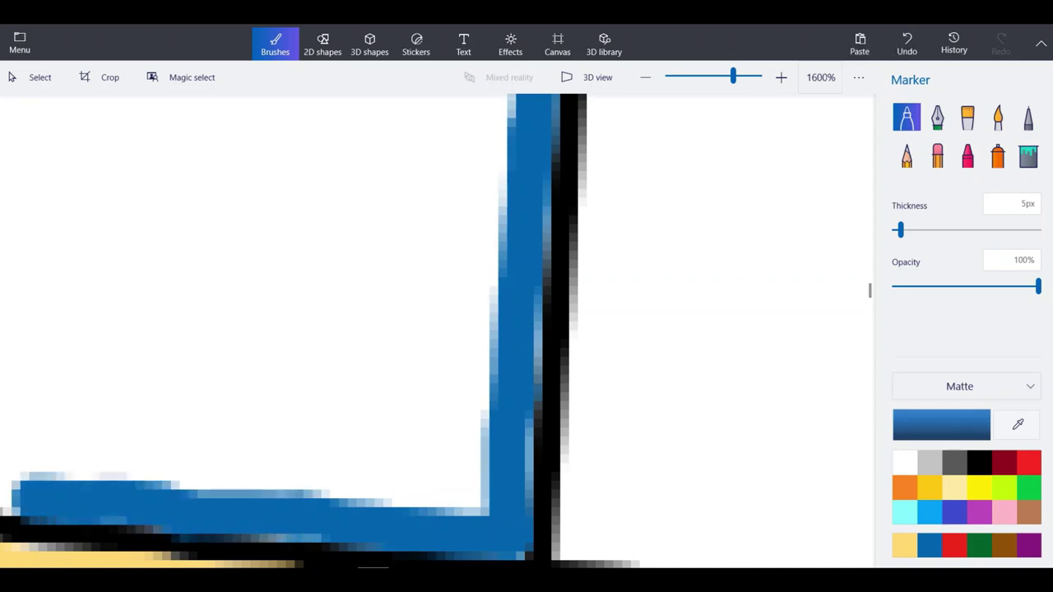
Paint the rest of Wyoming's southern border blue, joining the band to the one at the southwest corner.
scroll(422, 227, down, 3)
scroll(7, 384, up, 3)
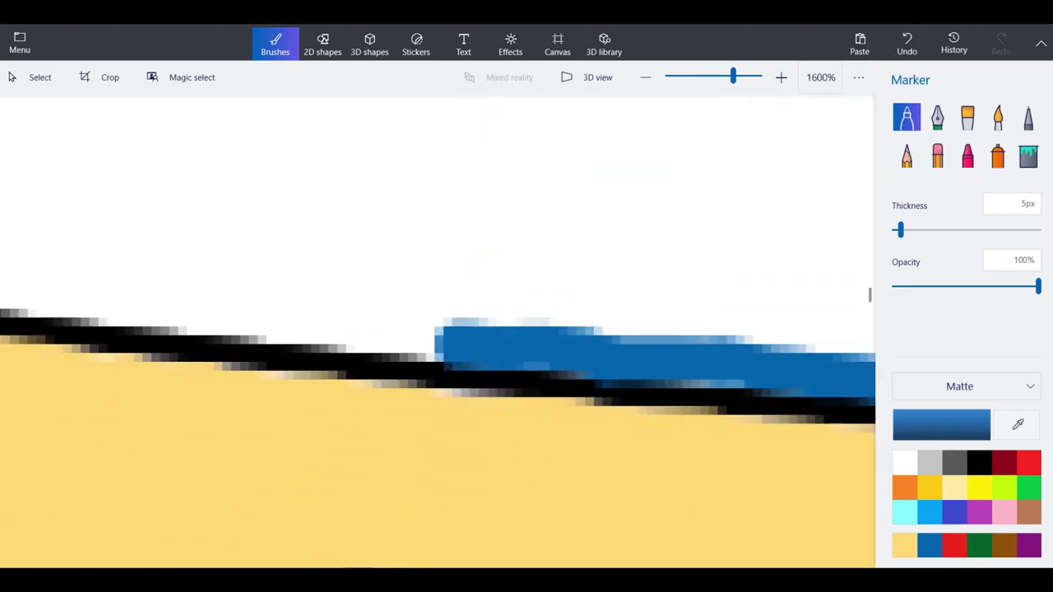
mouse_move(440, 346)
mouse_down()
mouse_move(176, 308)
mouse_move(1, 297)
mouse_up()
scroll(438, 329, down, 4)
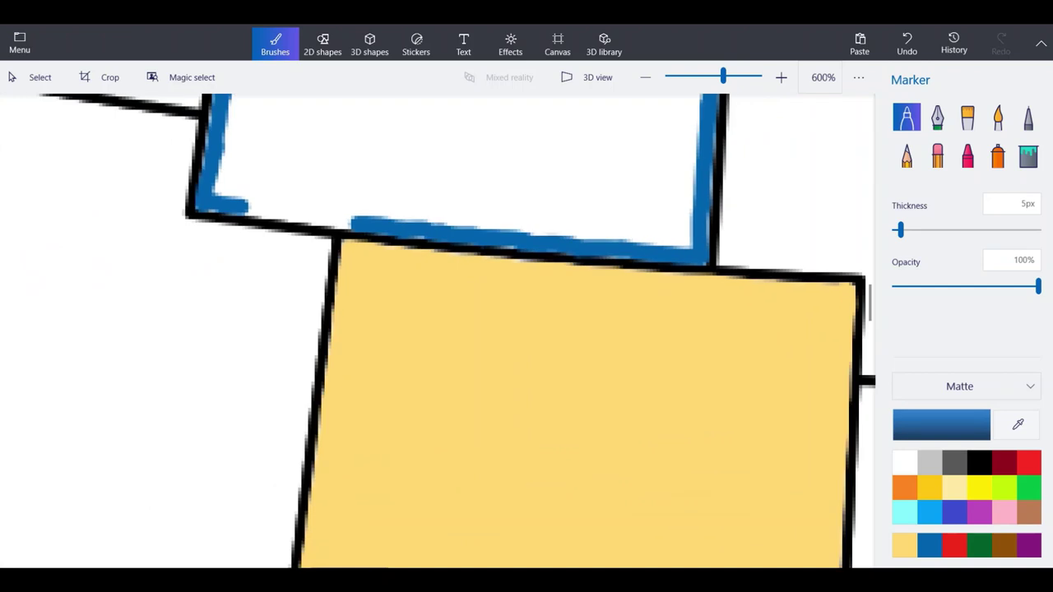
scroll(337, 169, up, 4)
drag(391, 314, 82, 284)
Set the marker thickness to 10px and fill the middle of Wyoming with blue out to the western and eastern bands.
scroll(438, 330, down, 3)
scroll(416, 370, down, 2)
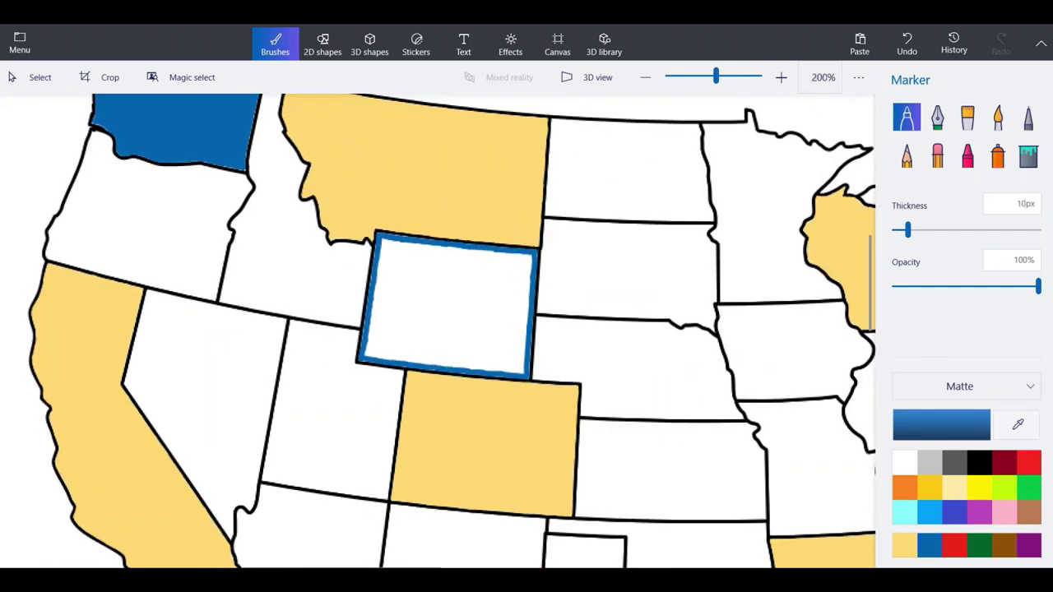
scroll(383, 300, up, 4)
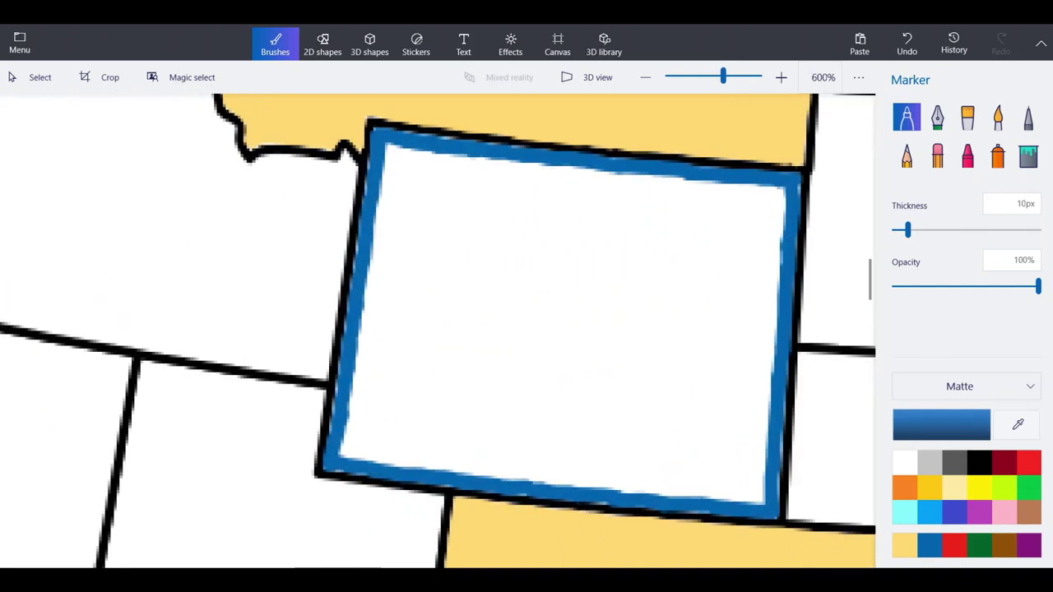
mouse_move(469, 339)
mouse_down()
mouse_move(407, 427)
mouse_move(330, 449)
mouse_move(354, 370)
mouse_move(395, 337)
mouse_move(353, 436)
mouse_move(404, 453)
mouse_move(609, 329)
mouse_move(559, 408)
mouse_move(650, 313)
mouse_move(708, 412)
mouse_move(419, 457)
mouse_move(692, 453)
mouse_move(736, 428)
mouse_up()
mouse_move(728, 338)
mouse_down()
mouse_move(821, 169)
mouse_move(794, 321)
mouse_move(788, 520)
mouse_move(728, 486)
mouse_move(758, 257)
mouse_move(770, 490)
mouse_up()
mouse_move(724, 325)
mouse_down()
mouse_move(525, 210)
mouse_move(646, 245)
mouse_up()
mouse_move(580, 226)
mouse_down()
mouse_move(453, 180)
mouse_move(380, 129)
mouse_move(379, 216)
mouse_move(408, 267)
mouse_move(432, 201)
mouse_move(740, 251)
mouse_move(558, 184)
mouse_up()
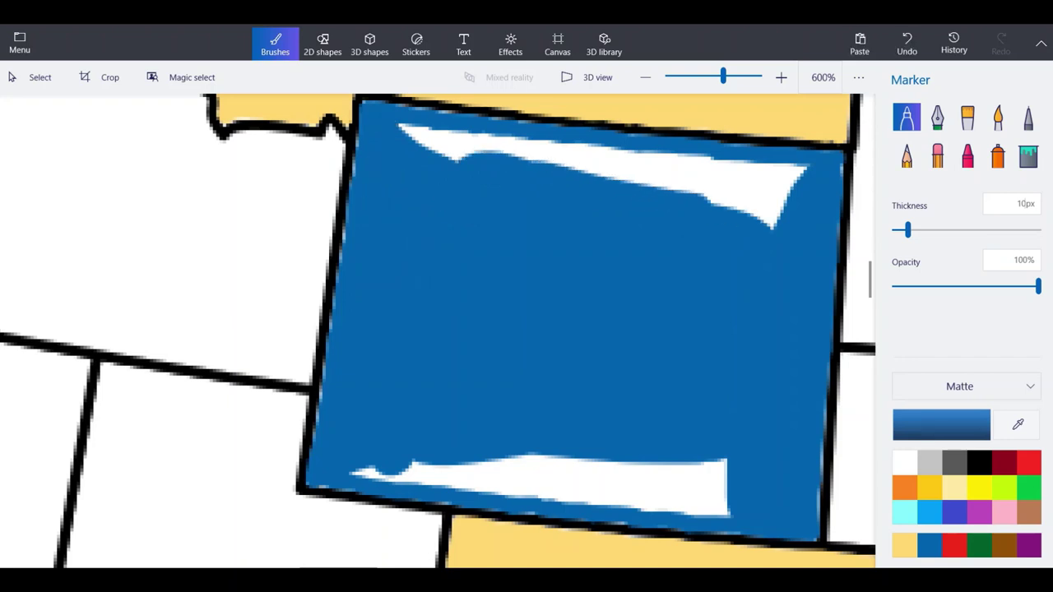
Fill the remaining white strips near Wyoming's northern and southern borders with blue, undoing the stroke that overran the eastern border.
drag(650, 207, 501, 156)
drag(405, 129, 632, 169)
drag(570, 151, 831, 178)
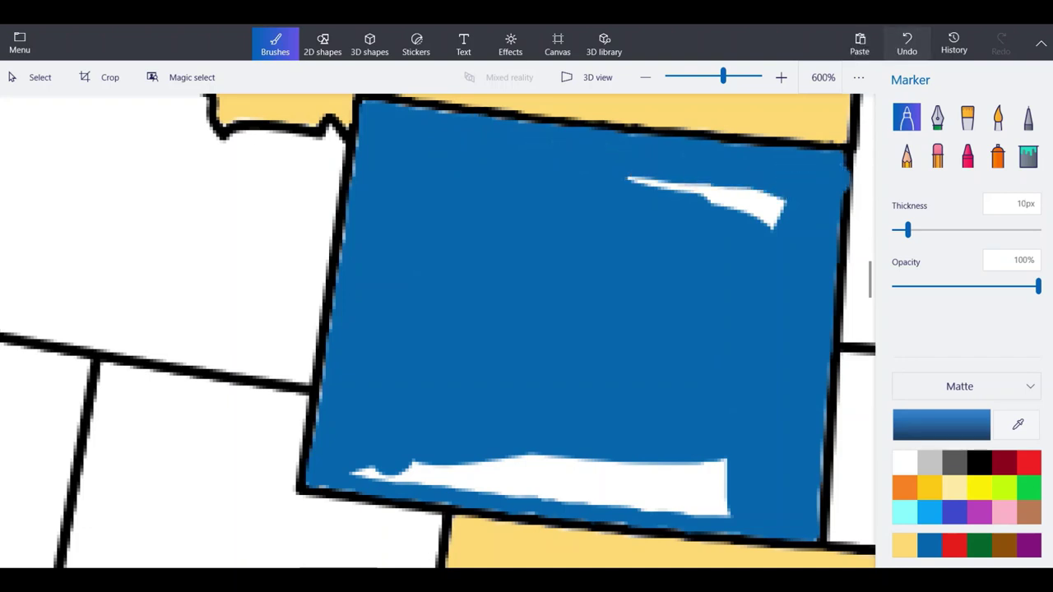
click(906, 43)
mouse_move(706, 163)
mouse_down()
mouse_move(801, 167)
mouse_move(757, 215)
mouse_move(627, 179)
mouse_up()
mouse_move(706, 464)
mouse_down()
mouse_move(724, 492)
mouse_move(605, 497)
mouse_move(365, 469)
mouse_up()
drag(461, 466, 708, 492)
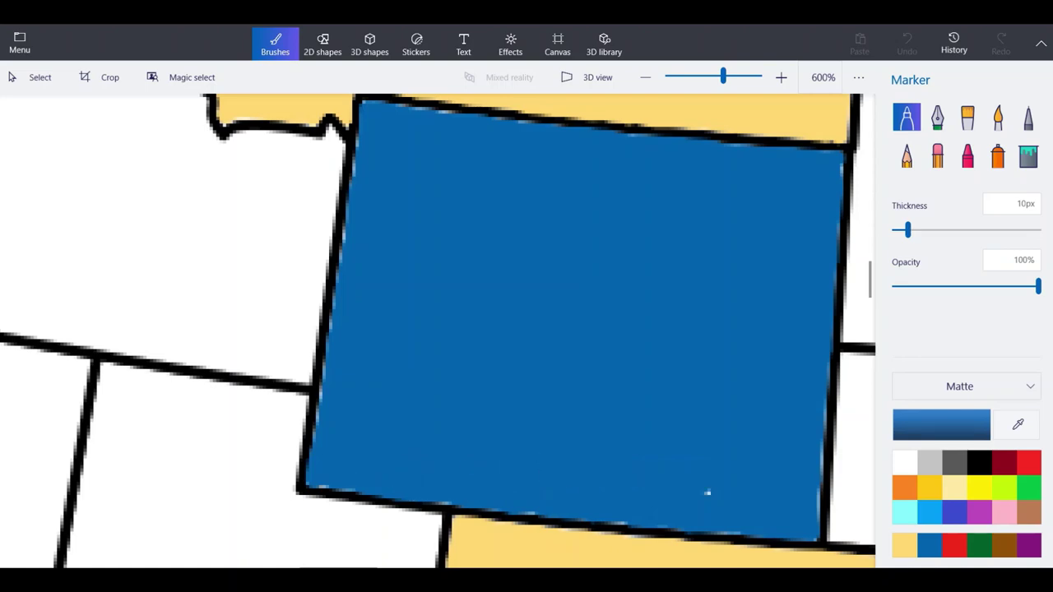
Set the marker thickness to 5px and paint a blue band inside Texas's southwestern border, around the western tip and along New Mexico's southern edge.
scroll(332, 257, down, 8)
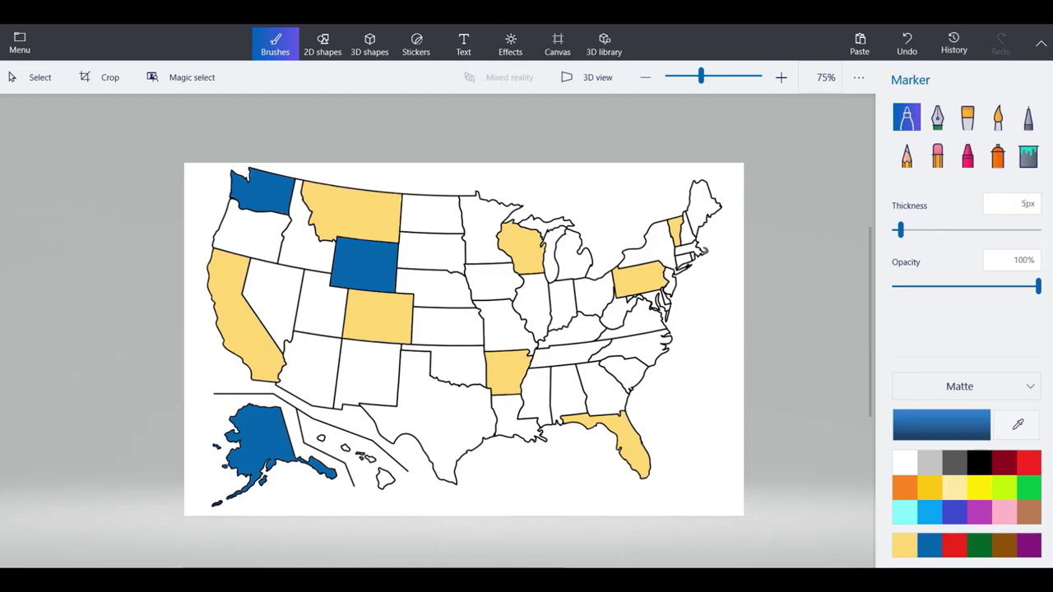
scroll(345, 423, up, 10)
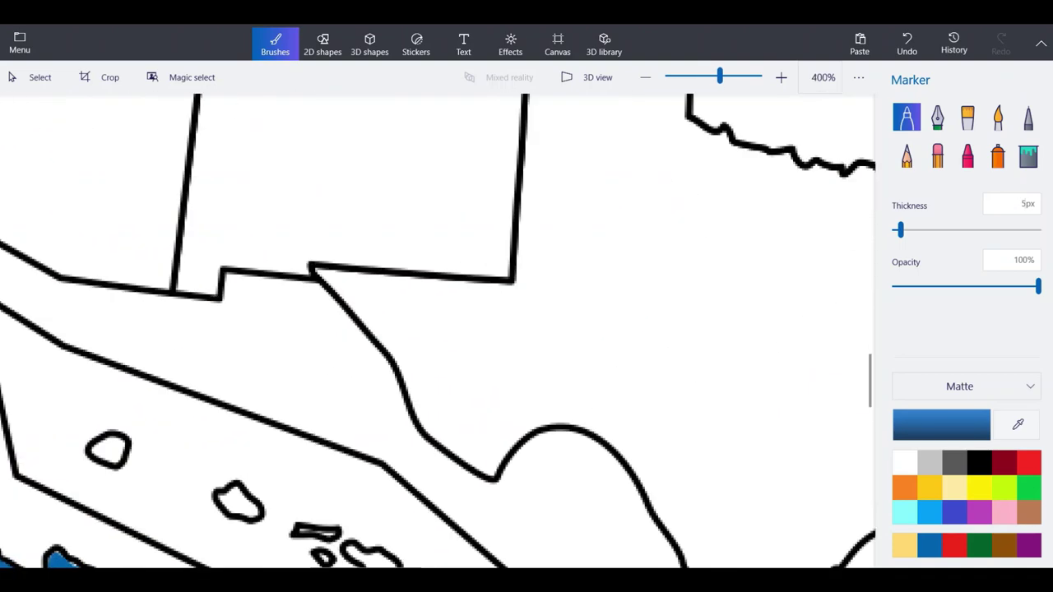
scroll(395, 371, up, 5)
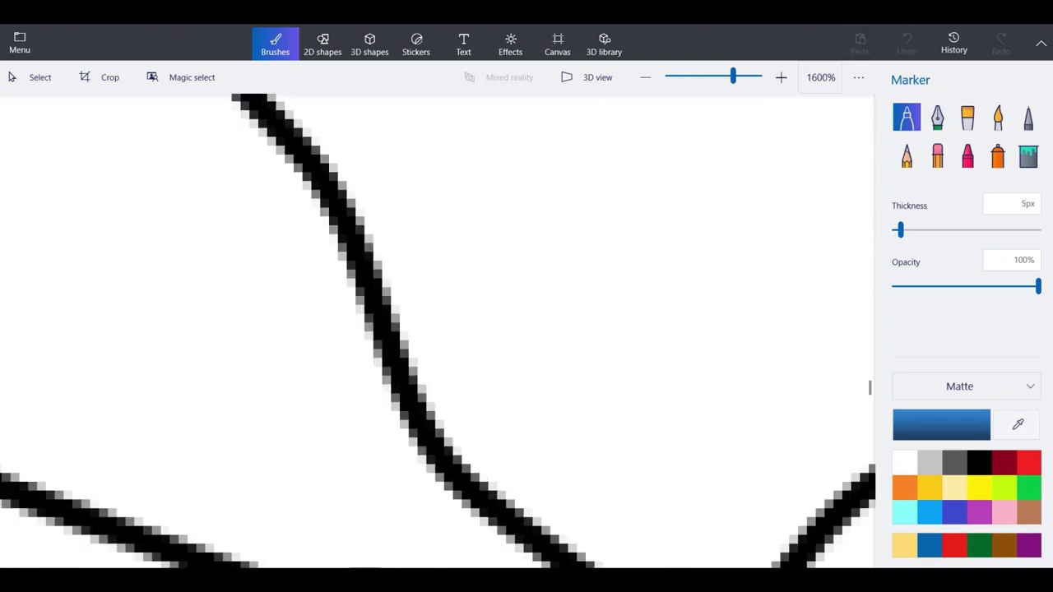
mouse_move(497, 457)
mouse_down()
mouse_move(428, 362)
mouse_move(380, 215)
mouse_move(323, 111)
mouse_up()
scroll(428, 461, down, 3)
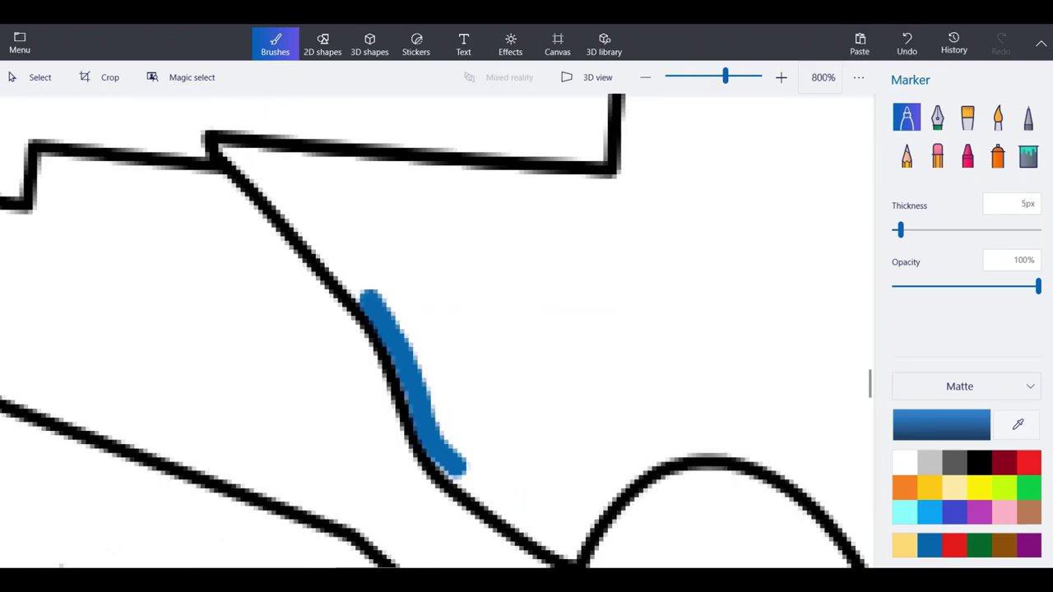
scroll(263, 107, up, 3)
mouse_move(482, 487)
mouse_down()
mouse_move(311, 292)
mouse_move(204, 193)
mouse_move(356, 220)
mouse_move(872, 265)
mouse_up()
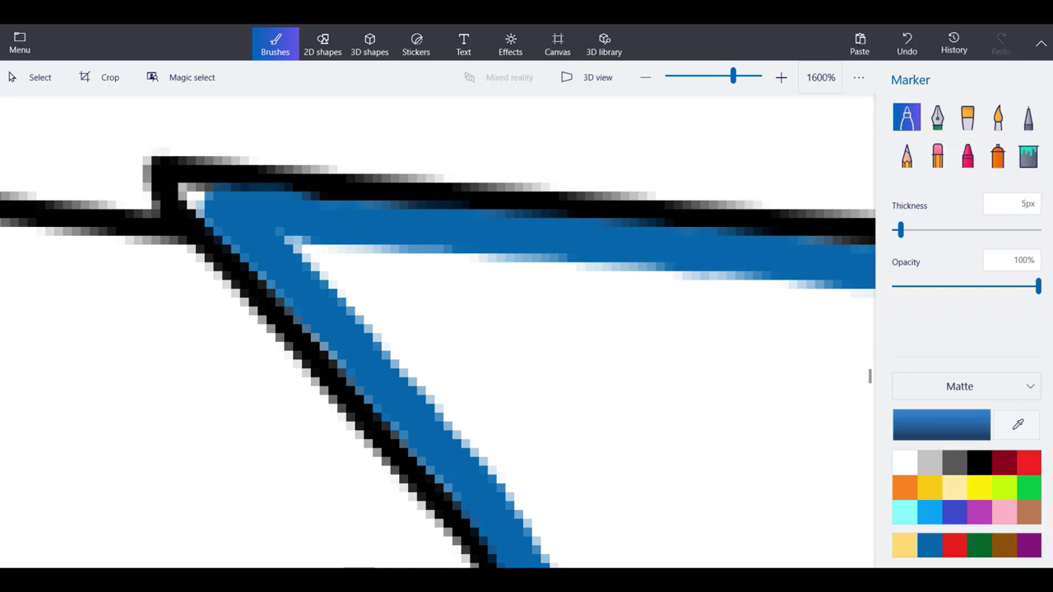
Reduce the marker thickness to 2px and fill the small white gap at Texas's western tip with blue.
drag(901, 230, 896, 230)
drag(211, 203, 188, 194)
click(189, 200)
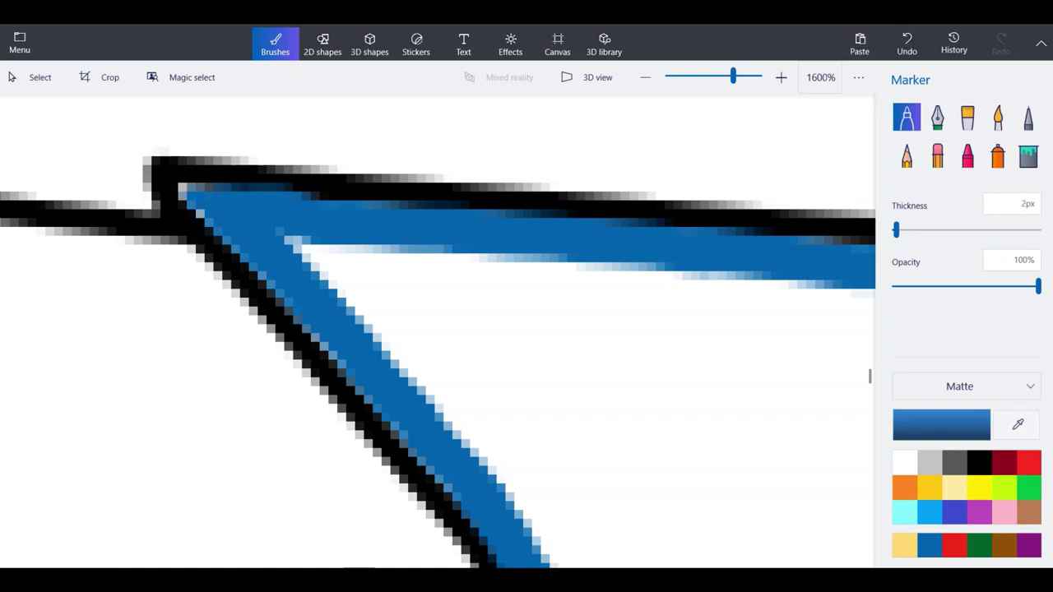
Set the marker thickness back to 5px and continue the blue band around New Mexico's southeast corner and north along Texas's western border.
scroll(224, 219, down, 2)
scroll(527, 124, up, 1)
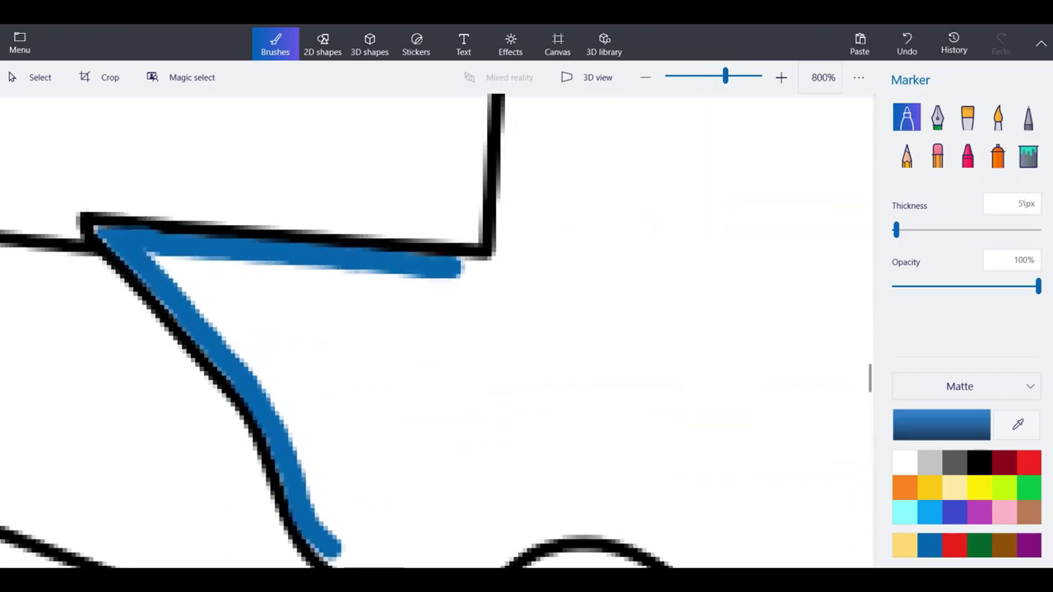
key(Return)
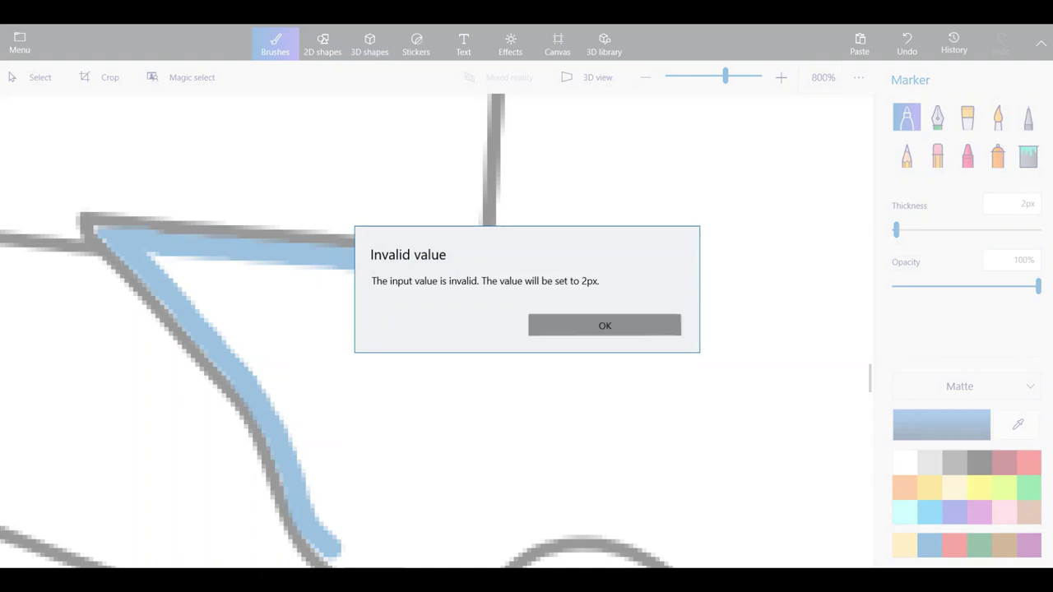
click(604, 325)
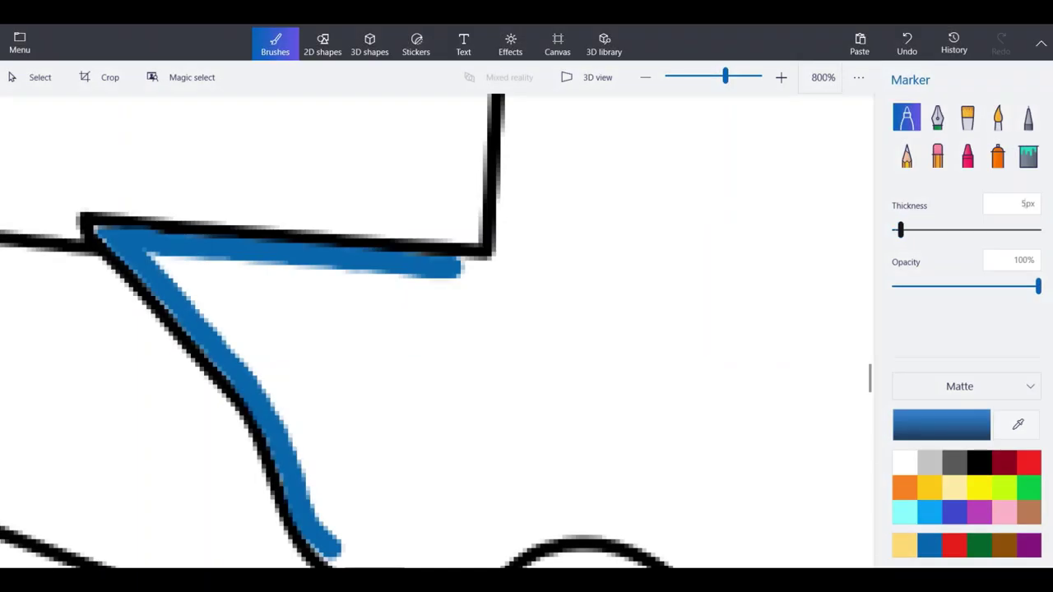
scroll(534, 140, up, 3)
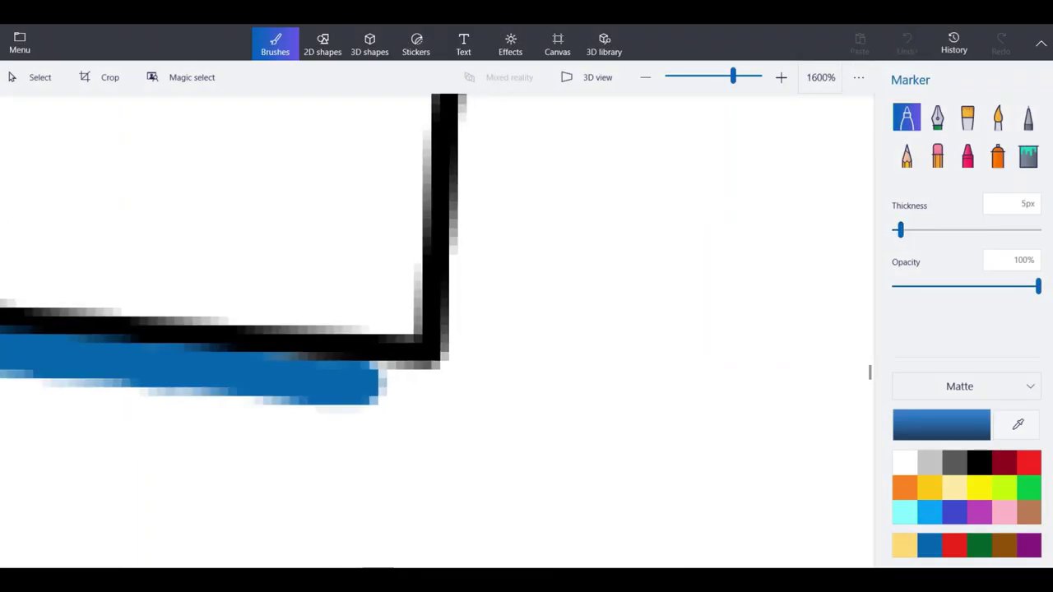
mouse_move(374, 384)
mouse_down()
mouse_move(466, 386)
mouse_move(483, 107)
mouse_up()
scroll(482, 124, down, 2)
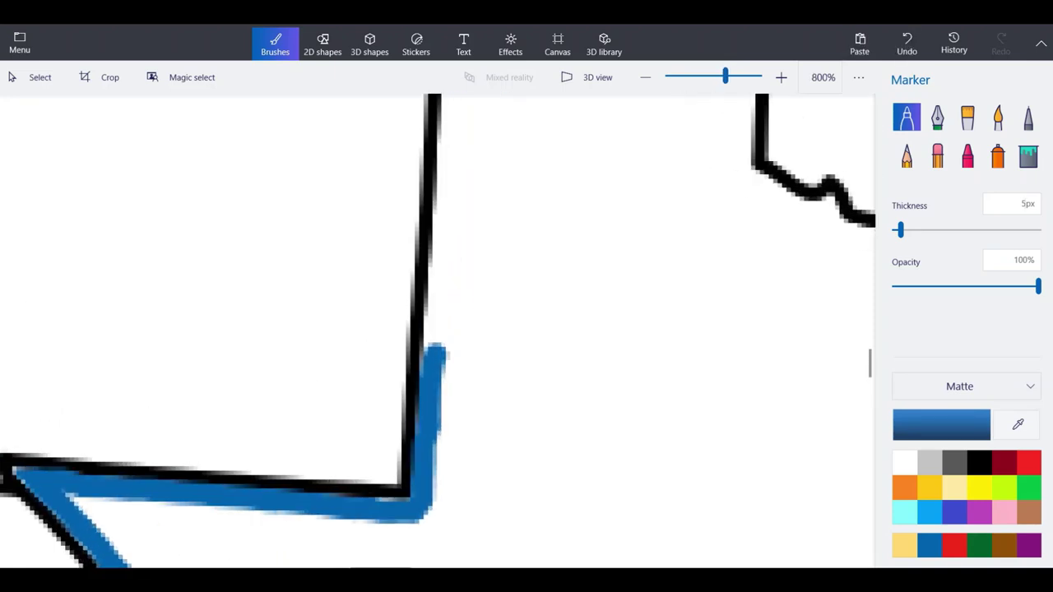
scroll(407, 247, up, 2)
drag(449, 494, 473, 107)
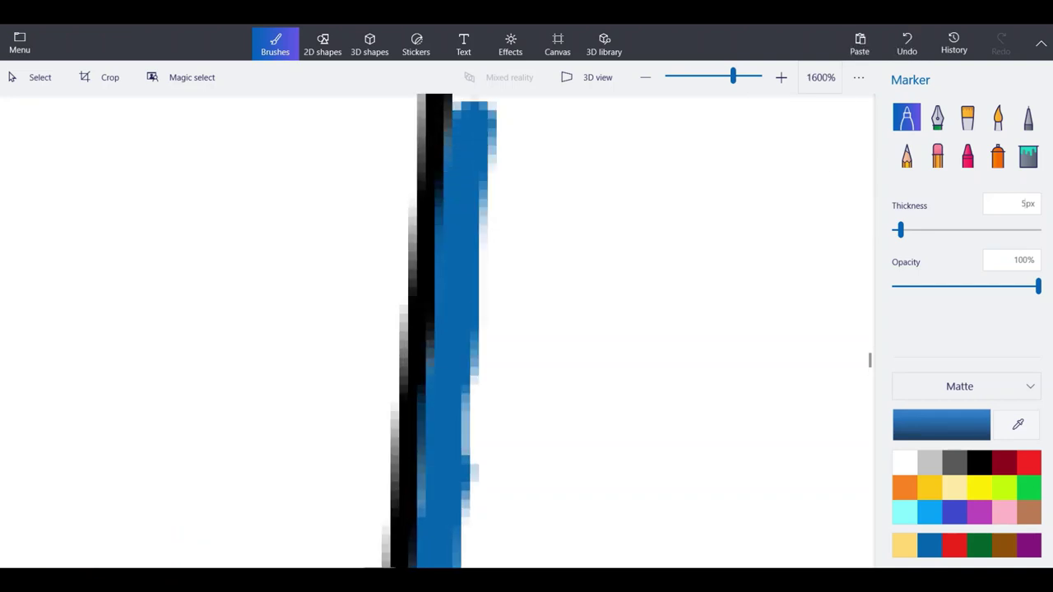
Continue the blue band north along the Texas panhandle's western border and east along most of its northern border.
scroll(403, 494, down, 4)
scroll(378, 478, up, 4)
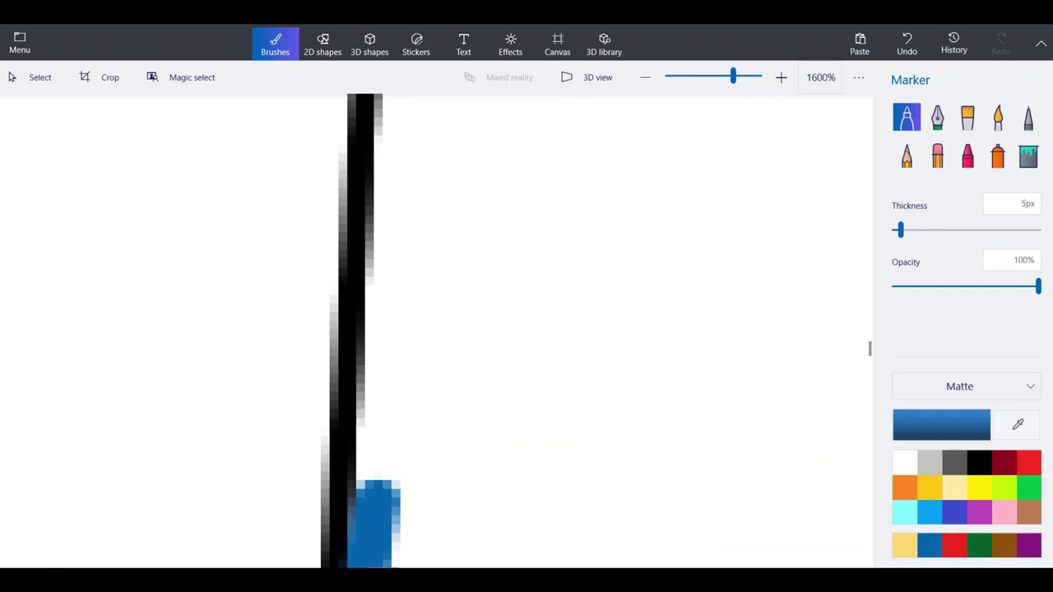
drag(374, 510, 400, 95)
scroll(371, 494, down, 4)
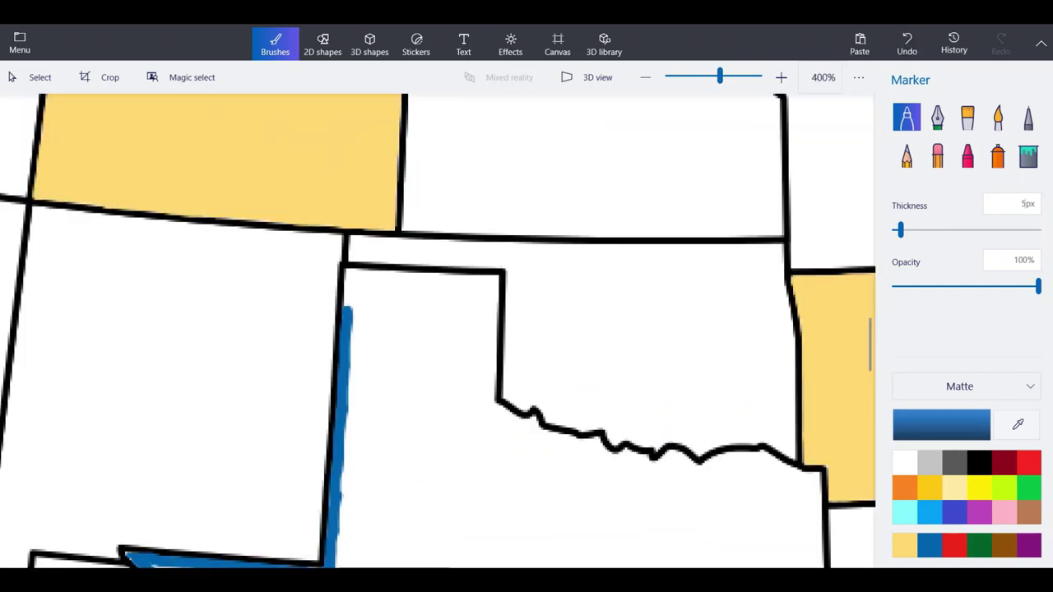
scroll(338, 461, up, 1)
scroll(370, 367, up, 3)
mouse_move(286, 375)
mouse_down()
mouse_move(293, 218)
mouse_move(379, 251)
mouse_move(820, 270)
mouse_up()
scroll(346, 260, down, 3)
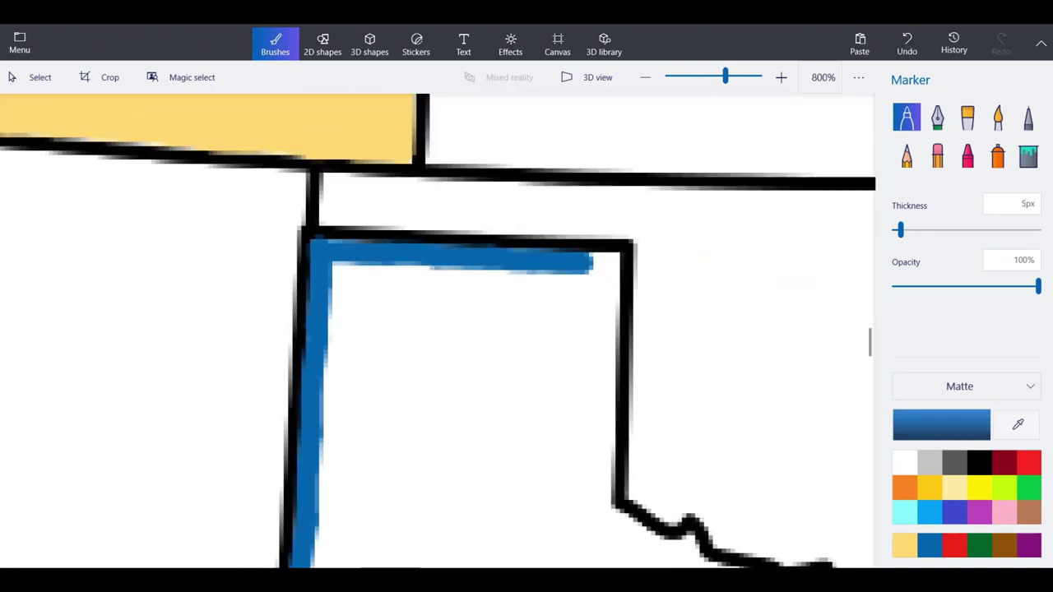
Paint the blue band into the panhandle's northeast corner and down its eastern border to the start of the wavy river border.
scroll(607, 251, up, 3)
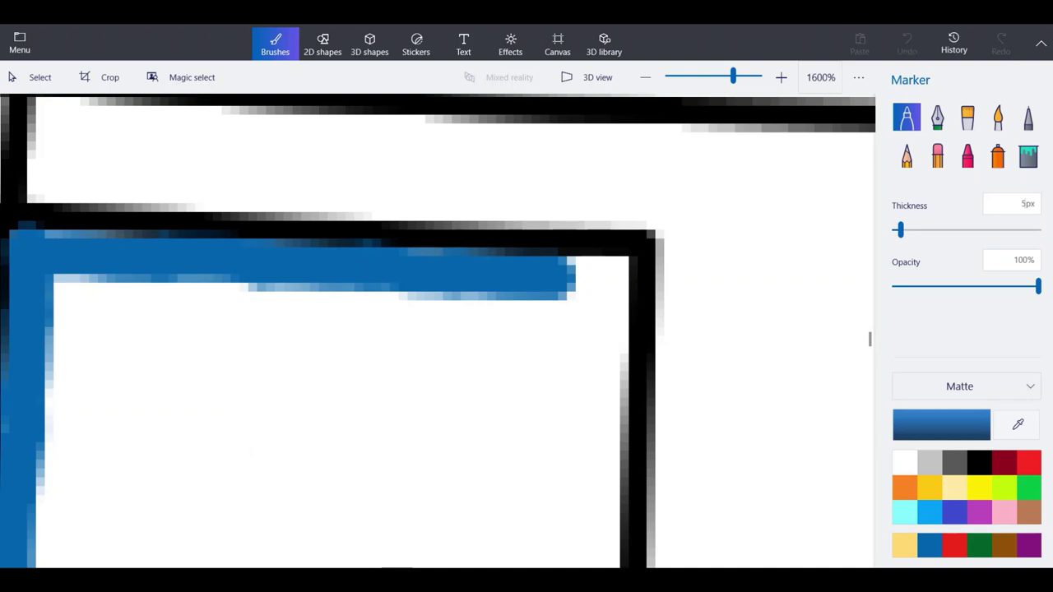
drag(605, 490, 607, 279)
drag(607, 285, 573, 278)
click(607, 277)
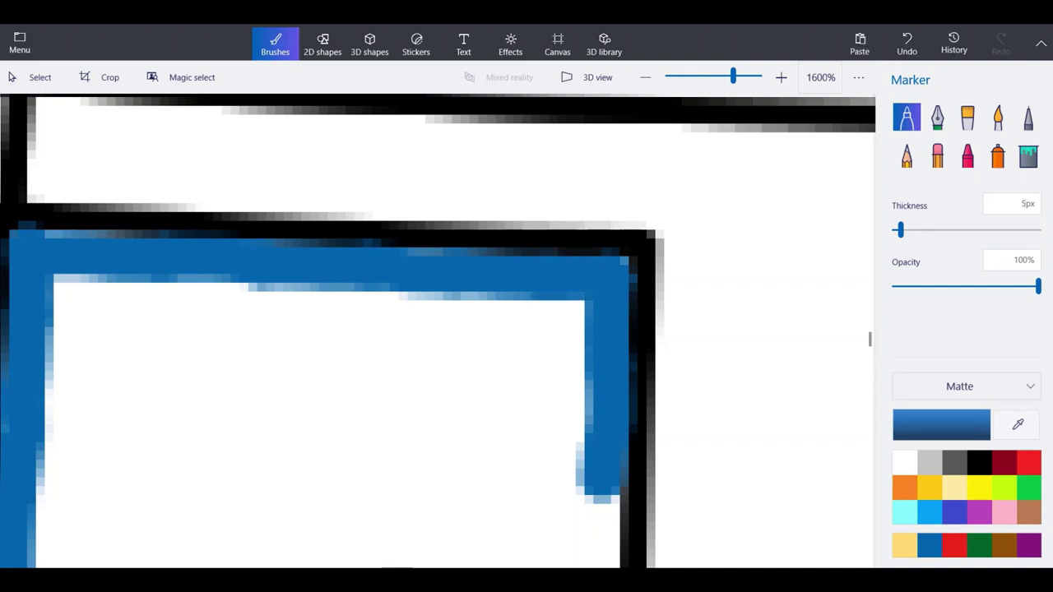
scroll(522, 125, down, 3)
scroll(587, 315, up, 3)
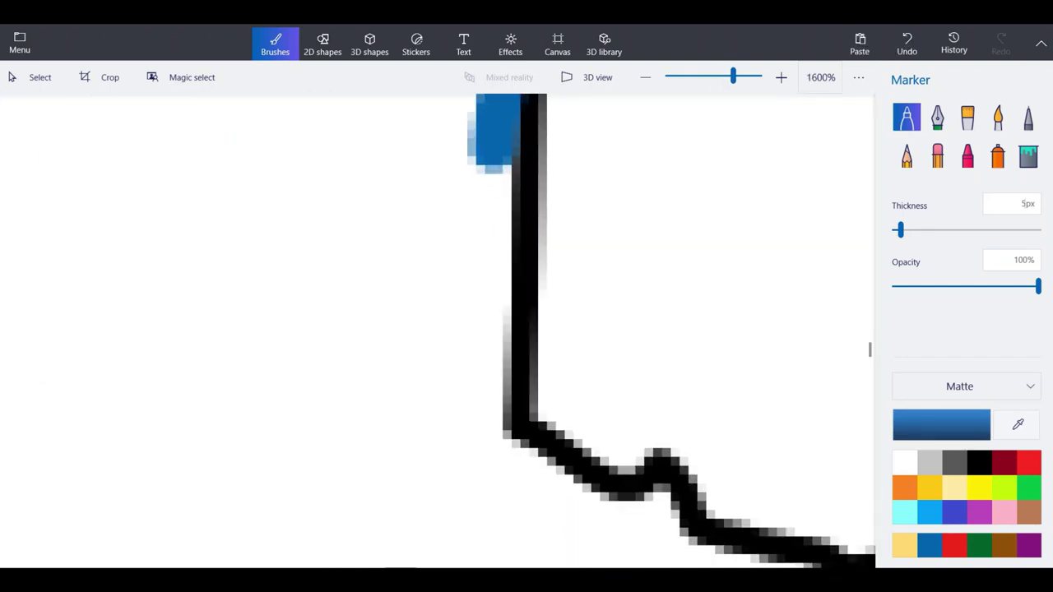
drag(493, 163, 492, 449)
Paint the blue band beneath the wavy Oklahoma border and around Texas's northeast corner beside Arkansas.
scroll(244, 177, down, 1)
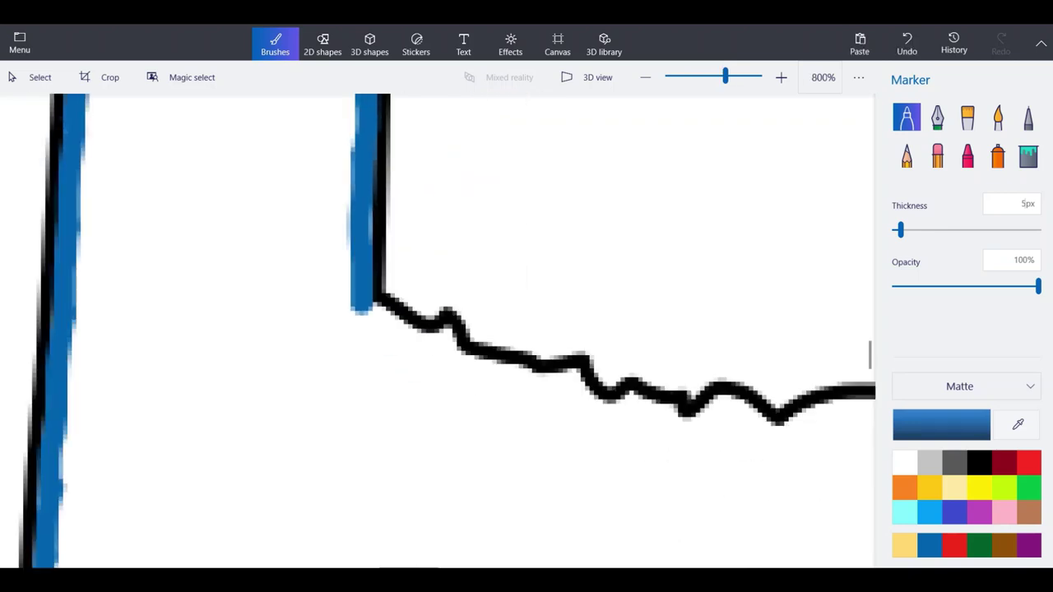
scroll(443, 300, up, 1)
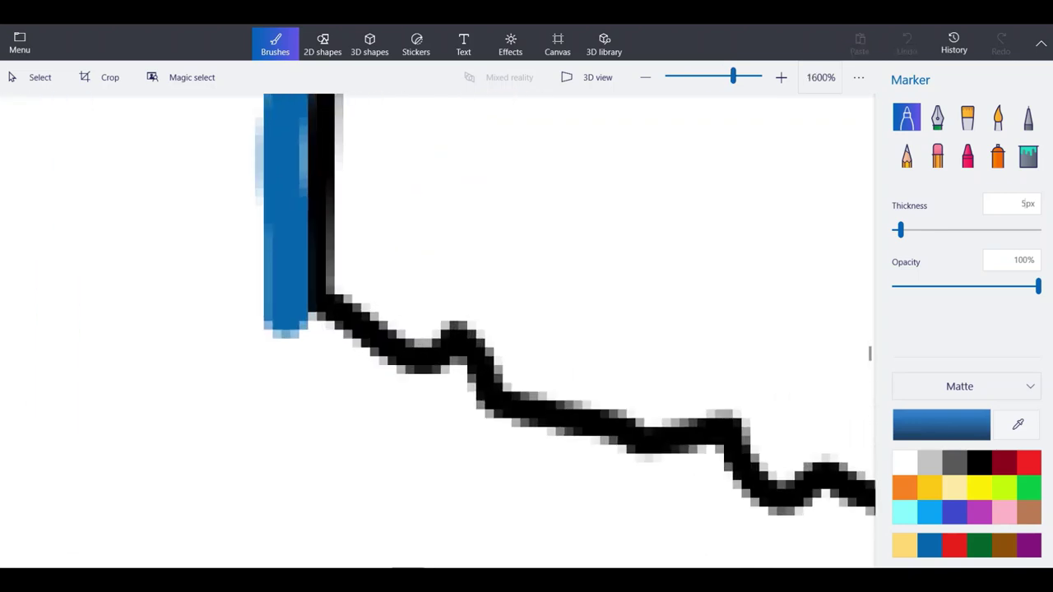
mouse_move(286, 325)
mouse_down()
mouse_move(368, 381)
mouse_move(433, 401)
mouse_move(454, 391)
mouse_move(521, 436)
mouse_move(613, 467)
mouse_move(670, 481)
mouse_move(720, 469)
mouse_up()
scroll(391, 206, down, 3)
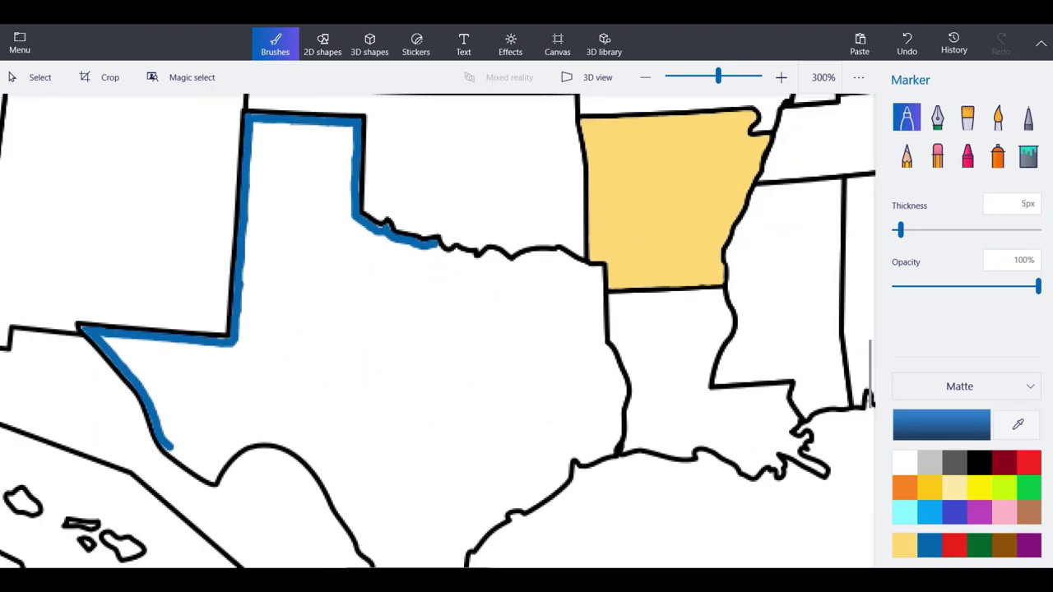
scroll(457, 228, up, 2)
click(198, 219)
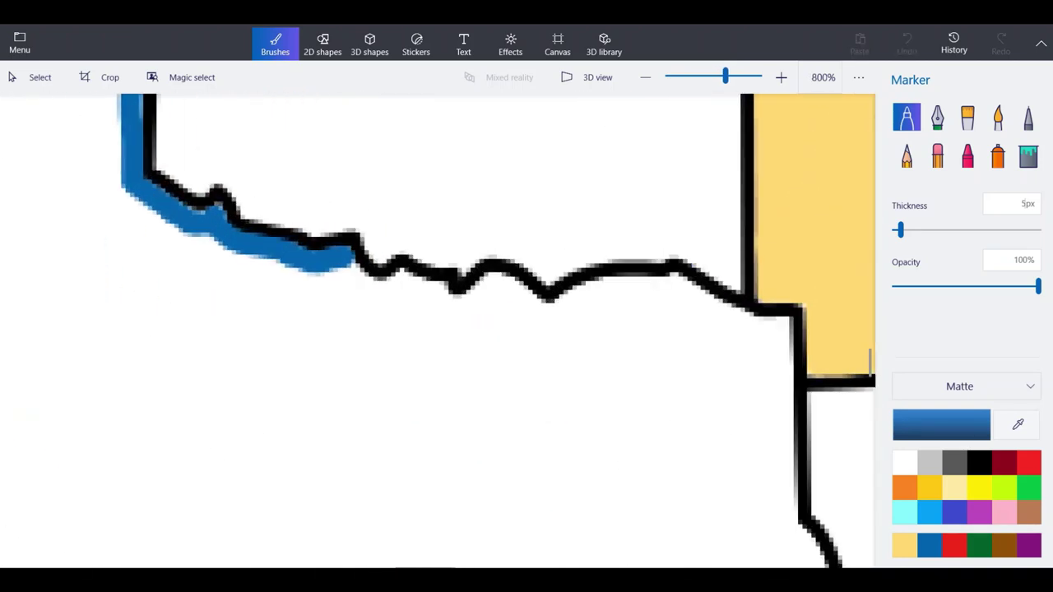
scroll(354, 260, up, 1)
mouse_move(337, 255)
mouse_down()
mouse_move(379, 314)
mouse_move(449, 306)
mouse_move(465, 287)
mouse_move(541, 310)
mouse_move(543, 335)
mouse_move(572, 343)
mouse_move(632, 290)
mouse_move(715, 344)
mouse_up()
mouse_move(667, 298)
mouse_down()
mouse_move(712, 342)
mouse_move(872, 311)
mouse_up()
scroll(407, 219, down, 1)
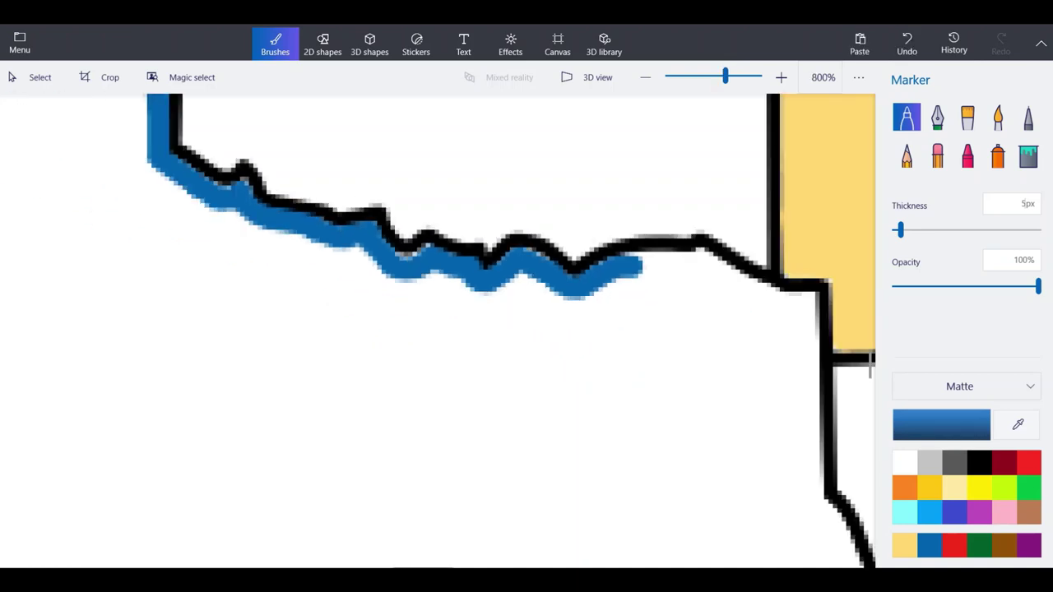
key(ctrl+plus)
mouse_move(784, 452)
mouse_down()
mouse_move(785, 246)
mouse_move(731, 261)
mouse_move(676, 250)
mouse_move(555, 174)
mouse_move(465, 185)
mouse_move(423, 173)
mouse_up()
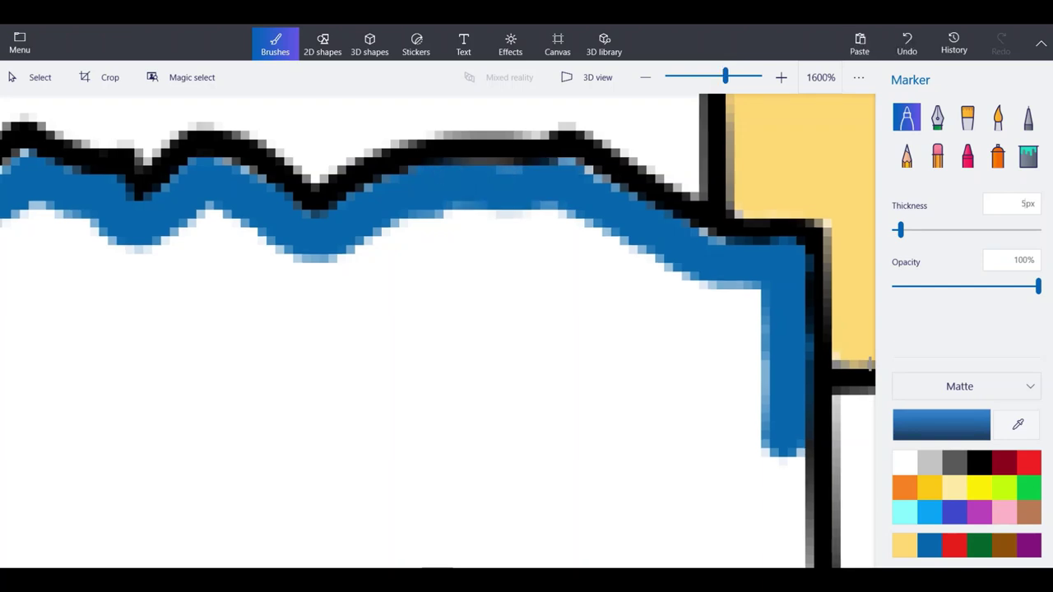
Continue the blue band down Texas's eastern border along Louisiana to the coast, closing the gap south of the northeast corner.
scroll(461, 112, down, 3)
scroll(655, 367, up, 3)
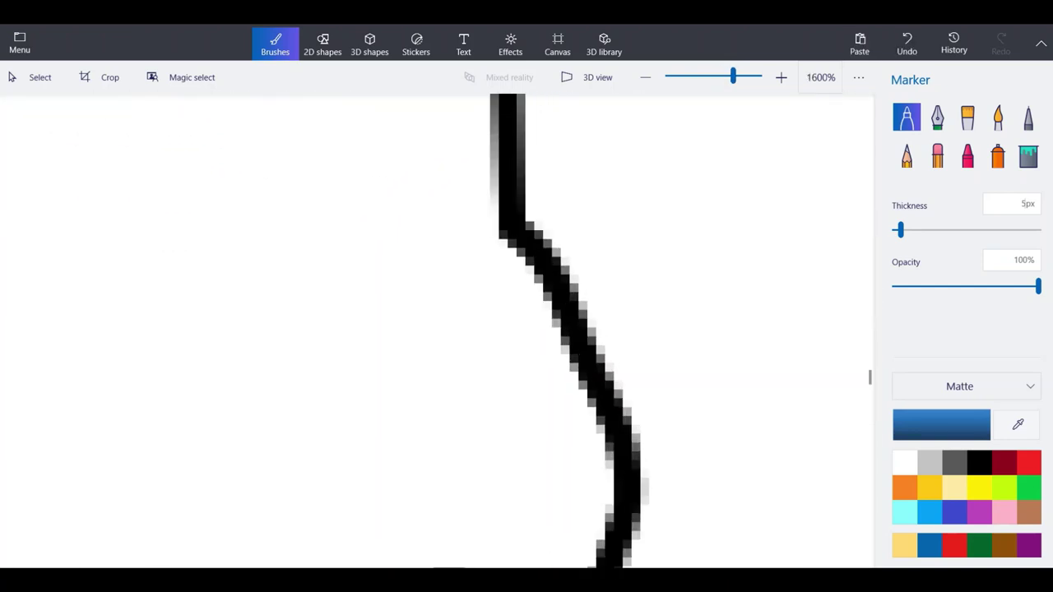
mouse_move(587, 509)
mouse_down()
mouse_move(554, 378)
mouse_move(465, 221)
mouse_move(477, 99)
mouse_up()
scroll(444, 418, down, 2)
scroll(440, 216, up, 2)
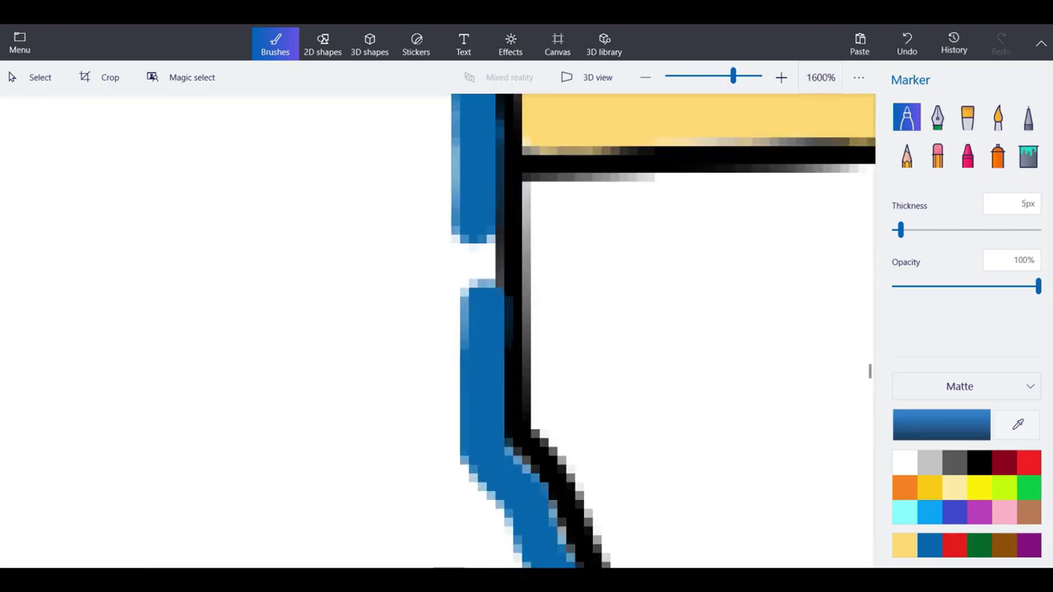
drag(477, 338, 471, 197)
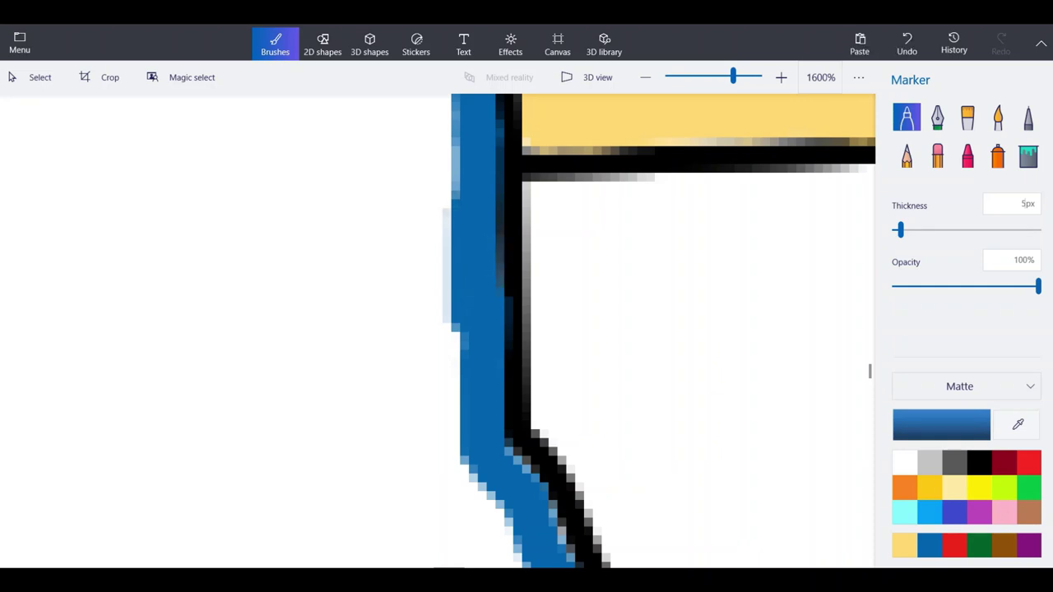
scroll(467, 168, down, 5)
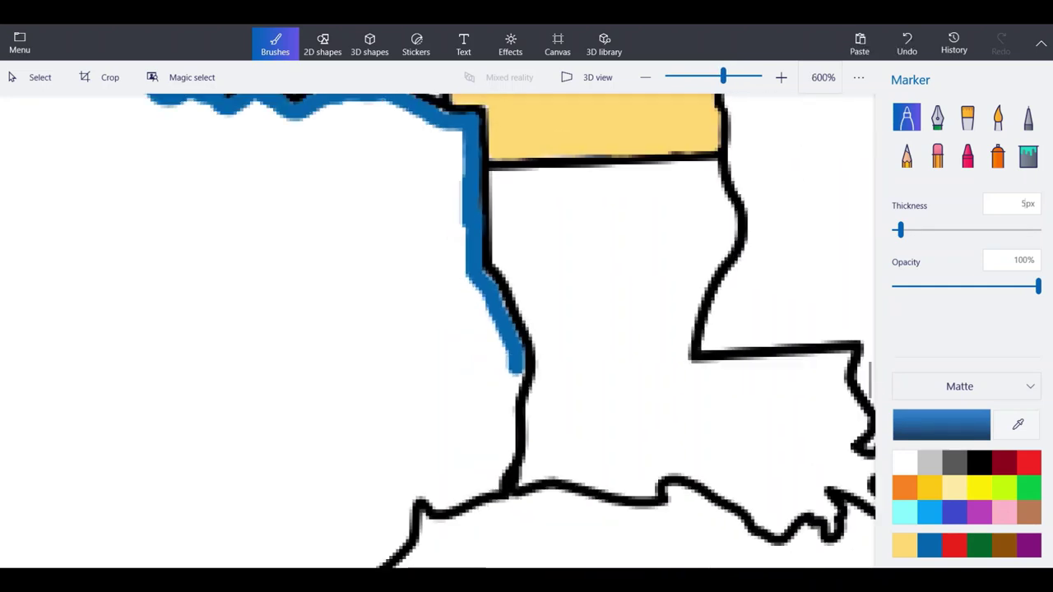
scroll(501, 483, up, 5)
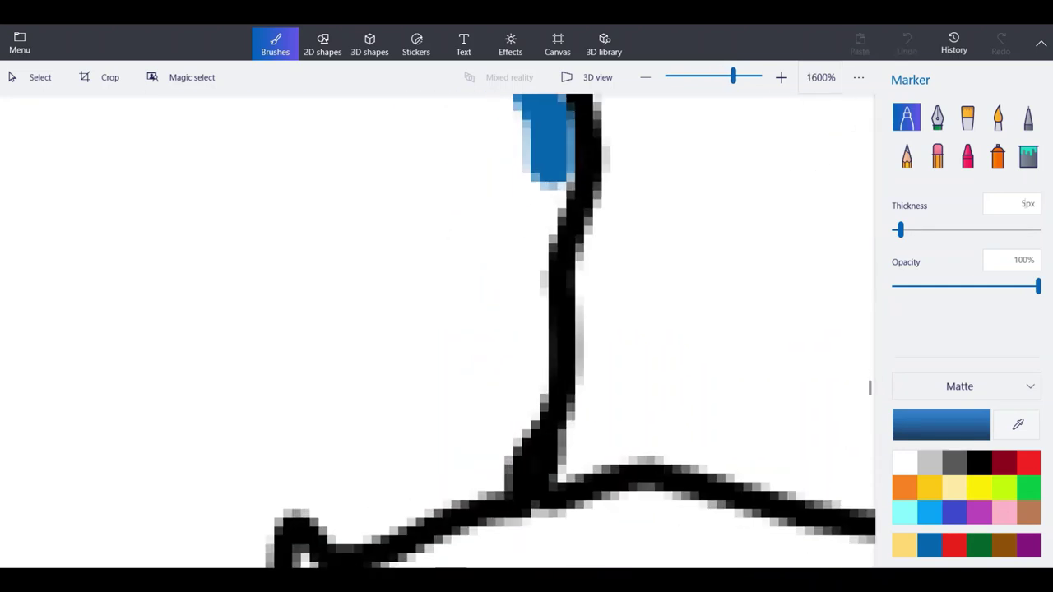
mouse_move(482, 489)
mouse_down()
mouse_move(522, 361)
mouse_move(550, 170)
mouse_up()
Paint the blue band inside Texas's Gulf coast, following its notches from the Louisiana border southwest.
scroll(487, 224, down, 1)
scroll(360, 394, up, 1)
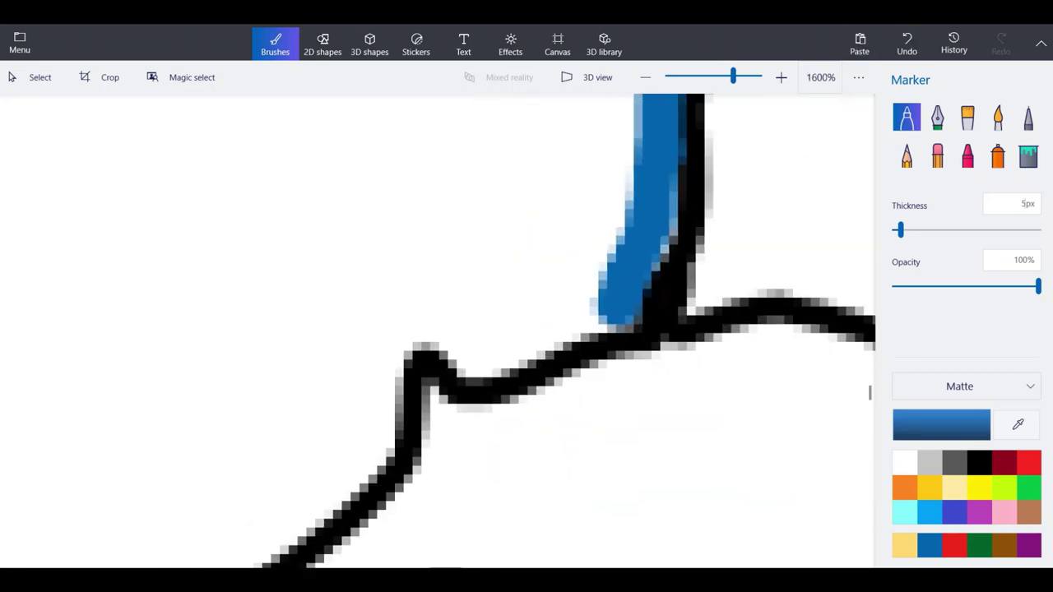
mouse_move(617, 317)
mouse_down()
mouse_move(481, 358)
mouse_move(439, 332)
mouse_move(403, 329)
mouse_move(379, 367)
mouse_move(379, 429)
mouse_move(267, 530)
mouse_up()
scroll(461, 201, down, 2)
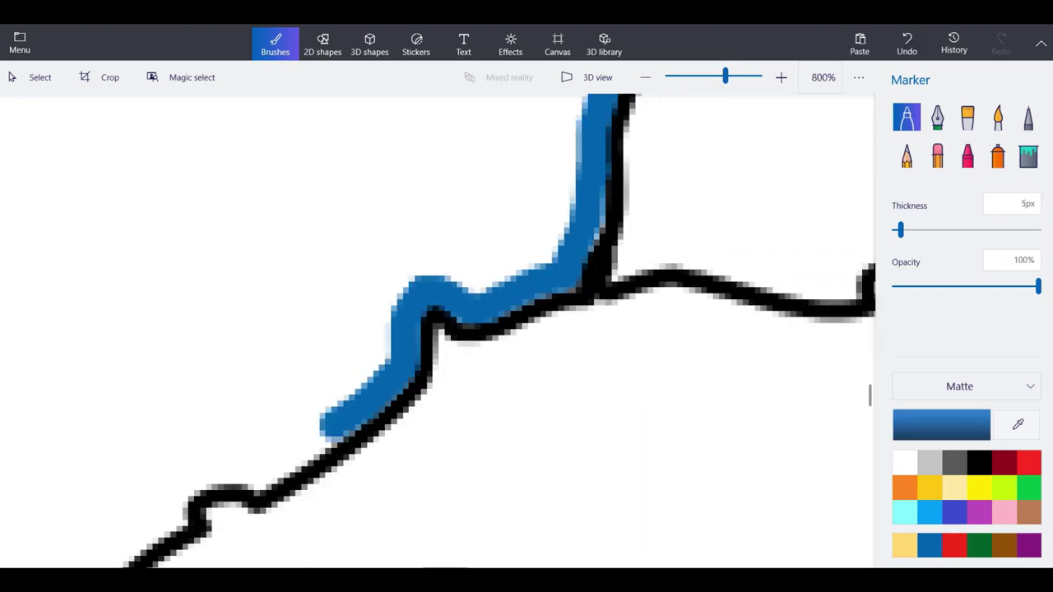
scroll(284, 354, up, 1)
scroll(283, 372, up, 3)
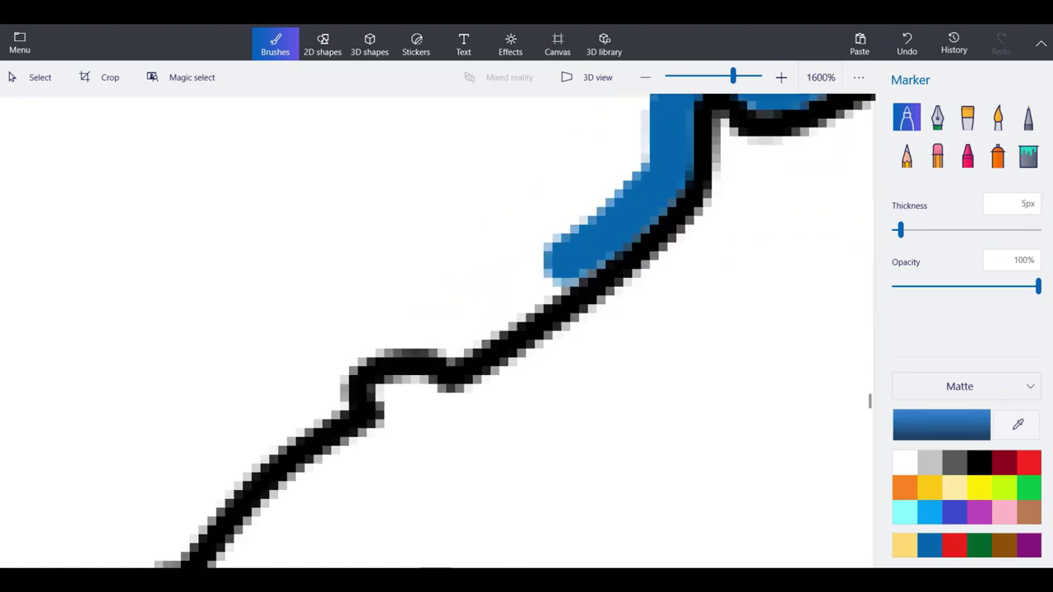
mouse_move(576, 240)
mouse_down()
mouse_move(449, 345)
mouse_move(411, 326)
mouse_move(359, 339)
mouse_move(337, 357)
mouse_move(331, 392)
mouse_move(262, 439)
mouse_move(180, 520)
mouse_up()
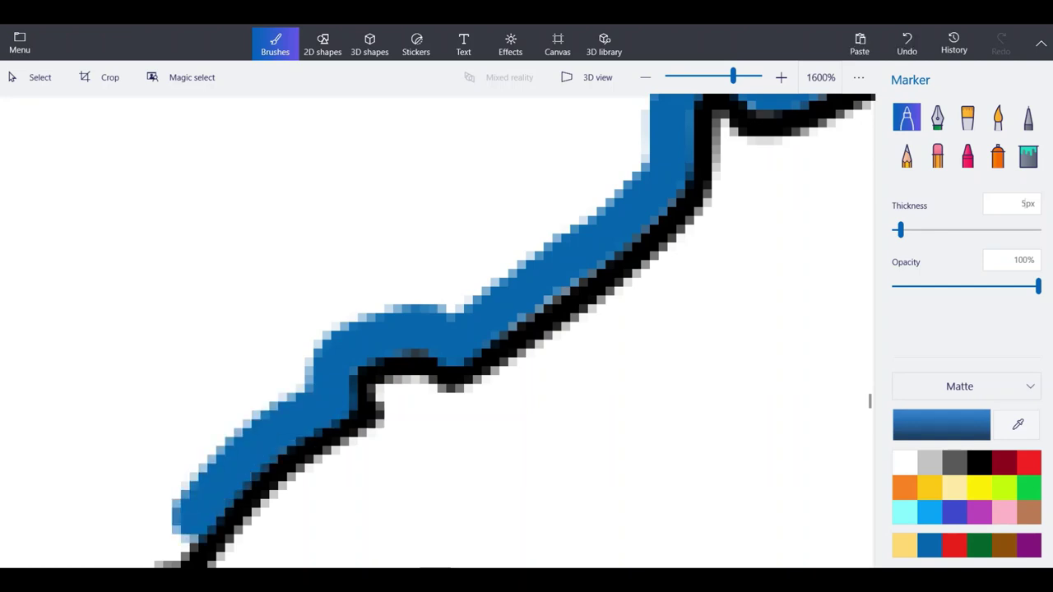
scroll(421, 230, down, 3)
scroll(268, 389, up, 3)
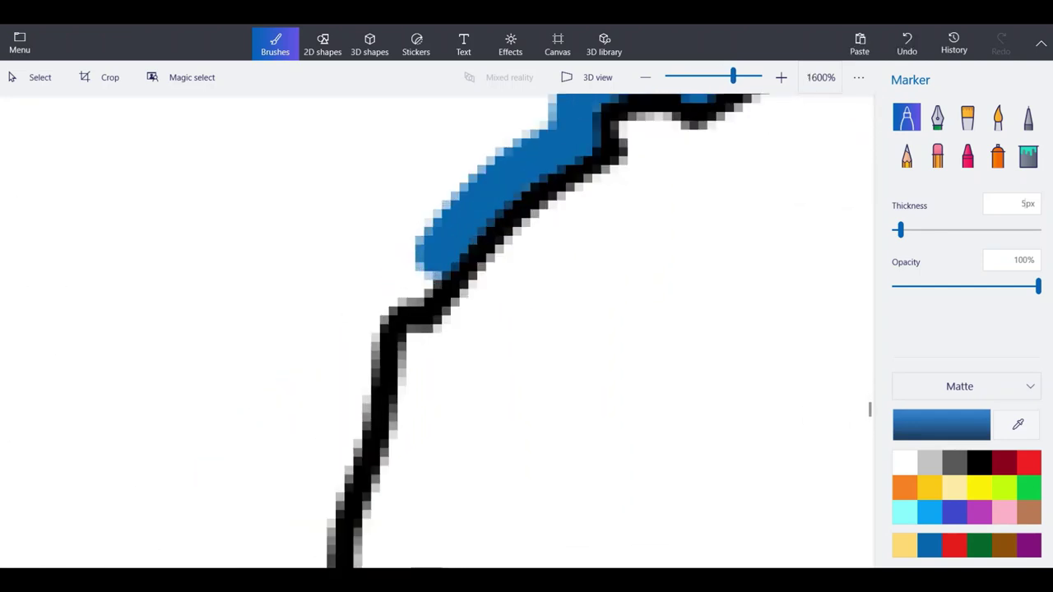
mouse_move(428, 262)
mouse_down()
mouse_move(403, 290)
mouse_move(360, 298)
mouse_move(339, 449)
mouse_move(306, 548)
mouse_up()
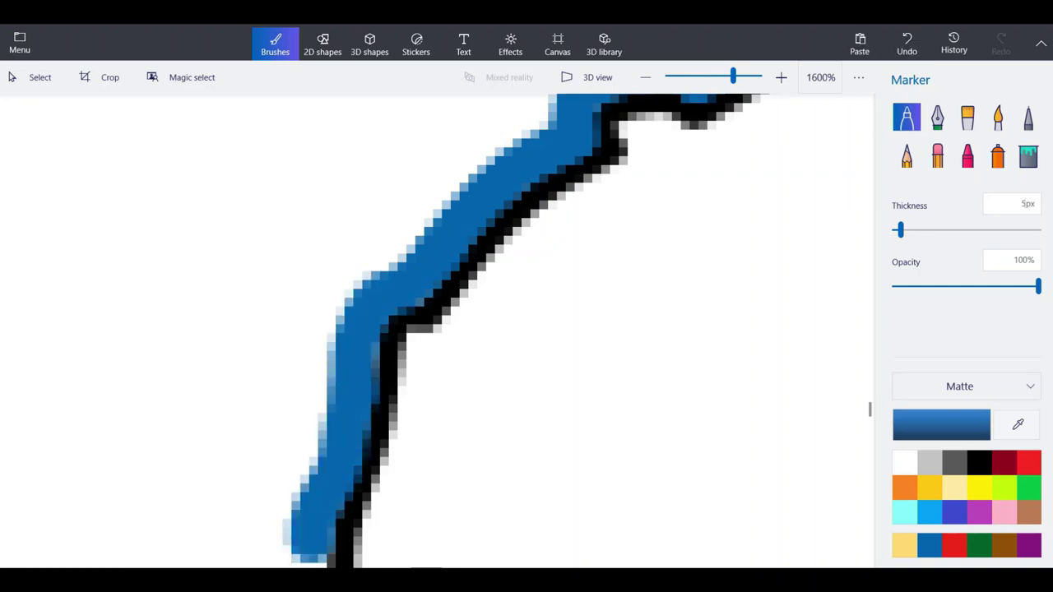
Paint the blue band down to Texas's southern tip and back west along the bottom border.
scroll(395, 238, down, 3)
scroll(372, 493, up, 3)
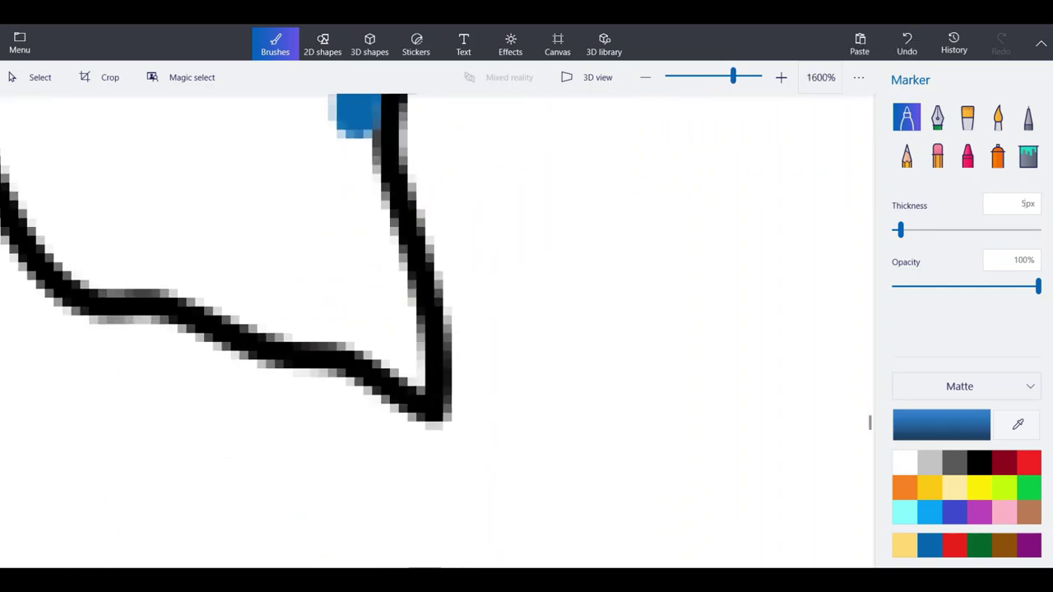
mouse_move(356, 116)
mouse_down()
mouse_move(358, 187)
mouse_move(405, 374)
mouse_move(323, 317)
mouse_move(290, 314)
mouse_move(193, 270)
mouse_up()
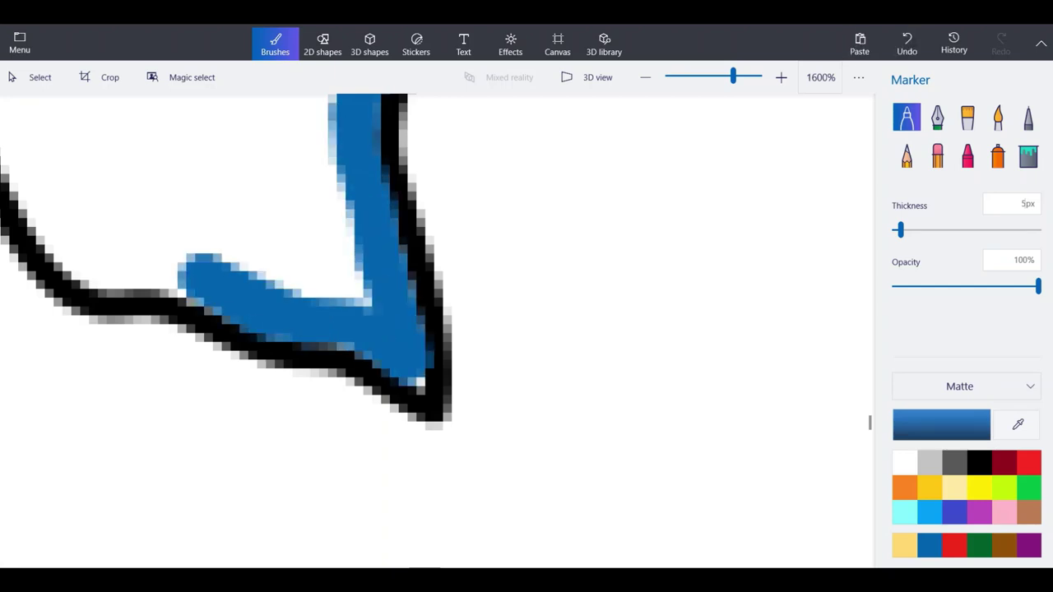
mouse_move(284, 284)
mouse_down()
mouse_move(218, 262)
mouse_move(100, 272)
mouse_move(53, 219)
mouse_move(27, 165)
mouse_move(88, 253)
mouse_move(124, 245)
mouse_up()
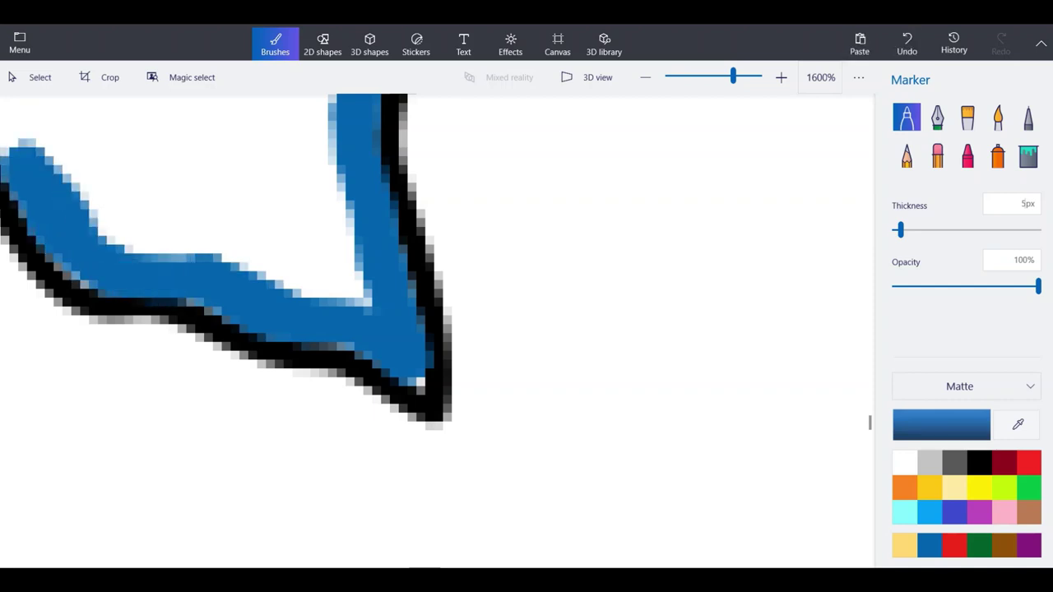
Continue the blue band northwest from the southern tip along the lower stretch of Texas's Mexican border.
scroll(436, 329, down, 2)
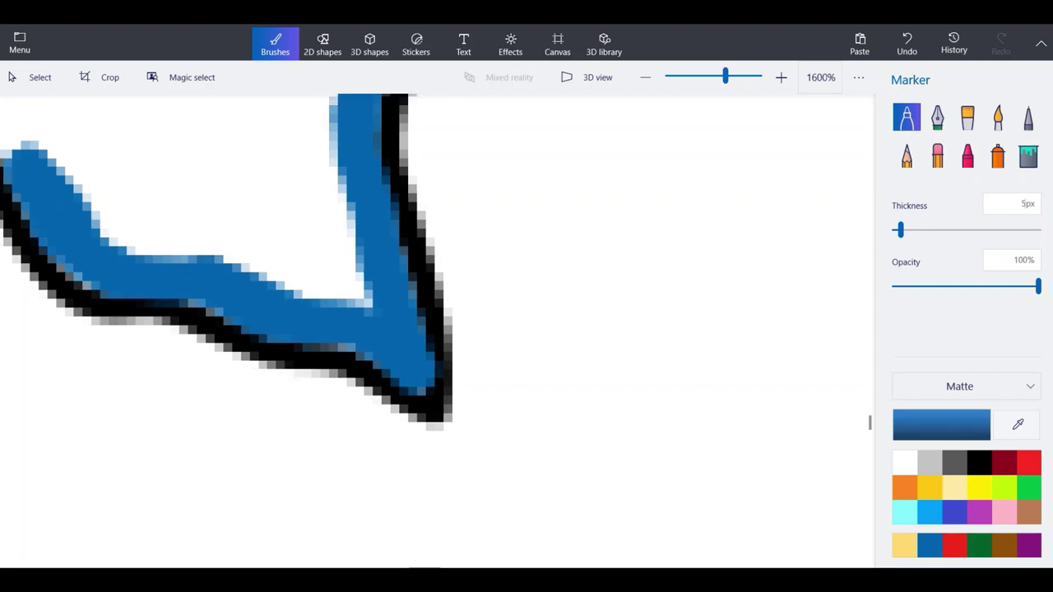
scroll(202, 255, up, 2)
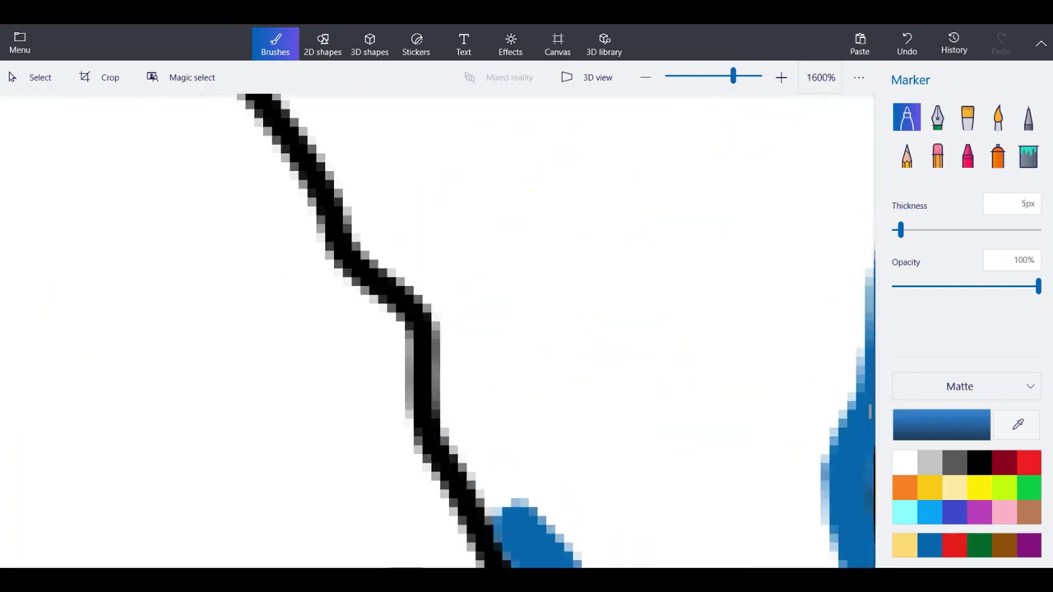
mouse_move(518, 510)
mouse_down()
mouse_move(470, 428)
mouse_move(454, 360)
mouse_move(458, 311)
mouse_up()
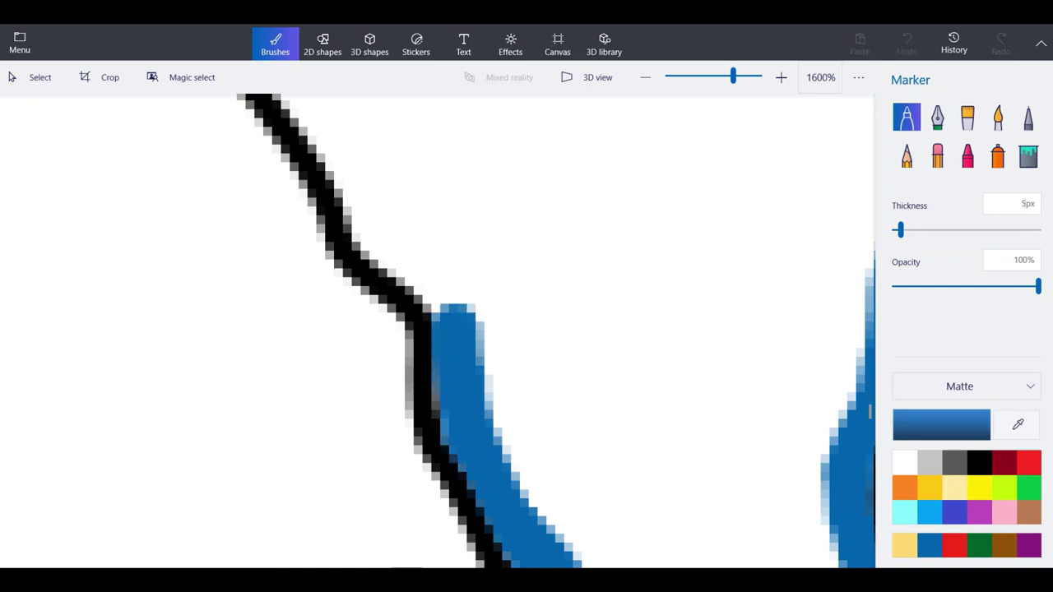
mouse_move(458, 311)
mouse_down()
mouse_move(372, 224)
mouse_move(334, 125)
mouse_move(301, 93)
mouse_up()
Continue the blue band northwest along Texas's Mexican border to the eastern foot of the rounded arch.
scroll(407, 333, down, 2)
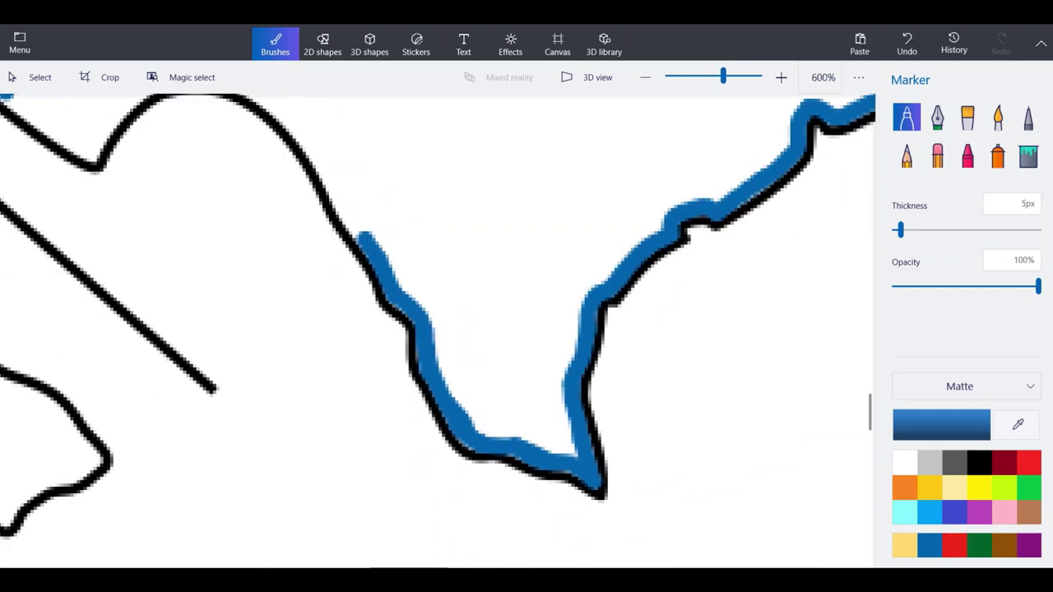
scroll(416, 337, down, 2)
scroll(383, 285, up, 3)
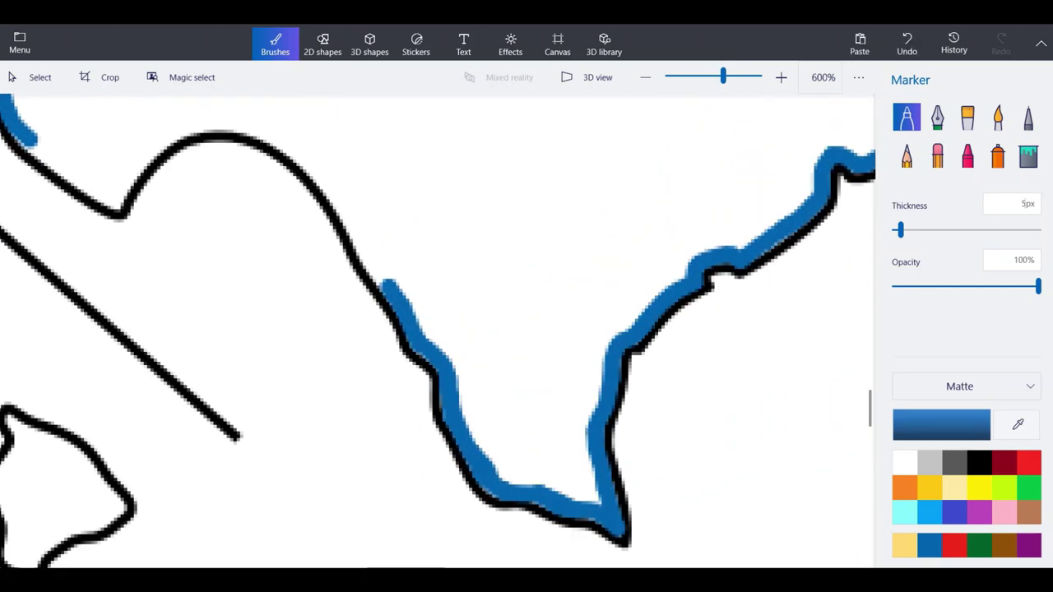
scroll(321, 190, up, 4)
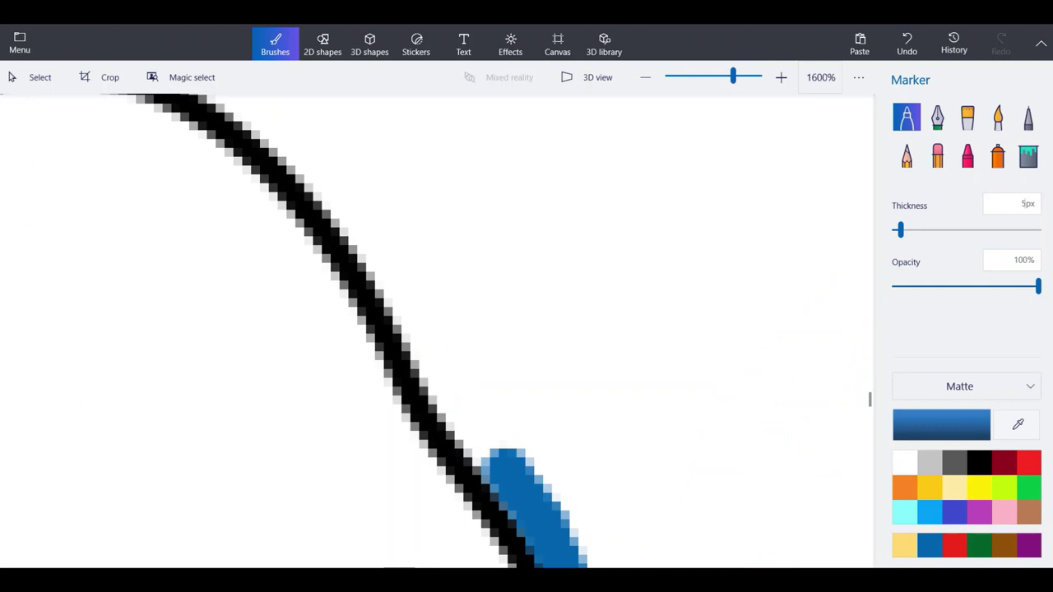
mouse_move(506, 456)
mouse_down()
mouse_move(447, 388)
mouse_move(374, 218)
mouse_move(393, 290)
mouse_move(441, 353)
mouse_up()
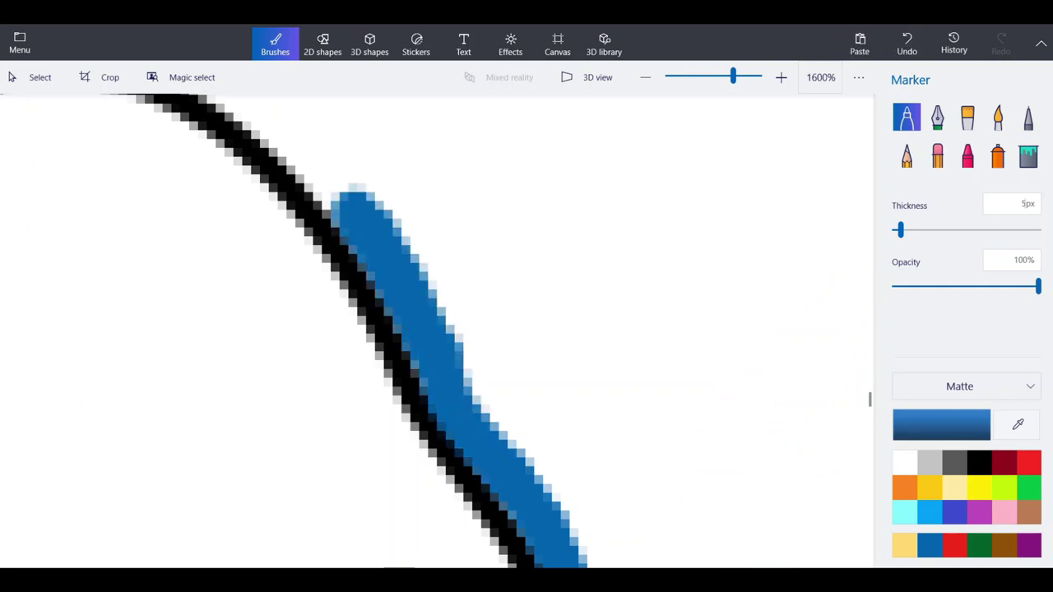
scroll(435, 341, down, 2)
scroll(226, 219, up, 2)
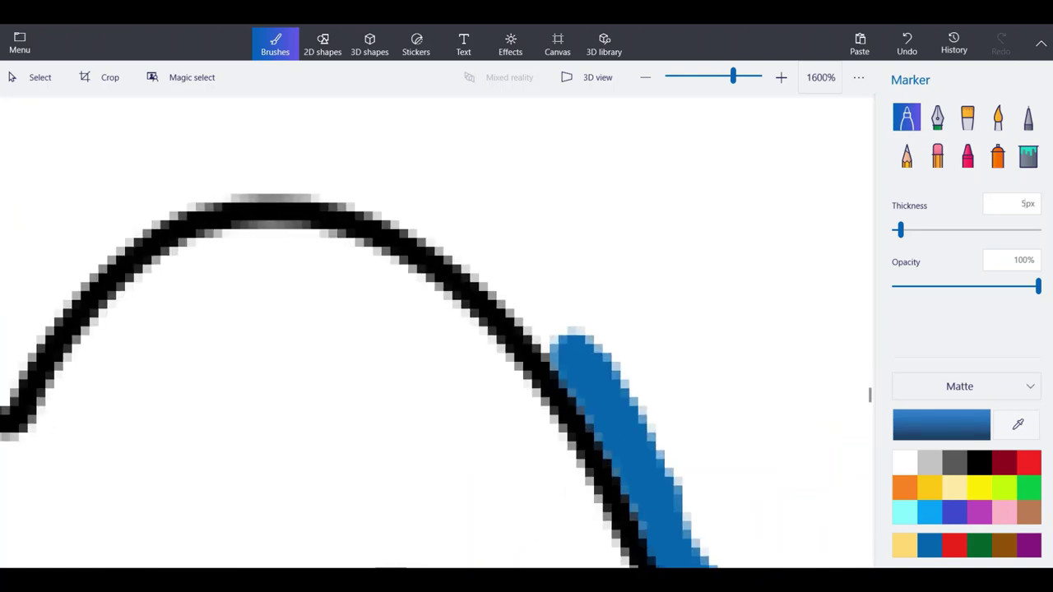
Paint the blue band over the arch of Texas's Mexican border, undoing unsatisfactory strokes along the way.
drag(576, 346, 485, 251)
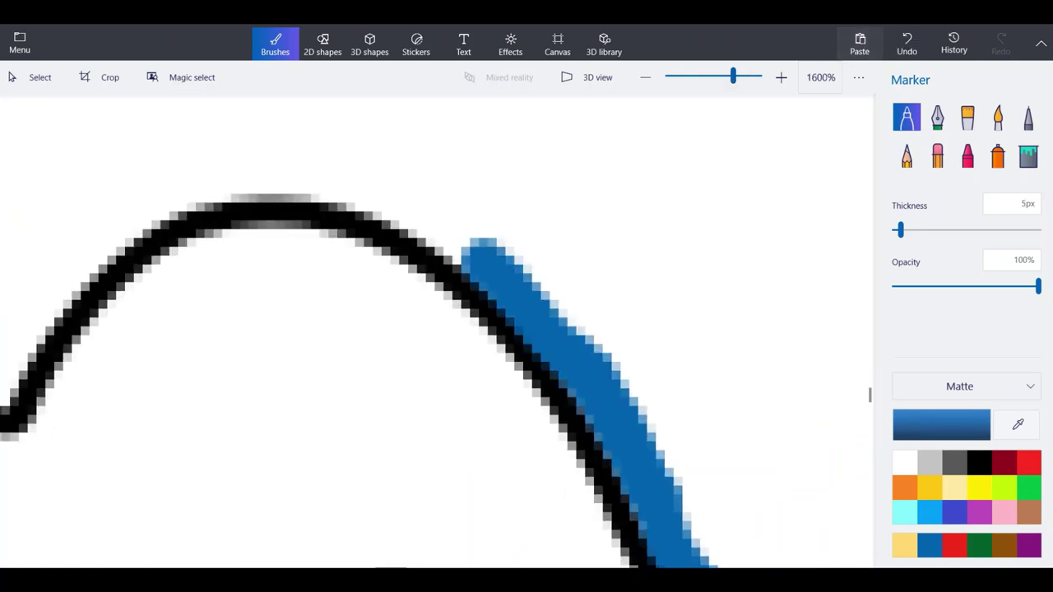
click(907, 43)
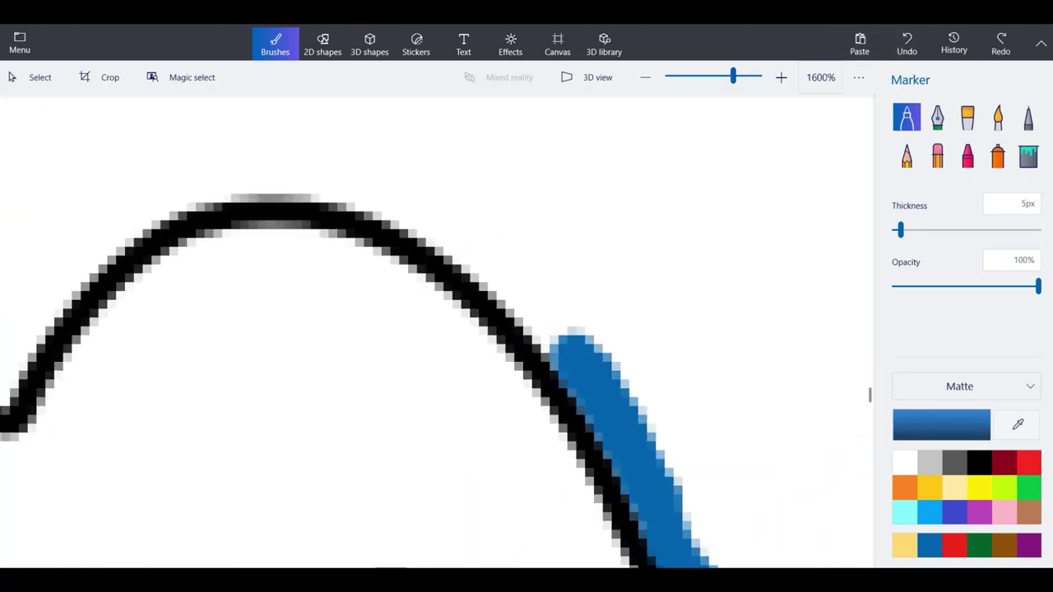
mouse_move(576, 341)
mouse_down()
mouse_move(405, 201)
mouse_move(283, 168)
mouse_move(132, 212)
mouse_move(29, 329)
mouse_up()
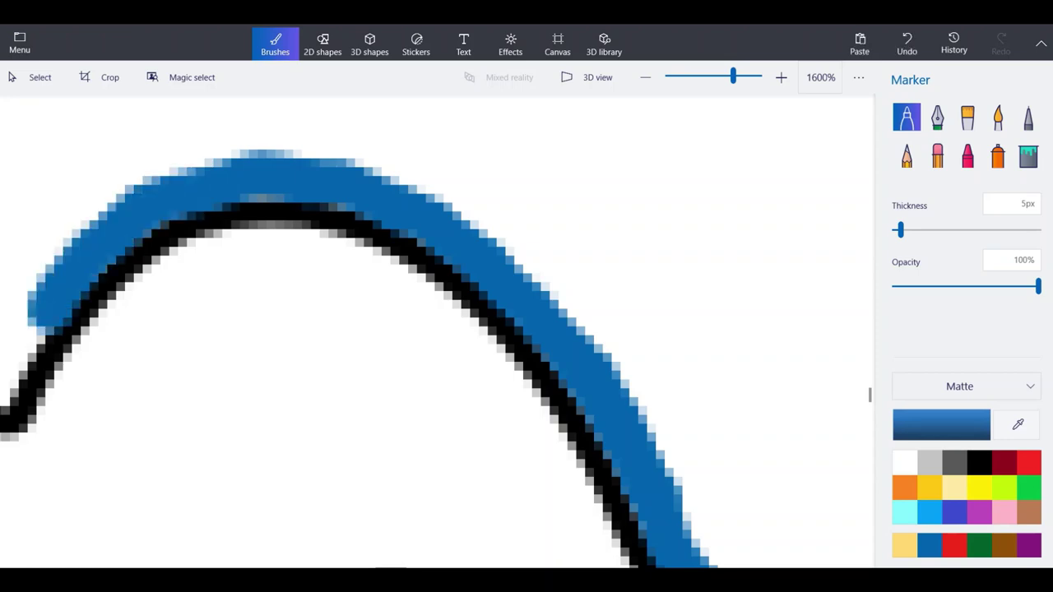
scroll(424, 255, down, 2)
click(907, 43)
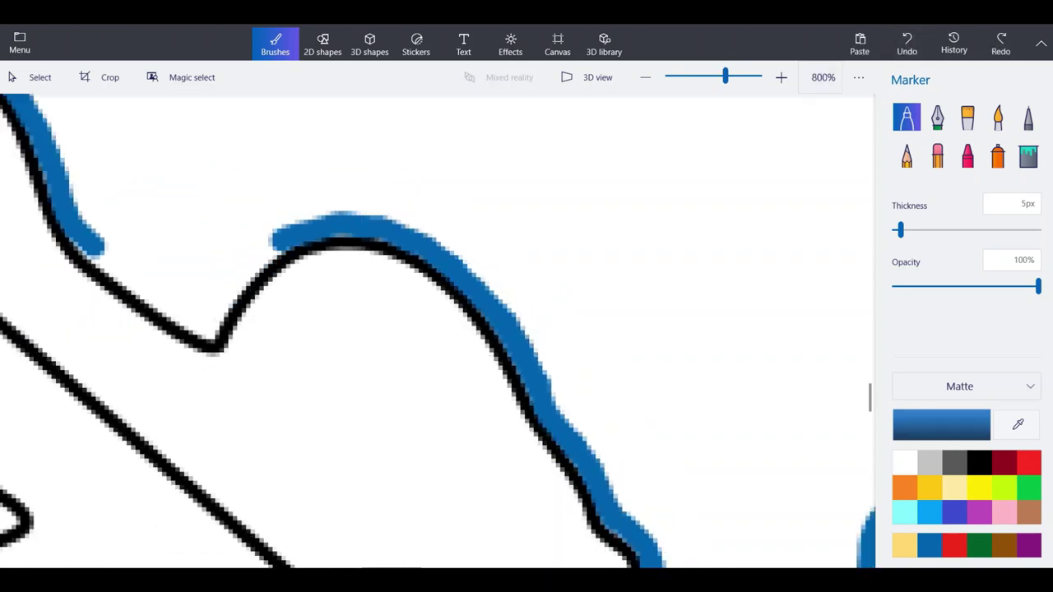
Close the remaining gap in the blue band around the pointed bend west of the arch.
scroll(135, 239, up, 2)
drag(10, 223, 107, 298)
mouse_move(115, 297)
mouse_down()
mouse_move(183, 358)
mouse_move(239, 379)
mouse_move(298, 424)
mouse_up()
mouse_move(276, 378)
mouse_down()
mouse_move(344, 306)
mouse_move(436, 247)
mouse_up()
scroll(313, 383, down, 5)
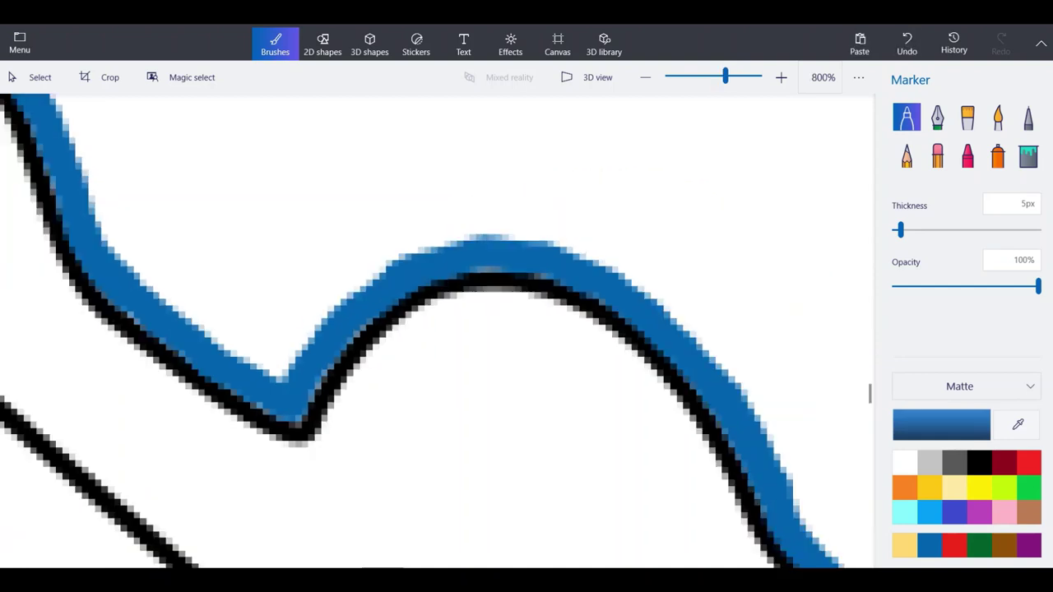
Set the marker thickness to 10 px and fill western and central Texas with blue.
scroll(312, 387, down, 2)
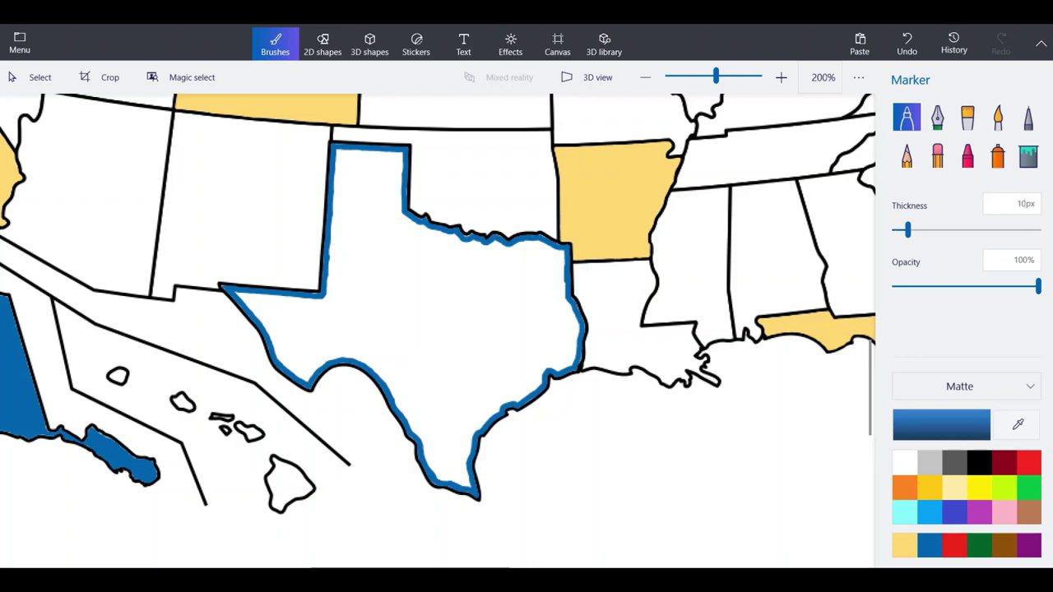
scroll(312, 319, up, 4)
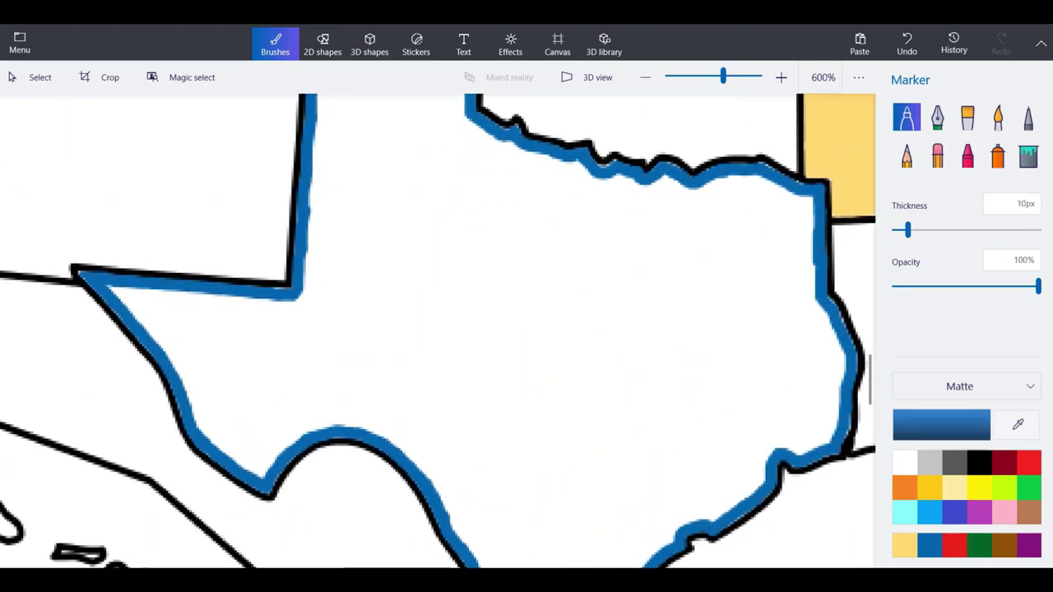
mouse_move(292, 348)
mouse_down()
mouse_move(302, 504)
mouse_move(216, 415)
mouse_move(275, 453)
mouse_move(263, 342)
mouse_move(646, 378)
mouse_move(531, 247)
mouse_move(810, 380)
mouse_move(522, 239)
mouse_move(672, 209)
mouse_move(605, 235)
mouse_up()
drag(790, 272, 740, 251)
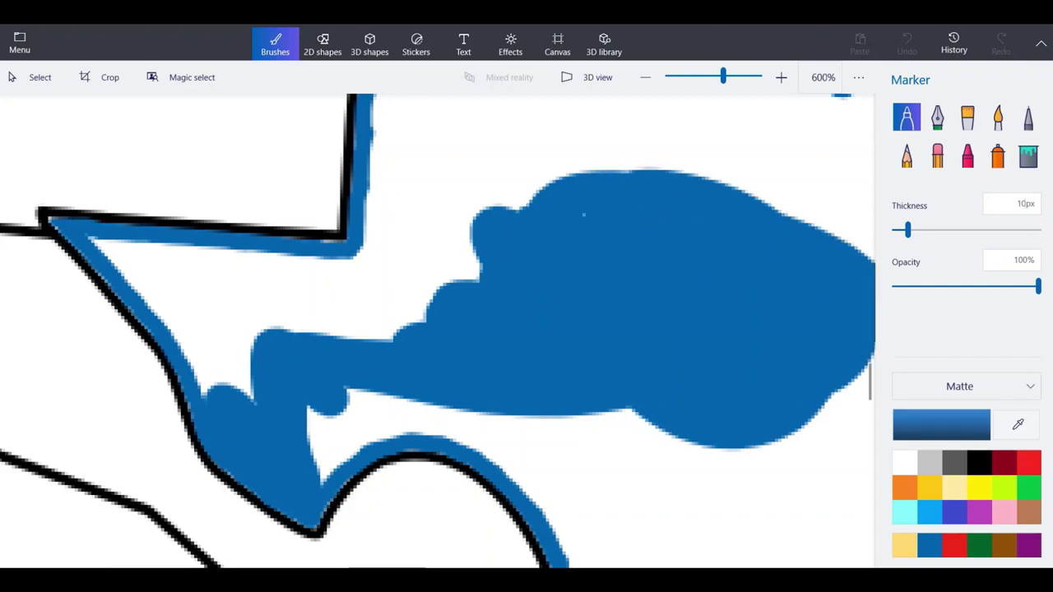
mouse_move(583, 215)
mouse_down()
mouse_move(535, 194)
mouse_move(387, 235)
mouse_move(354, 263)
mouse_move(86, 246)
mouse_move(169, 317)
mouse_move(218, 387)
mouse_move(247, 374)
mouse_move(152, 270)
mouse_move(370, 284)
mouse_move(469, 267)
mouse_move(246, 329)
mouse_move(205, 313)
mouse_move(345, 403)
mouse_move(416, 412)
mouse_move(474, 268)
mouse_move(708, 444)
mouse_move(493, 427)
mouse_move(519, 469)
mouse_move(432, 419)
mouse_move(354, 448)
mouse_move(323, 482)
mouse_move(317, 420)
mouse_move(453, 408)
mouse_move(605, 470)
mouse_move(658, 469)
mouse_move(646, 428)
mouse_up()
Fill southern Texas with blue from the arch down along the Mexican border towards the southern tip.
scroll(607, 273, down, 1)
scroll(646, 294, down, 2)
scroll(782, 349, up, 2)
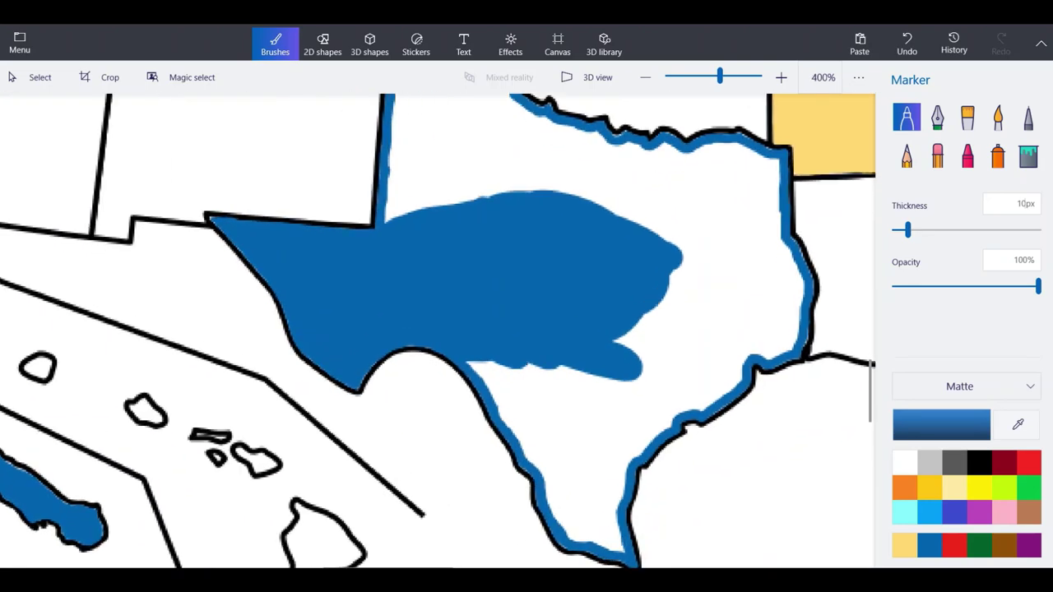
scroll(782, 350, down, 1)
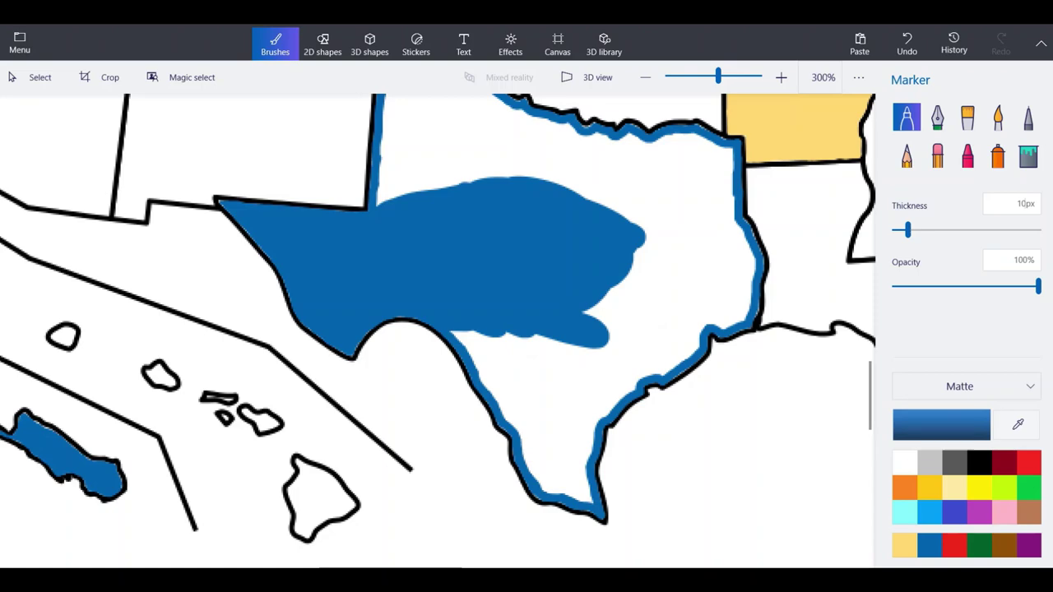
scroll(550, 490, up, 1)
scroll(560, 501, up, 1)
mouse_move(559, 463)
mouse_down()
mouse_move(642, 535)
mouse_move(520, 465)
mouse_move(495, 372)
mouse_move(456, 331)
mouse_move(374, 172)
mouse_move(367, 198)
mouse_move(450, 230)
mouse_move(483, 300)
mouse_move(516, 321)
mouse_move(537, 391)
mouse_move(569, 465)
mouse_up()
mouse_move(642, 131)
mouse_down()
mouse_move(568, 312)
mouse_move(609, 214)
mouse_move(494, 181)
mouse_up()
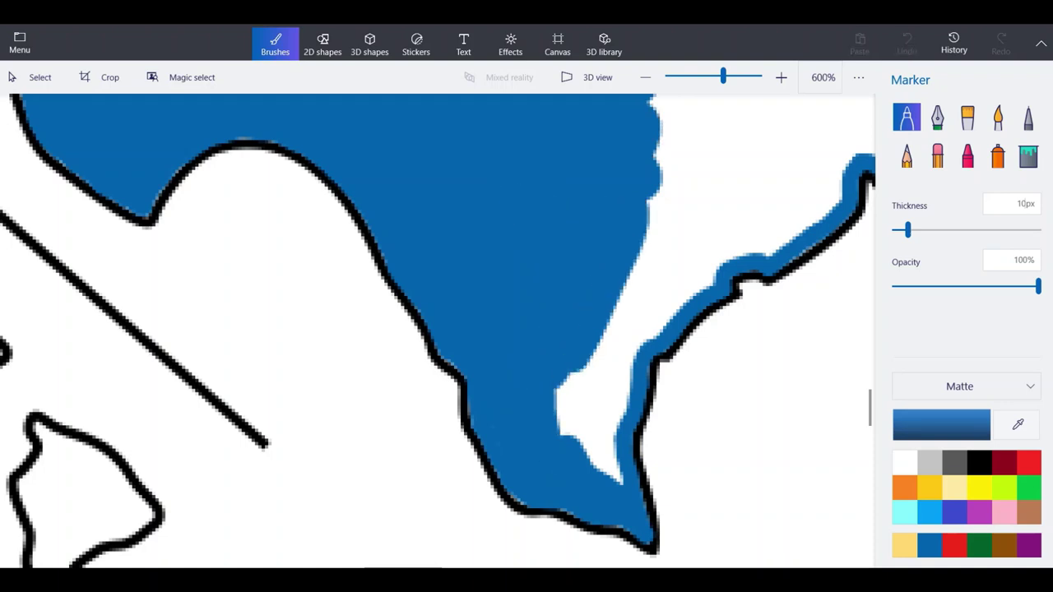
mouse_move(537, 408)
mouse_down()
mouse_move(583, 395)
mouse_move(671, 213)
mouse_move(607, 315)
mouse_up()
scroll(512, 527, down, 1)
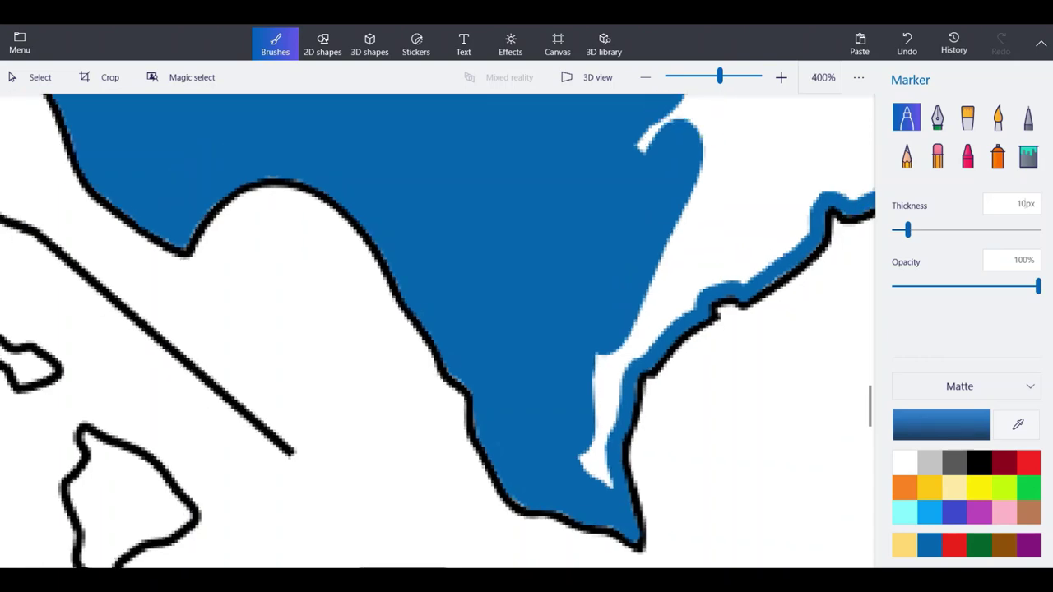
Extend the blue fill into east-central Texas and cover the white strip along the lower Gulf coast.
scroll(437, 329, down, 2)
scroll(502, 261, up, 1)
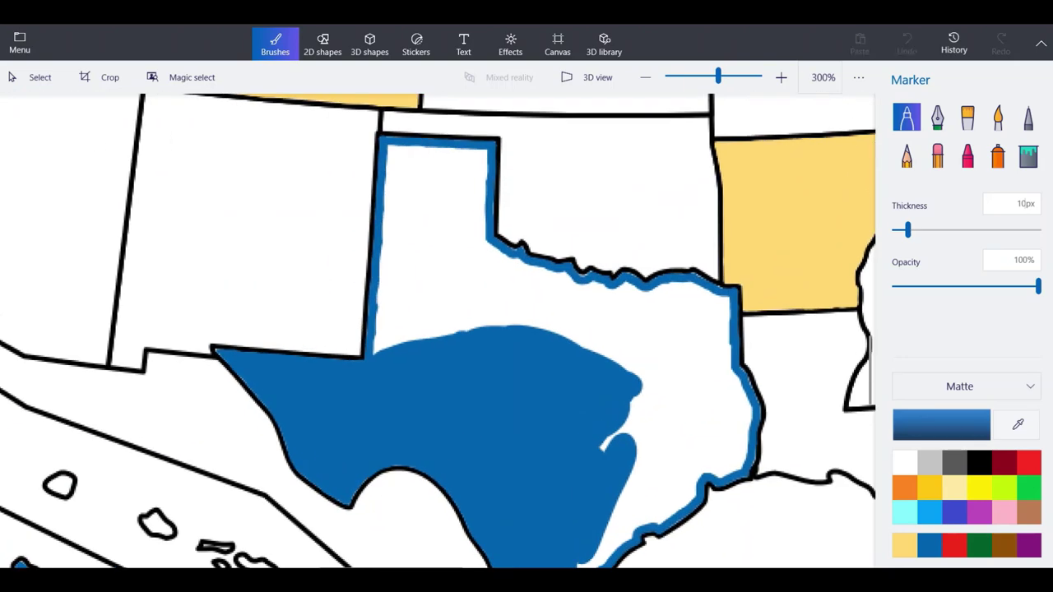
mouse_move(625, 446)
mouse_down()
mouse_move(656, 401)
mouse_move(630, 446)
mouse_up()
scroll(655, 442, up, 1)
scroll(638, 261, down, 1)
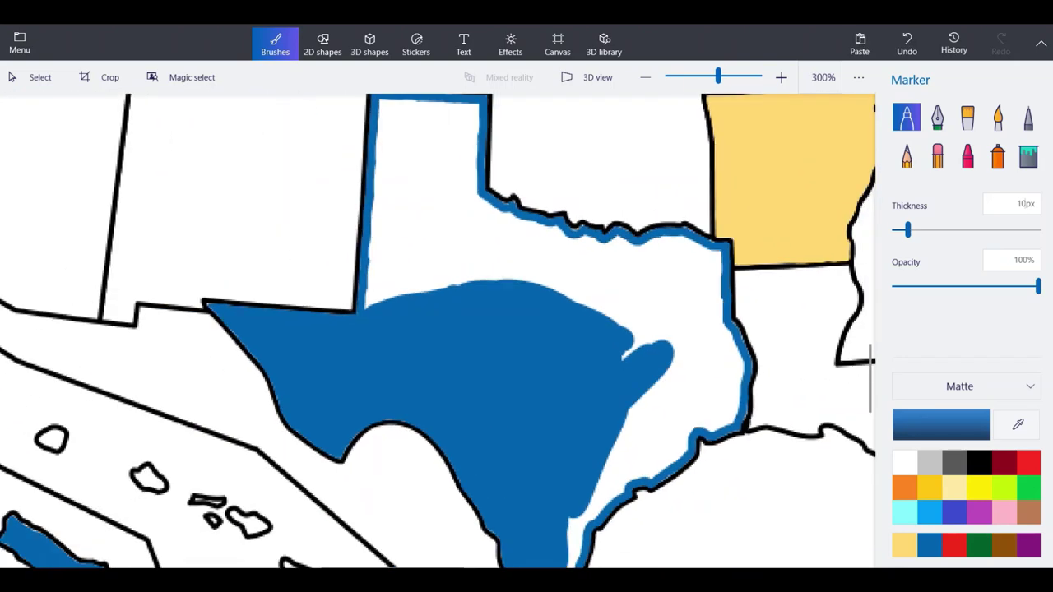
scroll(642, 255, down, 1)
scroll(605, 469, up, 3)
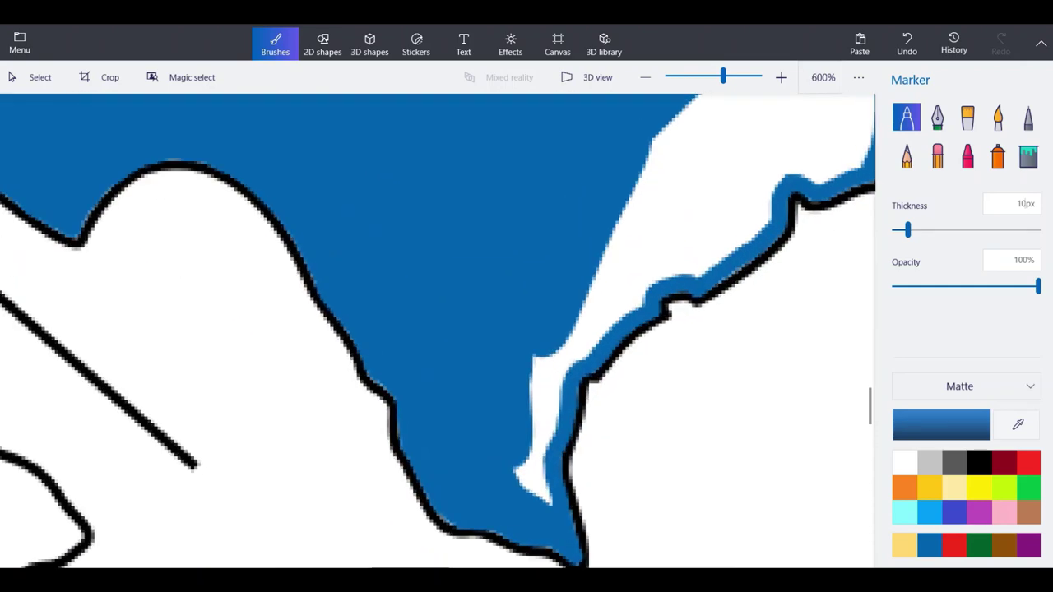
mouse_move(703, 212)
mouse_down()
mouse_move(698, 267)
mouse_move(650, 276)
mouse_up()
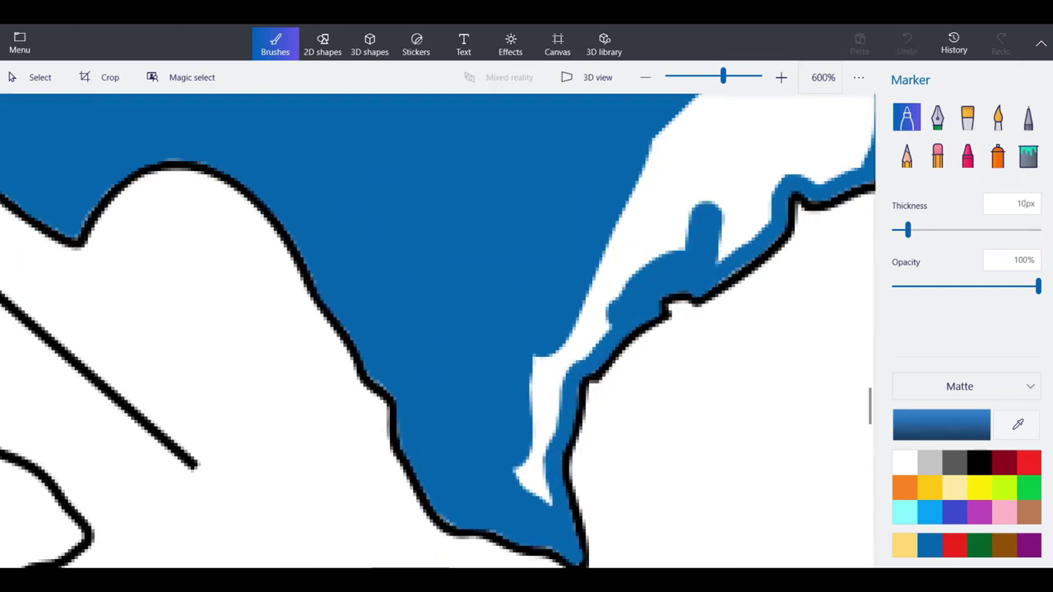
mouse_move(601, 309)
mouse_down()
mouse_move(547, 407)
mouse_move(535, 469)
mouse_move(548, 502)
mouse_move(576, 327)
mouse_move(650, 189)
mouse_move(683, 247)
mouse_move(700, 119)
mouse_move(714, 105)
mouse_move(691, 209)
mouse_up()
Fill southeastern Texas with blue along the upper Gulf coast and the lower Louisiana border.
scroll(428, 379, down, 5)
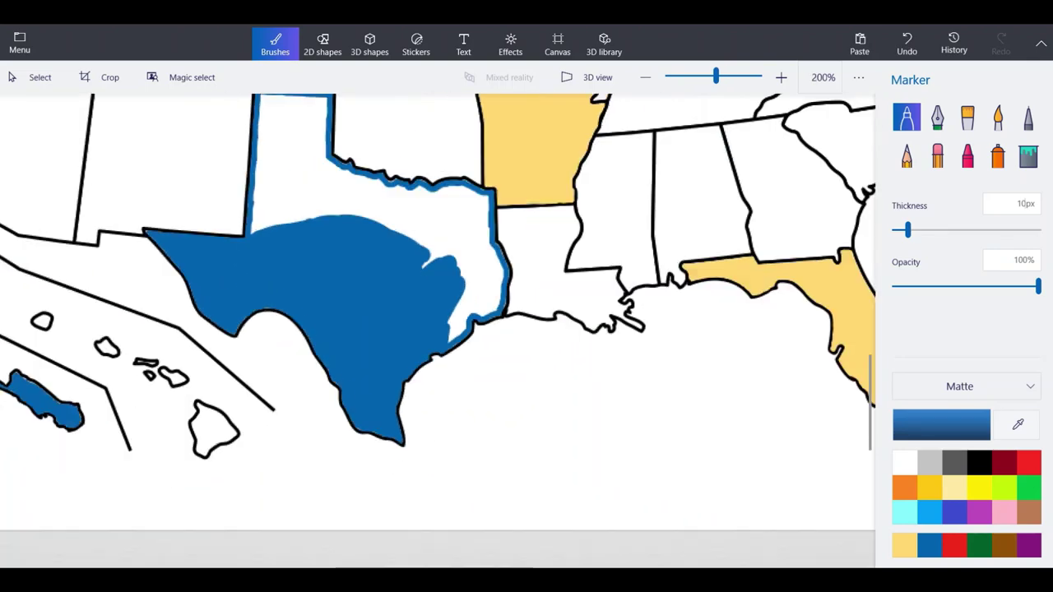
scroll(428, 379, up, 6)
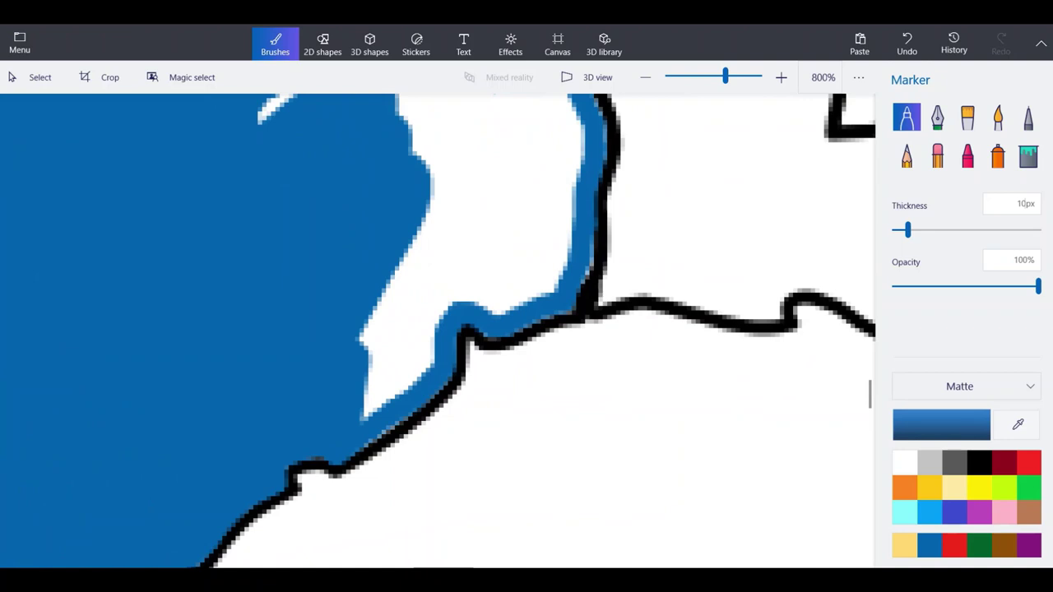
mouse_move(543, 212)
mouse_down()
mouse_move(541, 239)
mouse_move(506, 289)
mouse_move(448, 288)
mouse_move(407, 382)
mouse_move(366, 416)
mouse_move(445, 148)
mouse_move(494, 136)
mouse_up()
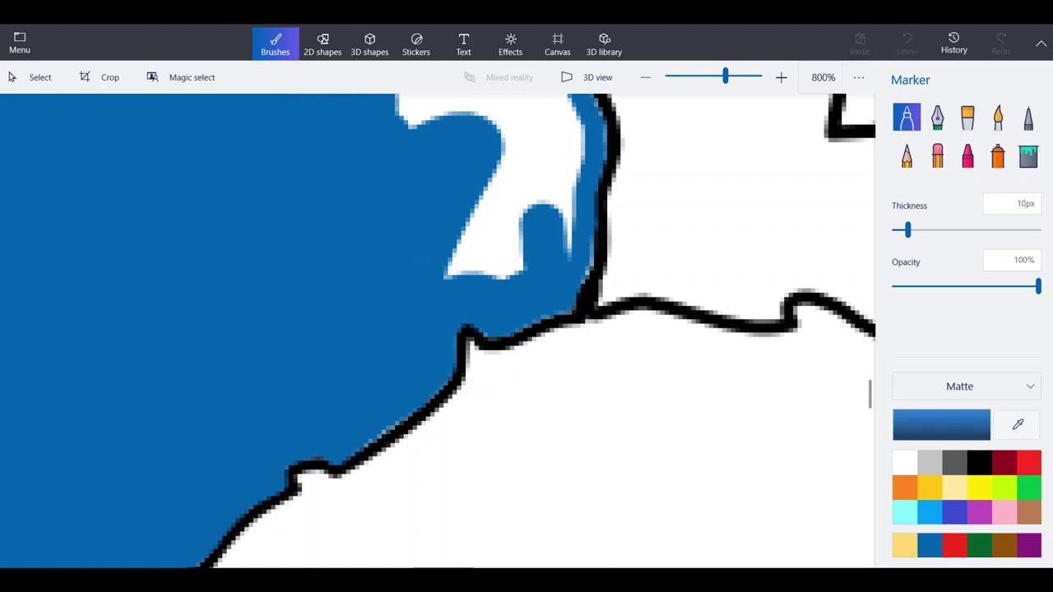
mouse_move(473, 247)
mouse_down()
mouse_move(453, 271)
mouse_move(519, 261)
mouse_move(566, 177)
mouse_move(568, 111)
mouse_move(507, 238)
mouse_move(494, 119)
mouse_move(520, 130)
mouse_up()
Fill Texas's northeast corner with blue and extend the fill west beneath the notched Oklahoma border.
scroll(474, 428, down, 3)
scroll(444, 205, up, 1)
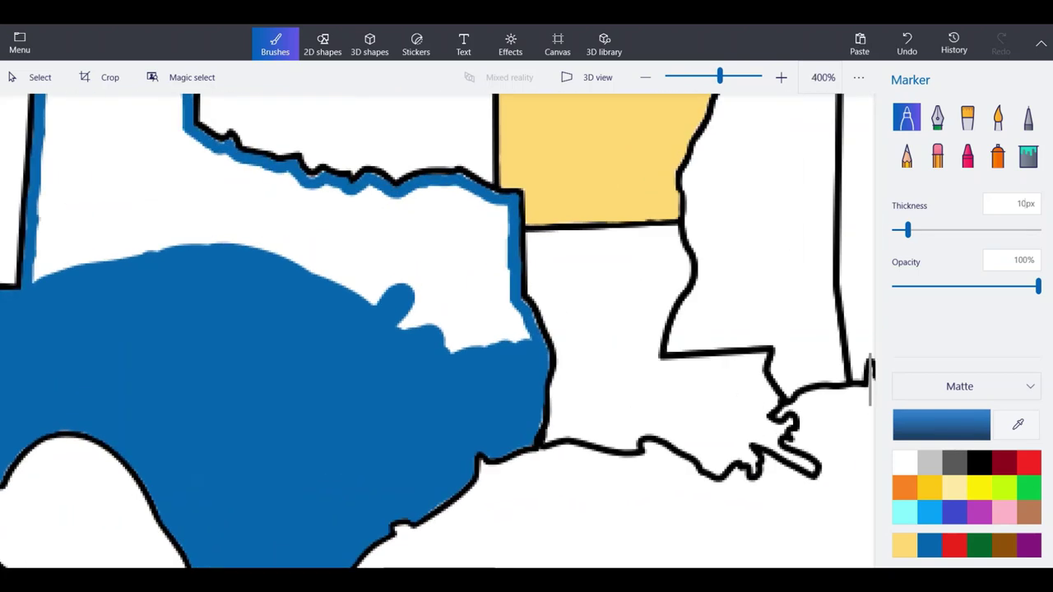
click(445, 201)
scroll(444, 205, up, 3)
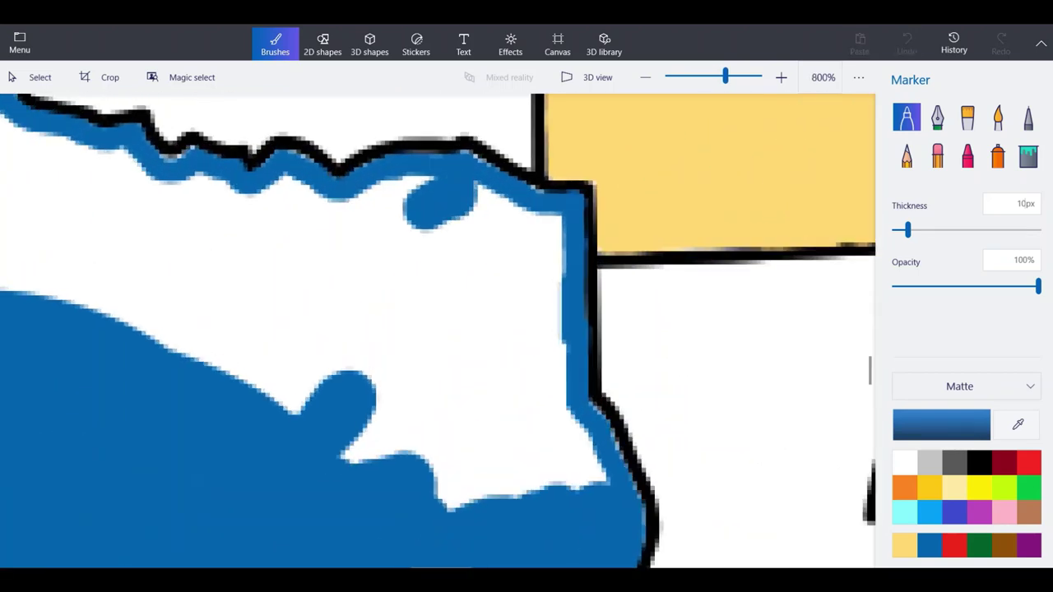
mouse_move(449, 206)
mouse_down()
mouse_move(518, 216)
mouse_move(549, 241)
mouse_move(553, 407)
mouse_move(576, 461)
mouse_move(568, 485)
mouse_move(518, 337)
mouse_move(514, 486)
mouse_move(456, 493)
mouse_move(428, 428)
mouse_move(419, 313)
mouse_move(374, 436)
mouse_move(366, 358)
mouse_move(387, 247)
mouse_move(486, 280)
mouse_move(479, 337)
mouse_up()
drag(518, 242, 524, 315)
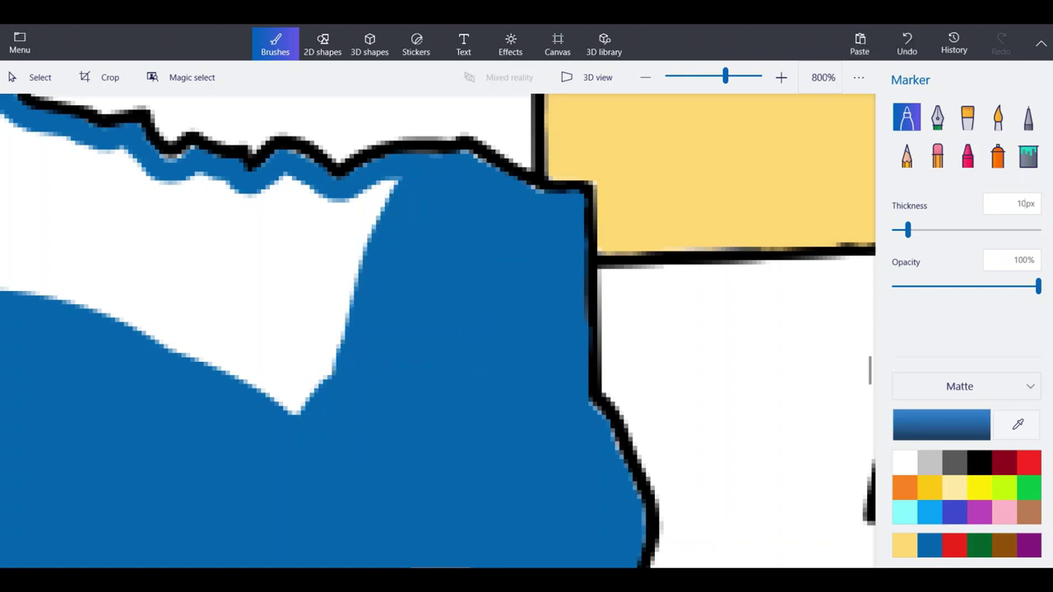
mouse_move(374, 202)
mouse_down()
mouse_move(337, 215)
mouse_move(161, 189)
mouse_move(70, 157)
mouse_move(57, 165)
mouse_move(21, 136)
mouse_move(218, 317)
mouse_move(124, 312)
mouse_move(33, 239)
mouse_move(346, 300)
mouse_move(329, 259)
mouse_move(370, 226)
mouse_up()
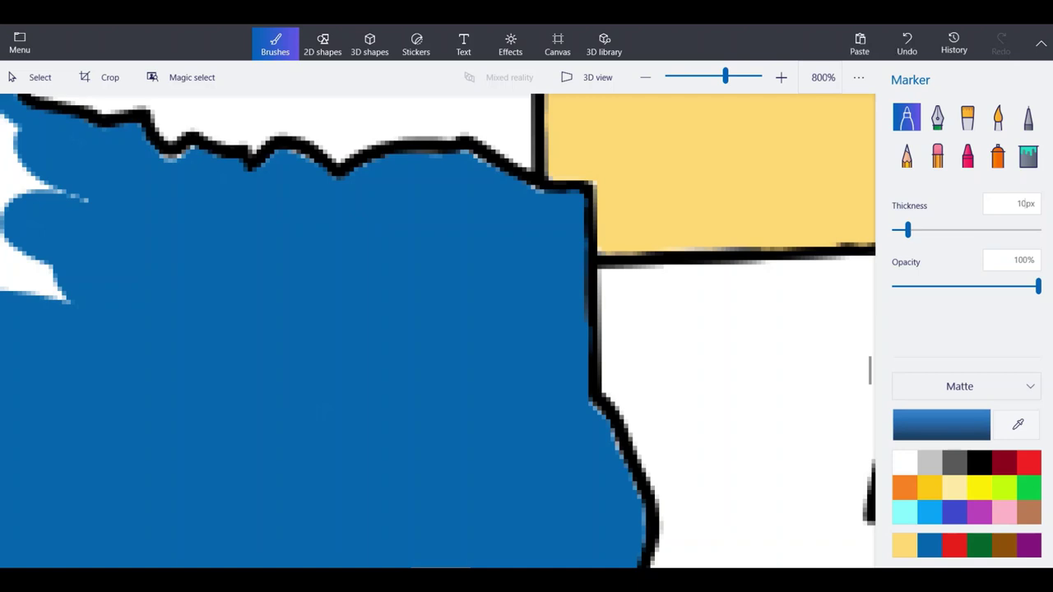
Fill the white area at the base of the Texas panhandle with blue, working up into its lower part.
scroll(576, 477, down, 2)
scroll(78, 349, up, 2)
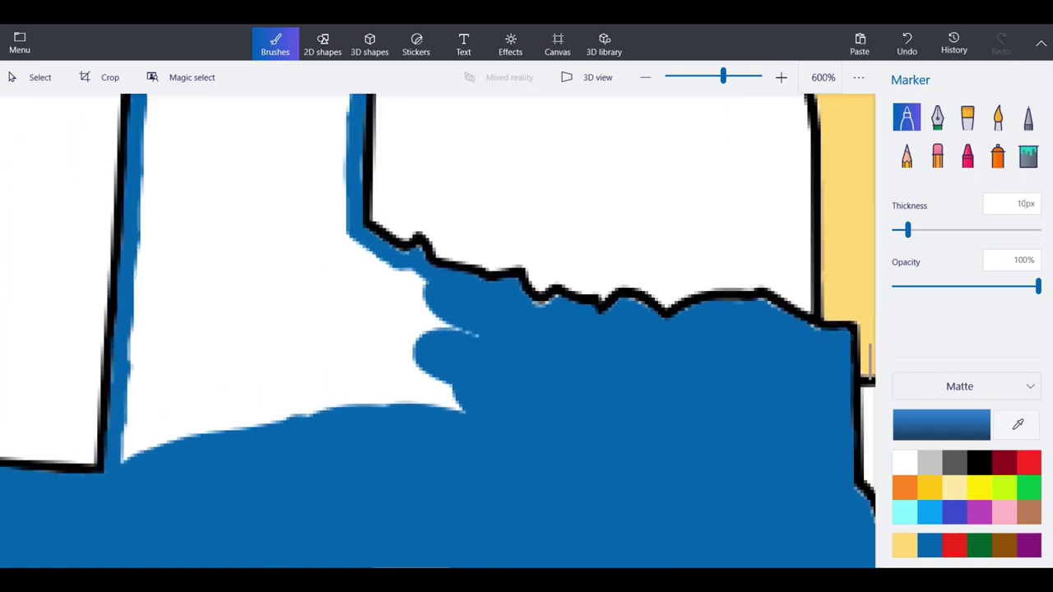
mouse_move(204, 302)
mouse_down()
mouse_move(117, 358)
mouse_move(144, 448)
mouse_move(188, 405)
mouse_move(262, 419)
mouse_move(308, 399)
mouse_move(440, 387)
mouse_move(436, 352)
mouse_move(372, 265)
mouse_move(313, 242)
mouse_up()
Fill the rest of the Texas panhandle with blue up to its top border, covering the leftover white patches.
scroll(401, 368, down, 2)
scroll(412, 385, down, 1)
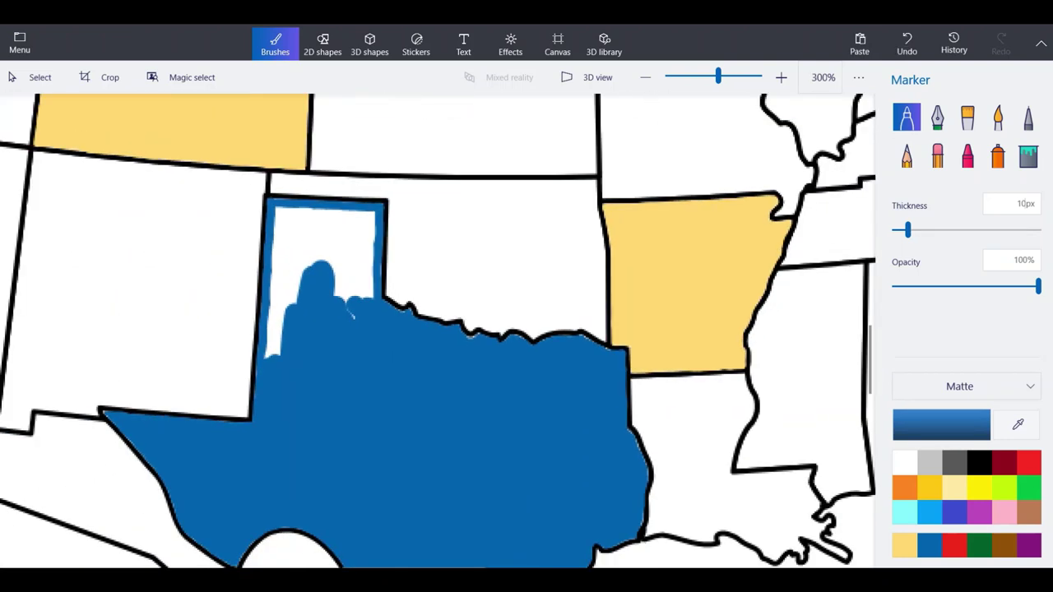
scroll(283, 280, up, 2)
mouse_move(427, 358)
mouse_down()
mouse_move(395, 257)
mouse_move(364, 210)
mouse_up()
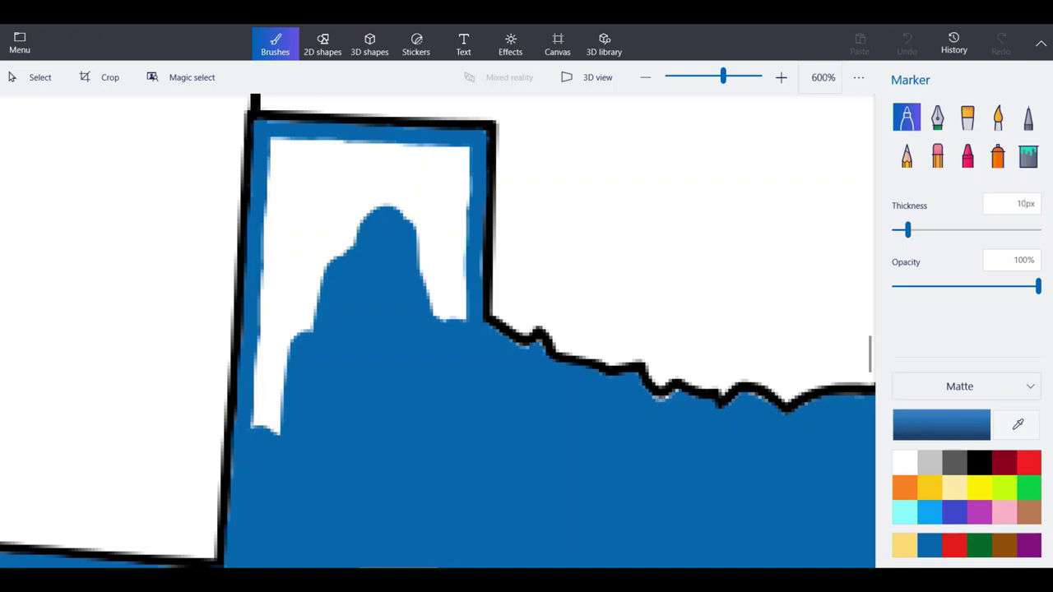
mouse_move(265, 441)
mouse_down()
mouse_move(280, 194)
mouse_move(313, 274)
mouse_move(327, 257)
mouse_move(297, 221)
mouse_up()
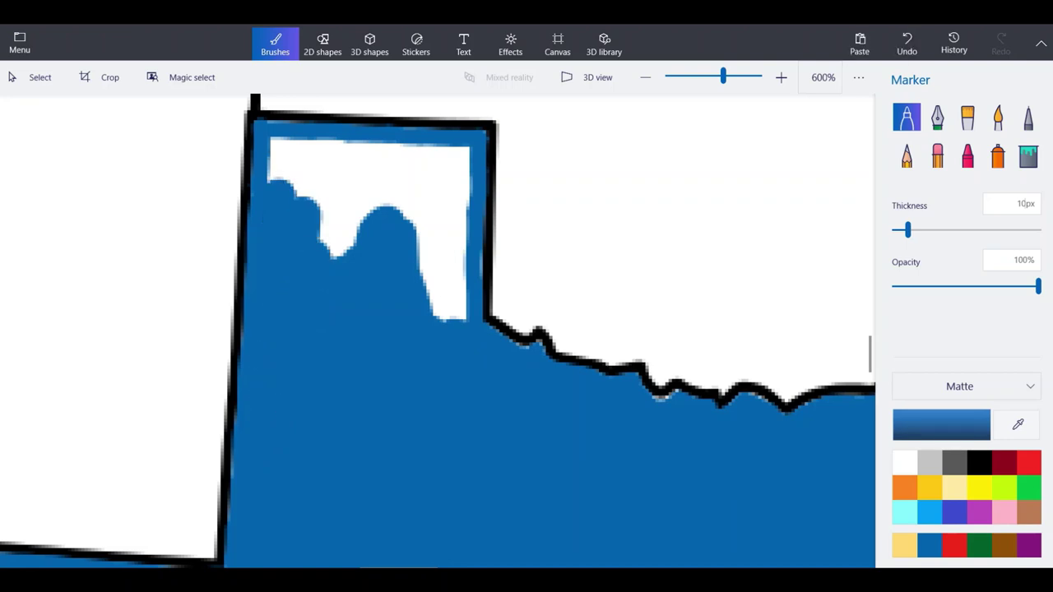
mouse_move(296, 152)
mouse_down()
mouse_move(466, 153)
mouse_move(454, 321)
mouse_move(428, 171)
mouse_move(323, 176)
mouse_up()
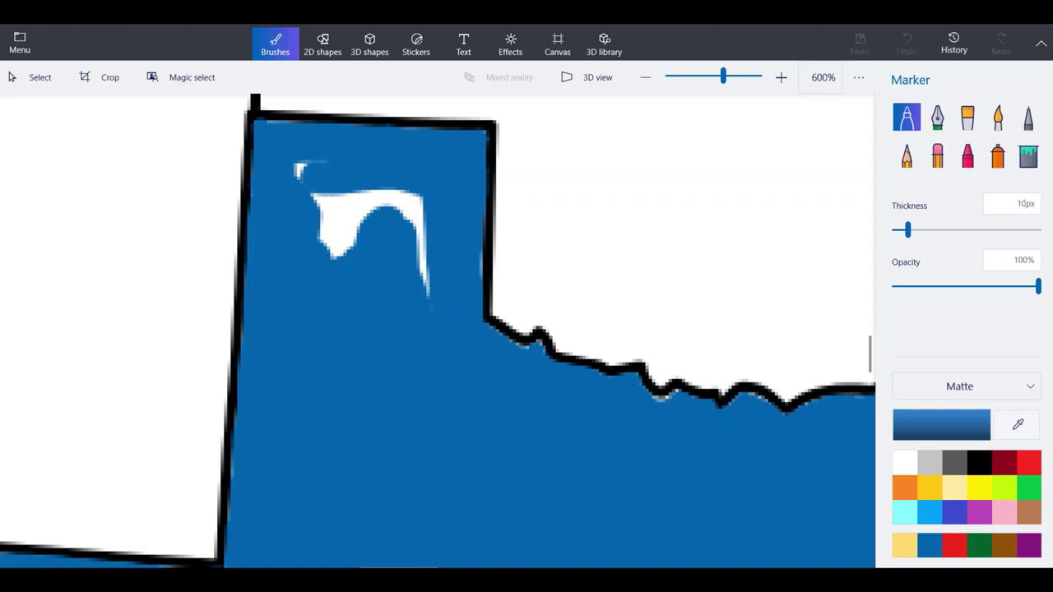
mouse_move(415, 195)
mouse_down()
mouse_move(425, 289)
mouse_move(333, 245)
mouse_up()
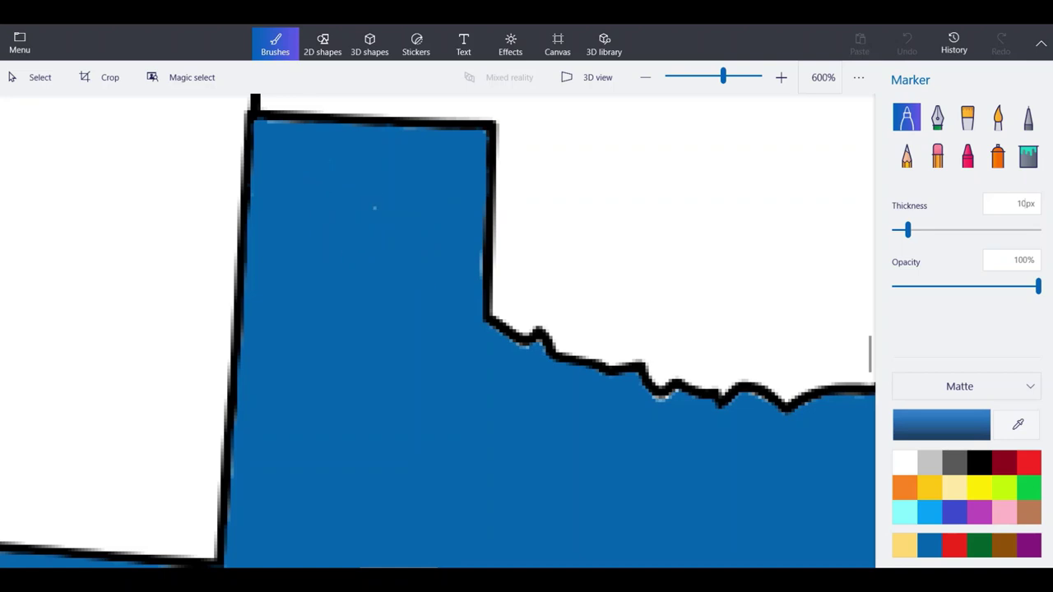
scroll(438, 329, down, 10)
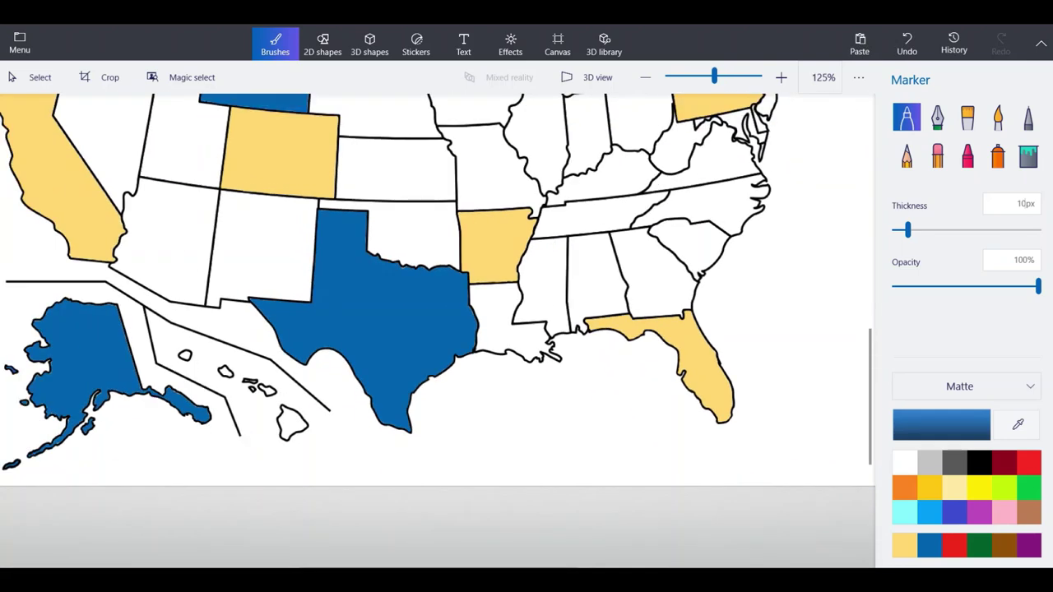
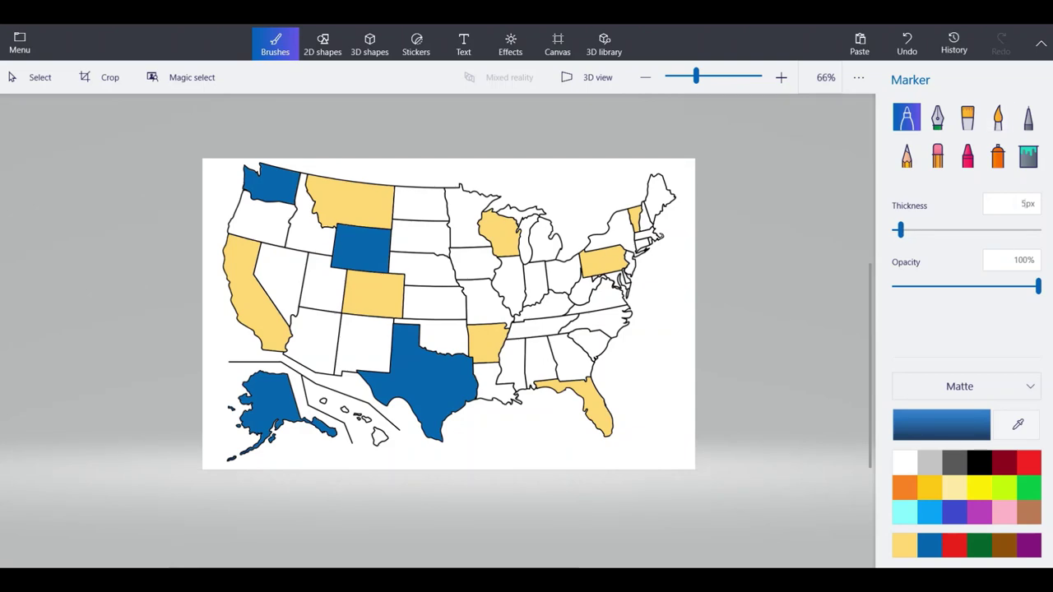
Outline Minnesota's southern border in blue with the 5px marker, continuing around the southwest corner and up the lower western border.
scroll(481, 239, up, 10)
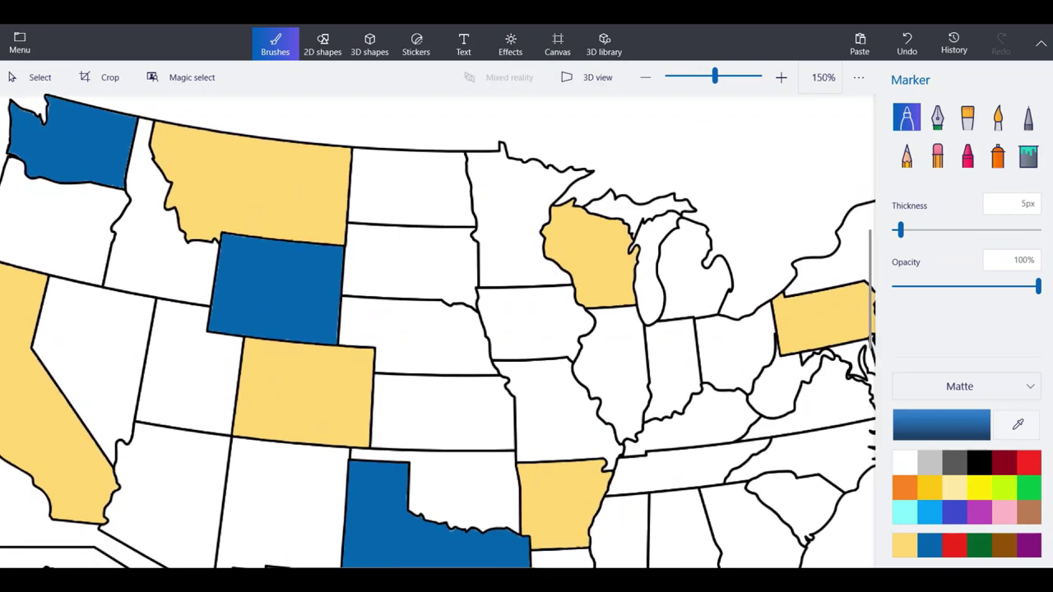
scroll(382, 304, up, 4)
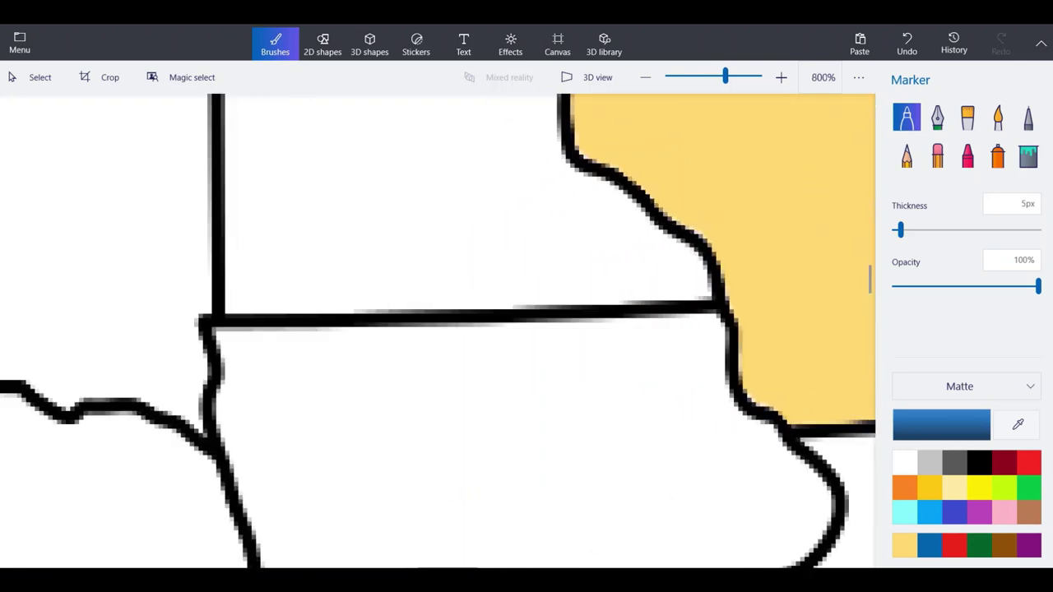
scroll(402, 218, up, 4)
mouse_move(609, 381)
mouse_down()
mouse_move(70, 387)
mouse_move(70, 142)
mouse_up()
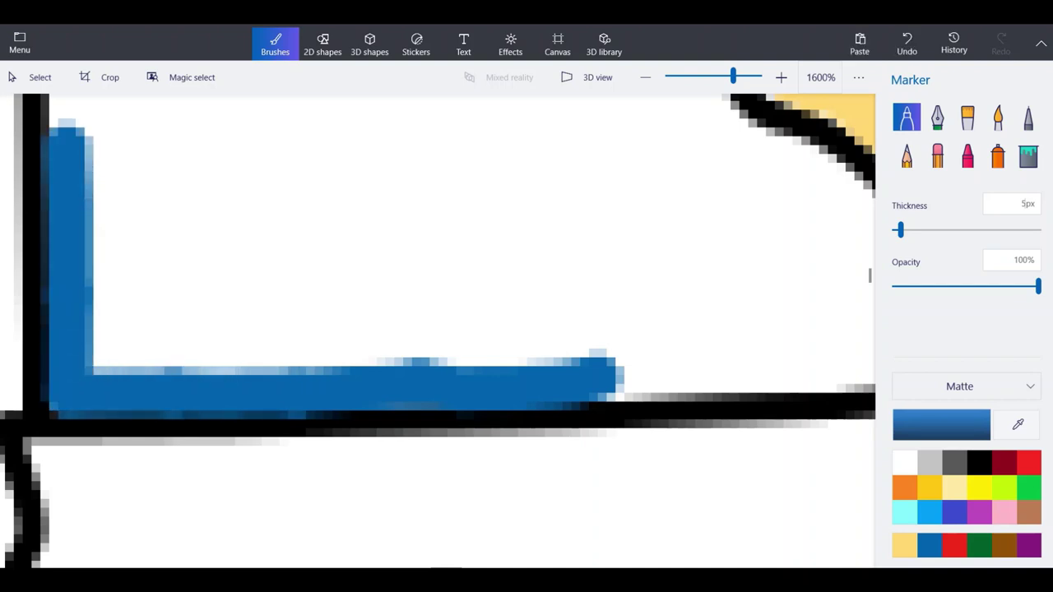
Extend Minnesota's blue outline up the South Dakota border and fill the small westward notch.
scroll(168, 424, down, 1)
scroll(12, 140, up, 1)
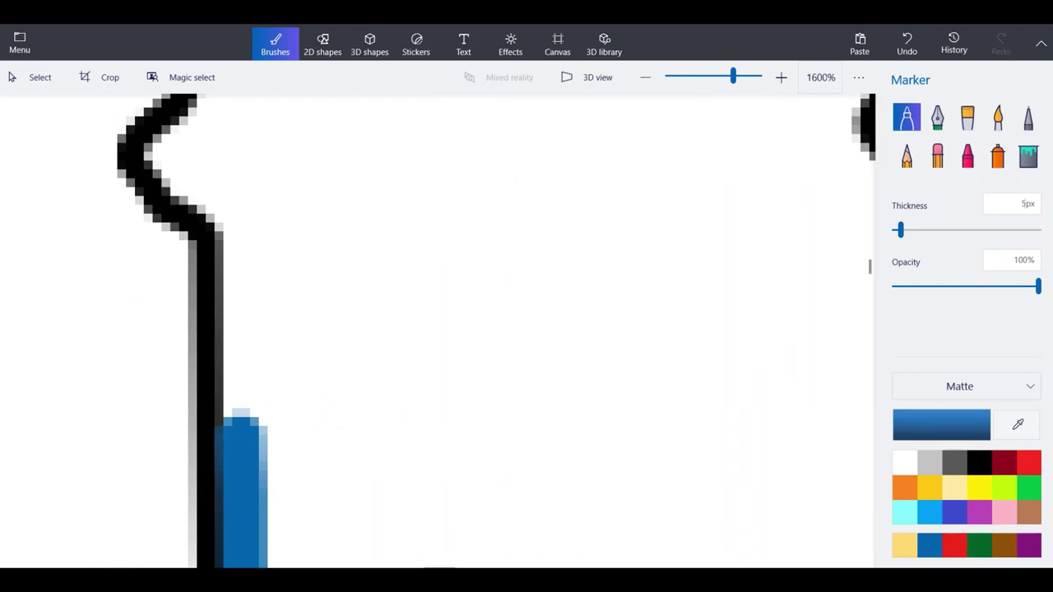
mouse_move(241, 416)
mouse_down()
mouse_move(242, 234)
mouse_move(224, 185)
mouse_move(167, 156)
mouse_move(211, 129)
mouse_move(228, 174)
mouse_up()
drag(219, 144, 245, 209)
Continue the blue outline up Minnesota's western border from the notch, past the boundary between the Dakotas.
scroll(309, 415, down, 4)
scroll(251, 255, up, 5)
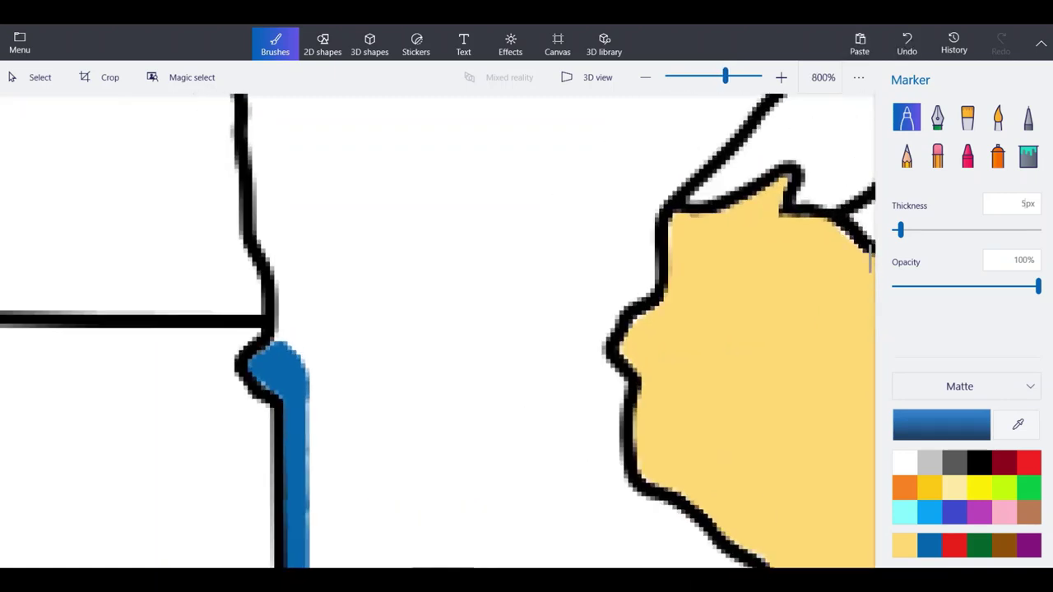
scroll(374, 417, down, 1)
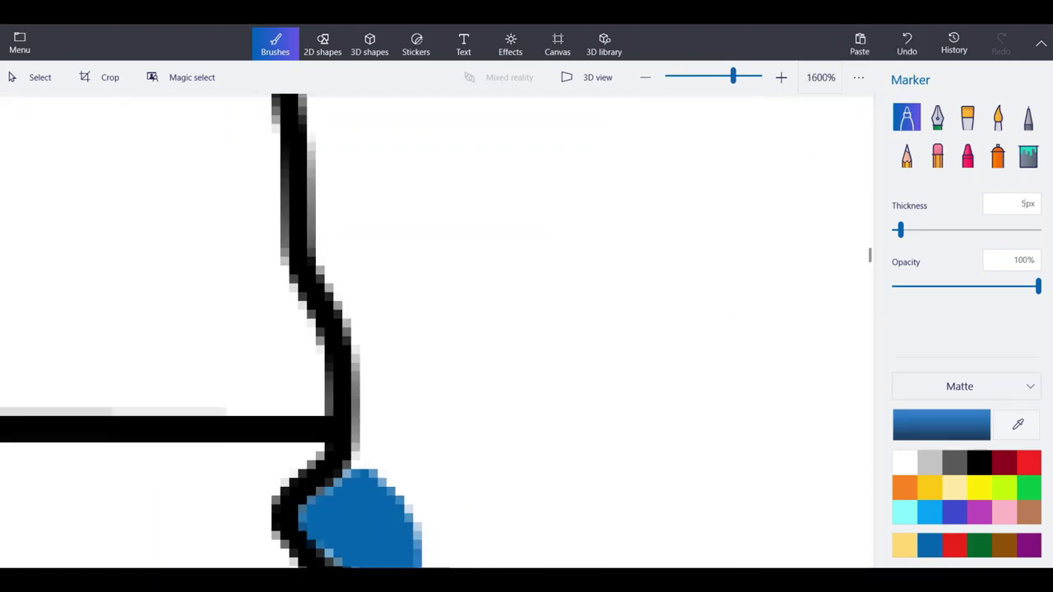
mouse_move(367, 494)
mouse_down()
mouse_move(369, 325)
mouse_move(333, 211)
mouse_move(339, 261)
mouse_up()
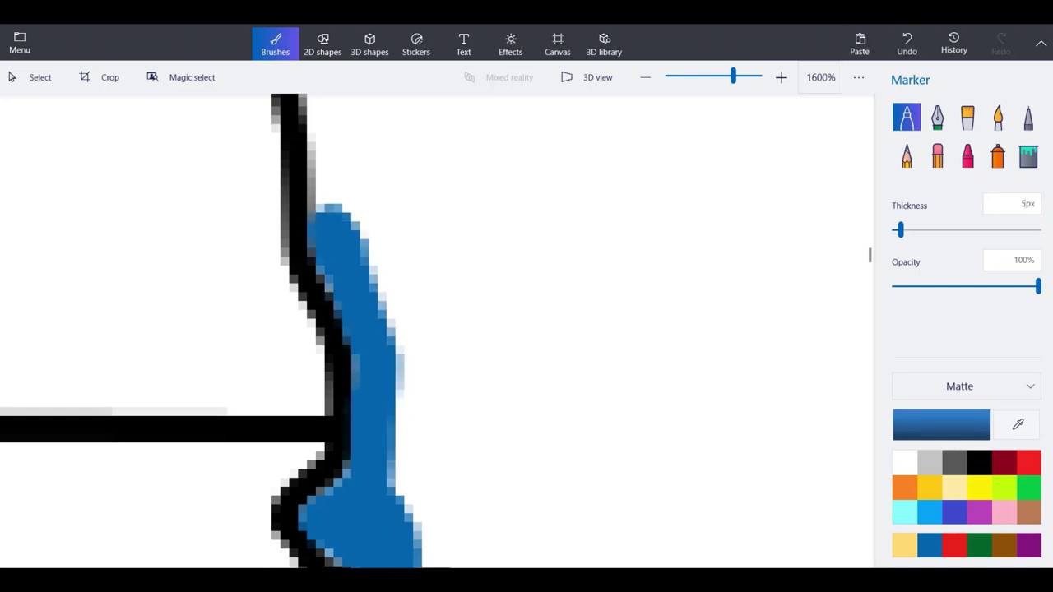
scroll(351, 375, down, 1)
scroll(307, 249, up, 1)
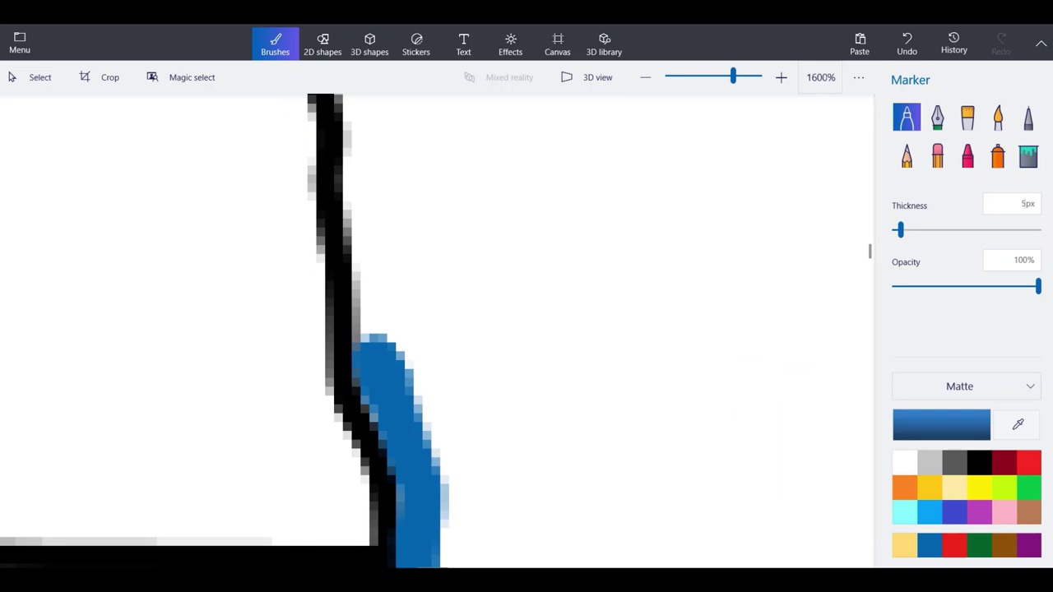
drag(377, 346, 362, 114)
Trace the upper North Dakota border of Minnesota in blue, undoing and redrawing the first stroke around the bend.
scroll(378, 395, down, 2)
scroll(367, 236, up, 2)
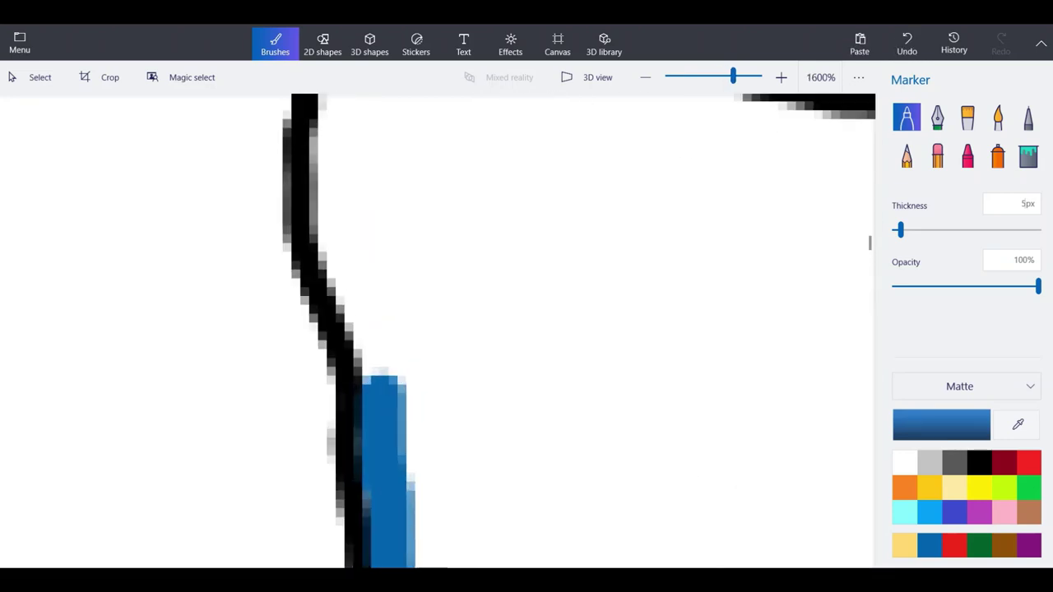
mouse_move(383, 416)
mouse_down()
mouse_move(376, 354)
mouse_move(344, 263)
mouse_up()
key(ctrl+z)
drag(383, 383, 329, 203)
drag(332, 207, 344, 97)
drag(331, 169, 344, 101)
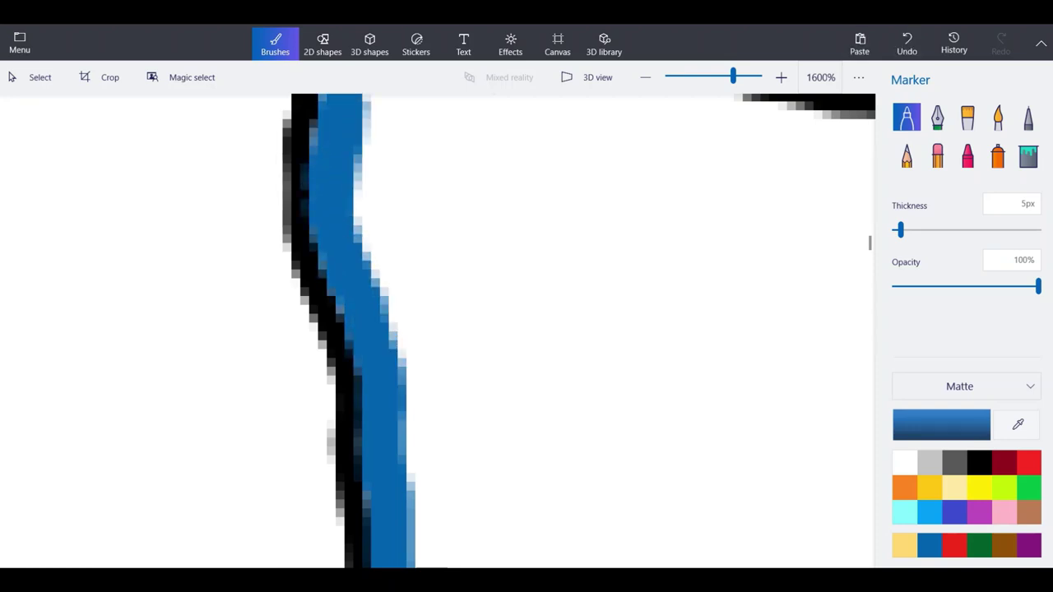
Outline Minnesota's northwest corner and straight northern border in blue, filling the small peak at its eastern end.
scroll(365, 298, down, 1)
scroll(329, 173, up, 1)
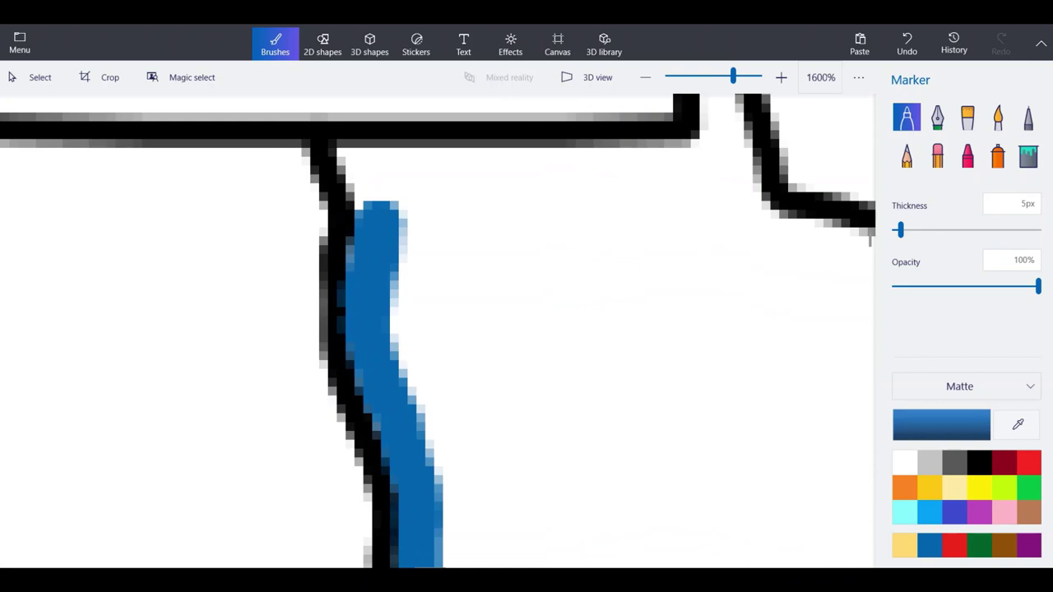
mouse_move(379, 207)
mouse_down()
mouse_move(352, 140)
mouse_move(490, 169)
mouse_move(755, 161)
mouse_up()
scroll(553, 309, down, 1)
scroll(653, 179, up, 1)
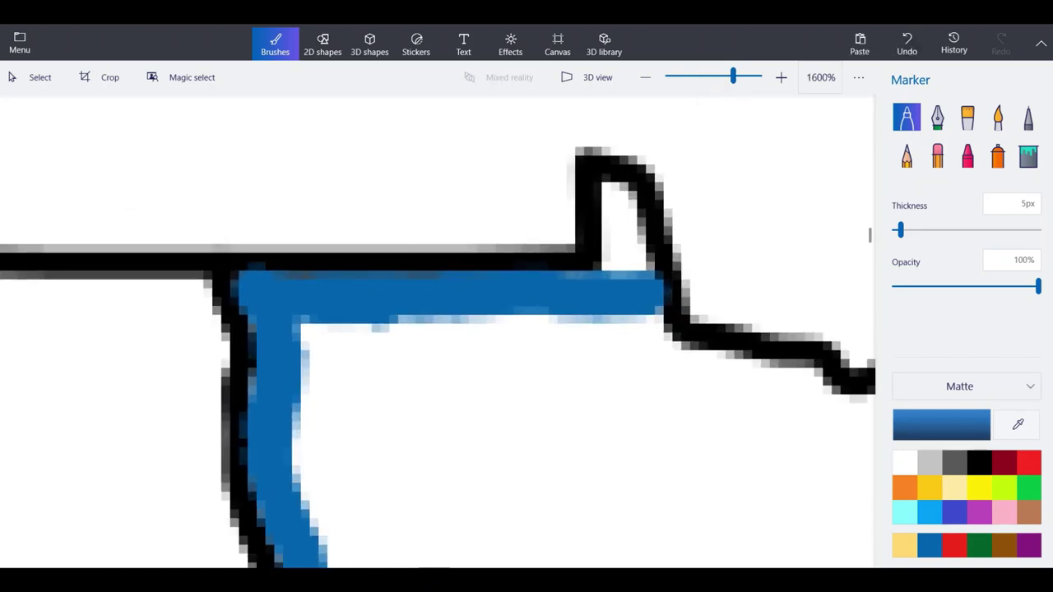
drag(628, 262, 614, 188)
Trace the wavy Canadian border in blue just east of Minnesota's northern peak.
scroll(424, 176, down, 1)
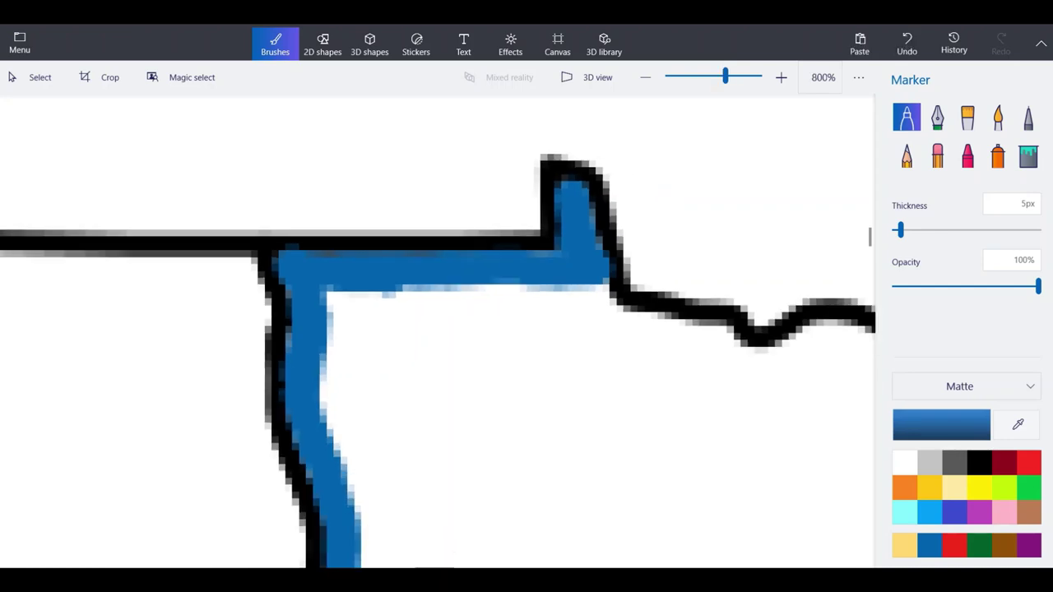
scroll(766, 323, up, 1)
mouse_move(716, 329)
mouse_down()
mouse_move(642, 260)
mouse_move(594, 245)
mouse_up()
mouse_move(576, 239)
mouse_down()
mouse_move(547, 268)
mouse_move(494, 288)
mouse_move(449, 255)
mouse_move(300, 202)
mouse_move(276, 174)
mouse_up()
Extend the blue along Minnesota's northeastern border and fill most of the pointed arrowhead down to the Lake Superior shore.
key(ctrl+minus)
scroll(438, 247, down, 1)
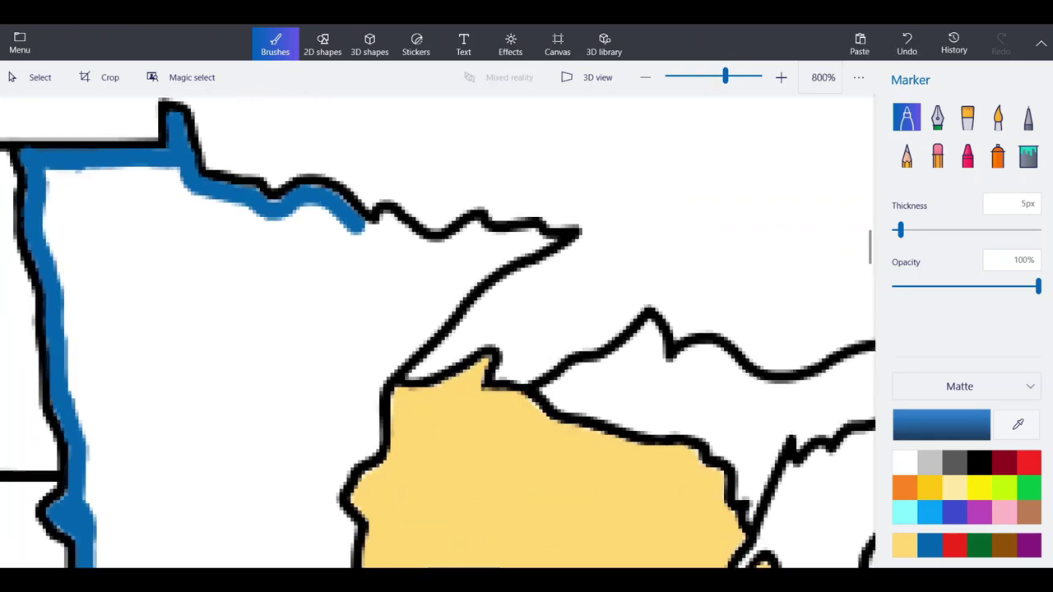
scroll(494, 255, up, 2)
mouse_move(423, 333)
mouse_down()
mouse_move(497, 242)
mouse_move(485, 296)
mouse_move(457, 325)
mouse_up()
drag(502, 283, 571, 218)
mouse_move(543, 251)
mouse_down()
mouse_move(609, 186)
mouse_move(522, 202)
mouse_move(465, 239)
mouse_move(496, 205)
mouse_move(468, 173)
mouse_move(412, 222)
mouse_move(337, 247)
mouse_move(283, 177)
mouse_move(249, 158)
mouse_move(222, 188)
mouse_move(189, 183)
mouse_move(341, 255)
mouse_move(460, 226)
mouse_move(370, 292)
mouse_up()
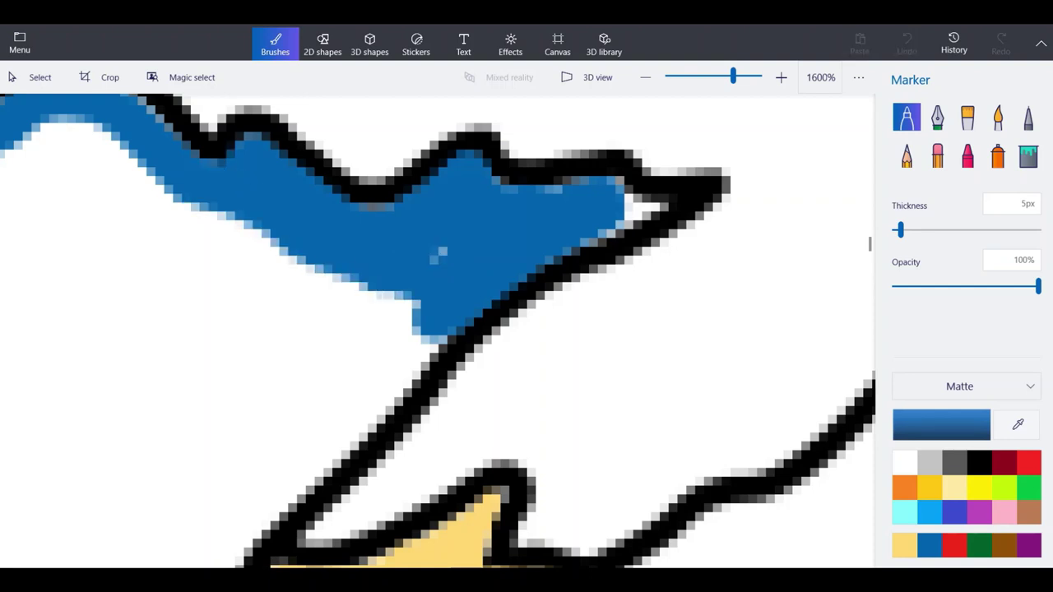
Undo the 5px stroke at the arrowhead's tip and fill the tip in blue with a 3px marker.
mouse_move(602, 202)
mouse_down()
mouse_move(608, 216)
mouse_move(648, 206)
mouse_up()
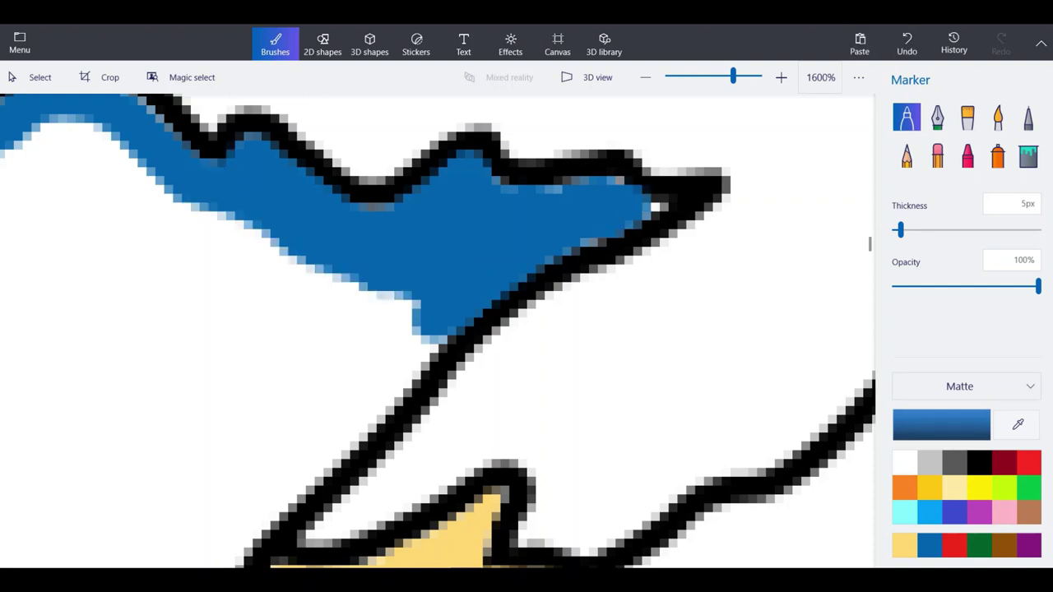
click(907, 43)
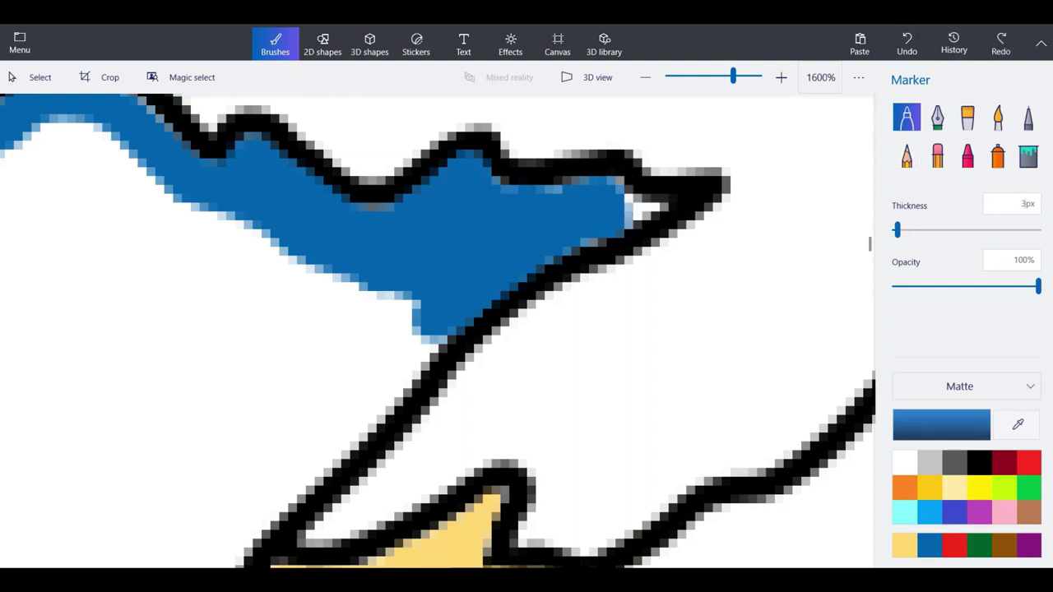
drag(615, 209, 655, 200)
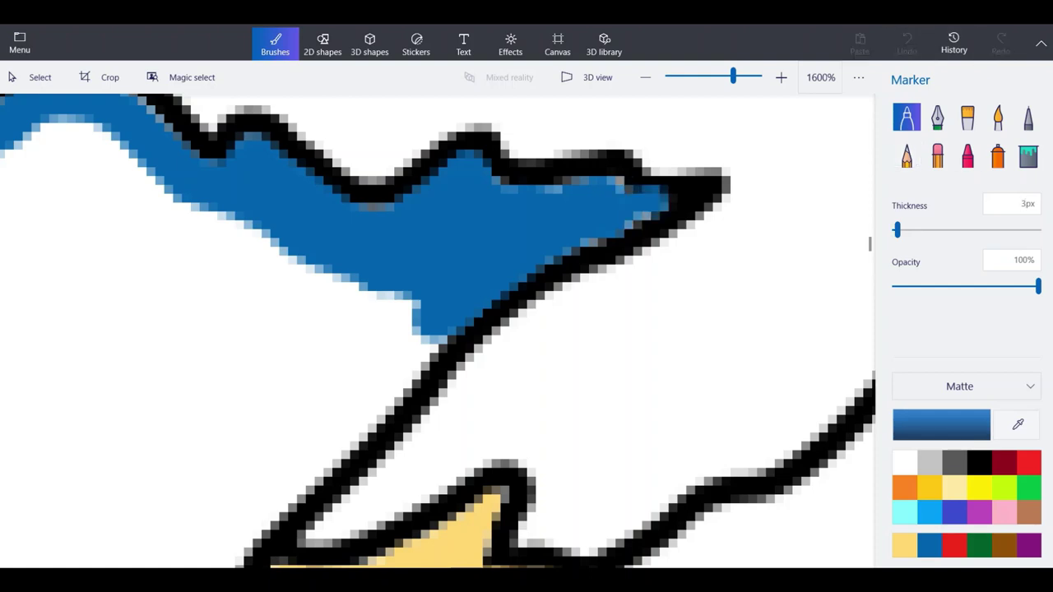
Retouch the border line at the arrowhead's tip in black with the 3px marker.
ctrl+scroll(625, 177, down, 3)
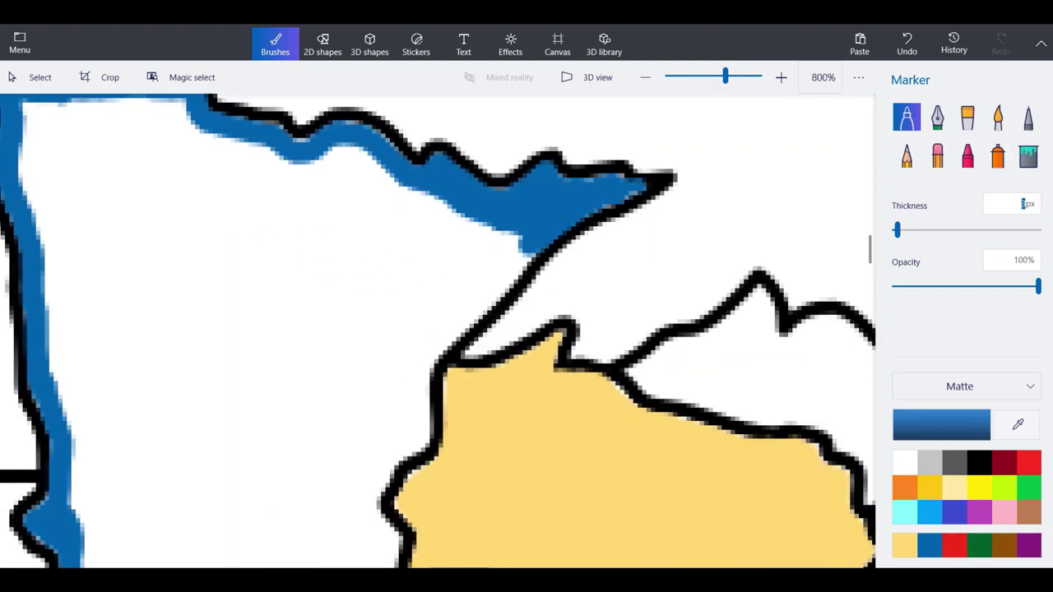
click(979, 463)
ctrl+scroll(589, 177, up, 3)
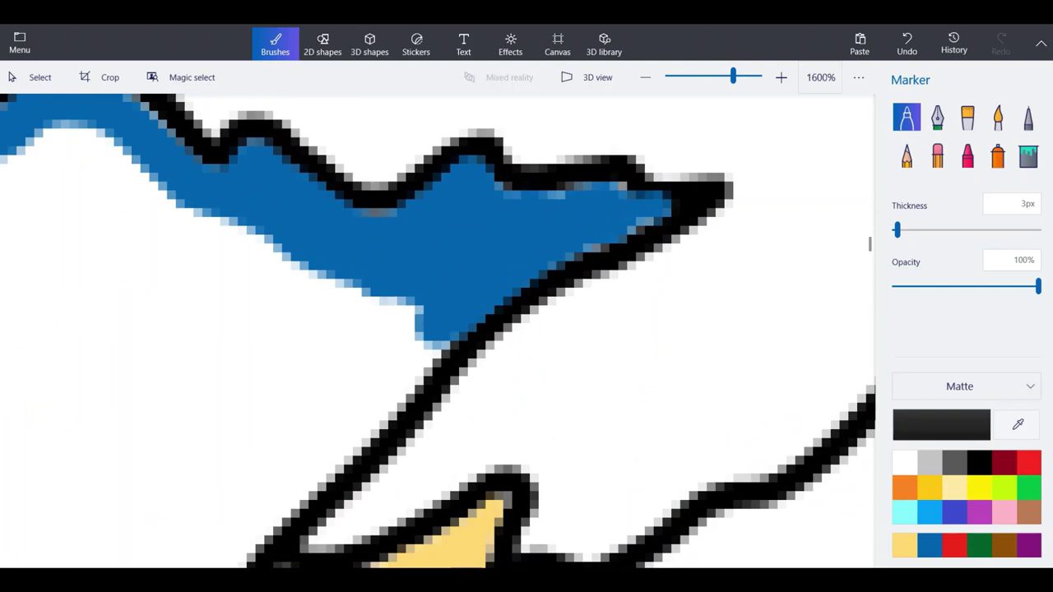
drag(681, 194, 625, 173)
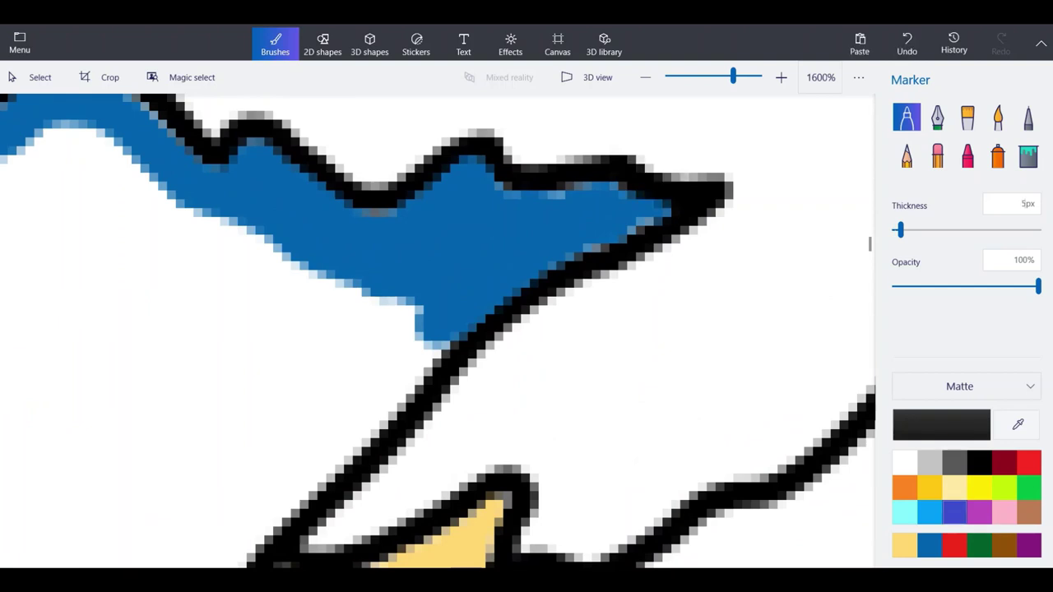
Return to the blue 5px marker and outline Minnesota's Lake Superior shore down to the top of the Wisconsin border.
click(930, 546)
scroll(675, 187, down, 1)
ctrl+scroll(458, 333, up, 3)
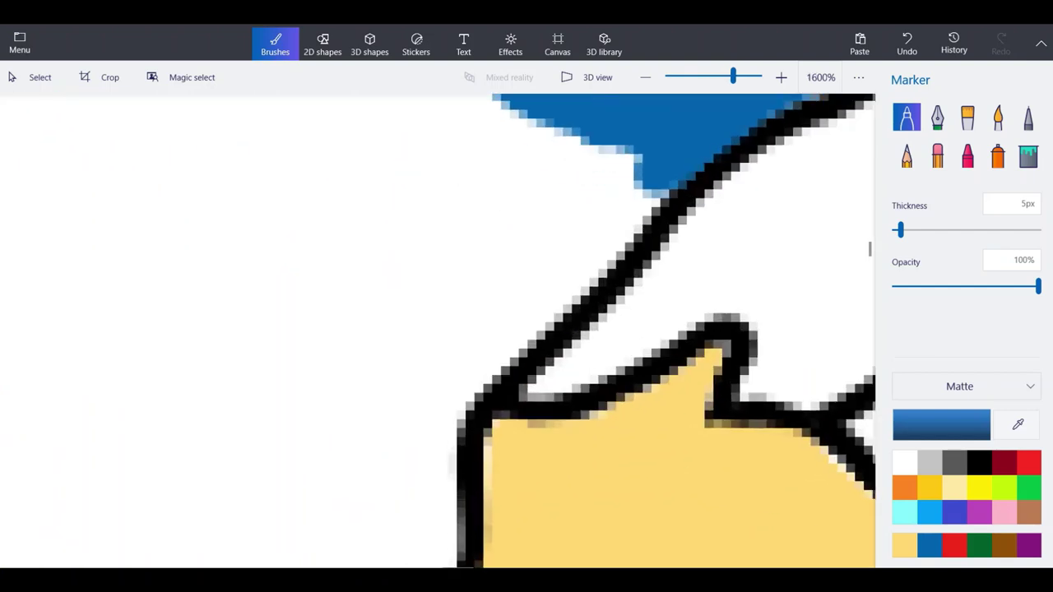
mouse_move(651, 165)
mouse_down()
mouse_move(597, 251)
mouse_move(432, 416)
mouse_move(442, 564)
mouse_up()
Undo the last blue stroke and trace the upper Wisconsin border around its westward bulge.
ctrl+scroll(483, 212, down, 4)
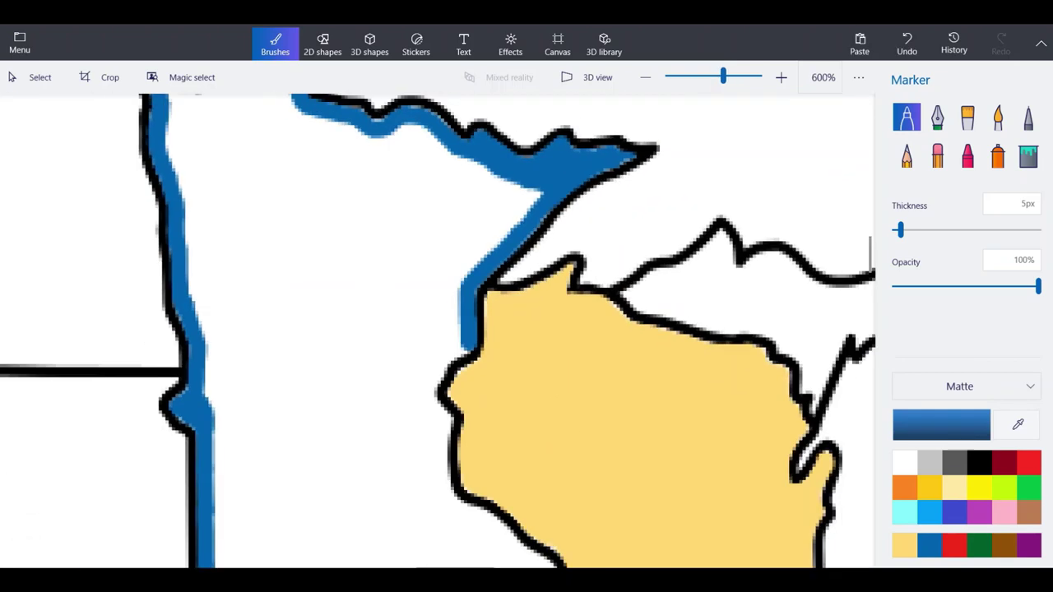
ctrl+scroll(366, 349, up, 2)
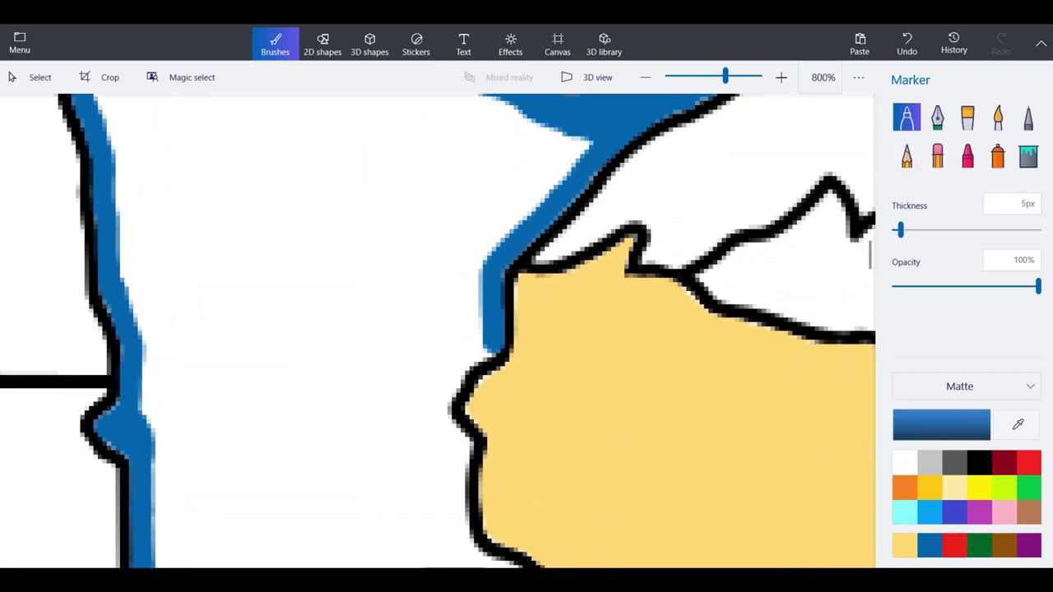
click(907, 43)
ctrl+scroll(533, 413, up, 3)
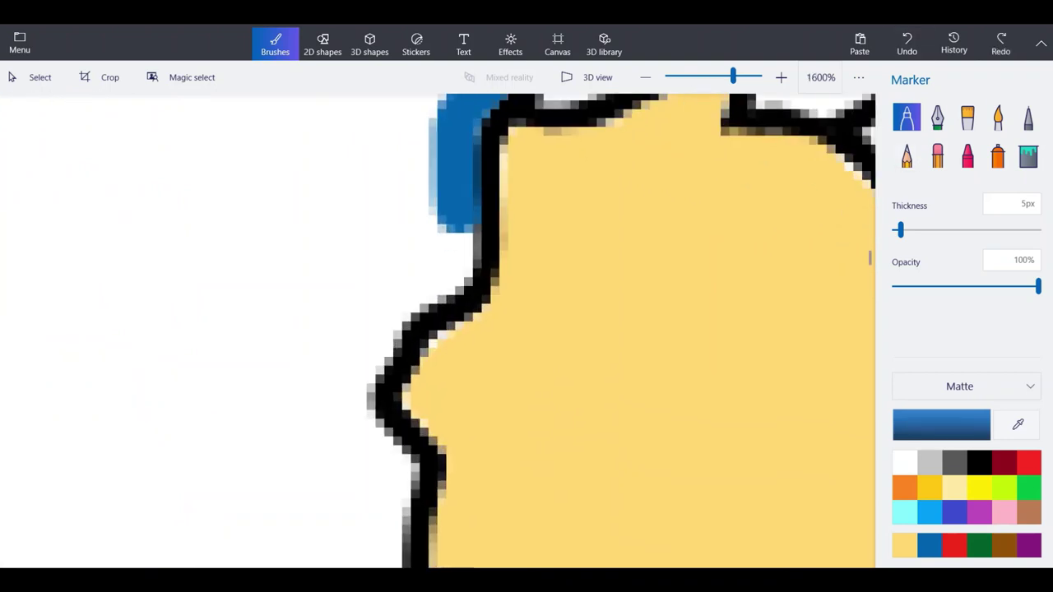
mouse_move(454, 210)
mouse_down()
mouse_move(451, 268)
mouse_move(392, 302)
mouse_move(357, 358)
mouse_move(348, 423)
mouse_move(394, 504)
mouse_move(378, 543)
mouse_move(385, 568)
mouse_up()
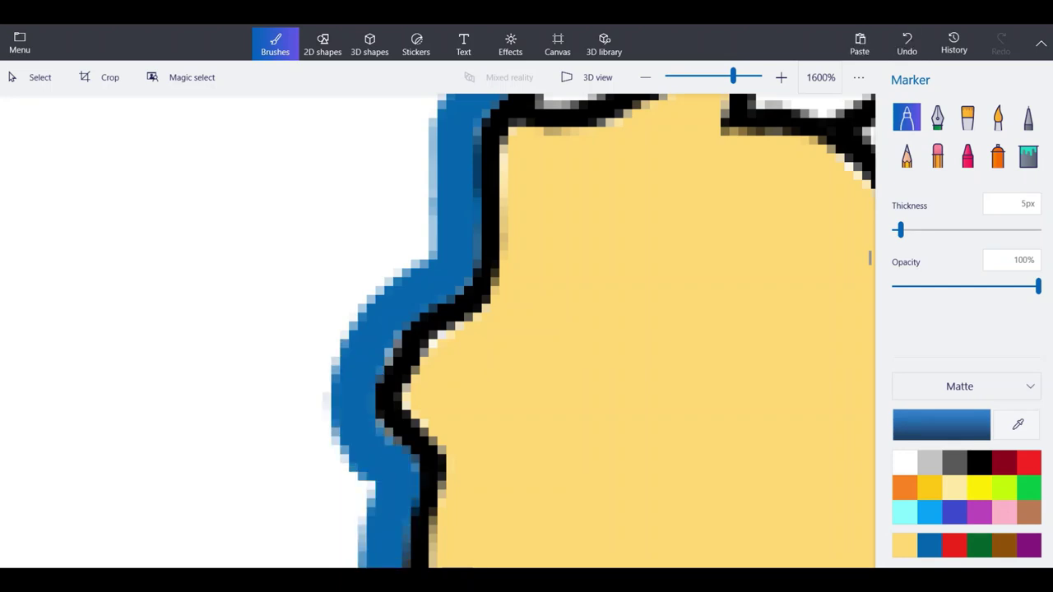
Outline the eastern part of Minnesota's southern border in blue and join it to the existing western stretch.
scroll(379, 279, down, 3)
scroll(470, 535, up, 5)
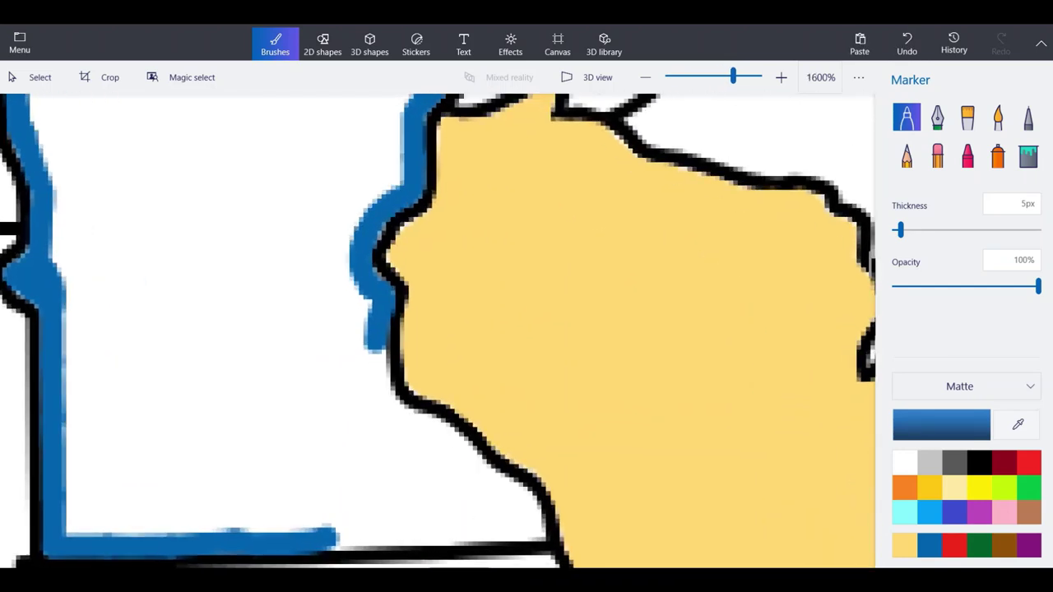
drag(523, 516, 210, 524)
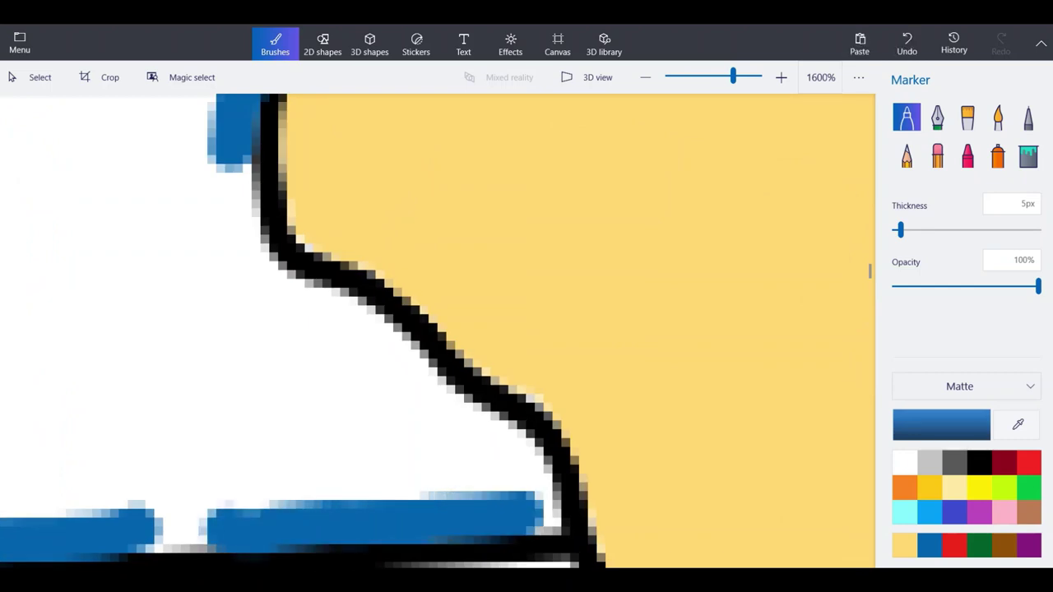
mouse_move(135, 532)
mouse_down()
mouse_move(210, 528)
mouse_move(158, 535)
mouse_move(201, 531)
mouse_up()
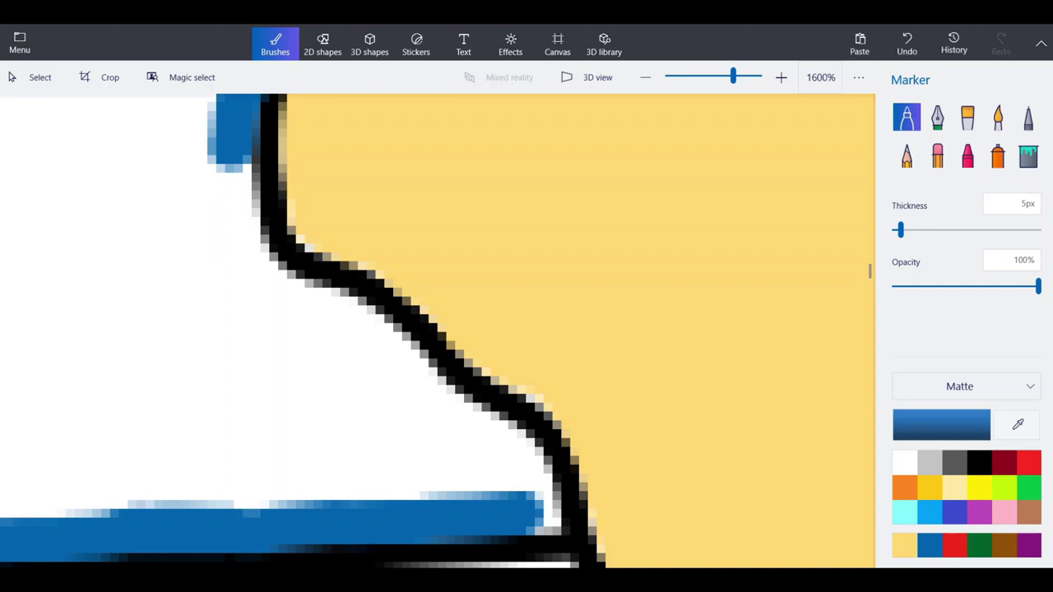
Outline the lower Wisconsin border of Minnesota in blue from the southeast corner upward, covering the pale gaps along the line.
mouse_move(535, 515)
mouse_down()
mouse_move(562, 517)
mouse_move(514, 457)
mouse_move(246, 257)
mouse_move(234, 169)
mouse_up()
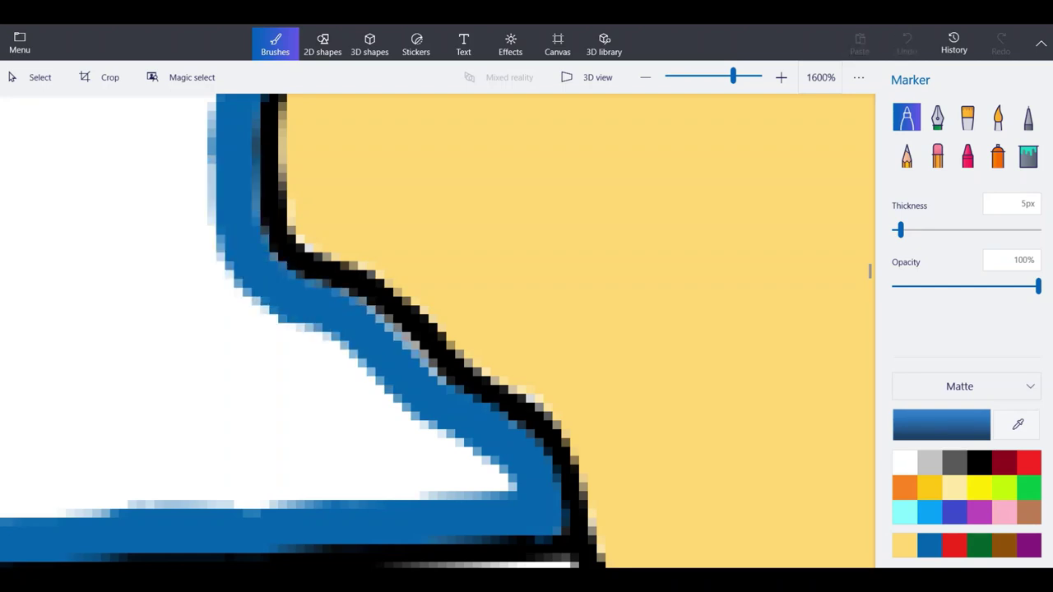
scroll(593, 354, down, 3)
scroll(538, 367, up, 3)
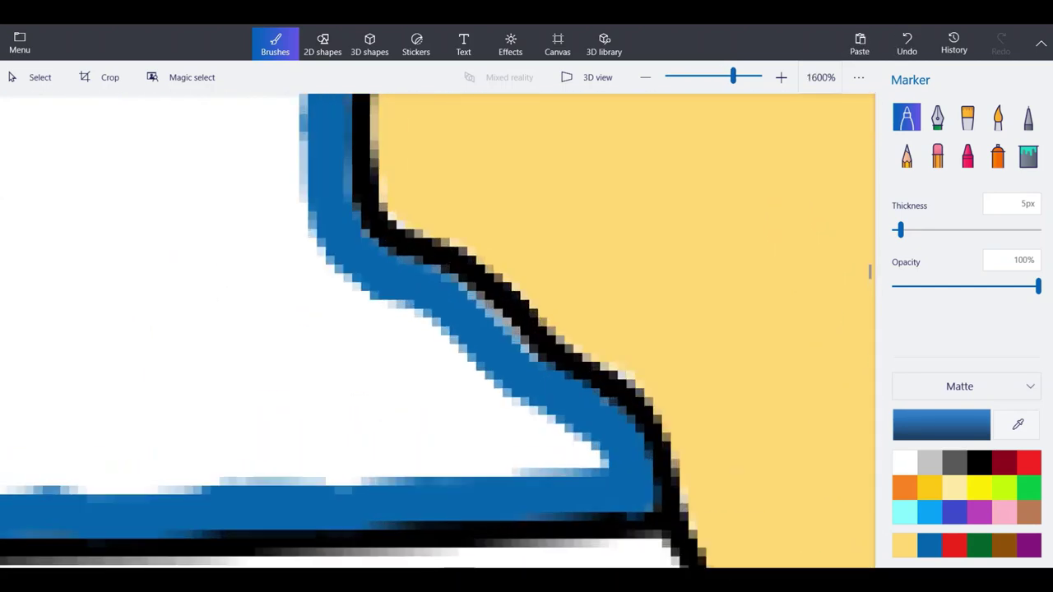
drag(629, 453, 429, 303)
Set the marker thickness to 10px and fill Minnesota's southeast corner in blue.
scroll(429, 303, down, 2)
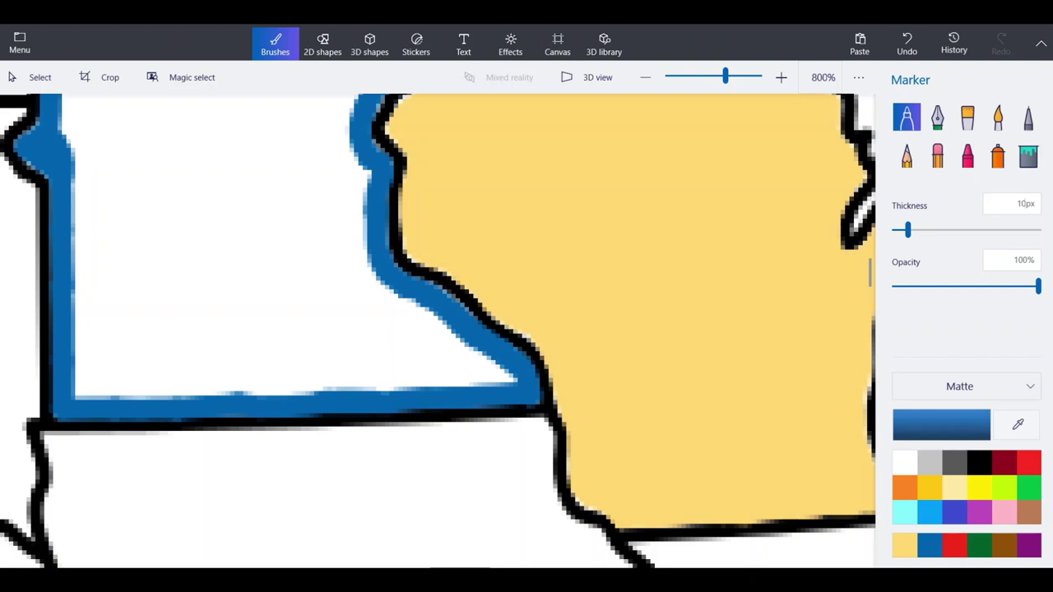
scroll(392, 322, up, 2)
mouse_move(382, 317)
mouse_down()
mouse_move(541, 409)
mouse_move(605, 409)
mouse_move(375, 267)
mouse_move(523, 396)
mouse_move(384, 441)
mouse_move(129, 445)
mouse_move(164, 314)
mouse_move(102, 195)
mouse_move(158, 119)
mouse_move(26, 336)
mouse_up()
scroll(545, 367, down, 2)
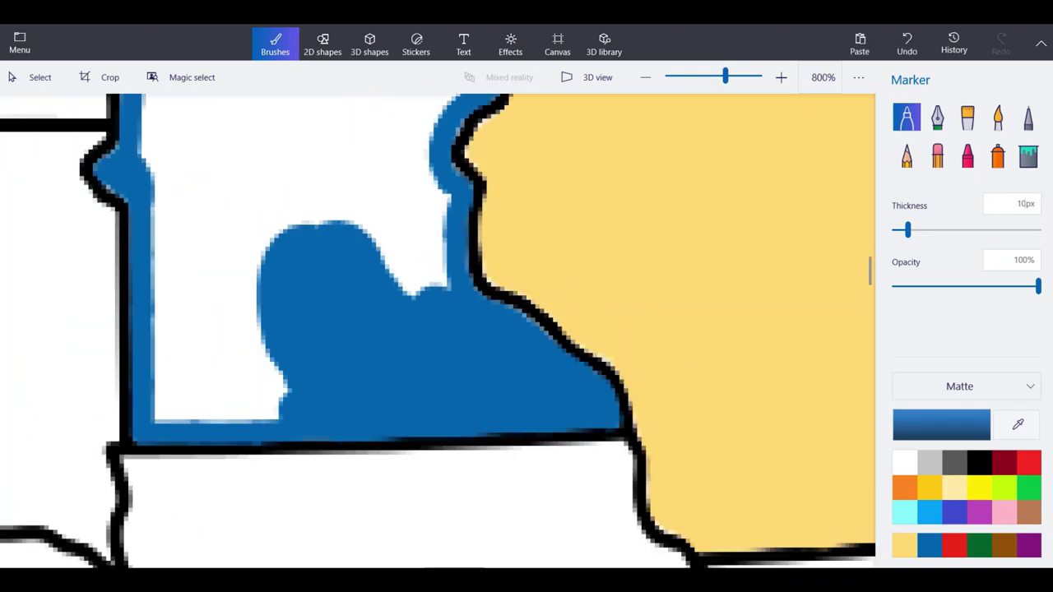
Undo the last blue stroke and fill Minnesota's southwest corner along the southern and western borders.
scroll(370, 321, up, 3)
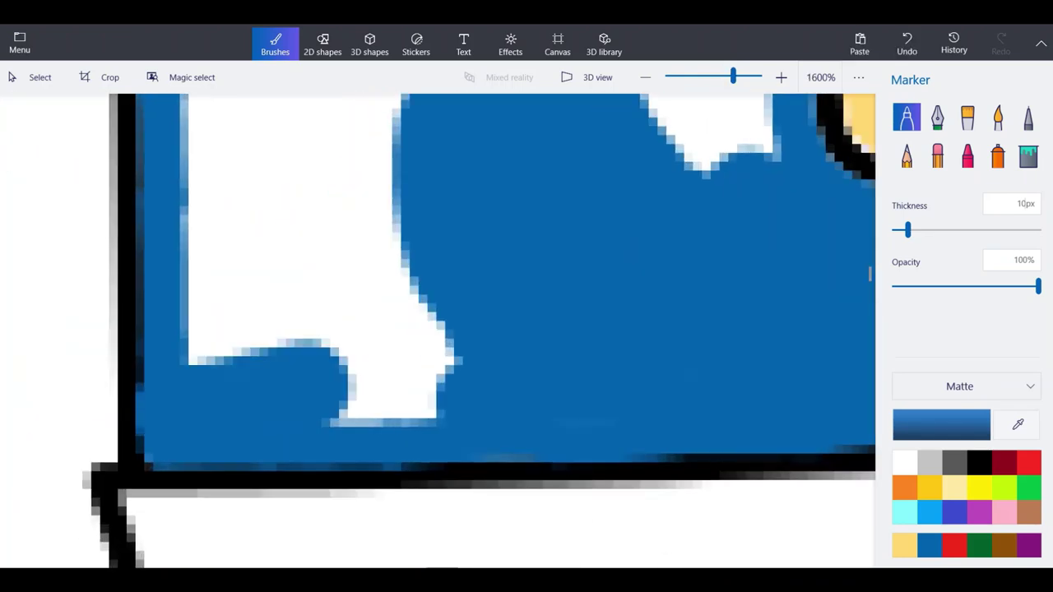
click(906, 44)
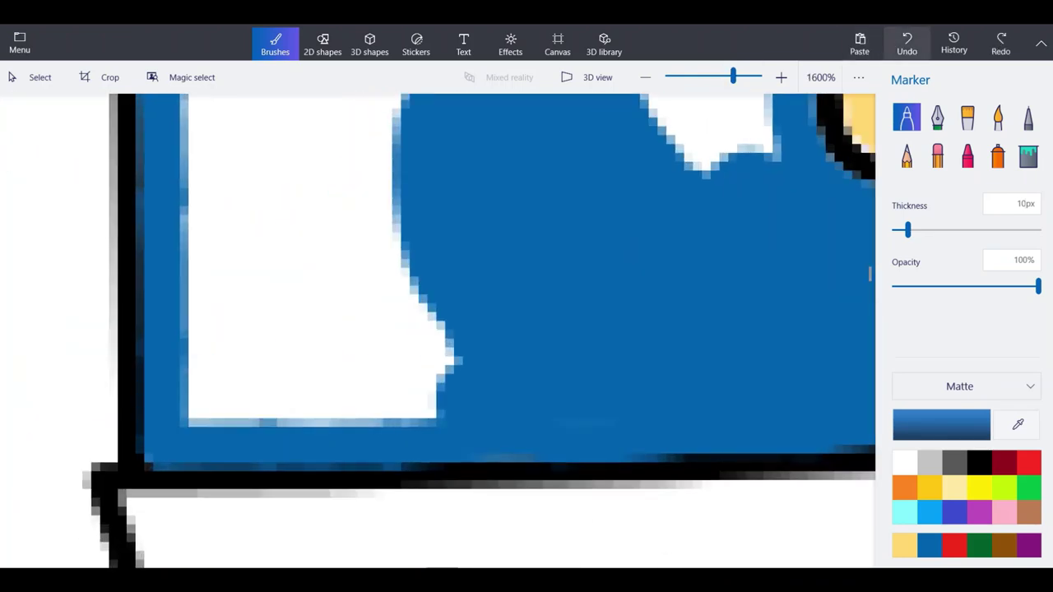
drag(480, 397, 366, 392)
drag(341, 393, 203, 406)
mouse_move(207, 363)
mouse_down()
mouse_move(289, 430)
mouse_move(355, 354)
mouse_up()
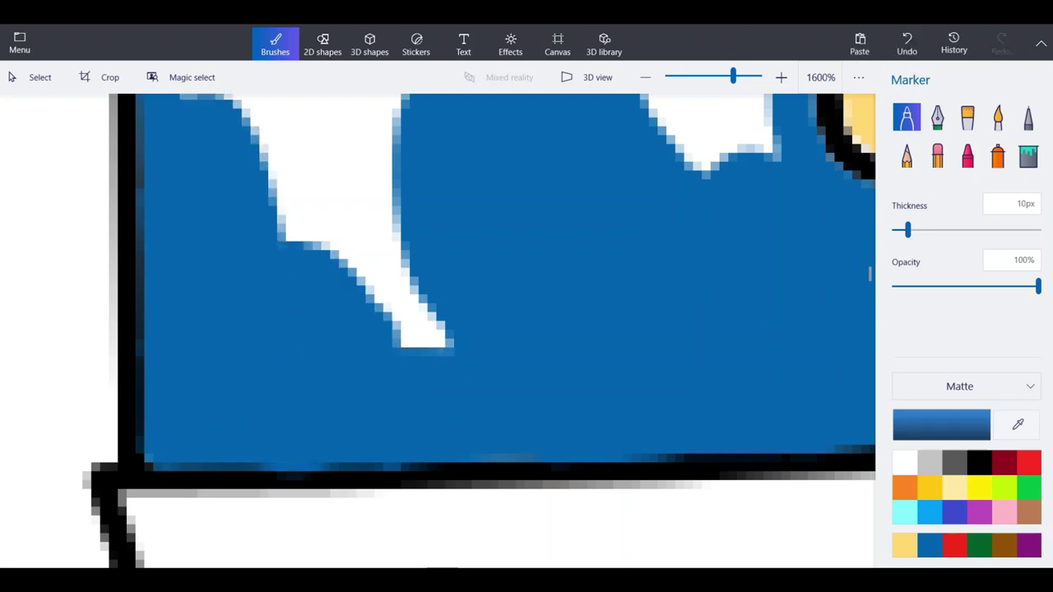
click(907, 43)
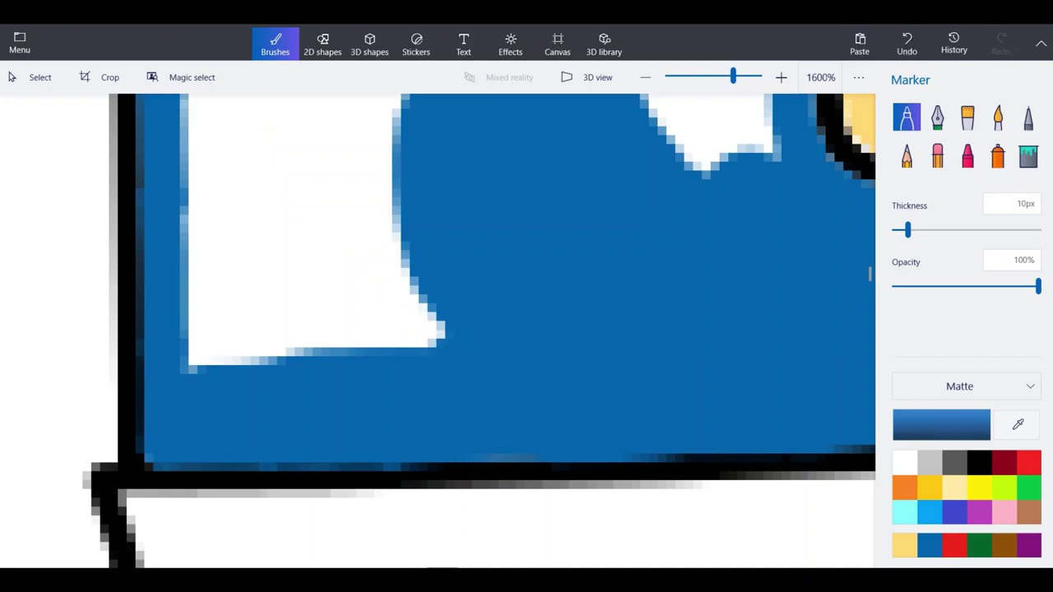
mouse_move(203, 352)
mouse_down()
mouse_move(201, 149)
mouse_move(327, 299)
mouse_move(403, 336)
mouse_move(309, 157)
mouse_up()
Fill central Minnesota in blue from the western border across to the Wisconsin border, redoing the first stroke on the eastern side.
scroll(417, 512, down, 4)
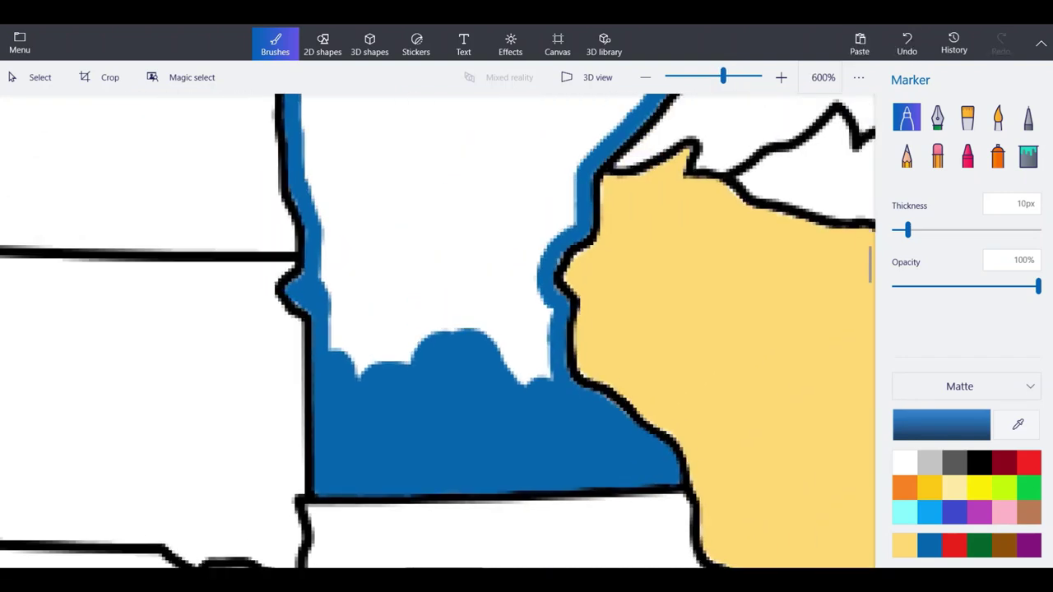
mouse_move(385, 307)
mouse_down()
mouse_move(350, 343)
mouse_move(344, 334)
mouse_move(319, 158)
mouse_move(370, 272)
mouse_move(362, 164)
mouse_move(431, 207)
mouse_move(475, 215)
mouse_move(478, 174)
mouse_move(452, 140)
mouse_move(388, 144)
mouse_up()
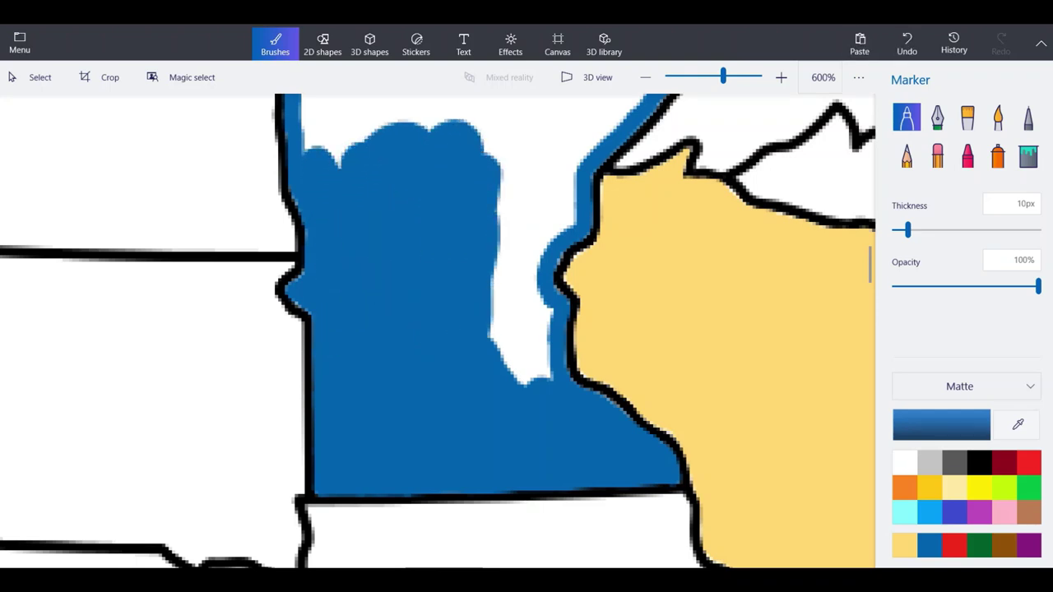
scroll(465, 310, up, 1)
mouse_move(468, 310)
mouse_down()
mouse_move(591, 324)
mouse_move(567, 333)
mouse_up()
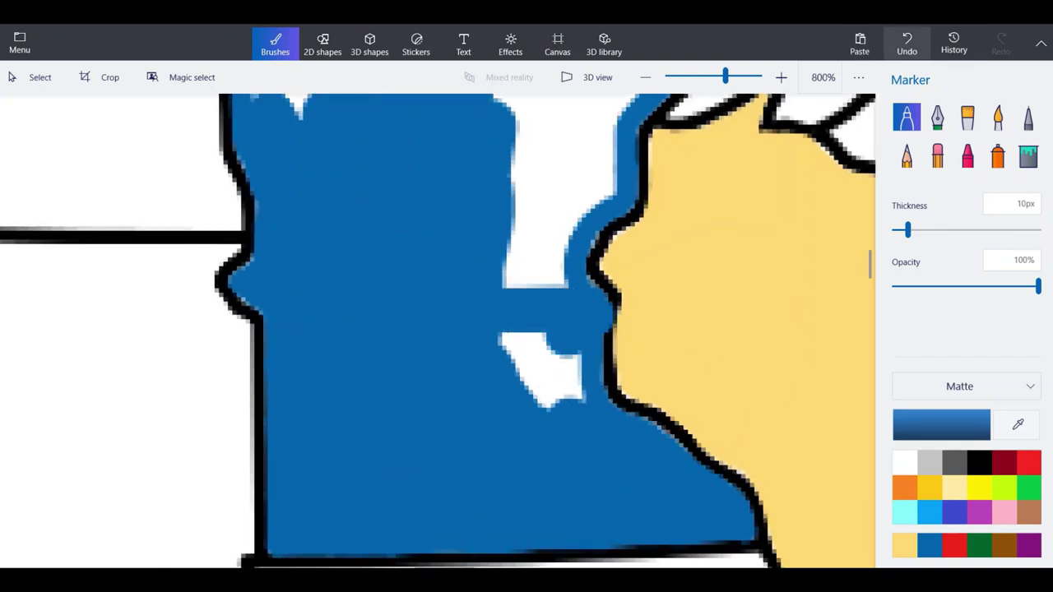
click(906, 44)
mouse_move(563, 403)
mouse_down()
mouse_move(567, 321)
mouse_move(543, 238)
mouse_move(601, 173)
mouse_move(526, 363)
mouse_move(535, 403)
mouse_move(518, 99)
mouse_move(588, 132)
mouse_move(570, 115)
mouse_up()
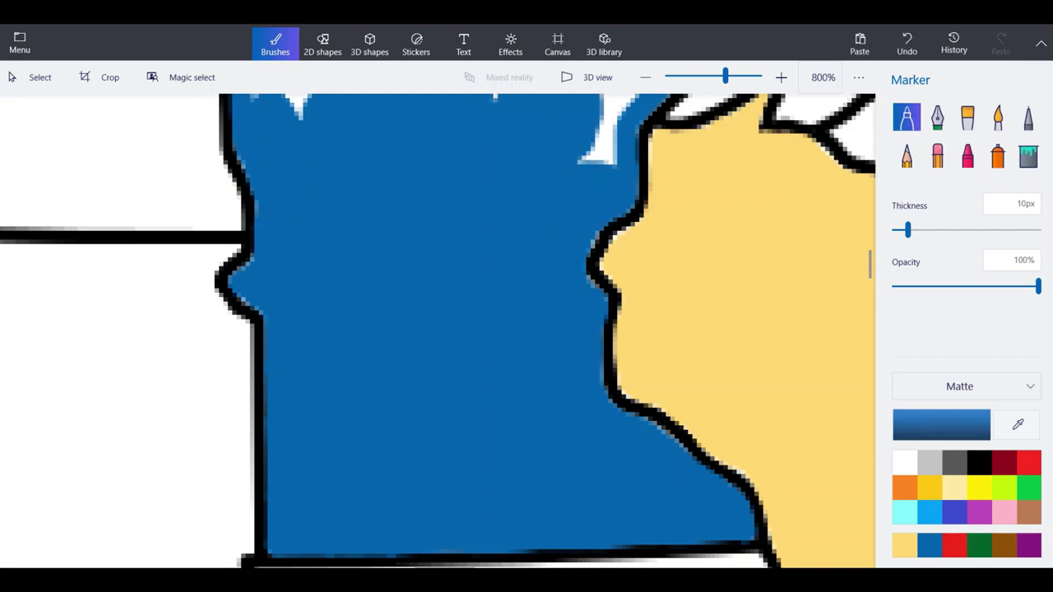
Fill the remaining white area of northern Minnesota in blue up to the Canadian border and Lake Superior shore.
scroll(510, 436, down, 2)
scroll(567, 212, up, 1)
drag(496, 168, 546, 225)
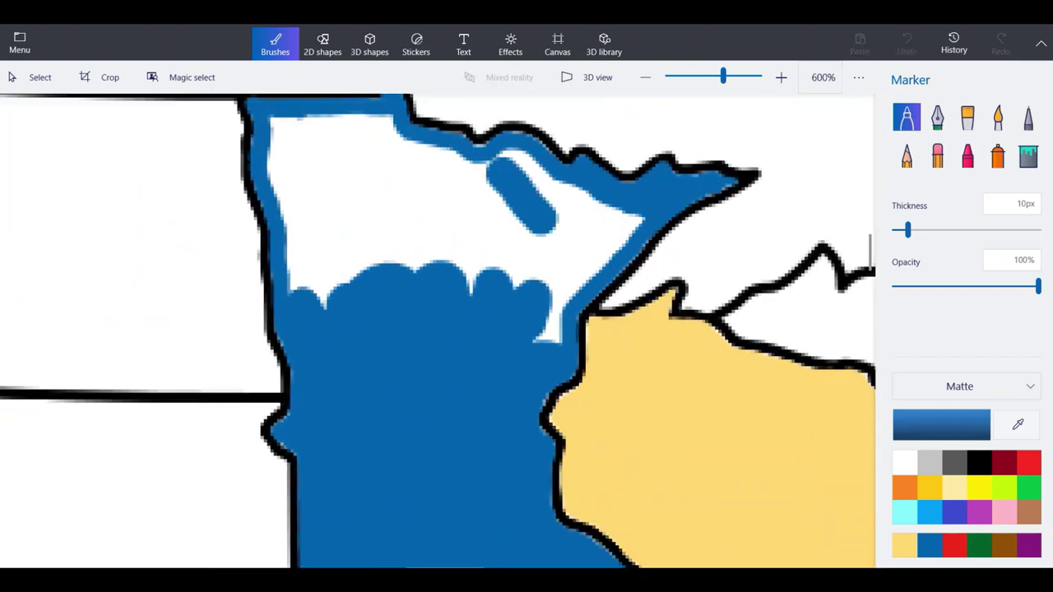
mouse_move(523, 156)
mouse_down()
mouse_move(555, 191)
mouse_move(639, 221)
mouse_move(553, 326)
mouse_move(594, 231)
mouse_move(553, 227)
mouse_move(471, 269)
mouse_move(484, 271)
mouse_move(375, 216)
mouse_up()
drag(510, 206, 486, 202)
mouse_move(444, 164)
mouse_down()
mouse_move(375, 119)
mouse_move(278, 128)
mouse_move(304, 296)
mouse_move(325, 223)
mouse_up()
mouse_move(329, 288)
mouse_down()
mouse_move(333, 227)
mouse_move(371, 239)
mouse_up()
mouse_move(325, 164)
mouse_down()
mouse_move(304, 197)
mouse_move(432, 193)
mouse_move(374, 192)
mouse_up()
Set the marker thickness to 5px and outline Tennessee's western border in blue down to the southwest corner.
scroll(465, 210, down, 10)
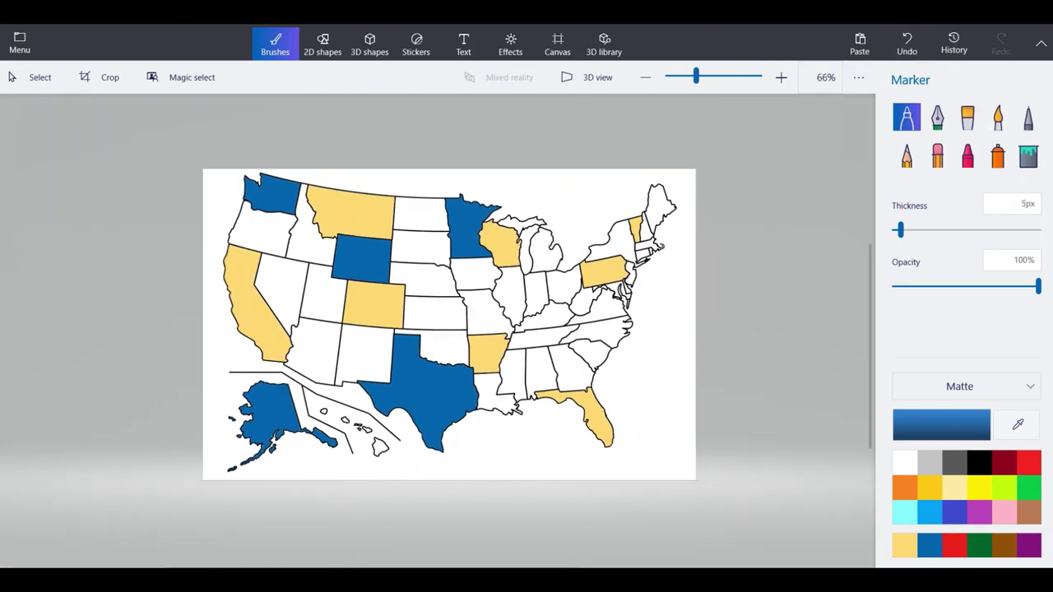
scroll(544, 337, up, 10)
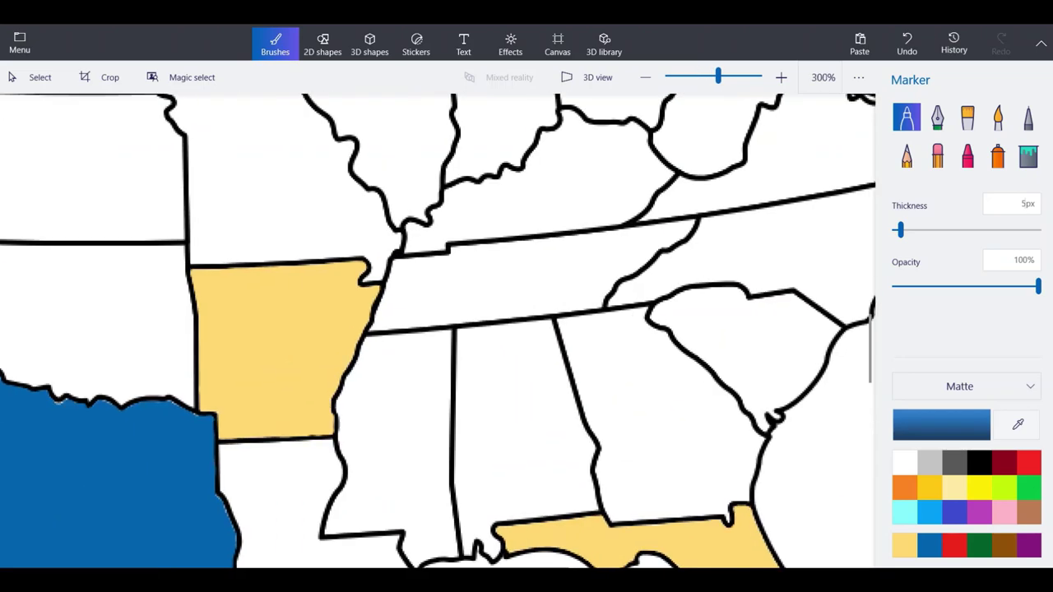
scroll(337, 292, up, 4)
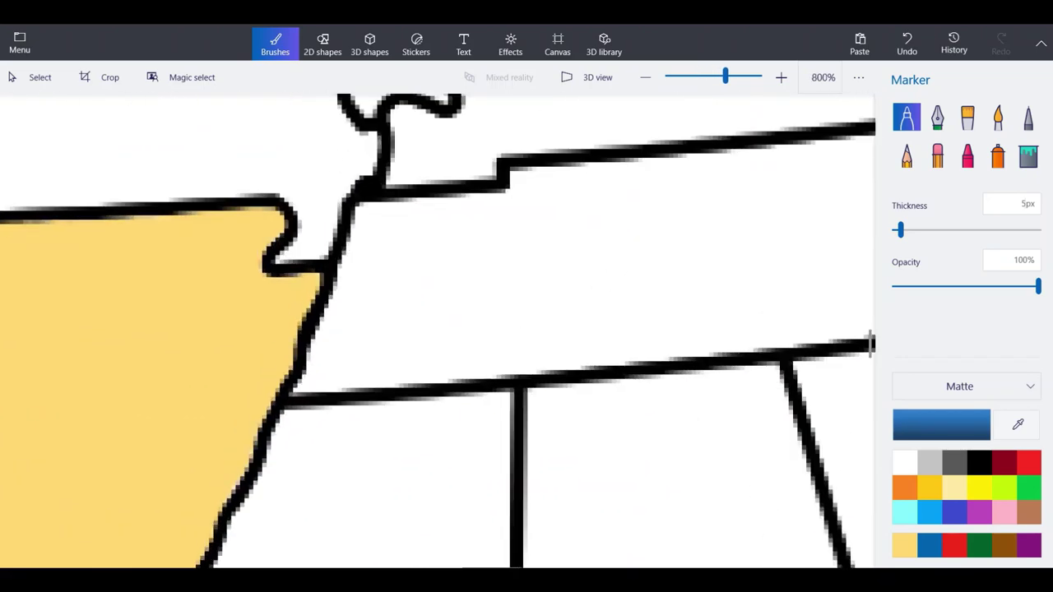
scroll(870, 344, up, 4)
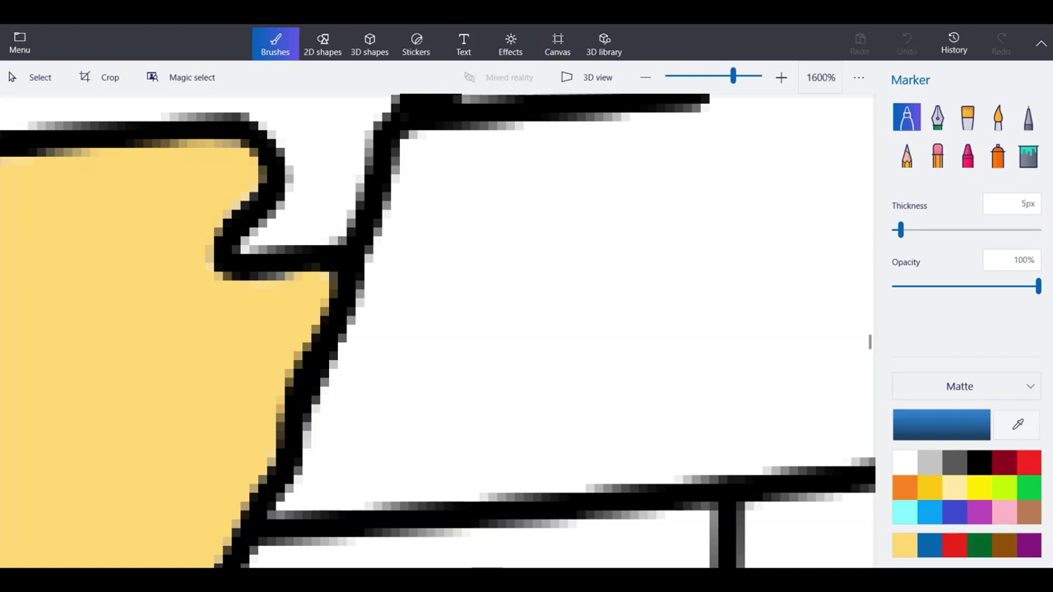
mouse_move(306, 503)
mouse_down()
mouse_move(375, 330)
mouse_move(422, 140)
mouse_up()
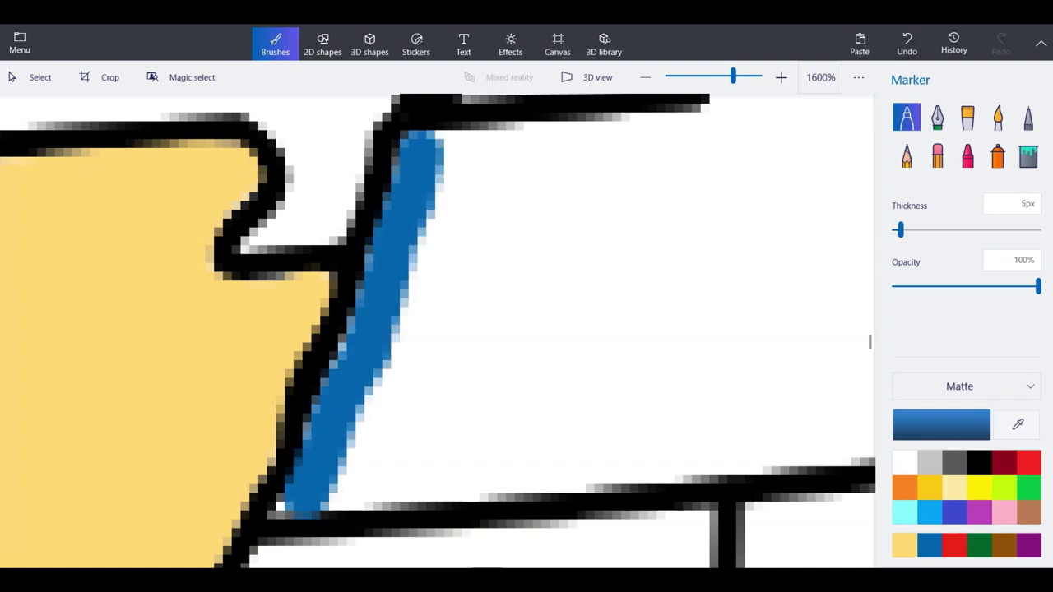
click(297, 502)
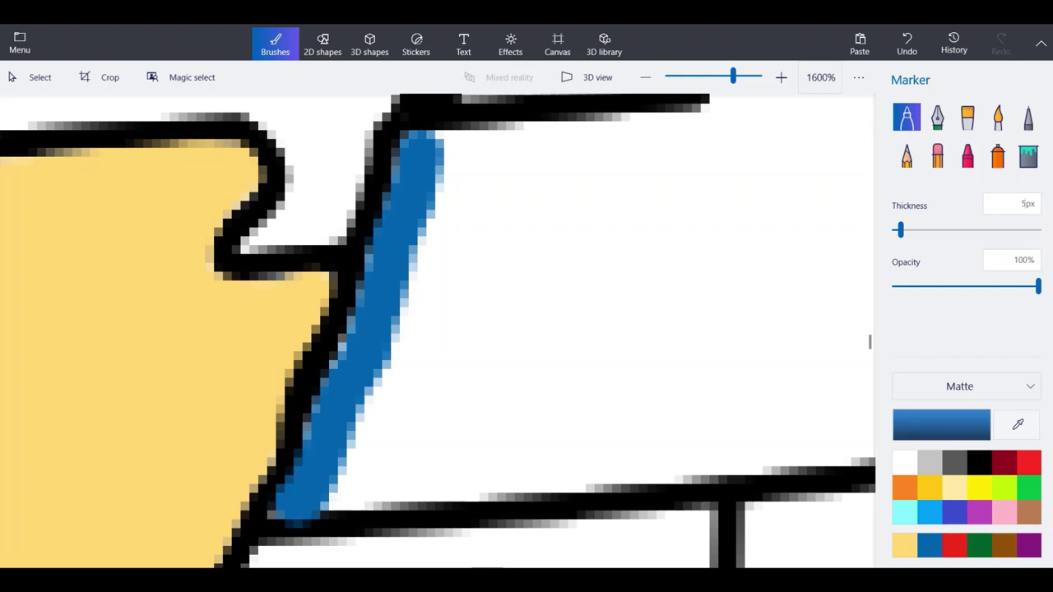
Outline Tennessee's southern border in blue from the southwest corner to the start of the North Carolina border.
drag(325, 490, 869, 439)
scroll(255, 375, down, 3)
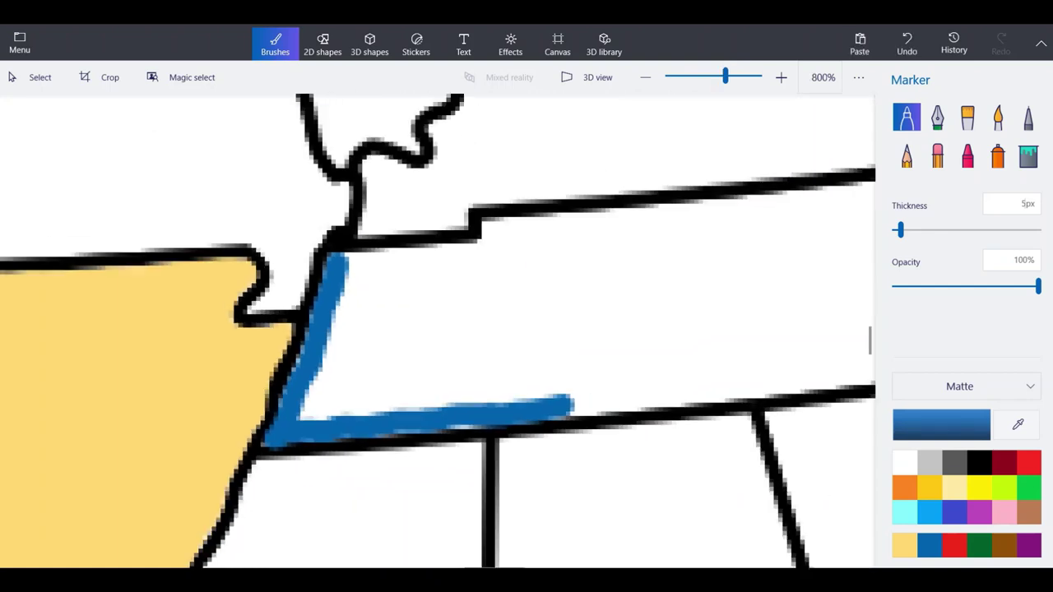
scroll(697, 396, up, 1)
scroll(557, 288, down, 1)
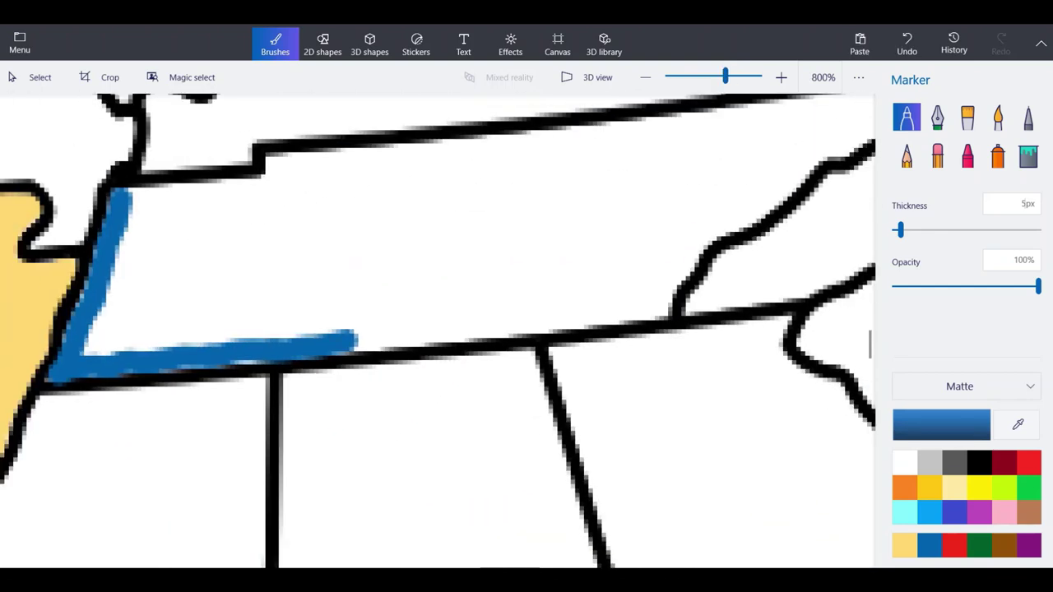
scroll(325, 316, up, 1)
click(172, 404)
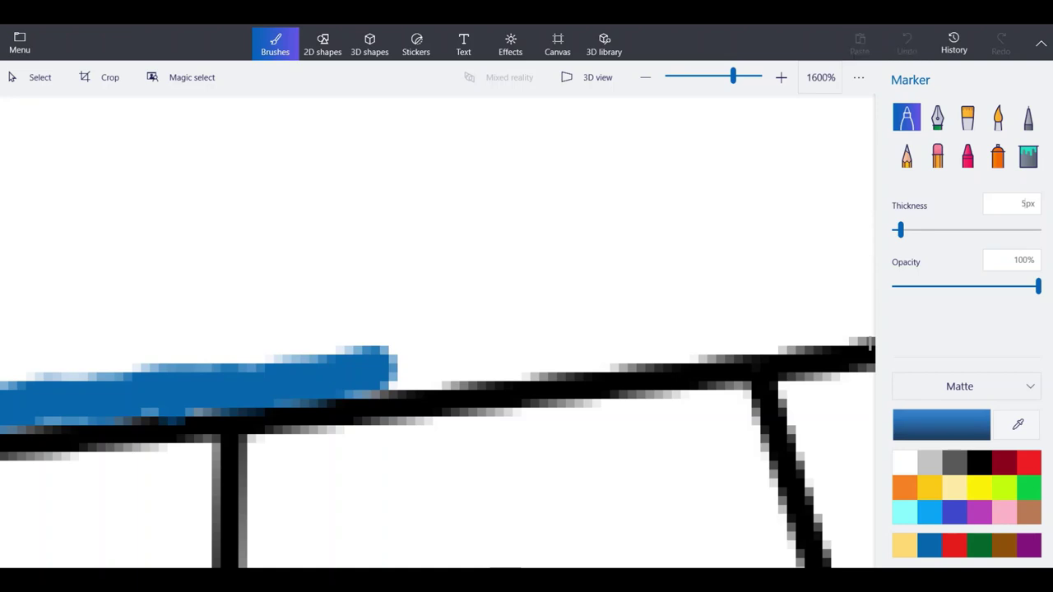
drag(371, 368, 556, 349)
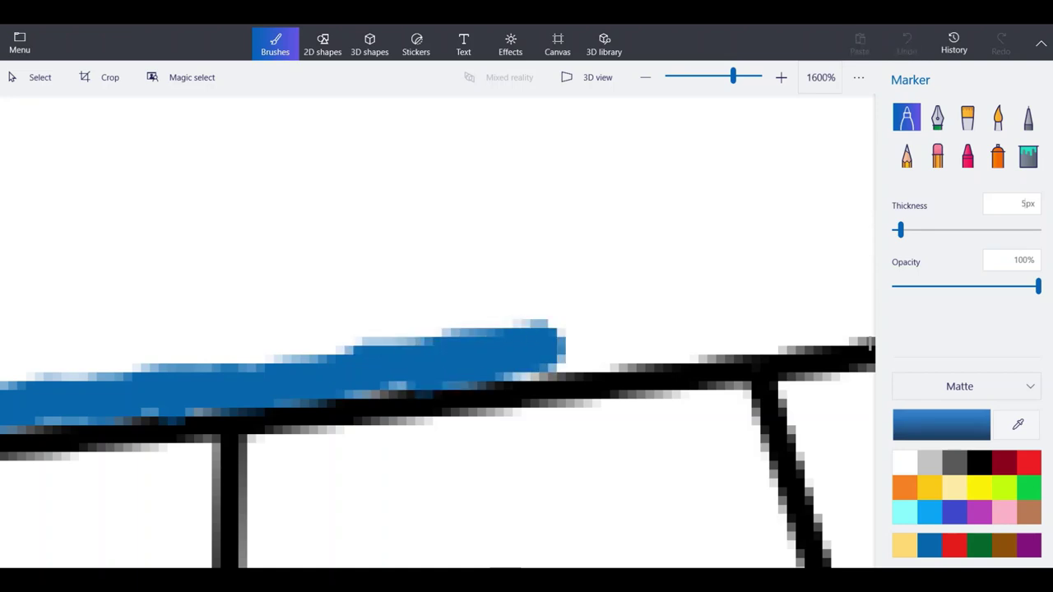
scroll(223, 357, down, 2)
scroll(614, 287, up, 2)
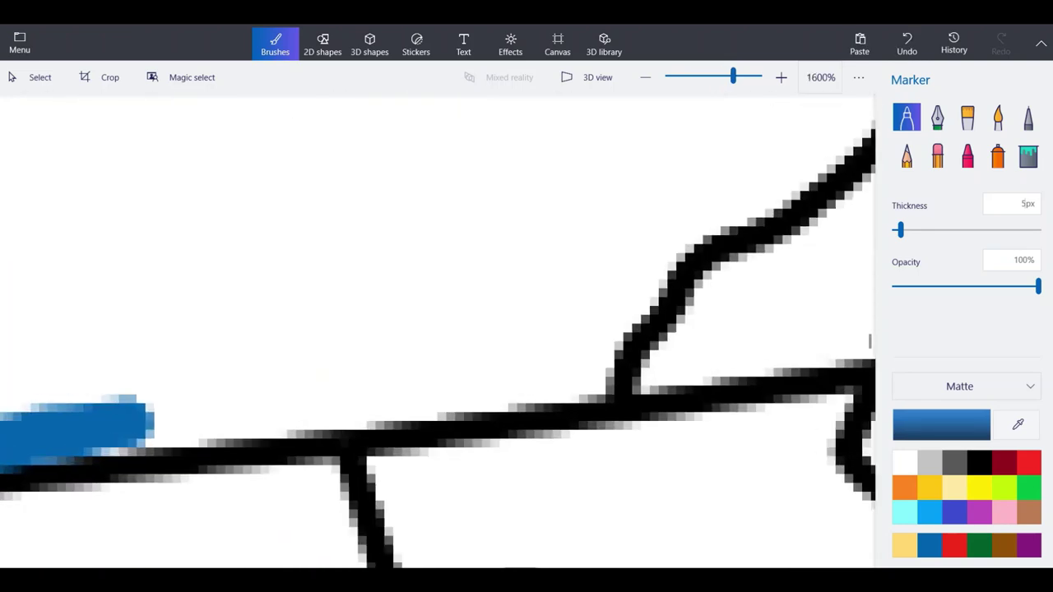
drag(588, 370, 94, 426)
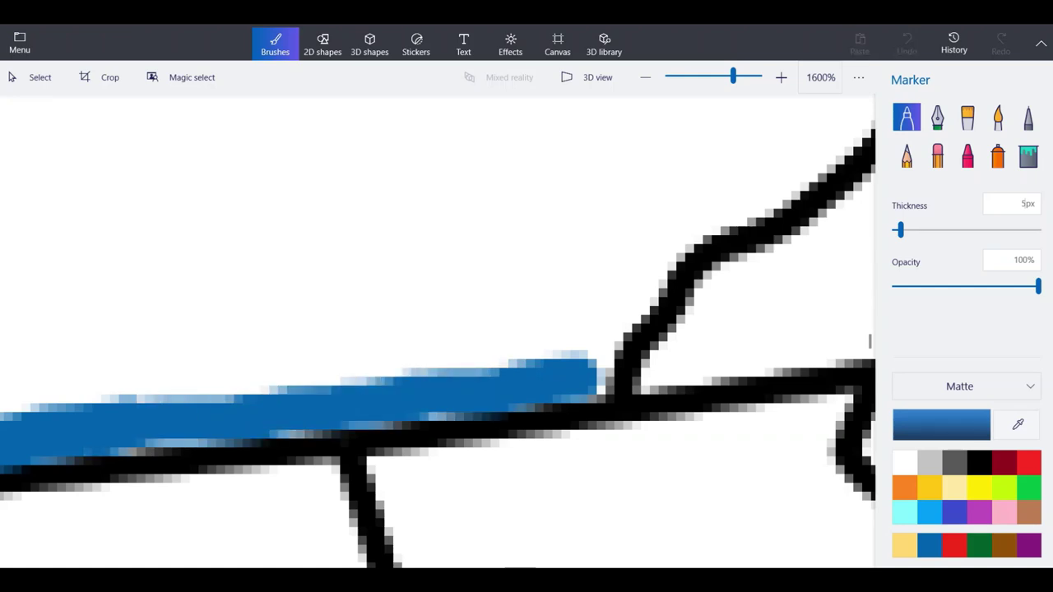
Outline the lower and middle parts of Tennessee's North Carolina border in blue from the southeast corner upward.
mouse_move(601, 383)
mouse_down()
mouse_move(592, 350)
mouse_move(654, 238)
mouse_move(612, 317)
mouse_up()
scroll(613, 321, down, 1)
scroll(779, 165, up, 1)
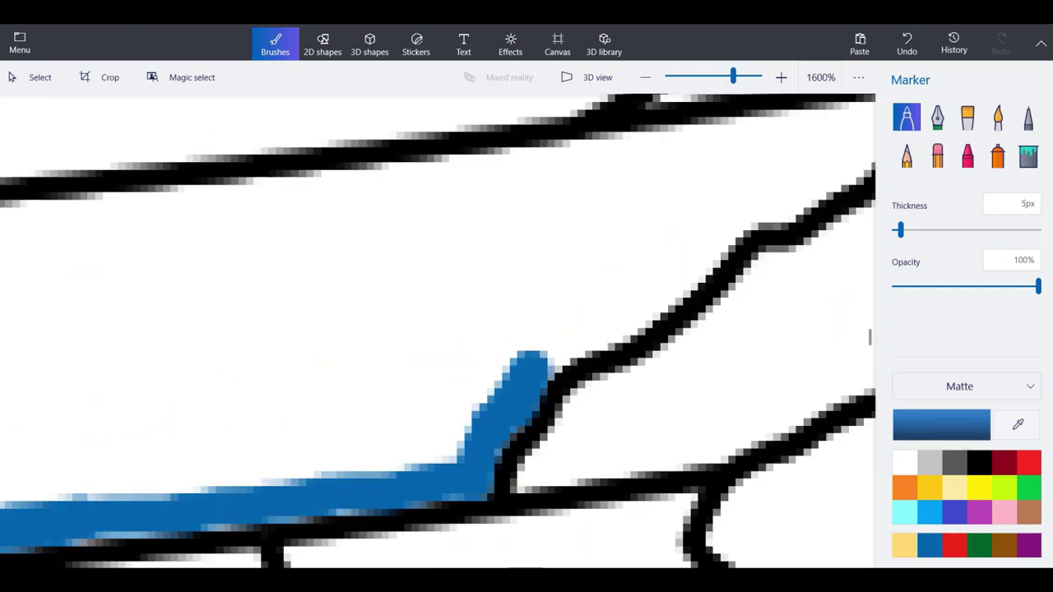
mouse_move(489, 399)
mouse_down()
mouse_move(551, 354)
mouse_move(616, 333)
mouse_move(712, 232)
mouse_move(800, 200)
mouse_move(858, 162)
mouse_up()
Complete the blue outline at Tennessee's northeast corner and continue it along the eastern part of the northern border.
scroll(560, 409, down, 3)
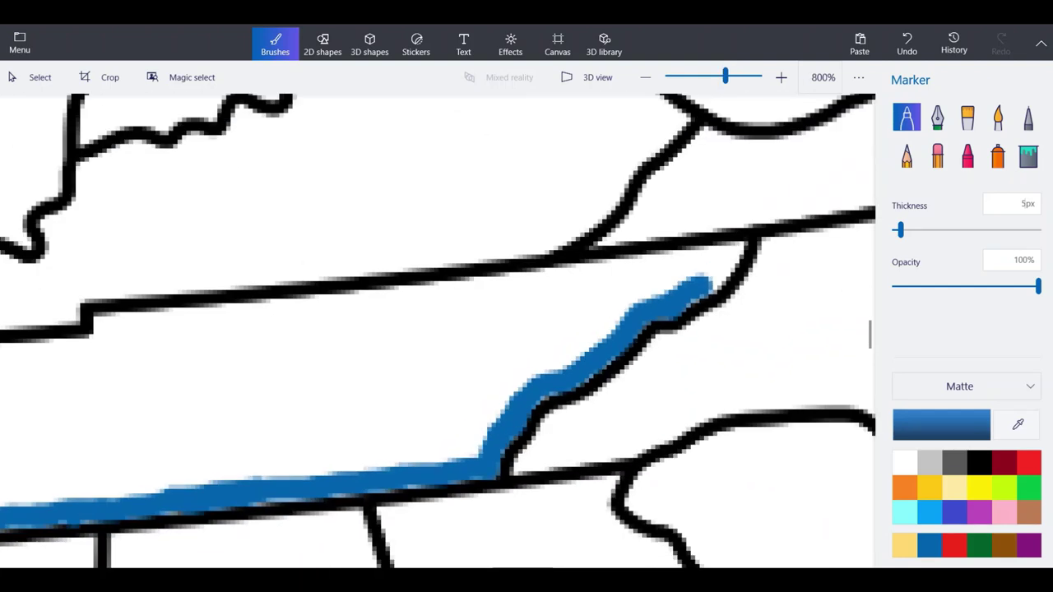
scroll(771, 234, up, 3)
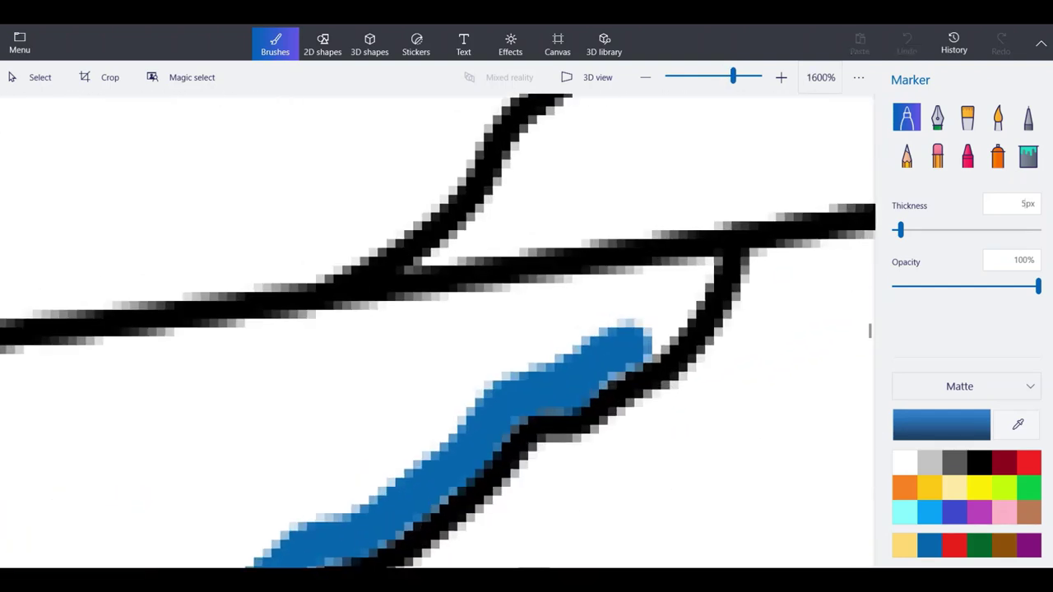
mouse_move(634, 329)
mouse_down()
mouse_move(704, 263)
mouse_move(535, 304)
mouse_move(412, 309)
mouse_move(366, 325)
mouse_move(2, 371)
mouse_up()
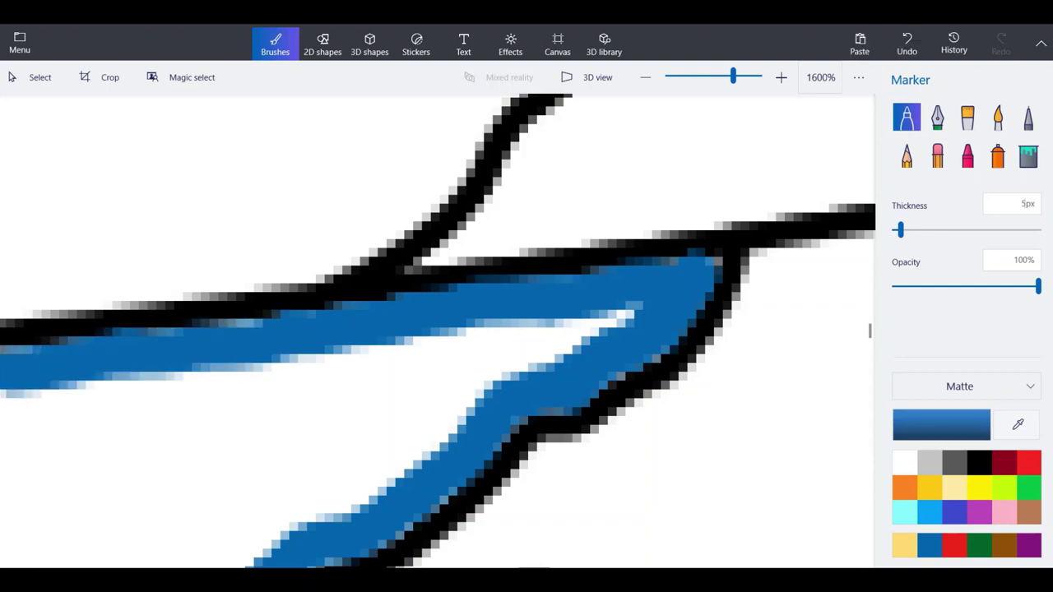
Outline the rest of Tennessee's northern border in blue around the notch and join it to the western border outline.
scroll(659, 258, down, 2)
scroll(201, 305, up, 2)
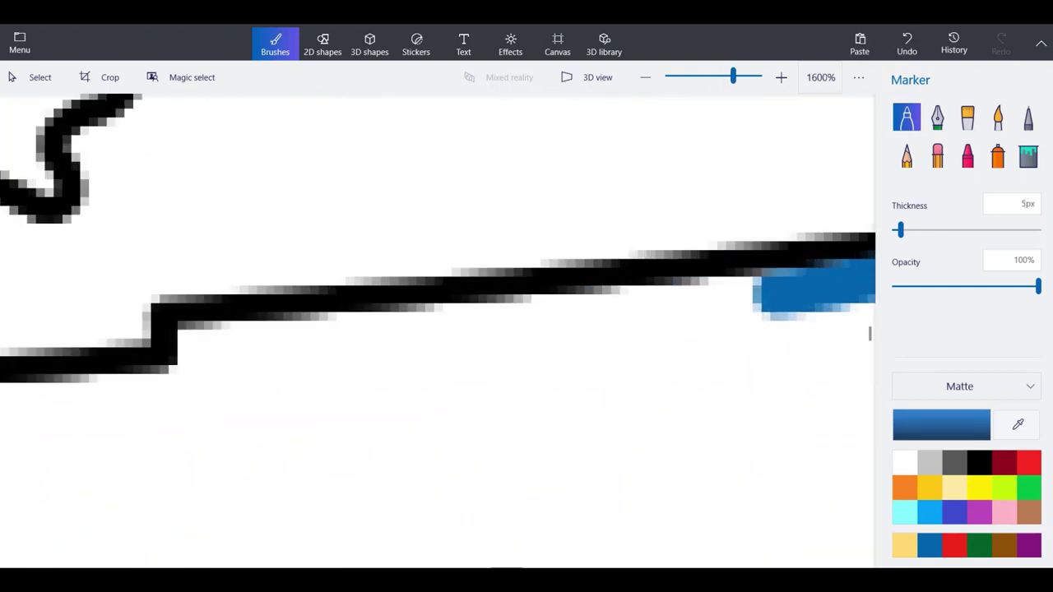
mouse_move(755, 297)
mouse_down()
mouse_move(668, 309)
mouse_move(733, 280)
mouse_up()
mouse_move(617, 314)
mouse_down()
mouse_move(193, 342)
mouse_move(187, 387)
mouse_move(173, 395)
mouse_move(17, 410)
mouse_up()
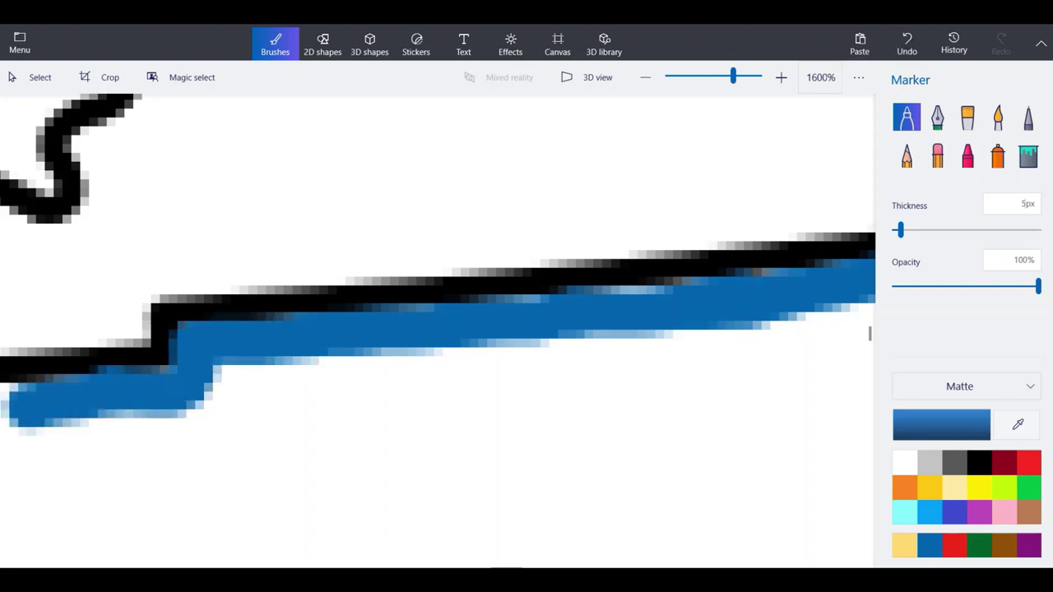
scroll(453, 264, down, 2)
scroll(110, 335, up, 2)
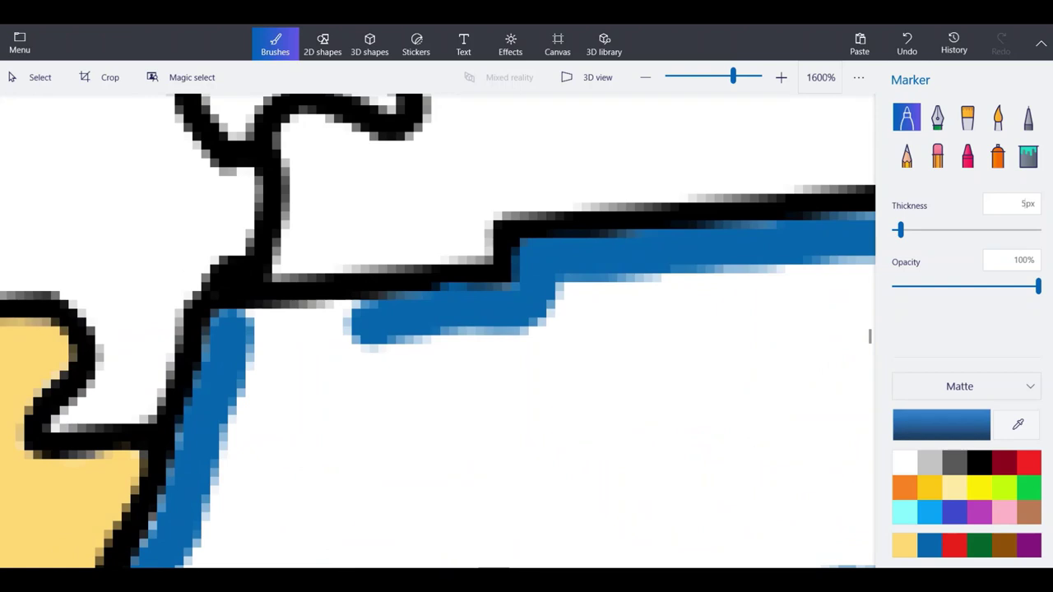
mouse_move(386, 331)
mouse_down()
mouse_move(298, 329)
mouse_move(247, 349)
mouse_up()
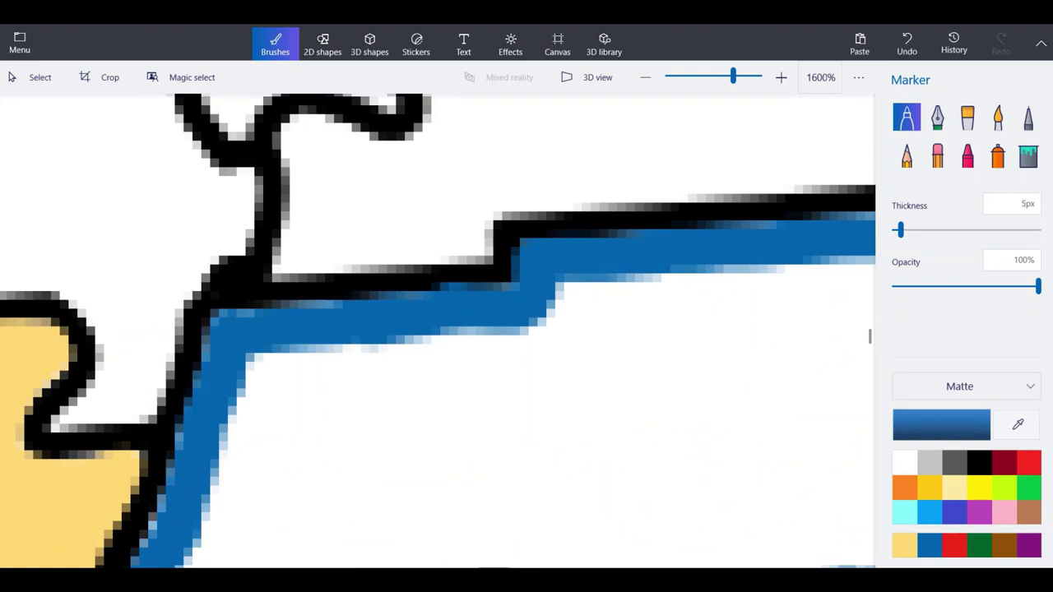
Fill the inside of Tennessee's outline completely with blue using a marker thickness of 10 px.
scroll(438, 329, down, 3)
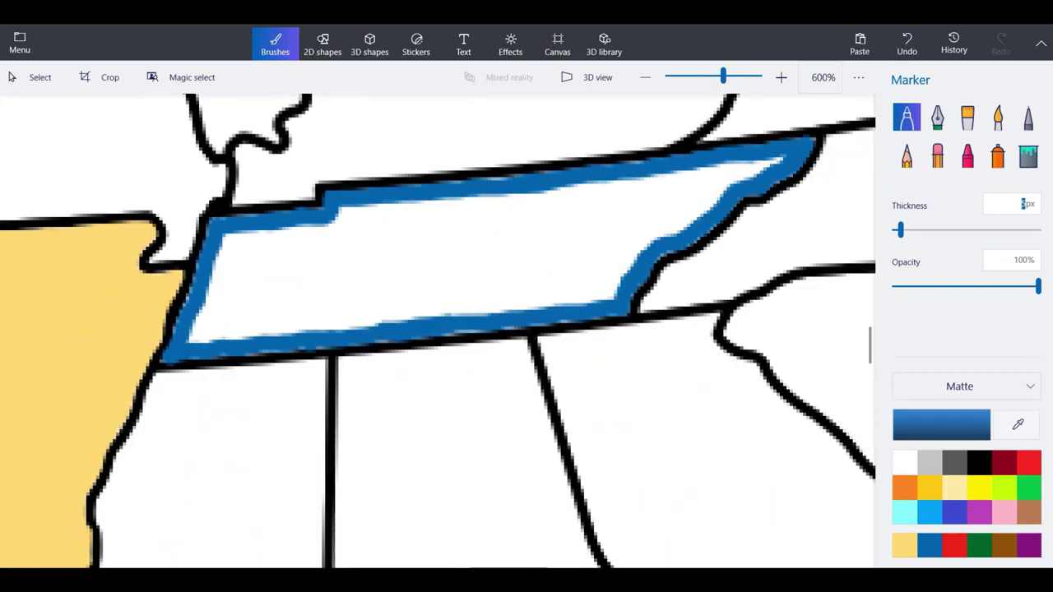
mouse_move(531, 288)
mouse_down()
mouse_move(601, 295)
mouse_move(632, 251)
mouse_move(708, 194)
mouse_move(790, 152)
mouse_move(531, 215)
mouse_move(534, 278)
mouse_move(613, 251)
mouse_move(685, 197)
mouse_up()
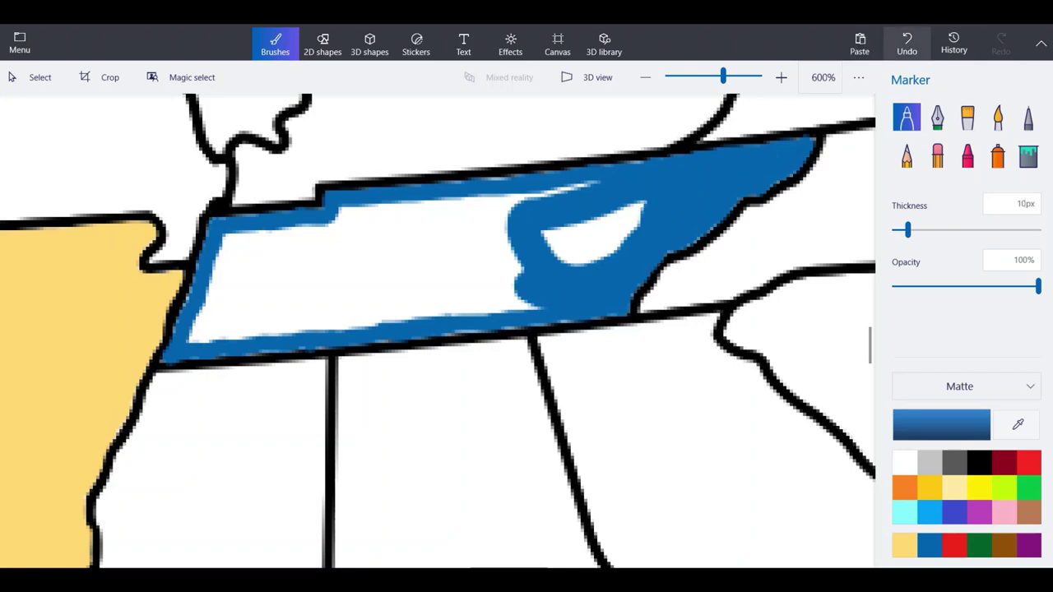
click(907, 43)
scroll(633, 138, up, 1)
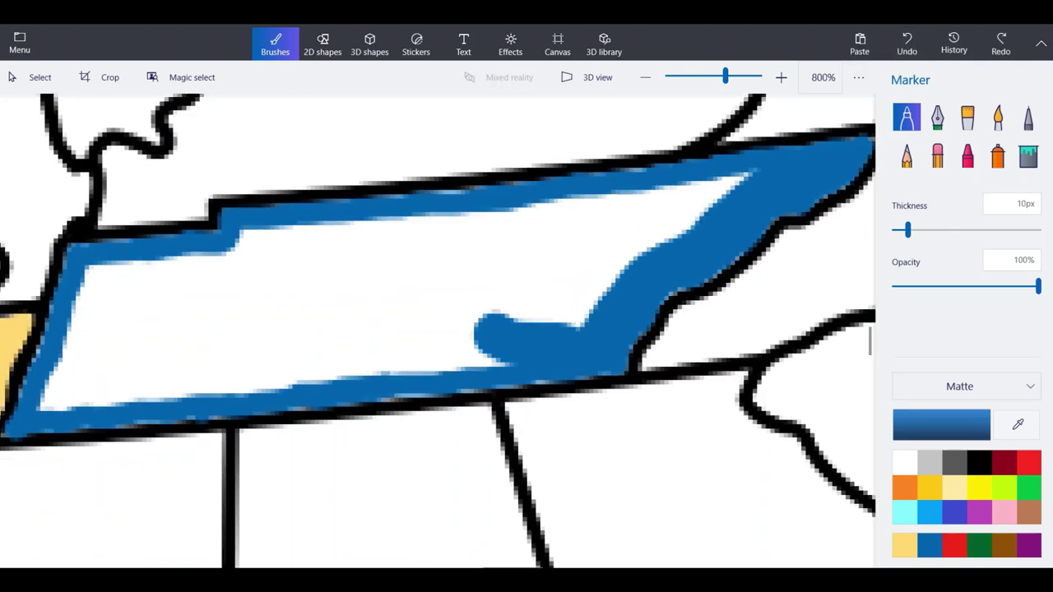
mouse_move(571, 280)
mouse_down()
mouse_move(732, 174)
mouse_move(612, 212)
mouse_move(328, 246)
mouse_move(517, 265)
mouse_move(538, 283)
mouse_move(431, 306)
mouse_up()
drag(539, 294, 593, 234)
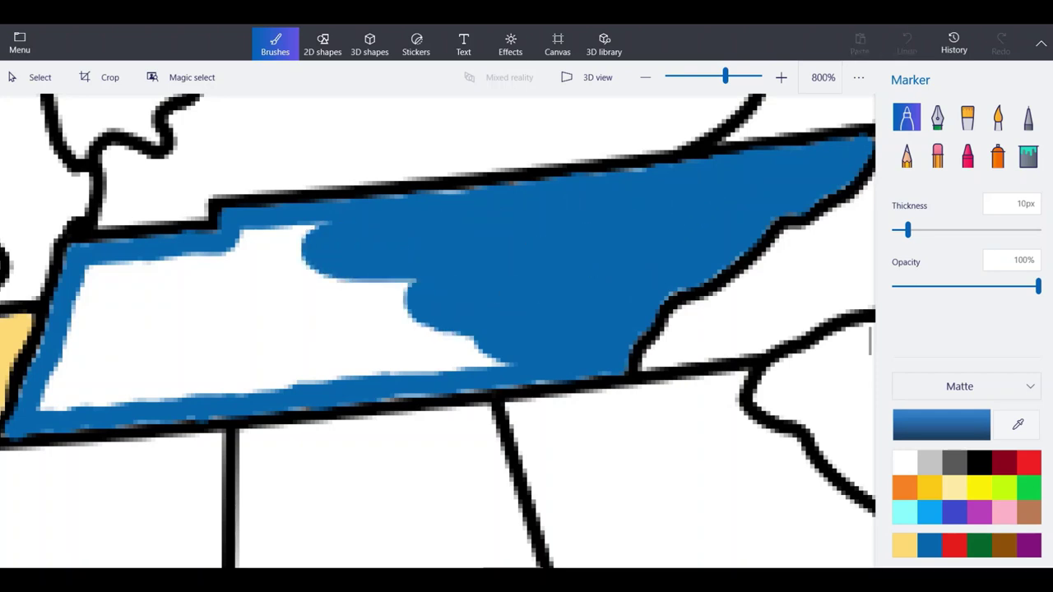
mouse_move(461, 290)
mouse_down()
mouse_move(405, 310)
mouse_move(461, 332)
mouse_move(409, 359)
mouse_move(239, 386)
mouse_move(49, 387)
mouse_move(76, 284)
mouse_move(138, 266)
mouse_move(264, 267)
mouse_move(321, 235)
mouse_move(214, 347)
mouse_move(83, 344)
mouse_move(247, 329)
mouse_move(136, 327)
mouse_up()
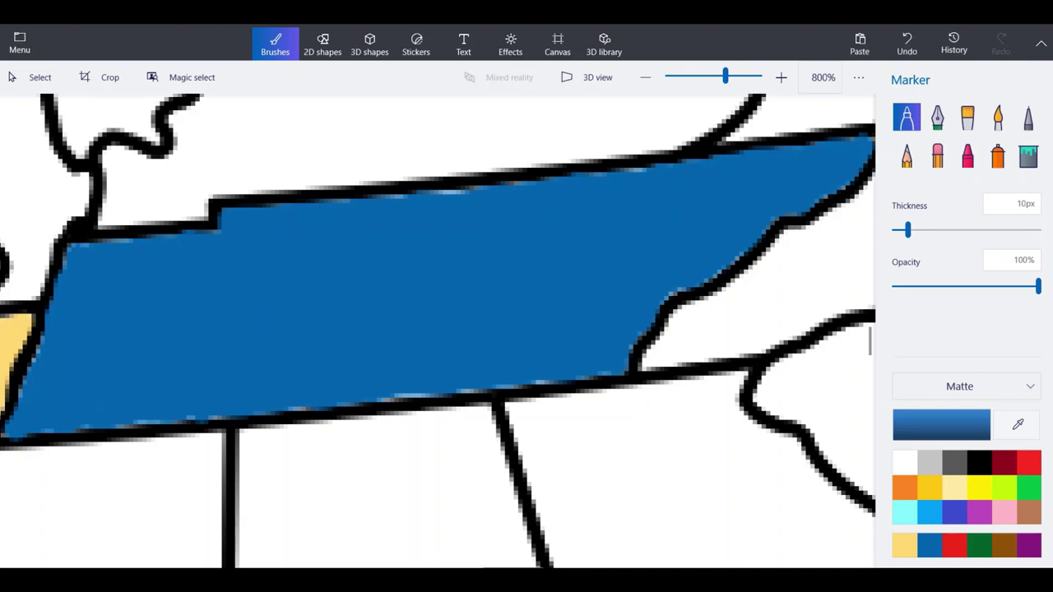
Outline Ohio's southern border in blue with a 5 px marker, from the southeast tip westward and into the start of the western border.
scroll(551, 260, down, 5)
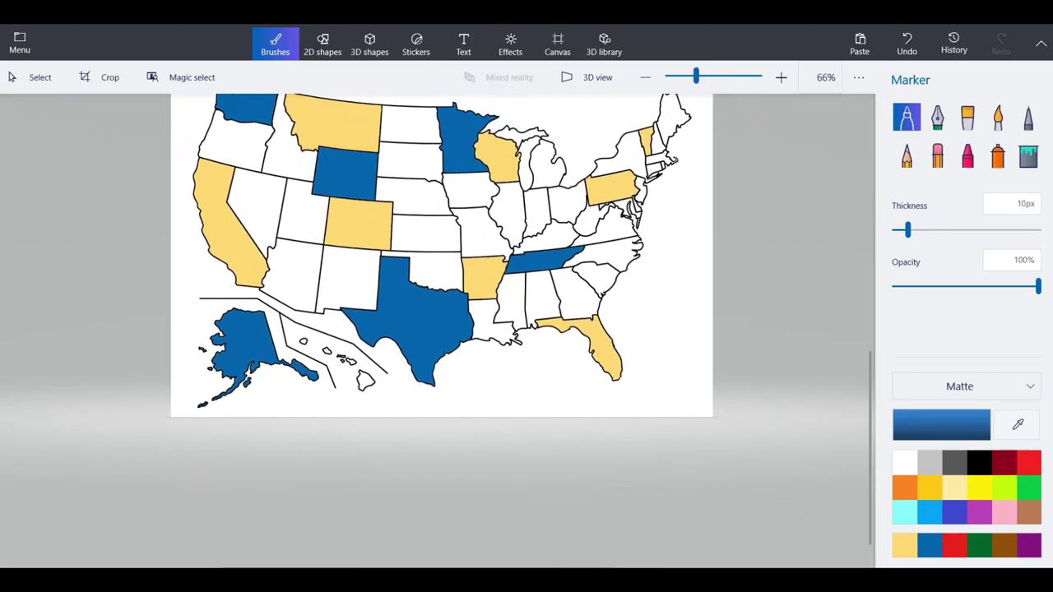
scroll(437, 325, down, 2)
scroll(438, 325, up, 2)
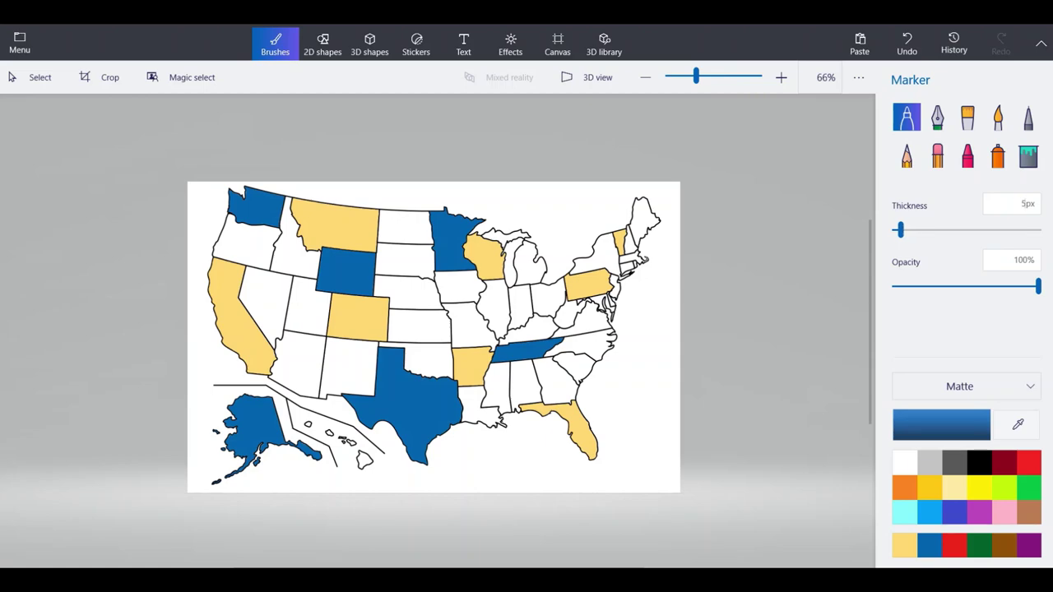
scroll(512, 315, up, 5)
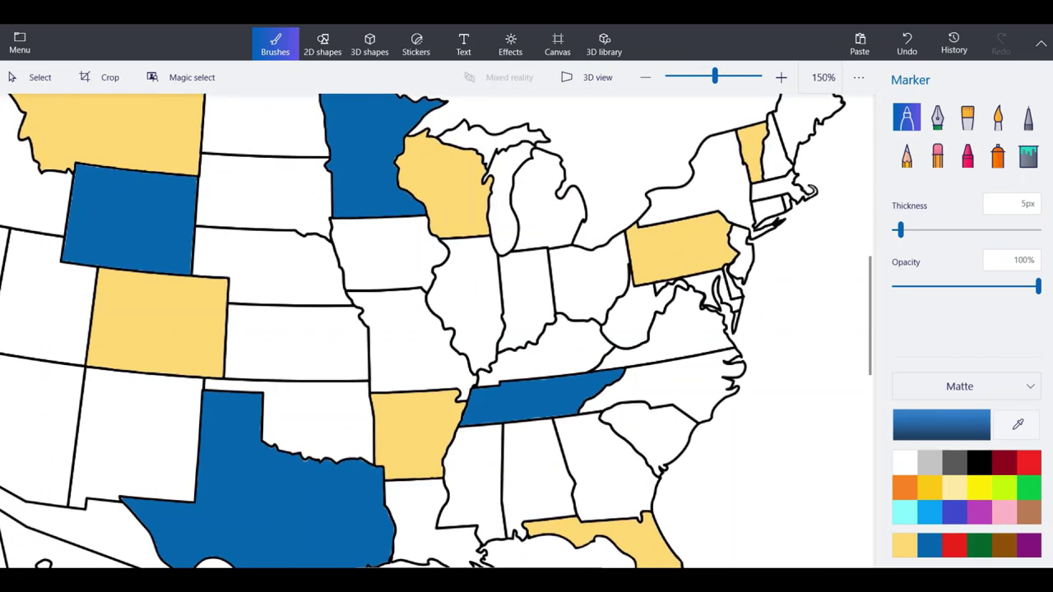
scroll(603, 309, up, 8)
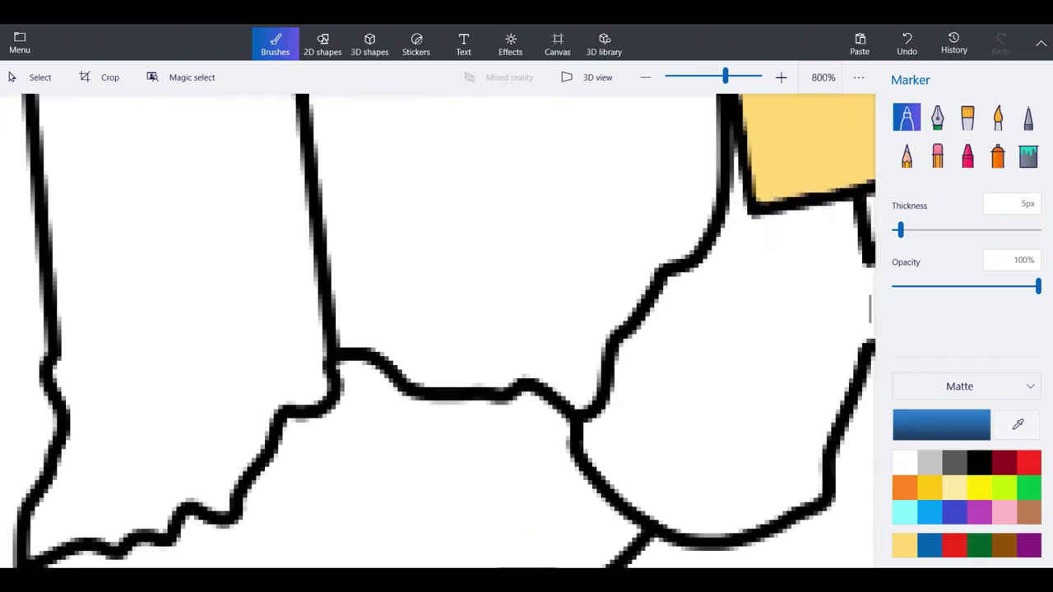
scroll(520, 424, up, 3)
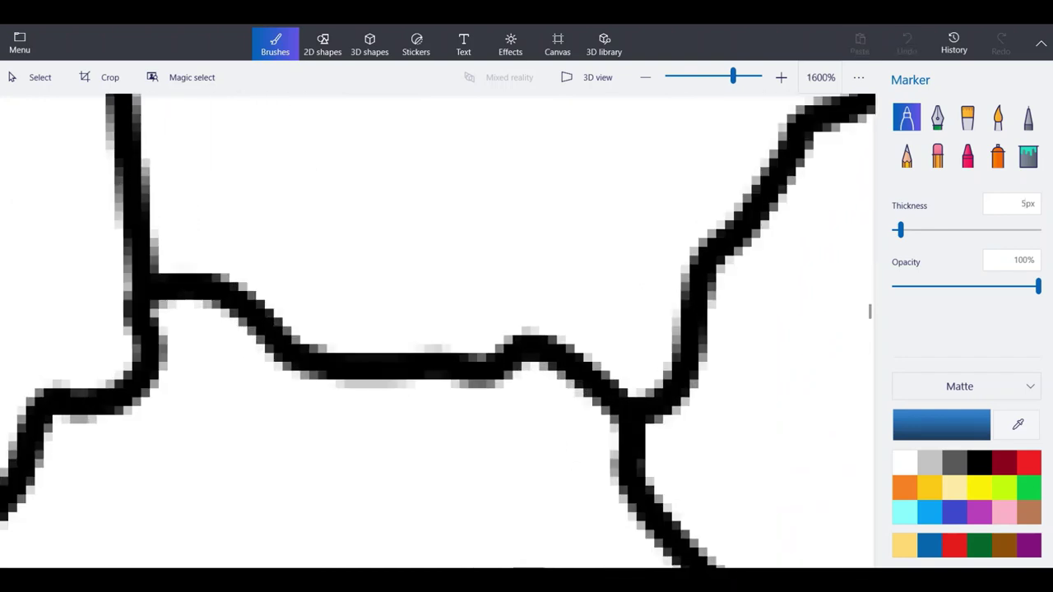
mouse_move(649, 378)
mouse_down()
mouse_move(543, 306)
mouse_move(471, 329)
mouse_move(317, 319)
mouse_move(262, 260)
mouse_up()
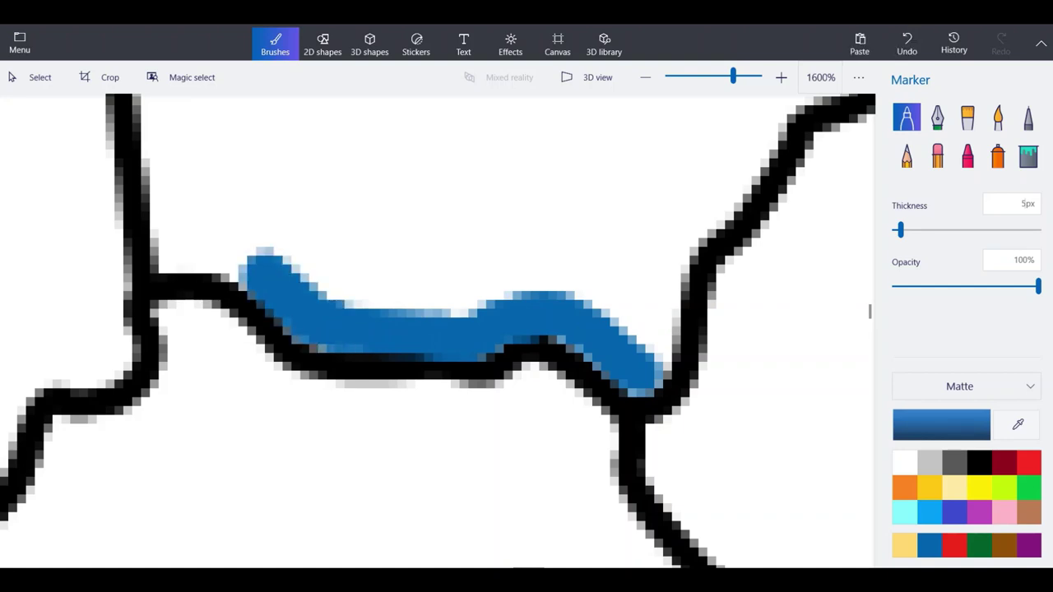
mouse_move(261, 260)
mouse_down()
mouse_move(205, 247)
mouse_move(164, 247)
mouse_move(163, 102)
mouse_up()
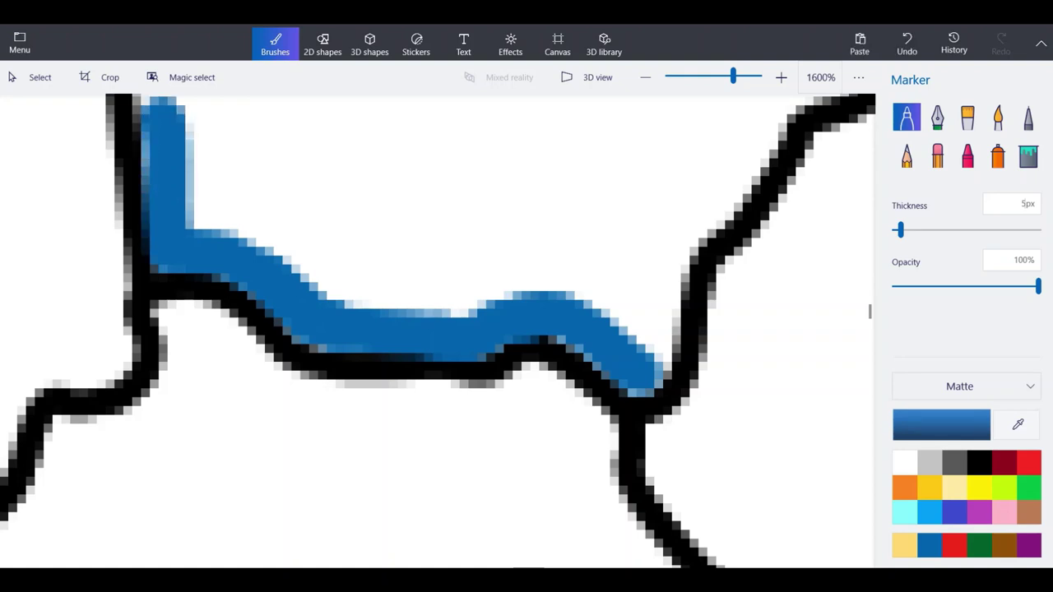
Continue the blue outline up Ohio's western border and along the western half of its northern border.
scroll(247, 419, down, 4)
scroll(191, 292, up, 1)
scroll(173, 230, up, 1)
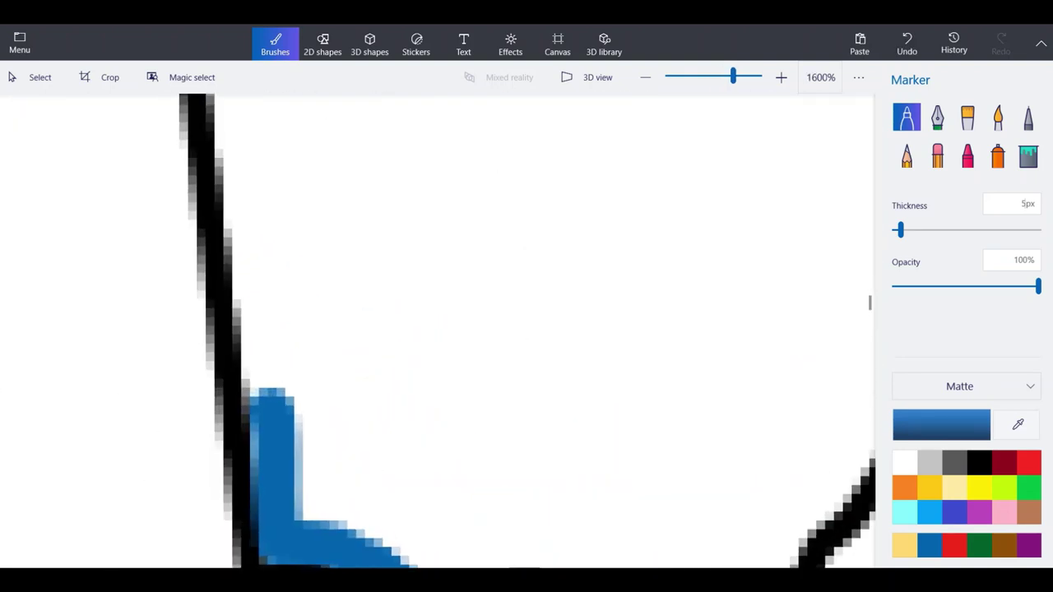
mouse_move(278, 412)
mouse_down()
mouse_move(258, 270)
mouse_move(267, 410)
mouse_up()
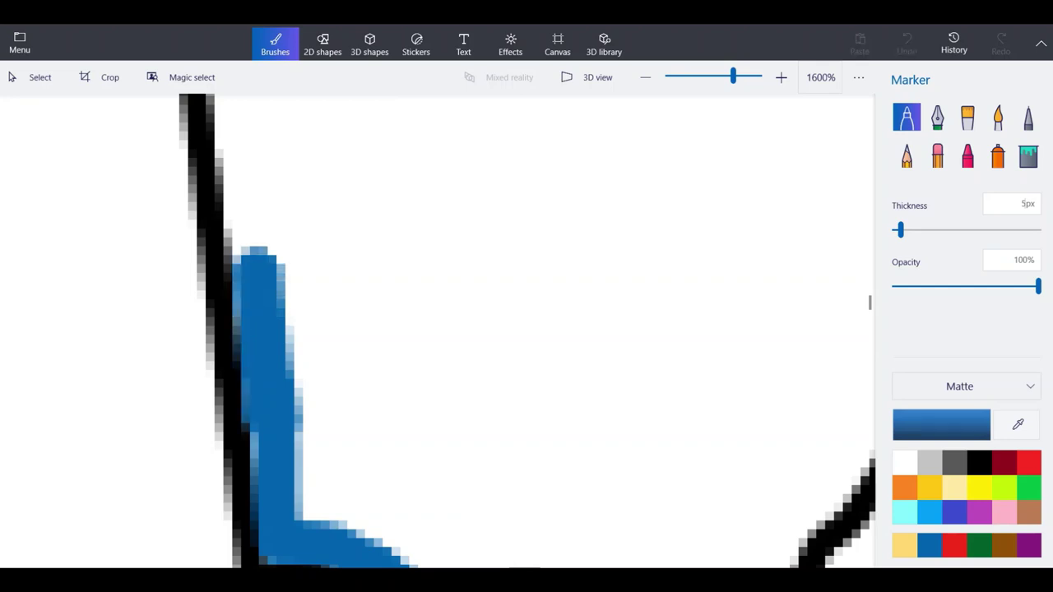
drag(247, 284, 234, 95)
scroll(305, 502, down, 3)
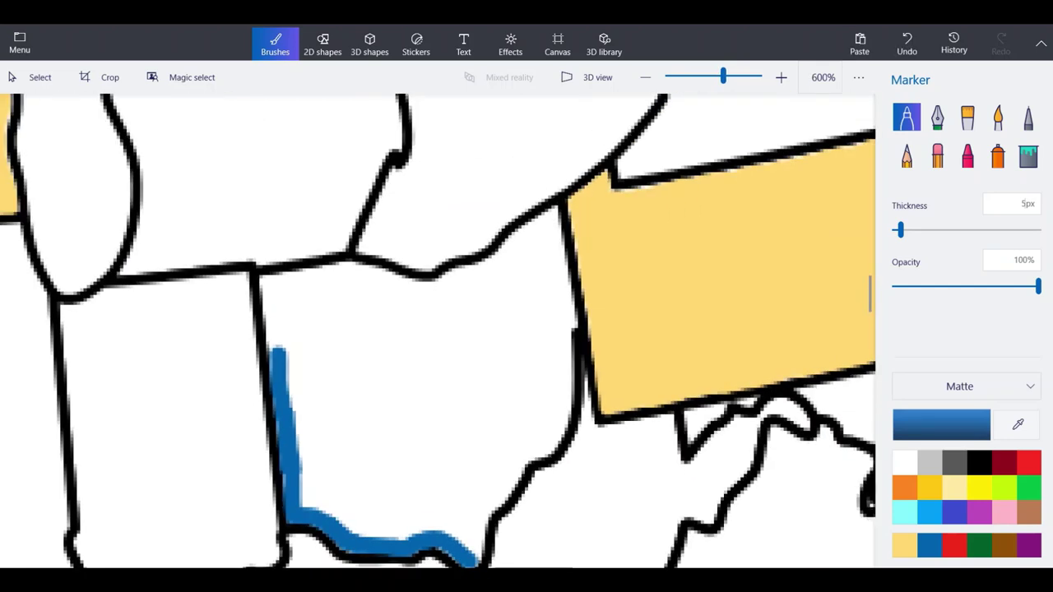
scroll(270, 344, up, 3)
mouse_move(290, 362)
mouse_down()
mouse_move(277, 207)
mouse_move(281, 238)
mouse_up()
mouse_move(285, 308)
mouse_down()
mouse_move(263, 188)
mouse_move(503, 157)
mouse_up()
mouse_move(497, 159)
mouse_down()
mouse_move(606, 191)
mouse_move(720, 200)
mouse_move(665, 198)
mouse_up()
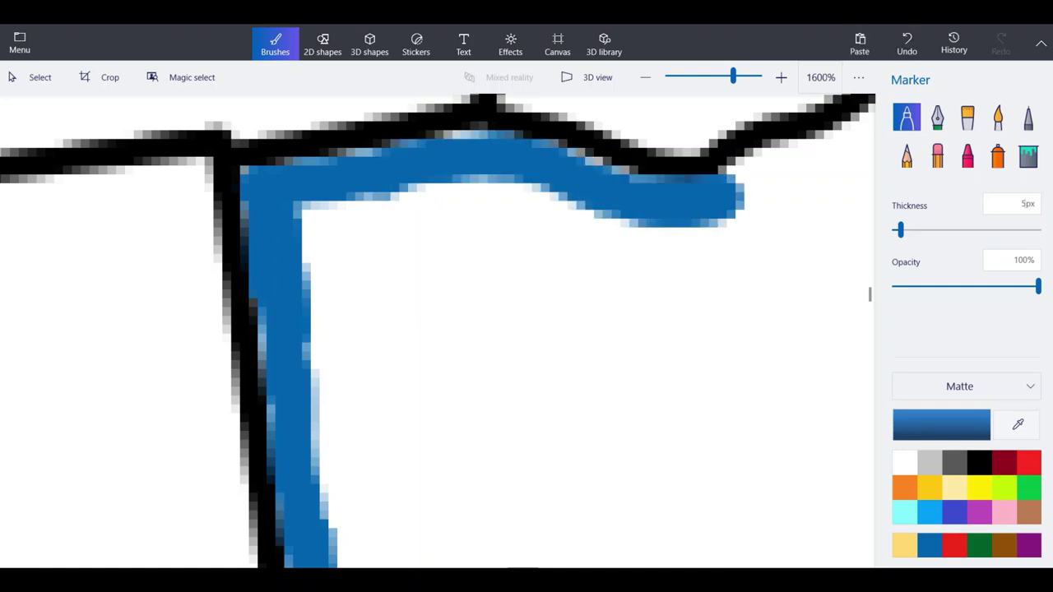
Outline the lower part of Ohio's eastern border in blue, starting from the southern tip and going northeast.
scroll(329, 235, down, 2)
scroll(432, 181, down, 1)
scroll(523, 485, up, 1)
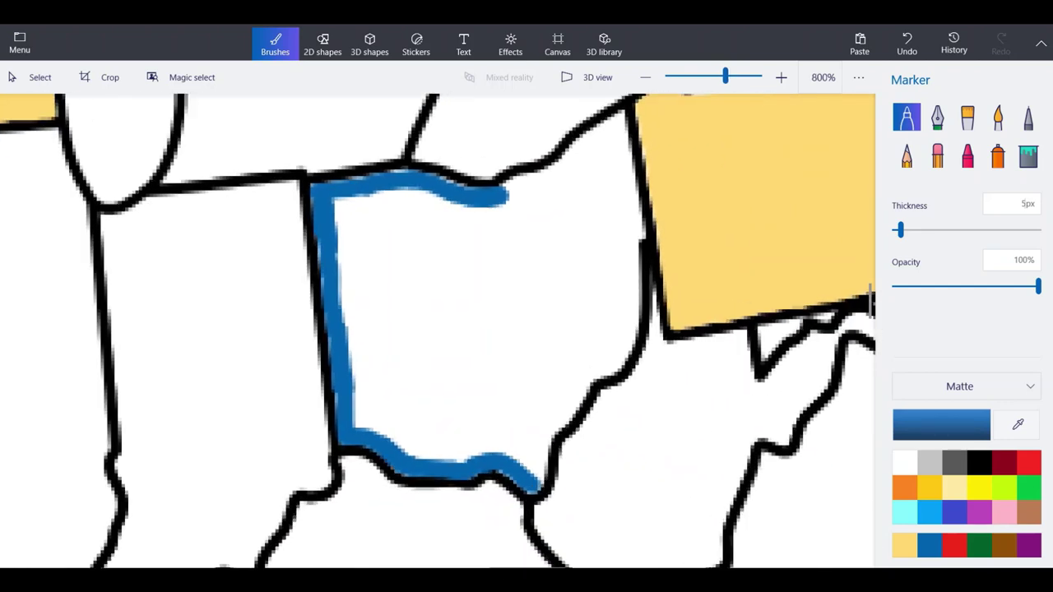
scroll(576, 445, up, 3)
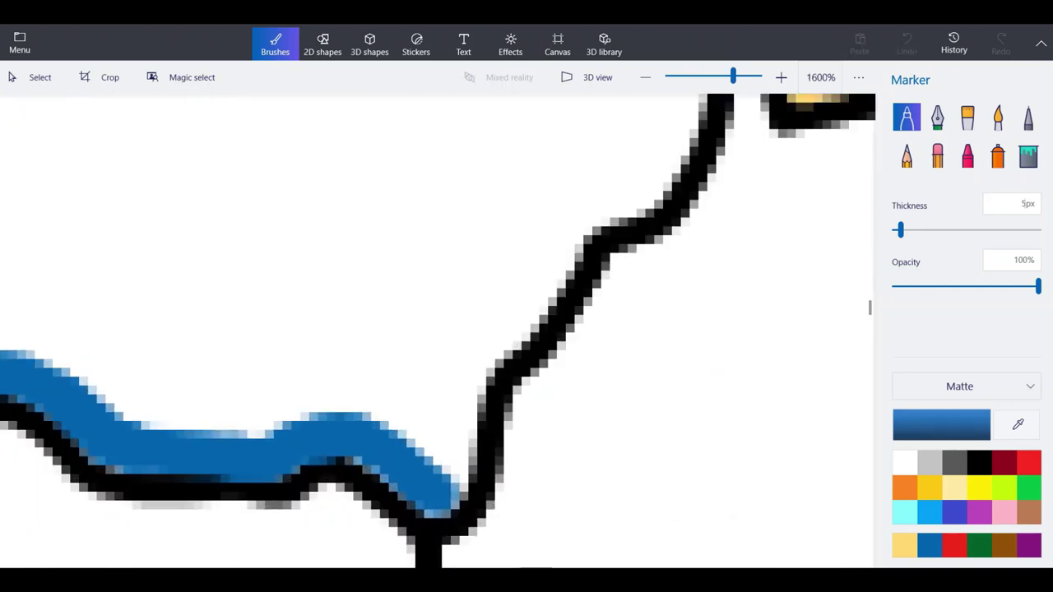
mouse_move(453, 492)
mouse_down()
mouse_move(462, 364)
mouse_move(427, 445)
mouse_move(458, 494)
mouse_up()
mouse_move(463, 369)
mouse_down()
mouse_move(553, 279)
mouse_move(576, 231)
mouse_move(631, 188)
mouse_up()
mouse_move(629, 195)
mouse_down()
mouse_move(658, 151)
mouse_move(675, 150)
mouse_move(627, 210)
mouse_up()
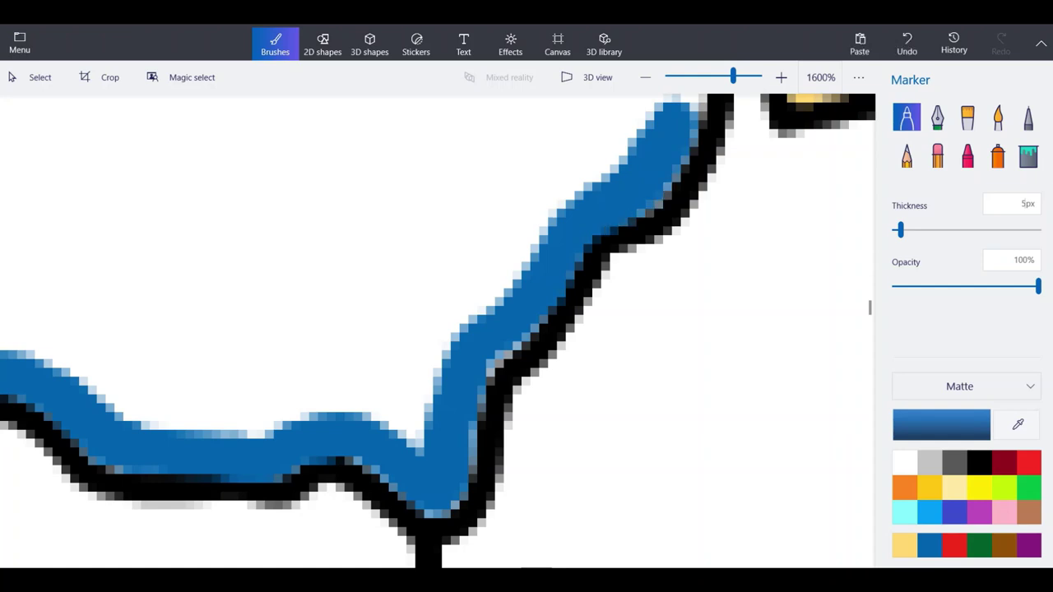
Outline the upper part of Ohio's eastern border in blue and close the outline along the northern border.
scroll(403, 387, down, 2)
scroll(553, 113, up, 2)
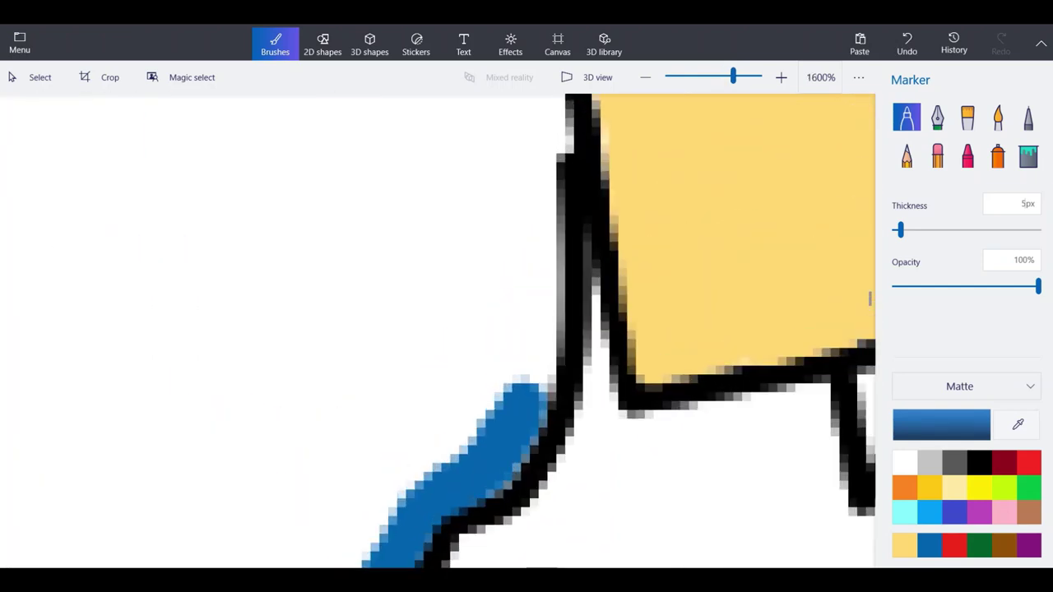
drag(531, 400, 545, 105)
scroll(496, 376, down, 3)
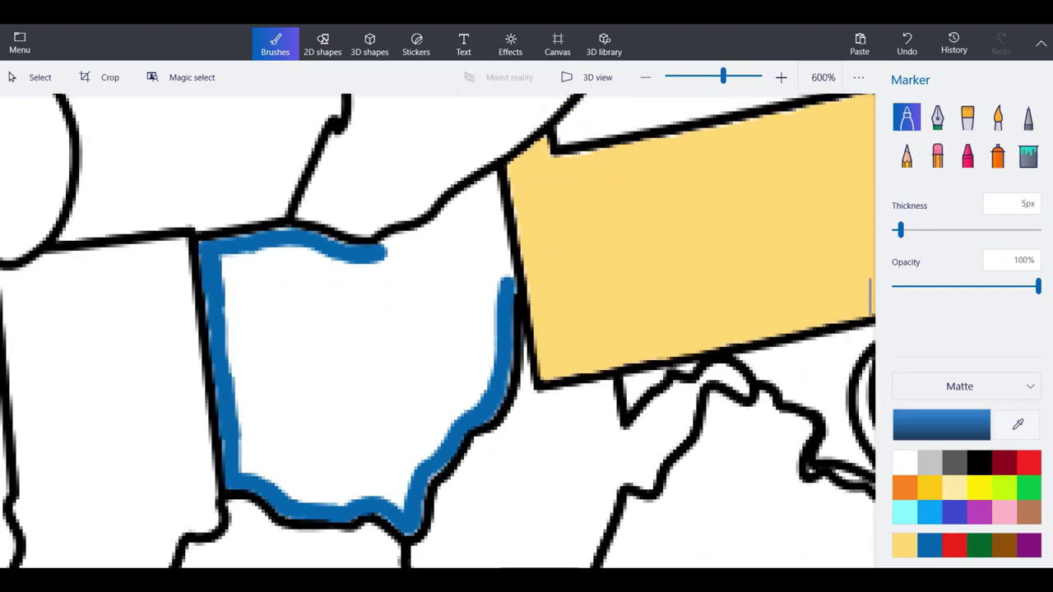
scroll(503, 243, up, 3)
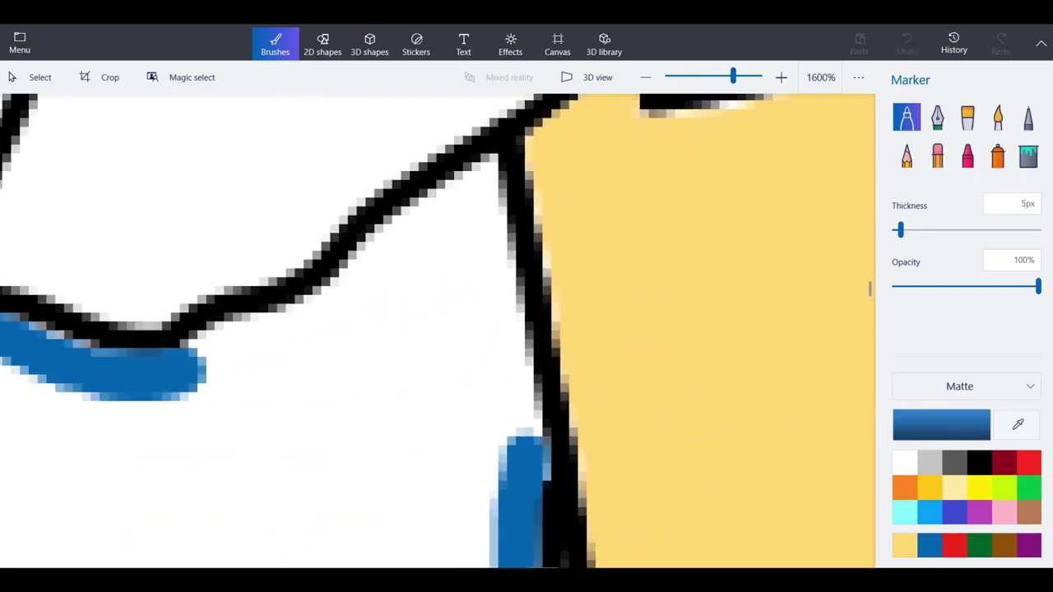
mouse_move(524, 434)
mouse_down()
mouse_move(484, 234)
mouse_move(483, 173)
mouse_move(303, 333)
mouse_move(204, 366)
mouse_up()
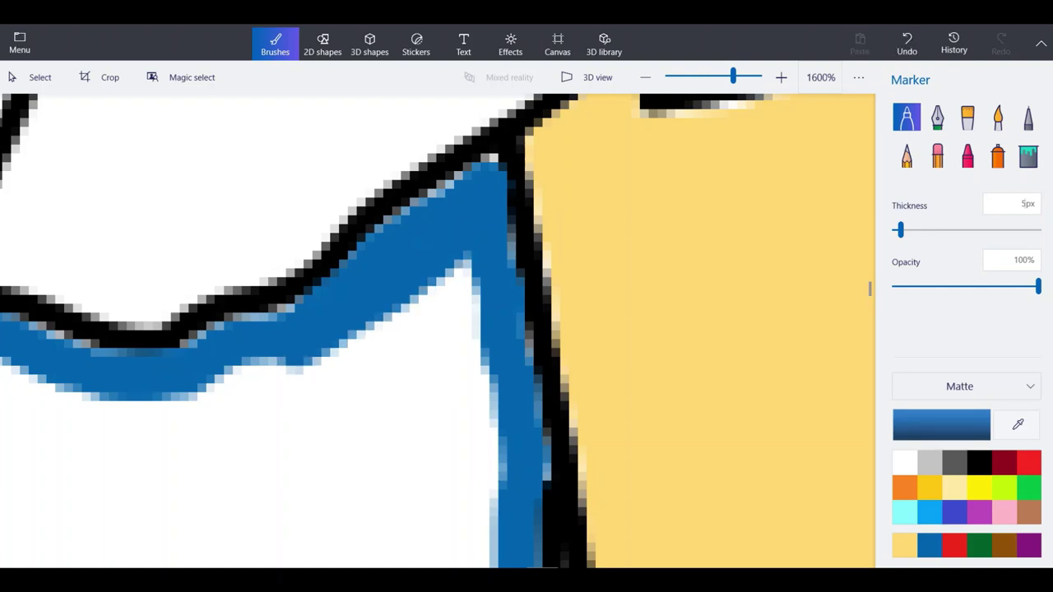
Fill the inside of Ohio's outline with blue using a 10 px marker, undoing any misplaced strokes.
scroll(576, 152, down, 4)
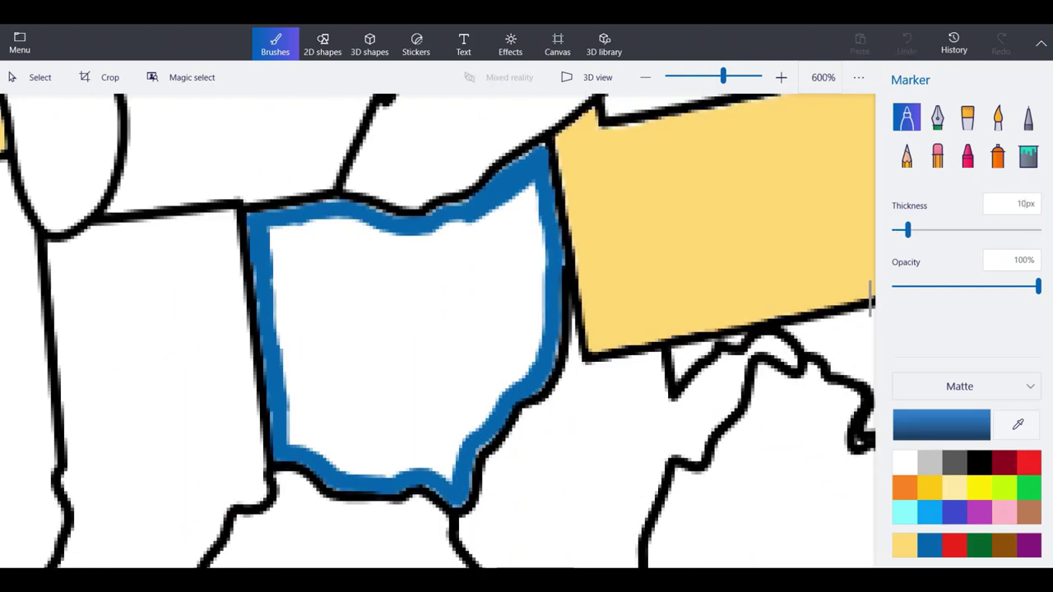
mouse_move(394, 396)
mouse_down()
mouse_move(451, 476)
mouse_move(494, 394)
mouse_move(531, 358)
mouse_up()
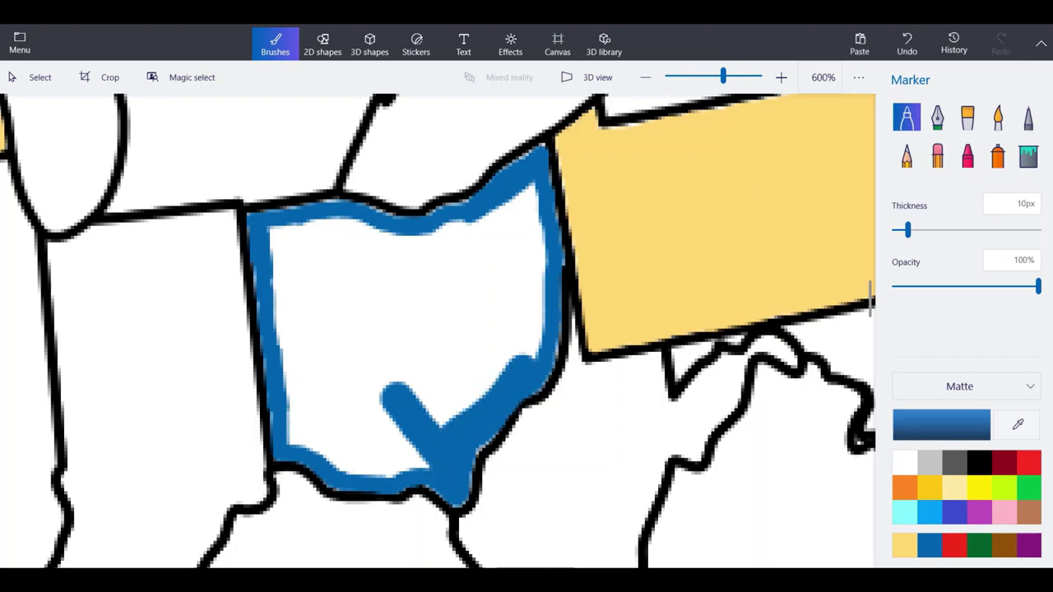
click(907, 43)
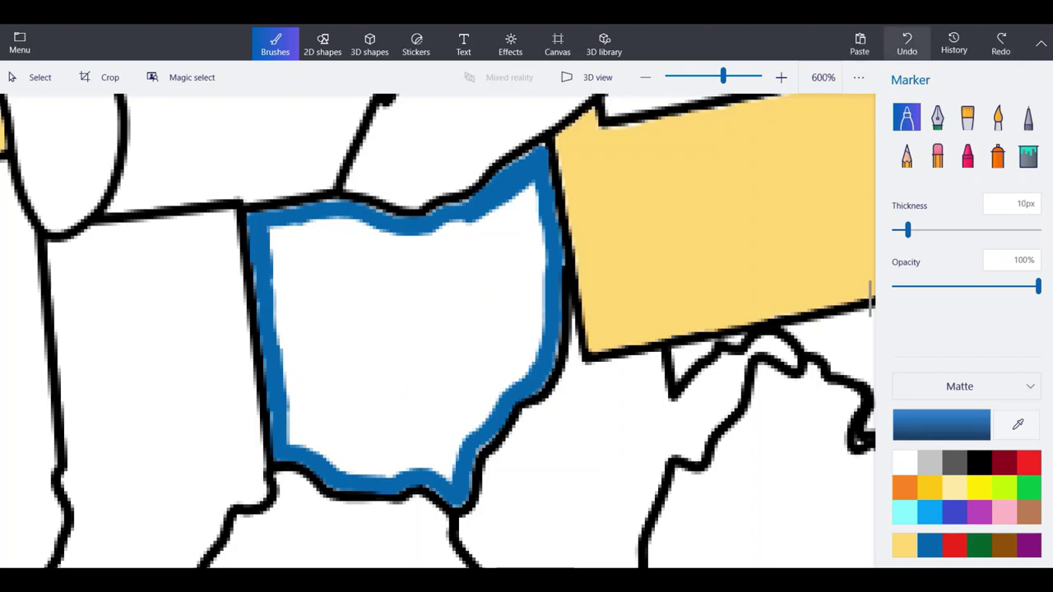
mouse_move(445, 433)
mouse_down()
mouse_move(447, 465)
mouse_move(377, 464)
mouse_move(340, 458)
mouse_move(295, 428)
mouse_move(303, 405)
mouse_move(282, 267)
mouse_move(290, 222)
mouse_move(309, 239)
mouse_move(373, 239)
mouse_move(445, 317)
mouse_move(439, 432)
mouse_move(365, 441)
mouse_move(317, 425)
mouse_move(319, 378)
mouse_move(331, 395)
mouse_move(315, 345)
mouse_move(328, 263)
mouse_move(423, 378)
mouse_move(373, 420)
mouse_move(369, 268)
mouse_move(331, 284)
mouse_move(365, 338)
mouse_move(357, 329)
mouse_move(410, 354)
mouse_move(397, 308)
mouse_move(410, 333)
mouse_move(434, 247)
mouse_move(410, 237)
mouse_move(476, 239)
mouse_move(536, 202)
mouse_move(528, 354)
mouse_move(462, 438)
mouse_up()
key(ctrl+z)
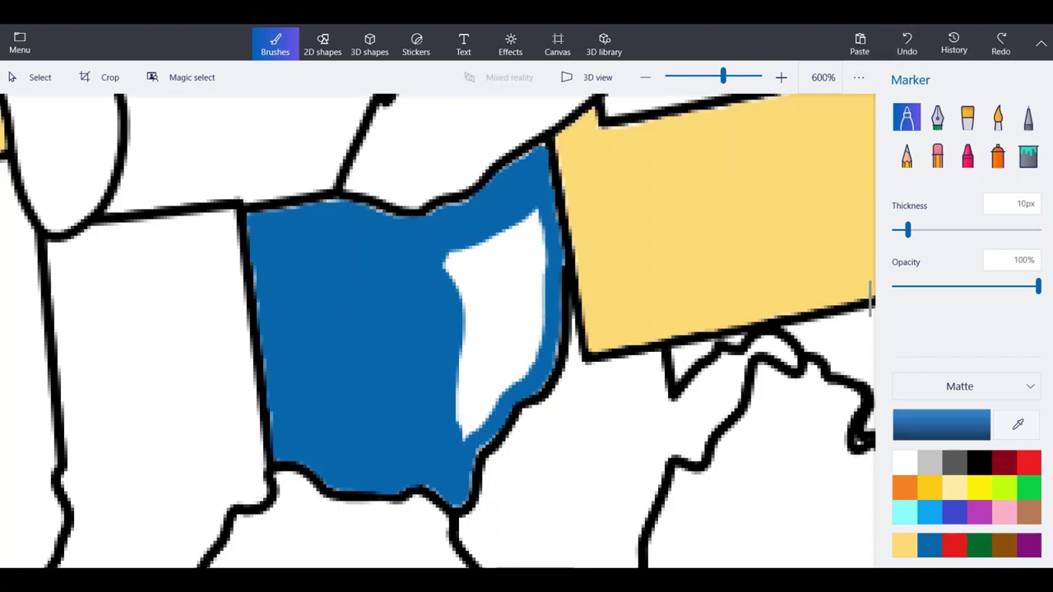
mouse_move(473, 411)
mouse_down()
mouse_move(518, 357)
mouse_move(533, 280)
mouse_move(527, 207)
mouse_move(446, 263)
mouse_move(521, 321)
mouse_move(470, 401)
mouse_move(502, 272)
mouse_up()
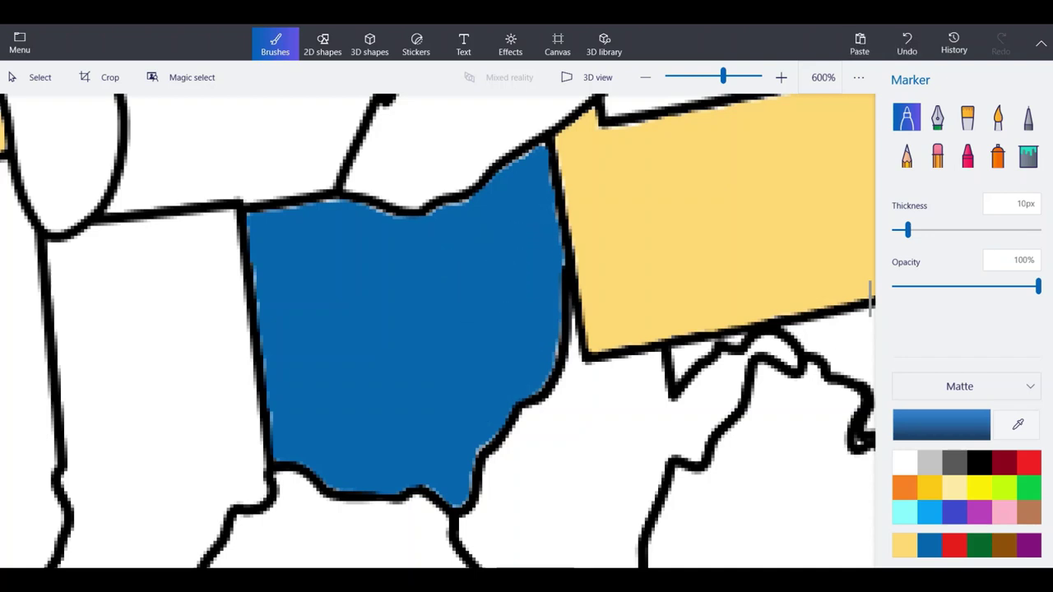
Reselect the blue marker, undo a trial stroke inside Delaware and set the marker thickness to 3 px.
scroll(403, 325, down, 7)
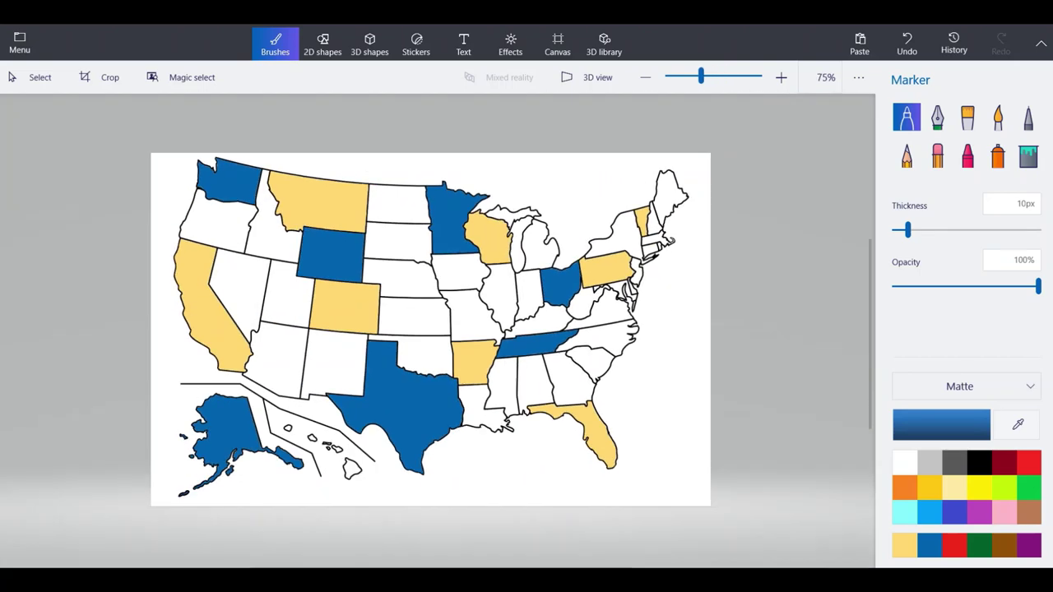
click(37, 78)
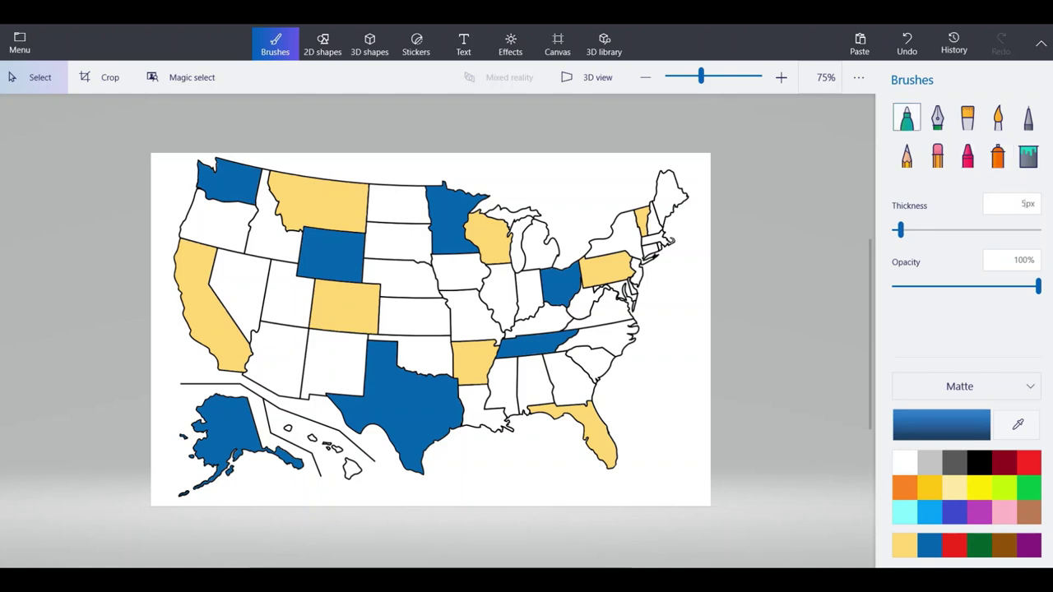
click(907, 118)
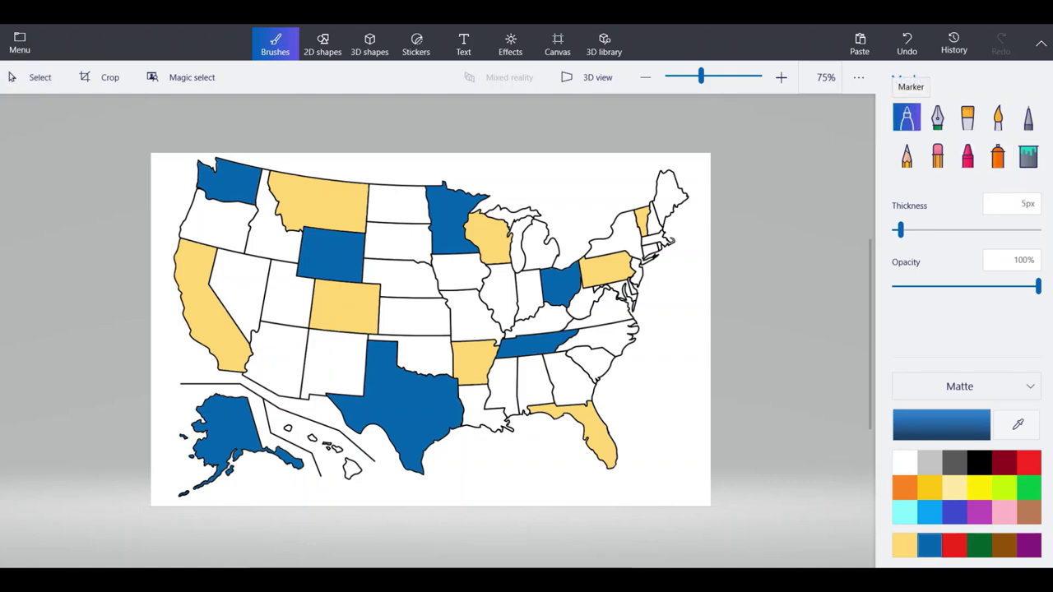
scroll(635, 293, up, 8)
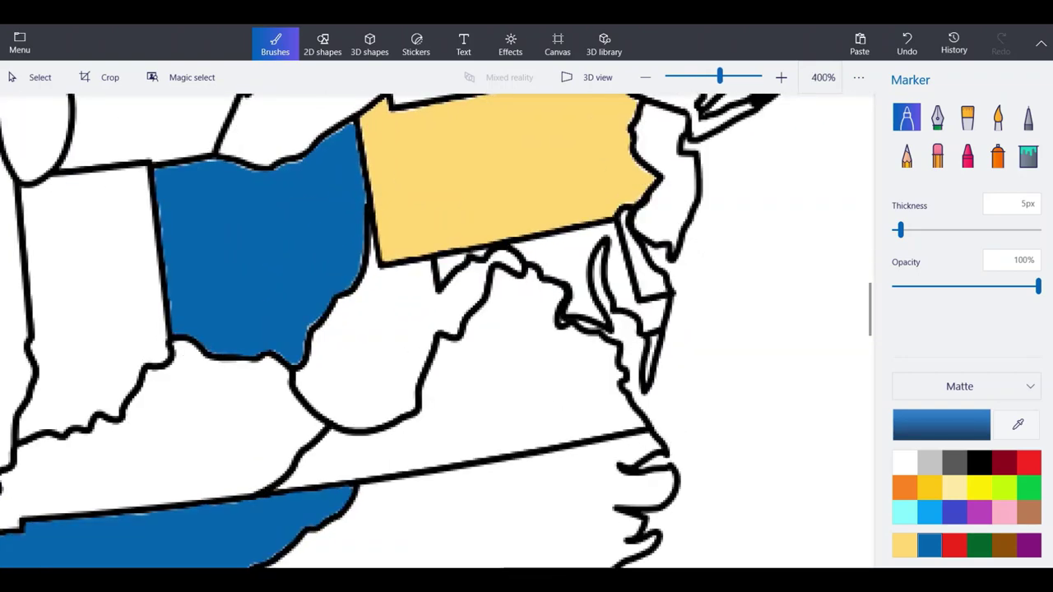
scroll(646, 206, up, 5)
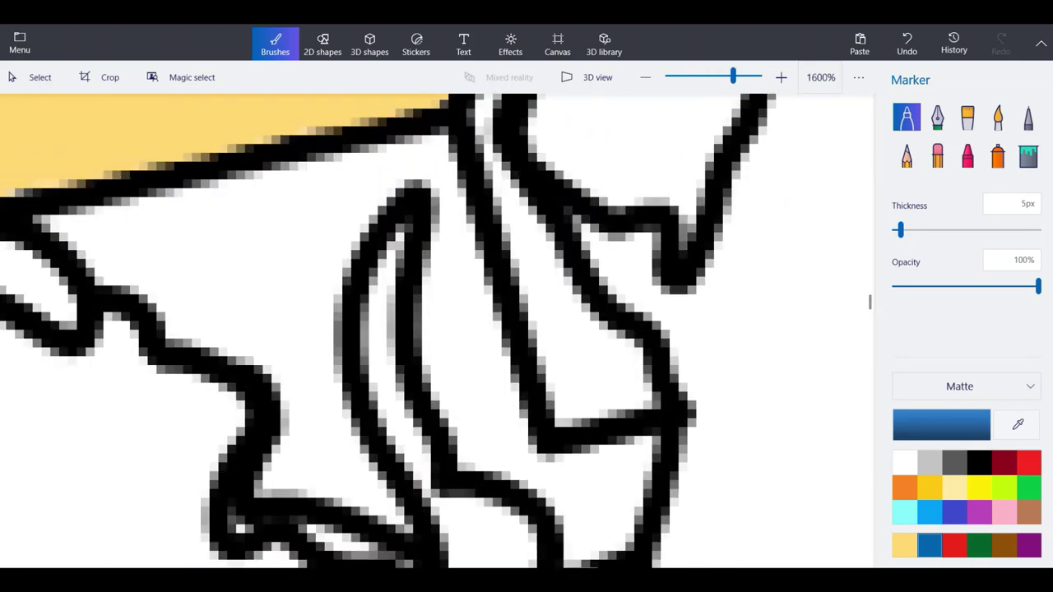
drag(613, 342, 541, 422)
click(906, 43)
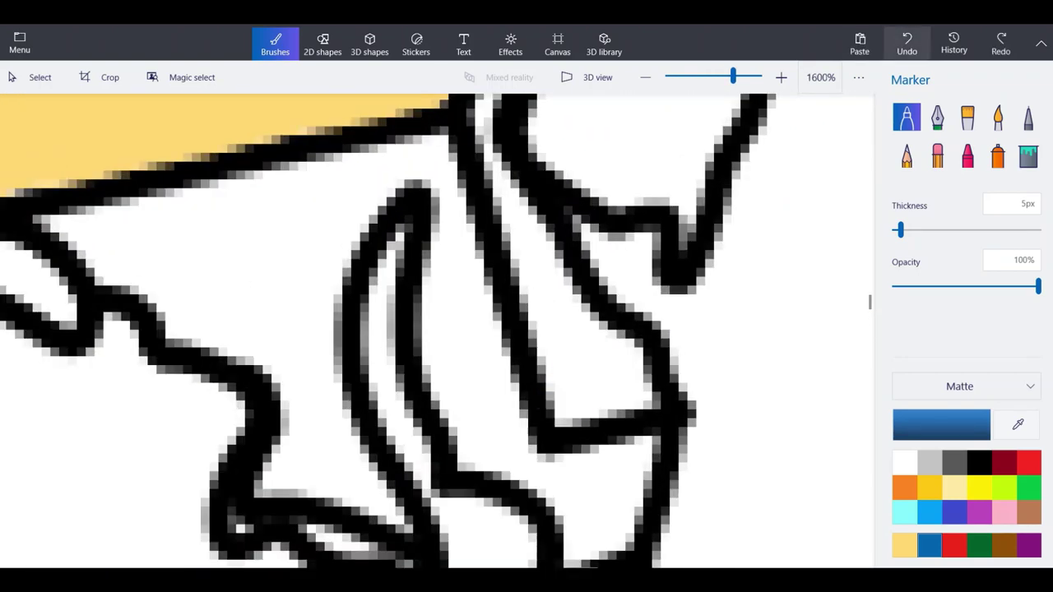
click(1024, 205)
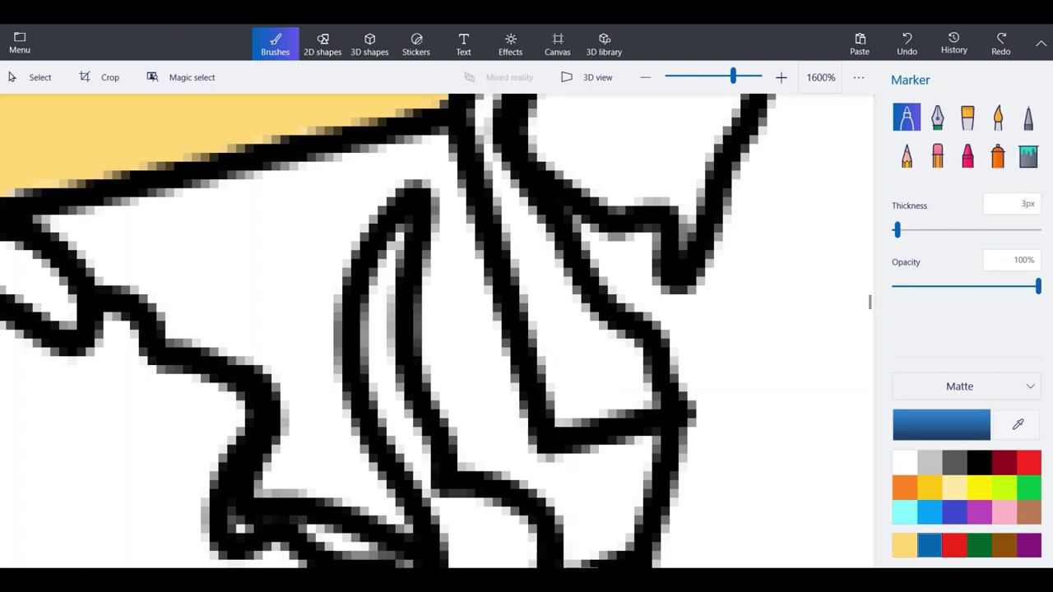
Colour the whole of Delaware blue with the 3 px marker, working from its southern end up to the northern tip.
scroll(643, 391, up, 2)
mouse_move(639, 380)
mouse_down()
mouse_move(494, 415)
mouse_move(452, 239)
mouse_move(502, 323)
mouse_move(524, 407)
mouse_move(673, 403)
mouse_move(603, 310)
mouse_move(487, 204)
mouse_move(582, 356)
mouse_move(548, 363)
mouse_up()
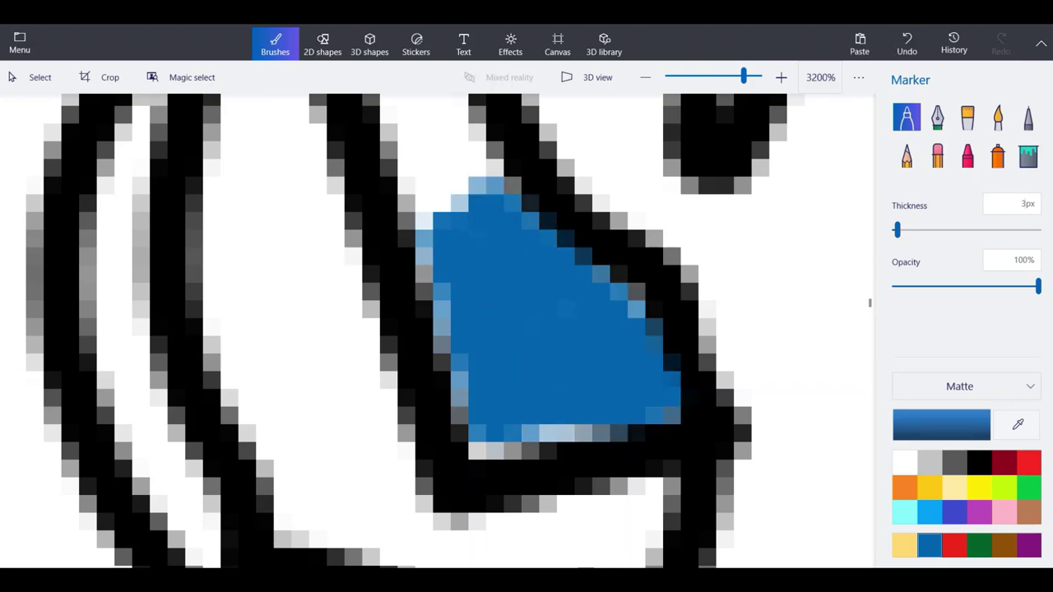
scroll(556, 357, down, 1)
scroll(496, 262, up, 1)
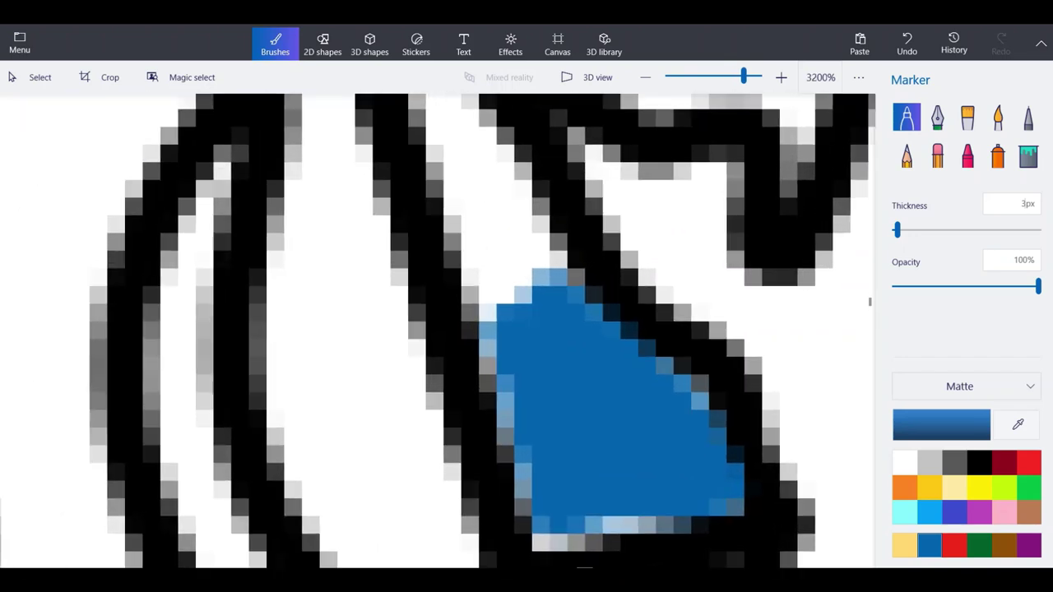
mouse_move(497, 305)
mouse_down()
mouse_move(450, 128)
mouse_move(539, 273)
mouse_up()
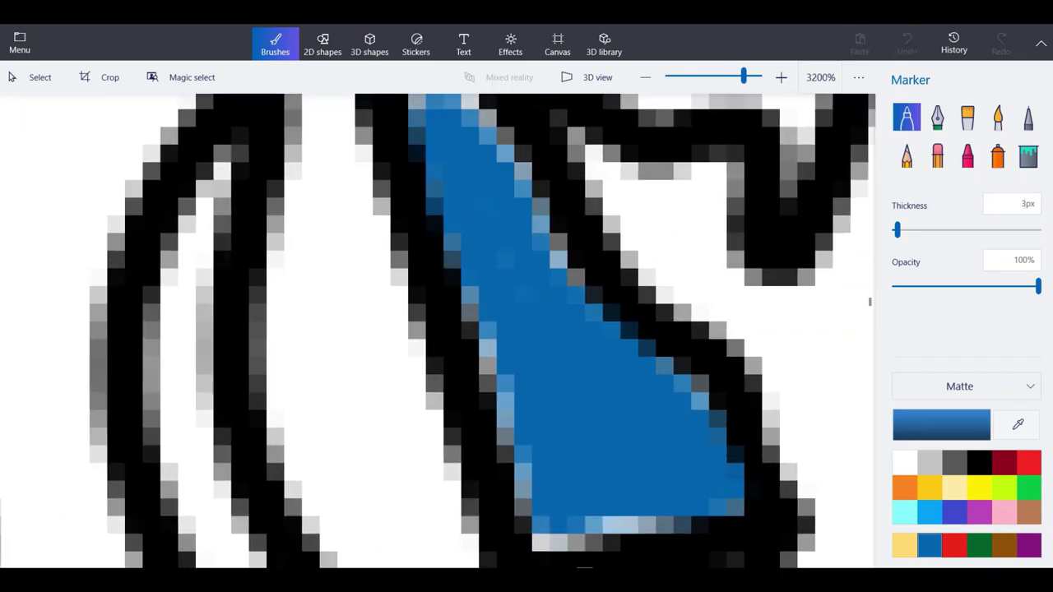
mouse_move(555, 498)
mouse_down()
mouse_move(552, 524)
mouse_move(637, 520)
mouse_up()
scroll(639, 517, down, 1)
scroll(501, 165, up, 3)
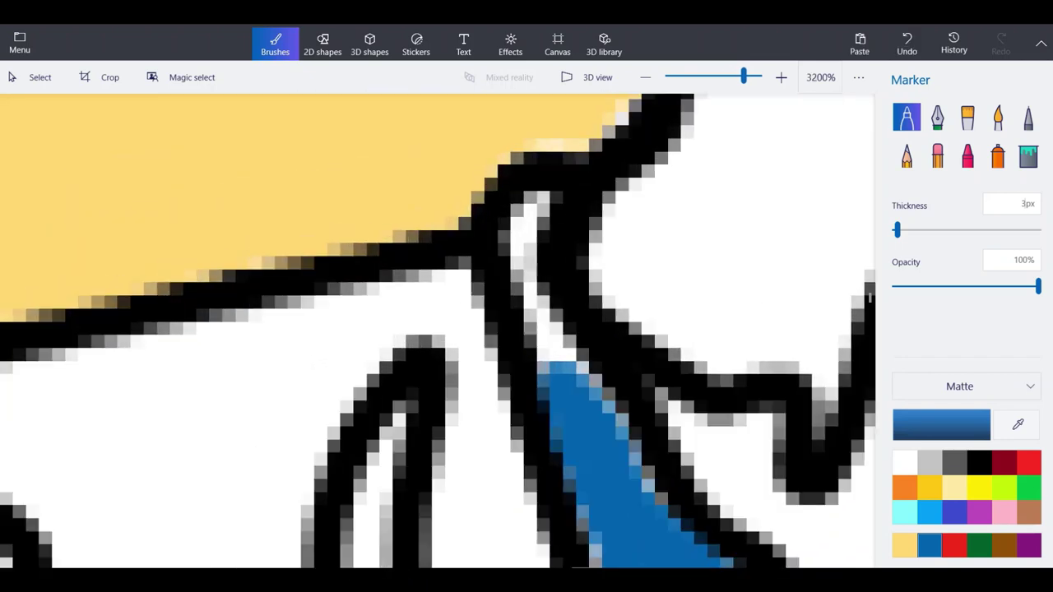
mouse_move(609, 444)
mouse_down()
mouse_move(531, 276)
mouse_move(527, 238)
mouse_move(556, 190)
mouse_up()
Outline Connecticut's inner border in blue with the 3 px marker, closing the outline along the eastern and northern sides.
scroll(436, 329, down, 10)
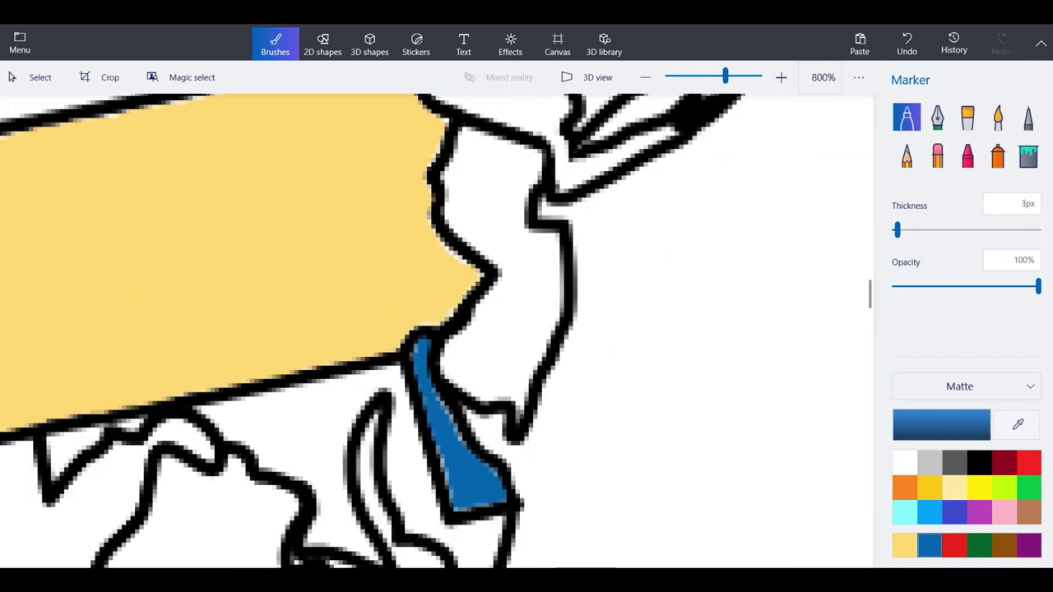
scroll(461, 265, up, 6)
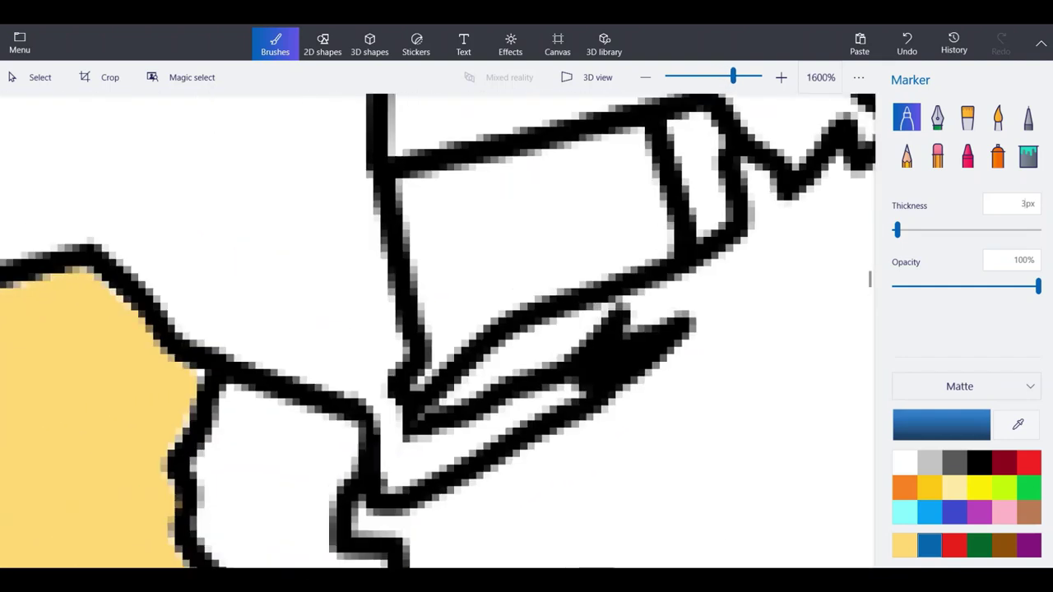
drag(400, 409, 479, 317)
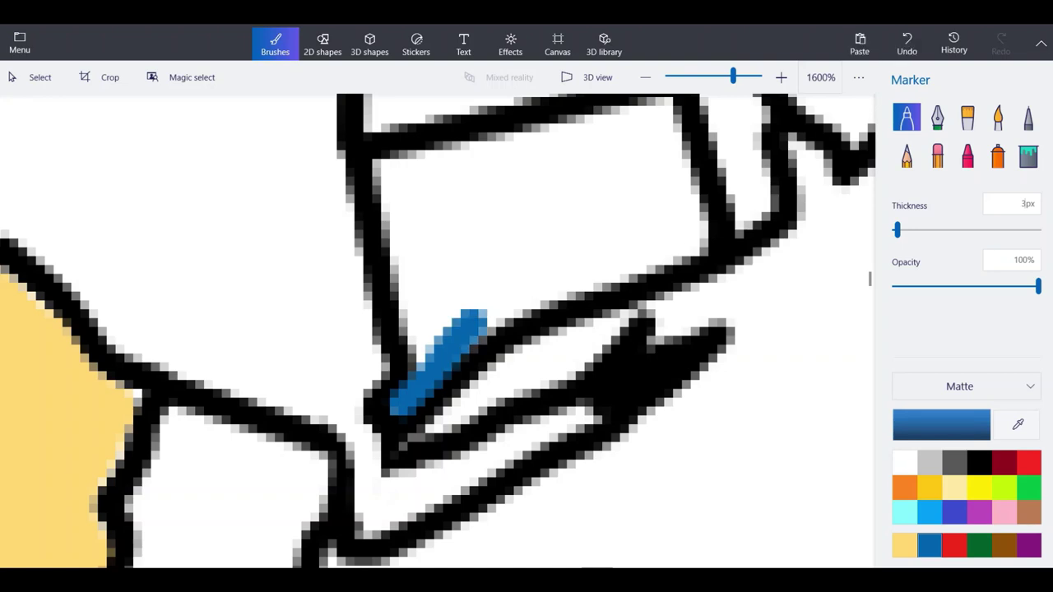
scroll(683, 230, up, 2)
mouse_move(689, 278)
mouse_down()
mouse_move(533, 350)
mouse_move(355, 399)
mouse_move(239, 473)
mouse_up()
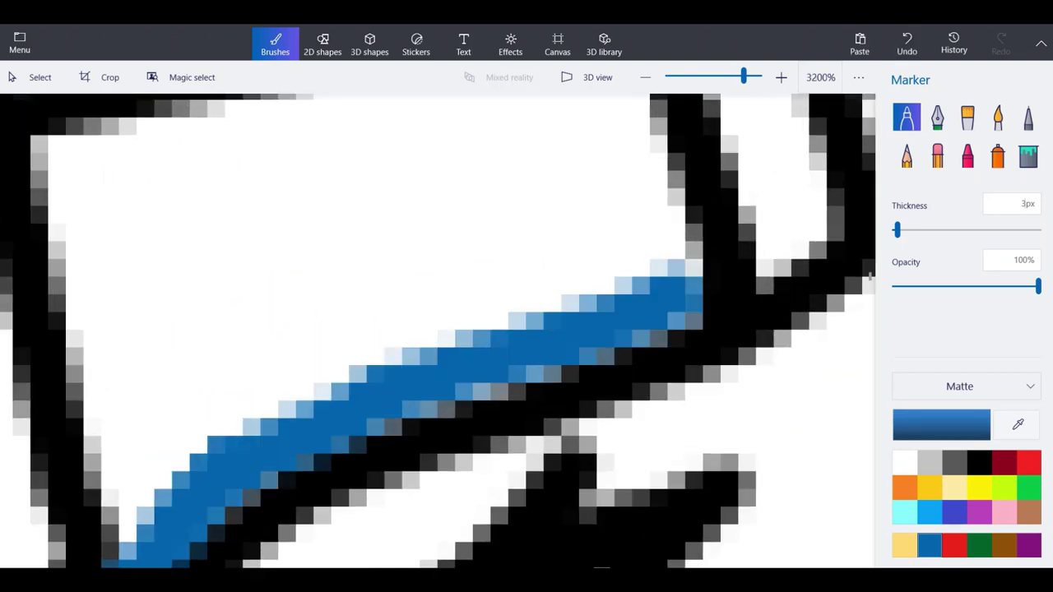
drag(149, 561, 73, 144)
scroll(248, 403, down, 1)
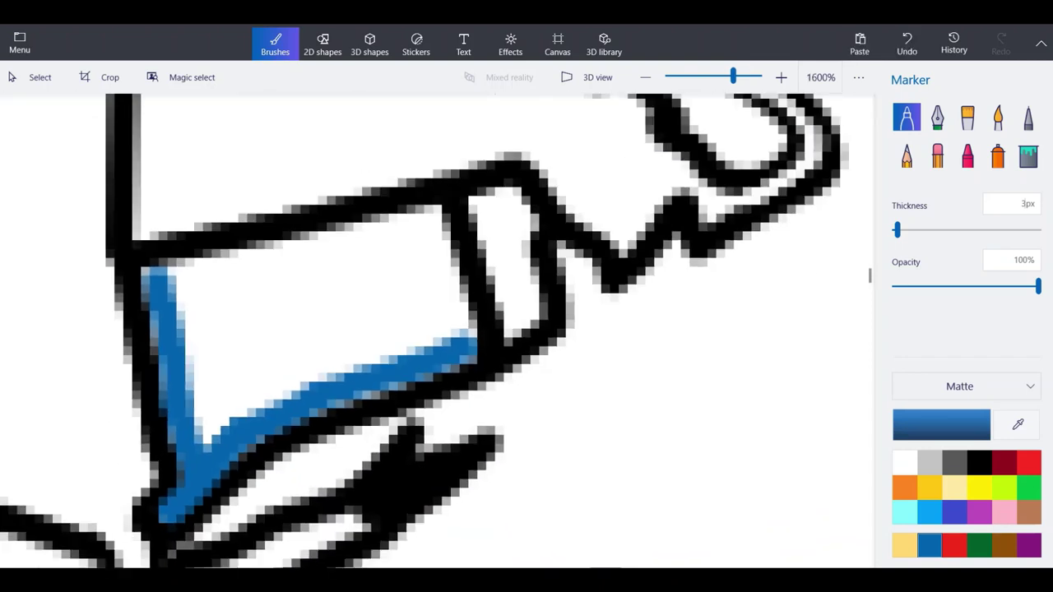
scroll(315, 230, up, 1)
mouse_move(605, 453)
mouse_down()
mouse_move(552, 230)
mouse_move(535, 208)
mouse_move(345, 267)
mouse_move(10, 330)
mouse_up()
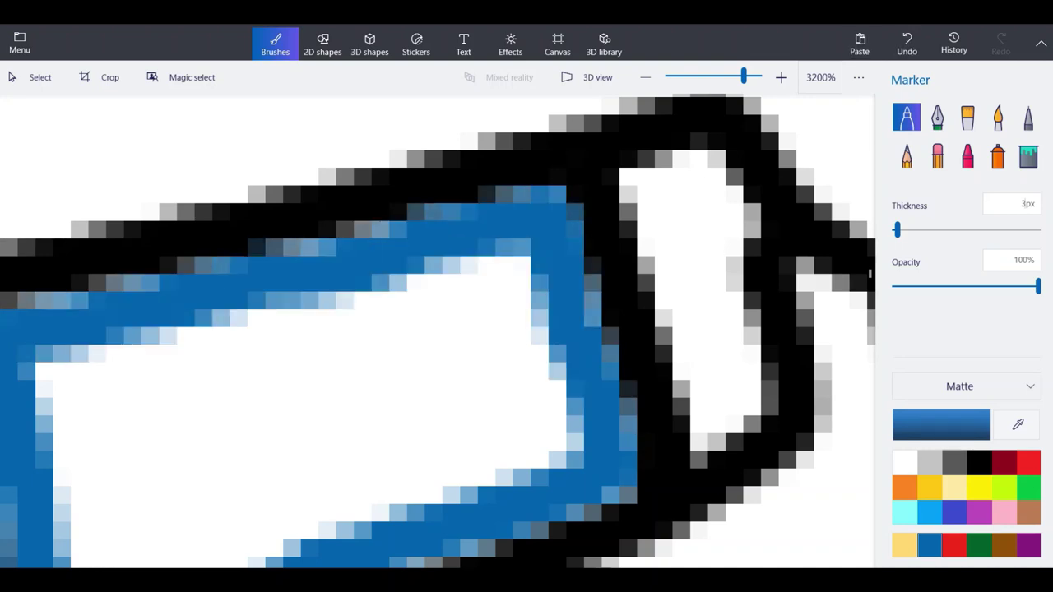
Fill the inside of Connecticut's outline with blue using a 5 px marker.
scroll(442, 201, down, 1)
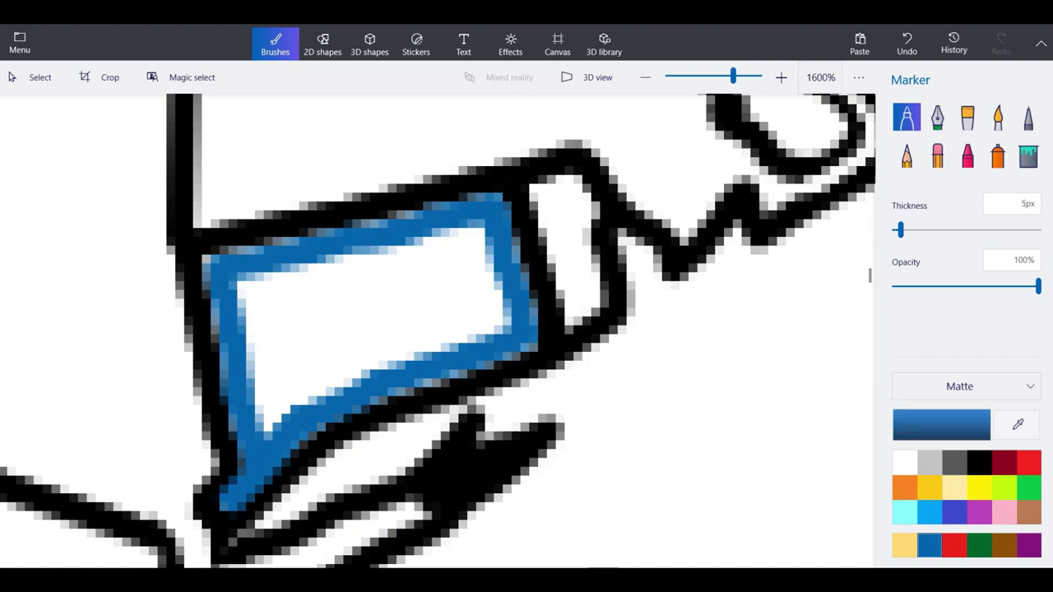
click(466, 311)
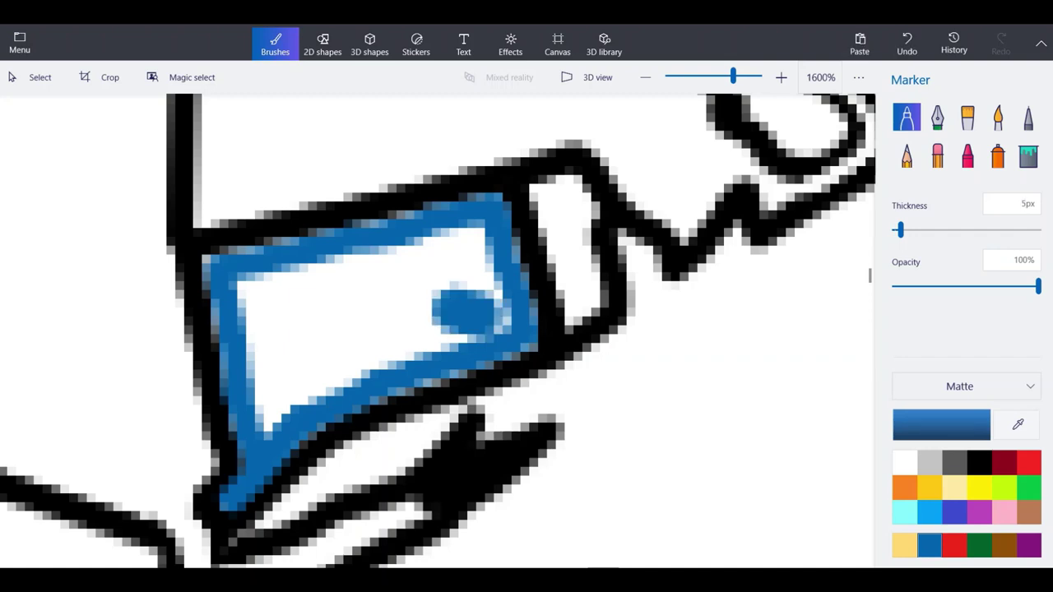
mouse_move(494, 316)
mouse_down()
mouse_move(445, 310)
mouse_move(270, 428)
mouse_move(249, 398)
mouse_move(250, 285)
mouse_up()
mouse_move(253, 280)
mouse_down()
mouse_move(475, 240)
mouse_move(469, 283)
mouse_up()
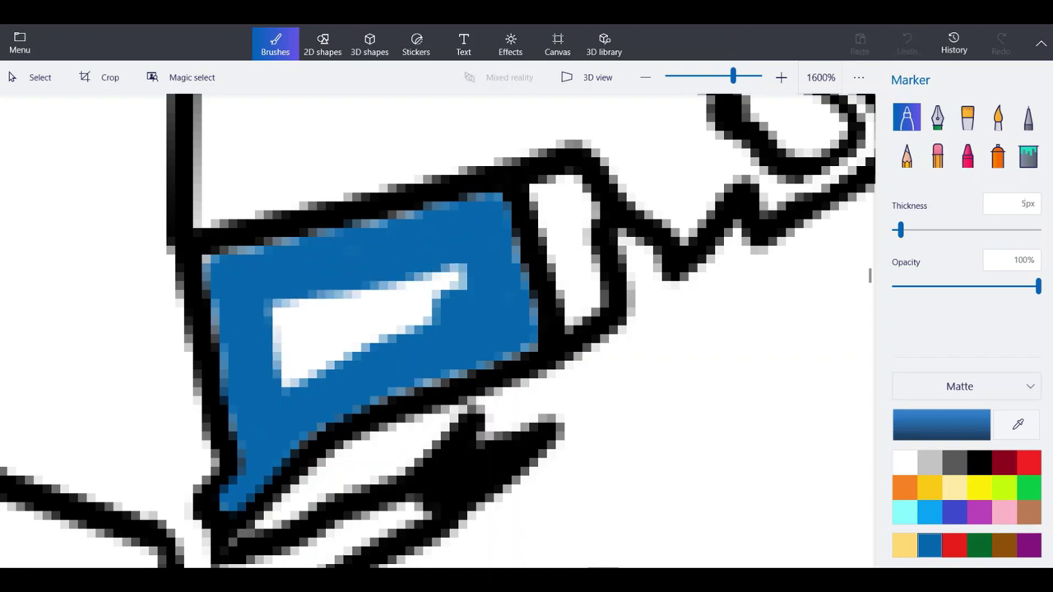
mouse_move(453, 304)
mouse_down()
mouse_move(296, 371)
mouse_move(448, 268)
mouse_up()
drag(288, 338, 460, 272)
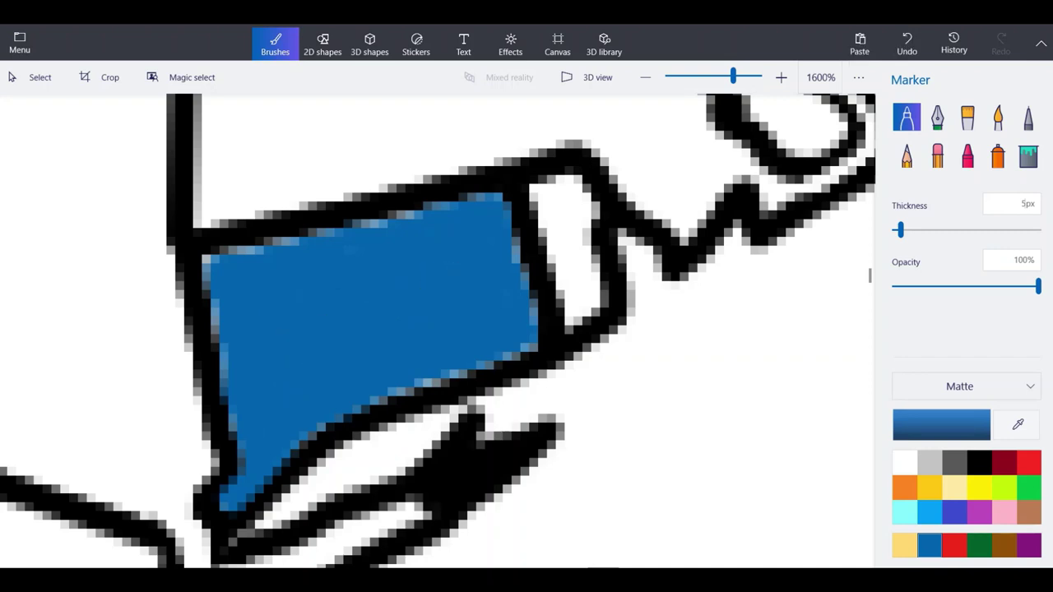
Outline New Hampshire's inner border in blue with the 5 px marker and colour its narrow northern tip.
scroll(397, 396, down, 4)
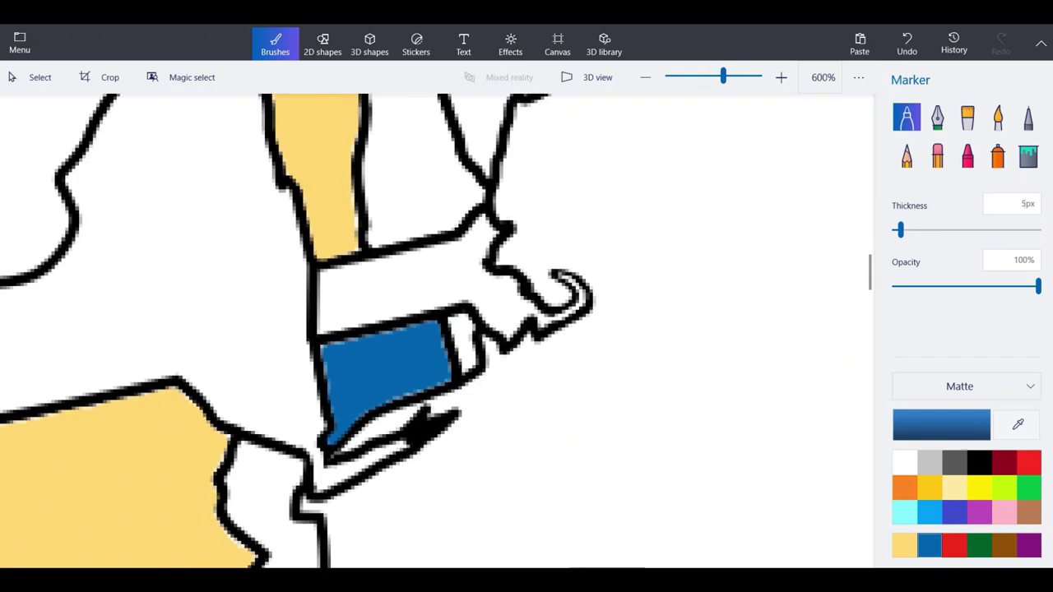
scroll(426, 213, up, 3)
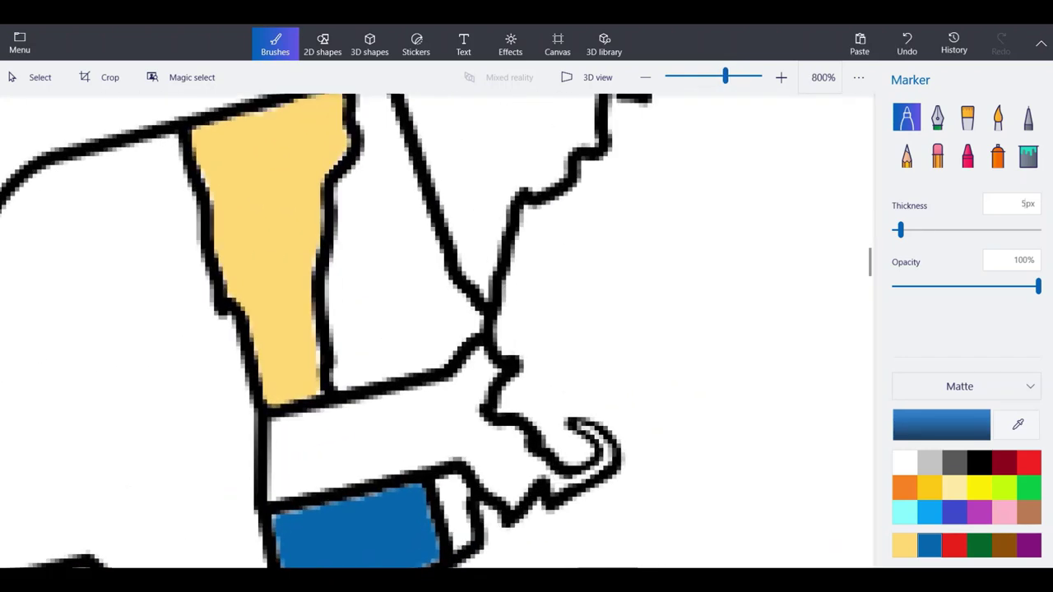
scroll(436, 296, up, 2)
mouse_move(416, 424)
mouse_down()
mouse_move(473, 408)
mouse_move(537, 352)
mouse_move(451, 268)
mouse_move(415, 150)
mouse_up()
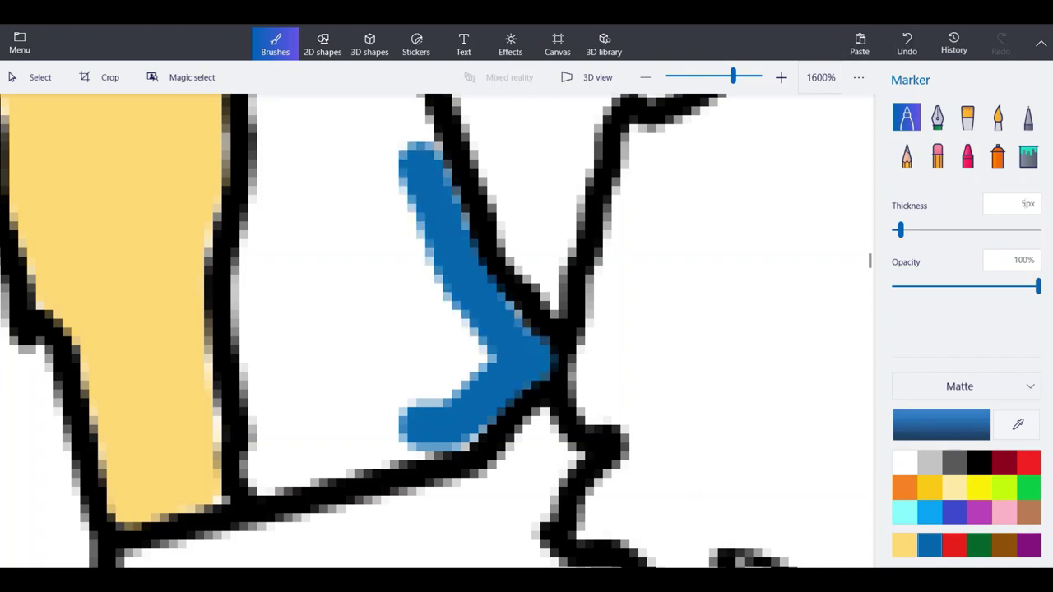
mouse_move(494, 370)
mouse_down()
mouse_move(460, 432)
mouse_move(362, 440)
mouse_move(255, 470)
mouse_move(276, 130)
mouse_up()
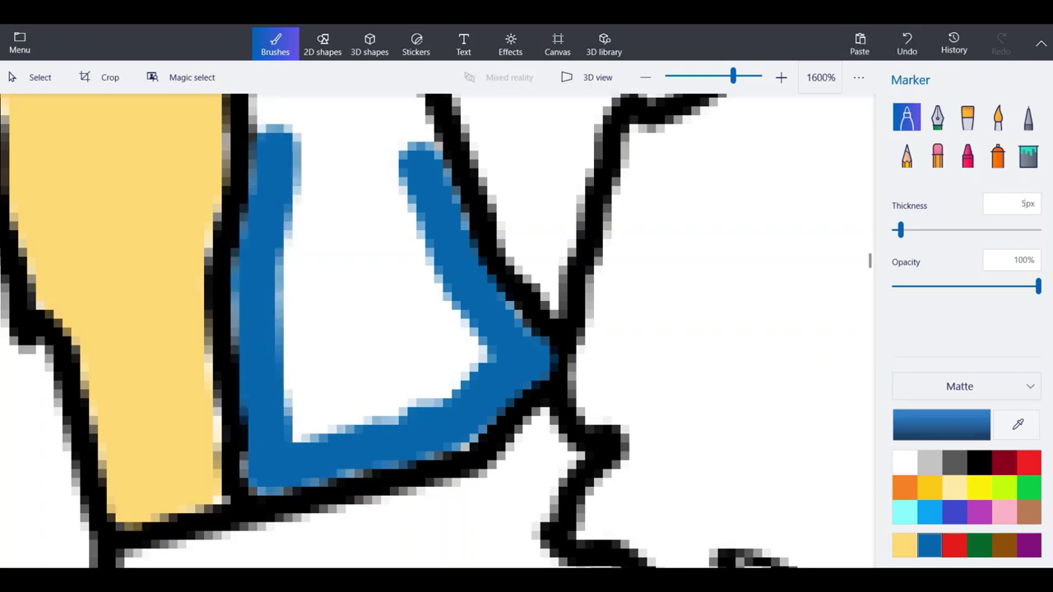
scroll(436, 329, down, 4)
scroll(436, 329, up, 4)
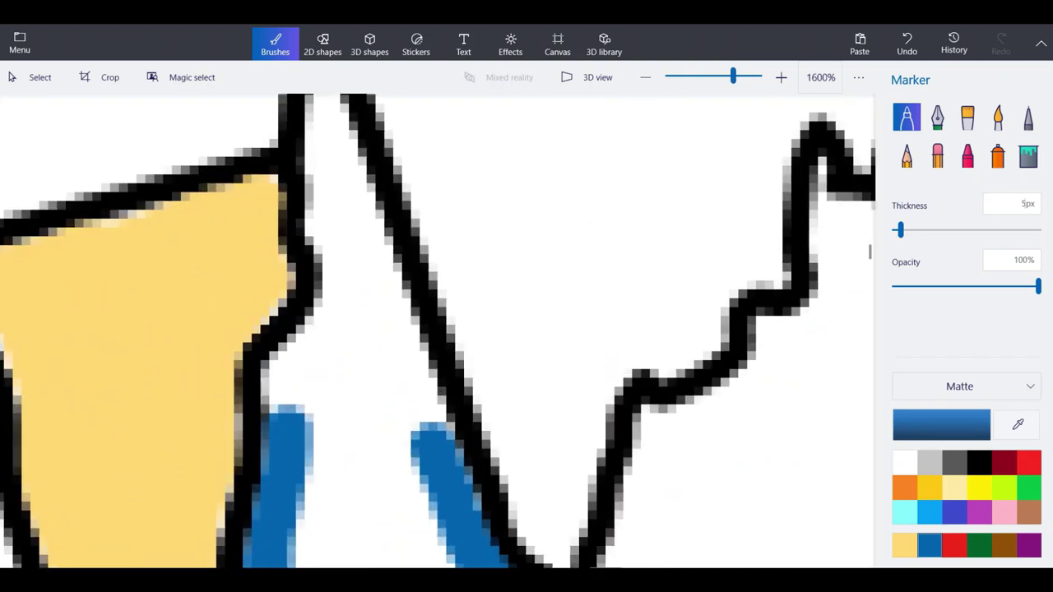
mouse_move(421, 429)
mouse_down()
mouse_move(384, 314)
mouse_move(341, 308)
mouse_move(286, 375)
mouse_move(275, 436)
mouse_up()
scroll(275, 436, down, 3)
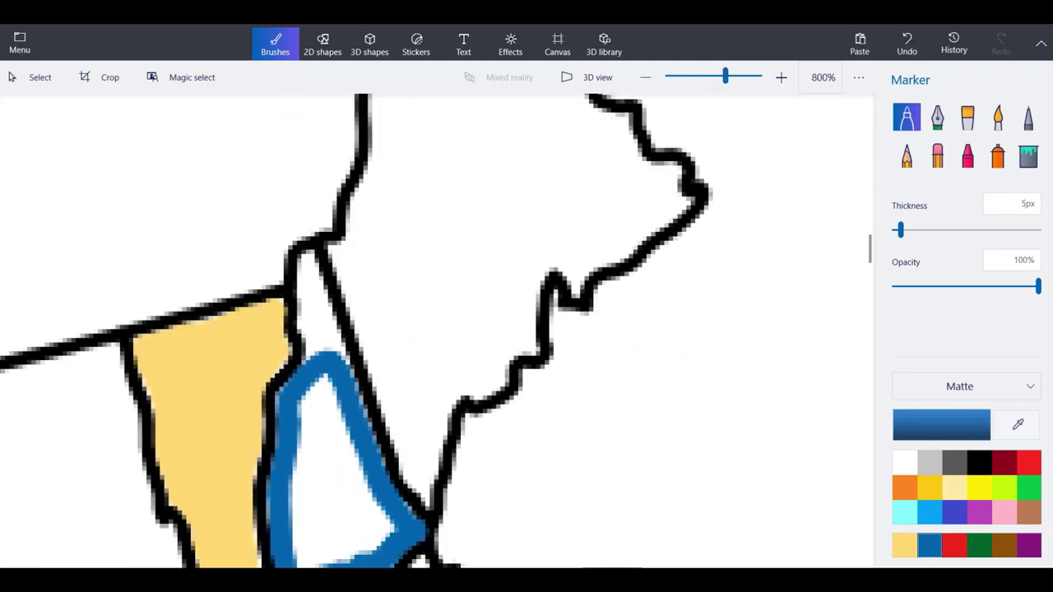
scroll(296, 284, up, 3)
mouse_move(416, 490)
mouse_down()
mouse_move(339, 344)
mouse_move(316, 221)
mouse_move(317, 370)
mouse_move(339, 460)
mouse_up()
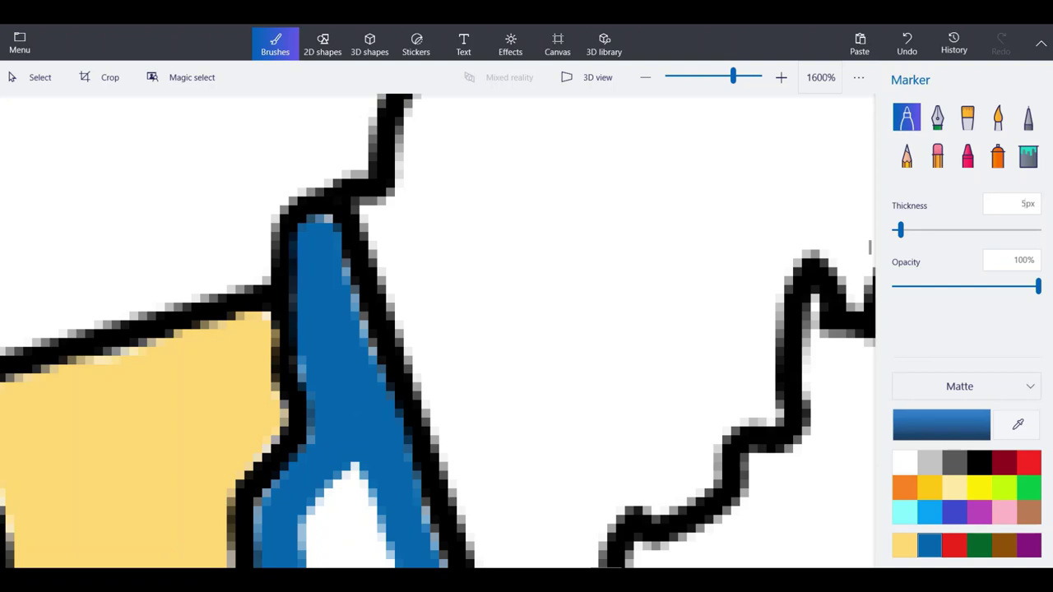
Fill the rest of New Hampshire with blue using a 10 px marker, finishing with the marker put away.
scroll(333, 272, down, 2)
scroll(349, 479, up, 1)
drag(310, 500, 341, 483)
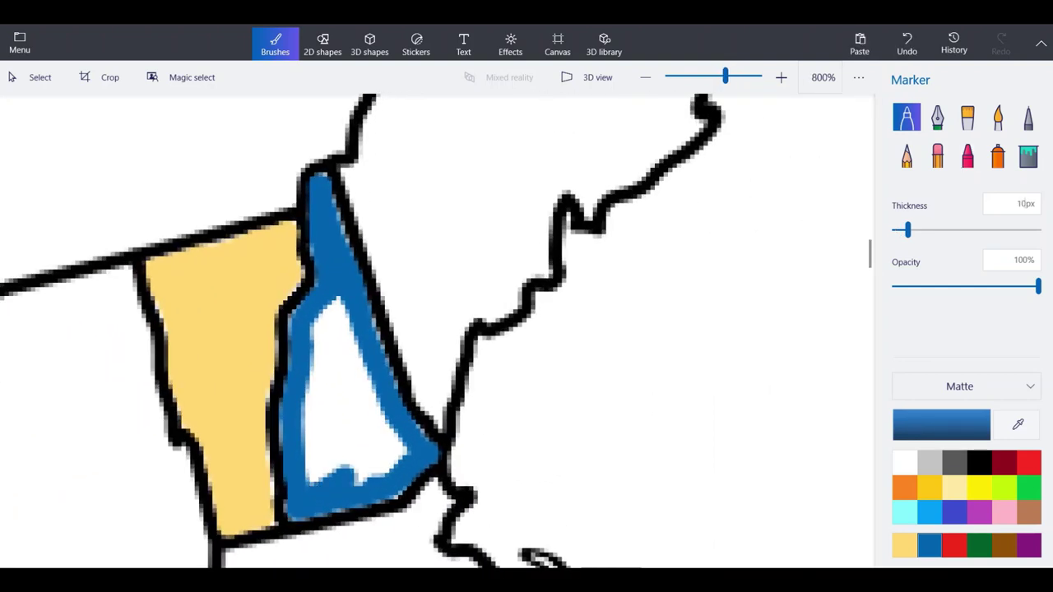
mouse_move(333, 481)
mouse_down()
mouse_move(317, 424)
mouse_move(341, 304)
mouse_move(391, 436)
mouse_move(383, 473)
mouse_move(333, 387)
mouse_up()
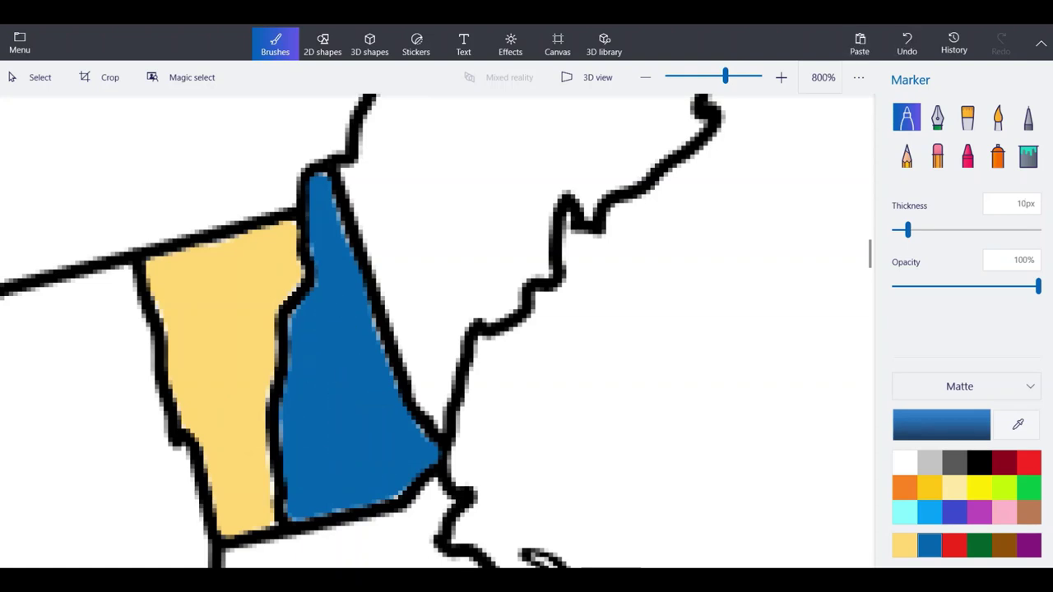
scroll(545, 329, down, 10)
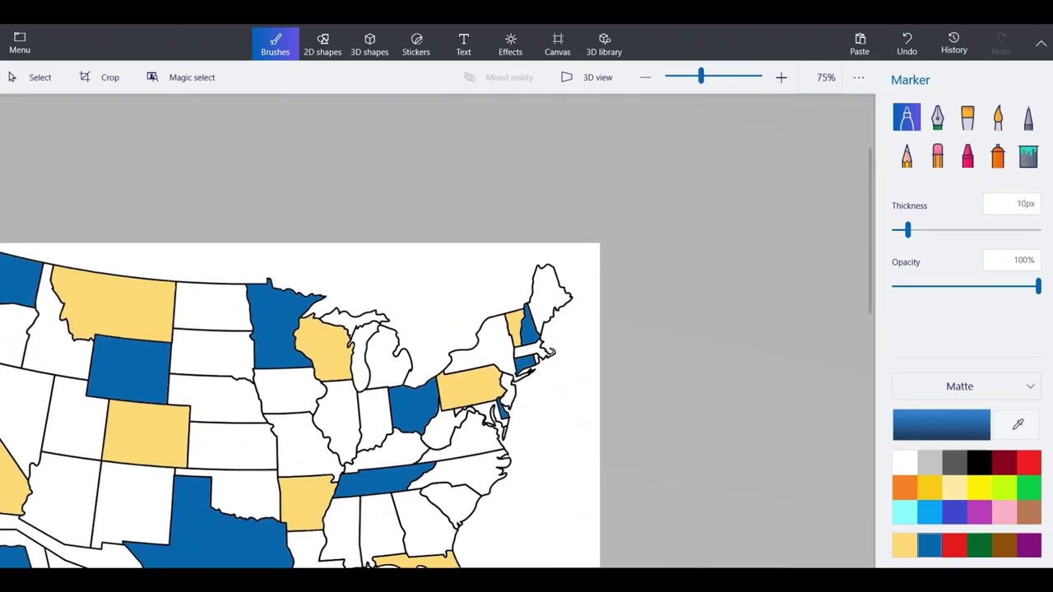
scroll(437, 329, down, 3)
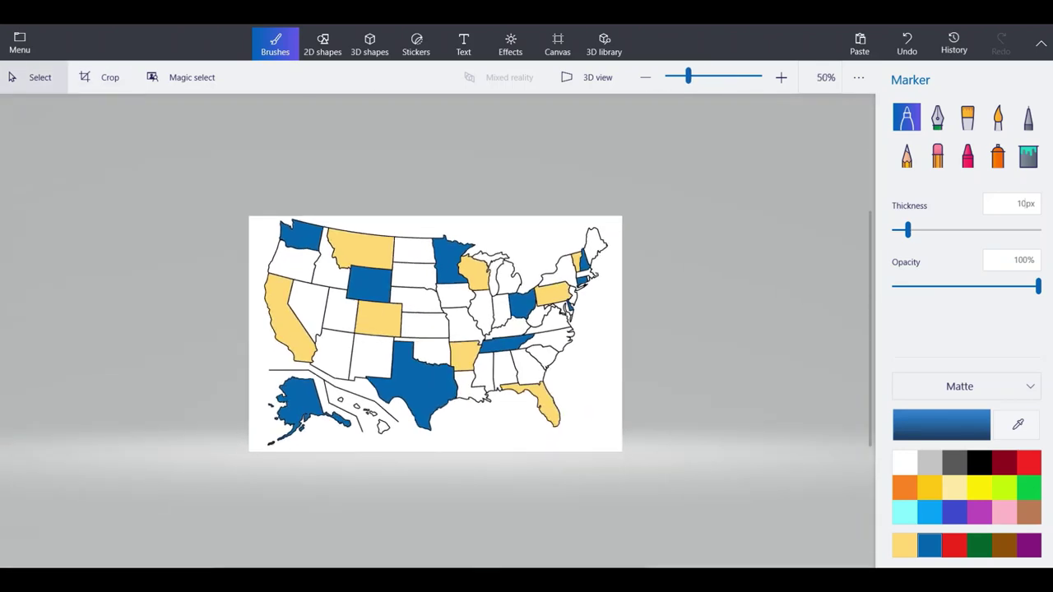
click(33, 77)
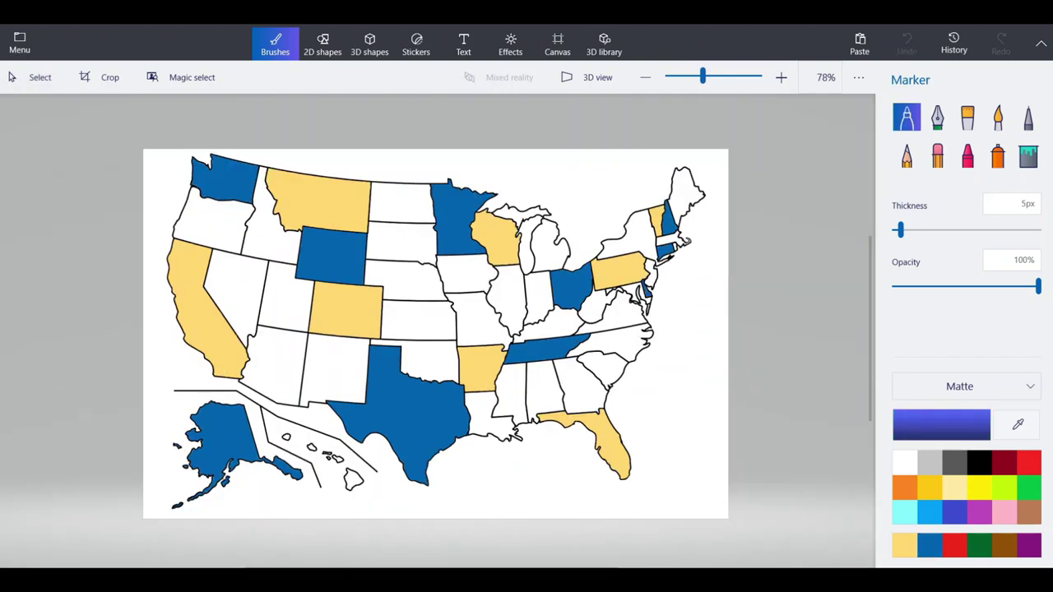
Outline Oregon's western coast in red with a 5 px marker, starting at the California border and going north.
click(954, 545)
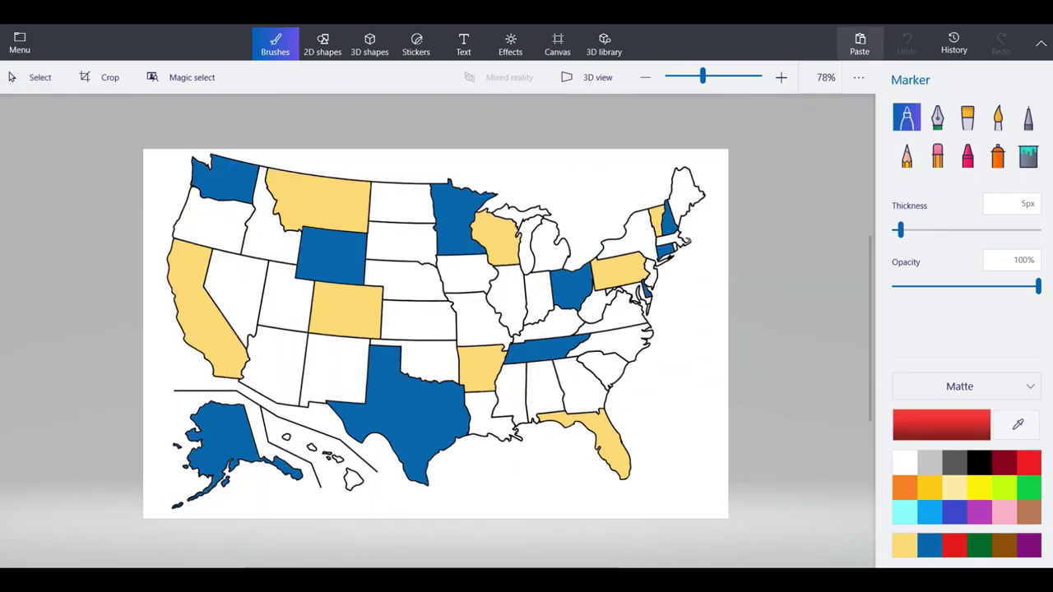
scroll(188, 188, up, 2)
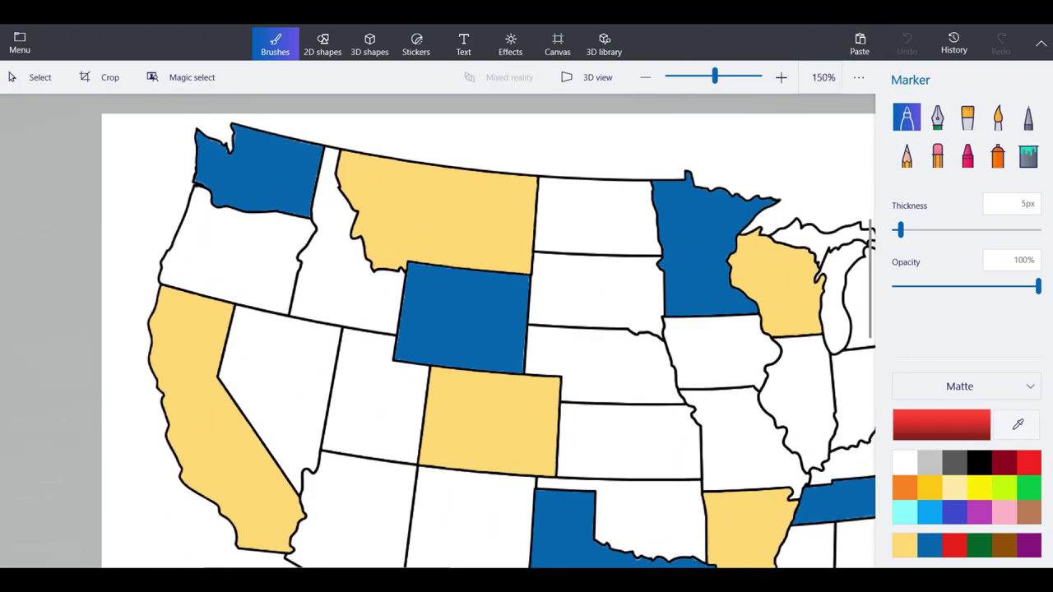
scroll(149, 266, up, 6)
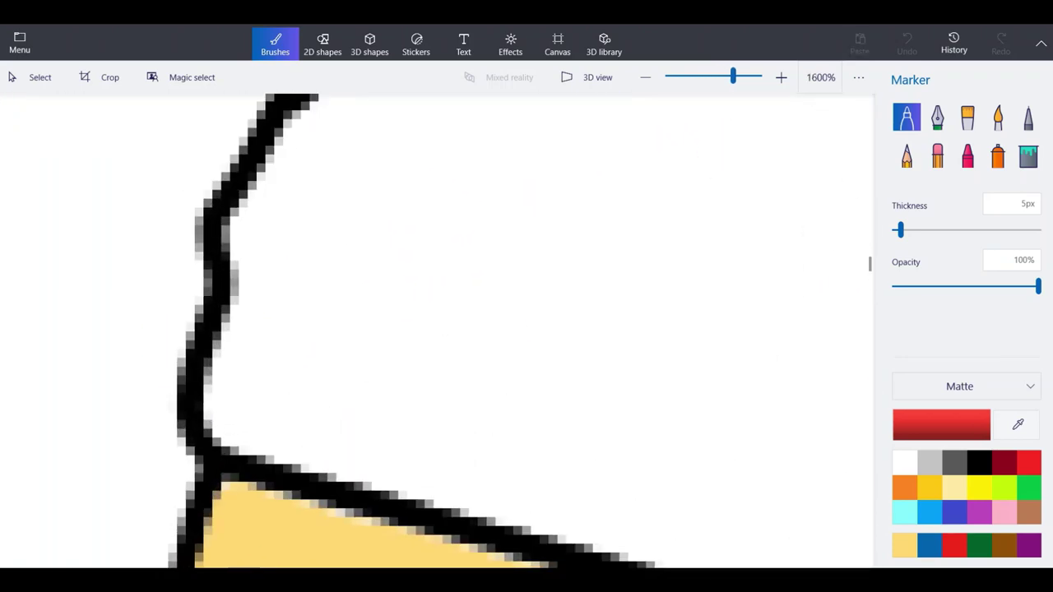
mouse_move(284, 432)
mouse_down()
mouse_move(216, 387)
mouse_move(251, 275)
mouse_move(249, 206)
mouse_move(278, 184)
mouse_move(324, 115)
mouse_up()
scroll(275, 450, down, 1)
scroll(301, 177, up, 1)
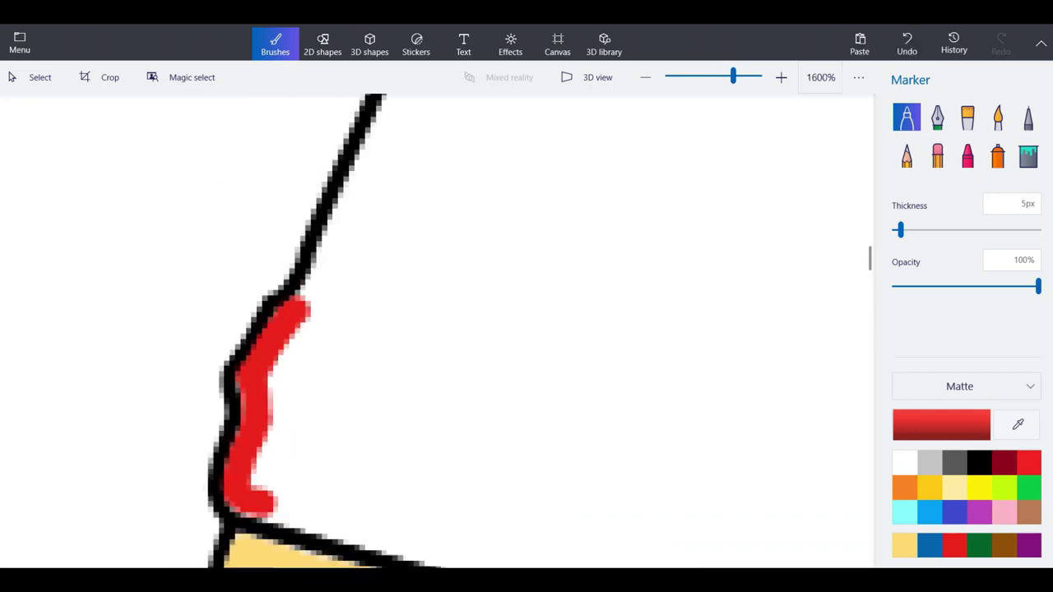
mouse_move(293, 395)
mouse_down()
mouse_move(332, 349)
mouse_move(361, 257)
mouse_move(422, 140)
mouse_up()
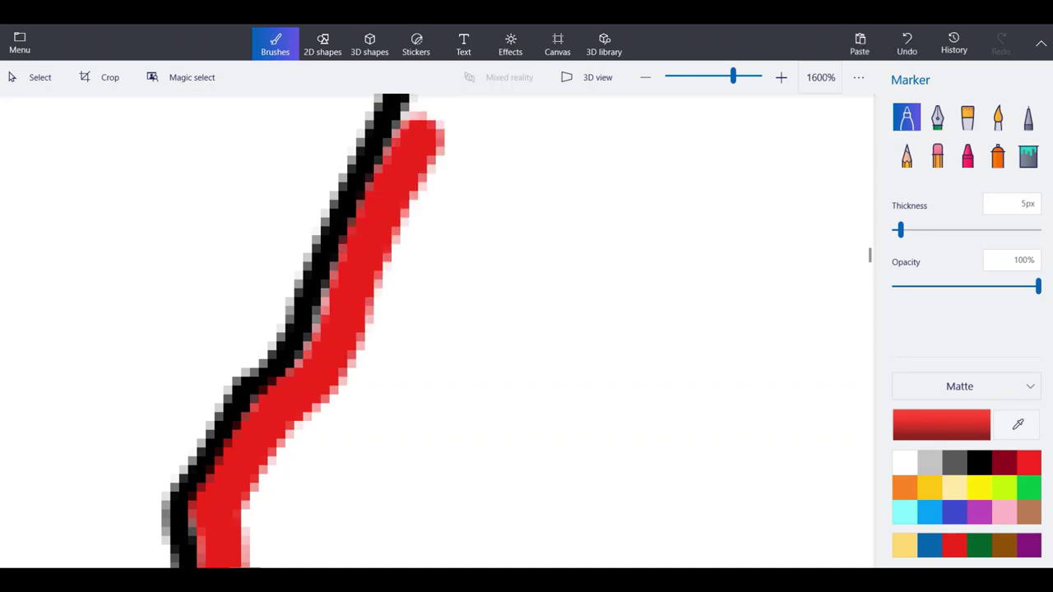
scroll(333, 428, down, 1)
scroll(395, 156, up, 1)
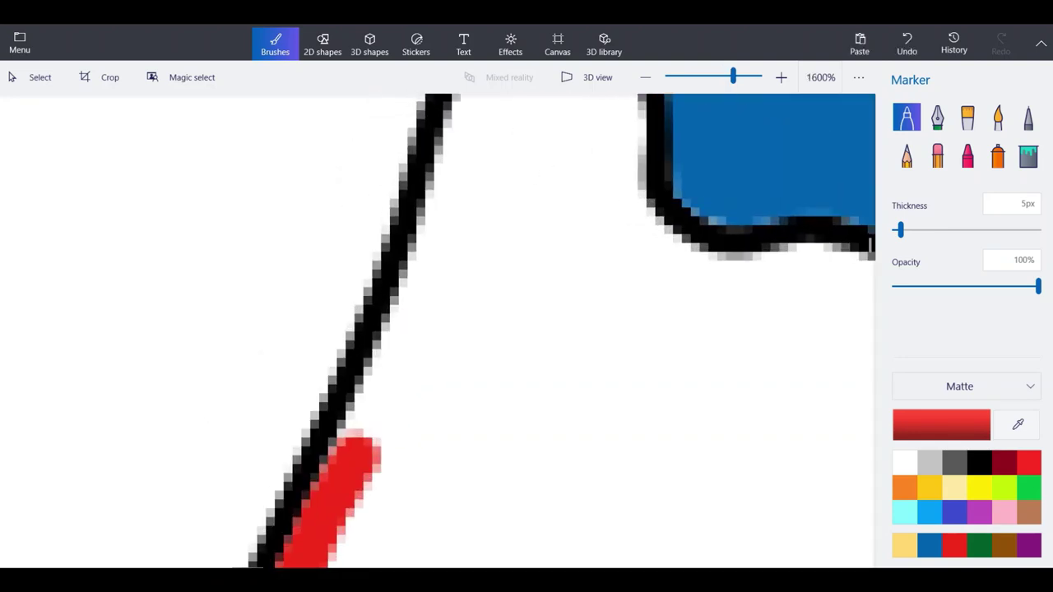
Outline the inside of Oregon's upper west coast and northwest corner in red with the 5 px marker.
mouse_move(358, 445)
mouse_down()
mouse_move(393, 385)
mouse_move(457, 158)
mouse_move(484, 105)
mouse_up()
scroll(309, 559, down, 1)
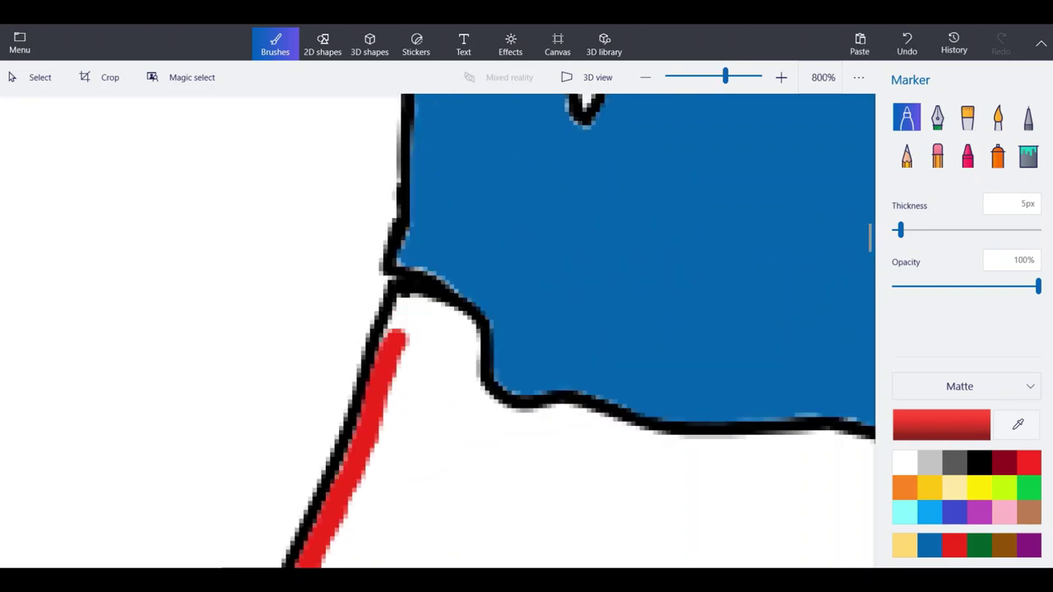
scroll(395, 330, up, 2)
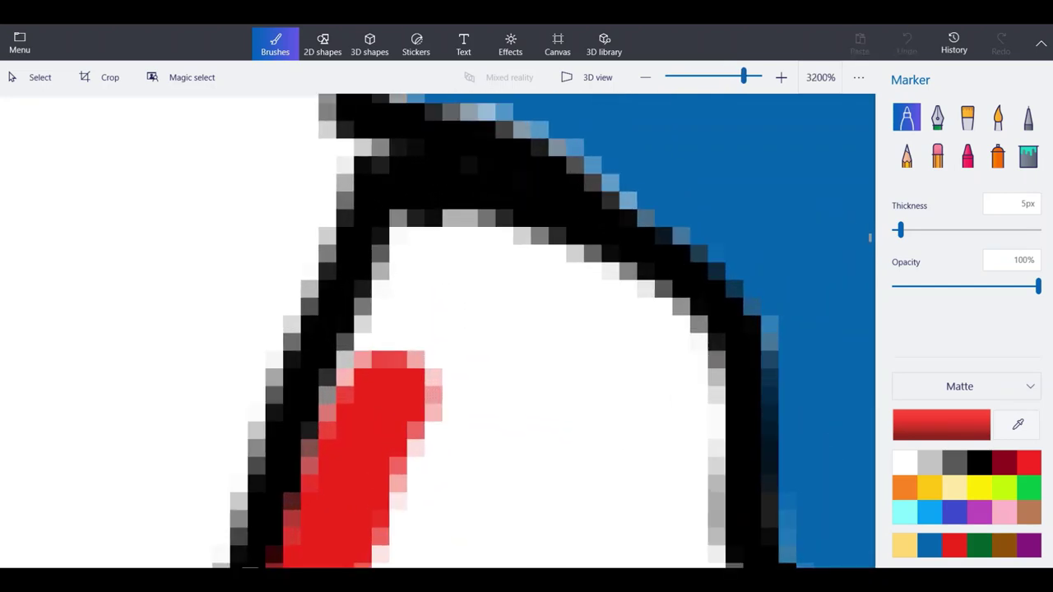
drag(383, 419, 428, 226)
mouse_move(424, 263)
mouse_down()
mouse_move(559, 276)
mouse_move(663, 360)
mouse_move(613, 294)
mouse_up()
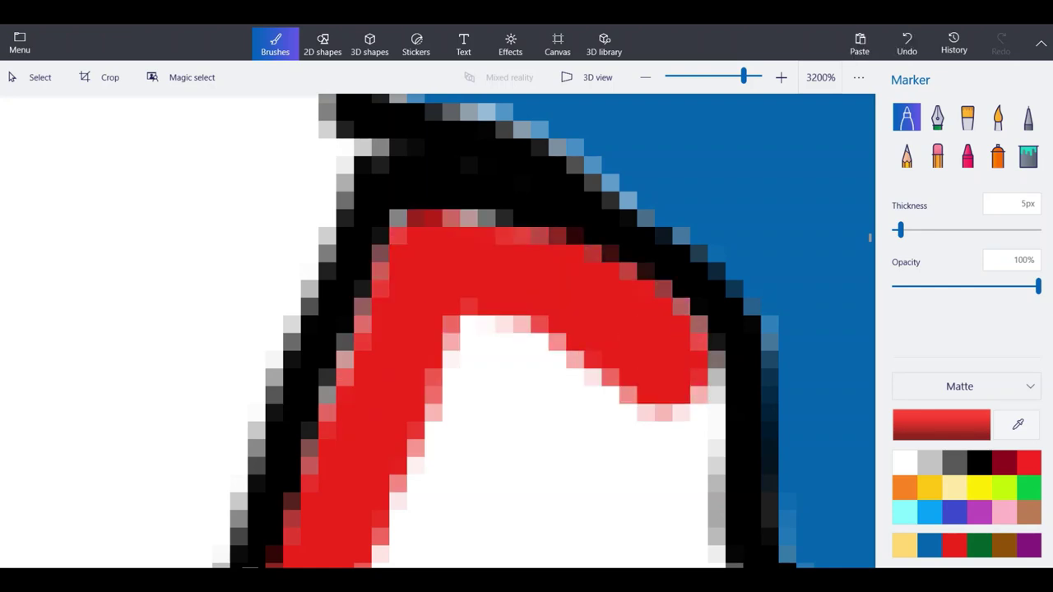
scroll(597, 300, down, 1)
scroll(773, 421, up, 2)
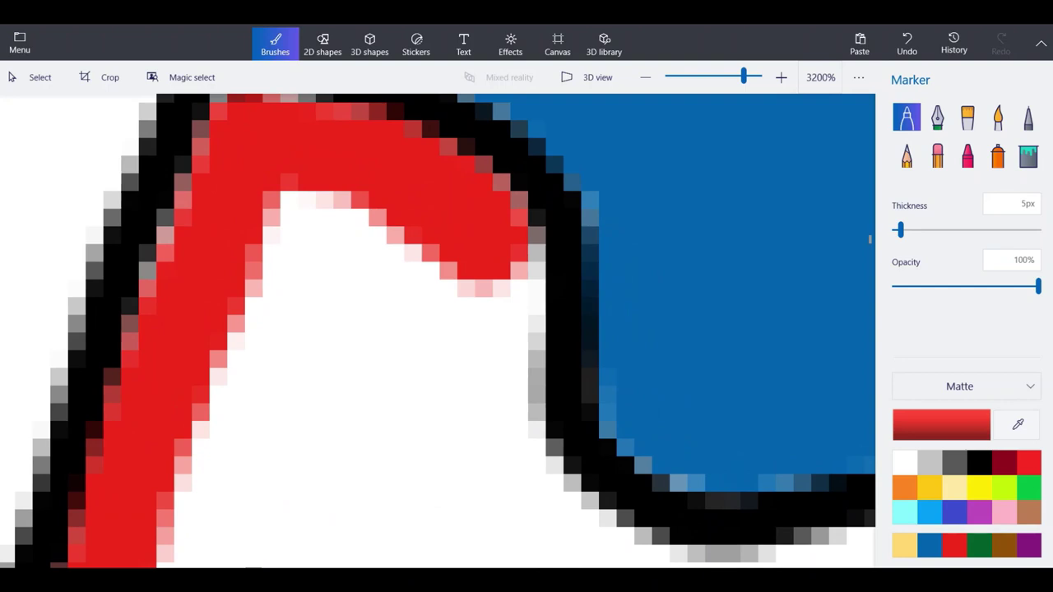
mouse_move(506, 276)
mouse_down()
mouse_move(522, 530)
mouse_move(643, 559)
mouse_up()
scroll(372, 241, down, 1)
scroll(712, 404, up, 1)
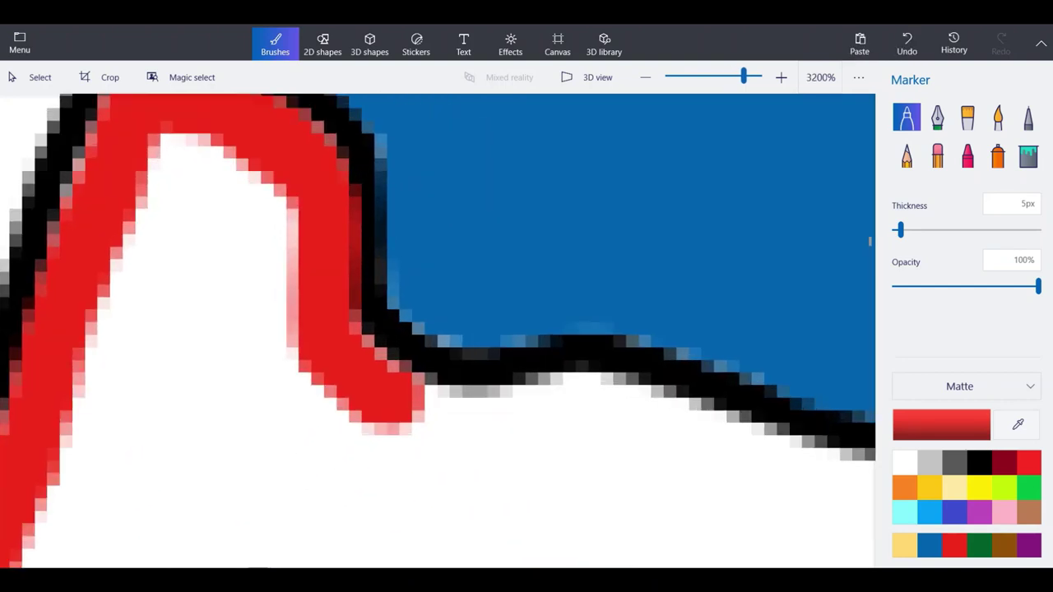
Continue the red outline eastward beneath Oregon's border with Washington, undoing and redrawing one misplaced stroke.
mouse_move(260, 411)
mouse_down()
mouse_move(522, 416)
mouse_move(860, 487)
mouse_up()
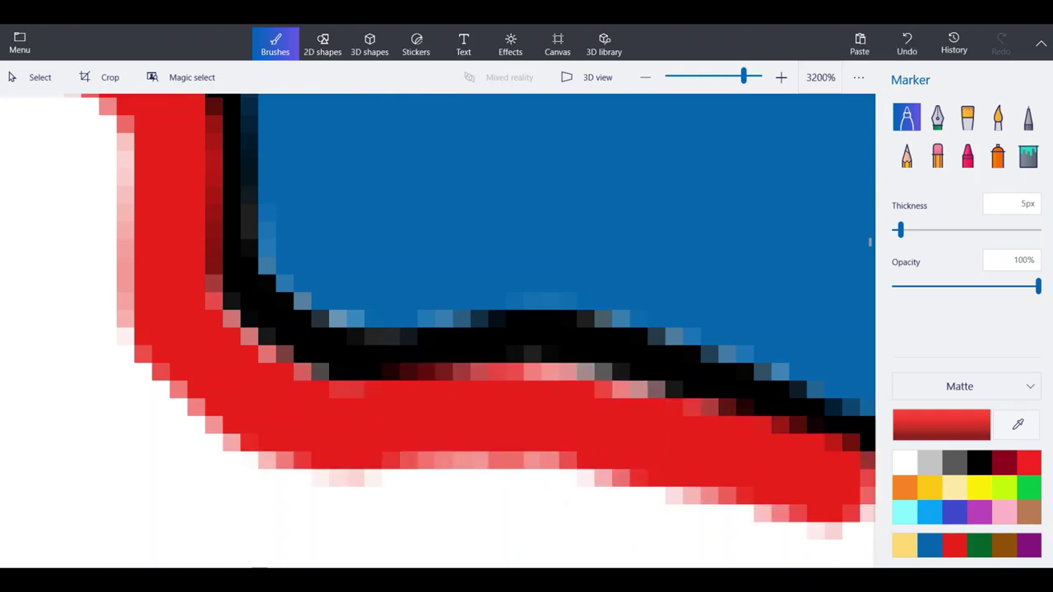
click(907, 43)
scroll(195, 181, down, 2)
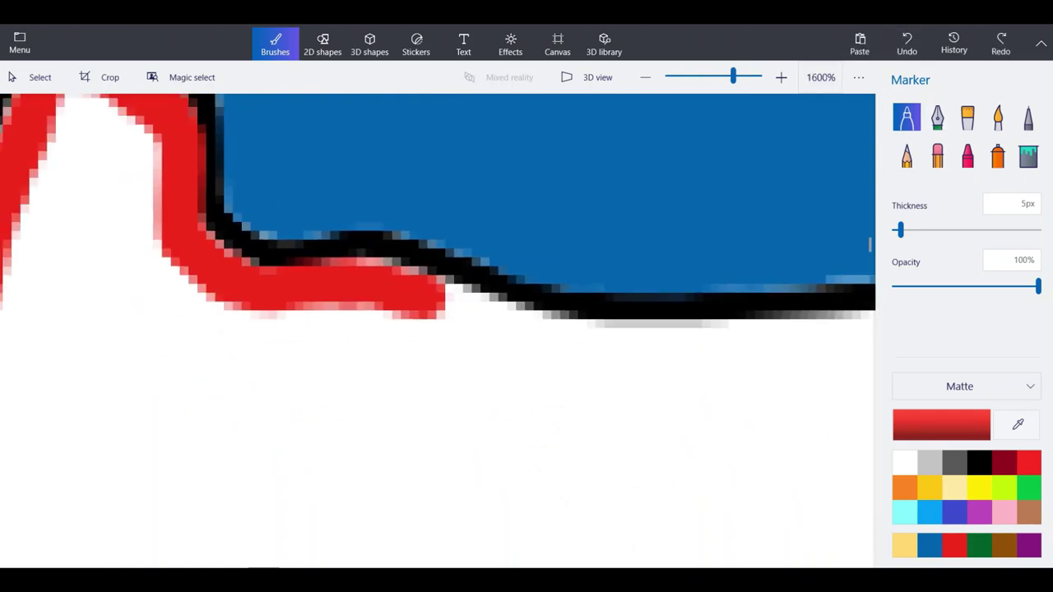
mouse_move(714, 339)
mouse_down()
mouse_move(527, 344)
mouse_move(428, 305)
mouse_up()
scroll(600, 313, down, 3)
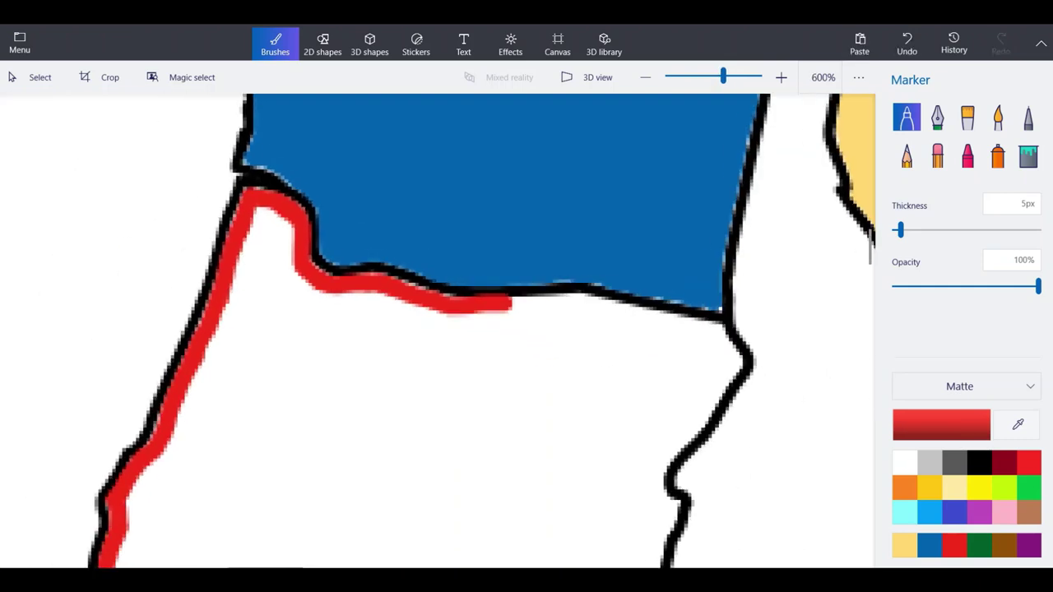
scroll(601, 312, up, 3)
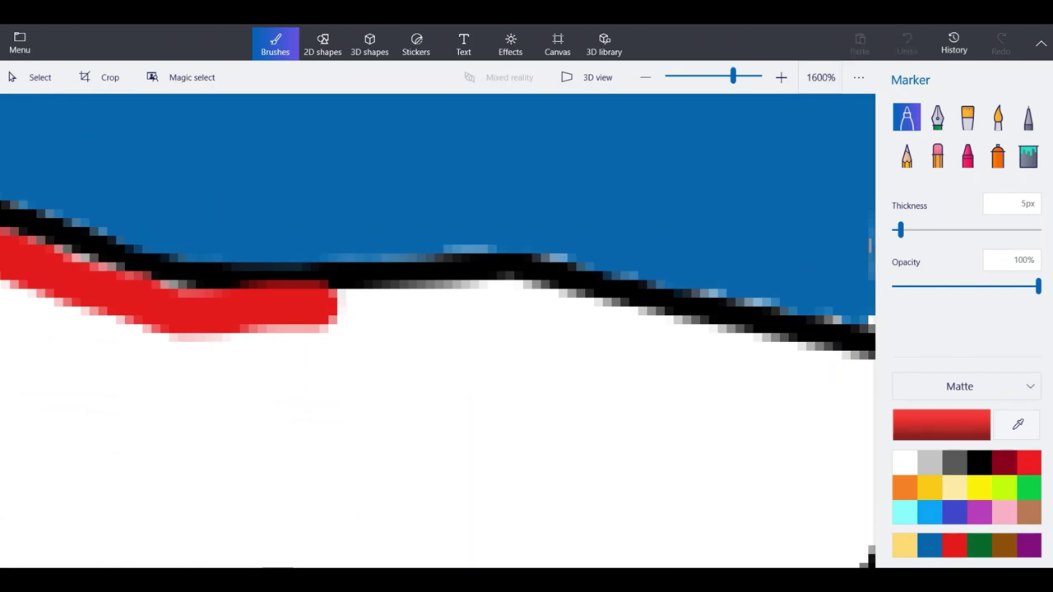
mouse_move(305, 308)
mouse_down()
mouse_move(588, 315)
mouse_move(823, 375)
mouse_up()
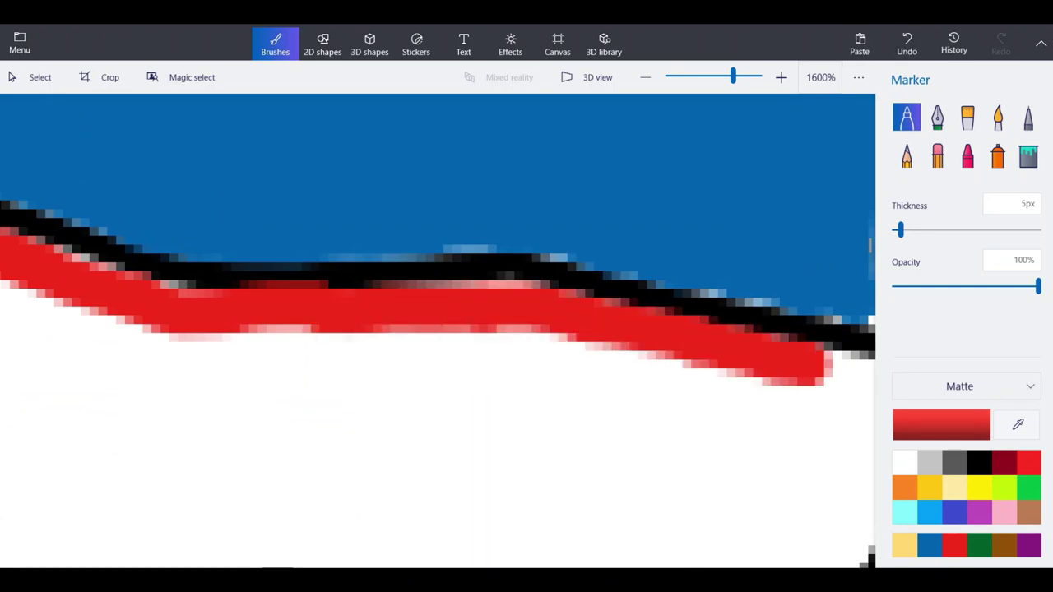
Carry the red outline around Oregon's northeast corner and down inside its winding eastern border.
scroll(823, 374, down, 2)
scroll(795, 386, up, 1)
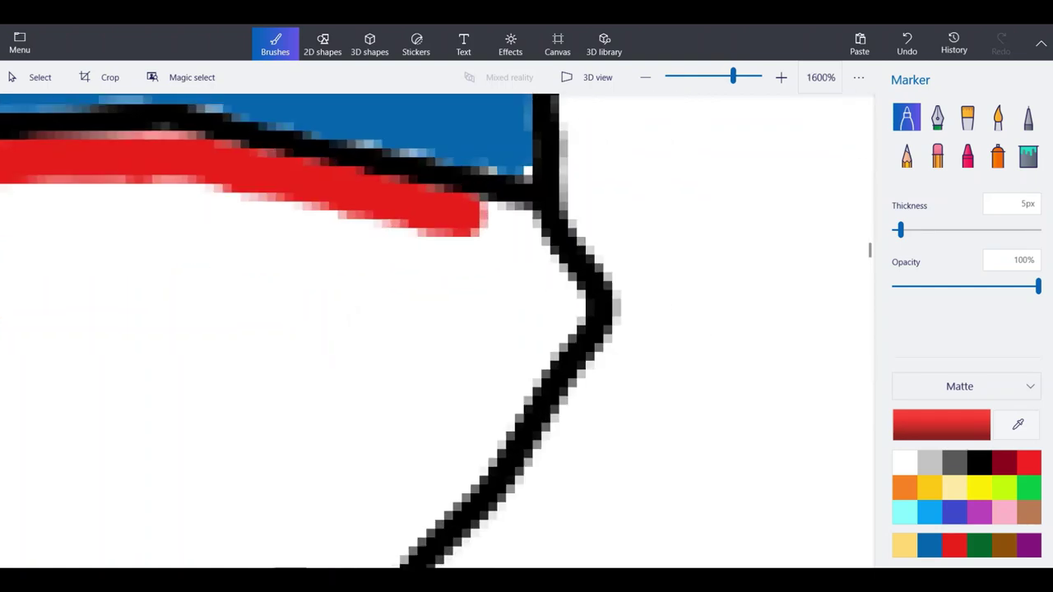
mouse_move(432, 468)
mouse_down()
mouse_move(501, 402)
mouse_move(525, 350)
mouse_move(570, 302)
mouse_move(514, 239)
mouse_move(512, 215)
mouse_move(473, 230)
mouse_up()
scroll(545, 212, down, 3)
scroll(543, 309, up, 3)
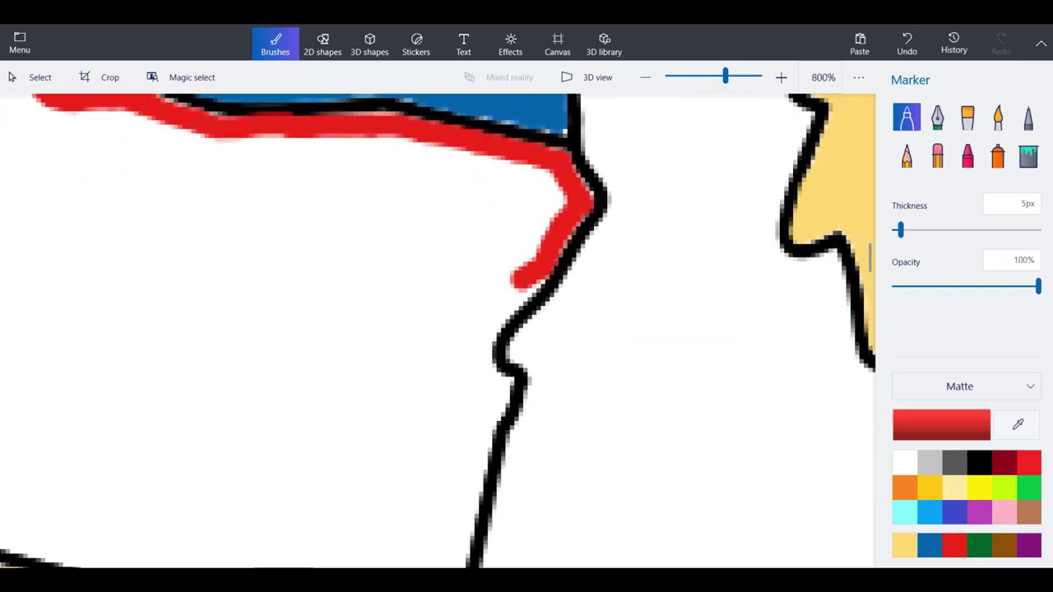
mouse_move(545, 175)
mouse_down()
mouse_move(462, 300)
mouse_move(375, 394)
mouse_move(360, 481)
mouse_move(416, 508)
mouse_up()
scroll(436, 329, down, 4)
scroll(429, 314, up, 5)
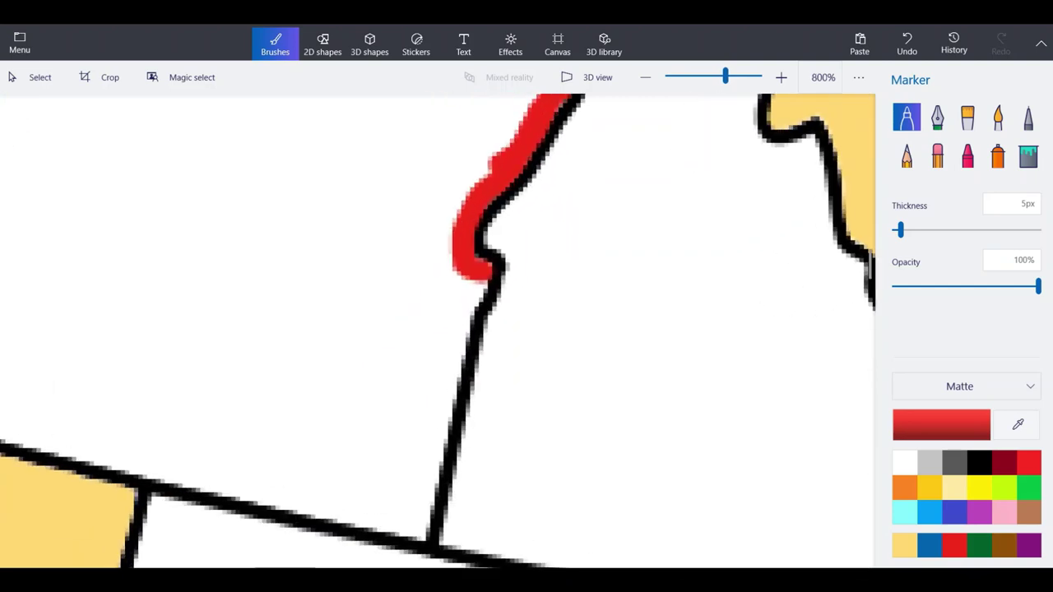
mouse_move(515, 210)
mouse_down()
mouse_move(476, 333)
mouse_move(434, 547)
mouse_move(413, 568)
mouse_up()
Close Oregon's red outline around the southeast corner and along the southern border to the southwest corner.
scroll(510, 181, down, 2)
scroll(399, 395, up, 3)
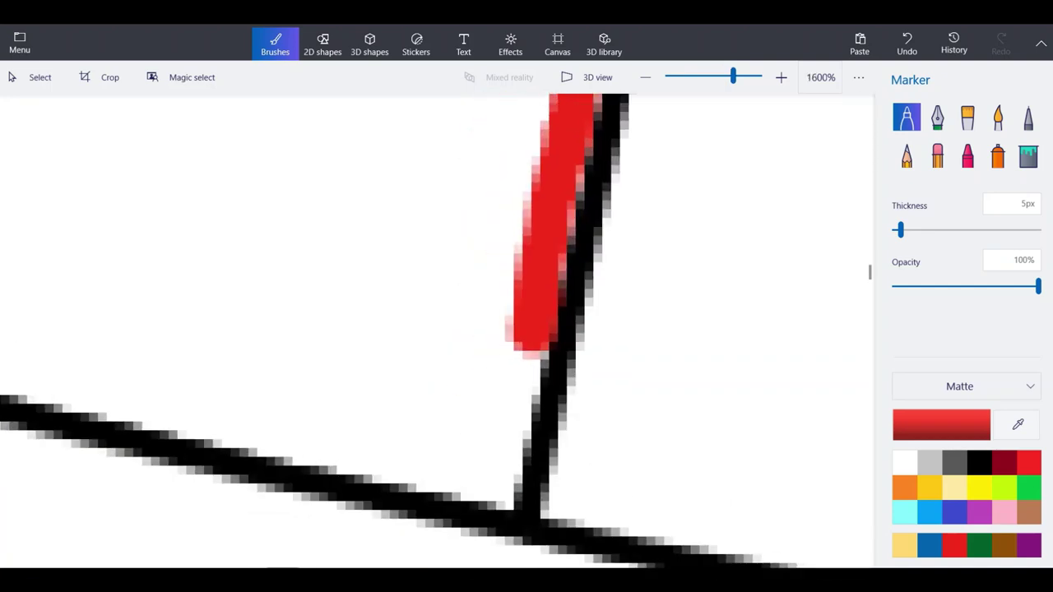
mouse_move(531, 346)
mouse_down()
mouse_move(491, 498)
mouse_move(412, 461)
mouse_move(30, 376)
mouse_up()
scroll(437, 330, down, 2)
scroll(208, 313, up, 2)
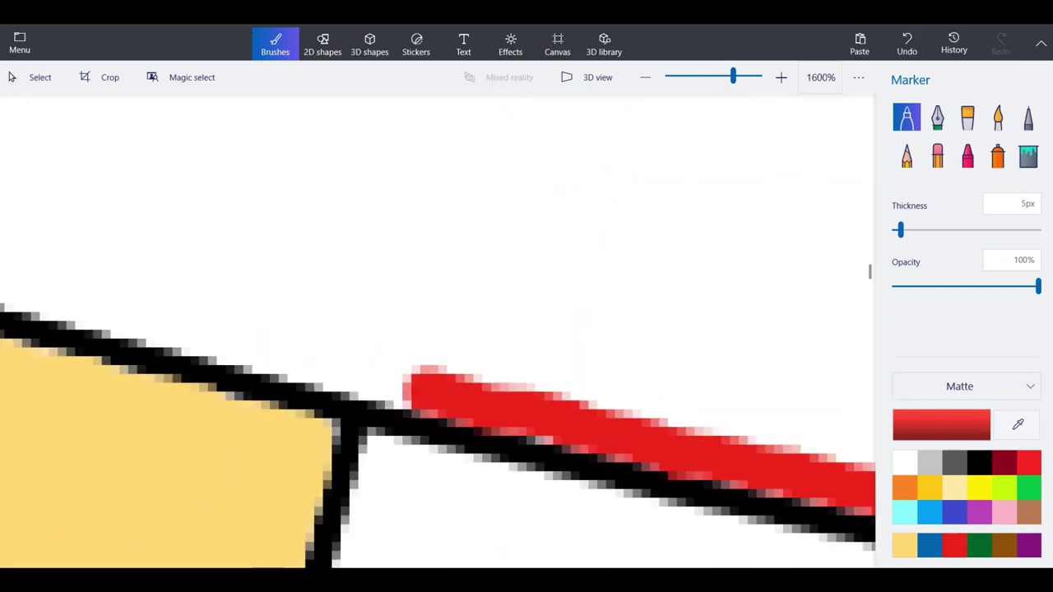
drag(411, 382, 11, 284)
scroll(535, 348, down, 4)
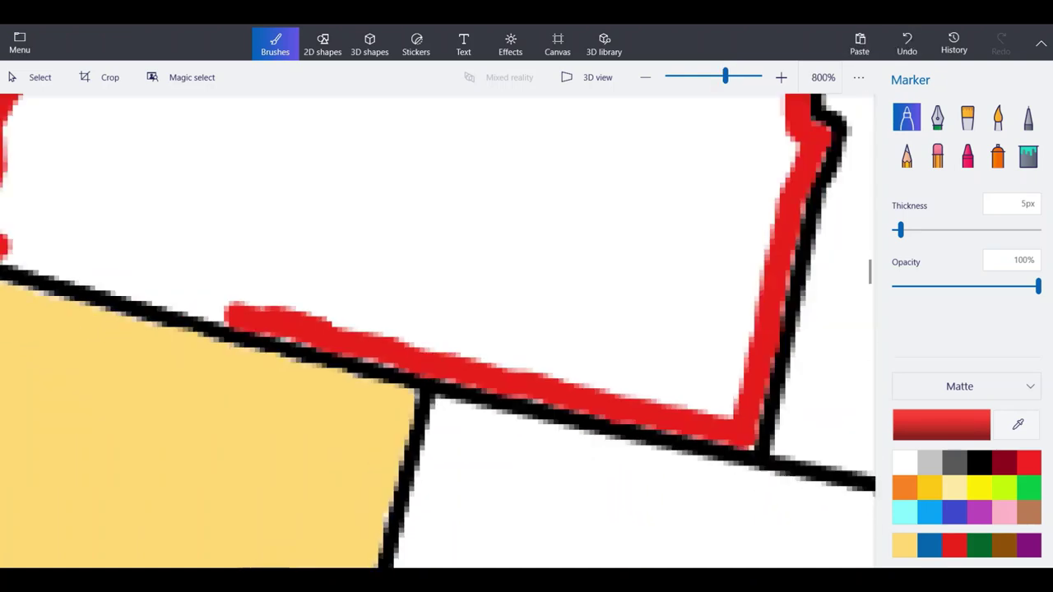
scroll(101, 245, up, 4)
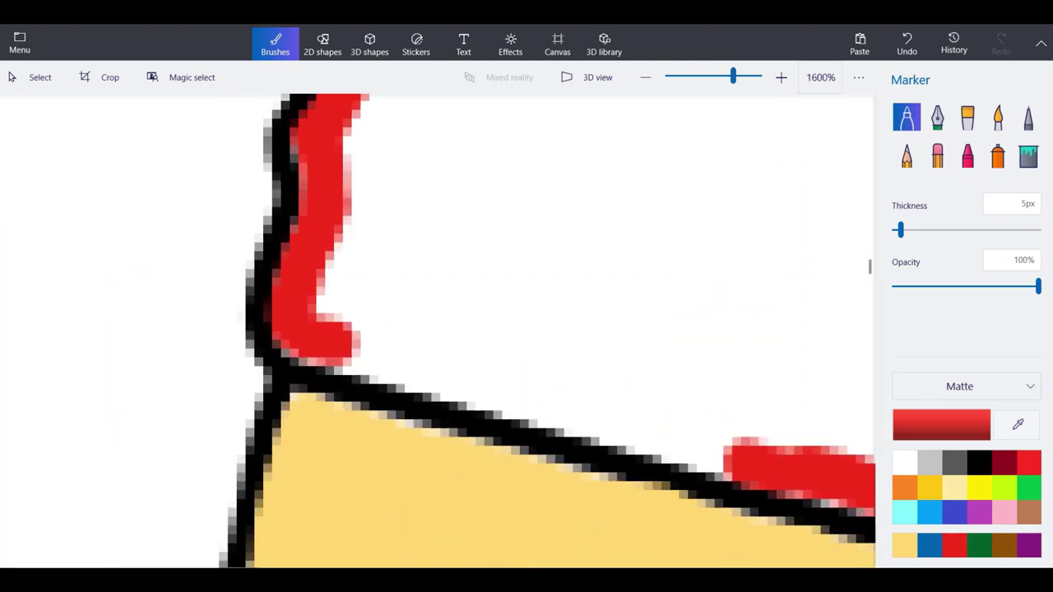
mouse_move(741, 457)
mouse_down()
mouse_move(354, 342)
mouse_move(319, 318)
mouse_up()
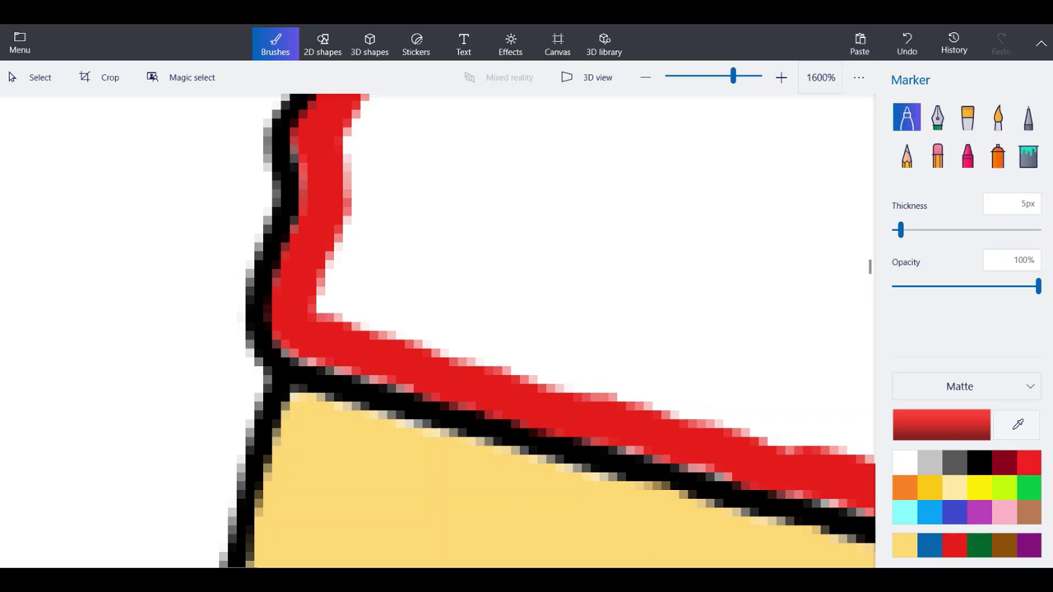
Set the marker thickness to 10 px and fill Oregon's western, central and southern interior with red.
scroll(436, 330, down, 5)
scroll(325, 338, down, 3)
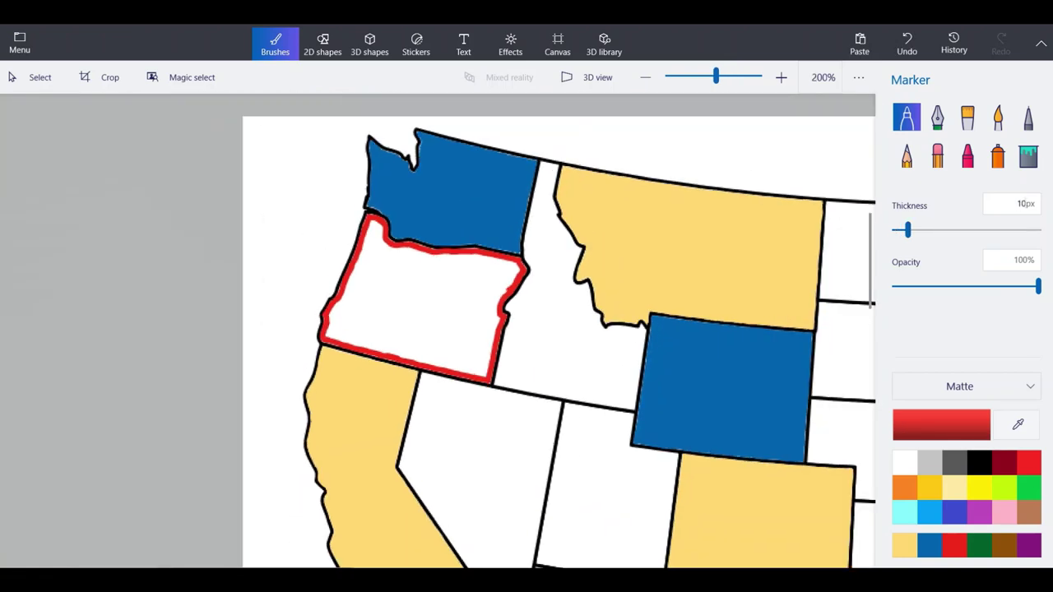
scroll(355, 283, up, 3)
right_click(354, 282)
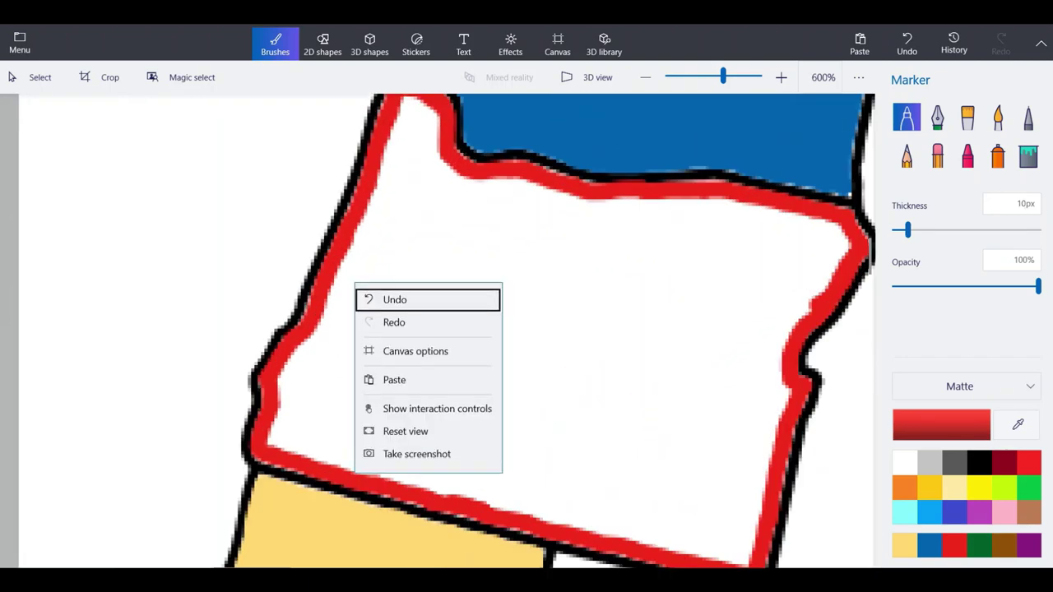
click(353, 281)
drag(367, 247, 321, 362)
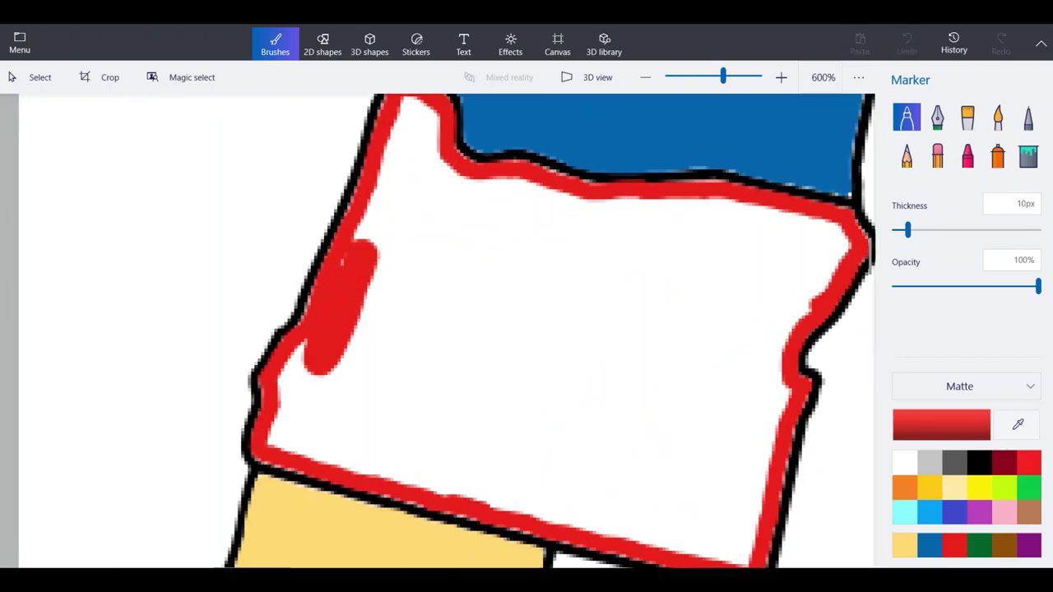
mouse_move(362, 238)
mouse_down()
mouse_move(401, 288)
mouse_move(364, 370)
mouse_move(284, 436)
mouse_up()
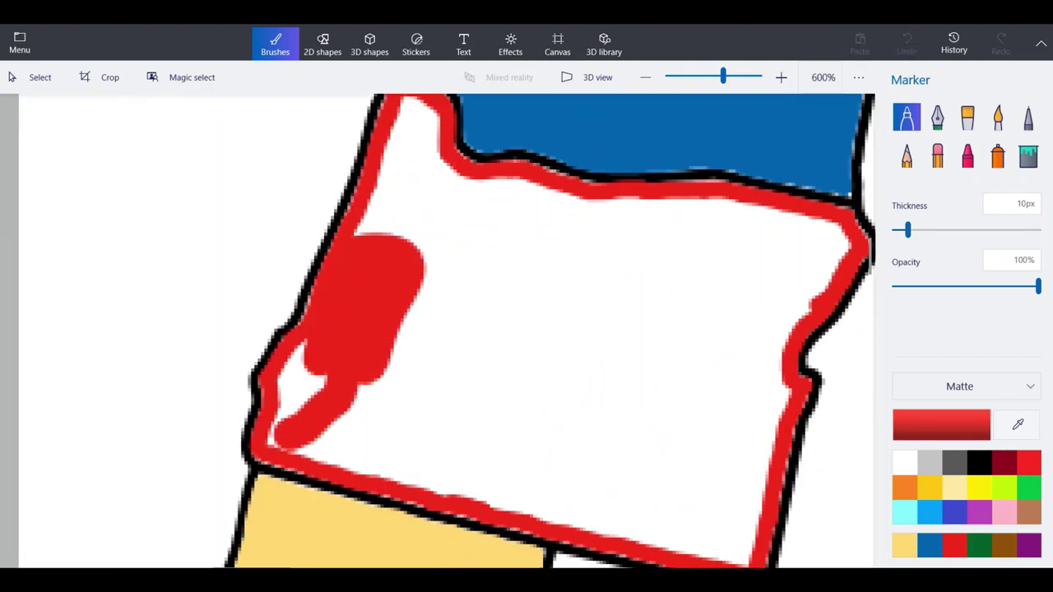
drag(298, 362, 280, 418)
mouse_move(346, 411)
mouse_down()
mouse_move(444, 345)
mouse_move(626, 378)
mouse_move(568, 313)
mouse_move(724, 395)
mouse_move(687, 366)
mouse_up()
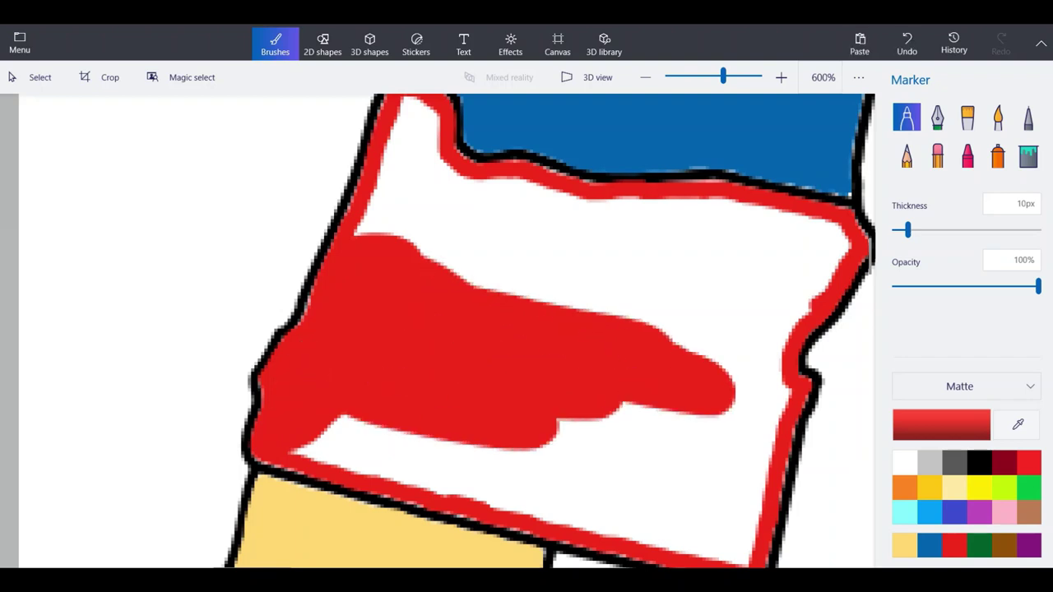
mouse_move(635, 411)
mouse_down()
mouse_move(576, 504)
mouse_move(527, 506)
mouse_move(296, 451)
mouse_move(679, 502)
mouse_up()
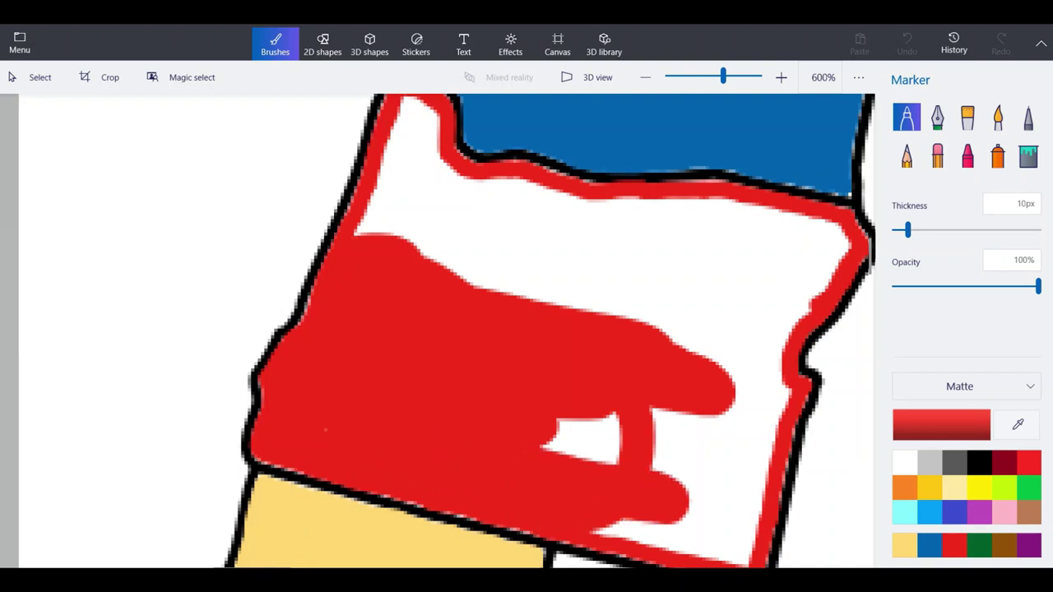
drag(547, 448, 683, 473)
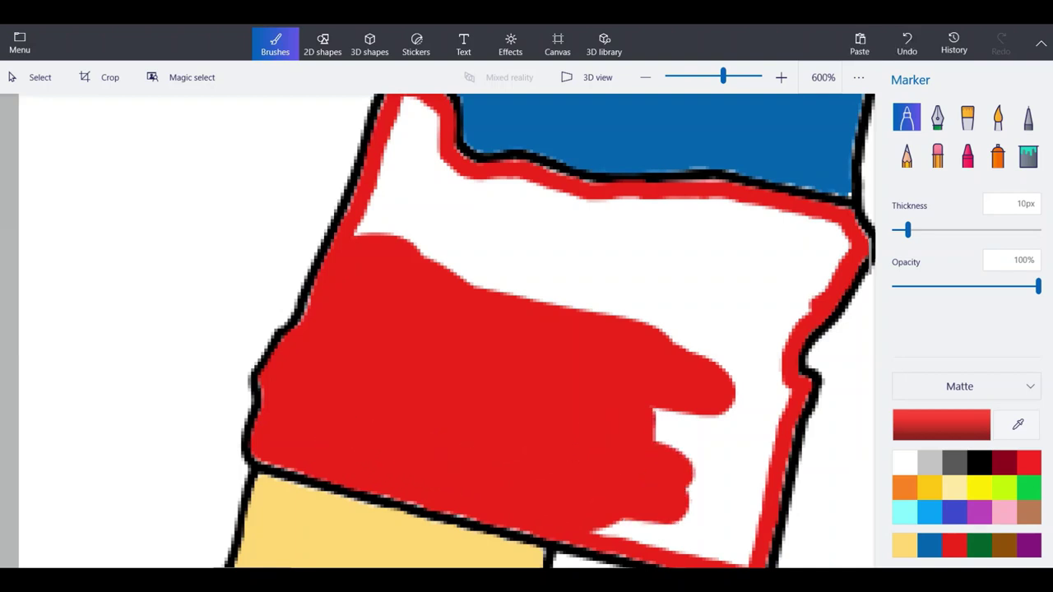
Fill the white area in Oregon's northwest corner with red, undoing one stroke along the way.
scroll(444, 329, down, 3)
scroll(444, 329, up, 4)
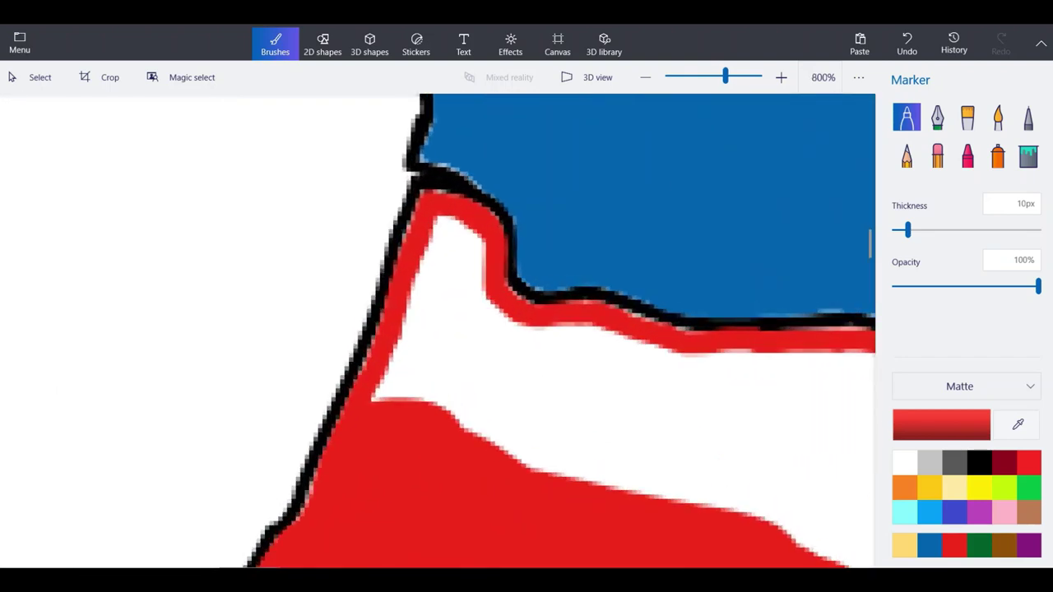
mouse_move(452, 428)
mouse_down()
mouse_move(461, 235)
mouse_move(444, 194)
mouse_up()
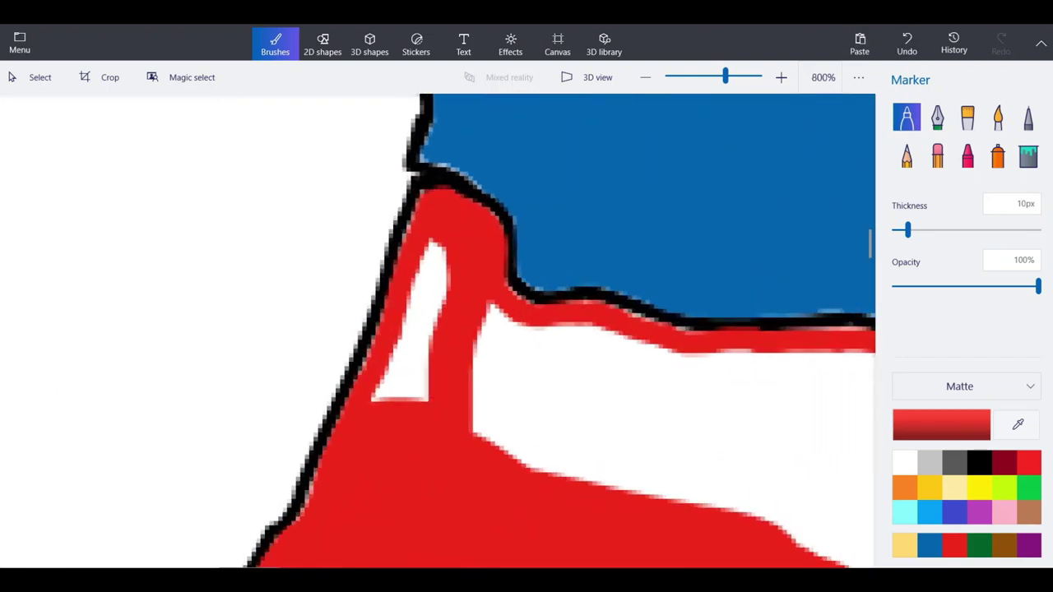
key(ctrl+z)
mouse_move(415, 358)
mouse_down()
mouse_move(449, 220)
mouse_move(468, 258)
mouse_move(476, 247)
mouse_move(436, 379)
mouse_move(392, 380)
mouse_up()
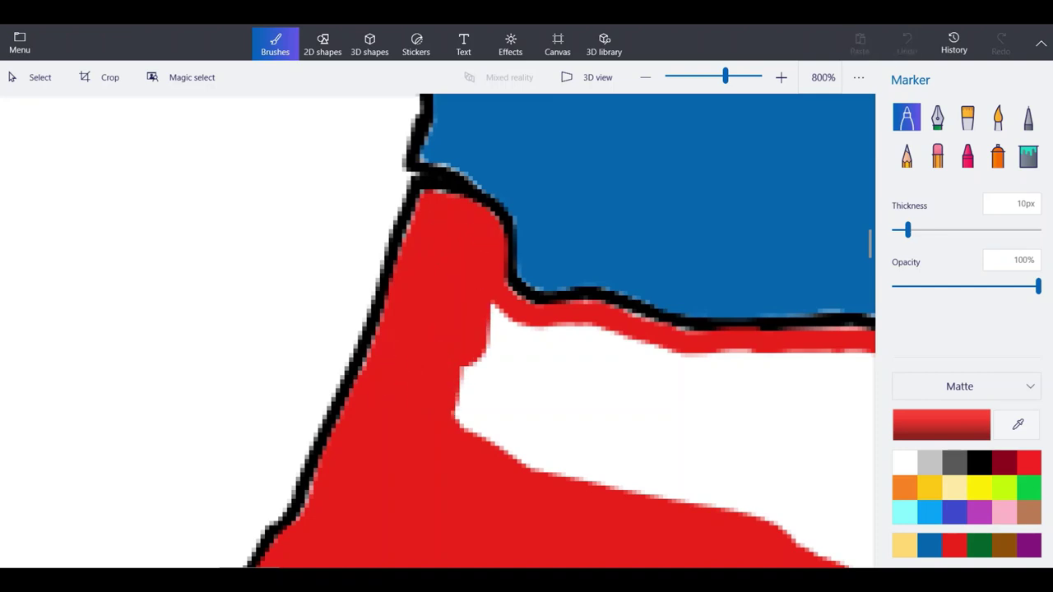
Paint red below the middle of Oregon's northern border, undoing one stroke and covering the white gap in the centre.
mouse_move(445, 339)
mouse_down()
mouse_move(573, 364)
mouse_move(493, 320)
mouse_move(797, 379)
mouse_move(689, 349)
mouse_up()
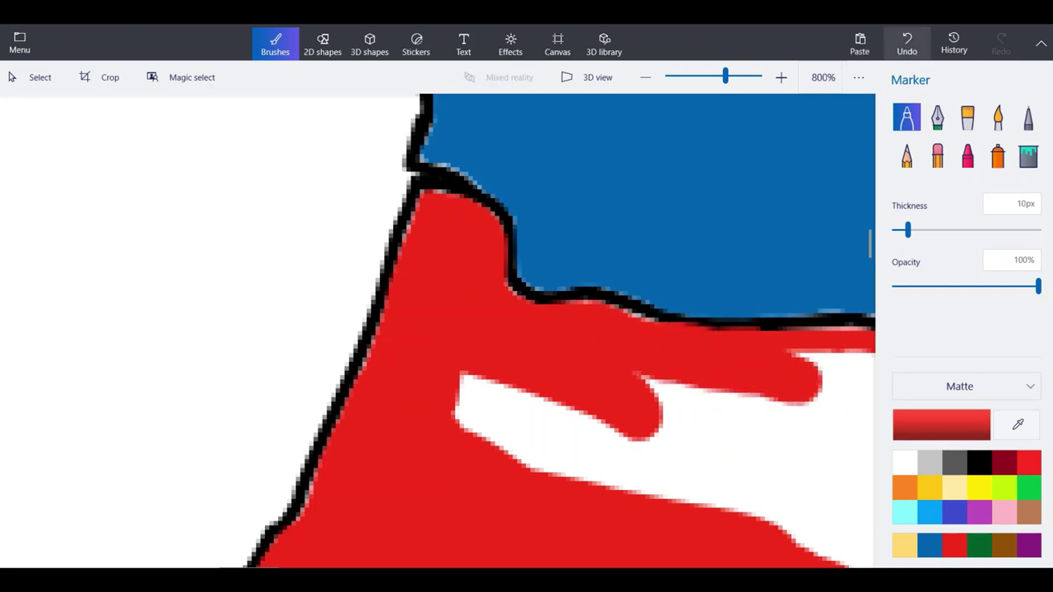
click(907, 44)
mouse_move(798, 361)
mouse_down()
mouse_move(699, 363)
mouse_move(683, 387)
mouse_move(712, 416)
mouse_move(543, 453)
mouse_move(613, 462)
mouse_up()
mouse_move(585, 418)
mouse_down()
mouse_move(683, 474)
mouse_move(823, 482)
mouse_move(738, 389)
mouse_up()
Fill Oregon's remaining northeastern interior with red up to the outline.
scroll(738, 390, down, 3)
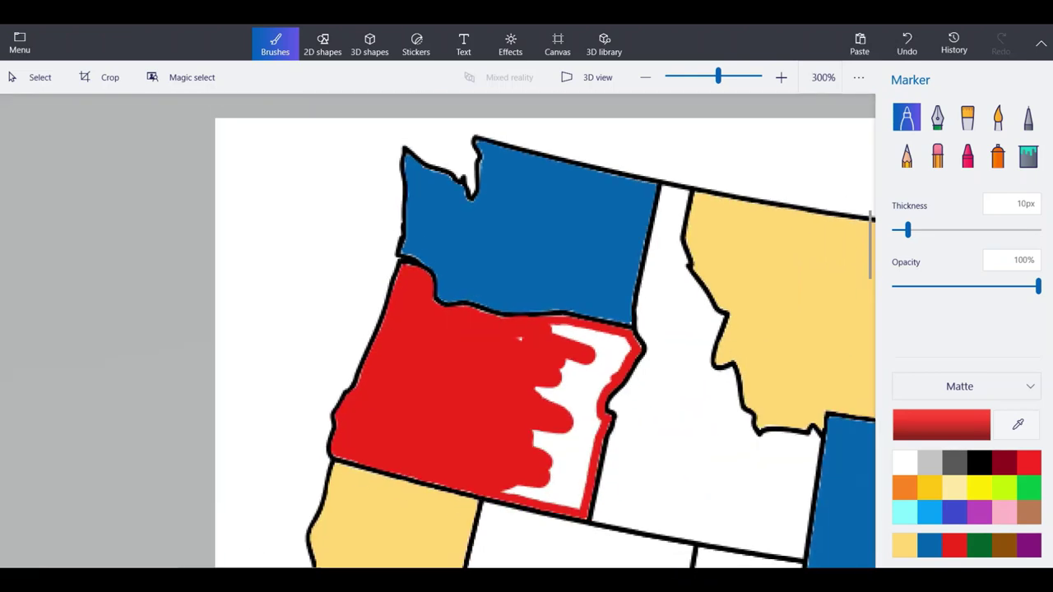
scroll(738, 389, up, 1)
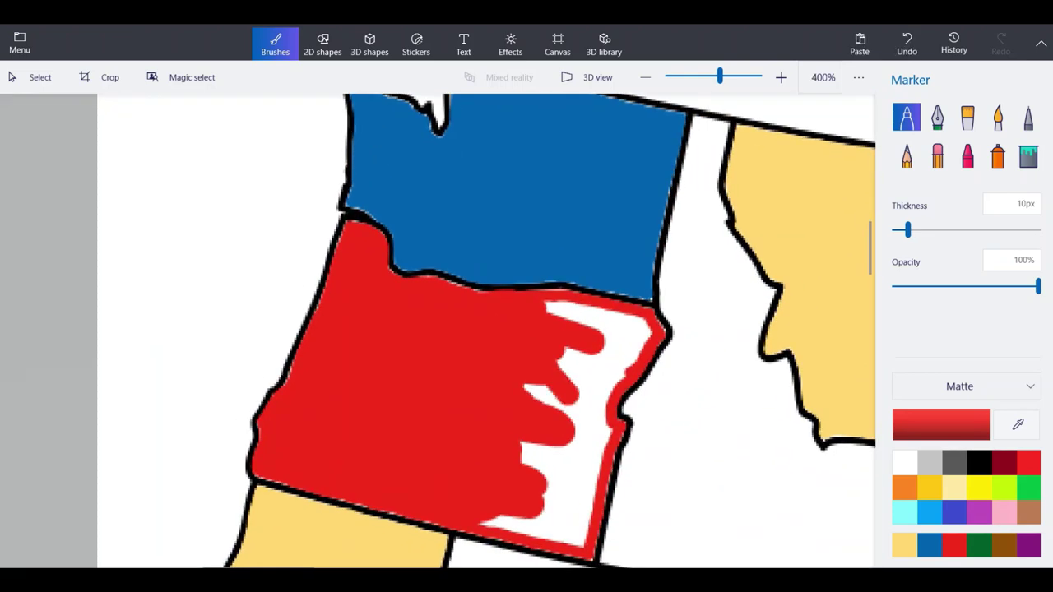
scroll(592, 363, up, 2)
mouse_move(593, 366)
mouse_down()
mouse_move(582, 422)
mouse_move(592, 449)
mouse_move(650, 387)
mouse_move(658, 345)
mouse_move(695, 280)
mouse_move(625, 259)
mouse_move(502, 255)
mouse_move(633, 296)
mouse_move(613, 399)
mouse_move(563, 370)
mouse_move(535, 399)
mouse_move(473, 416)
mouse_up()
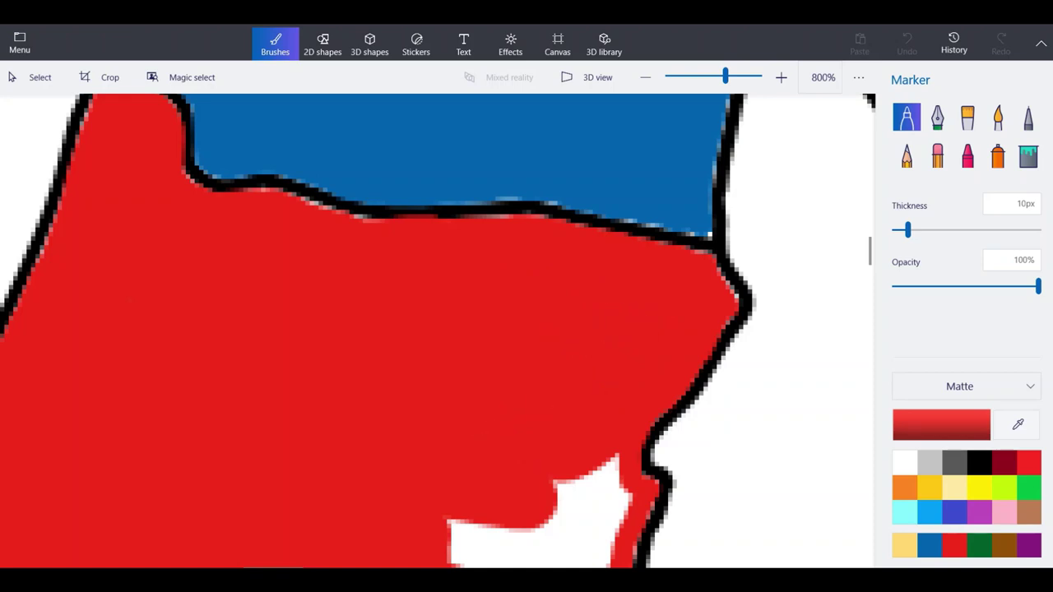
Fill the last white area in Oregon's southeast with red and show the whole US map.
scroll(576, 494, down, 5)
scroll(535, 346, up, 5)
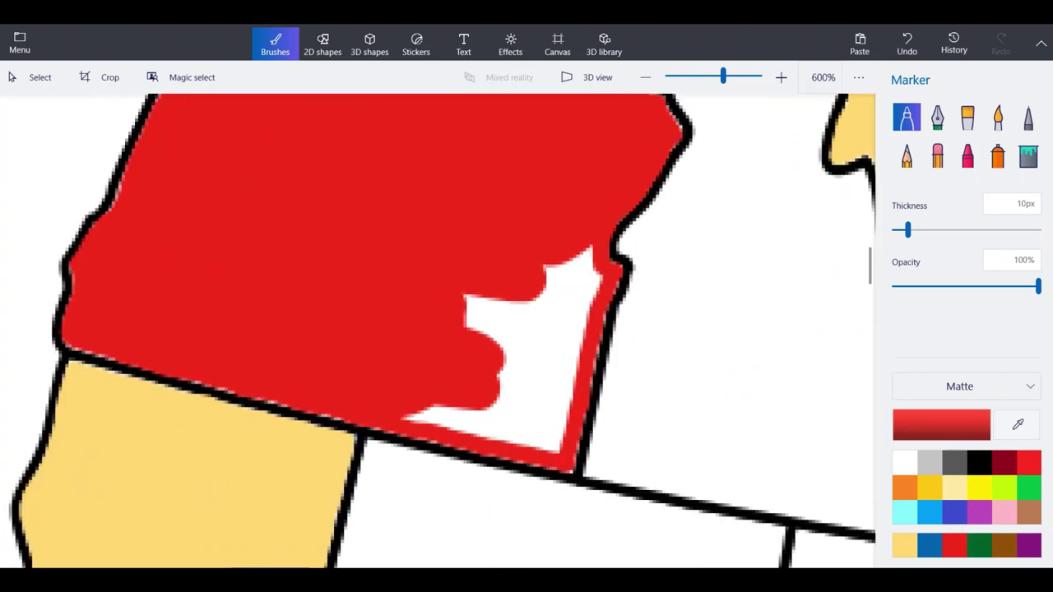
mouse_move(403, 416)
mouse_down()
mouse_move(452, 420)
mouse_move(465, 409)
mouse_move(539, 440)
mouse_move(568, 428)
mouse_move(556, 407)
mouse_move(588, 280)
mouse_move(580, 342)
mouse_move(584, 251)
mouse_move(560, 341)
mouse_move(457, 413)
mouse_up()
mouse_move(445, 316)
mouse_down()
mouse_move(497, 382)
mouse_move(498, 346)
mouse_move(525, 284)
mouse_move(535, 317)
mouse_up()
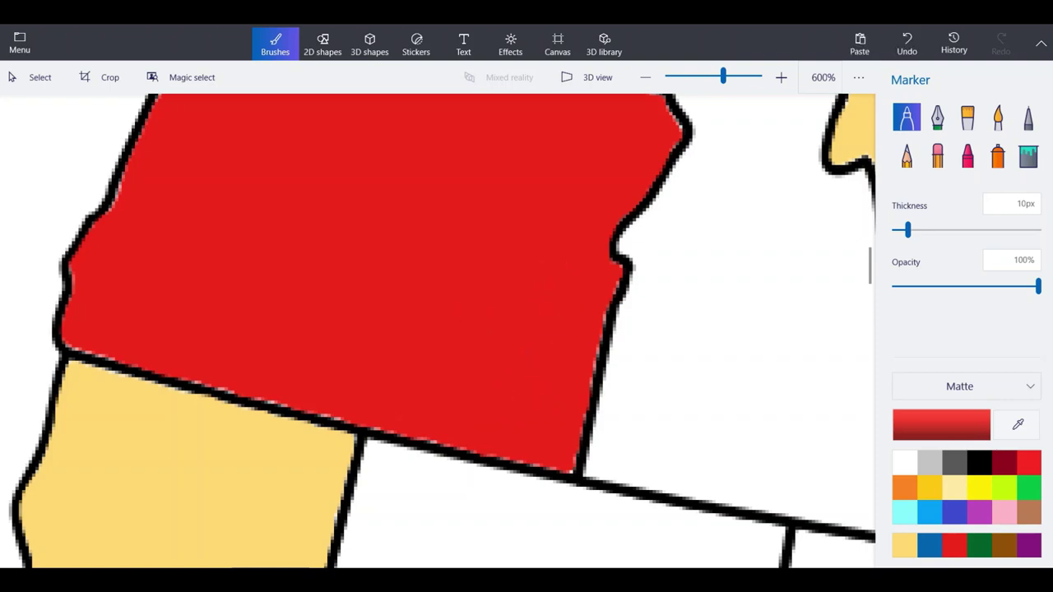
scroll(493, 362, down, 8)
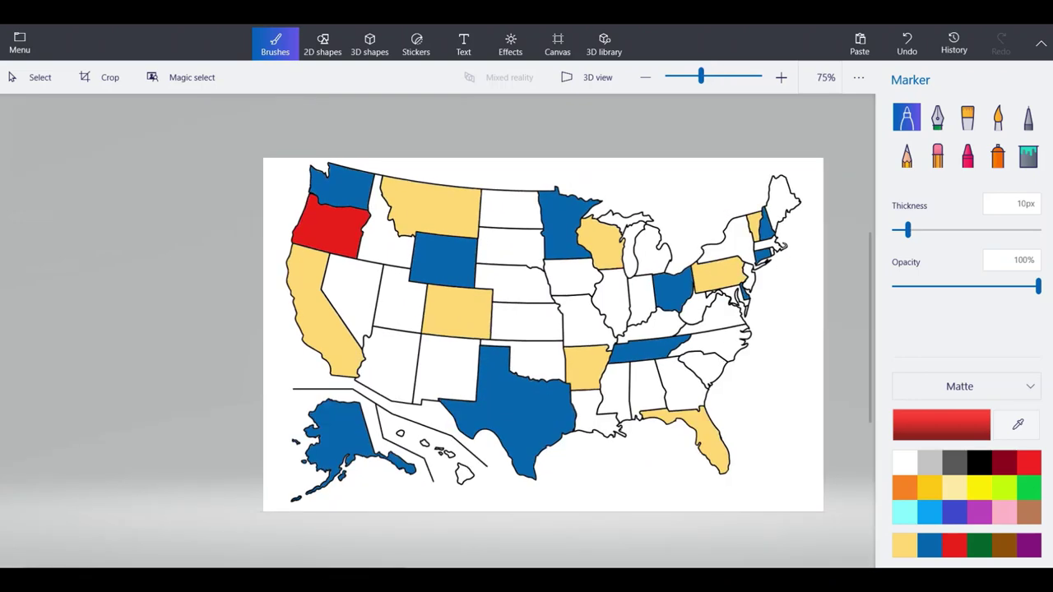
Reduce the marker thickness to 5 px and paint a red edge along the inside of Kansas's western border.
scroll(437, 331, down, 1)
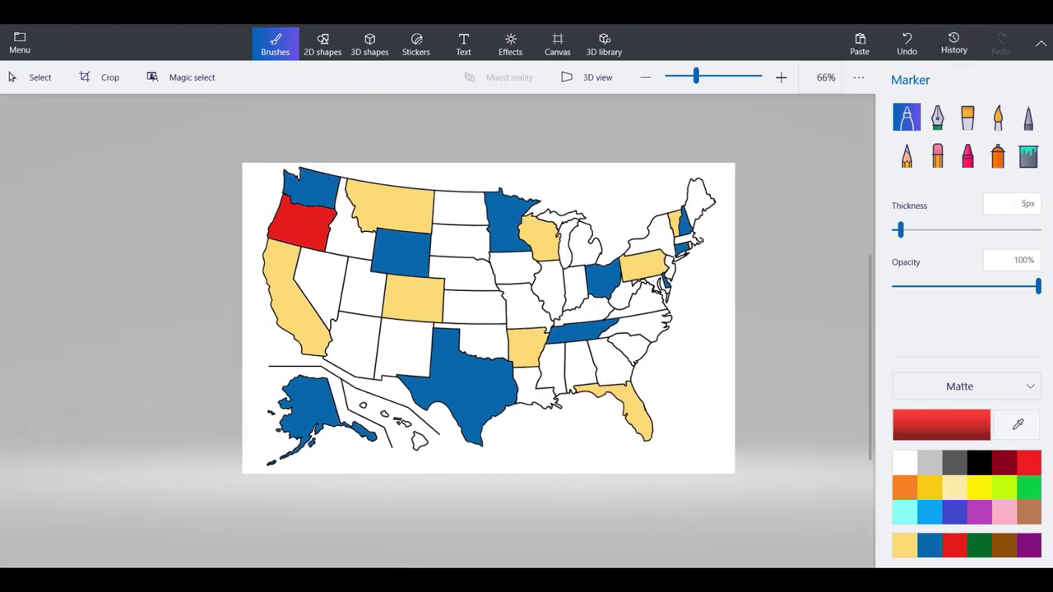
scroll(467, 268, up, 9)
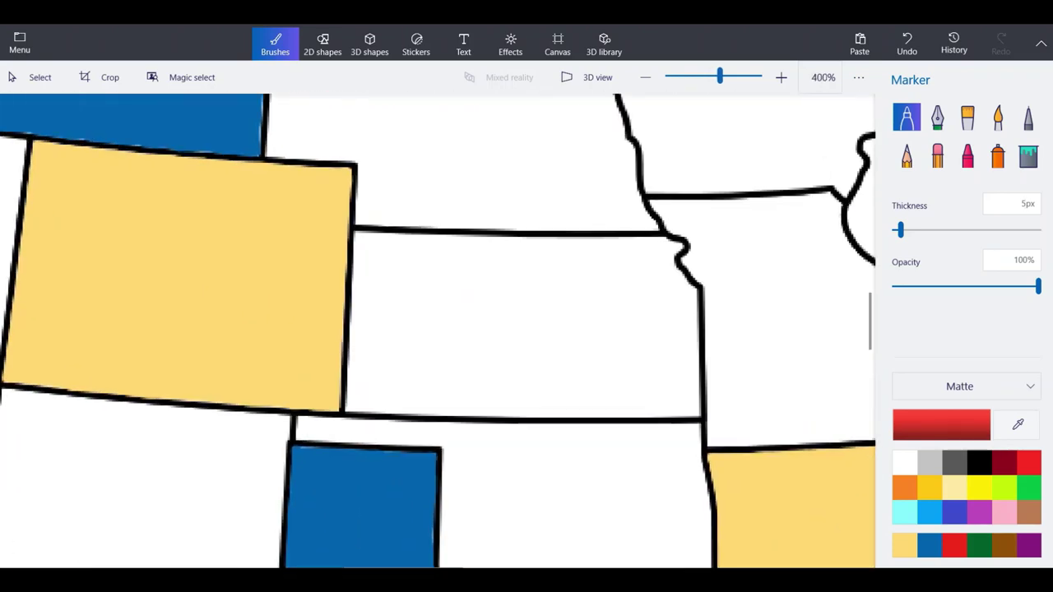
scroll(424, 400, up, 6)
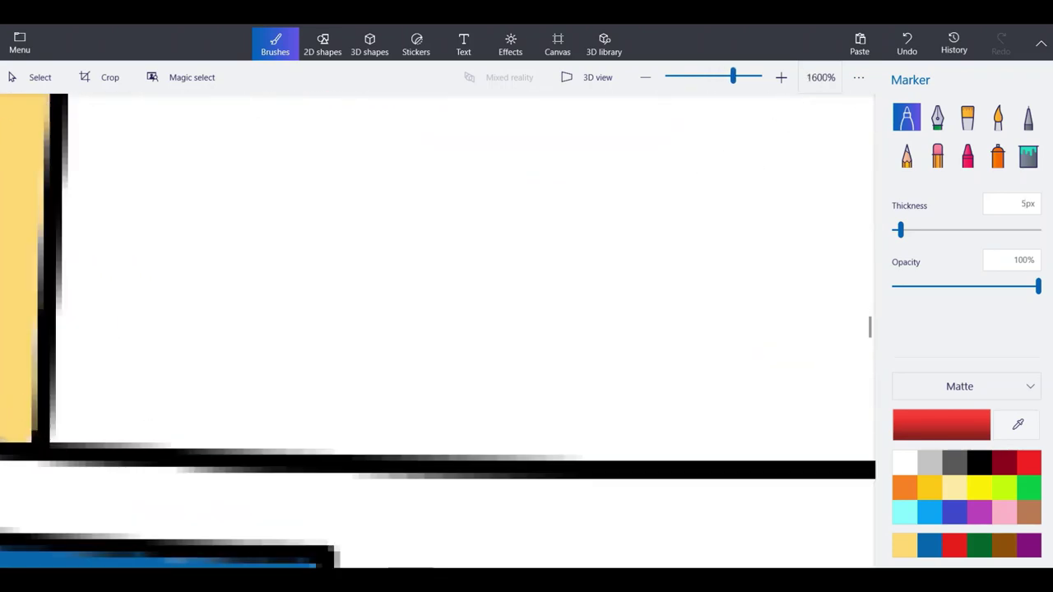
drag(51, 481, 74, 97)
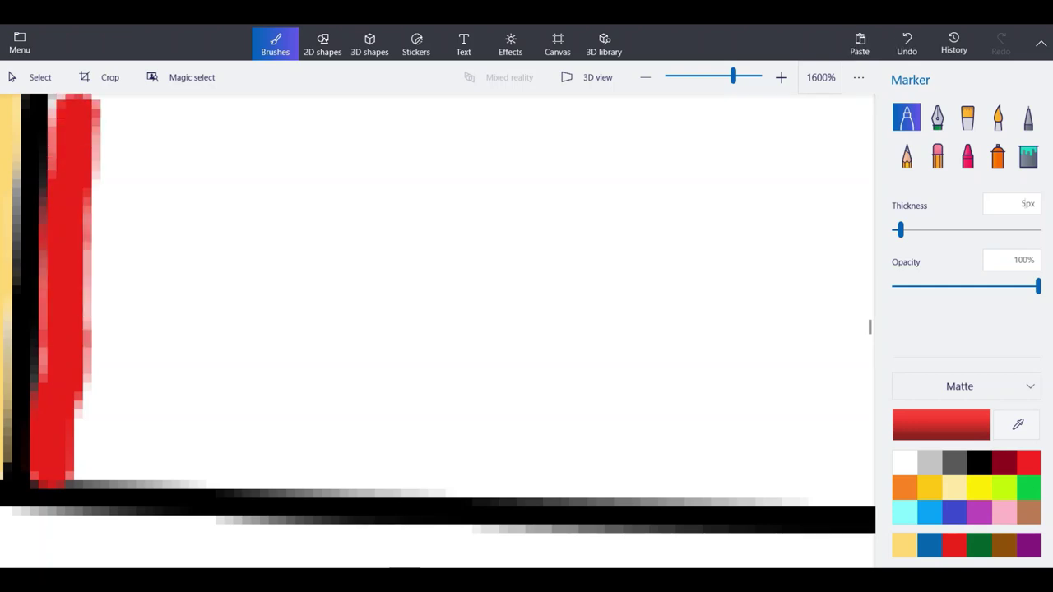
scroll(74, 255, down, 6)
scroll(74, 255, up, 6)
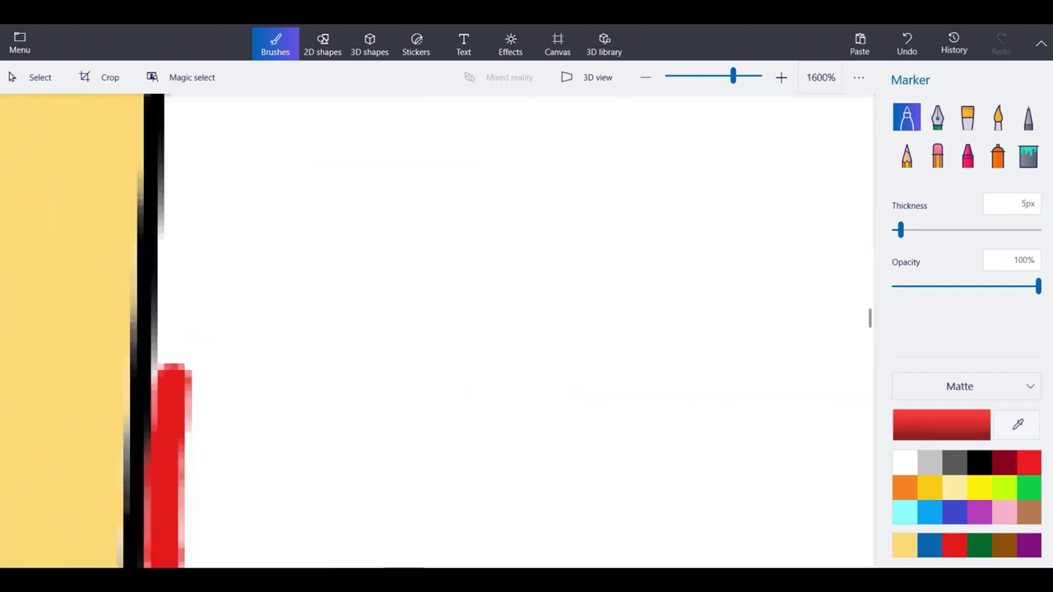
drag(210, 415, 220, 99)
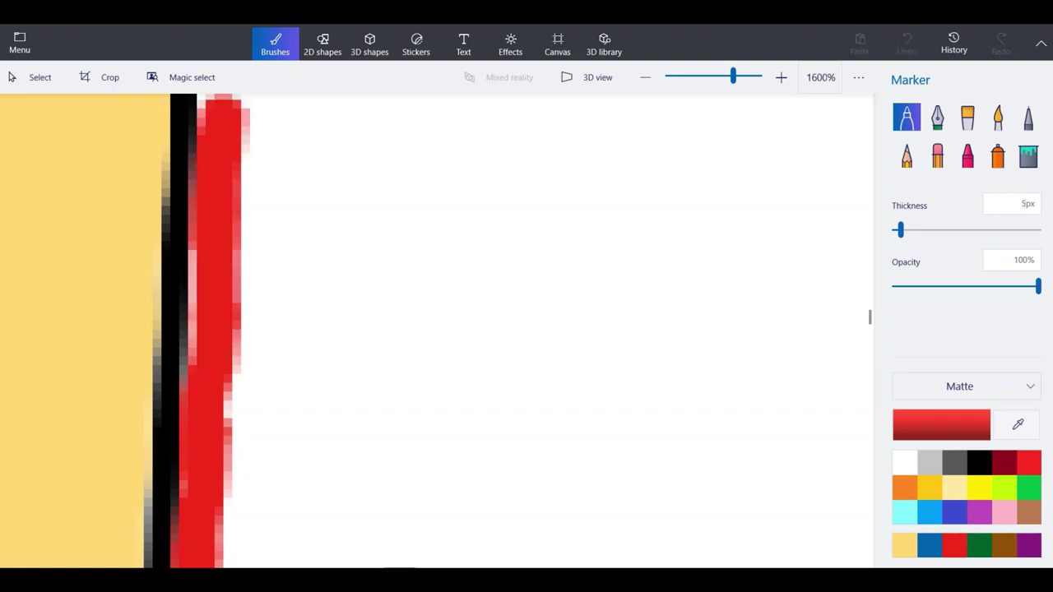
Continue the red edge up to Kansas's northwest corner and eastward below its northern border.
scroll(210, 280, down, 4)
scroll(210, 280, up, 4)
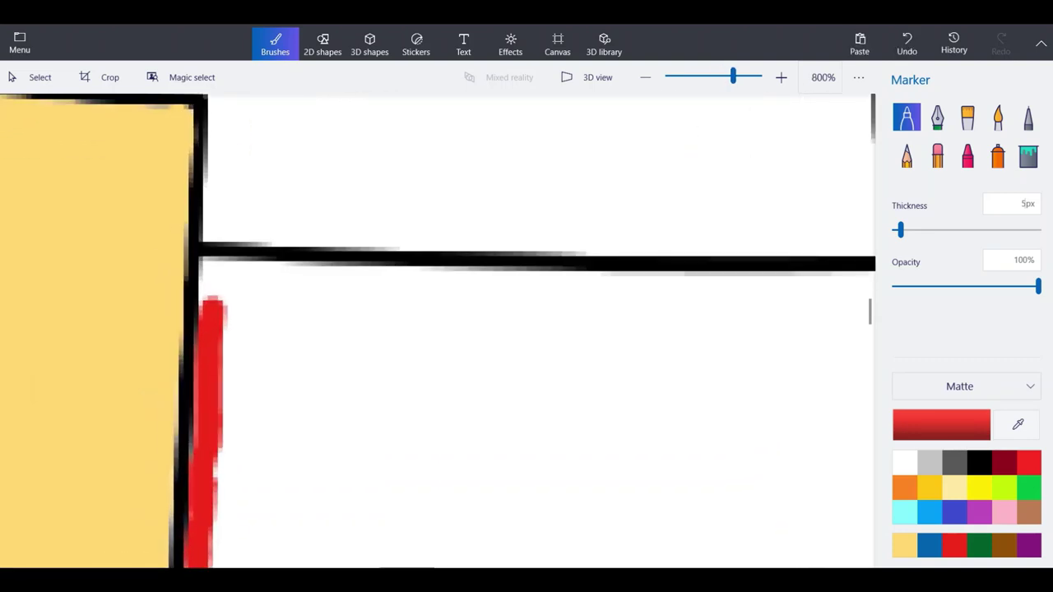
mouse_move(218, 329)
mouse_down()
mouse_move(218, 240)
mouse_move(461, 267)
mouse_move(350, 266)
mouse_move(690, 275)
mouse_up()
scroll(267, 233, down, 1)
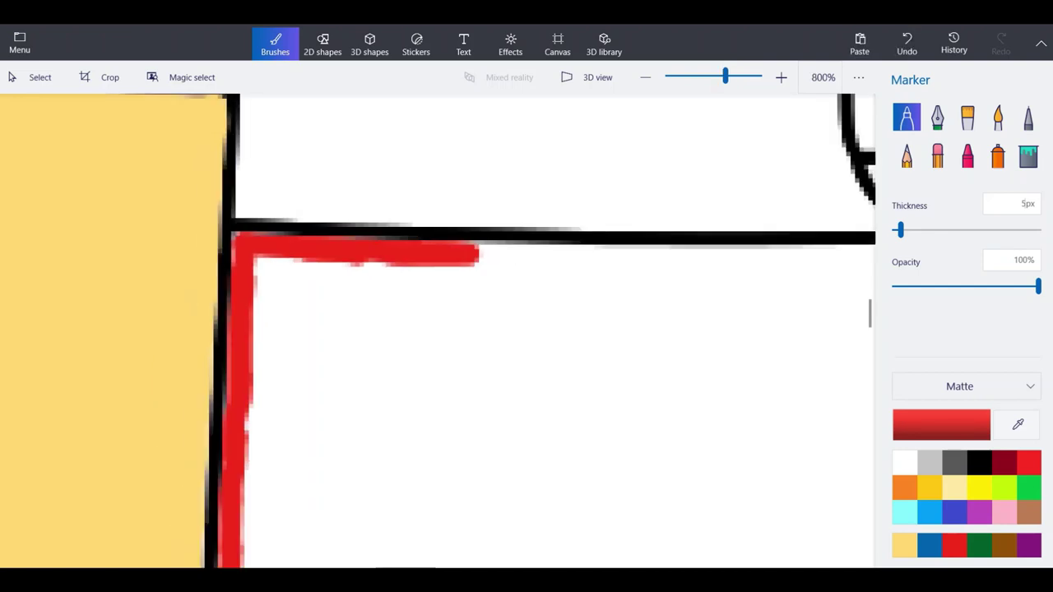
scroll(691, 281, up, 1)
mouse_move(724, 235)
mouse_down()
mouse_move(247, 227)
mouse_move(495, 240)
mouse_up()
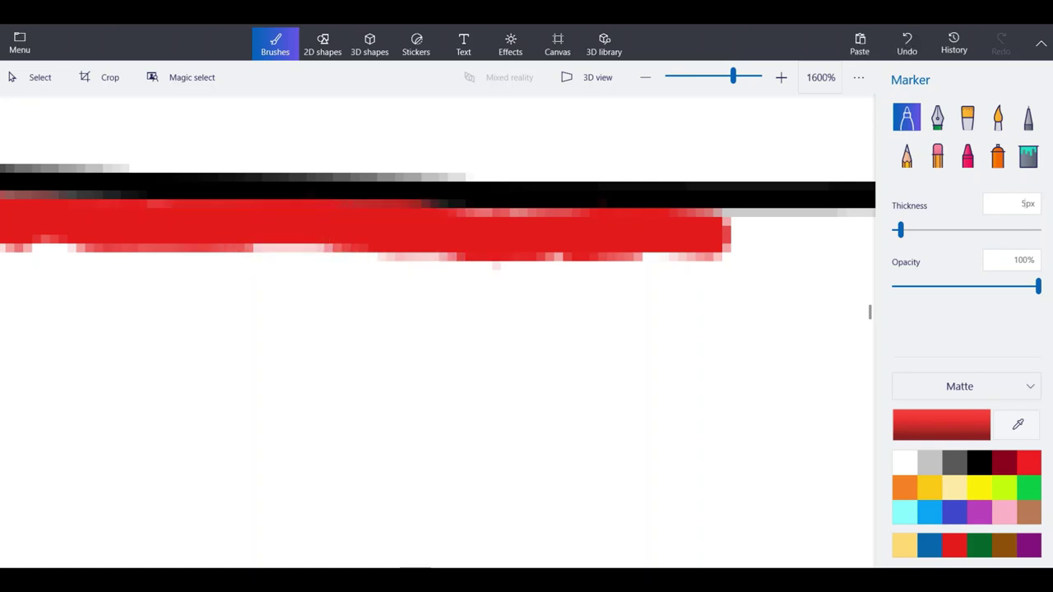
Finish the red edge along Kansas's northern border and follow the jagged northeastern boundary.
scroll(145, 278, down, 1)
key(ctrl+plus)
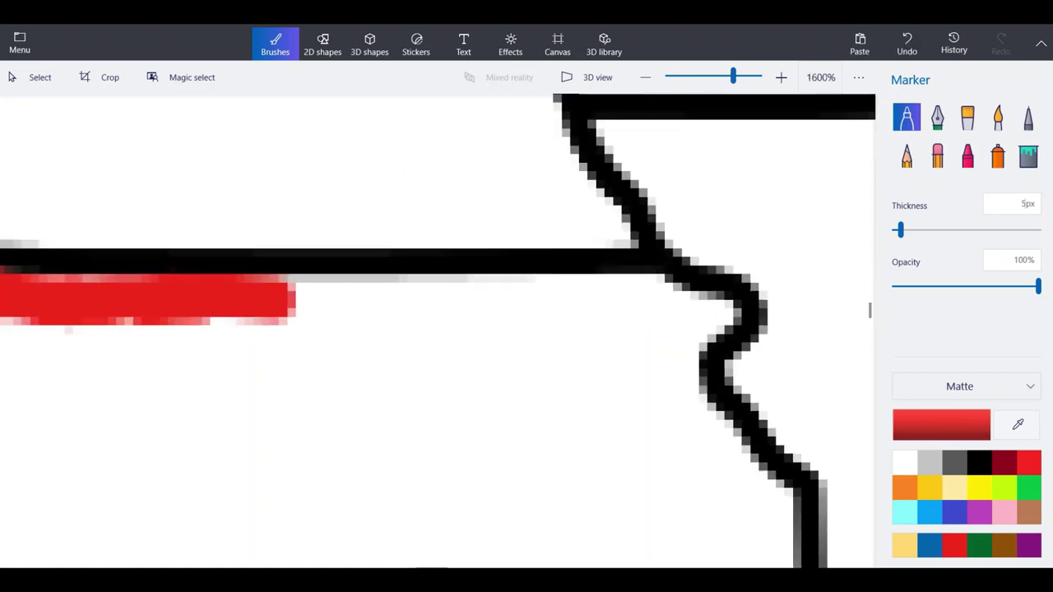
mouse_move(263, 301)
mouse_down()
mouse_move(648, 298)
mouse_move(724, 318)
mouse_move(684, 343)
mouse_move(675, 387)
mouse_move(693, 427)
mouse_move(786, 520)
mouse_up()
drag(745, 485, 800, 535)
Paint the red edge down Kansas's eastern border and around the southeast corner.
scroll(597, 223, down, 5)
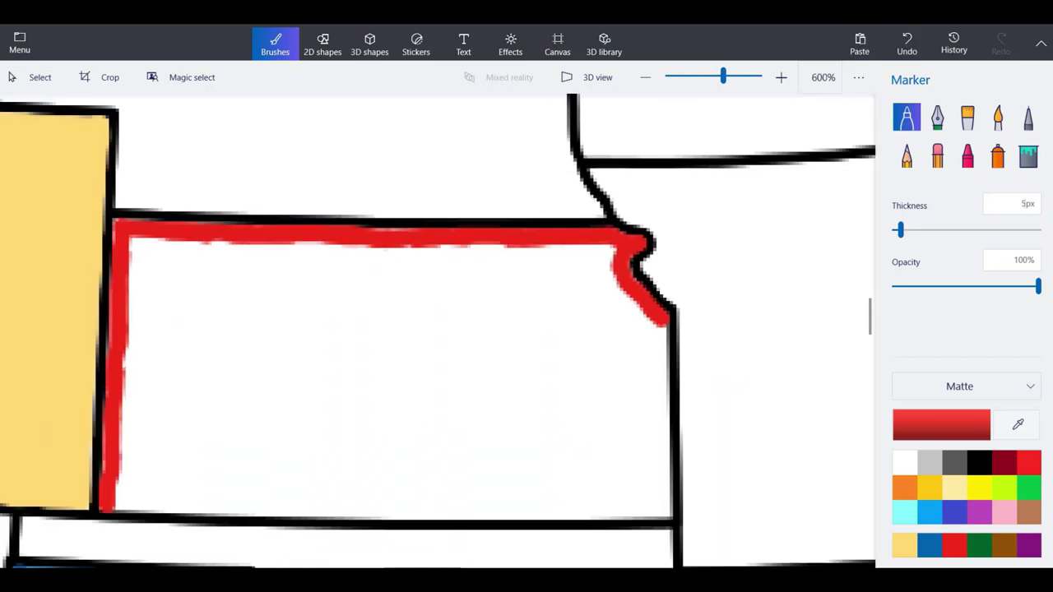
scroll(718, 405, up, 5)
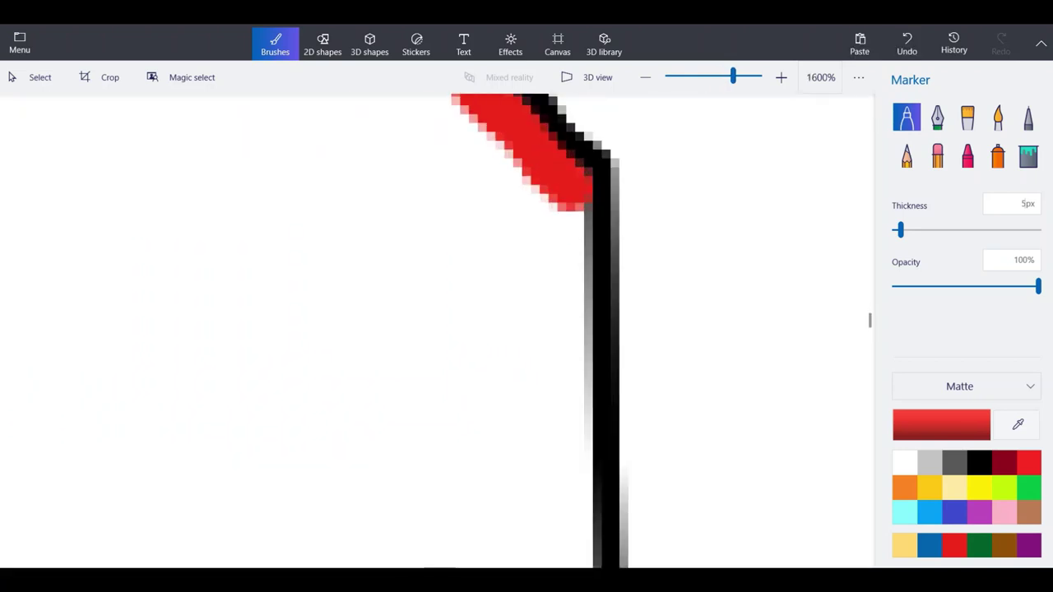
drag(568, 197, 572, 550)
scroll(587, 204, down, 4)
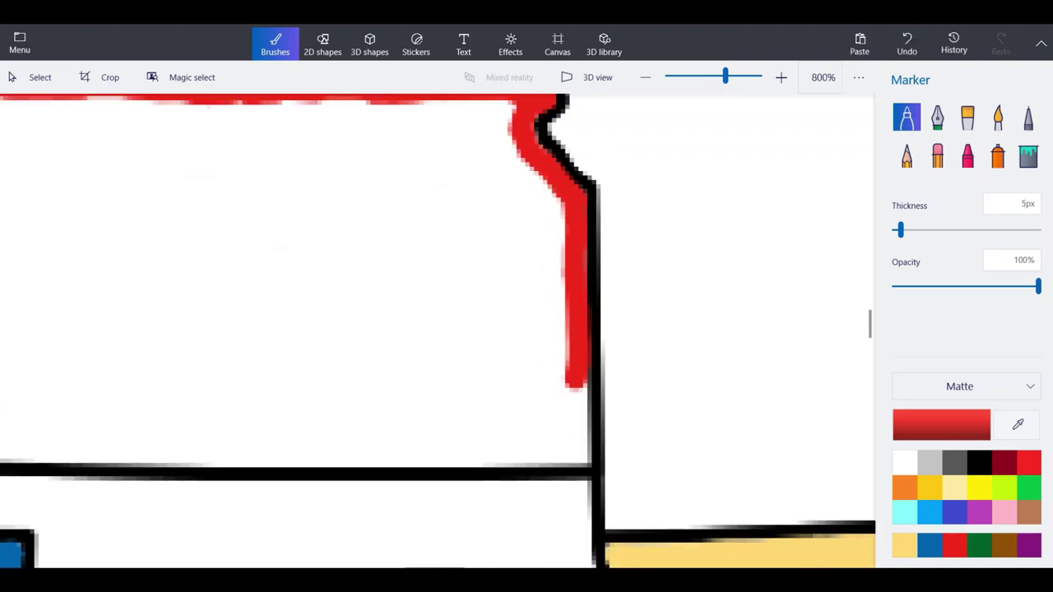
scroll(548, 371, up, 4)
mouse_move(609, 359)
mouse_down()
mouse_move(614, 558)
mouse_move(570, 532)
mouse_move(415, 526)
mouse_up()
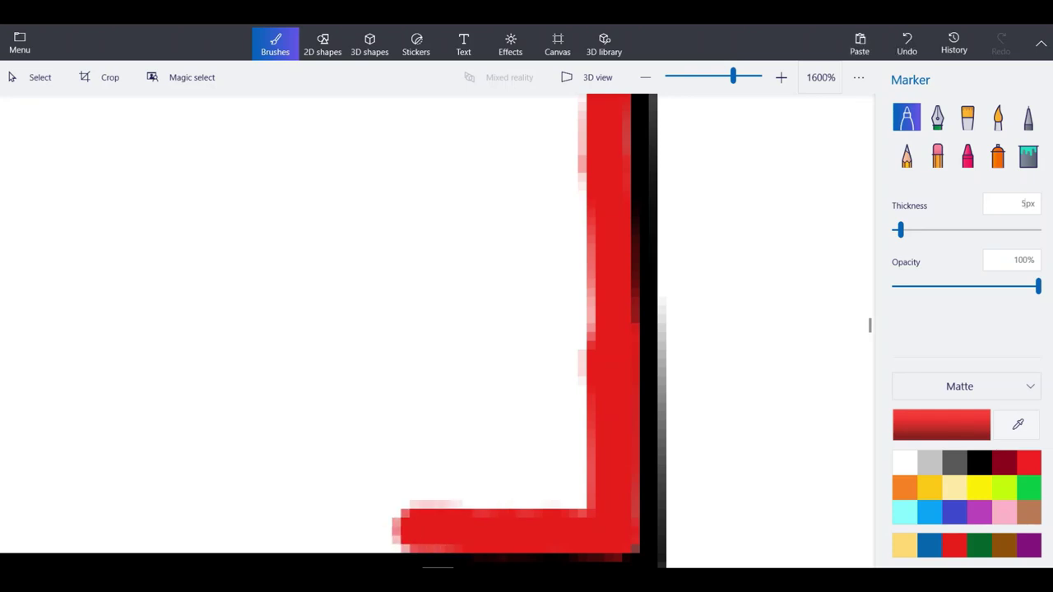
Extend the red edge westward along the eastern half of Kansas's southern border.
scroll(637, 300, down, 2)
scroll(362, 378, up, 2)
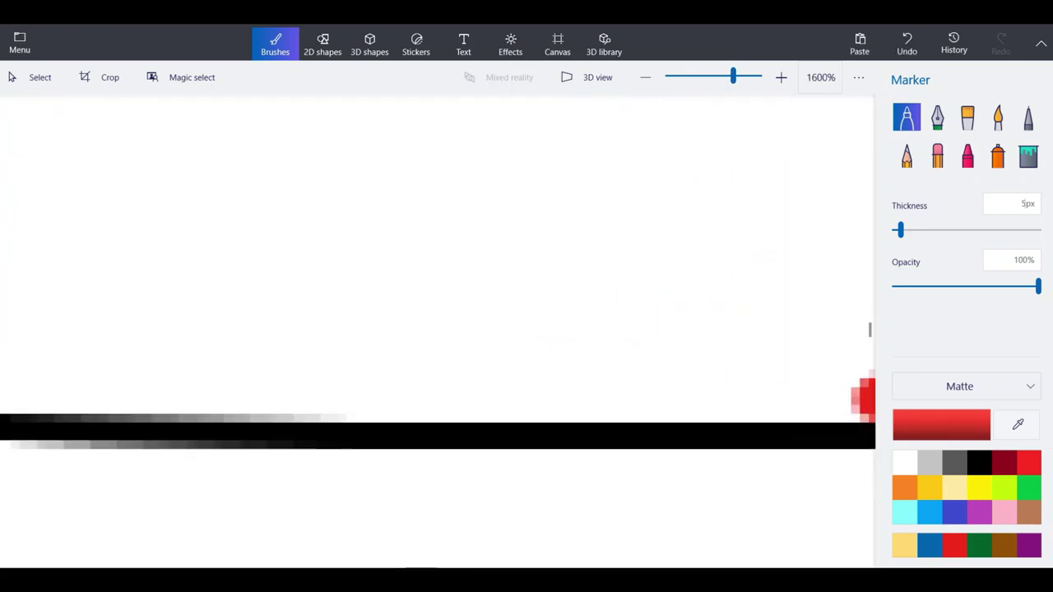
mouse_move(863, 397)
mouse_down()
mouse_move(627, 396)
mouse_move(705, 368)
mouse_up()
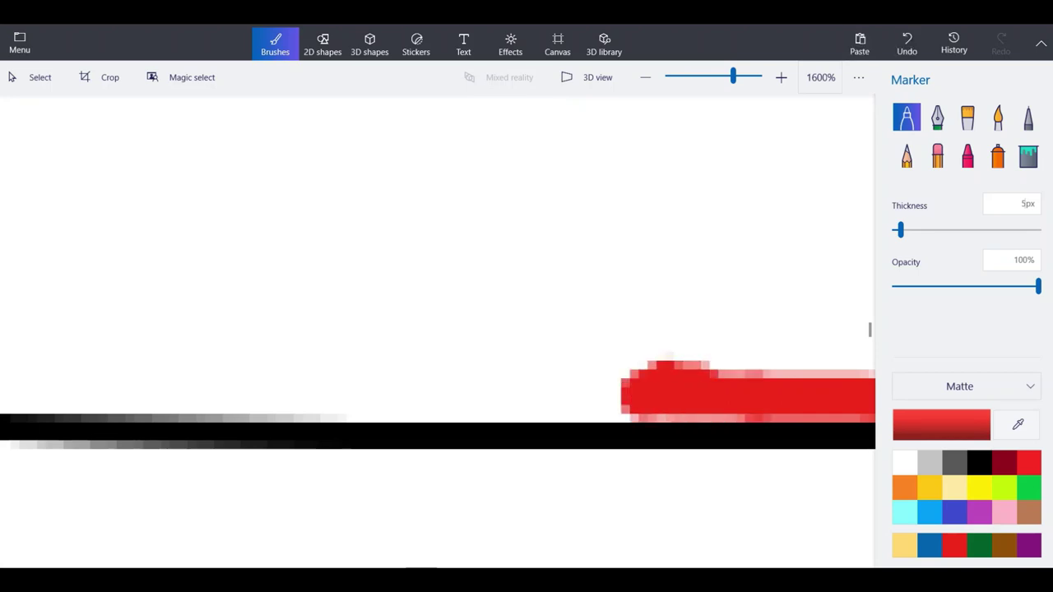
mouse_move(626, 398)
mouse_down()
mouse_move(441, 396)
mouse_move(520, 397)
mouse_up()
mouse_move(520, 397)
mouse_down()
mouse_move(273, 404)
mouse_move(457, 418)
mouse_up()
Close the red outline along the rest of Kansas's southern border, undoing and repainting the strokes near the southwest corner.
scroll(427, 395, down, 4)
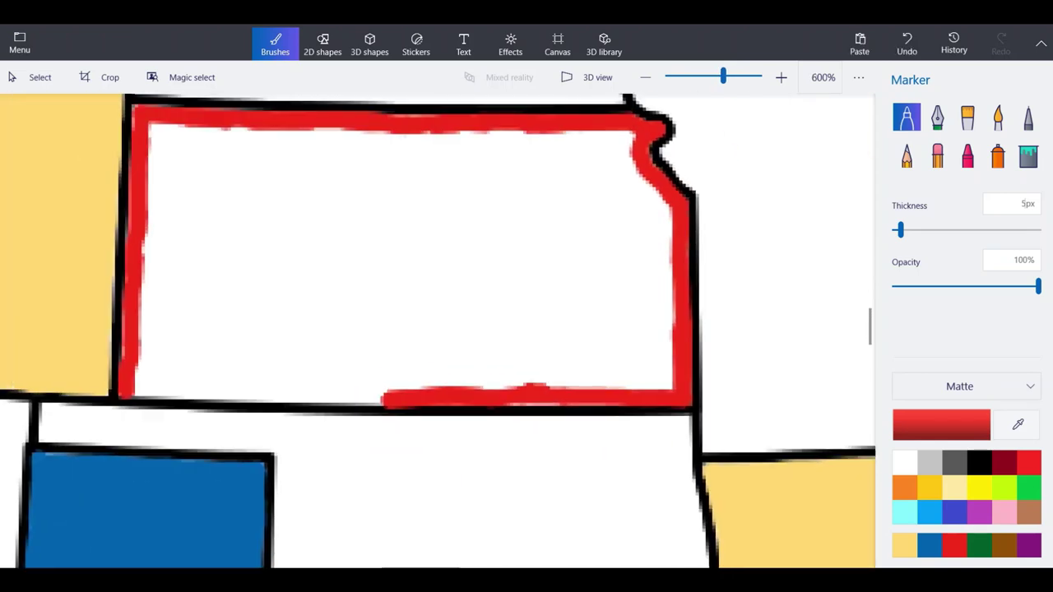
scroll(167, 393, up, 4)
drag(707, 414, 234, 414)
drag(255, 414, 224, 415)
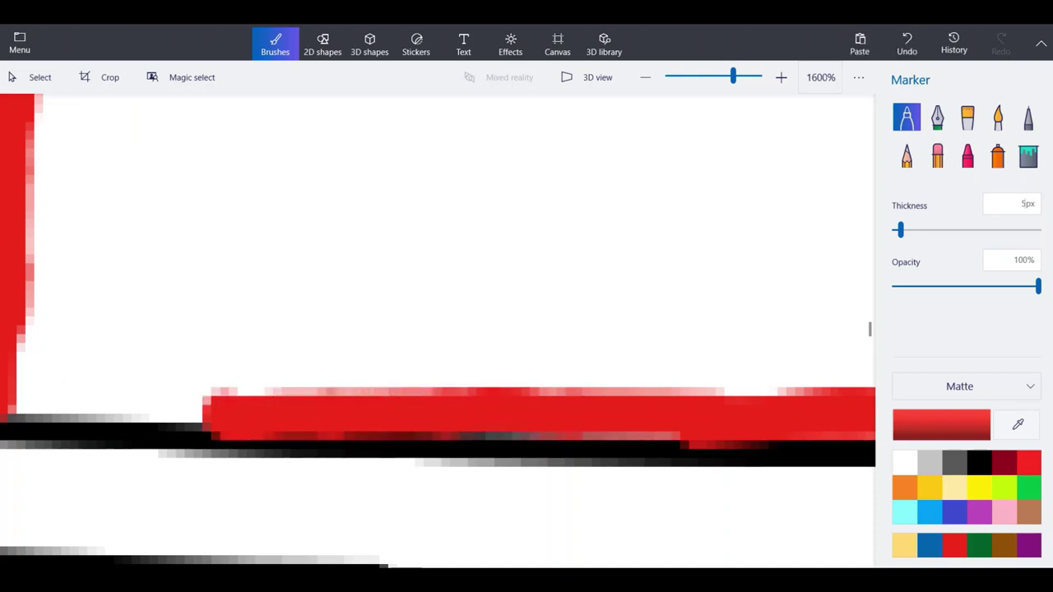
click(907, 43)
click(907, 42)
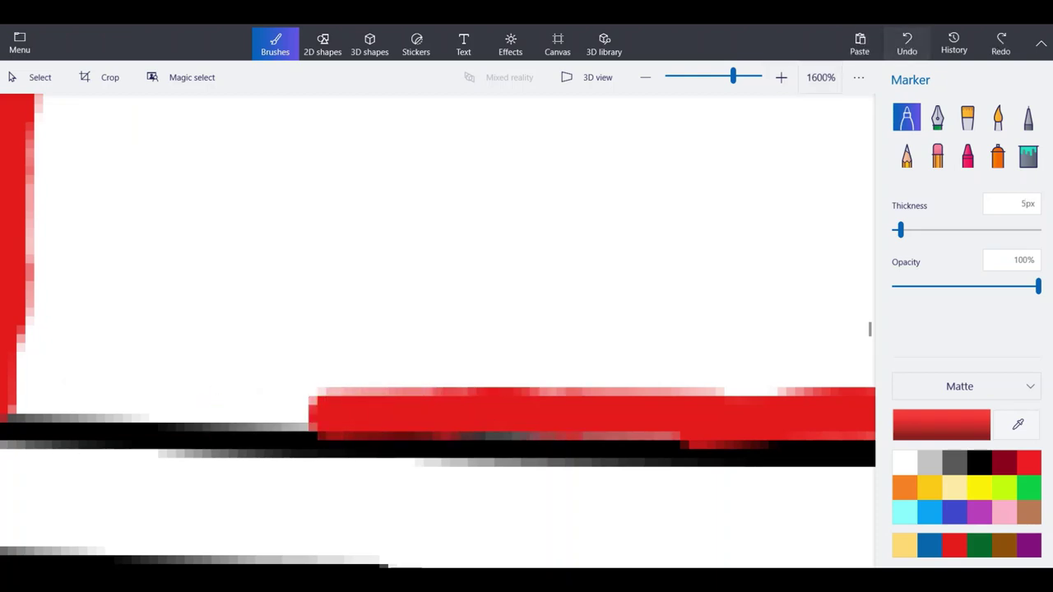
click(907, 43)
drag(451, 410, 325, 414)
drag(333, 413, 9, 405)
Increase the marker thickness to 10 px and fill the western half of Kansas with red.
scroll(529, 432, down, 5)
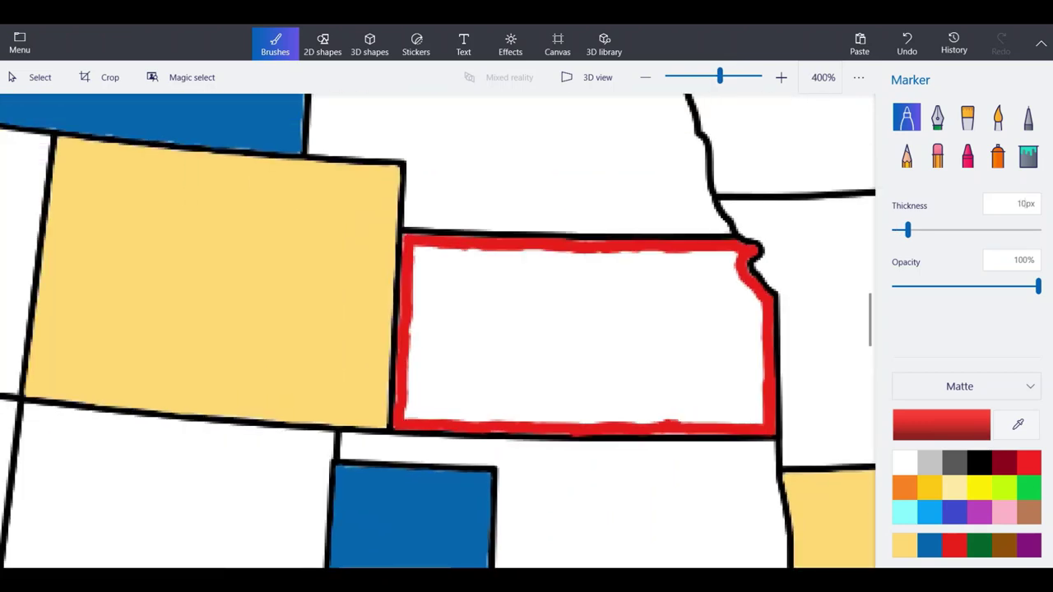
scroll(593, 349, up, 2)
mouse_move(599, 343)
mouse_down()
mouse_move(329, 445)
mouse_move(339, 196)
mouse_move(599, 221)
mouse_move(461, 367)
mouse_move(337, 415)
mouse_move(355, 233)
mouse_move(497, 241)
mouse_move(509, 325)
mouse_move(371, 387)
mouse_move(559, 305)
mouse_up()
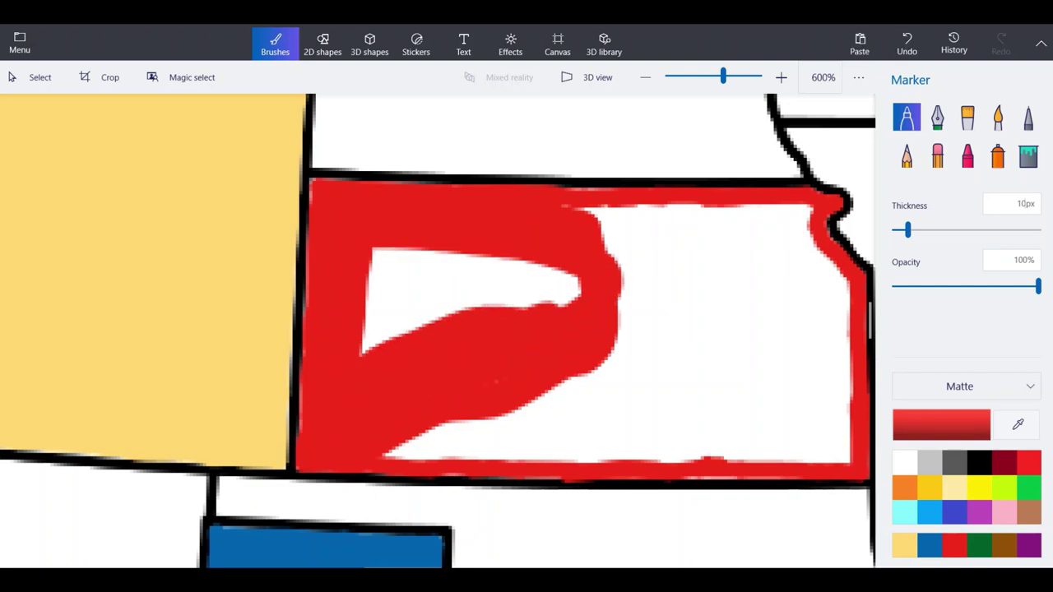
mouse_move(568, 354)
mouse_down()
mouse_move(745, 379)
mouse_move(708, 305)
mouse_move(411, 272)
mouse_move(395, 288)
mouse_up()
mouse_move(366, 350)
mouse_down()
mouse_move(395, 316)
mouse_move(436, 308)
mouse_up()
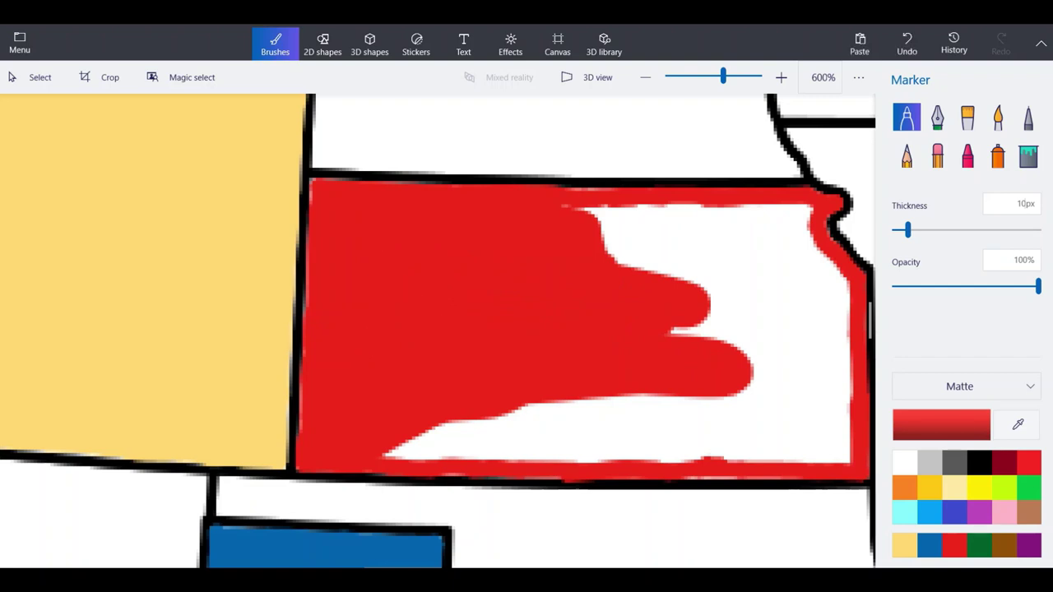
Fill the middle and northeastern interior of Kansas with red.
mouse_move(609, 346)
mouse_down()
mouse_move(547, 414)
mouse_move(650, 403)
mouse_up()
mouse_move(724, 449)
mouse_down()
mouse_move(596, 456)
mouse_move(403, 444)
mouse_move(502, 421)
mouse_move(716, 320)
mouse_move(609, 260)
mouse_up()
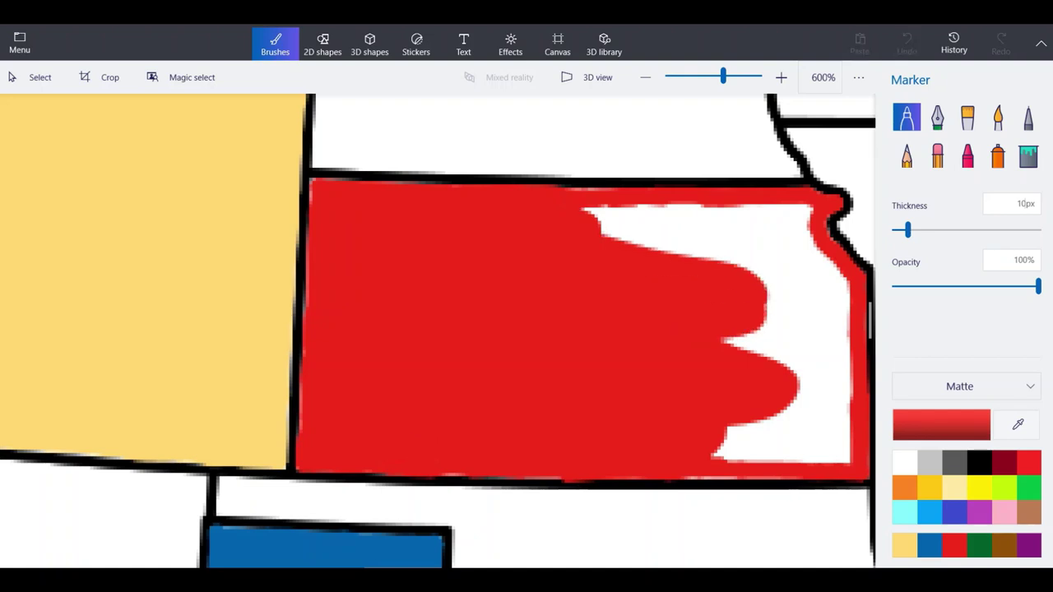
drag(581, 219, 810, 216)
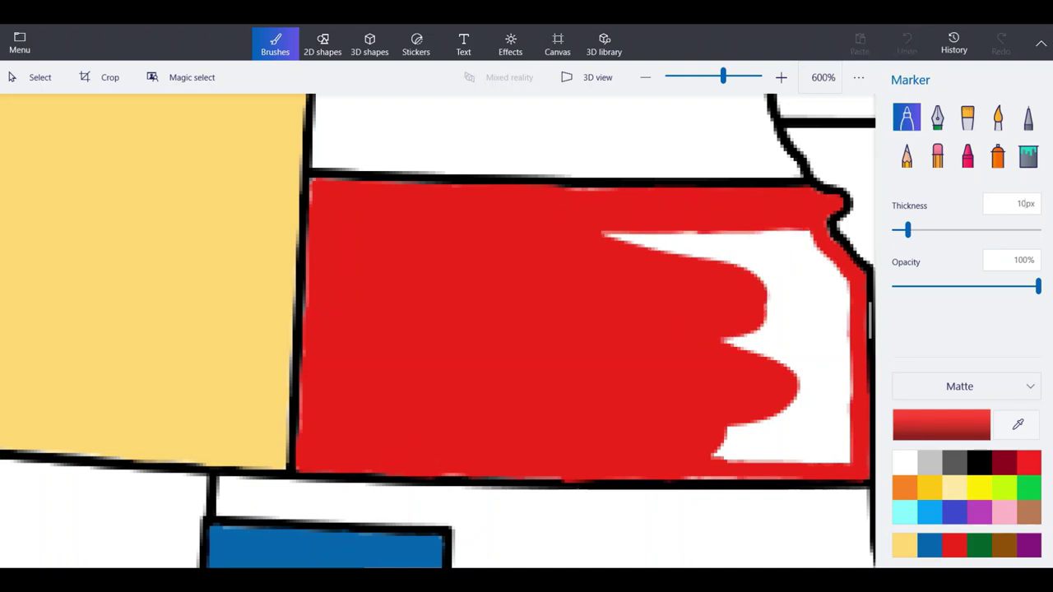
mouse_move(778, 247)
mouse_down()
mouse_move(834, 287)
mouse_move(839, 323)
mouse_up()
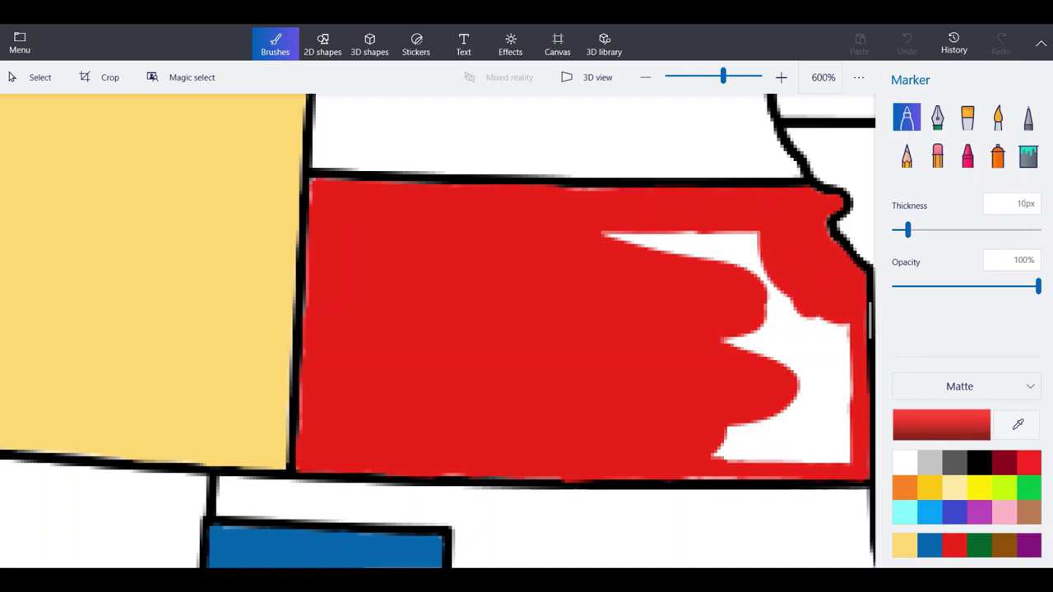
mouse_move(765, 272)
mouse_down()
mouse_move(617, 234)
mouse_move(757, 240)
mouse_move(786, 346)
mouse_move(725, 342)
mouse_move(795, 341)
mouse_up()
Fill the last white area in Kansas's southeast with red and show the whole US map.
scroll(268, 331, down, 1)
scroll(662, 380, up, 1)
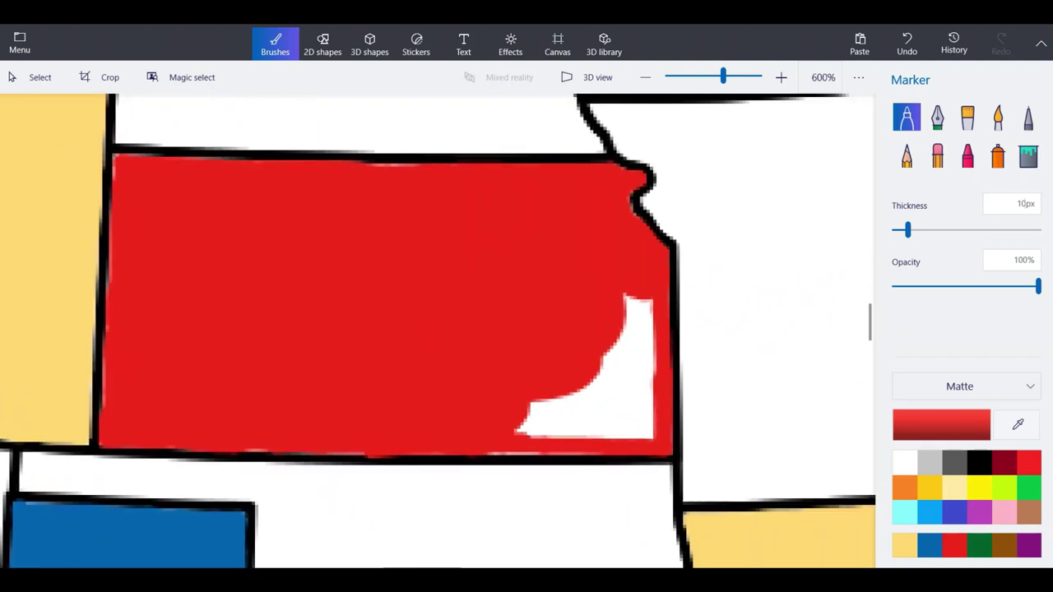
mouse_move(638, 294)
mouse_down()
mouse_move(642, 440)
mouse_move(518, 427)
mouse_move(607, 387)
mouse_move(609, 339)
mouse_up()
scroll(502, 382, down, 10)
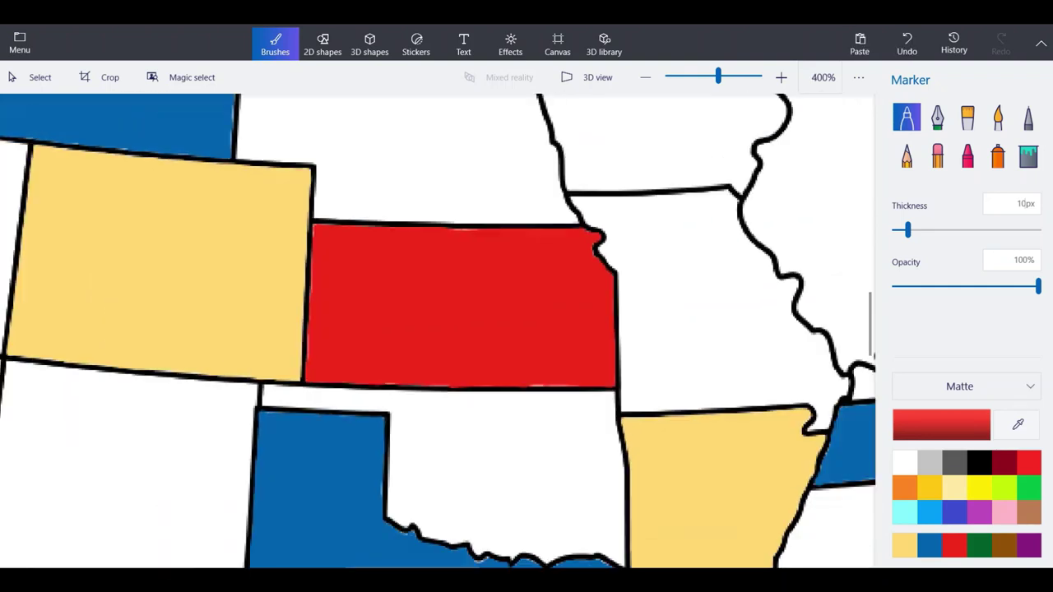
scroll(502, 382, down, 2)
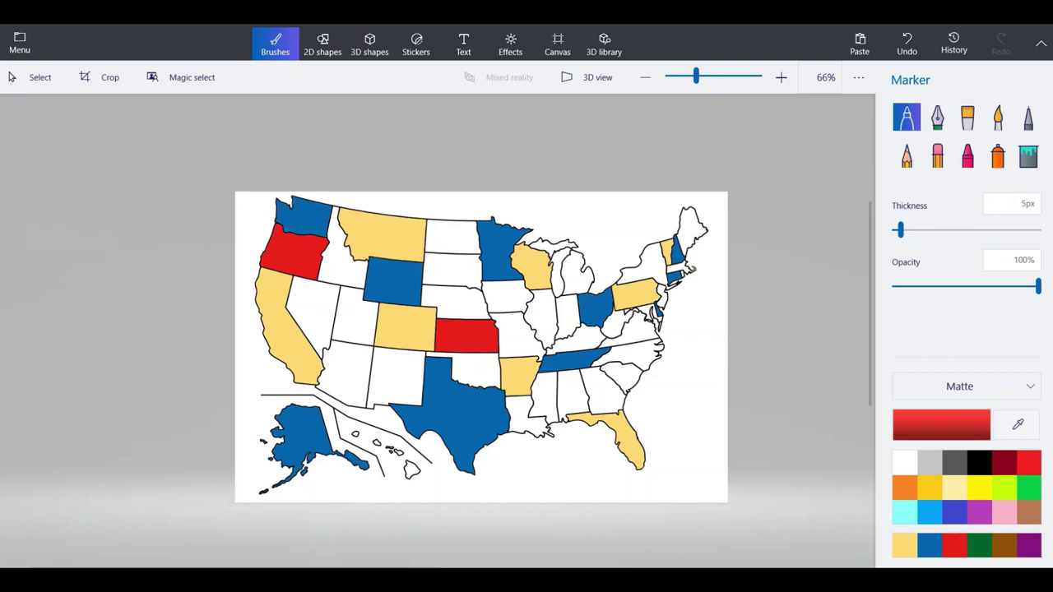
Paint Louisiana's southeastern tip and the adjoining coast with red at a thickness of 5 px.
scroll(504, 454, up, 6)
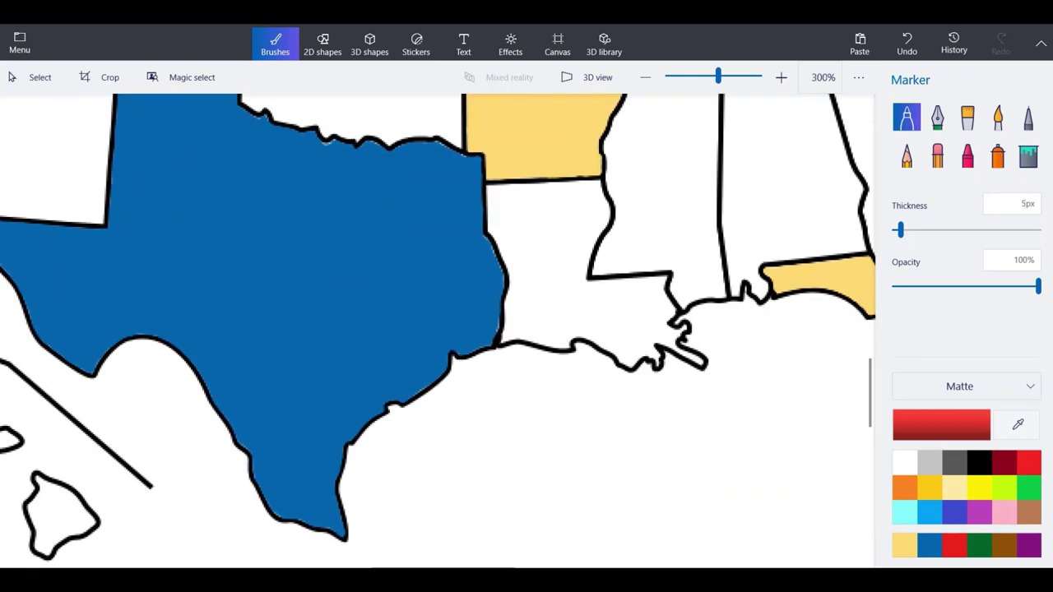
scroll(699, 343, up, 5)
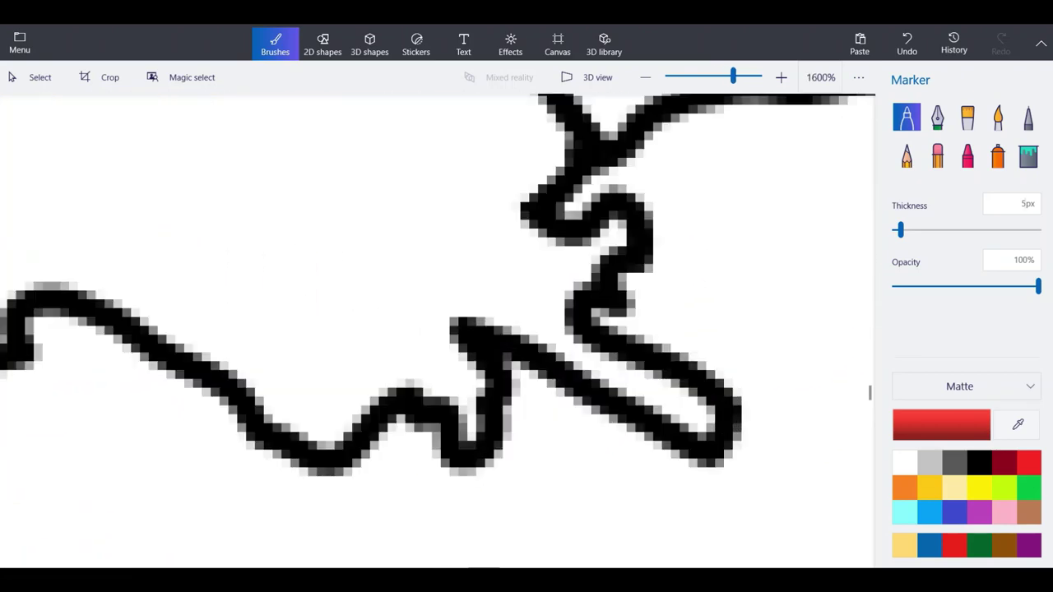
mouse_move(709, 424)
mouse_down()
mouse_move(519, 312)
mouse_move(456, 294)
mouse_move(438, 333)
mouse_move(469, 427)
mouse_up()
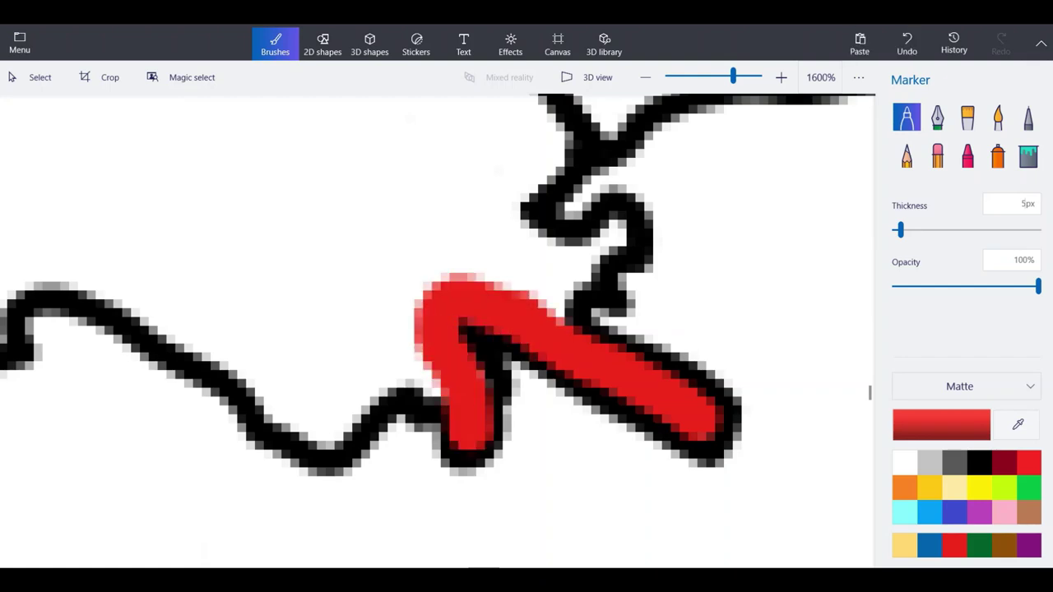
mouse_move(445, 378)
mouse_down()
mouse_move(411, 362)
mouse_move(370, 375)
mouse_move(305, 436)
mouse_up()
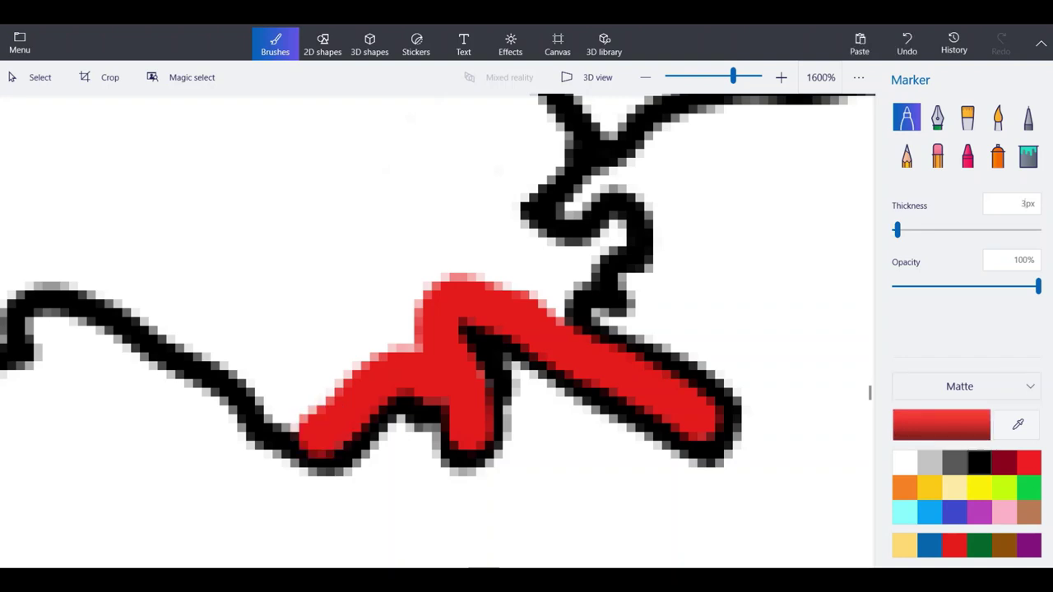
Retrace the outline of Louisiana's southeastern tip in black at 3 px, and return to red at 5 px.
click(979, 464)
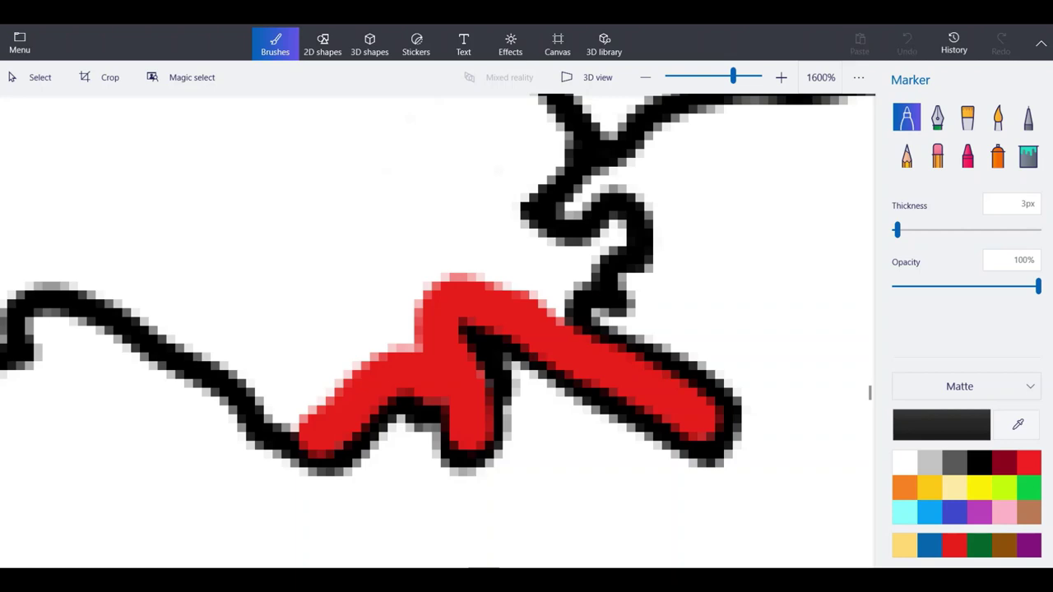
mouse_move(284, 449)
mouse_down()
mouse_move(414, 401)
mouse_move(453, 461)
mouse_move(497, 461)
mouse_move(494, 371)
mouse_move(471, 333)
mouse_move(701, 448)
mouse_move(720, 399)
mouse_move(576, 311)
mouse_up()
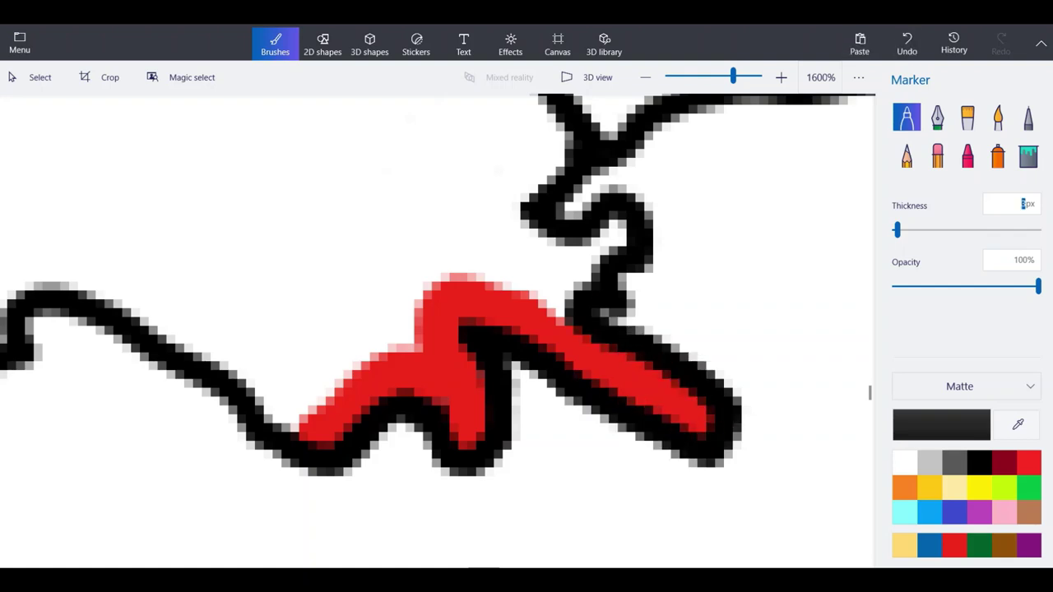
click(955, 546)
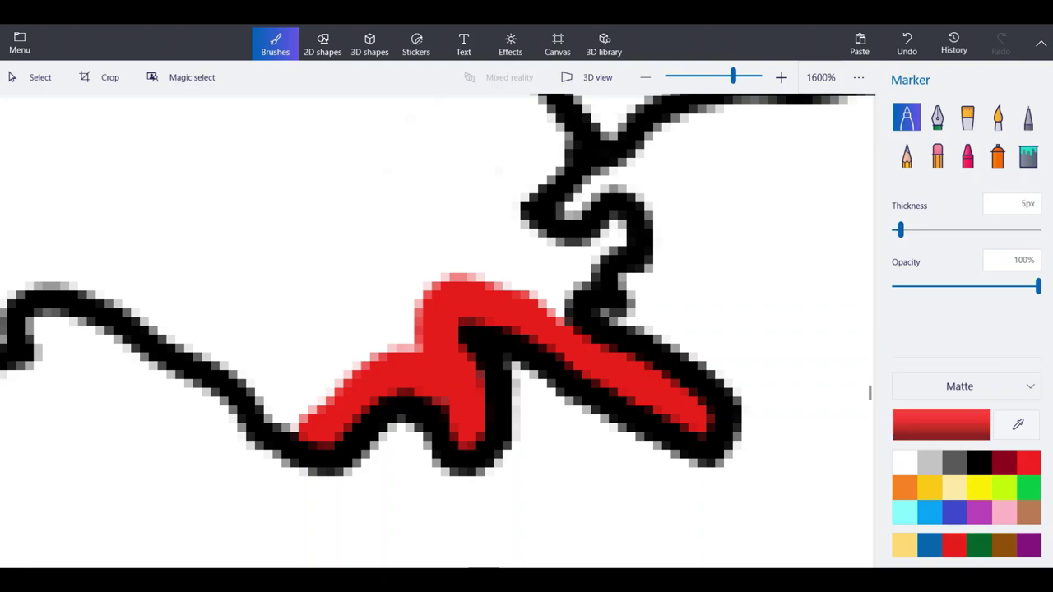
Continue the 5 px red band west along Louisiana's southern coast, into the southwestern corner and up the lowest part of the western border.
mouse_move(412, 342)
mouse_down()
mouse_move(346, 354)
mouse_move(313, 402)
mouse_move(276, 415)
mouse_move(251, 369)
mouse_up()
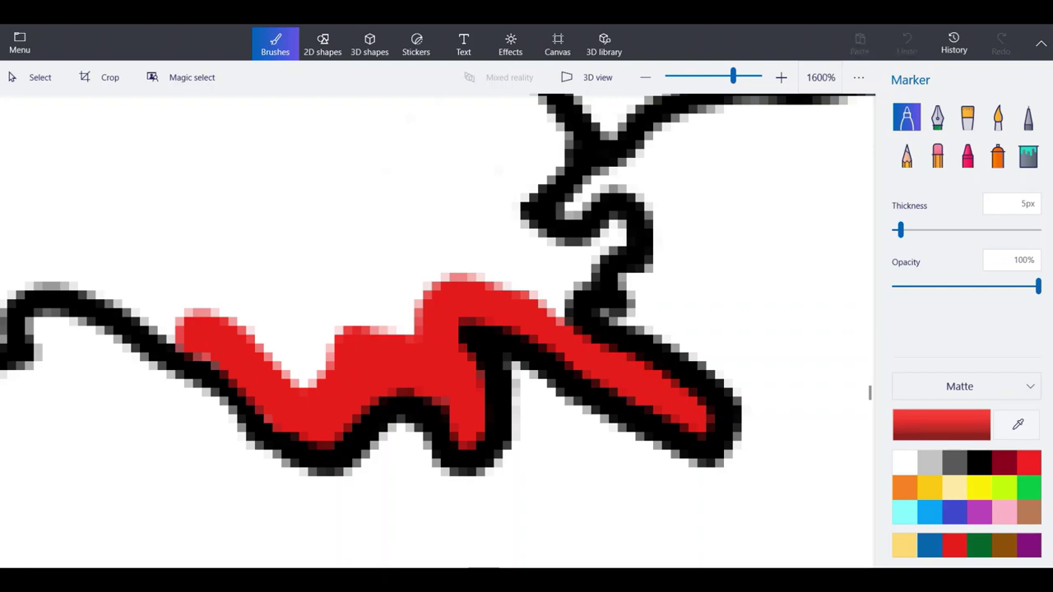
mouse_move(198, 333)
mouse_down()
mouse_move(165, 309)
mouse_move(51, 262)
mouse_up()
scroll(413, 255, down, 3)
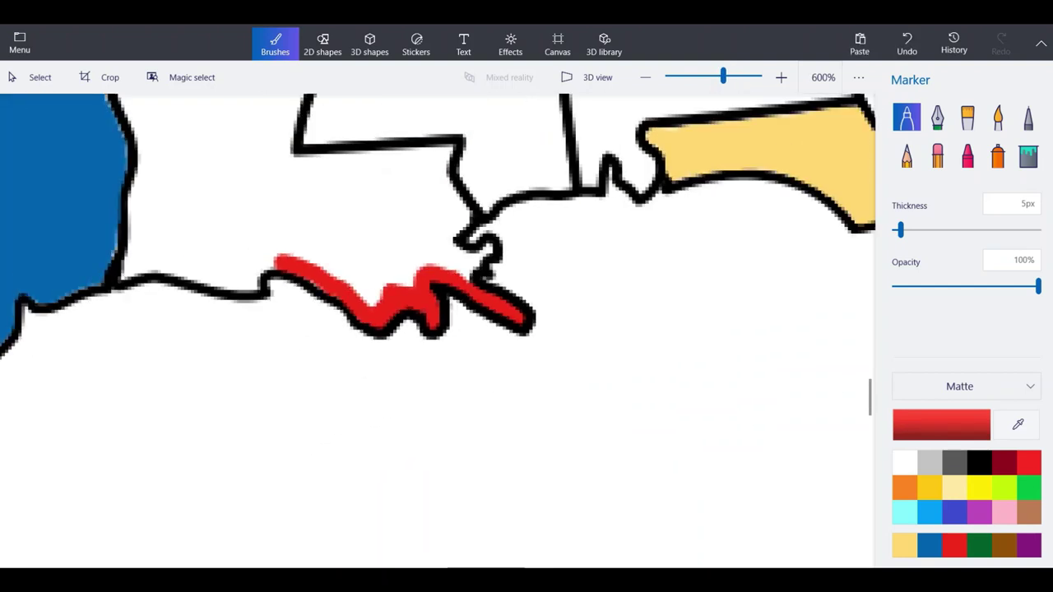
scroll(63, 181, up, 3)
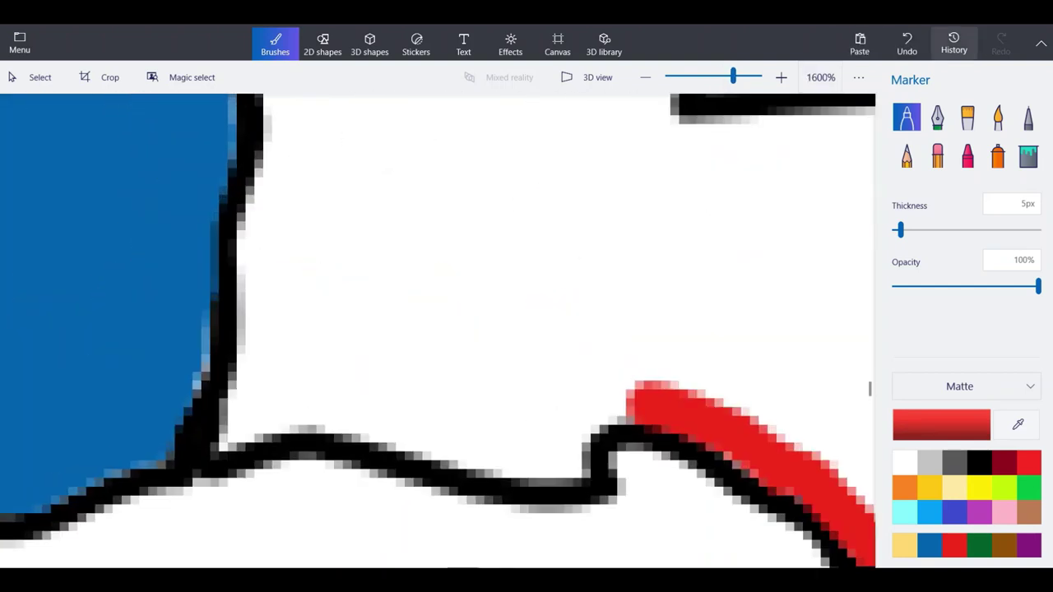
mouse_move(650, 391)
mouse_down()
mouse_move(593, 405)
mouse_move(564, 445)
mouse_move(568, 473)
mouse_move(377, 416)
mouse_move(288, 405)
mouse_move(232, 413)
mouse_move(288, 118)
mouse_up()
mouse_move(290, 117)
mouse_down()
mouse_move(285, 186)
mouse_move(260, 254)
mouse_up()
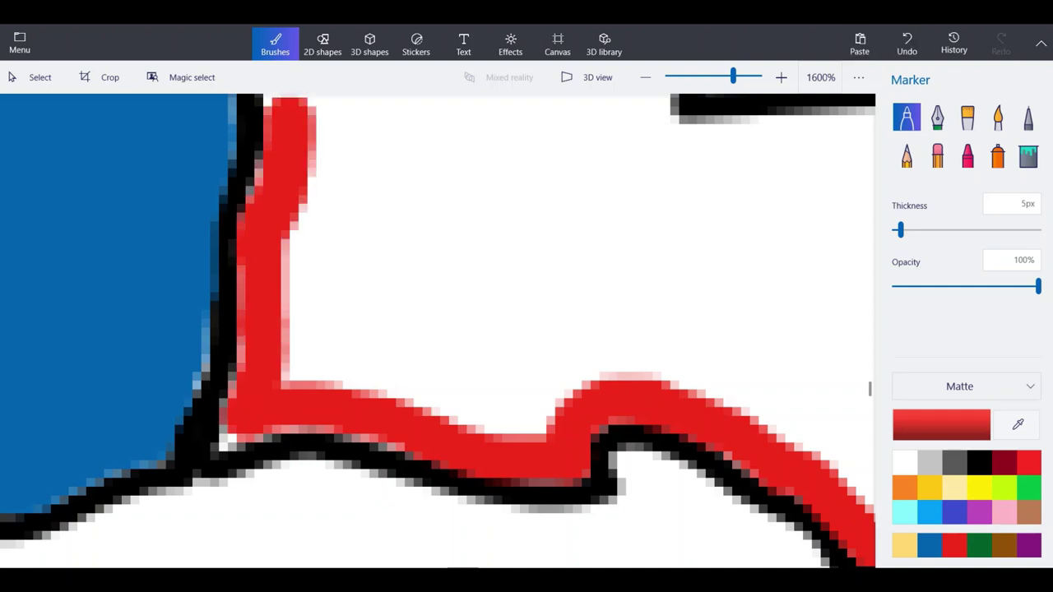
drag(241, 422, 216, 449)
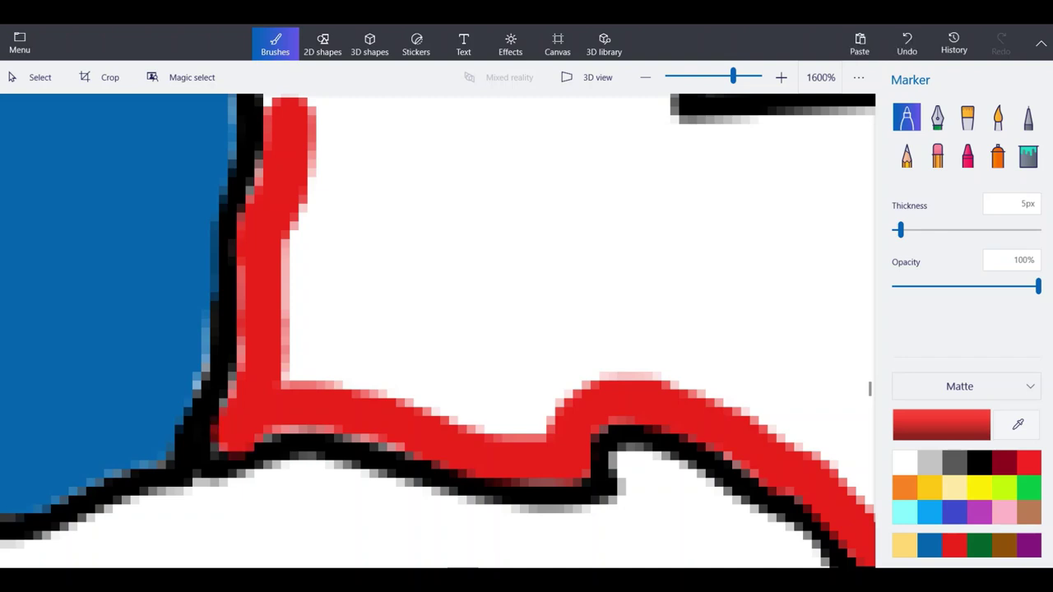
Extend the red band north along the inside of Louisiana's border with Texas.
scroll(382, 507, down, 2)
scroll(276, 247, up, 2)
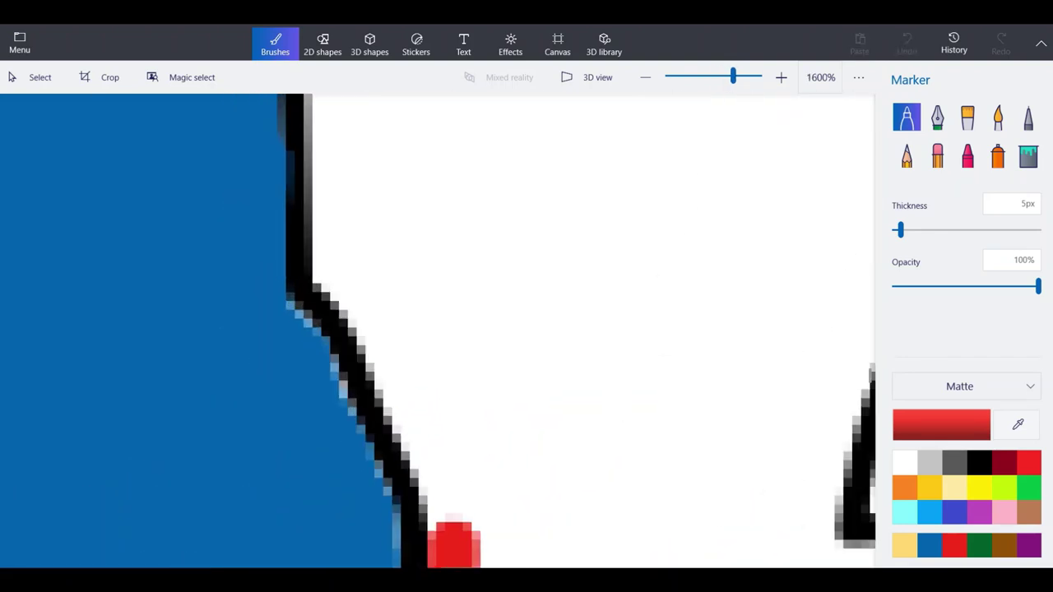
drag(455, 543, 427, 433)
mouse_move(433, 467)
mouse_down()
mouse_move(390, 346)
mouse_move(324, 247)
mouse_up()
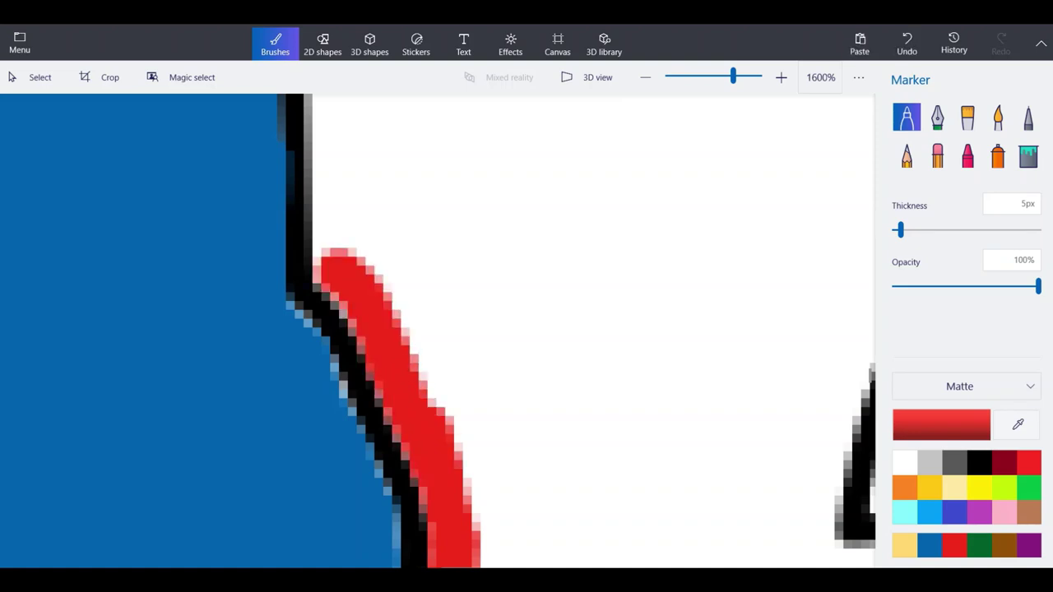
mouse_move(362, 295)
mouse_down()
mouse_move(330, 156)
mouse_move(331, 110)
mouse_up()
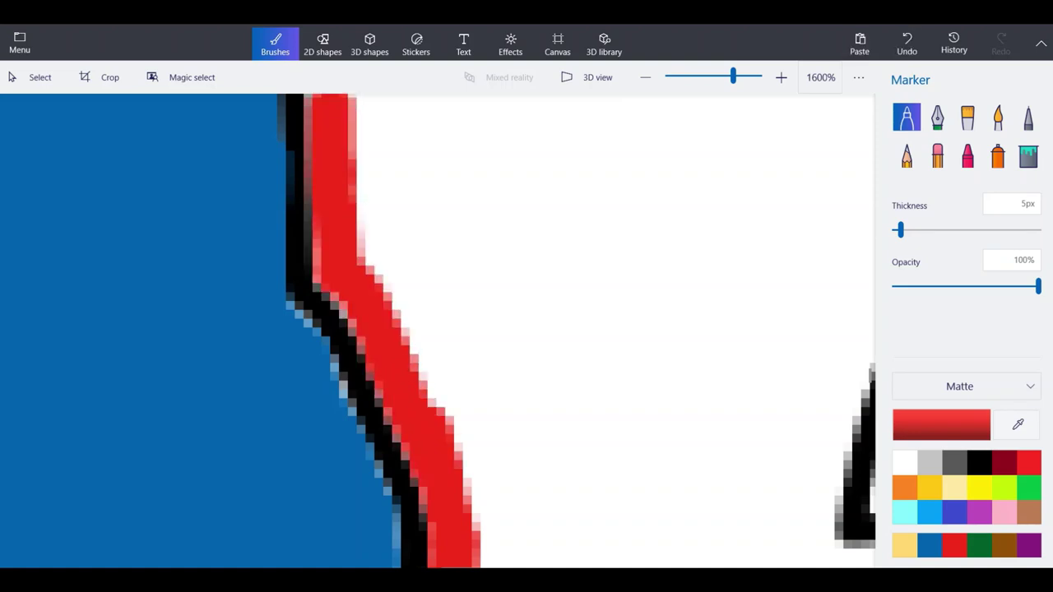
Paint red up to Louisiana's northwestern corner and along the western half of the Arkansas border, and undo the last stroke.
scroll(336, 383, down, 2)
scroll(335, 229, up, 1)
scroll(317, 247, up, 3)
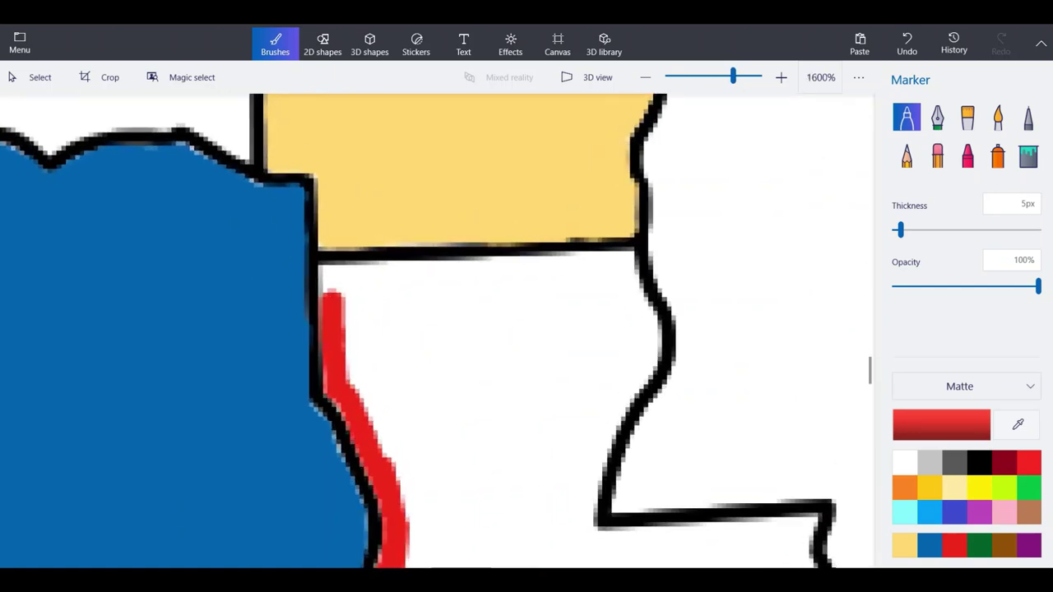
mouse_move(346, 354)
mouse_down()
mouse_move(347, 307)
mouse_move(803, 276)
mouse_up()
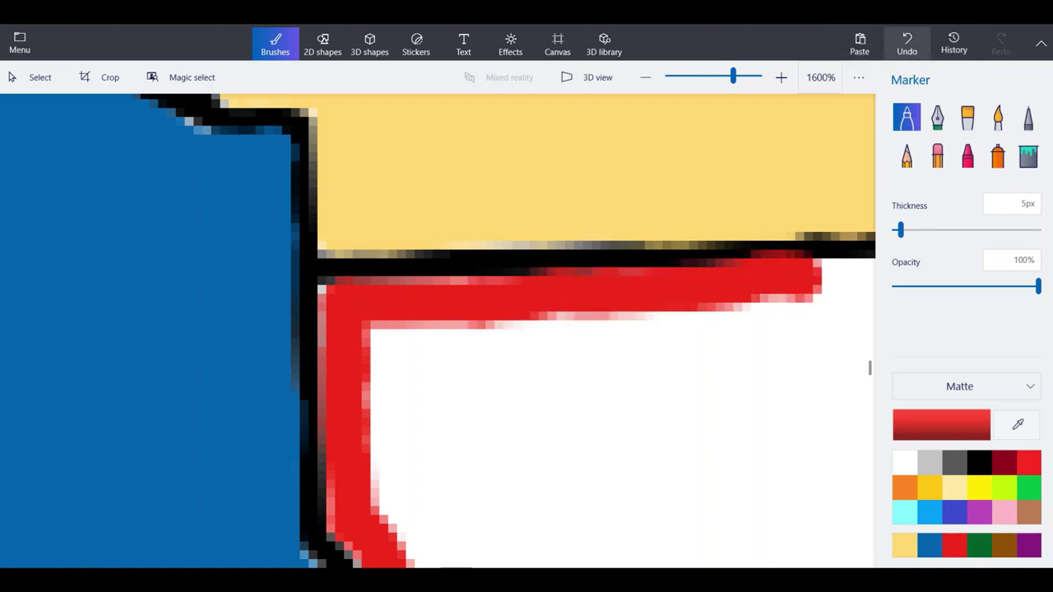
click(907, 43)
scroll(404, 270, down, 1)
scroll(560, 299, down, 1)
scroll(642, 305, up, 1)
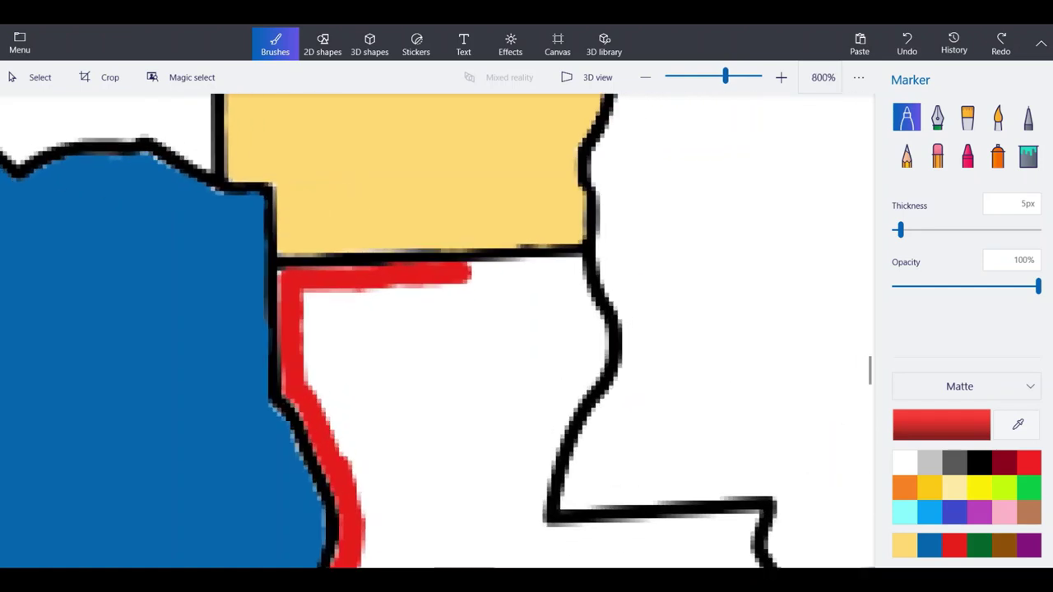
Finish the red band along Louisiana's northern border and carry it down the eastern border around the inner corner.
scroll(598, 317, up, 1)
drag(305, 227, 316, 226)
mouse_move(591, 397)
mouse_down()
mouse_move(578, 328)
mouse_move(551, 294)
mouse_move(527, 210)
mouse_move(535, 194)
mouse_move(326, 232)
mouse_move(407, 238)
mouse_up()
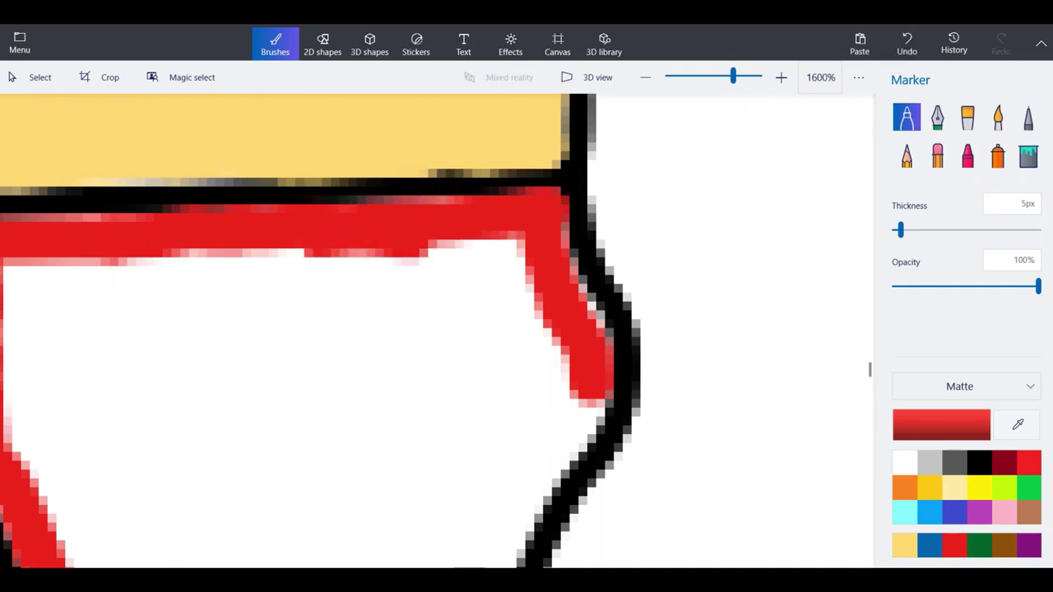
mouse_move(591, 383)
mouse_down()
mouse_move(565, 469)
mouse_move(498, 539)
mouse_up()
scroll(518, 298, down, 2)
scroll(551, 347, up, 1)
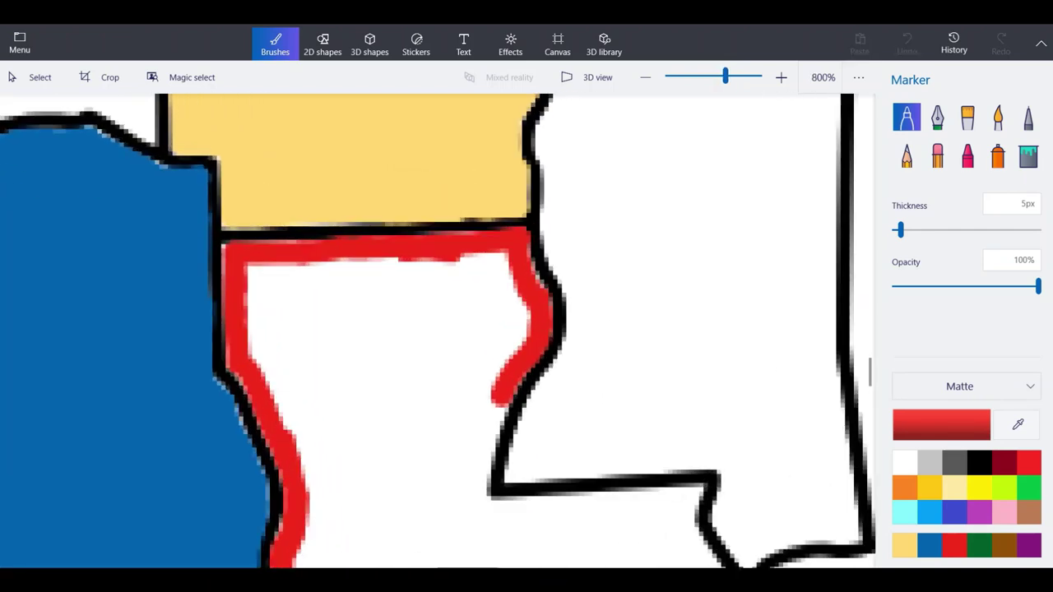
scroll(503, 475, up, 2)
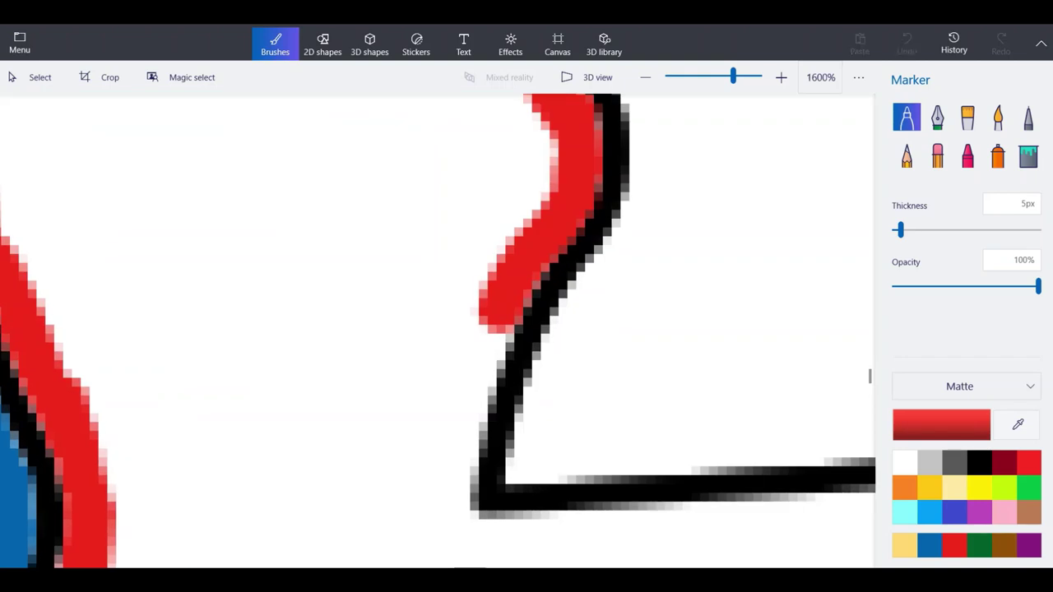
mouse_move(498, 313)
mouse_down()
mouse_move(454, 434)
mouse_move(453, 547)
mouse_move(566, 531)
mouse_up()
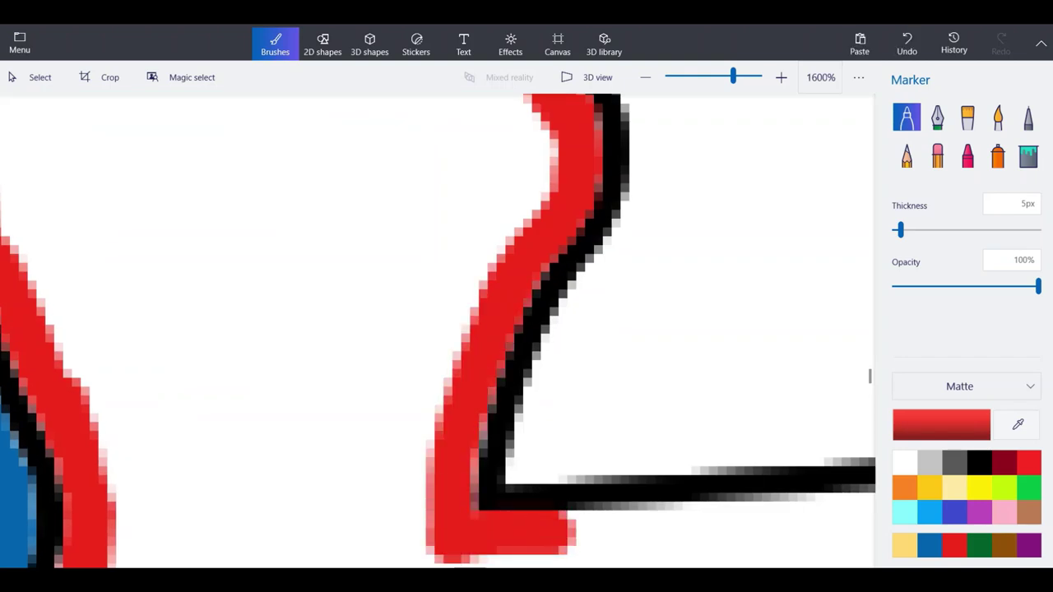
Paint red inside Louisiana's eastern coastal inlet, using 2 px thickness for the narrow hook.
scroll(275, 259, down, 3)
scroll(525, 471, up, 3)
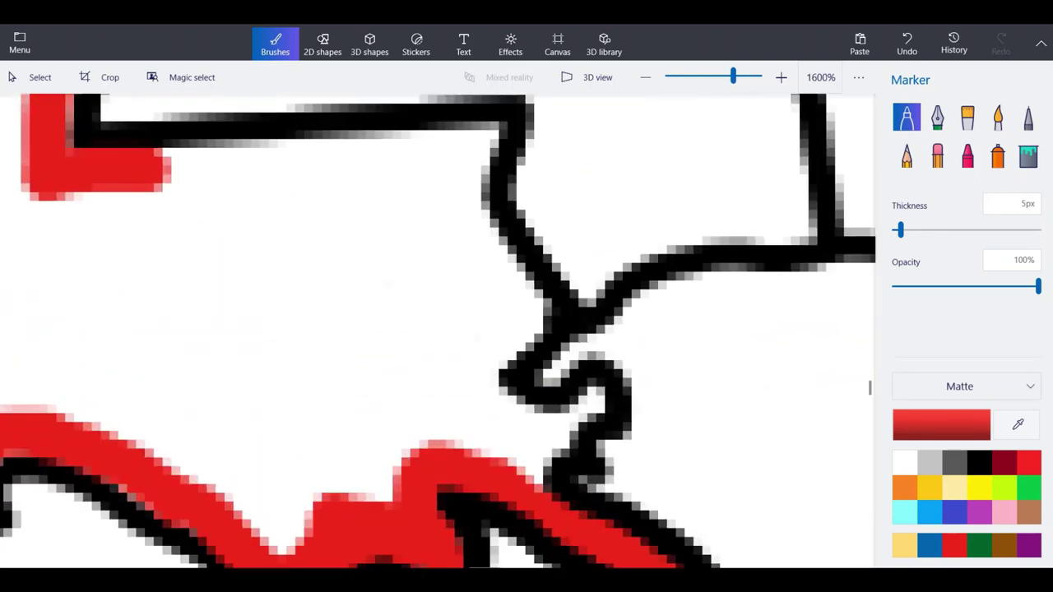
mouse_move(528, 488)
mouse_down()
mouse_move(564, 416)
mouse_move(486, 409)
mouse_up()
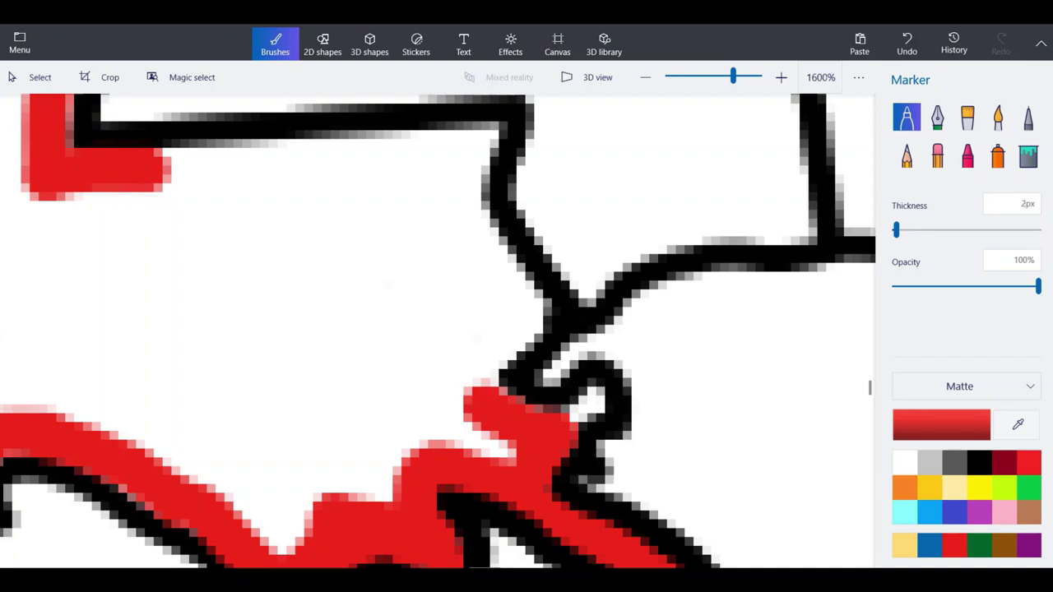
mouse_move(563, 424)
mouse_down()
mouse_move(594, 398)
mouse_move(571, 421)
mouse_up()
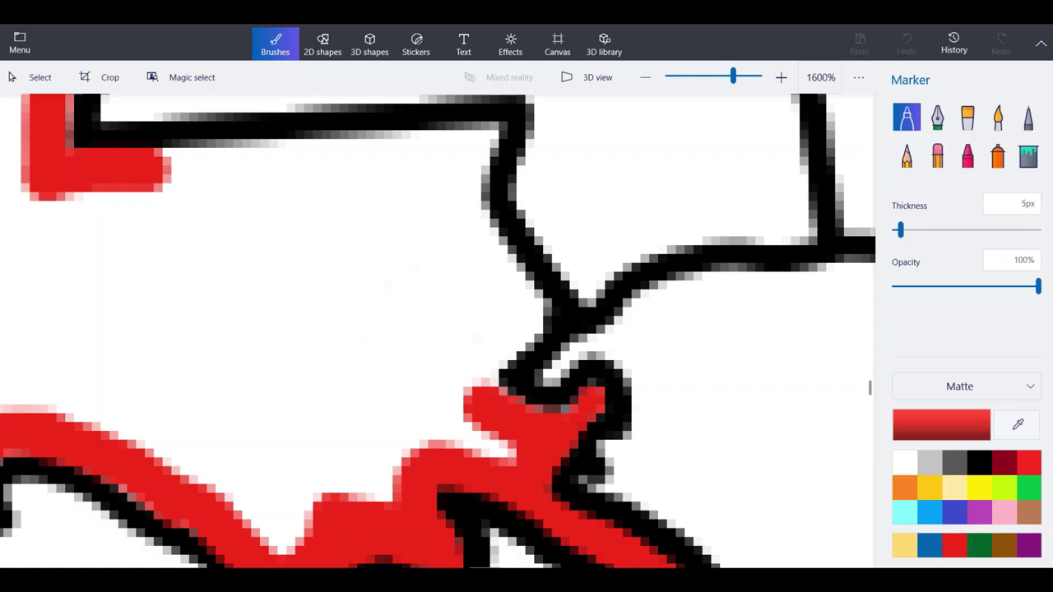
Paint the 5 px red band from the eastern inlet up Louisiana's remaining eastern edge and west to the inner corner.
mouse_move(487, 408)
mouse_down()
mouse_move(503, 343)
mouse_move(532, 307)
mouse_up()
mouse_move(531, 306)
mouse_down()
mouse_move(495, 277)
mouse_move(474, 225)
mouse_move(464, 166)
mouse_move(476, 139)
mouse_move(201, 169)
mouse_move(144, 188)
mouse_up()
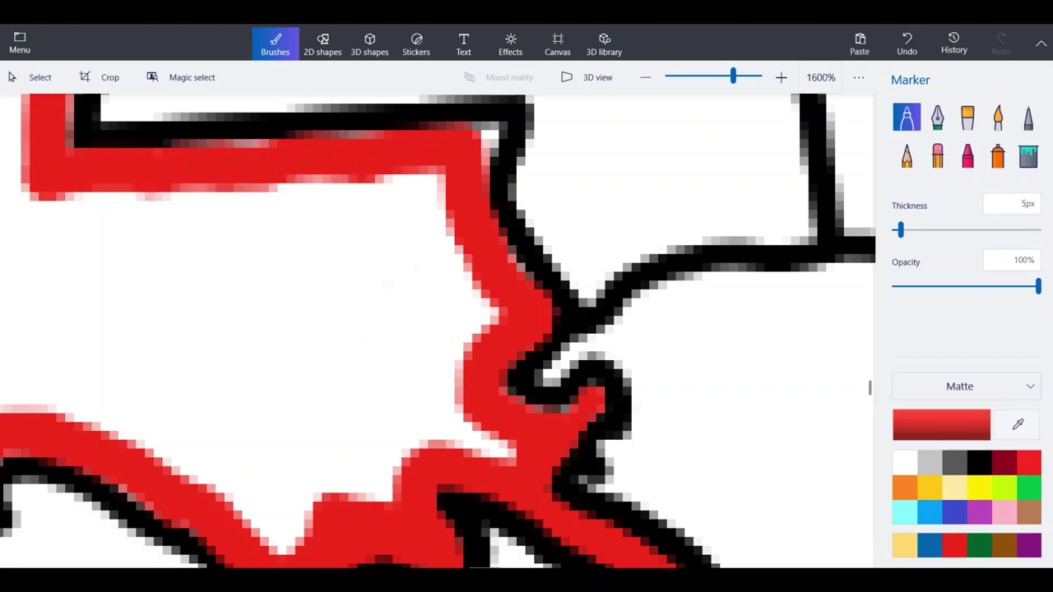
drag(492, 160, 494, 122)
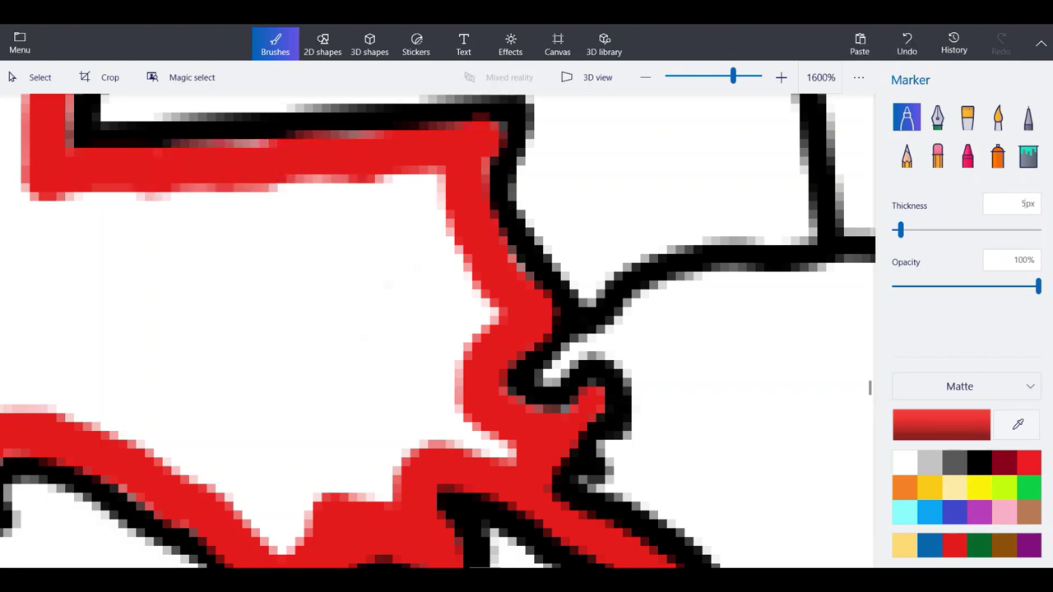
Fill the interior of southeastern Louisiana with red at a thickness of 10 px.
scroll(508, 285, down, 5)
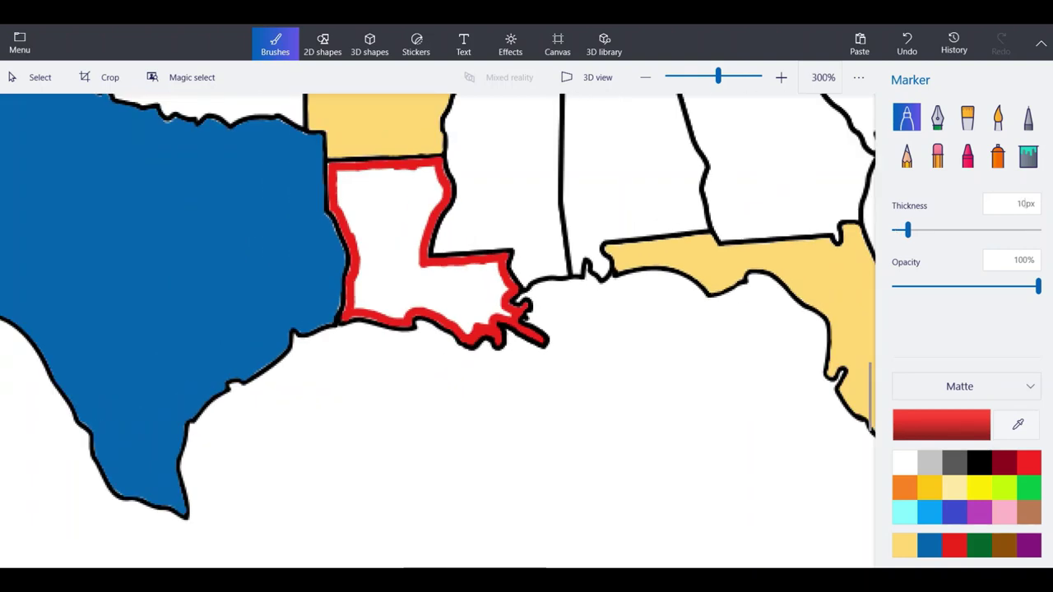
scroll(448, 283, up, 4)
mouse_move(459, 289)
mouse_down()
mouse_move(589, 359)
mouse_move(492, 387)
mouse_move(411, 339)
mouse_move(331, 329)
mouse_move(326, 354)
mouse_move(469, 326)
mouse_move(513, 355)
mouse_move(495, 331)
mouse_up()
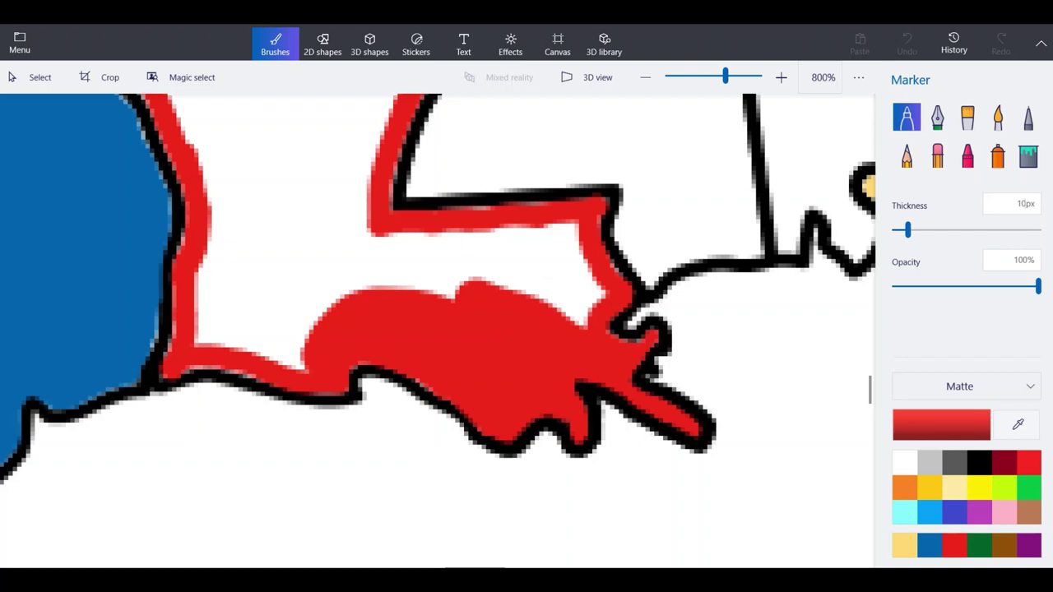
mouse_move(579, 317)
mouse_down()
mouse_move(586, 284)
mouse_move(560, 232)
mouse_move(374, 256)
mouse_move(512, 284)
mouse_move(546, 276)
mouse_up()
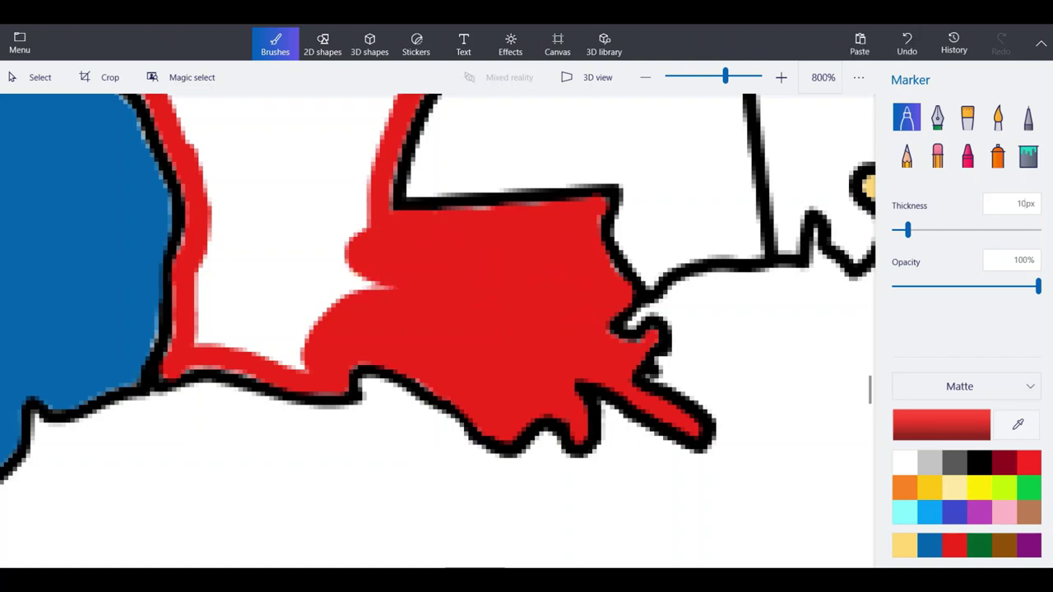
Fill Louisiana's southwestern and middle interior with red, undoing and redoing the middle strokes.
scroll(570, 426, down, 2)
scroll(423, 331, up, 2)
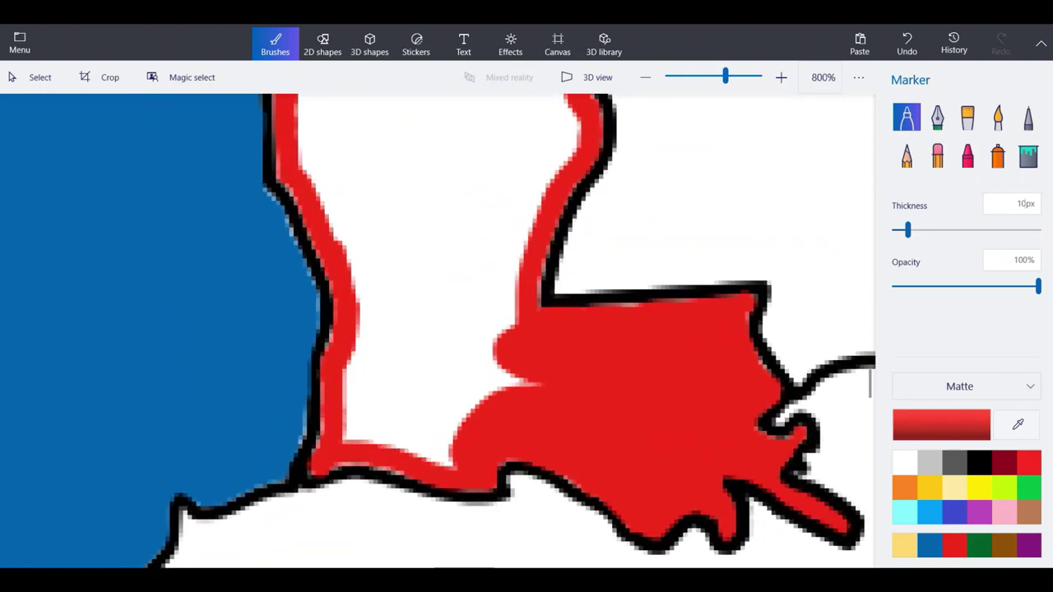
mouse_move(494, 390)
mouse_down()
mouse_move(444, 444)
mouse_move(350, 420)
mouse_move(362, 338)
mouse_move(345, 206)
mouse_move(309, 136)
mouse_move(362, 173)
mouse_move(407, 412)
mouse_move(535, 383)
mouse_move(494, 247)
mouse_move(448, 345)
mouse_move(411, 387)
mouse_move(428, 271)
mouse_move(465, 383)
mouse_move(387, 107)
mouse_move(379, 230)
mouse_up()
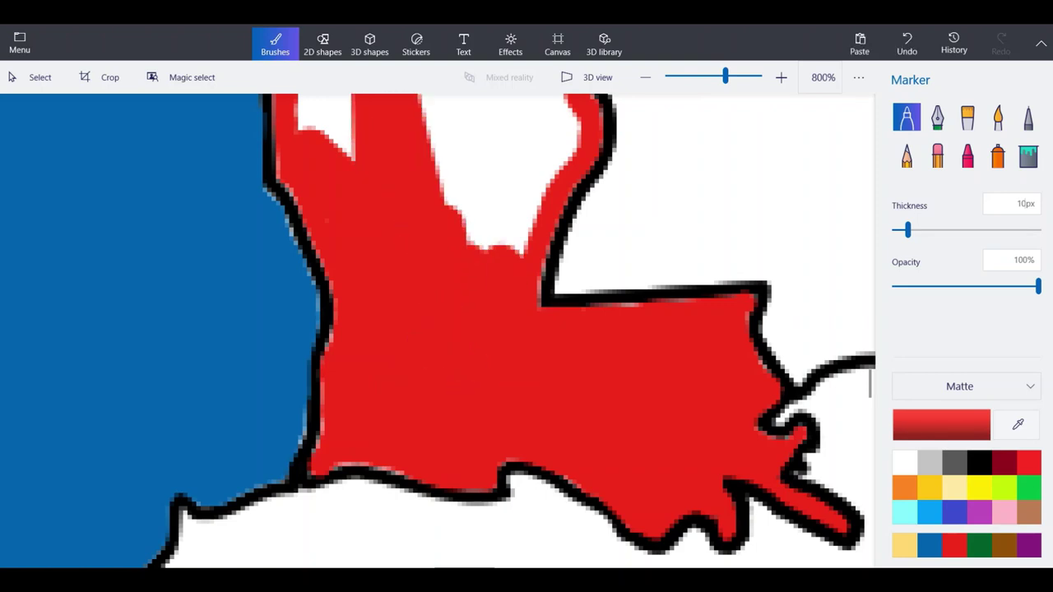
scroll(387, 378, down, 2)
click(907, 43)
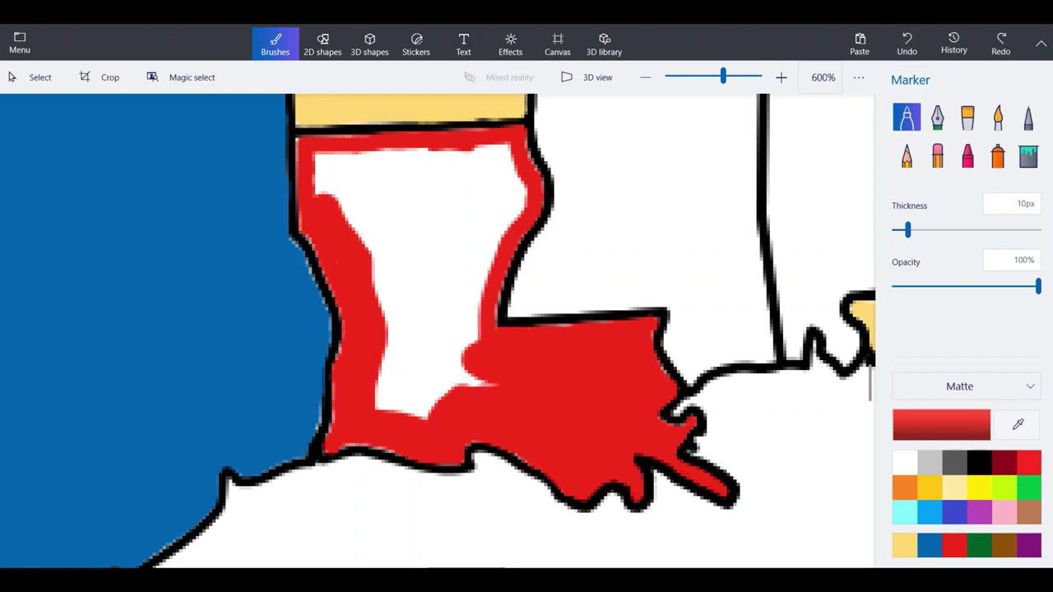
mouse_move(393, 187)
mouse_down()
mouse_move(396, 387)
mouse_move(476, 387)
mouse_move(489, 371)
mouse_move(464, 362)
mouse_move(456, 338)
mouse_move(489, 255)
mouse_move(436, 379)
mouse_move(440, 263)
mouse_move(418, 288)
mouse_move(401, 389)
mouse_up()
scroll(436, 329, down, 3)
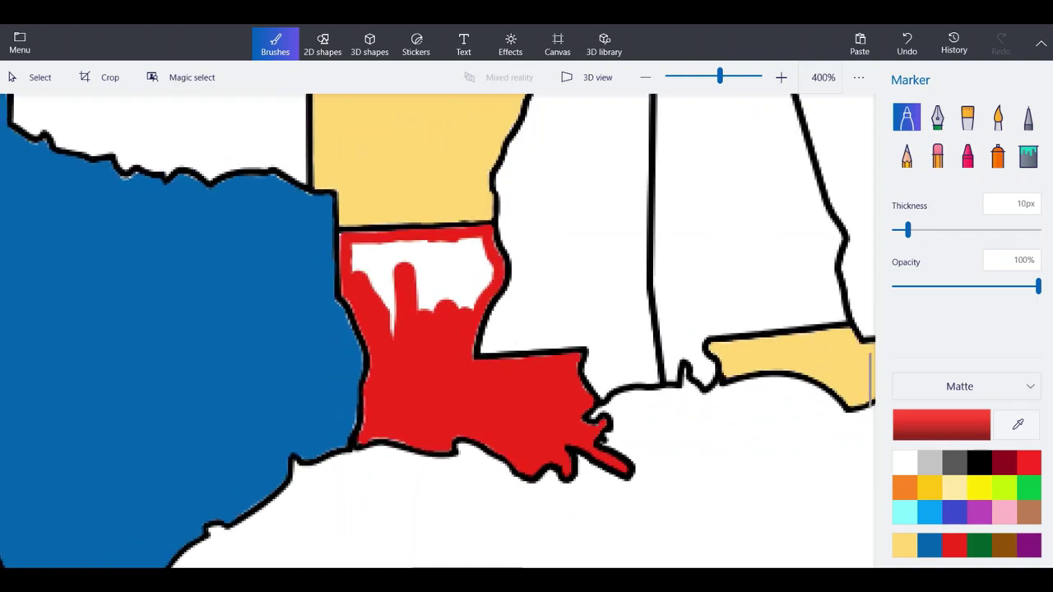
Fill the remaining white area in northern Louisiana with red and show the whole US map.
scroll(436, 329, up, 5)
mouse_move(394, 301)
mouse_down()
mouse_move(352, 265)
mouse_move(302, 248)
mouse_move(359, 393)
mouse_move(350, 308)
mouse_move(439, 357)
mouse_move(517, 354)
mouse_move(559, 283)
mouse_move(515, 222)
mouse_move(428, 238)
mouse_up()
click(907, 43)
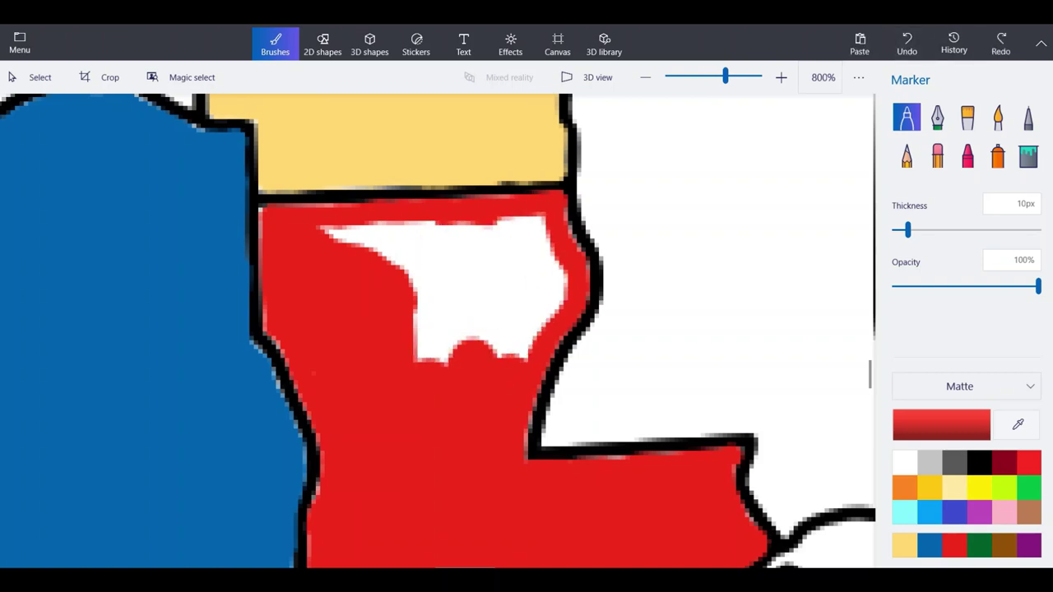
mouse_move(465, 350)
mouse_down()
mouse_move(530, 337)
mouse_move(553, 256)
mouse_move(517, 221)
mouse_move(475, 323)
mouse_move(446, 344)
mouse_move(432, 314)
mouse_move(467, 238)
mouse_move(484, 270)
mouse_move(342, 234)
mouse_up()
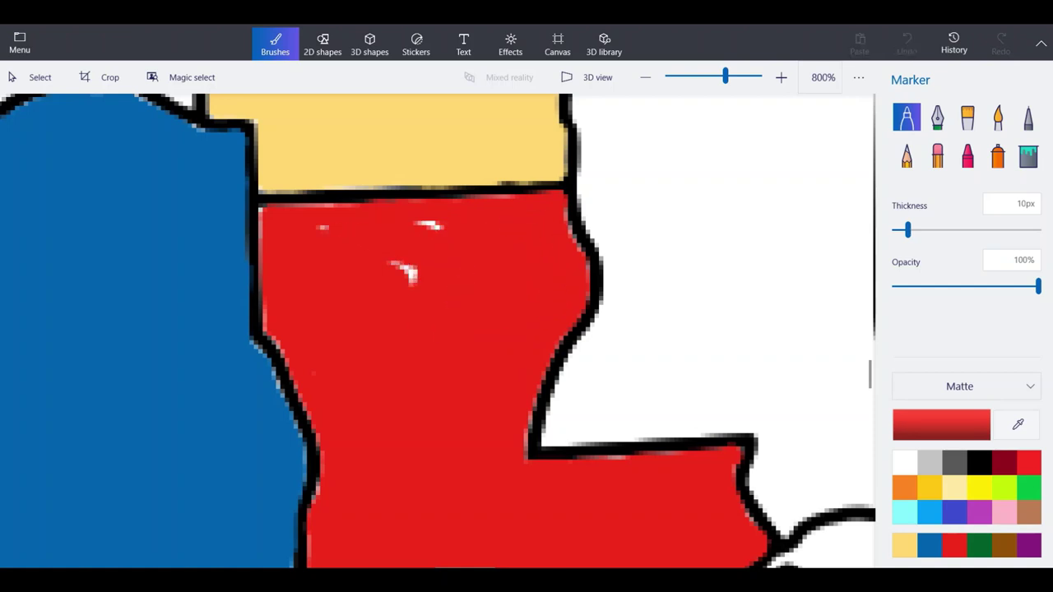
scroll(474, 407, down, 10)
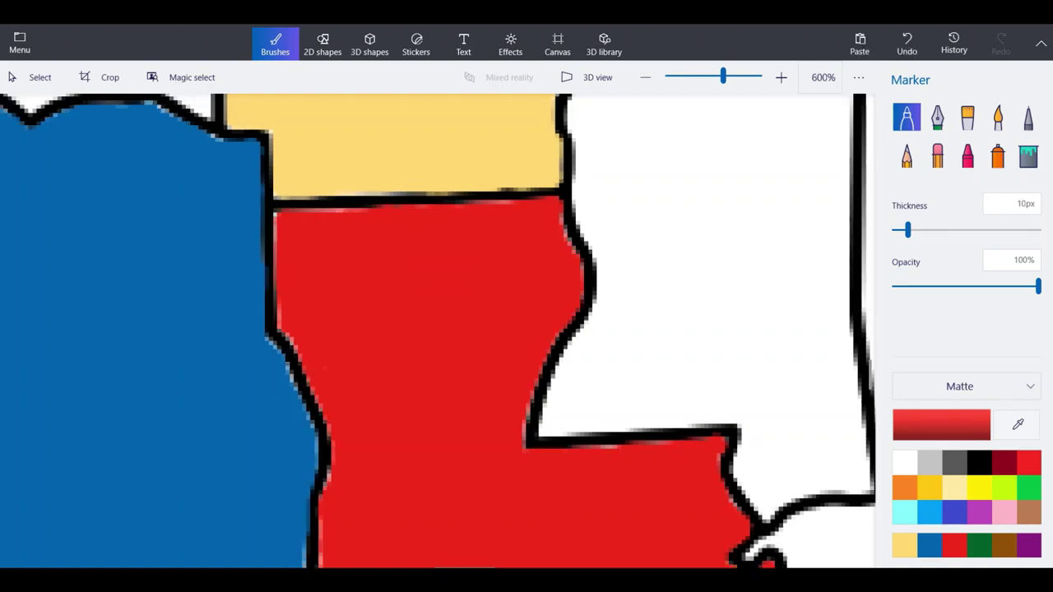
scroll(474, 406, down, 2)
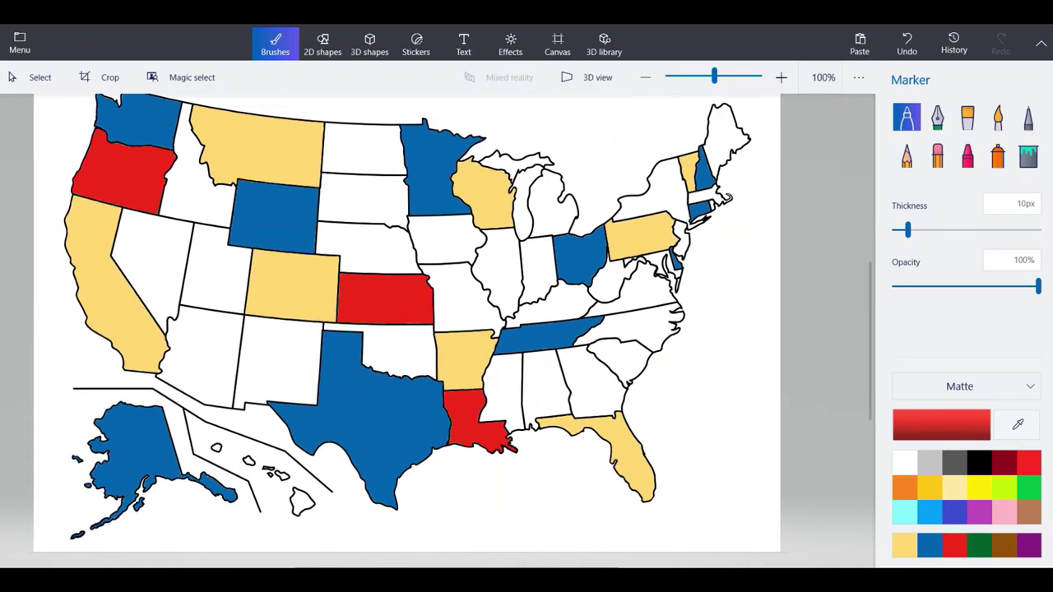
Paint a 5 px red band inside Illinois's western border, from above the southern tip up to the Iowa–Missouri border corner.
scroll(474, 407, down, 3)
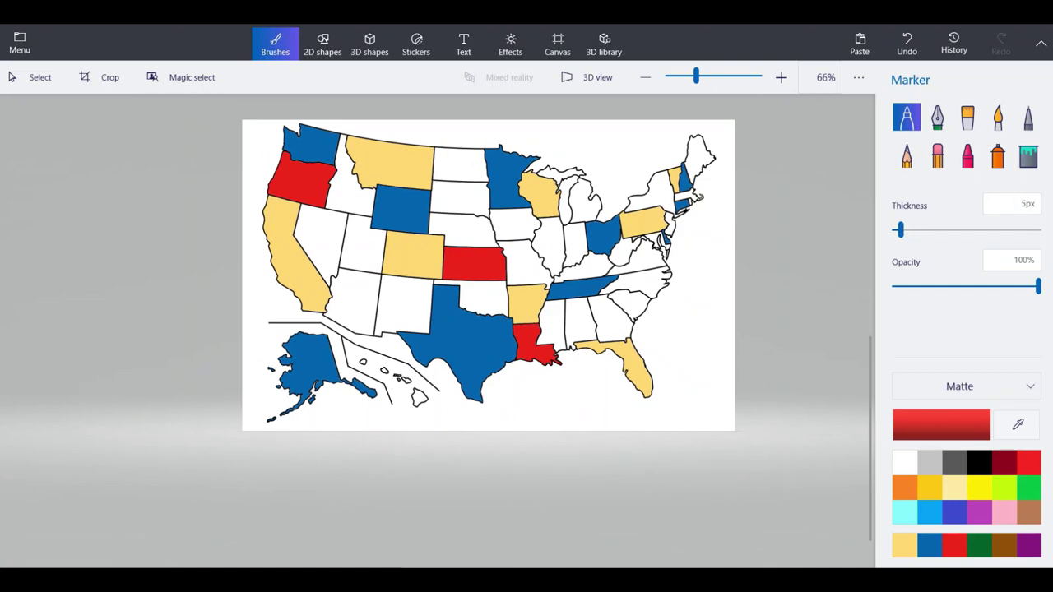
scroll(565, 234, up, 5)
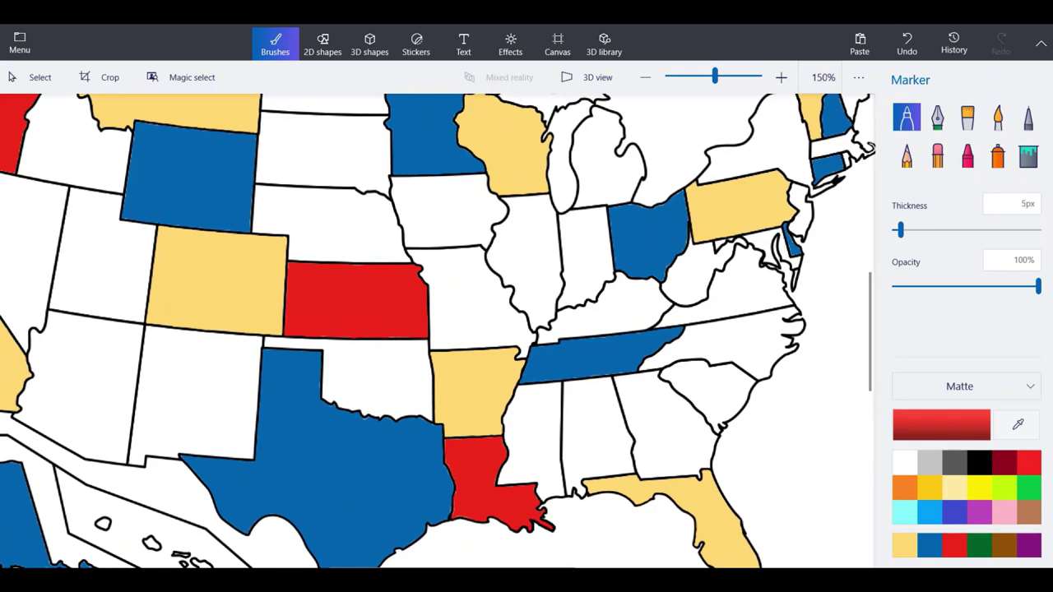
scroll(523, 285, up, 10)
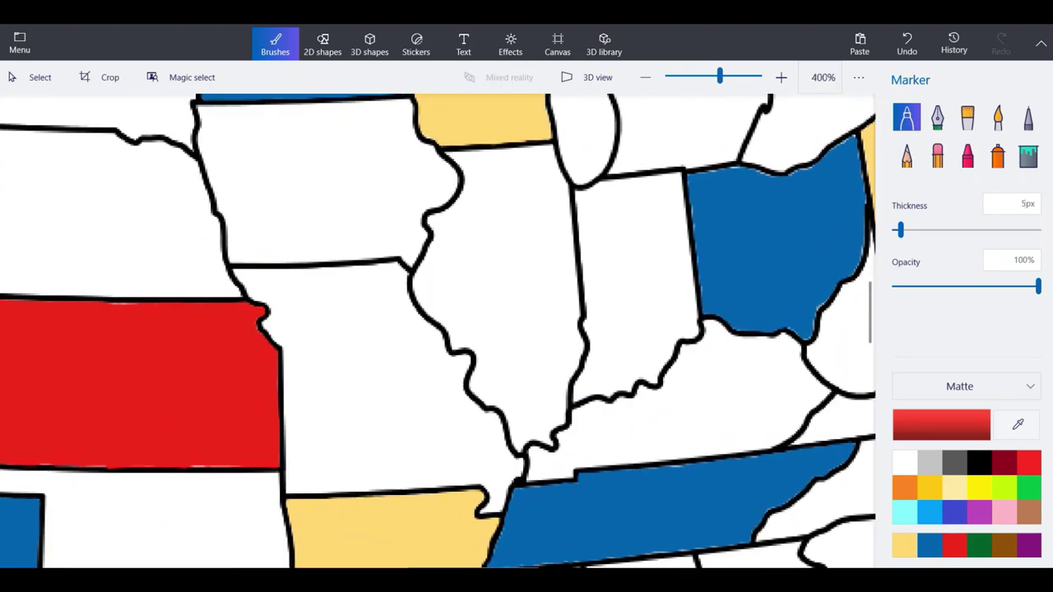
scroll(477, 362, up, 3)
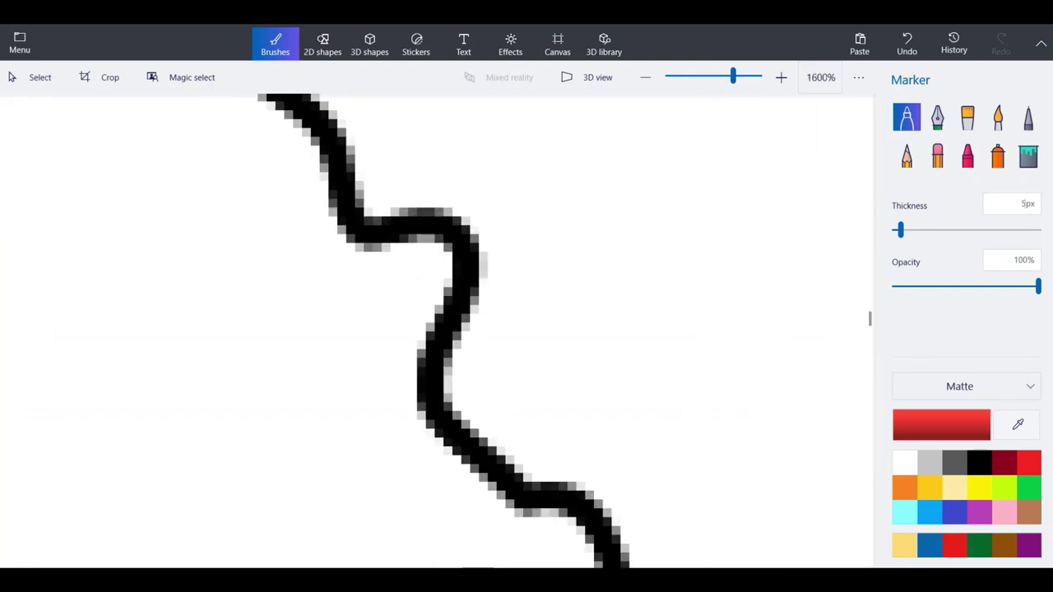
mouse_move(541, 455)
mouse_down()
mouse_move(468, 371)
mouse_move(502, 301)
mouse_move(502, 226)
mouse_move(453, 183)
mouse_move(377, 190)
mouse_up()
drag(377, 190, 360, 99)
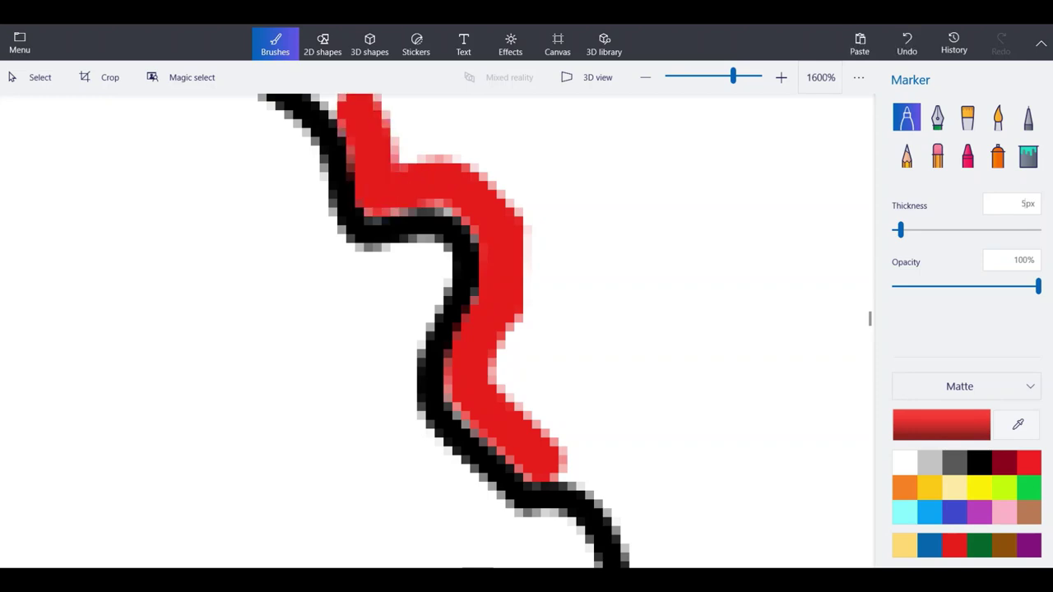
scroll(451, 428, down, 2)
scroll(355, 276, up, 2)
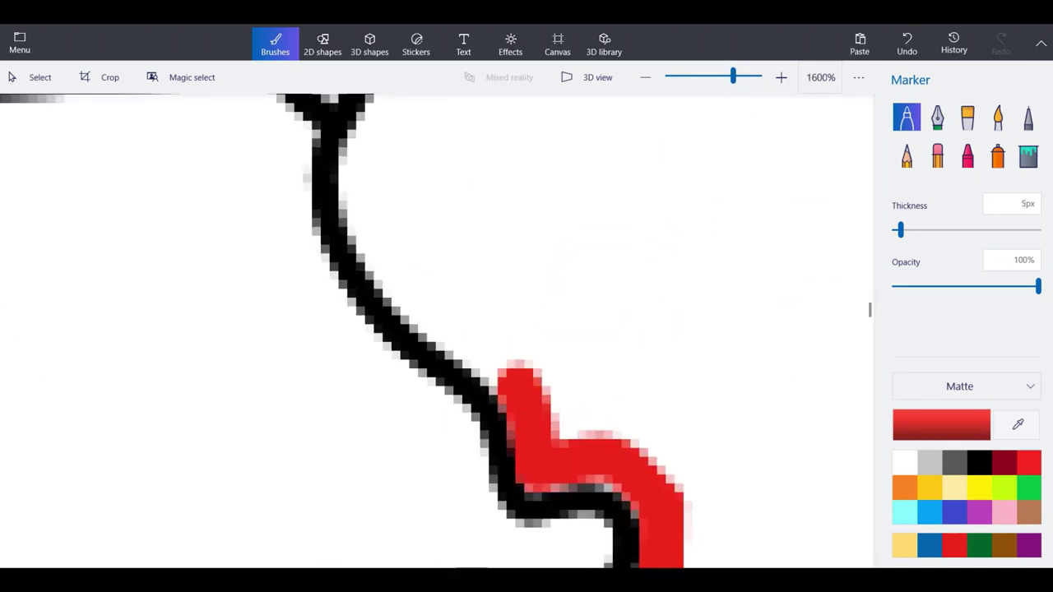
mouse_move(519, 374)
mouse_down()
mouse_move(380, 249)
mouse_move(363, 200)
mouse_move(367, 142)
mouse_move(387, 121)
mouse_up()
Continue the red band north along Illinois's border with Iowa, around the small notch below the northwestern bulge.
scroll(389, 316, down, 3)
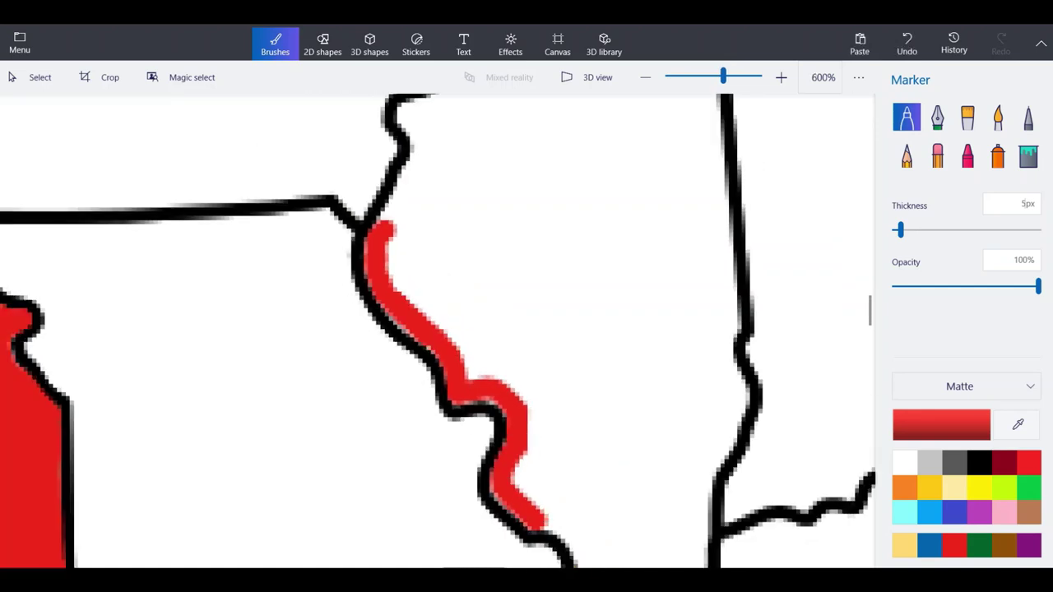
scroll(390, 185, up, 1)
scroll(385, 145, up, 2)
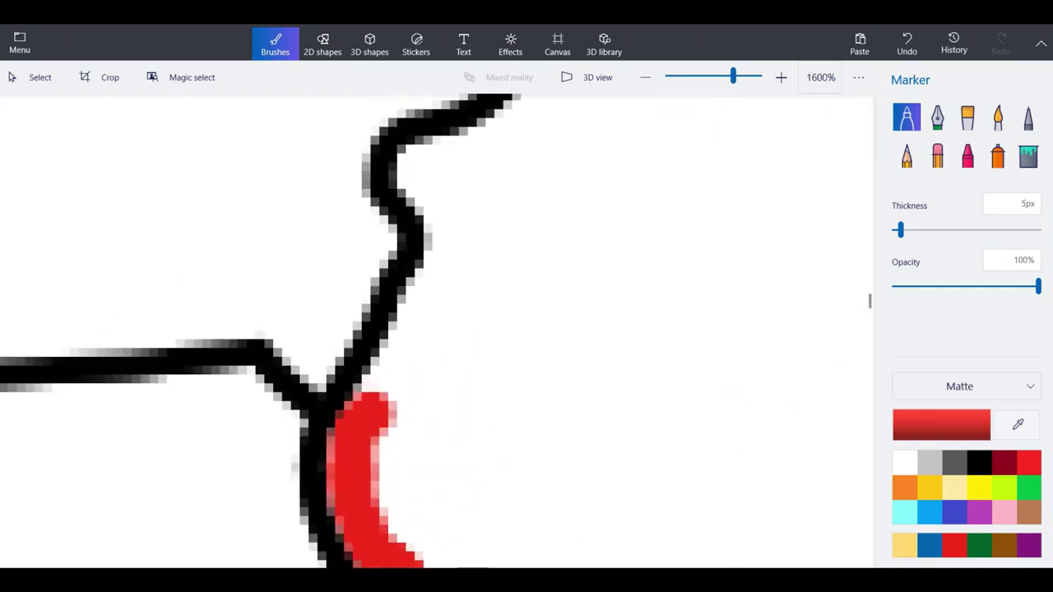
mouse_move(366, 411)
mouse_down()
mouse_move(413, 339)
mouse_move(441, 262)
mouse_move(443, 188)
mouse_move(420, 156)
mouse_up()
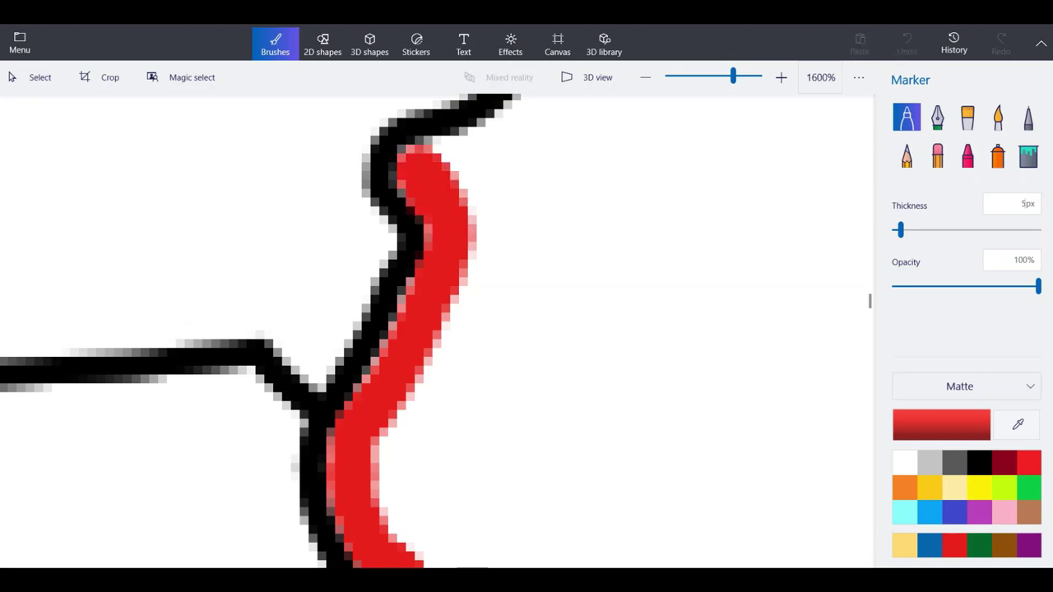
mouse_move(421, 167)
mouse_down()
mouse_move(491, 145)
mouse_move(525, 118)
mouse_up()
Band Illinois's northwestern bulge in red and fill its northwestern corner at 3 px, undoing the 5 px corner stroke first.
scroll(346, 378, down, 2)
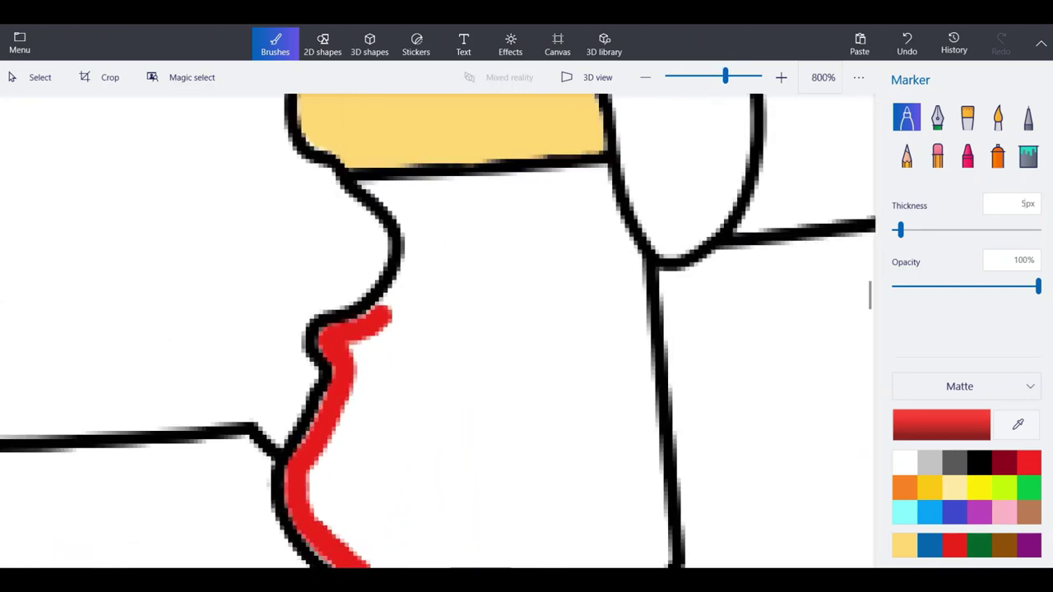
scroll(551, 146, up, 3)
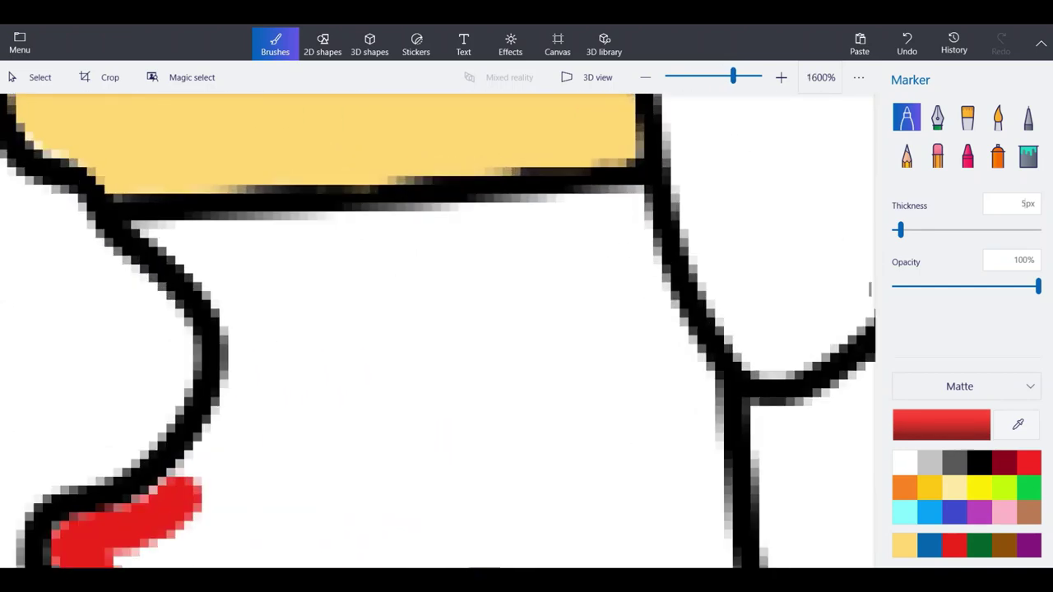
mouse_move(174, 503)
mouse_down()
mouse_move(224, 449)
mouse_move(257, 349)
mouse_move(200, 220)
mouse_up()
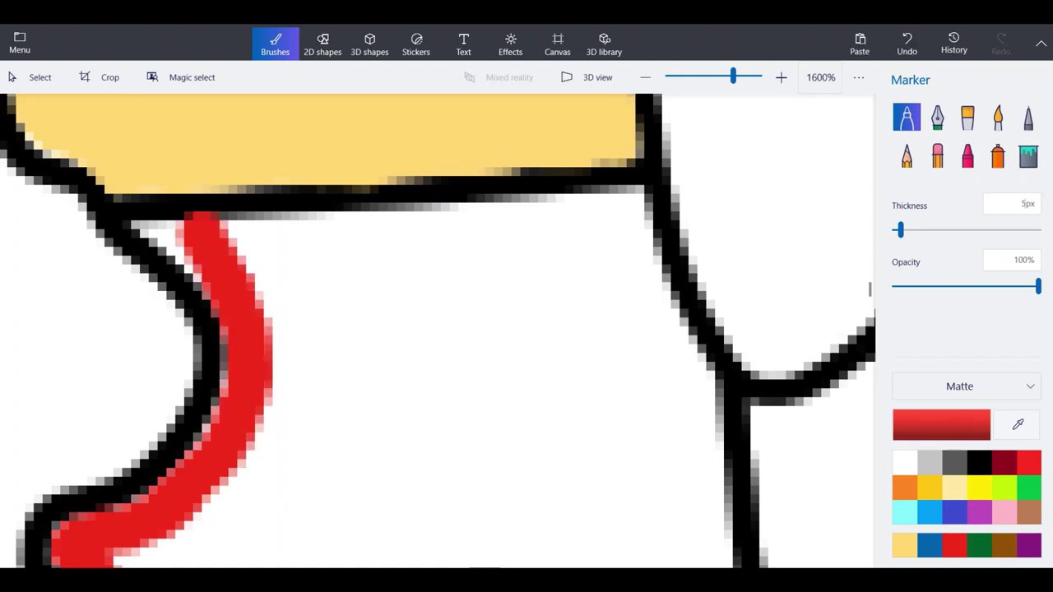
drag(206, 270, 177, 230)
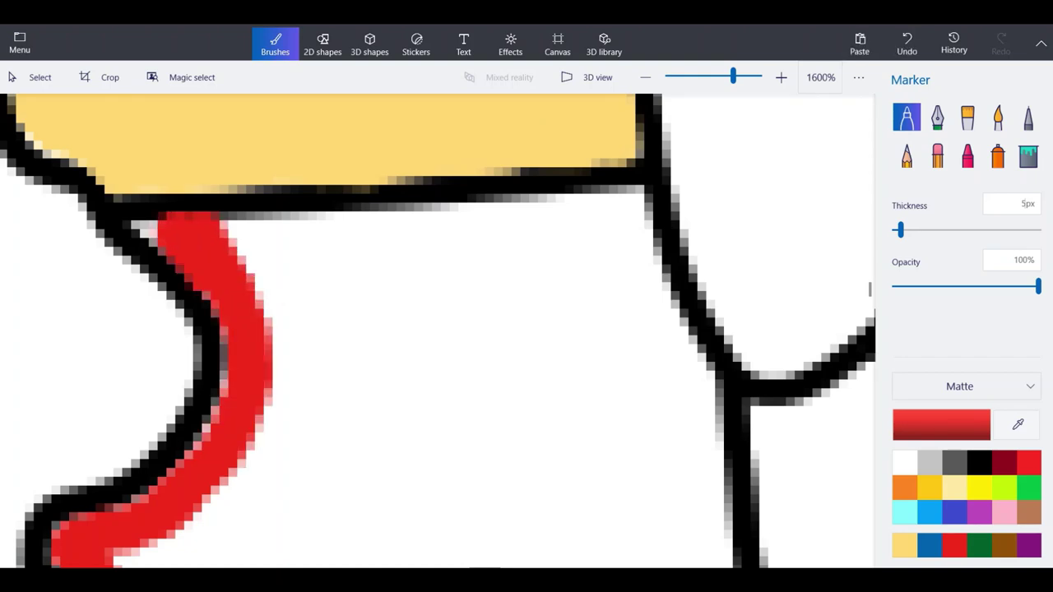
click(907, 43)
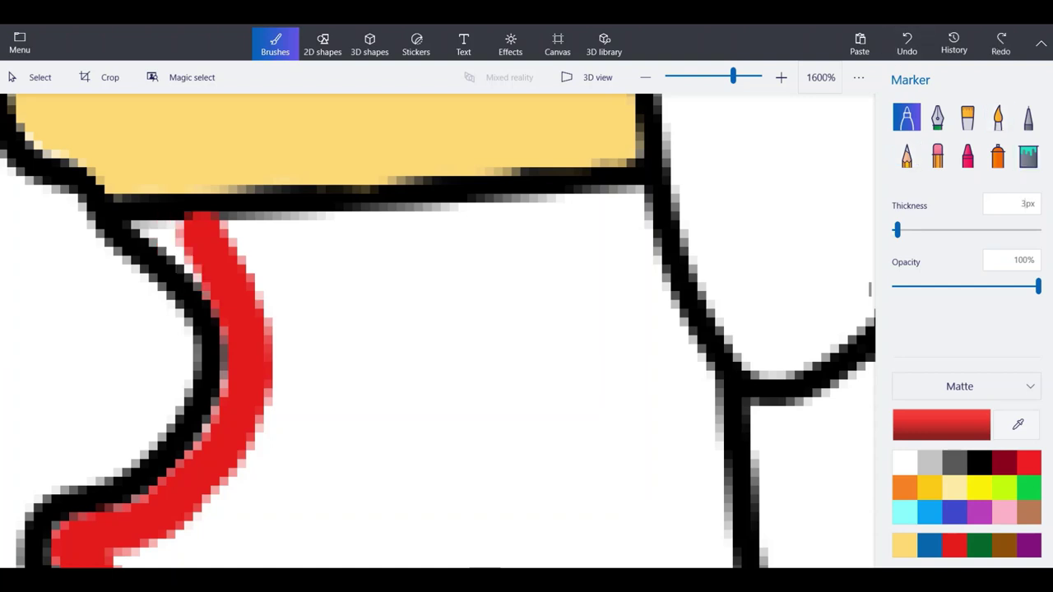
mouse_move(204, 292)
mouse_down()
mouse_move(148, 218)
mouse_move(298, 228)
mouse_up()
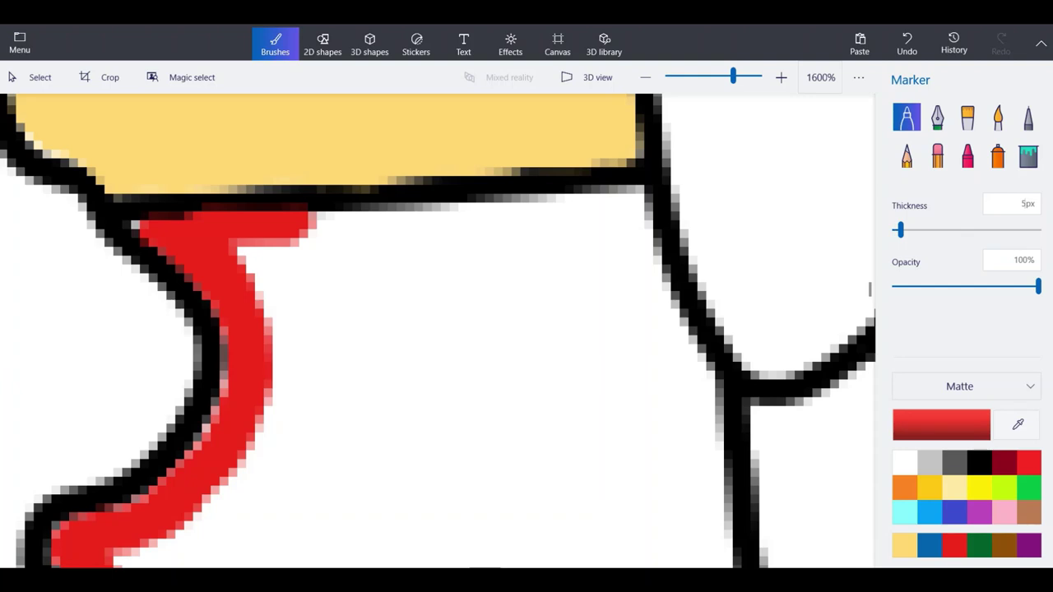
Paint a 5 px red band along Illinois's northern border and down its Lake Michigan edge.
mouse_move(698, 379)
mouse_down()
mouse_move(637, 276)
mouse_move(618, 194)
mouse_move(557, 213)
mouse_move(409, 222)
mouse_up()
drag(411, 222, 294, 233)
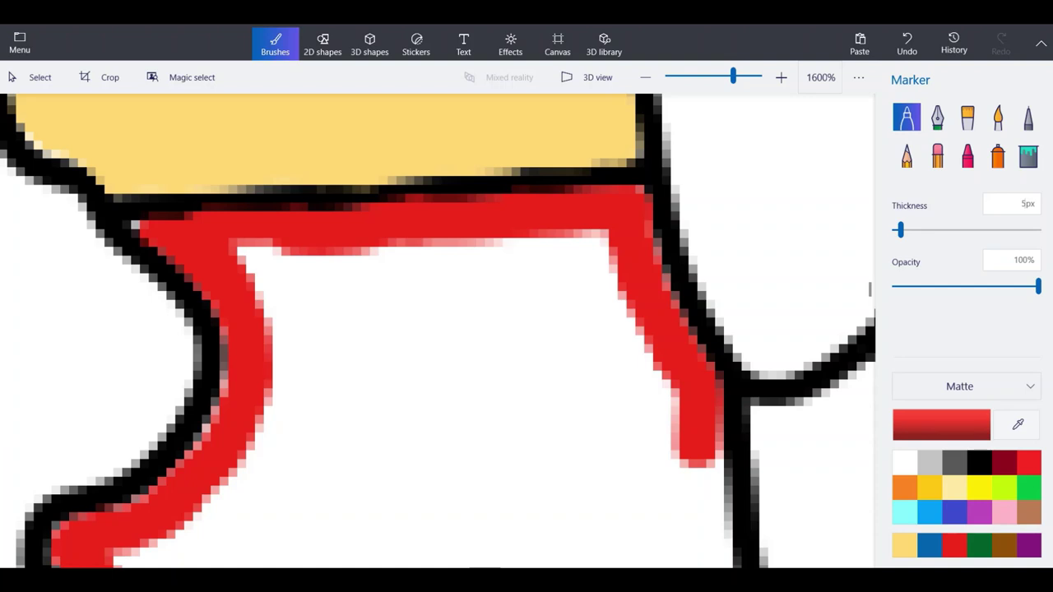
key(ctrl+z)
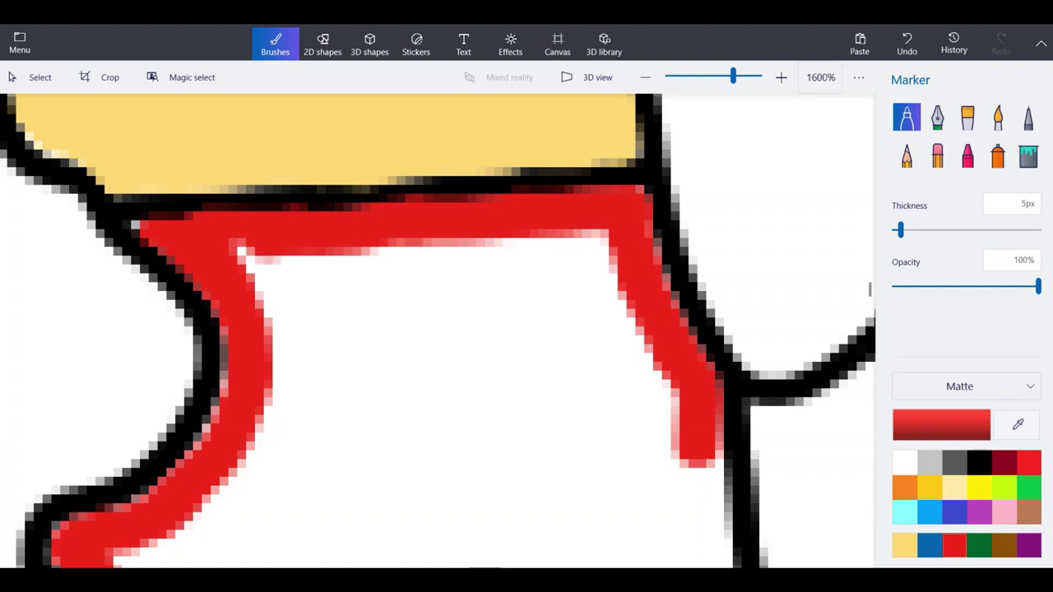
Extend the 5 px red band down Illinois's upper eastern border, undoing the stray dot.
scroll(445, 205, down, 3)
scroll(502, 241, up, 1)
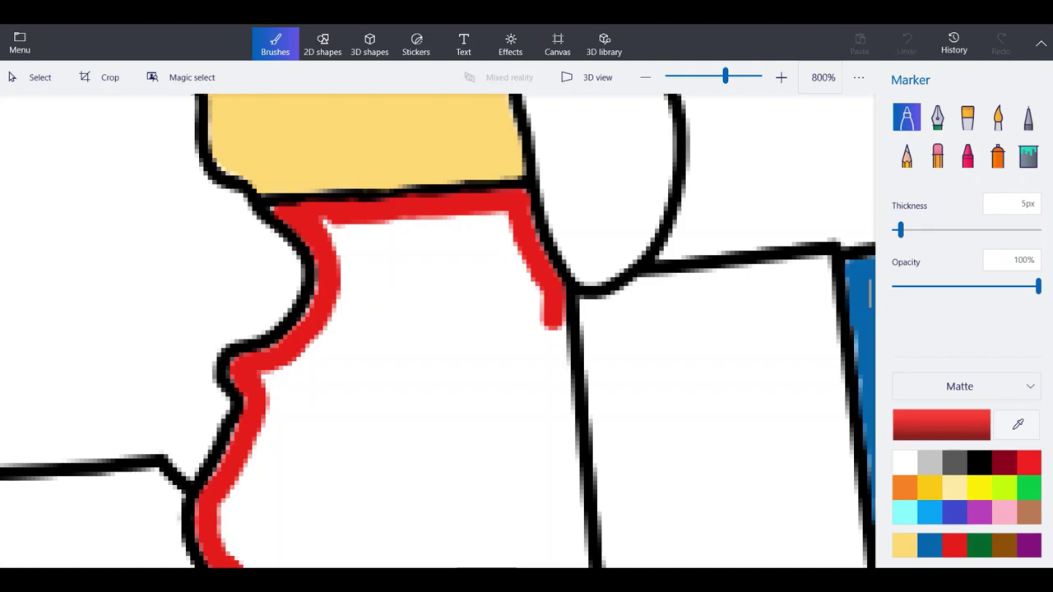
click(564, 496)
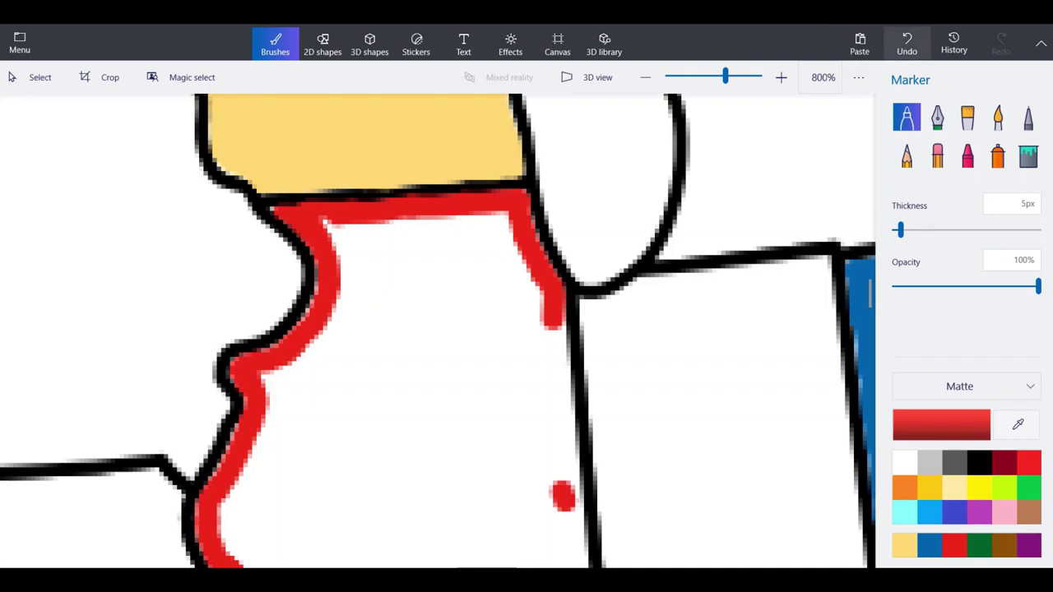
key(ctrl+z)
scroll(564, 496, up, 2)
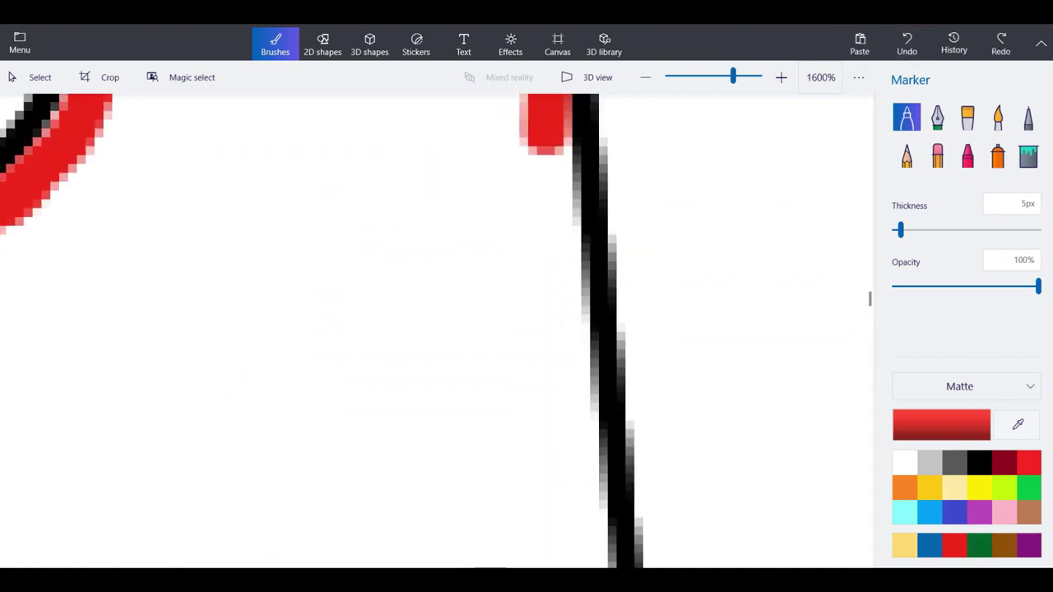
drag(581, 553, 545, 110)
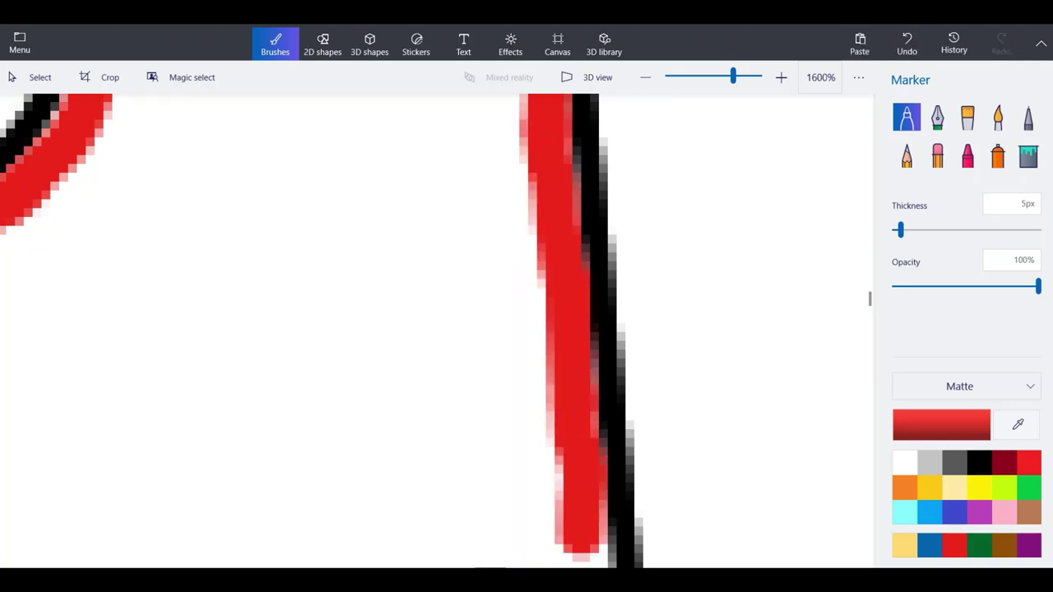
Continue the red band down Illinois's eastern border past the small kink and the bulge toward Indiana.
scroll(546, 149, down, 3)
scroll(576, 379, down, 1)
scroll(576, 378, up, 3)
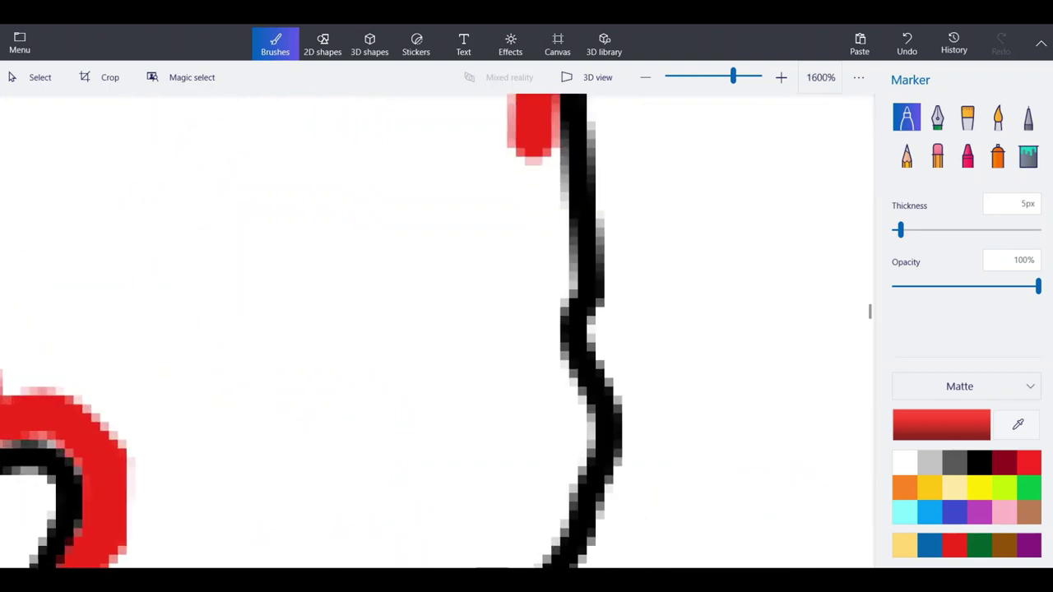
mouse_move(527, 539)
mouse_down()
mouse_move(570, 400)
mouse_move(530, 319)
mouse_move(533, 99)
mouse_up()
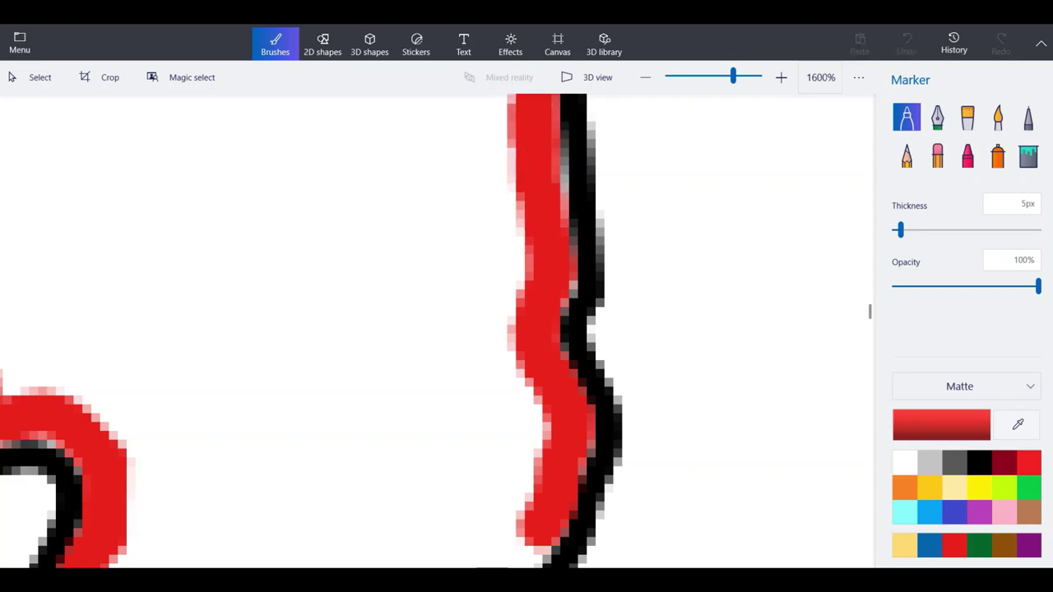
Paint the red band down Illinois's southeastern edge and across above the tip, repainting the stroke that joins the western band.
scroll(535, 267, down, 5)
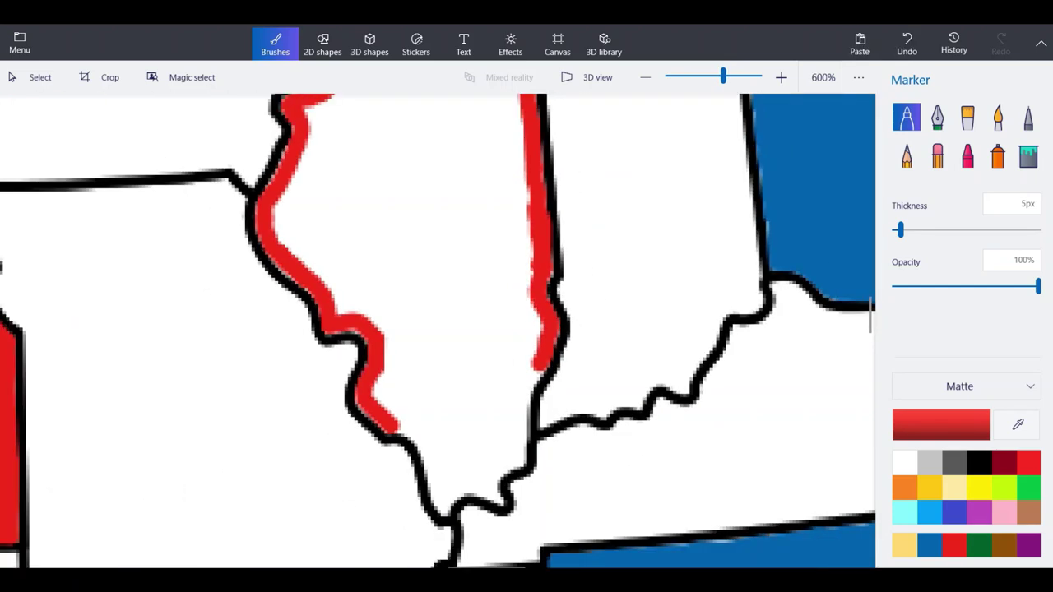
scroll(521, 429, up, 2)
scroll(502, 482, up, 3)
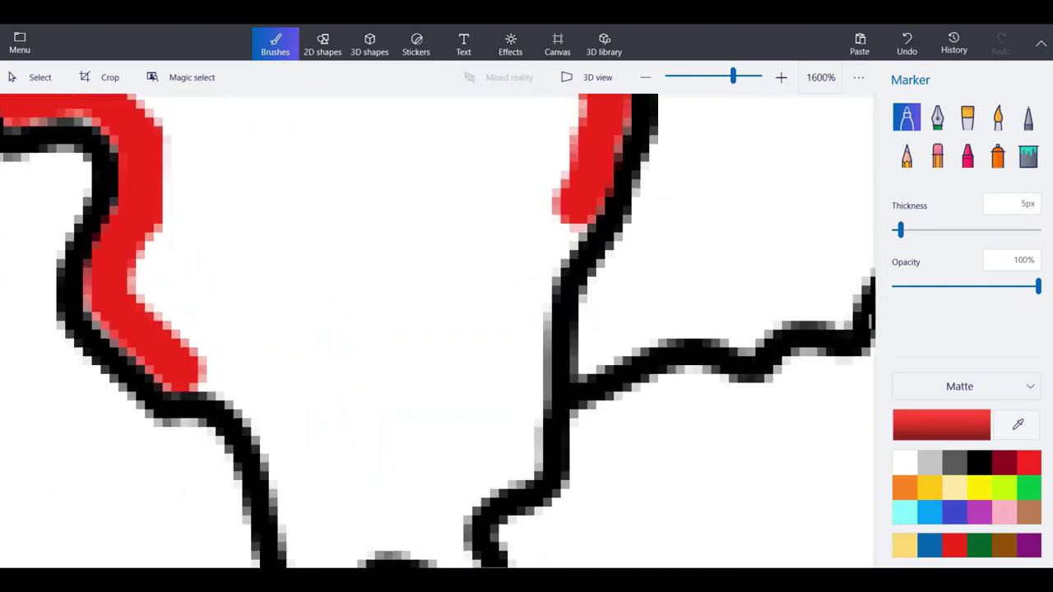
mouse_move(568, 198)
mouse_down()
mouse_move(531, 288)
mouse_move(523, 452)
mouse_move(509, 477)
mouse_move(300, 533)
mouse_move(278, 436)
mouse_move(192, 366)
mouse_up()
scroll(440, 265, down, 2)
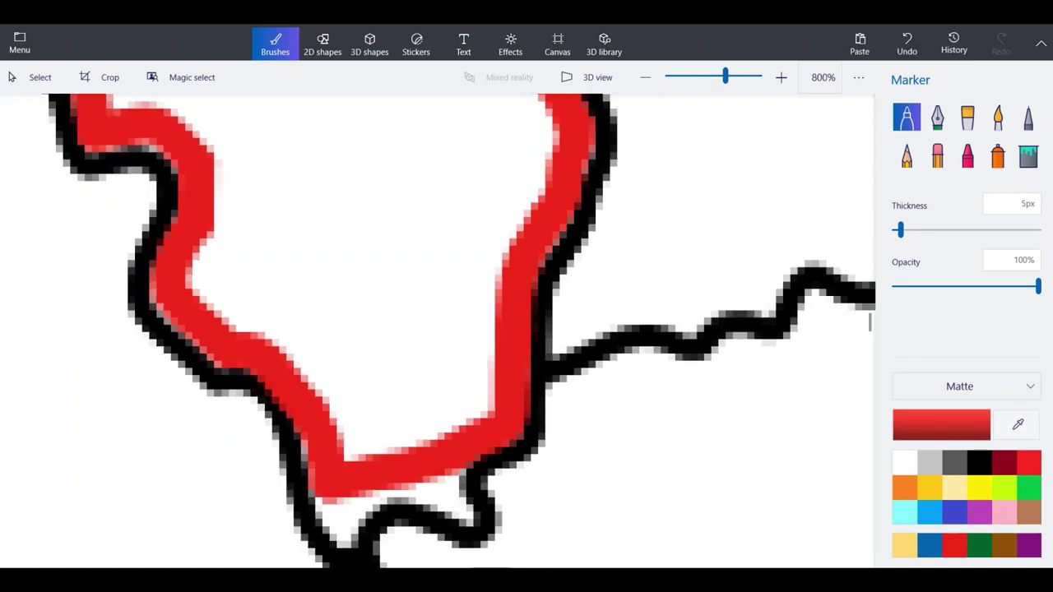
click(907, 44)
scroll(383, 311, up, 2)
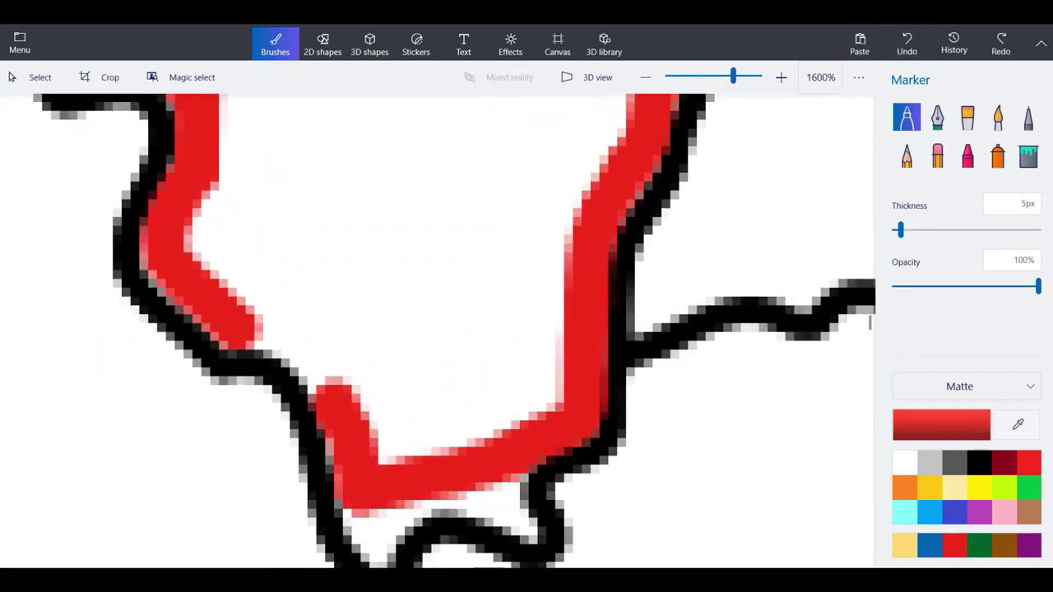
mouse_move(341, 412)
mouse_down()
mouse_move(274, 316)
mouse_move(249, 310)
mouse_up()
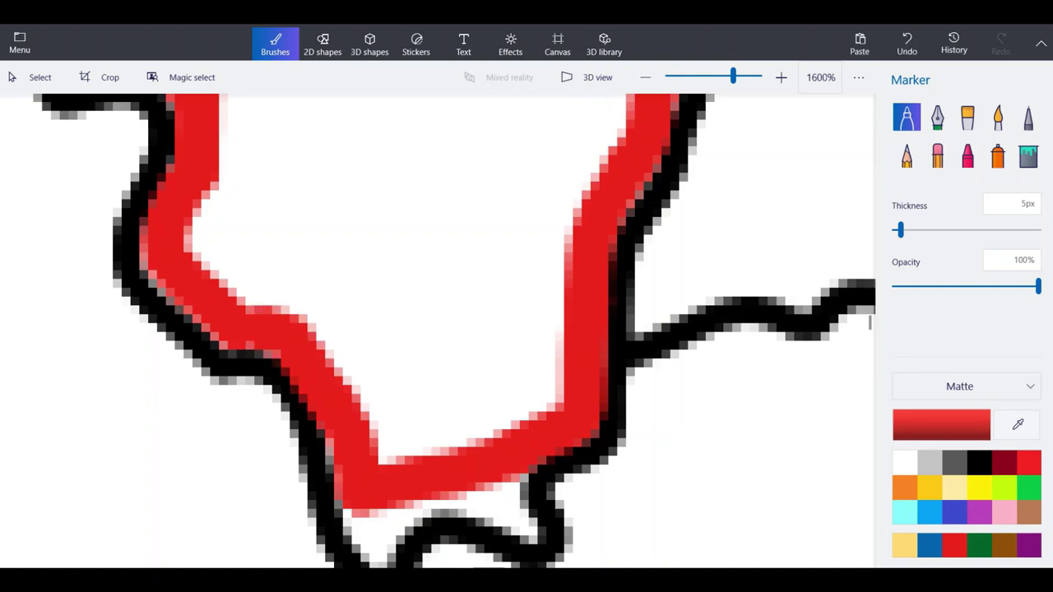
Fill Illinois's southern tip with red, undoing the 5 px stroke in the small southeastern pocket and repainting it at 3 px.
scroll(436, 329, down, 2)
scroll(403, 460, up, 4)
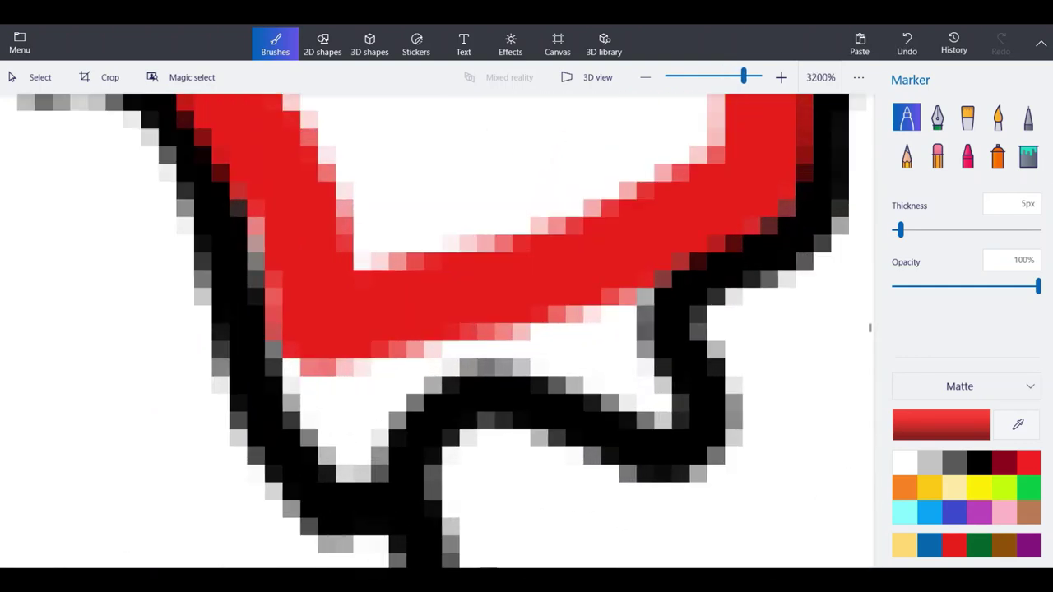
mouse_move(490, 334)
mouse_down()
mouse_move(370, 399)
mouse_move(337, 436)
mouse_move(276, 366)
mouse_move(354, 429)
mouse_up()
drag(445, 317, 609, 319)
mouse_move(592, 362)
mouse_down()
mouse_move(642, 387)
mouse_move(663, 428)
mouse_up()
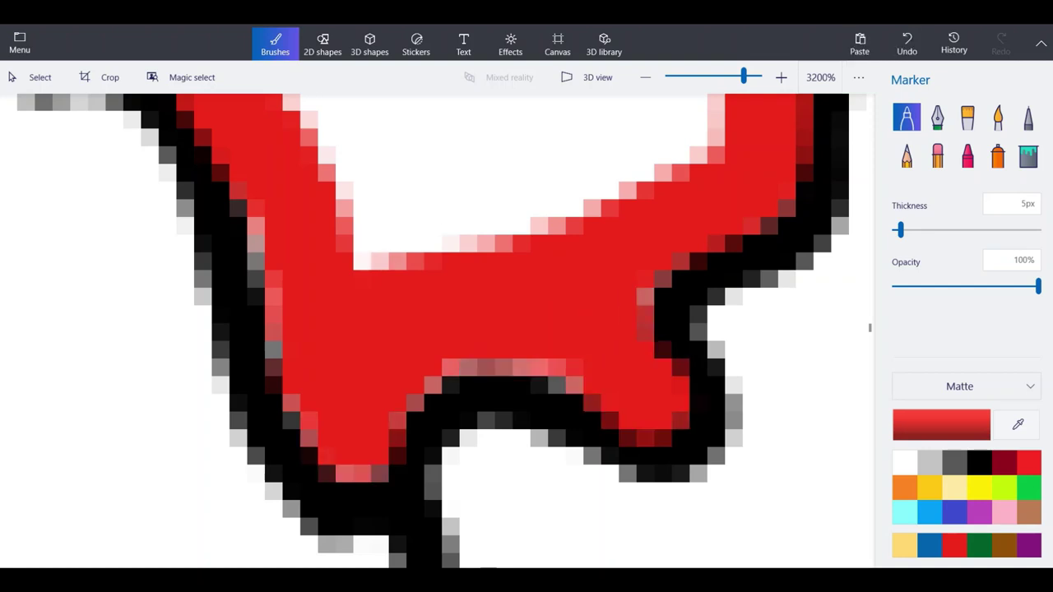
click(907, 43)
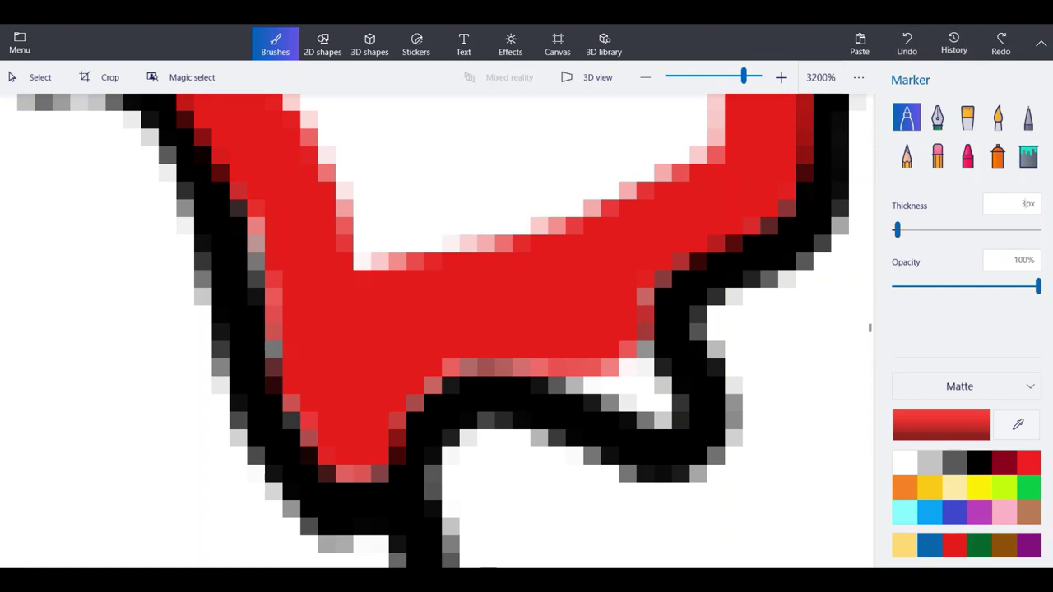
mouse_move(668, 422)
mouse_down()
mouse_move(641, 394)
mouse_move(576, 387)
mouse_up()
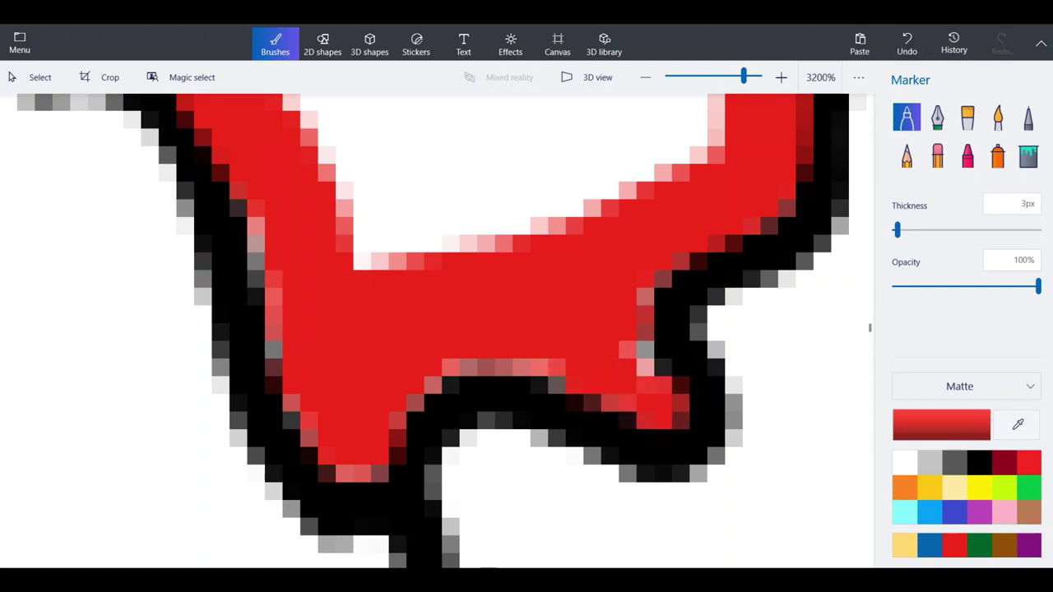
drag(632, 361, 640, 304)
Fill the southern part of Illinois with red using a 10 px marker.
scroll(626, 381, down, 4)
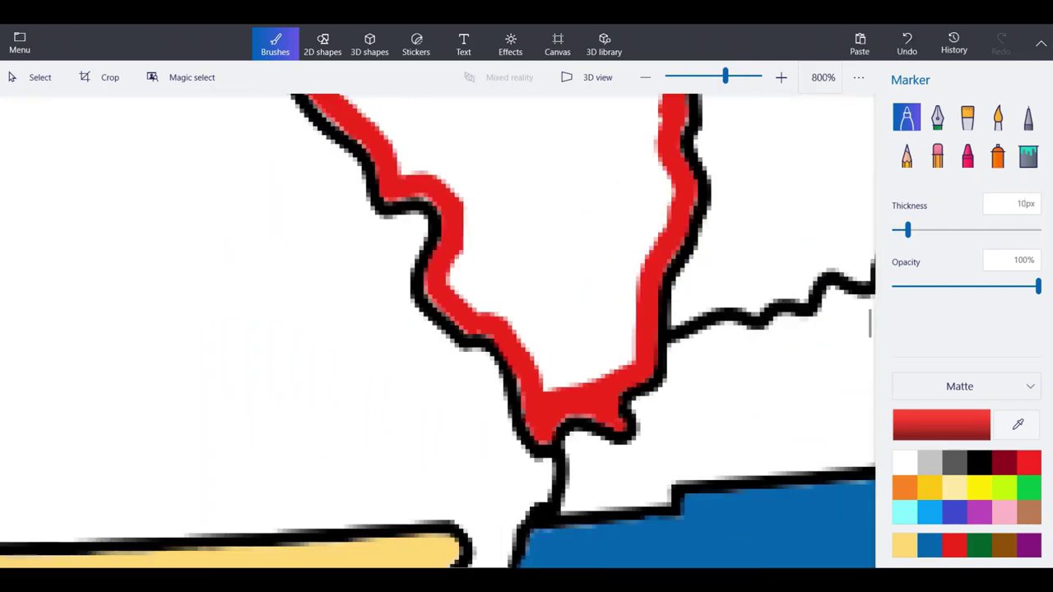
mouse_move(616, 267)
mouse_down()
mouse_move(616, 332)
mouse_move(589, 364)
mouse_move(556, 359)
mouse_move(473, 284)
mouse_move(485, 239)
mouse_move(576, 329)
mouse_move(634, 247)
mouse_move(593, 210)
mouse_move(494, 278)
mouse_move(654, 247)
mouse_move(658, 176)
mouse_move(638, 103)
mouse_move(574, 177)
mouse_move(607, 111)
mouse_up()
scroll(565, 453, down, 2)
scroll(595, 187, up, 1)
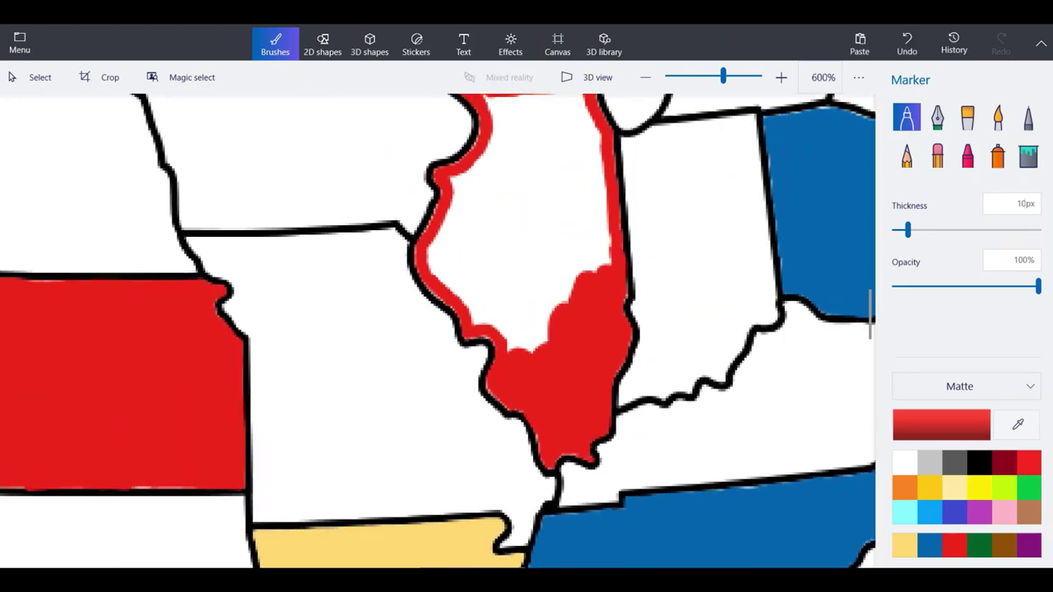
Undo the recent fill strokes in southern Illinois and restore them.
click(907, 45)
click(907, 45)
click(907, 42)
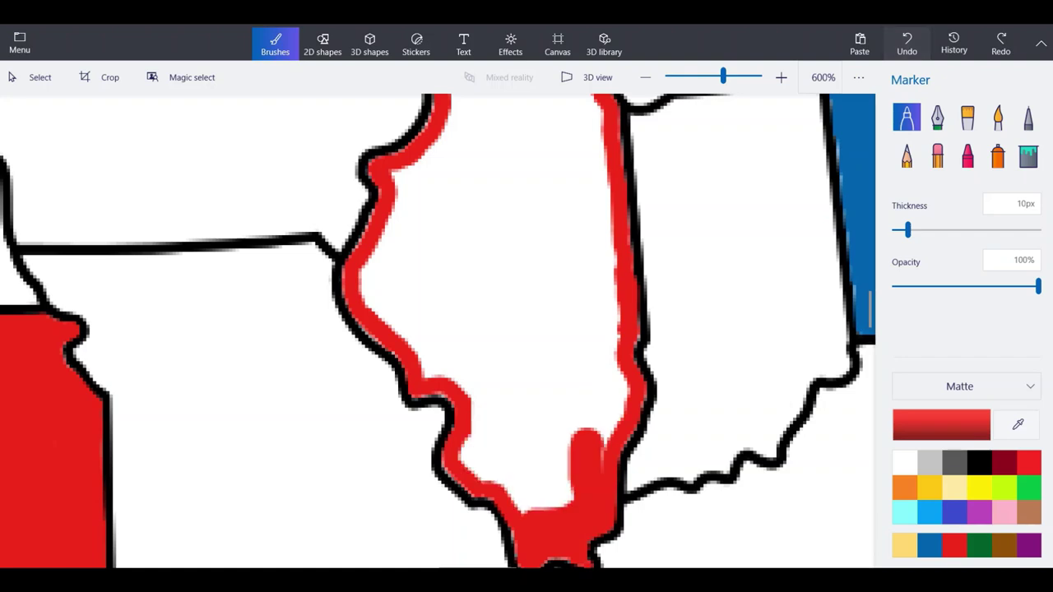
click(907, 43)
click(1001, 43)
click(1002, 43)
click(1002, 43)
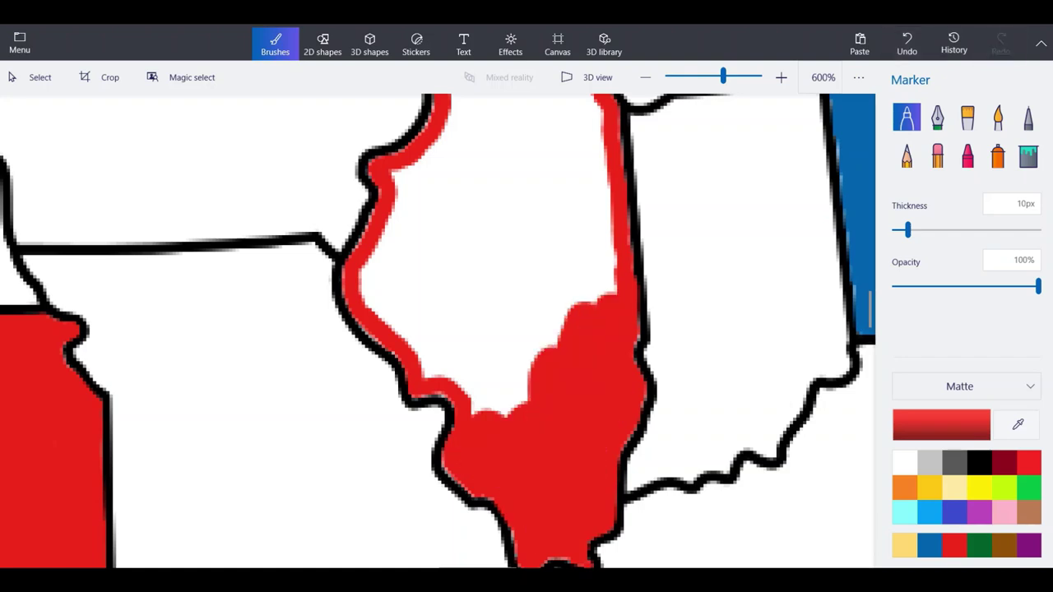
Fill the middle of Illinois with the 10 px red marker from border to border, undoing and repainting one stroke.
mouse_move(564, 247)
mouse_down()
mouse_move(516, 379)
mouse_move(569, 288)
mouse_move(549, 186)
mouse_move(512, 201)
mouse_move(502, 366)
mouse_up()
scroll(504, 364, up, 1)
mouse_move(521, 268)
mouse_down()
mouse_move(517, 411)
mouse_move(462, 420)
mouse_move(399, 385)
mouse_move(344, 284)
mouse_move(333, 235)
mouse_move(372, 107)
mouse_up()
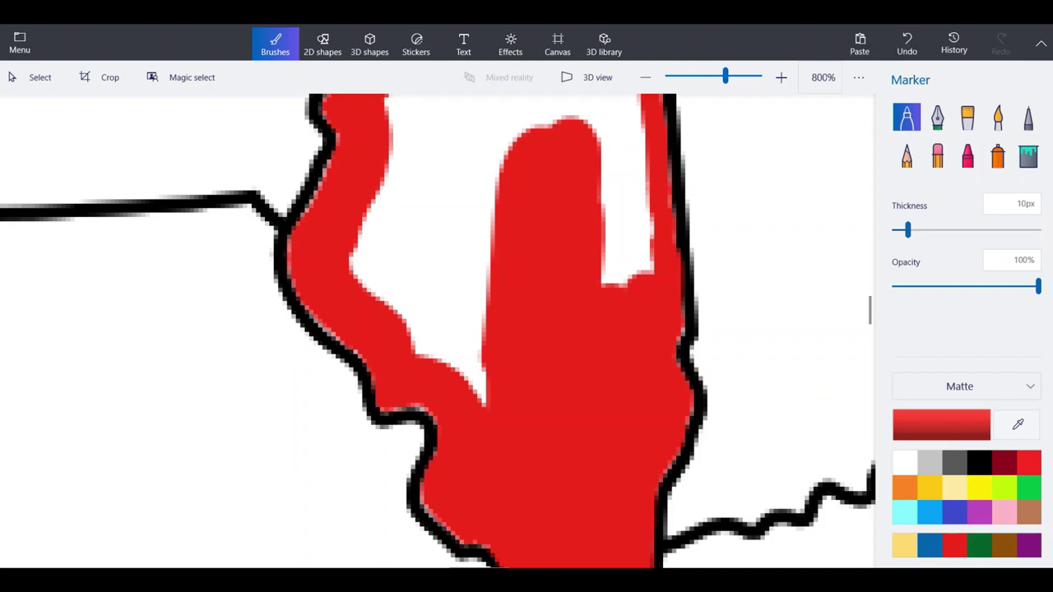
scroll(464, 409, down, 2)
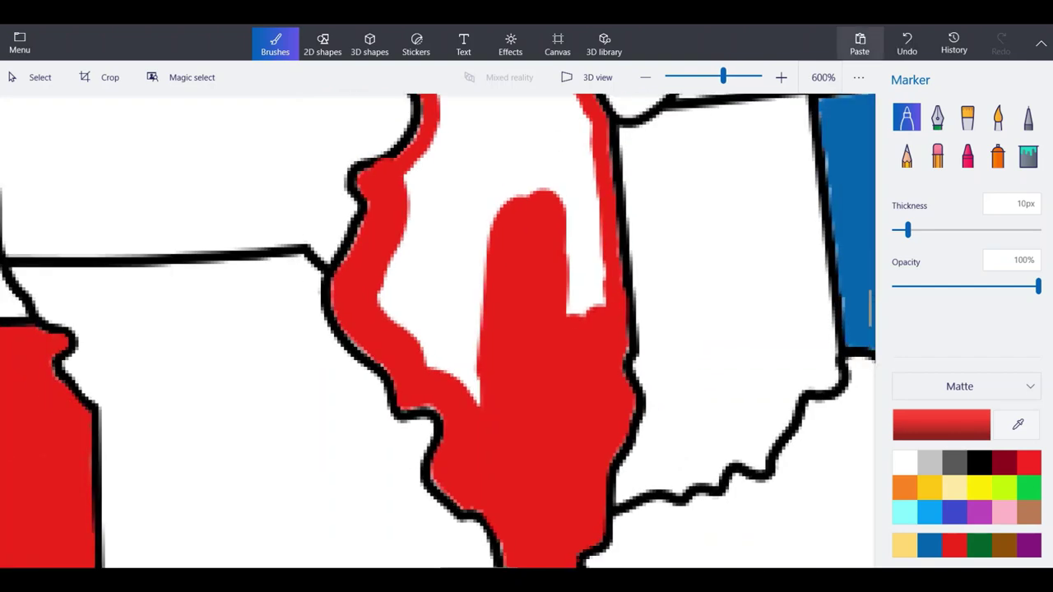
click(907, 43)
scroll(441, 219, up, 1)
mouse_move(444, 215)
mouse_down()
mouse_move(476, 308)
mouse_move(445, 387)
mouse_move(403, 321)
mouse_move(362, 317)
mouse_move(482, 247)
mouse_move(445, 292)
mouse_move(535, 193)
mouse_move(374, 178)
mouse_move(356, 243)
mouse_move(403, 239)
mouse_up()
mouse_move(448, 177)
mouse_down()
mouse_move(527, 173)
mouse_move(634, 194)
mouse_move(646, 346)
mouse_up()
drag(615, 216, 619, 345)
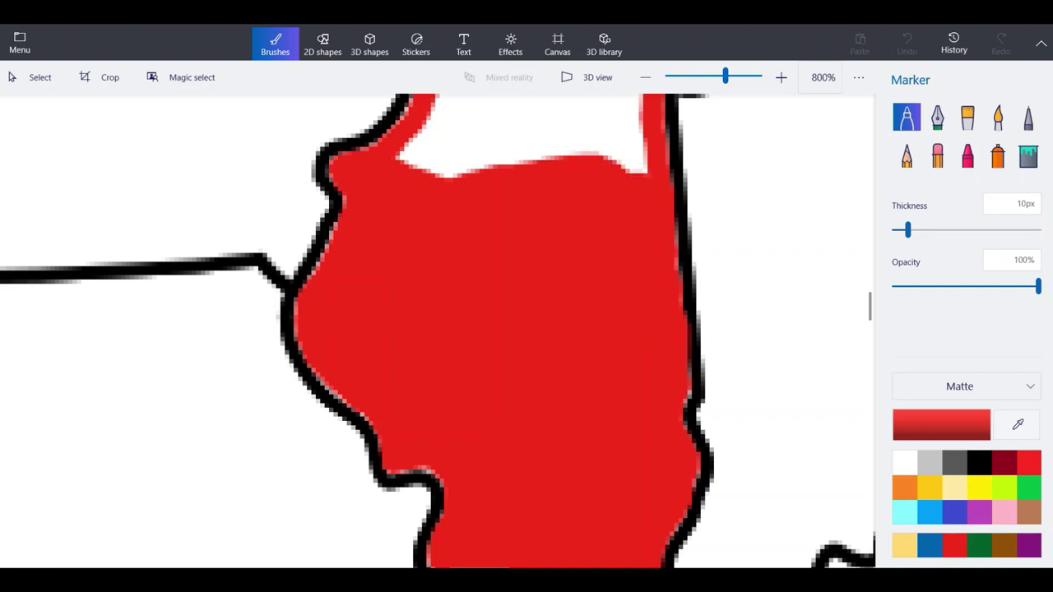
Fill the remaining white area of northern Illinois with the 10 px red marker, undoing and repainting the first stroke.
scroll(555, 543, down, 2)
scroll(583, 354, up, 2)
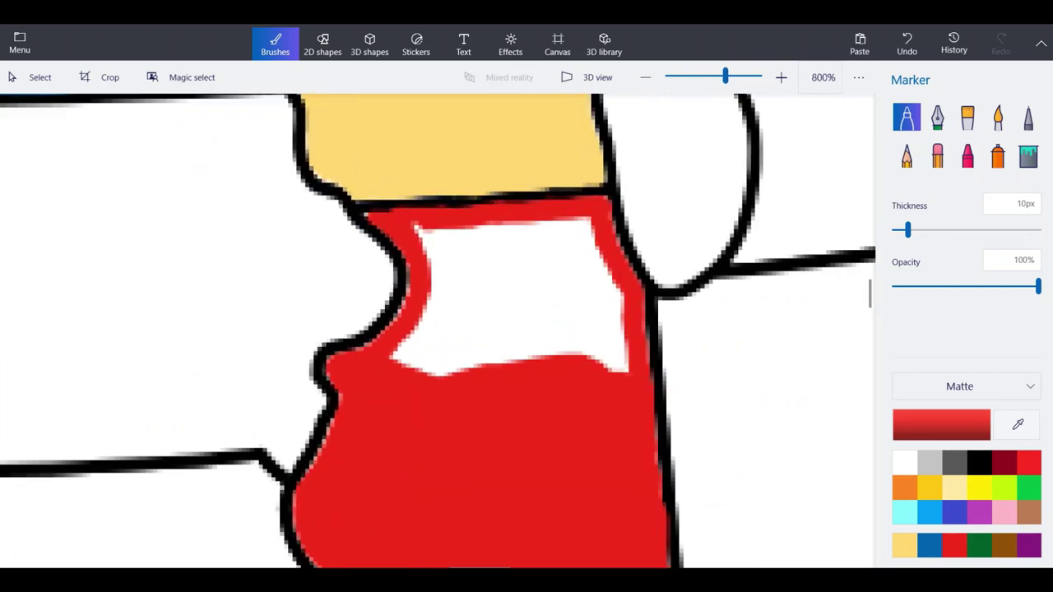
mouse_move(551, 282)
mouse_down()
mouse_move(407, 220)
mouse_move(424, 240)
mouse_move(539, 239)
mouse_move(580, 224)
mouse_move(626, 359)
mouse_move(604, 347)
mouse_move(562, 356)
mouse_move(497, 301)
mouse_move(506, 362)
mouse_up()
click(907, 43)
mouse_move(509, 392)
mouse_down()
mouse_move(405, 397)
mouse_move(431, 253)
mouse_up()
drag(460, 240, 448, 347)
Paint a 5 px red band inside West Virginia's western corner and northeast along its border with Ohio.
scroll(438, 331, down, 10)
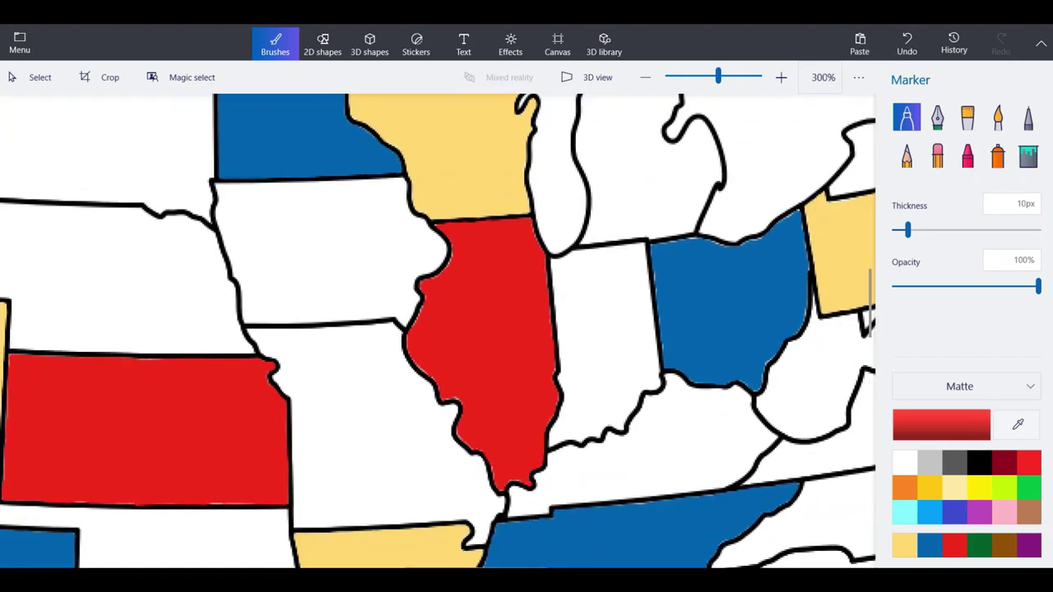
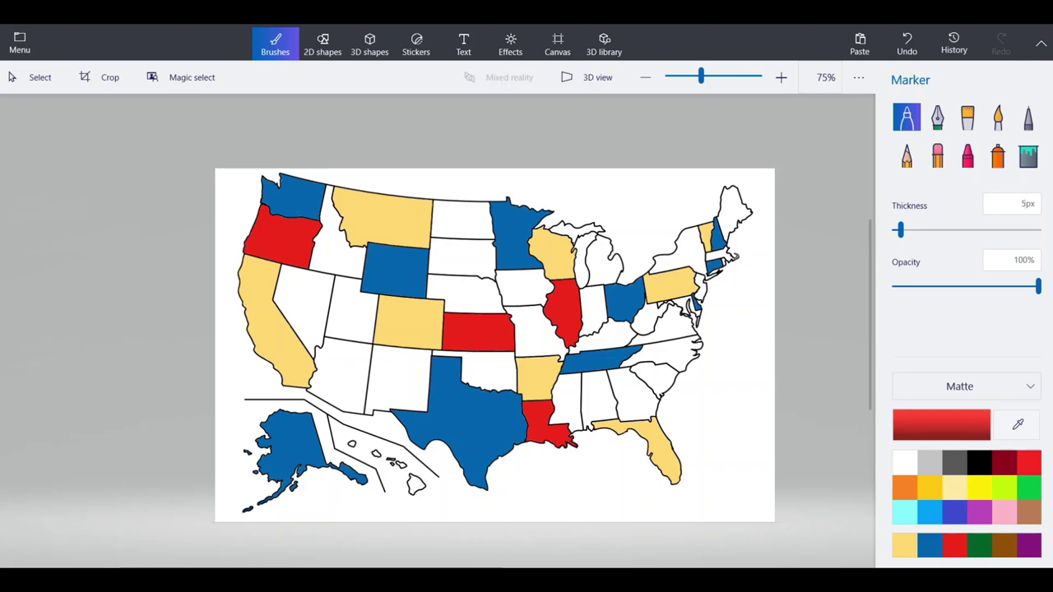
scroll(668, 309, up, 9)
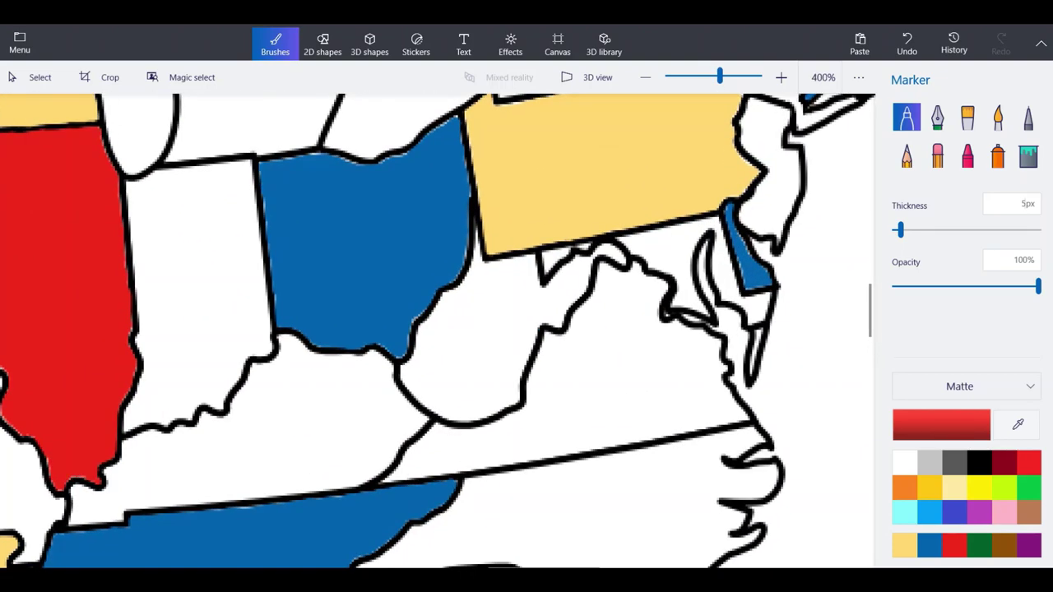
scroll(401, 436, up, 5)
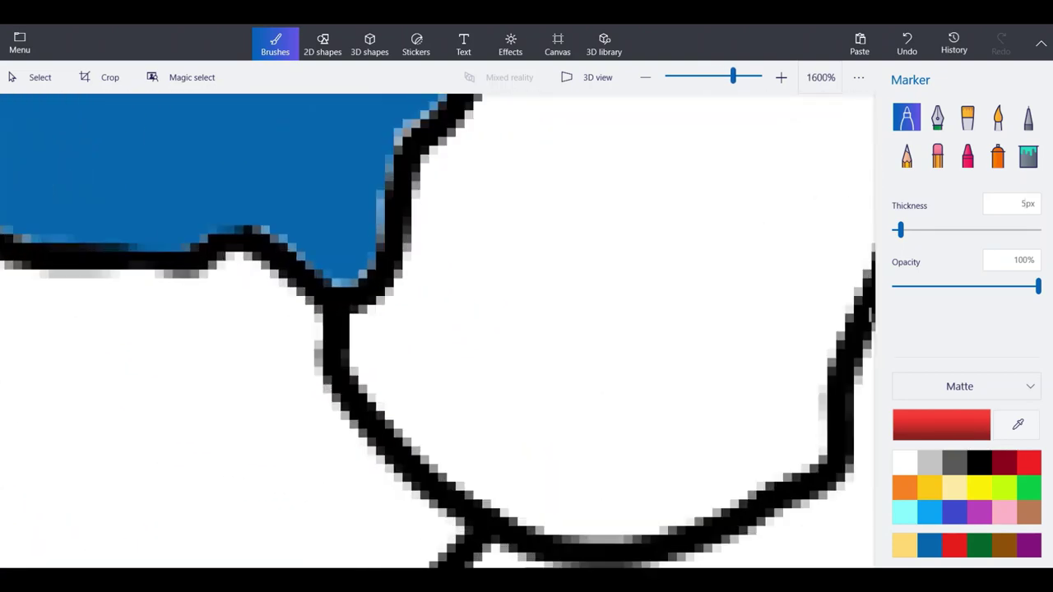
mouse_move(427, 429)
mouse_down()
mouse_move(376, 364)
mouse_move(370, 317)
mouse_move(407, 298)
mouse_move(484, 129)
mouse_up()
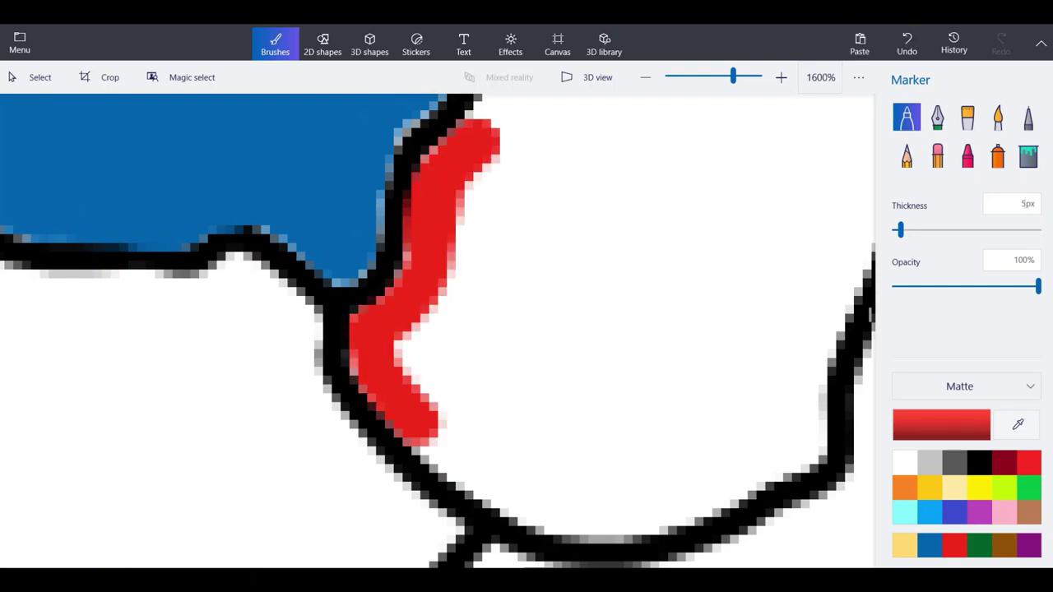
scroll(483, 167, down, 3)
scroll(436, 329, up, 3)
scroll(449, 261, up, 3)
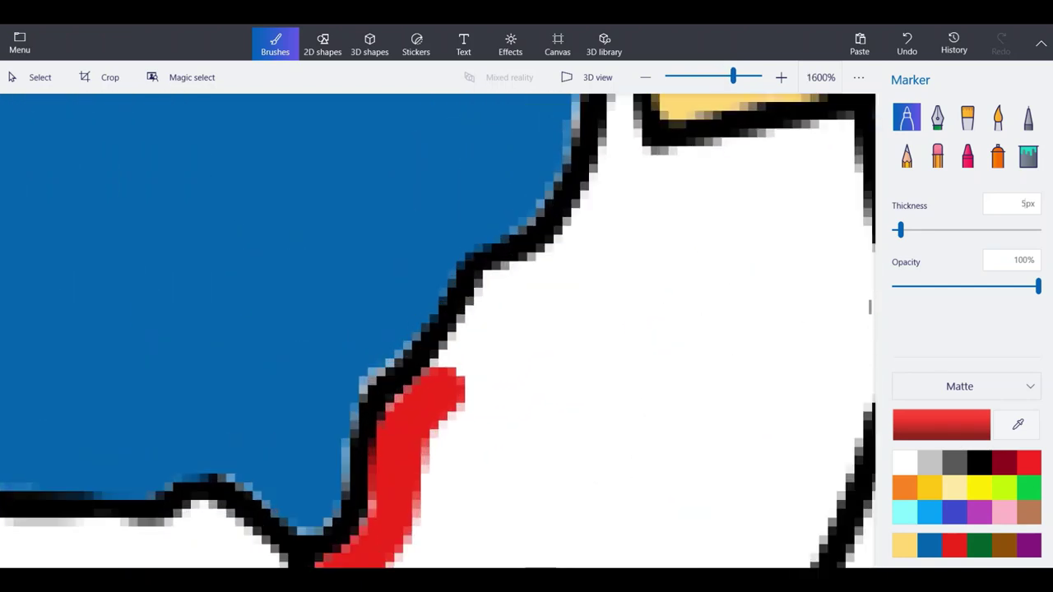
scroll(461, 271, up, 2)
mouse_move(403, 510)
mouse_down()
mouse_move(535, 321)
mouse_move(576, 288)
mouse_move(650, 267)
mouse_move(754, 148)
mouse_up()
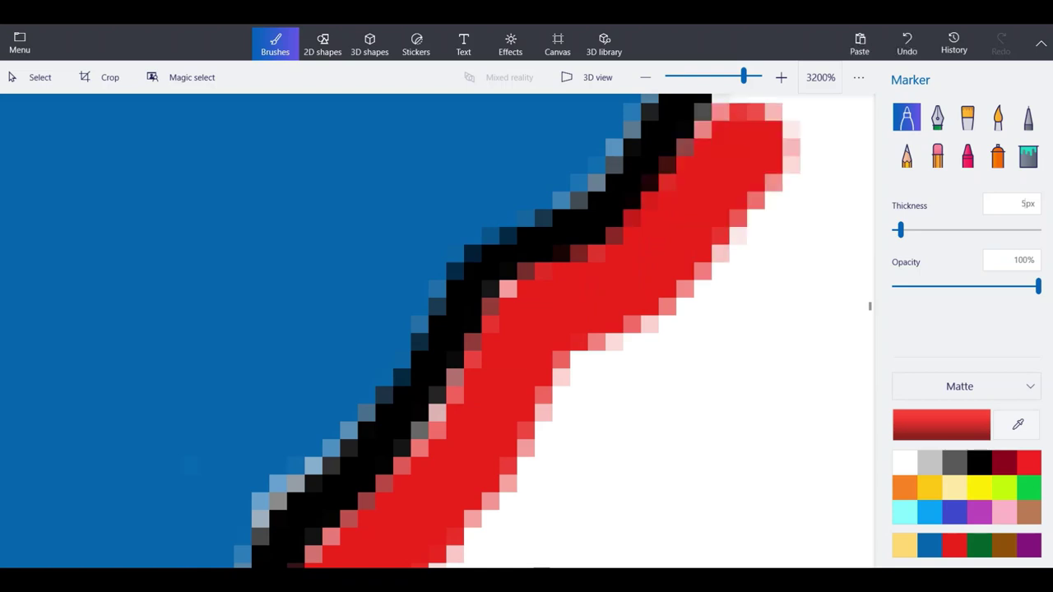
Extend the 5 px red band along the Ohio border to the base of West Virginia's northern panhandle.
scroll(473, 434, down, 2)
scroll(546, 327, up, 2)
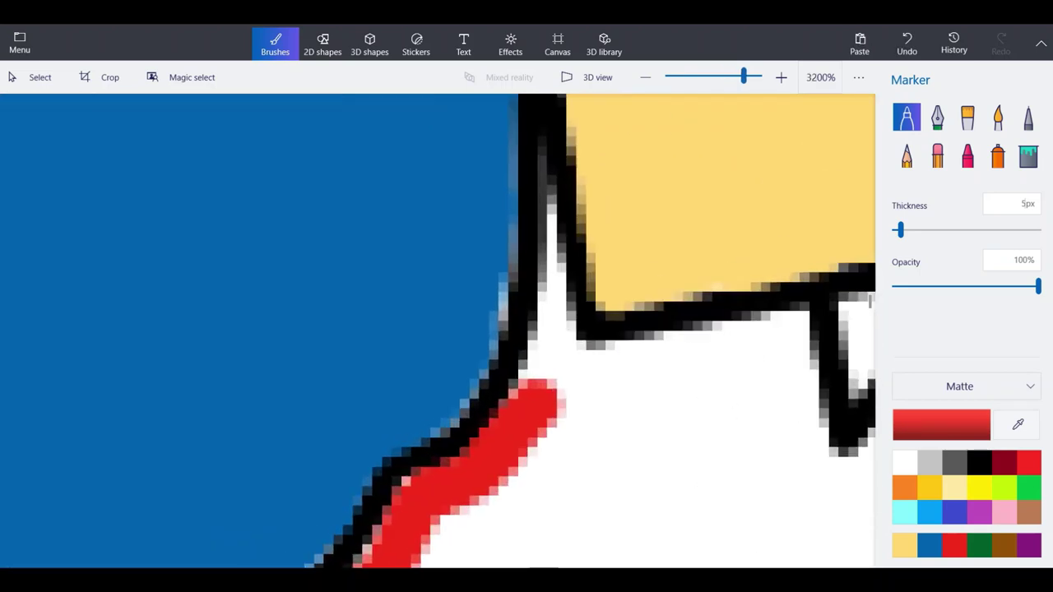
drag(525, 484, 538, 428)
drag(547, 386, 568, 286)
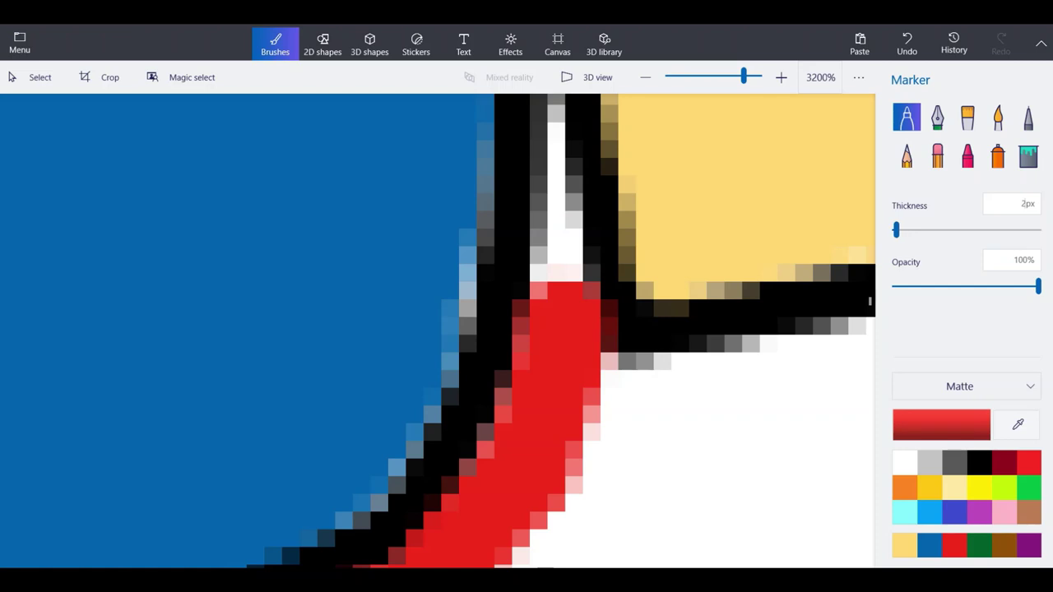
Fill West Virginia's narrow northern panhandle in red up to its tip with the marker at 2 px.
mouse_move(568, 288)
mouse_down()
mouse_move(557, 197)
mouse_move(539, 296)
mouse_up()
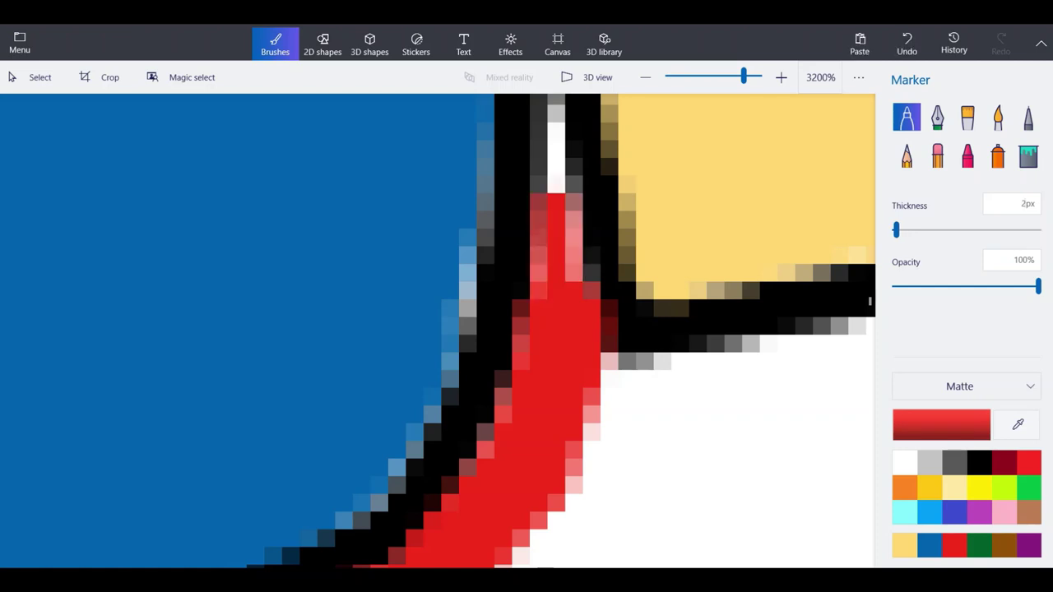
drag(571, 204, 573, 282)
drag(572, 232, 574, 282)
scroll(522, 417, down, 1)
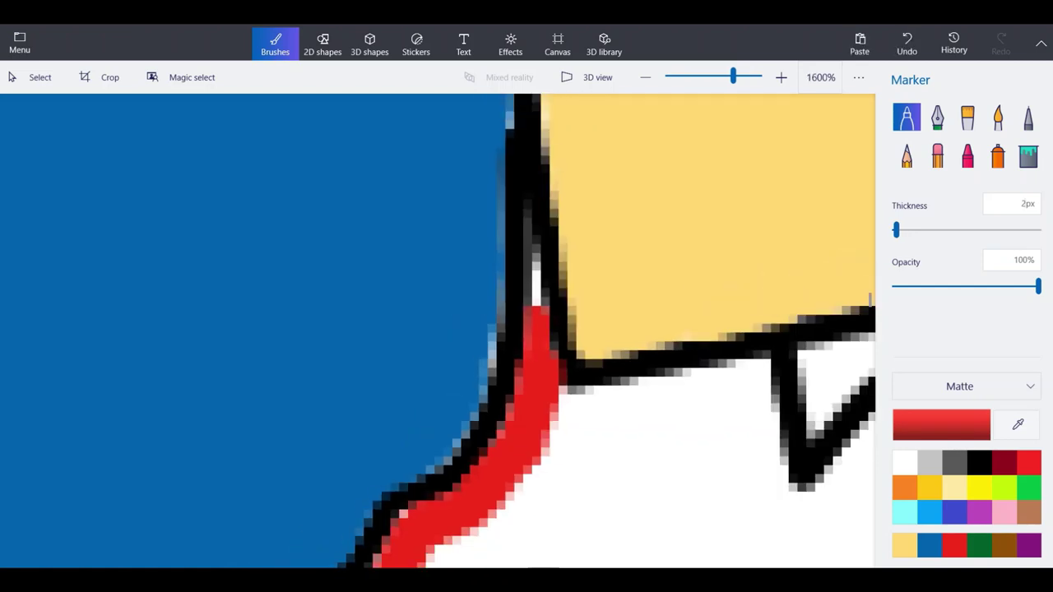
scroll(544, 155, up, 1)
scroll(562, 329, up, 2)
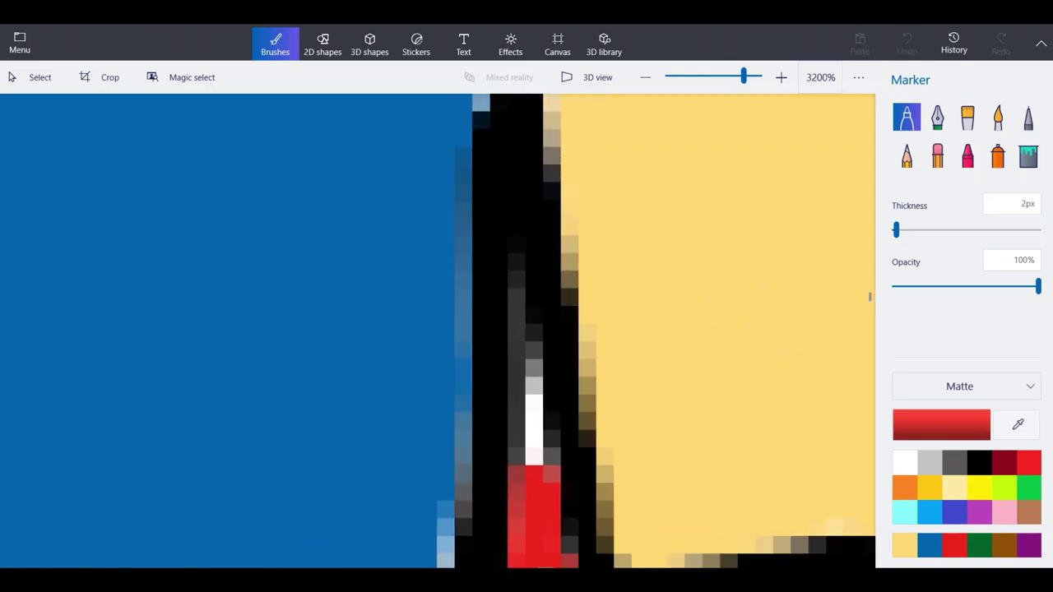
drag(527, 465, 517, 149)
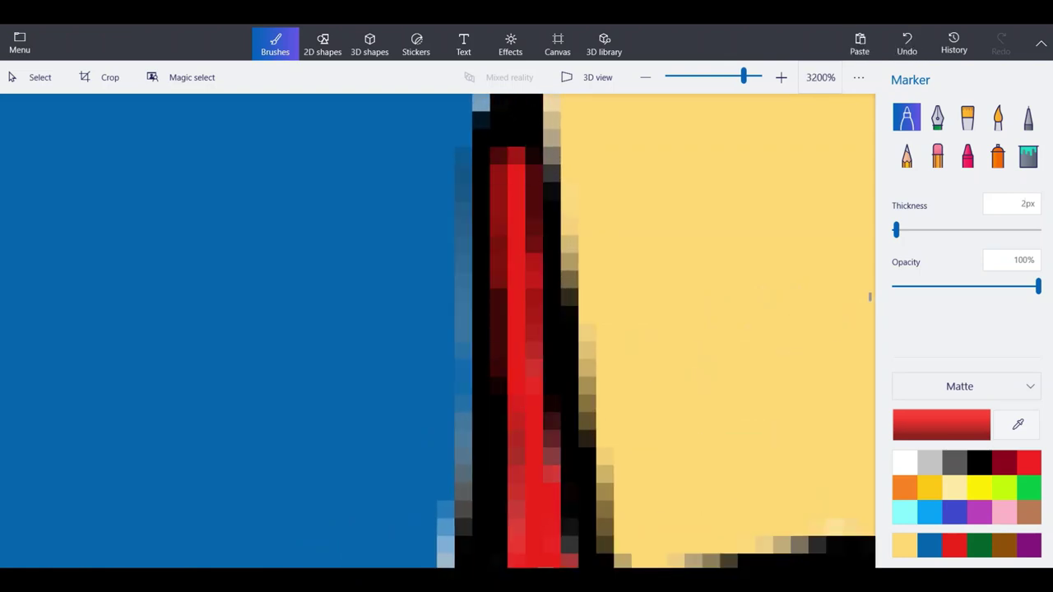
scroll(494, 247, down, 5)
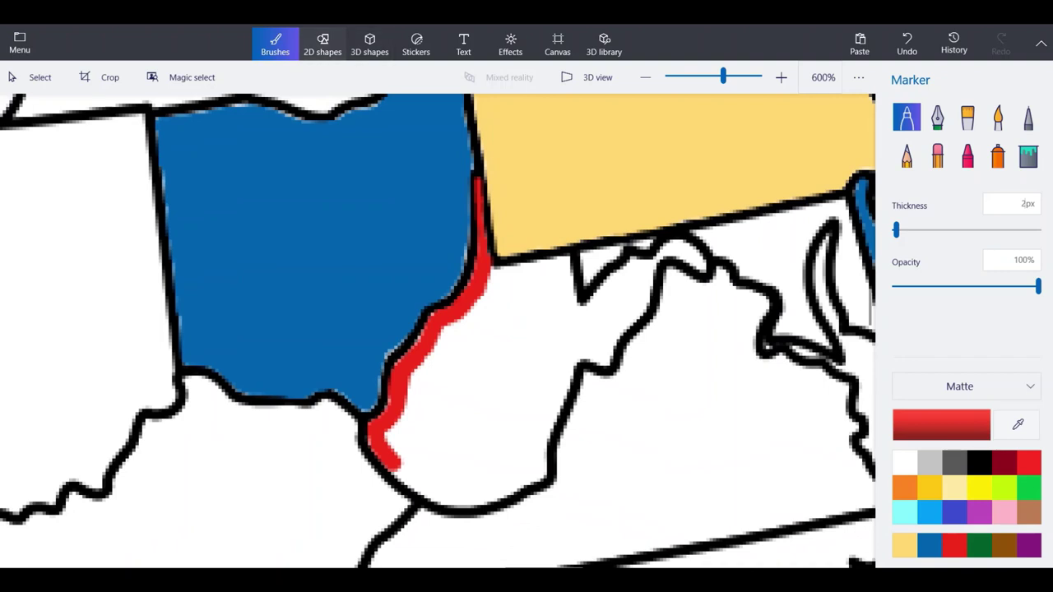
Place a straight black line on the map, set its thickness to 2 px, and delete this trial line.
click(323, 42)
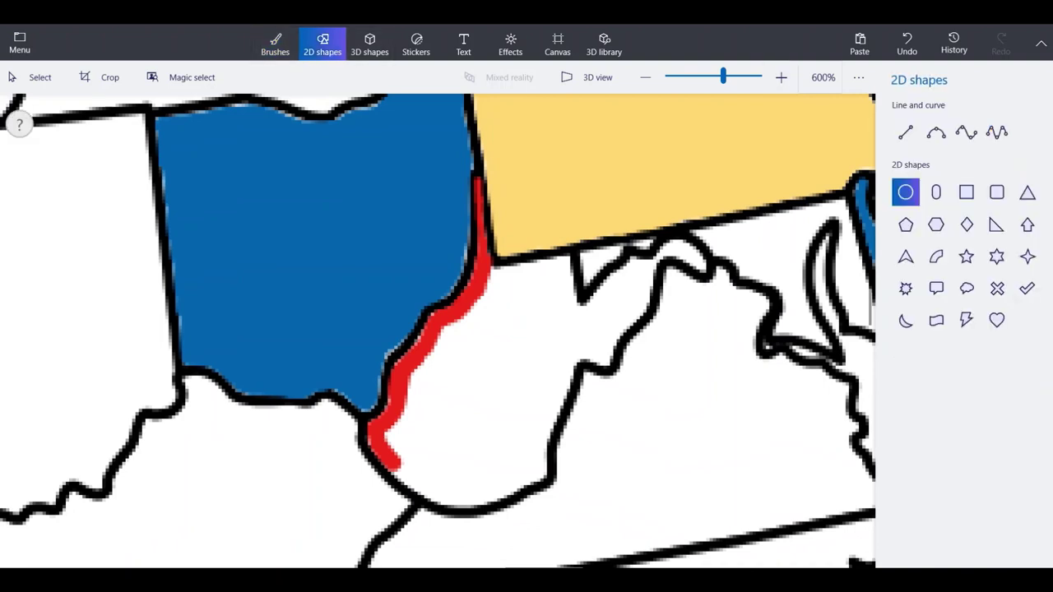
click(906, 132)
click(658, 296)
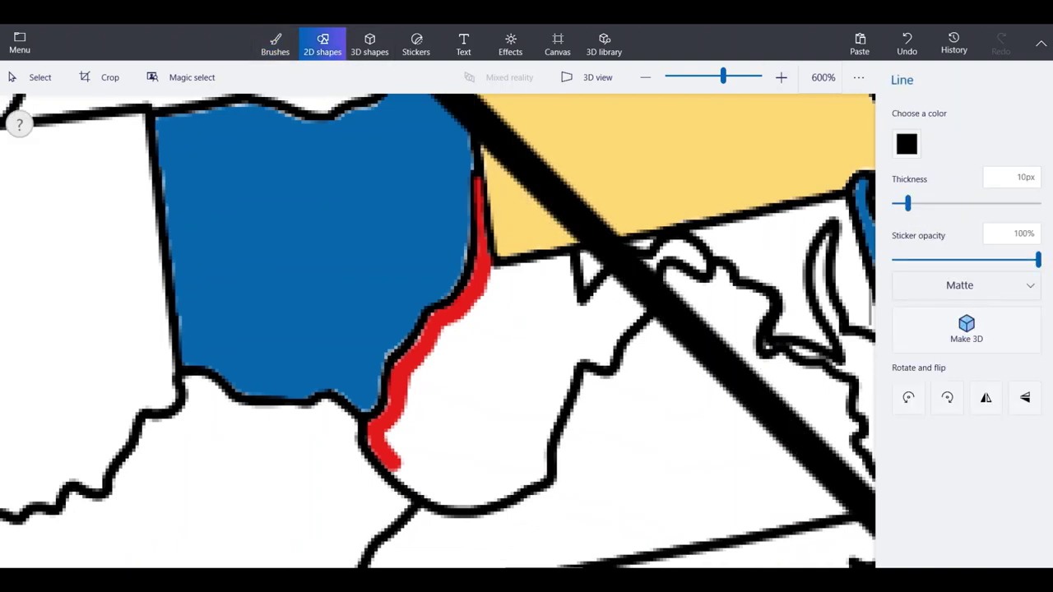
text(2)
key(Return)
key(Delete)
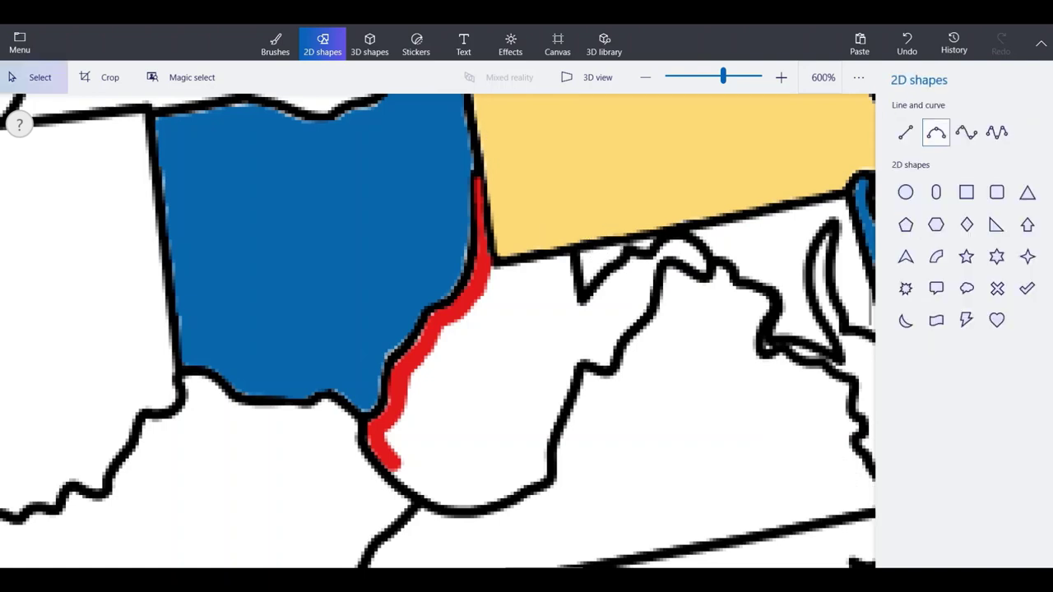
Redraw the northern panhandle's Pennsylvania and Ohio borders with thin straight black lines over the spilled red.
click(906, 132)
scroll(453, 174, up, 5)
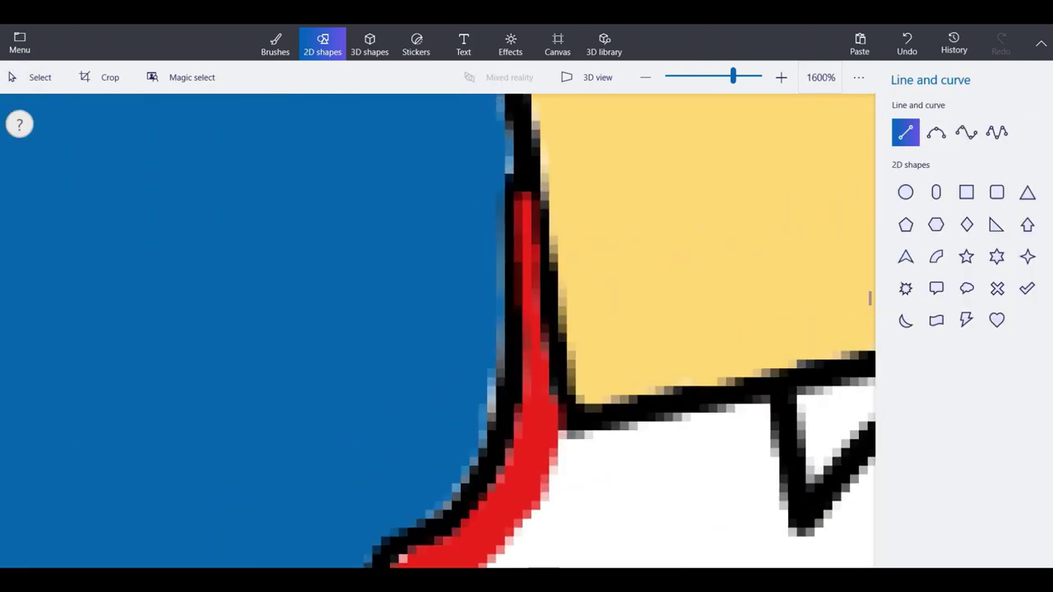
drag(574, 423, 527, 155)
key(Escape)
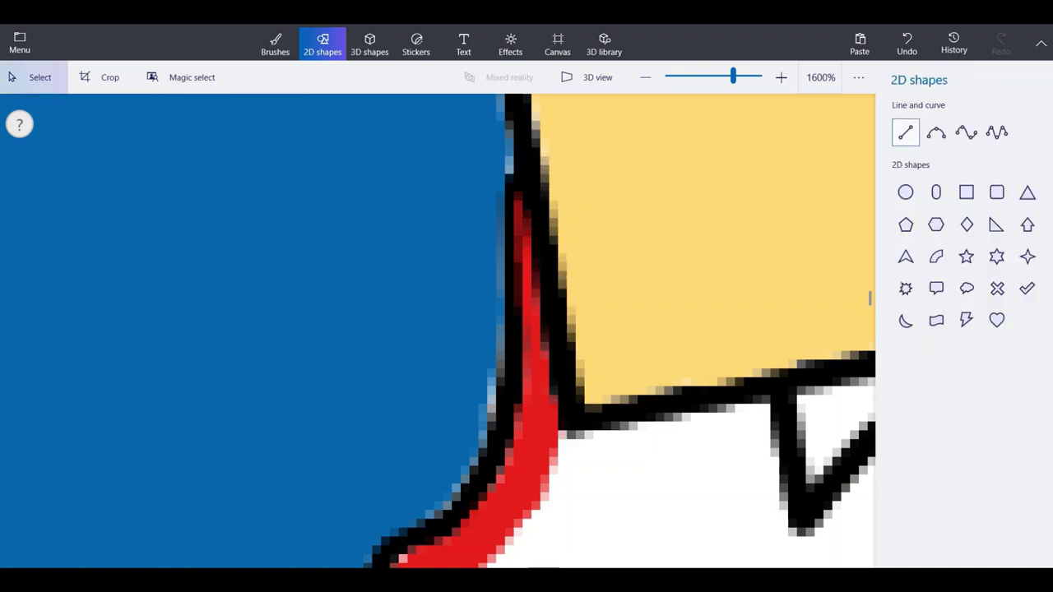
click(905, 132)
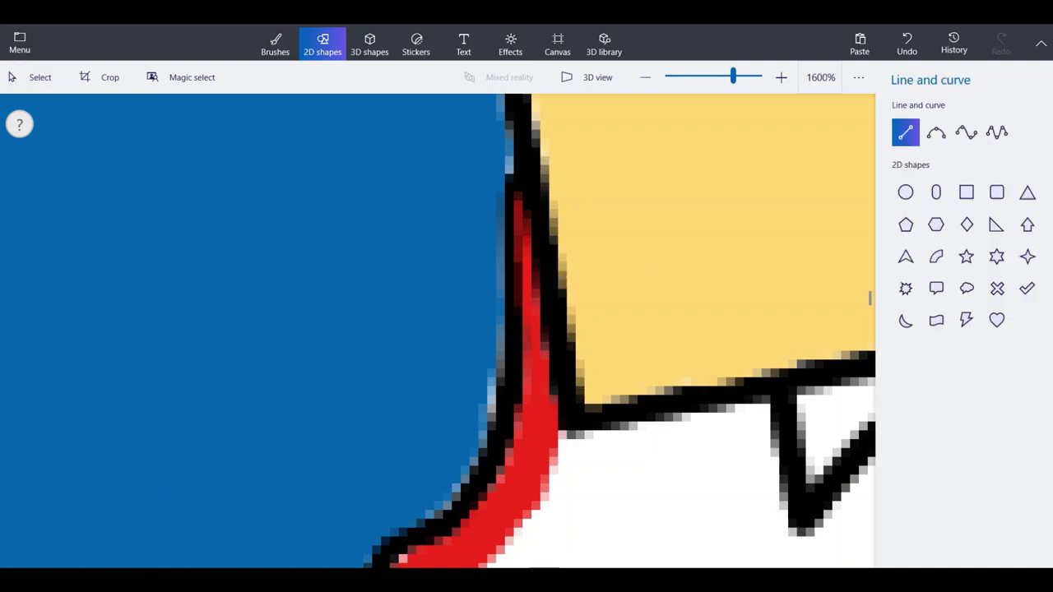
drag(511, 400, 518, 174)
key(Escape)
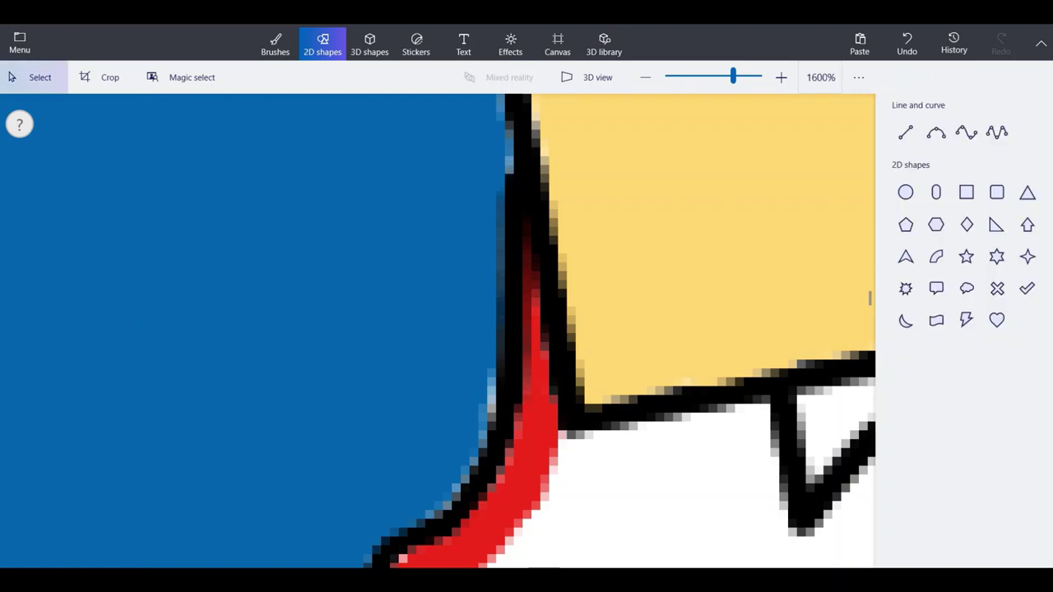
scroll(478, 169, down, 3)
Fill West Virginia's eastern panhandle in red with the marker at 5 px, and its narrow neck at 2 px.
click(276, 44)
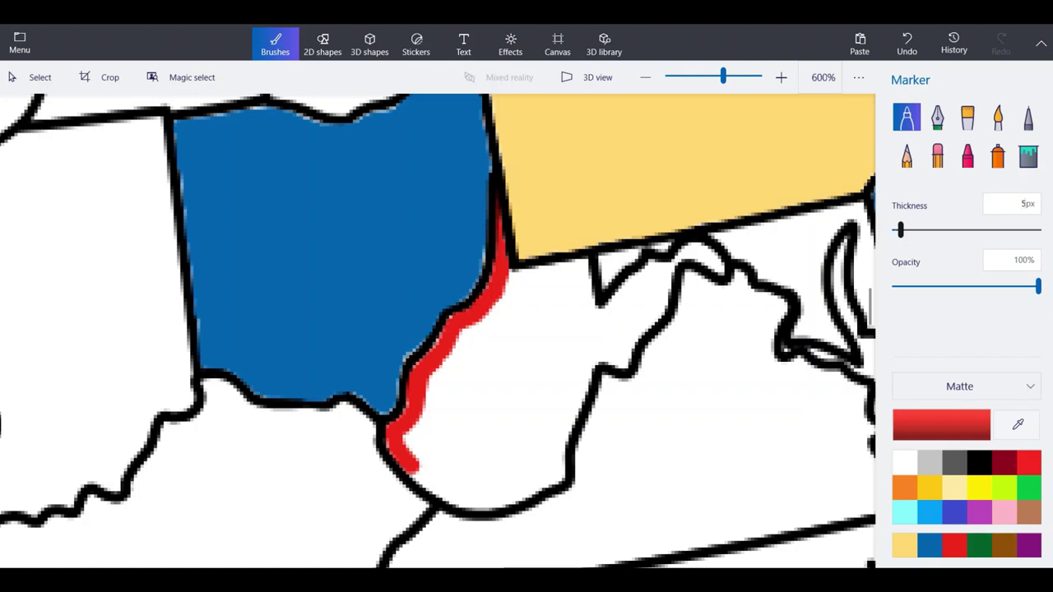
scroll(717, 241, up, 4)
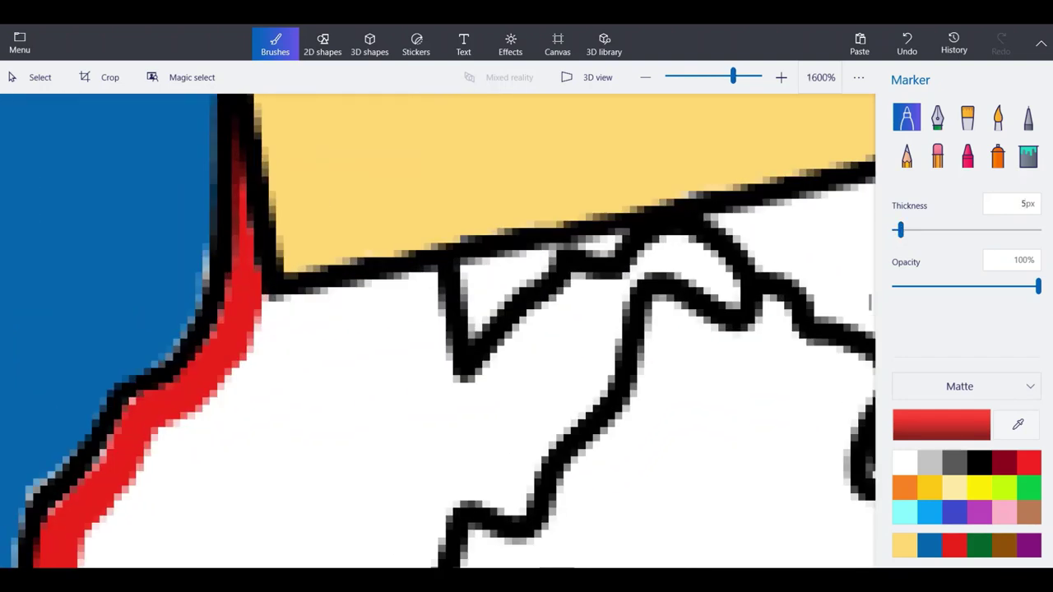
mouse_move(728, 317)
mouse_down()
mouse_move(679, 268)
mouse_move(625, 250)
mouse_move(618, 267)
mouse_up()
drag(728, 313, 739, 321)
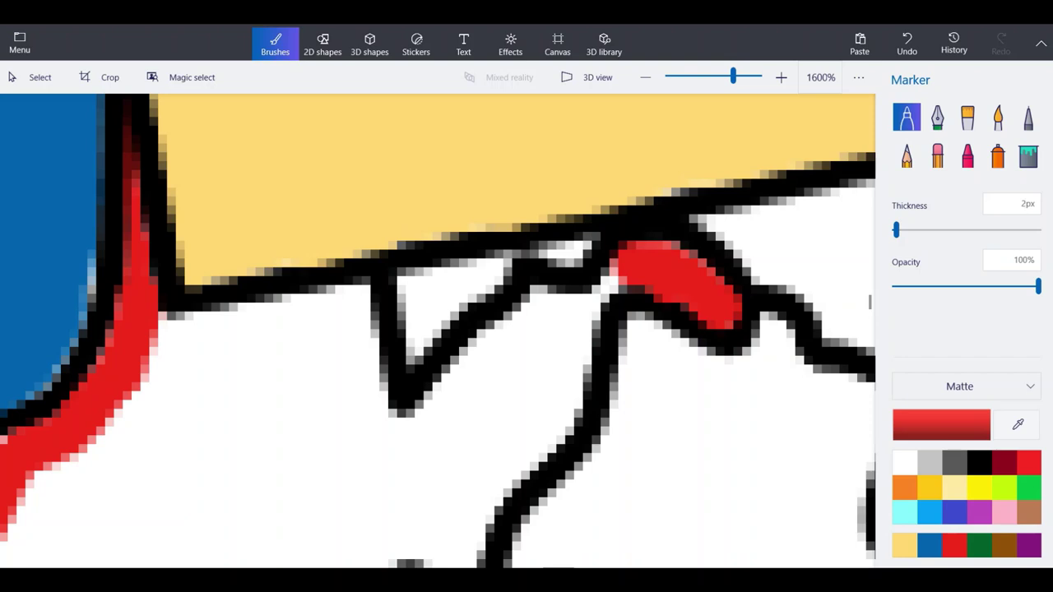
drag(622, 268, 581, 342)
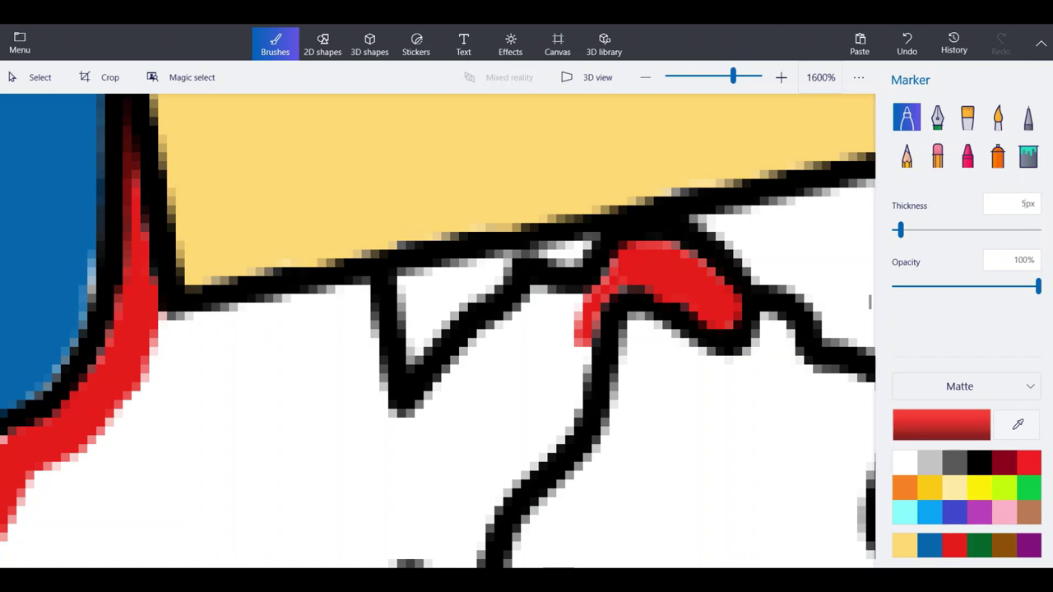
Paint a 5 px red band along West Virginia's Maryland and Pennsylvania borders, joining the eastern panhandle to the Ohio-side band.
mouse_move(486, 454)
mouse_down()
mouse_move(534, 426)
mouse_move(569, 313)
mouse_move(588, 292)
mouse_move(528, 307)
mouse_move(448, 395)
mouse_move(374, 444)
mouse_move(337, 279)
mouse_move(288, 325)
mouse_up()
drag(245, 334, 152, 338)
drag(151, 338, 255, 325)
scroll(474, 170, down, 2)
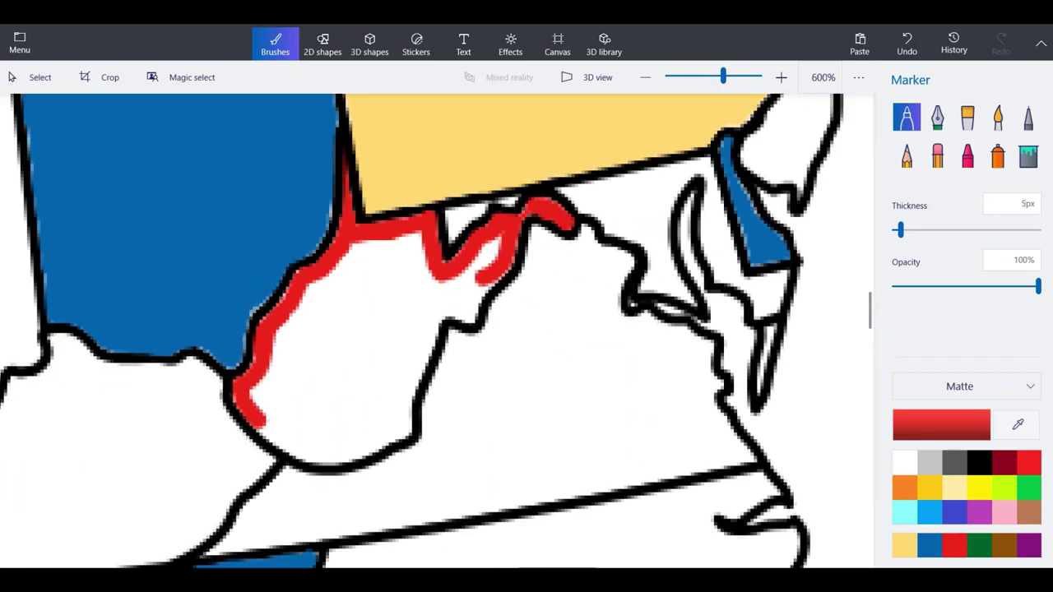
scroll(447, 292, up, 2)
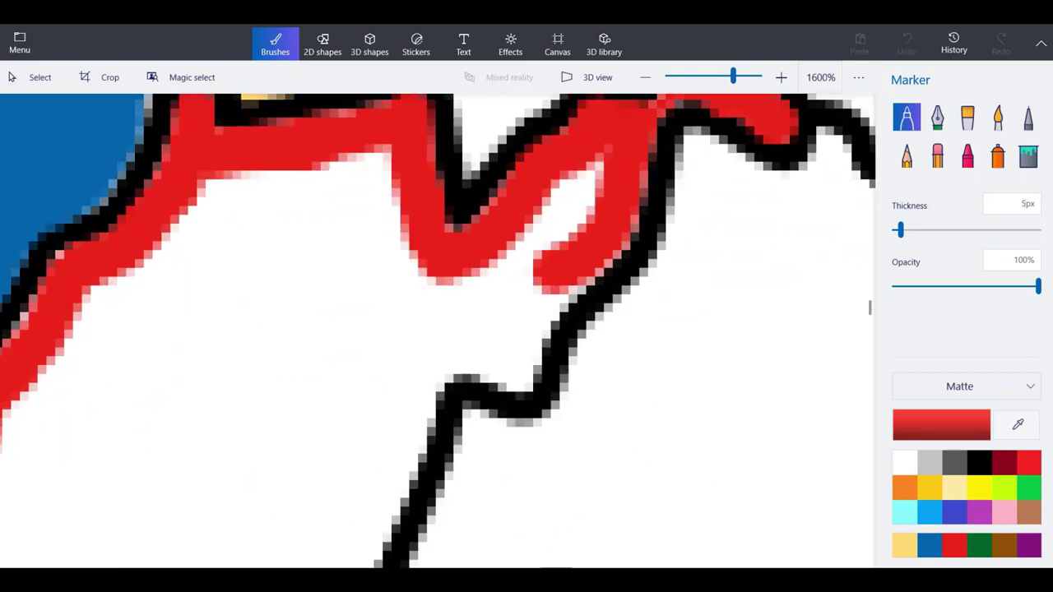
Paint a 5 px red band along West Virginia's Virginia border and around its southern end, closing the state's inner outline.
mouse_move(585, 224)
mouse_down()
mouse_move(568, 284)
mouse_move(508, 362)
mouse_move(516, 383)
mouse_move(428, 349)
mouse_move(355, 537)
mouse_up()
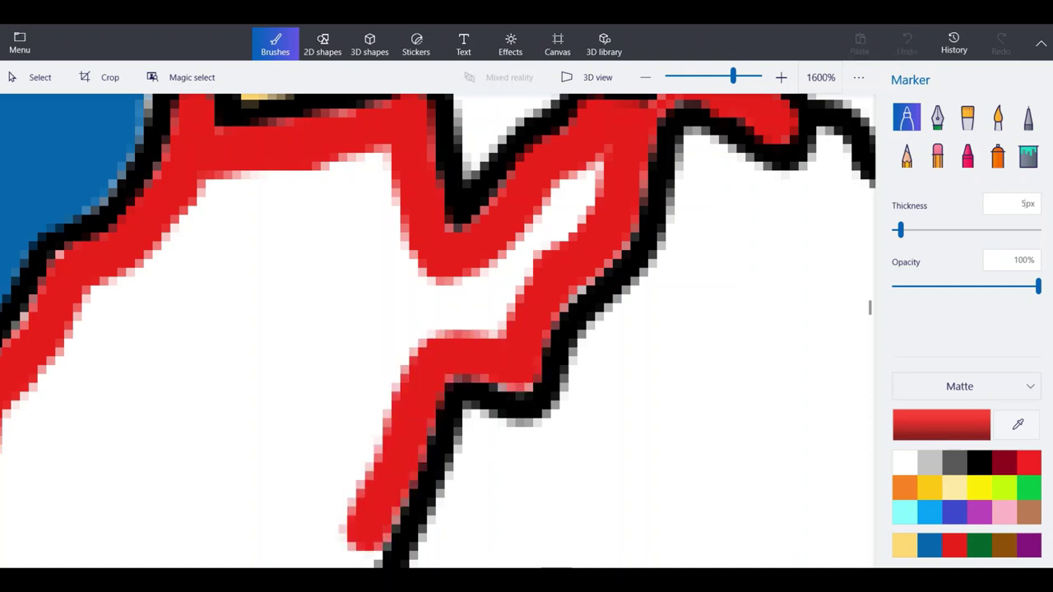
scroll(438, 329, down, 5)
scroll(438, 329, up, 5)
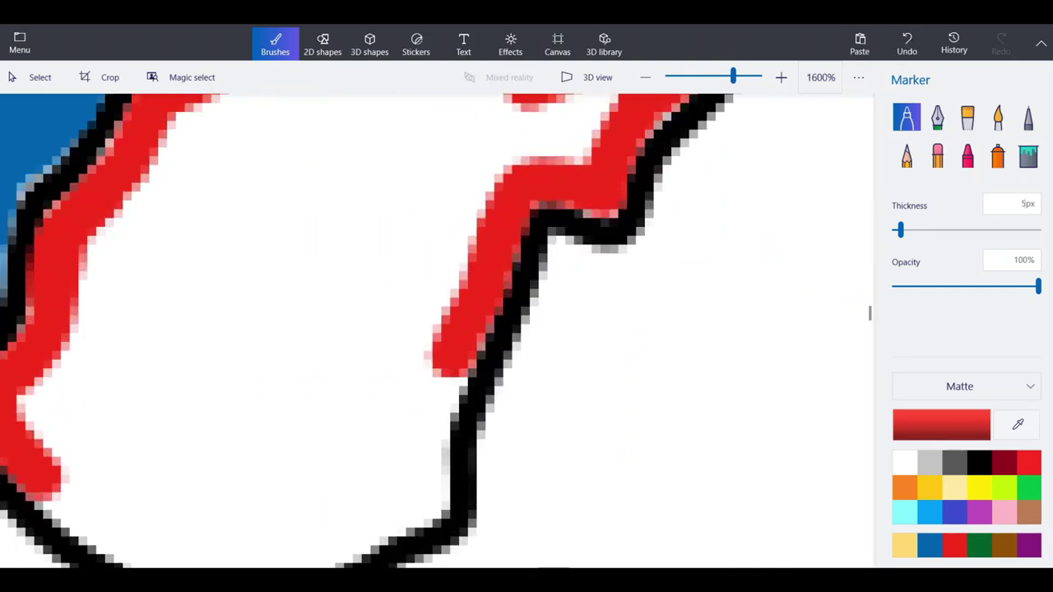
mouse_move(448, 354)
mouse_down()
mouse_move(424, 508)
mouse_move(357, 525)
mouse_move(429, 512)
mouse_up()
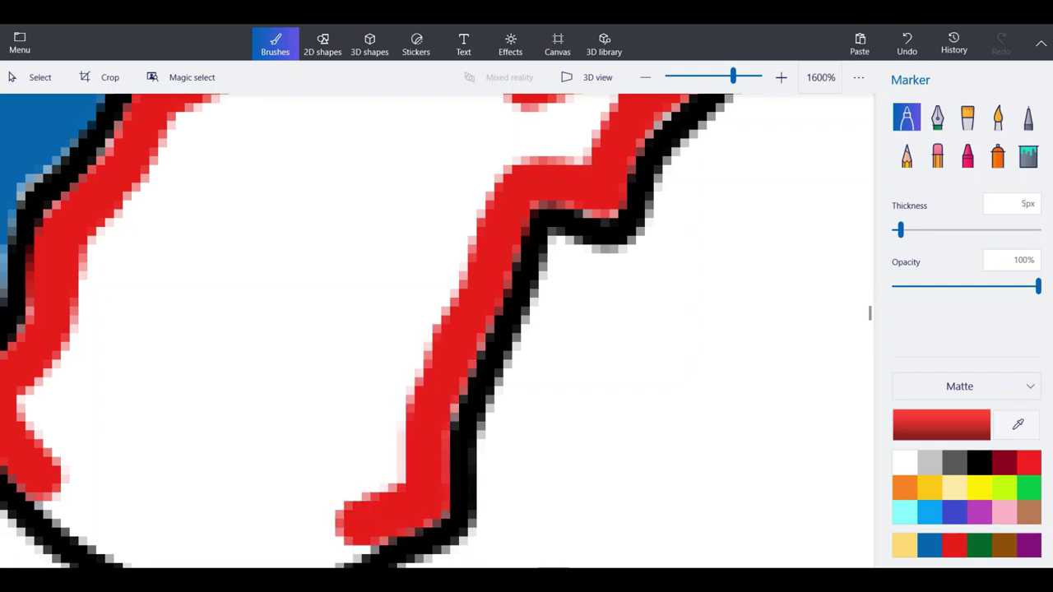
scroll(559, 357, down, 2)
scroll(371, 473, up, 2)
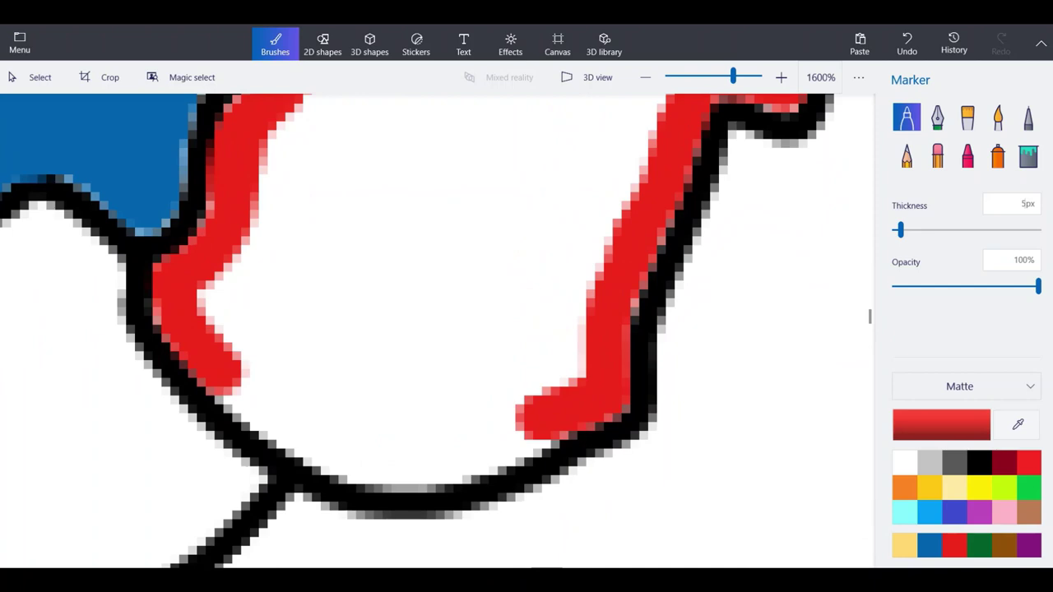
mouse_move(563, 388)
mouse_down()
mouse_move(504, 431)
mouse_move(396, 465)
mouse_move(294, 437)
mouse_move(238, 385)
mouse_move(241, 362)
mouse_up()
Fill the white interior of West Virginia in red with the marker at 10 px.
scroll(444, 428, down, 3)
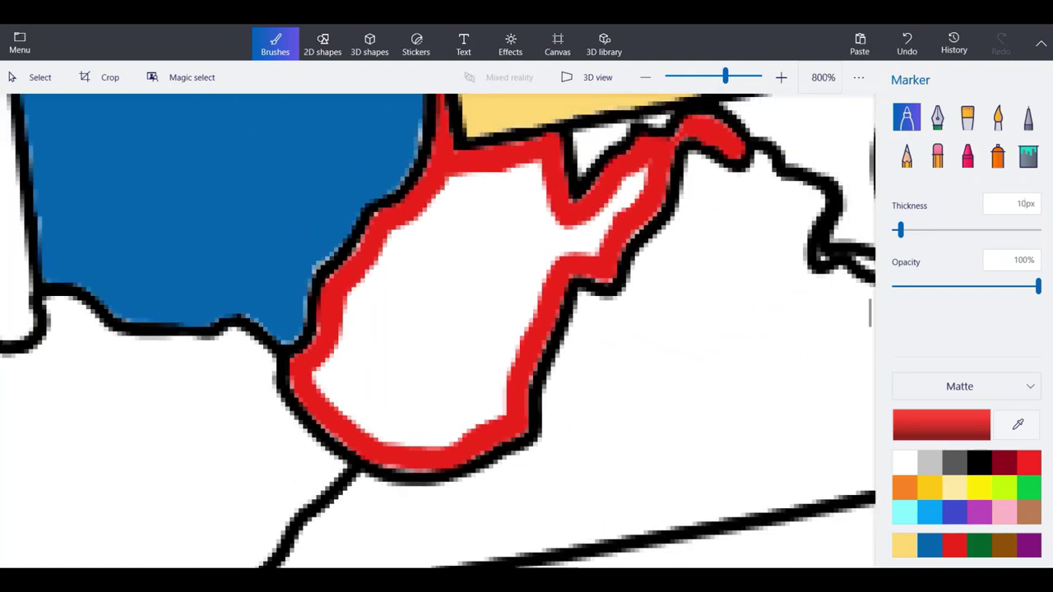
mouse_move(543, 259)
mouse_down()
mouse_move(485, 403)
mouse_move(370, 421)
mouse_move(335, 380)
mouse_up()
mouse_move(336, 378)
mouse_down()
mouse_move(358, 284)
mouse_move(386, 241)
mouse_move(416, 206)
mouse_move(460, 185)
mouse_move(449, 383)
mouse_move(471, 395)
mouse_move(426, 251)
mouse_move(385, 308)
mouse_move(385, 395)
mouse_move(415, 407)
mouse_up()
mouse_move(485, 358)
mouse_down()
mouse_move(521, 239)
mouse_move(578, 214)
mouse_move(525, 194)
mouse_move(529, 173)
mouse_move(496, 193)
mouse_move(479, 216)
mouse_up()
drag(575, 246, 645, 171)
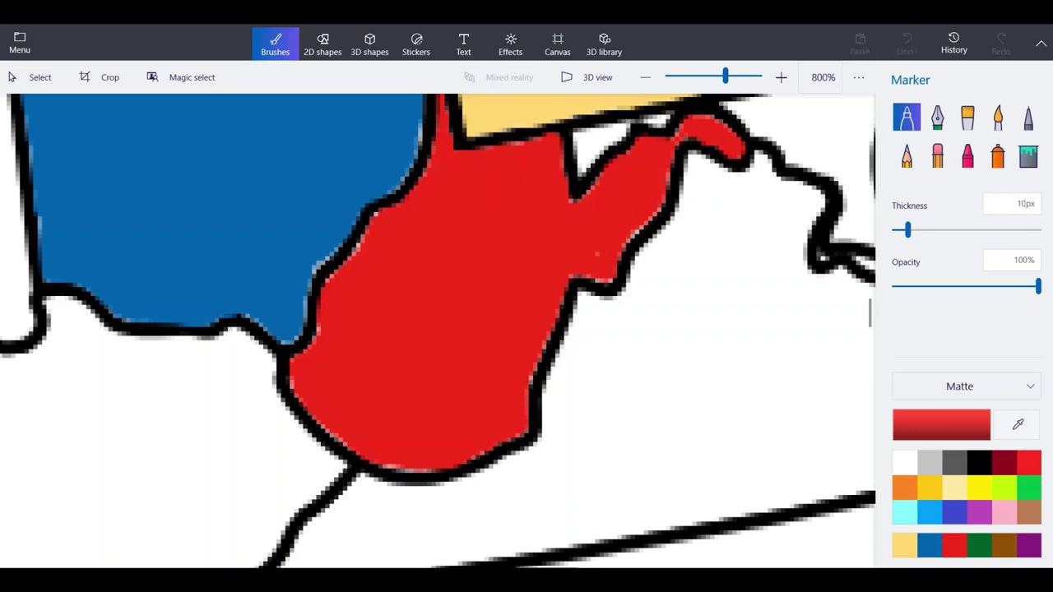
Paint South Carolina's southern tip solid red and run a 5 px red band up along its Georgia border.
scroll(477, 247, down, 5)
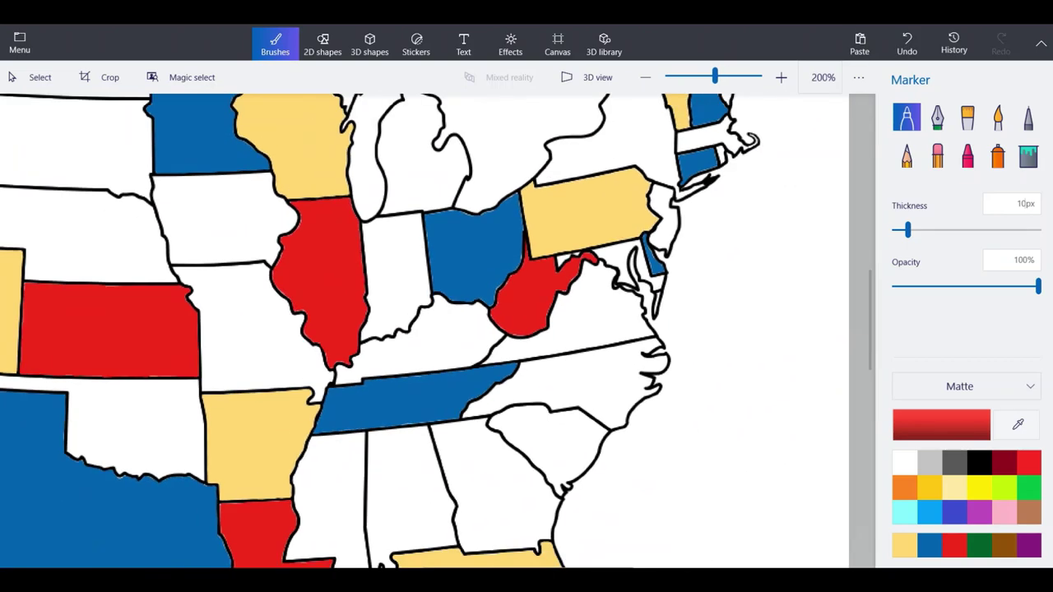
scroll(436, 329, down, 1)
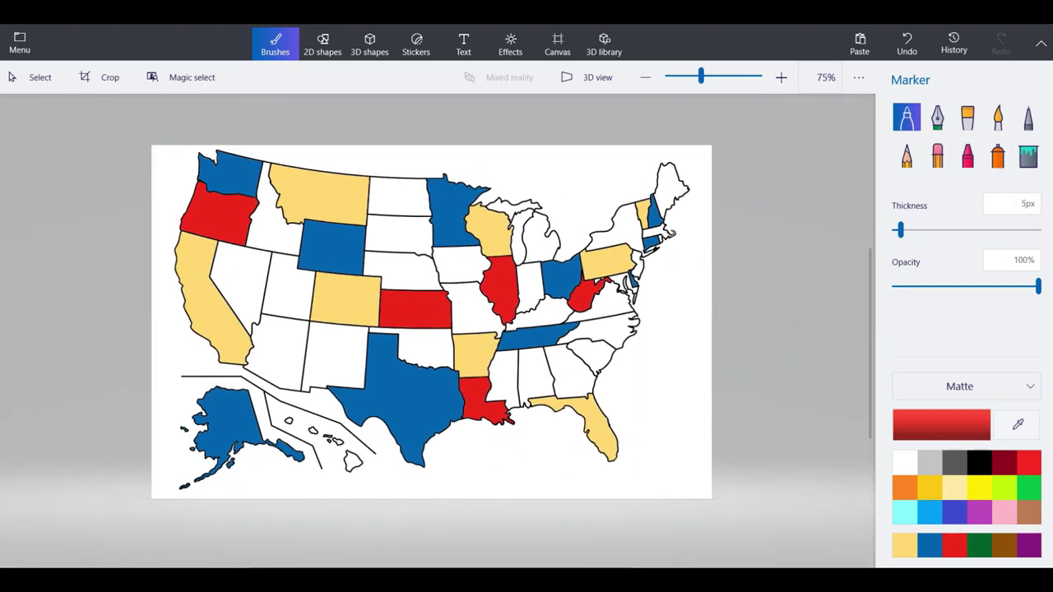
scroll(622, 325, up, 9)
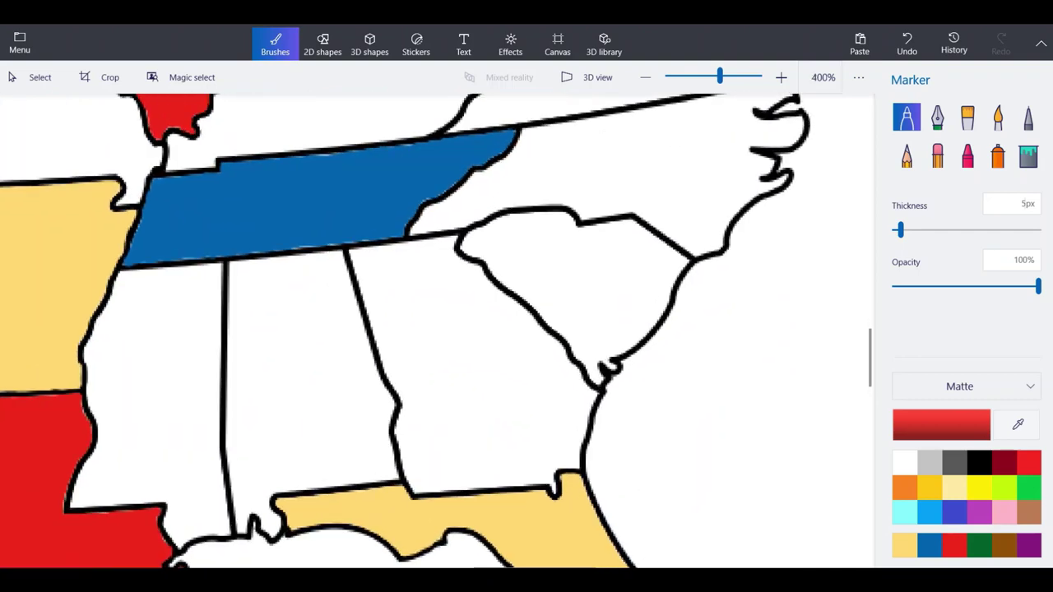
scroll(633, 412, up, 4)
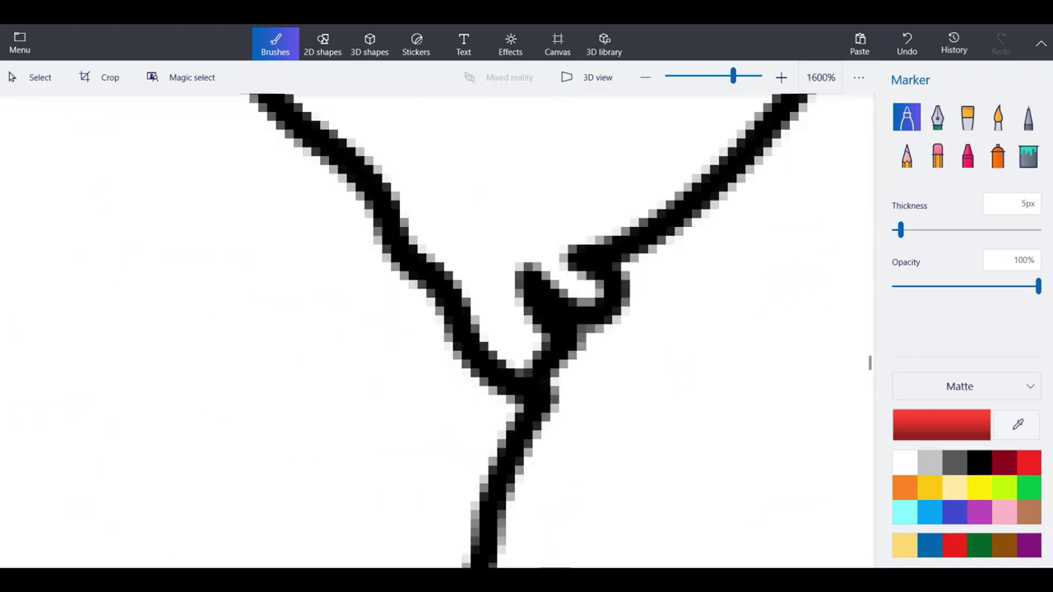
mouse_move(683, 164)
mouse_down()
mouse_move(601, 226)
mouse_move(568, 284)
mouse_move(577, 292)
mouse_move(520, 353)
mouse_move(511, 272)
mouse_move(543, 242)
mouse_up()
scroll(500, 449, down, 1)
scroll(395, 283, up, 1)
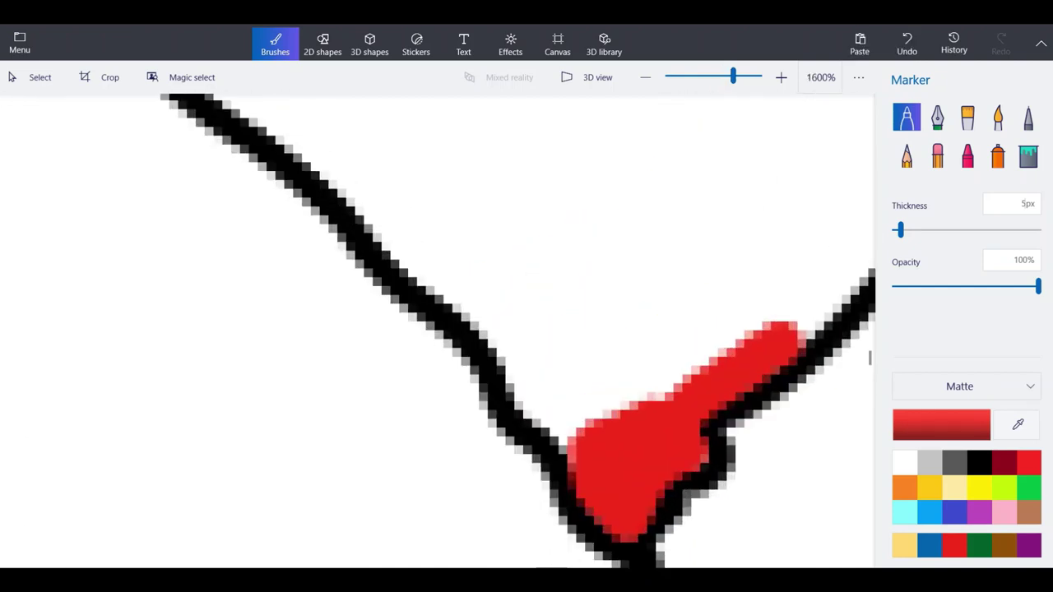
mouse_move(584, 445)
mouse_down()
mouse_move(528, 389)
mouse_move(508, 319)
mouse_move(358, 191)
mouse_move(331, 147)
mouse_up()
key(ctrl+z)
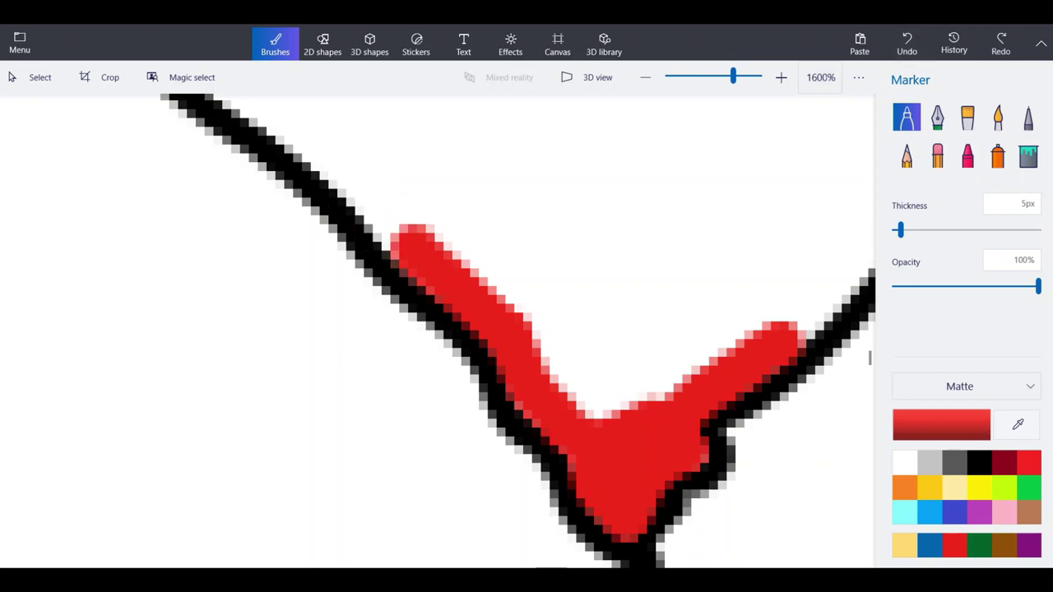
drag(408, 241, 270, 104)
scroll(482, 362, down, 3)
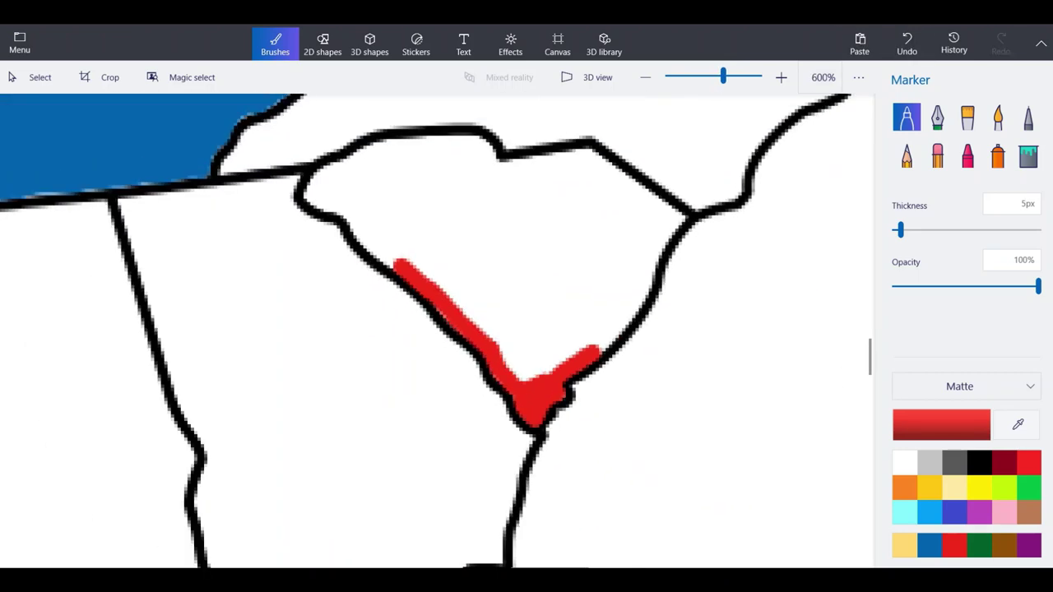
Extend the 5 px red band along South Carolina's coast up to the North Carolina border.
scroll(306, 196, up, 1)
scroll(798, 334, up, 3)
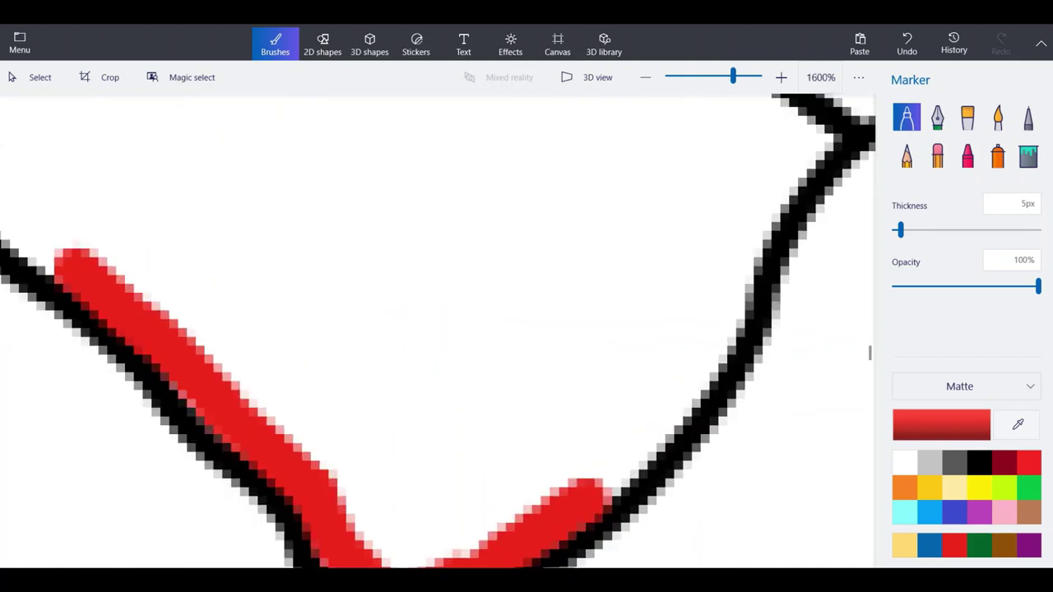
mouse_move(602, 494)
mouse_down()
mouse_move(687, 370)
mouse_move(716, 288)
mouse_move(700, 375)
mouse_move(642, 403)
mouse_up()
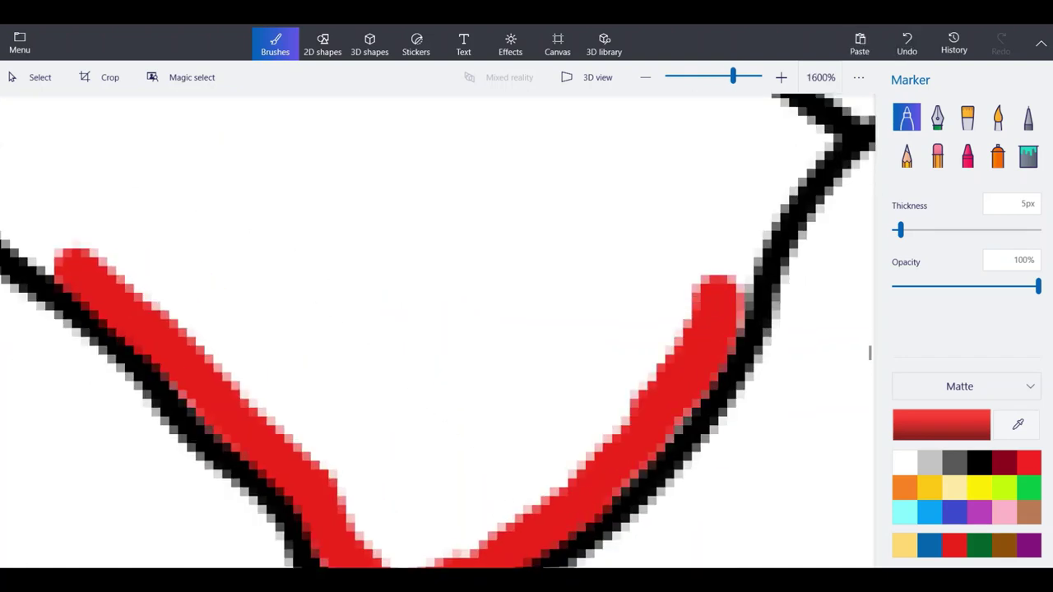
mouse_move(719, 280)
mouse_down()
mouse_move(799, 140)
mouse_move(823, 124)
mouse_move(766, 227)
mouse_up()
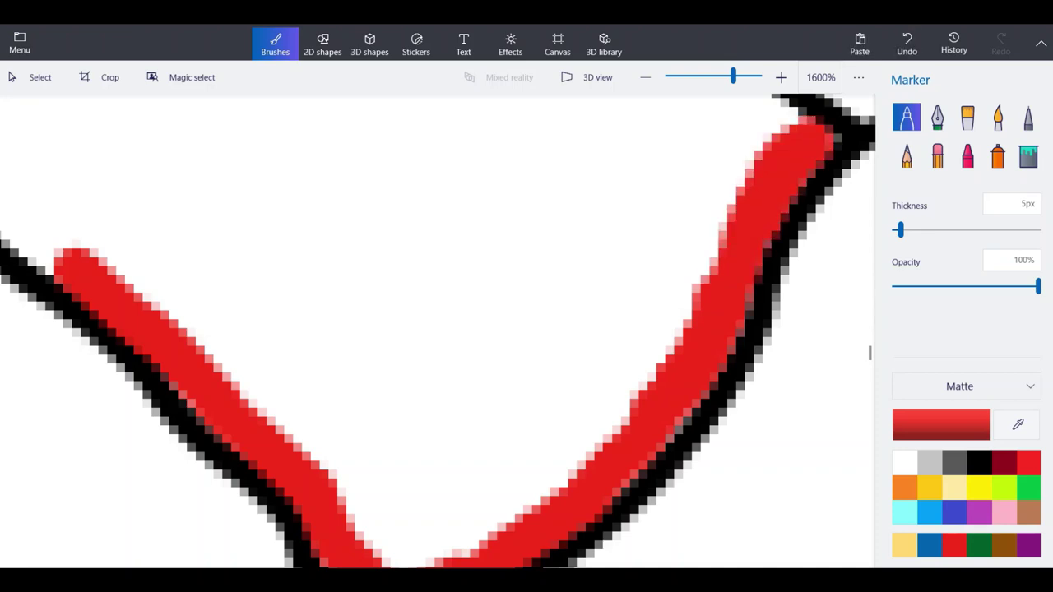
Paint a 5 px red band along South Carolina's North Carolina border and join it to the Georgia-side band at the northwestern corner.
scroll(605, 456, down, 3)
scroll(679, 339, up, 3)
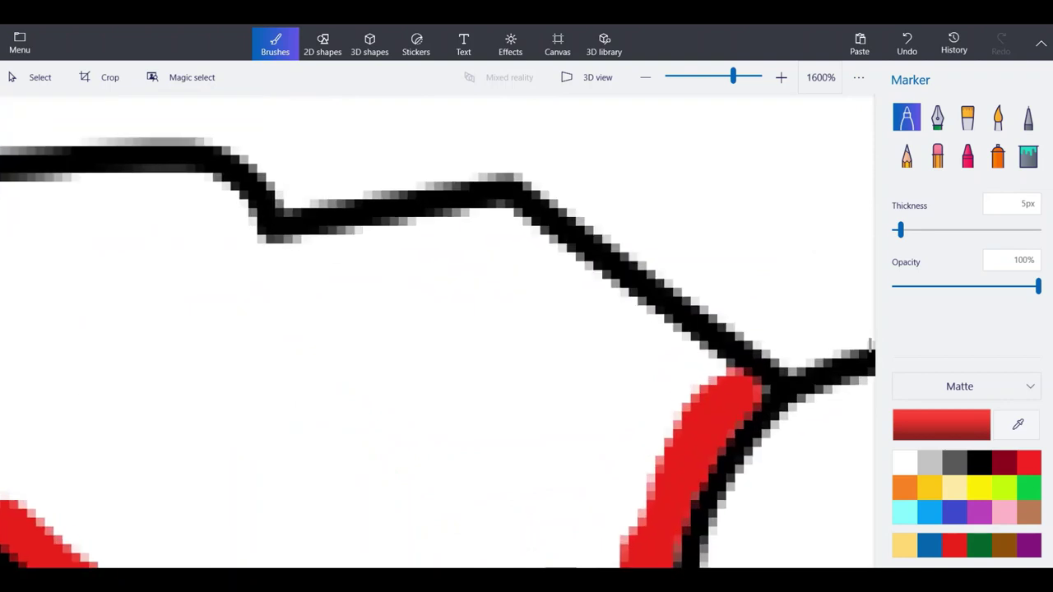
mouse_move(744, 383)
mouse_down()
mouse_move(568, 284)
mouse_move(493, 221)
mouse_move(388, 230)
mouse_move(309, 262)
mouse_move(245, 256)
mouse_move(207, 191)
mouse_move(149, 174)
mouse_move(15, 202)
mouse_up()
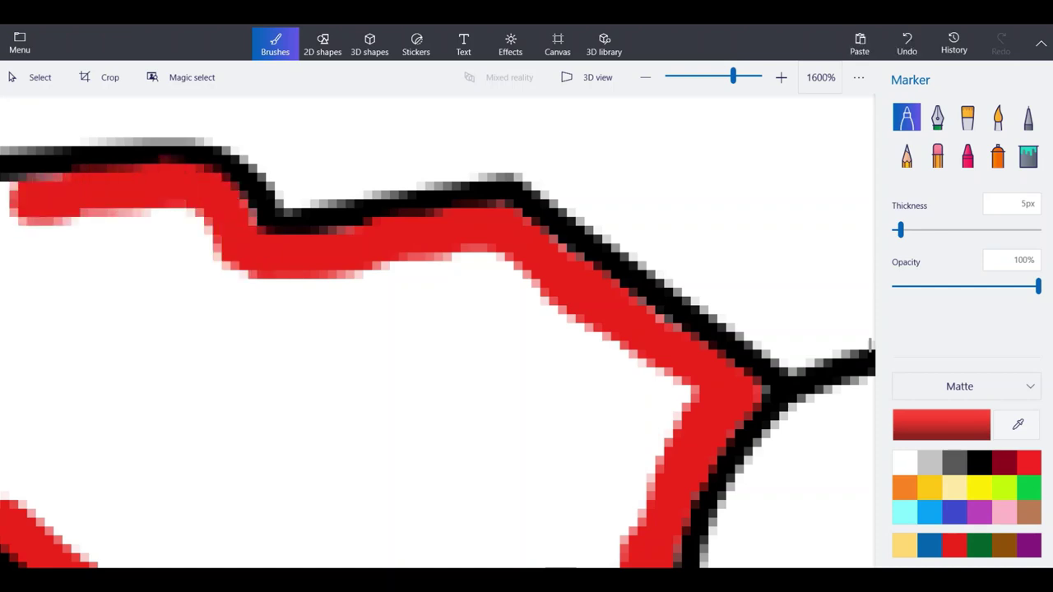
scroll(589, 222, down, 3)
scroll(40, 241, up, 3)
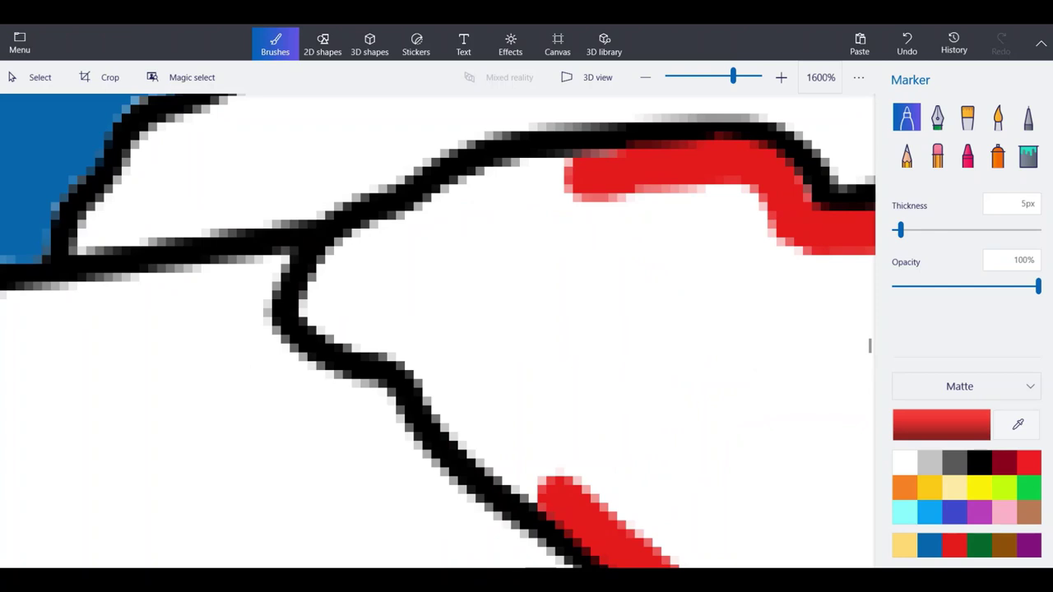
mouse_move(569, 496)
mouse_down()
mouse_move(475, 434)
mouse_move(434, 382)
mouse_move(439, 372)
mouse_move(311, 290)
mouse_move(360, 250)
mouse_move(580, 164)
mouse_move(477, 214)
mouse_move(379, 290)
mouse_move(443, 278)
mouse_up()
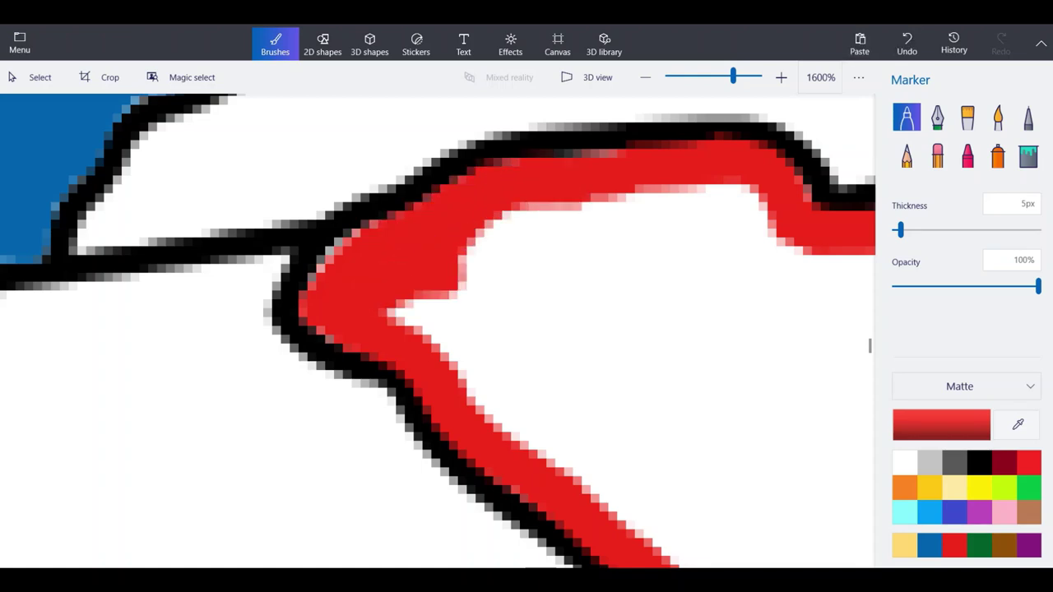
Fill the white interior of South Carolina in red with the marker at 10 px, undoing any stroke that crosses its northern border.
scroll(385, 264, down, 5)
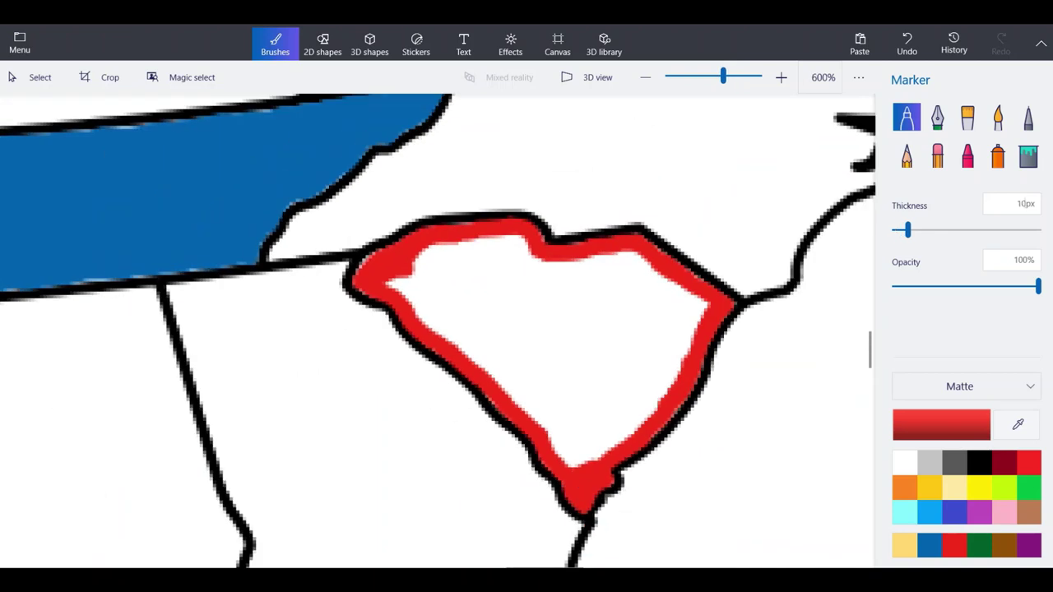
mouse_move(539, 415)
mouse_down()
mouse_move(580, 461)
mouse_move(662, 386)
mouse_move(707, 306)
mouse_move(596, 436)
mouse_move(547, 395)
mouse_move(531, 407)
mouse_move(405, 276)
mouse_move(566, 345)
mouse_move(579, 399)
mouse_move(491, 316)
mouse_move(426, 284)
mouse_move(535, 380)
mouse_up()
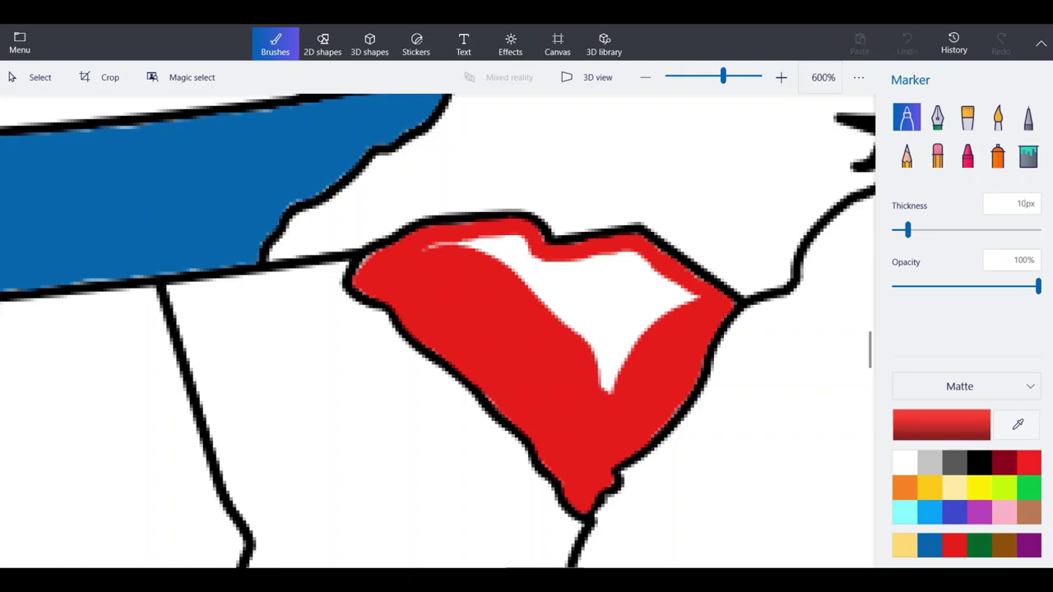
mouse_move(610, 389)
mouse_down()
mouse_move(613, 351)
mouse_move(691, 302)
mouse_move(655, 269)
mouse_move(592, 261)
mouse_move(522, 274)
mouse_move(510, 248)
mouse_move(506, 203)
mouse_up()
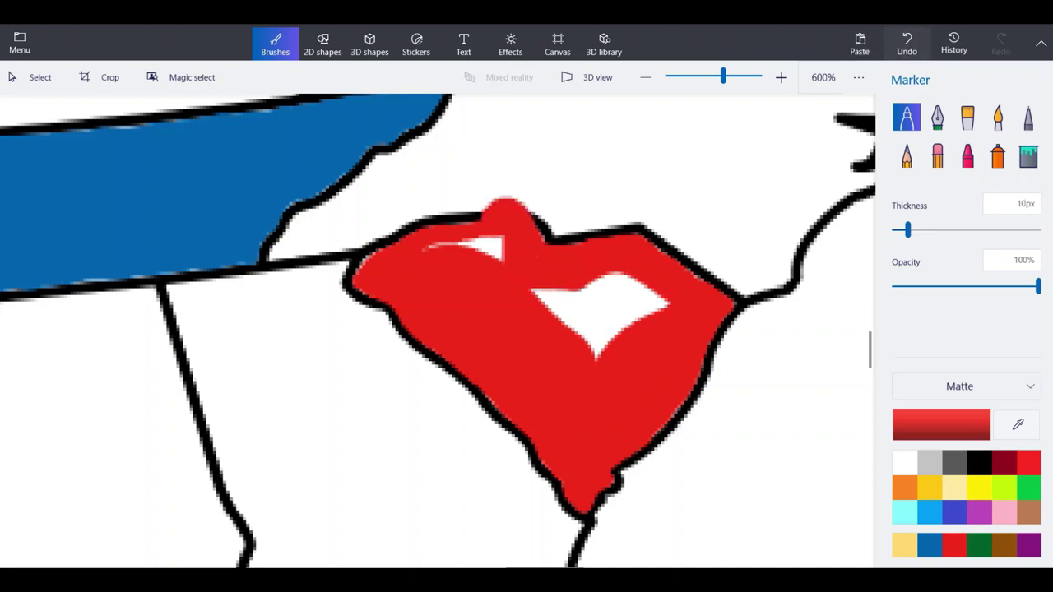
key(ctrl+z)
mouse_move(568, 329)
mouse_down()
mouse_move(544, 267)
mouse_move(517, 246)
mouse_move(440, 246)
mouse_up()
mouse_move(539, 292)
mouse_down()
mouse_move(594, 338)
mouse_move(650, 288)
mouse_move(596, 358)
mouse_up()
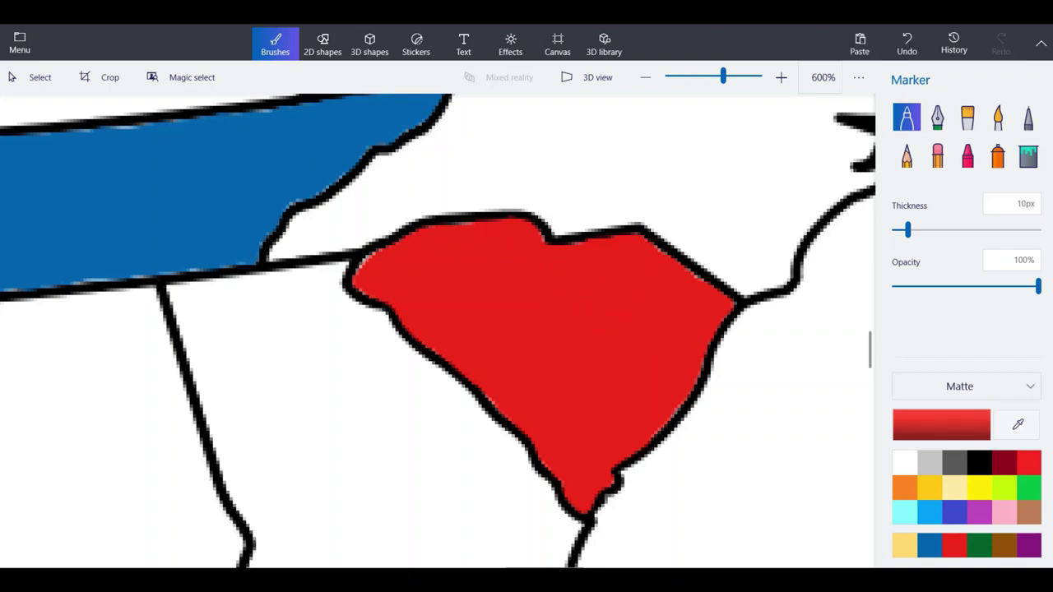
Fill Rhode Island in red with the marker at 3 px.
scroll(511, 387, down, 8)
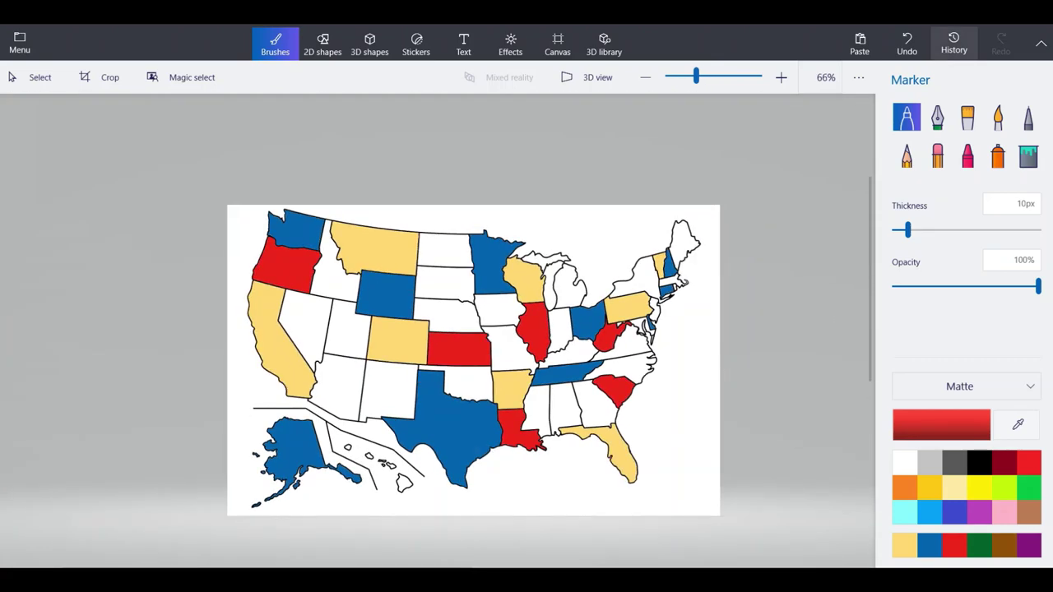
scroll(438, 329, up, 5)
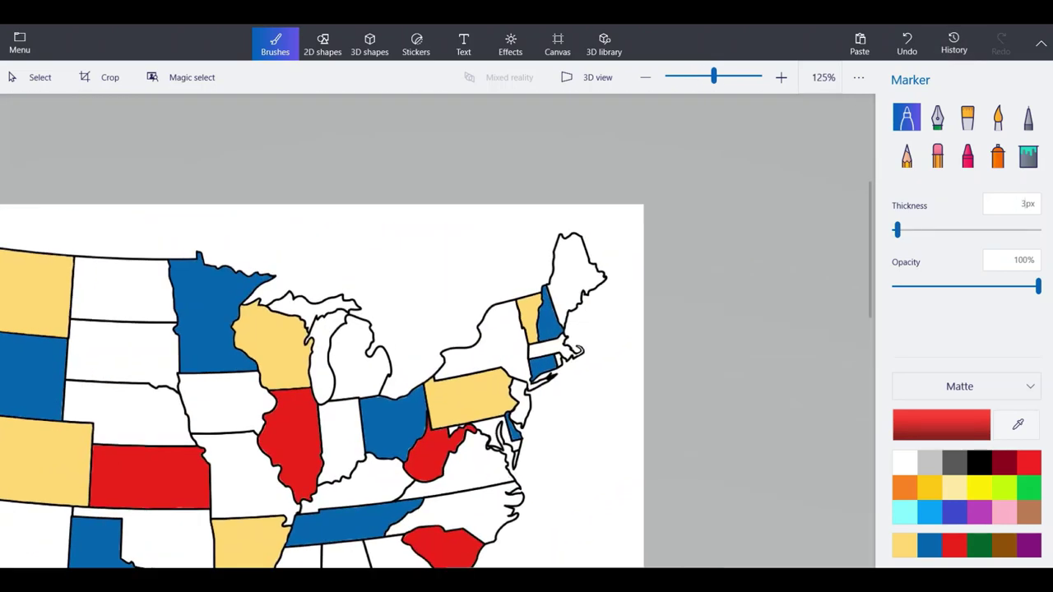
scroll(555, 374, up, 8)
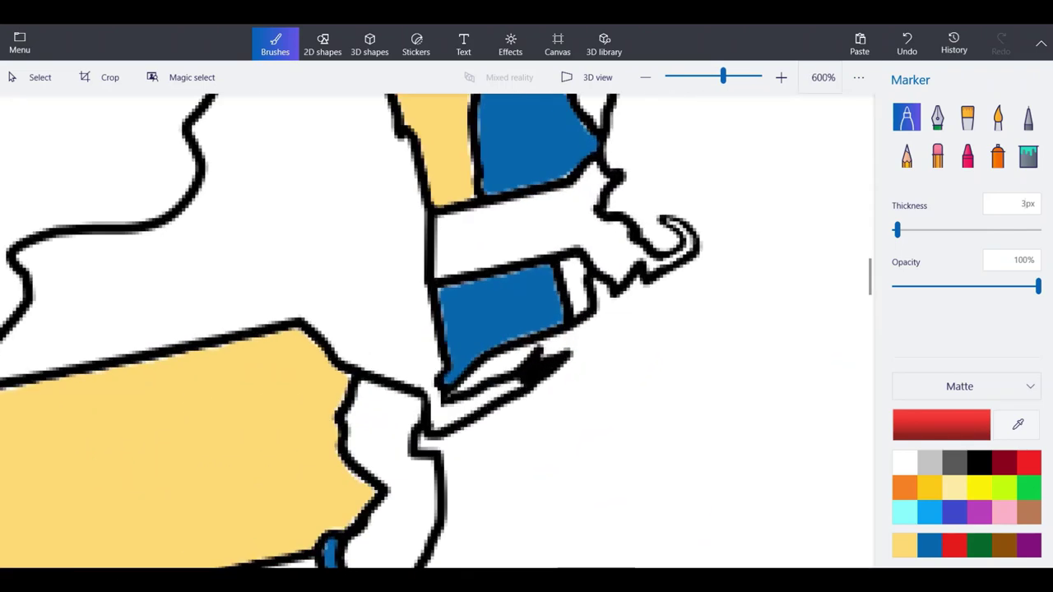
scroll(599, 267, up, 2)
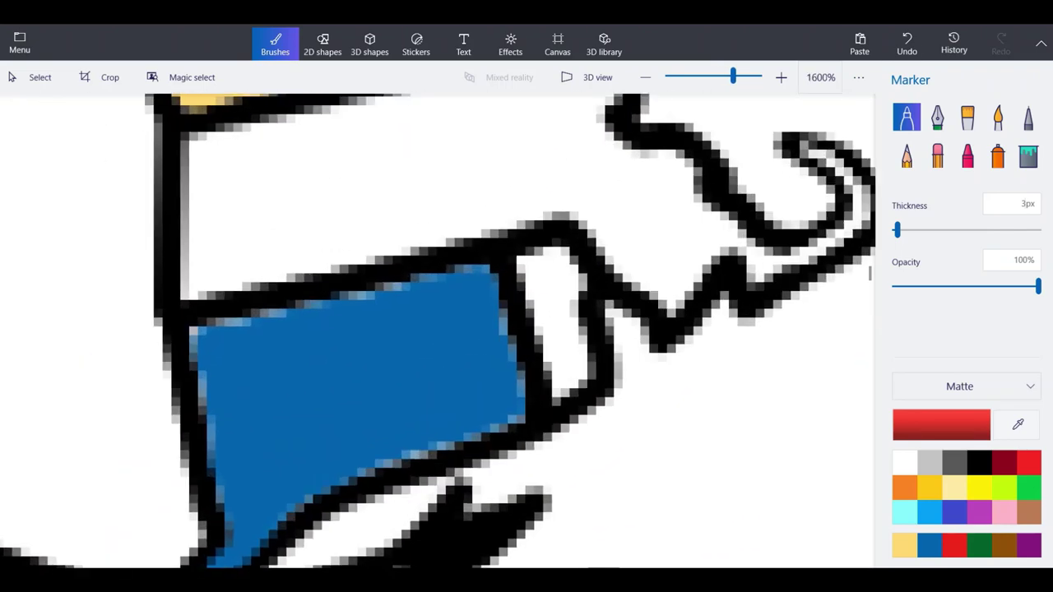
drag(570, 323, 568, 379)
mouse_move(569, 325)
mouse_down()
mouse_move(570, 261)
mouse_move(530, 265)
mouse_move(564, 403)
mouse_up()
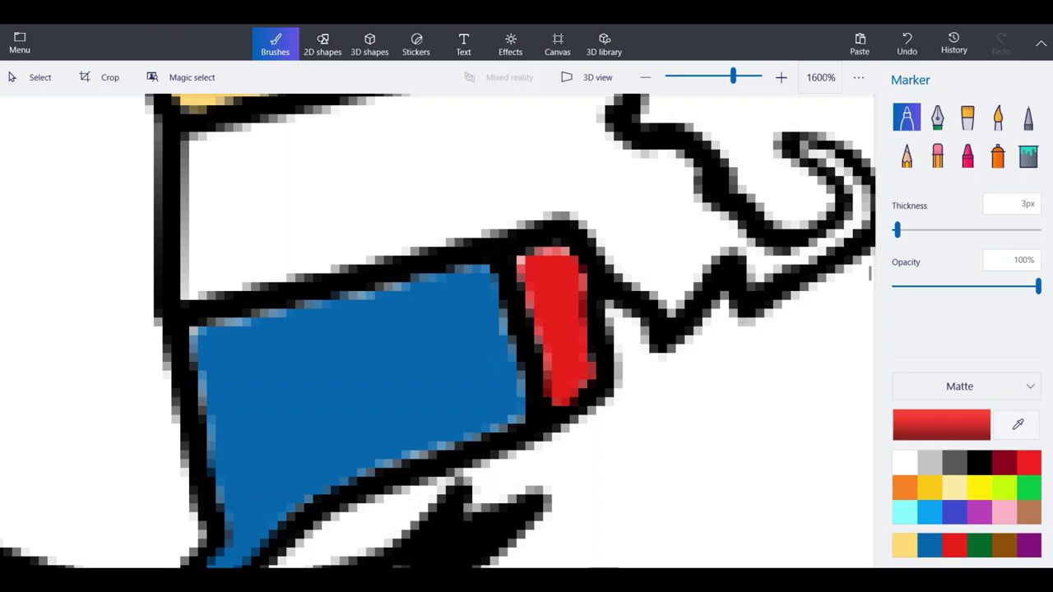
Paint Maine's southern corner in red with the marker at 5 px, and its narrow tip at 2 px.
scroll(576, 449, down, 5)
click(1020, 204)
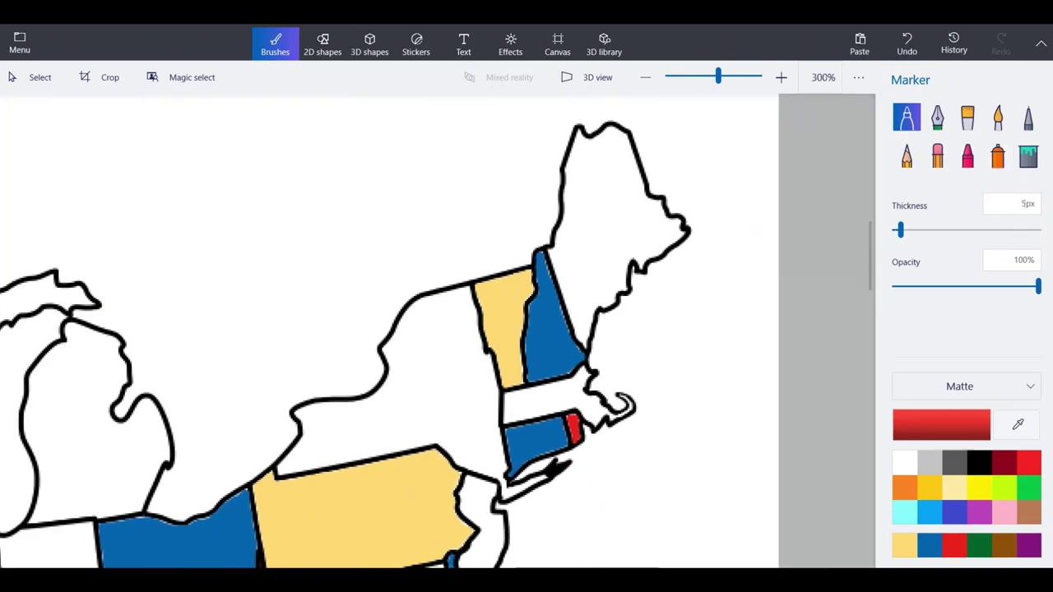
scroll(714, 197, up, 3)
scroll(452, 535, up, 5)
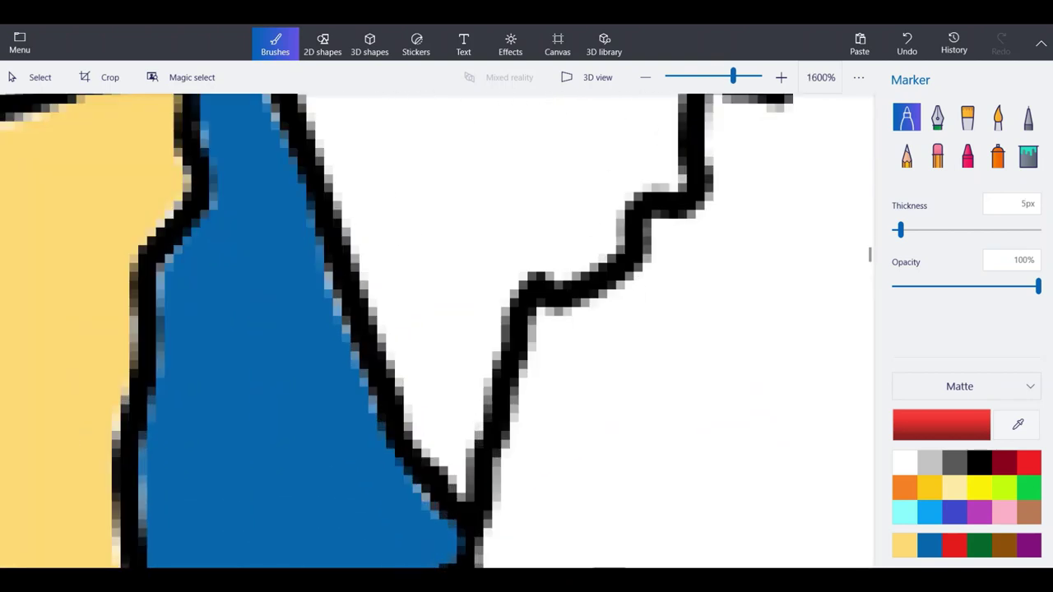
mouse_move(609, 185)
mouse_down()
mouse_move(564, 247)
mouse_move(514, 276)
mouse_move(471, 344)
mouse_move(455, 432)
mouse_move(424, 413)
mouse_move(362, 197)
mouse_move(408, 263)
mouse_move(436, 395)
mouse_up()
drag(444, 445, 455, 462)
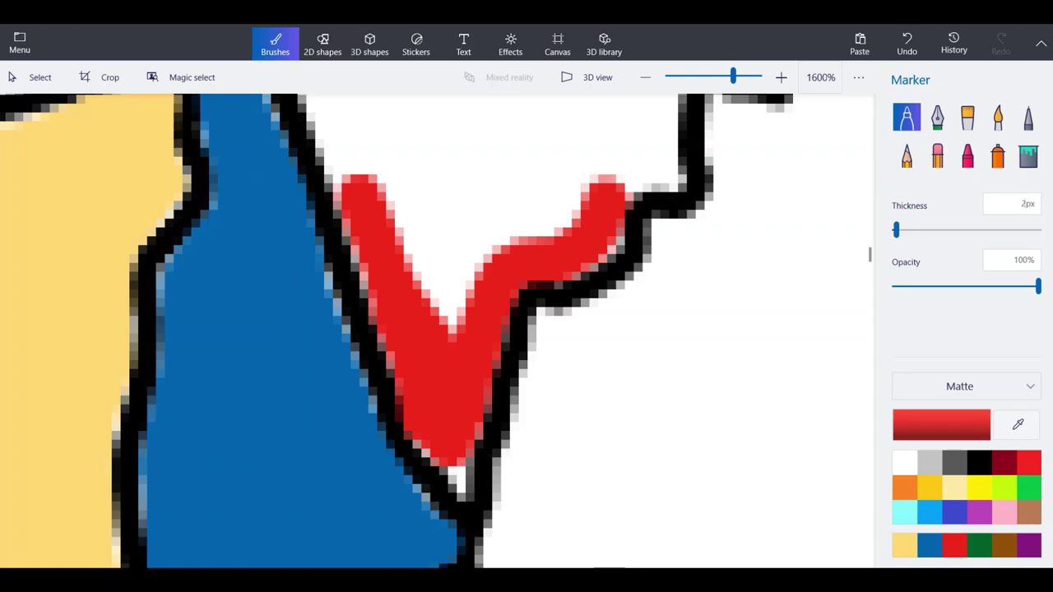
mouse_move(452, 465)
mouse_down()
mouse_move(461, 488)
mouse_move(436, 458)
mouse_up()
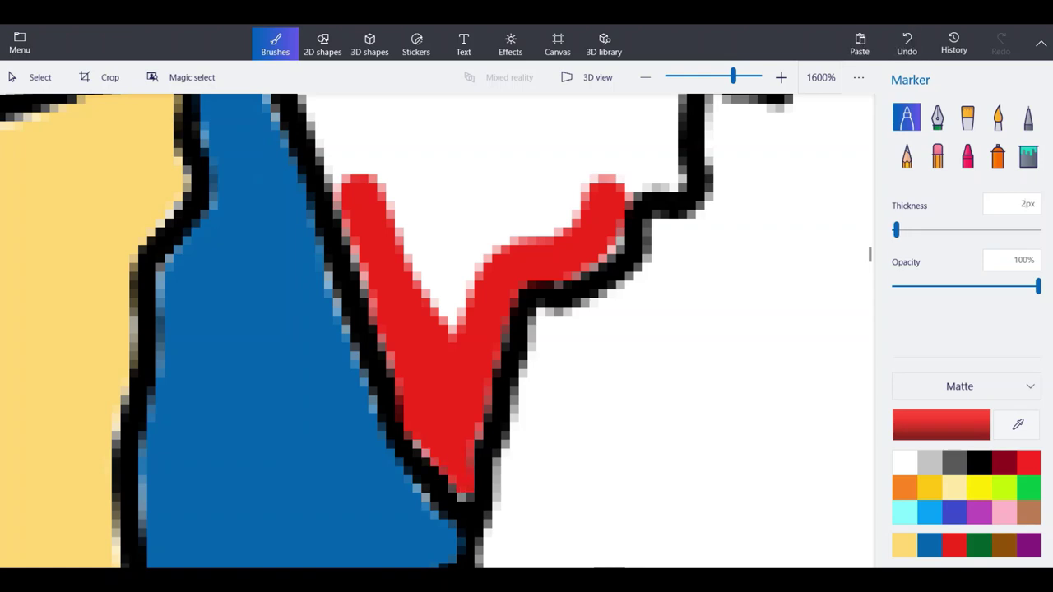
Paint a 5 px red band up Maine's western border from the southern corner to the northwestern peak.
scroll(532, 522, down, 1)
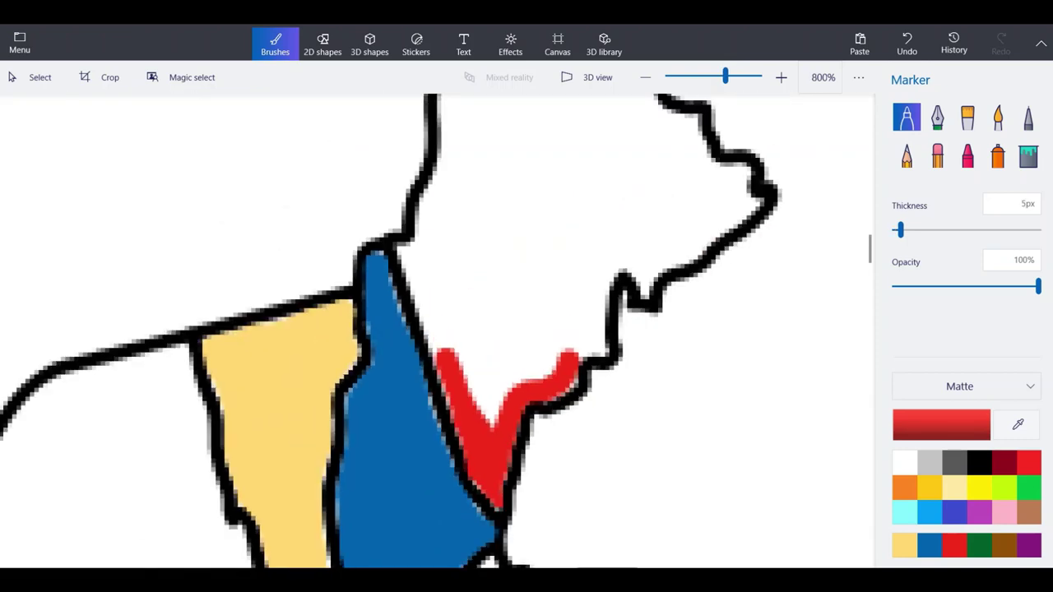
key(ctrl+plus)
mouse_move(445, 412)
mouse_down()
mouse_move(373, 216)
mouse_move(355, 193)
mouse_move(397, 152)
mouse_move(407, 123)
mouse_up()
scroll(372, 445, down, 2)
scroll(402, 199, up, 1)
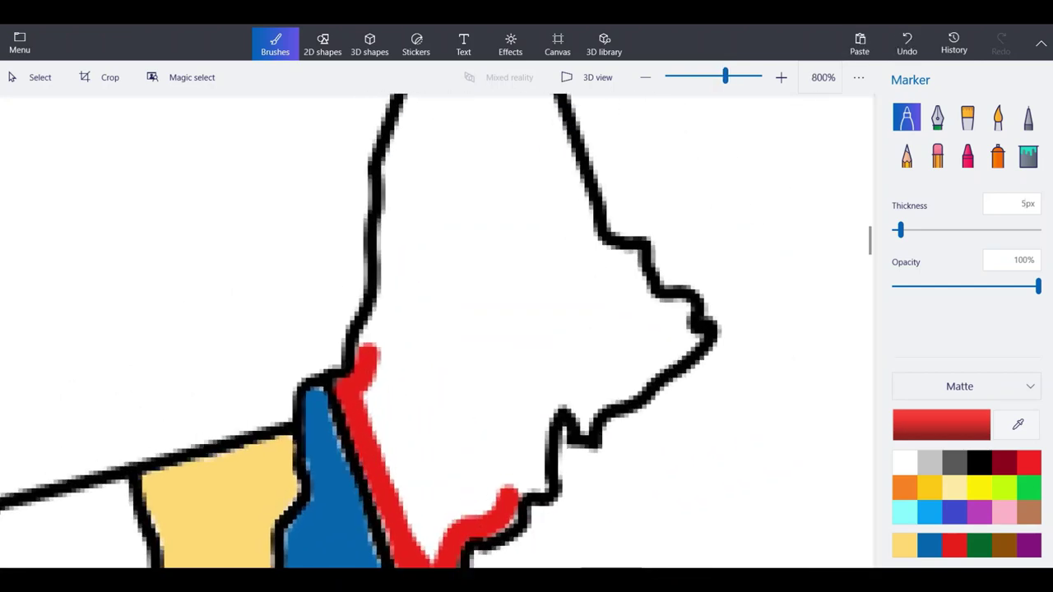
scroll(374, 222, up, 3)
mouse_move(349, 494)
mouse_down()
mouse_move(356, 452)
mouse_move(391, 383)
mouse_move(400, 118)
mouse_up()
key(ctrl+minus)
key(ctrl+minus)
key(ctrl+plus)
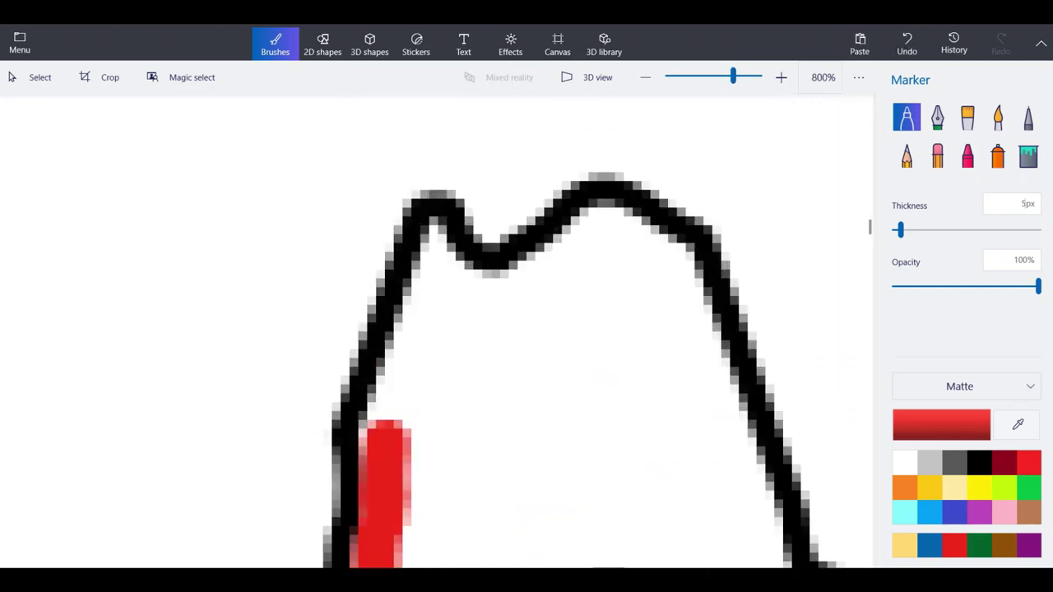
drag(385, 428, 432, 284)
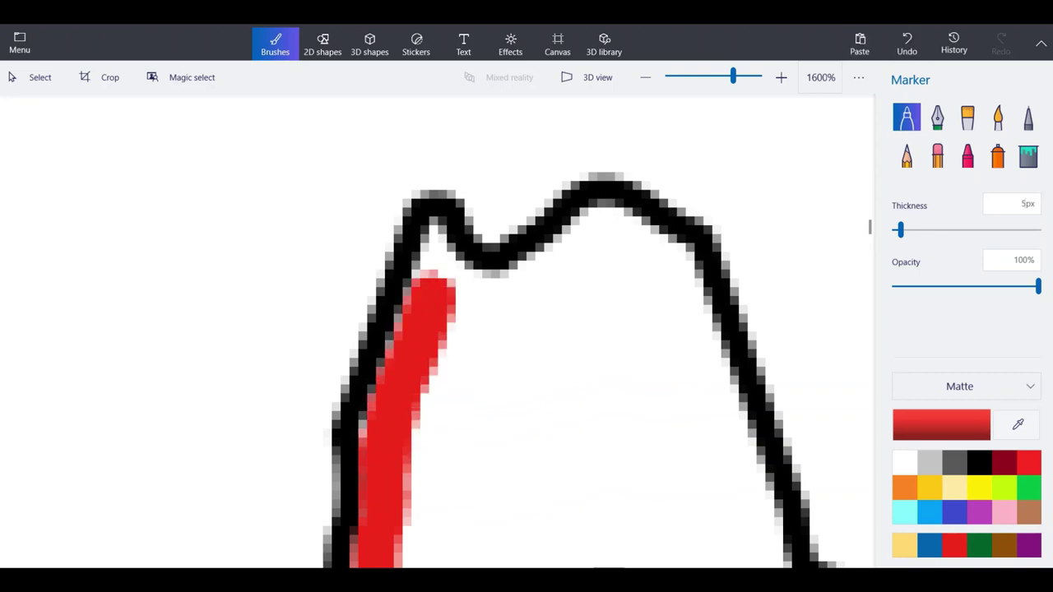
Paint a 5 px red band along Maine's northern border and fill the narrow northwestern peak at 2 px.
mouse_move(716, 418)
mouse_down()
mouse_move(671, 259)
mouse_move(634, 234)
mouse_move(584, 217)
mouse_move(506, 284)
mouse_move(453, 296)
mouse_move(428, 251)
mouse_up()
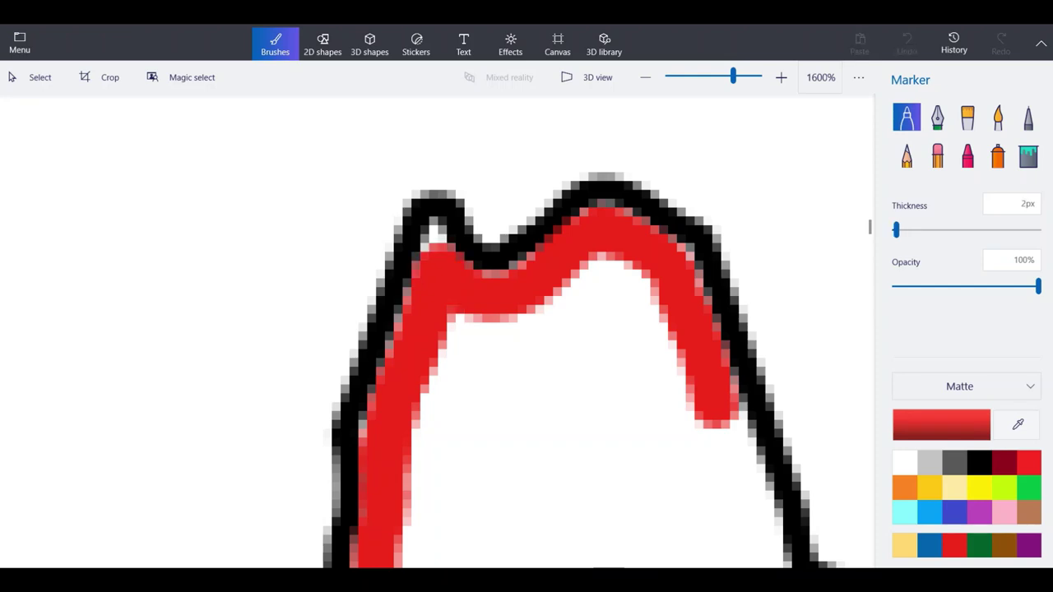
click(437, 238)
click(438, 231)
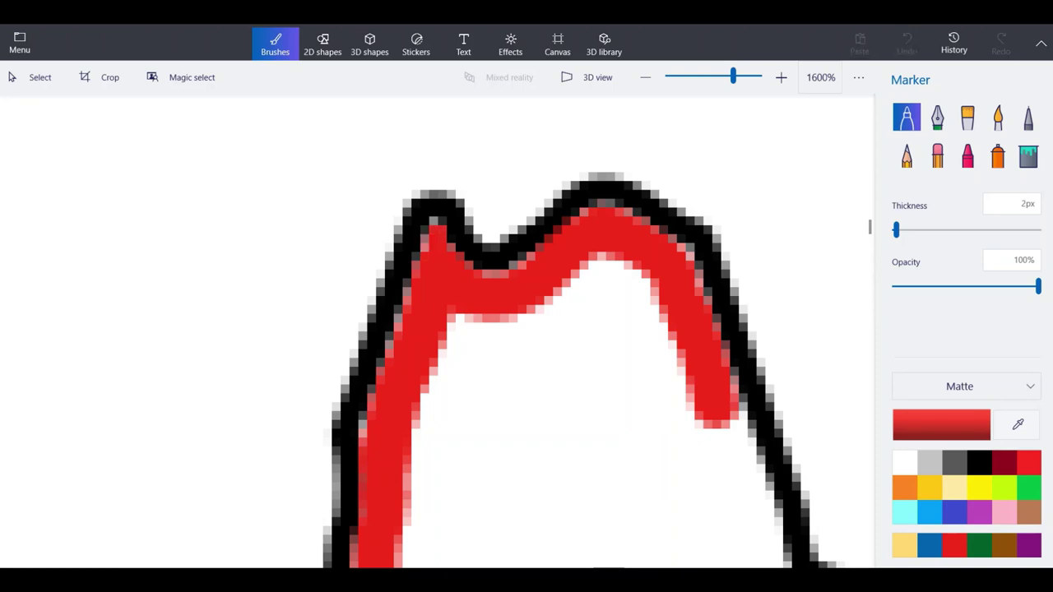
click(366, 427)
Extend the 5 px red band along Maine's southern coast past the small inlet, and fill the coastal notch at 2 px.
scroll(379, 197, down, 3)
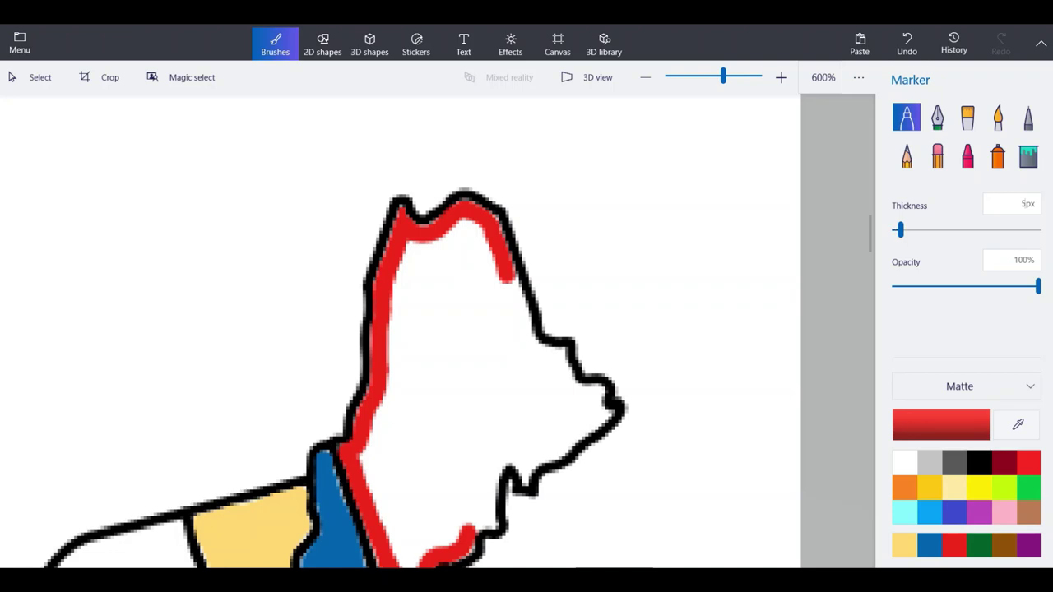
ctrl+scroll(461, 553, up, 3)
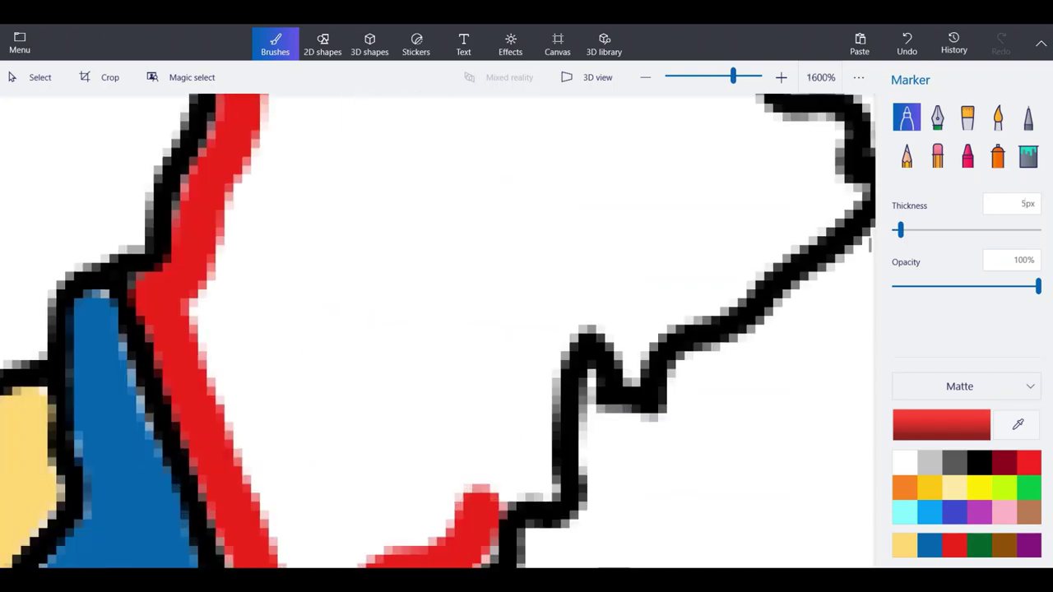
mouse_move(487, 544)
mouse_down()
mouse_move(482, 489)
mouse_move(545, 477)
mouse_move(516, 412)
mouse_move(548, 317)
mouse_move(682, 294)
mouse_move(745, 270)
mouse_move(634, 353)
mouse_move(609, 336)
mouse_up()
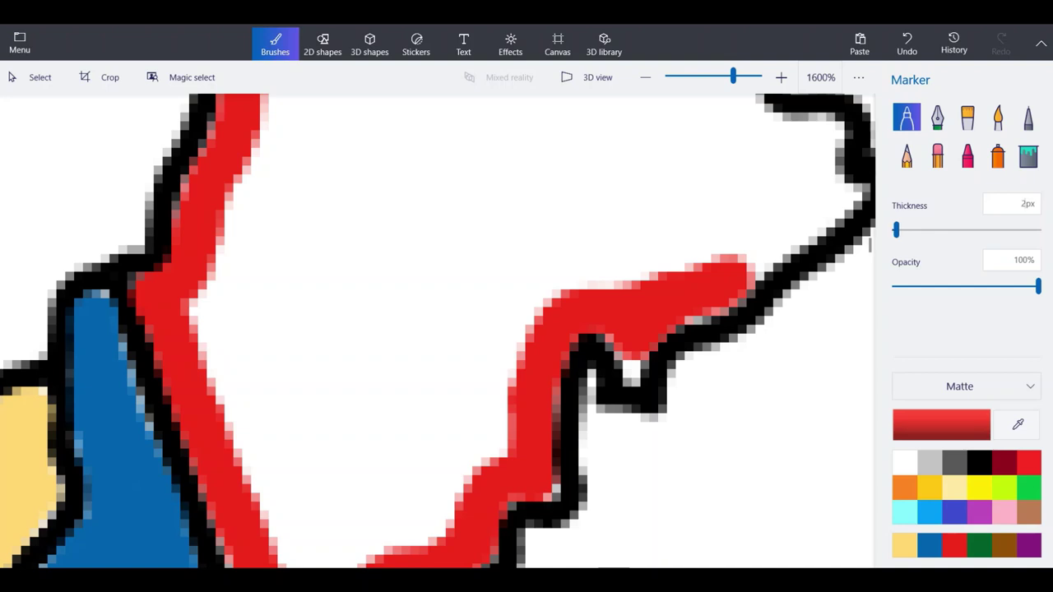
drag(733, 279, 737, 277)
mouse_move(635, 354)
mouse_down()
mouse_move(632, 379)
mouse_move(614, 342)
mouse_up()
scroll(387, 436, down, 2)
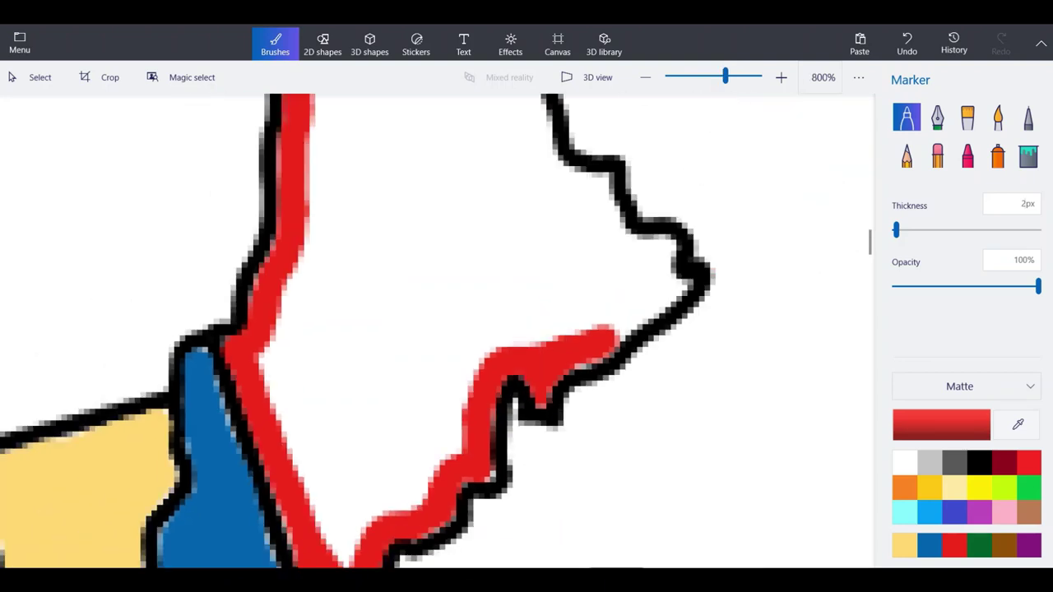
scroll(493, 330, up, 1)
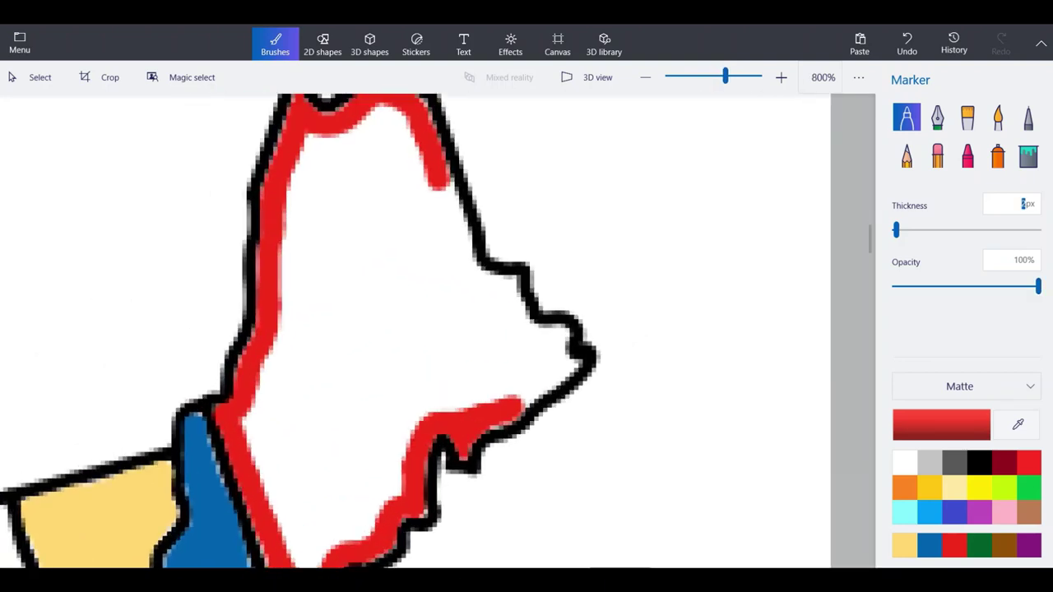
Paint a 5 px red band around Maine's easternmost point and along the stepped border above it.
scroll(670, 354, up, 3)
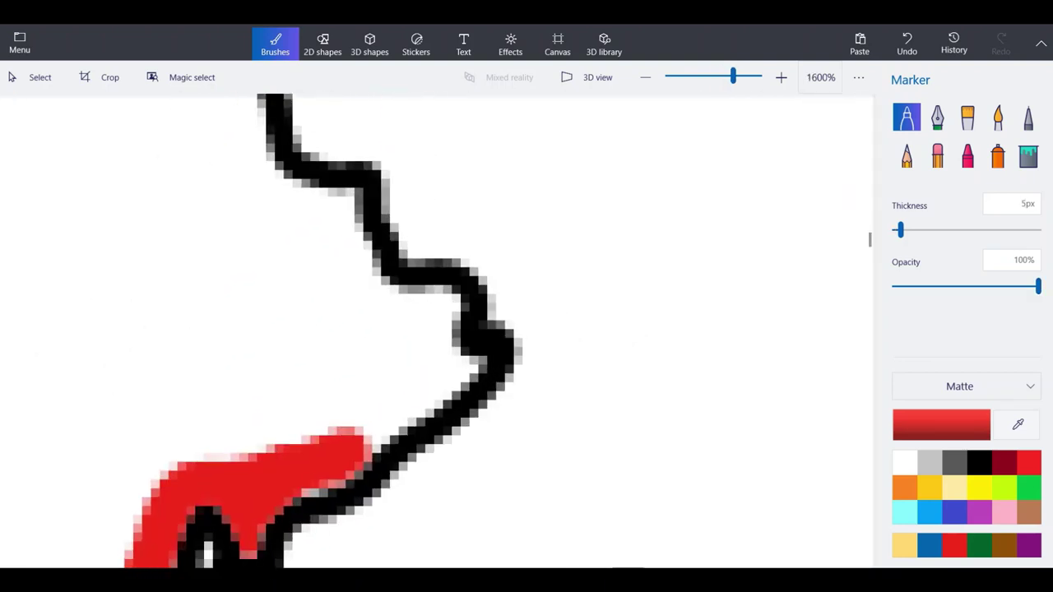
mouse_move(362, 451)
mouse_down()
mouse_move(379, 416)
mouse_move(457, 352)
mouse_move(429, 320)
mouse_move(436, 300)
mouse_move(417, 380)
mouse_move(390, 307)
mouse_move(361, 284)
mouse_move(342, 211)
mouse_move(266, 191)
mouse_move(235, 136)
mouse_up()
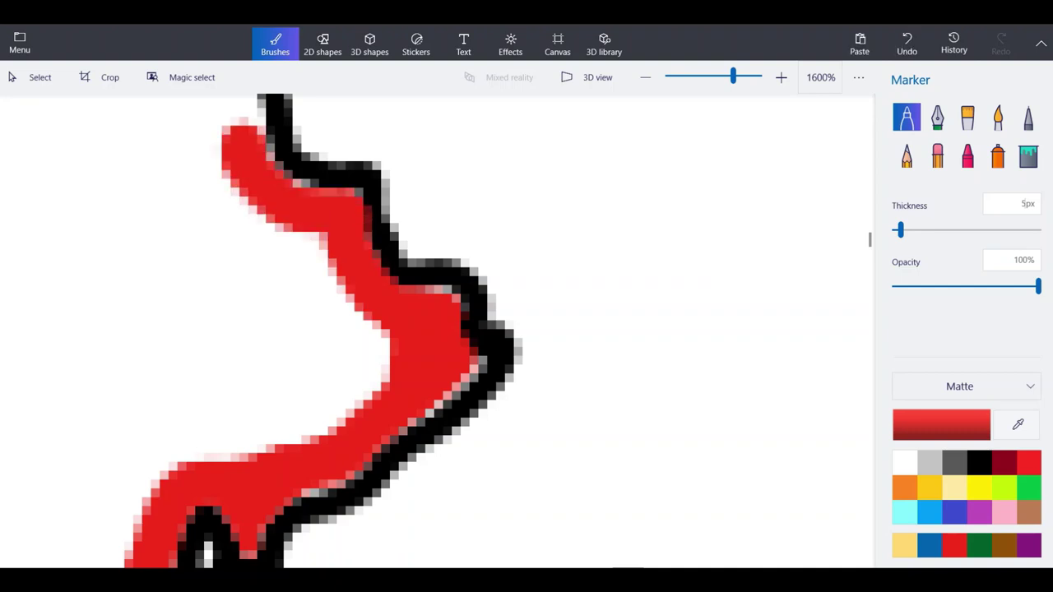
drag(435, 309, 446, 308)
scroll(563, 418, down, 3)
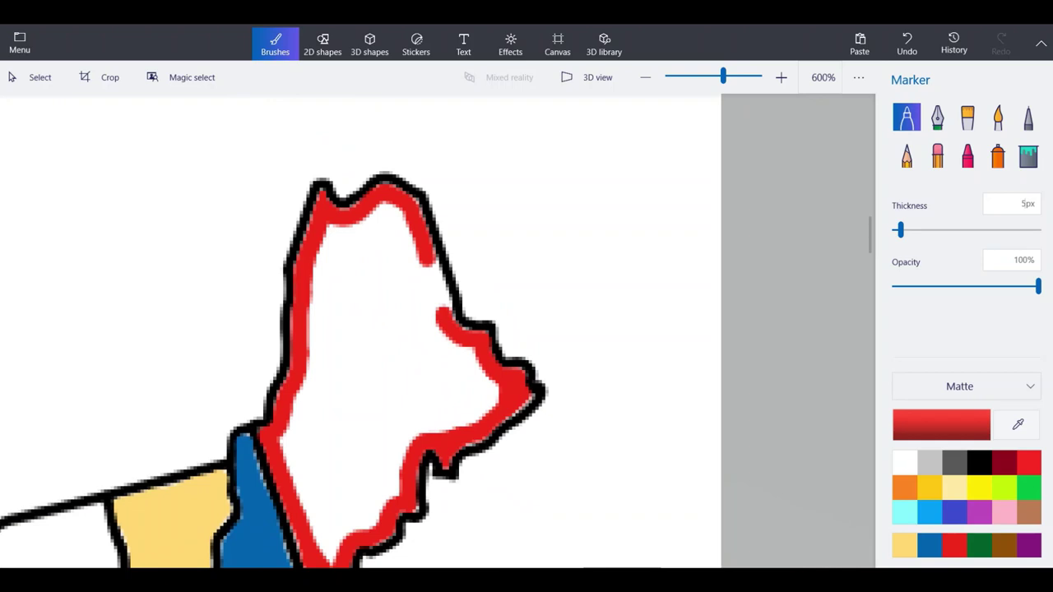
Close the gap in the red band on Maine's northeastern border with the 5 px marker.
key(ctrl+plus)
key(ctrl+plus)
key(ctrl+plus)
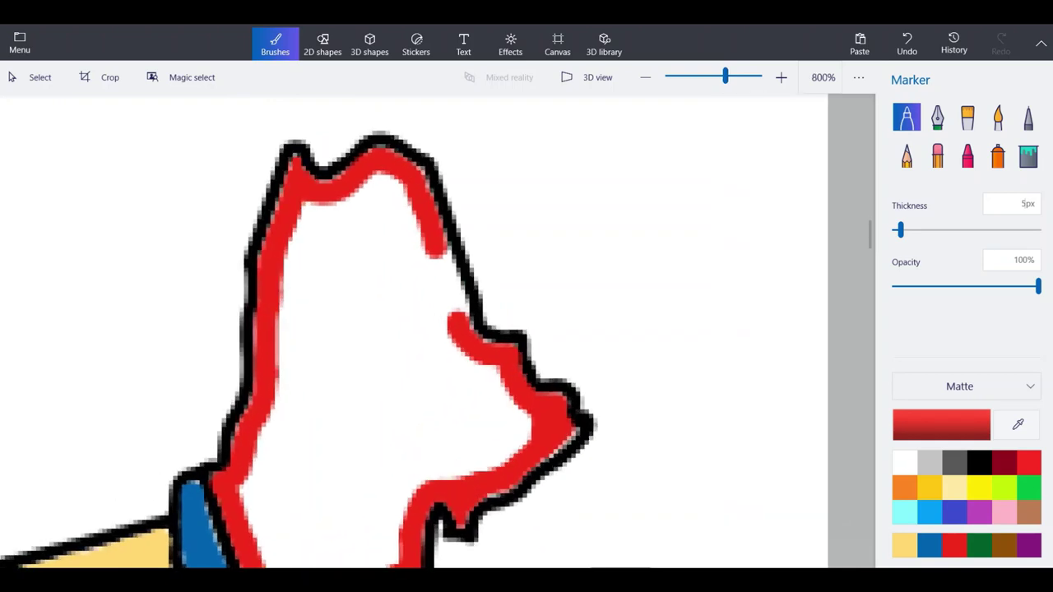
mouse_move(428, 362)
mouse_down()
mouse_move(412, 288)
mouse_move(371, 206)
mouse_up()
mouse_move(389, 321)
mouse_down()
mouse_move(415, 247)
mouse_move(407, 323)
mouse_up()
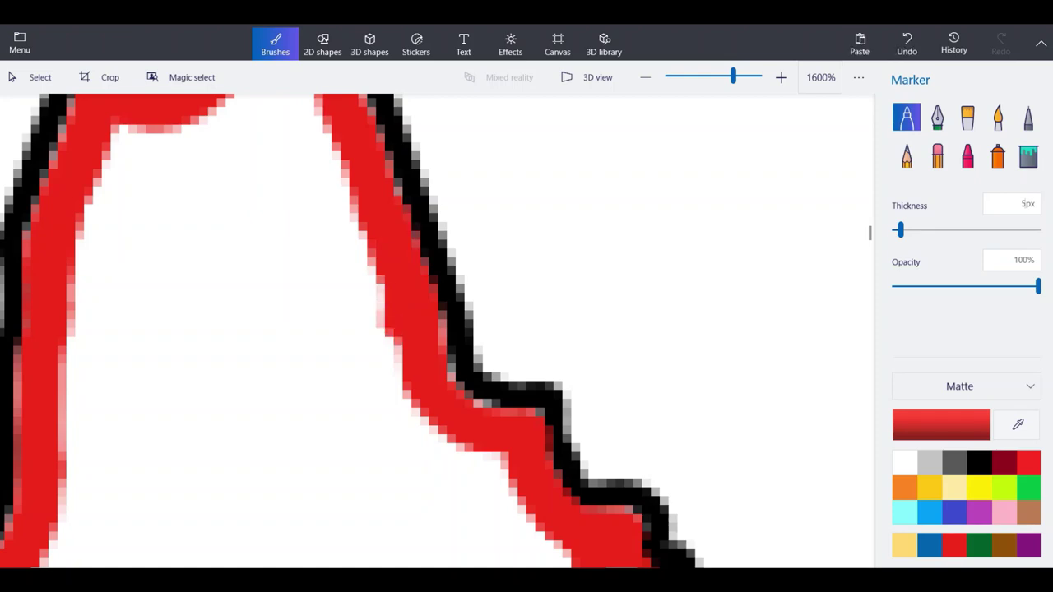
Fill the white interior of Maine in red with the marker at 10 px.
scroll(519, 259, down, 3)
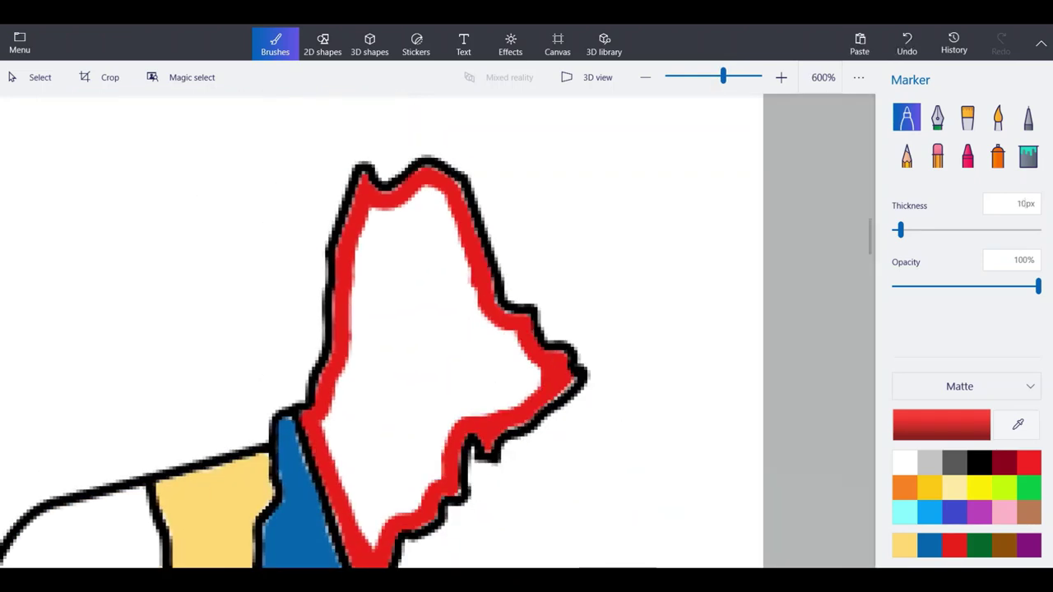
key(ctrl+plus)
mouse_move(379, 445)
mouse_down()
mouse_move(399, 485)
mouse_move(350, 420)
mouse_move(317, 403)
mouse_move(341, 371)
mouse_move(358, 242)
mouse_up()
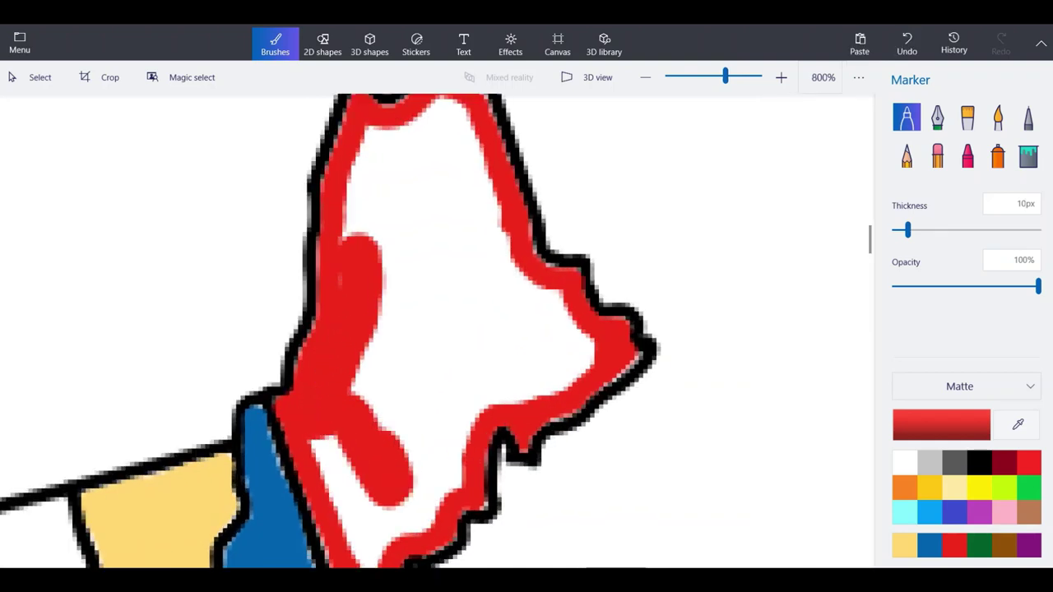
mouse_move(363, 313)
mouse_down()
mouse_move(407, 469)
mouse_move(436, 263)
mouse_move(403, 518)
mouse_up()
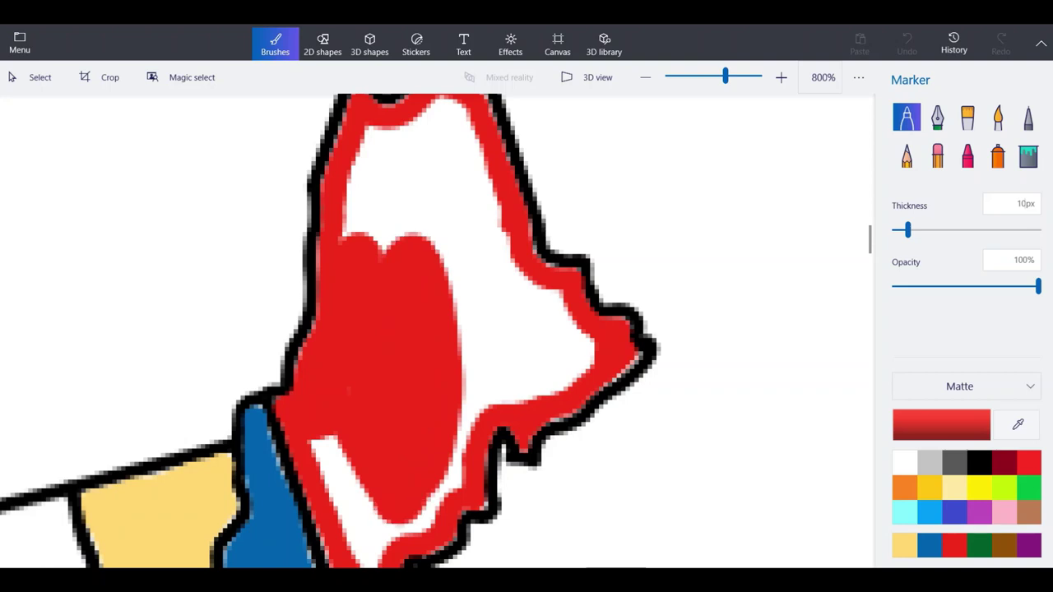
mouse_move(461, 411)
mouse_down()
mouse_move(449, 486)
mouse_move(411, 531)
mouse_move(478, 395)
mouse_move(576, 362)
mouse_move(555, 313)
mouse_move(498, 255)
mouse_move(535, 345)
mouse_move(478, 346)
mouse_move(479, 311)
mouse_move(442, 227)
mouse_move(413, 230)
mouse_up()
scroll(399, 276, down, 1)
scroll(376, 479, up, 1)
mouse_move(397, 506)
mouse_down()
mouse_move(361, 470)
mouse_move(329, 375)
mouse_up()
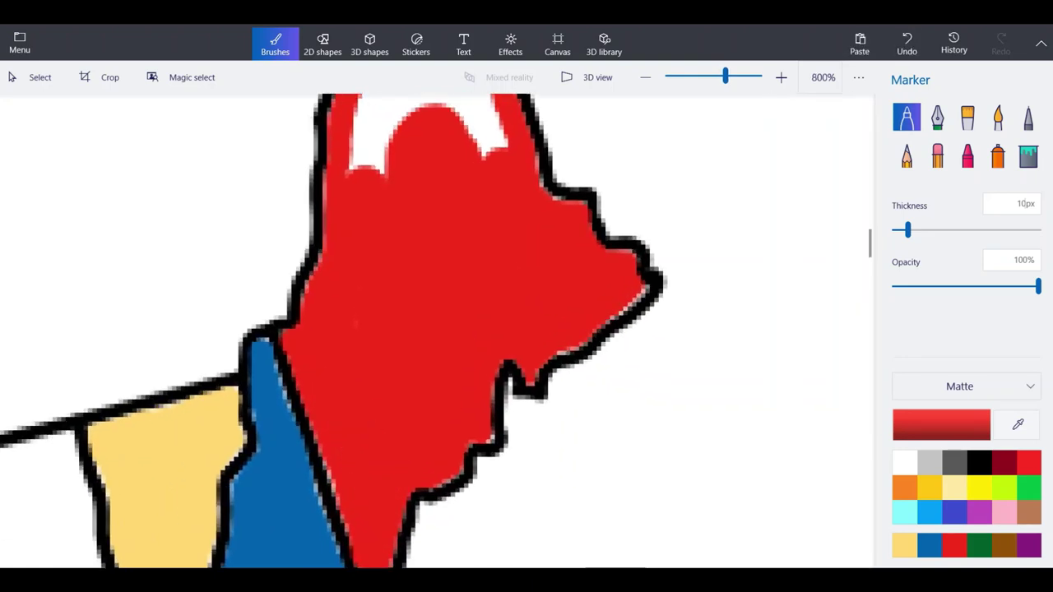
scroll(444, 363, down, 2)
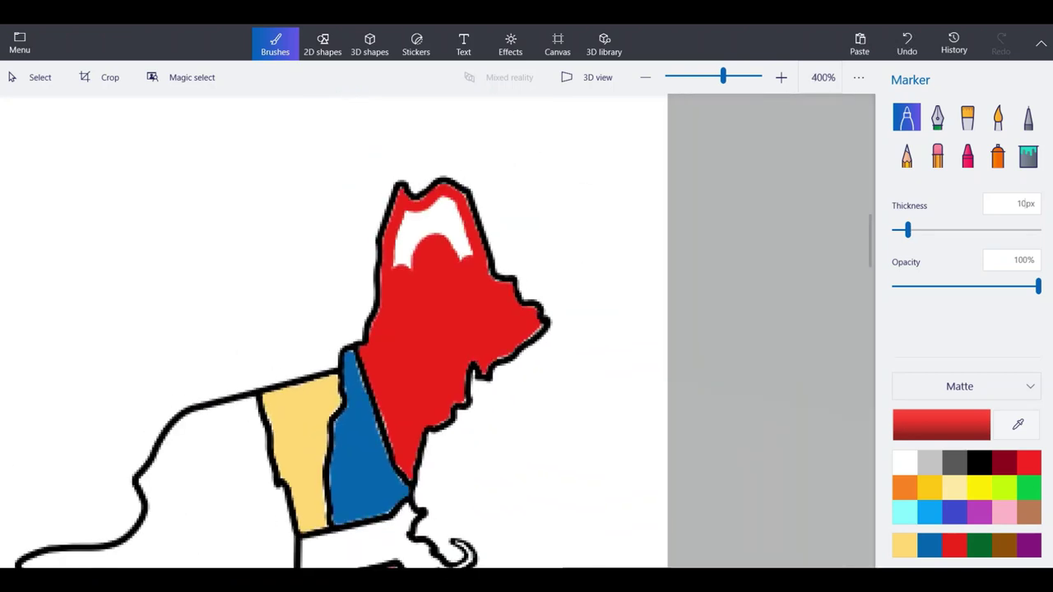
scroll(443, 202, up, 3)
mouse_move(563, 477)
mouse_down()
mouse_move(519, 315)
mouse_move(458, 236)
mouse_move(362, 271)
mouse_move(286, 434)
mouse_move(300, 467)
mouse_move(470, 350)
mouse_move(403, 348)
mouse_up()
scroll(436, 329, down, 6)
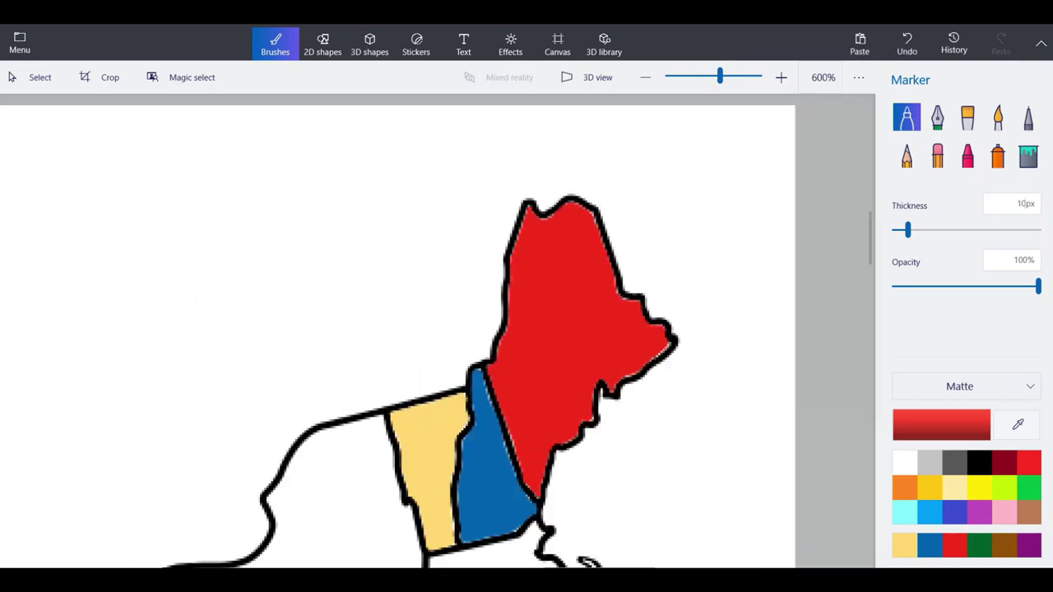
Switch the marker to dark green at 5 px and fill Hawaii's largest island, including its narrow northern tip.
scroll(437, 329, down, 2)
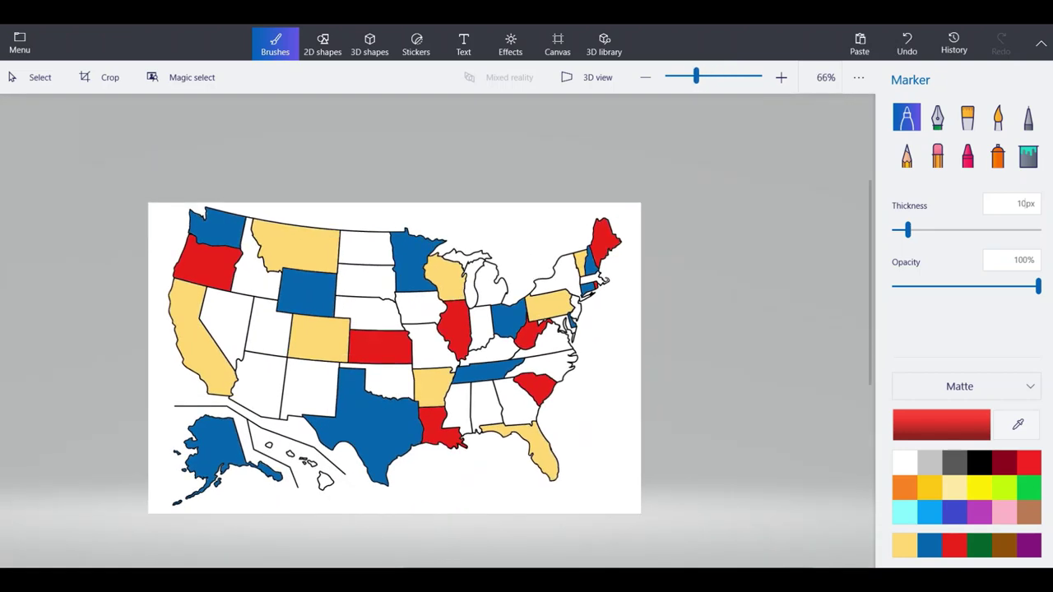
scroll(403, 271, down, 1)
scroll(403, 272, up, 1)
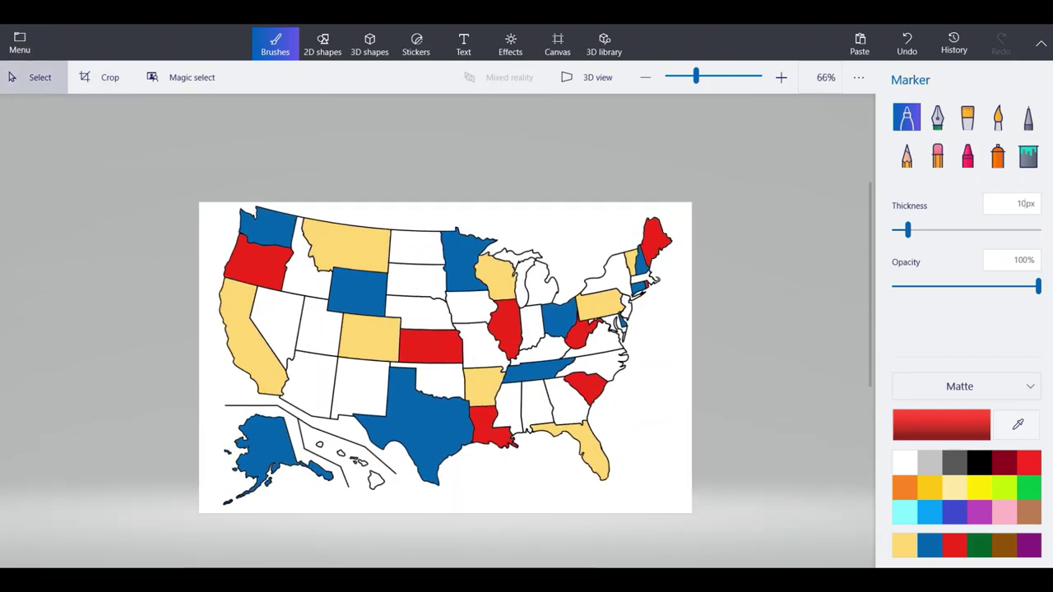
click(33, 77)
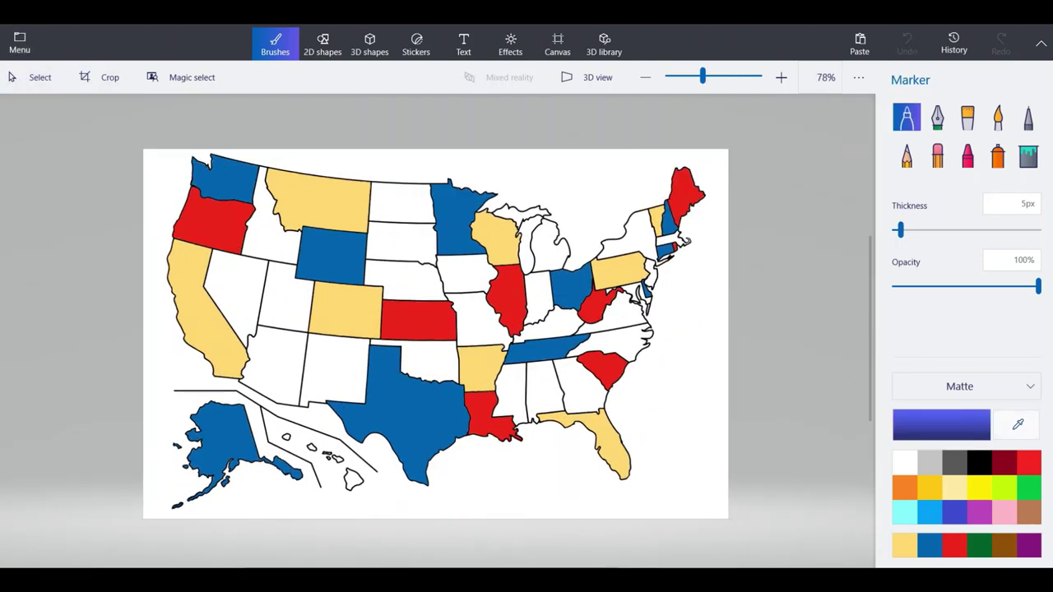
click(979, 546)
scroll(329, 485, up, 5)
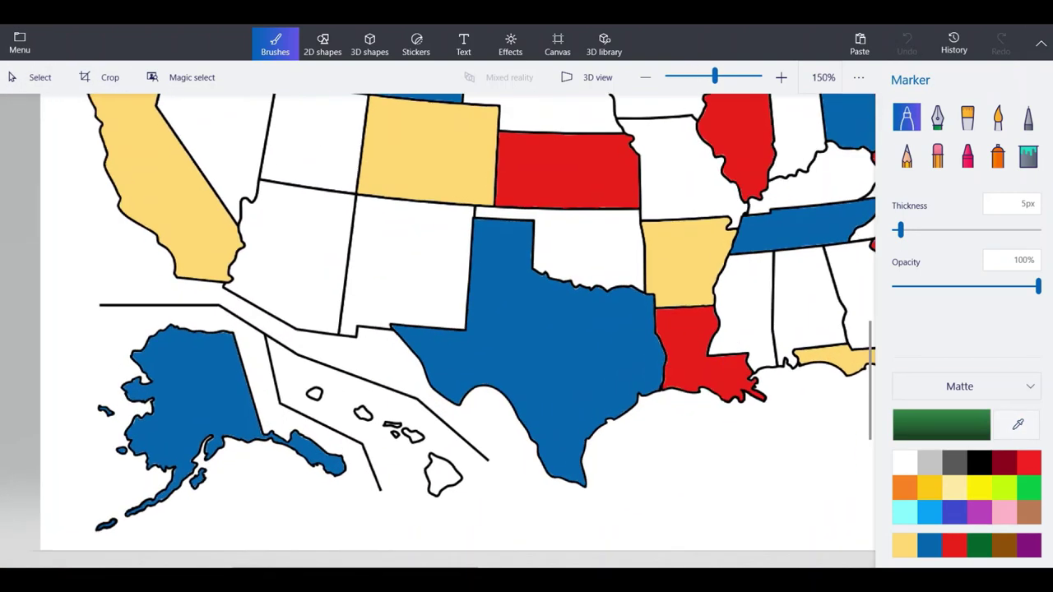
scroll(487, 450, up, 4)
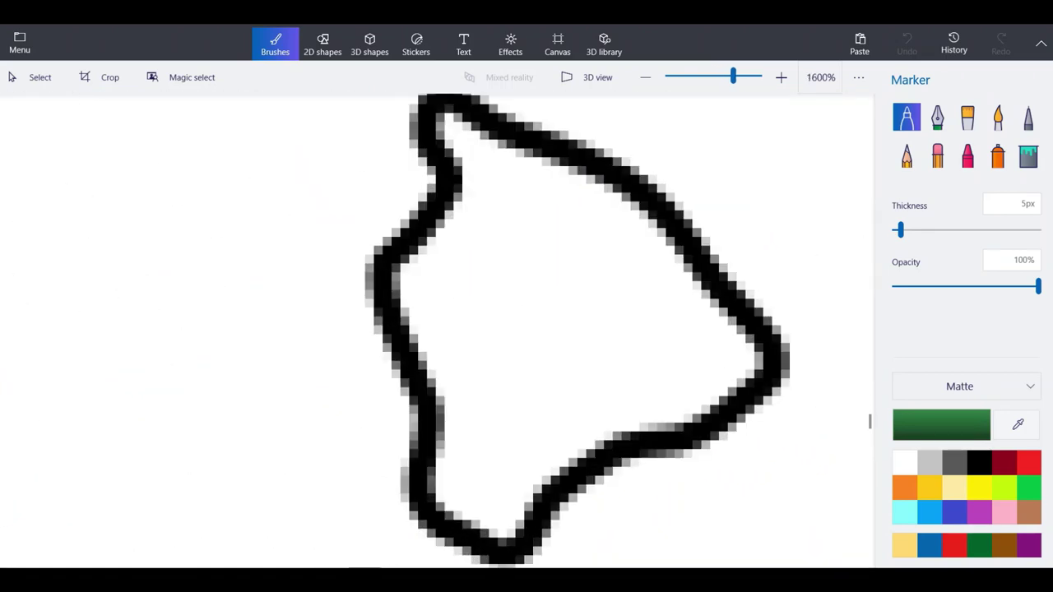
mouse_move(748, 345)
mouse_down()
mouse_move(640, 412)
mouse_move(549, 440)
mouse_move(506, 494)
mouse_move(494, 531)
mouse_move(429, 476)
mouse_move(454, 428)
mouse_move(415, 277)
mouse_move(478, 216)
mouse_move(458, 302)
mouse_move(502, 461)
mouse_move(458, 339)
mouse_move(527, 386)
mouse_move(520, 455)
mouse_move(715, 341)
mouse_move(543, 387)
mouse_move(518, 329)
mouse_move(547, 268)
mouse_move(629, 350)
mouse_move(719, 339)
mouse_move(601, 209)
mouse_move(614, 208)
mouse_move(693, 288)
mouse_move(558, 216)
mouse_up()
mouse_move(625, 333)
mouse_down()
mouse_move(548, 210)
mouse_move(550, 177)
mouse_move(609, 188)
mouse_move(481, 180)
mouse_move(535, 245)
mouse_move(518, 247)
mouse_up()
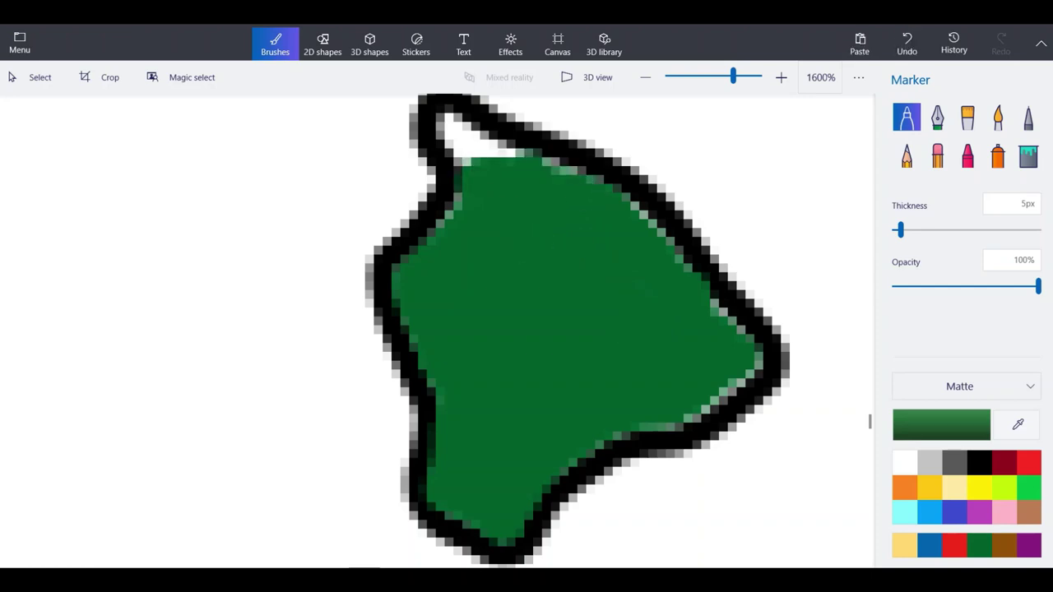
scroll(517, 245, down, 1)
scroll(499, 212, up, 2)
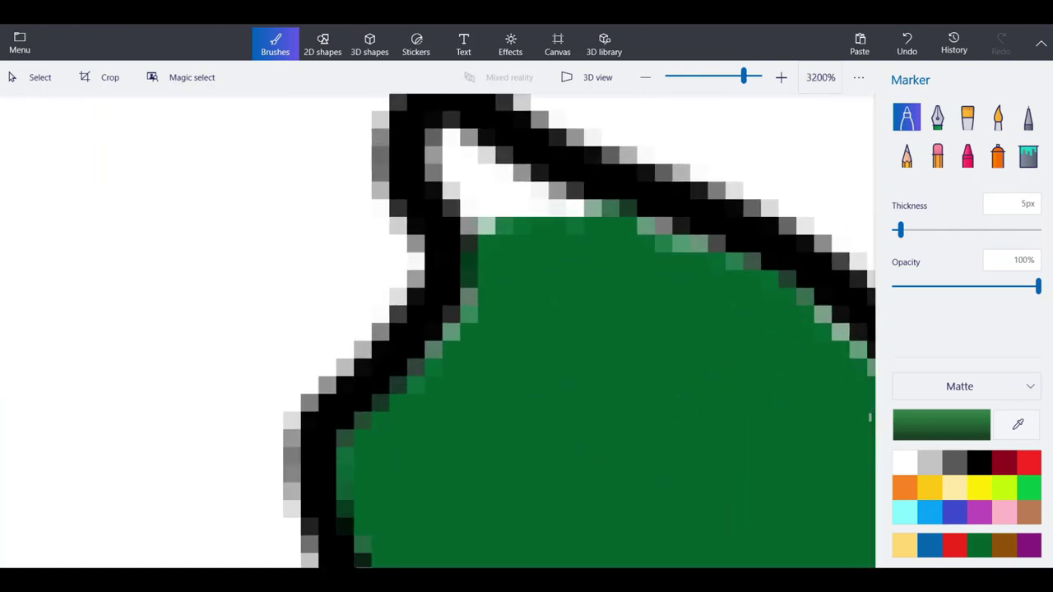
mouse_move(609, 210)
mouse_down()
mouse_move(465, 164)
mouse_move(436, 136)
mouse_up()
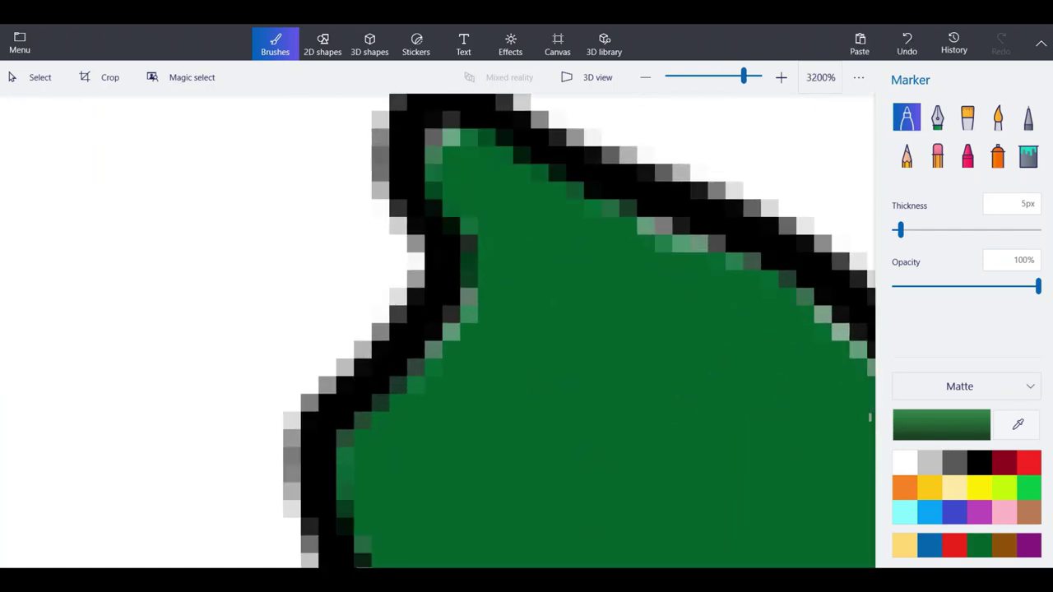
Fill the wide eastern part of Maui in dark green with the marker at 5 px.
ctrl+scroll(436, 329, down, 3)
ctrl+scroll(436, 330, up, 2)
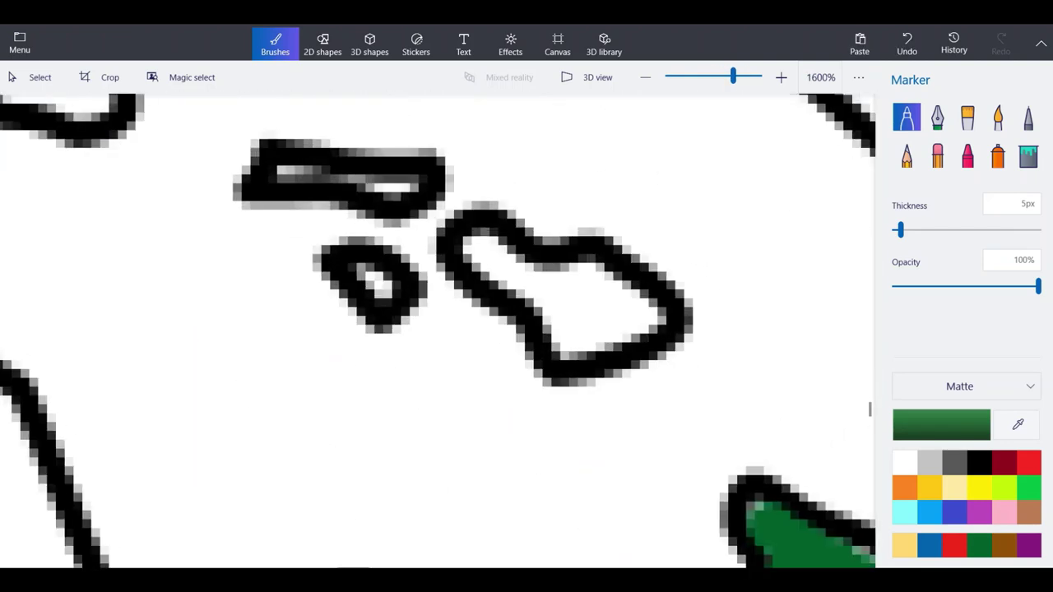
ctrl+scroll(580, 255, up, 1)
mouse_move(692, 375)
mouse_down()
mouse_move(556, 399)
mouse_move(599, 313)
mouse_move(679, 333)
mouse_up()
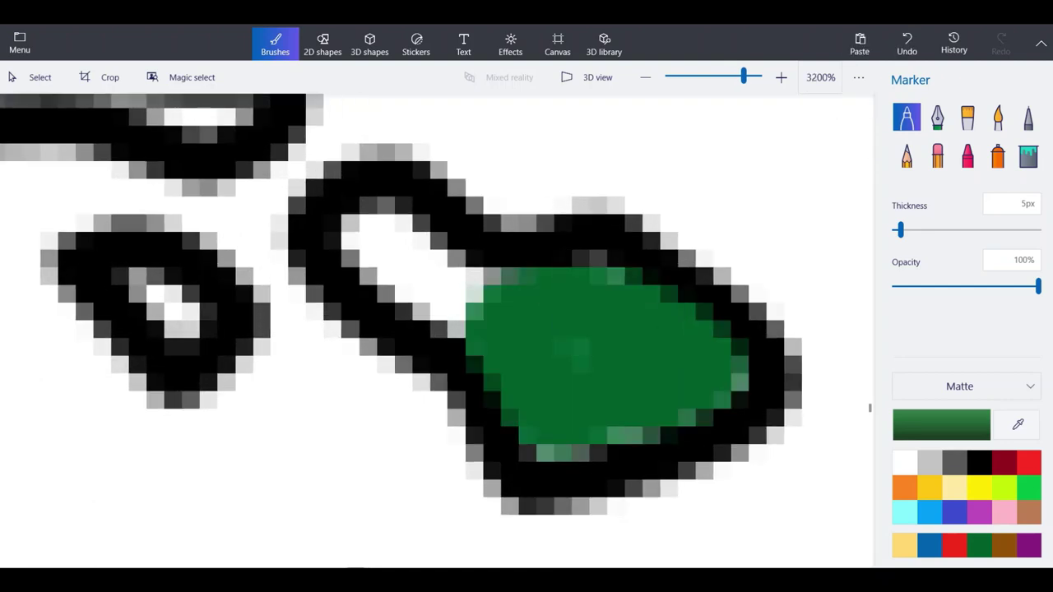
drag(572, 341, 493, 331)
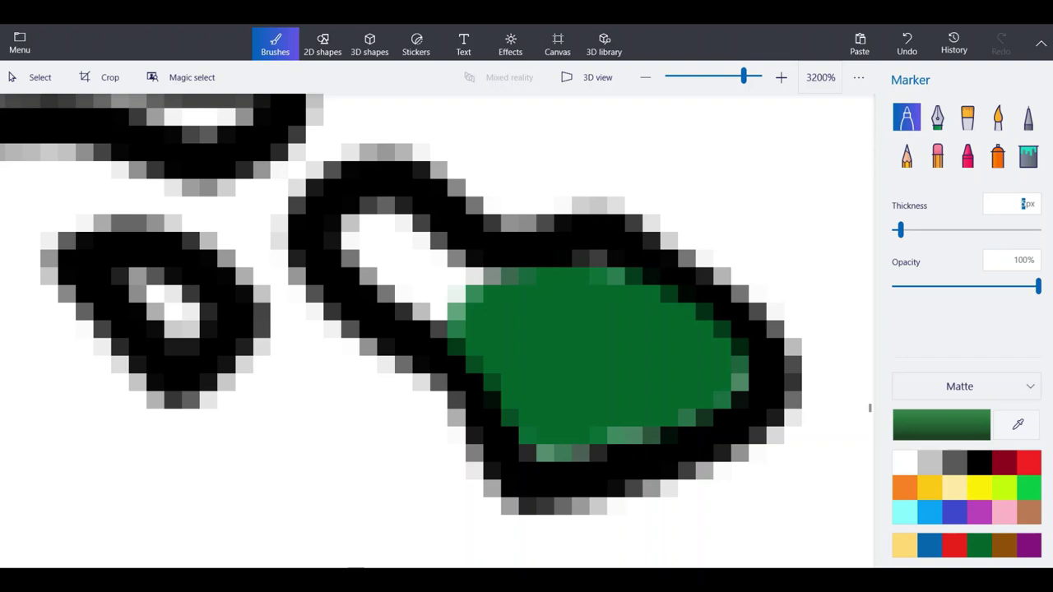
Fill Maui's narrow northwestern end and the small island southwest of it in dark green at 3 px.
click(466, 303)
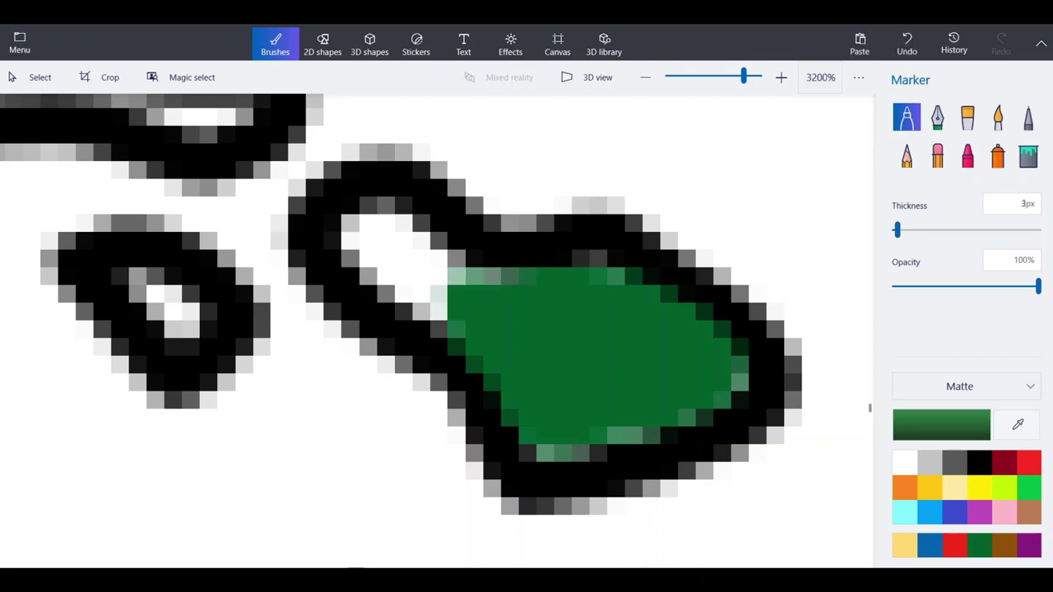
mouse_move(448, 298)
mouse_down()
mouse_move(358, 233)
mouse_move(404, 230)
mouse_up()
drag(432, 276, 444, 275)
drag(136, 280, 185, 326)
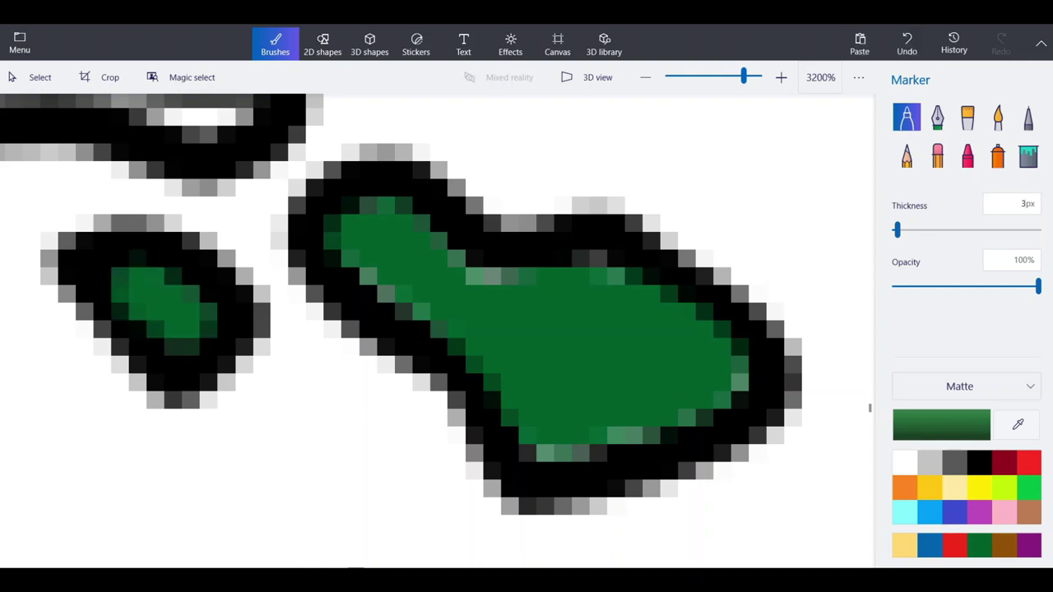
Fill Molokai, the thin island northwest of Maui, and Oahu in dark green with the marker at 3 px.
scroll(444, 426, down, 1)
scroll(265, 235, up, 1)
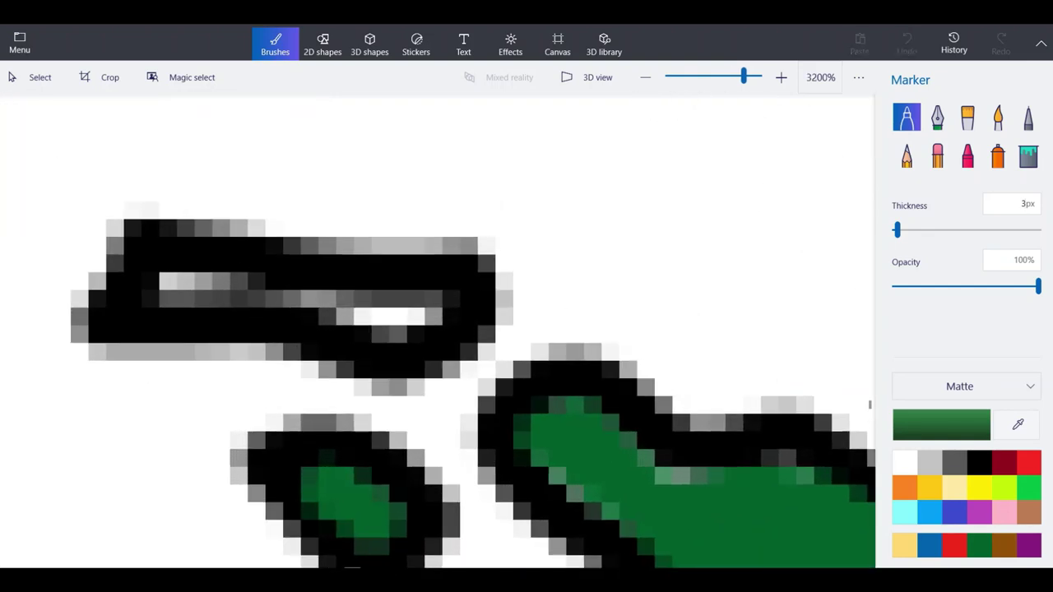
drag(459, 290, 142, 290)
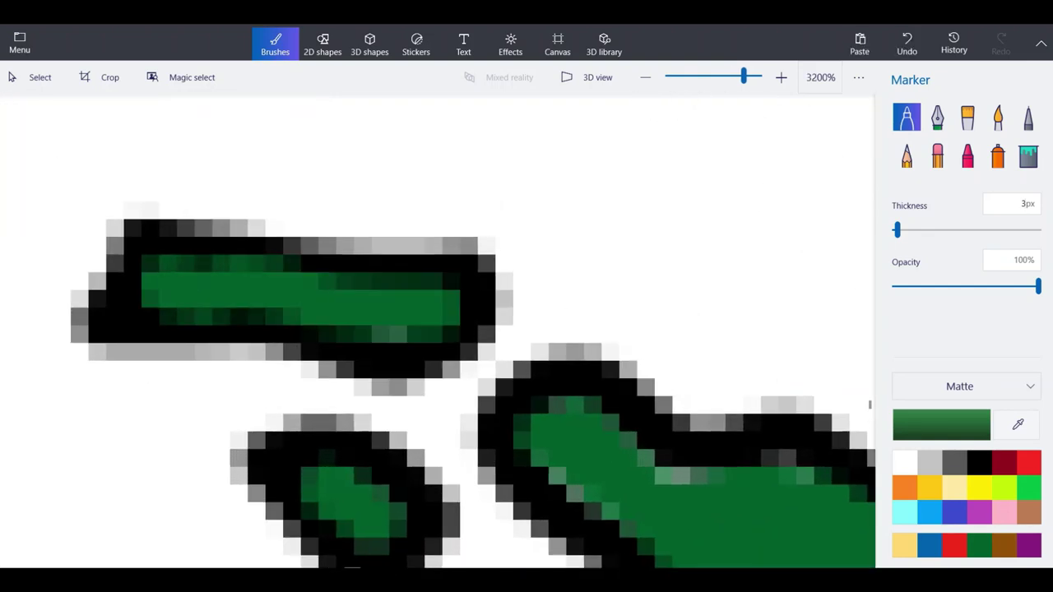
scroll(436, 329, down, 4)
scroll(494, 305, up, 2)
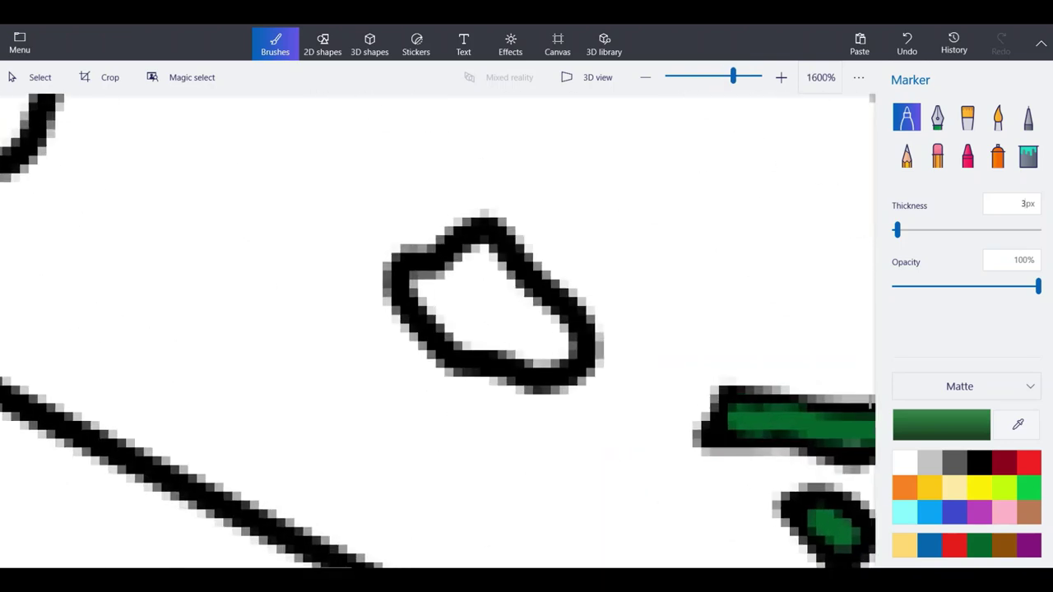
scroll(498, 317, up, 2)
mouse_move(601, 399)
mouse_down()
mouse_move(552, 296)
mouse_move(457, 193)
mouse_move(338, 255)
mouse_move(437, 354)
mouse_move(584, 407)
mouse_move(650, 387)
mouse_move(572, 333)
mouse_move(489, 358)
mouse_move(531, 378)
mouse_move(440, 366)
mouse_move(466, 247)
mouse_up()
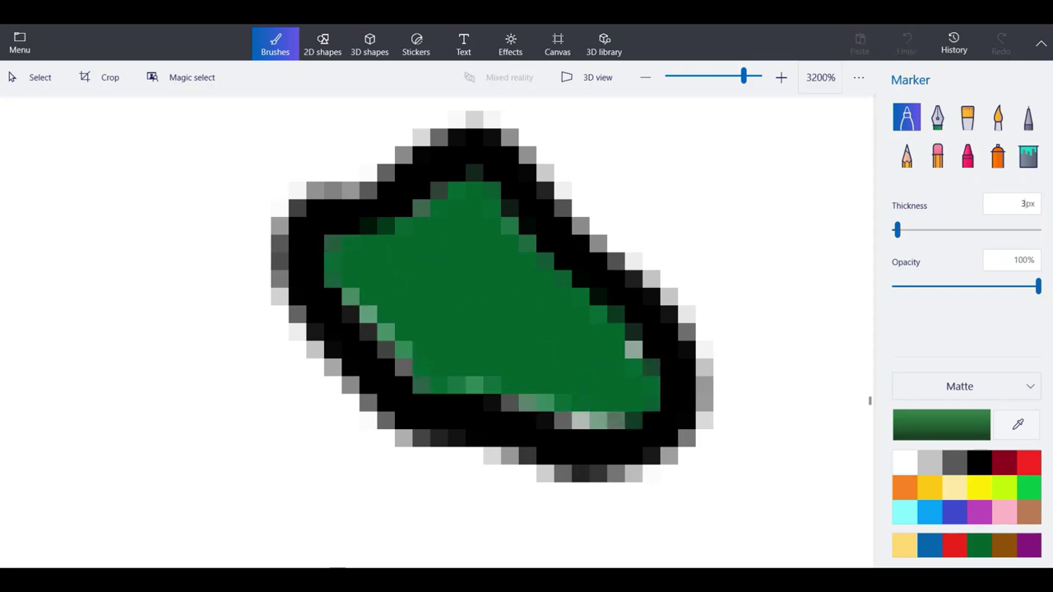
Fill Kauai, the westernmost Hawaiian island, in dark green with the marker at 3 px.
scroll(782, 443, down, 2)
scroll(468, 301, up, 2)
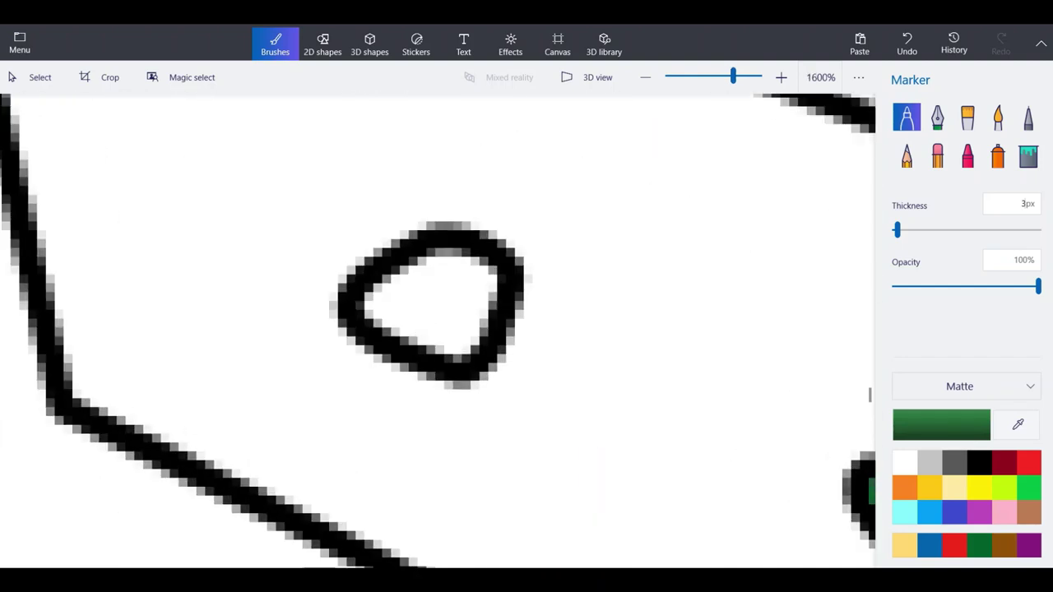
mouse_move(468, 308)
mouse_down()
mouse_move(352, 327)
mouse_move(284, 302)
mouse_move(461, 377)
mouse_up()
mouse_move(467, 323)
mouse_down()
mouse_move(504, 236)
mouse_move(382, 230)
mouse_move(429, 309)
mouse_move(380, 291)
mouse_move(399, 257)
mouse_move(436, 337)
mouse_move(316, 347)
mouse_move(362, 356)
mouse_up()
scroll(428, 337, down, 10)
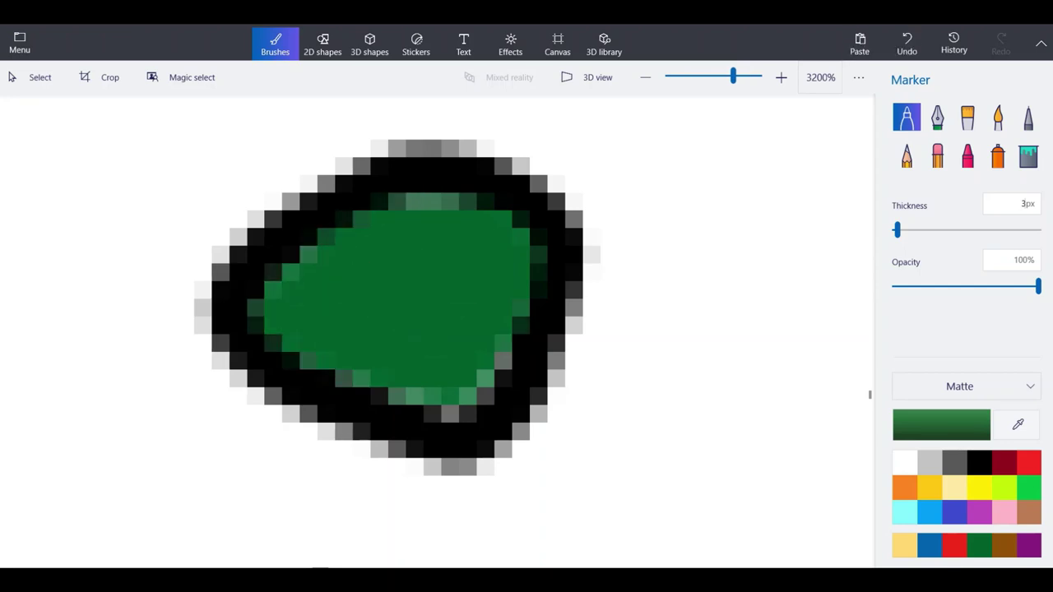
scroll(428, 337, down, 5)
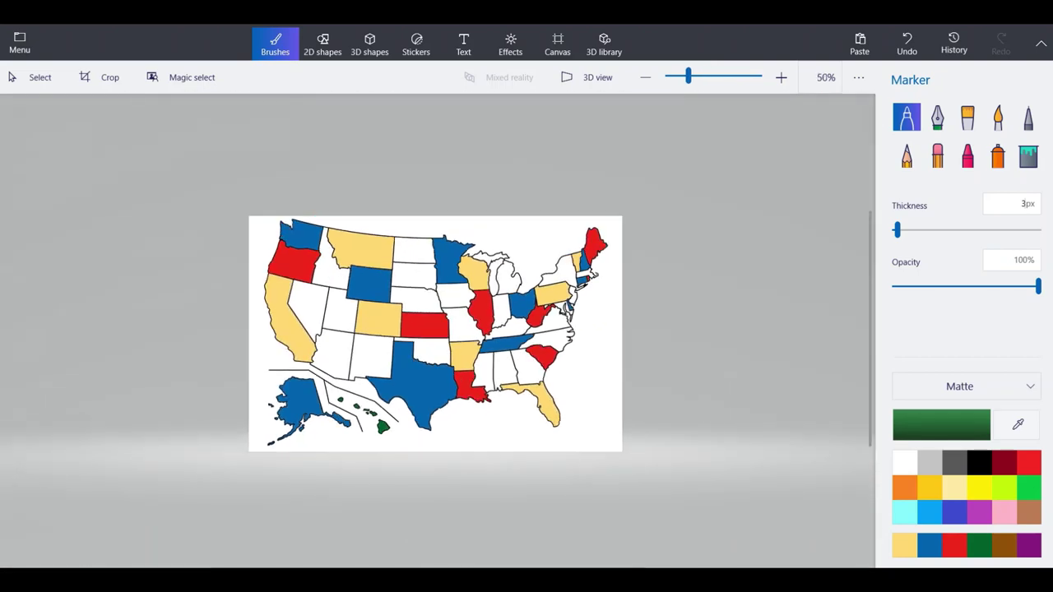
Set the marker thickness to 5 px and line the inside of Nevada's western border with California in dark green.
click(1024, 204)
scroll(312, 288, up, 8)
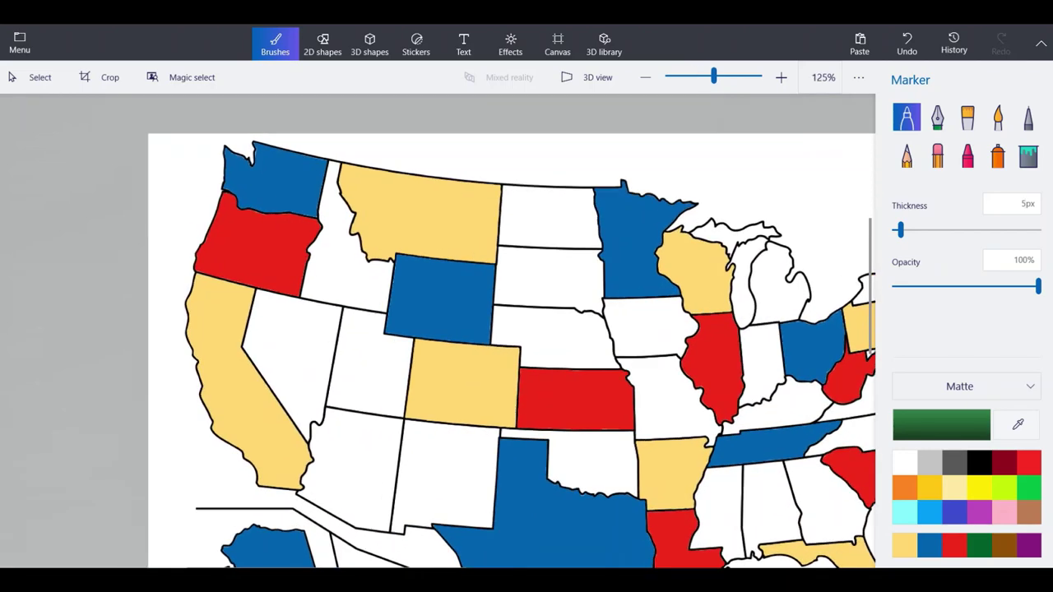
scroll(292, 330, up, 1)
scroll(185, 185, down, 1)
scroll(132, 247, up, 1)
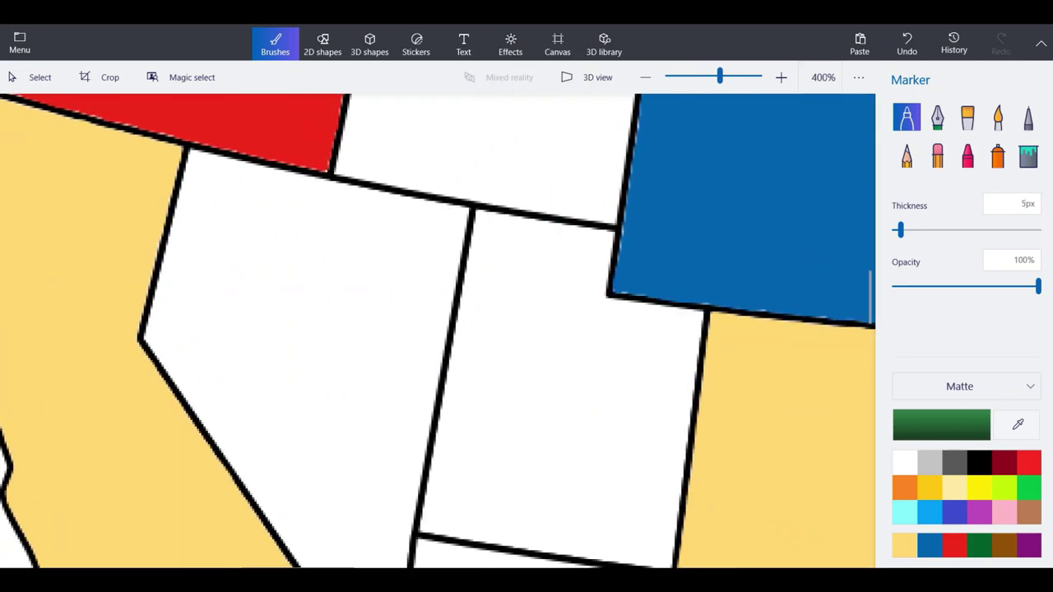
scroll(148, 246, up, 5)
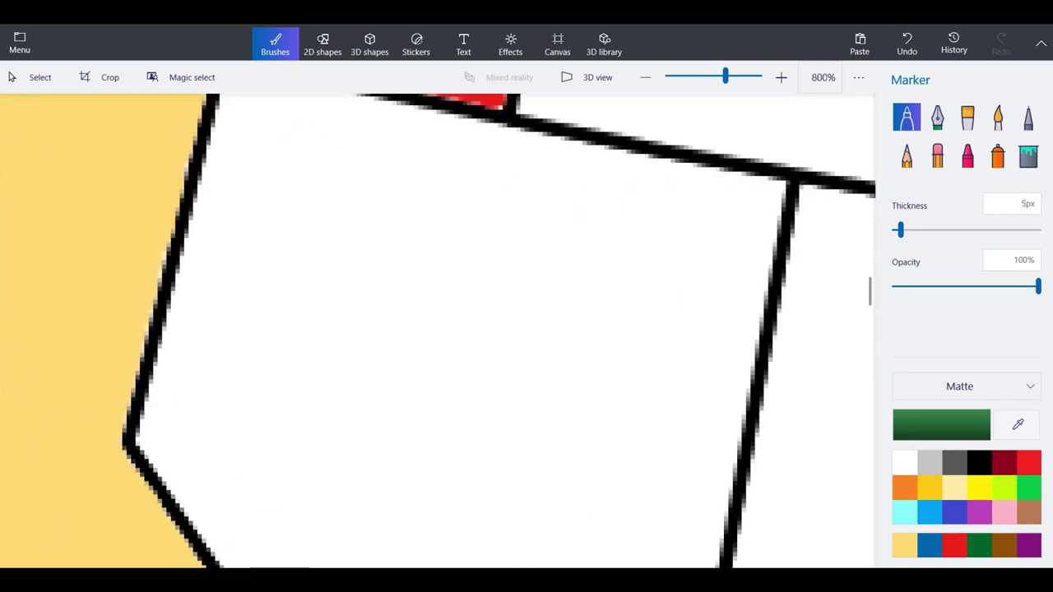
mouse_move(229, 465)
mouse_down()
mouse_move(268, 366)
mouse_move(280, 288)
mouse_move(235, 362)
mouse_move(222, 411)
mouse_up()
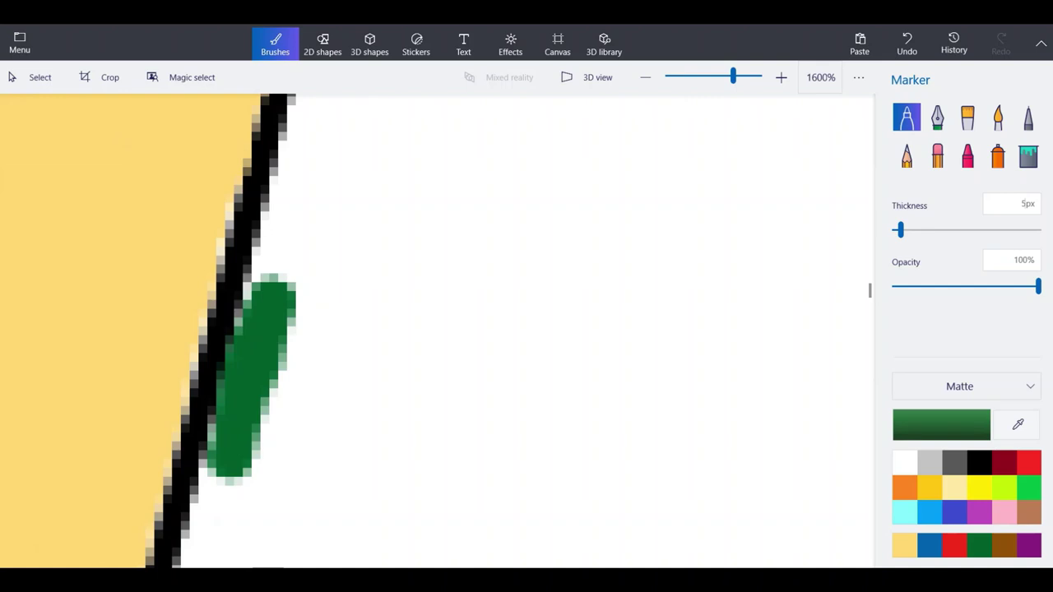
drag(247, 321, 317, 103)
drag(278, 245, 269, 288)
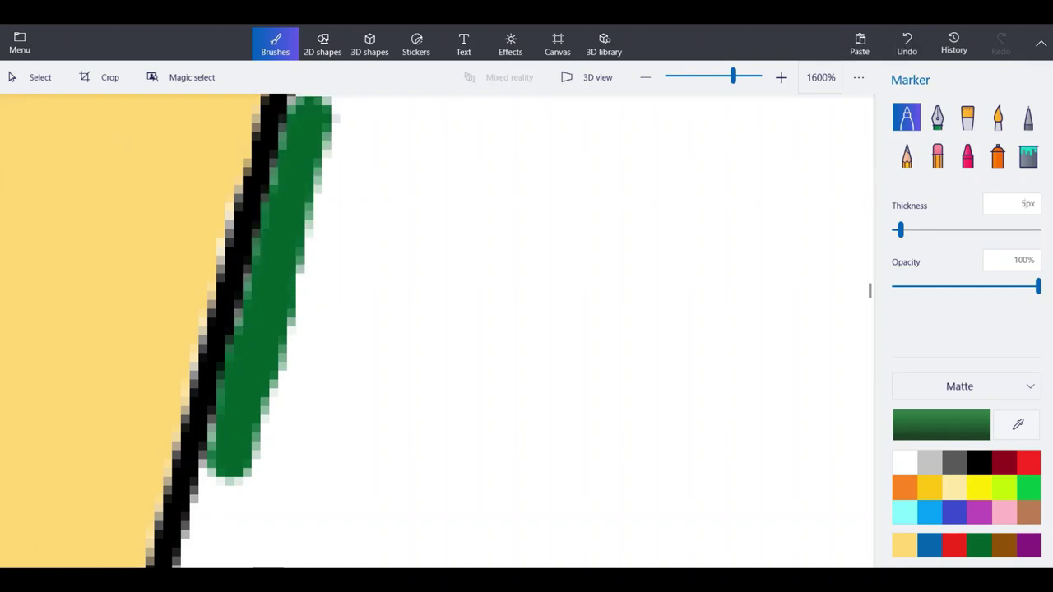
Extend the dark green line around Nevada's northwest corner and along its northern border below Oregon.
scroll(271, 475, down, 1)
key(ctrl+plus)
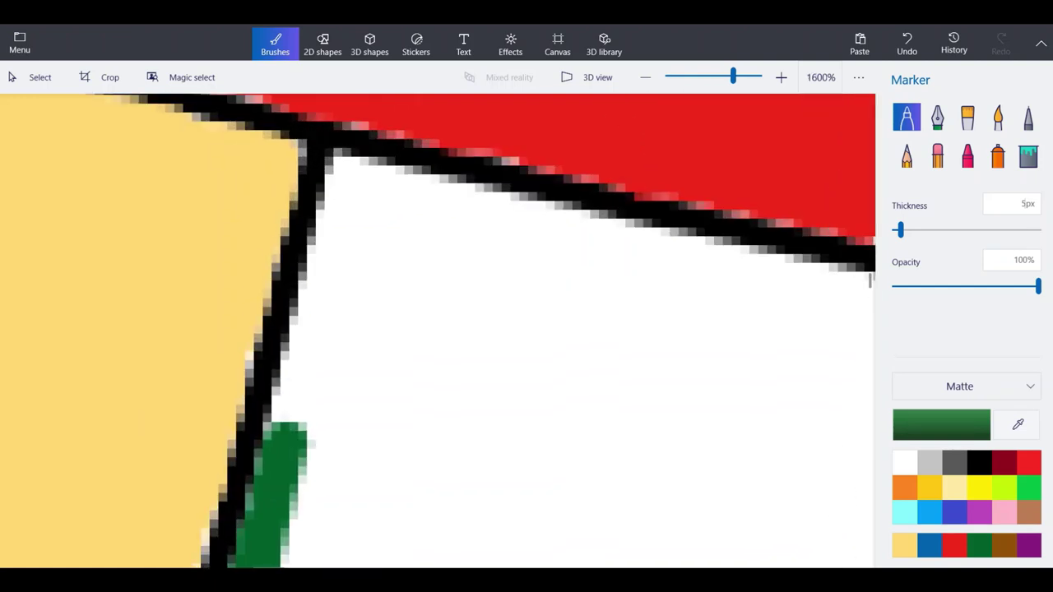
mouse_move(278, 445)
mouse_down()
mouse_move(351, 164)
mouse_move(480, 210)
mouse_move(863, 303)
mouse_up()
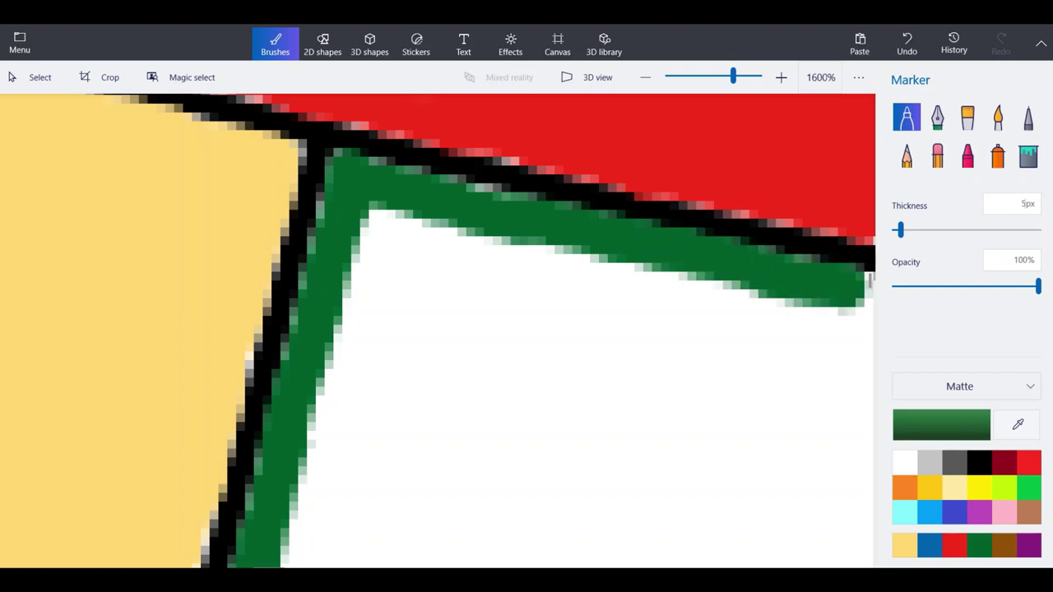
Line the rest of Nevada's northern border from the Utah corner westward, undoing and redrawing part of the stroke.
scroll(276, 236, down, 5)
scroll(703, 288, up, 5)
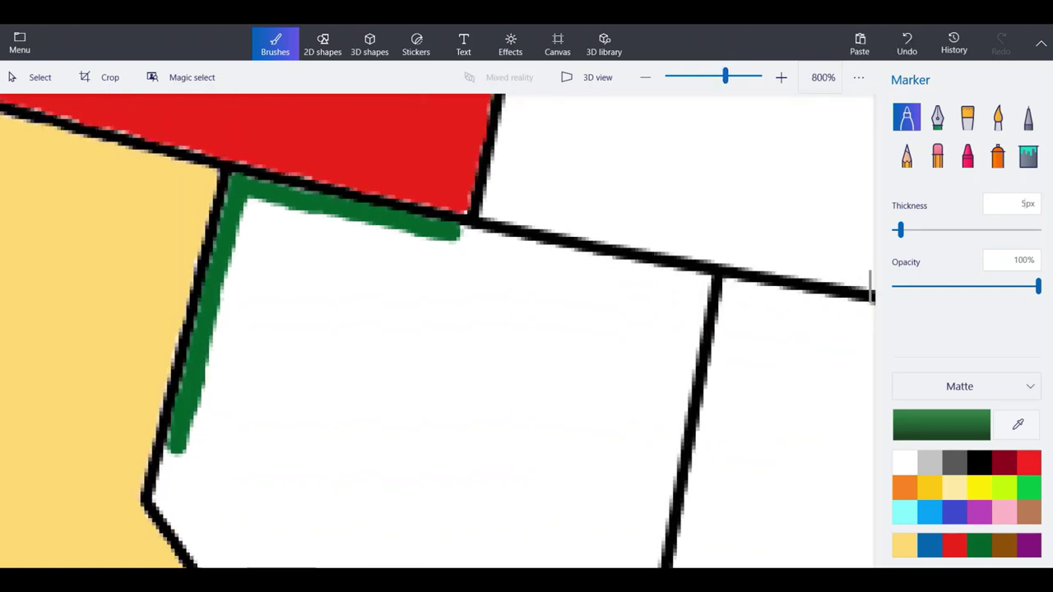
drag(712, 274, 415, 212)
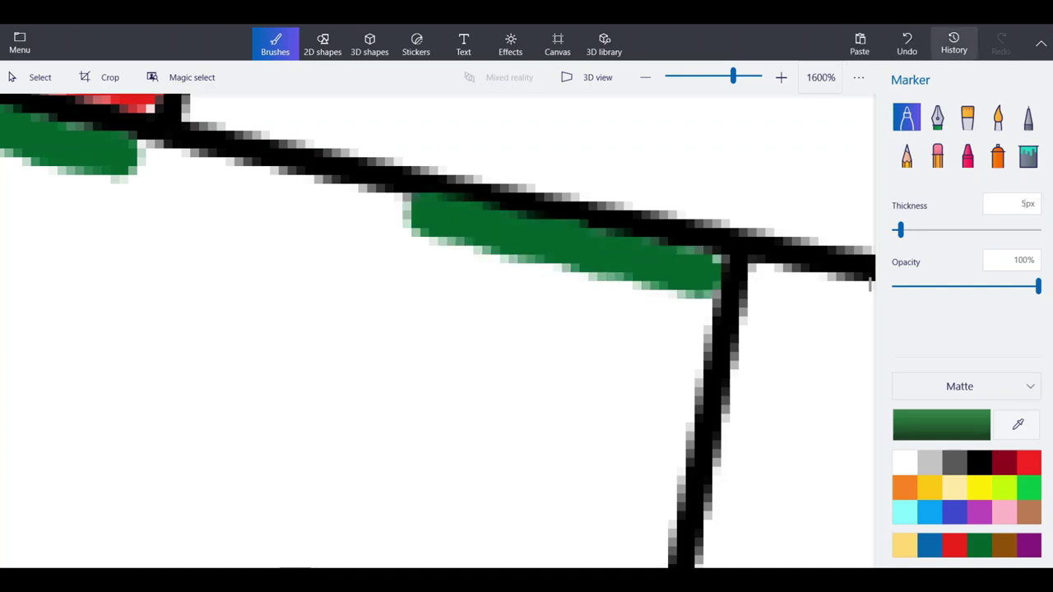
click(907, 42)
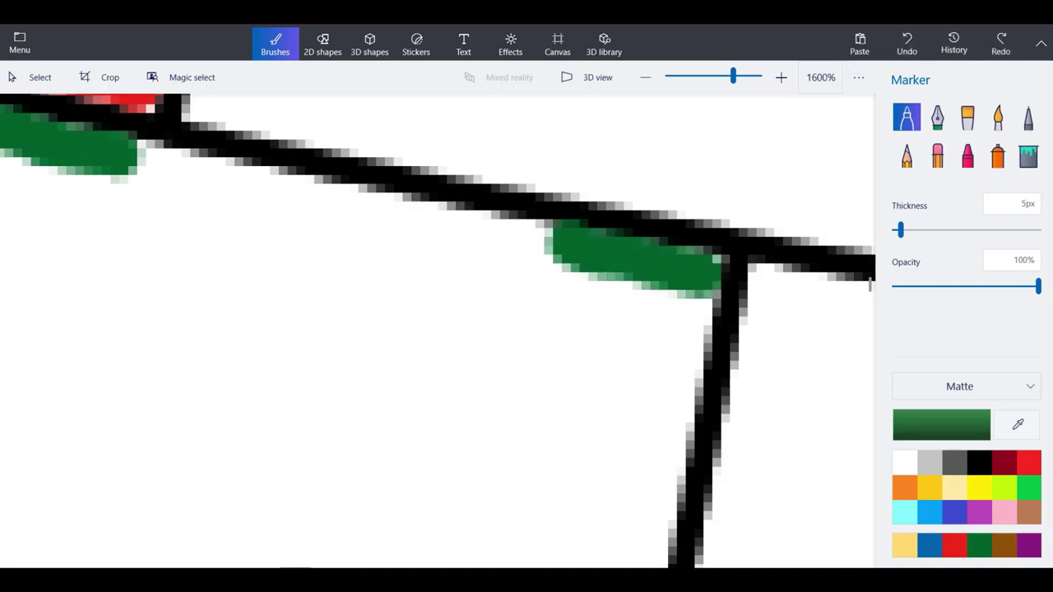
drag(560, 247, 123, 156)
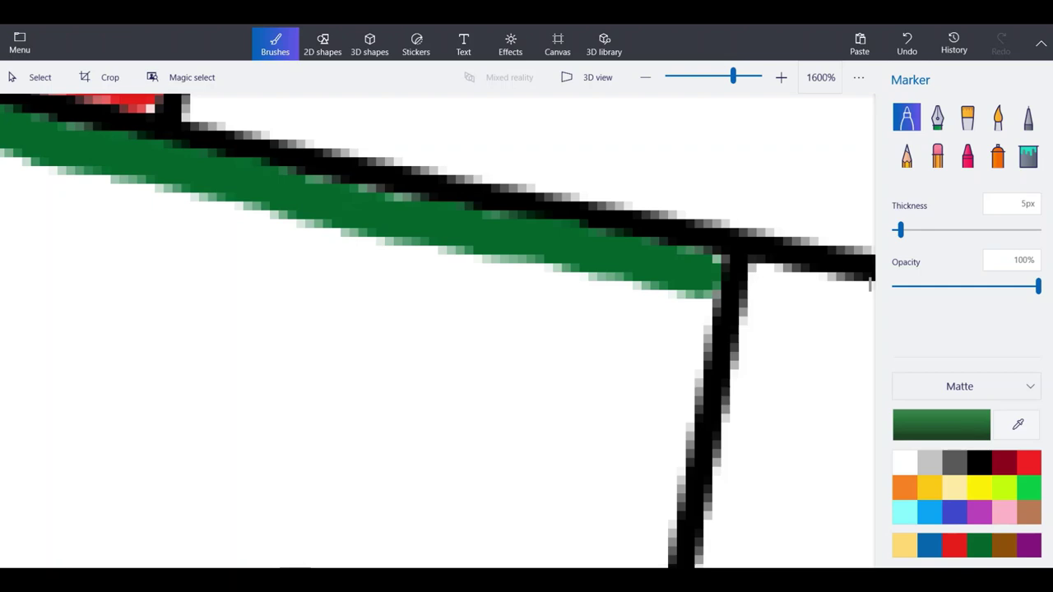
Line Nevada's northeast corner and the upper part of its eastern border with Utah in dark green.
mouse_move(706, 262)
mouse_down()
mouse_move(664, 380)
mouse_move(638, 564)
mouse_up()
scroll(665, 300, down, 1)
scroll(668, 304, down, 1)
scroll(663, 461, up, 2)
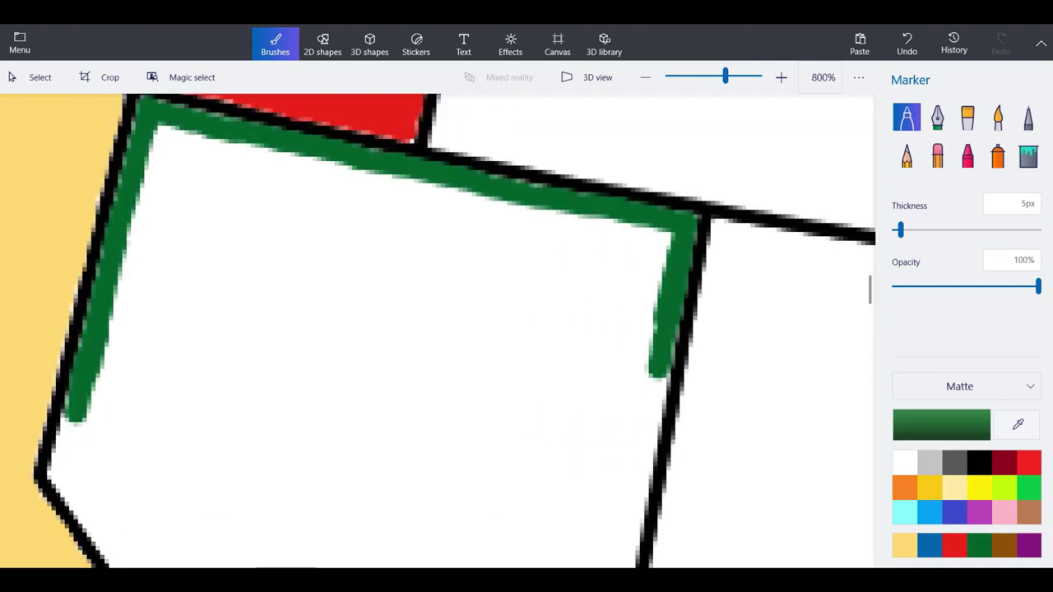
drag(671, 395, 619, 570)
Continue the dark green line down the middle of Nevada's eastern border, almost to Utah's southwest corner.
scroll(648, 326, down, 2)
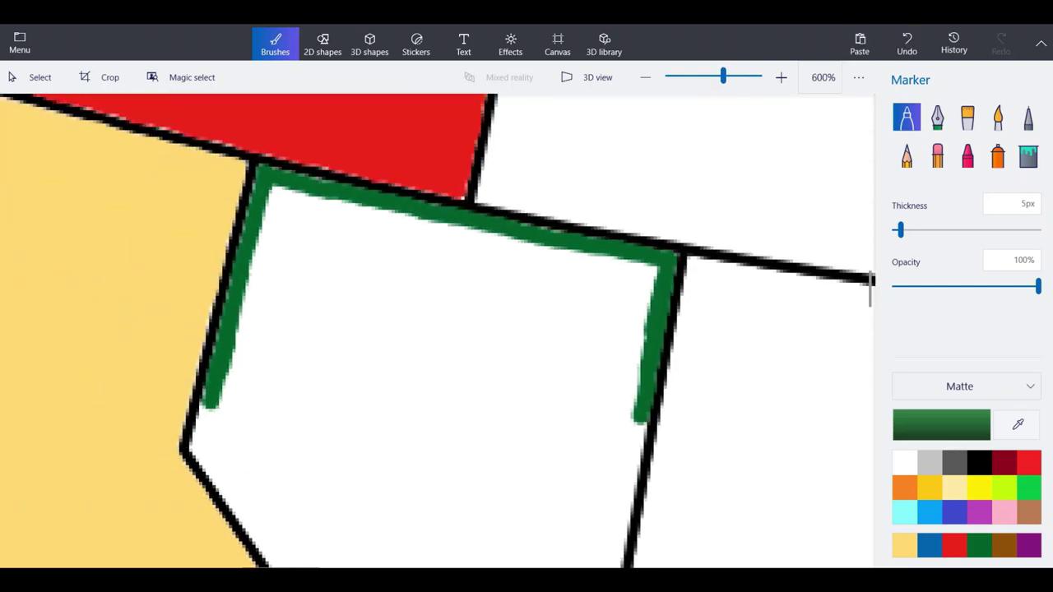
scroll(642, 346, down, 1)
scroll(642, 345, up, 2)
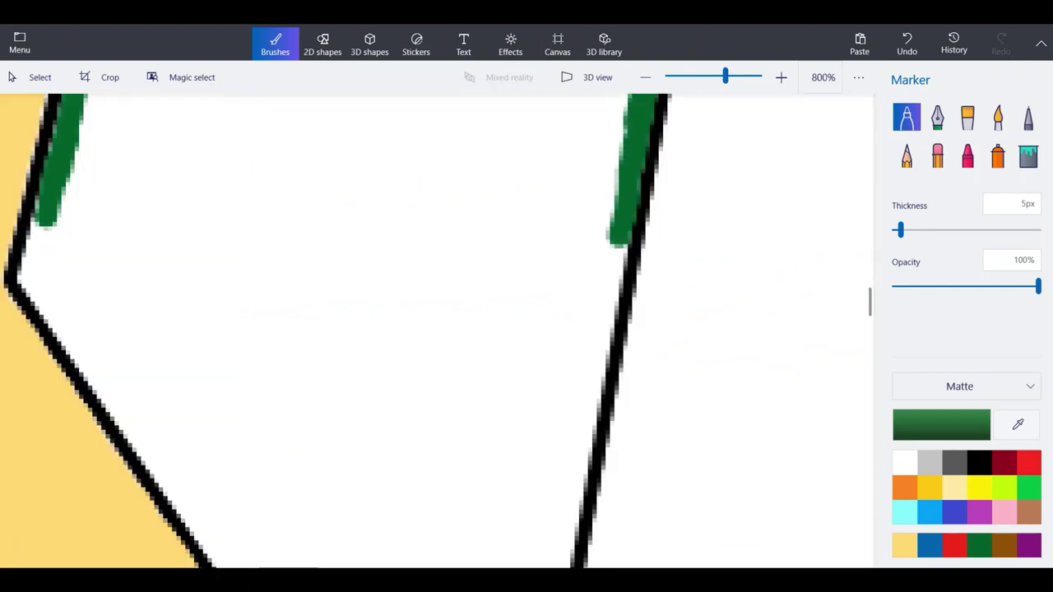
mouse_move(616, 271)
mouse_down()
mouse_move(594, 307)
mouse_move(555, 570)
mouse_up()
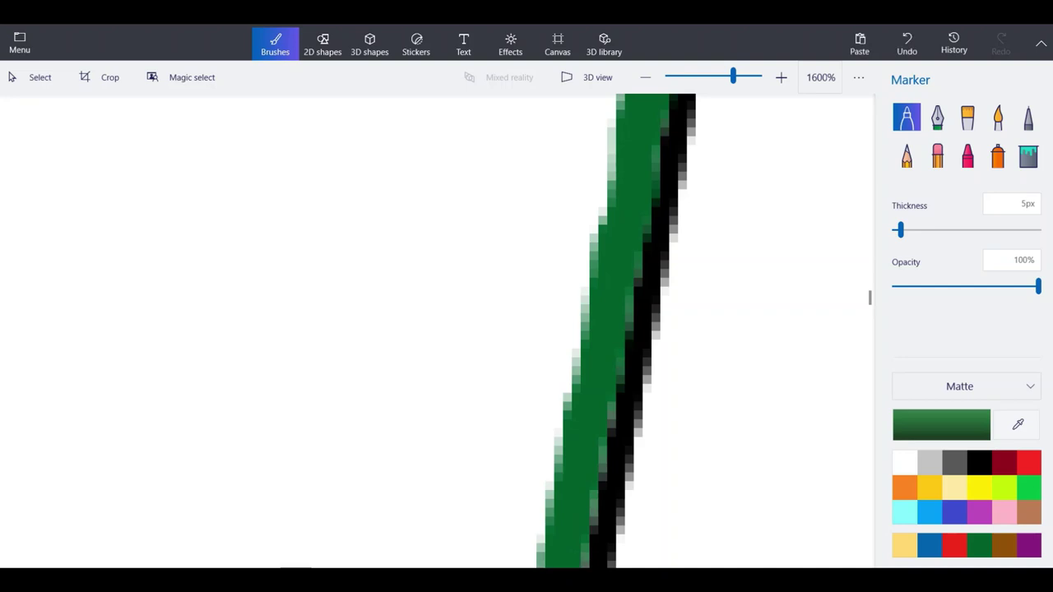
scroll(556, 559, down, 2)
scroll(576, 325, up, 1)
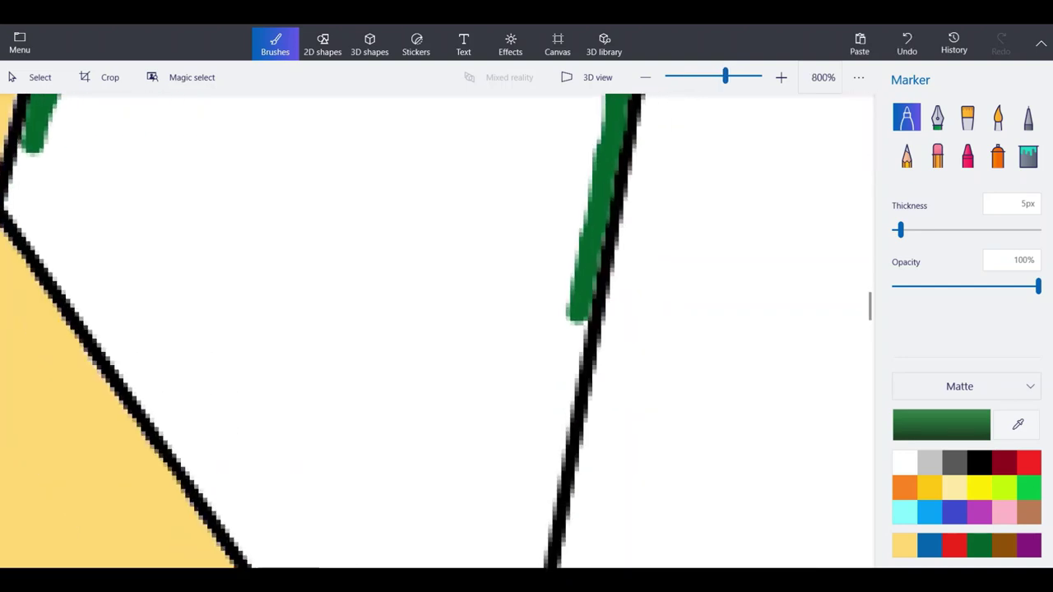
drag(578, 317, 536, 540)
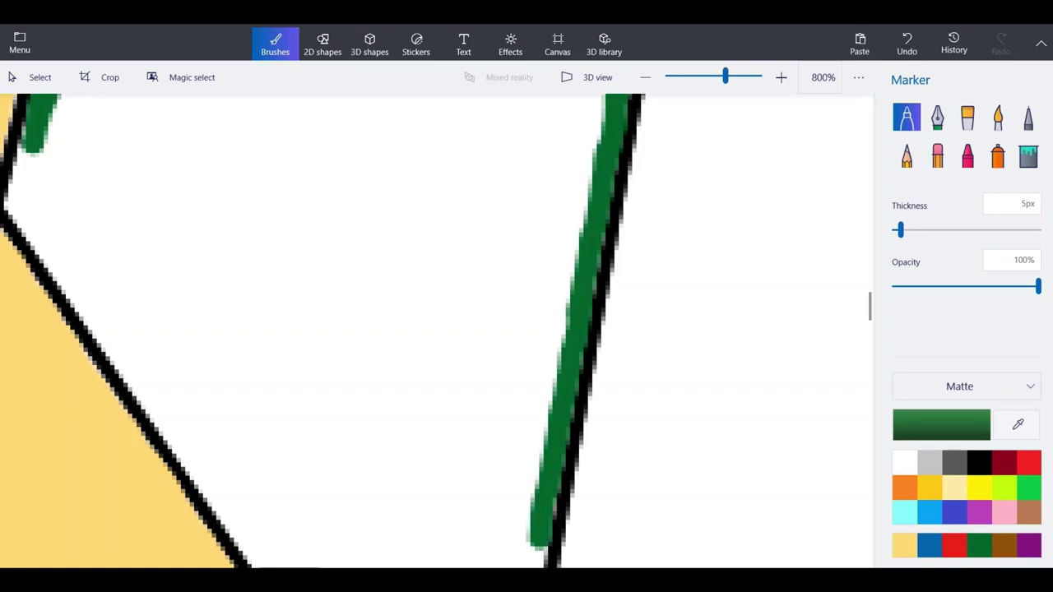
Line Nevada's border past Utah's southwest corner and over the curved bend beside Arizona, undoing the last bit of stroke.
scroll(562, 319, down, 3)
scroll(554, 444, up, 3)
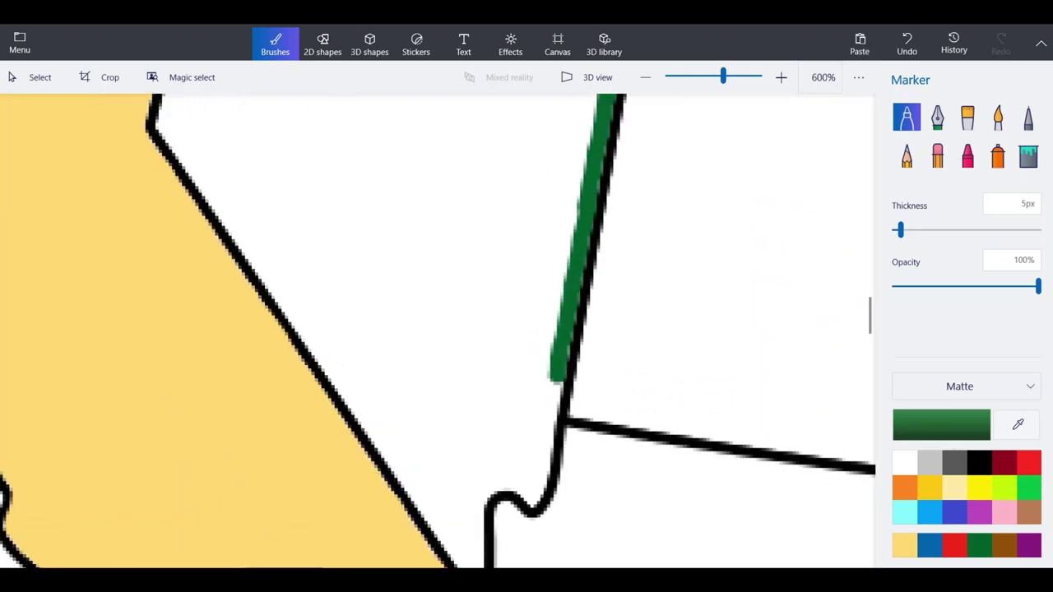
scroll(560, 527, up, 2)
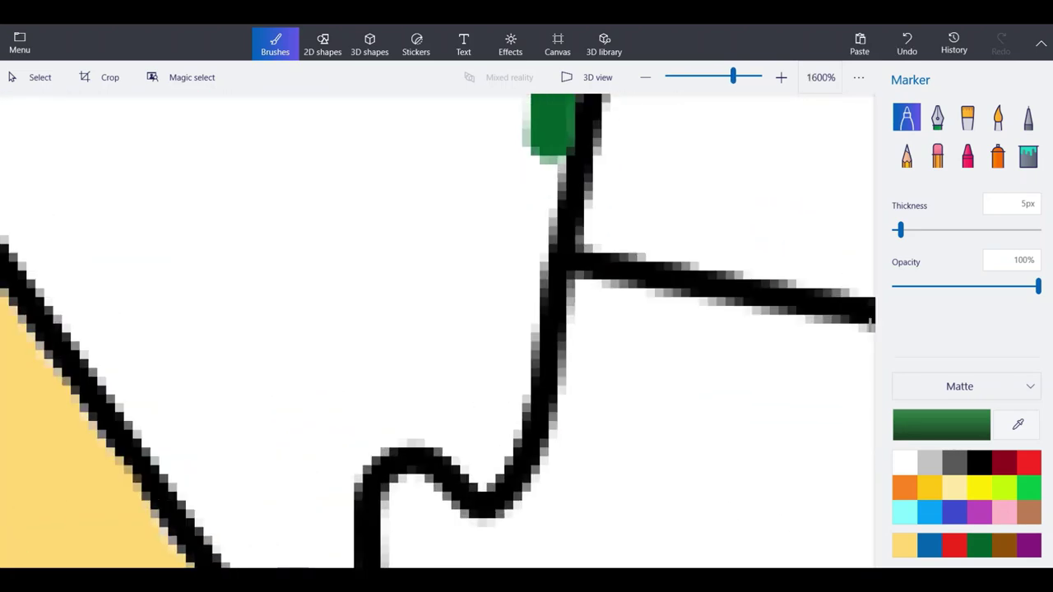
mouse_move(551, 123)
mouse_down()
mouse_move(527, 196)
mouse_move(517, 333)
mouse_move(484, 465)
mouse_move(415, 409)
mouse_move(367, 421)
mouse_move(326, 465)
mouse_move(322, 498)
mouse_move(375, 470)
mouse_up()
click(907, 43)
scroll(700, 247, down, 1)
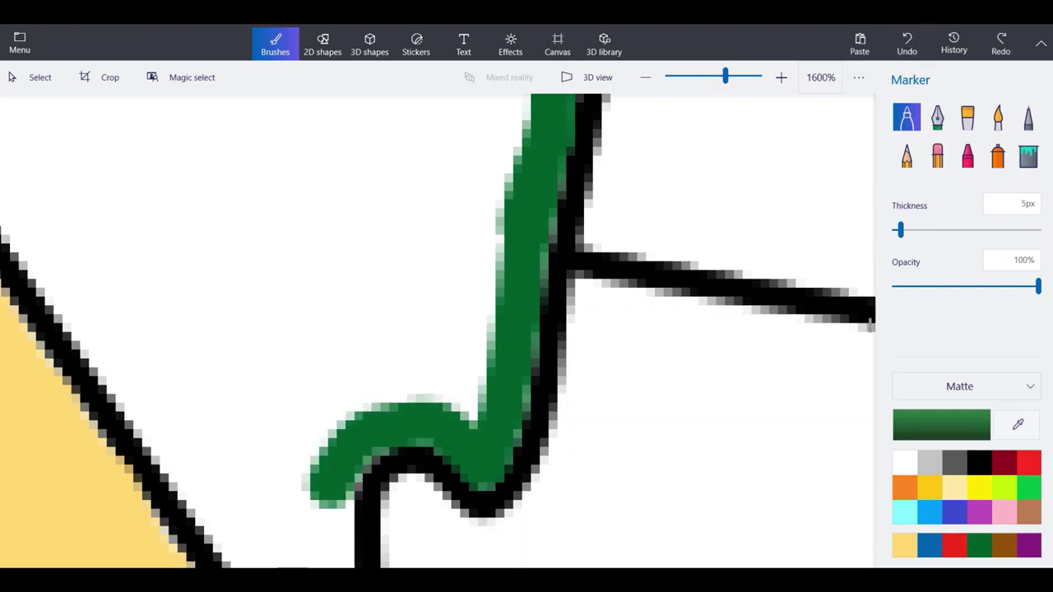
Fill Nevada's pointed southern tip in dark green, and touch up the border junction below it in black at 3 px.
scroll(438, 330, down, 3)
scroll(438, 329, up, 3)
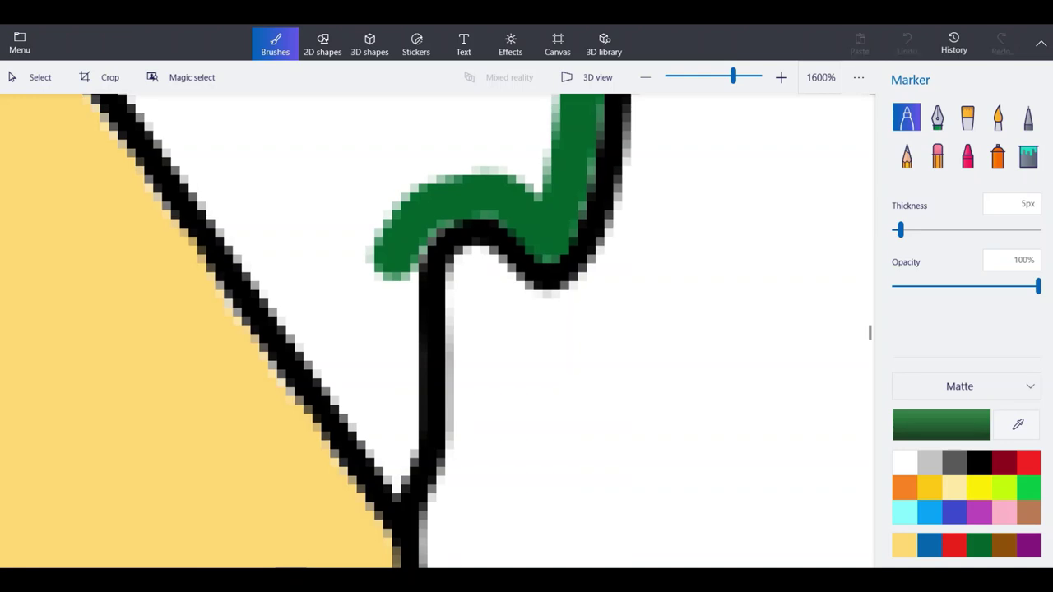
mouse_move(397, 247)
mouse_down()
mouse_move(396, 469)
mouse_move(340, 366)
mouse_up()
drag(339, 367, 392, 465)
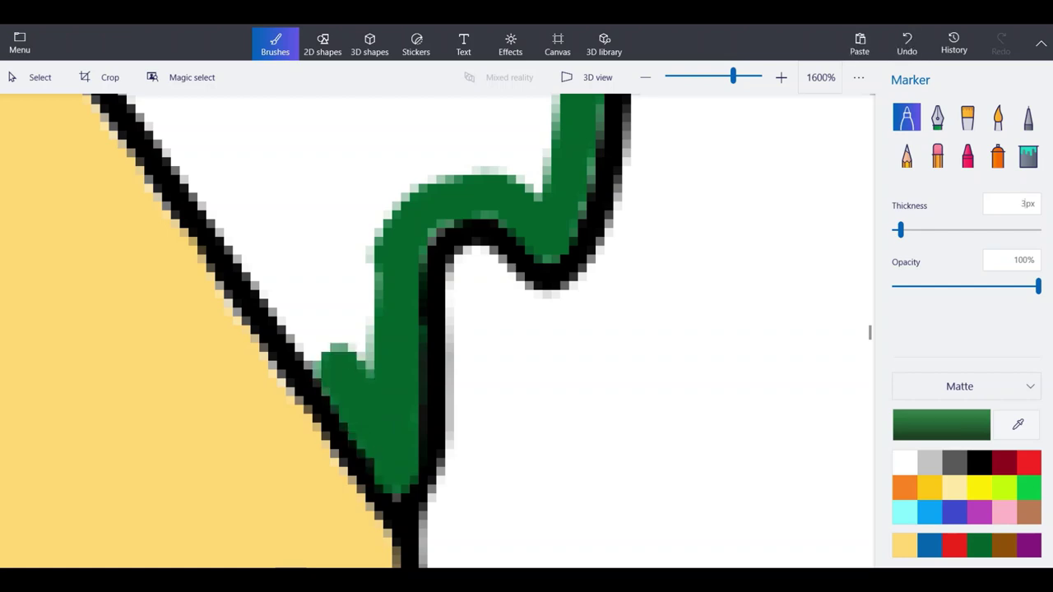
click(980, 463)
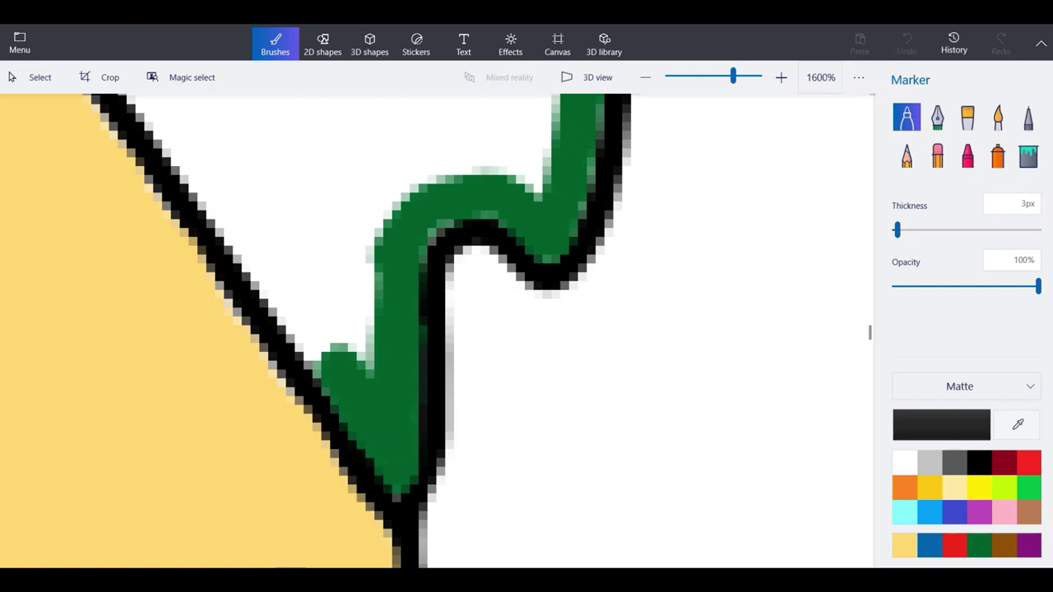
click(394, 523)
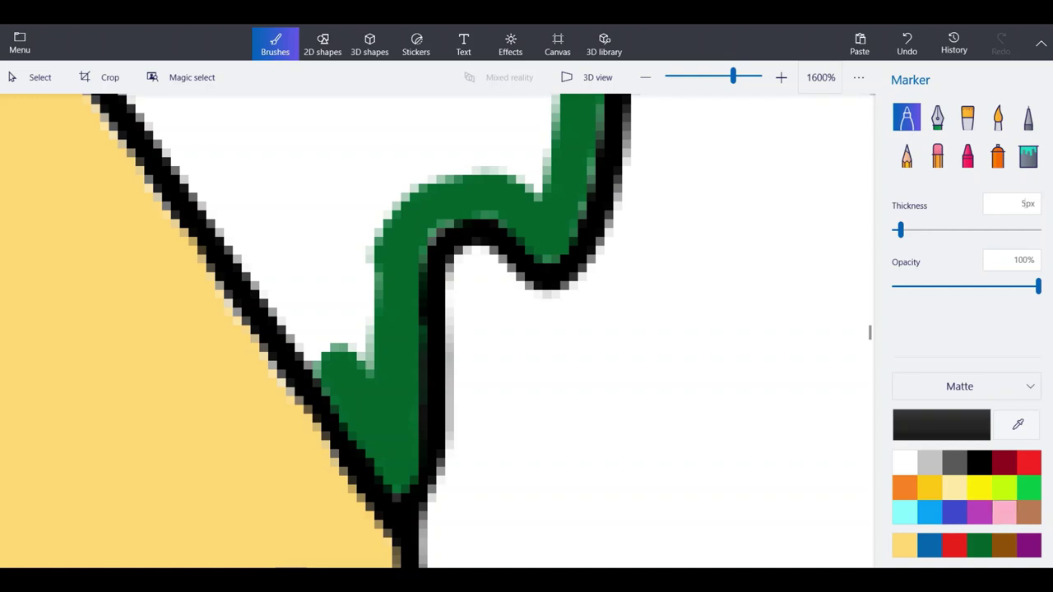
Switch the marker back to dark green at 5 px, widen the southern tip's fill, and line Nevada's lower southwestern border.
click(979, 544)
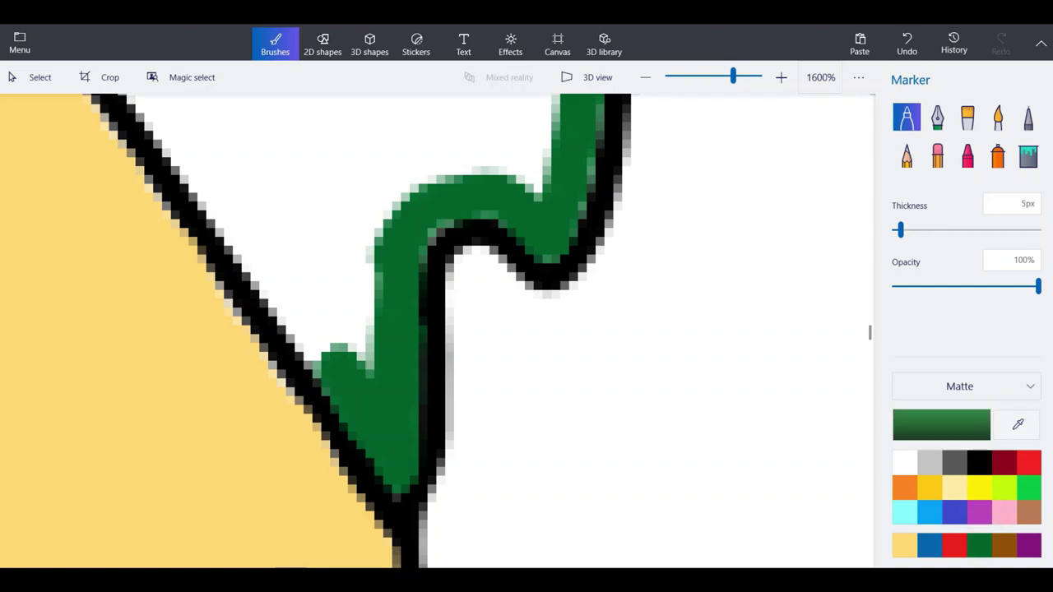
mouse_move(362, 362)
mouse_down()
mouse_move(296, 321)
mouse_move(251, 251)
mouse_move(288, 263)
mouse_move(366, 354)
mouse_move(329, 230)
mouse_move(297, 209)
mouse_move(304, 247)
mouse_up()
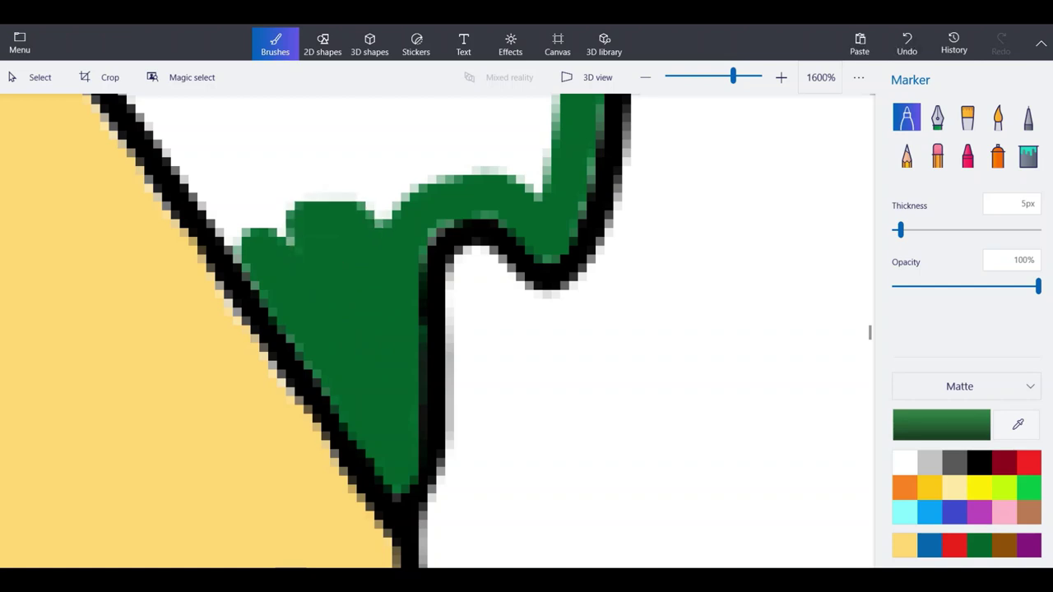
scroll(411, 466, down, 1)
scroll(282, 256, up, 1)
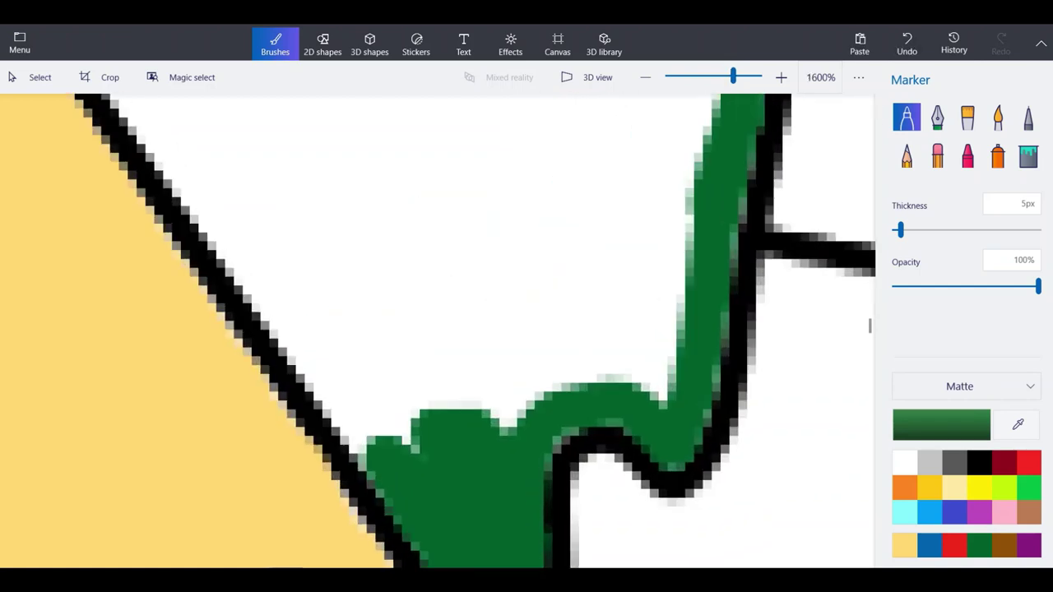
drag(386, 469, 281, 328)
mouse_move(321, 366)
mouse_down()
mouse_move(229, 240)
mouse_move(255, 247)
mouse_move(156, 111)
mouse_up()
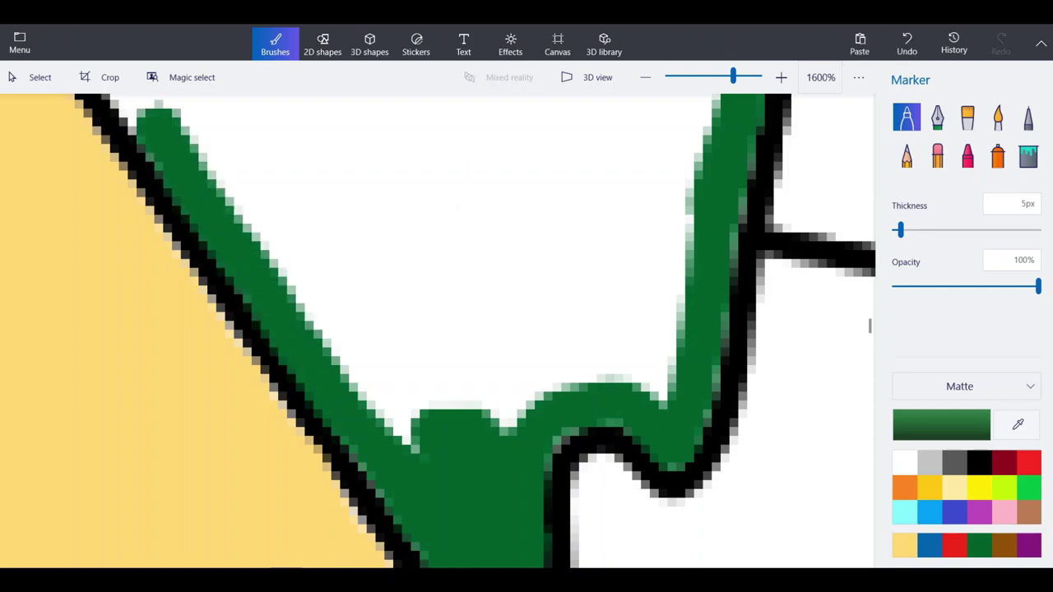
Continue the dark green line up Nevada's southwestern border with California, past its midpoint.
scroll(385, 472, down, 2)
scroll(235, 286, up, 2)
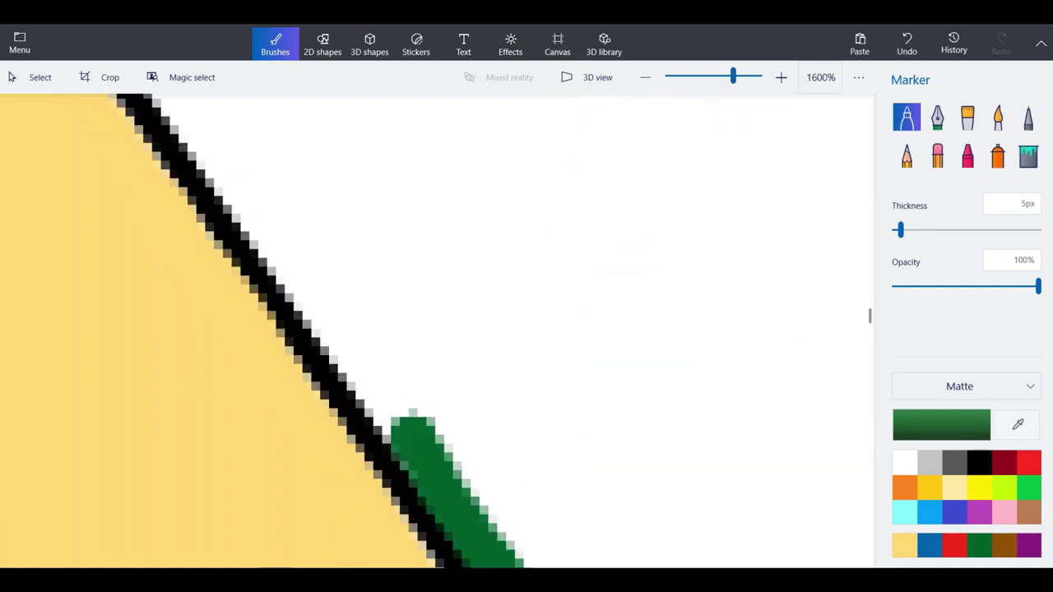
mouse_move(428, 444)
mouse_down()
mouse_move(322, 300)
mouse_move(436, 428)
mouse_up()
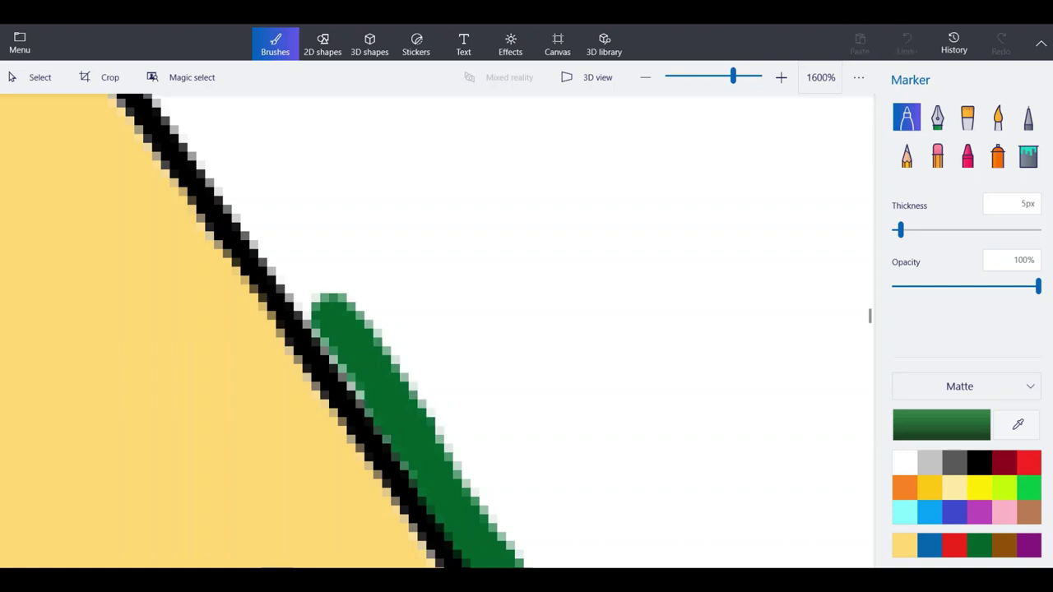
drag(388, 403, 182, 103)
scroll(396, 403, down, 4)
scroll(248, 200, up, 2)
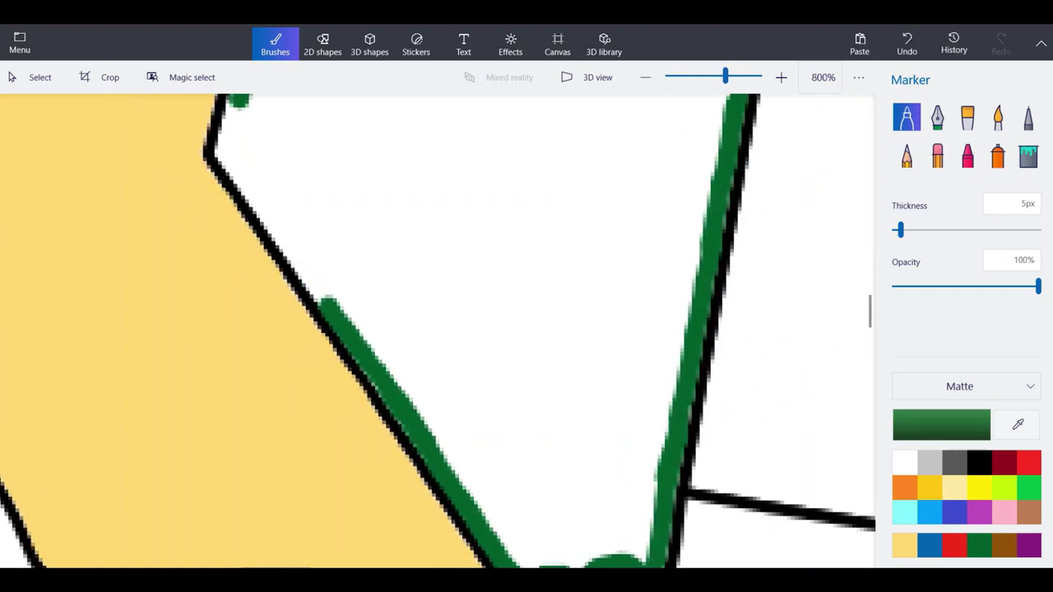
Extend the dark green line to Nevada's western corner and join it to the line along the upper California border.
scroll(185, 133, up, 2)
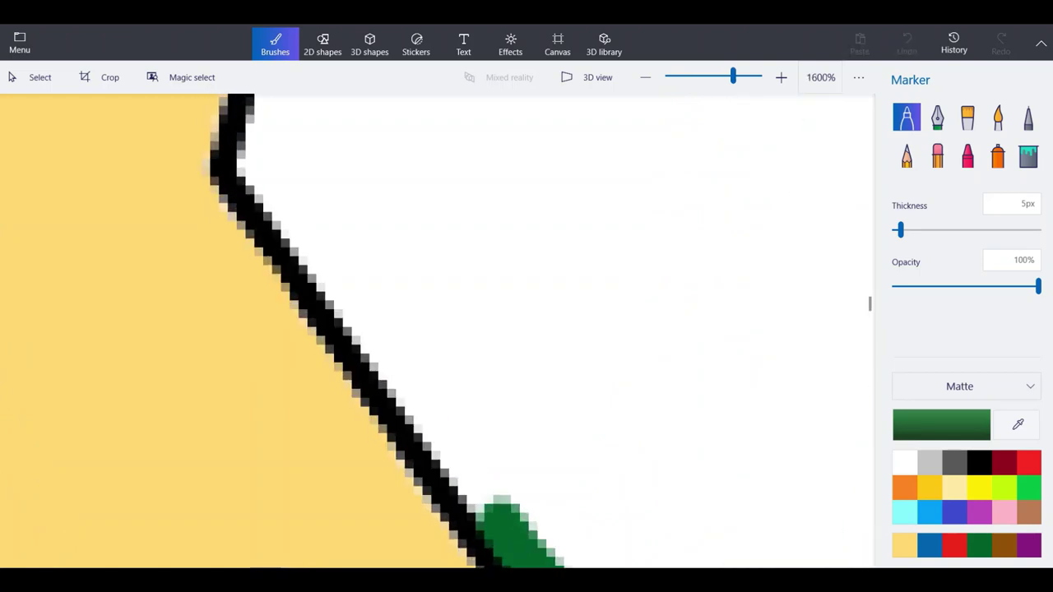
mouse_move(506, 514)
mouse_down()
mouse_move(411, 396)
mouse_move(321, 236)
mouse_move(233, 138)
mouse_up()
scroll(334, 317, down, 2)
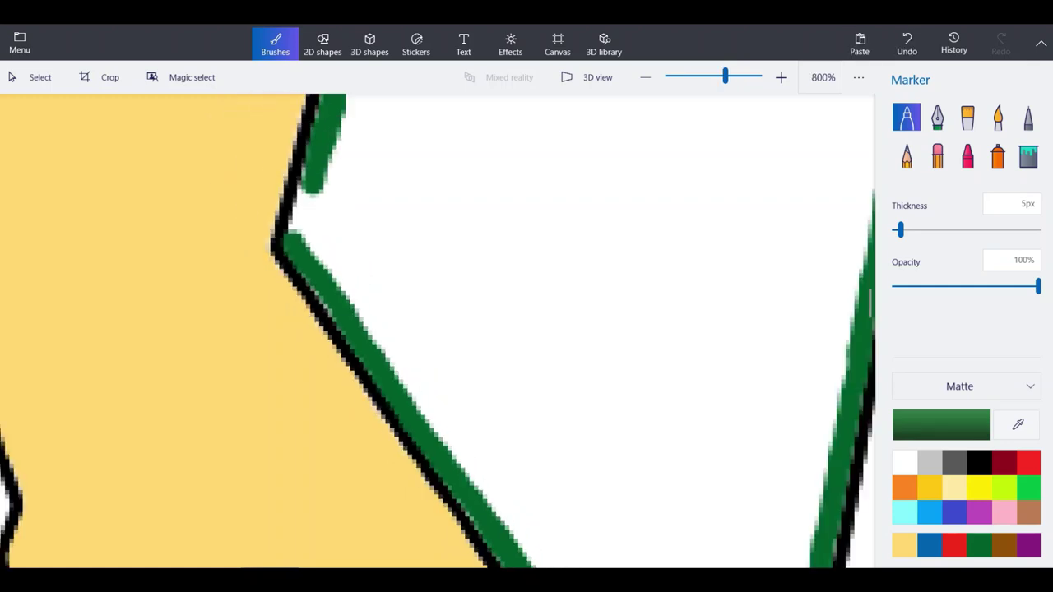
scroll(301, 177, up, 2)
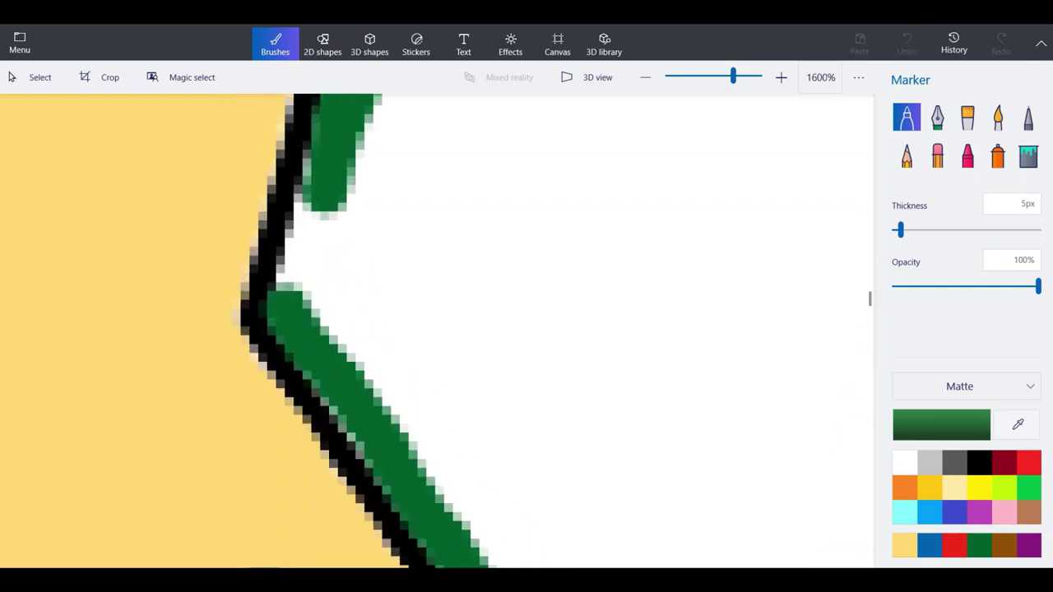
drag(328, 191, 299, 297)
scroll(321, 218, down, 5)
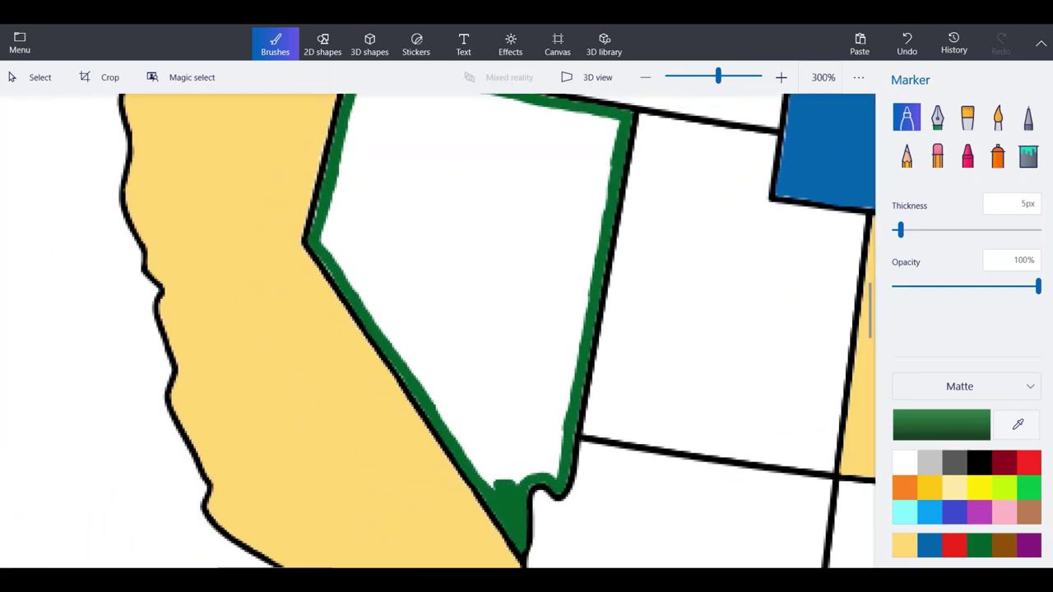
Set the marker thickness to 10 px and fill the southern and middle parts of Nevada in dark green.
scroll(329, 222, down, 1)
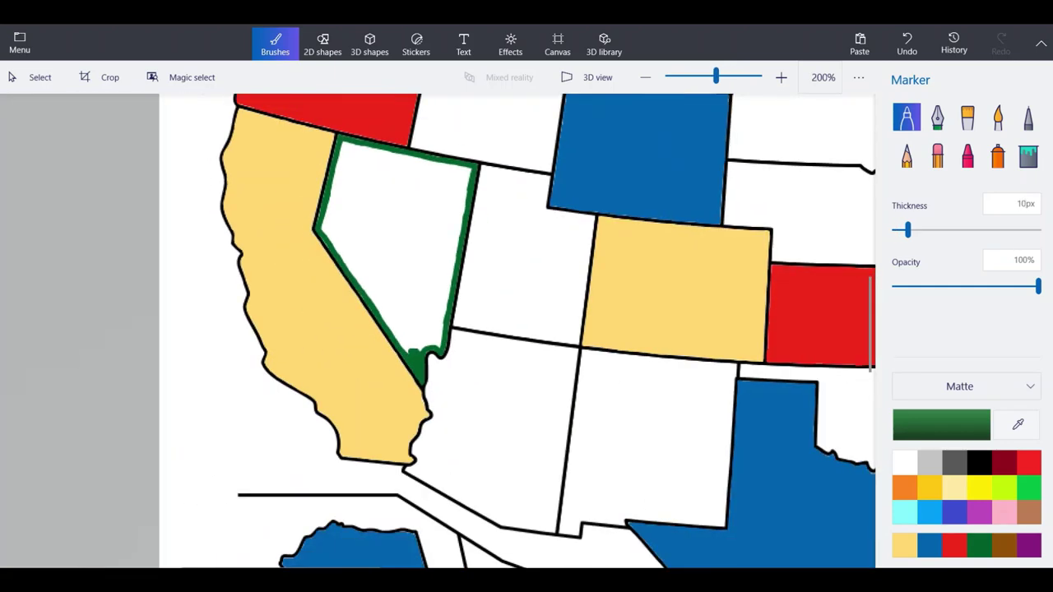
scroll(429, 244, up, 2)
mouse_move(430, 244)
mouse_down()
mouse_move(391, 514)
mouse_move(368, 520)
mouse_move(317, 432)
mouse_move(362, 481)
mouse_move(421, 515)
mouse_move(467, 500)
mouse_move(510, 156)
mouse_move(436, 395)
mouse_move(428, 482)
mouse_move(464, 296)
mouse_move(470, 367)
mouse_up()
scroll(414, 330, up, 1)
mouse_move(407, 305)
mouse_down()
mouse_move(354, 428)
mouse_move(387, 173)
mouse_move(456, 103)
mouse_up()
mouse_move(362, 169)
mouse_down()
mouse_move(329, 415)
mouse_move(288, 395)
mouse_move(115, 142)
mouse_move(146, 123)
mouse_move(303, 329)
mouse_move(206, 239)
mouse_up()
mouse_move(276, 263)
mouse_down()
mouse_move(284, 227)
mouse_move(325, 161)
mouse_up()
scroll(400, 354, down, 2)
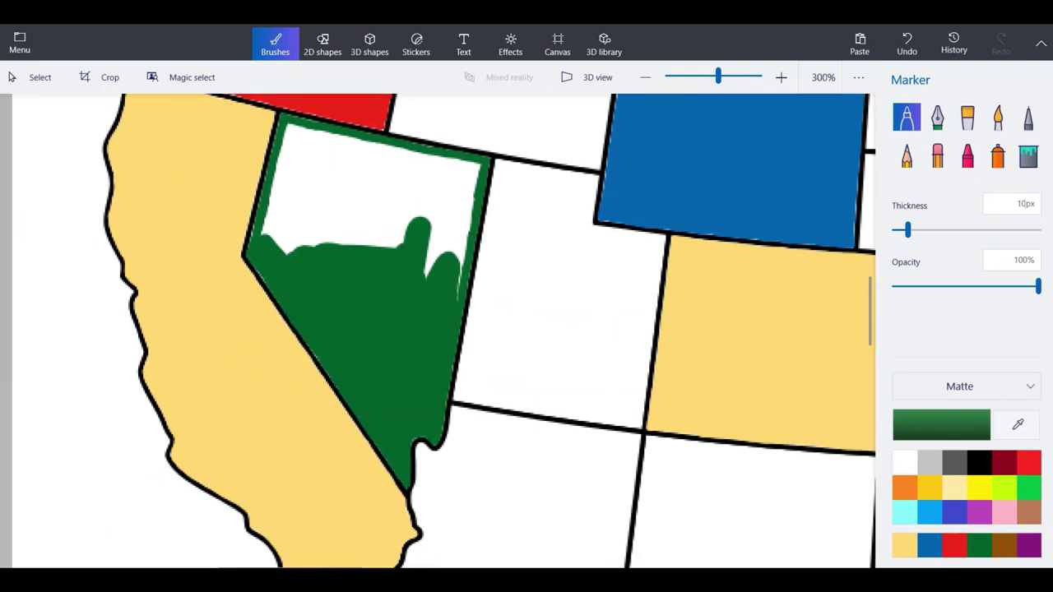
Fill Nevada's northwestern area in dark green, working along the California border and diagonally across the middle.
key(ctrl+plus)
key(ctrl+plus)
key(ctrl+minus)
key(ctrl+plus)
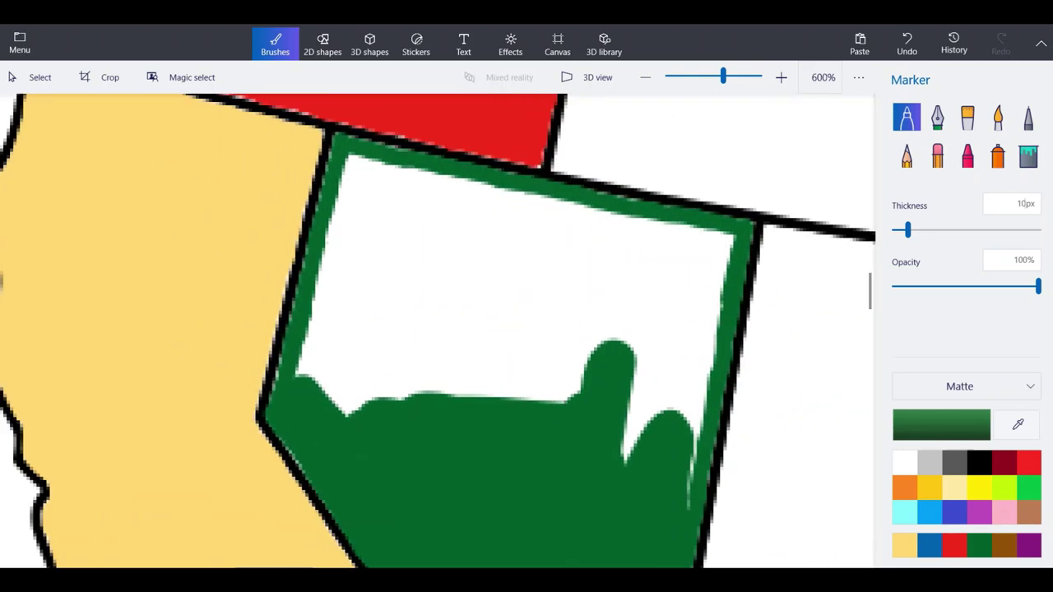
mouse_move(373, 206)
mouse_down()
mouse_move(352, 165)
mouse_move(356, 187)
mouse_move(304, 374)
mouse_move(352, 381)
mouse_move(344, 317)
mouse_move(362, 240)
mouse_move(390, 243)
mouse_move(400, 387)
mouse_move(430, 374)
mouse_move(416, 251)
mouse_move(549, 362)
mouse_move(455, 391)
mouse_up()
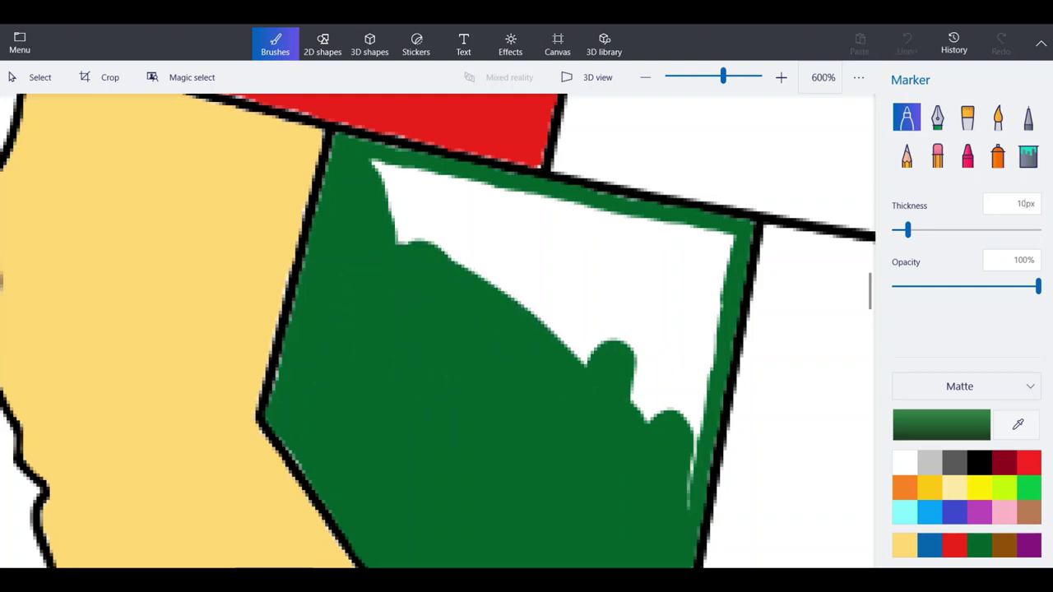
Fill Nevada's remaining white area along the eastern and northern borders in dark green, undoing one stroke on the way.
drag(691, 478, 710, 330)
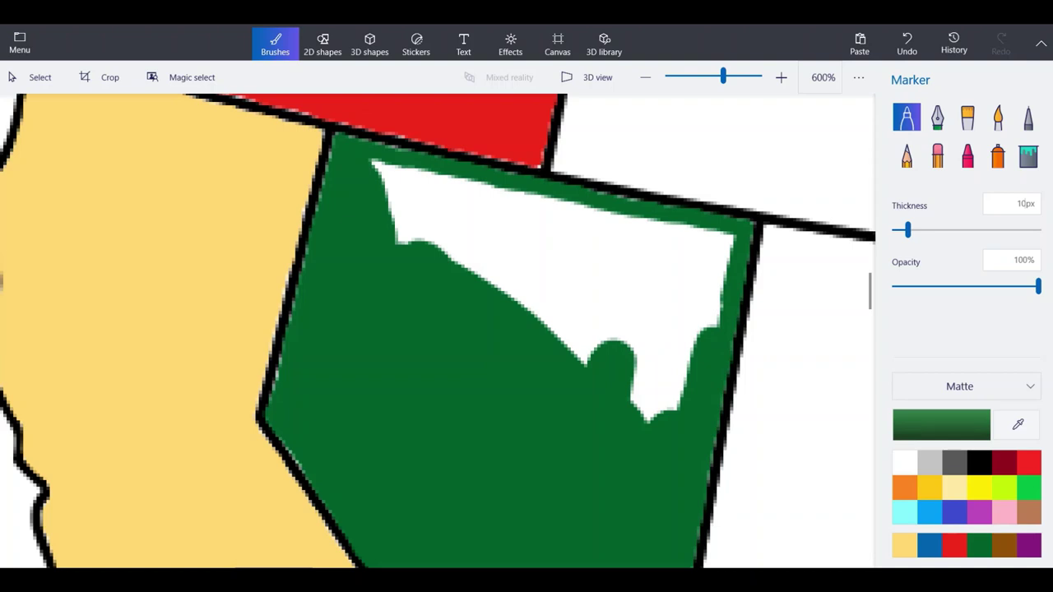
mouse_move(687, 371)
mouse_down()
mouse_move(725, 250)
mouse_move(650, 420)
mouse_move(658, 247)
mouse_move(585, 346)
mouse_move(428, 247)
mouse_move(576, 263)
mouse_move(377, 164)
mouse_move(493, 196)
mouse_move(607, 275)
mouse_up()
key(ctrl+z)
mouse_move(689, 284)
mouse_down()
mouse_move(687, 259)
mouse_move(703, 238)
mouse_move(650, 247)
mouse_move(628, 219)
mouse_up()
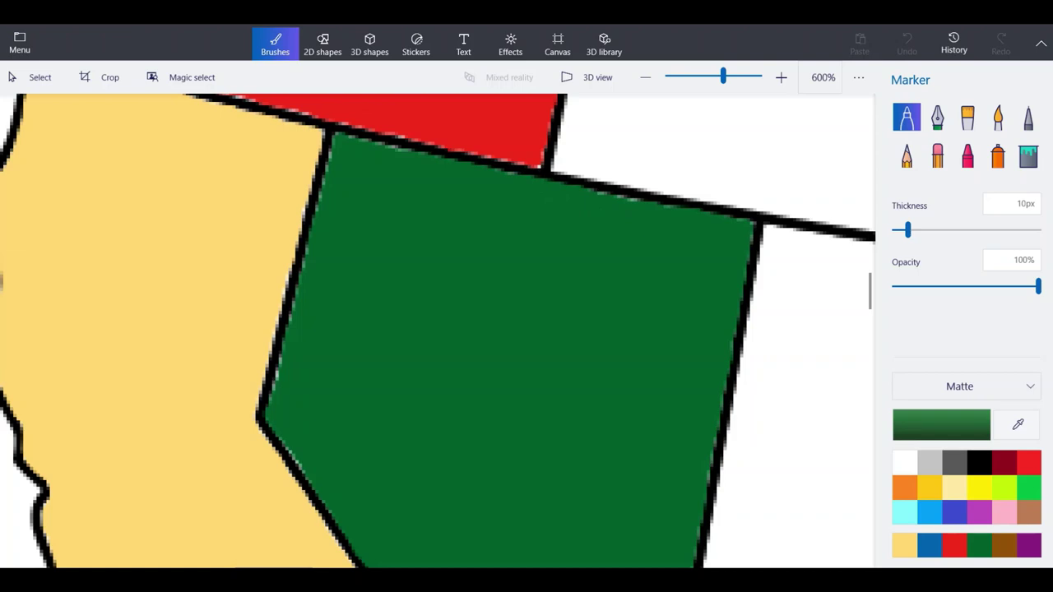
scroll(338, 290, down, 10)
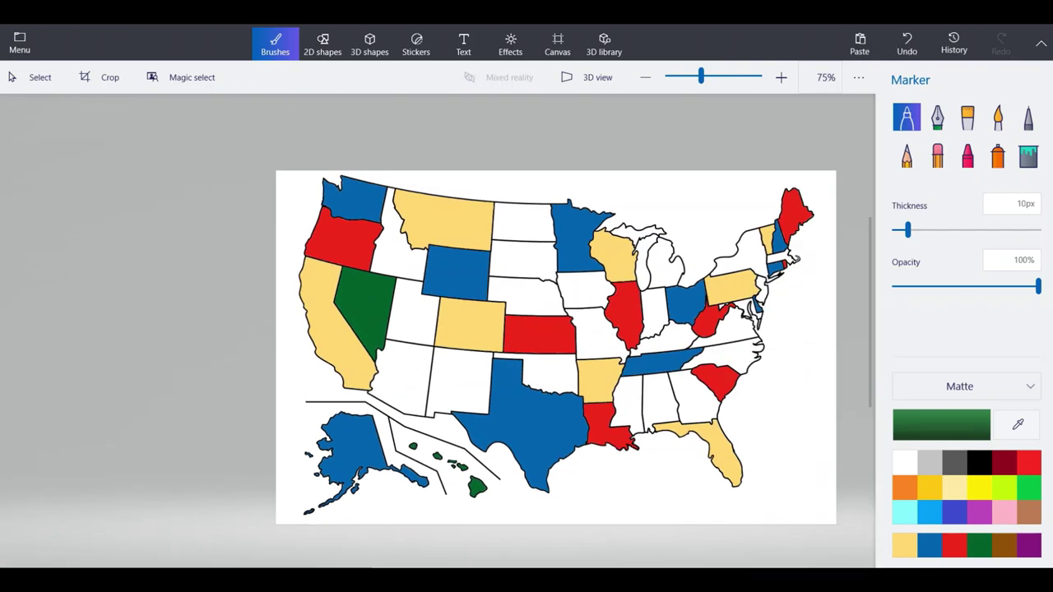
Set the marker thickness to 5 px and line New Mexico's southwestern corner and lowest western border in dark green.
scroll(339, 290, down, 1)
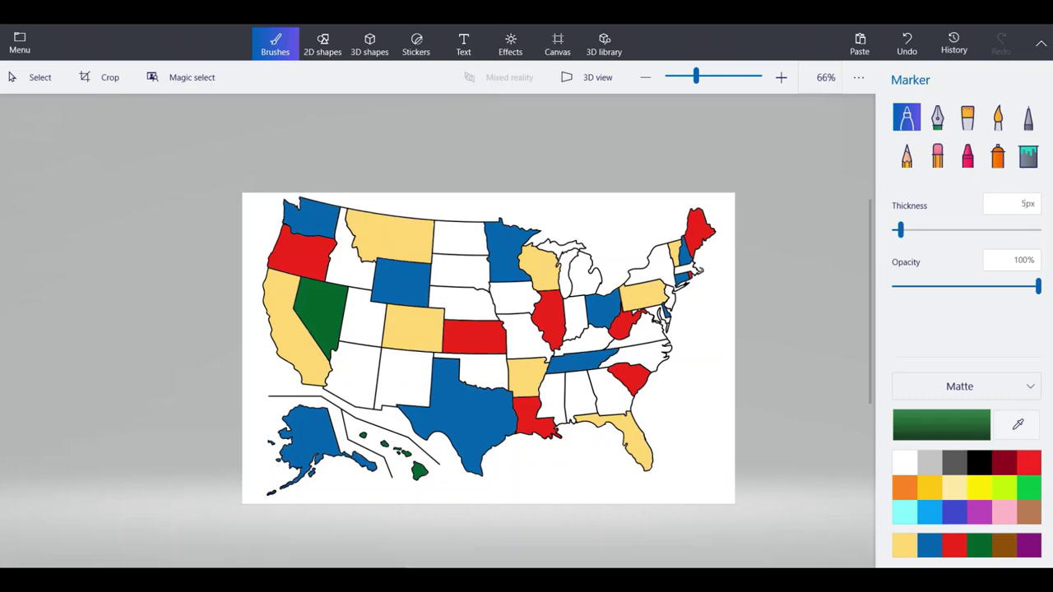
scroll(313, 407, up, 4)
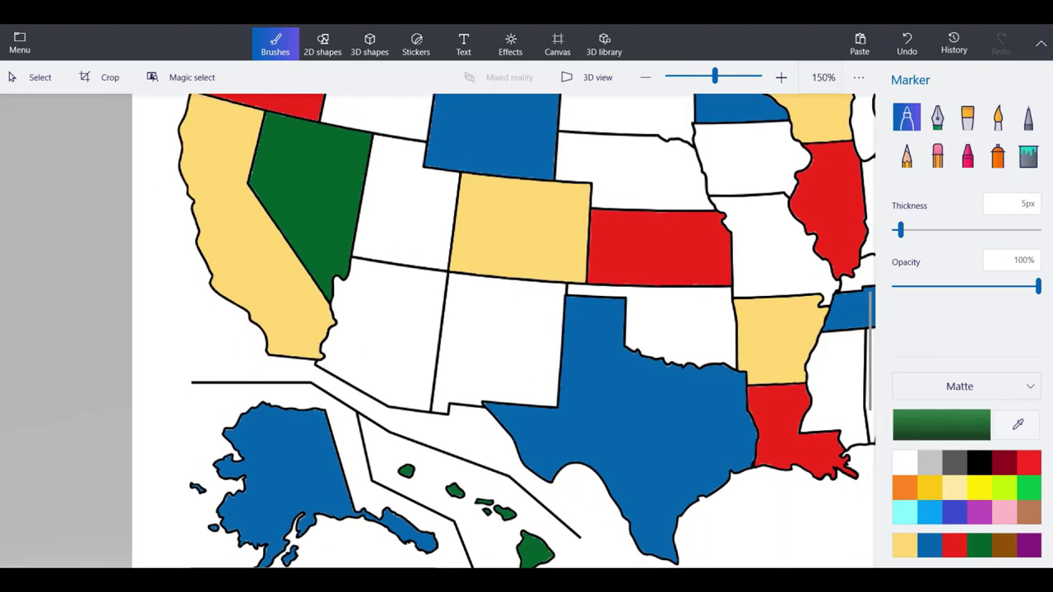
scroll(456, 395, up, 7)
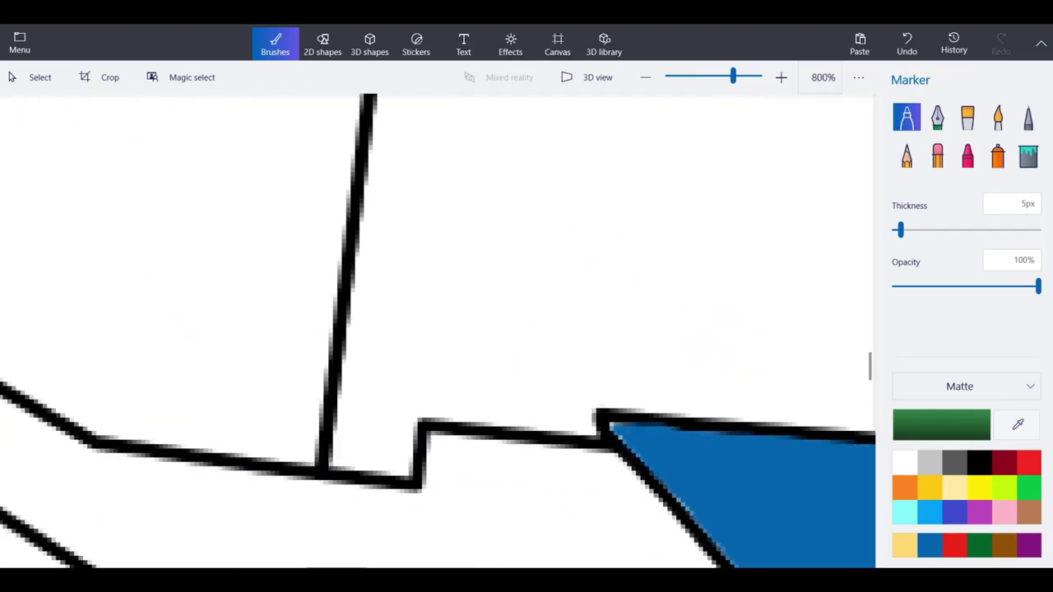
scroll(383, 456, up, 3)
mouse_move(284, 469)
mouse_down()
mouse_move(435, 471)
mouse_move(434, 339)
mouse_up()
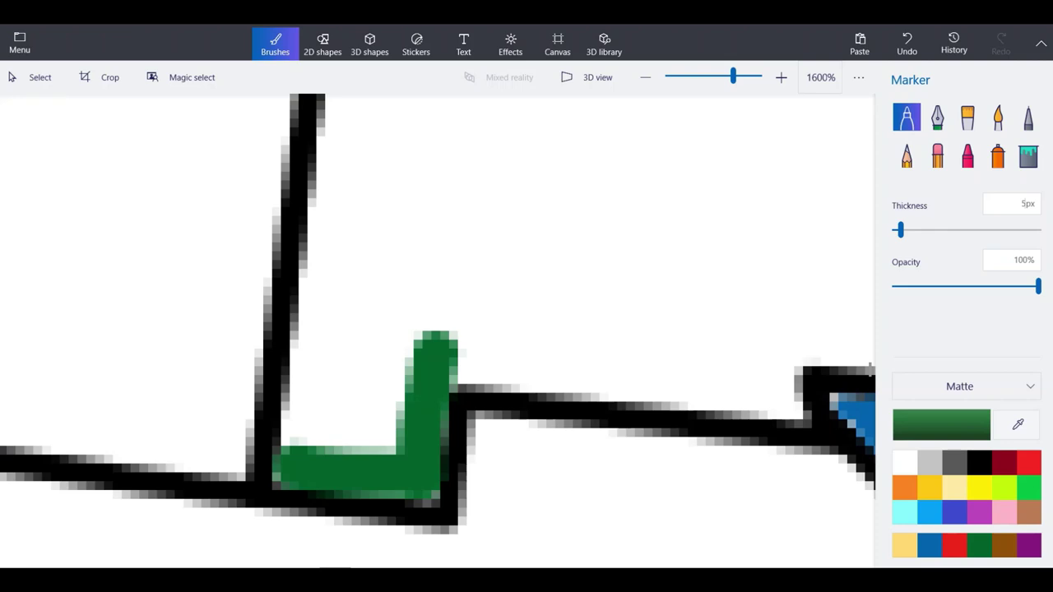
mouse_move(298, 467)
mouse_down()
mouse_move(349, 99)
mouse_move(323, 268)
mouse_up()
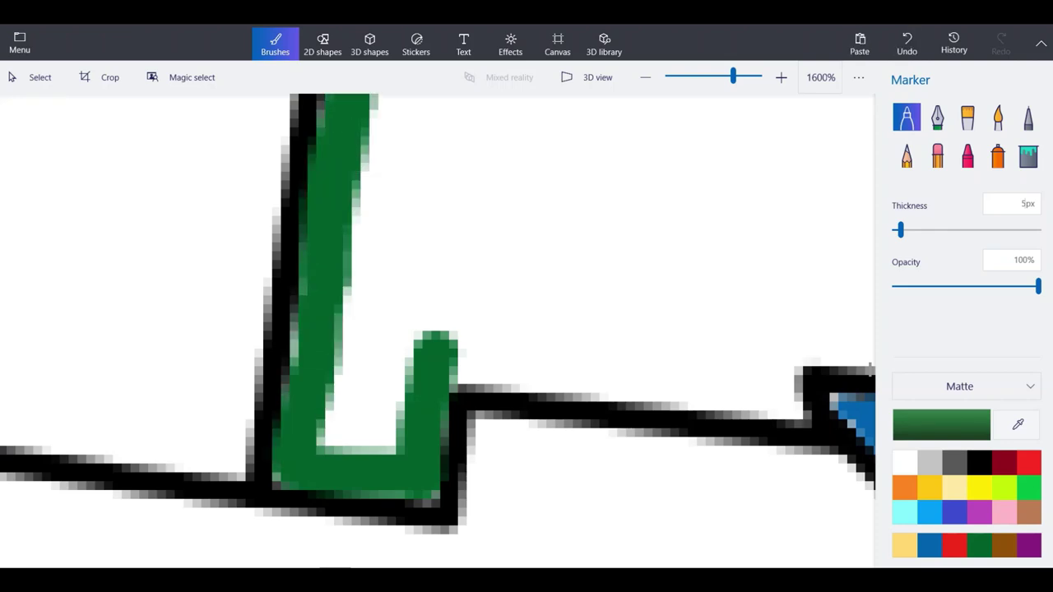
Continue the dark green line up the lower part of New Mexico's western border, undoing the last bit of stroke.
scroll(342, 468, down, 1)
scroll(342, 462, down, 1)
scroll(344, 284, up, 2)
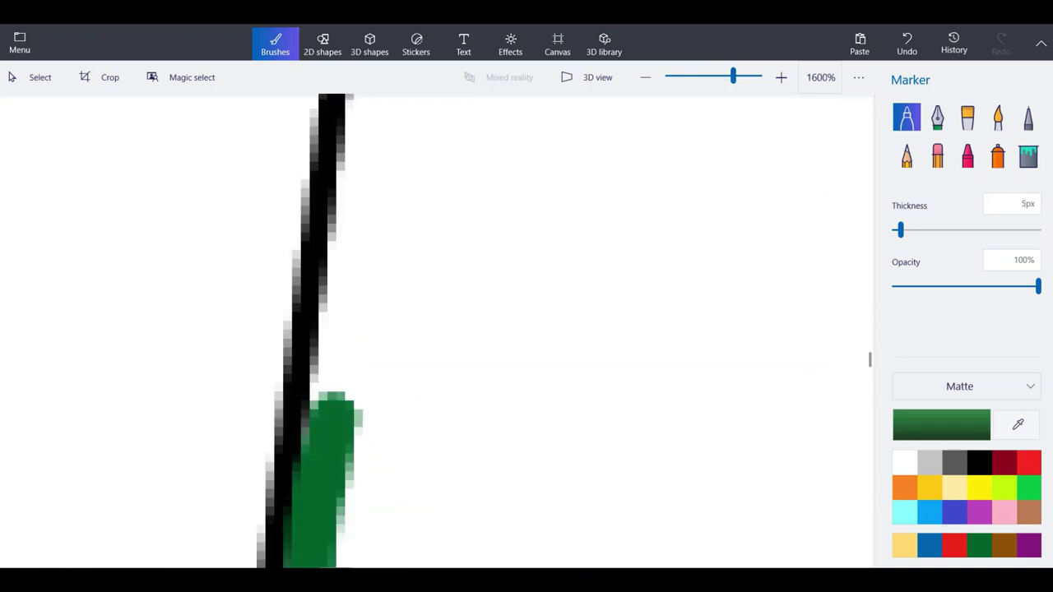
drag(335, 410, 374, 97)
scroll(436, 330, down, 1)
key(ctrl+z)
Extend the dark green line along the middle of New Mexico's border with Arizona, undoing the last bit of stroke.
scroll(436, 329, up, 1)
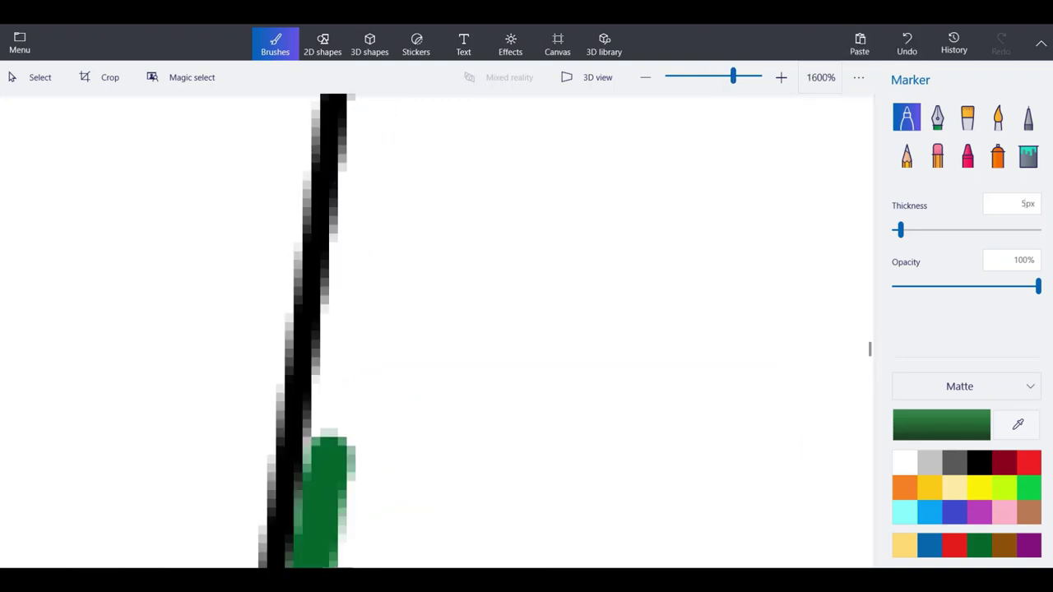
mouse_move(329, 461)
mouse_down()
mouse_move(334, 363)
mouse_move(352, 295)
mouse_move(358, 395)
mouse_up()
drag(354, 289, 377, 97)
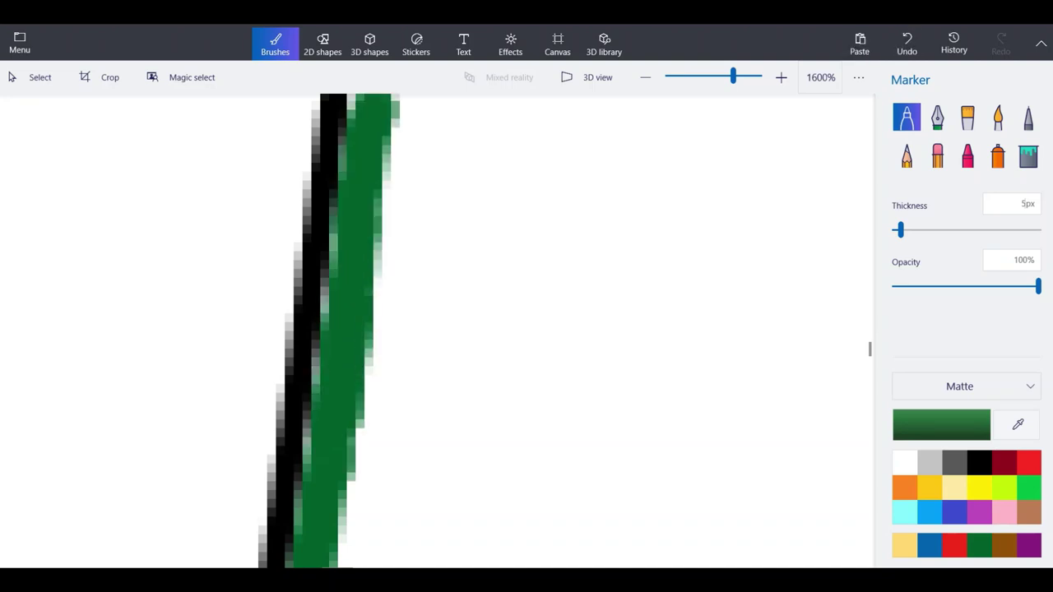
scroll(437, 329, down, 1)
scroll(436, 329, down, 1)
key(ctrl+z)
Finish the dark green line on New Mexico's western border up to its northwestern corner below Colorado.
scroll(437, 329, up, 2)
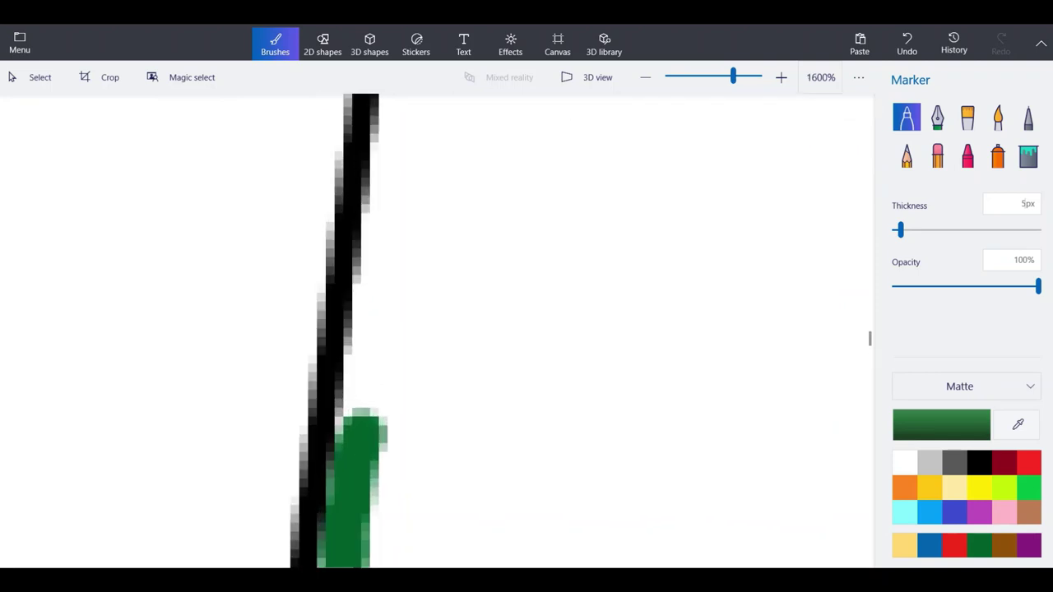
mouse_move(362, 445)
mouse_down()
mouse_move(362, 350)
mouse_move(399, 115)
mouse_up()
scroll(437, 329, down, 1)
scroll(436, 329, up, 1)
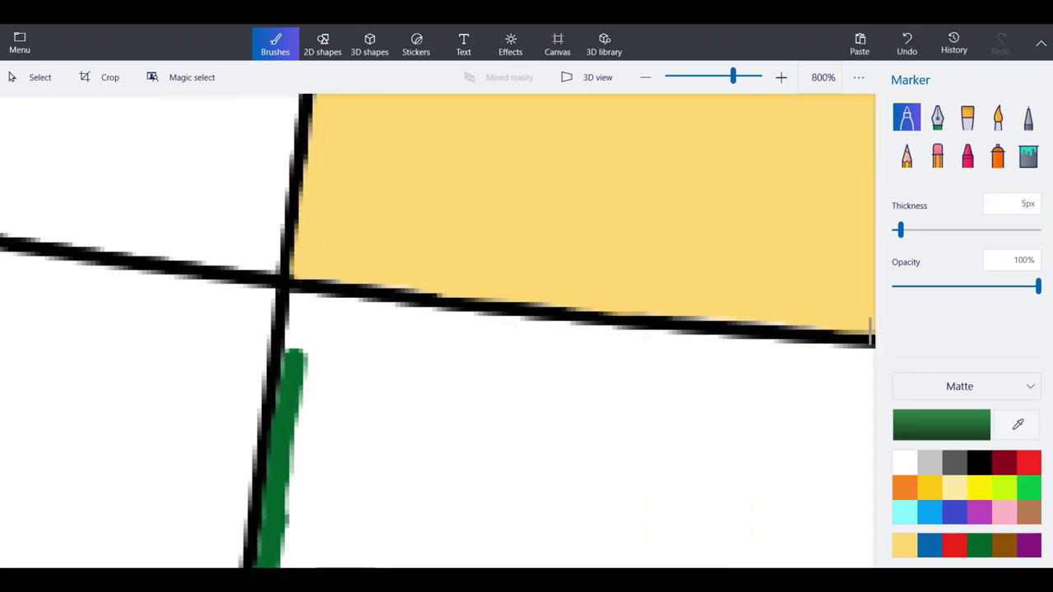
drag(267, 478, 282, 328)
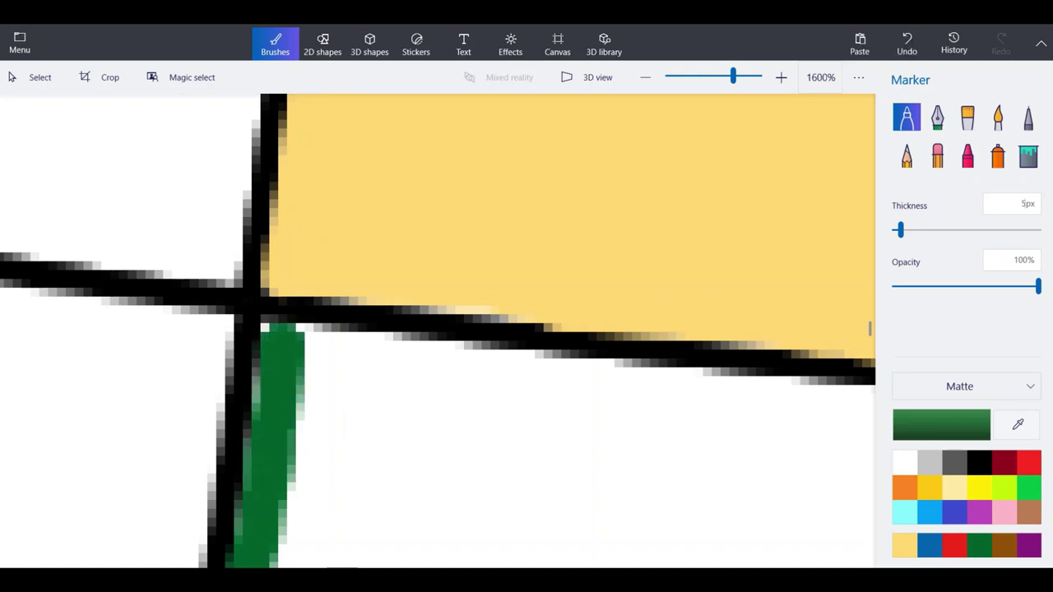
Line New Mexico's northern border below Colorado in dark green, from the northwestern corner almost to the northeastern one.
drag(280, 349, 853, 404)
scroll(291, 325, down, 1)
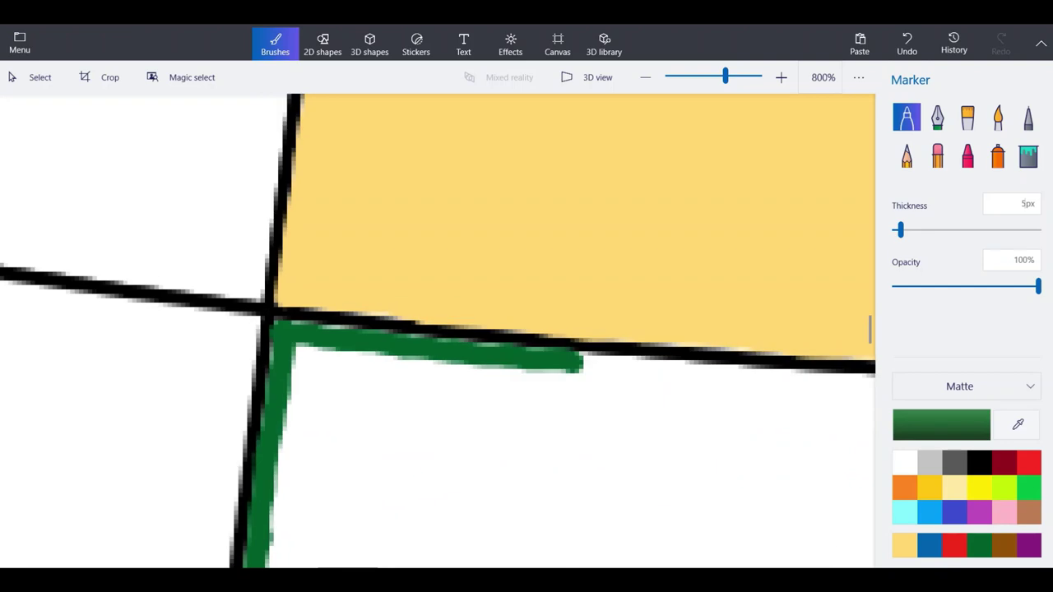
scroll(836, 395, up, 2)
mouse_move(815, 370)
mouse_down()
mouse_move(609, 368)
mouse_move(292, 338)
mouse_up()
scroll(302, 336, down, 2)
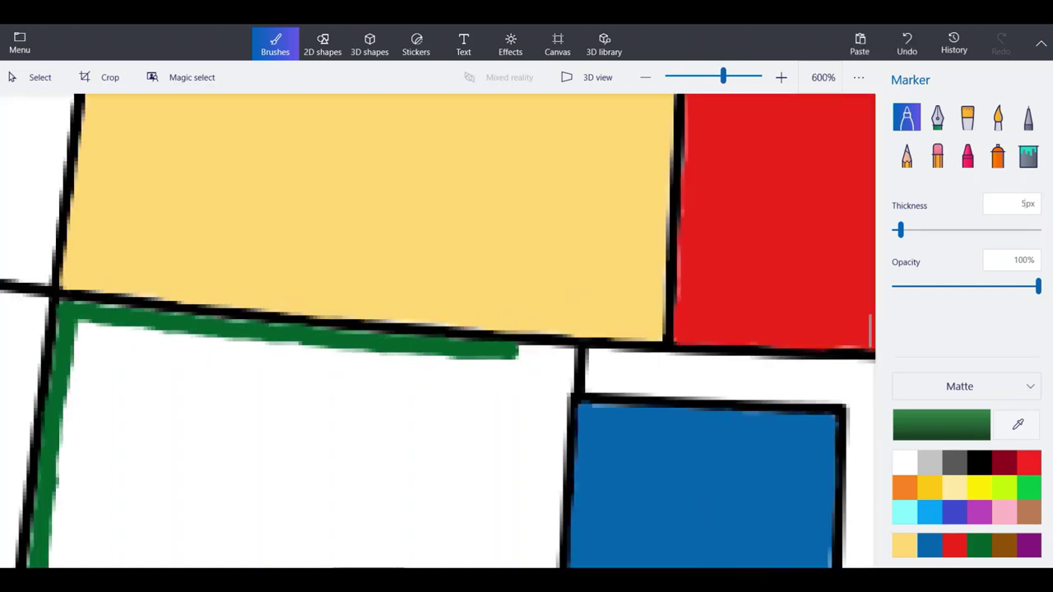
Complete the dark green line around New Mexico's northeastern corner and down past the corner of Texas.
scroll(576, 367, up, 1)
scroll(510, 362, down, 1)
scroll(503, 362, up, 1)
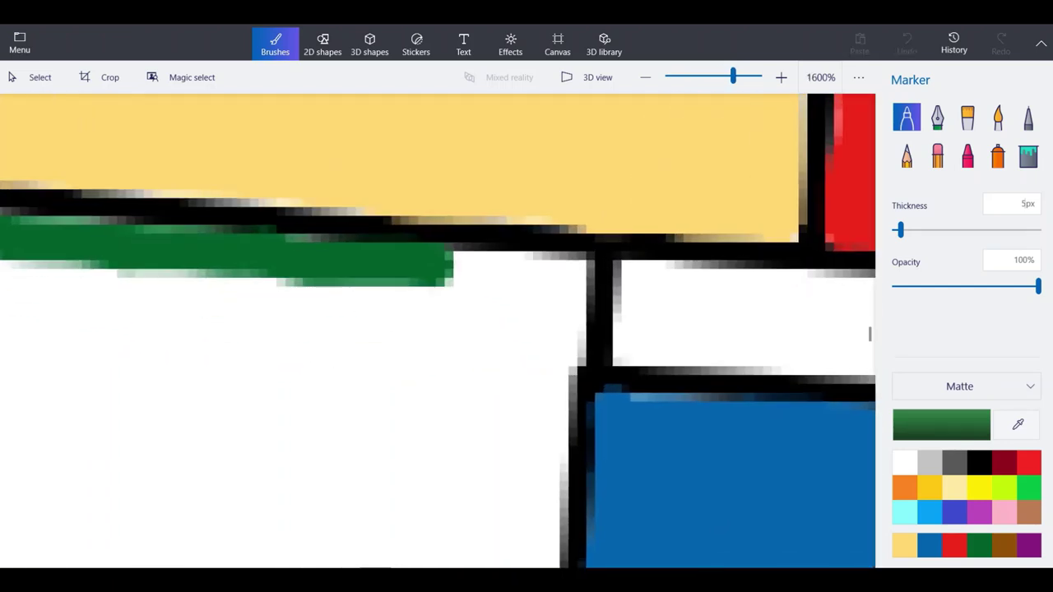
mouse_move(539, 489)
mouse_down()
mouse_move(565, 261)
mouse_move(430, 278)
mouse_up()
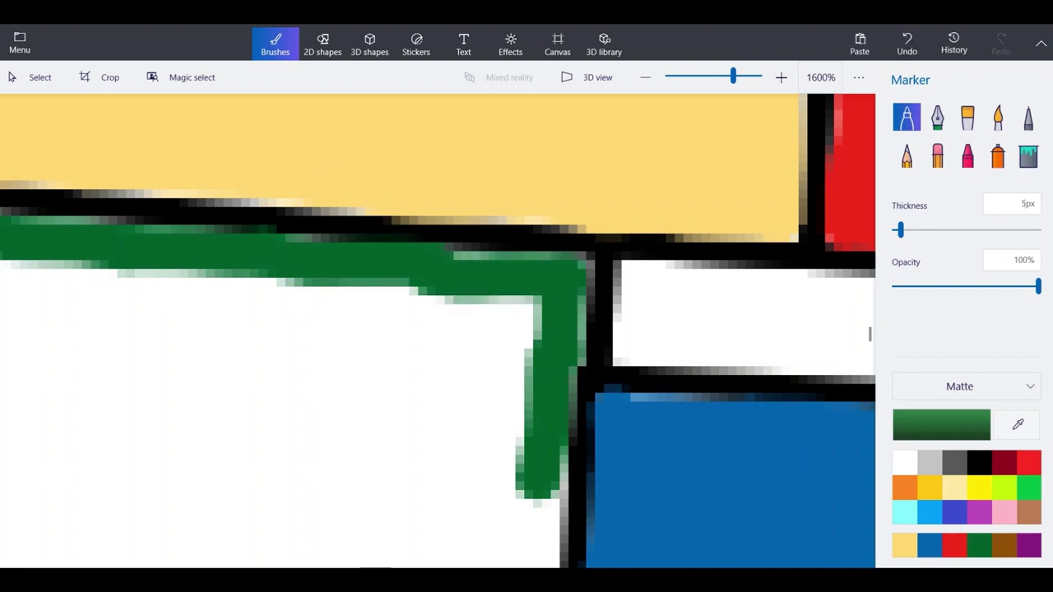
Continue the dark green line down the upper part of New Mexico's eastern border beside Texas.
scroll(497, 254, down, 2)
scroll(486, 239, down, 2)
scroll(487, 344, up, 2)
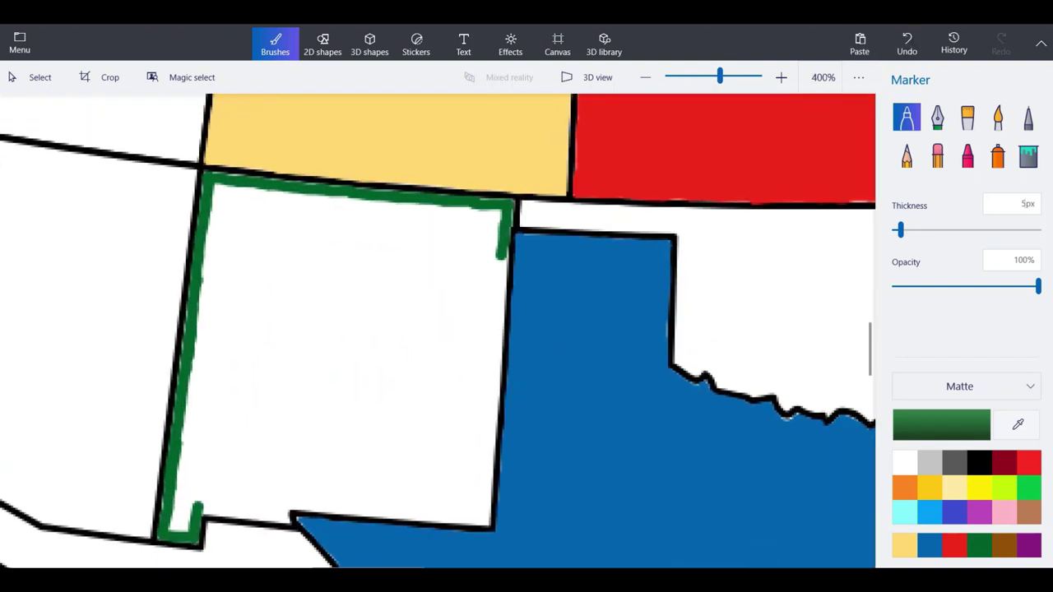
scroll(498, 247, up, 2)
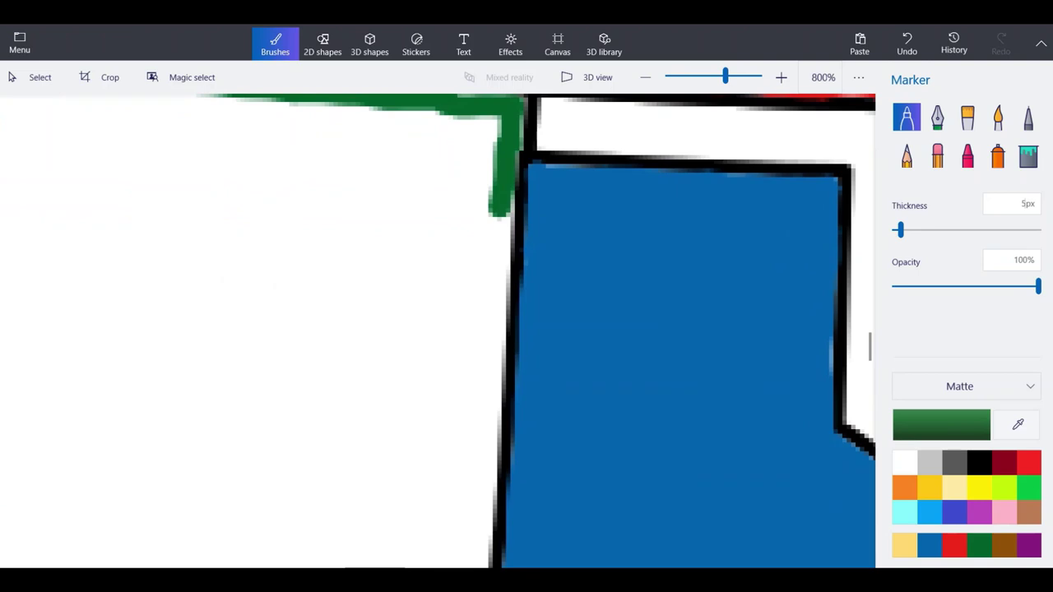
drag(499, 212, 486, 398)
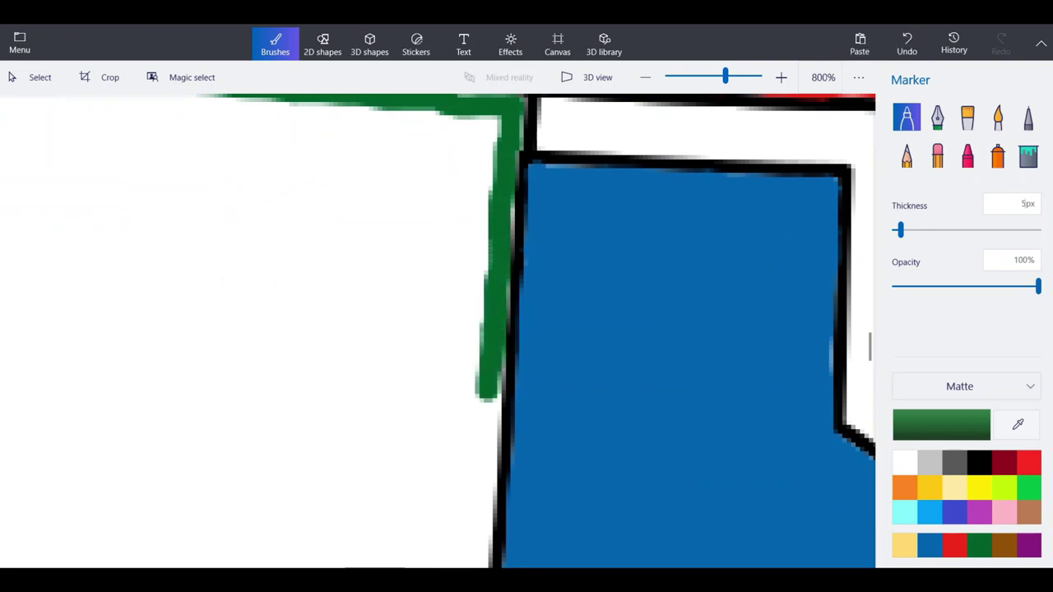
Extend the dark green line farther down the middle of New Mexico's eastern border, undoing and redrawing a stroke.
scroll(510, 432, up, 3)
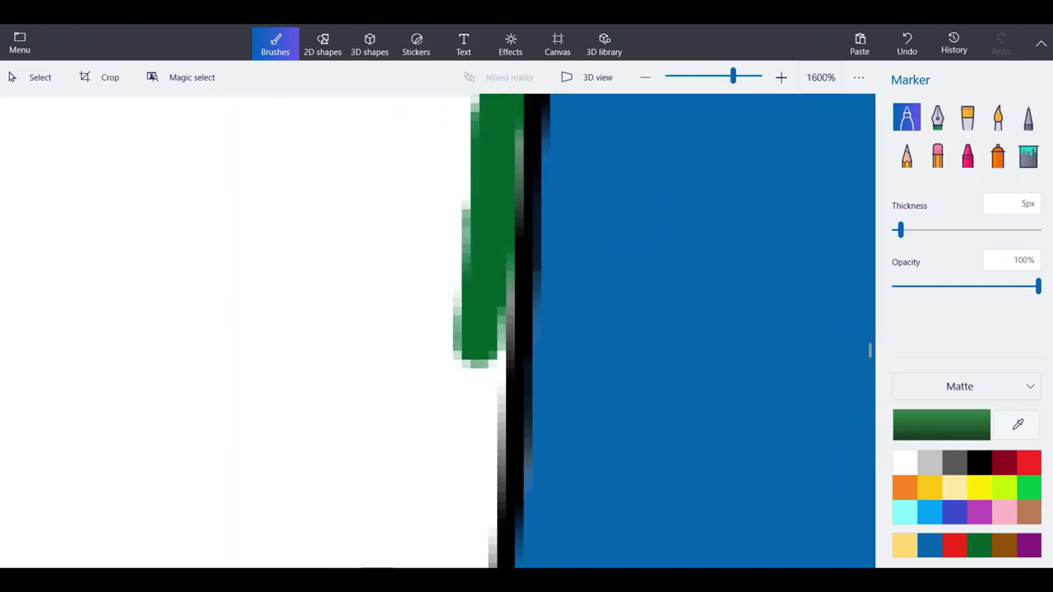
drag(482, 362, 469, 566)
key(ctrl+z)
scroll(511, 329, down, 2)
scroll(510, 329, up, 2)
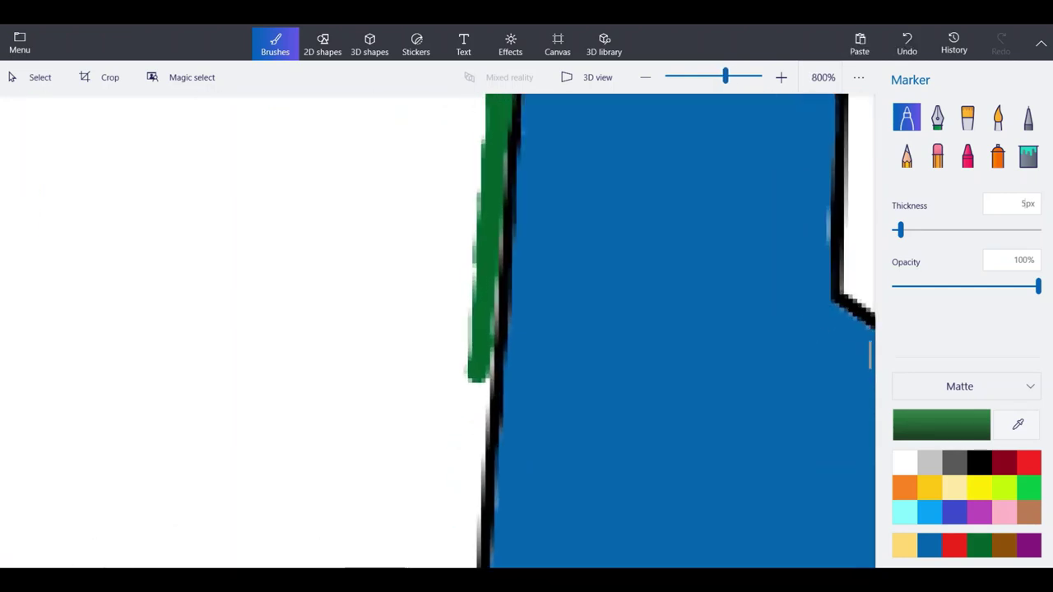
drag(474, 157, 451, 564)
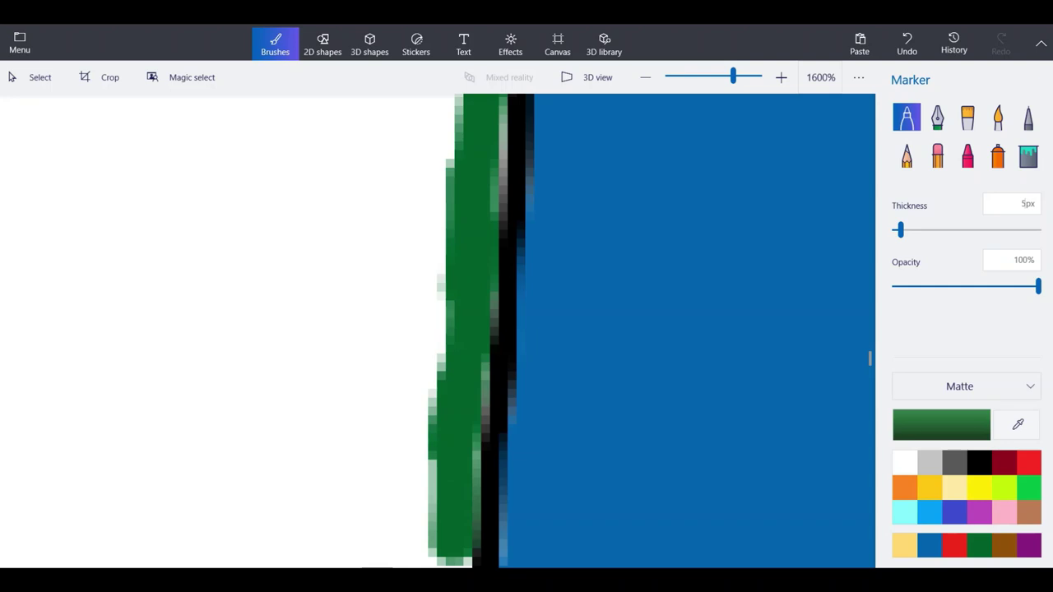
Finish the dark green line down New Mexico's eastern border and around its southeastern corner onto the southern border.
scroll(477, 358, down, 3)
scroll(455, 471, up, 3)
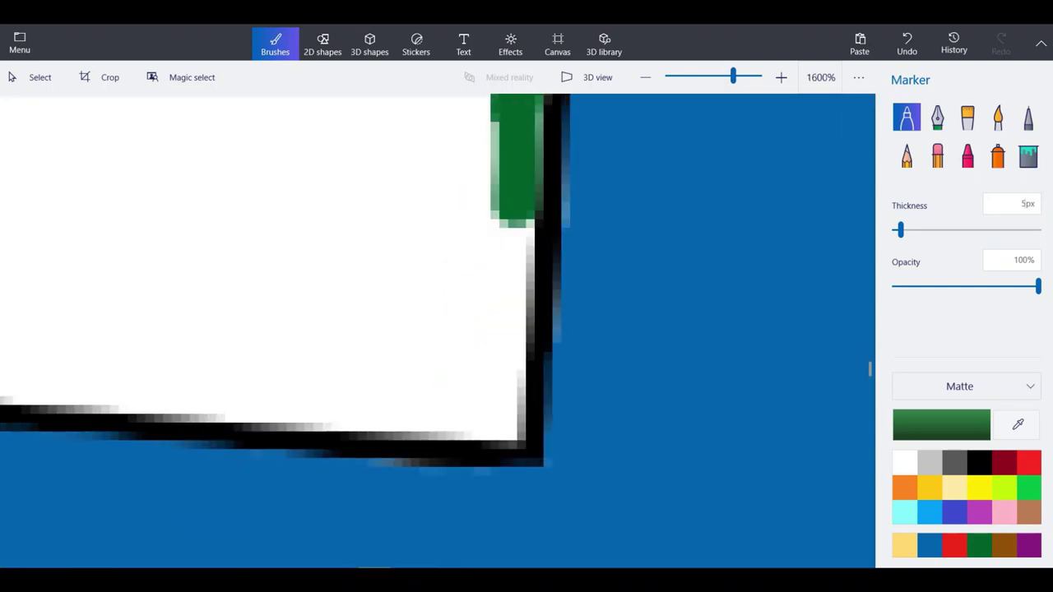
mouse_move(513, 220)
mouse_down()
mouse_move(499, 435)
mouse_move(444, 401)
mouse_move(194, 390)
mouse_move(347, 414)
mouse_up()
scroll(524, 337, down, 1)
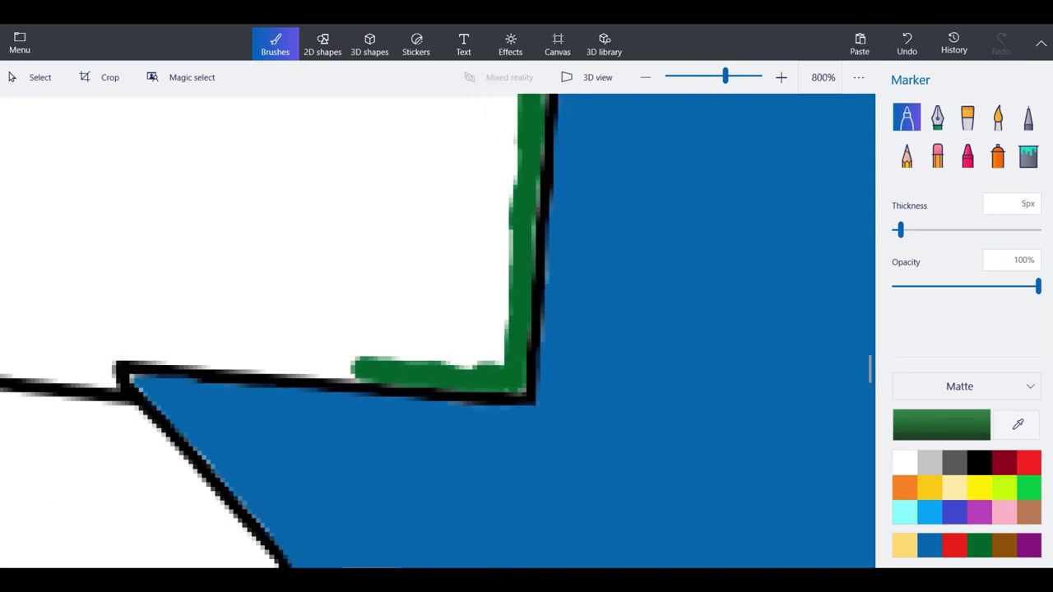
Continue the dark green line west along New Mexico's stepped southern border until it joins the southwestern outline, closing the state's outline.
scroll(144, 325, up, 1)
scroll(439, 329, left, 2)
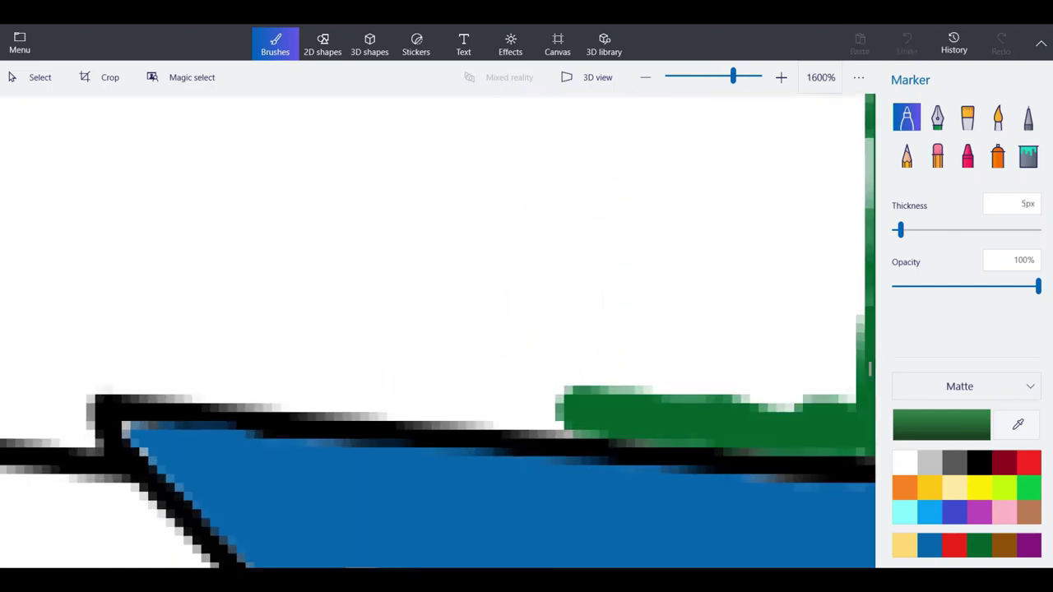
mouse_move(563, 401)
mouse_down()
mouse_move(251, 391)
mouse_move(165, 365)
mouse_move(119, 365)
mouse_move(65, 374)
mouse_move(77, 421)
mouse_up()
scroll(338, 380, down, 1)
scroll(5, 415, up, 1)
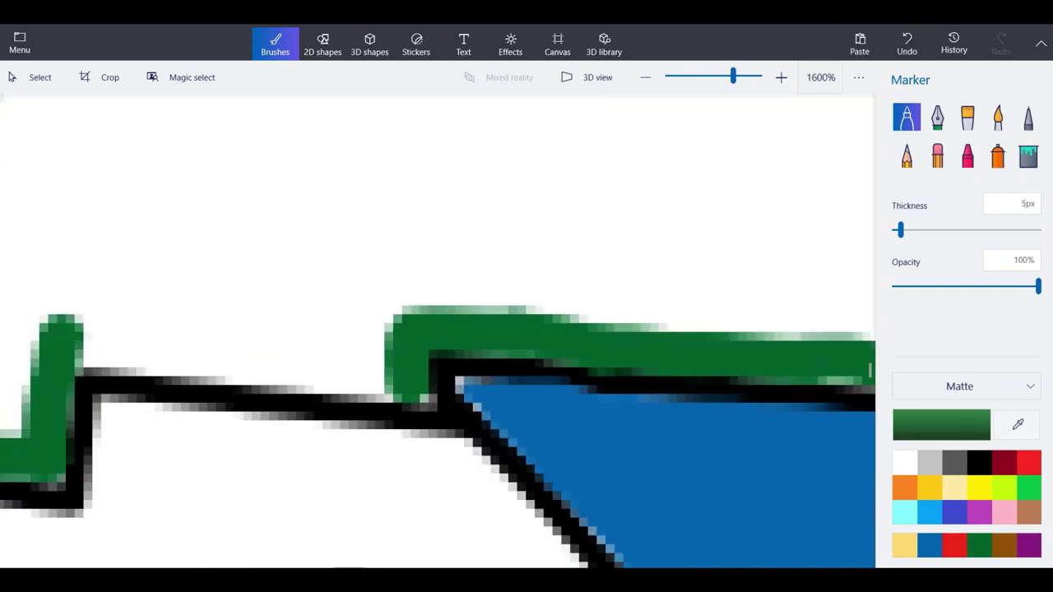
drag(409, 372, 74, 342)
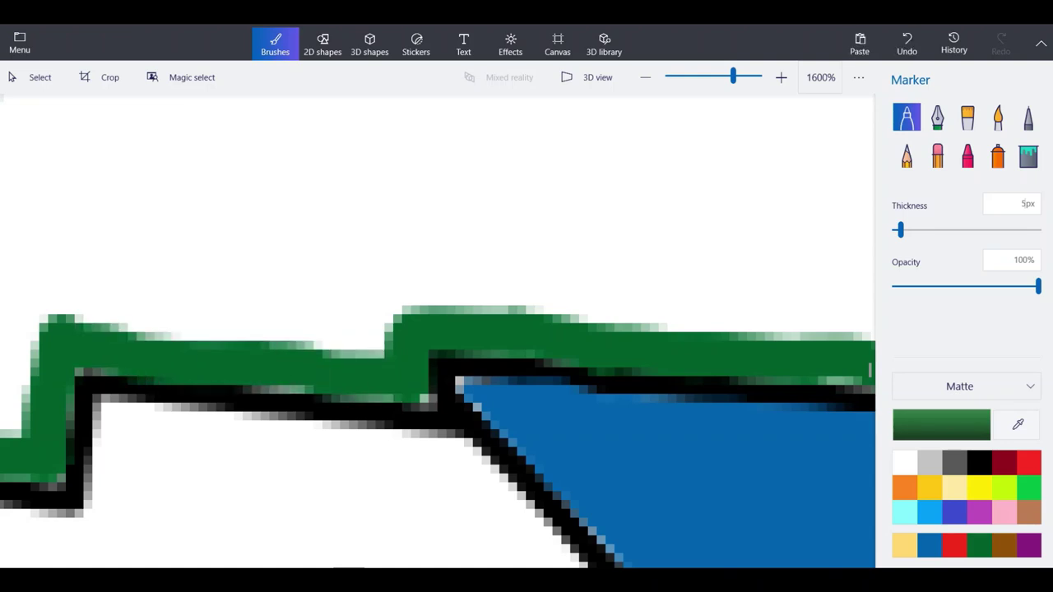
Set the marker thickness to 10 px and fill the southern part of New Mexico in dark green.
scroll(518, 474, down, 3)
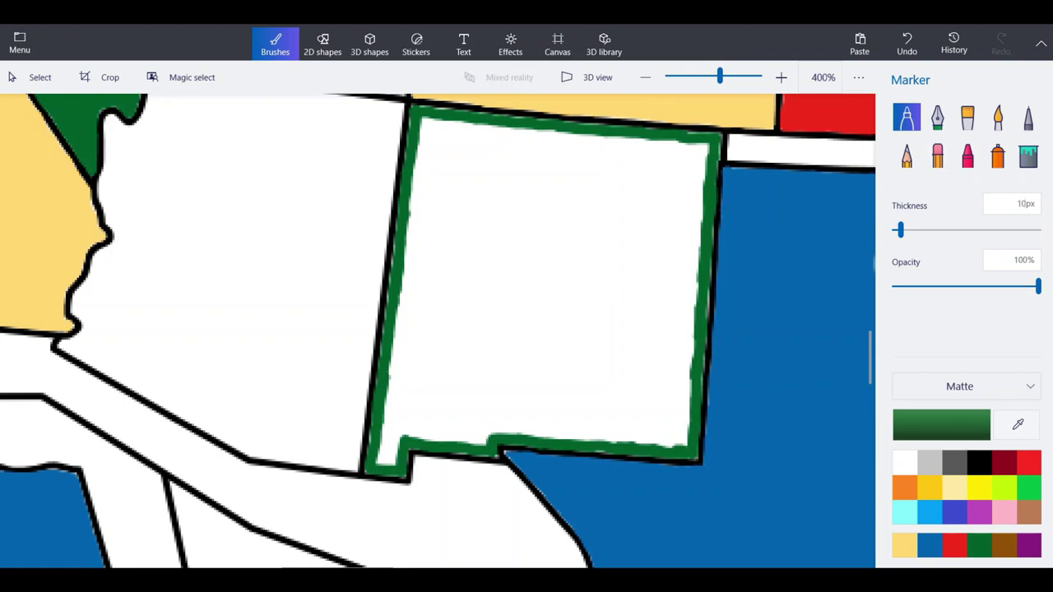
scroll(394, 455, up, 3)
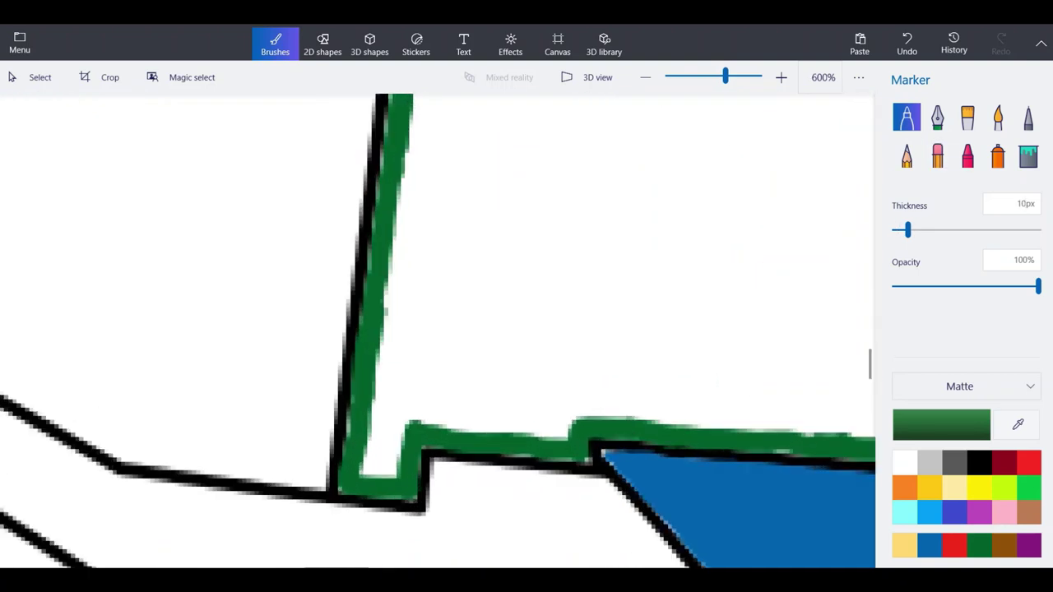
mouse_move(401, 449)
mouse_down()
mouse_move(374, 495)
mouse_move(386, 397)
mouse_move(428, 391)
mouse_move(396, 286)
mouse_move(528, 374)
mouse_move(713, 411)
mouse_move(419, 206)
mouse_move(580, 215)
mouse_up()
scroll(285, 479, down, 2)
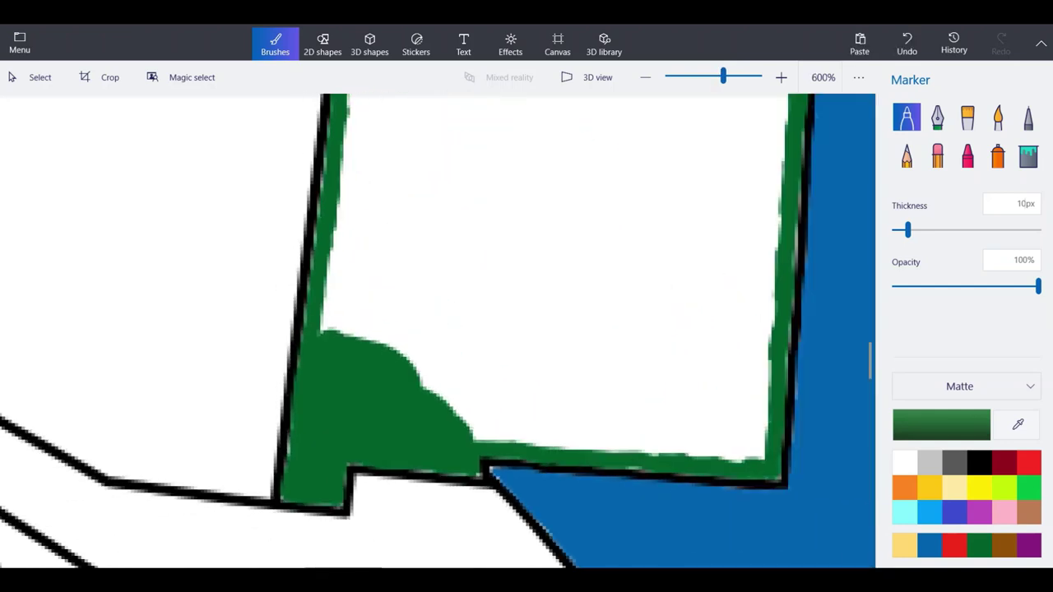
mouse_move(423, 387)
mouse_down()
mouse_move(547, 354)
mouse_move(544, 263)
mouse_move(634, 214)
mouse_move(601, 329)
mouse_move(572, 349)
mouse_move(748, 432)
mouse_move(753, 457)
mouse_move(469, 421)
mouse_move(609, 419)
mouse_move(650, 387)
mouse_move(494, 387)
mouse_up()
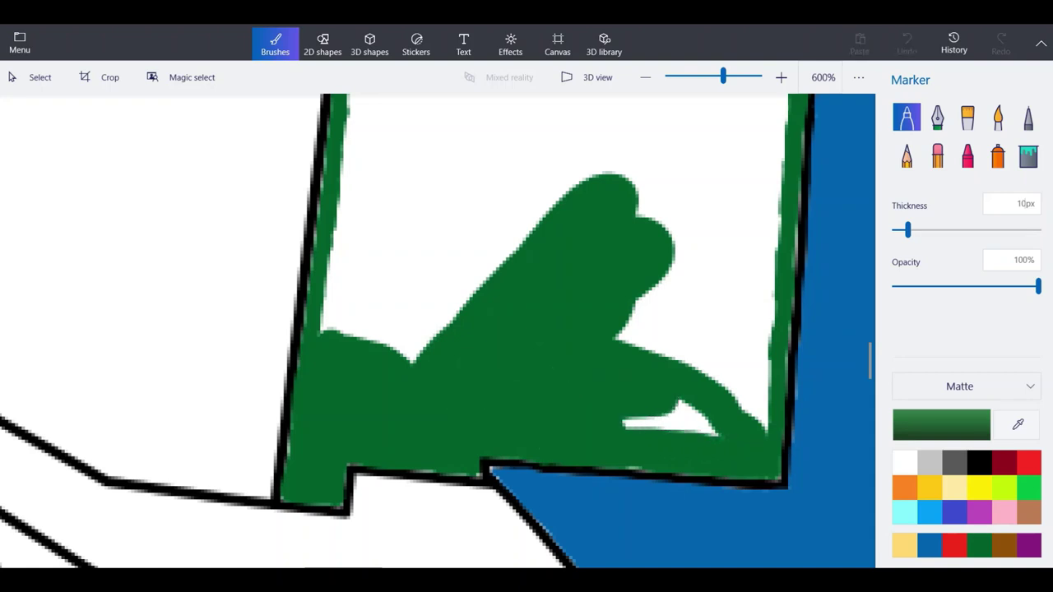
drag(699, 416, 634, 425)
scroll(482, 461, down, 2)
scroll(519, 276, up, 1)
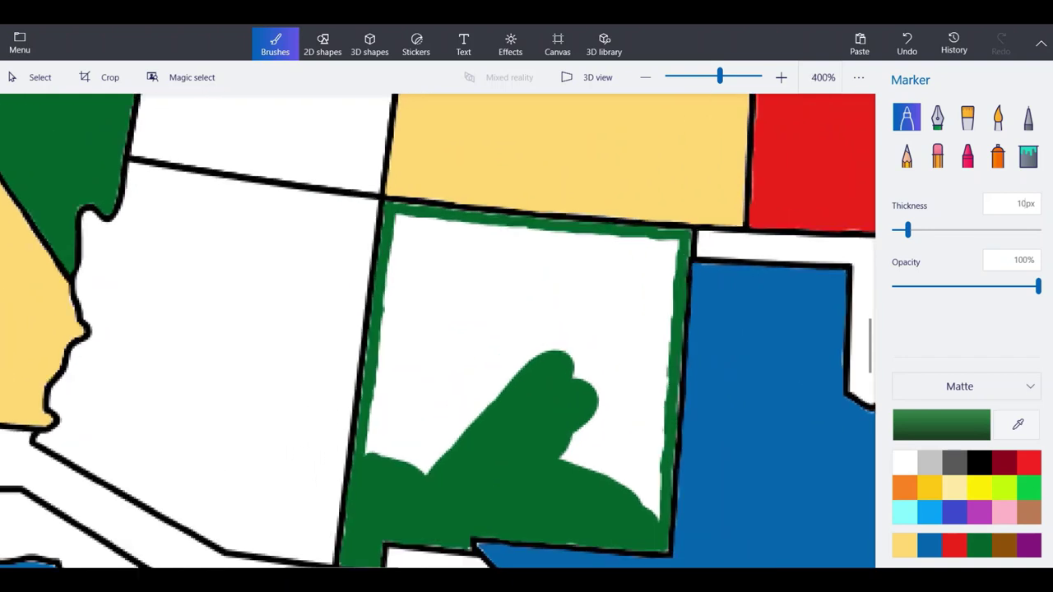
Fill the middle and the northwestern part of New Mexico in dark green.
mouse_move(519, 258)
mouse_down()
mouse_move(441, 450)
mouse_move(534, 323)
mouse_move(559, 259)
mouse_move(578, 296)
mouse_move(558, 334)
mouse_move(589, 449)
mouse_move(638, 276)
mouse_move(601, 305)
mouse_up()
mouse_move(478, 331)
mouse_down()
mouse_move(405, 380)
mouse_move(354, 394)
mouse_move(362, 498)
mouse_move(403, 403)
mouse_move(473, 379)
mouse_move(506, 304)
mouse_move(514, 247)
mouse_move(437, 354)
mouse_move(434, 378)
mouse_up()
scroll(403, 379, up, 2)
scroll(428, 404, down, 1)
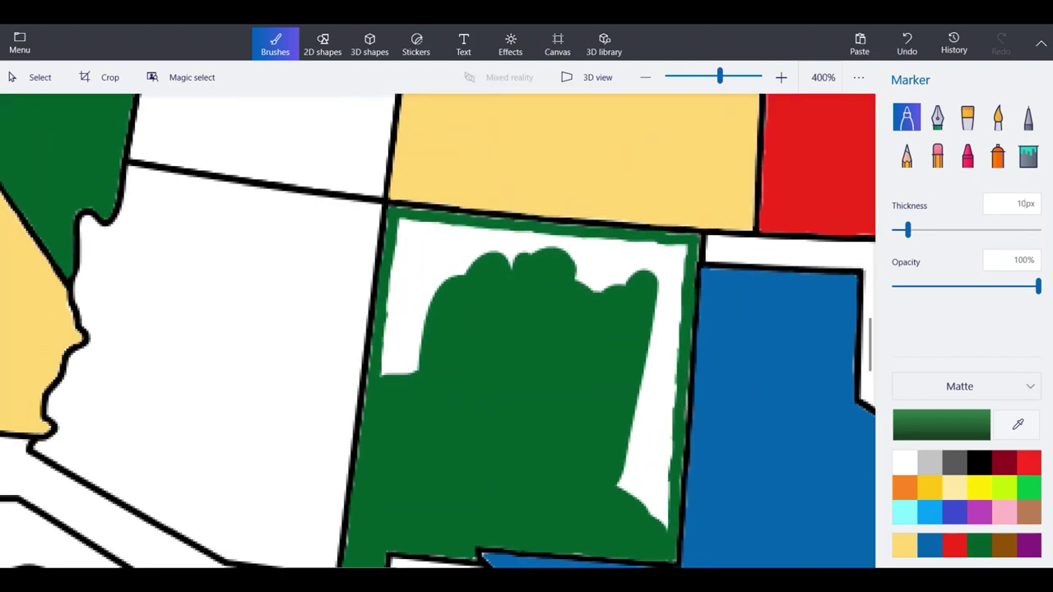
scroll(395, 276, up, 1)
mouse_move(385, 424)
mouse_down()
mouse_move(403, 207)
mouse_move(632, 244)
mouse_move(566, 261)
mouse_move(446, 242)
mouse_move(400, 413)
mouse_move(428, 415)
mouse_up()
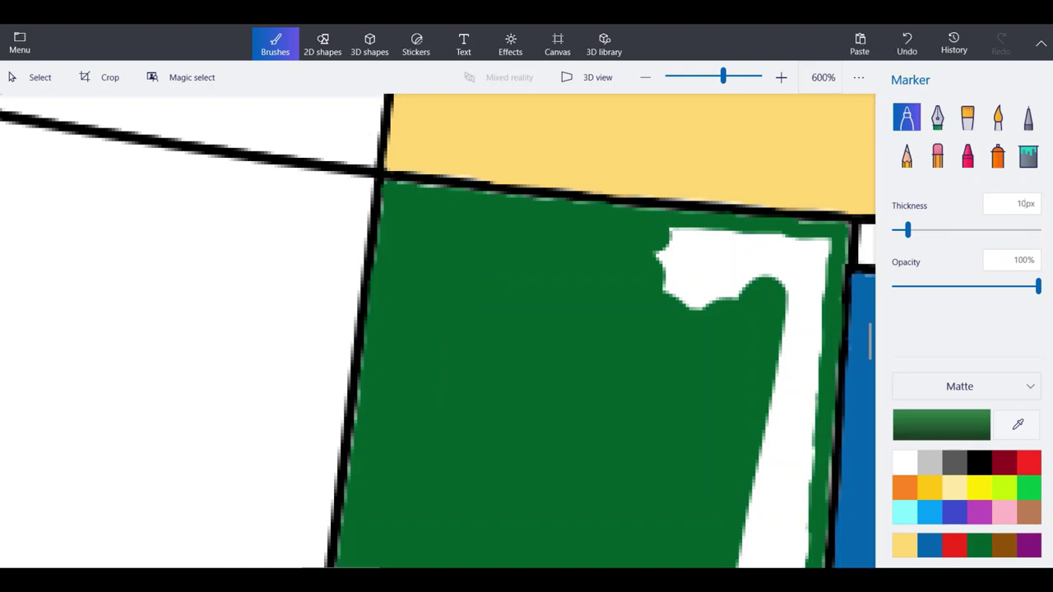
Fill the remaining white strip along New Mexico's eastern side in dark green.
scroll(234, 139, down, 2)
scroll(575, 247, up, 2)
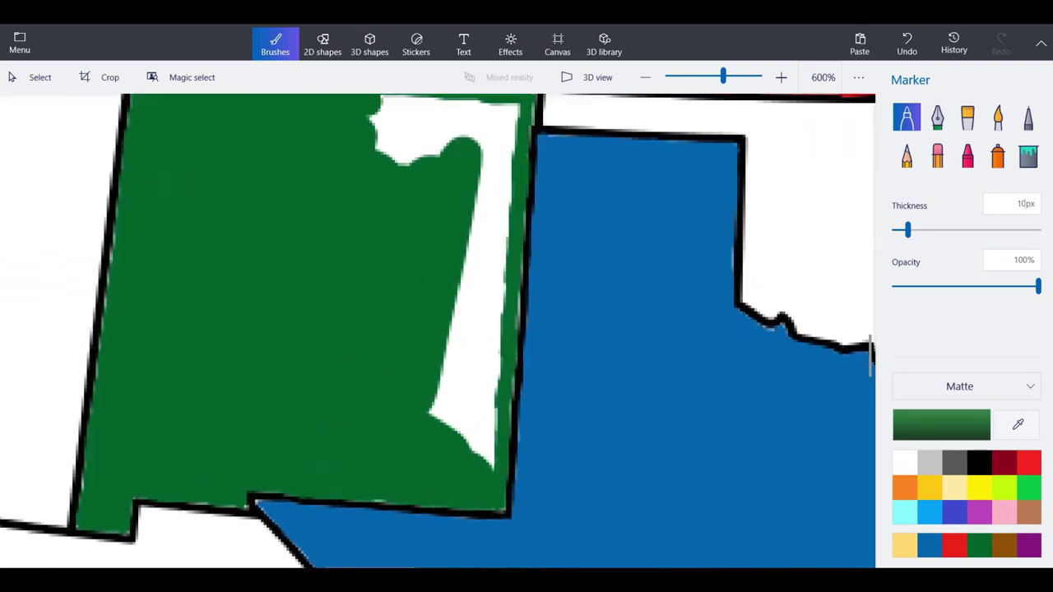
drag(498, 298, 491, 478)
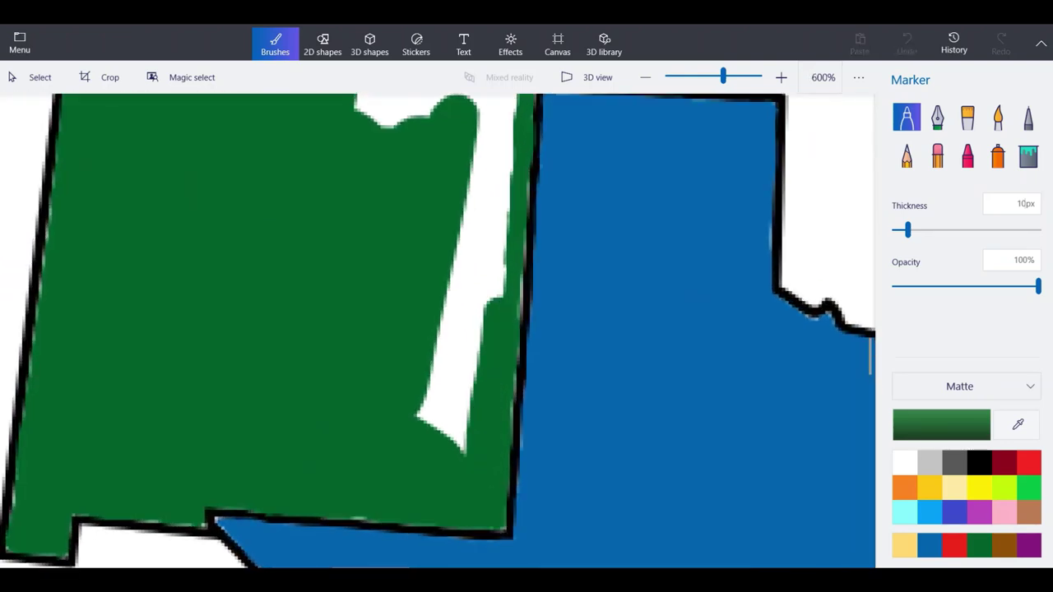
mouse_move(464, 440)
mouse_down()
mouse_move(473, 251)
mouse_move(449, 329)
mouse_move(482, 164)
mouse_up()
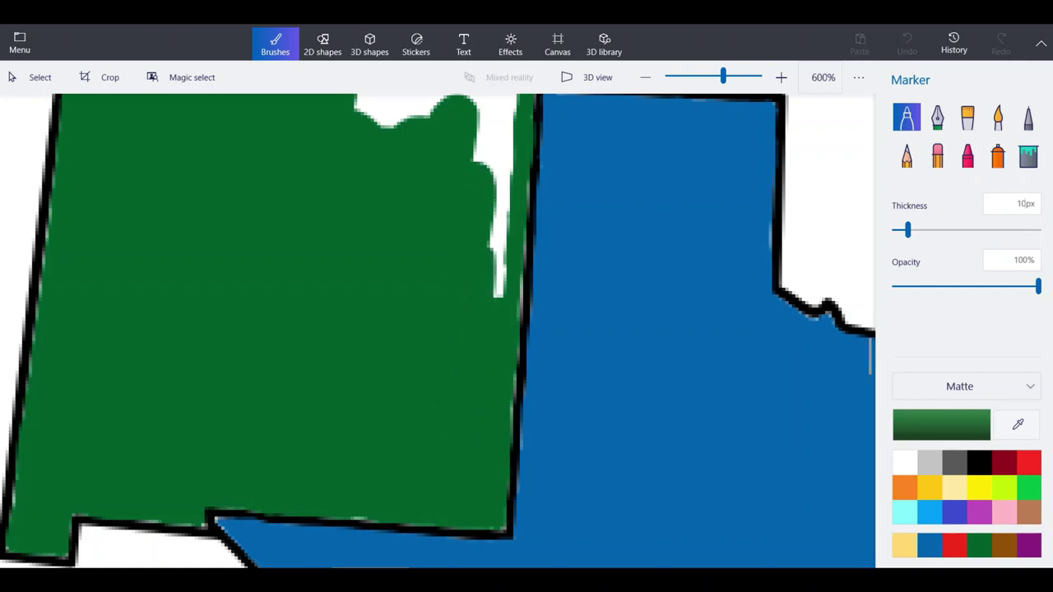
drag(497, 320, 497, 265)
mouse_move(497, 266)
mouse_down()
mouse_move(499, 183)
mouse_move(486, 164)
mouse_move(493, 125)
mouse_up()
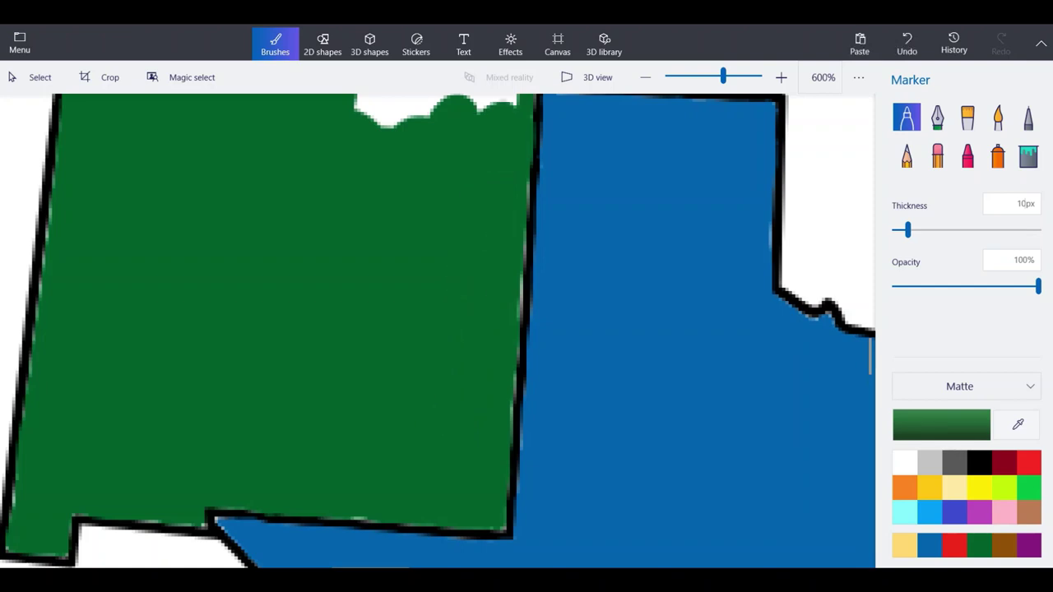
Fill the last white gap near New Mexico's northeastern corner in dark green.
scroll(497, 395, down, 1)
scroll(470, 403, down, 2)
scroll(469, 403, up, 4)
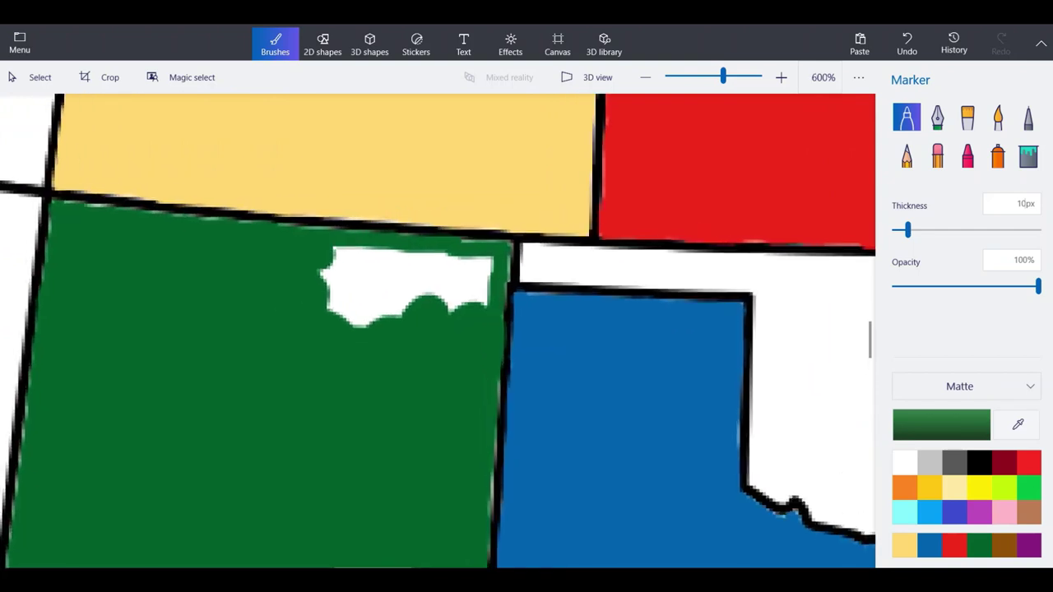
mouse_move(477, 303)
mouse_down()
mouse_move(491, 262)
mouse_move(330, 276)
mouse_move(354, 313)
mouse_move(412, 304)
mouse_move(415, 278)
mouse_up()
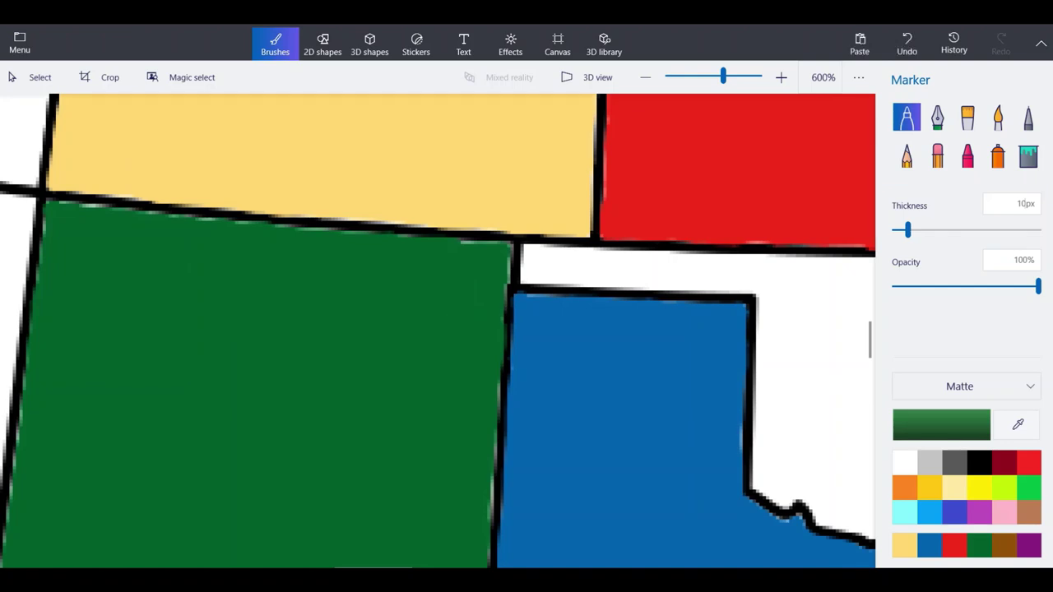
Set the marker thickness to 5 px and start Nebraska's dark green outline beside Colorado, just above the corner with Kansas.
scroll(543, 330, down, 6)
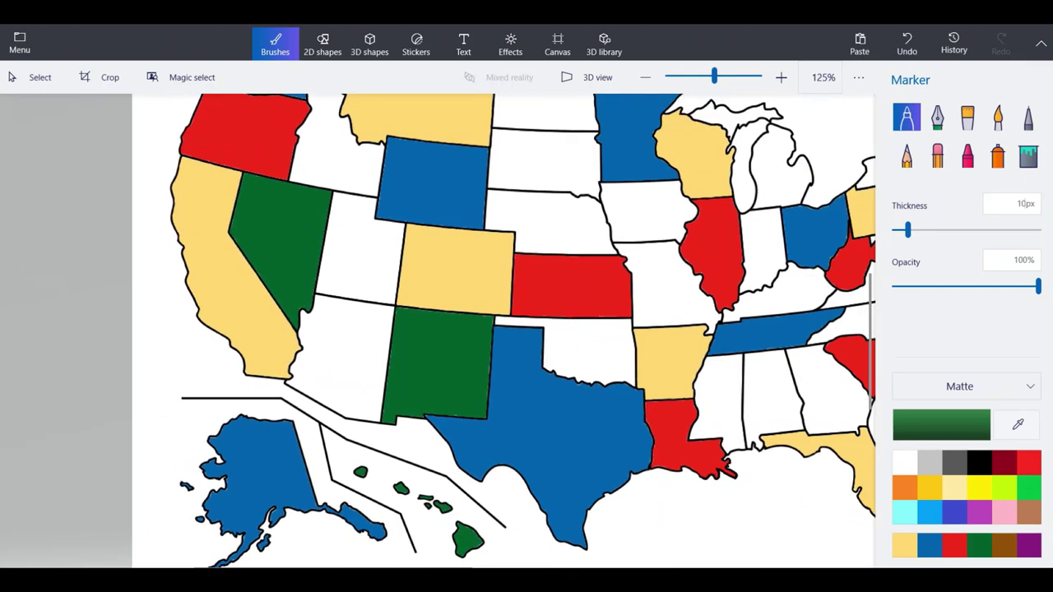
ctrl+scroll(437, 329, down, 4)
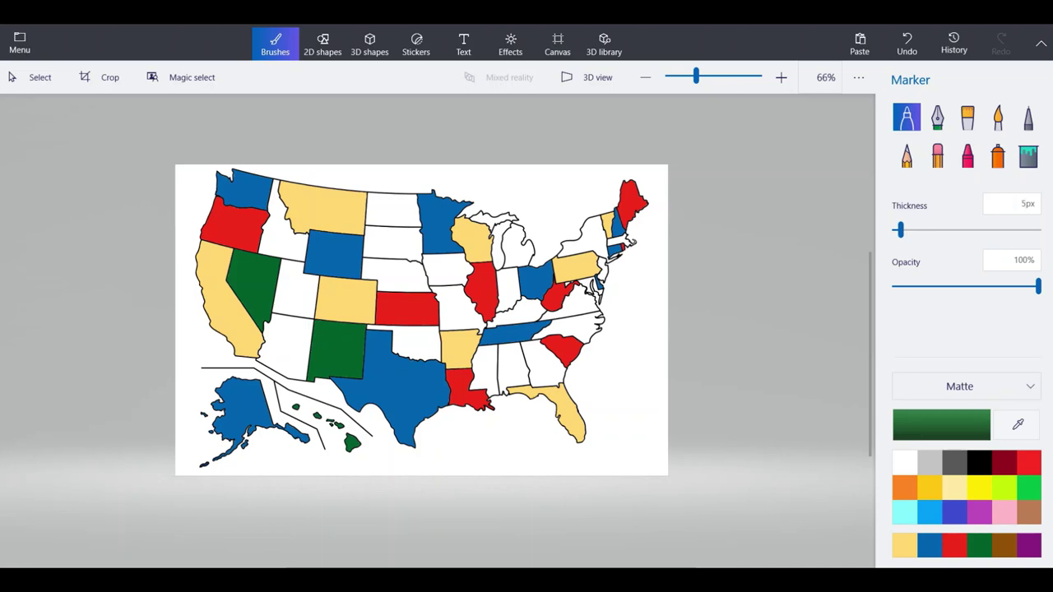
ctrl+scroll(379, 291, up, 8)
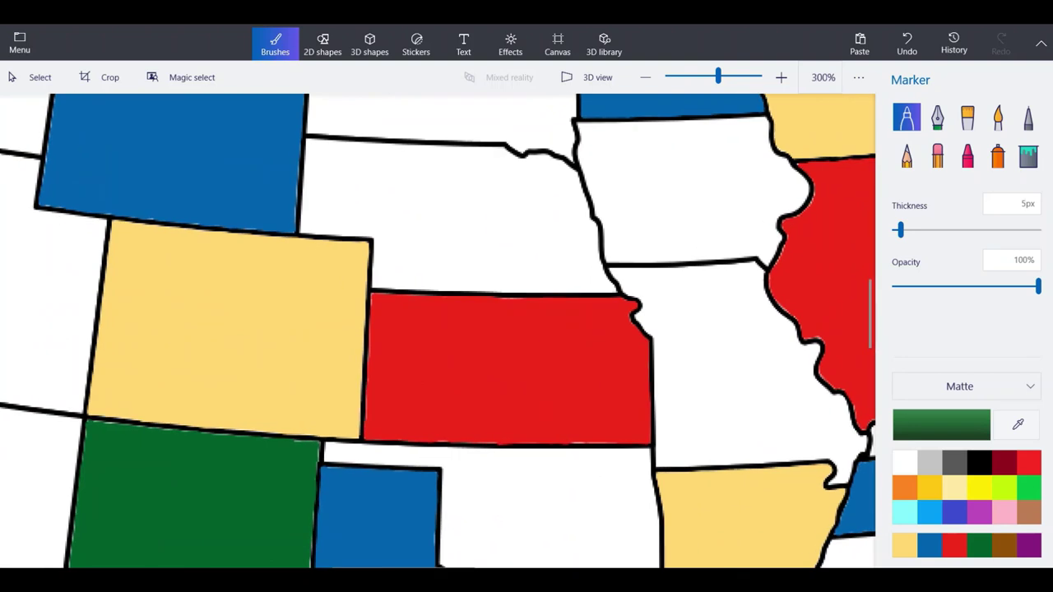
ctrl+scroll(383, 150, up, 4)
ctrl+scroll(344, 420, up, 9)
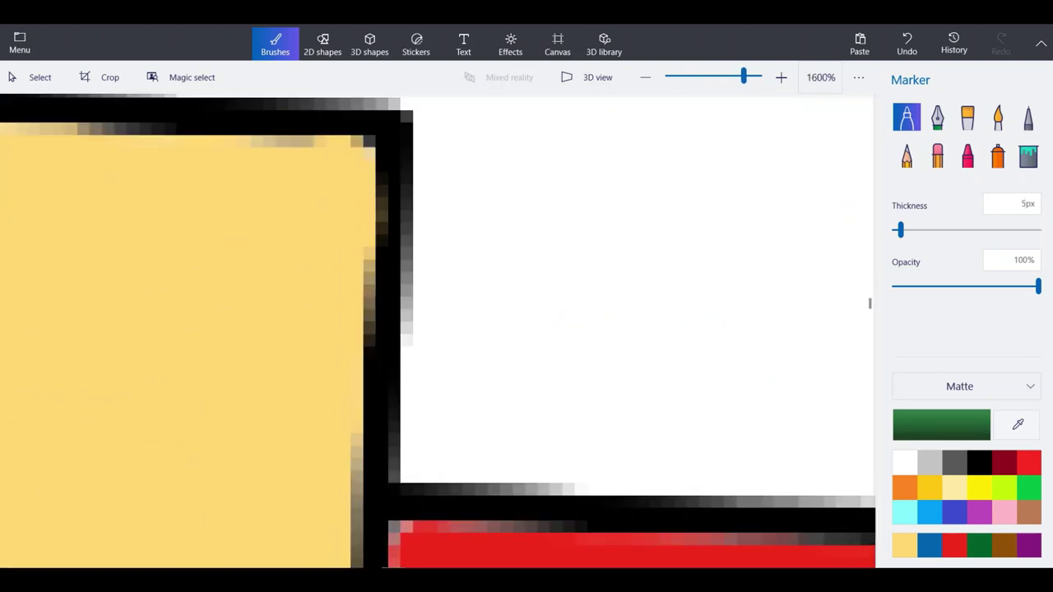
drag(486, 477, 481, 246)
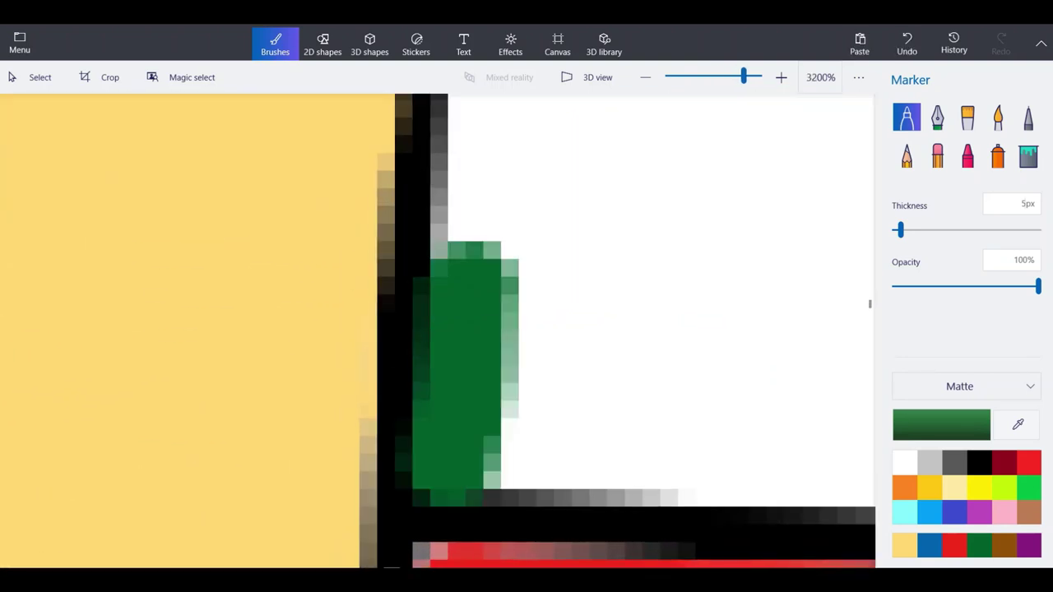
Undo the last green stroke and trace Nebraska's border around Colorado's northeast corner with the 5 px green marker.
click(906, 43)
ctrl+scroll(576, 453, down, 3)
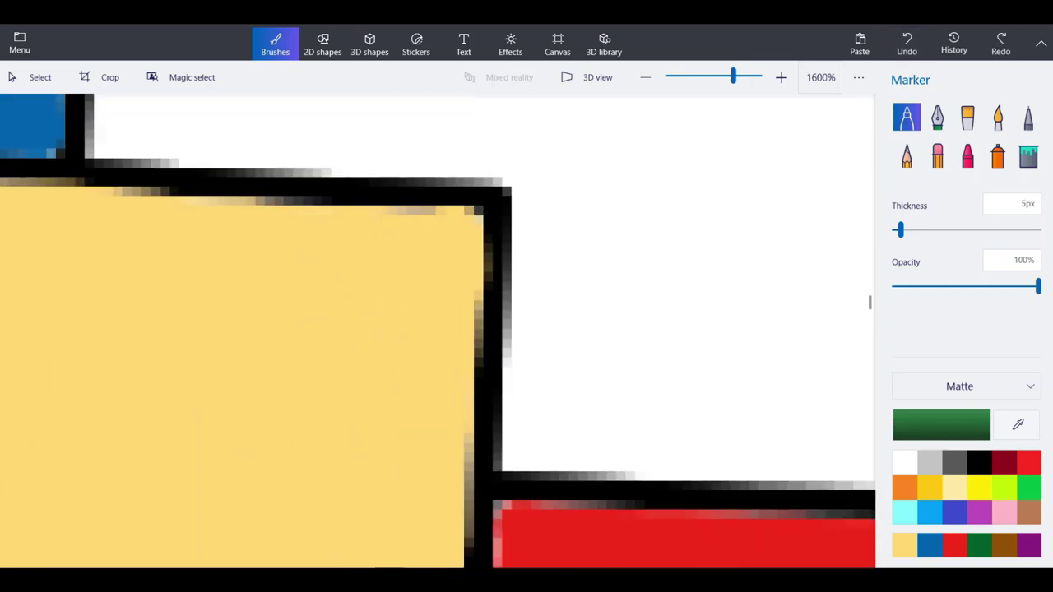
mouse_move(521, 465)
mouse_down()
mouse_move(535, 174)
mouse_move(120, 164)
mouse_up()
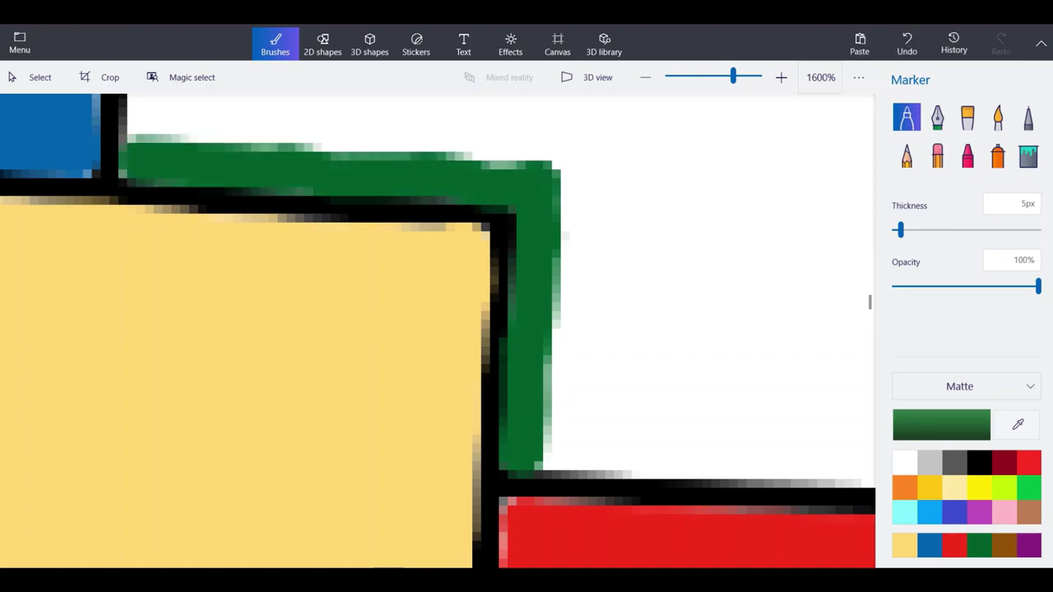
Trace Nebraska's western border along Wyoming in green, starting from the Colorado border.
scroll(299, 417, down, 3)
scroll(253, 134, up, 2)
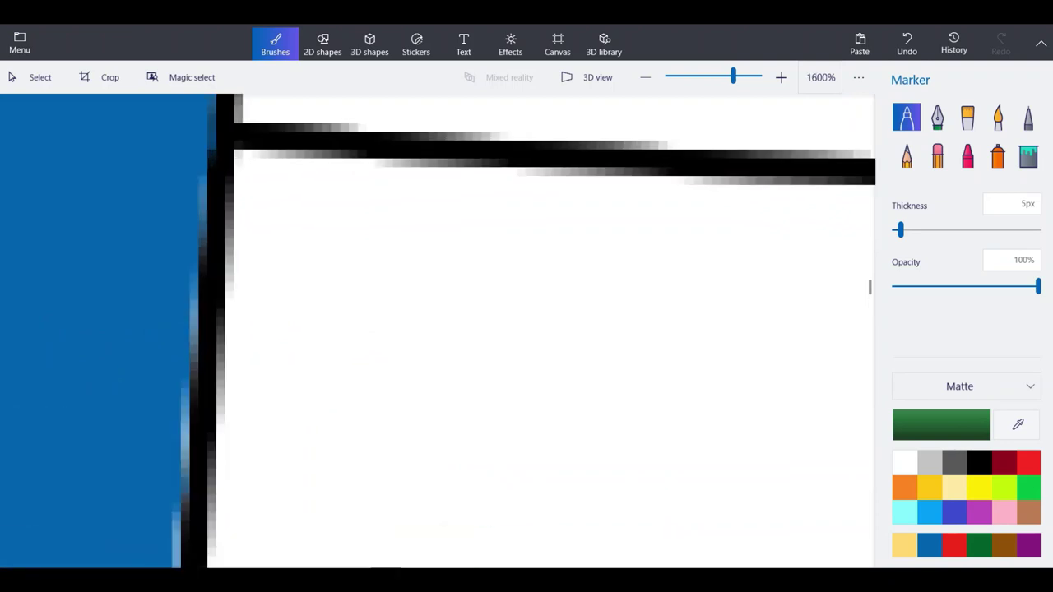
scroll(224, 240, down, 1)
scroll(212, 341, up, 1)
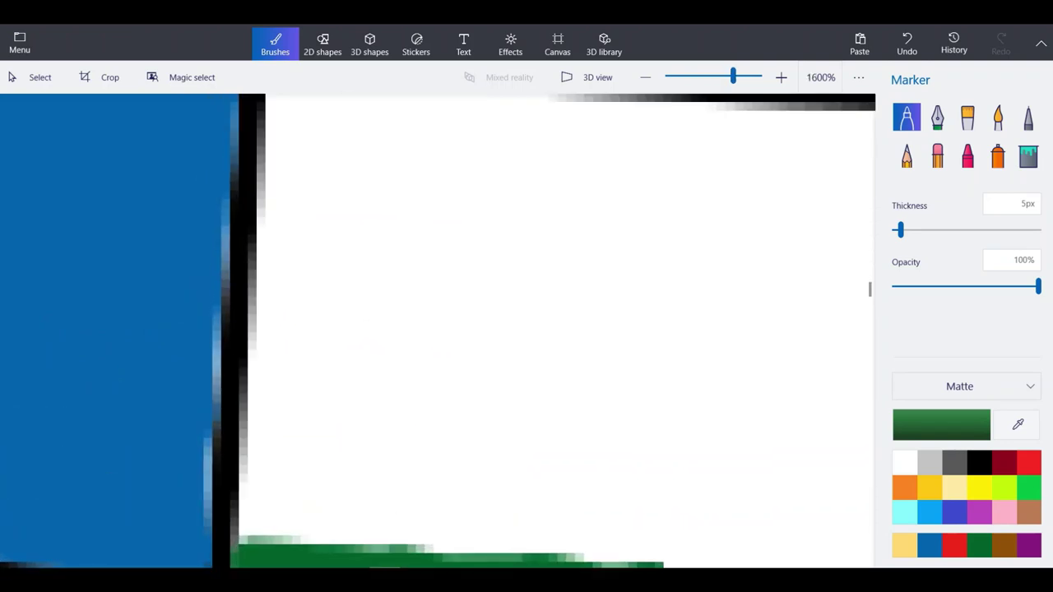
mouse_move(262, 550)
mouse_down()
mouse_move(288, 140)
mouse_move(255, 260)
mouse_move(247, 346)
mouse_move(273, 349)
mouse_up()
Trace the straight part of Nebraska's northern border in green, from the Wyoming corner eastward.
scroll(263, 489, down, 1)
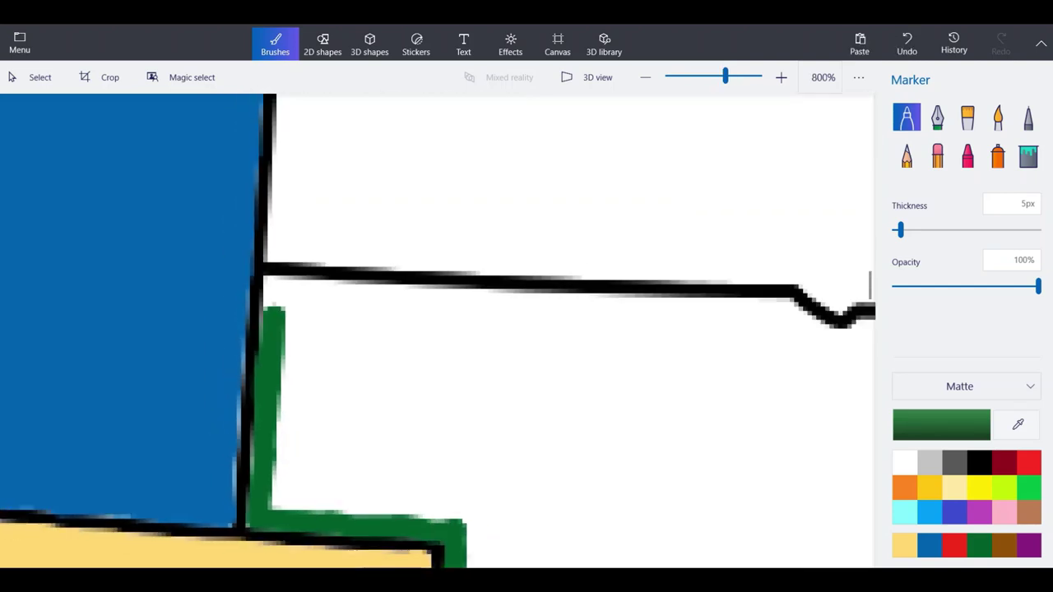
scroll(275, 224, up, 1)
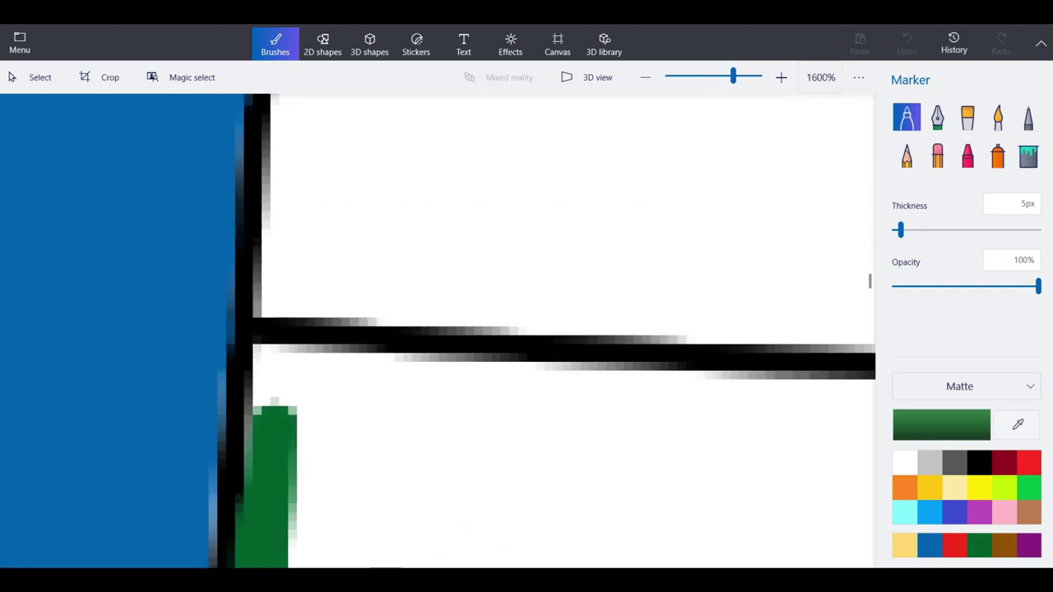
mouse_move(275, 424)
mouse_down()
mouse_move(275, 372)
mouse_move(874, 395)
mouse_up()
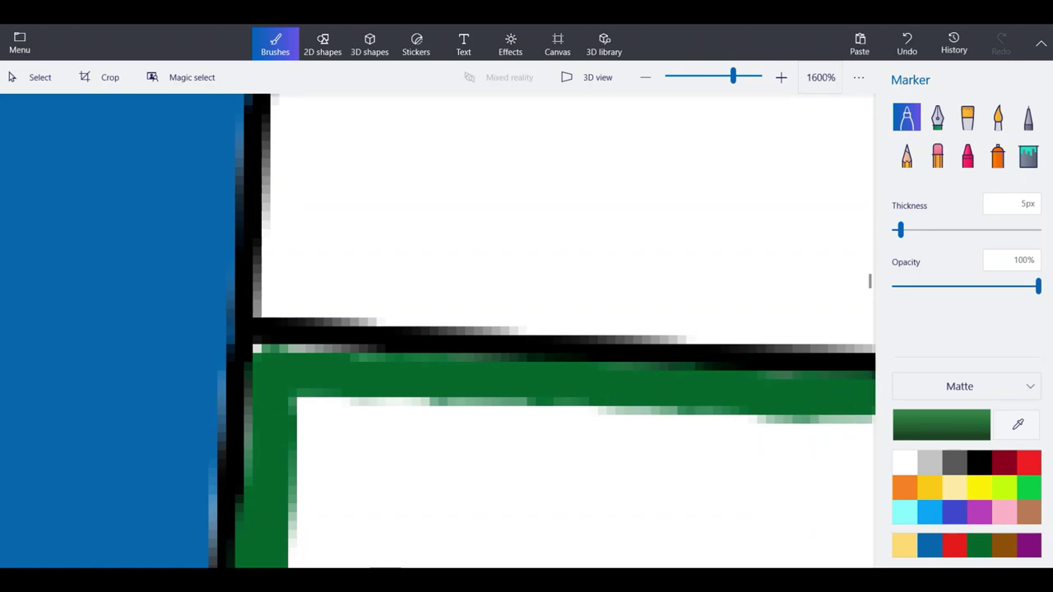
scroll(359, 324, down, 1)
scroll(799, 406, up, 1)
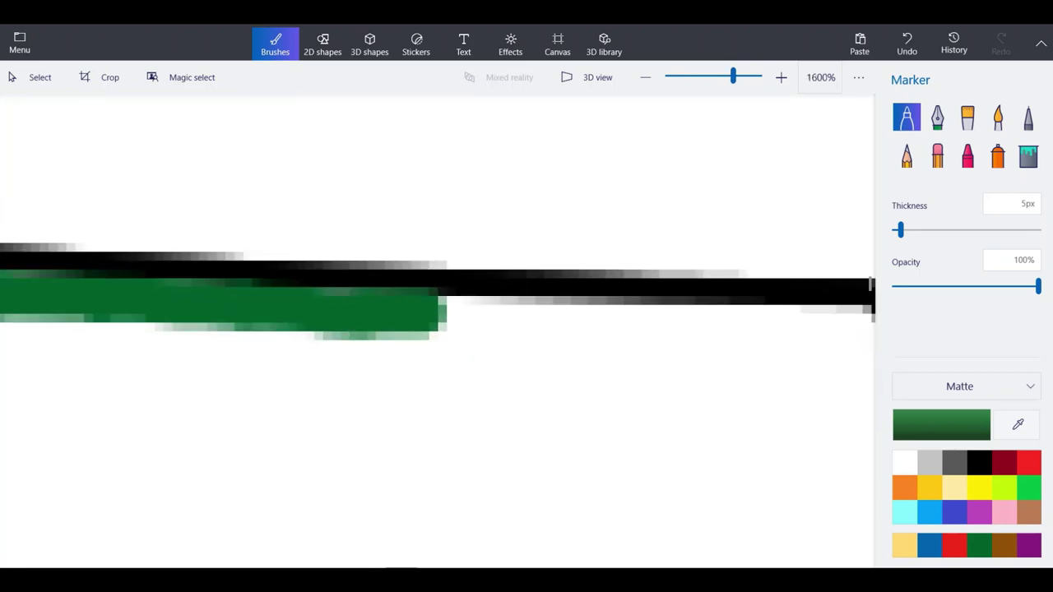
drag(829, 326, 415, 333)
scroll(420, 329, down, 4)
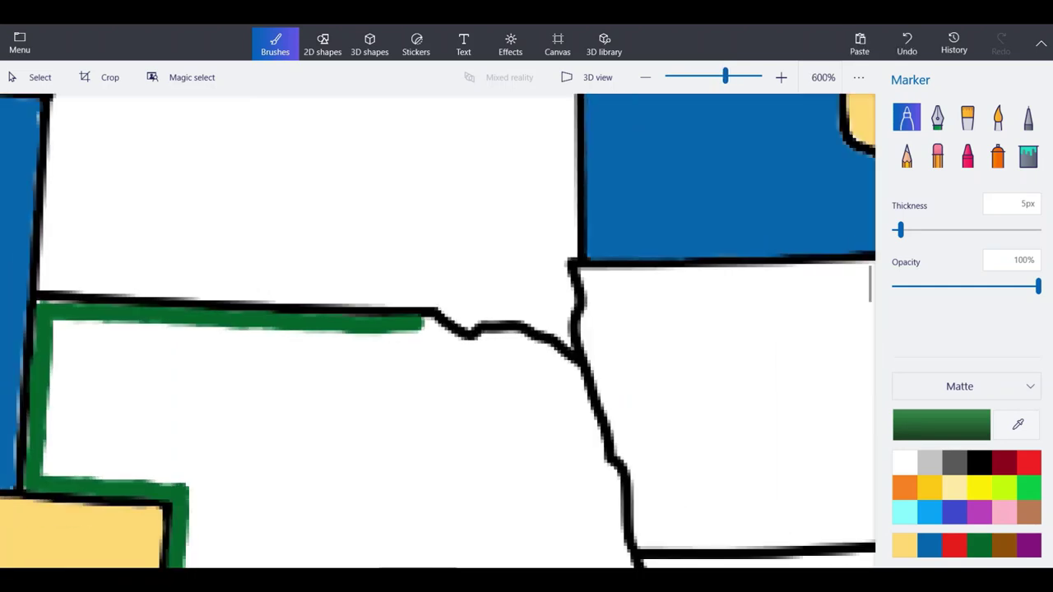
Trace the wavy northeastern section of Nebraska's border in green and round the corner onto the eastern side.
scroll(6, 294, up, 4)
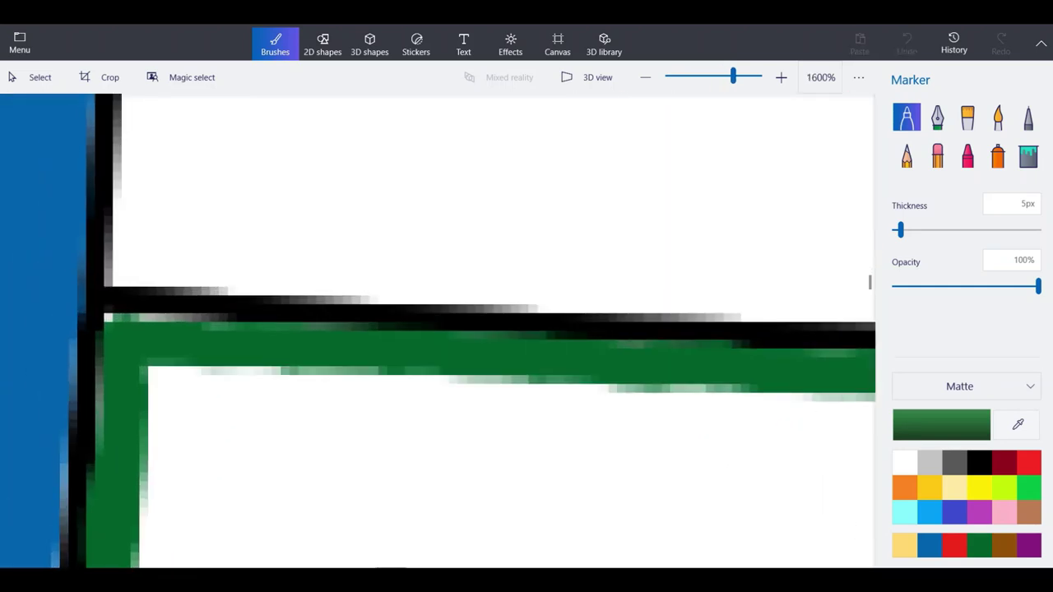
scroll(8, 264, down, 4)
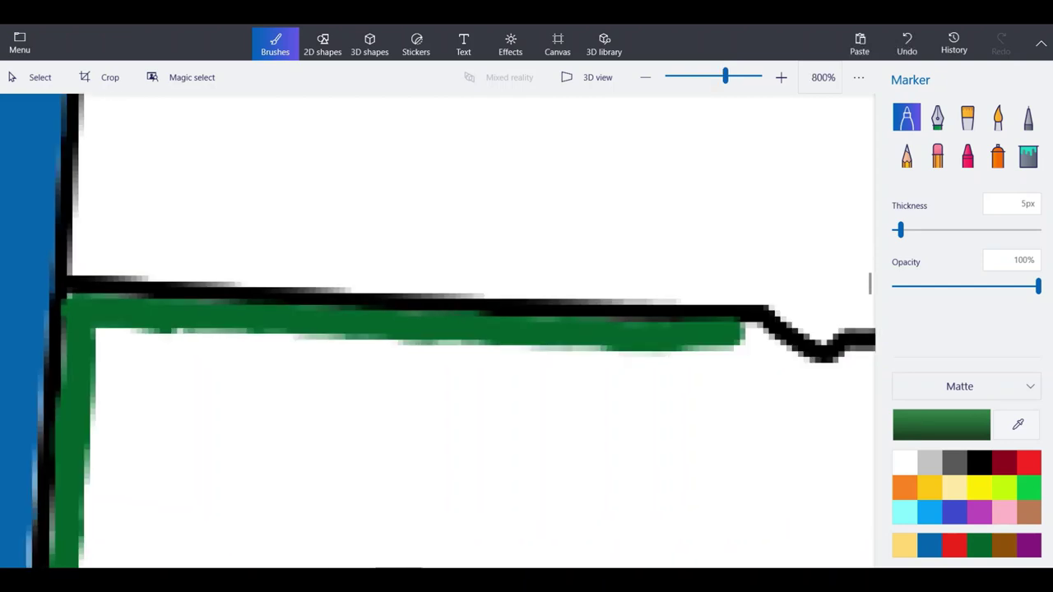
scroll(547, 351, up, 4)
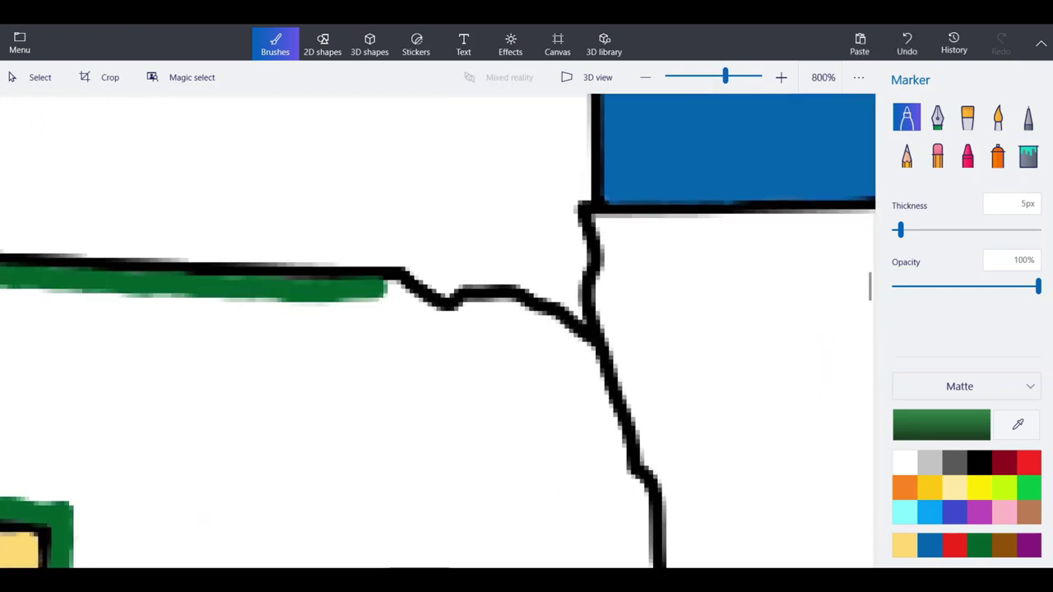
mouse_move(617, 374)
mouse_down()
mouse_move(547, 308)
mouse_move(451, 262)
mouse_move(311, 287)
mouse_move(194, 239)
mouse_up()
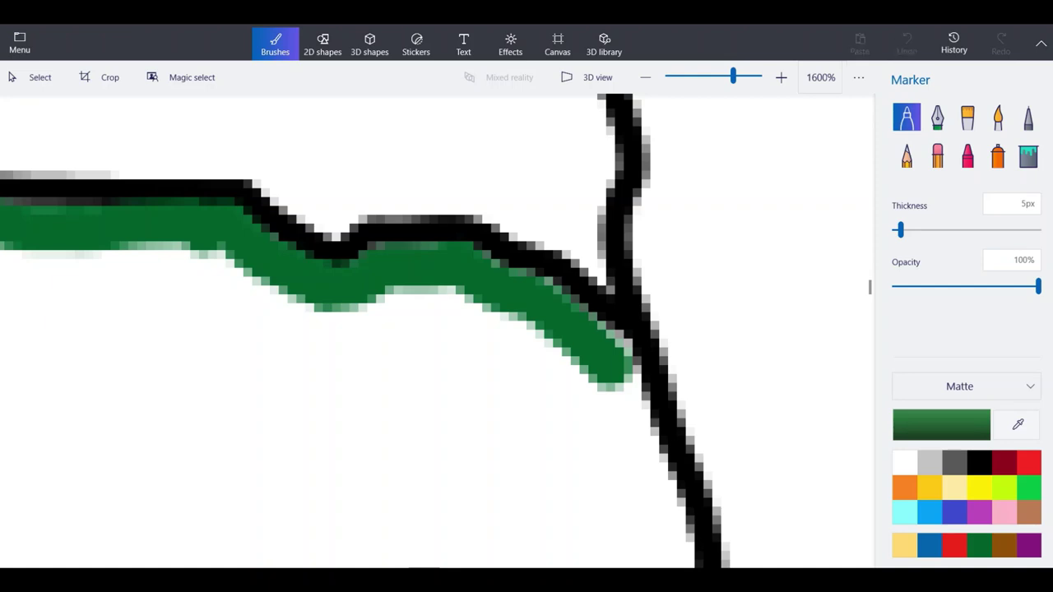
mouse_move(576, 349)
mouse_down()
mouse_move(617, 379)
mouse_move(675, 555)
mouse_up()
Extend the green outline down Nebraska's eastern border, past the junction of the two neighboring states.
scroll(526, 214, down, 3)
scroll(625, 444, up, 1)
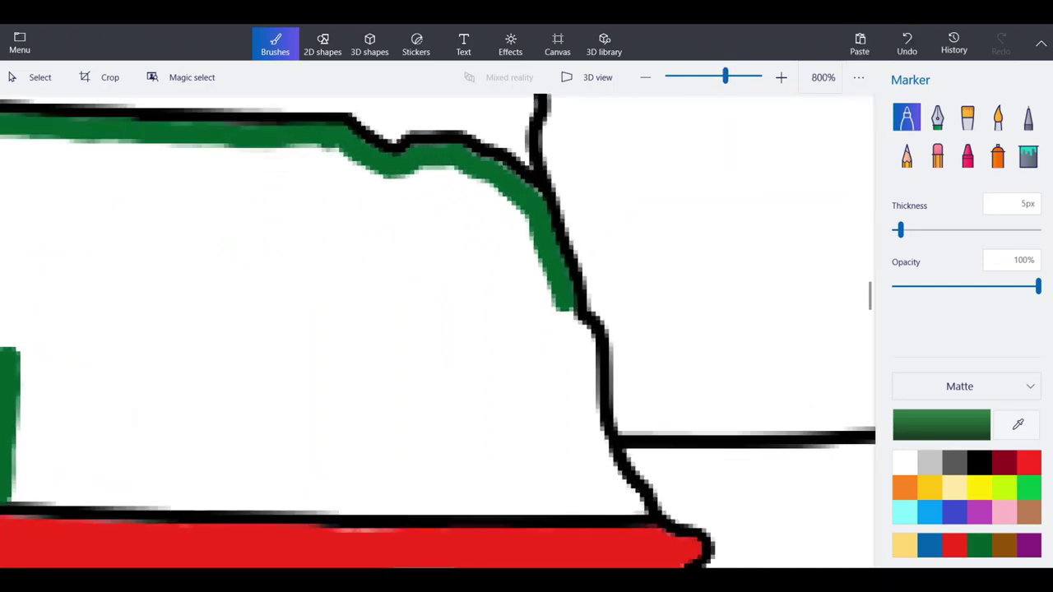
scroll(596, 421, up, 3)
mouse_move(578, 465)
mouse_down()
mouse_move(561, 247)
mouse_move(514, 185)
mouse_up()
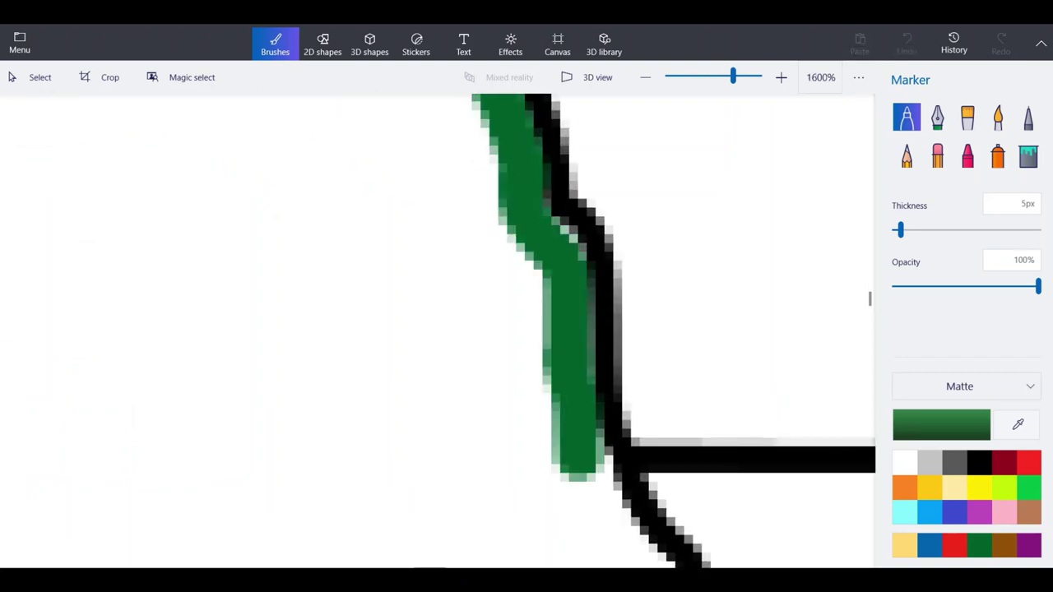
mouse_move(553, 223)
mouse_down()
mouse_move(582, 436)
mouse_move(615, 528)
mouse_up()
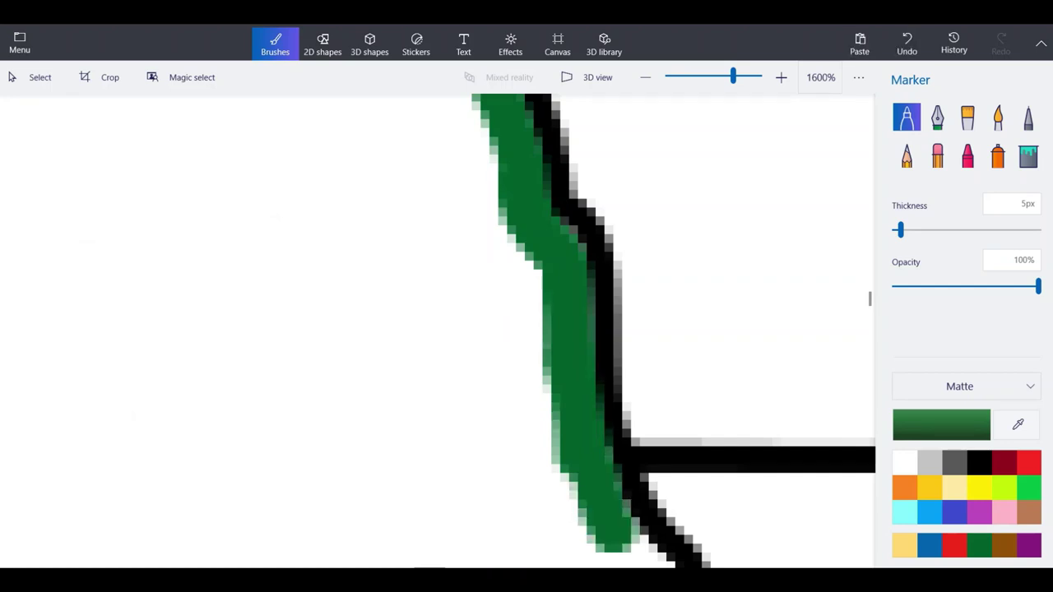
Outline Nebraska's southeast corner in green and start the edge along the red state's northern border.
scroll(549, 281, down, 1)
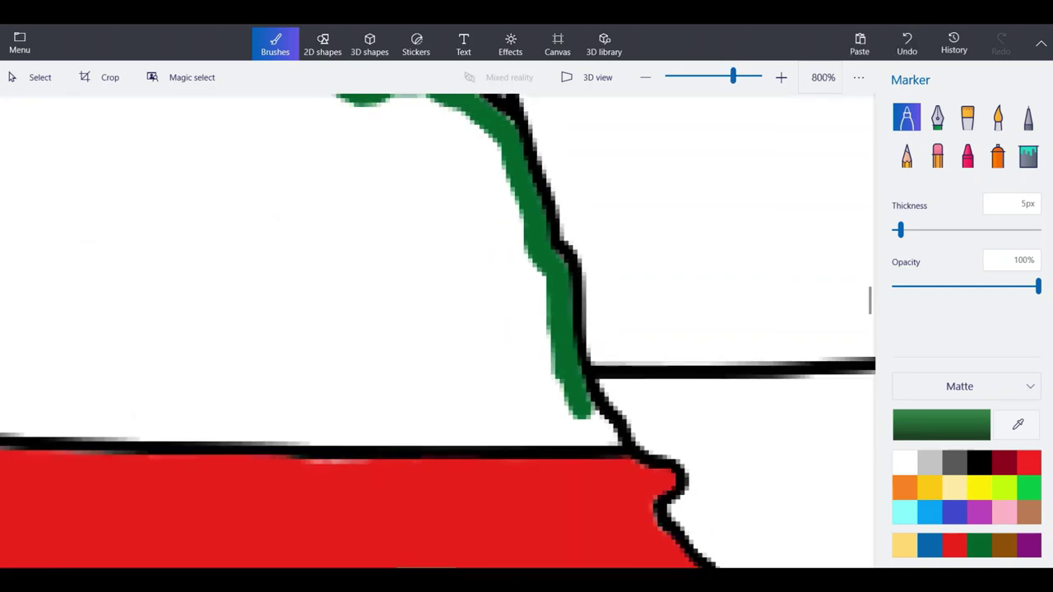
scroll(551, 282, up, 2)
mouse_move(576, 415)
mouse_down()
mouse_move(638, 490)
mouse_move(486, 469)
mouse_move(6, 475)
mouse_up()
Complete the green outline along Nebraska's southern border to Colorado's corner, undoing the stroke that overlaps the black line.
scroll(573, 374, down, 1)
scroll(140, 424, up, 3)
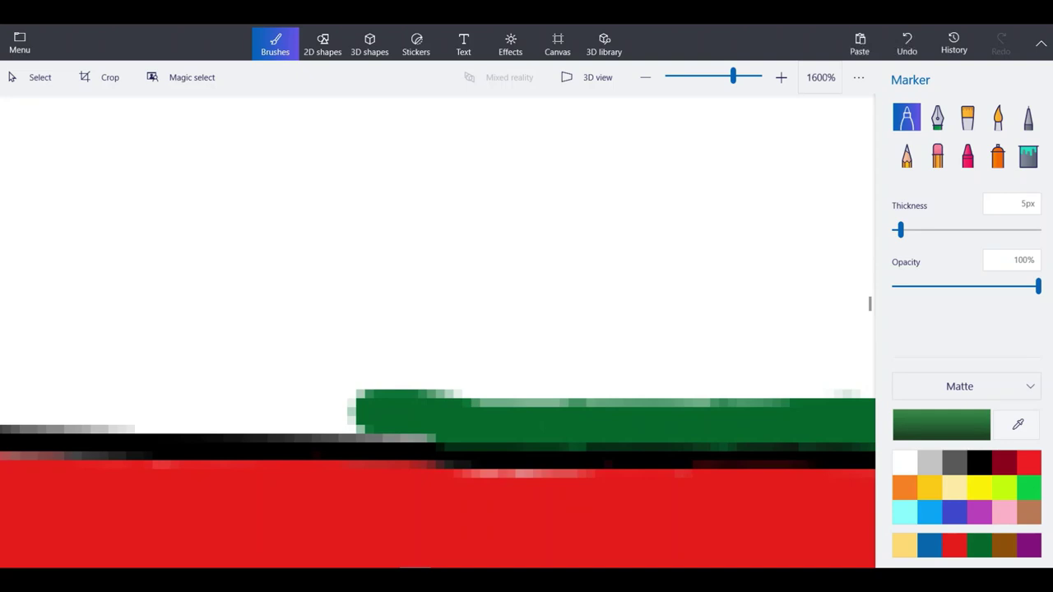
drag(378, 415, 13, 408)
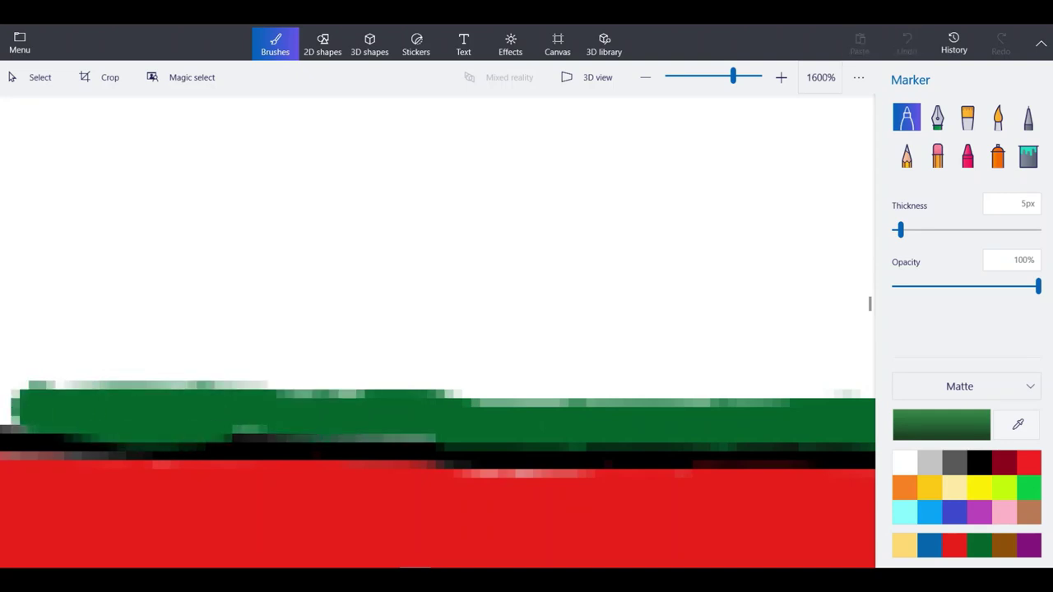
key(ctrl+z)
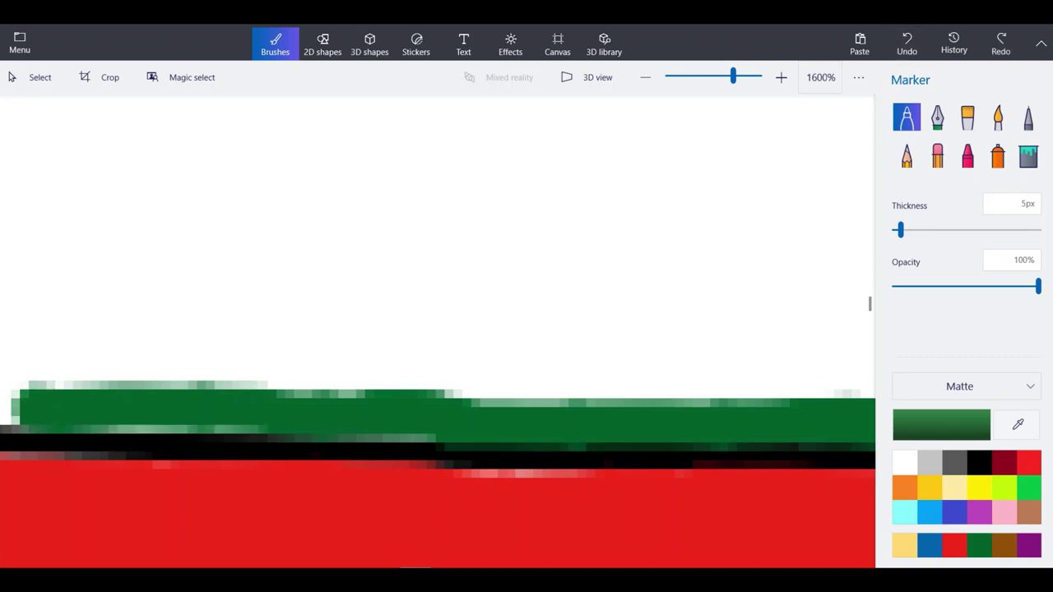
drag(81, 409, 297, 407)
scroll(576, 374, down, 5)
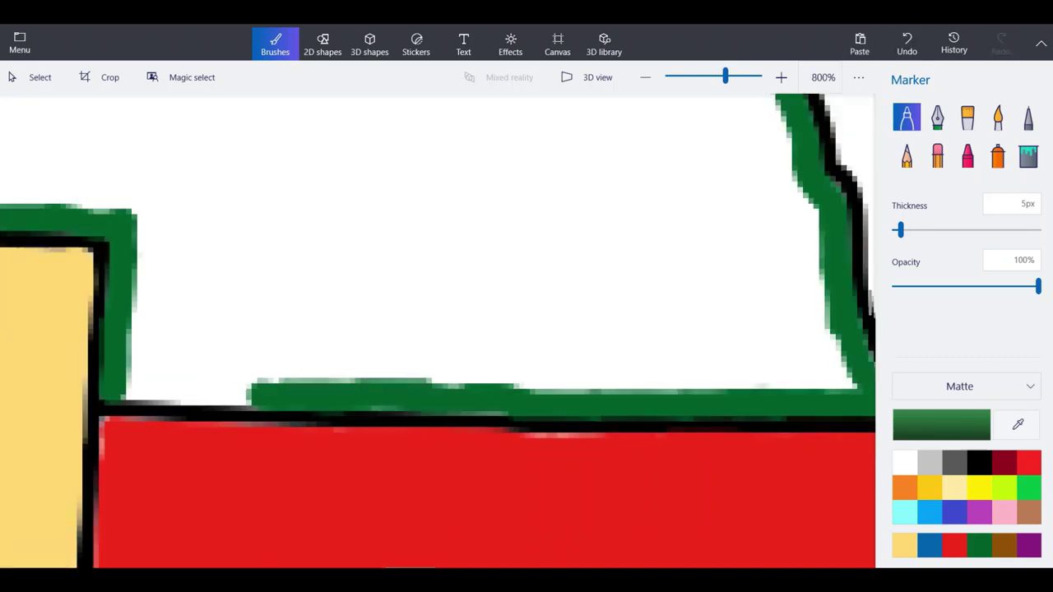
scroll(325, 366, up, 5)
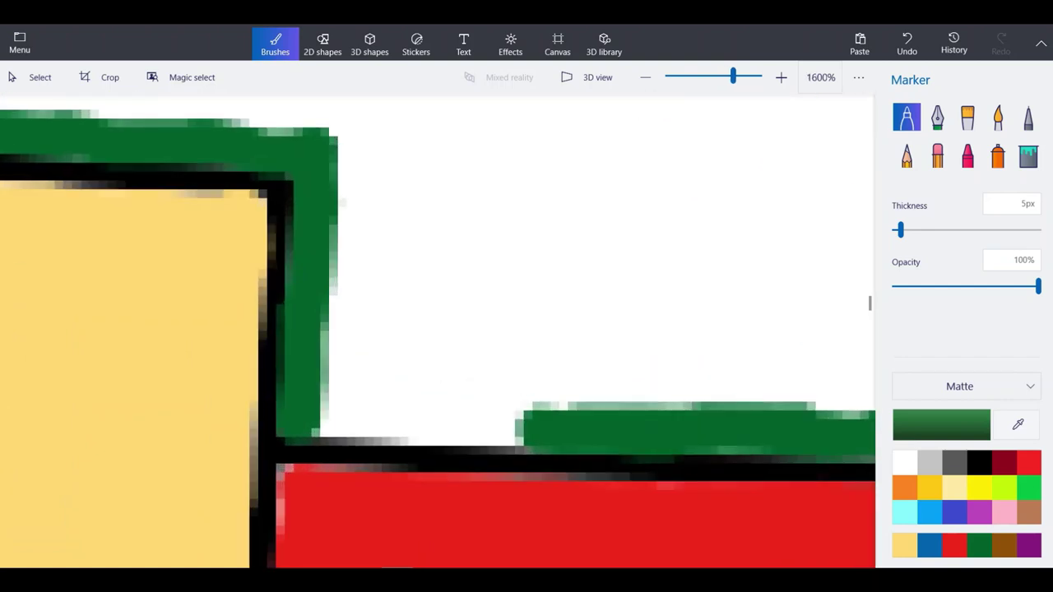
drag(543, 421, 323, 423)
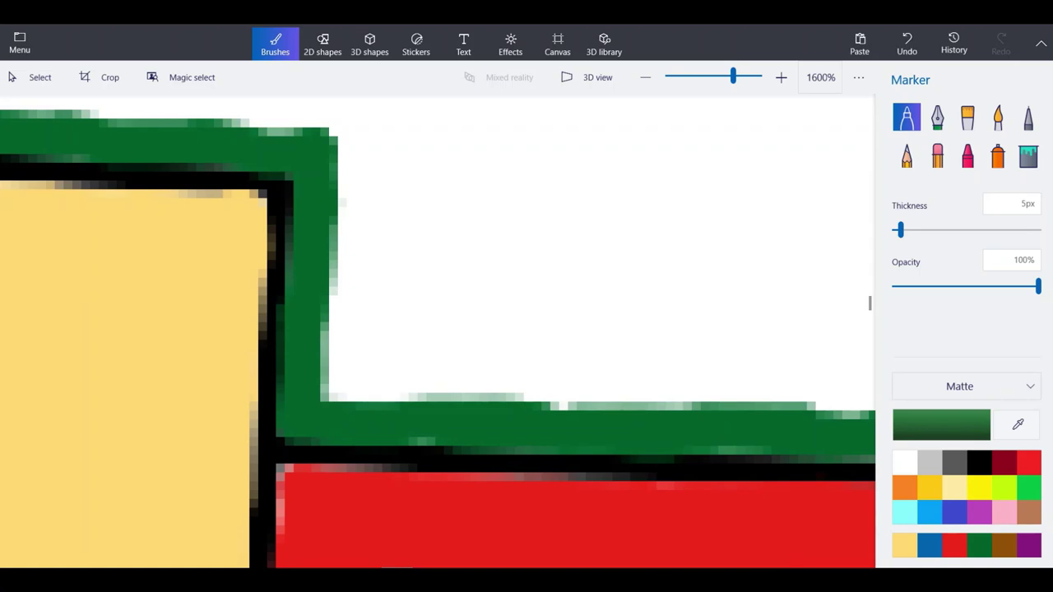
Set the marker thickness to 10 px and fill the western part of Nebraska in green.
scroll(436, 329, down, 3)
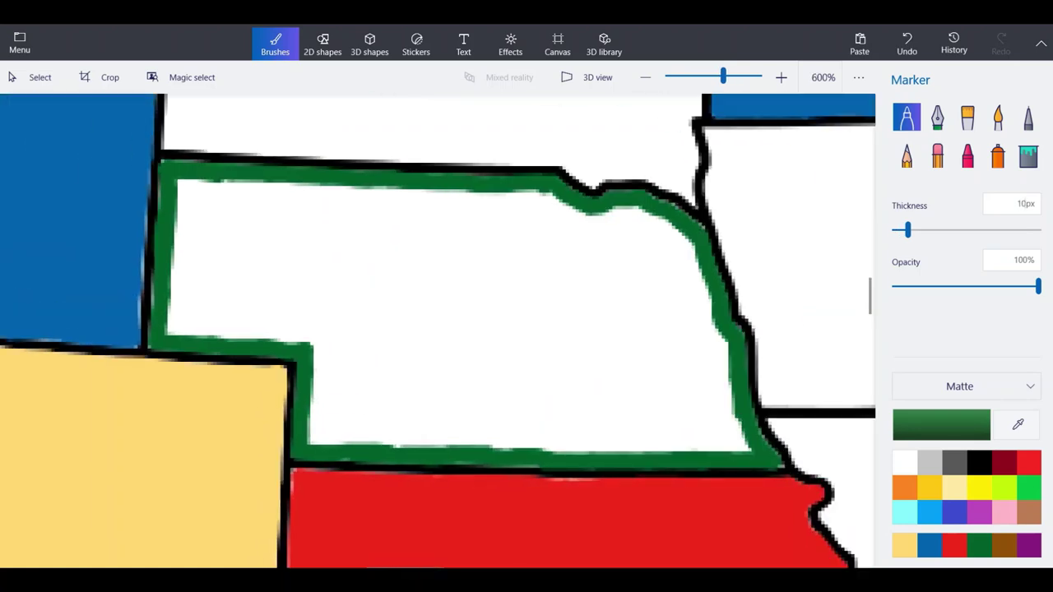
scroll(436, 329, up, 1)
mouse_move(350, 321)
mouse_down()
mouse_move(309, 347)
mouse_move(329, 374)
mouse_move(301, 479)
mouse_move(367, 471)
mouse_move(368, 323)
mouse_up()
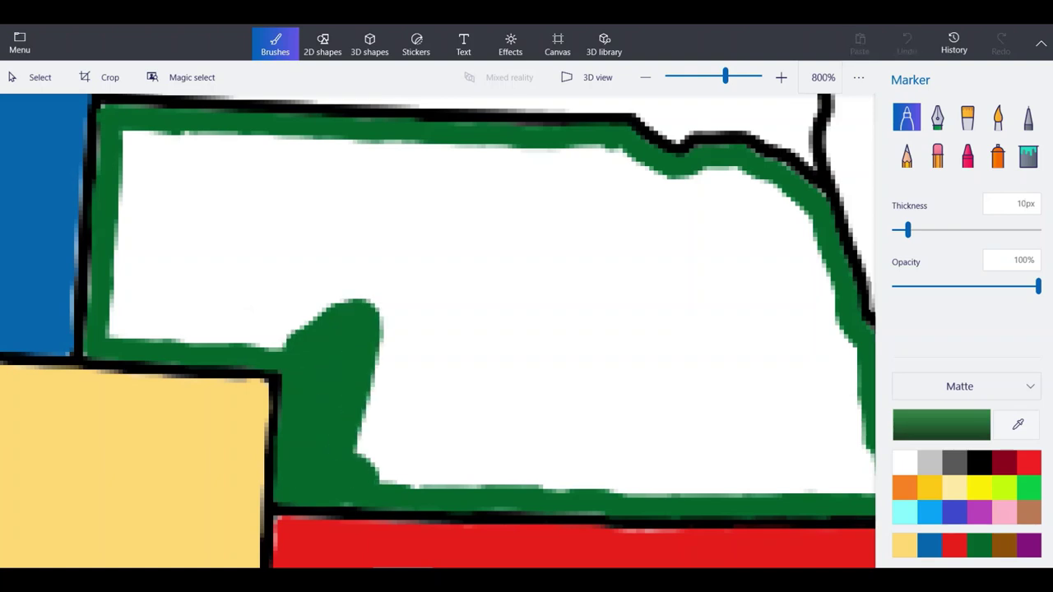
mouse_move(301, 336)
mouse_down()
mouse_move(111, 321)
mouse_move(144, 148)
mouse_move(156, 138)
mouse_move(301, 152)
mouse_up()
mouse_move(238, 169)
mouse_down()
mouse_move(164, 288)
mouse_move(337, 309)
mouse_move(206, 177)
mouse_move(185, 177)
mouse_move(218, 247)
mouse_move(334, 255)
mouse_move(395, 300)
mouse_move(761, 362)
mouse_up()
Fill the central and southern interior of Nebraska in green with the 10 px marker.
drag(395, 346, 716, 399)
drag(387, 226, 753, 317)
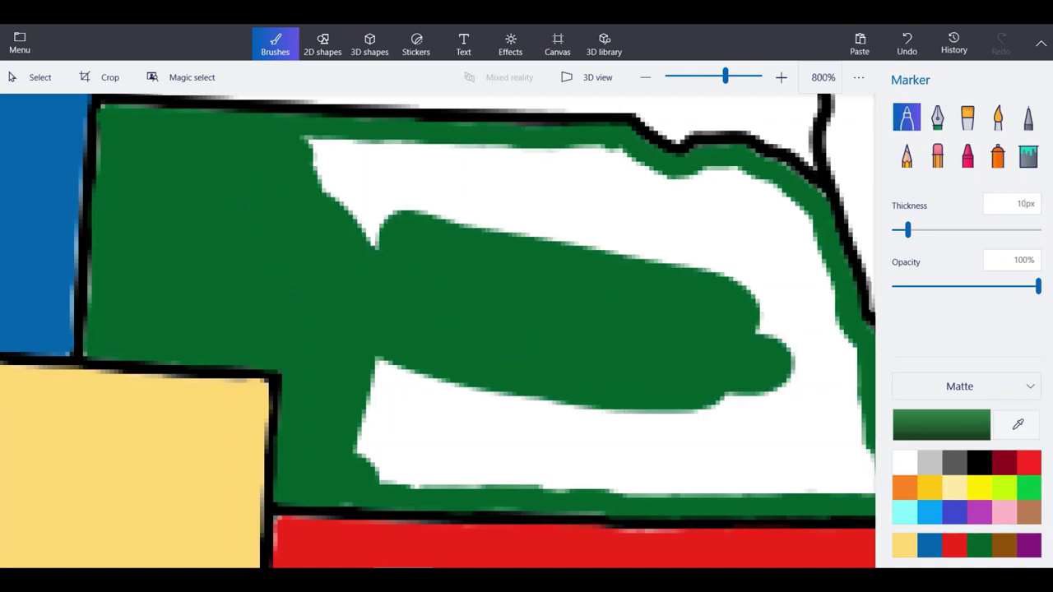
mouse_move(535, 403)
mouse_down()
mouse_move(646, 461)
mouse_move(576, 487)
mouse_move(362, 436)
mouse_move(450, 390)
mouse_move(448, 430)
mouse_move(412, 407)
mouse_move(661, 461)
mouse_up()
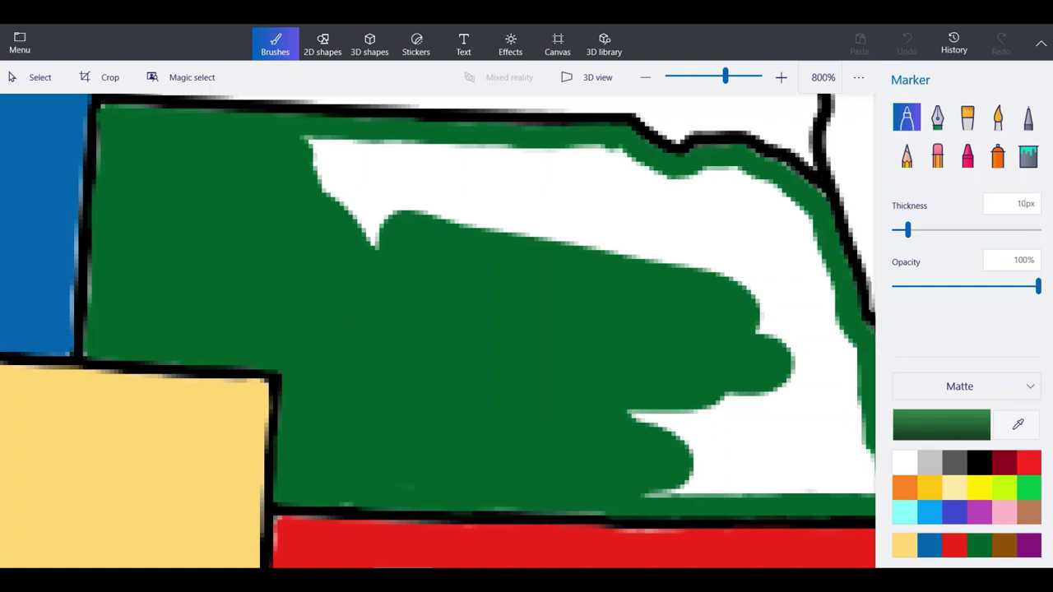
drag(650, 420, 700, 469)
mouse_move(707, 263)
mouse_down()
mouse_move(371, 240)
mouse_move(333, 193)
mouse_up()
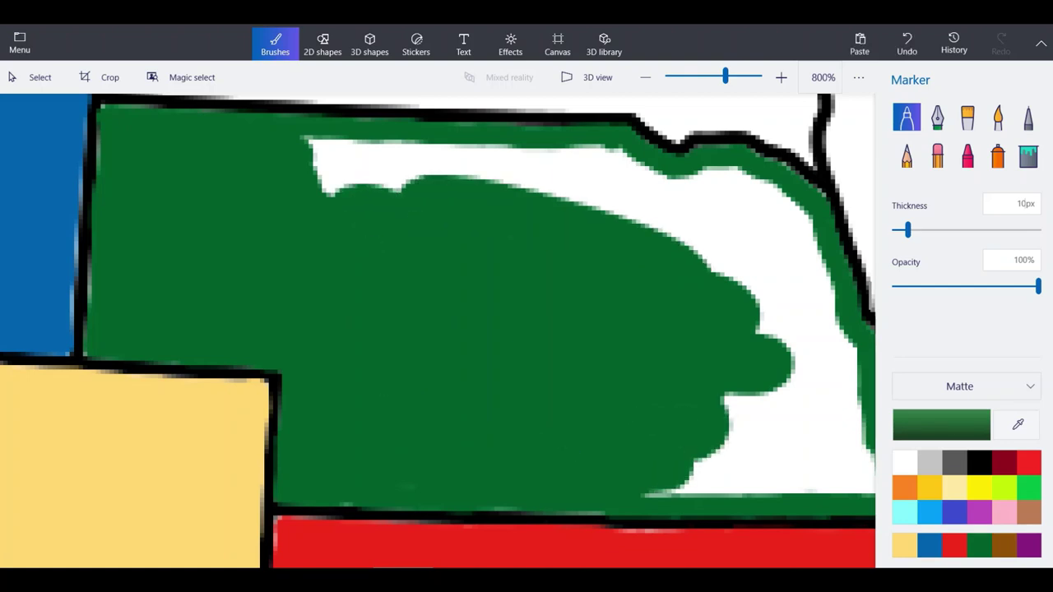
Fill the white area along Nebraska's eastern side in green, undoing a stray stroke along the way.
scroll(402, 482, down, 1)
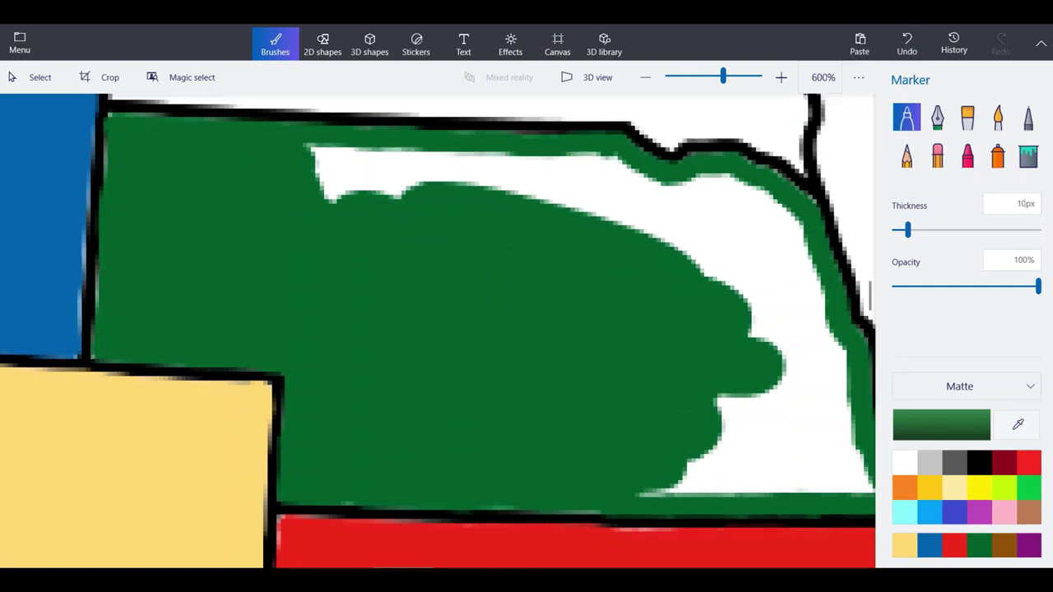
mouse_move(633, 406)
mouse_down()
mouse_move(745, 467)
mouse_move(597, 490)
mouse_up()
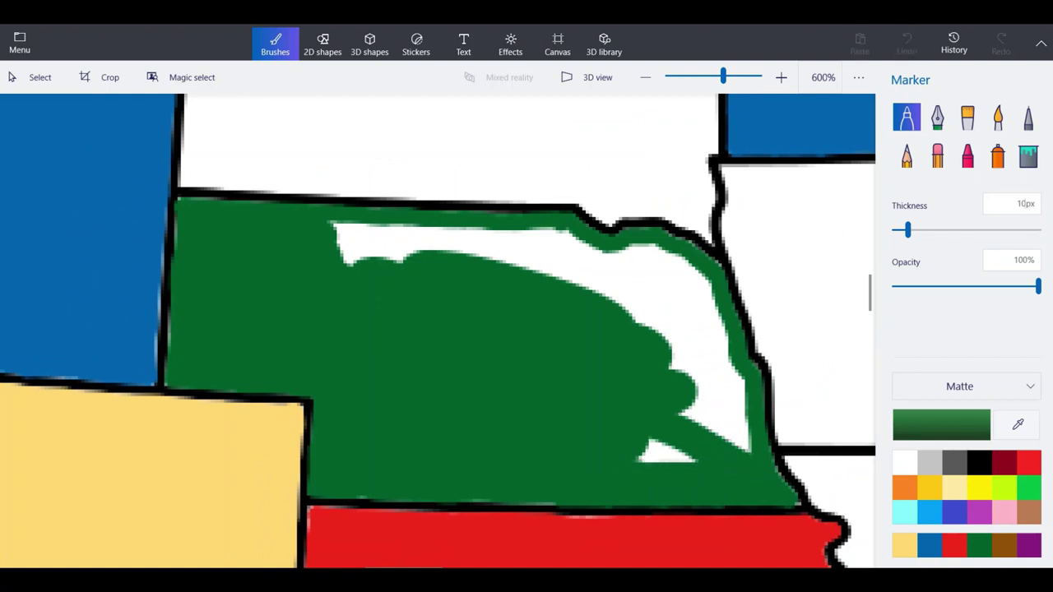
drag(695, 461, 646, 445)
mouse_move(679, 374)
mouse_down()
mouse_move(745, 449)
mouse_move(708, 481)
mouse_move(593, 489)
mouse_move(654, 444)
mouse_up()
click(907, 43)
mouse_move(724, 461)
mouse_down()
mouse_move(742, 462)
mouse_move(706, 338)
mouse_up()
mouse_move(708, 362)
mouse_down()
mouse_move(687, 273)
mouse_move(639, 253)
mouse_move(601, 268)
mouse_move(692, 412)
mouse_move(708, 400)
mouse_move(667, 315)
mouse_up()
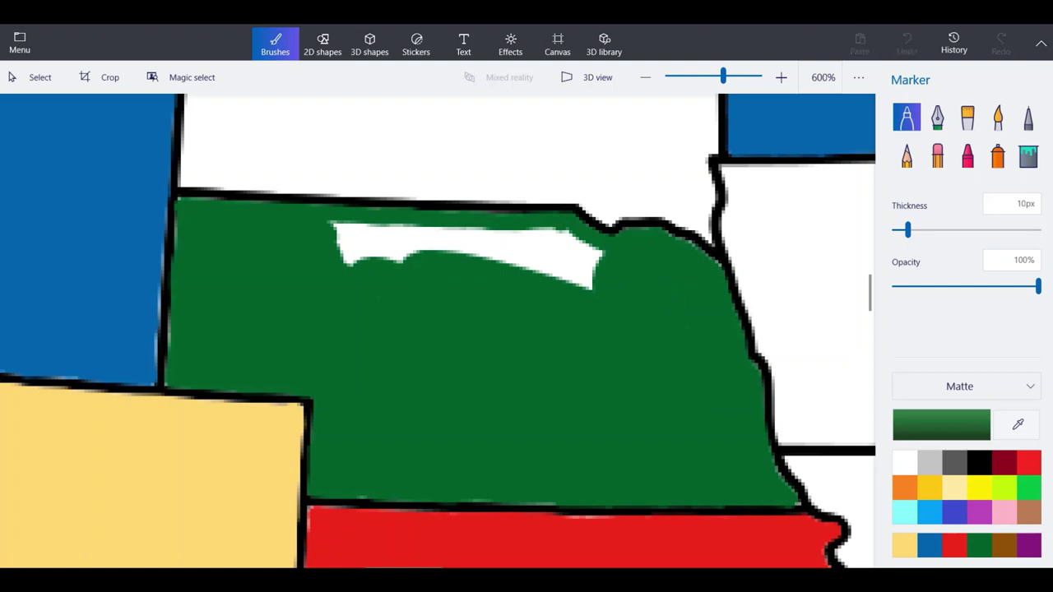
Cover the remaining white strip below Nebraska's northern border in green.
drag(375, 282, 398, 279)
drag(362, 280, 330, 235)
drag(331, 231, 463, 231)
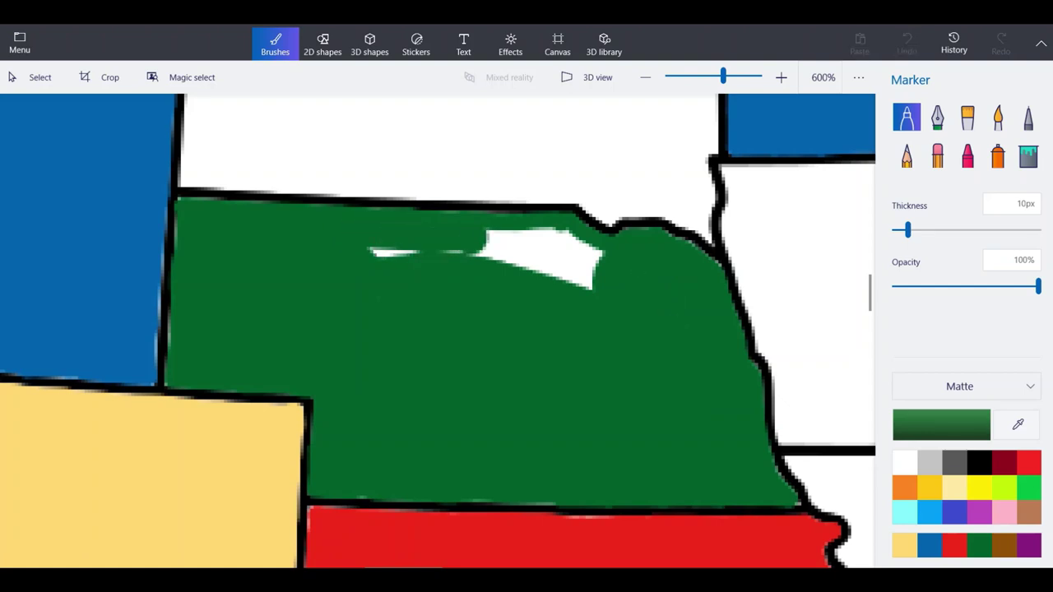
mouse_move(372, 253)
mouse_down()
mouse_move(476, 254)
mouse_move(506, 238)
mouse_move(589, 246)
mouse_move(589, 255)
mouse_move(508, 257)
mouse_up()
scroll(427, 268, down, 3)
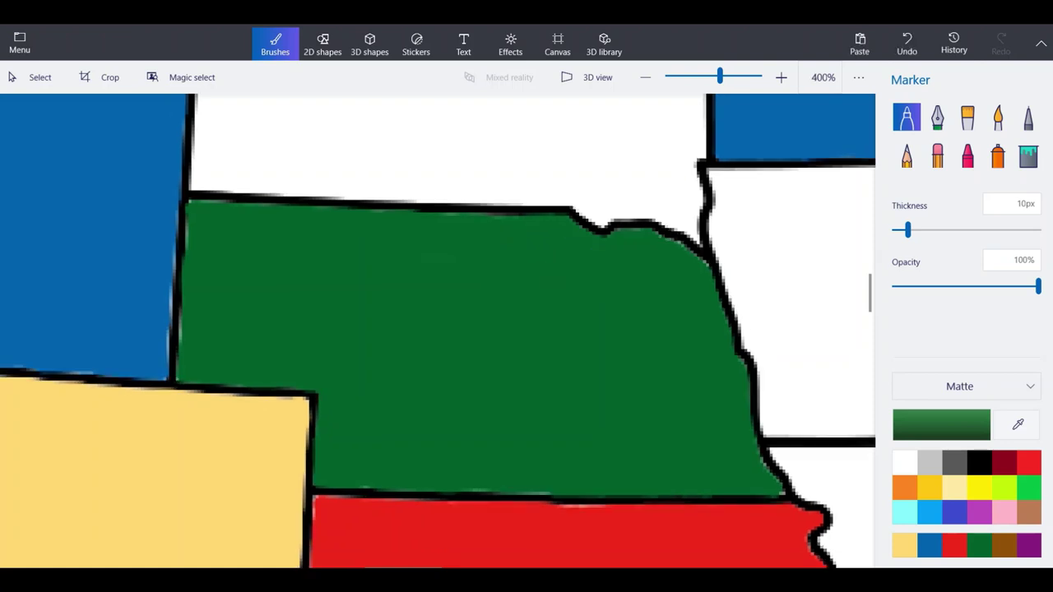
Set the marker thickness to 5 px for outlining another state.
scroll(428, 329, down, 5)
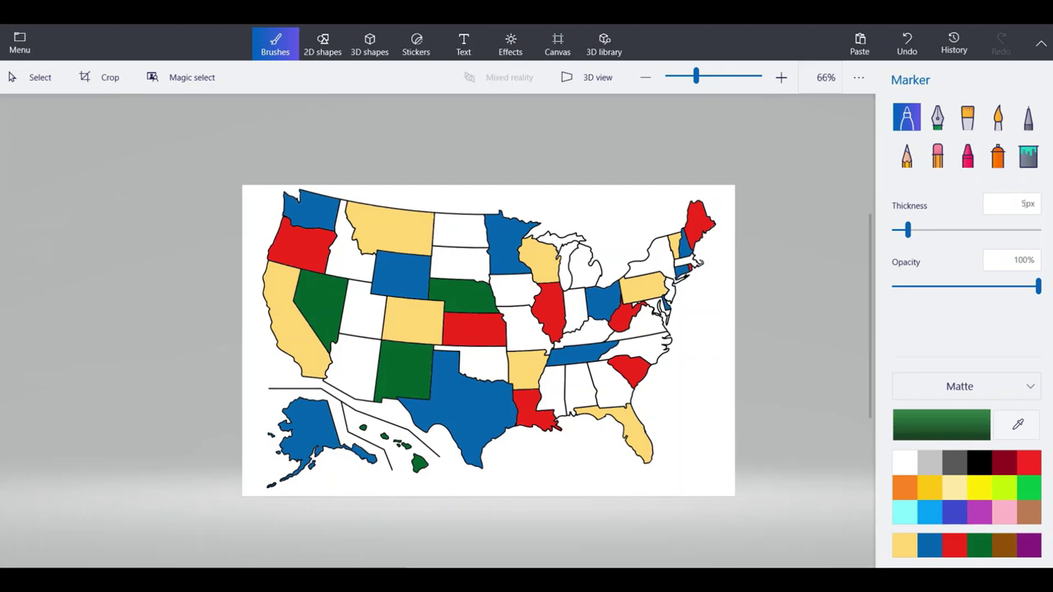
scroll(606, 230, up, 5)
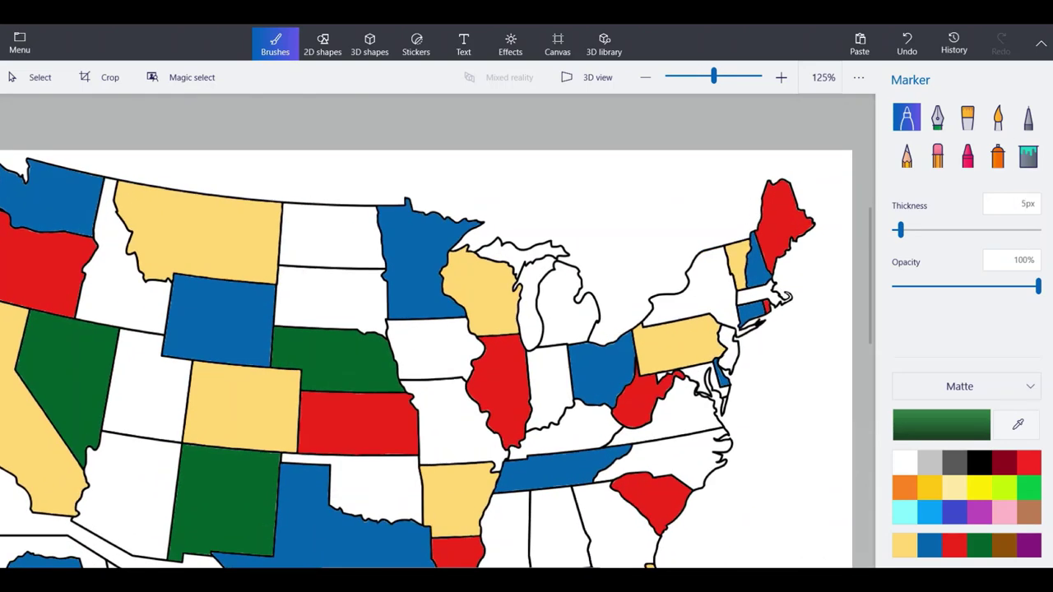
Fill the western part of Michigan's Upper Peninsula in green with the 5 px marker, up to its northern peak.
scroll(203, 331, up, 4)
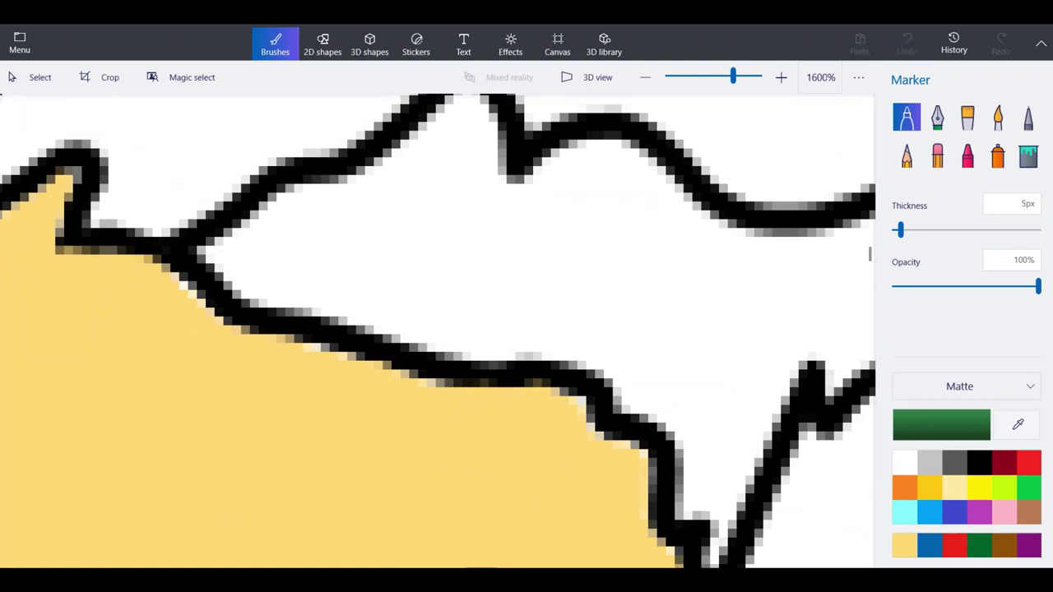
mouse_move(564, 341)
mouse_down()
mouse_move(478, 339)
mouse_move(274, 283)
mouse_move(211, 243)
mouse_move(404, 180)
mouse_move(397, 264)
mouse_move(464, 254)
mouse_move(491, 267)
mouse_up()
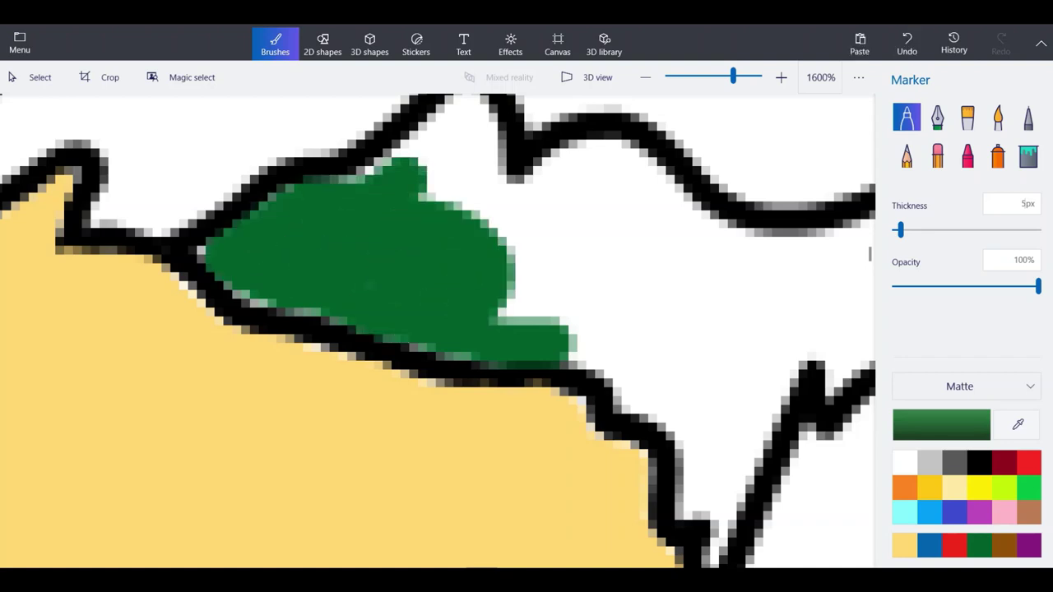
scroll(392, 362, down, 1)
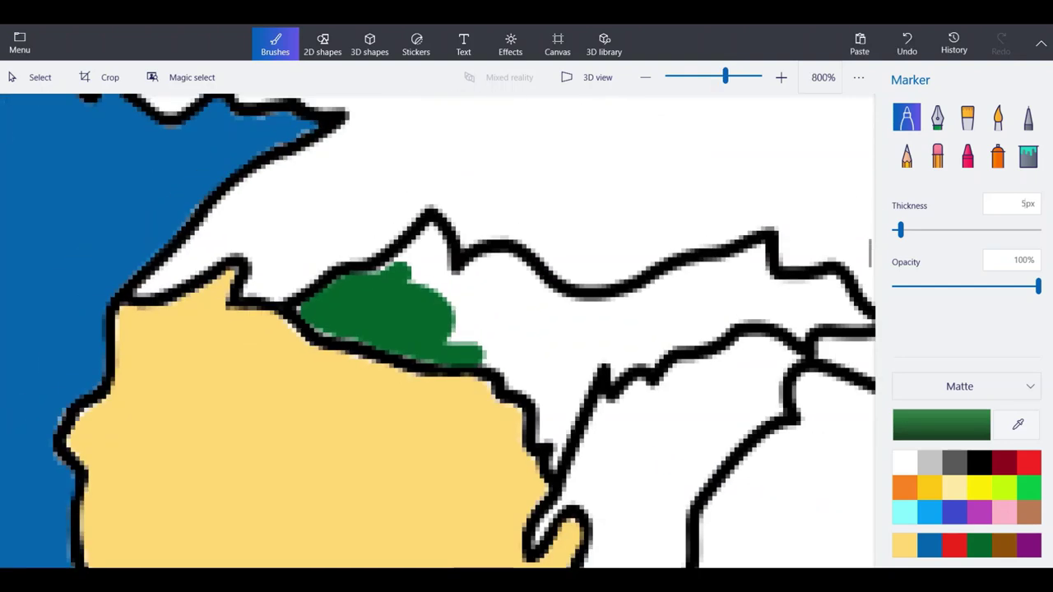
scroll(449, 160, up, 1)
mouse_move(344, 383)
mouse_down()
mouse_move(363, 359)
mouse_move(307, 383)
mouse_move(381, 339)
mouse_move(419, 284)
mouse_move(448, 445)
mouse_move(370, 362)
mouse_up()
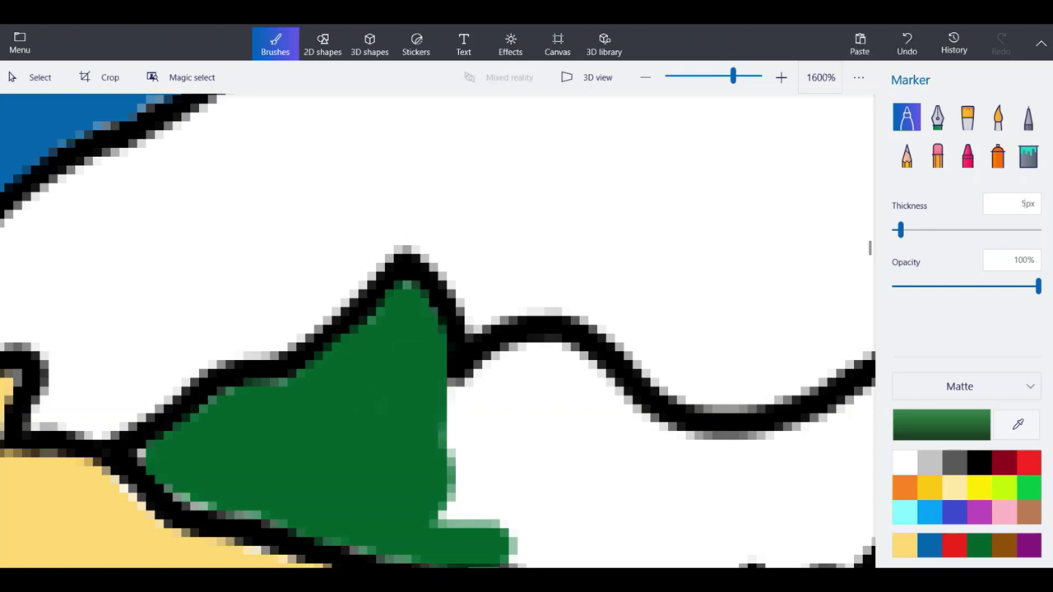
mouse_move(461, 399)
mouse_down()
mouse_move(498, 367)
mouse_move(555, 354)
mouse_move(646, 432)
mouse_move(696, 452)
mouse_move(851, 440)
mouse_move(576, 514)
mouse_move(461, 515)
mouse_move(650, 494)
mouse_move(659, 449)
mouse_move(510, 423)
mouse_move(527, 387)
mouse_move(452, 432)
mouse_up()
Extend the green fill through the middle of Michigan's Upper Peninsula between its northern and southern borders.
scroll(516, 416, down, 4)
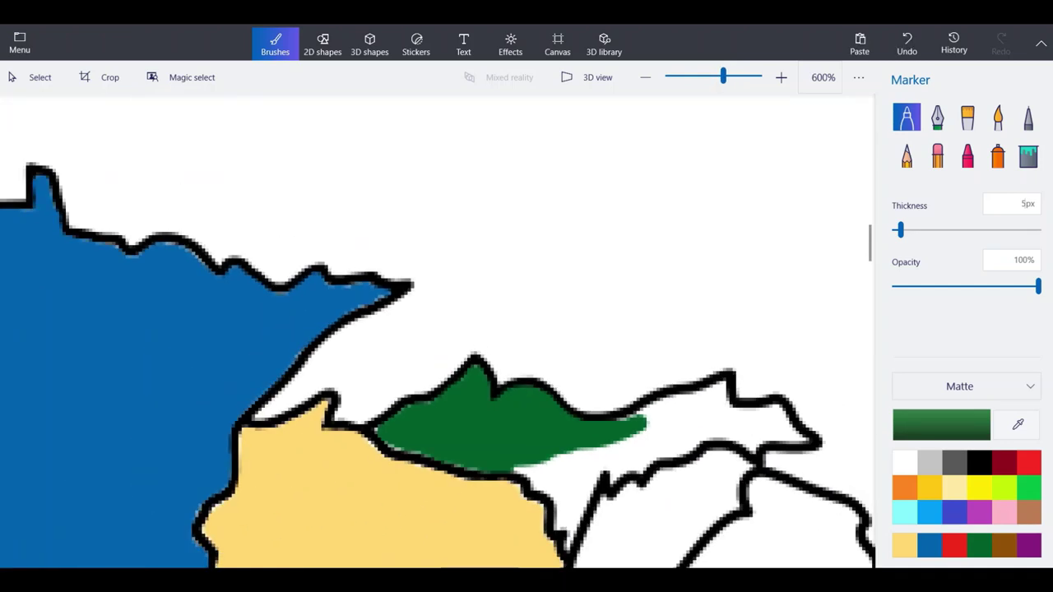
scroll(740, 442, up, 5)
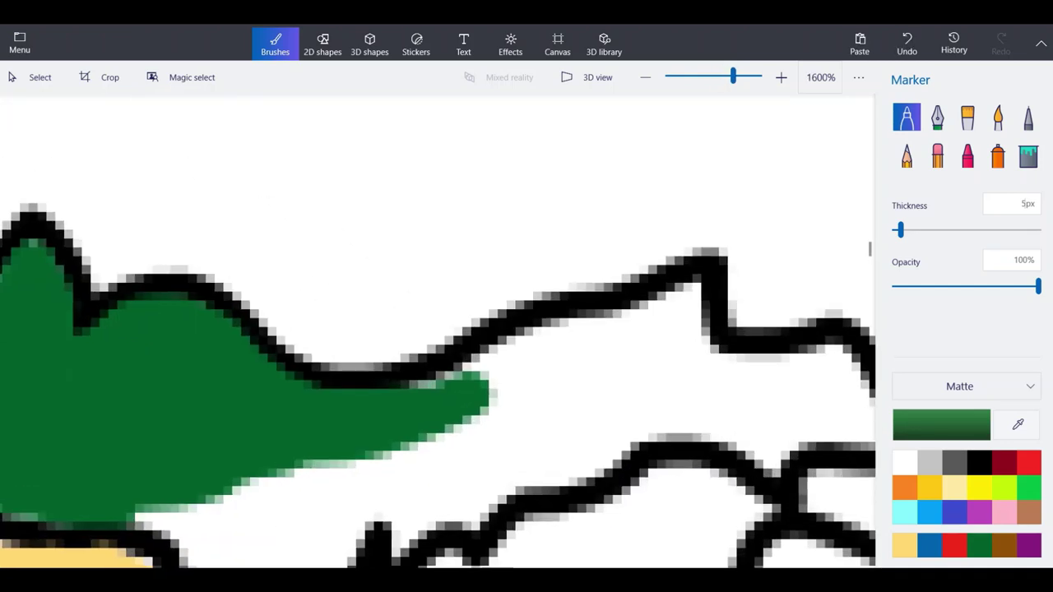
mouse_move(798, 394)
mouse_down()
mouse_move(761, 440)
mouse_move(650, 408)
mouse_move(452, 506)
mouse_up()
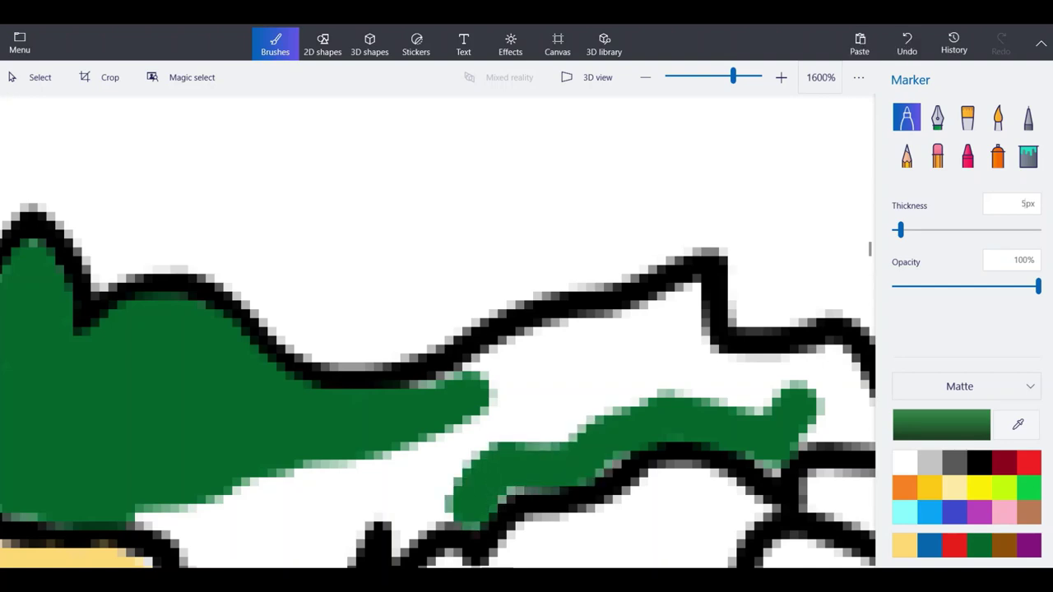
scroll(494, 386, down, 1)
scroll(510, 329, down, 1)
scroll(486, 379, up, 3)
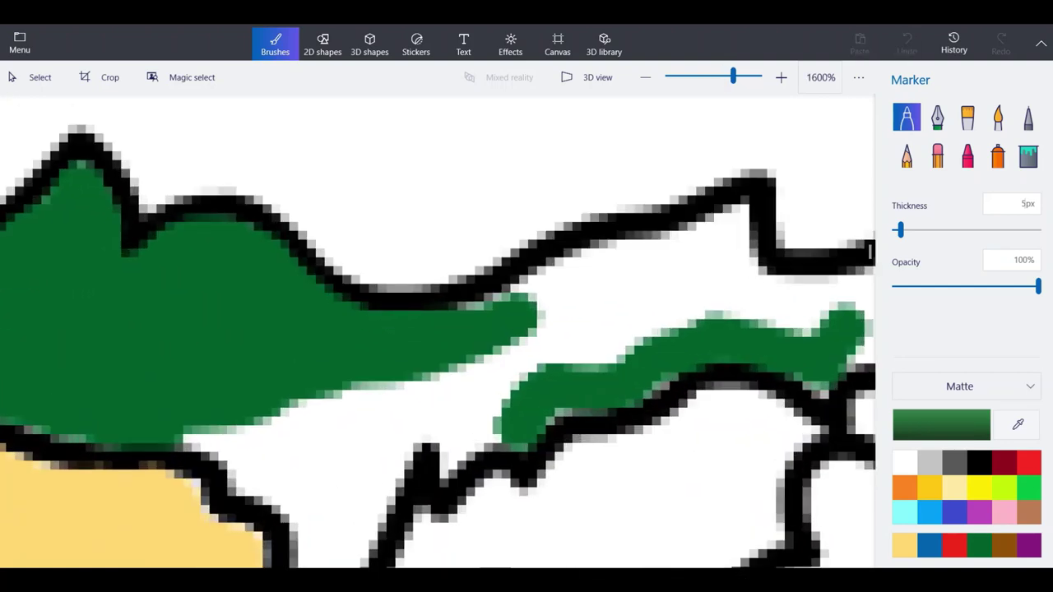
mouse_move(506, 399)
mouse_down()
mouse_move(436, 460)
mouse_move(362, 481)
mouse_move(519, 362)
mouse_move(506, 360)
mouse_move(568, 352)
mouse_up()
drag(514, 362, 568, 350)
mouse_move(515, 333)
mouse_down()
mouse_move(550, 289)
mouse_move(716, 235)
mouse_move(744, 210)
mouse_move(592, 358)
mouse_move(700, 272)
mouse_move(572, 325)
mouse_up()
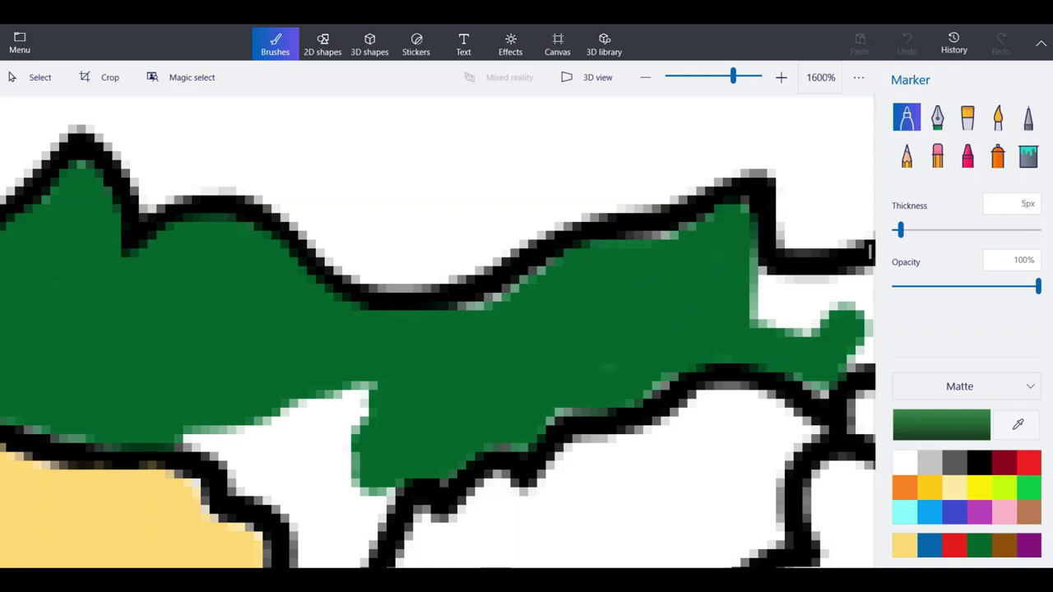
Fill the eastern tip of Michigan's Upper Peninsula in green and undo the last stroke.
scroll(384, 381, down, 2)
scroll(787, 341, up, 2)
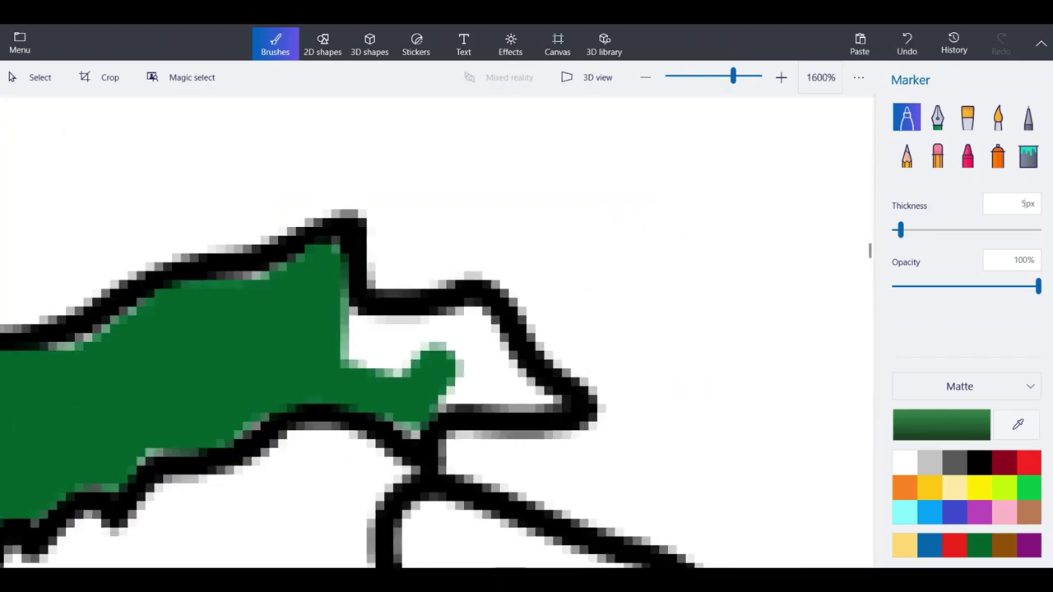
mouse_move(452, 403)
mouse_down()
mouse_move(487, 391)
mouse_move(496, 364)
mouse_move(473, 325)
mouse_move(350, 333)
mouse_move(416, 366)
mouse_move(461, 362)
mouse_up()
drag(520, 380, 550, 403)
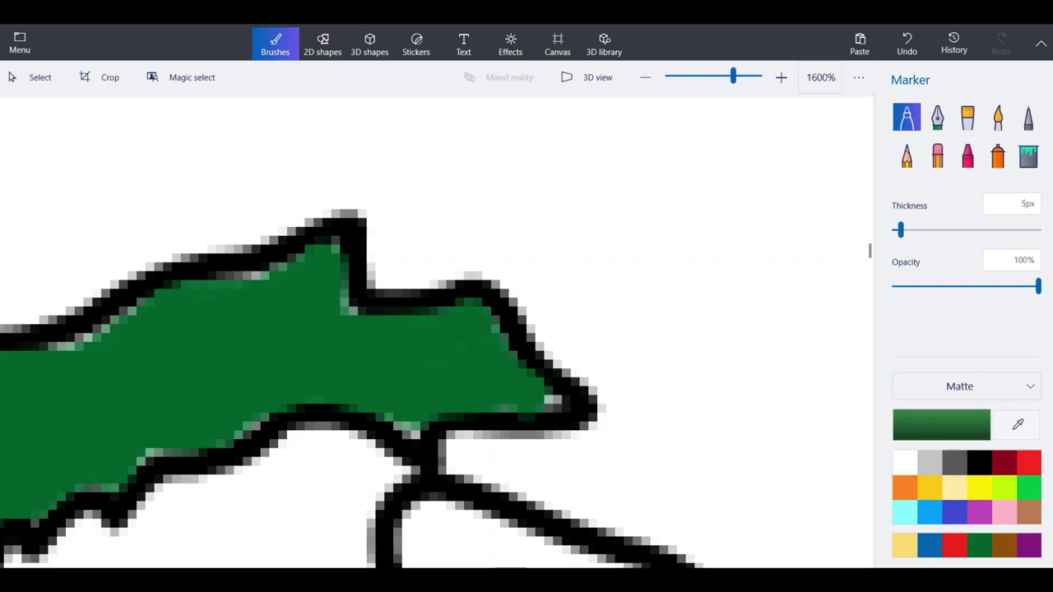
scroll(549, 403, down, 5)
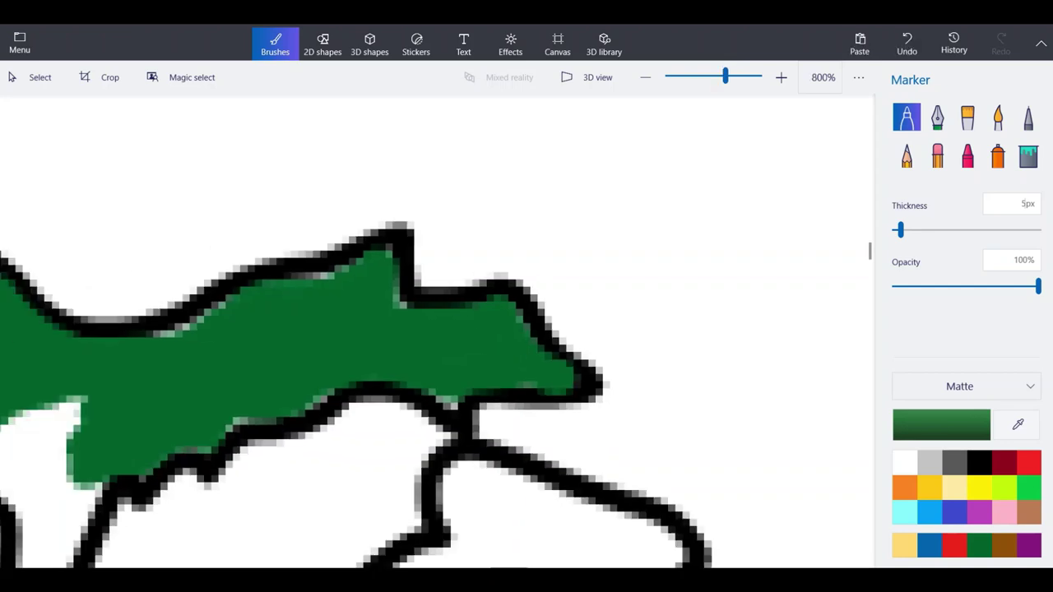
click(907, 44)
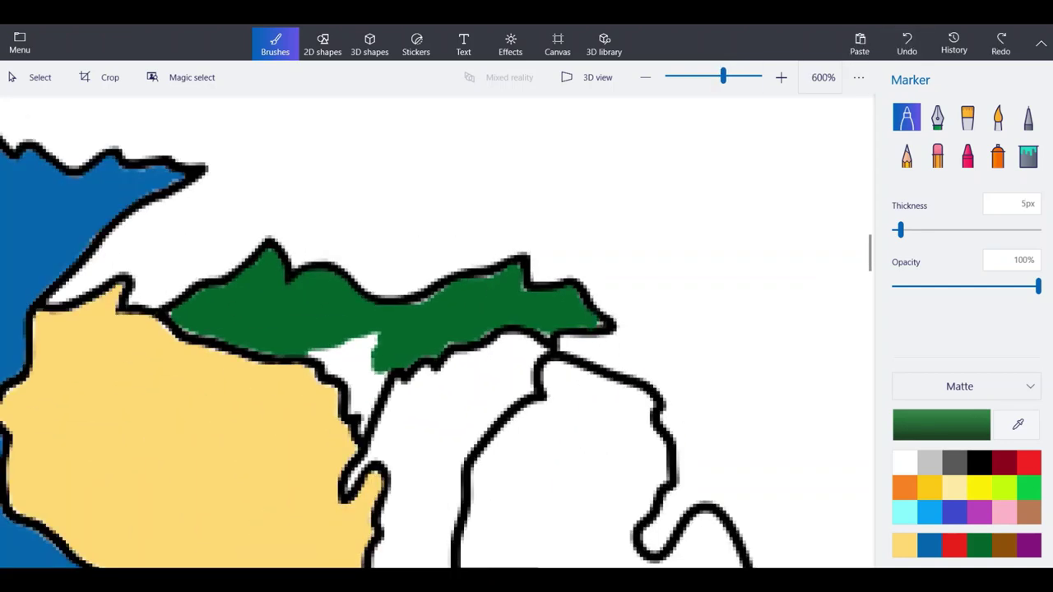
Fill the Upper Peninsula's southern point beside Wisconsin in green, using a 3 px marker for its narrow end.
scroll(331, 358, up, 3)
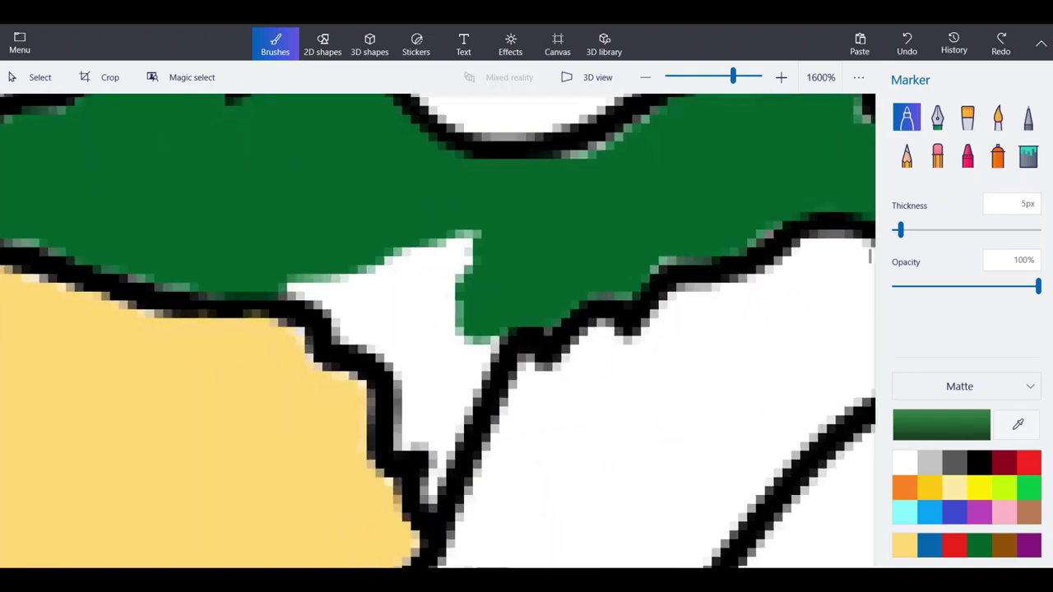
mouse_move(493, 323)
mouse_down()
mouse_move(408, 343)
mouse_move(352, 327)
mouse_move(332, 300)
mouse_move(309, 291)
mouse_move(460, 288)
mouse_move(478, 260)
mouse_up()
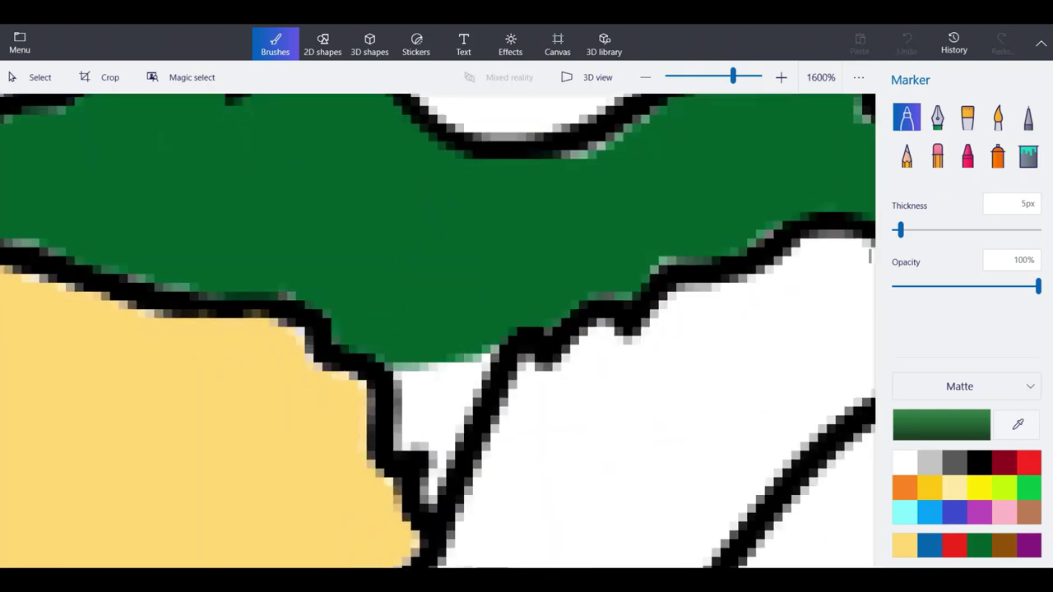
drag(421, 339, 420, 427)
mouse_move(422, 425)
mouse_down()
mouse_move(474, 345)
mouse_move(470, 398)
mouse_move(434, 451)
mouse_up()
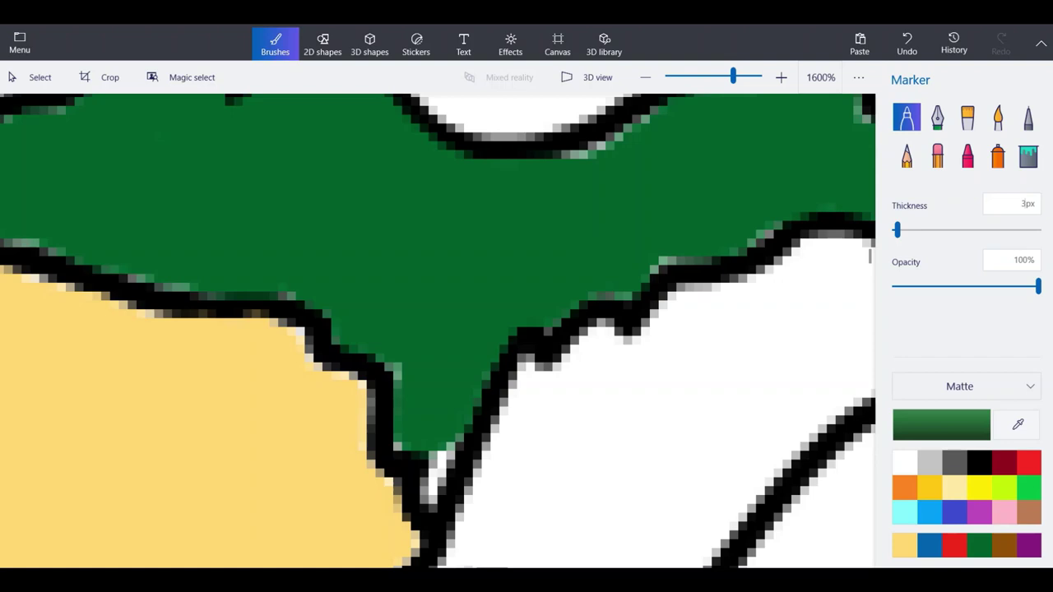
mouse_move(444, 449)
mouse_down()
mouse_move(434, 474)
mouse_move(417, 466)
mouse_up()
scroll(433, 247, down, 6)
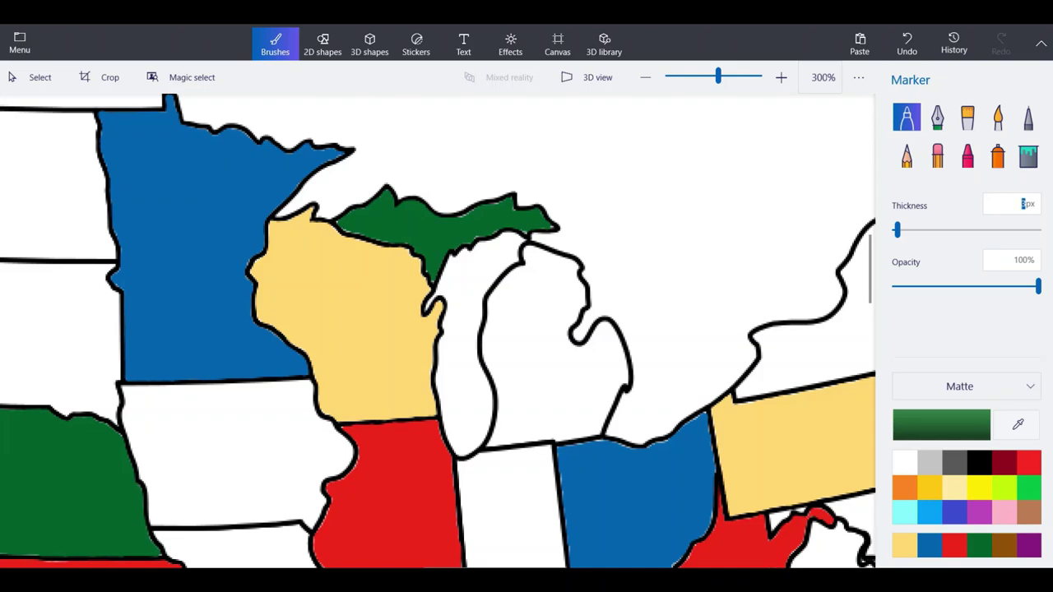
Outline the Lower Peninsula's southwestern coast, southern border and southeastern edge in green with the 5 px marker.
scroll(469, 432, up, 1)
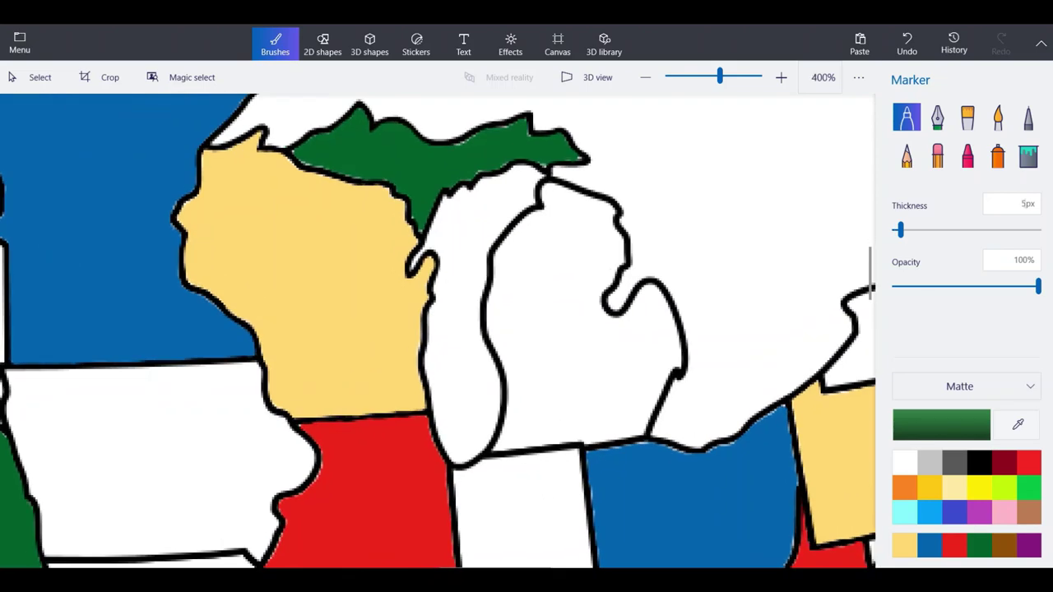
scroll(527, 434, up, 2)
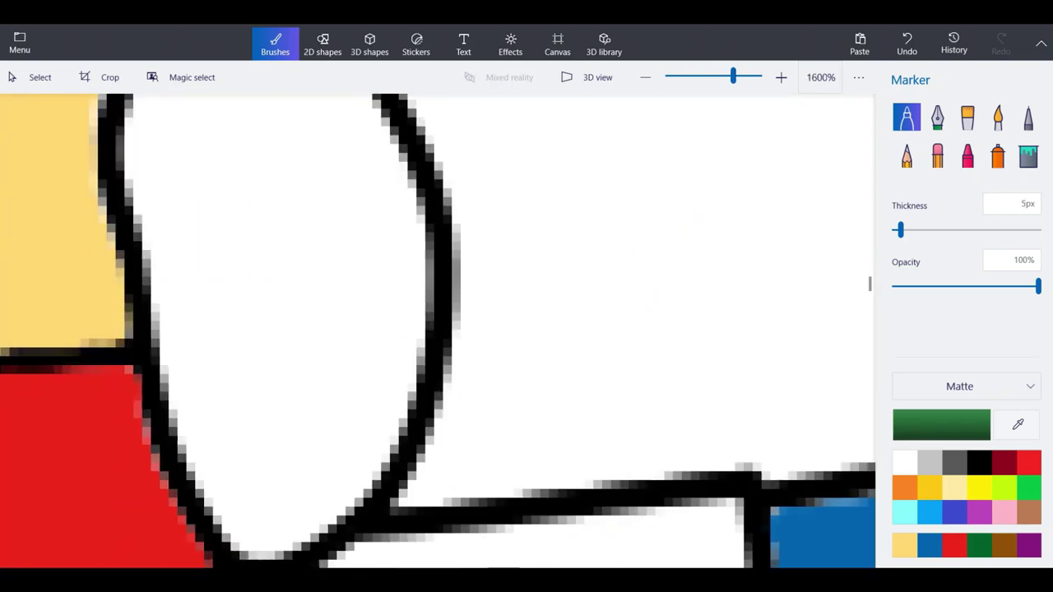
mouse_move(490, 352)
mouse_down()
mouse_move(457, 165)
mouse_move(444, 194)
mouse_move(469, 403)
mouse_move(432, 493)
mouse_move(502, 471)
mouse_move(721, 434)
mouse_move(774, 436)
mouse_move(800, 451)
mouse_move(774, 455)
mouse_up()
scroll(249, 269, down, 4)
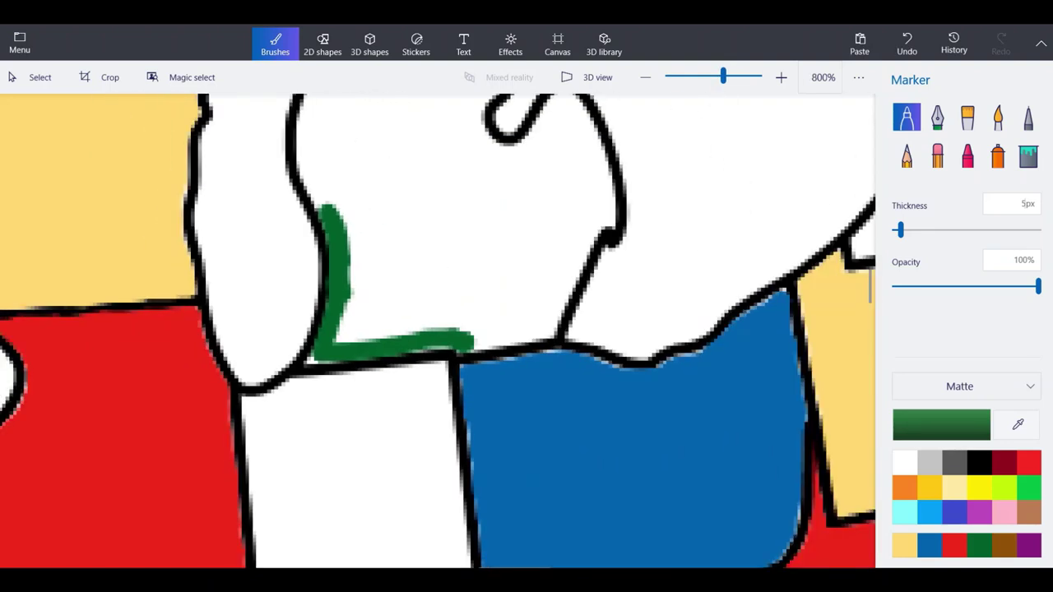
scroll(579, 269, up, 4)
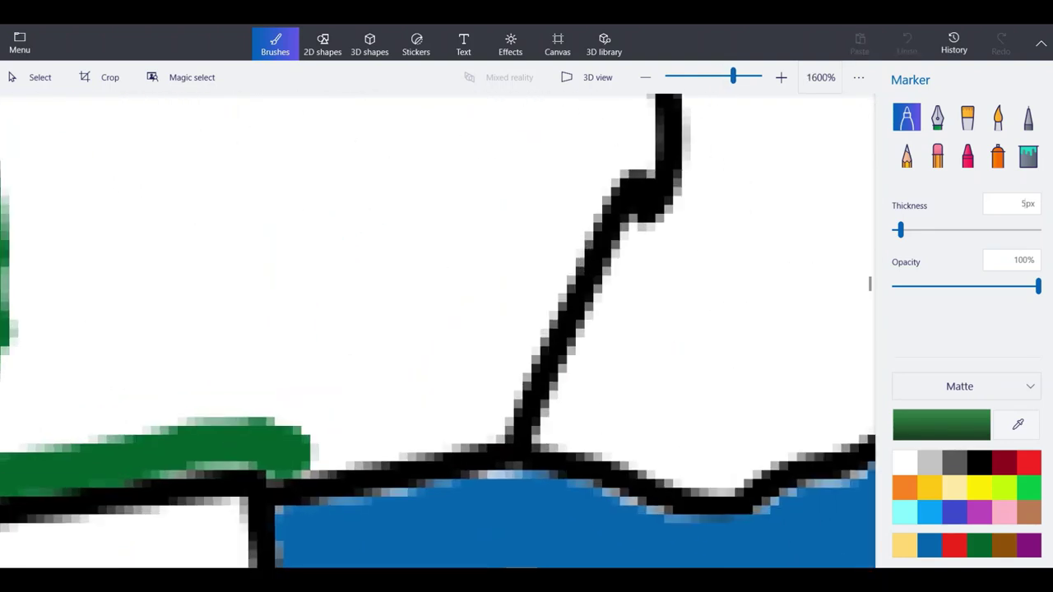
mouse_move(568, 191)
mouse_down()
mouse_move(485, 432)
mouse_move(297, 435)
mouse_up()
scroll(296, 434, down, 2)
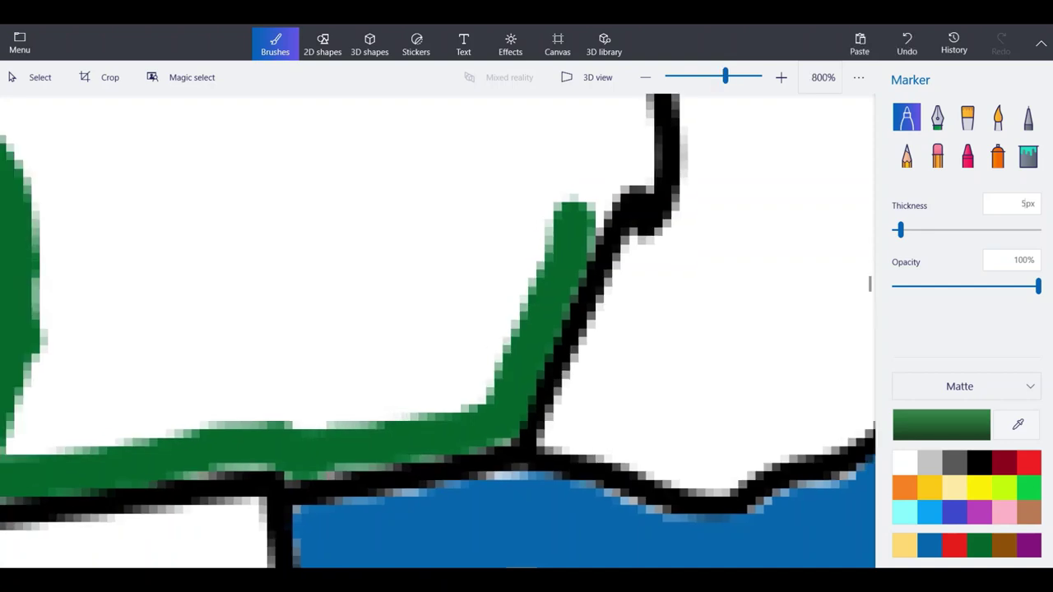
Fill the white gap in the Lower Peninsula's southwest corner in green with a 2 px marker.
scroll(650, 502, down, 3)
scroll(345, 508, up, 4)
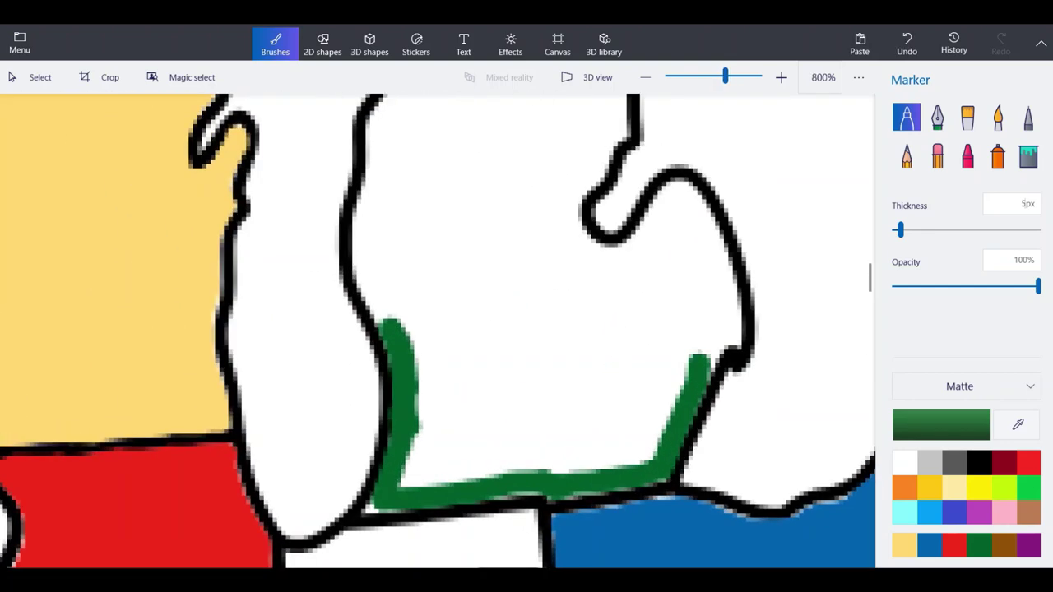
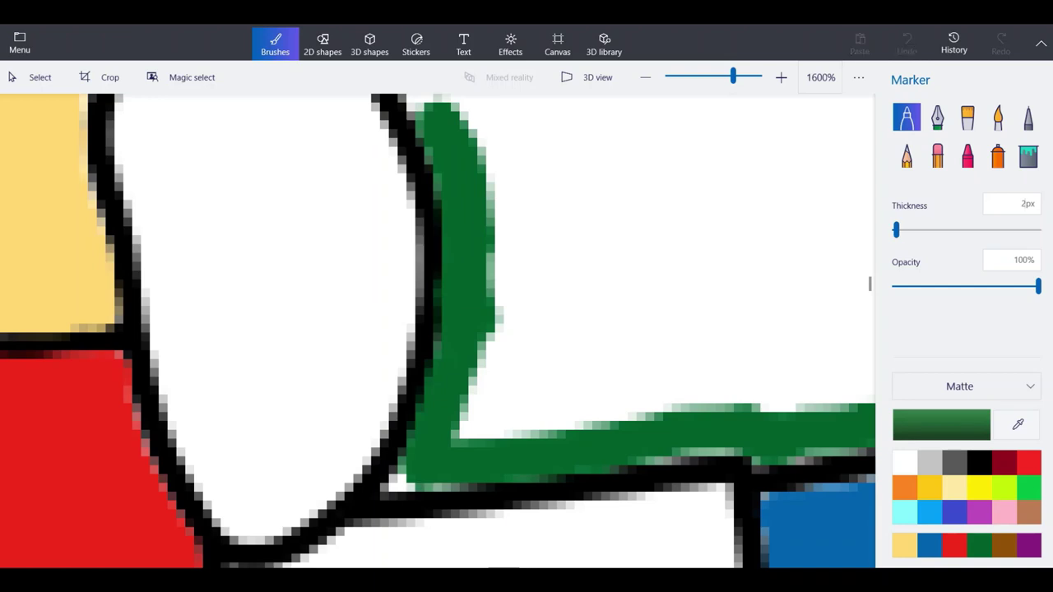
click(402, 480)
click(401, 480)
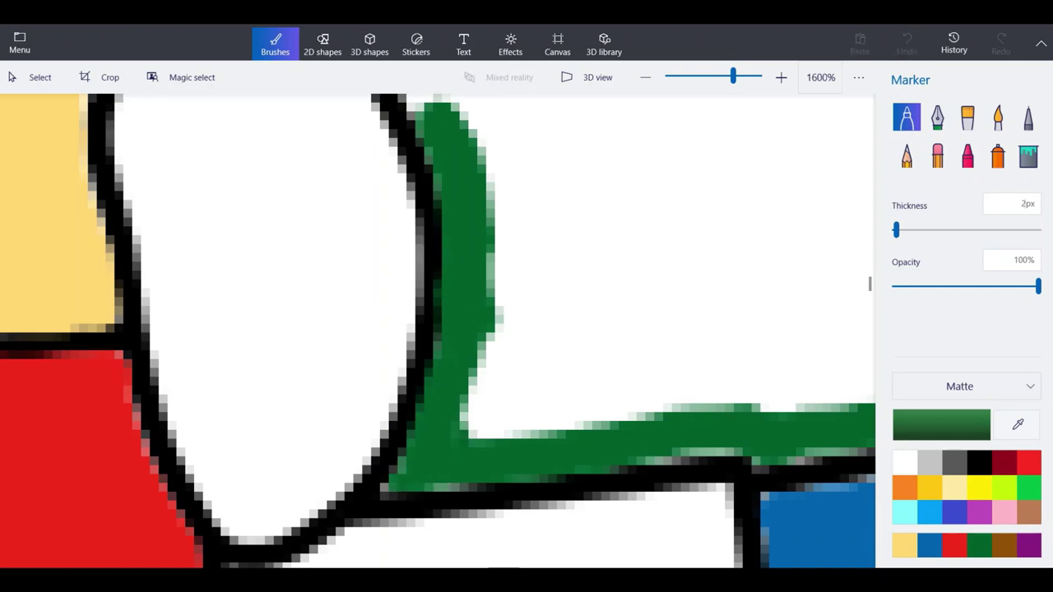
scroll(438, 330, down, 3)
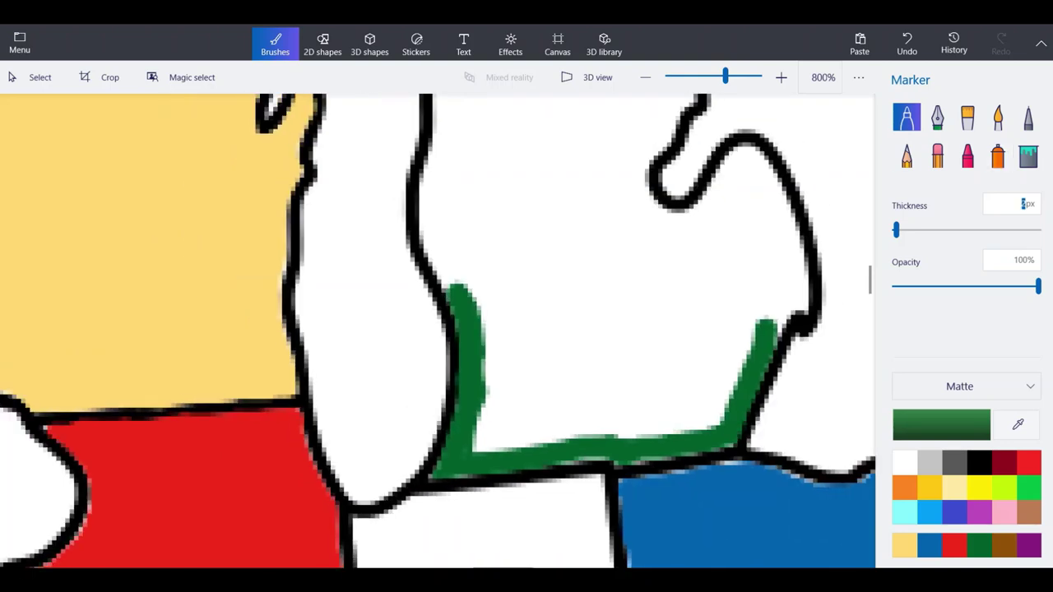
Continue the green outline northward along the Lower Peninsula's western coast with the marker at 5 px.
scroll(428, 149, up, 3)
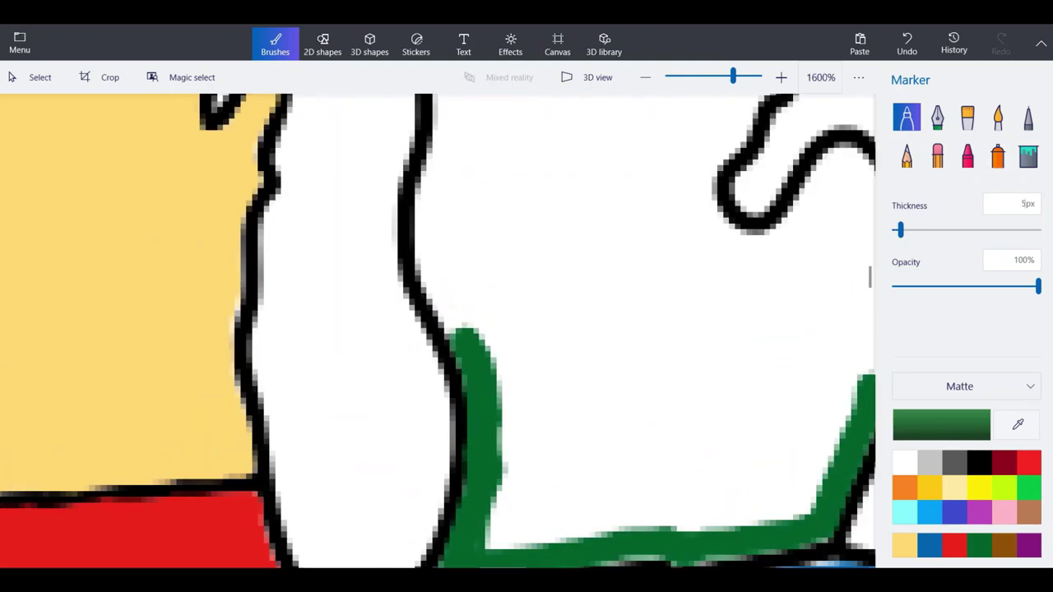
mouse_move(494, 461)
mouse_down()
mouse_move(428, 317)
mouse_move(432, 97)
mouse_up()
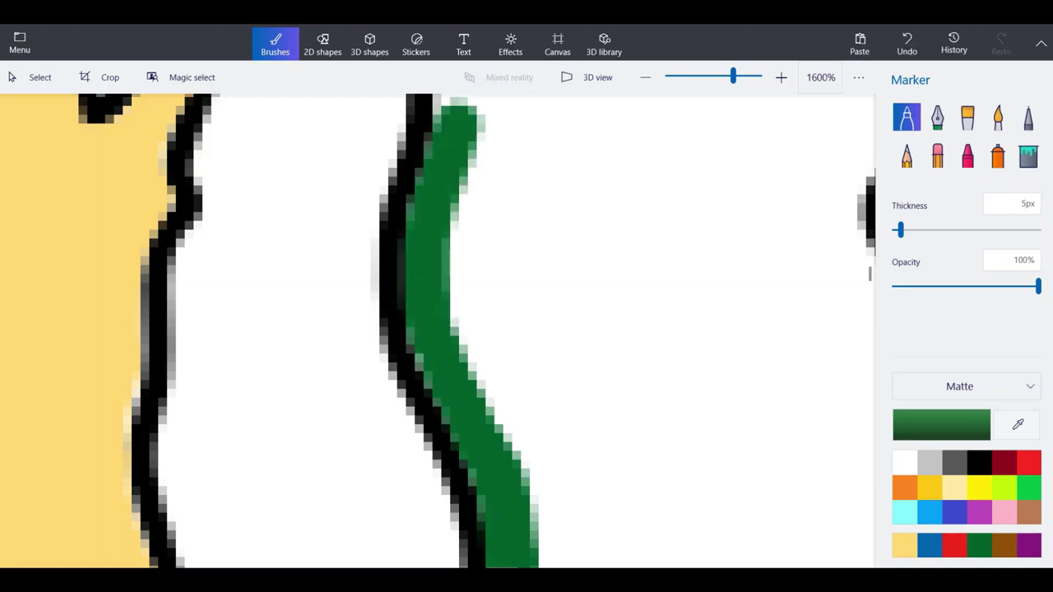
scroll(428, 231, down, 3)
scroll(426, 231, up, 3)
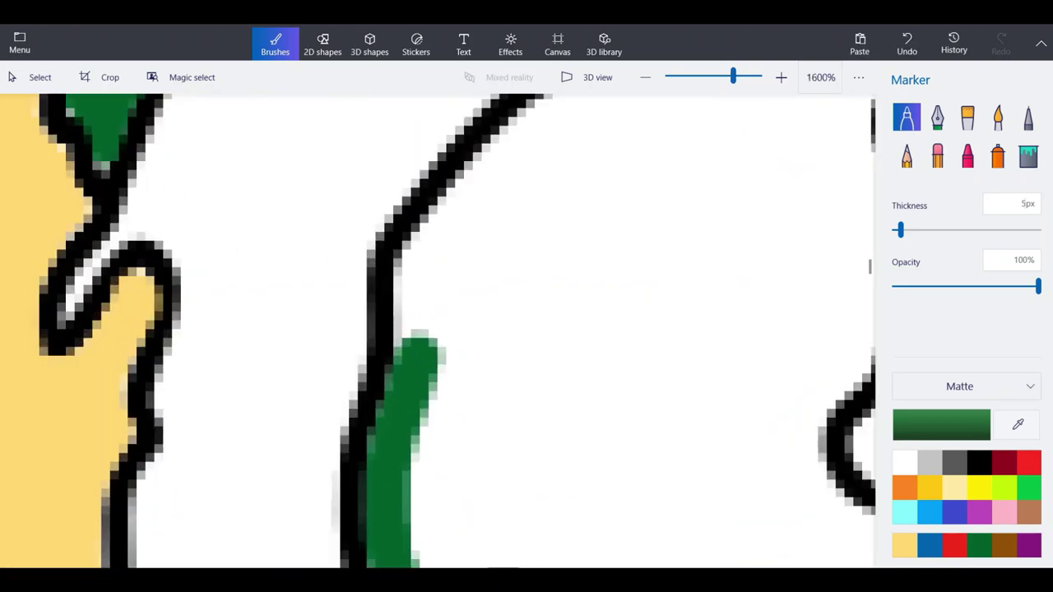
mouse_move(418, 349)
mouse_down()
mouse_move(414, 292)
mouse_move(436, 230)
mouse_move(506, 115)
mouse_up()
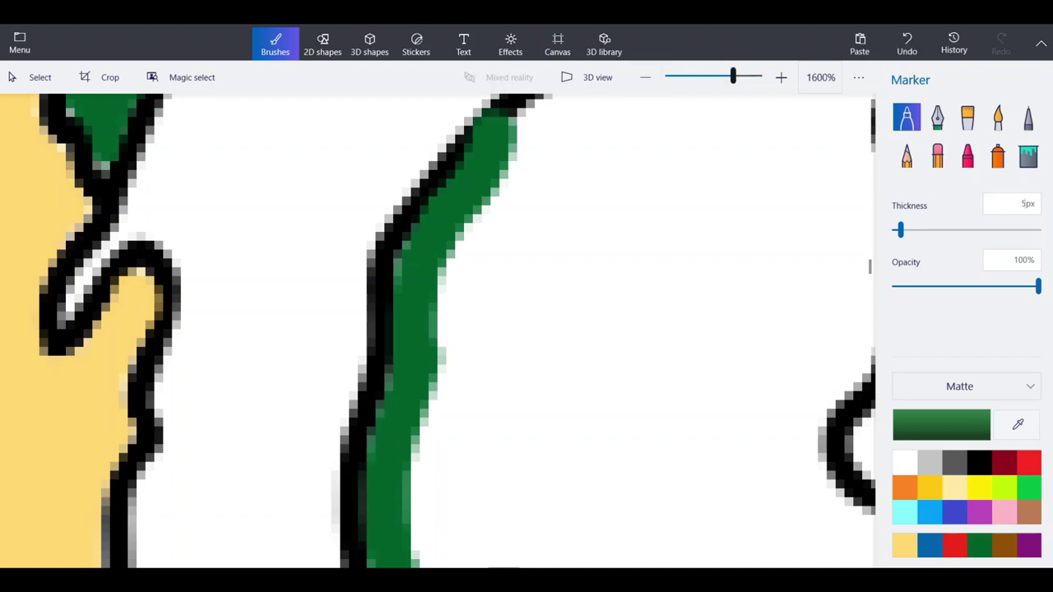
click(907, 43)
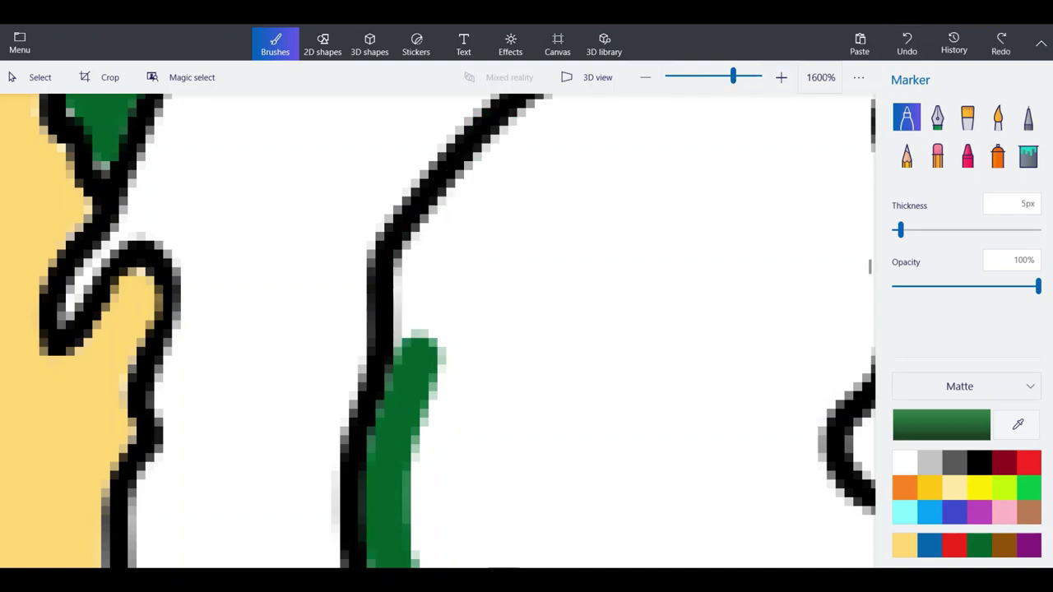
mouse_move(418, 346)
mouse_down()
mouse_move(418, 264)
mouse_move(498, 165)
mouse_move(424, 245)
mouse_up()
scroll(421, 444, down, 1)
scroll(499, 191, up, 1)
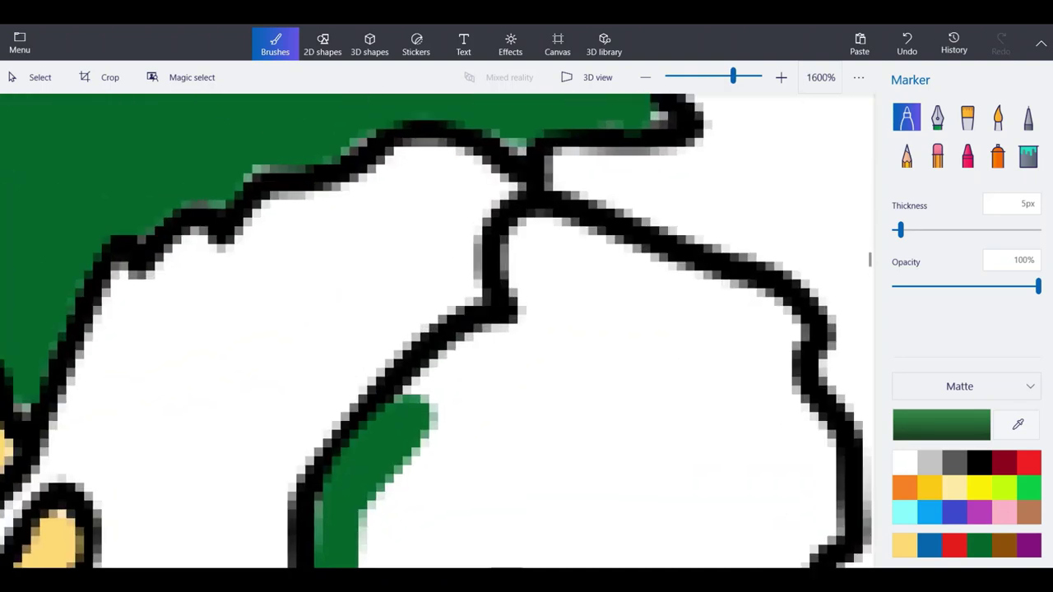
click(907, 43)
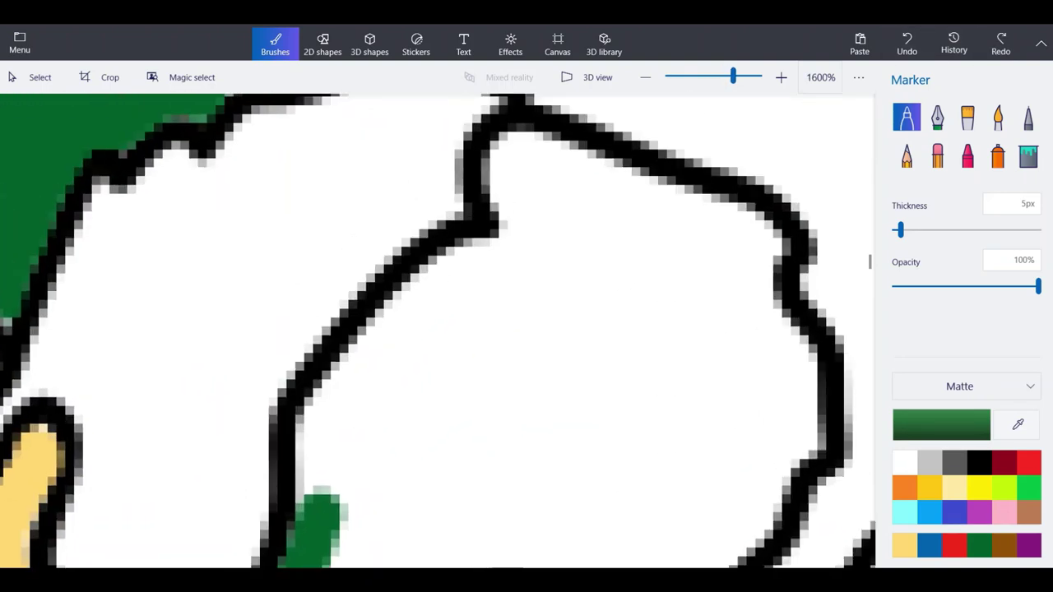
Outline the Lower Peninsula's northwestern, northern and northeastern coast in green down to the bay on its eastern side.
mouse_move(323, 498)
mouse_down()
mouse_move(319, 436)
mouse_move(333, 404)
mouse_move(467, 258)
mouse_move(482, 247)
mouse_move(477, 255)
mouse_move(512, 258)
mouse_move(510, 153)
mouse_move(540, 152)
mouse_move(768, 248)
mouse_move(752, 315)
mouse_move(784, 348)
mouse_move(796, 445)
mouse_move(728, 539)
mouse_up()
scroll(435, 239, down, 3)
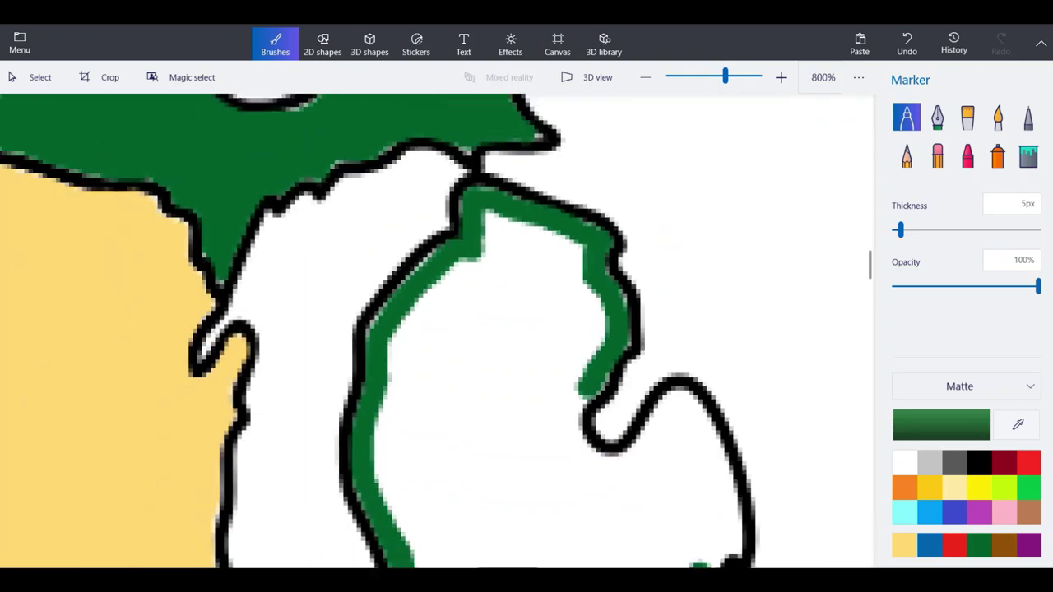
scroll(645, 482, up, 5)
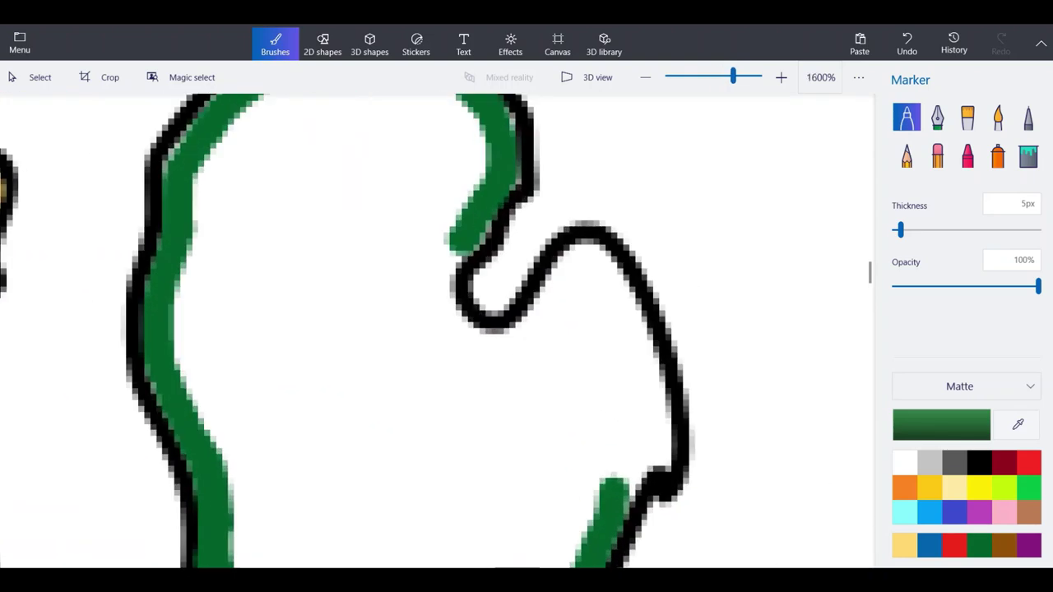
Outline the Lower Peninsula's eastern thumb and the bay beside it in green with the 5 px marker, closing the outline.
mouse_move(613, 502)
mouse_down()
mouse_move(642, 440)
mouse_move(676, 426)
mouse_move(652, 320)
mouse_move(568, 114)
mouse_move(557, 158)
mouse_up()
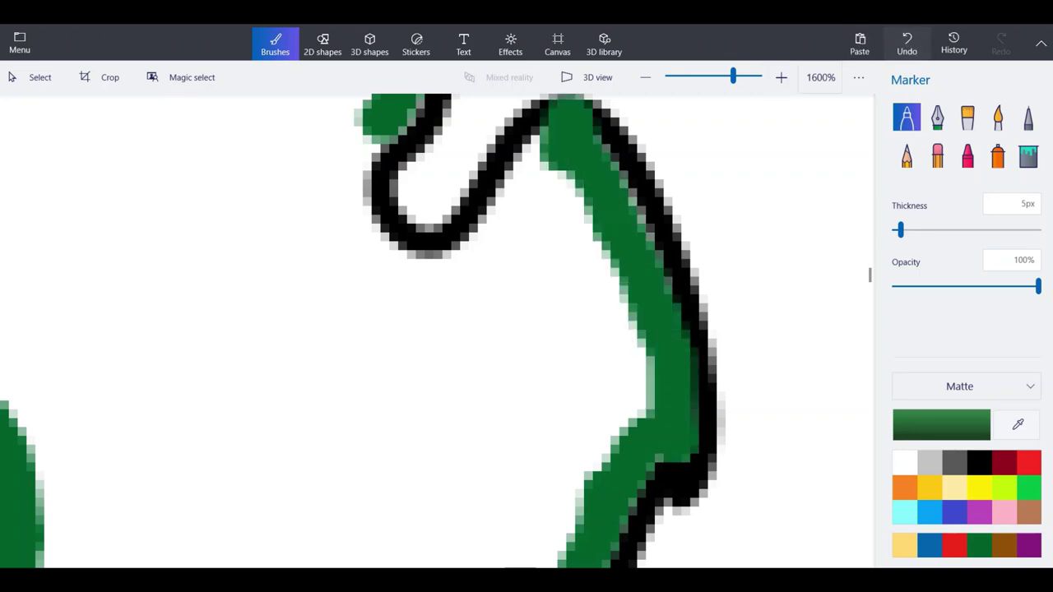
click(907, 44)
mouse_move(627, 224)
mouse_down()
mouse_move(595, 165)
mouse_move(564, 133)
mouse_move(493, 251)
mouse_move(452, 270)
mouse_move(403, 272)
mouse_move(365, 242)
mouse_move(350, 175)
mouse_up()
drag(350, 180, 379, 115)
scroll(441, 329, down, 1)
scroll(436, 329, down, 1)
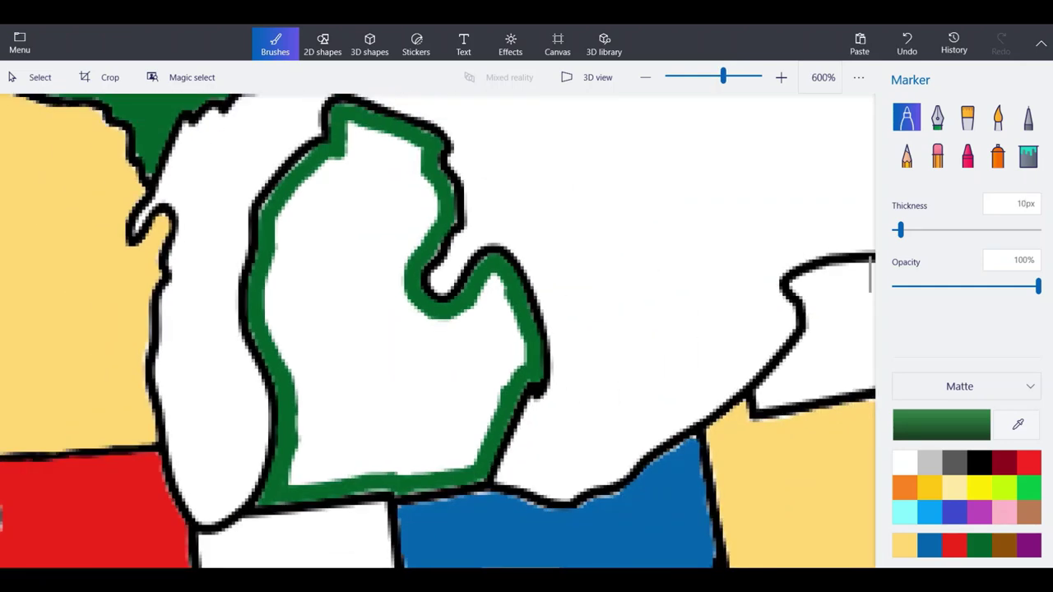
Fill the northern half of the Lower Peninsula in green with the marker at 10 px.
scroll(321, 148, up, 4)
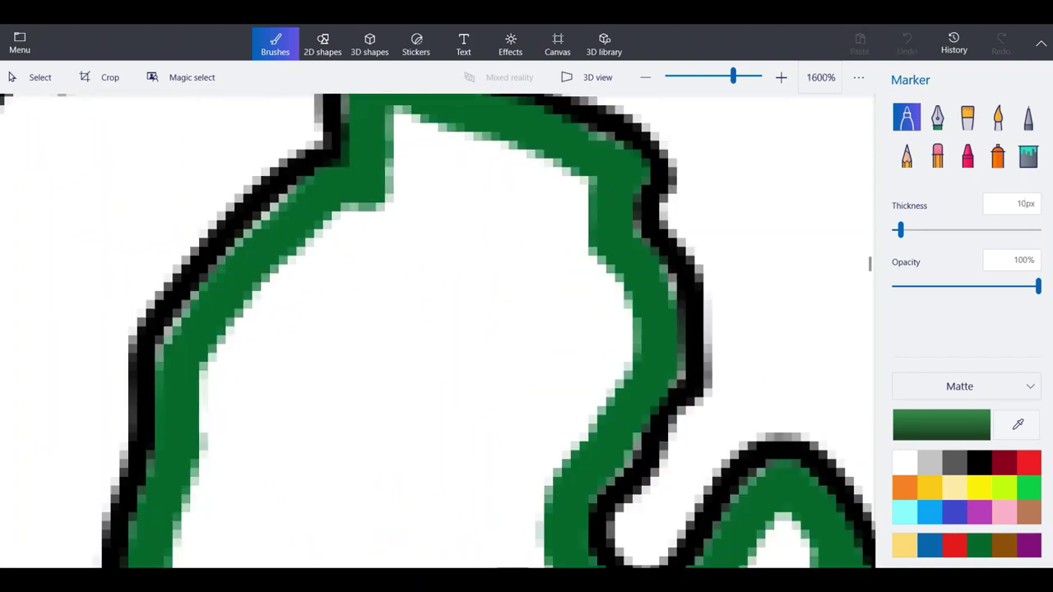
mouse_move(378, 267)
mouse_down()
mouse_move(350, 213)
mouse_move(257, 249)
mouse_move(215, 401)
mouse_move(378, 334)
mouse_move(419, 299)
mouse_up()
scroll(515, 226, down, 3)
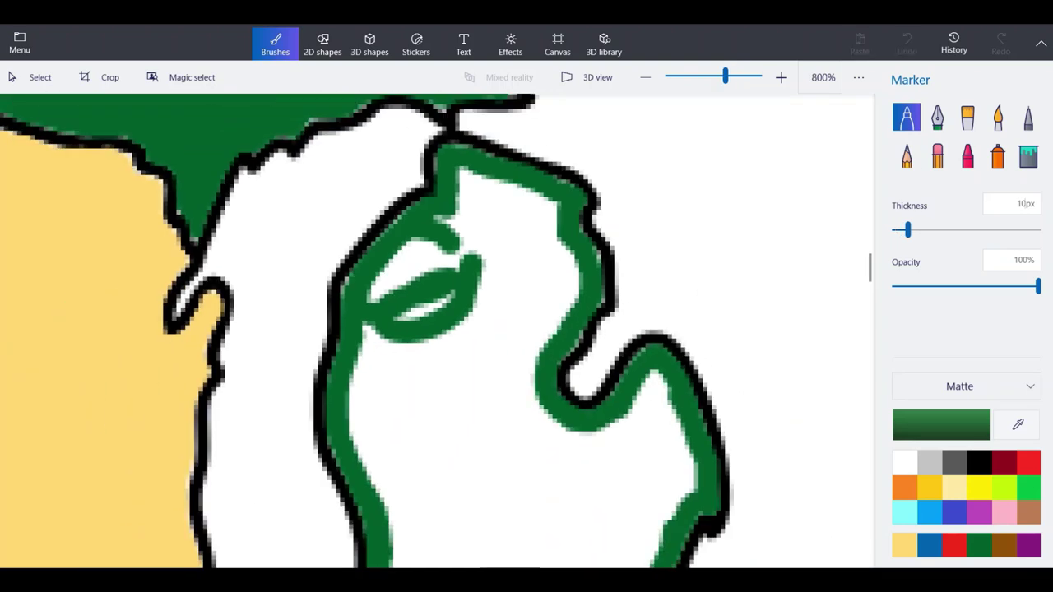
mouse_move(457, 449)
mouse_down()
mouse_move(428, 271)
mouse_move(379, 362)
mouse_move(469, 243)
mouse_move(461, 230)
mouse_move(473, 177)
mouse_move(559, 218)
mouse_move(556, 305)
mouse_move(518, 362)
mouse_up()
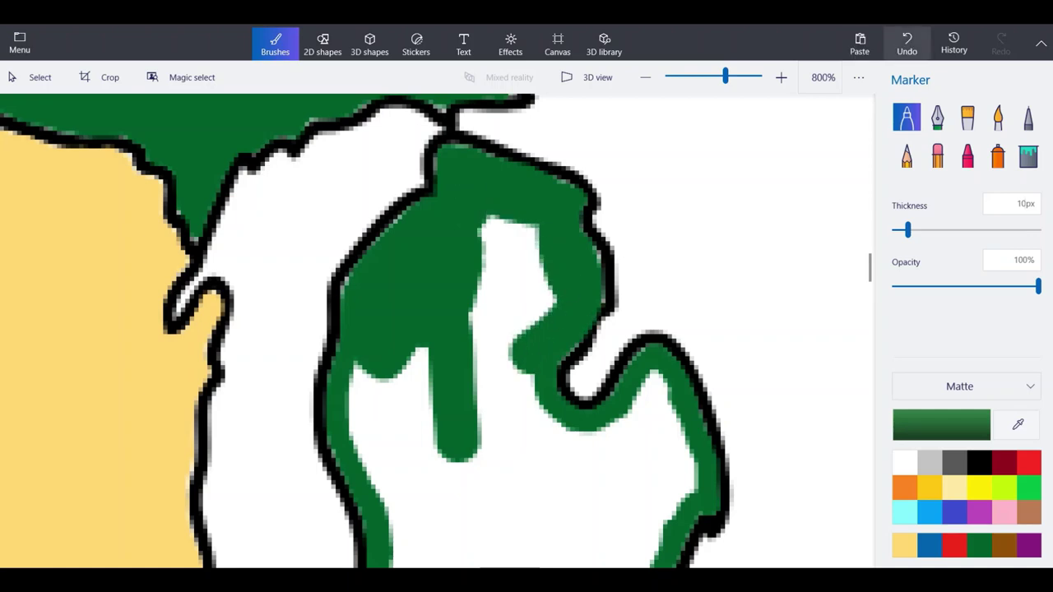
click(906, 44)
mouse_move(459, 419)
mouse_down()
mouse_move(560, 314)
mouse_move(548, 239)
mouse_move(559, 179)
mouse_up()
click(907, 43)
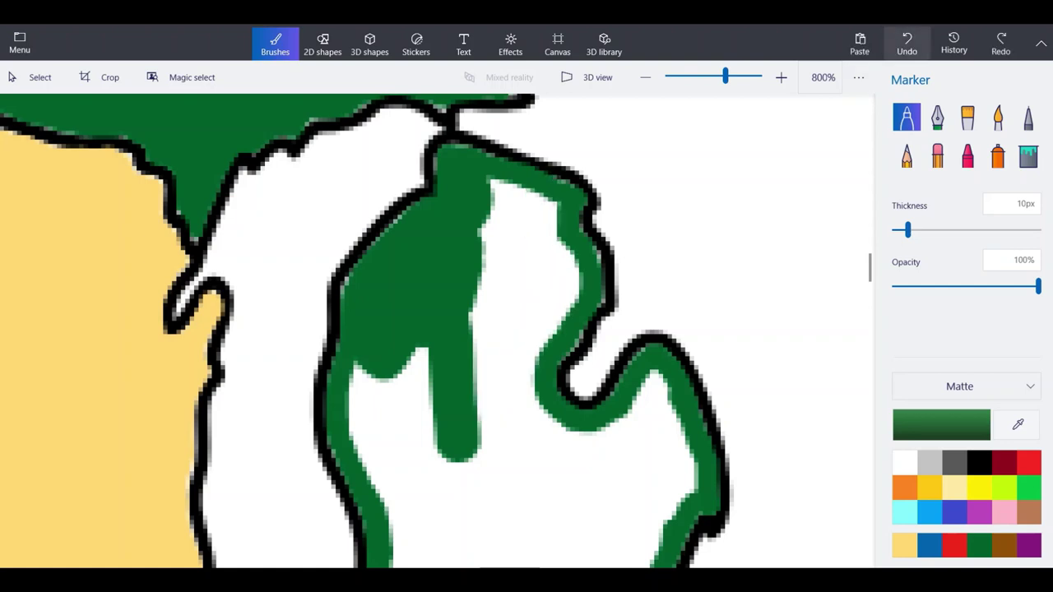
mouse_move(477, 407)
mouse_down()
mouse_move(550, 321)
mouse_move(568, 275)
mouse_move(548, 217)
mouse_move(497, 197)
mouse_move(521, 288)
mouse_up()
scroll(465, 229, down, 5)
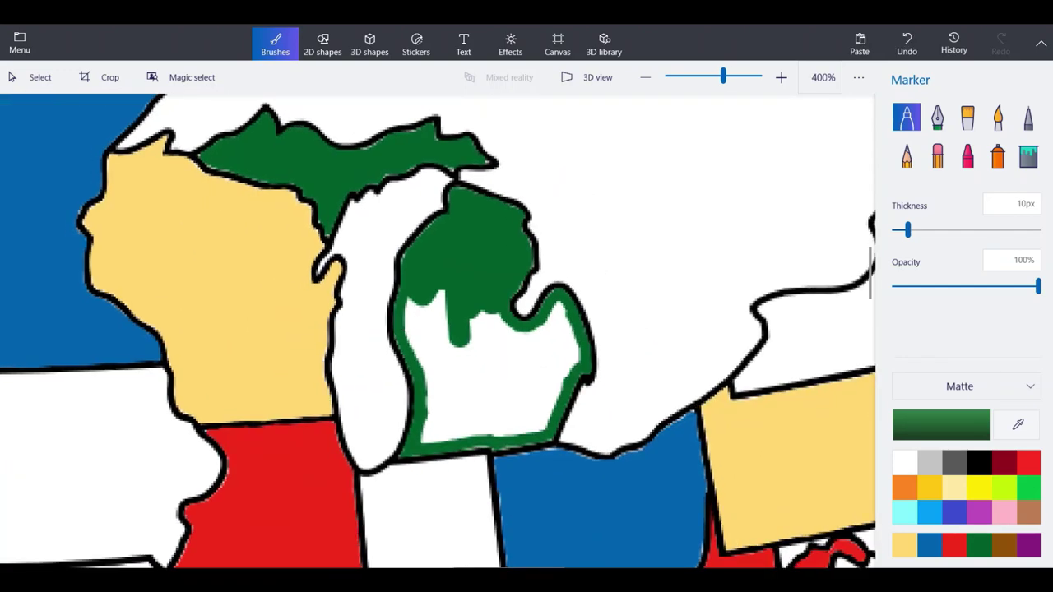
Fill the remaining southern half of the Lower Peninsula in green with the 10 px marker.
scroll(490, 319, up, 3)
drag(477, 388, 386, 498)
mouse_move(411, 461)
mouse_down()
mouse_move(378, 379)
mouse_move(379, 302)
mouse_move(420, 445)
mouse_move(455, 352)
mouse_move(489, 346)
mouse_move(530, 390)
mouse_move(478, 288)
mouse_move(530, 301)
mouse_move(576, 256)
mouse_move(613, 350)
mouse_move(518, 494)
mouse_move(428, 490)
mouse_move(349, 506)
mouse_move(535, 411)
mouse_move(547, 371)
mouse_move(395, 465)
mouse_move(576, 333)
mouse_move(576, 317)
mouse_up()
scroll(625, 465, up, 1)
ctrl+scroll(500, 268, down, 10)
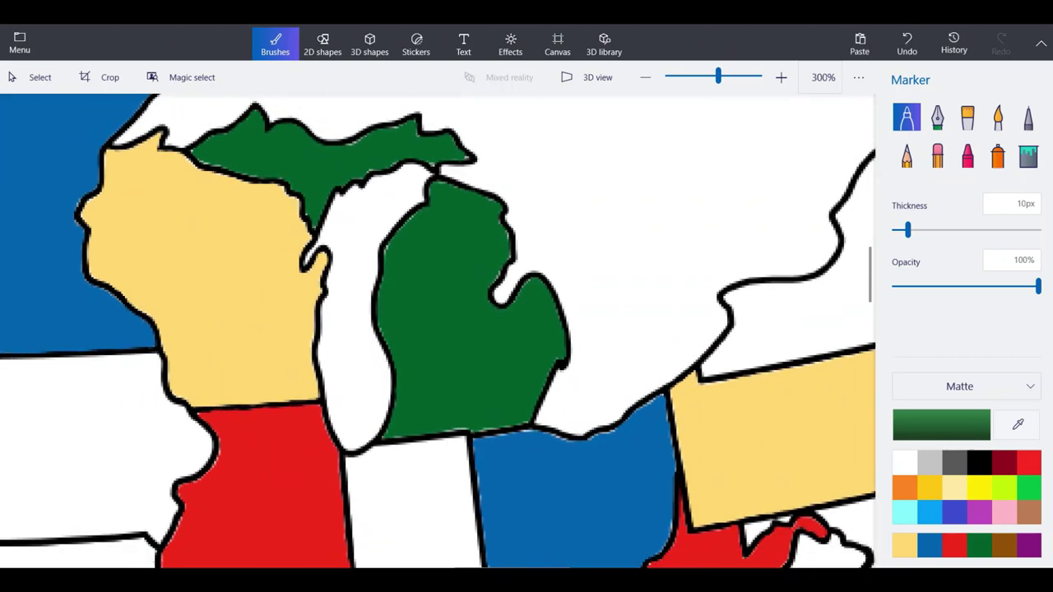
Outline and fill Kentucky's western tip below Illinois in green with the marker at 5 px.
ctrl+scroll(490, 246, down, 4)
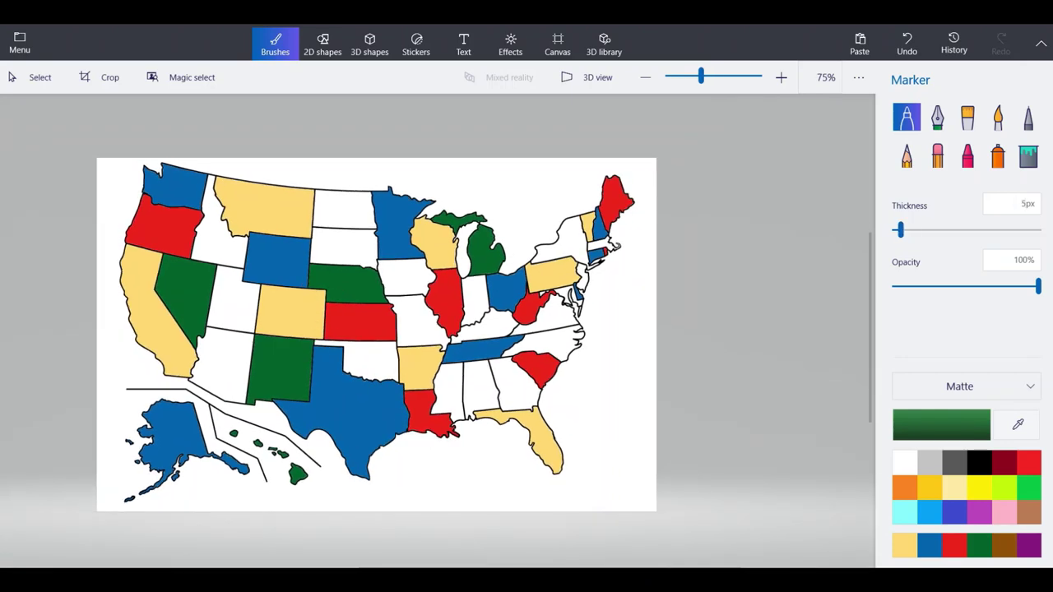
ctrl+scroll(489, 323, up, 5)
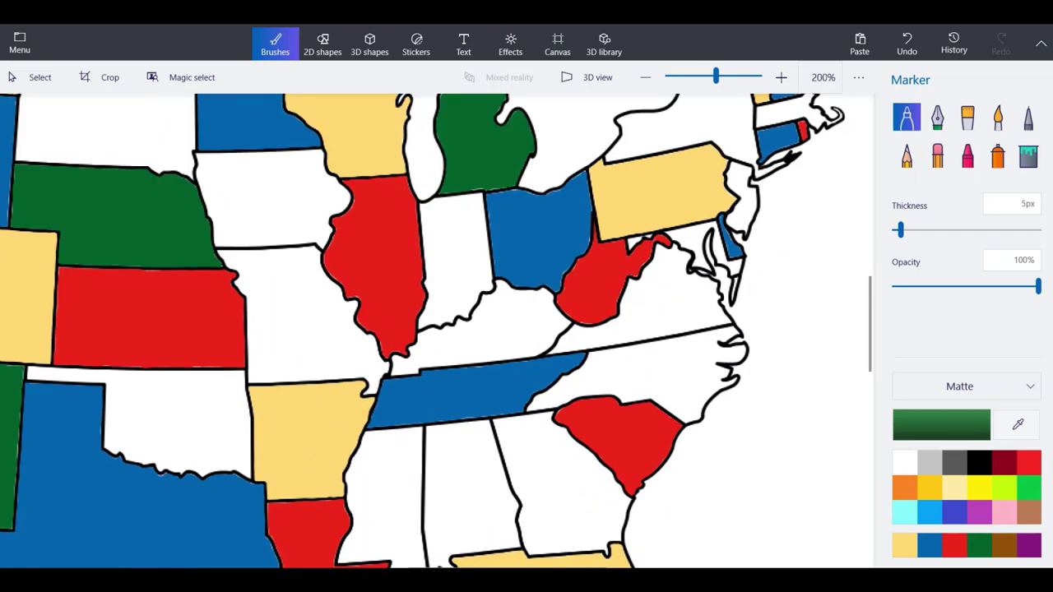
ctrl+scroll(408, 352, up, 7)
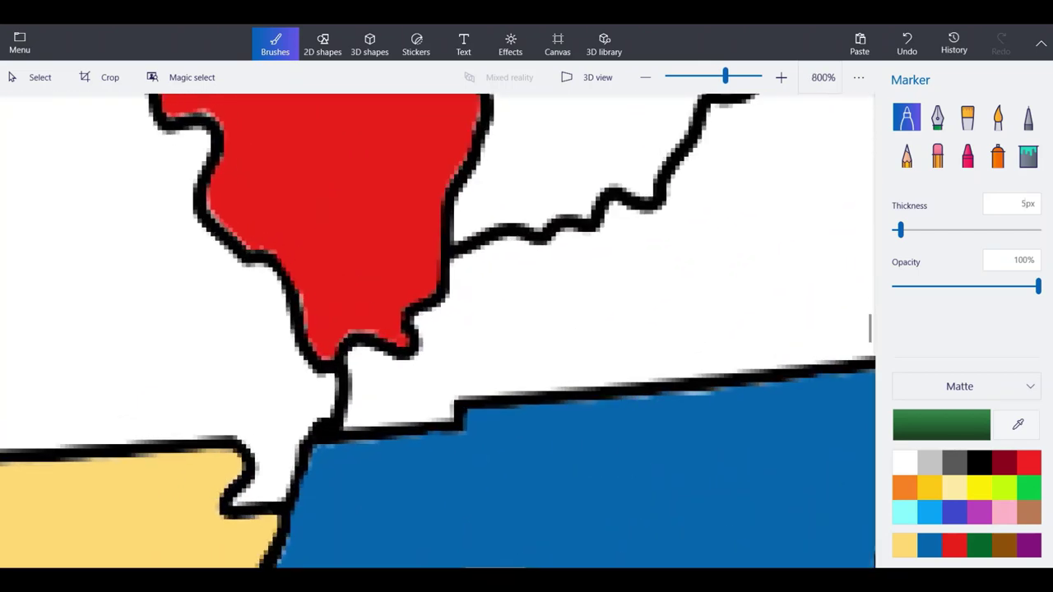
ctrl+scroll(396, 401, up, 3)
mouse_move(490, 391)
mouse_down()
mouse_move(490, 432)
mouse_move(298, 452)
mouse_move(325, 354)
mouse_move(323, 314)
mouse_move(459, 345)
mouse_move(465, 257)
mouse_move(445, 240)
mouse_move(512, 220)
mouse_move(528, 185)
mouse_move(526, 125)
mouse_up()
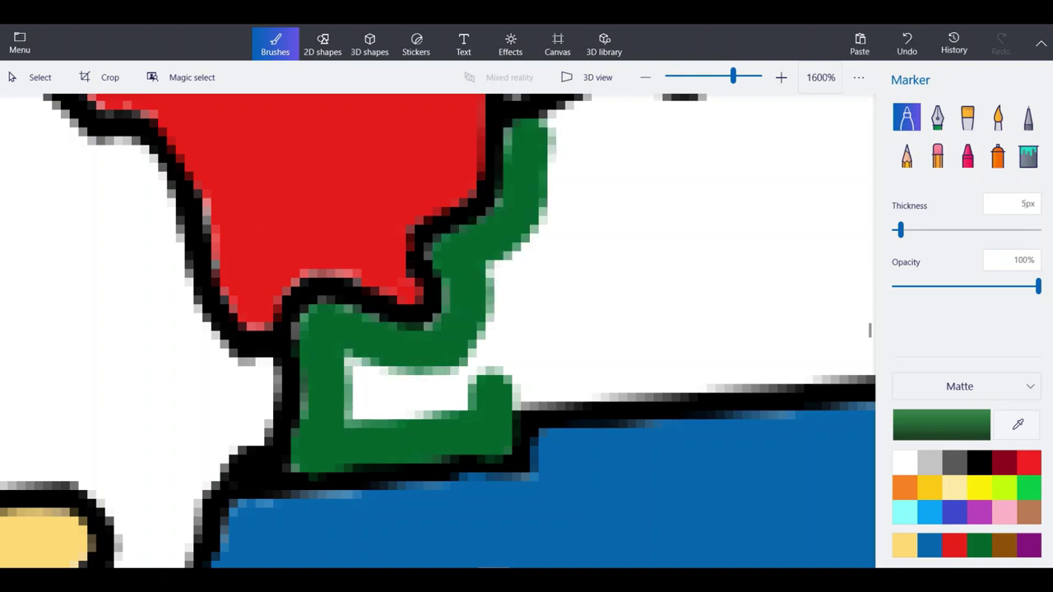
mouse_move(510, 280)
mouse_down()
mouse_move(418, 400)
mouse_move(352, 372)
mouse_move(380, 384)
mouse_up()
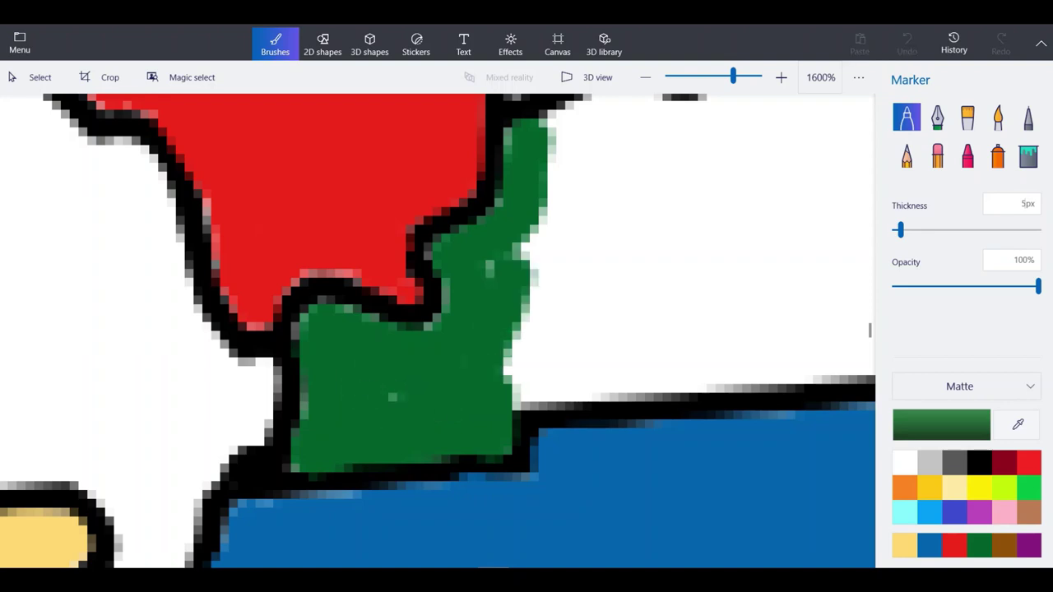
drag(497, 380, 510, 354)
drag(487, 288, 491, 269)
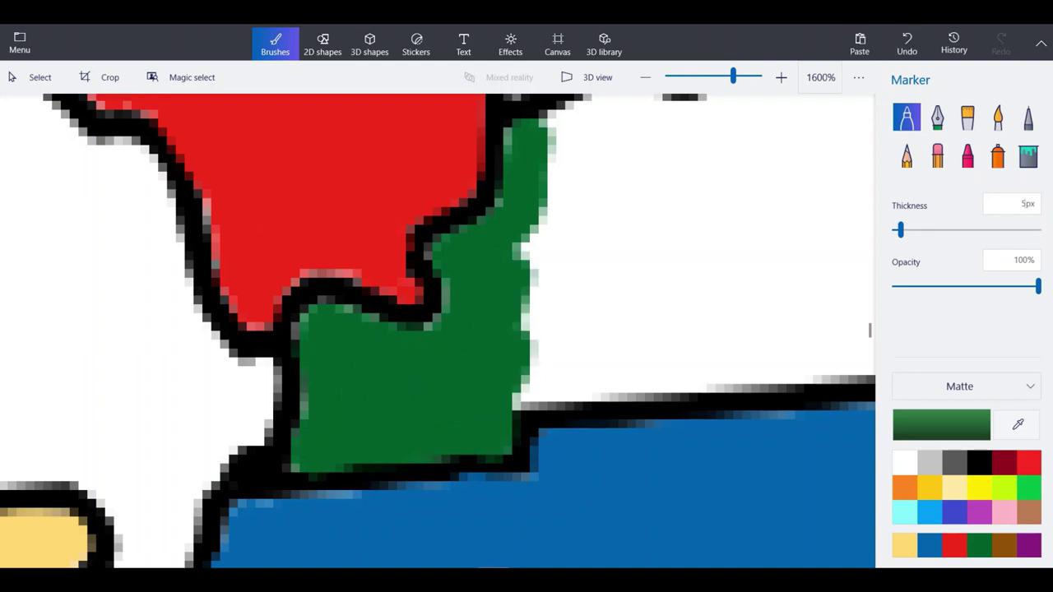
Outline Kentucky's northwestern border along Indiana in green up to the corner with Ohio.
scroll(440, 418, down, 1)
scroll(553, 230, up, 1)
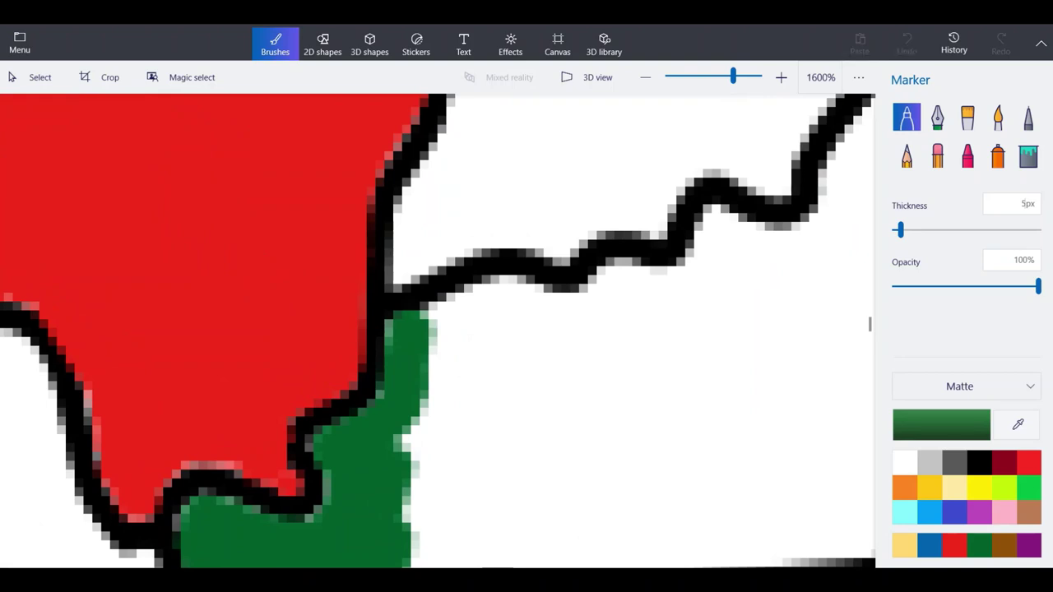
mouse_move(403, 336)
mouse_down()
mouse_move(506, 311)
mouse_move(578, 309)
mouse_move(632, 278)
mouse_move(670, 289)
mouse_move(723, 249)
mouse_move(716, 218)
mouse_move(767, 247)
mouse_move(810, 237)
mouse_move(848, 215)
mouse_move(855, 163)
mouse_up()
scroll(525, 347, down, 2)
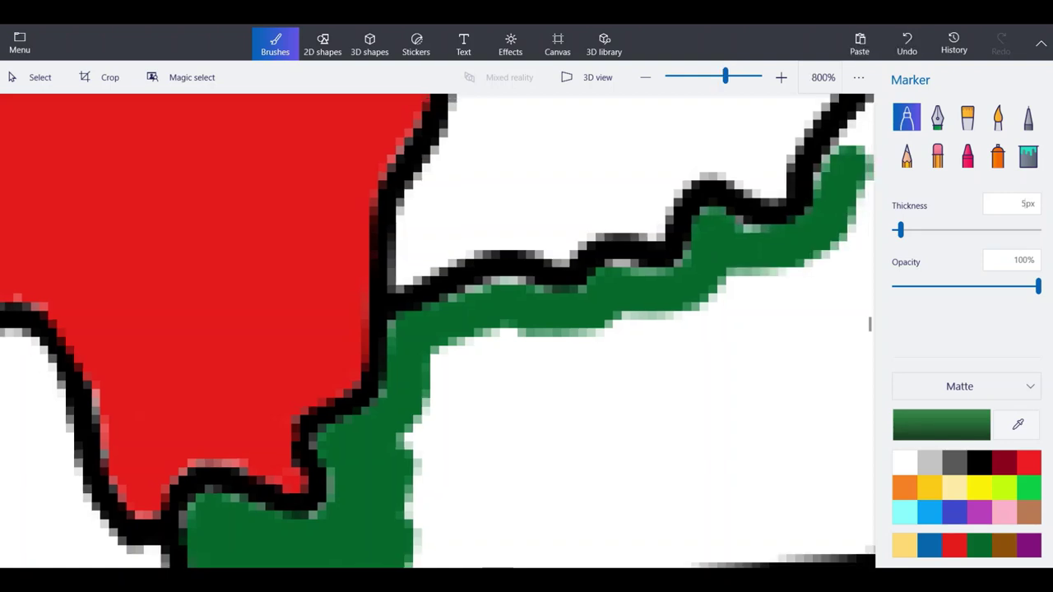
scroll(724, 210, up, 2)
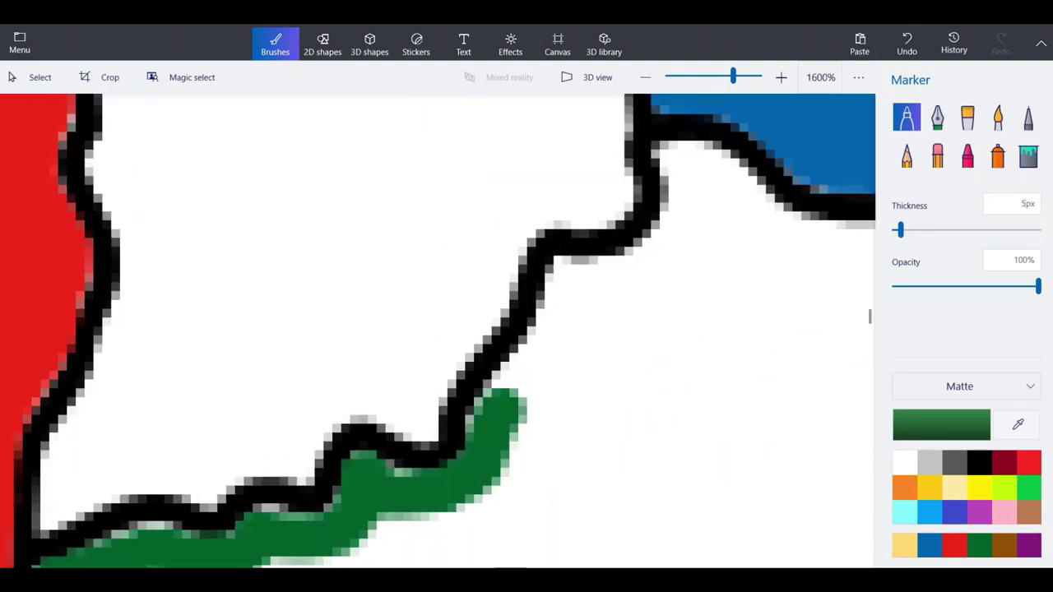
mouse_move(498, 399)
mouse_down()
mouse_move(557, 321)
mouse_move(568, 280)
mouse_move(633, 271)
mouse_move(666, 243)
mouse_move(681, 157)
mouse_move(745, 207)
mouse_move(819, 243)
mouse_up()
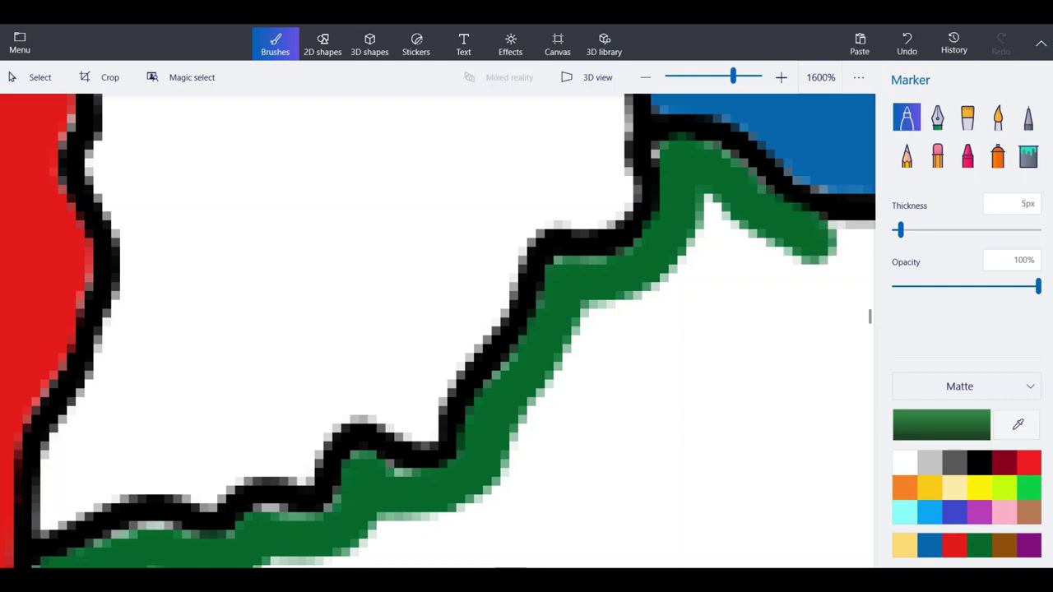
click(907, 43)
Outline Kentucky's borders with Ohio and West Virginia in green with the 5 px marker.
scroll(257, 274, down, 5)
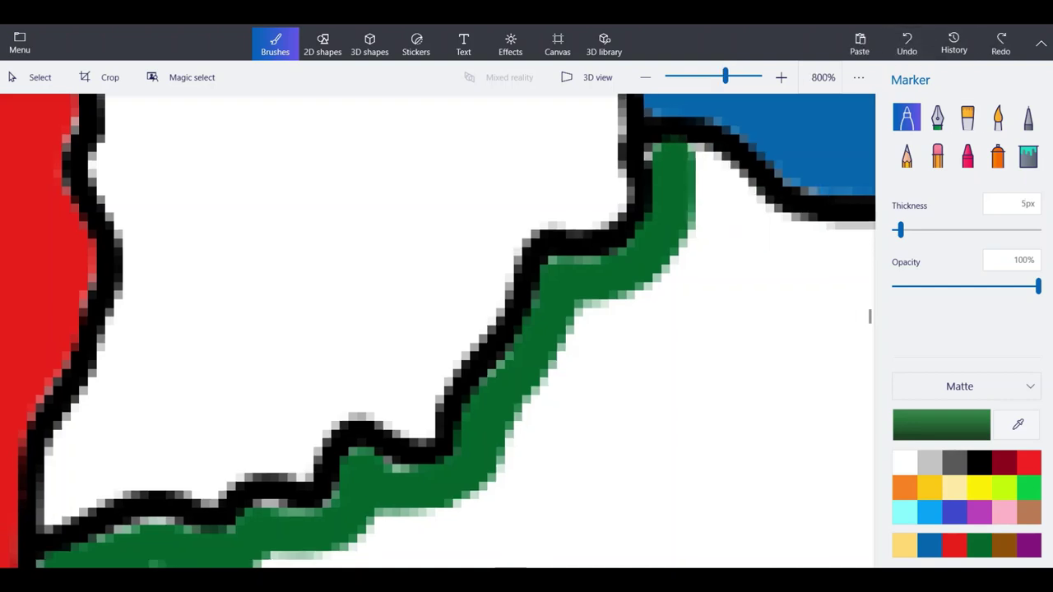
scroll(535, 284, up, 2)
scroll(560, 239, up, 4)
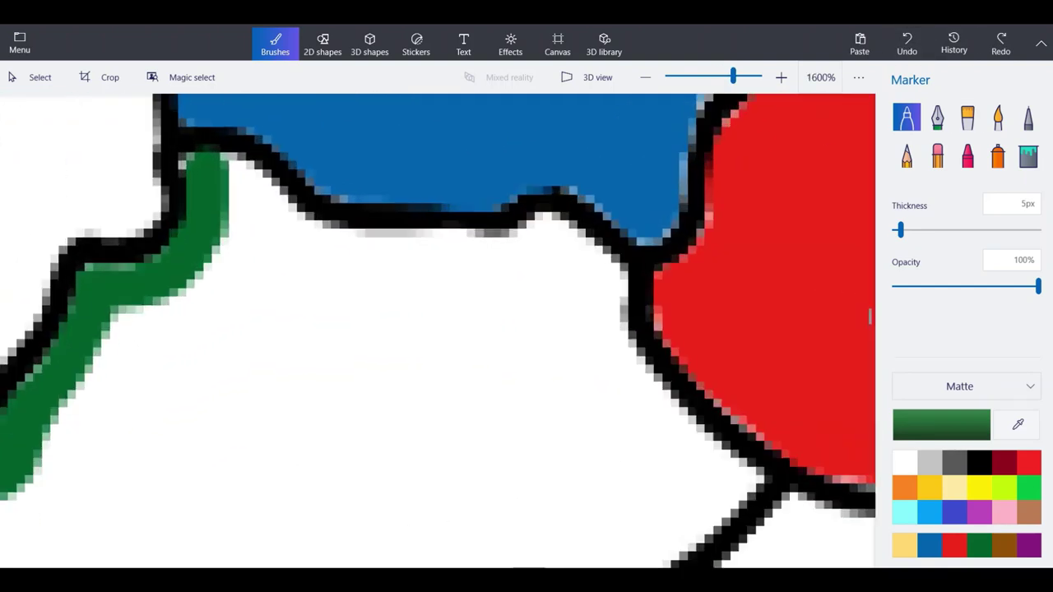
mouse_move(604, 333)
mouse_down()
mouse_move(609, 255)
mouse_move(535, 220)
mouse_move(444, 257)
mouse_move(292, 222)
mouse_move(202, 171)
mouse_move(246, 191)
mouse_up()
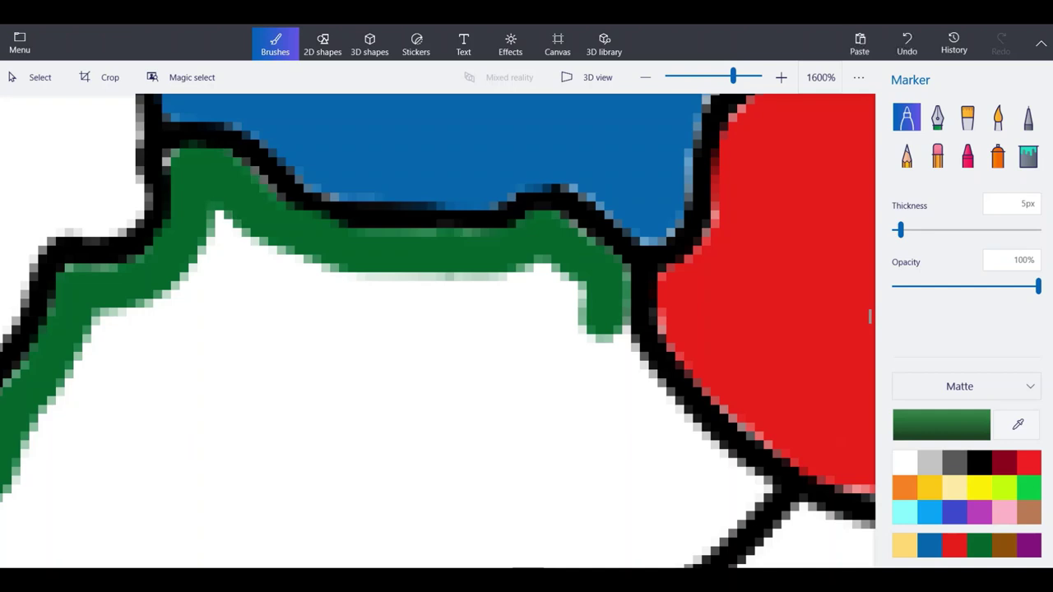
mouse_move(761, 498)
mouse_down()
mouse_move(658, 418)
mouse_move(603, 321)
mouse_up()
scroll(600, 189, down, 1)
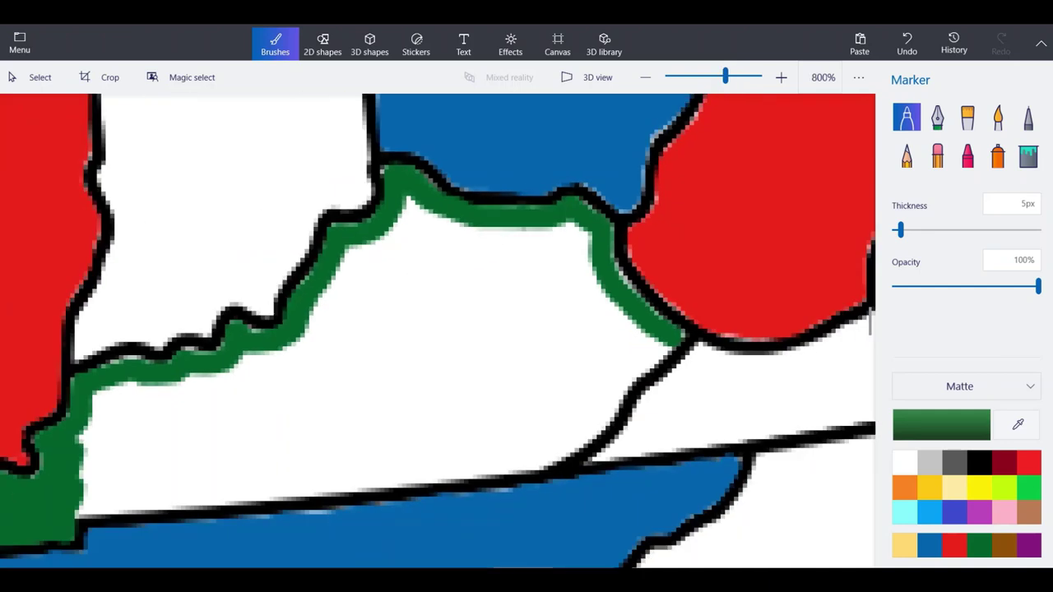
Outline Kentucky's southeastern border with Virginia and its southern border with Tennessee in green, joining the filled western tip.
scroll(634, 387, up, 3)
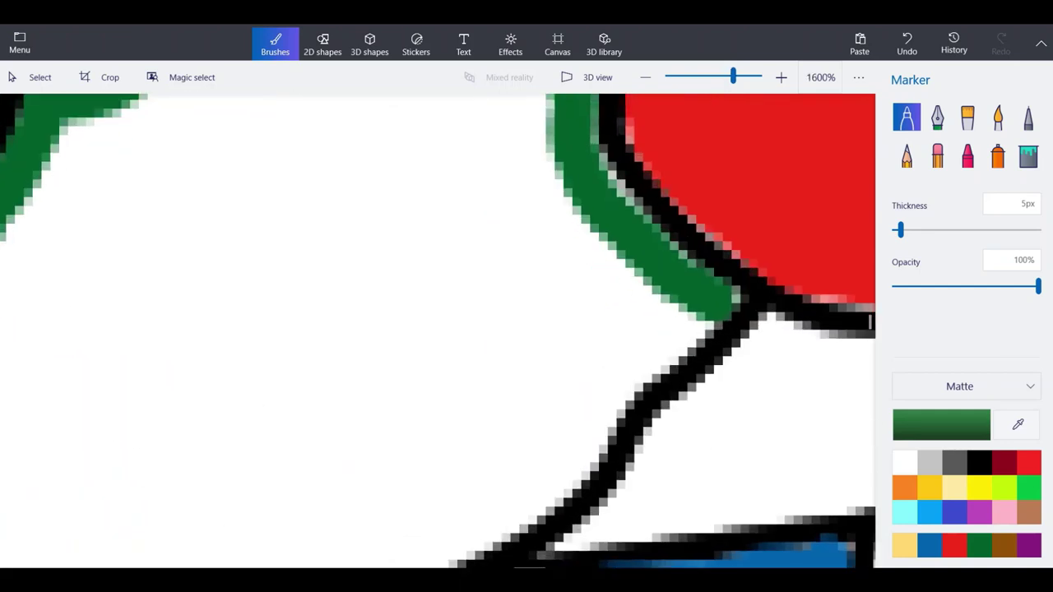
mouse_move(712, 306)
mouse_down()
mouse_move(635, 364)
mouse_move(555, 472)
mouse_move(499, 516)
mouse_up()
scroll(713, 132, down, 1)
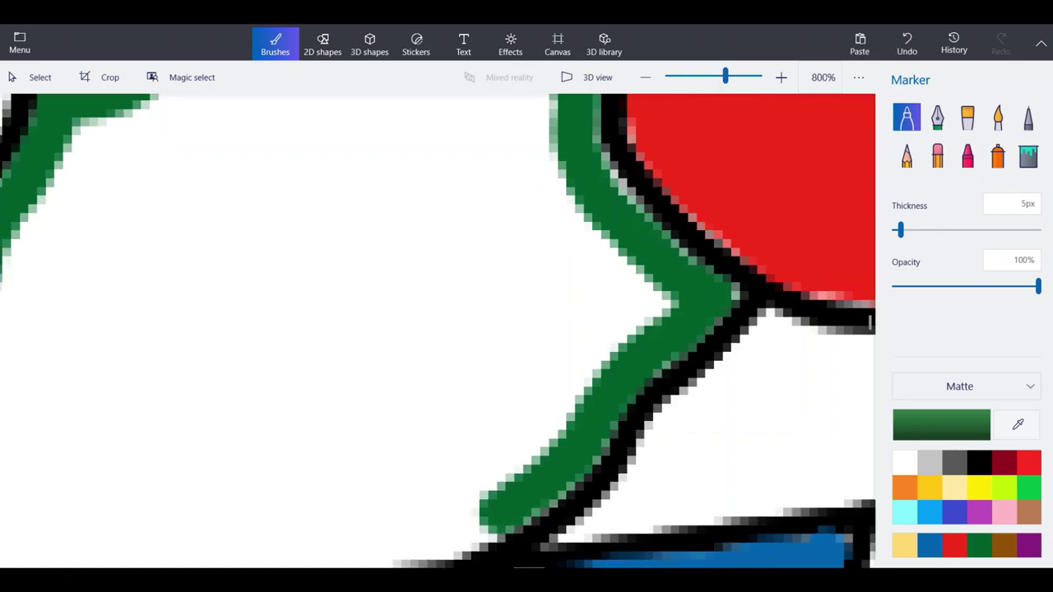
scroll(495, 374, up, 1)
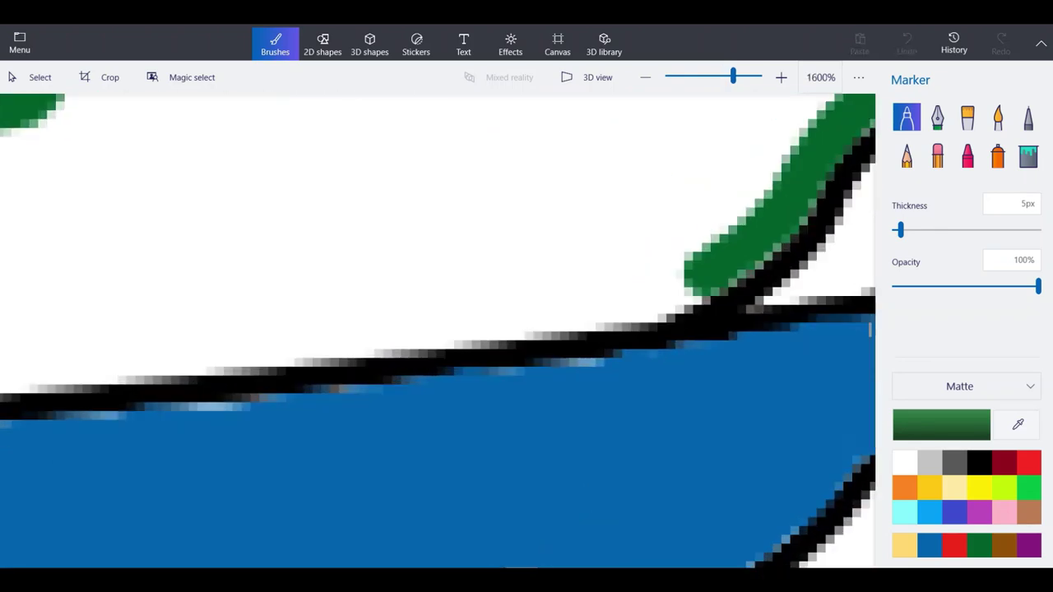
mouse_move(699, 276)
mouse_down()
mouse_move(623, 306)
mouse_move(550, 317)
mouse_move(28, 367)
mouse_up()
scroll(465, 333, down, 1)
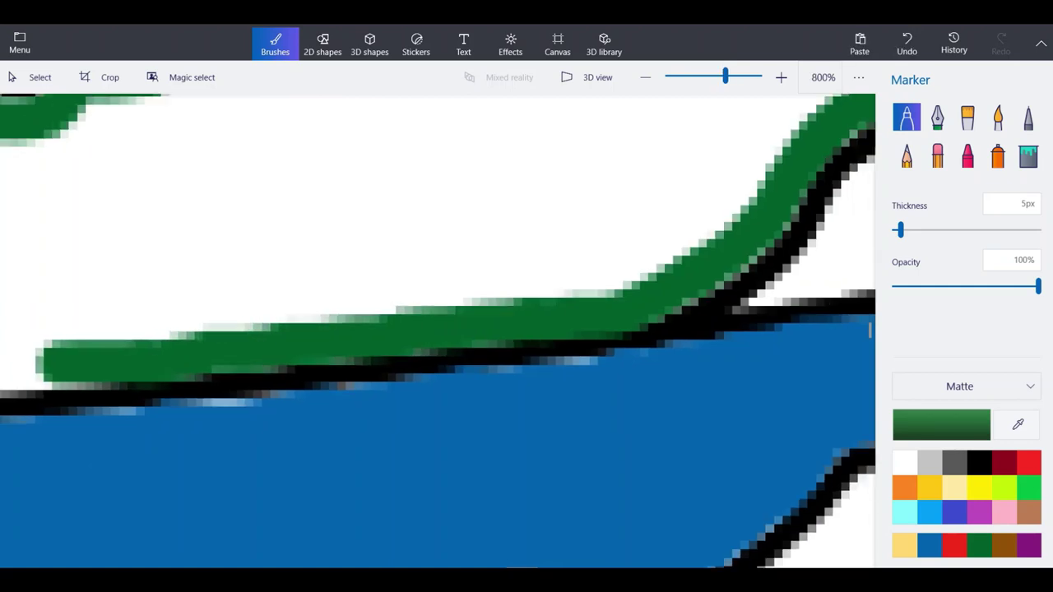
scroll(80, 392, up, 1)
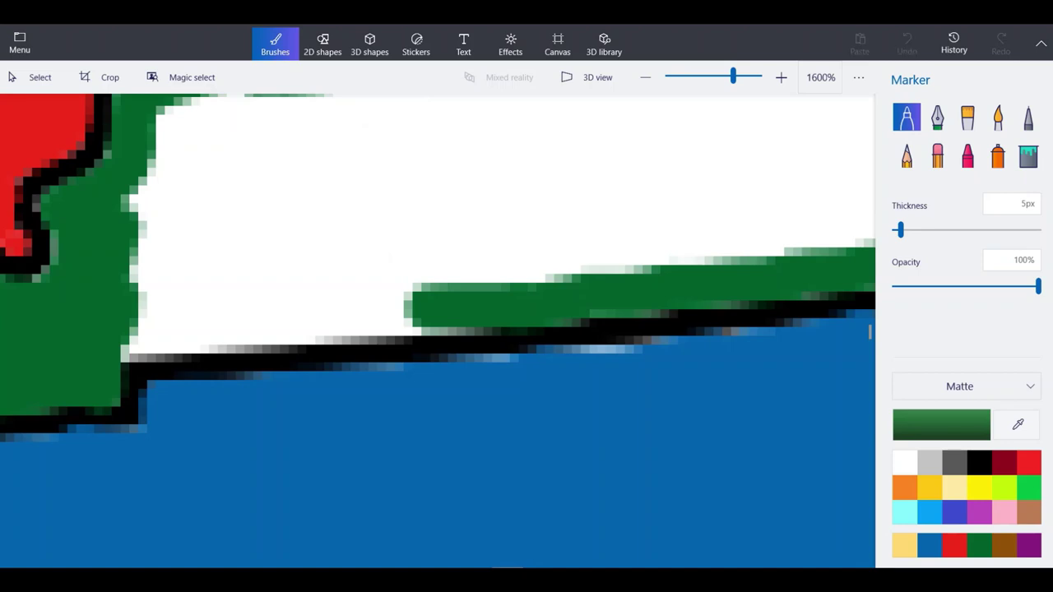
mouse_move(428, 309)
mouse_down()
mouse_move(146, 336)
mouse_move(125, 356)
mouse_up()
Fill the southern and eastern parts of Kentucky's interior in green with the marker at 10 px.
scroll(436, 329, down, 3)
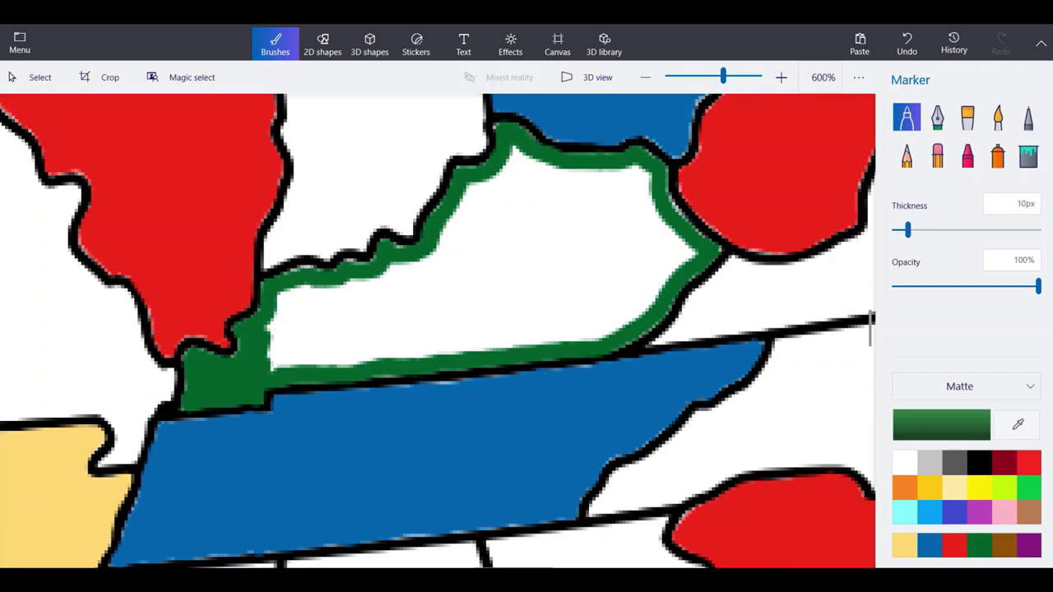
scroll(436, 330, up, 2)
mouse_move(378, 284)
mouse_down()
mouse_move(280, 317)
mouse_move(262, 378)
mouse_move(510, 366)
mouse_move(300, 356)
mouse_move(395, 312)
mouse_move(420, 268)
mouse_move(502, 313)
mouse_move(592, 314)
mouse_move(477, 342)
mouse_move(531, 360)
mouse_move(713, 338)
mouse_move(759, 311)
mouse_up()
mouse_move(611, 317)
mouse_down()
mouse_move(777, 284)
mouse_move(825, 242)
mouse_move(753, 177)
mouse_up()
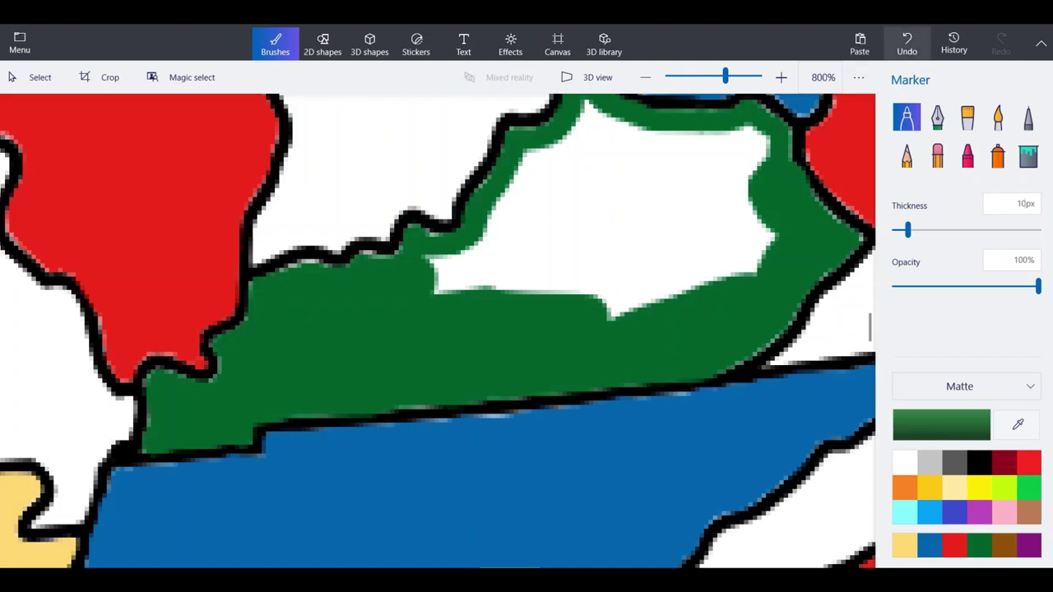
click(906, 44)
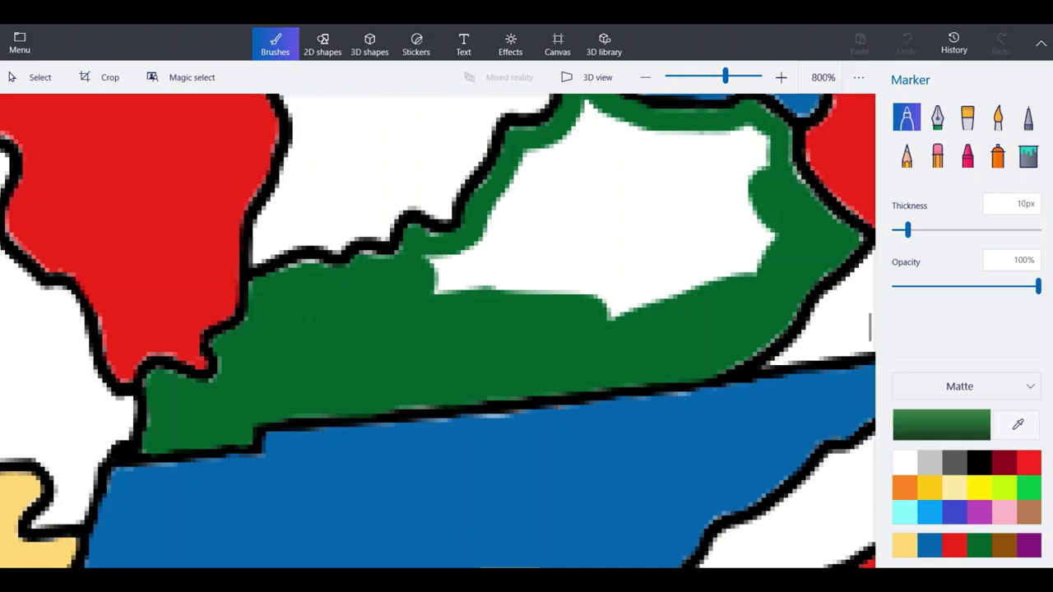
mouse_move(799, 177)
mouse_down()
mouse_move(750, 169)
mouse_move(732, 105)
mouse_up()
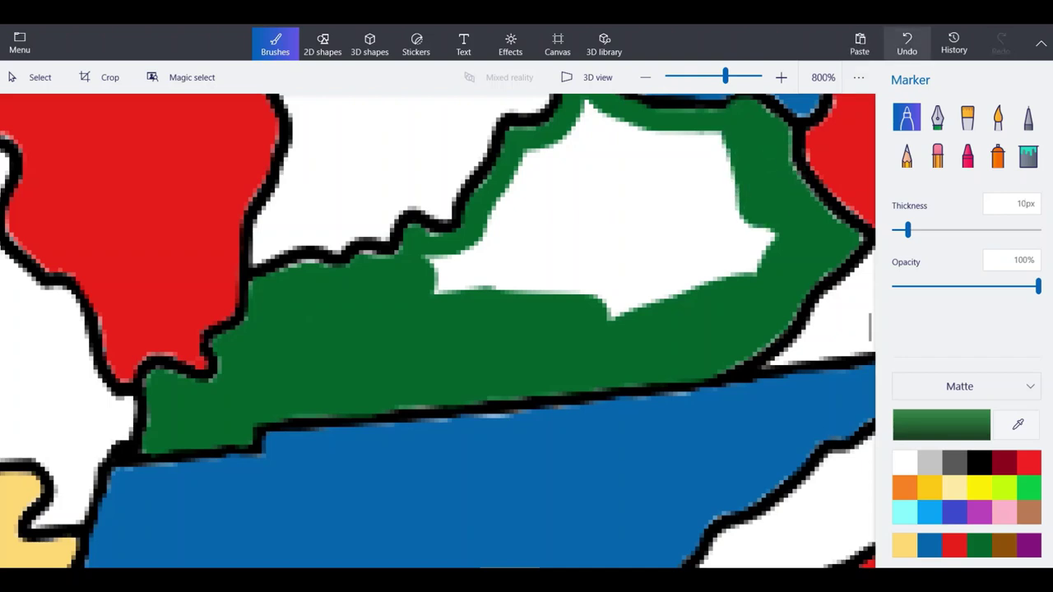
click(907, 43)
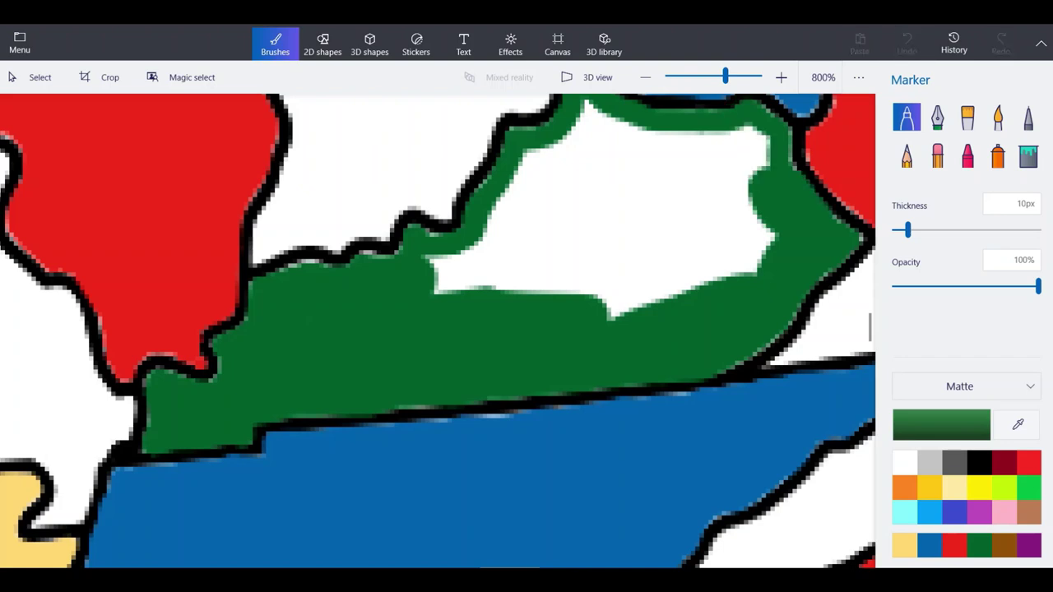
mouse_move(774, 197)
mouse_down()
mouse_move(638, 288)
mouse_move(622, 307)
mouse_up()
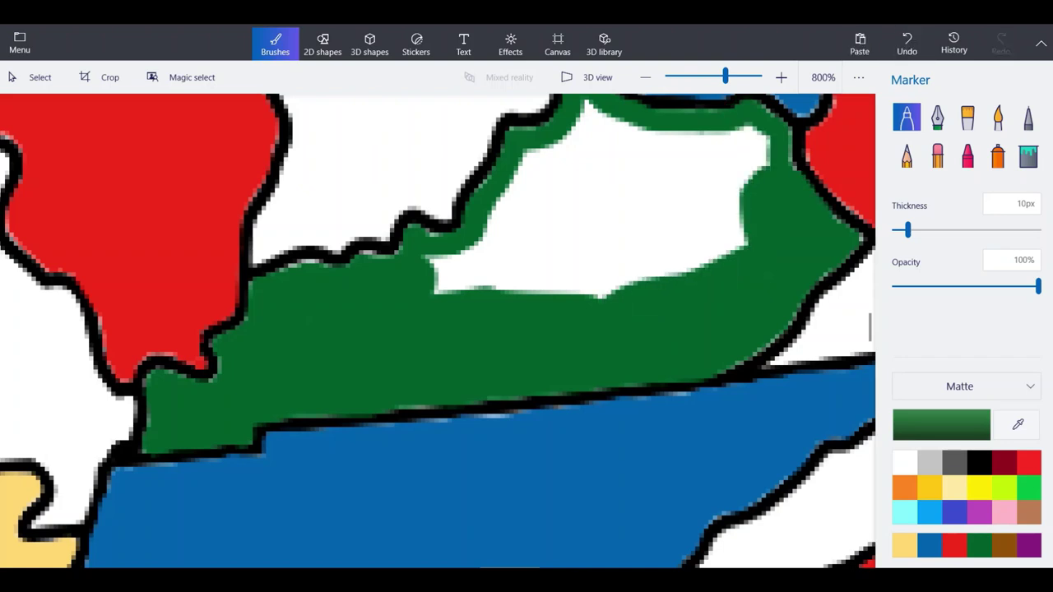
mouse_move(452, 284)
mouse_down()
mouse_move(564, 270)
mouse_move(686, 275)
mouse_up()
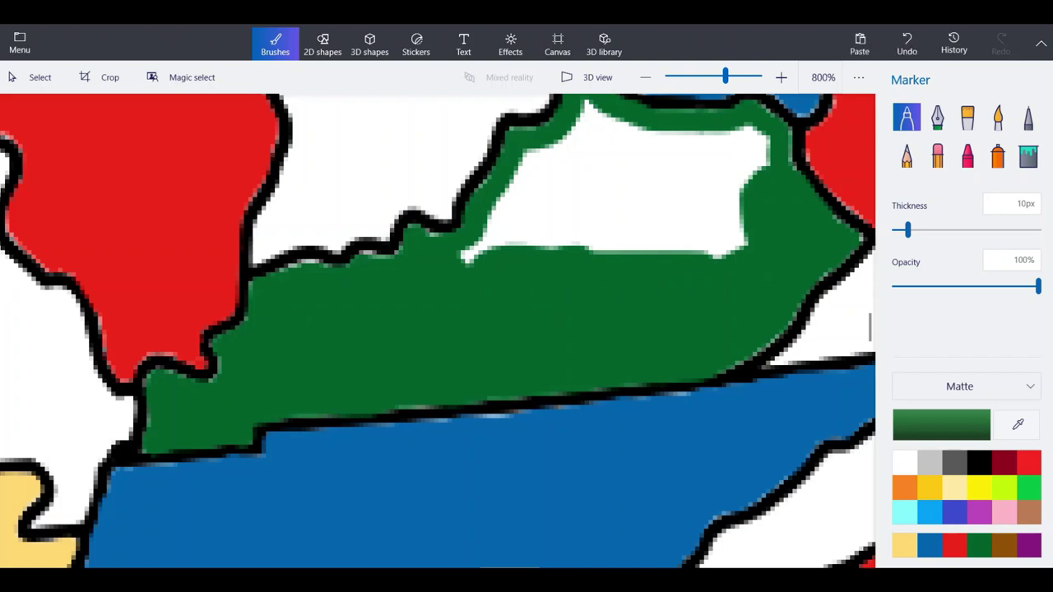
Fill the remaining white area in northern Kentucky in green with the 10 px marker.
scroll(512, 336, down, 2)
scroll(591, 200, up, 2)
mouse_move(589, 232)
mouse_down()
mouse_move(568, 181)
mouse_move(527, 206)
mouse_move(445, 308)
mouse_up()
mouse_move(494, 280)
mouse_down()
mouse_move(658, 247)
mouse_move(707, 279)
mouse_move(576, 296)
mouse_up()
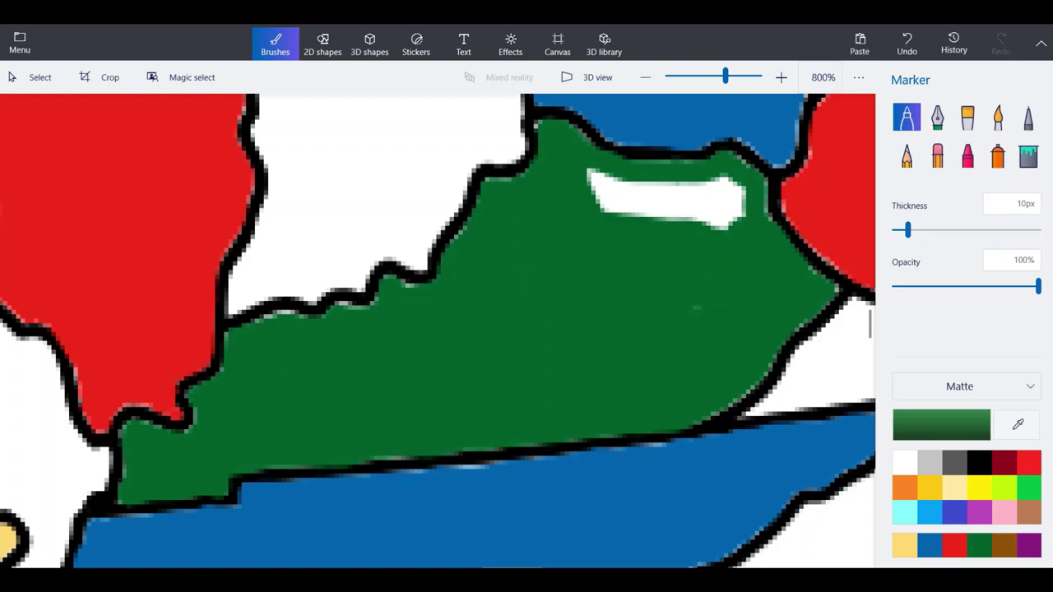
drag(724, 251, 738, 198)
mouse_move(730, 194)
mouse_down()
mouse_move(617, 183)
mouse_move(692, 210)
mouse_up()
scroll(543, 267, down, 6)
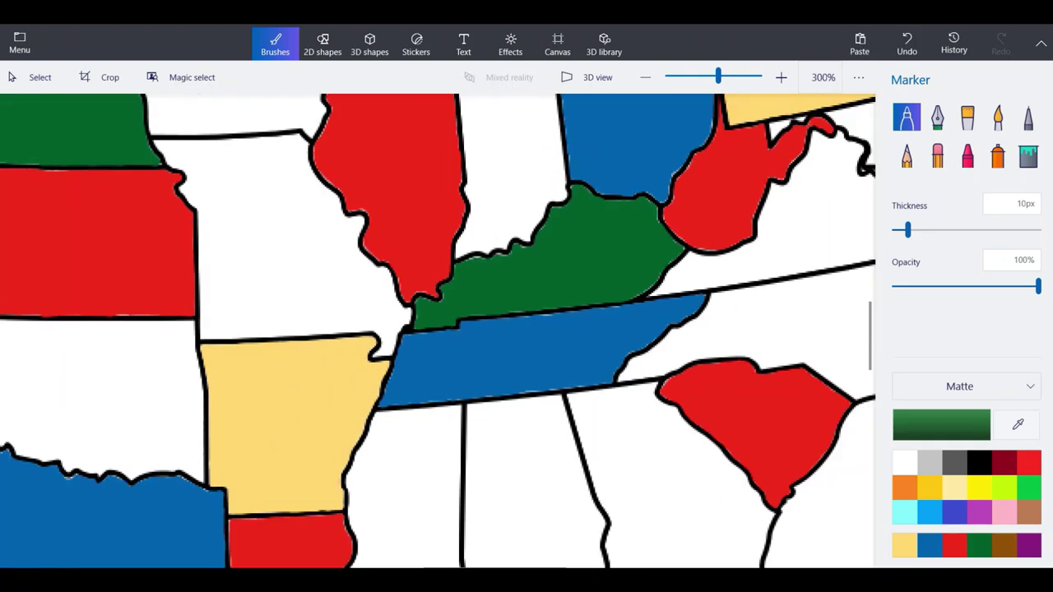
scroll(469, 302, down, 4)
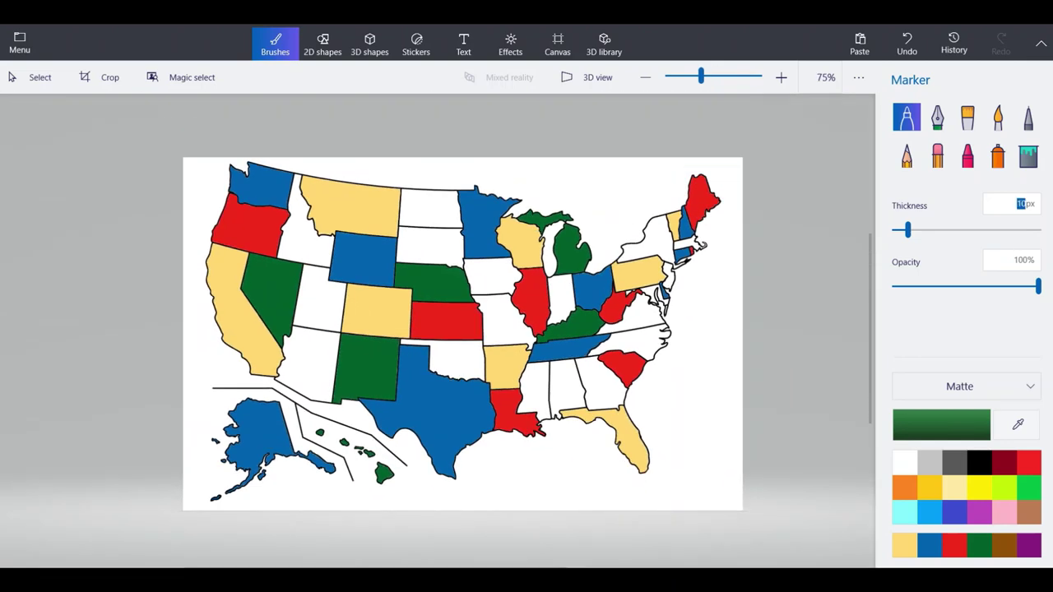
Outline North Carolina's southeastern coast in green with the 5 px marker, from the South Carolina corner up to the narrow inlets.
scroll(691, 342, up, 5)
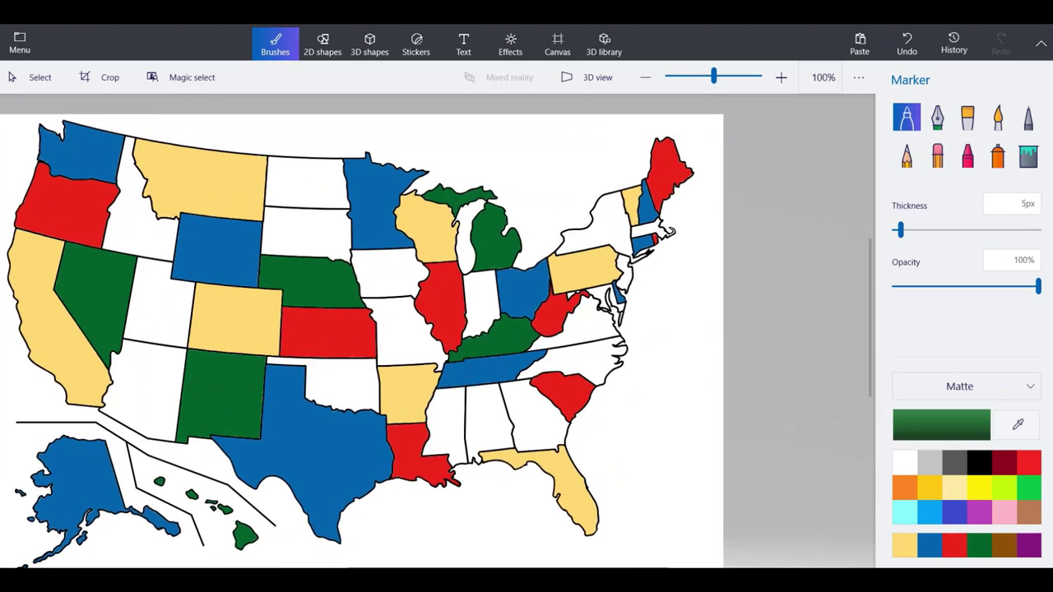
scroll(544, 386, up, 8)
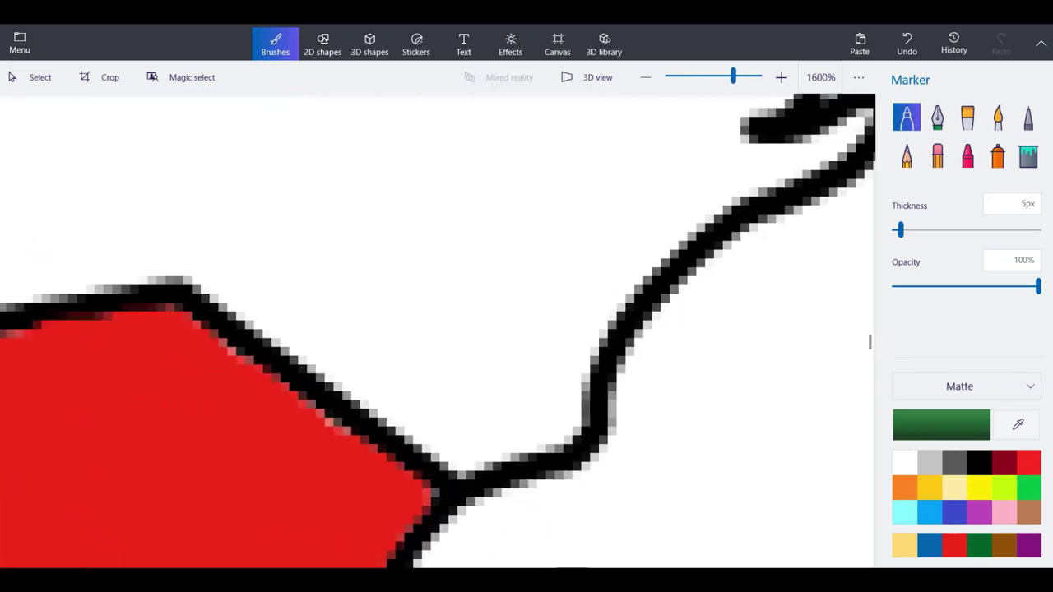
mouse_move(457, 448)
mouse_down()
mouse_move(560, 420)
mouse_move(576, 346)
mouse_move(623, 239)
mouse_move(689, 200)
mouse_move(634, 300)
mouse_up()
scroll(617, 297, down, 3)
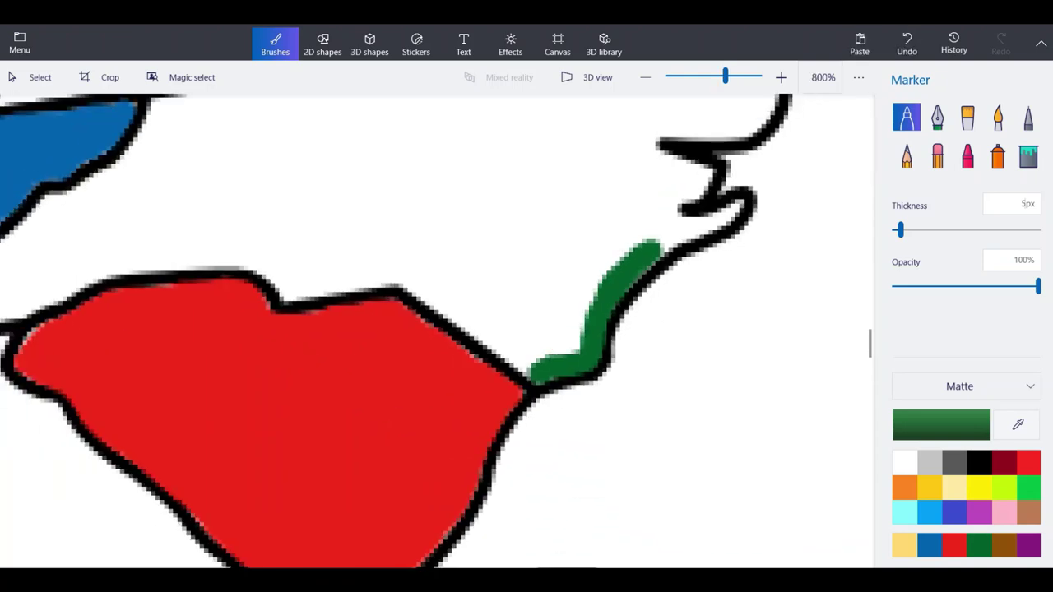
scroll(735, 178, up, 3)
mouse_move(580, 329)
mouse_down()
mouse_move(644, 219)
mouse_move(686, 177)
mouse_move(634, 165)
mouse_move(620, 141)
mouse_move(628, 115)
mouse_move(615, 124)
mouse_move(592, 247)
mouse_move(667, 293)
mouse_move(753, 243)
mouse_up()
scroll(543, 415, down, 2)
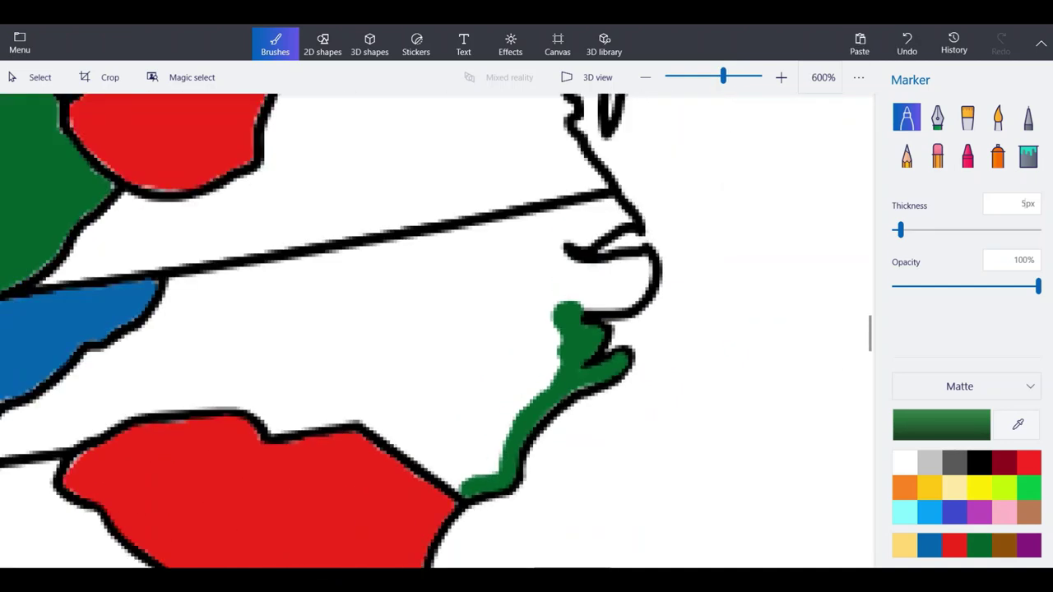
Outline North Carolina's northeastern coast in green up to the Virginia corner and along the eastern part of the northern border.
scroll(626, 265, up, 2)
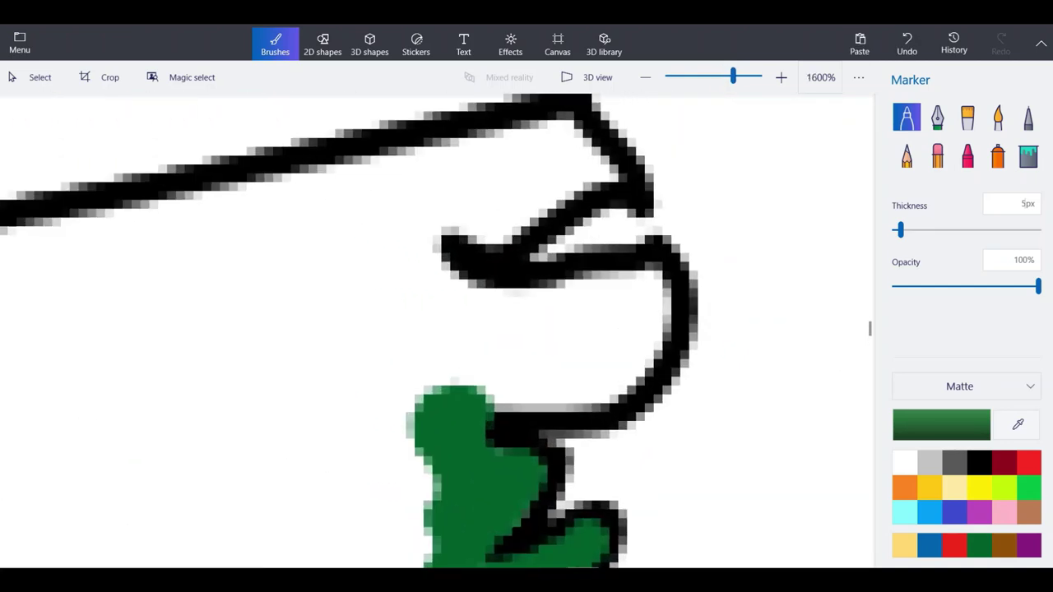
mouse_move(456, 393)
mouse_down()
mouse_move(476, 218)
mouse_move(594, 158)
mouse_move(523, 148)
mouse_move(436, 180)
mouse_move(239, 206)
mouse_up()
mouse_move(239, 205)
mouse_down()
mouse_move(58, 247)
mouse_move(37, 265)
mouse_up()
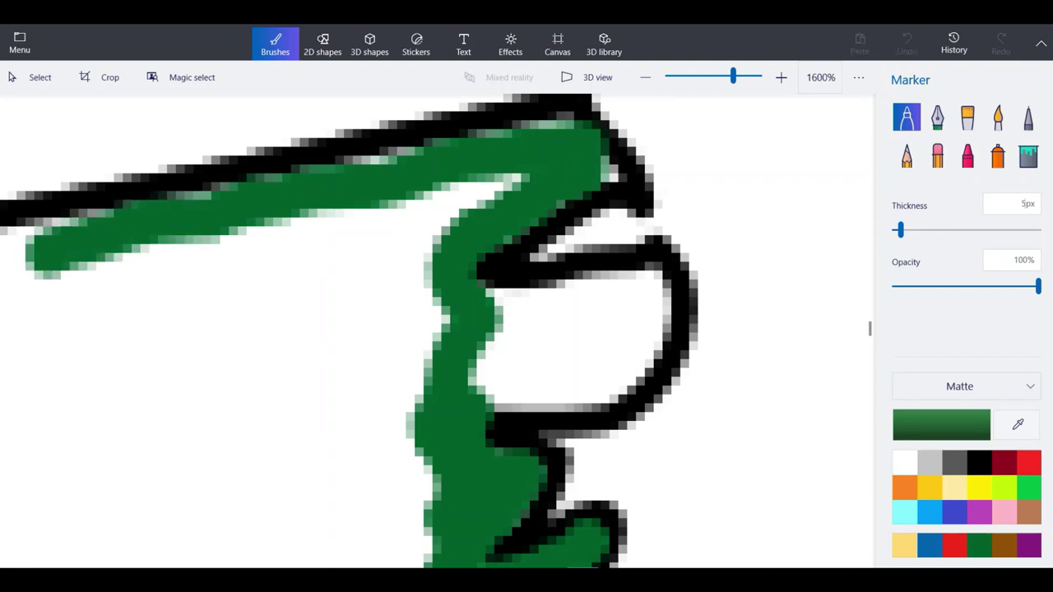
Fill North Carolina's rounded eastern peninsula and the small gap at its northeastern tip in green, keeping the black coastline intact.
mouse_move(477, 385)
mouse_down()
mouse_move(613, 370)
mouse_move(654, 333)
mouse_move(649, 272)
mouse_move(526, 317)
mouse_move(618, 354)
mouse_move(592, 317)
mouse_up()
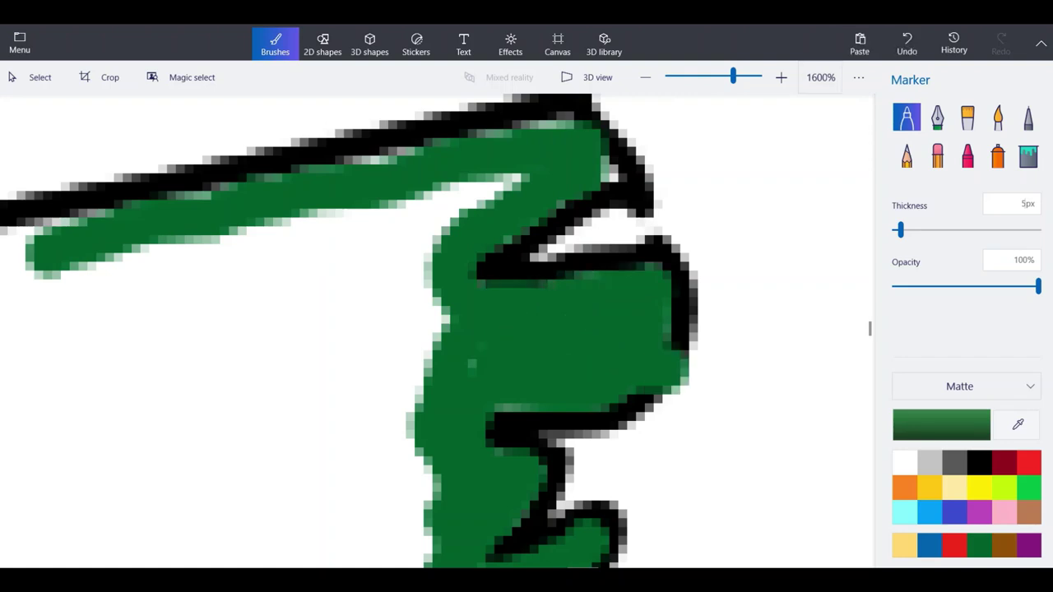
key(ctrl+z)
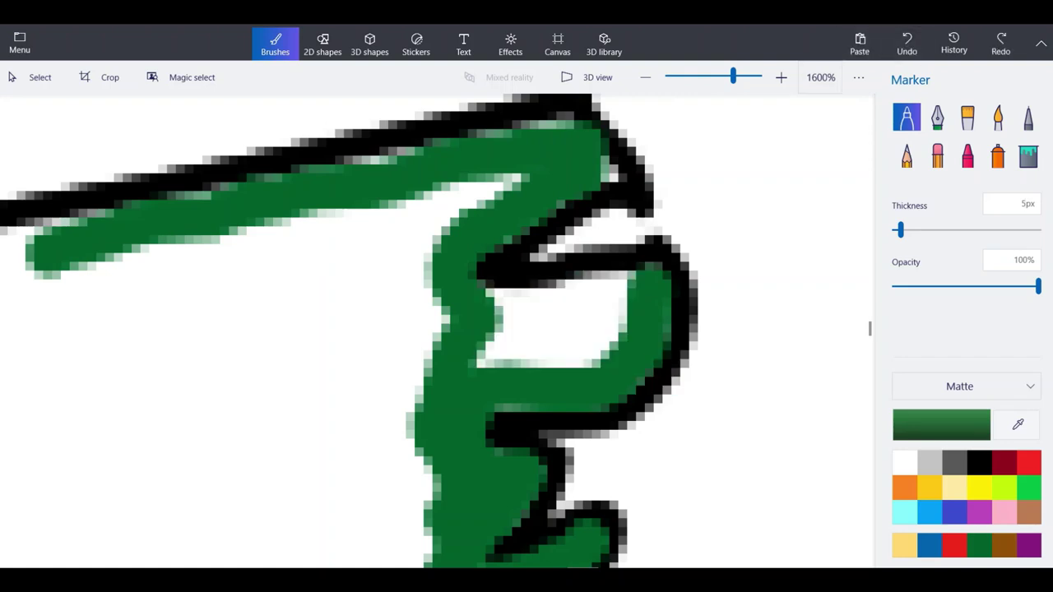
mouse_move(634, 271)
mouse_down()
mouse_move(560, 321)
mouse_move(497, 329)
mouse_move(589, 362)
mouse_move(547, 329)
mouse_up()
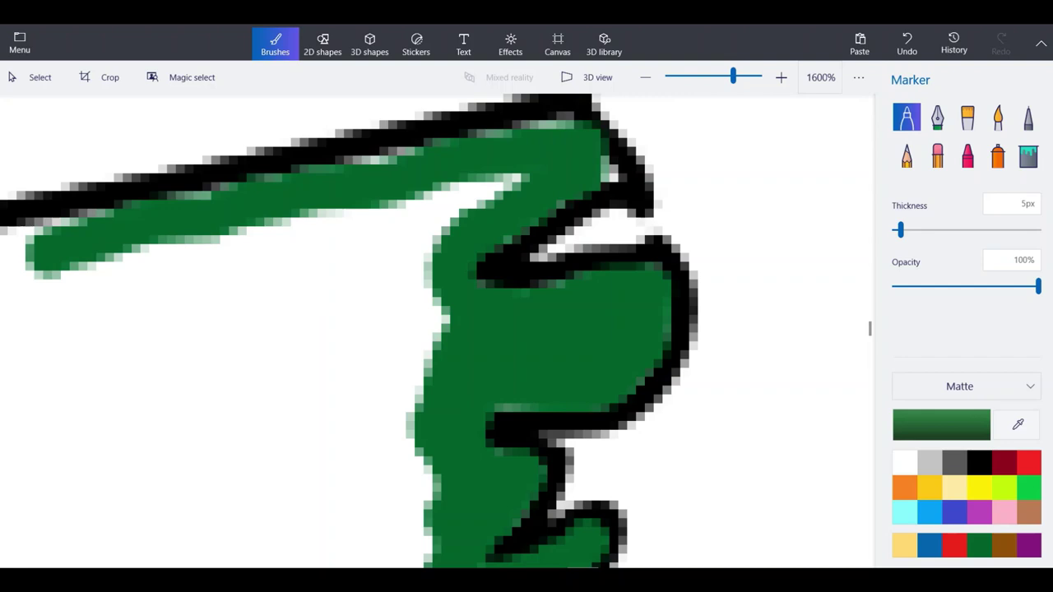
drag(613, 156, 614, 185)
scroll(437, 329, down, 3)
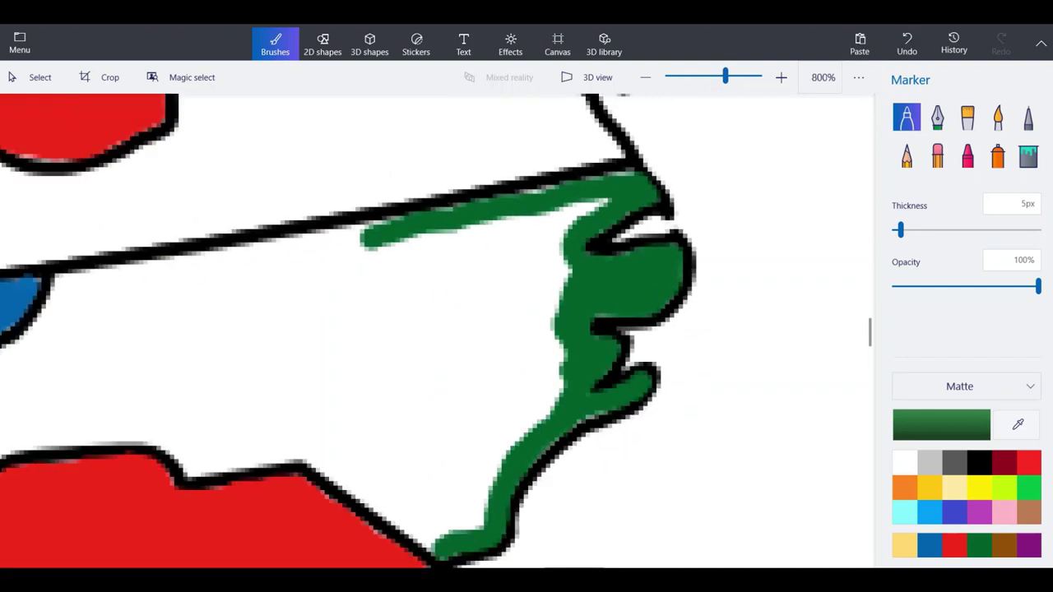
Extend the green outline along North Carolina's border with Virginia to the Tennessee corner and even out its eastern stretch.
scroll(62, 218, up, 3)
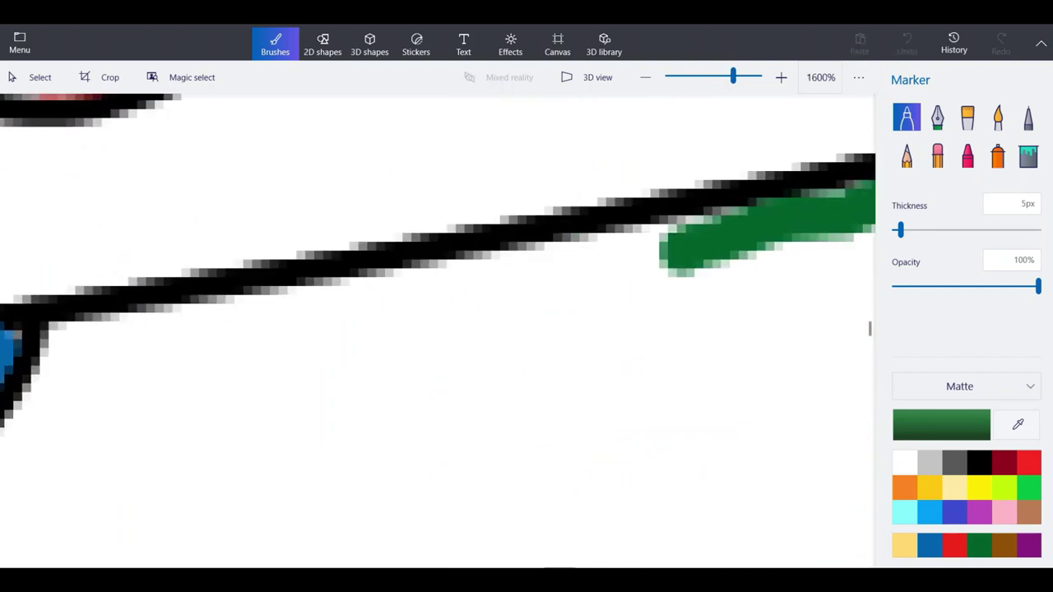
mouse_move(740, 238)
mouse_down()
mouse_move(576, 251)
mouse_move(469, 284)
mouse_move(41, 344)
mouse_up()
scroll(444, 251, down, 3)
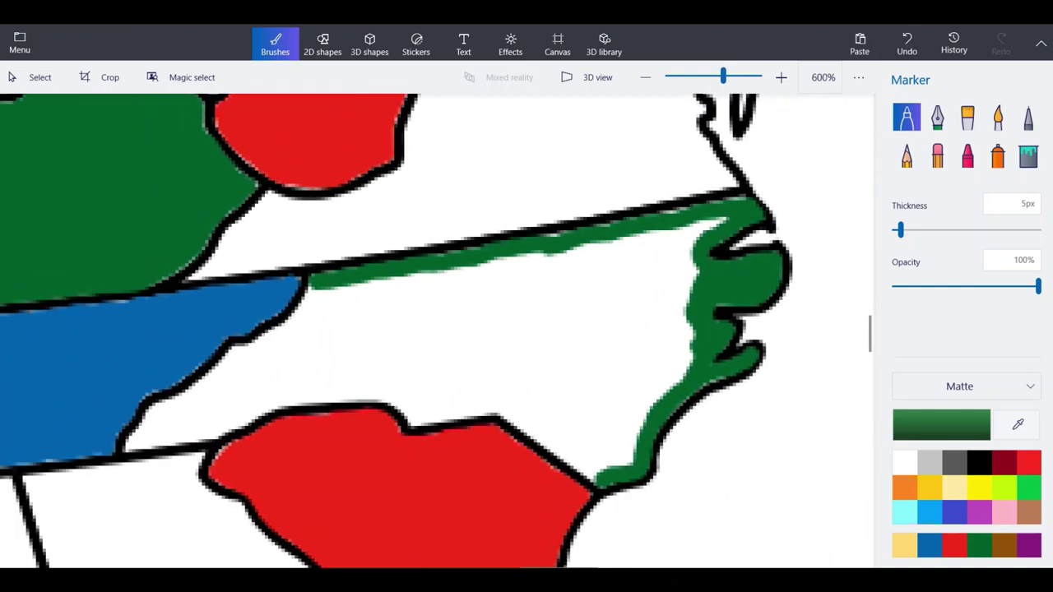
key(ctrl+plus)
key(ctrl+plus)
drag(710, 233, 604, 245)
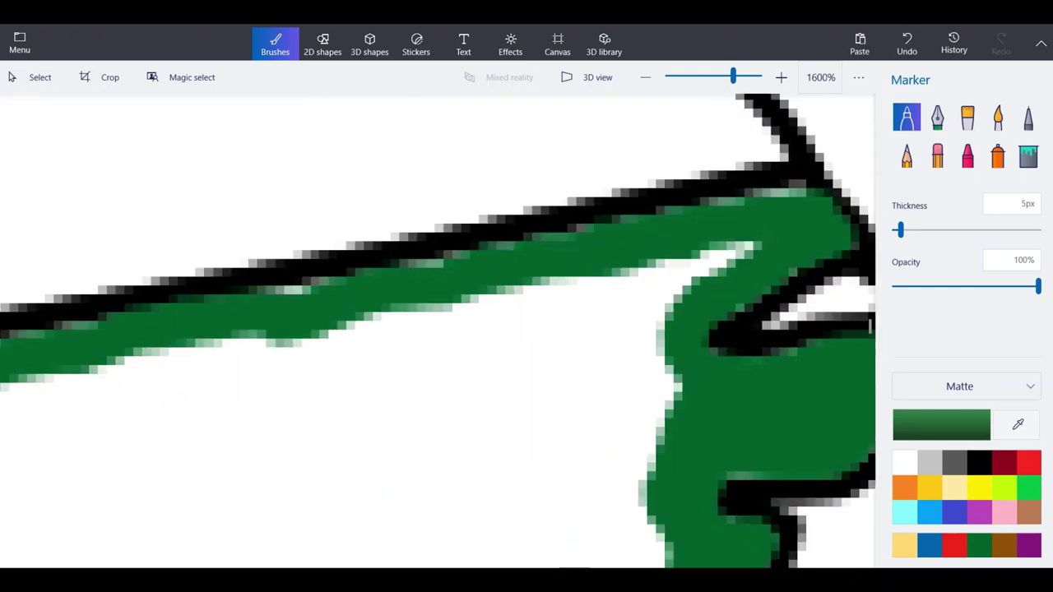
key(ctrl+minus)
key(ctrl+minus)
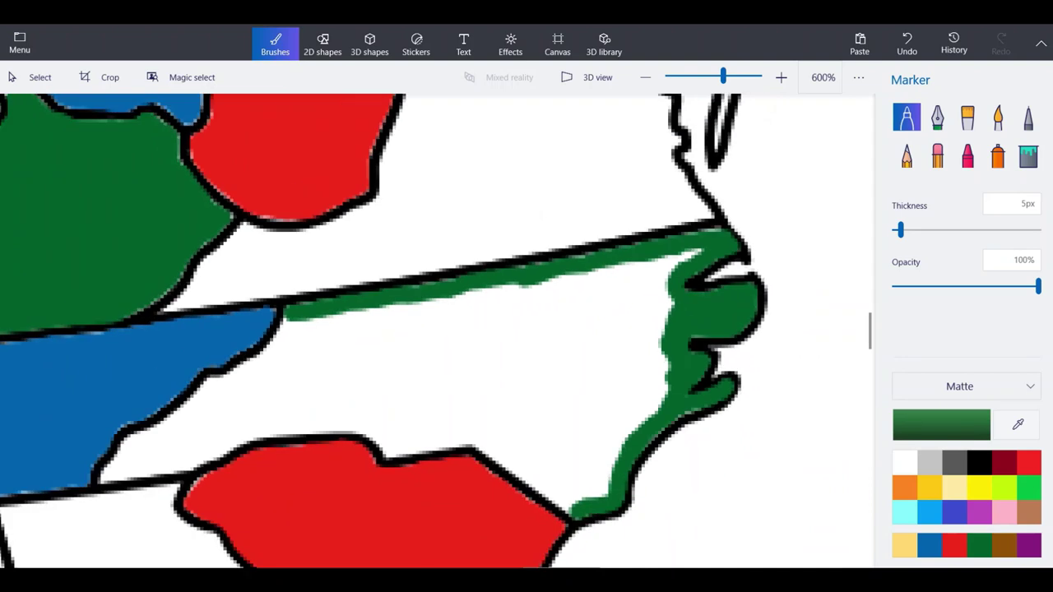
Outline North Carolina's border with Tennessee in green from the Virginia corner down toward the western tip.
key(ctrl+plus)
key(ctrl+plus)
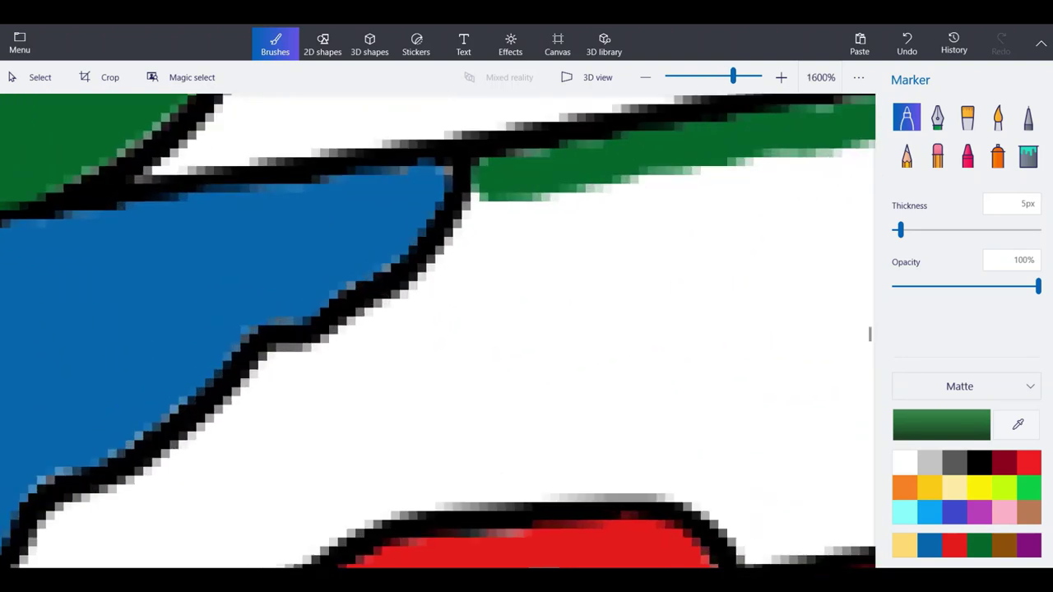
mouse_move(485, 177)
mouse_down()
mouse_move(475, 255)
mouse_move(421, 303)
mouse_up()
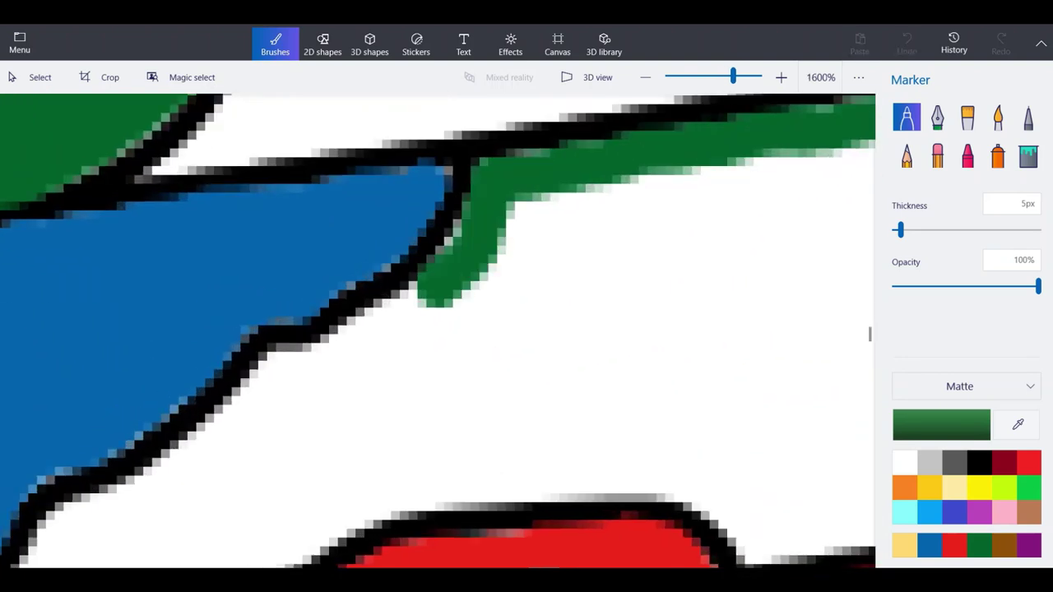
mouse_move(451, 220)
mouse_down()
mouse_move(424, 297)
mouse_move(363, 337)
mouse_move(262, 372)
mouse_move(210, 448)
mouse_move(161, 489)
mouse_move(91, 534)
mouse_move(62, 527)
mouse_move(51, 536)
mouse_up()
drag(142, 512, 49, 543)
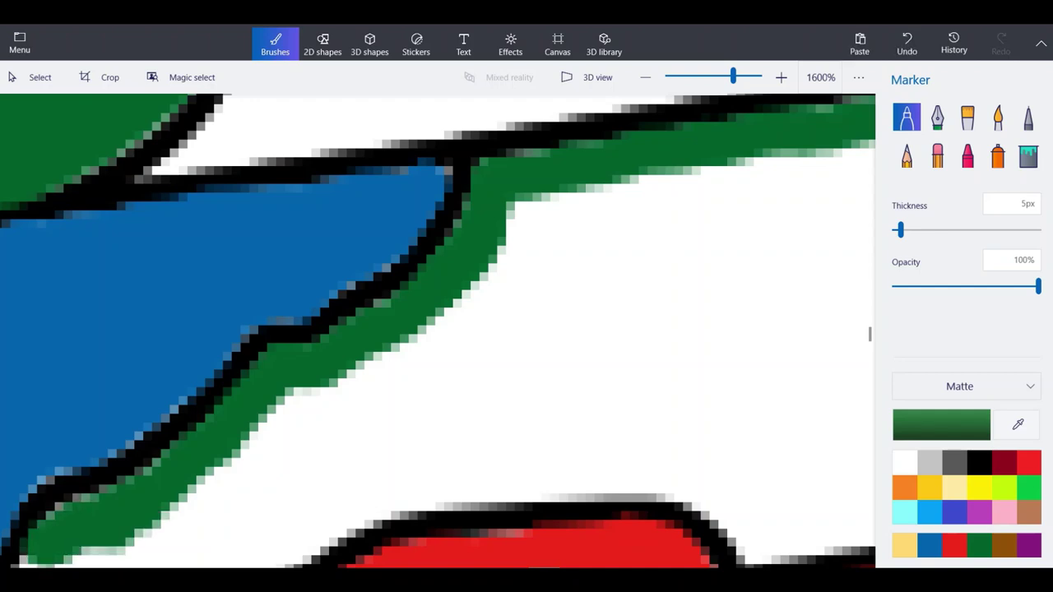
scroll(257, 321, down, 3)
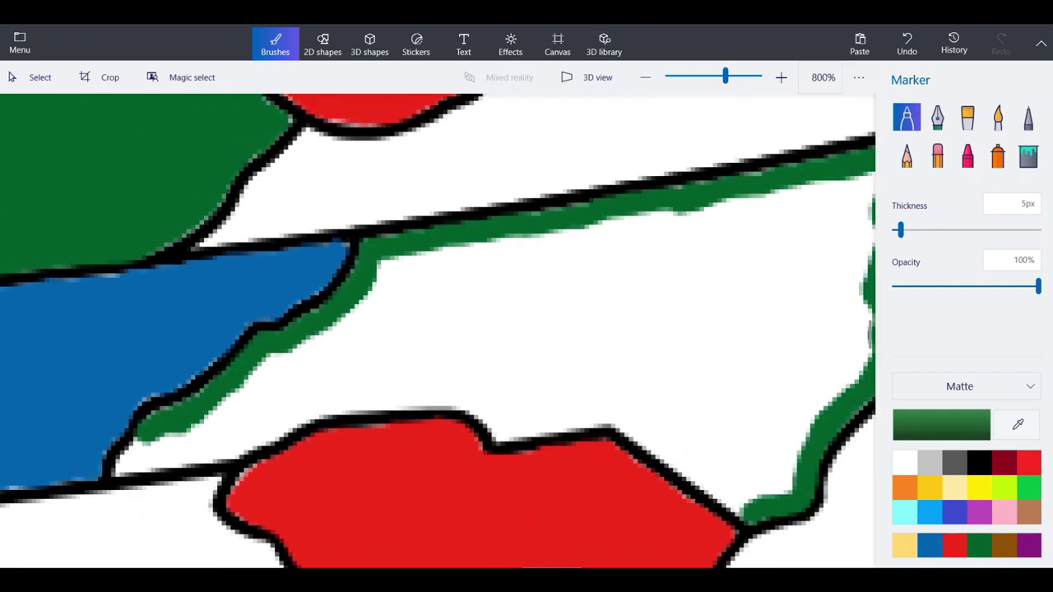
Fill North Carolina's western tip in green along the Tennessee and Georgia borders.
scroll(146, 406, up, 3)
scroll(103, 422, up, 2)
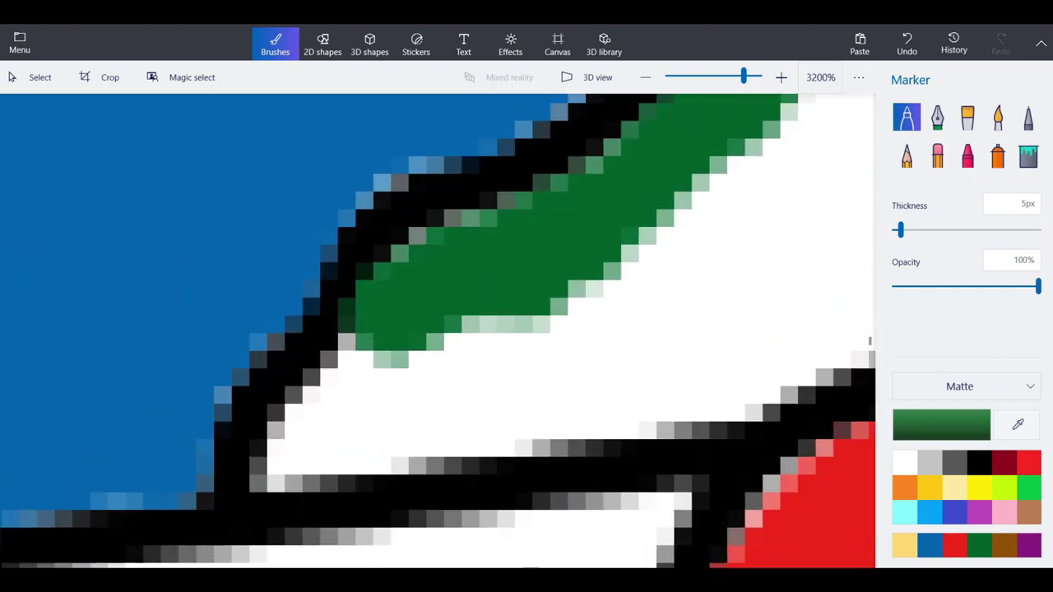
mouse_move(403, 323)
mouse_down()
mouse_move(346, 407)
mouse_move(299, 448)
mouse_move(434, 413)
mouse_move(644, 383)
mouse_move(474, 376)
mouse_move(619, 318)
mouse_move(726, 370)
mouse_move(668, 395)
mouse_up()
scroll(434, 387, down, 2)
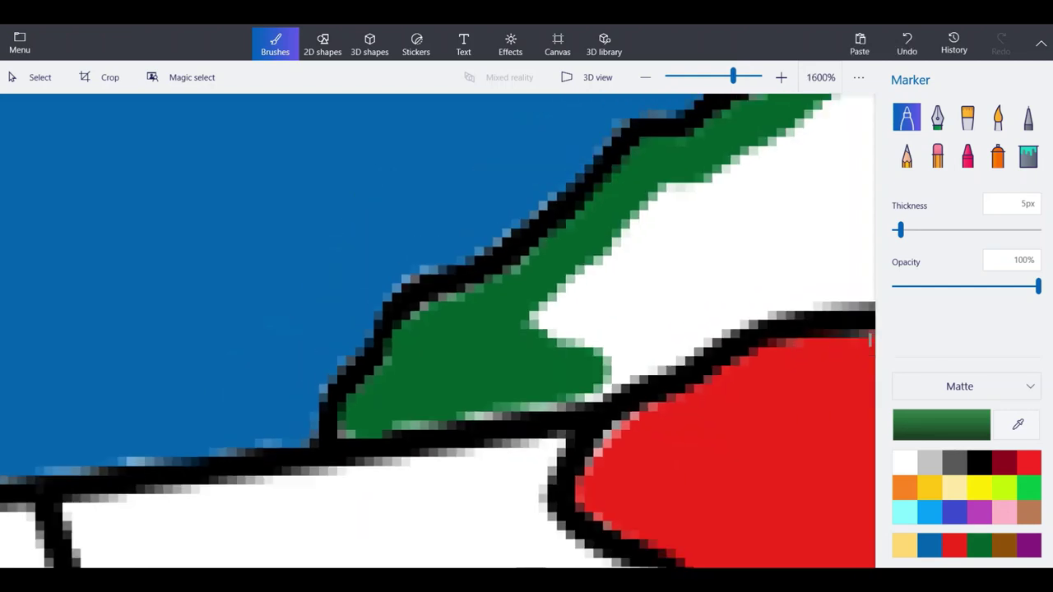
Outline North Carolina's border with South Carolina in green, joining the filled western tip to the coastal outline.
drag(847, 276, 566, 375)
scroll(246, 360, down, 3)
scroll(724, 383, up, 3)
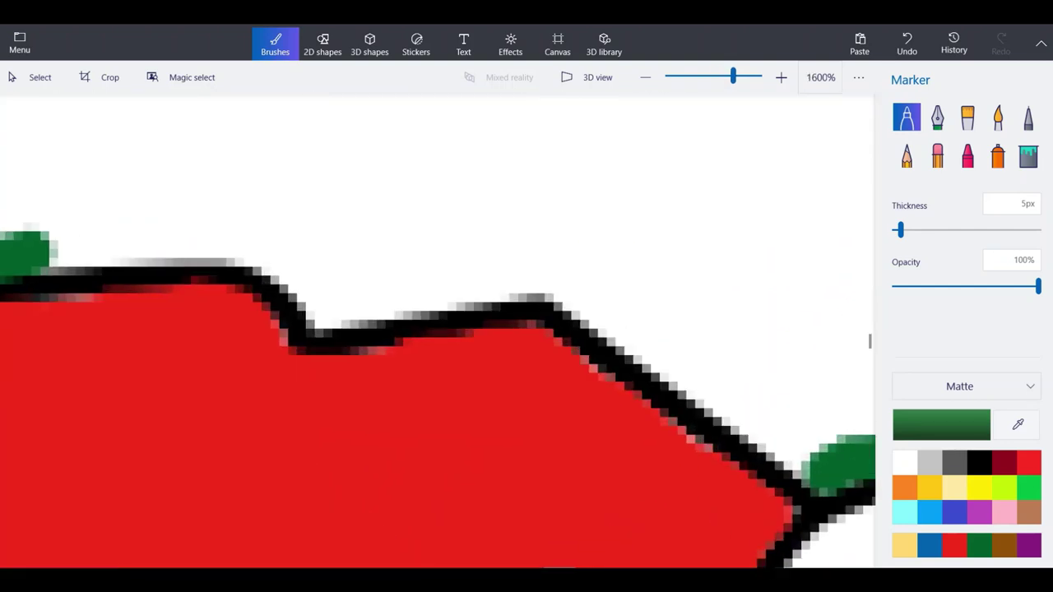
mouse_move(823, 488)
mouse_down()
mouse_move(737, 405)
mouse_move(551, 268)
mouse_move(303, 306)
mouse_move(226, 238)
mouse_move(91, 234)
mouse_move(45, 245)
mouse_move(179, 245)
mouse_up()
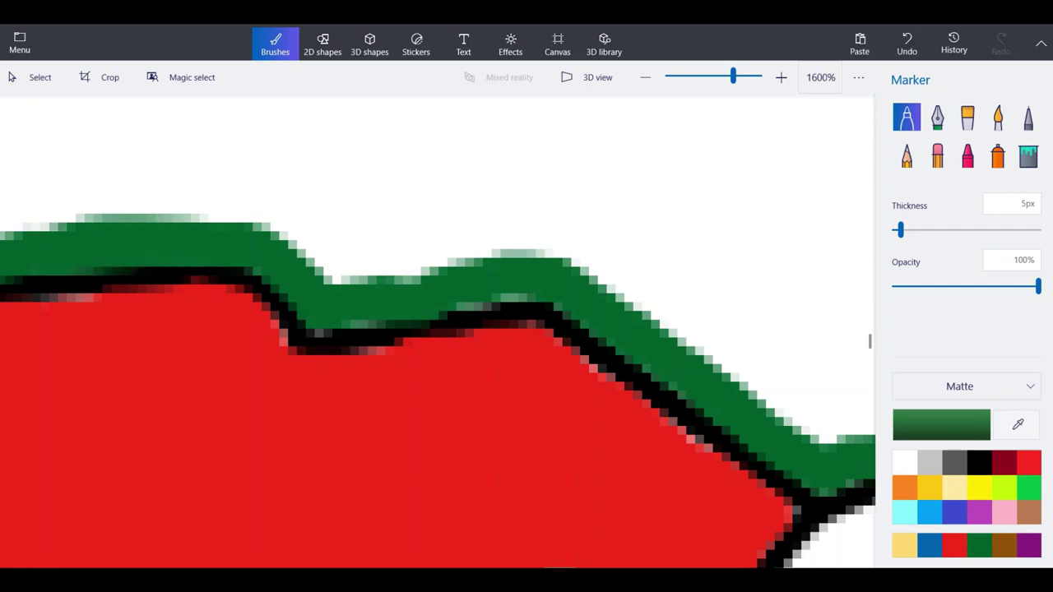
Fill North Carolina's interior completely in green with the marker at 10 px.
scroll(611, 423, down, 2)
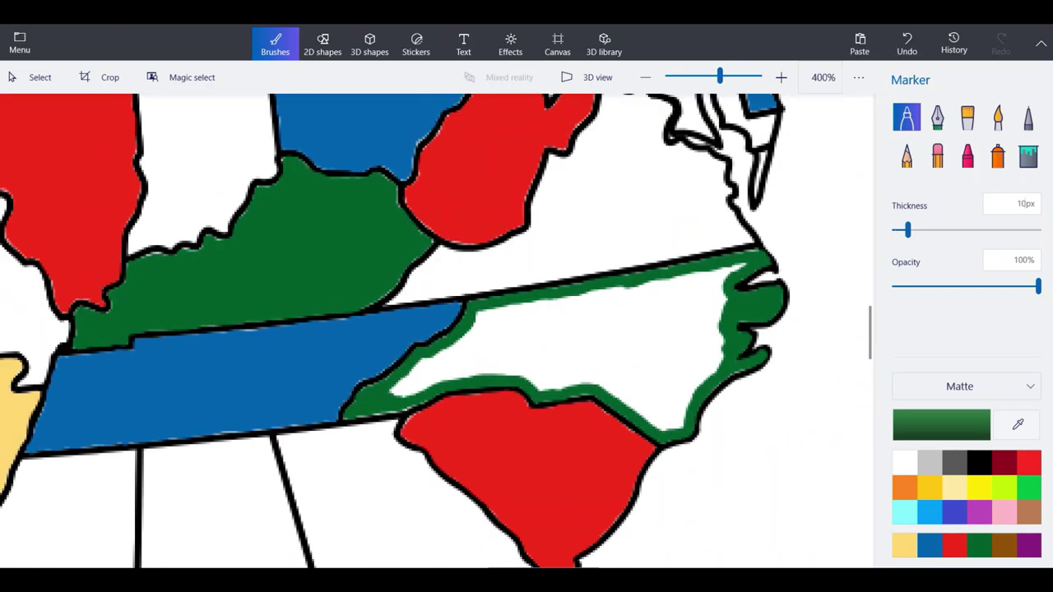
scroll(740, 276, up, 3)
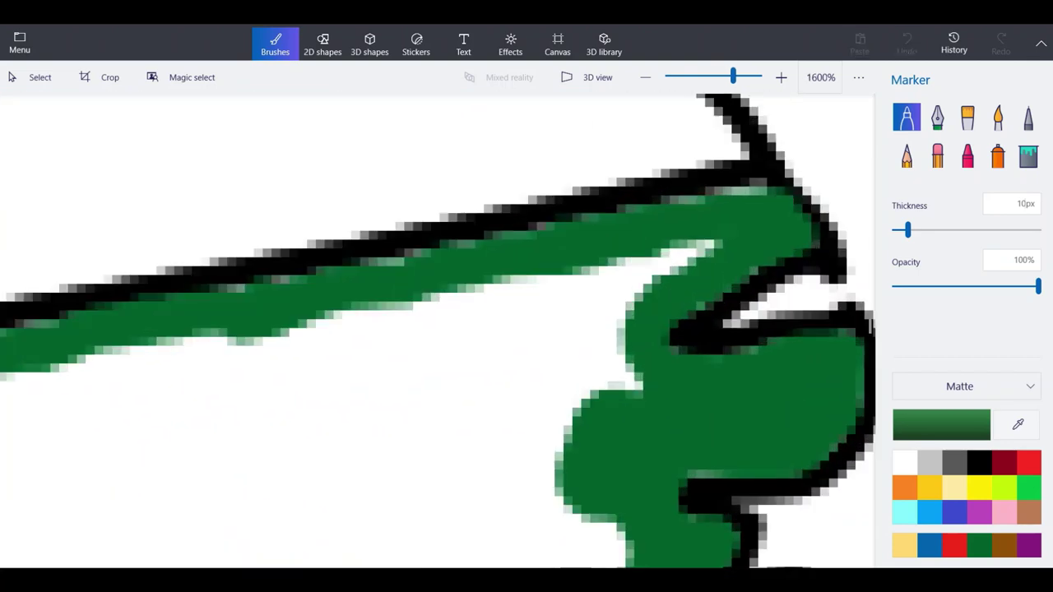
mouse_move(609, 395)
mouse_down()
mouse_move(626, 313)
mouse_move(663, 268)
mouse_move(709, 247)
mouse_up()
mouse_move(592, 280)
mouse_down()
mouse_move(568, 305)
mouse_move(103, 387)
mouse_move(543, 428)
mouse_up()
scroll(436, 329, down, 2)
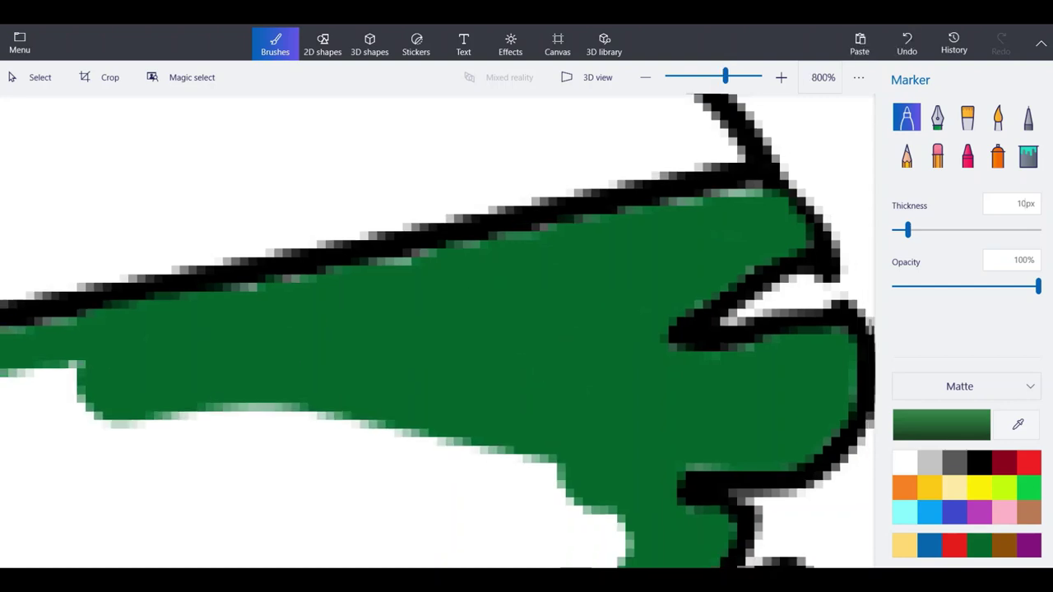
mouse_move(391, 344)
mouse_down()
mouse_move(52, 473)
mouse_move(239, 327)
mouse_move(216, 431)
mouse_move(279, 421)
mouse_move(368, 464)
mouse_move(305, 395)
mouse_move(493, 377)
mouse_move(538, 360)
mouse_move(520, 360)
mouse_move(539, 338)
mouse_move(365, 330)
mouse_move(382, 312)
mouse_move(374, 303)
mouse_move(347, 316)
mouse_move(303, 312)
mouse_move(277, 321)
mouse_move(260, 364)
mouse_move(520, 399)
mouse_move(607, 368)
mouse_move(608, 333)
mouse_move(672, 350)
mouse_move(668, 394)
mouse_move(695, 373)
mouse_move(677, 438)
mouse_move(638, 507)
mouse_move(616, 503)
mouse_move(573, 524)
mouse_move(443, 442)
mouse_move(386, 442)
mouse_move(368, 427)
mouse_move(512, 438)
mouse_move(594, 507)
mouse_move(625, 437)
mouse_move(577, 451)
mouse_move(613, 434)
mouse_move(561, 432)
mouse_up()
scroll(559, 461, up, 2)
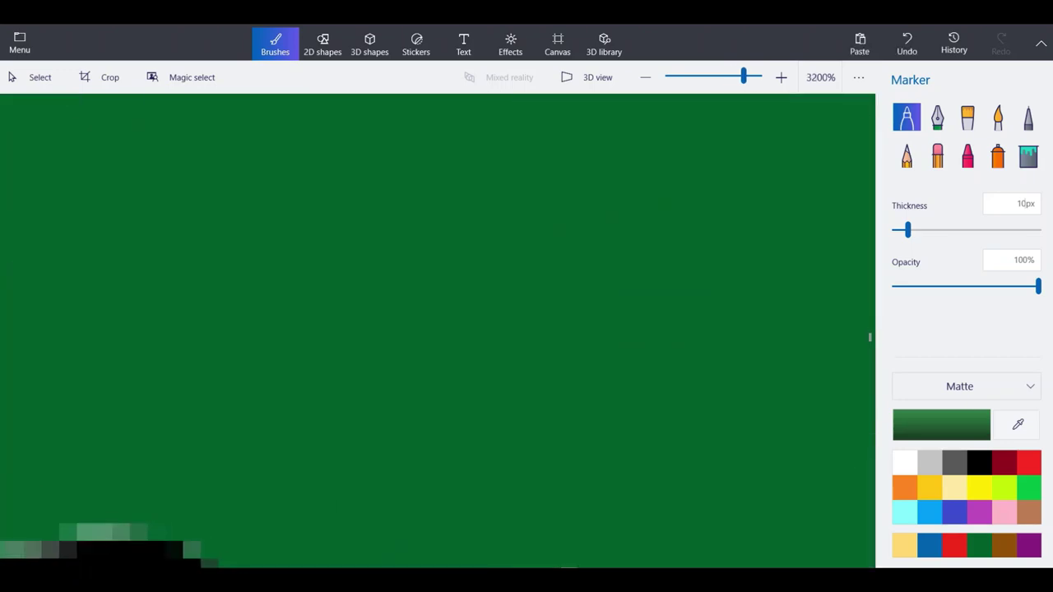
scroll(568, 453, down, 2)
scroll(515, 259, down, 5)
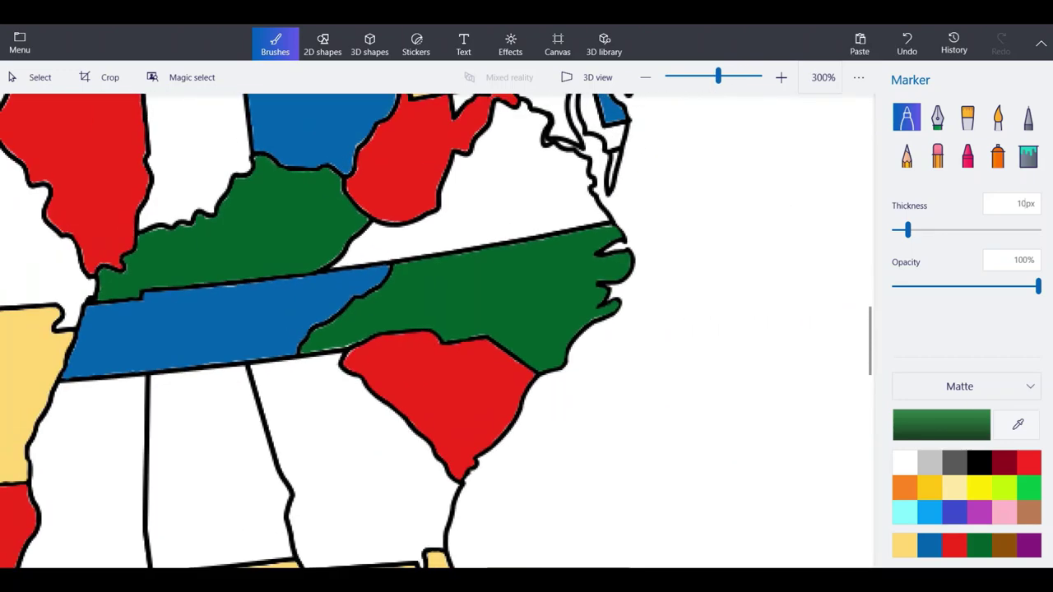
Fill Long Island in green with the marker, using fine 5 px and 3 px strokes.
scroll(515, 259, down, 6)
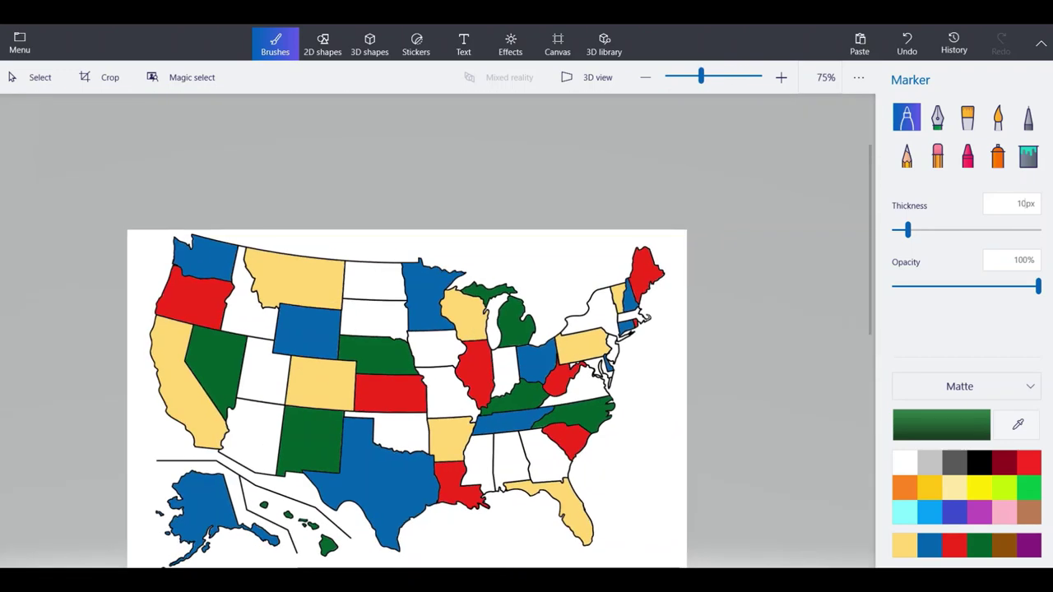
scroll(515, 258, down, 1)
scroll(515, 258, up, 1)
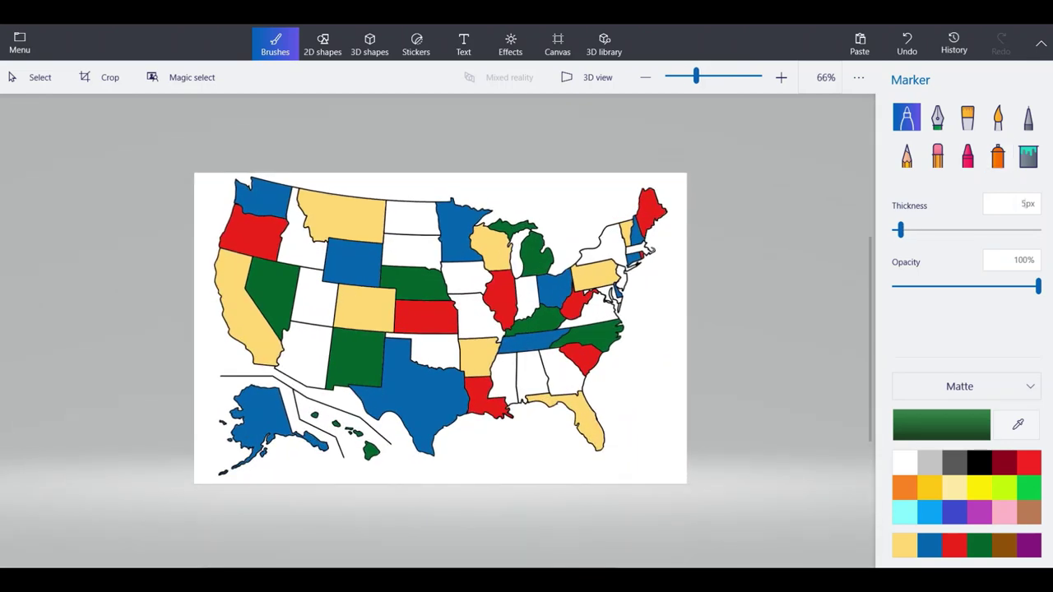
scroll(614, 263, up, 10)
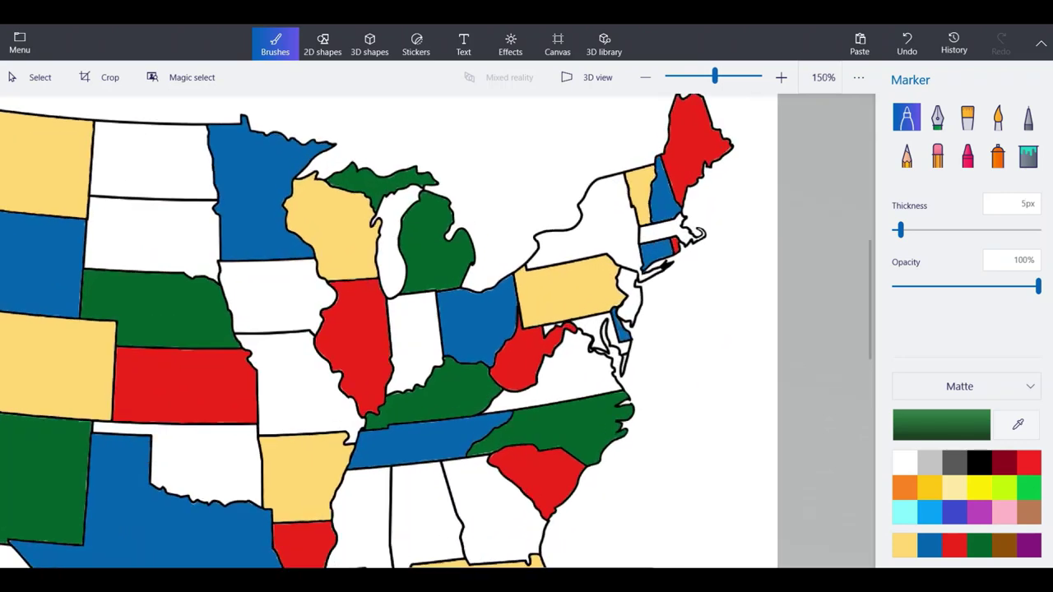
scroll(463, 170, up, 1)
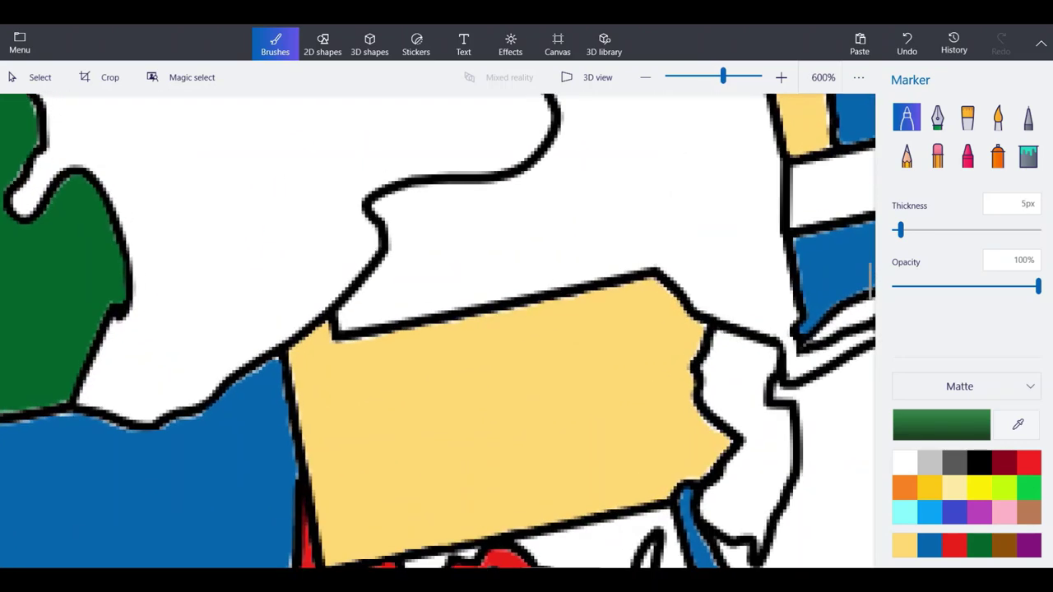
scroll(629, 244, down, 1)
scroll(815, 300, up, 5)
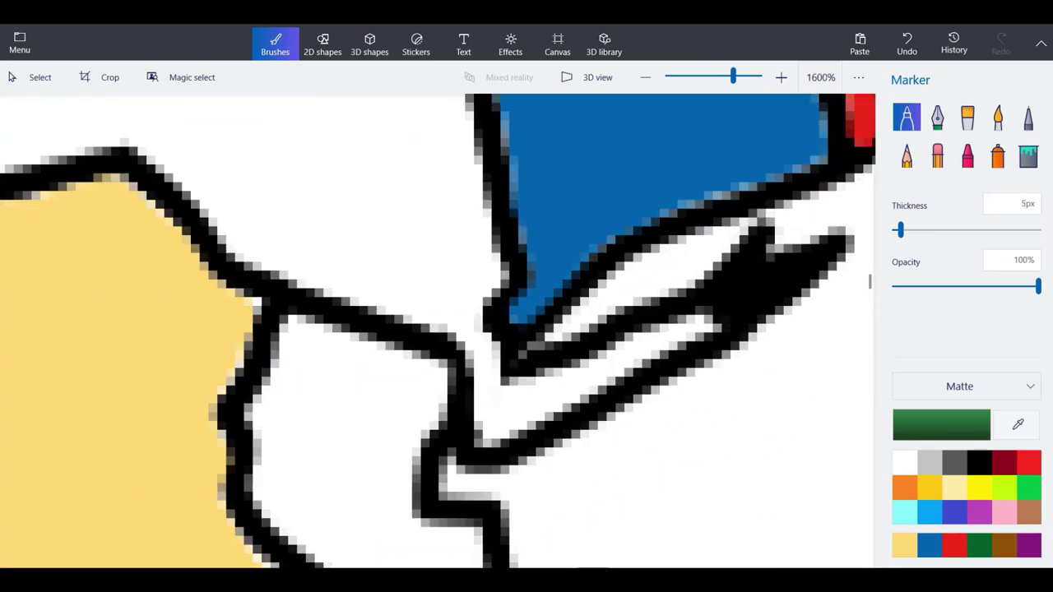
mouse_move(747, 287)
mouse_down()
mouse_move(479, 428)
mouse_move(467, 334)
mouse_move(430, 293)
mouse_up()
click(907, 44)
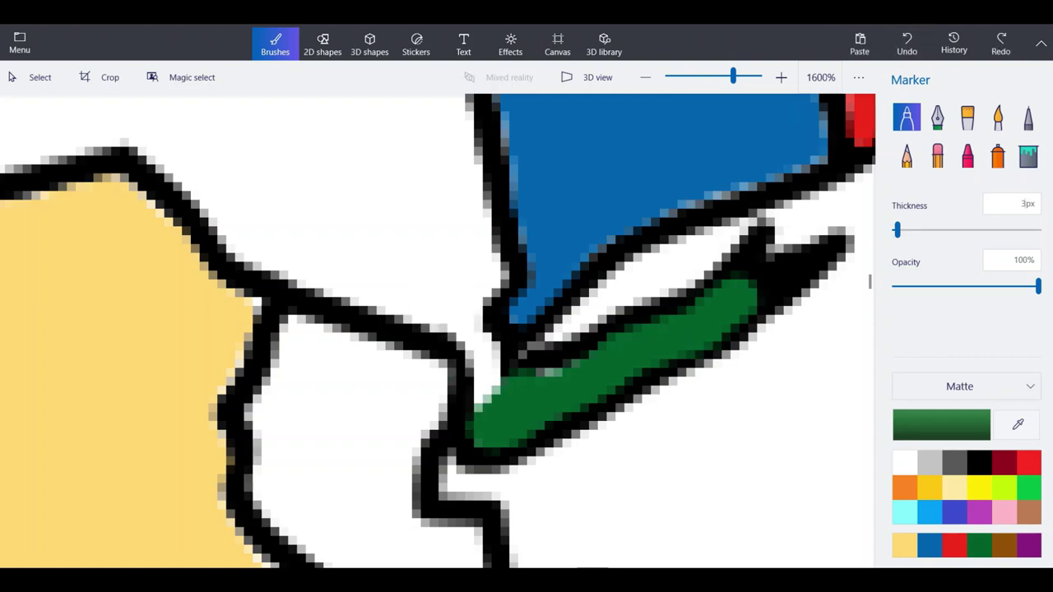
Fill New York's southeastern corner in green at 5 px and outline its border past New Jersey to Pennsylvania's northeastern corner.
mouse_move(498, 404)
mouse_down()
mouse_move(469, 333)
mouse_move(366, 296)
mouse_up()
drag(463, 329, 494, 265)
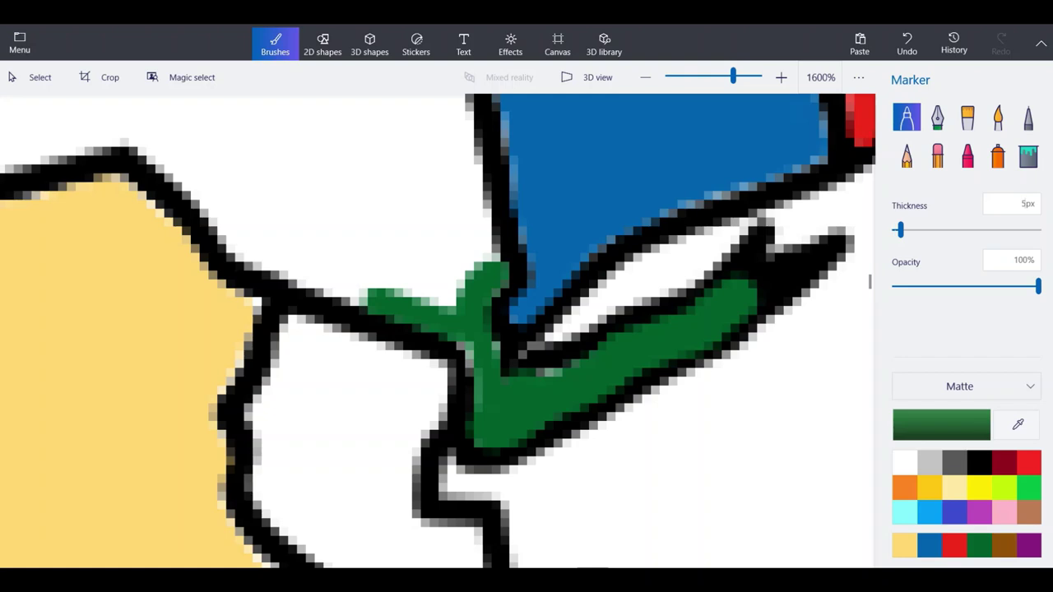
drag(393, 288, 481, 276)
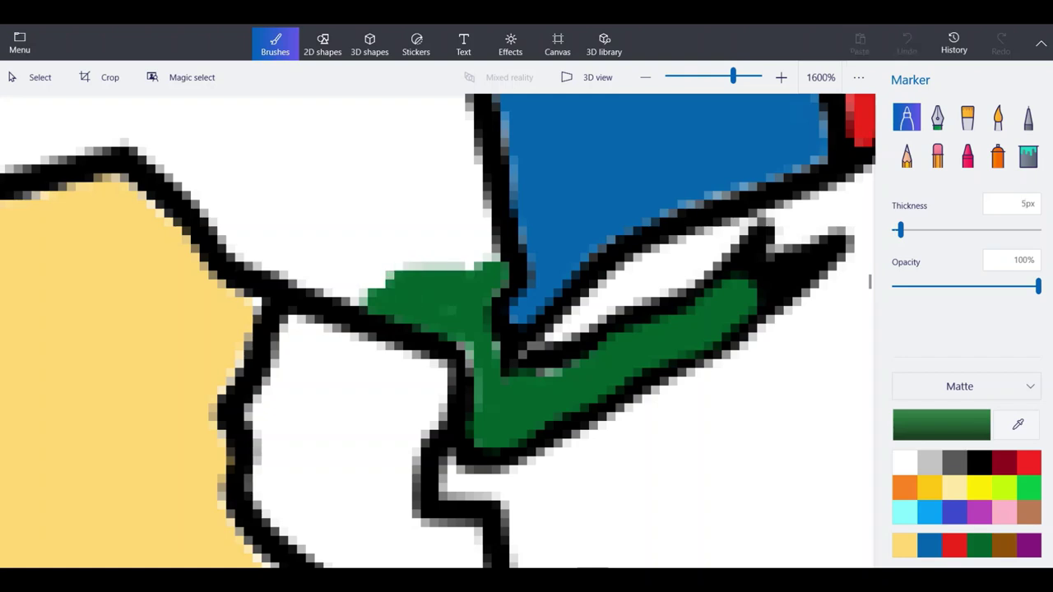
drag(409, 290, 451, 311)
mouse_move(386, 280)
mouse_down()
mouse_move(352, 284)
mouse_move(234, 232)
mouse_move(135, 126)
mouse_move(12, 136)
mouse_up()
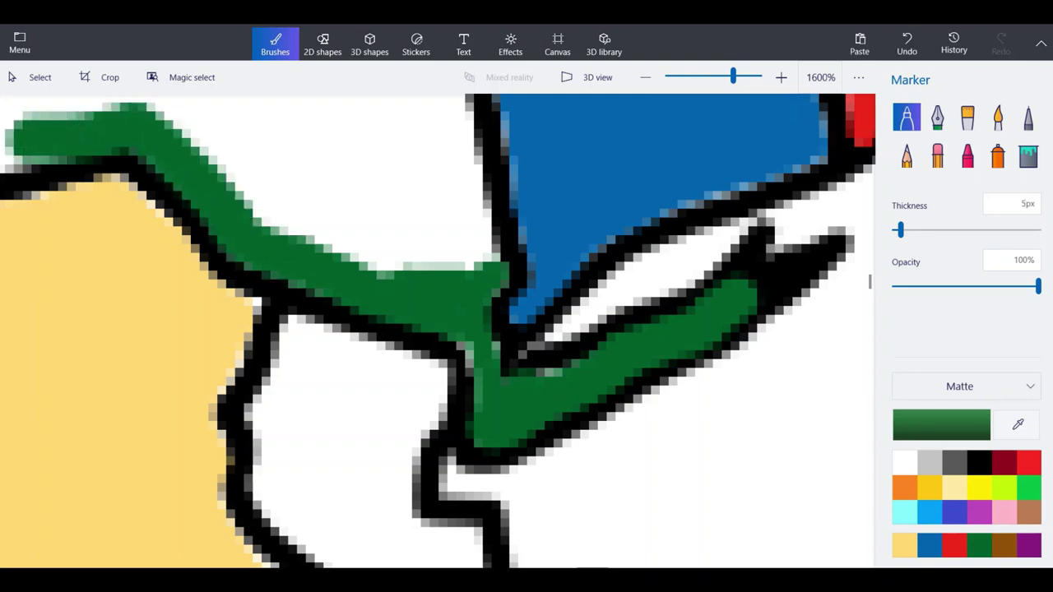
scroll(422, 335, down, 2)
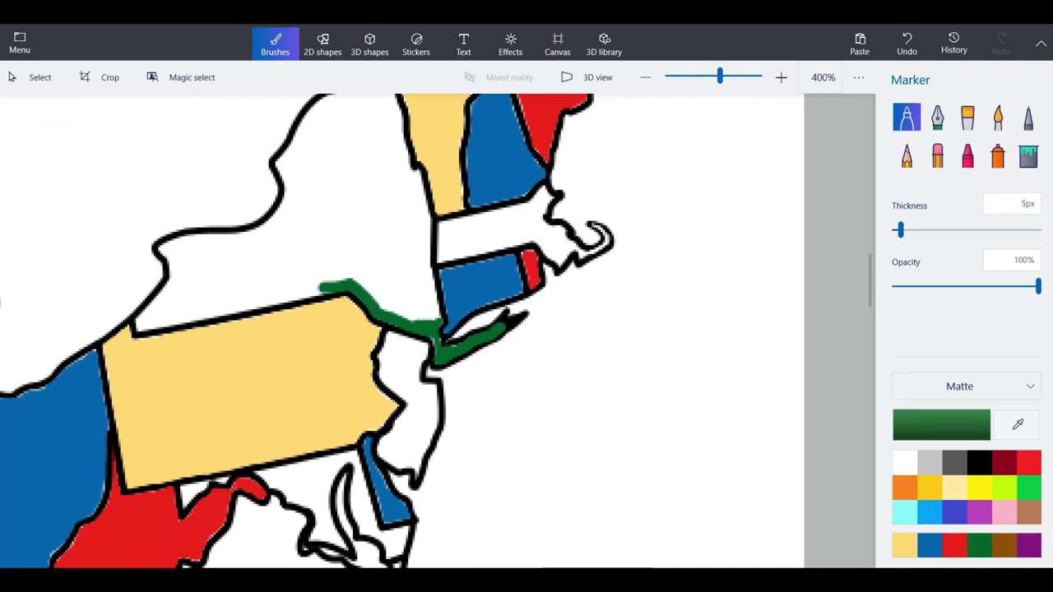
Outline New York's border with Pennsylvania in green and fill the state's southwestern corner.
key(ctrl+plus)
key(ctrl+plus)
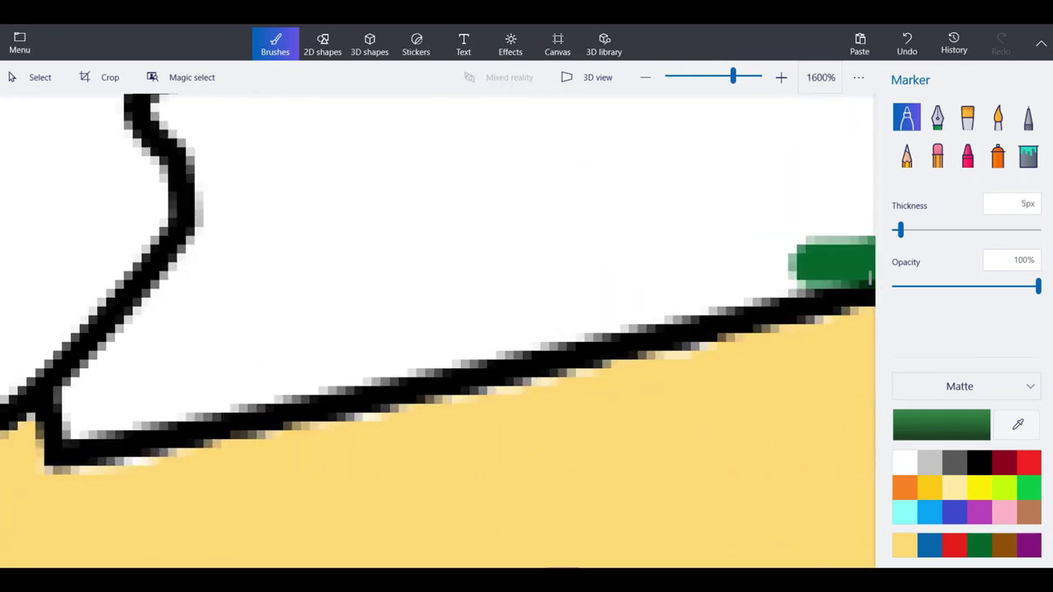
mouse_move(796, 265)
mouse_down()
mouse_move(532, 328)
mouse_move(64, 411)
mouse_move(152, 329)
mouse_move(210, 251)
mouse_move(222, 193)
mouse_move(188, 319)
mouse_move(453, 303)
mouse_move(322, 261)
mouse_up()
mouse_move(288, 230)
mouse_down()
mouse_move(239, 296)
mouse_move(349, 238)
mouse_move(465, 272)
mouse_up()
scroll(288, 395, down, 1)
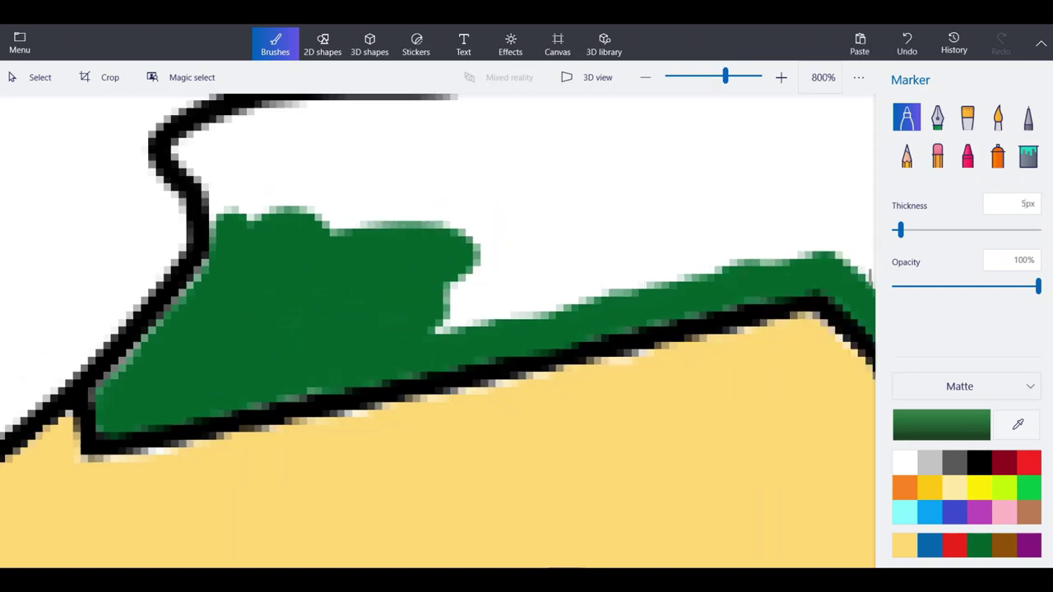
Extend the green fill through western New York up to its Lake Ontario shoreline.
scroll(252, 196, up, 1)
mouse_move(272, 411)
mouse_down()
mouse_move(243, 349)
mouse_move(201, 303)
mouse_move(329, 276)
mouse_move(424, 276)
mouse_up()
mouse_move(491, 273)
mouse_down()
mouse_move(593, 255)
mouse_move(610, 241)
mouse_move(268, 358)
mouse_move(465, 381)
mouse_move(610, 414)
mouse_move(460, 337)
mouse_up()
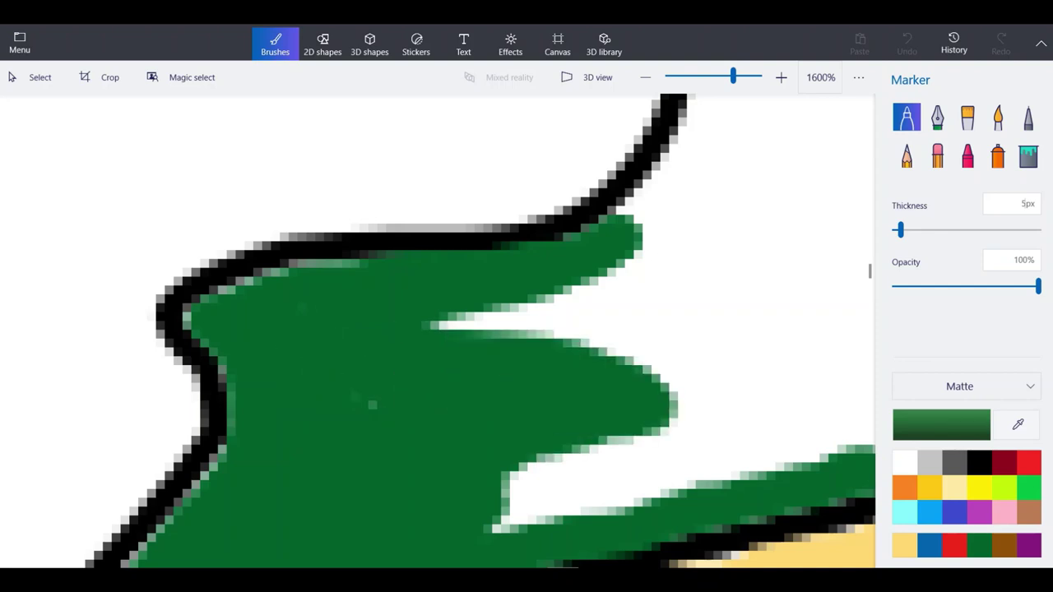
scroll(346, 362, down, 3)
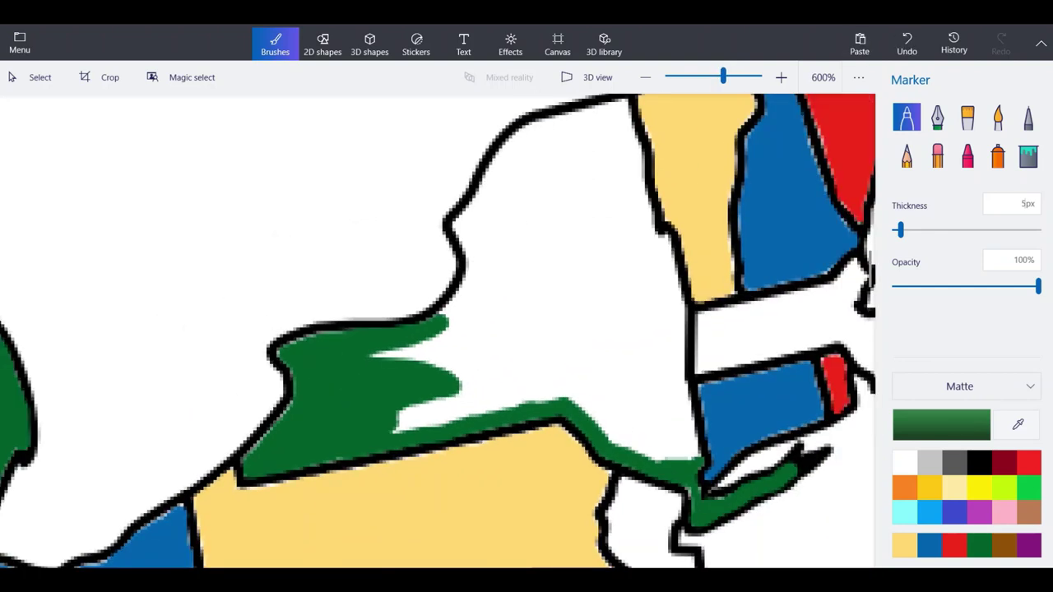
Outline New York's eastern Lake Ontario shore in green, redoing the stroke above the sharp bend.
scroll(452, 195, up, 3)
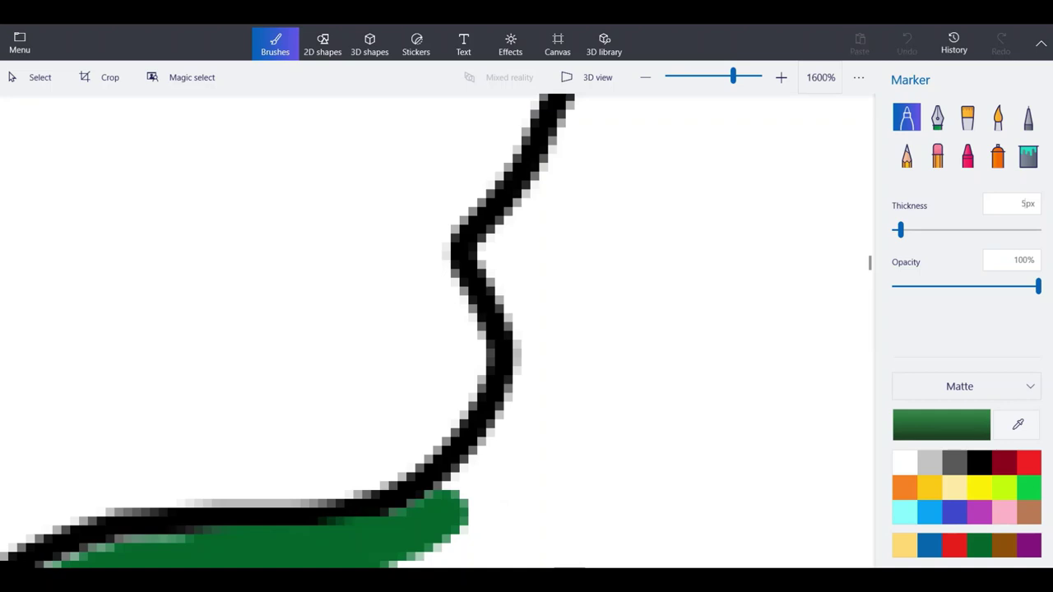
mouse_move(453, 510)
mouse_down()
mouse_move(506, 446)
mouse_move(526, 393)
mouse_move(535, 321)
mouse_move(495, 257)
mouse_up()
mouse_move(500, 250)
mouse_down()
mouse_move(549, 201)
mouse_move(574, 129)
mouse_up()
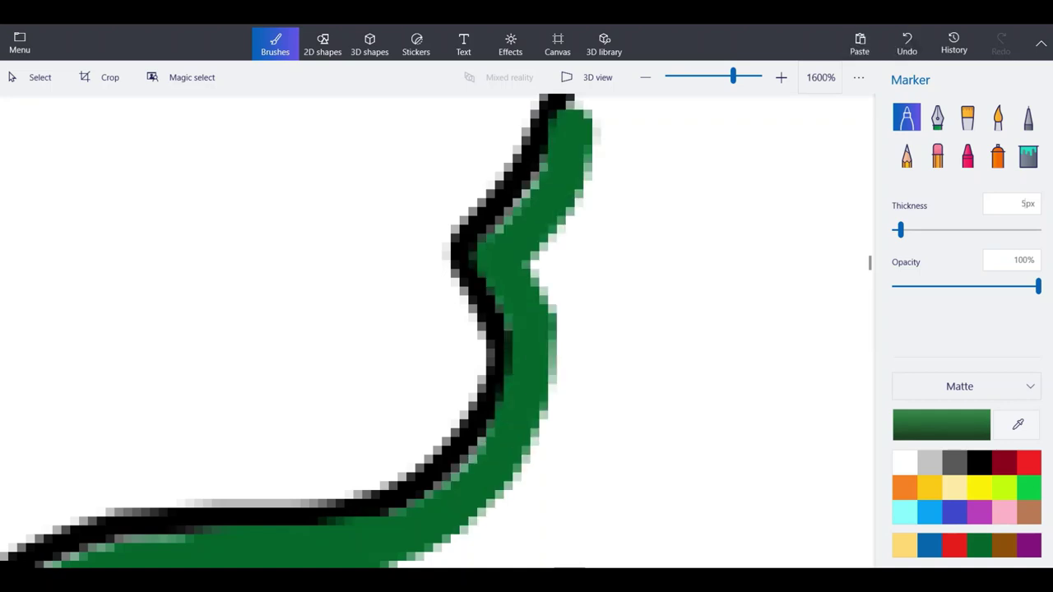
click(907, 43)
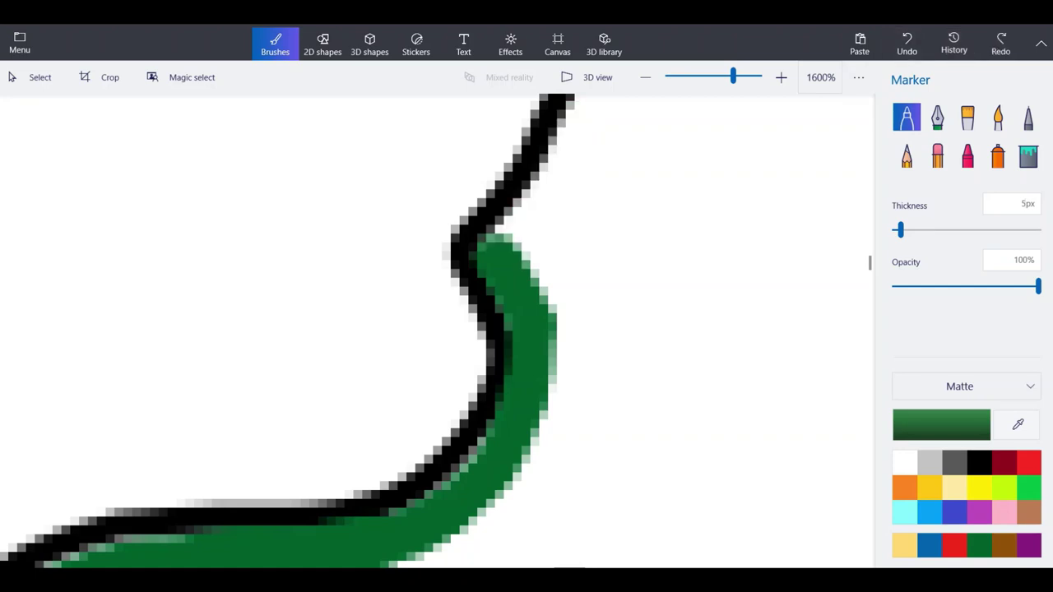
drag(499, 253, 583, 128)
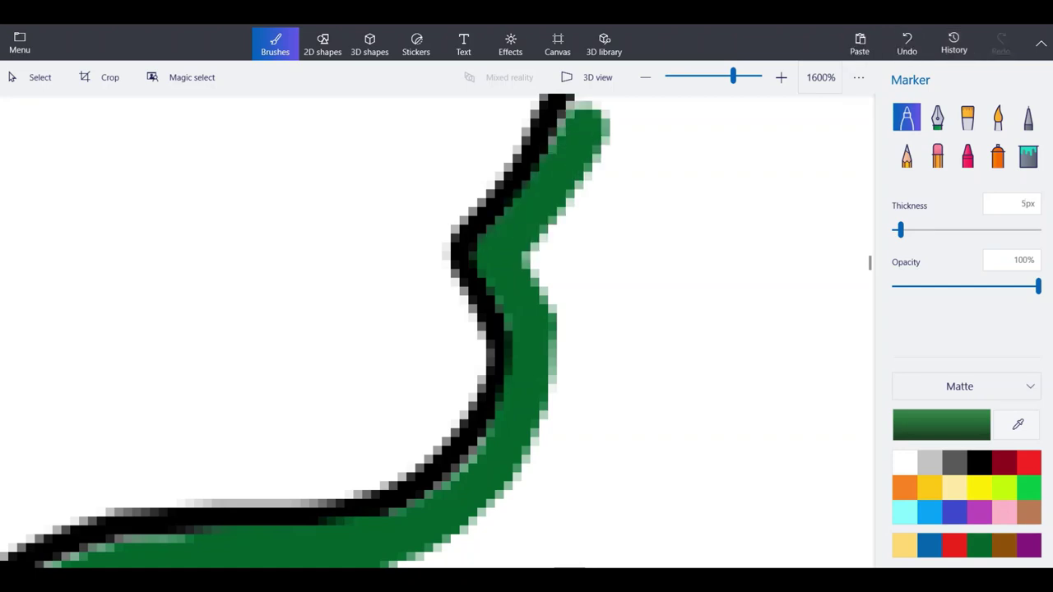
scroll(375, 374, down, 1)
scroll(375, 374, down, 1)
scroll(425, 415, up, 2)
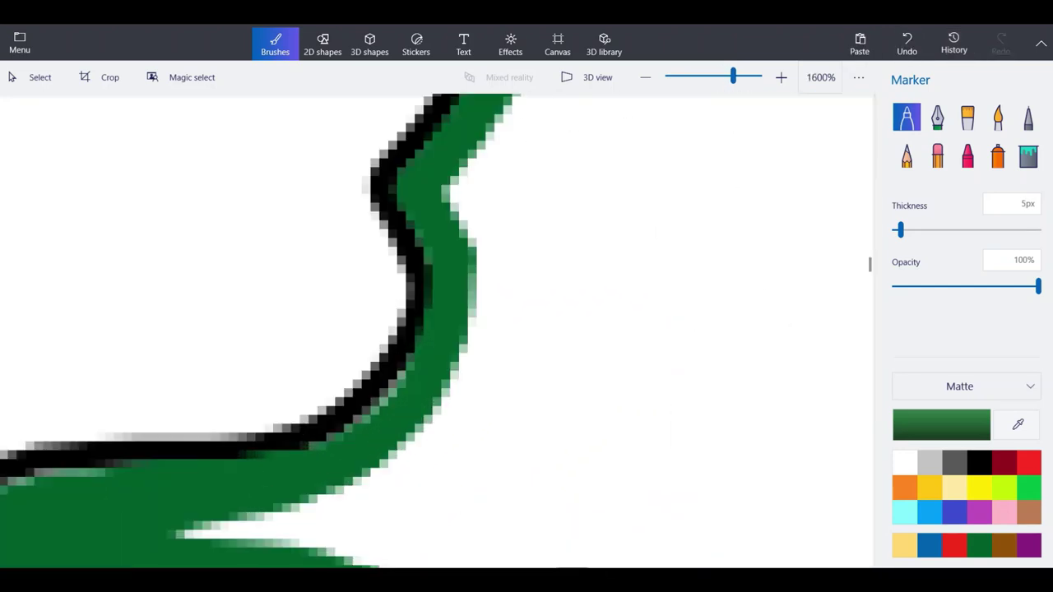
drag(463, 327, 456, 340)
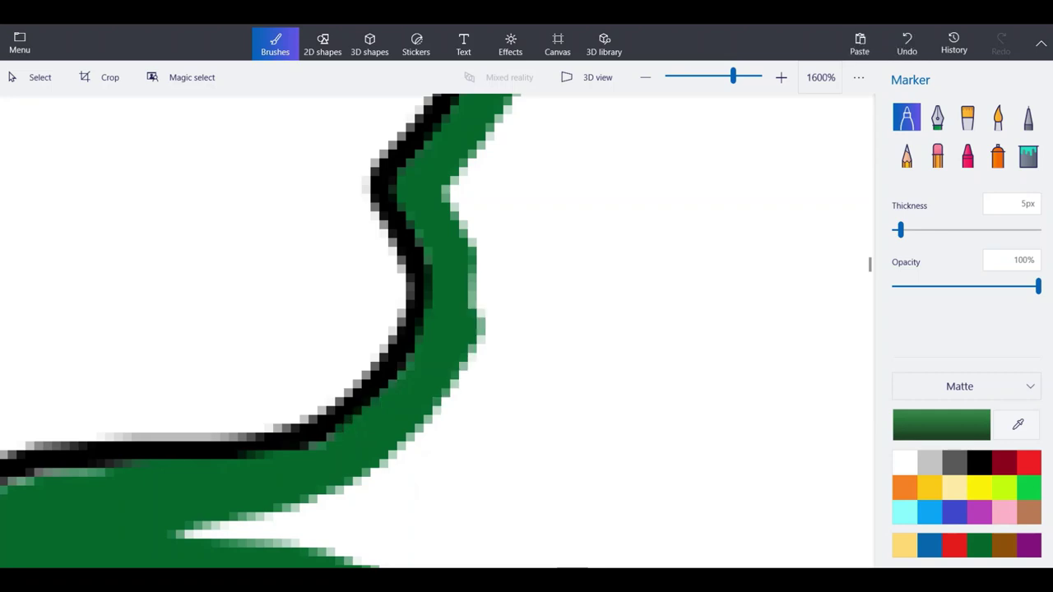
Outline New York's northern border in green to the Vermont corner and down Vermont's side to the notch.
scroll(354, 485, down, 2)
scroll(485, 247, up, 2)
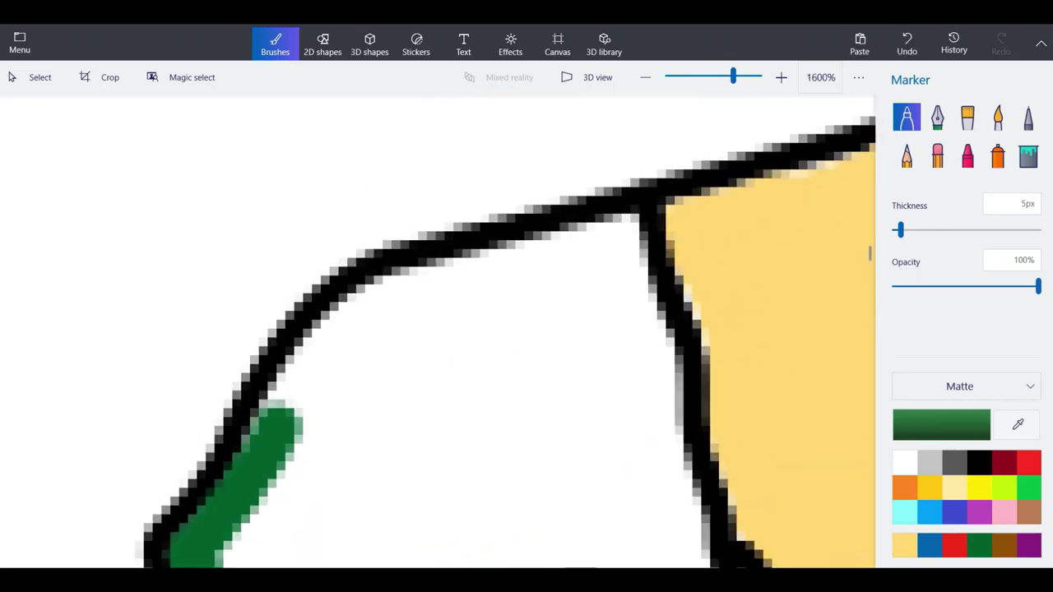
mouse_move(284, 420)
mouse_down()
mouse_move(329, 348)
mouse_move(412, 295)
mouse_move(264, 428)
mouse_up()
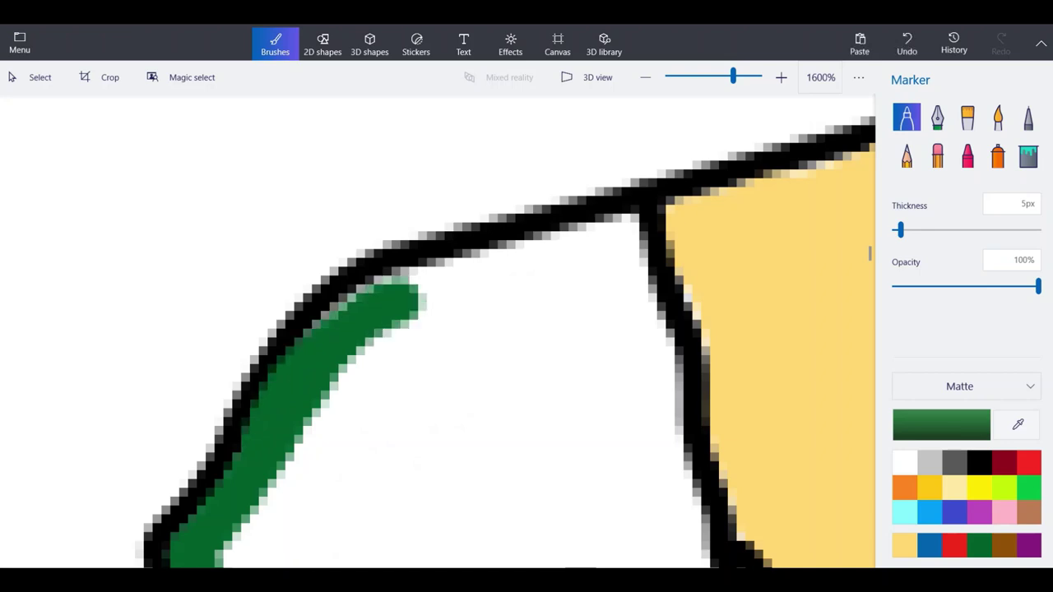
mouse_move(362, 346)
mouse_down()
mouse_move(387, 296)
mouse_move(640, 240)
mouse_move(658, 477)
mouse_move(681, 514)
mouse_up()
scroll(568, 285, down, 1)
scroll(838, 549, up, 1)
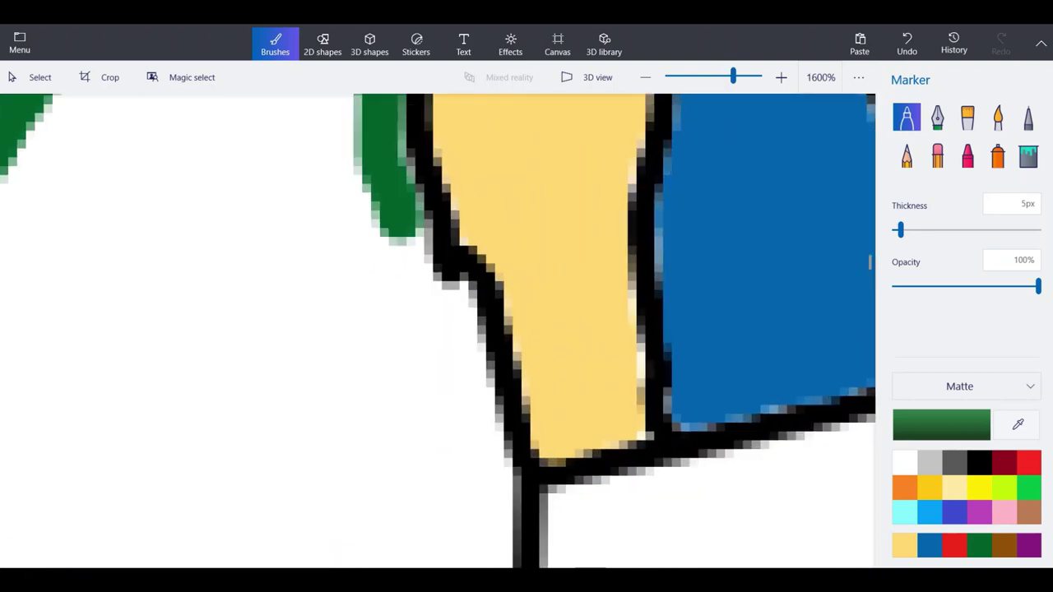
Outline the rest of New York's eastern border in green along Vermont, Massachusetts and Connecticut.
mouse_move(491, 531)
mouse_down()
mouse_move(474, 411)
mouse_move(436, 304)
mouse_move(451, 282)
mouse_move(395, 234)
mouse_move(423, 216)
mouse_up()
scroll(436, 329, down, 5)
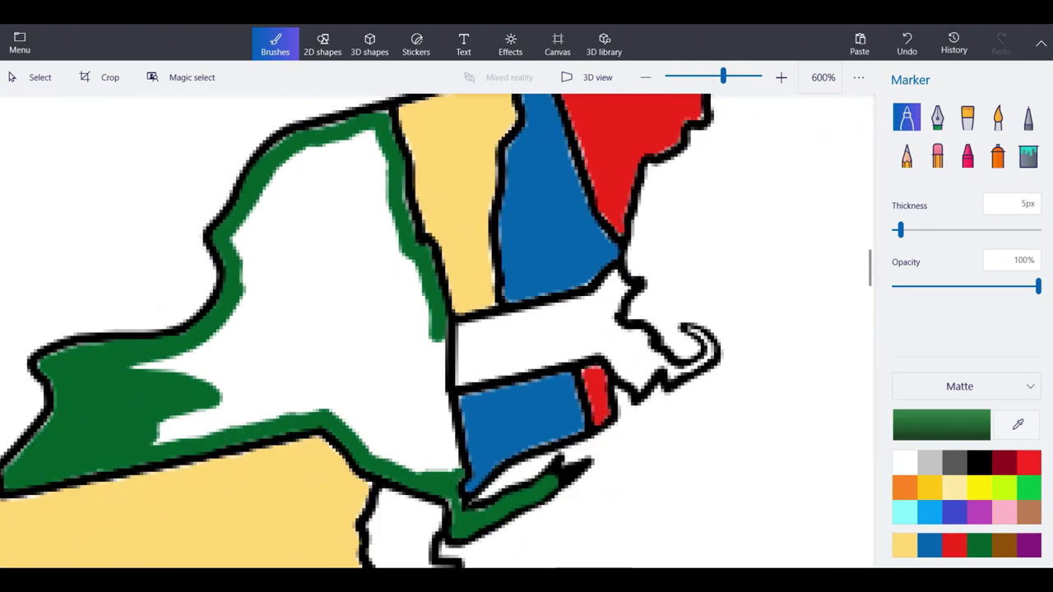
scroll(451, 454, up, 5)
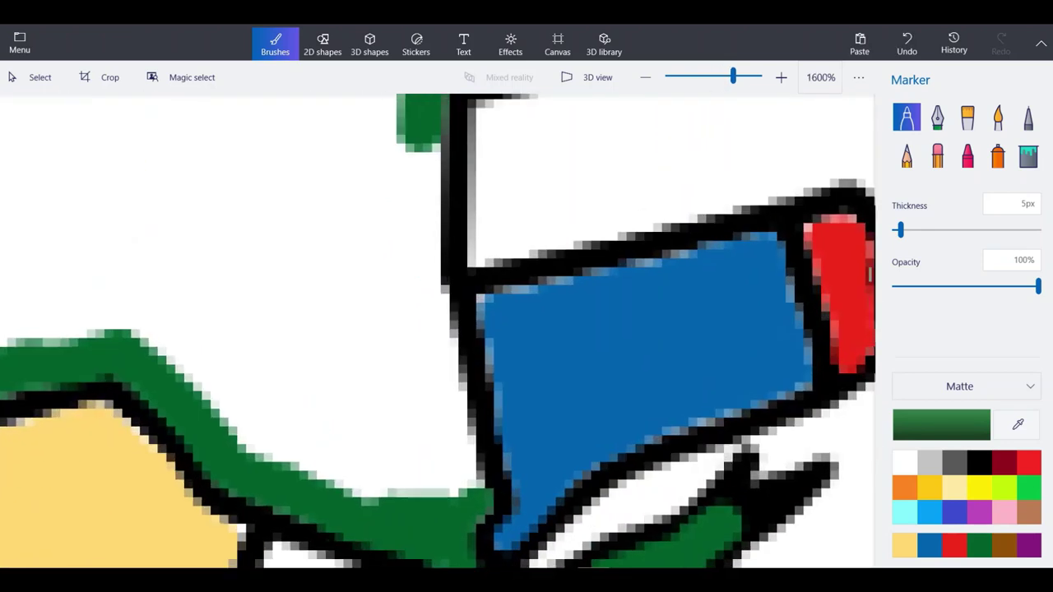
mouse_move(461, 494)
mouse_down()
mouse_move(421, 330)
mouse_move(421, 139)
mouse_move(425, 241)
mouse_up()
scroll(417, 269, down, 3)
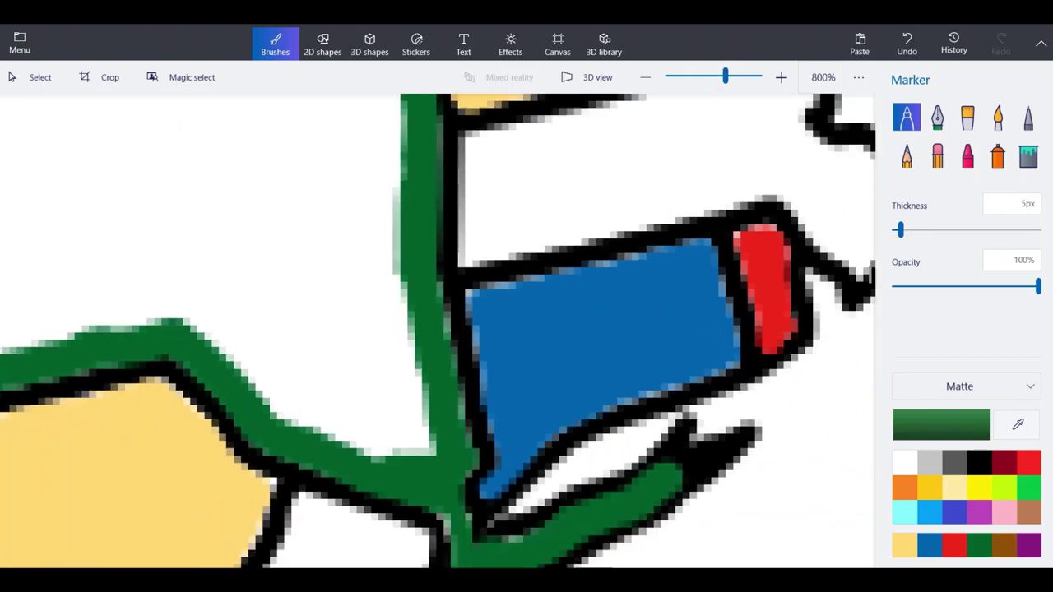
Set the marker thickness to 10 px and fill New York's southern interior in green.
scroll(420, 266, down, 2)
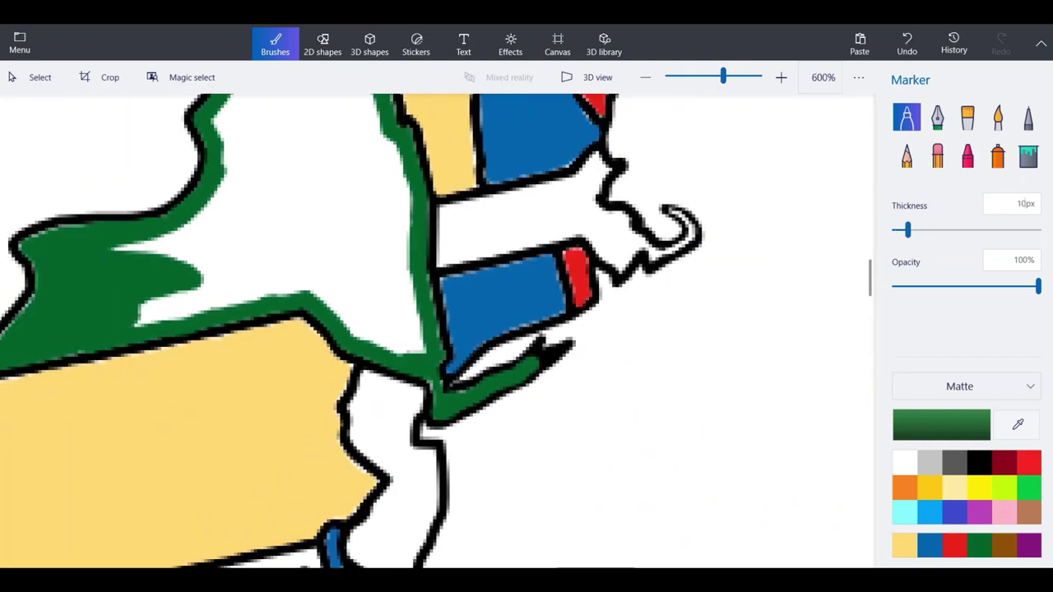
scroll(385, 302, up, 2)
mouse_move(386, 303)
mouse_down()
mouse_move(363, 345)
mouse_move(293, 274)
mouse_move(395, 292)
mouse_move(405, 222)
mouse_move(403, 232)
mouse_move(391, 220)
mouse_move(375, 232)
mouse_move(317, 236)
mouse_move(243, 221)
mouse_move(66, 311)
mouse_move(267, 284)
mouse_up()
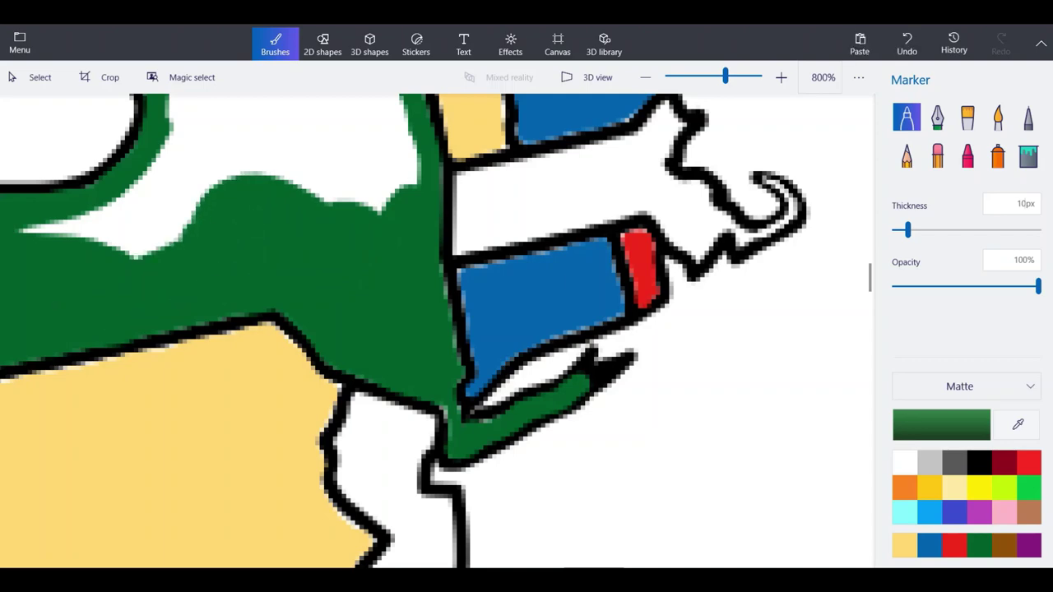
scroll(267, 284, down, 2)
scroll(408, 424, down, 1)
scroll(308, 288, up, 1)
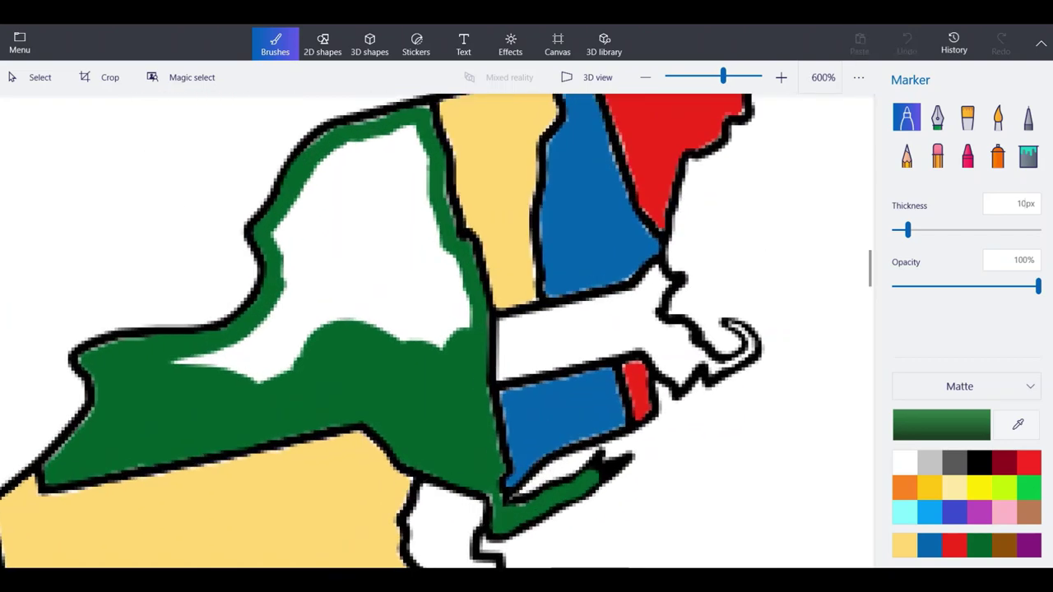
Fill the remaining white area of New York's northern interior in green.
mouse_move(325, 300)
mouse_down()
mouse_move(216, 358)
mouse_move(362, 308)
mouse_move(345, 235)
mouse_move(369, 206)
mouse_move(405, 220)
mouse_up()
scroll(376, 165, up, 1)
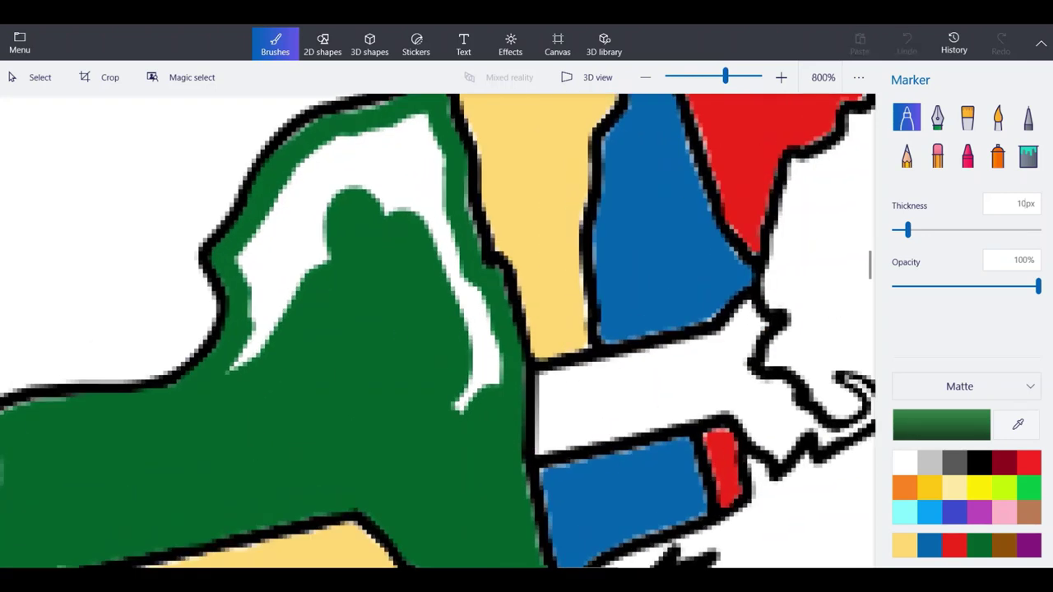
mouse_move(371, 173)
mouse_down()
mouse_move(382, 148)
mouse_move(444, 239)
mouse_move(484, 387)
mouse_up()
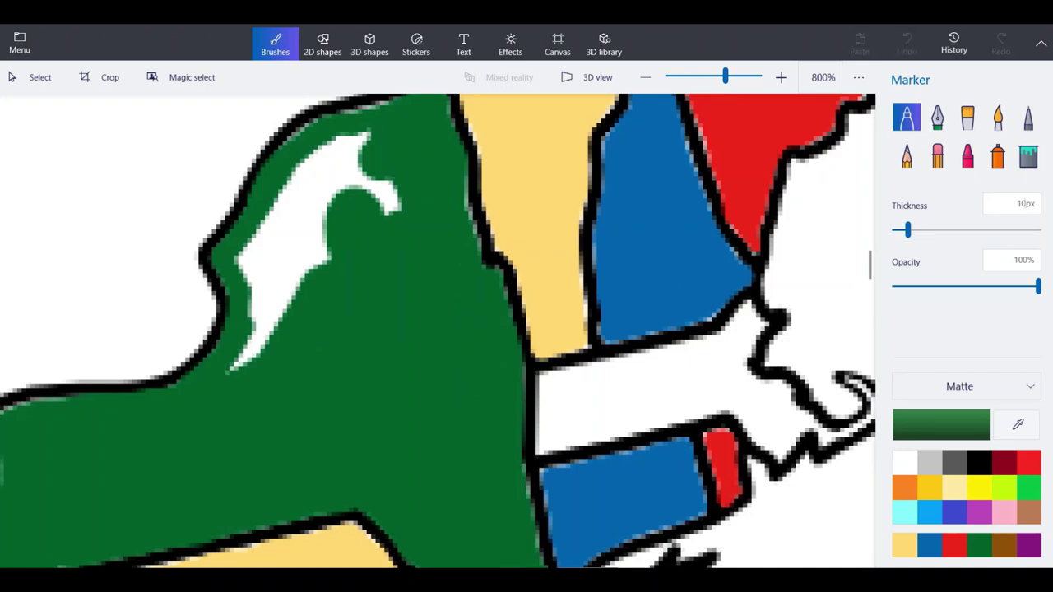
mouse_move(362, 136)
mouse_down()
mouse_move(317, 173)
mouse_move(341, 201)
mouse_move(400, 206)
mouse_up()
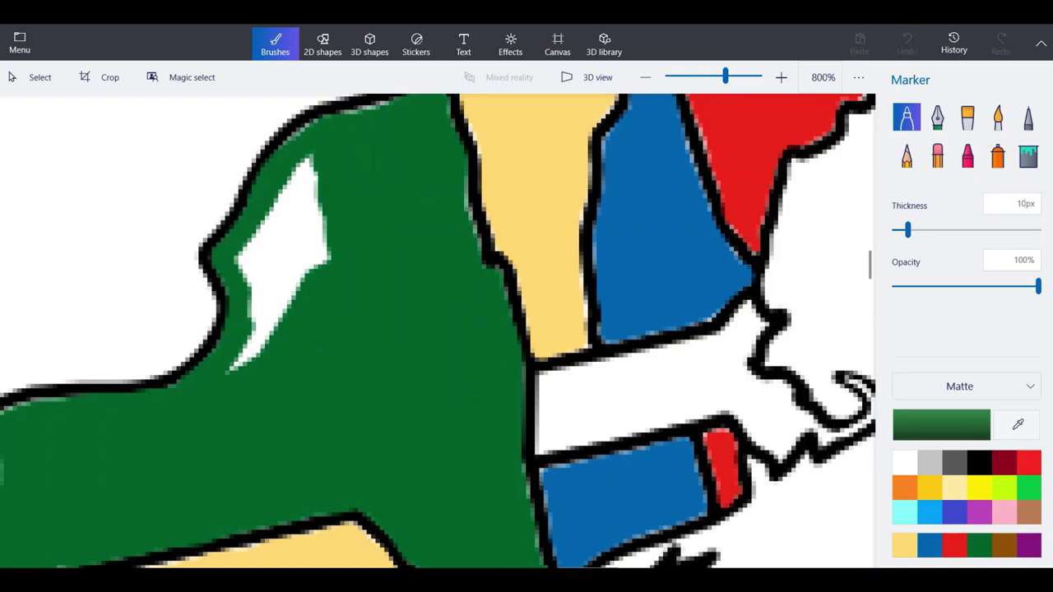
mouse_move(317, 263)
mouse_down()
mouse_move(243, 358)
mouse_move(260, 238)
mouse_move(308, 161)
mouse_move(284, 292)
mouse_up()
Save the map project.
scroll(318, 212, down, 8)
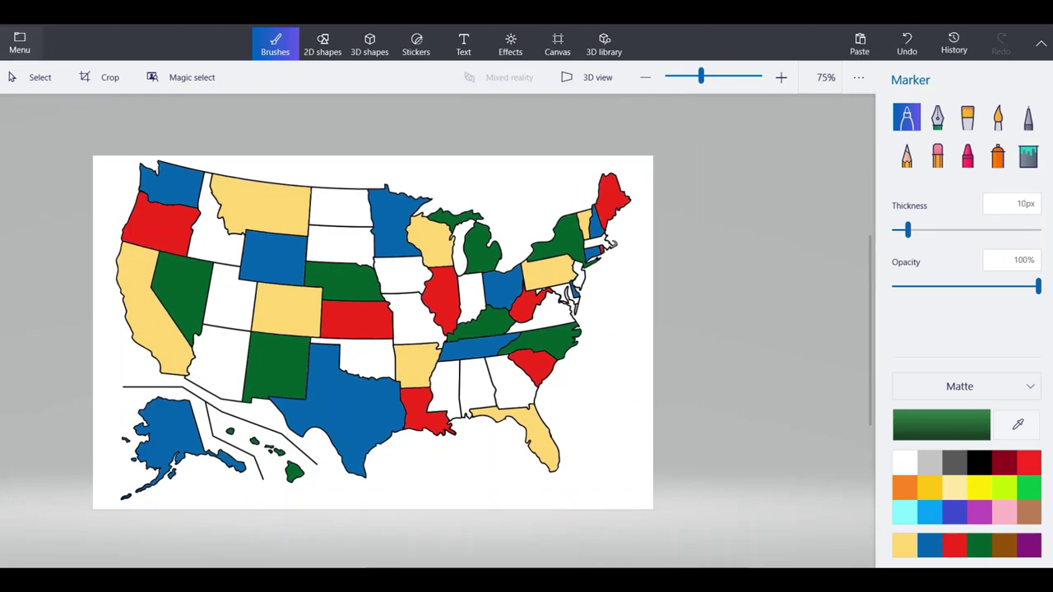
click(20, 43)
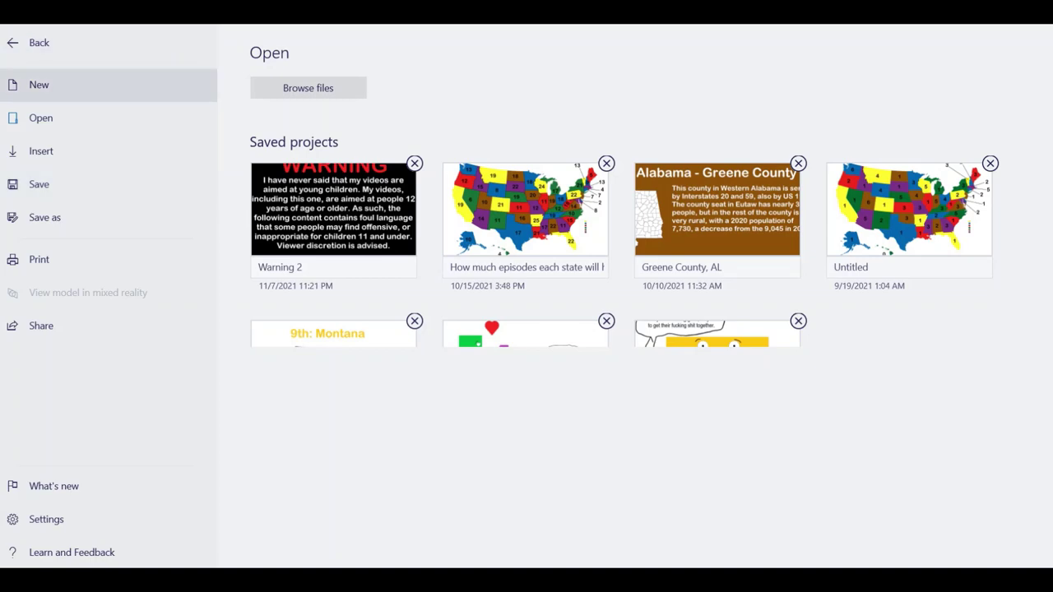
click(40, 184)
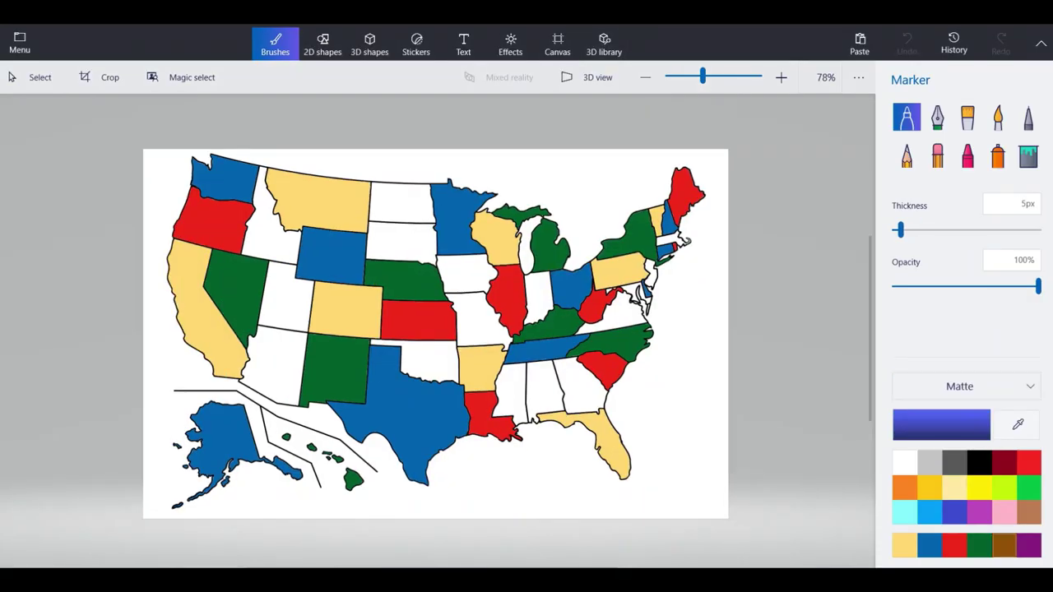
Choose brown and outline the lower part of Utah's western border along Nevada with the 5 px marker.
click(1004, 545)
scroll(233, 295, up, 5)
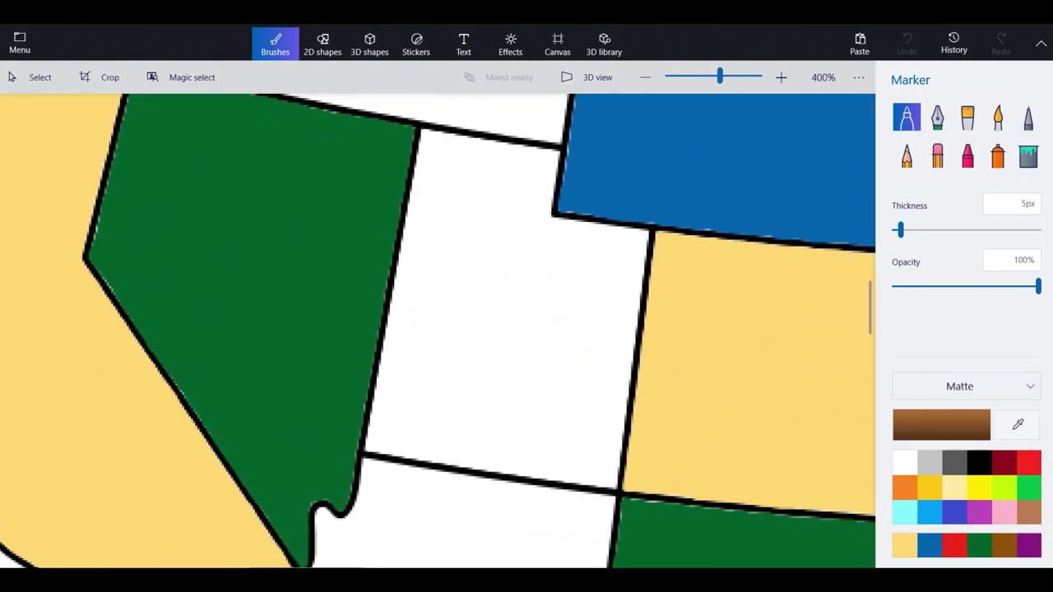
scroll(365, 445, up, 4)
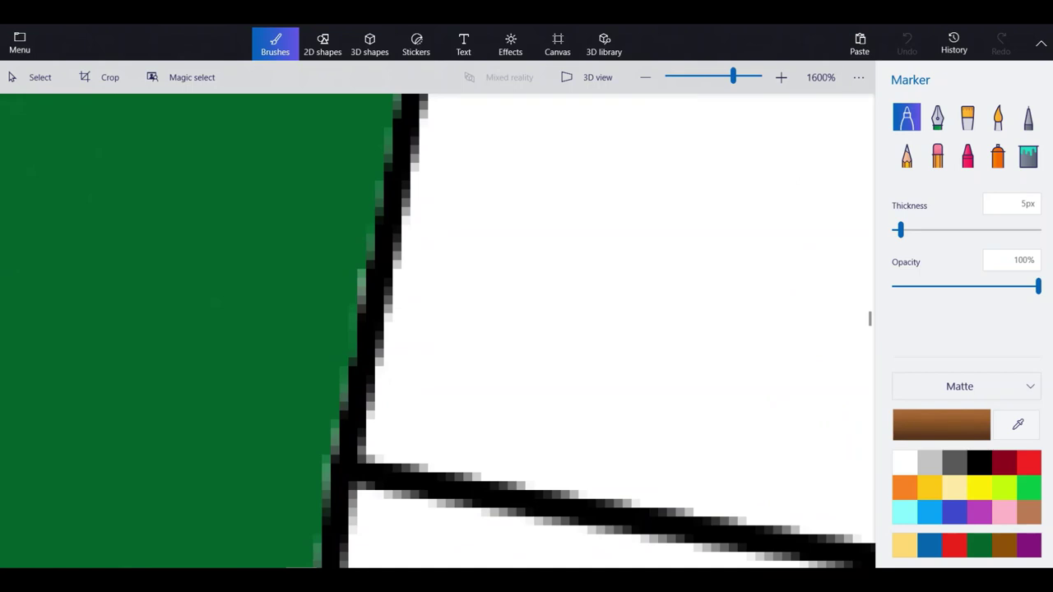
drag(383, 452, 444, 123)
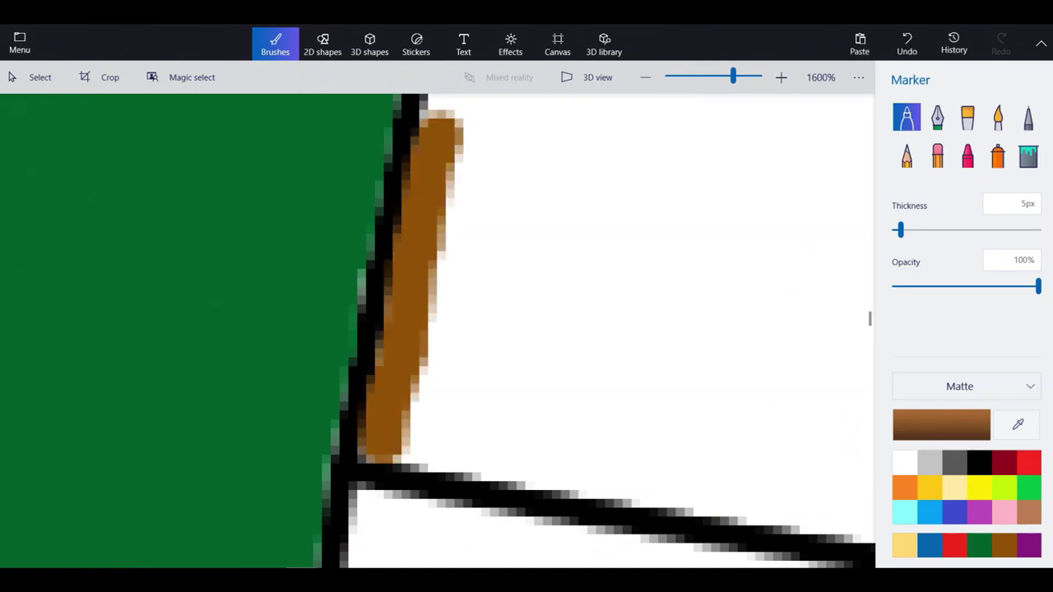
scroll(386, 421, down, 2)
scroll(412, 234, up, 2)
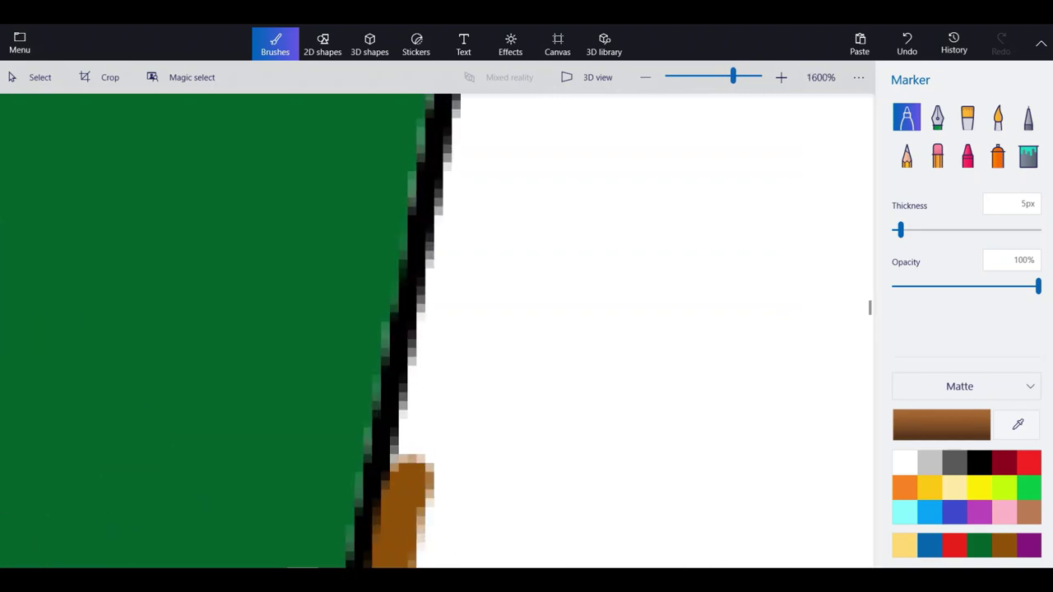
drag(407, 486, 473, 139)
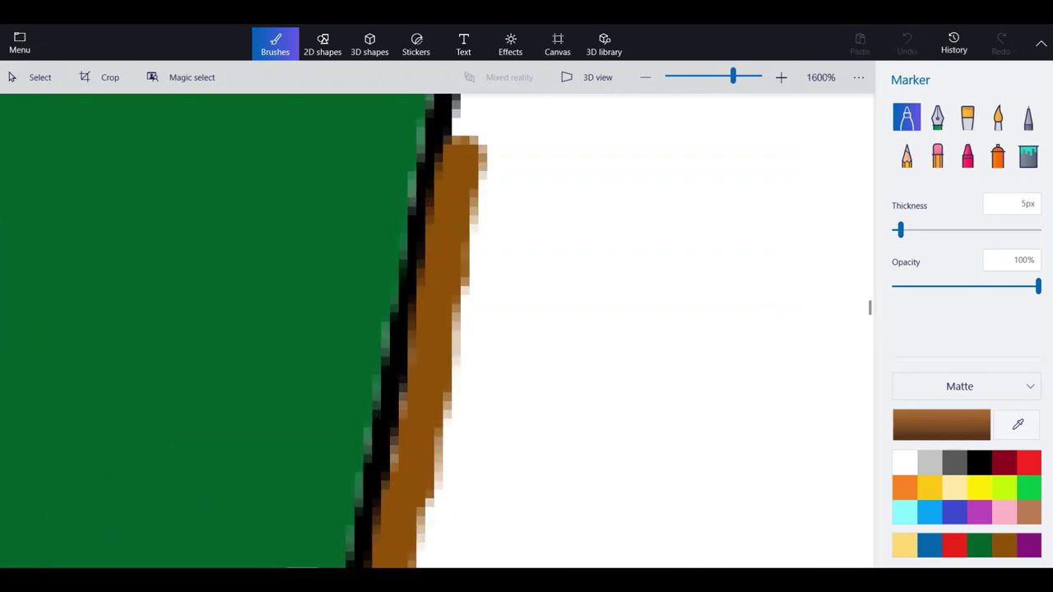
Undo the last strokes and redraw the brown outline along the middle of Utah's western border.
drag(456, 177, 477, 132)
click(907, 43)
click(907, 43)
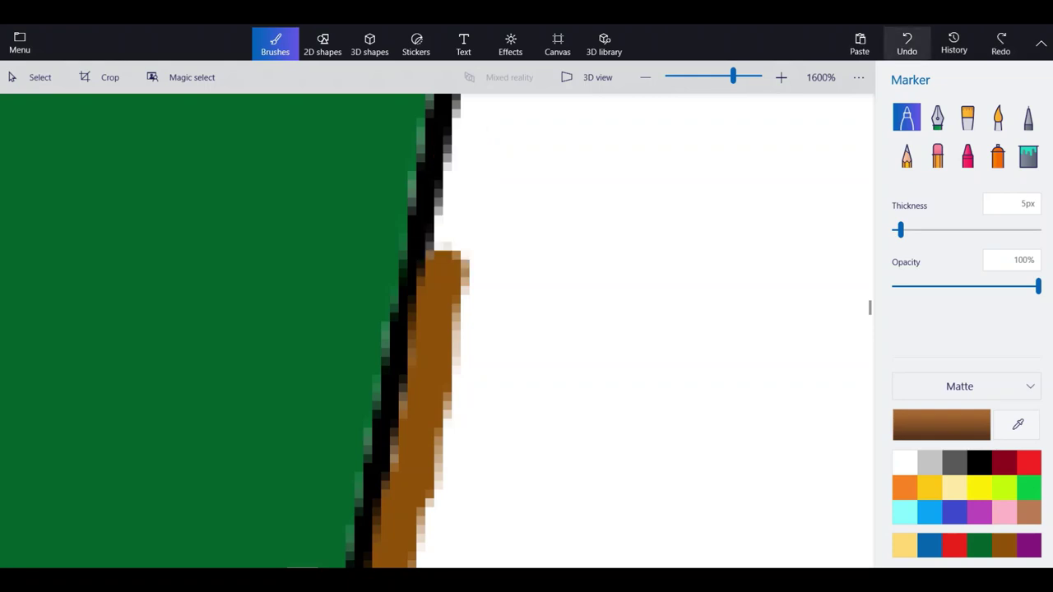
click(907, 43)
drag(429, 367, 481, 128)
Extend the brown outline up Utah's western border toward its northwest corner.
scroll(419, 373, down, 4)
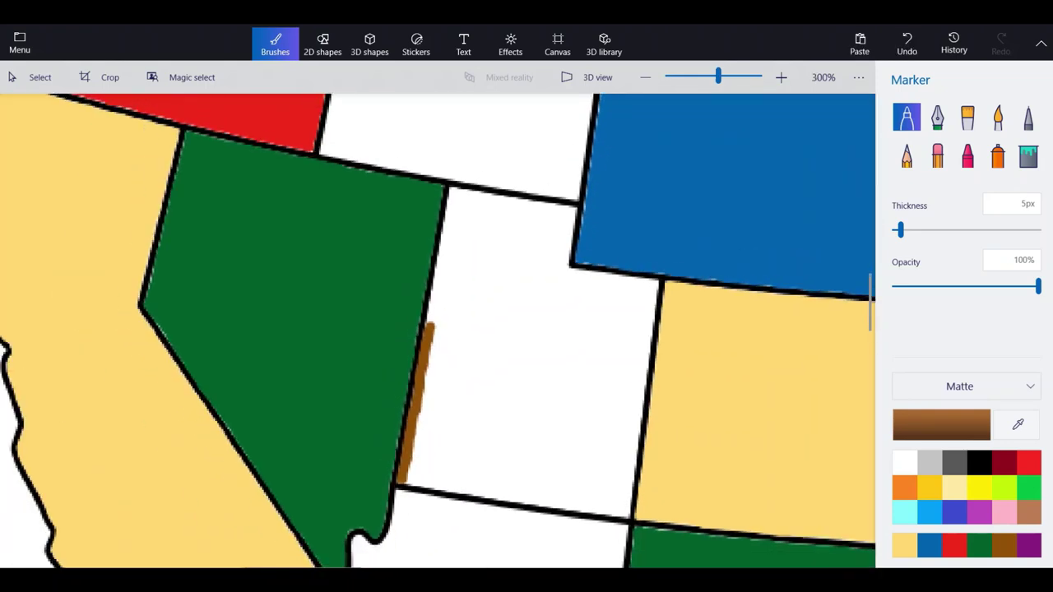
scroll(428, 297, down, 3)
scroll(432, 296, up, 8)
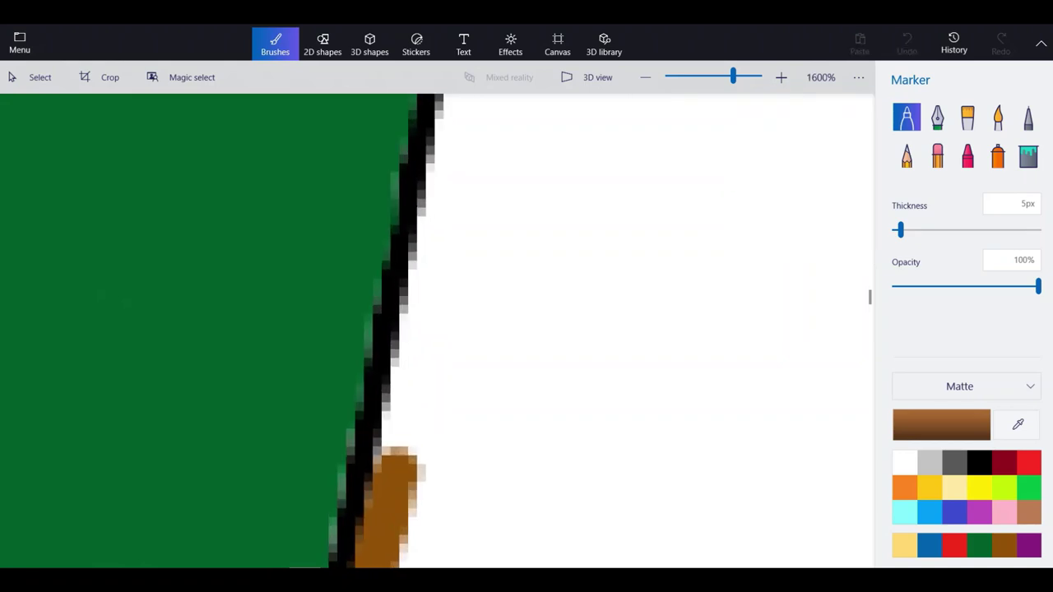
drag(397, 457, 457, 120)
scroll(400, 407, down, 2)
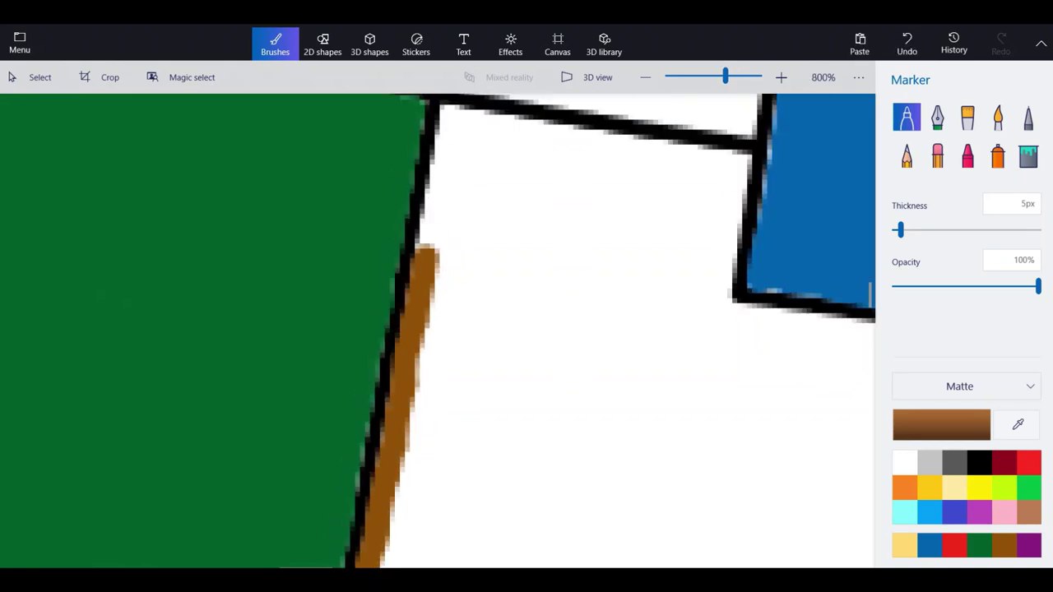
Outline Utah's northwest corner, its northern border along Idaho and the short vertical edge beside Wyoming in brown.
scroll(436, 230, up, 2)
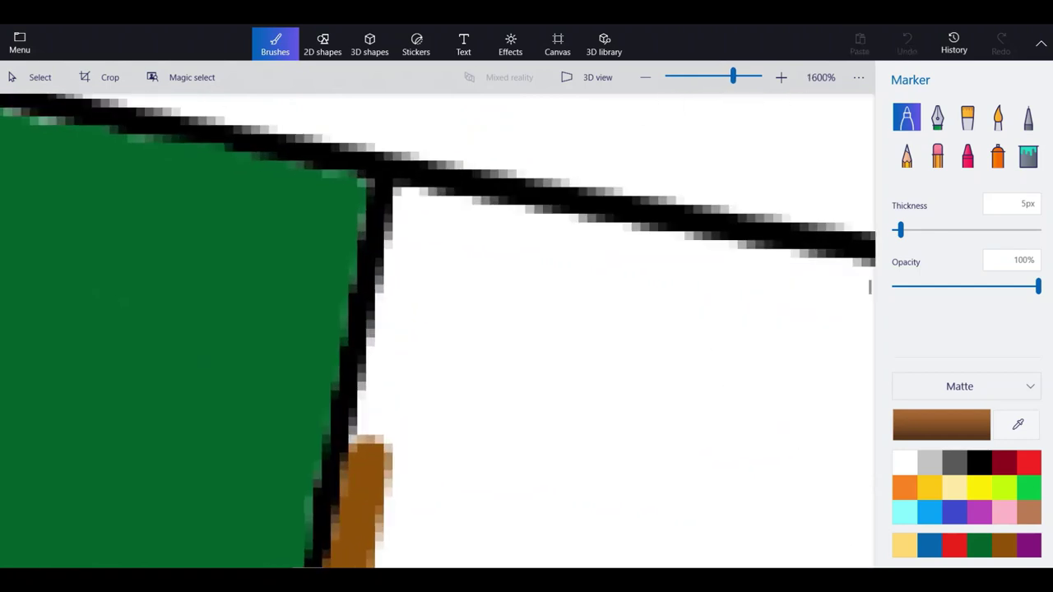
mouse_move(370, 445)
mouse_down()
mouse_move(413, 194)
mouse_move(696, 263)
mouse_move(870, 285)
mouse_up()
scroll(437, 329, right, 5)
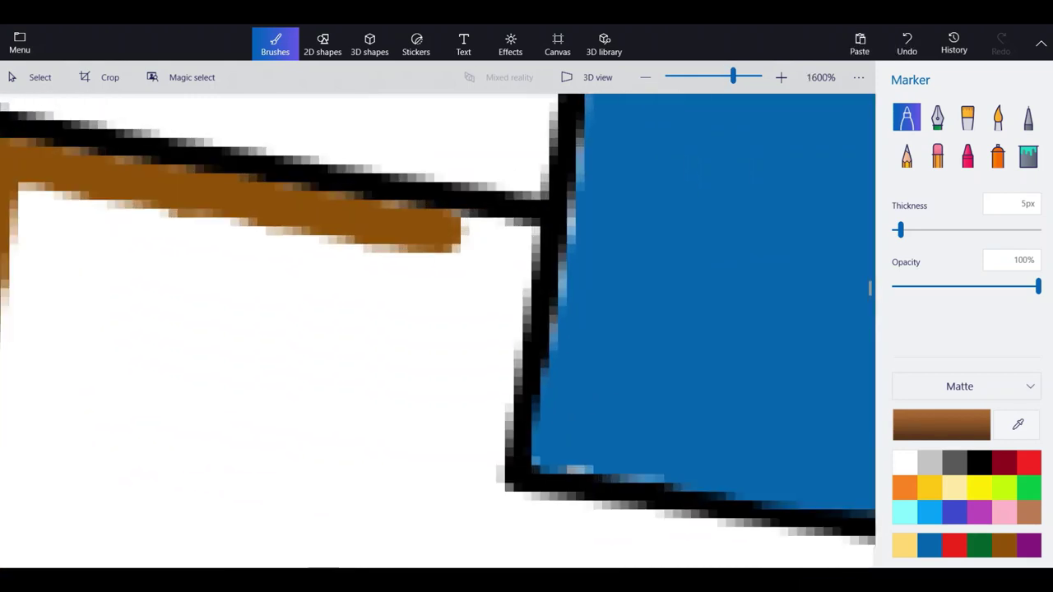
mouse_move(482, 440)
mouse_down()
mouse_move(517, 229)
mouse_move(440, 246)
mouse_up()
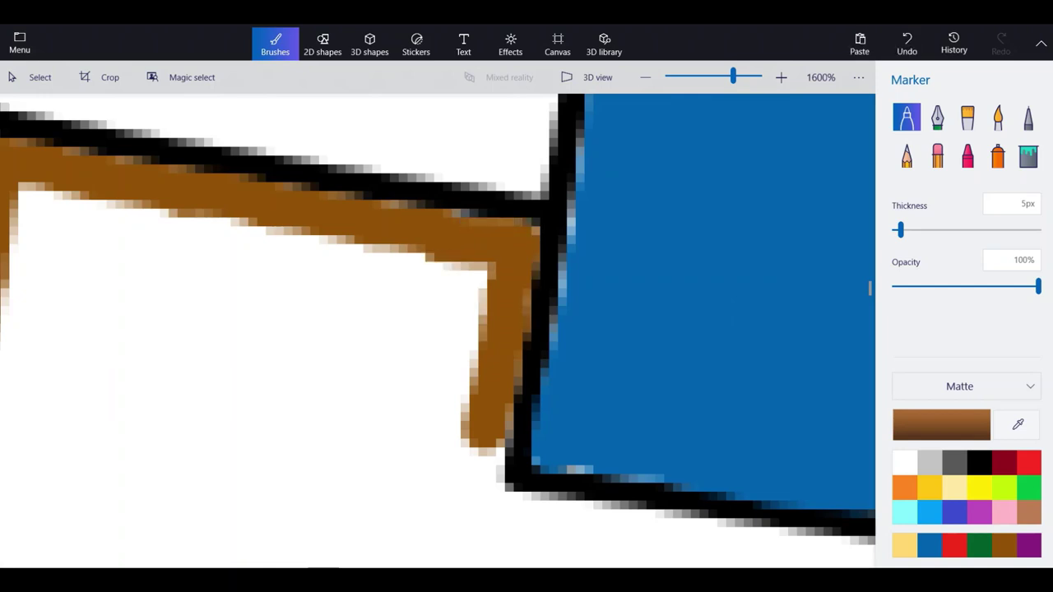
Outline the horizontal edge of Utah's notch below Wyoming in brown, redoing the first stroke and joining the vertical edge.
scroll(494, 241, down, 1)
scroll(649, 426, up, 1)
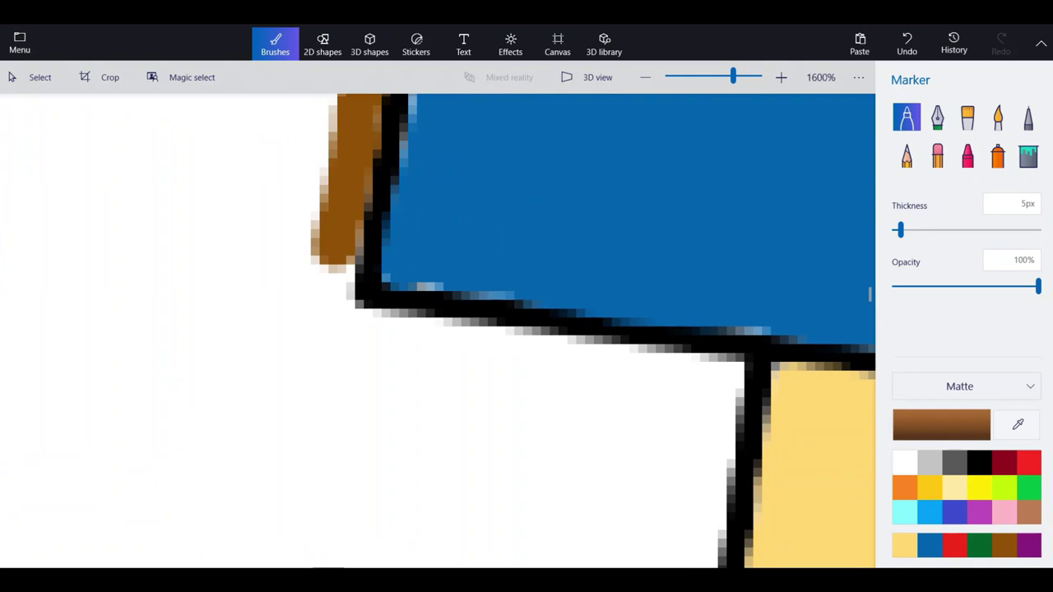
drag(741, 370, 591, 371)
key(ctrl+z)
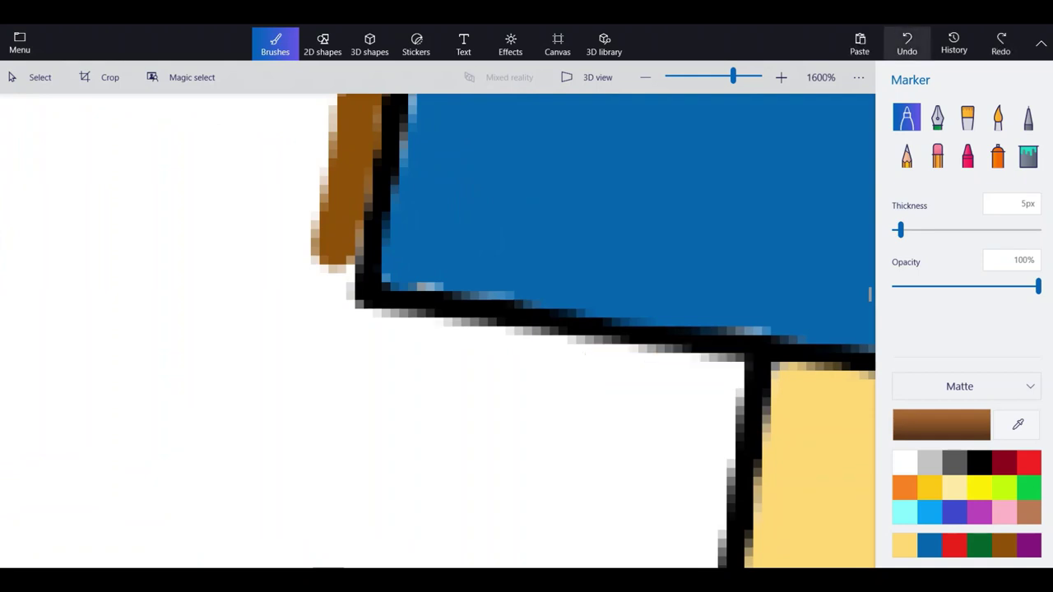
mouse_move(741, 370)
mouse_down()
mouse_move(597, 369)
mouse_move(510, 353)
mouse_move(573, 357)
mouse_up()
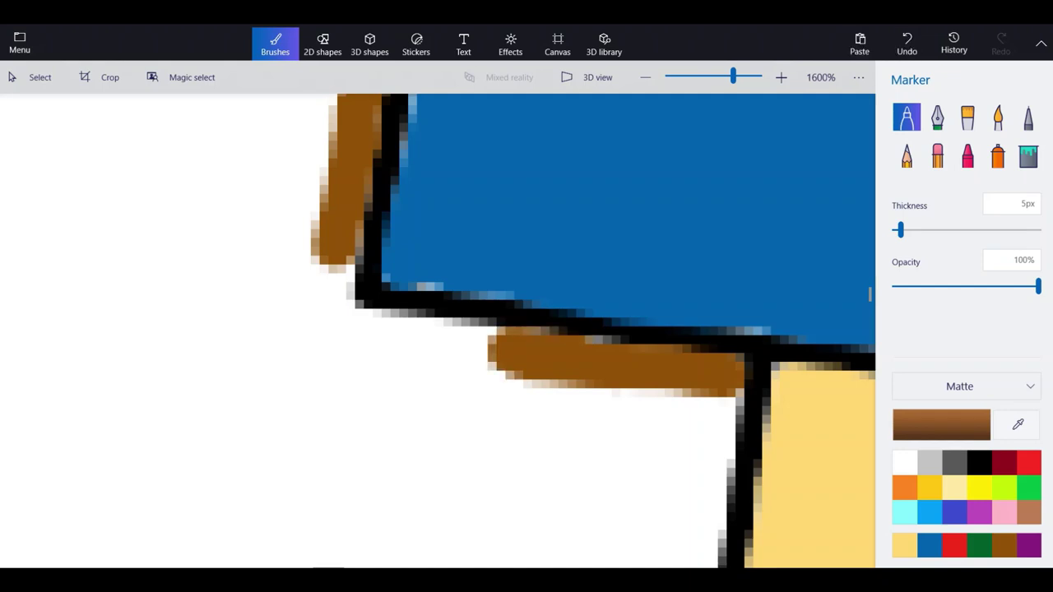
mouse_move(494, 350)
mouse_down()
mouse_move(311, 319)
mouse_move(333, 261)
mouse_move(342, 288)
mouse_up()
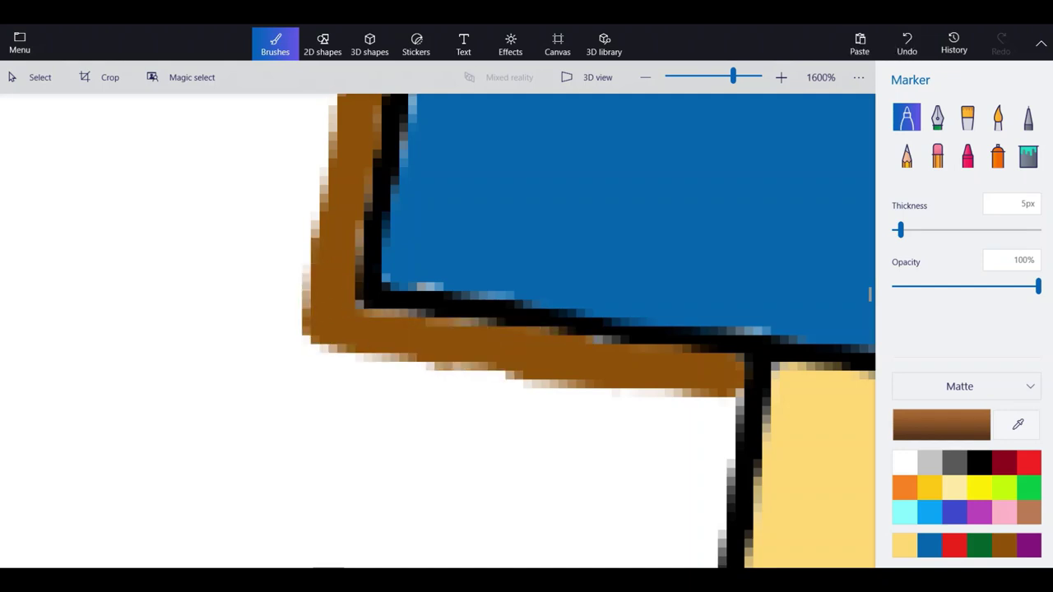
Outline Utah's eastern border along Colorado in brown, from the Wyoming corner down toward the southern border.
scroll(360, 276, down, 2)
scroll(489, 372, up, 5)
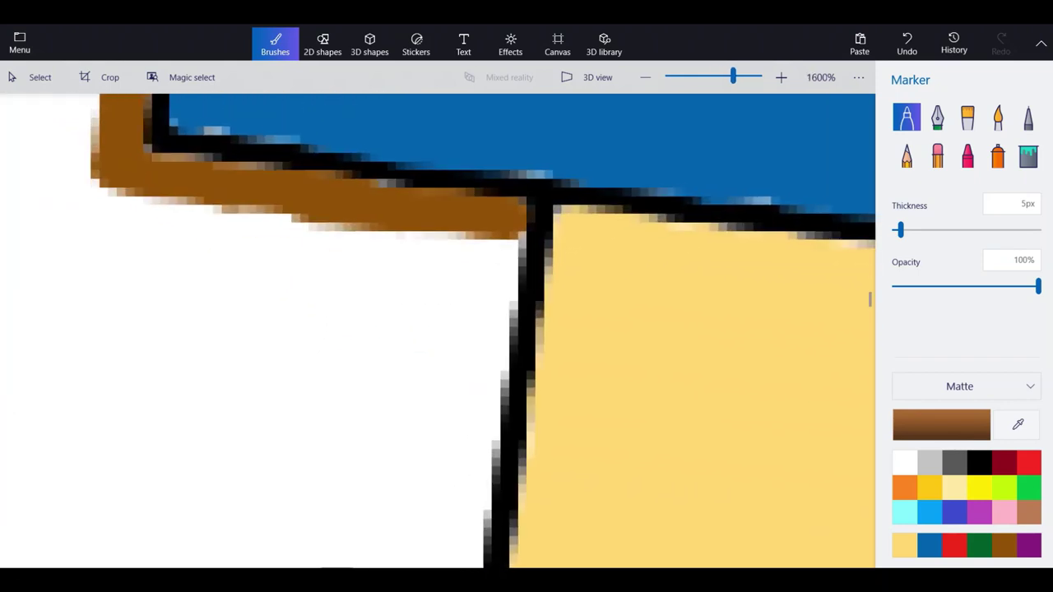
mouse_move(504, 231)
mouse_down()
mouse_move(465, 548)
mouse_move(488, 362)
mouse_up()
scroll(504, 248, down, 2)
mouse_move(503, 262)
mouse_down()
mouse_move(505, 248)
mouse_move(447, 308)
mouse_move(419, 448)
mouse_move(428, 452)
mouse_move(395, 568)
mouse_up()
scroll(499, 424, up, 2)
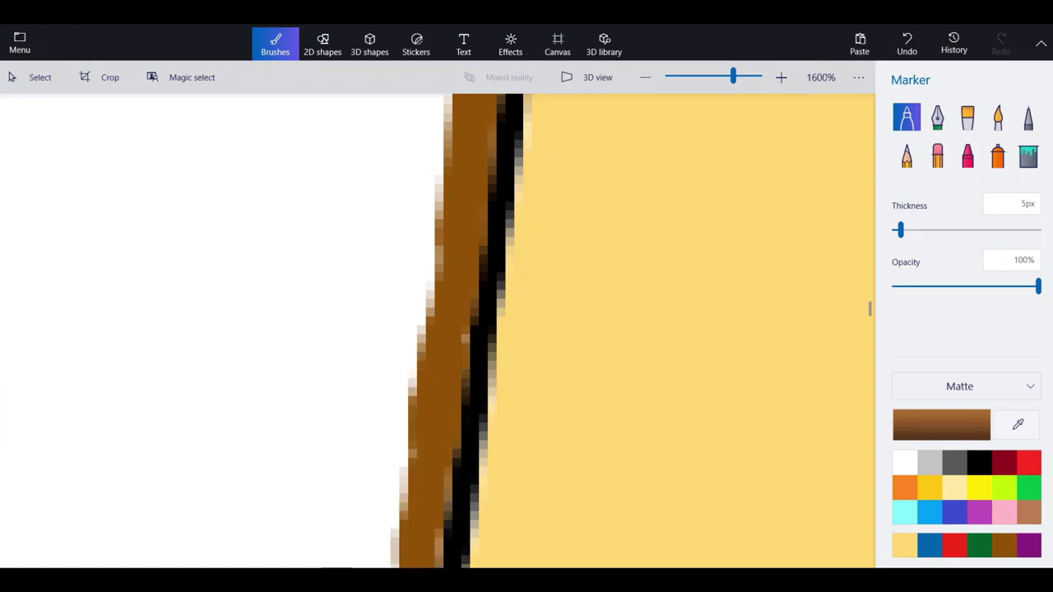
scroll(461, 329, down, 3)
scroll(461, 329, up, 1)
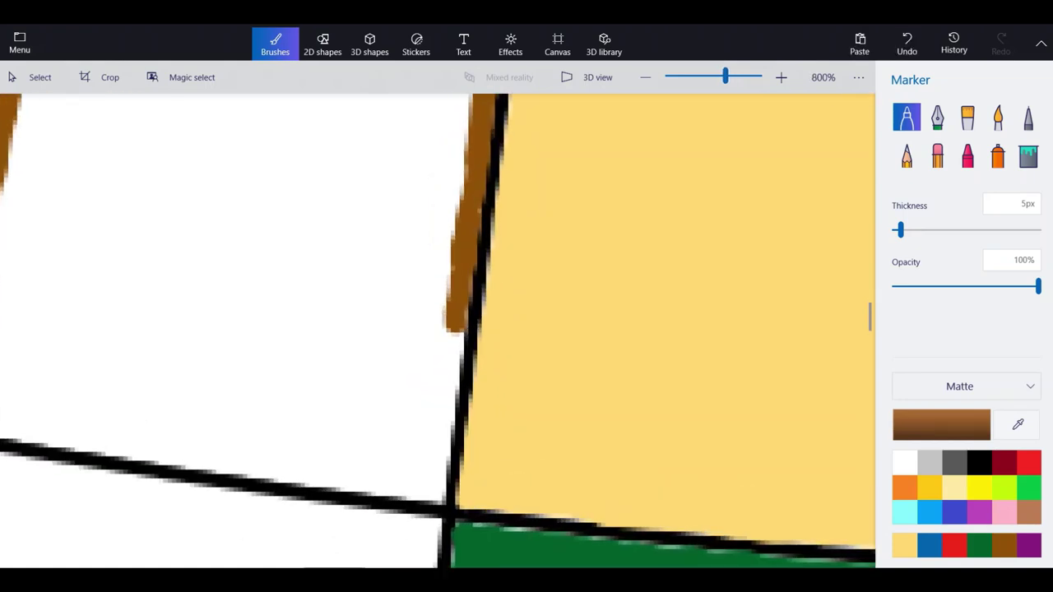
scroll(461, 329, up, 3)
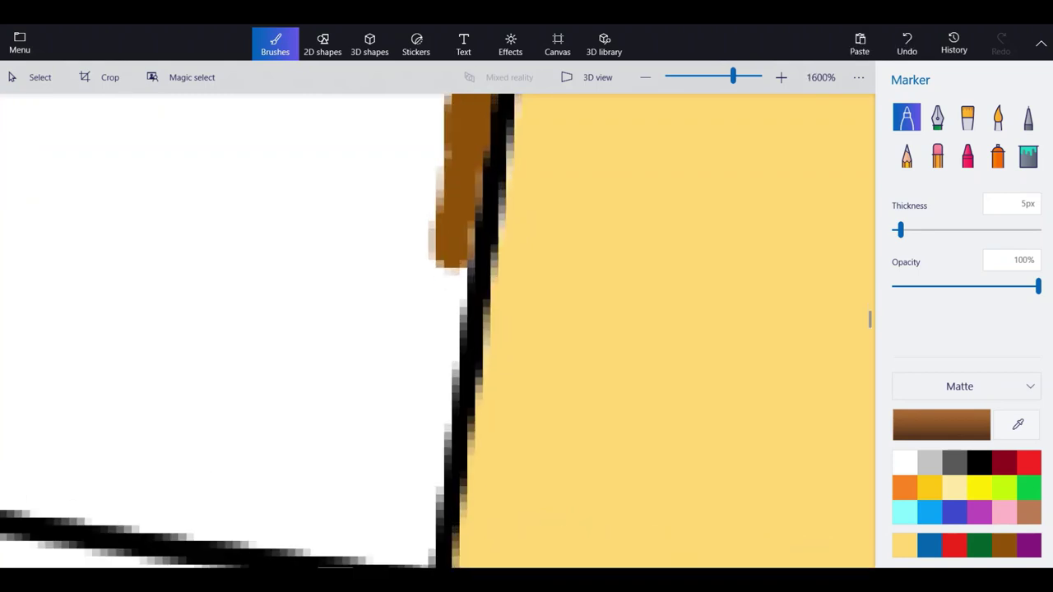
drag(449, 243, 407, 553)
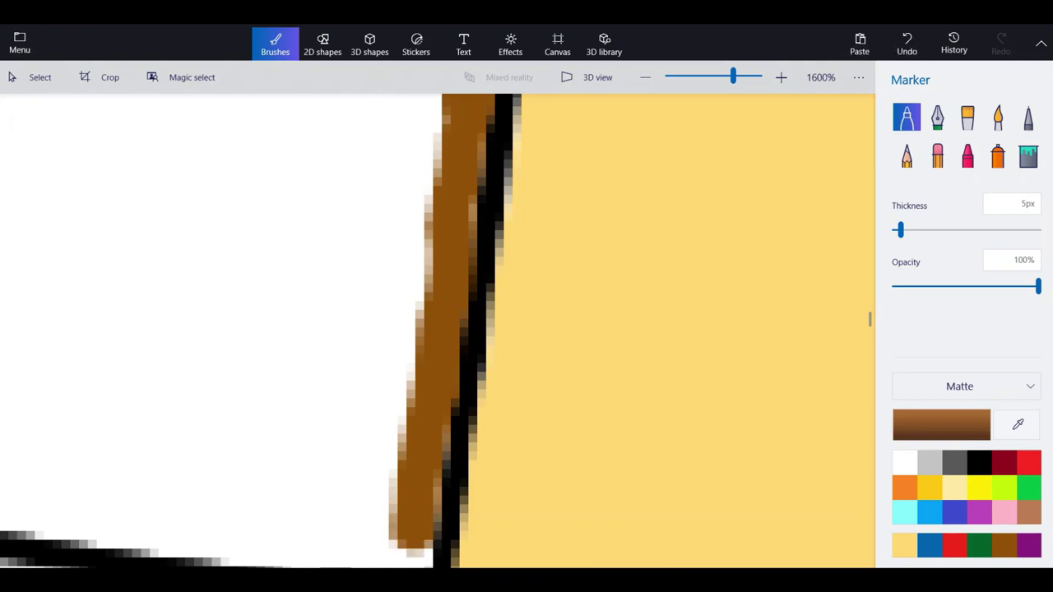
Outline Utah's southeast corner and its southern border along Arizona in brown, closing the outline at the Nevada corner.
scroll(436, 330, down, 3)
scroll(395, 398, up, 4)
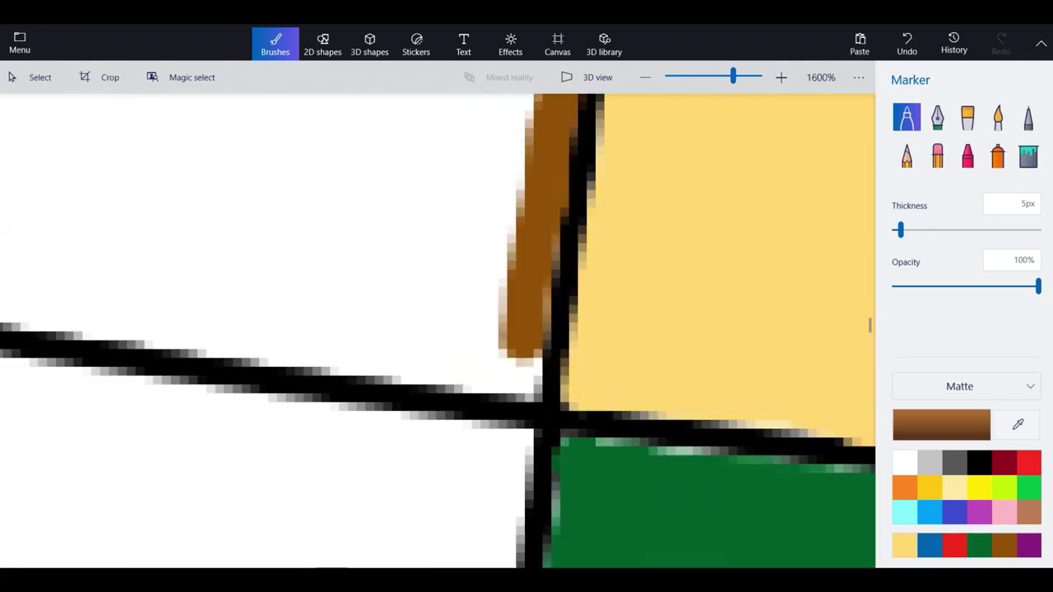
mouse_move(518, 346)
mouse_down()
mouse_move(518, 385)
mouse_move(470, 368)
mouse_move(10, 301)
mouse_up()
scroll(414, 345, down, 1)
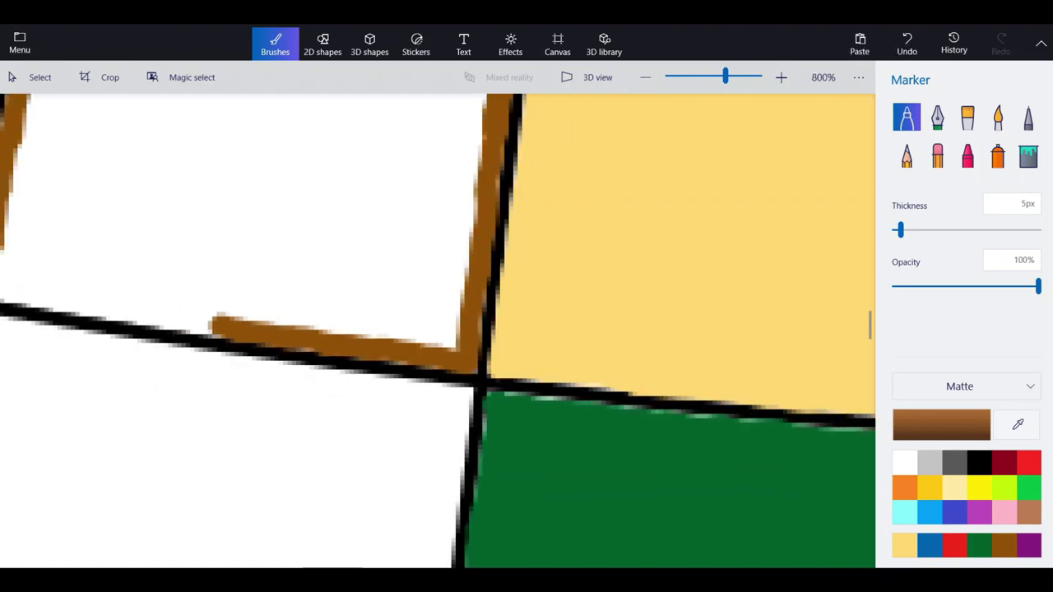
scroll(5, 275, up, 1)
mouse_move(436, 372)
mouse_down()
mouse_move(360, 370)
mouse_move(43, 314)
mouse_up()
scroll(437, 331, down, 3)
scroll(438, 331, up, 3)
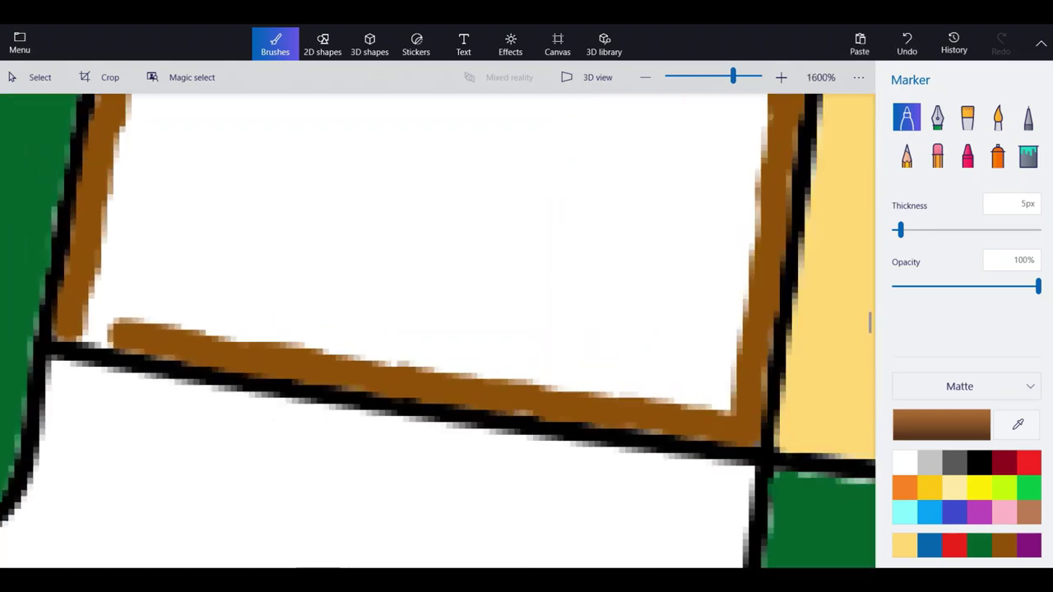
drag(198, 337, 103, 360)
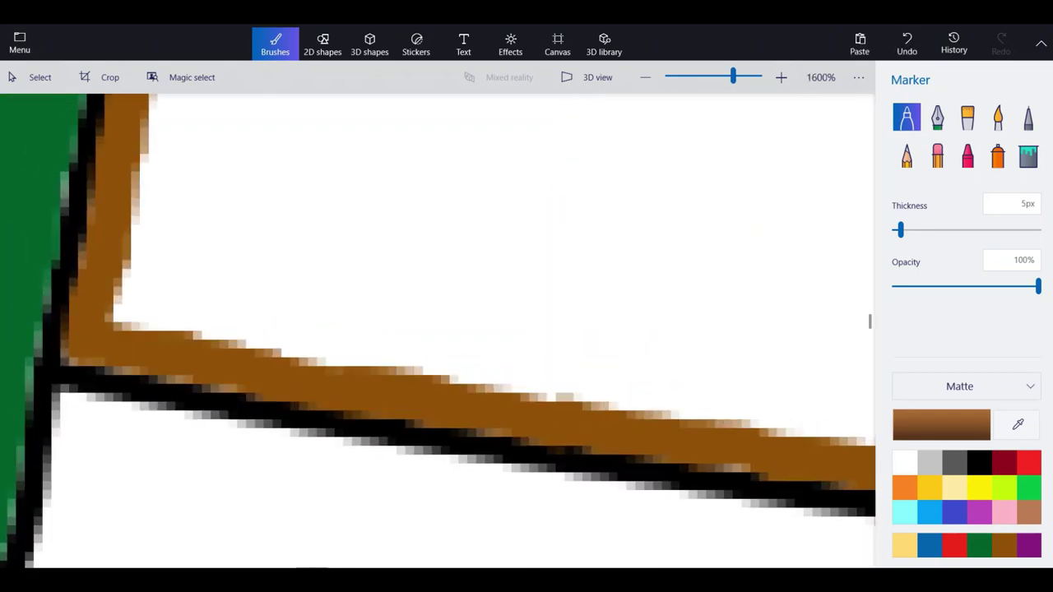
Set the marker thickness to 10 px and fill the eastern side of Utah's interior in brown.
scroll(438, 329, down, 2)
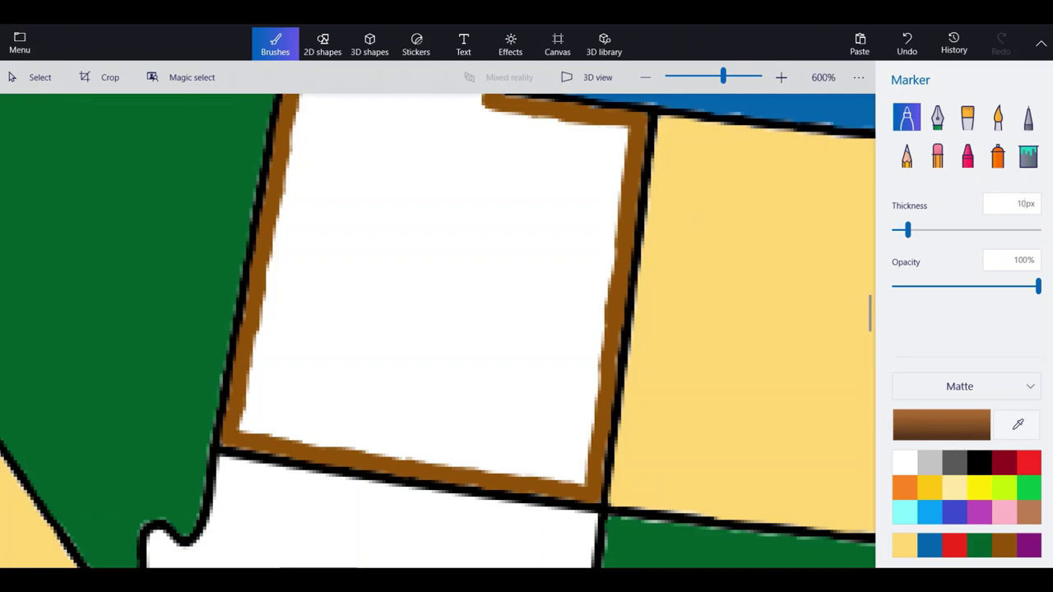
mouse_move(527, 246)
mouse_down()
mouse_move(526, 362)
mouse_move(547, 374)
mouse_move(572, 465)
mouse_move(593, 300)
mouse_up()
mouse_move(568, 404)
mouse_down()
mouse_move(584, 308)
mouse_move(602, 292)
mouse_move(600, 174)
mouse_up()
drag(606, 187, 599, 127)
mouse_move(524, 113)
mouse_down()
mouse_move(507, 193)
mouse_move(523, 169)
mouse_move(520, 136)
mouse_move(558, 132)
mouse_move(586, 198)
mouse_up()
drag(549, 153, 550, 245)
drag(499, 214, 499, 309)
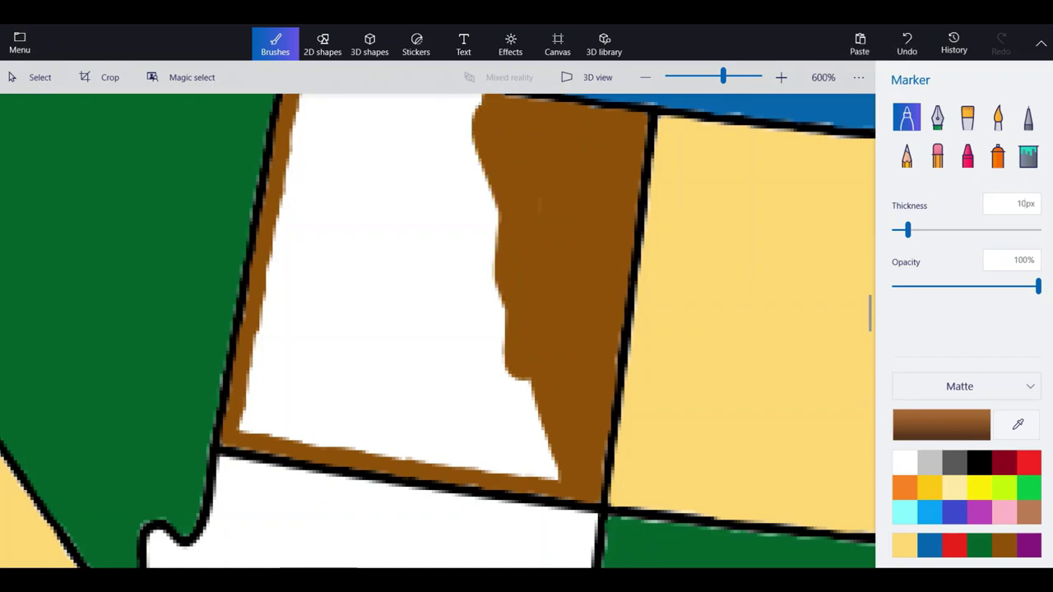
drag(520, 268, 496, 347)
Fill the center and southern part of Utah's interior in brown.
scroll(433, 455, down, 1)
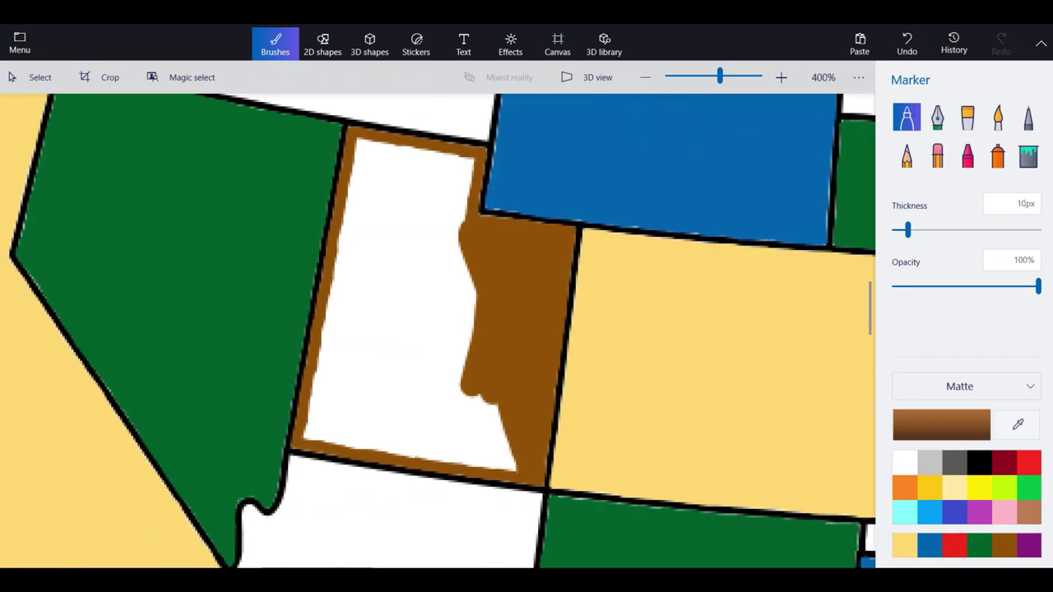
scroll(434, 338, up, 1)
mouse_move(433, 338)
mouse_down()
mouse_move(431, 358)
mouse_move(437, 284)
mouse_move(470, 387)
mouse_up()
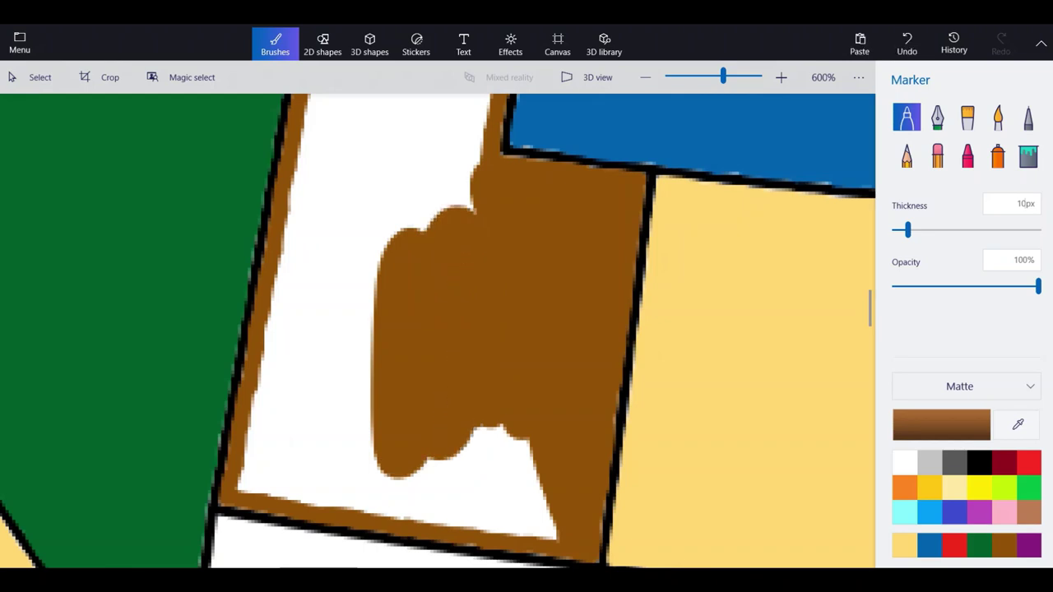
mouse_move(372, 388)
mouse_down()
mouse_move(360, 415)
mouse_move(302, 469)
mouse_move(252, 481)
mouse_move(267, 492)
mouse_move(372, 497)
mouse_move(524, 453)
mouse_move(607, 445)
mouse_up()
click(906, 45)
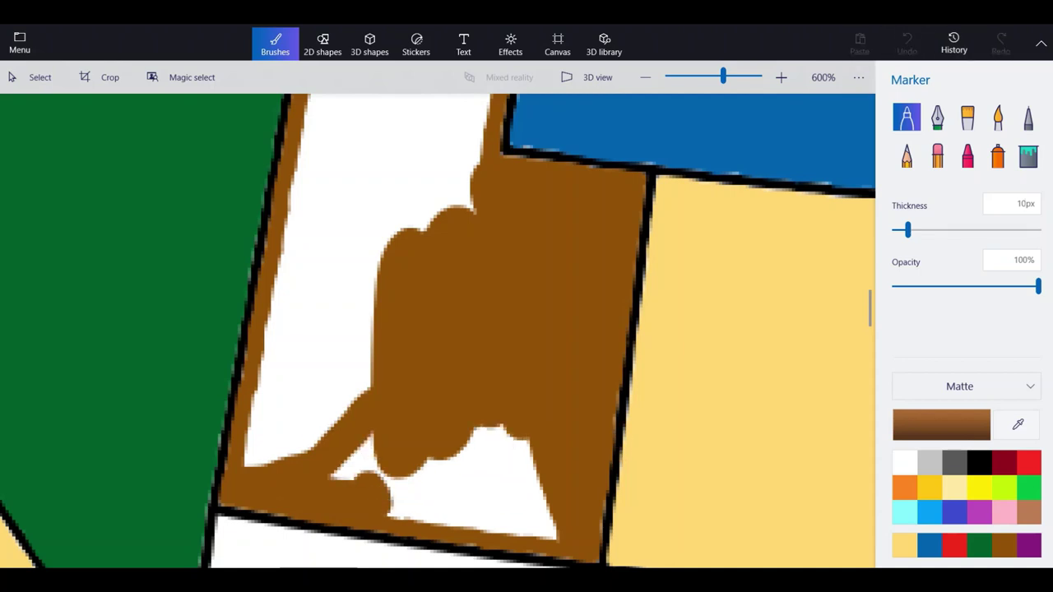
mouse_move(386, 494)
mouse_down()
mouse_move(469, 503)
mouse_move(452, 525)
mouse_up()
mouse_move(350, 457)
mouse_down()
mouse_move(465, 470)
mouse_move(485, 449)
mouse_move(550, 534)
mouse_move(502, 504)
mouse_up()
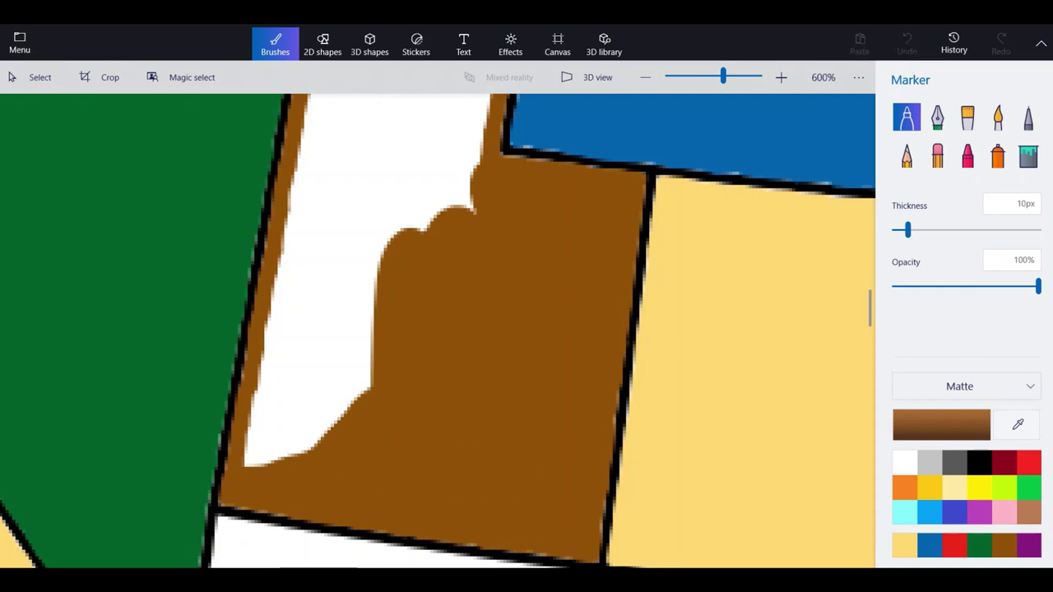
Fill the southwestern part and the center of Utah's interior in brown.
mouse_move(311, 472)
mouse_down()
mouse_move(254, 473)
mouse_move(265, 358)
mouse_up()
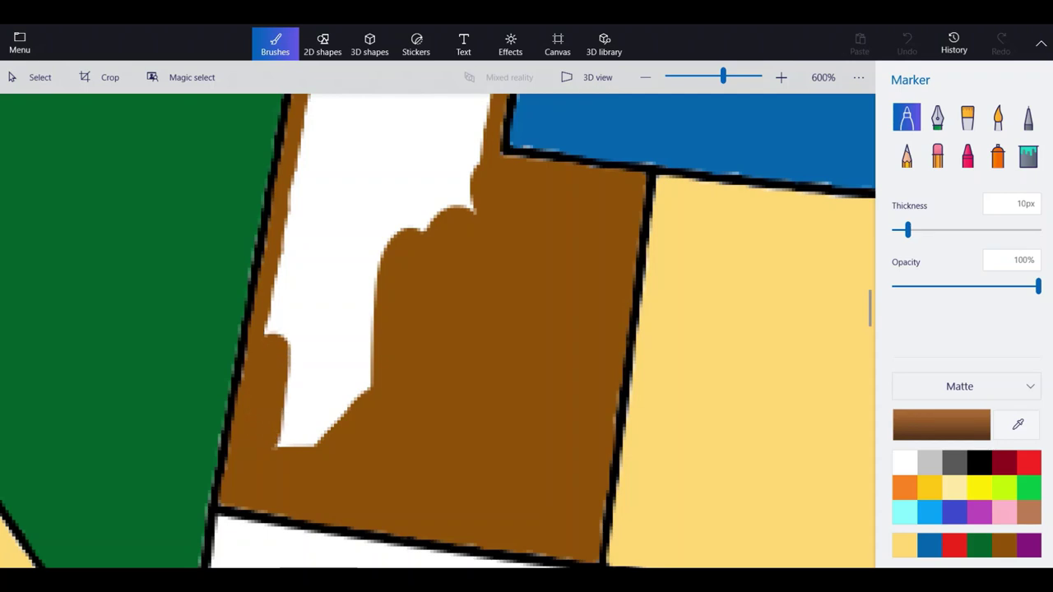
mouse_move(279, 444)
mouse_down()
mouse_move(306, 337)
mouse_move(333, 444)
mouse_move(312, 445)
mouse_up()
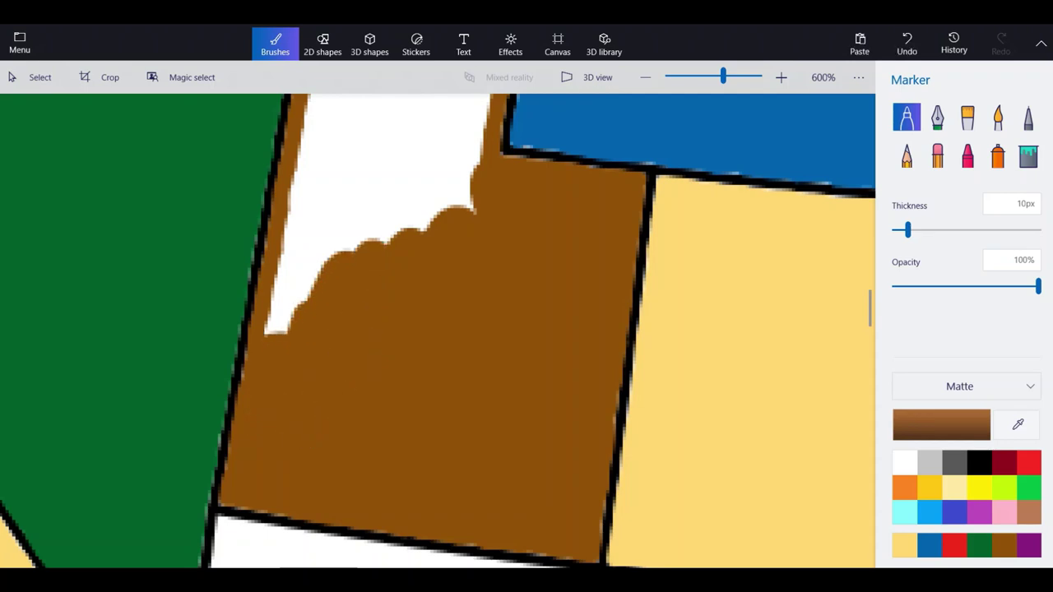
mouse_move(336, 265)
mouse_down()
mouse_move(367, 198)
mouse_move(405, 216)
mouse_move(403, 173)
mouse_move(319, 280)
mouse_up()
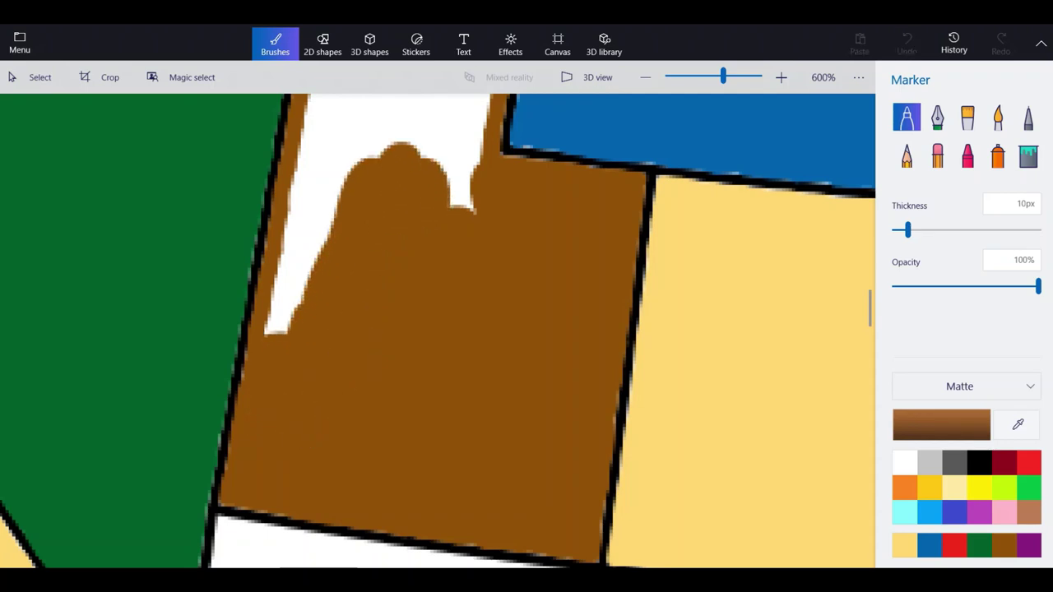
drag(330, 194, 292, 321)
Fill Utah's western edge and the remaining northern part of its interior in brown.
scroll(251, 469, down, 1)
scroll(295, 242, up, 2)
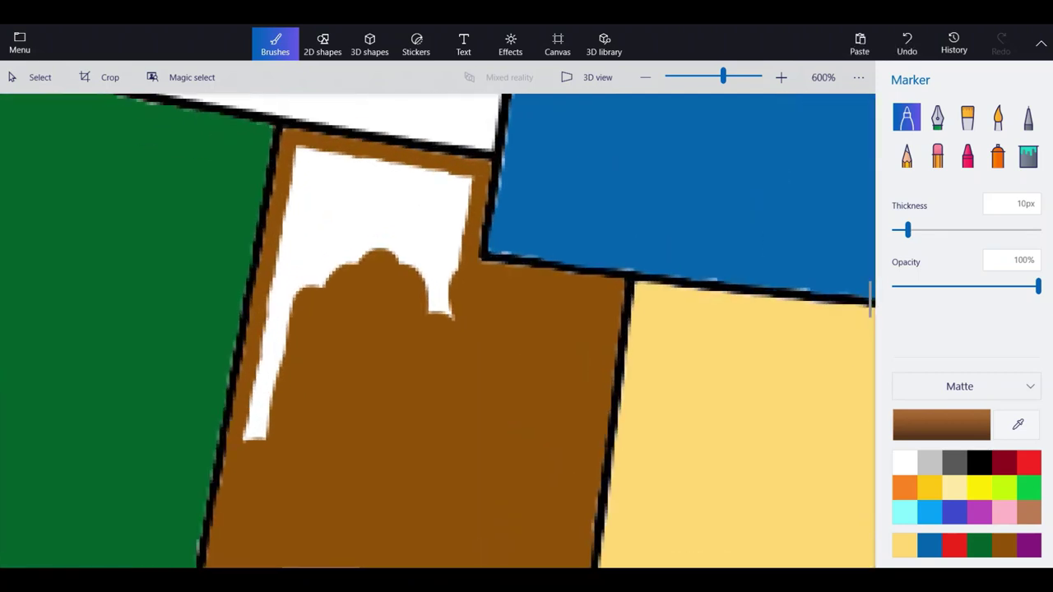
mouse_move(338, 273)
mouse_down()
mouse_move(313, 152)
mouse_move(325, 115)
mouse_up()
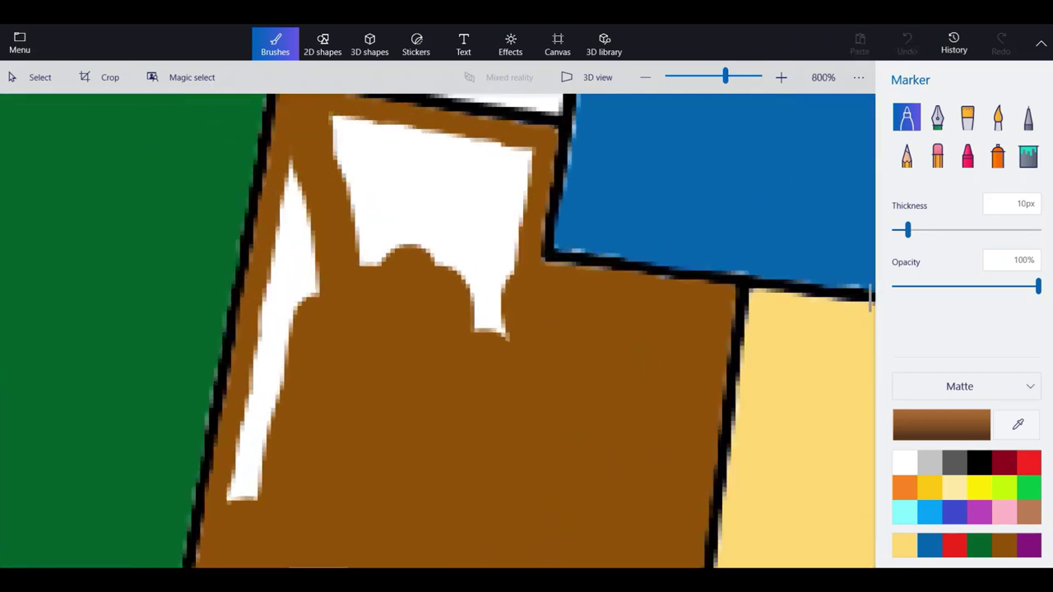
drag(298, 161, 242, 493)
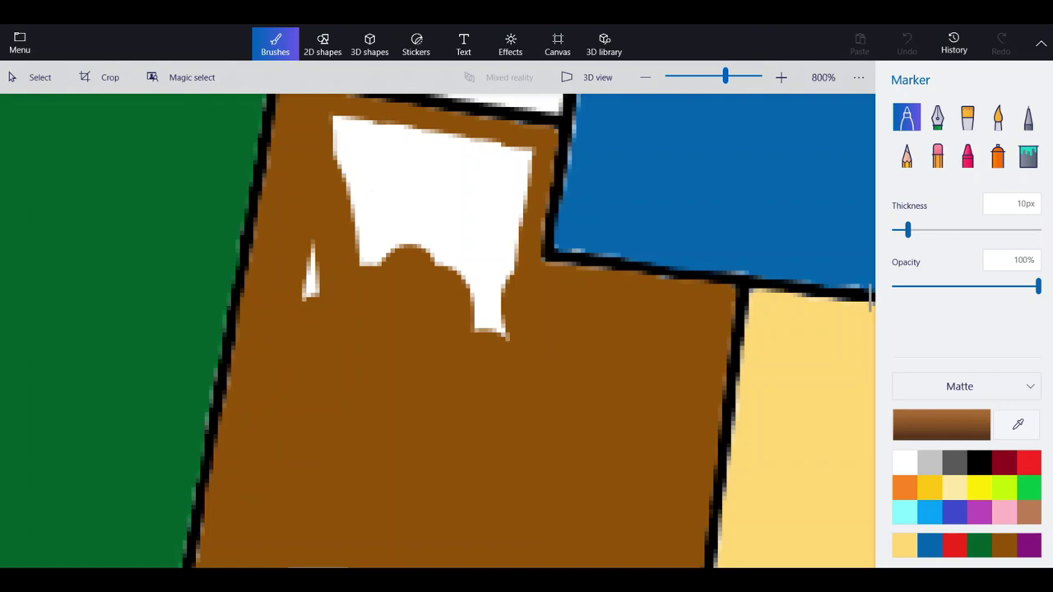
drag(311, 298, 313, 242)
mouse_move(420, 246)
mouse_down()
mouse_move(484, 325)
mouse_move(527, 148)
mouse_move(354, 132)
mouse_move(391, 128)
mouse_move(354, 205)
mouse_move(481, 251)
mouse_up()
Set the marker thickness to 5 px and outline the southern part of North Dakota's western border in brown.
scroll(428, 279, down, 9)
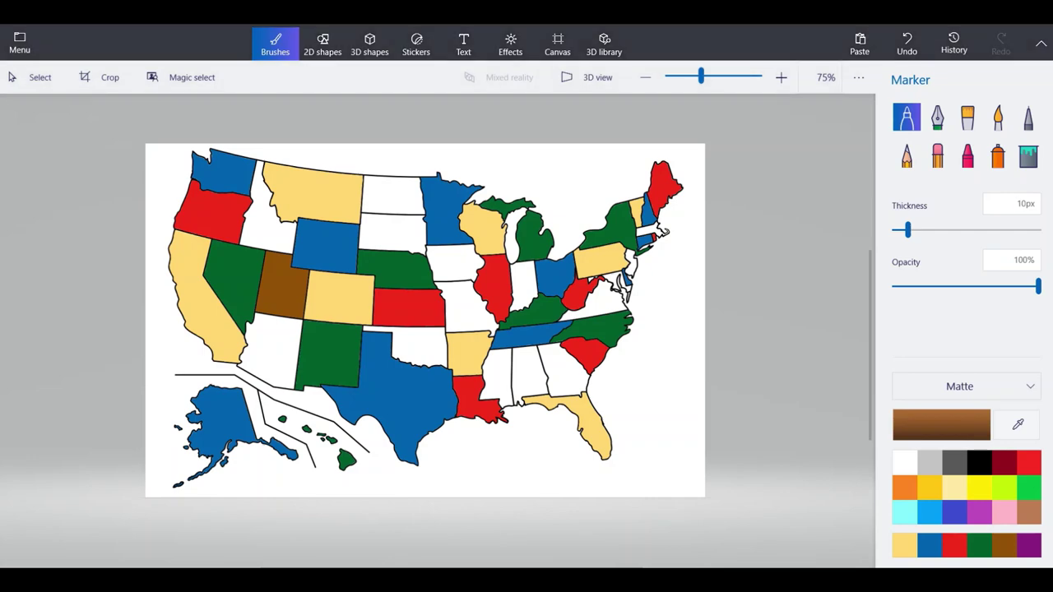
click(1014, 204)
key(BackSpace)
key(Return)
key(Return)
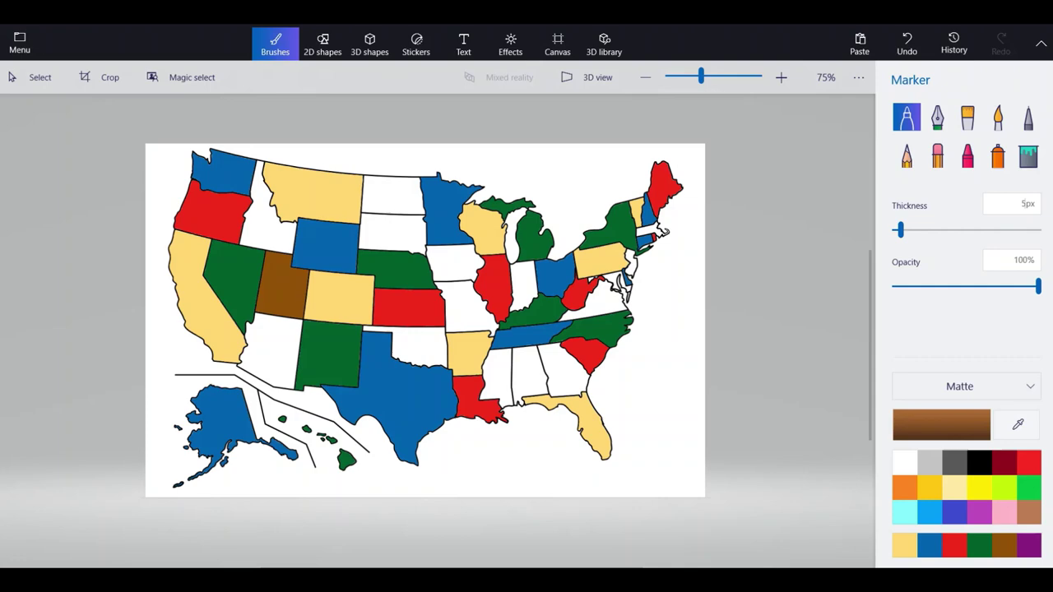
scroll(389, 199, up, 10)
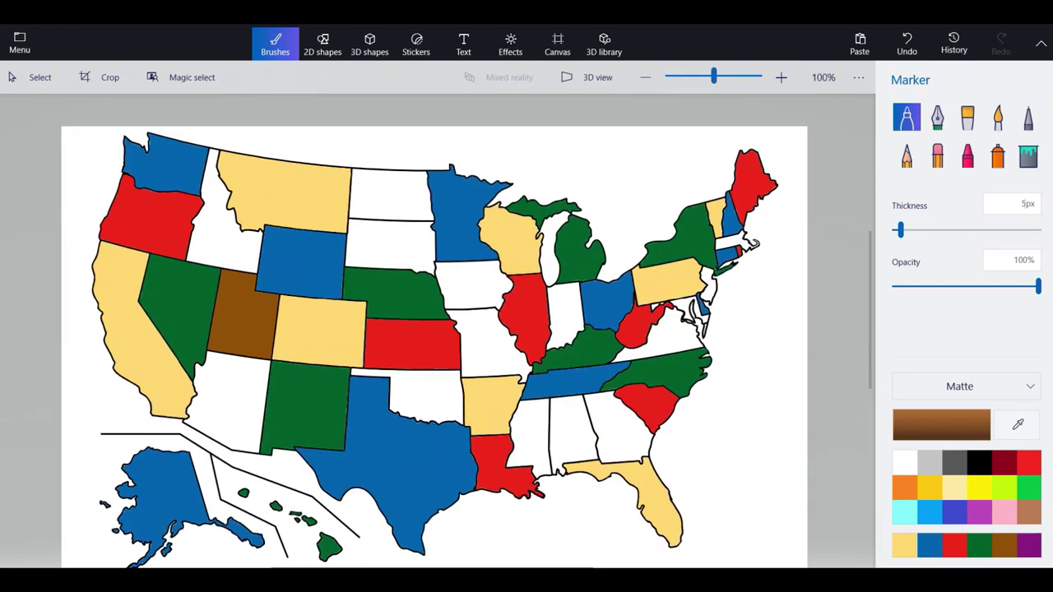
scroll(164, 260, up, 5)
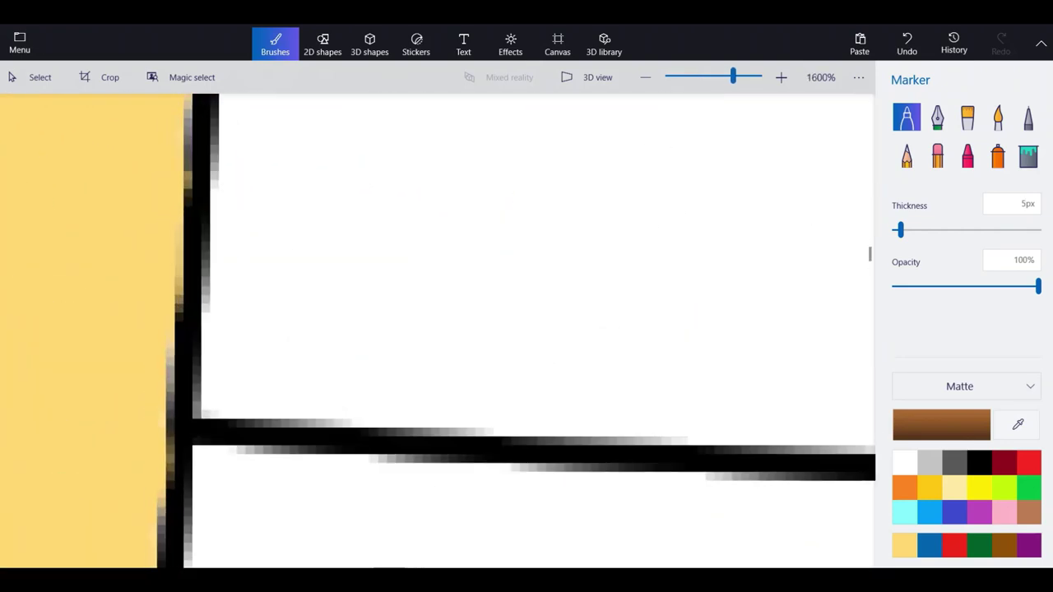
drag(216, 424, 219, 255)
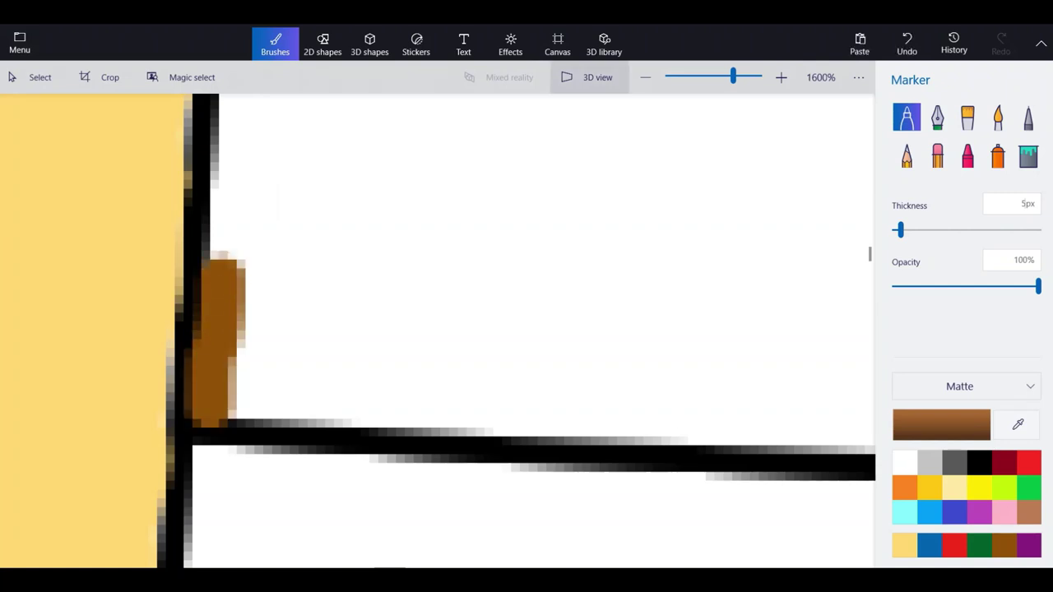
click(907, 43)
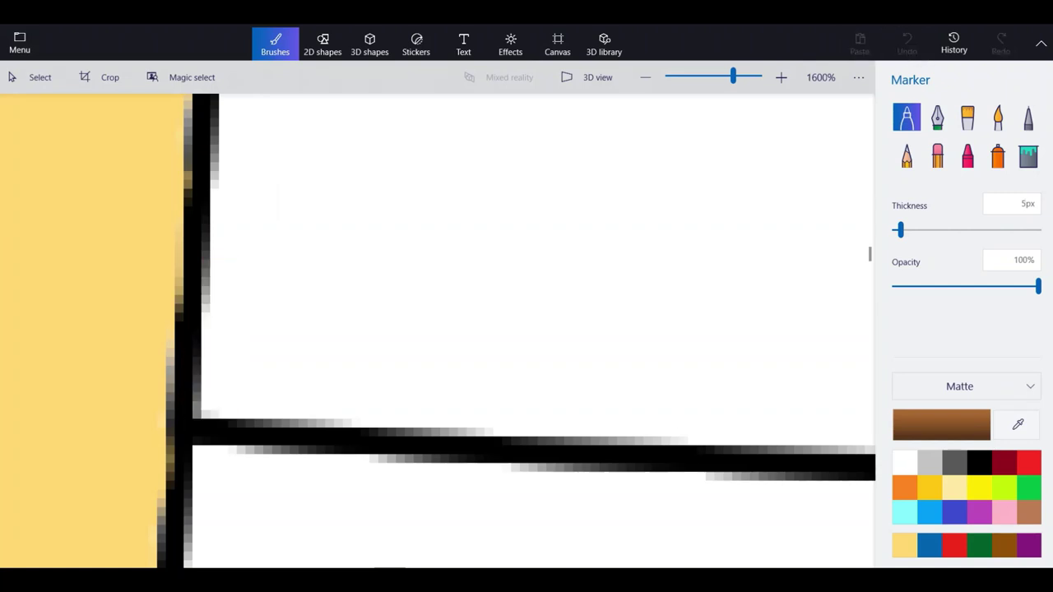
drag(216, 416, 242, 104)
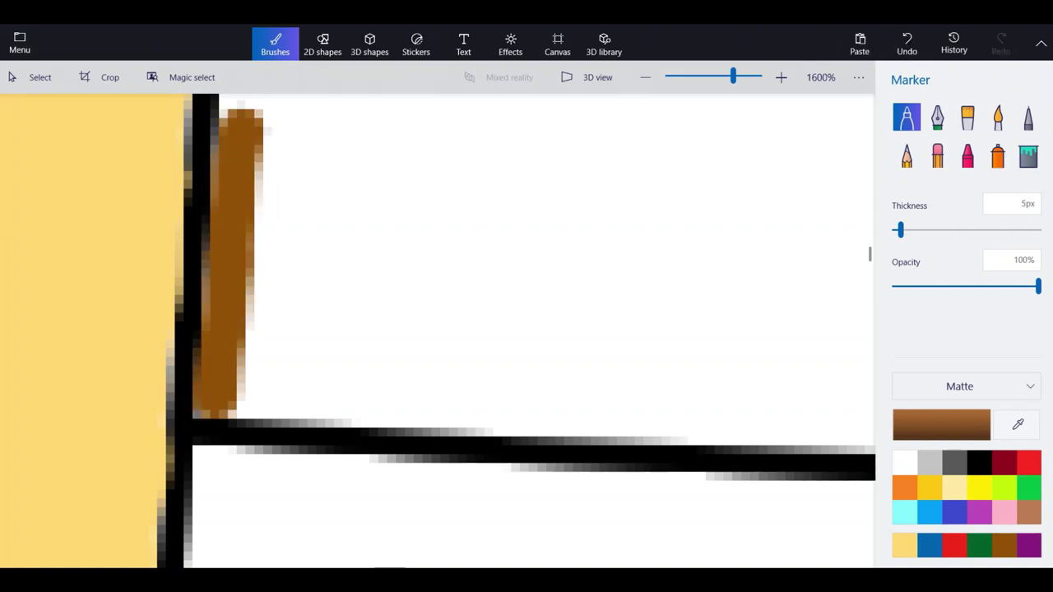
Extend the brown outline along North Dakota's western border with Montana up toward the northwest corner.
scroll(238, 465, down, 5)
scroll(241, 265, up, 1)
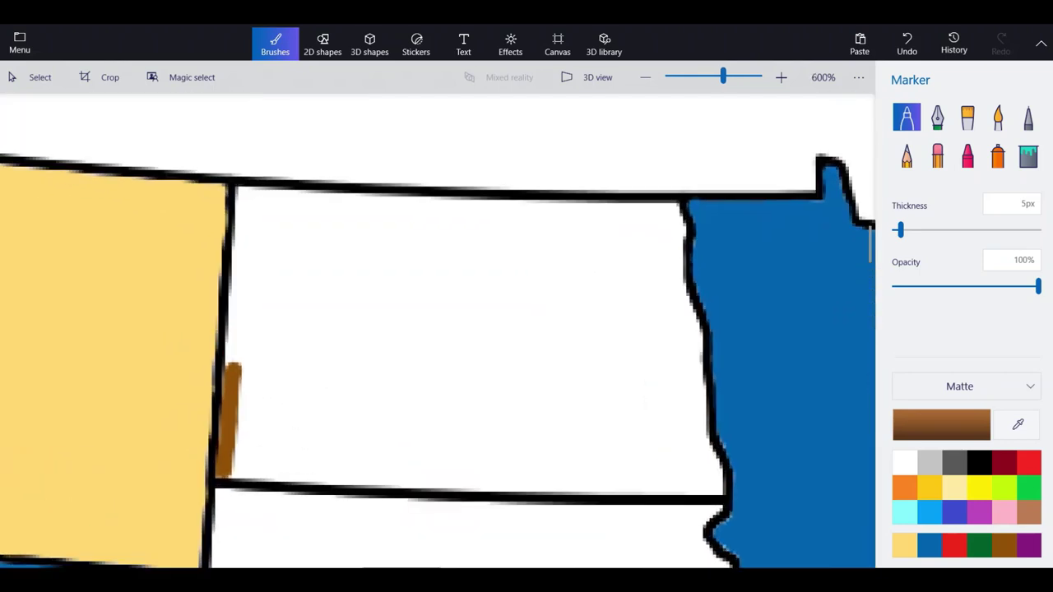
scroll(234, 279, up, 2)
scroll(227, 253, up, 3)
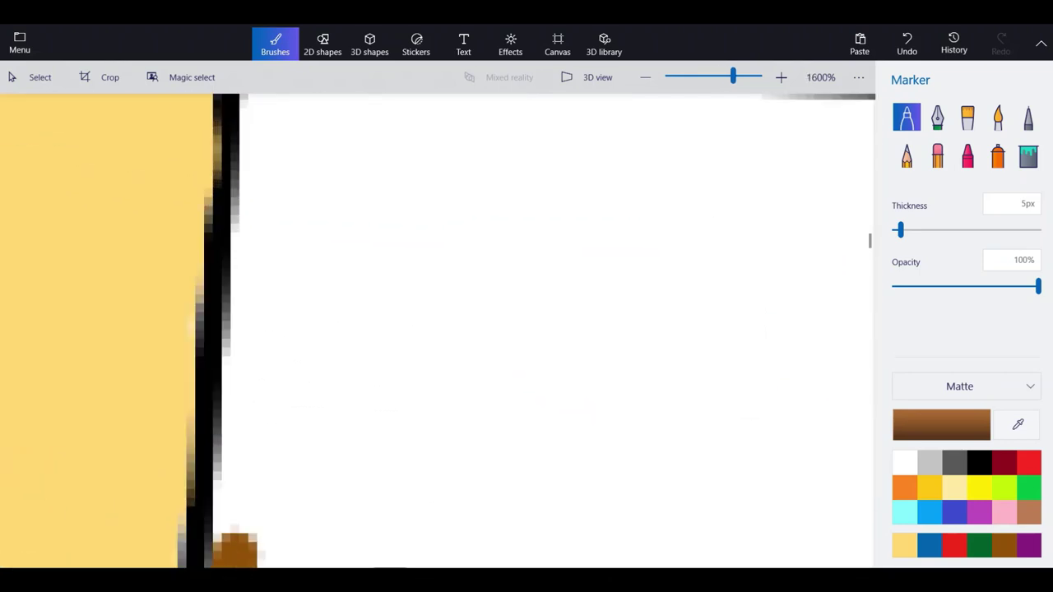
drag(237, 550, 257, 204)
Outline the western half of North Dakota's southern border in brown, joining it to the western outline at the corner.
scroll(239, 296, down, 5)
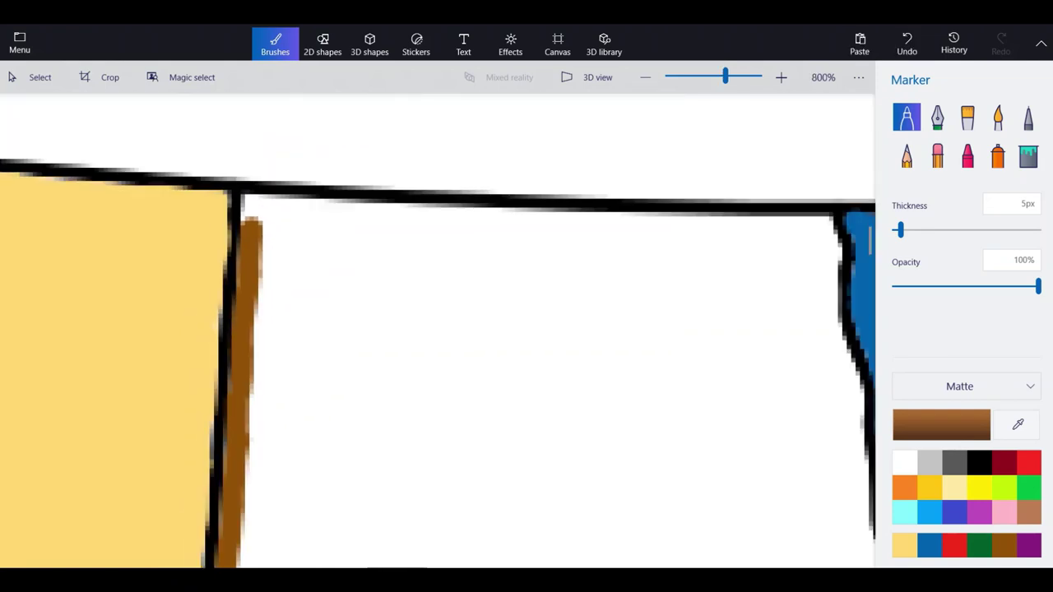
scroll(494, 551, up, 5)
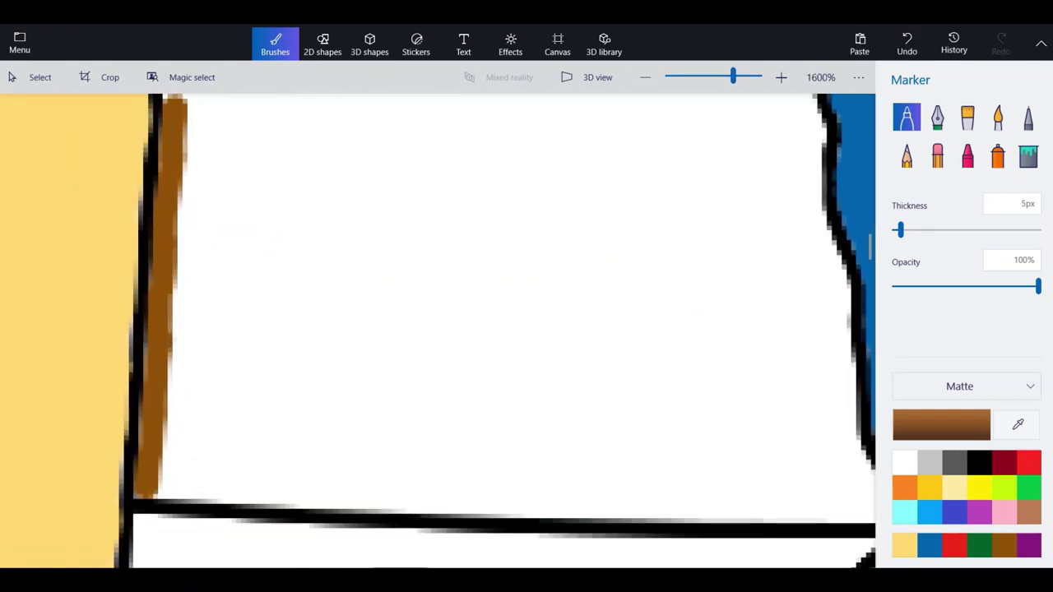
drag(613, 458, 49, 436)
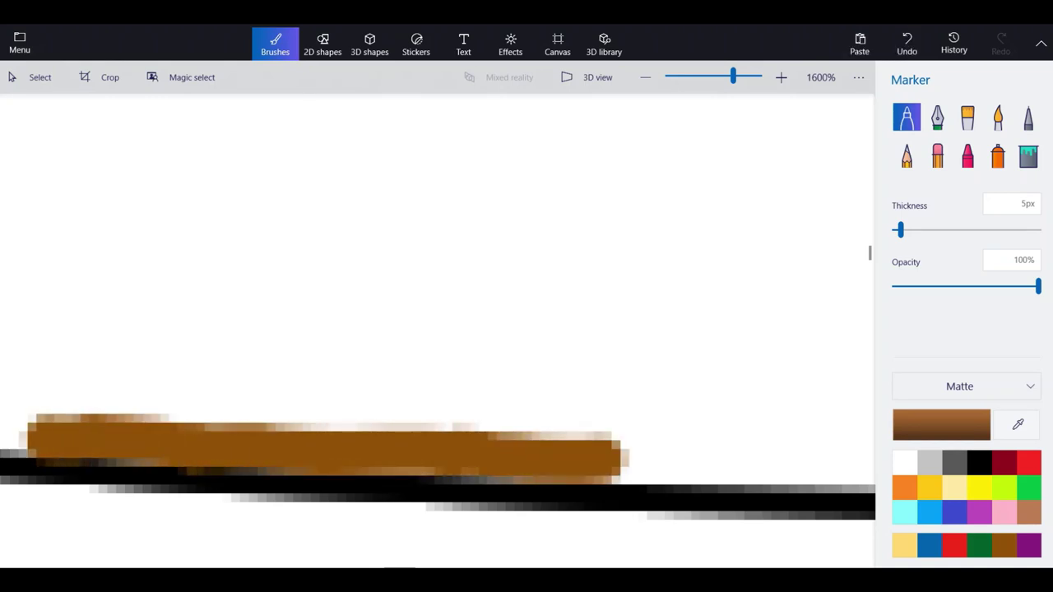
scroll(433, 329, down, 1)
scroll(159, 368, up, 1)
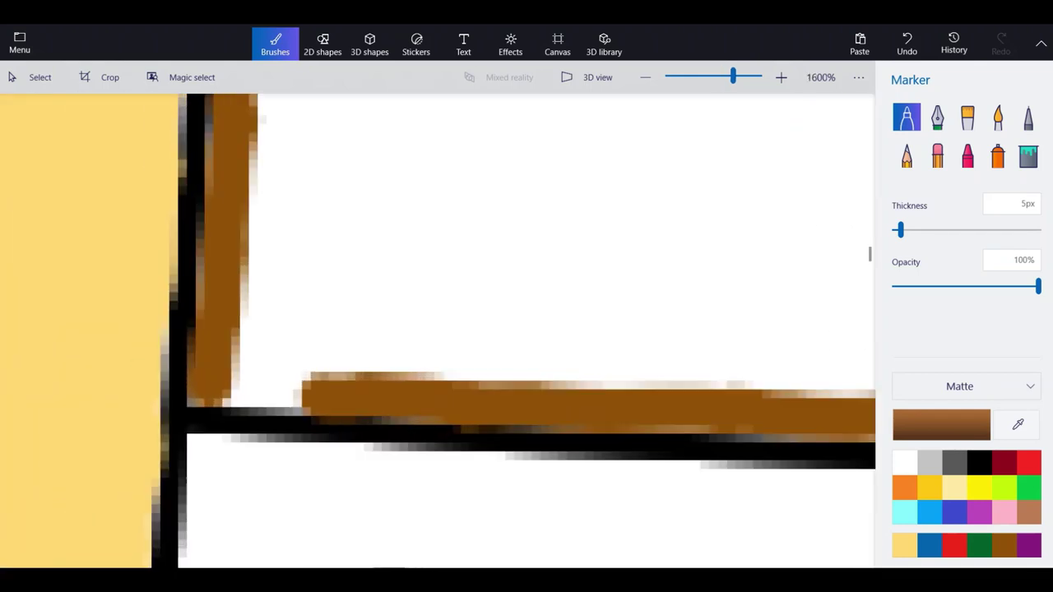
drag(329, 395, 198, 398)
Outline the western part of North Dakota's northern border in brown, including the northwest corner.
scroll(263, 461, down, 3)
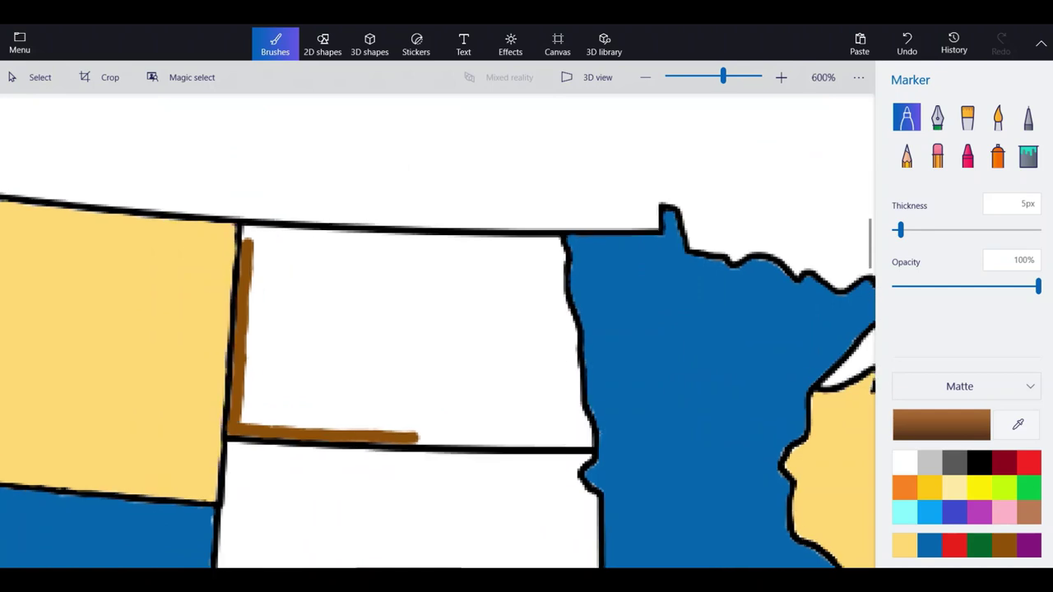
scroll(336, 240, up, 3)
scroll(190, 224, up, 3)
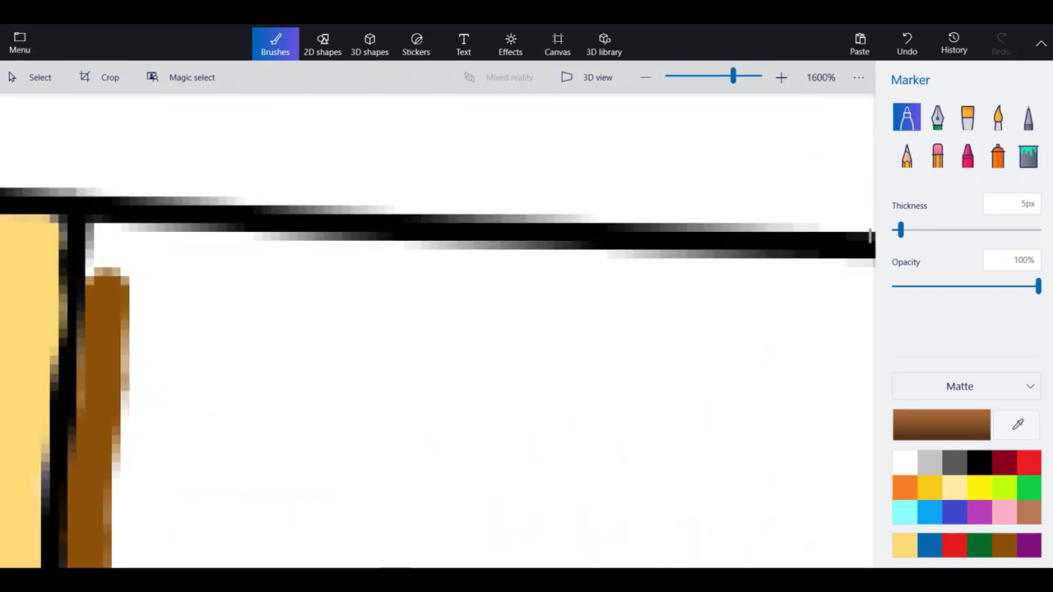
mouse_move(580, 264)
mouse_down()
mouse_move(188, 260)
mouse_move(90, 248)
mouse_move(110, 265)
mouse_move(116, 300)
mouse_up()
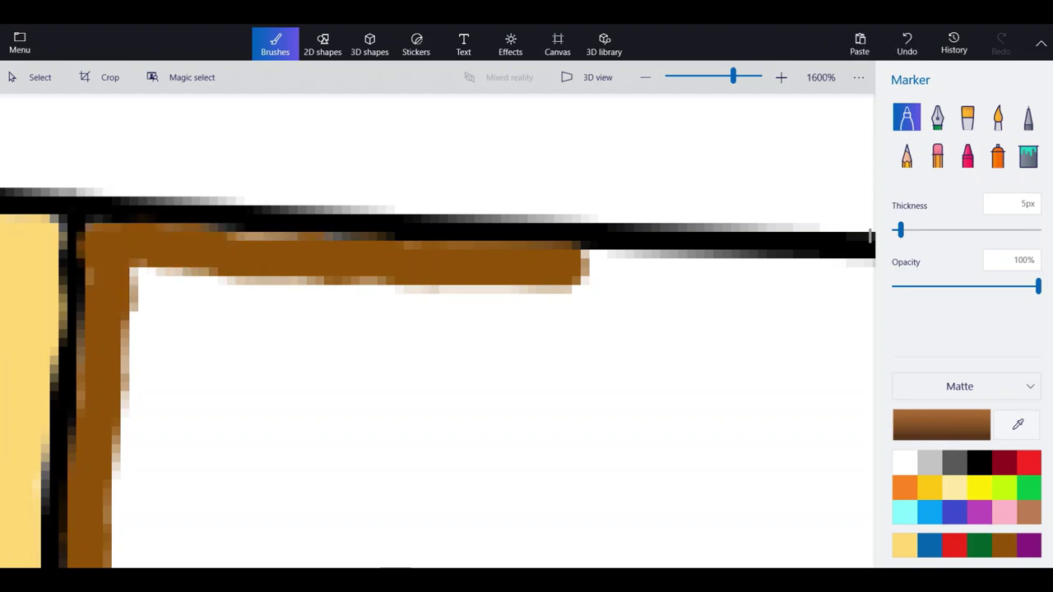
Outline the eastern half of North Dakota's southern border in brown, reaching the Minnesota corner.
scroll(97, 208, down, 3)
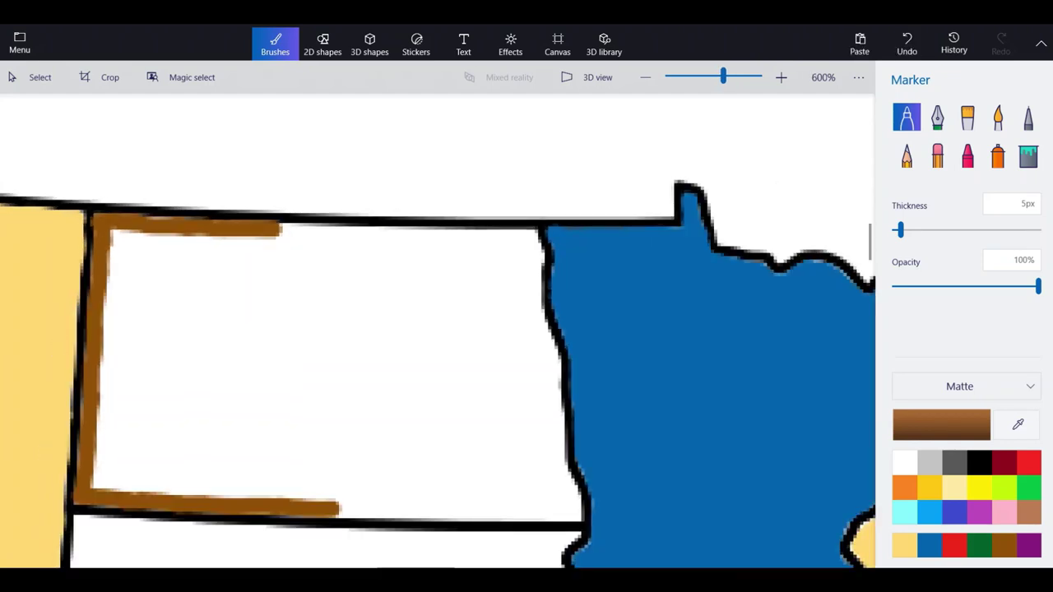
scroll(535, 514, up, 3)
mouse_move(586, 491)
mouse_down()
mouse_move(311, 492)
mouse_move(506, 480)
mouse_up()
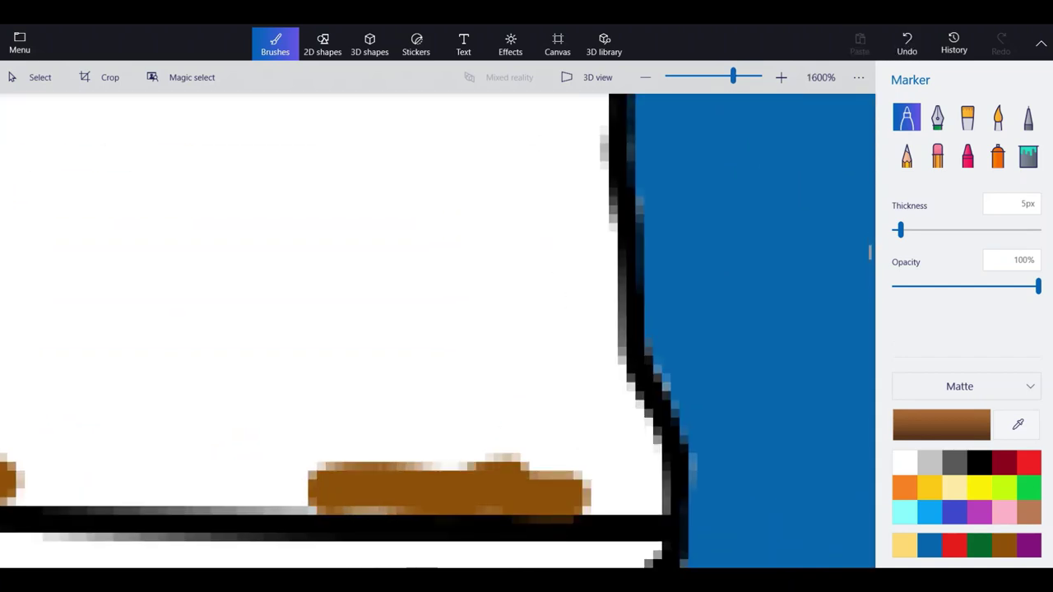
mouse_move(333, 491)
mouse_down()
mouse_move(16, 485)
mouse_move(122, 493)
mouse_up()
scroll(314, 302, down, 1)
scroll(535, 341, up, 3)
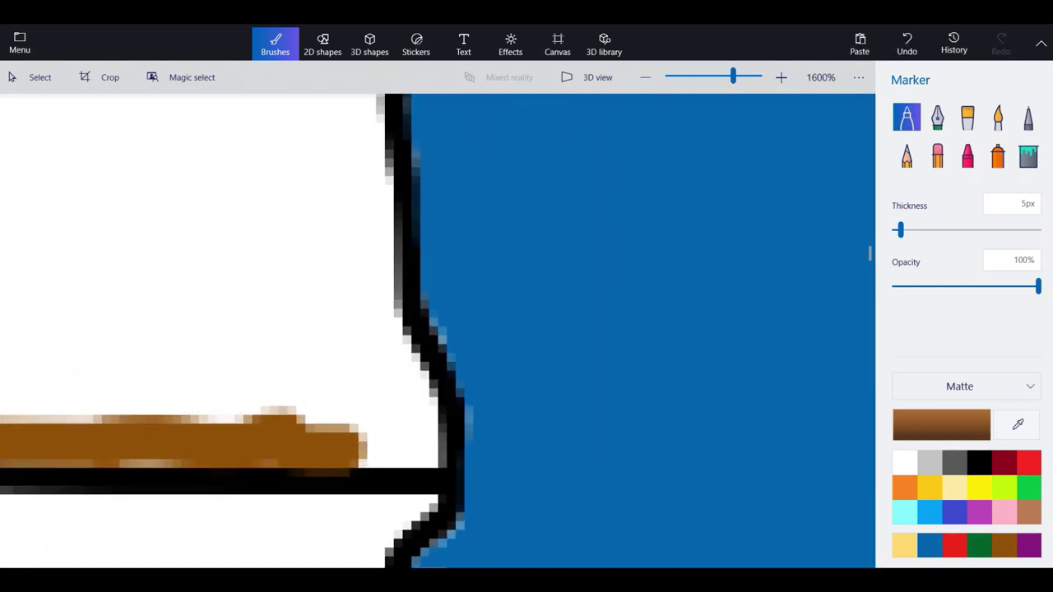
drag(309, 442, 441, 442)
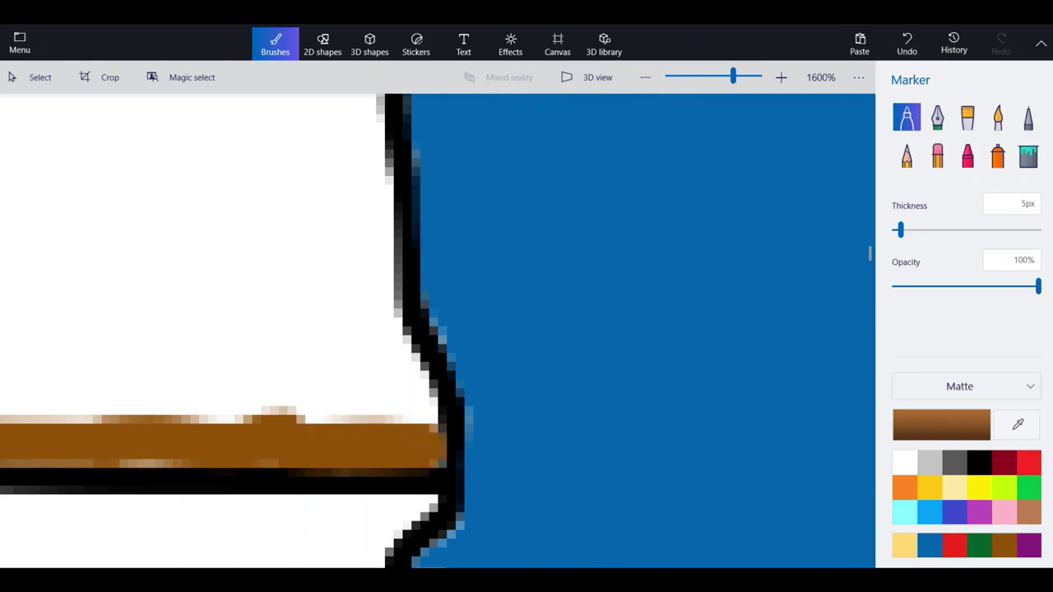
Outline North Dakota's eastern border along Minnesota in brown, from the southeast corner up to the northern border.
mouse_move(424, 411)
mouse_down()
mouse_move(370, 301)
mouse_move(371, 183)
mouse_move(356, 125)
mouse_up()
scroll(373, 385, down, 1)
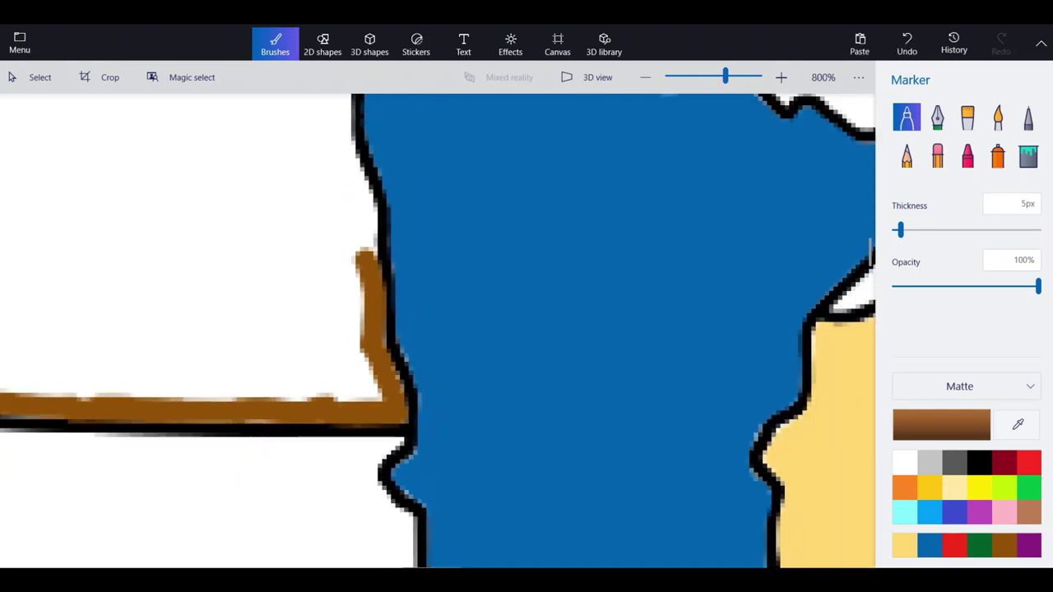
scroll(368, 191, up, 1)
mouse_move(366, 350)
mouse_down()
mouse_move(365, 243)
mouse_move(316, 103)
mouse_up()
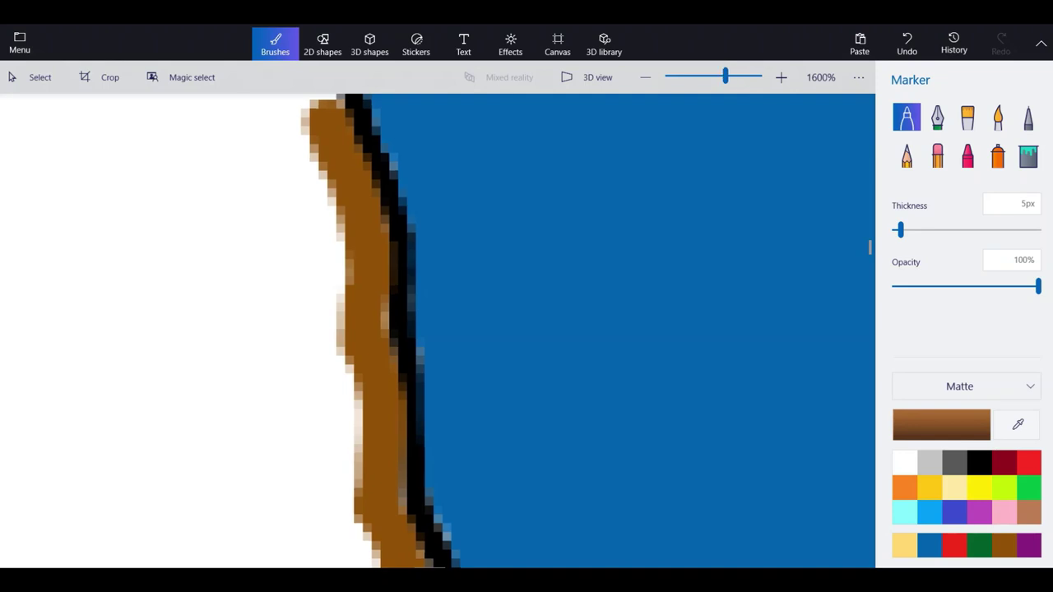
scroll(461, 371, down, 2)
scroll(461, 370, up, 2)
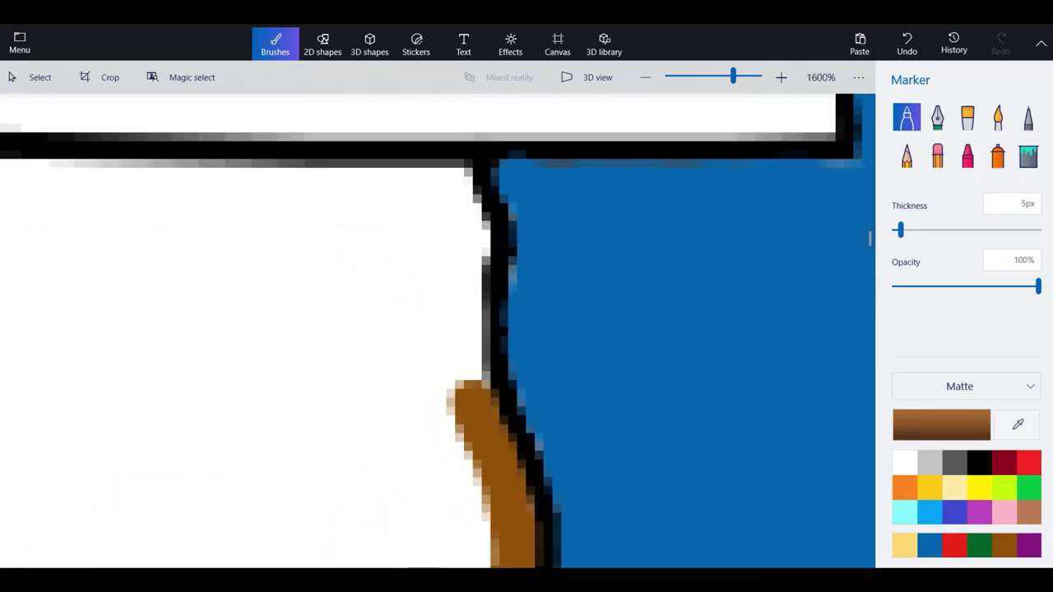
mouse_move(465, 386)
mouse_down()
mouse_move(464, 238)
mouse_move(451, 186)
mouse_up()
Outline North Dakota's northeast corner and the rest of its northern border in brown, closing the outline.
mouse_move(469, 240)
mouse_down()
mouse_move(447, 186)
mouse_move(188, 182)
mouse_up()
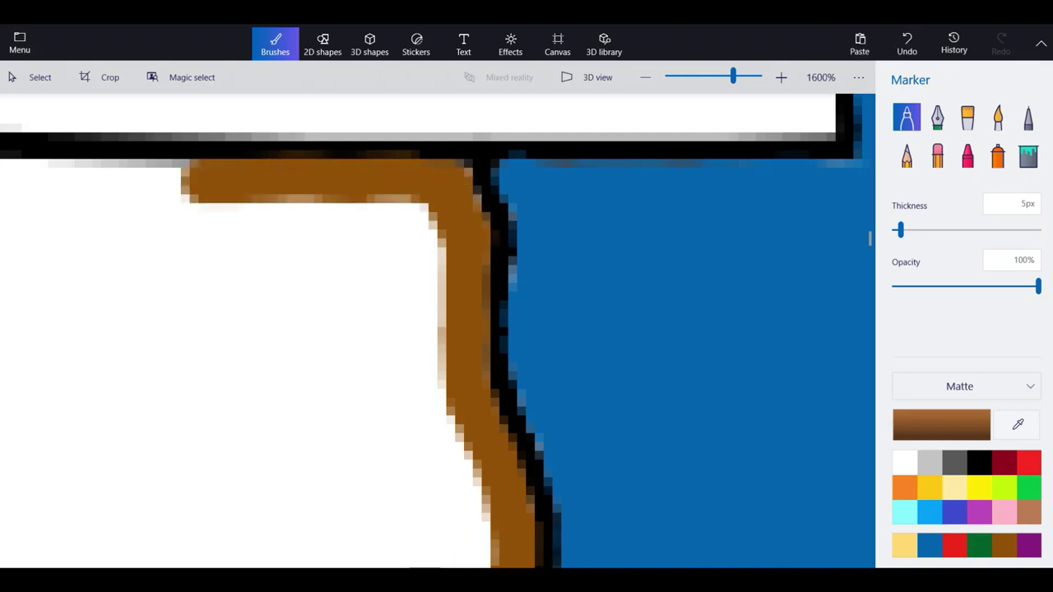
scroll(447, 204, down, 1)
scroll(3, 155, up, 1)
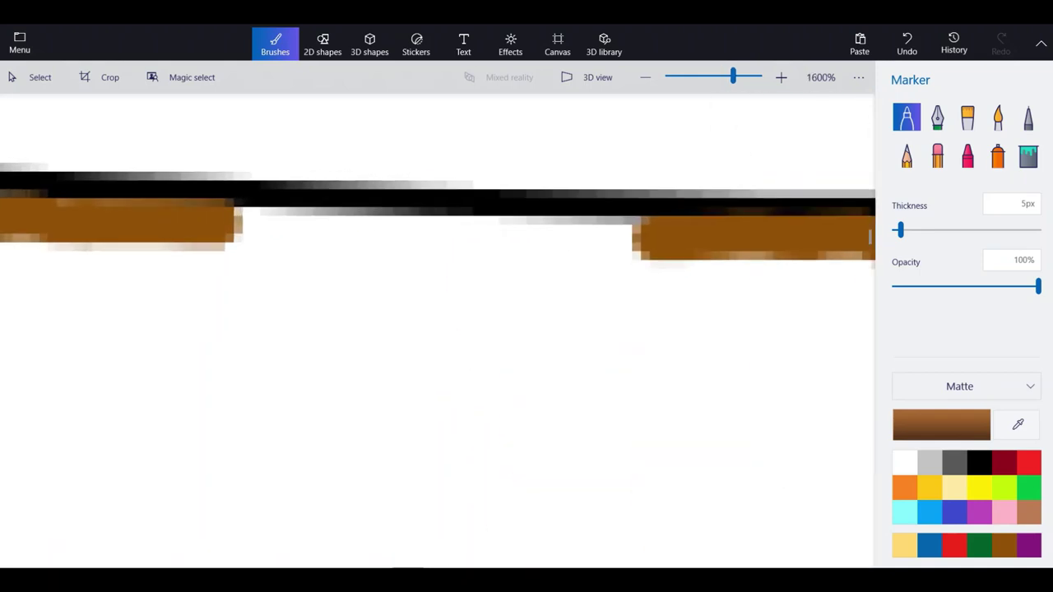
mouse_move(638, 239)
mouse_down()
mouse_move(215, 235)
mouse_move(461, 251)
mouse_move(579, 240)
mouse_up()
Set the marker thickness to 10 px and fill the western part of North Dakota in brown.
scroll(365, 252, down, 5)
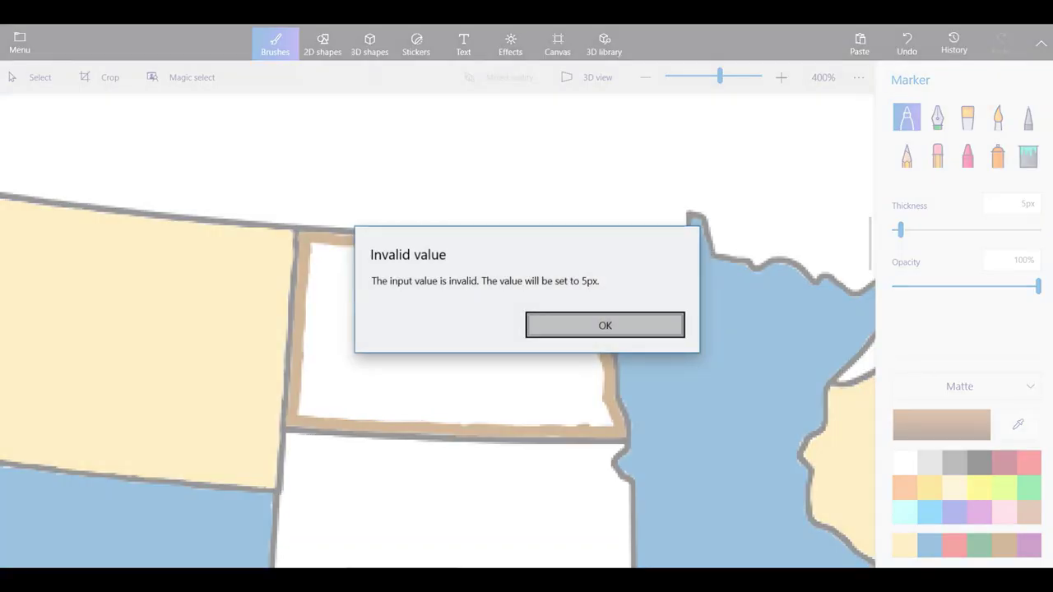
click(605, 325)
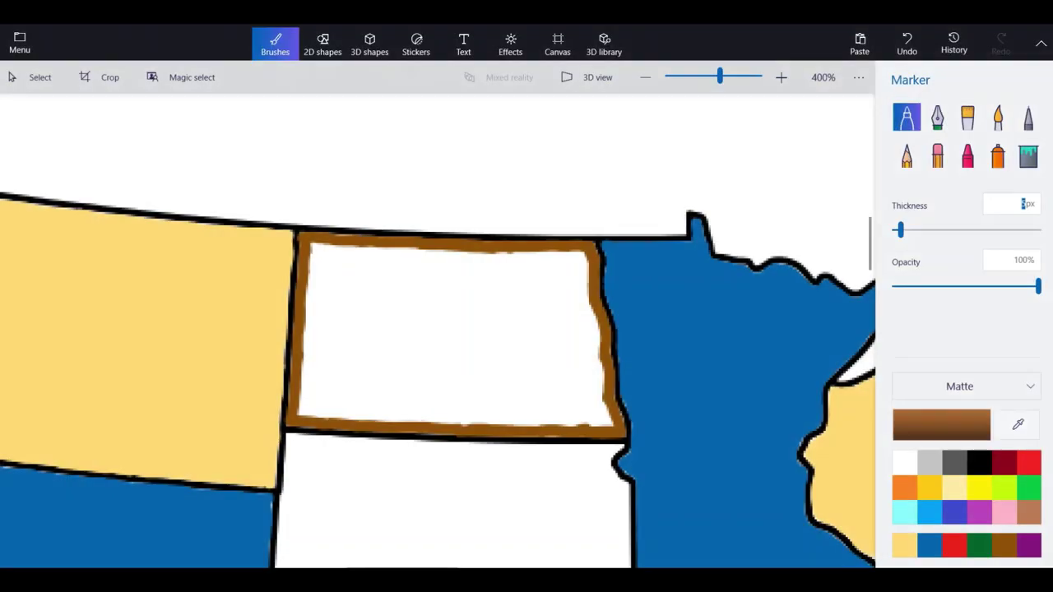
scroll(452, 399, up, 2)
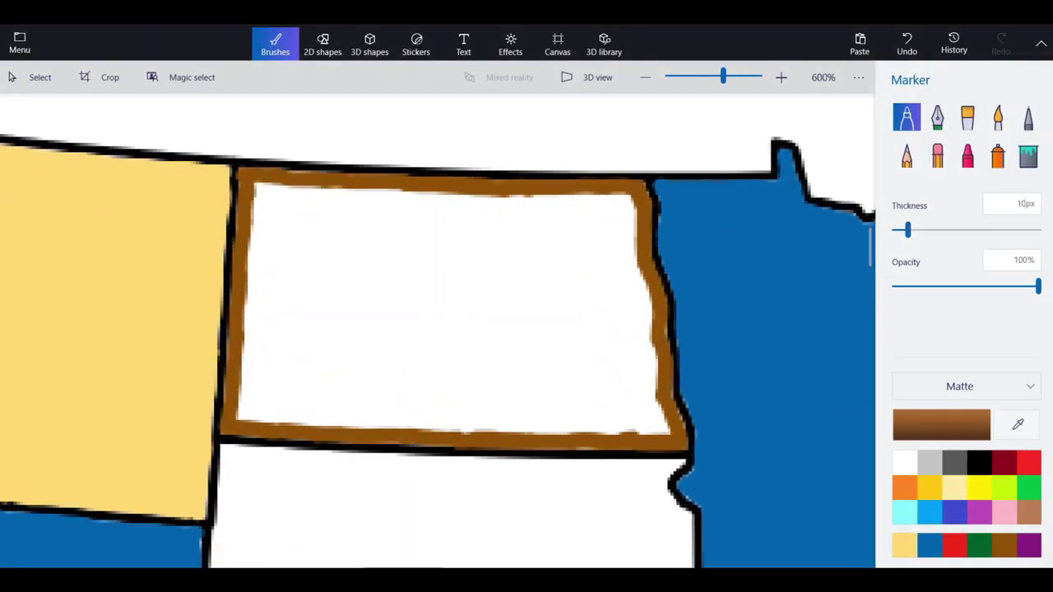
mouse_move(459, 401)
mouse_down()
mouse_move(428, 420)
mouse_move(218, 407)
mouse_up()
mouse_move(337, 403)
mouse_down()
mouse_move(340, 187)
mouse_move(249, 176)
mouse_move(236, 395)
mouse_up()
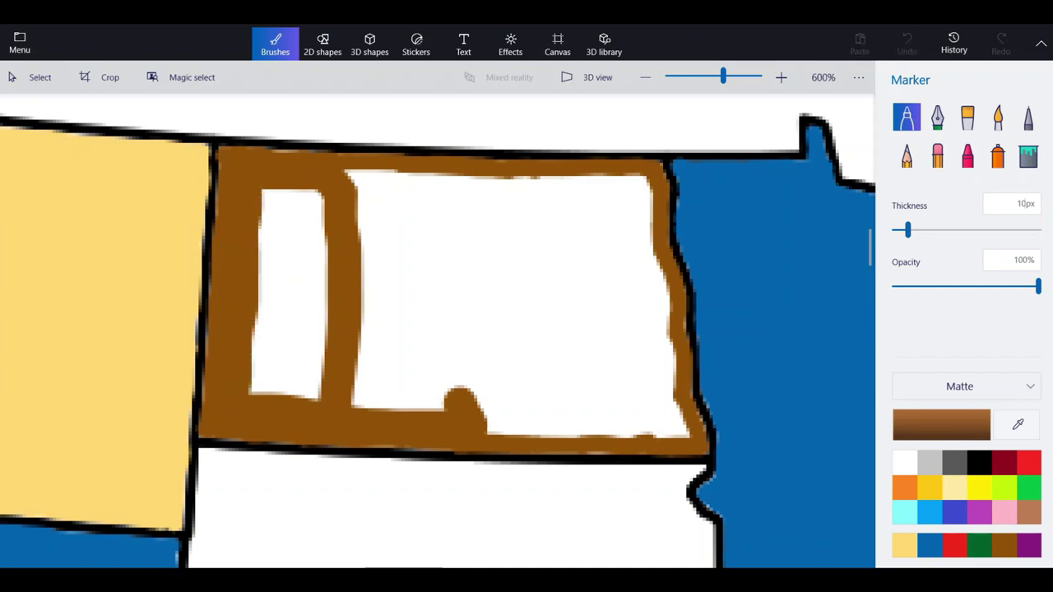
mouse_move(264, 198)
mouse_down()
mouse_move(320, 280)
mouse_move(276, 395)
mouse_move(284, 210)
mouse_move(297, 378)
mouse_up()
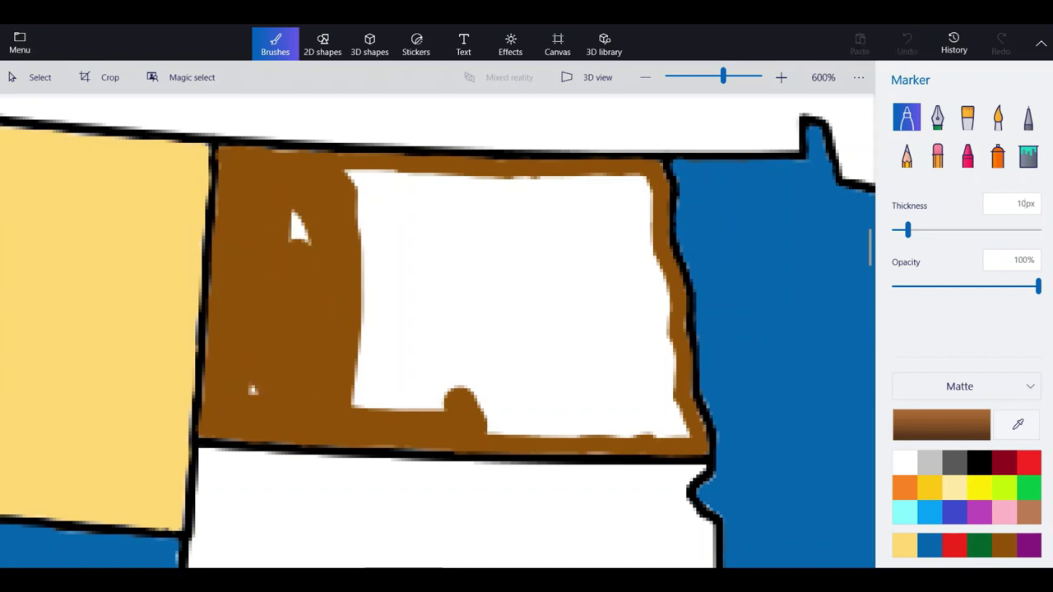
Fill the center and southeast of North Dakota in brown up to the eastern outline.
mouse_move(362, 267)
mouse_down()
mouse_move(411, 403)
mouse_move(506, 424)
mouse_move(453, 329)
mouse_move(370, 325)
mouse_move(493, 255)
mouse_move(560, 280)
mouse_move(531, 218)
mouse_move(613, 345)
mouse_move(611, 272)
mouse_up()
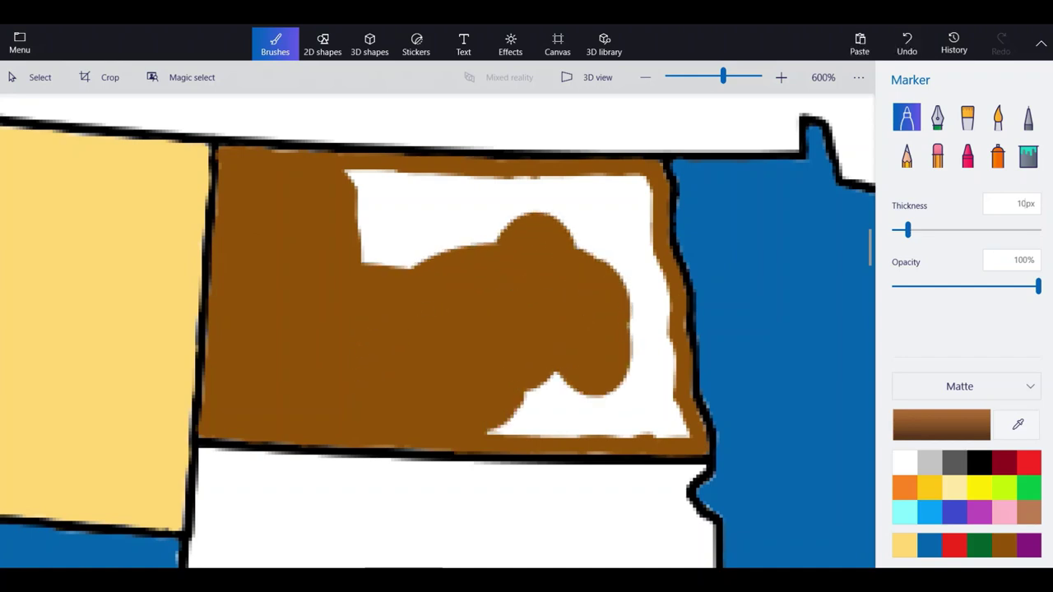
scroll(725, 449, up, 2)
mouse_move(581, 363)
mouse_down()
mouse_move(658, 406)
mouse_move(663, 432)
mouse_move(531, 411)
mouse_move(440, 414)
mouse_move(514, 369)
mouse_move(497, 349)
mouse_up()
mouse_move(657, 390)
mouse_down()
mouse_move(616, 363)
mouse_move(639, 329)
mouse_move(619, 212)
mouse_move(599, 264)
mouse_move(607, 309)
mouse_up()
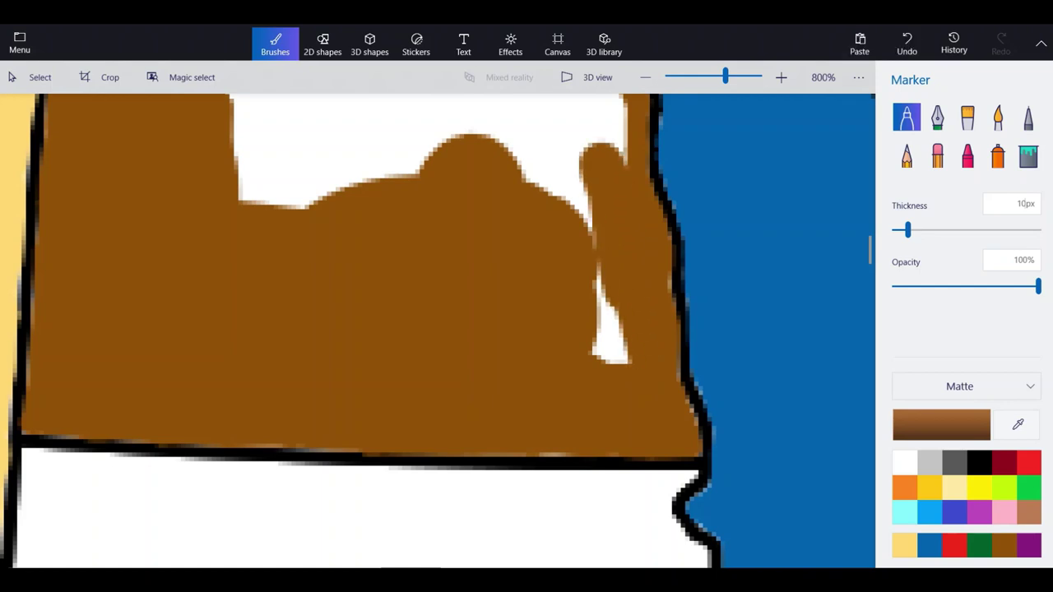
drag(609, 354, 627, 361)
scroll(613, 418, down, 1)
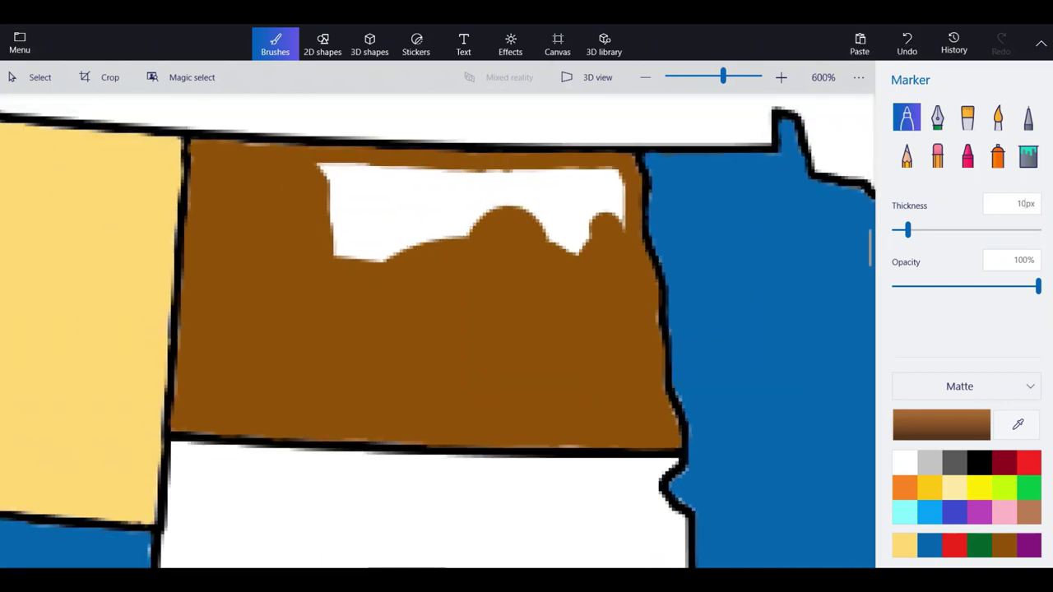
Fill the remaining white area along North Dakota's northern border in brown.
scroll(428, 179, up, 1)
mouse_move(422, 171)
mouse_down()
mouse_move(305, 165)
mouse_move(573, 195)
mouse_up()
mouse_move(506, 220)
mouse_down()
mouse_move(300, 238)
mouse_move(461, 255)
mouse_move(306, 279)
mouse_up()
mouse_move(595, 277)
mouse_down()
mouse_move(642, 252)
mouse_move(684, 186)
mouse_move(645, 165)
mouse_move(610, 224)
mouse_move(641, 249)
mouse_up()
Set the marker thickness to 5 px and outline the Oklahoma panhandle's southern, western and part of its northern edge in brown.
scroll(448, 238, down, 6)
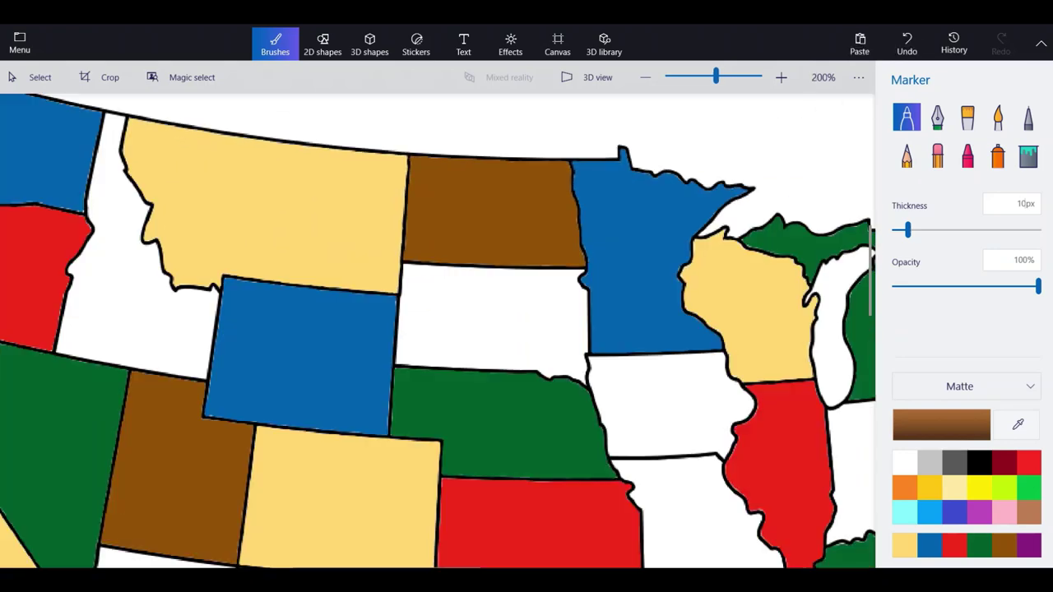
scroll(438, 329, down, 2)
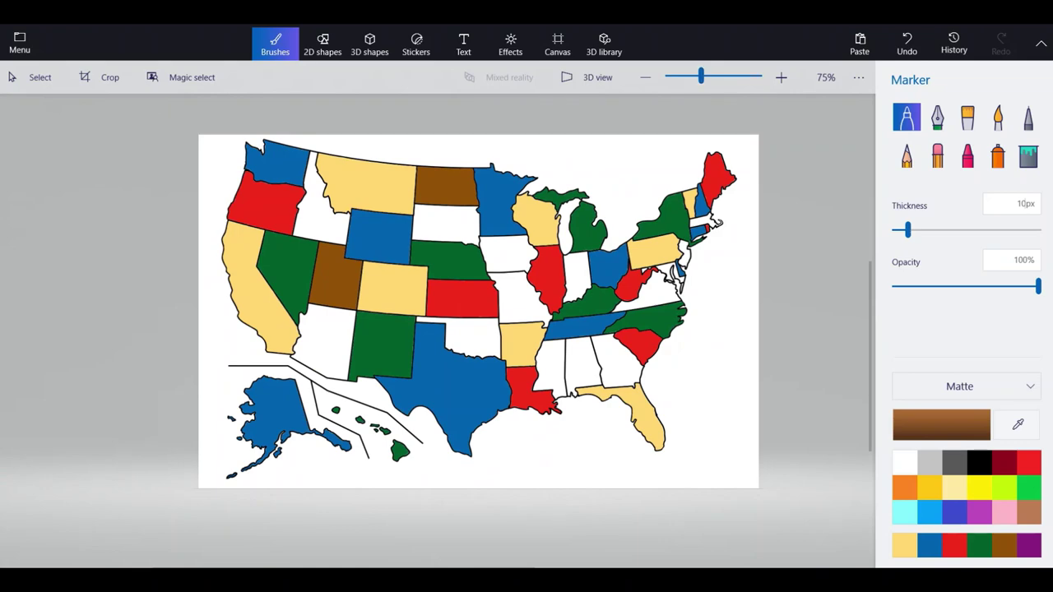
scroll(437, 329, up, 2)
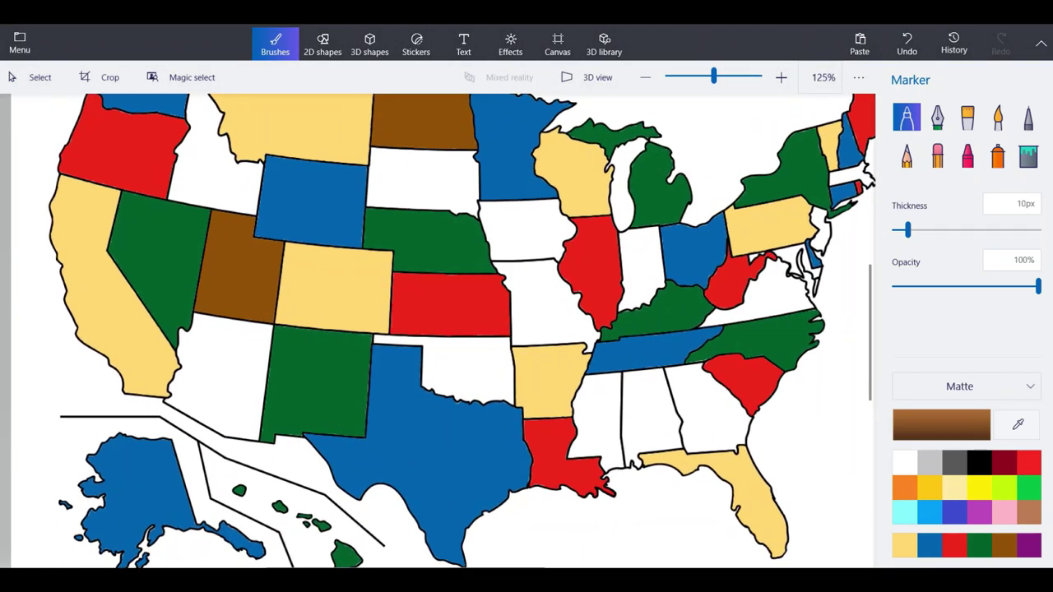
scroll(437, 329, up, 1)
click(1021, 204)
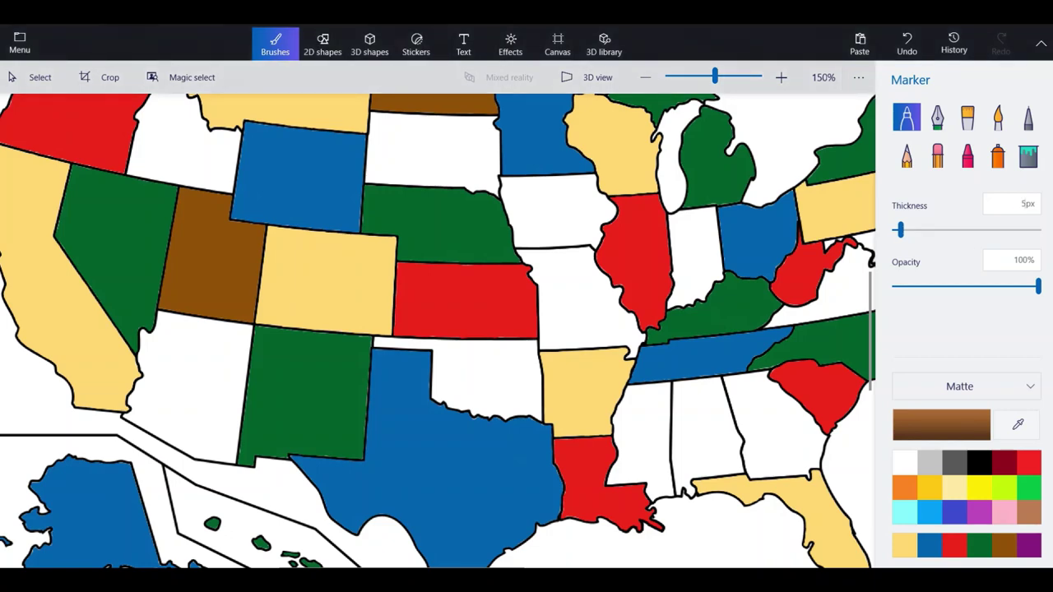
scroll(385, 469, up, 4)
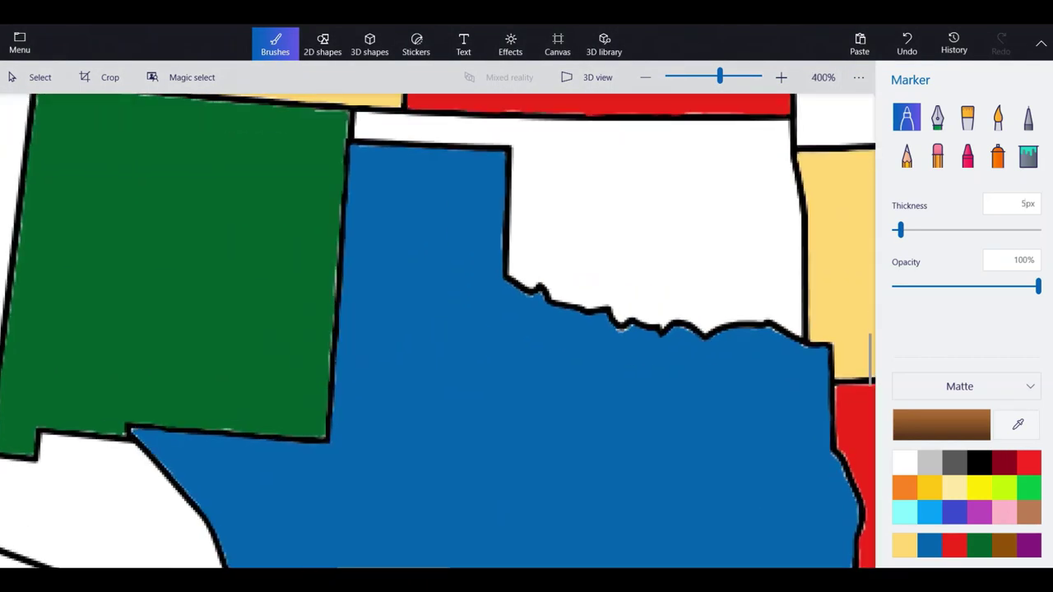
scroll(445, 112, up, 2)
scroll(395, 116, up, 2)
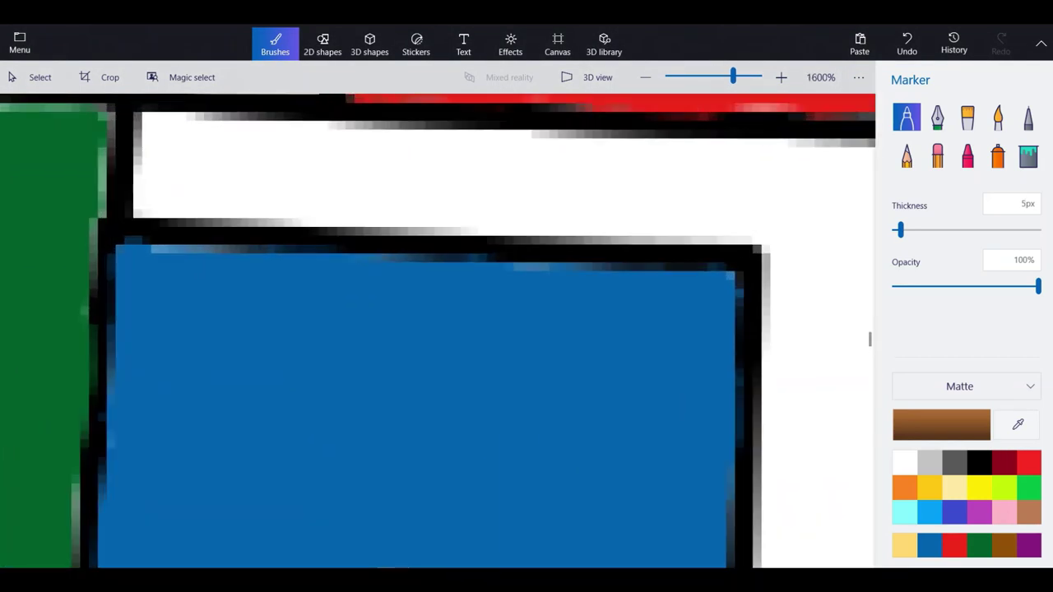
mouse_move(745, 223)
mouse_down()
mouse_move(136, 197)
mouse_move(160, 116)
mouse_move(218, 134)
mouse_move(620, 141)
mouse_up()
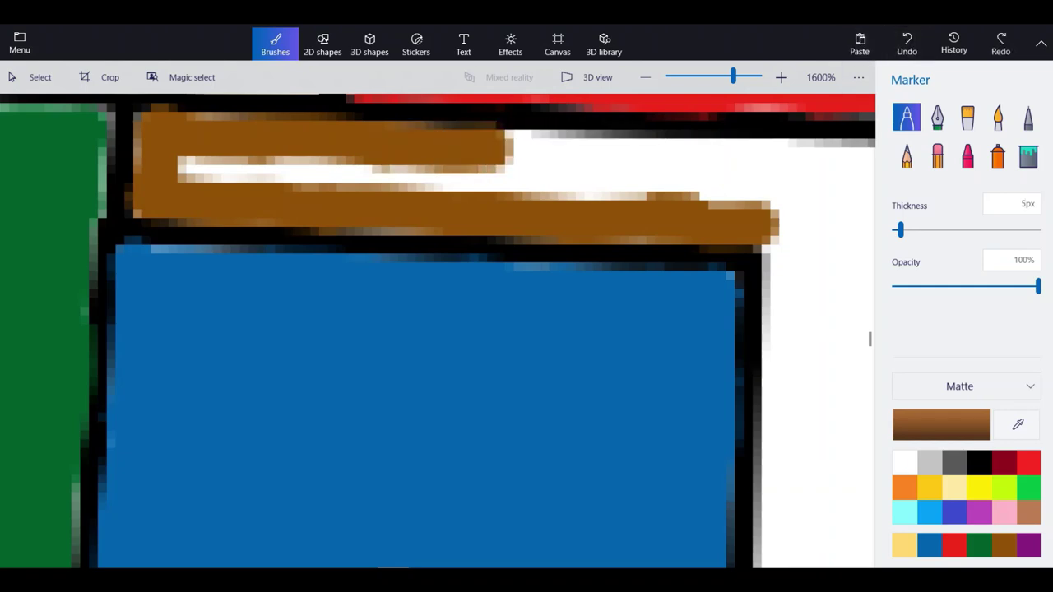
Finish the Oklahoma panhandle's northern edge and fill its interior in brown.
drag(769, 158, 176, 169)
drag(599, 189, 411, 188)
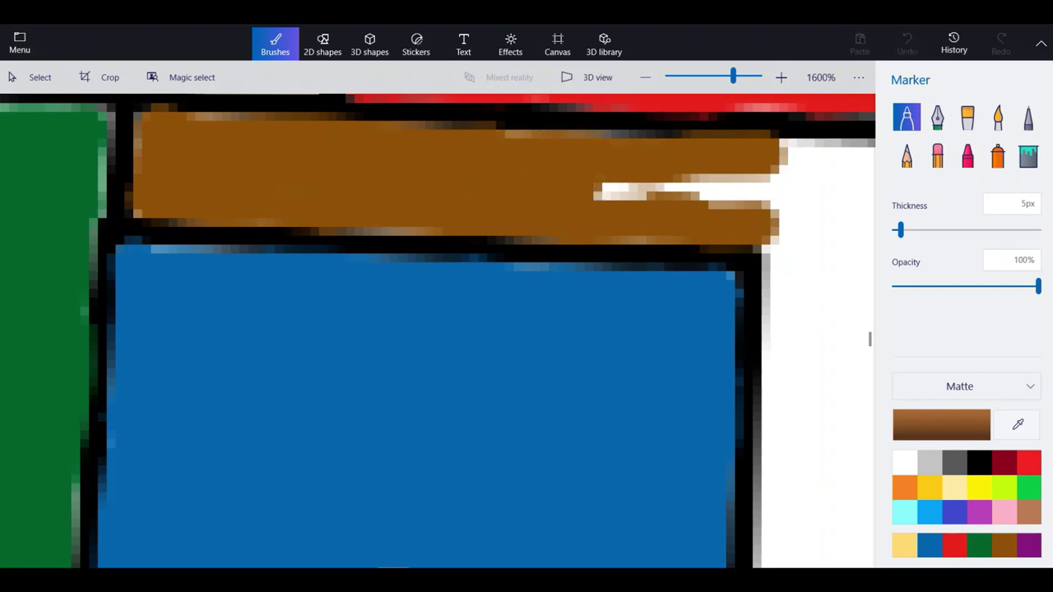
mouse_move(609, 191)
mouse_down()
mouse_move(733, 193)
mouse_move(798, 211)
mouse_up()
drag(765, 189, 823, 192)
Outline Oklahoma's northern border along Kansas in brown, eastward from the panhandle, and thicken the line.
scroll(258, 390, down, 4)
scroll(426, 506, up, 1)
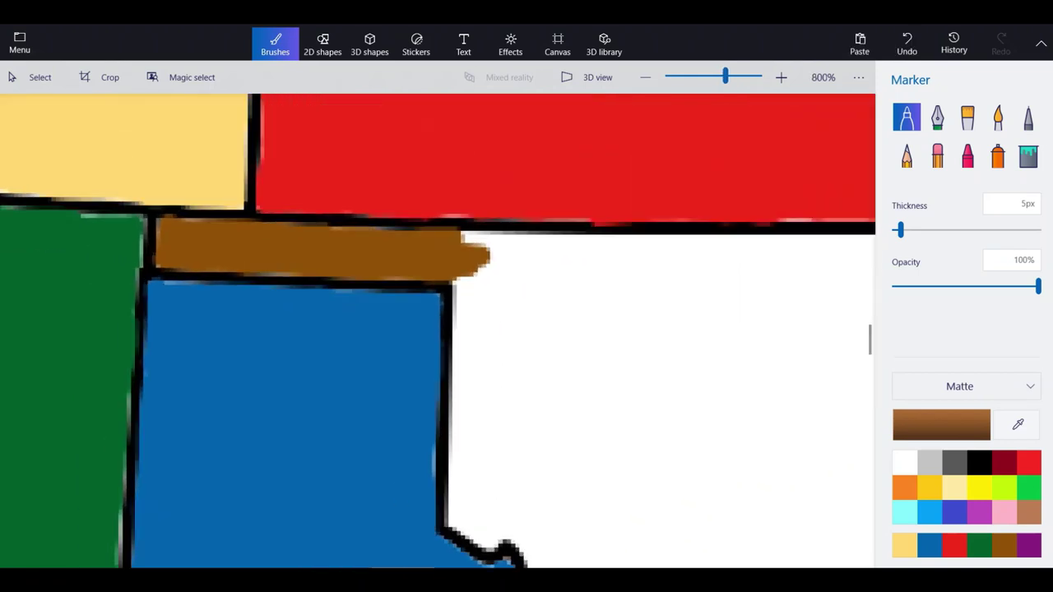
scroll(419, 223, down, 1)
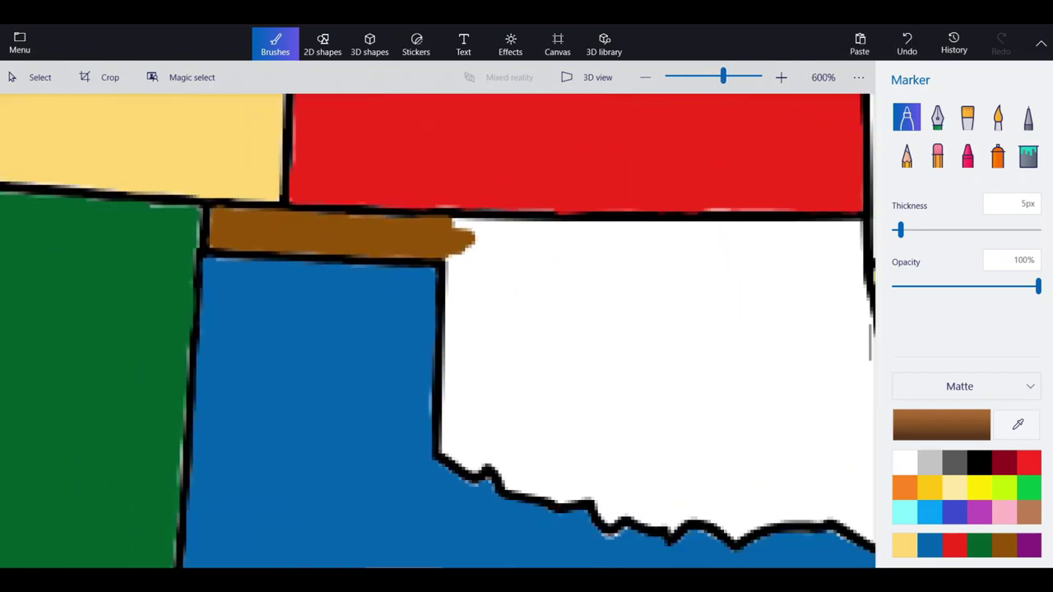
scroll(703, 221, up, 4)
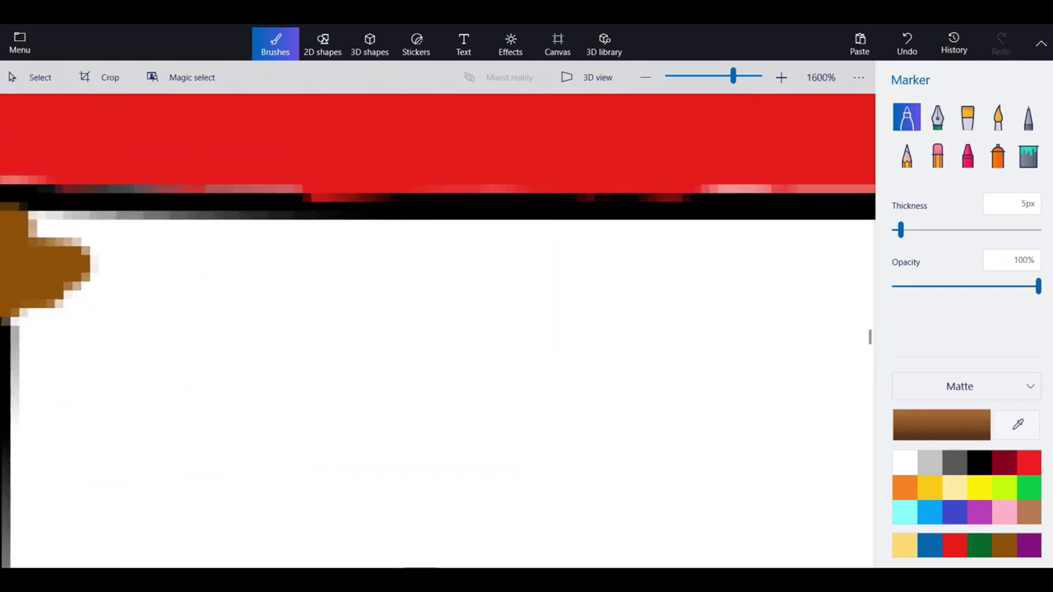
drag(37, 233, 346, 235)
click(907, 43)
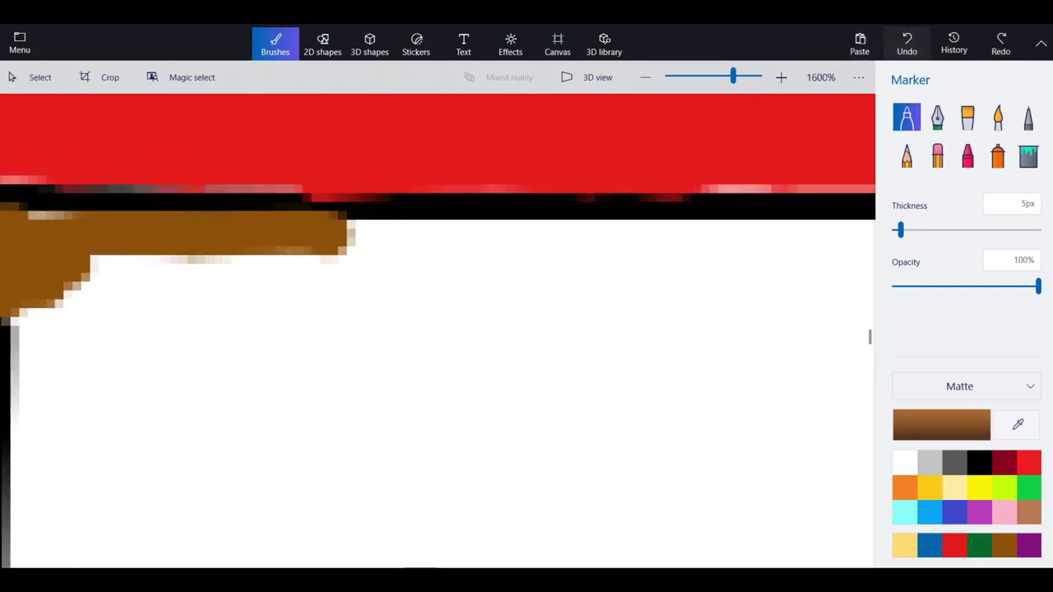
drag(189, 246, 848, 247)
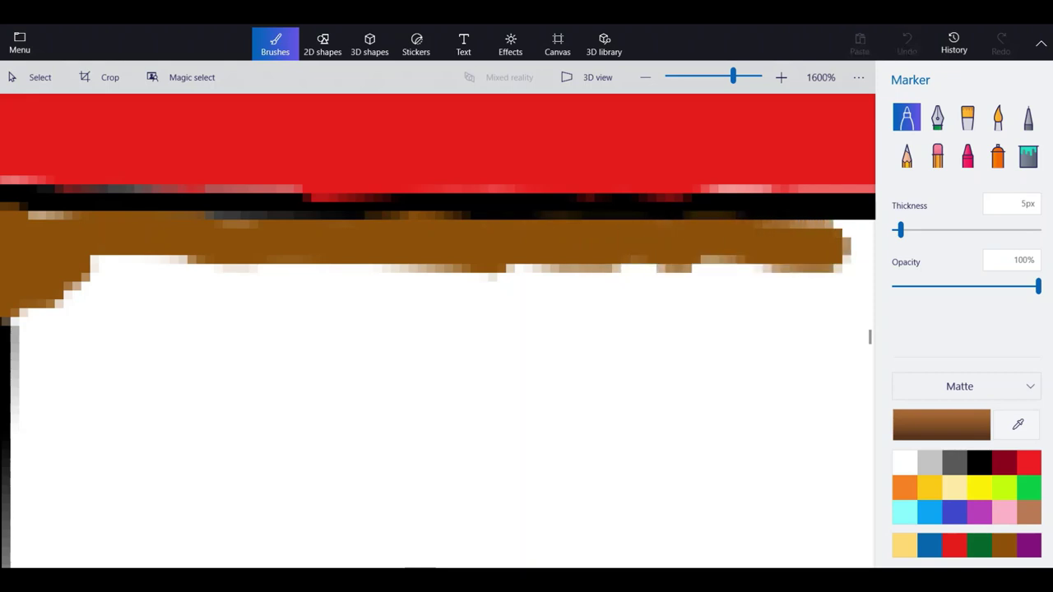
drag(646, 260, 97, 261)
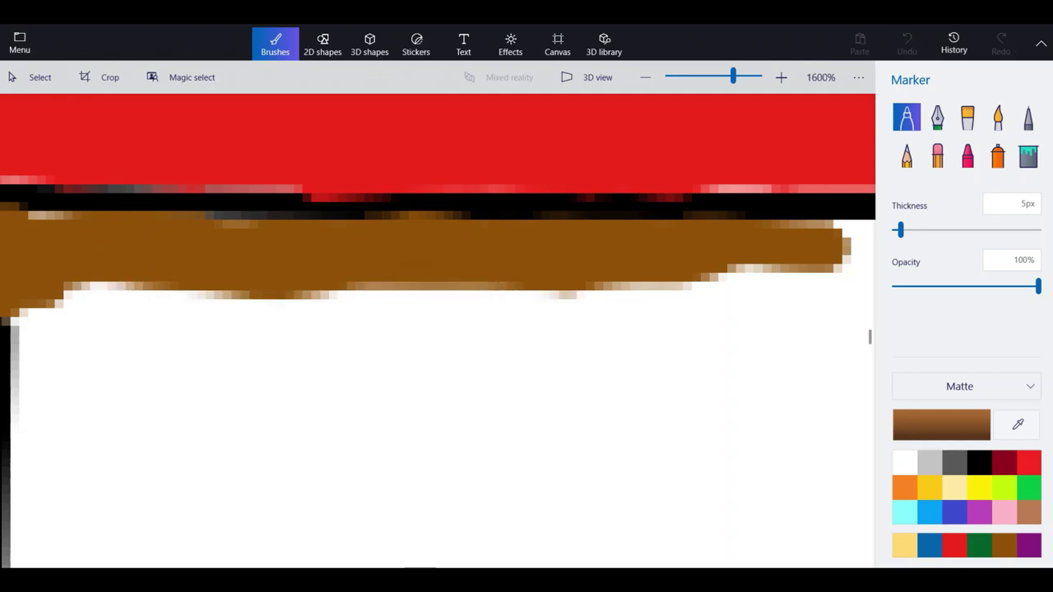
Outline Oklahoma's northeast corner in brown and connect it to the line along the northern border.
scroll(310, 201, down, 2)
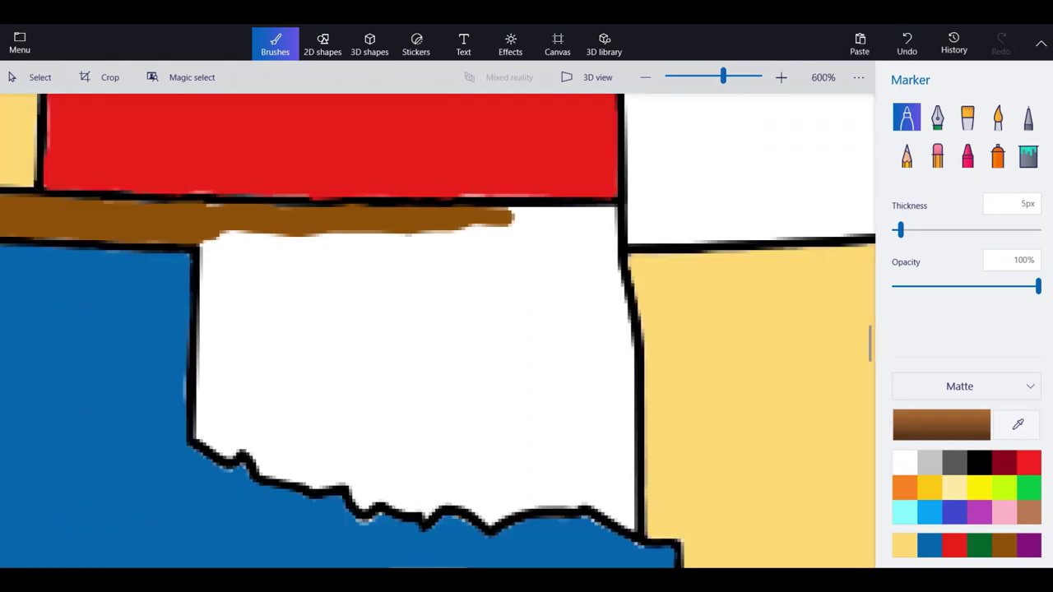
scroll(647, 201, up, 3)
scroll(666, 248, down, 1)
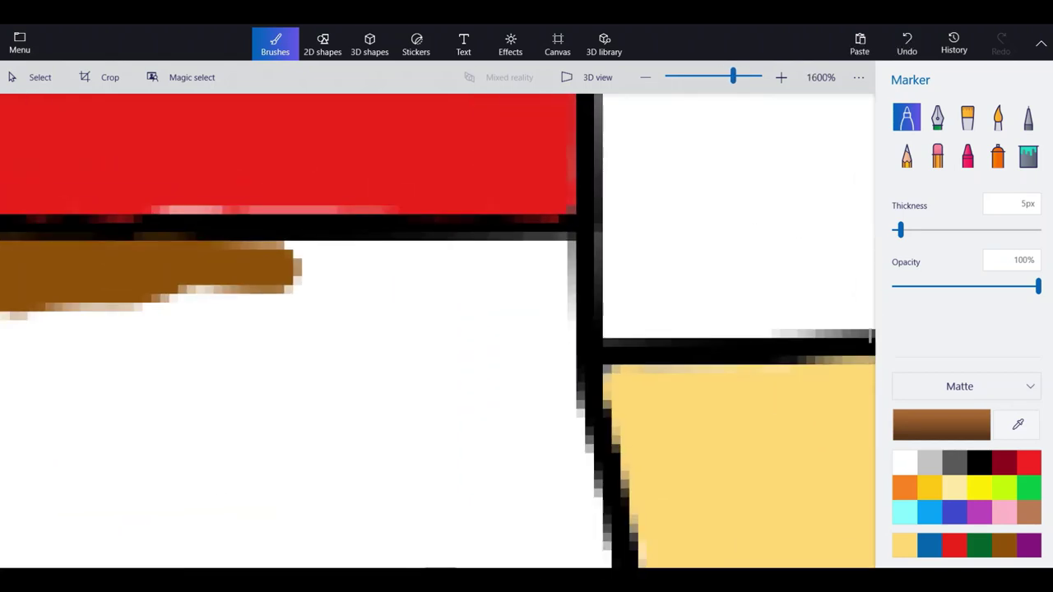
drag(558, 407, 553, 237)
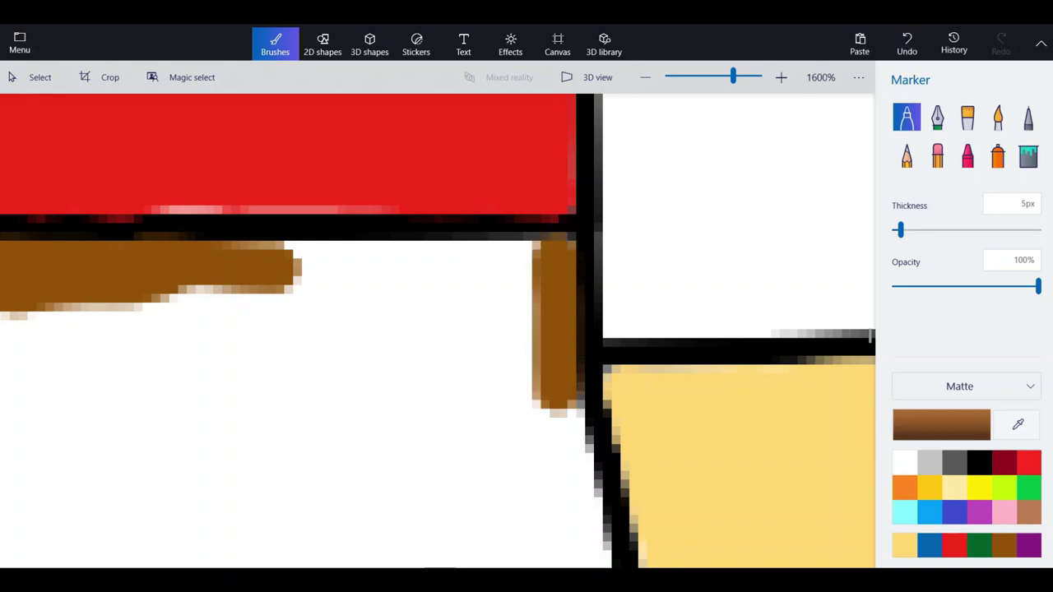
mouse_move(519, 275)
mouse_down()
mouse_move(550, 240)
mouse_move(181, 267)
mouse_up()
Outline Oklahoma's eastern border along Arkansas in brown, joining it to the northeast corner.
scroll(296, 156, down, 2)
scroll(383, 420, up, 2)
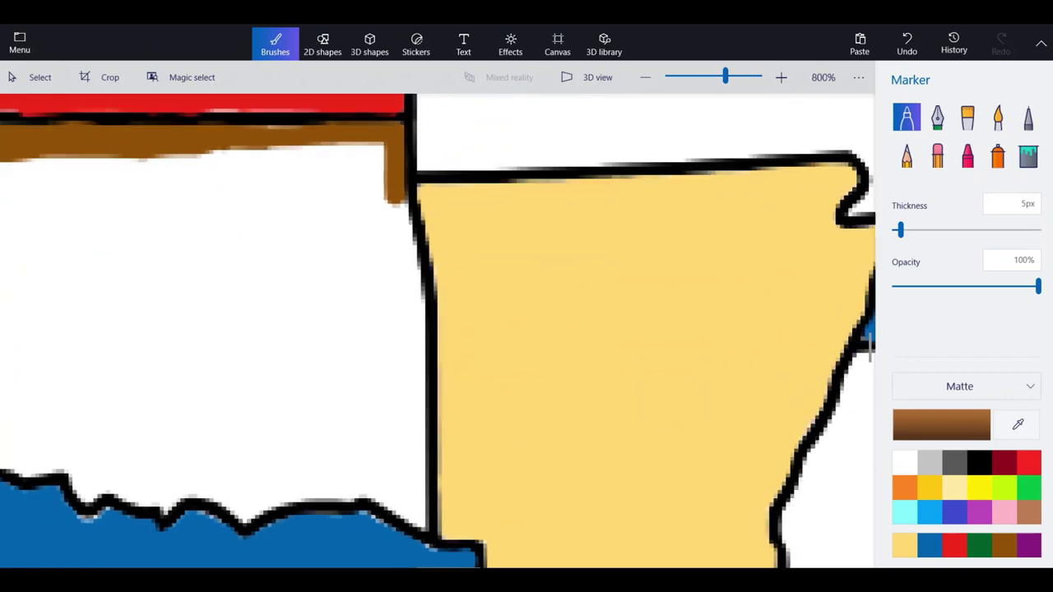
mouse_move(418, 451)
mouse_down()
mouse_move(416, 301)
mouse_move(398, 245)
mouse_up()
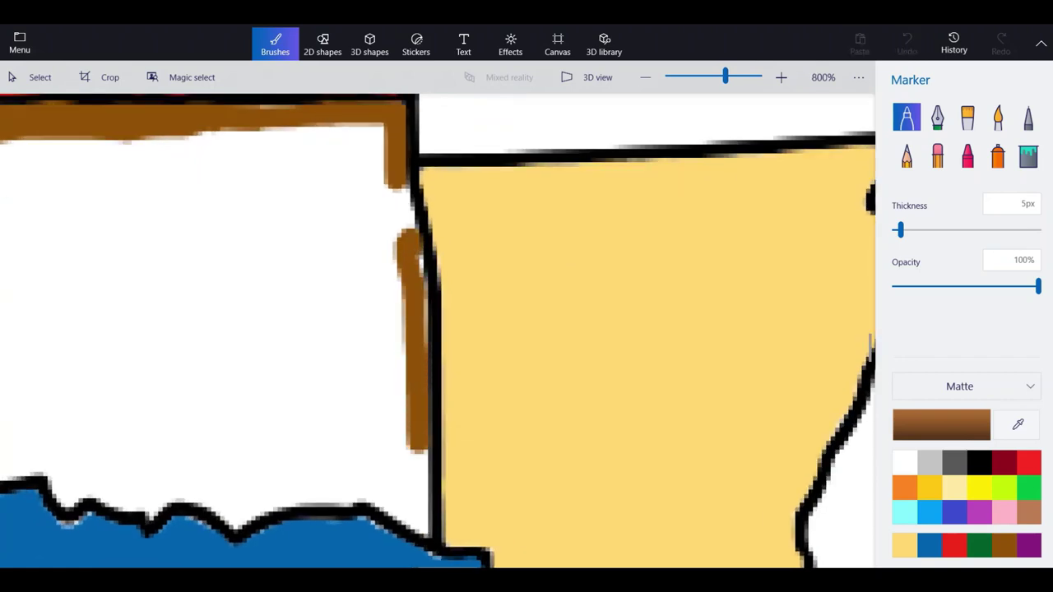
scroll(378, 202, up, 3)
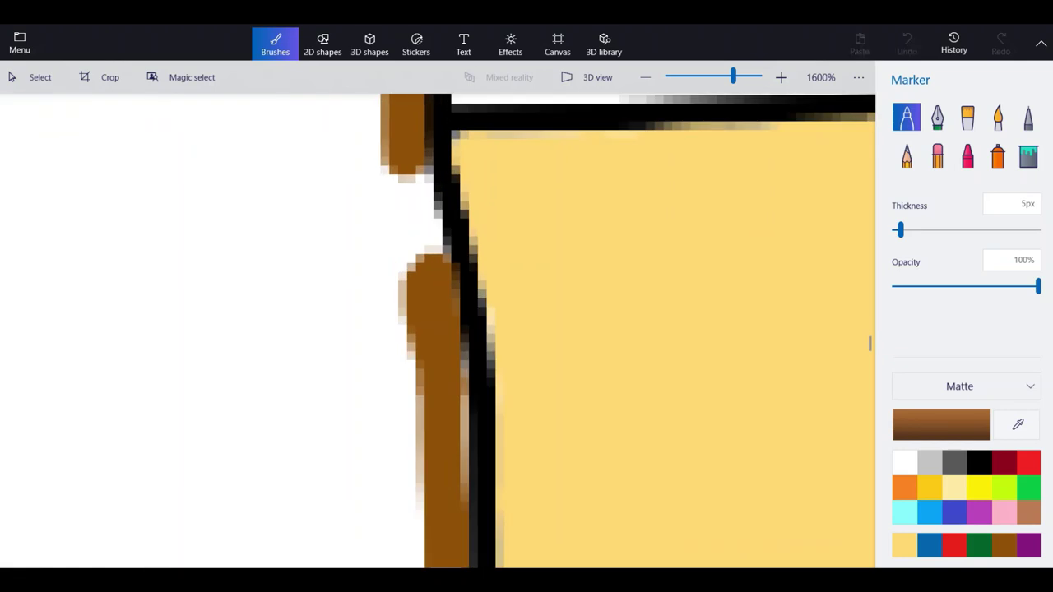
drag(401, 156, 421, 267)
scroll(488, 181, down, 4)
scroll(457, 379, up, 4)
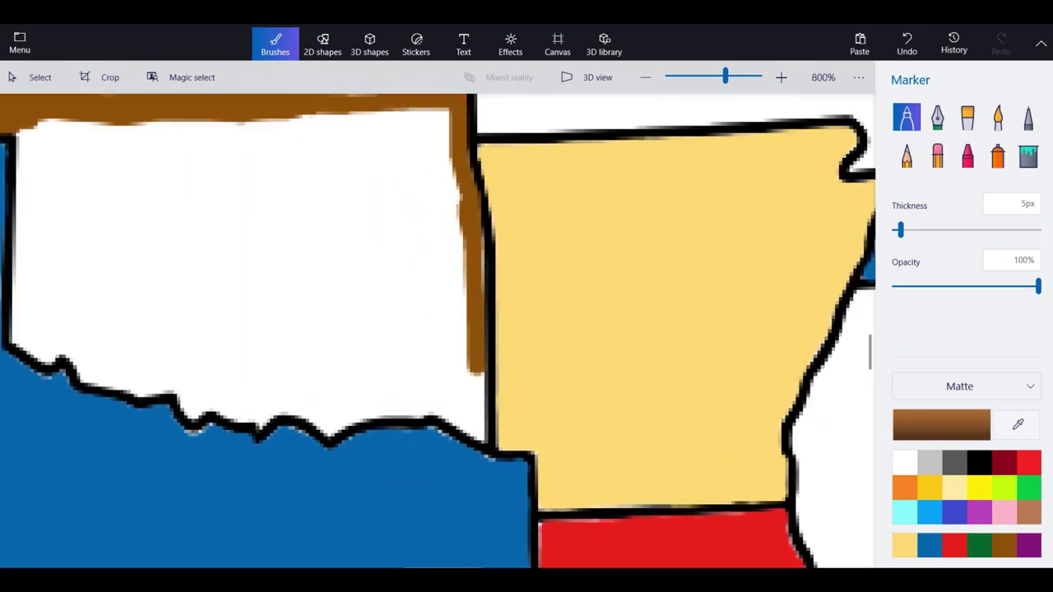
Outline Oklahoma's southeast corner and the eastern and middle stretches of its jagged southern border in brown.
mouse_move(514, 272)
mouse_down()
mouse_move(518, 467)
mouse_move(464, 403)
mouse_move(400, 374)
mouse_move(401, 390)
mouse_move(189, 404)
mouse_move(148, 436)
mouse_move(111, 395)
mouse_move(15, 375)
mouse_up()
scroll(589, 298, down, 1)
scroll(210, 292, up, 1)
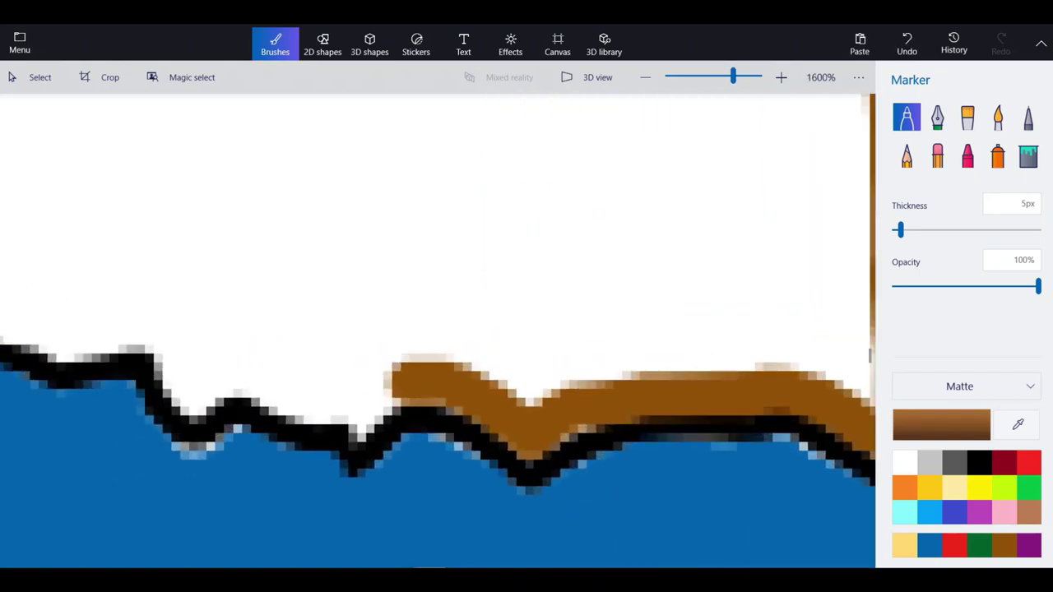
mouse_move(395, 379)
mouse_down()
mouse_move(349, 405)
mouse_move(222, 379)
mouse_move(185, 396)
mouse_move(202, 394)
mouse_move(157, 331)
mouse_move(19, 325)
mouse_up()
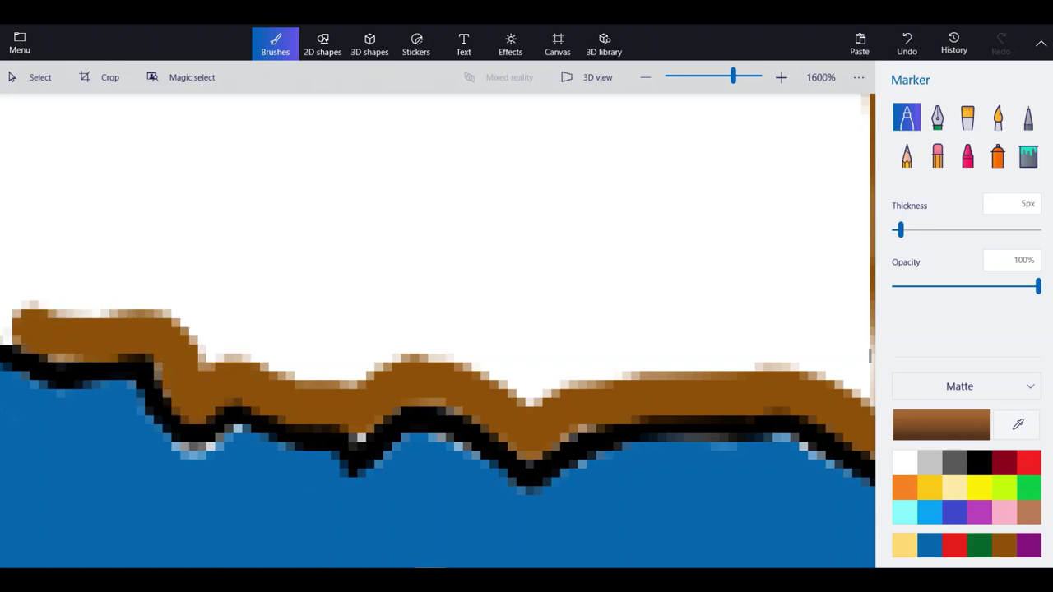
Outline Oklahoma's remaining southwestern border and its western edge along Texas in brown, joining them to the panhandle.
scroll(416, 366, down, 3)
scroll(124, 295, up, 3)
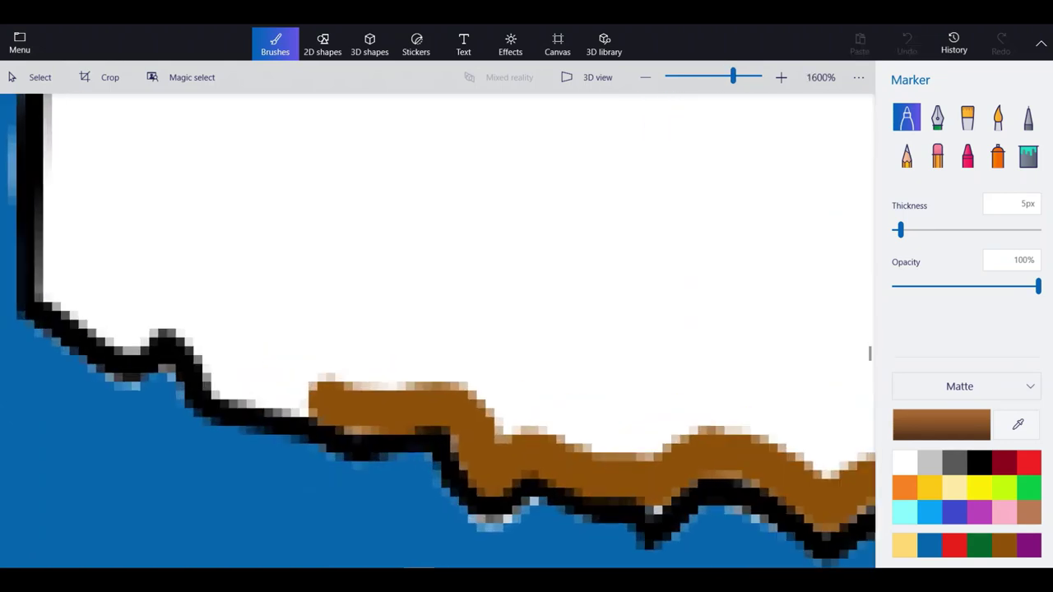
mouse_move(330, 393)
mouse_down()
mouse_move(213, 370)
mouse_move(161, 300)
mouse_move(123, 338)
mouse_move(74, 304)
mouse_move(58, 276)
mouse_move(66, 98)
mouse_up()
scroll(436, 329, down, 3)
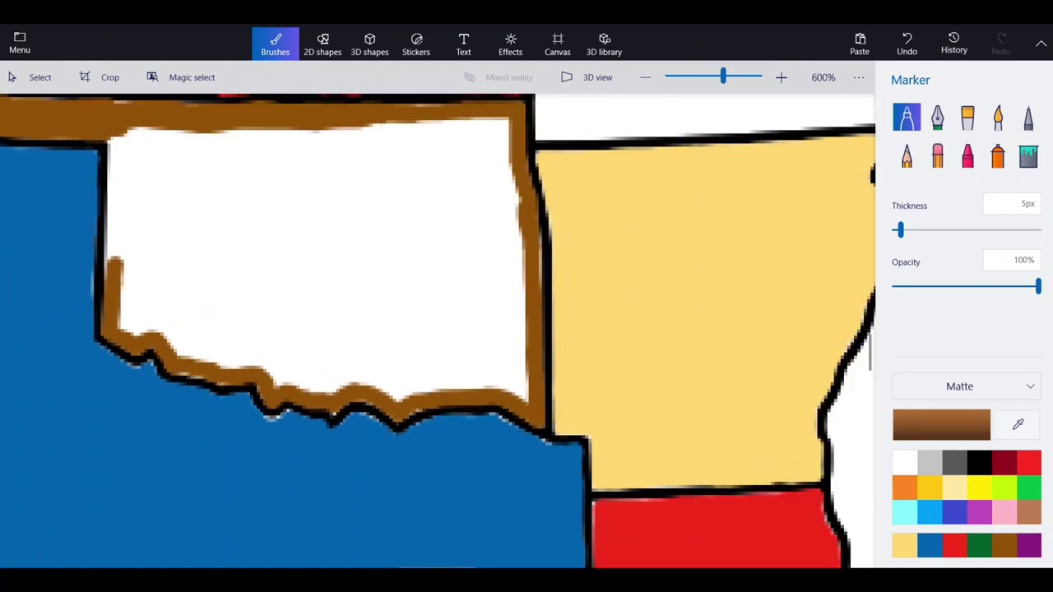
scroll(72, 122, up, 5)
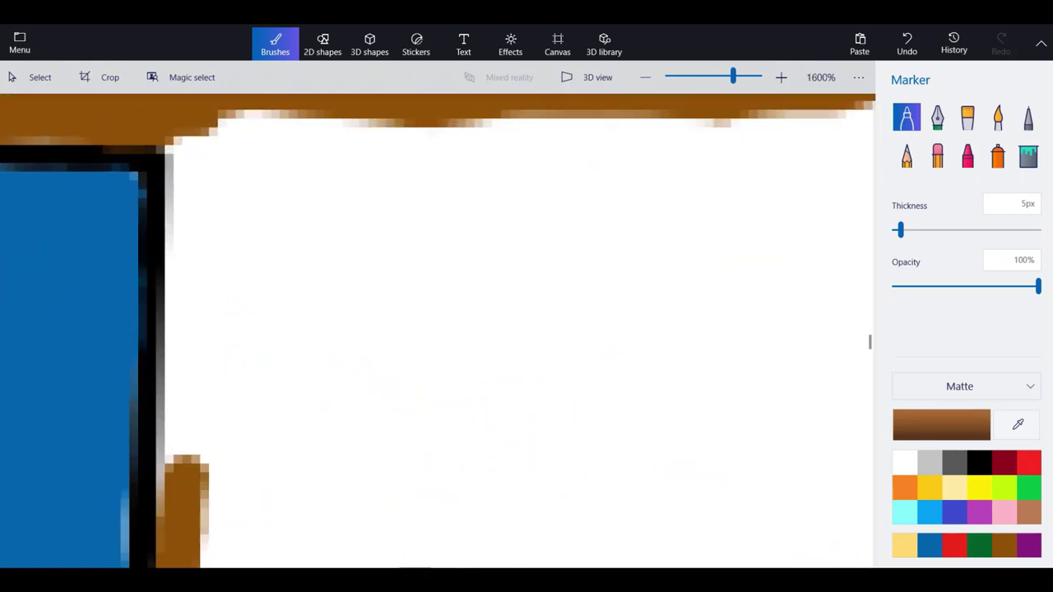
mouse_move(187, 512)
mouse_down()
mouse_move(187, 372)
mouse_move(181, 507)
mouse_up()
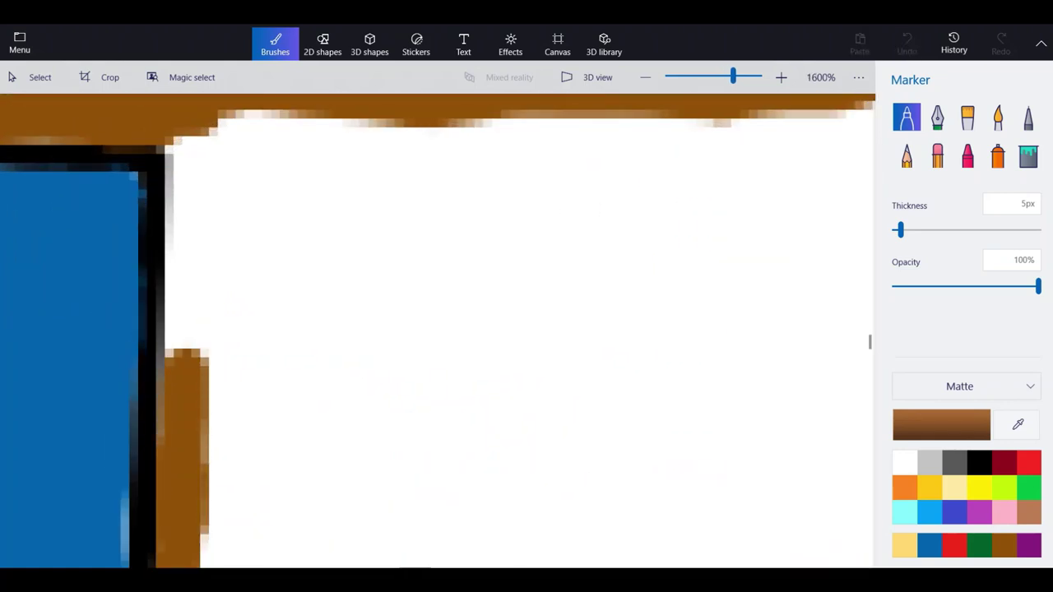
drag(187, 352, 188, 130)
scroll(187, 132, down, 5)
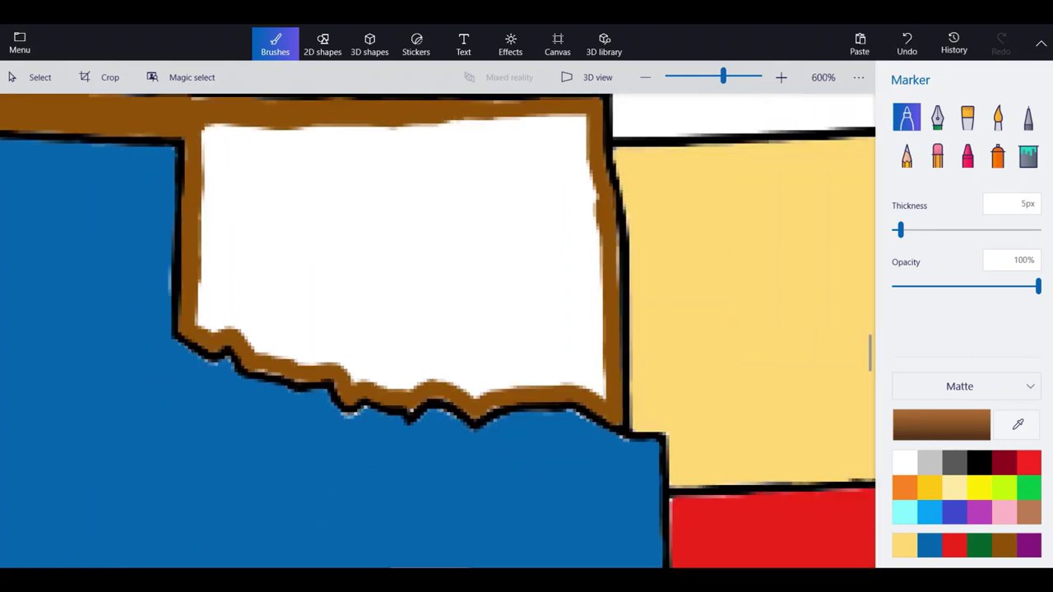
Set the marker thickness to 10 px and fill the white interior of Oklahoma in brown.
scroll(416, 231, down, 2)
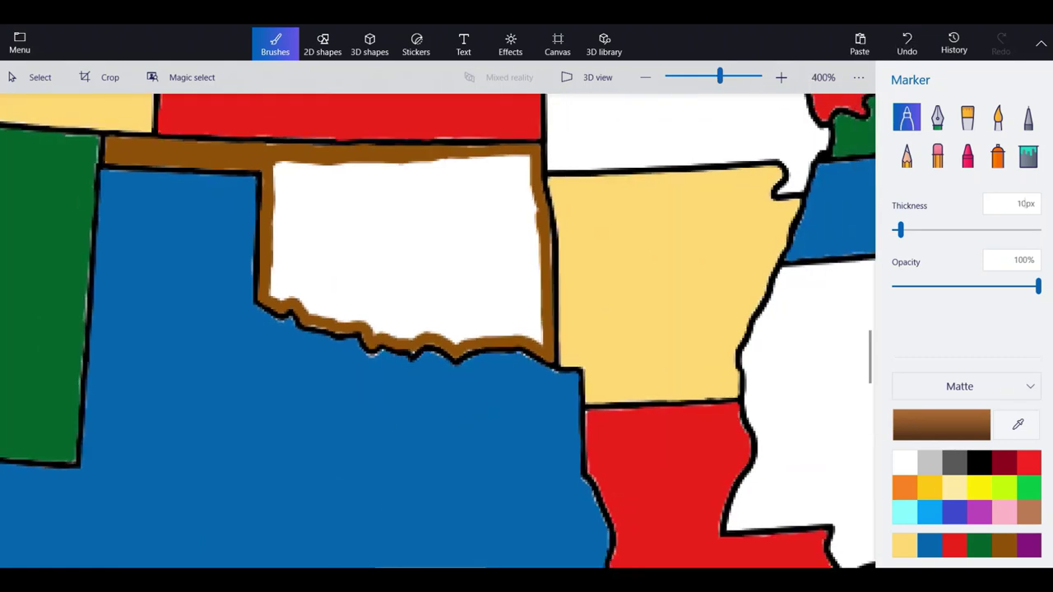
scroll(415, 199, up, 2)
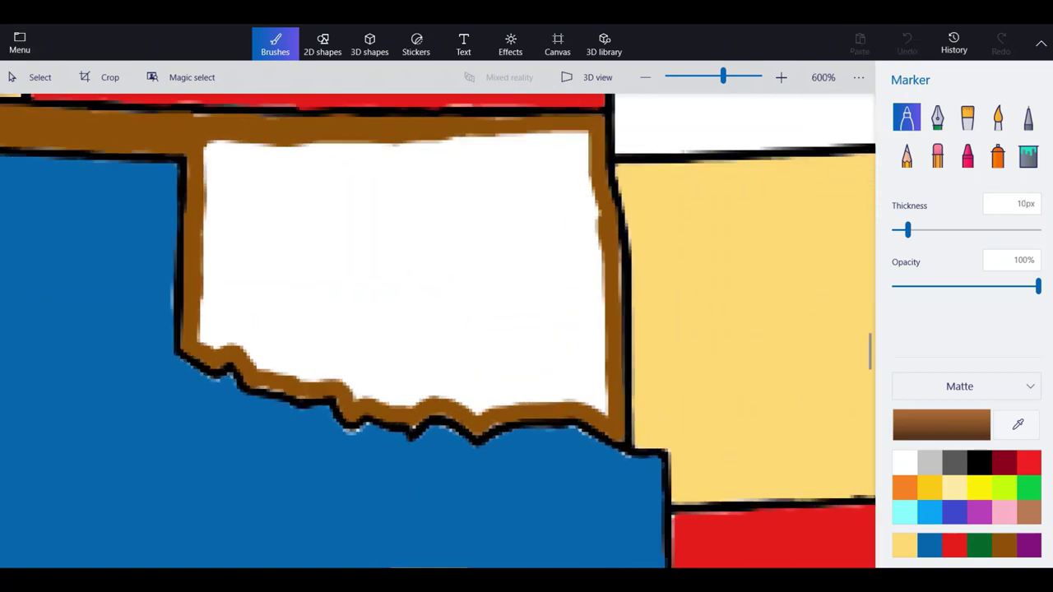
mouse_move(417, 205)
mouse_down()
mouse_move(451, 313)
mouse_move(512, 324)
mouse_move(586, 365)
mouse_move(598, 410)
mouse_move(530, 383)
mouse_move(461, 399)
mouse_move(362, 391)
mouse_move(206, 321)
mouse_move(440, 370)
mouse_up()
mouse_move(341, 329)
mouse_down()
mouse_move(362, 259)
mouse_move(441, 353)
mouse_move(346, 259)
mouse_move(491, 372)
mouse_move(265, 303)
mouse_up()
mouse_move(545, 370)
mouse_down()
mouse_move(599, 342)
mouse_move(576, 144)
mouse_move(350, 153)
mouse_up()
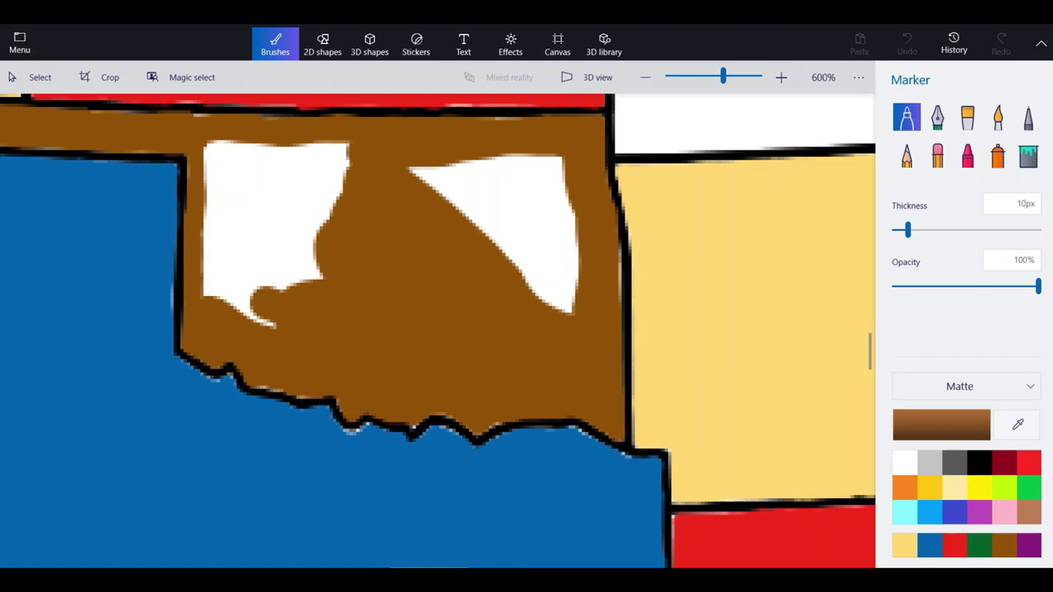
mouse_move(572, 312)
mouse_down()
mouse_move(584, 247)
mouse_move(564, 183)
mouse_move(481, 153)
mouse_move(418, 173)
mouse_move(457, 232)
mouse_move(542, 284)
mouse_move(503, 216)
mouse_up()
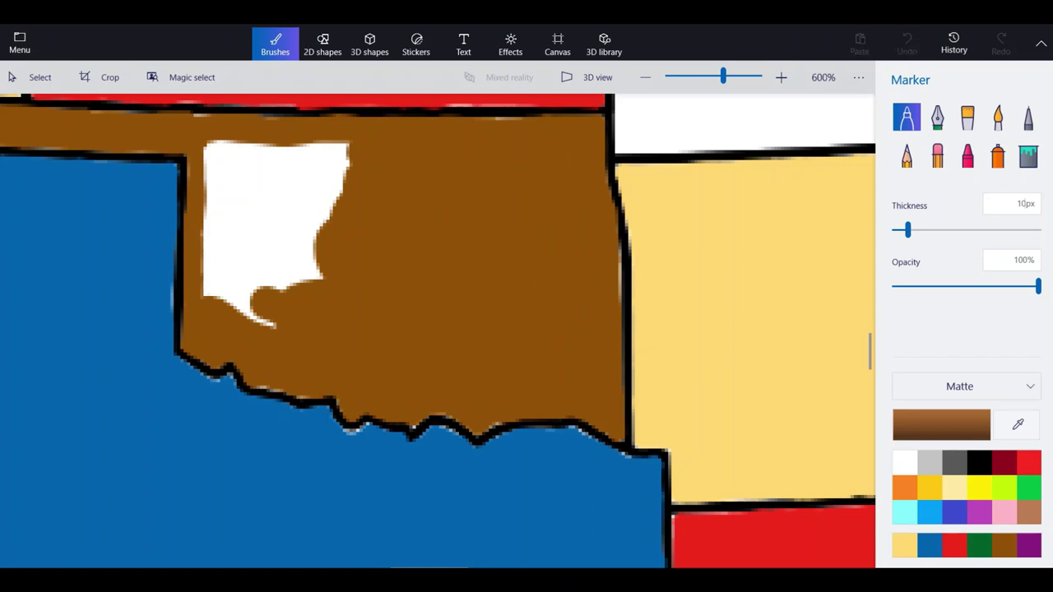
mouse_move(247, 298)
mouse_down()
mouse_move(216, 272)
mouse_move(221, 149)
mouse_move(346, 158)
mouse_move(227, 155)
mouse_move(237, 276)
mouse_move(303, 262)
mouse_move(340, 177)
mouse_up()
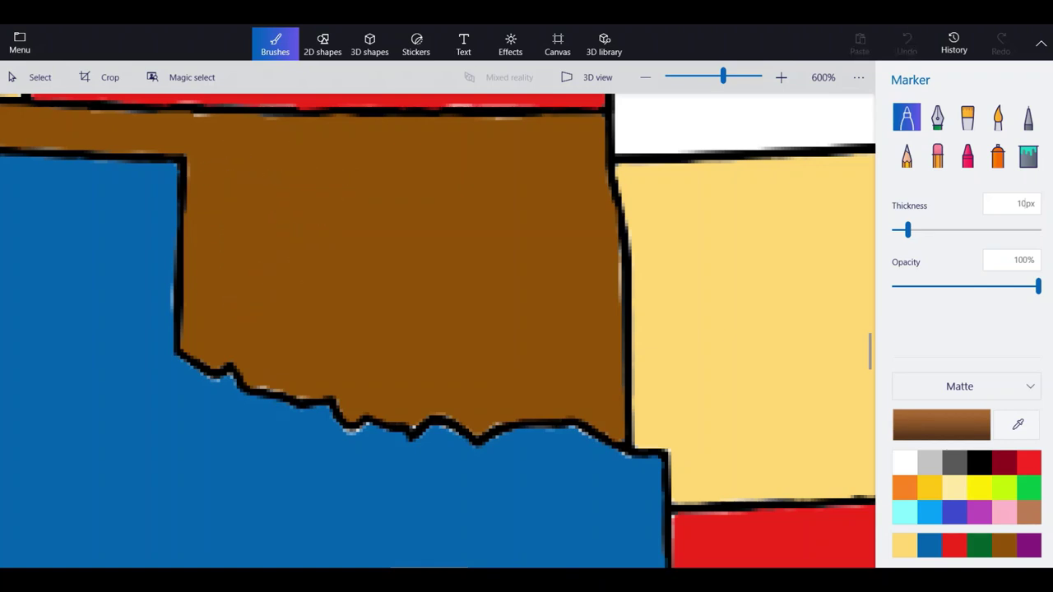
Set the marker thickness to 5 px and outline the southern part of Iowa's western border in brown.
scroll(442, 375, down, 10)
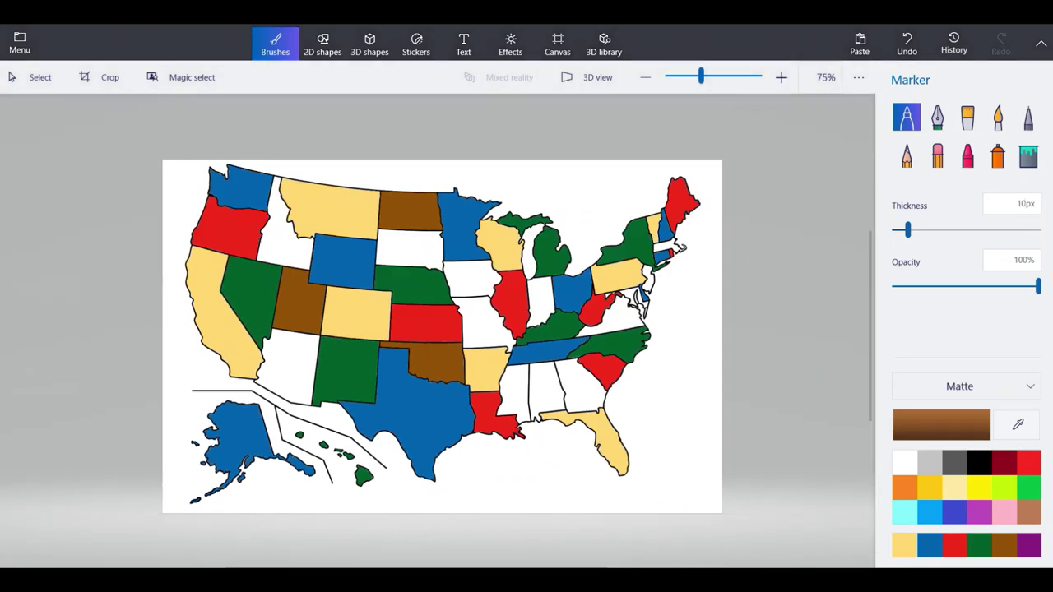
click(1021, 204)
text(5)
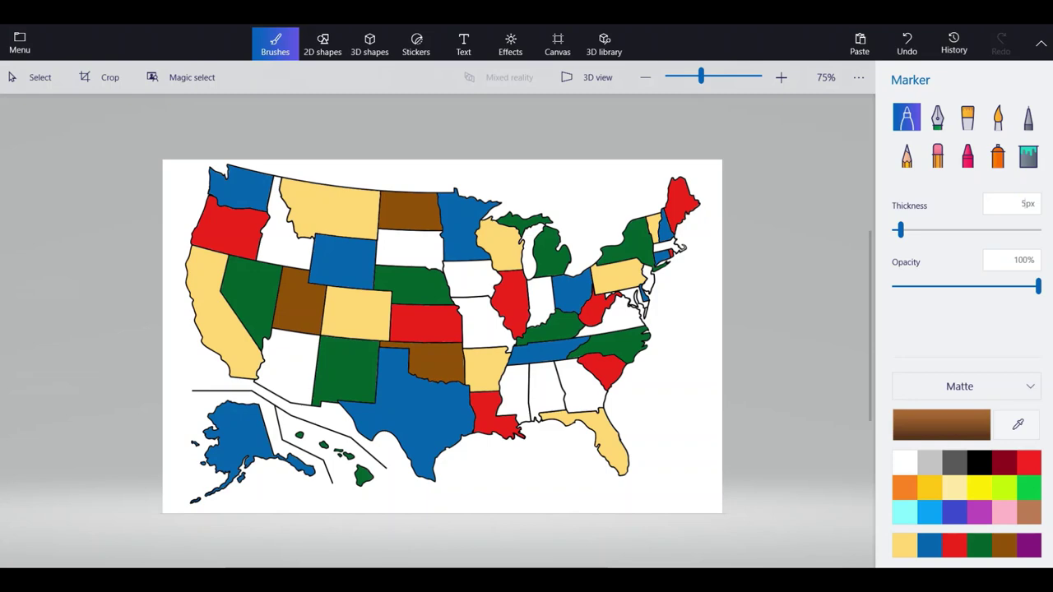
scroll(476, 283, up, 8)
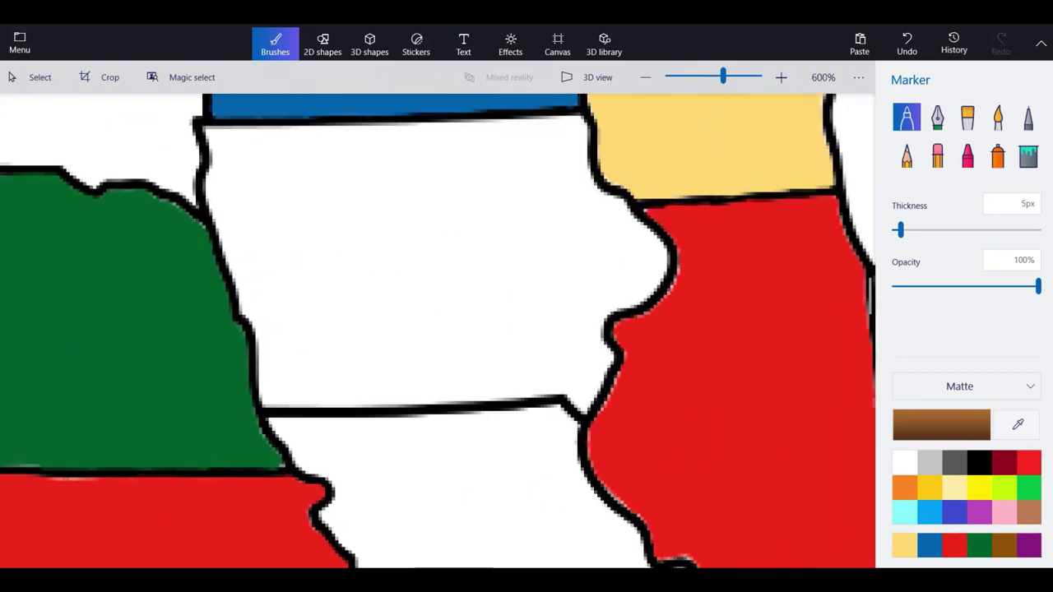
scroll(249, 361, up, 5)
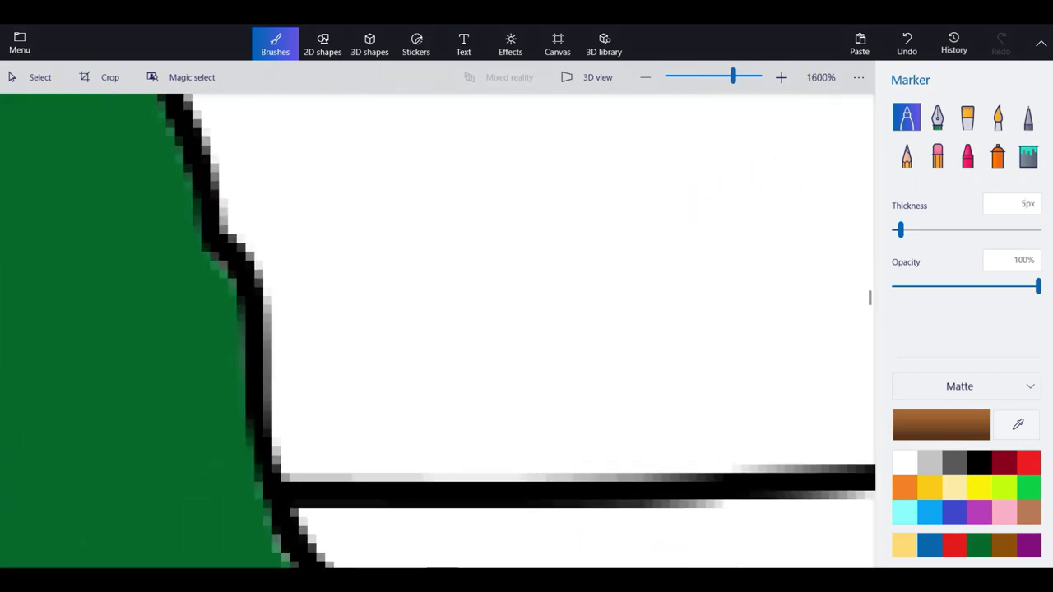
drag(292, 473, 283, 339)
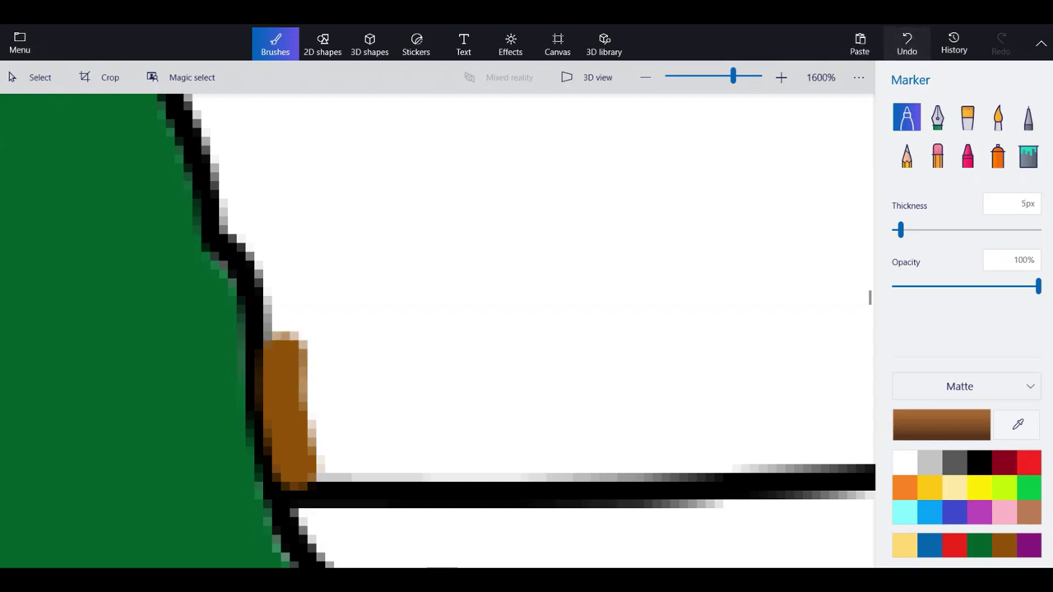
click(907, 44)
mouse_move(317, 471)
mouse_down()
mouse_move(288, 377)
mouse_move(274, 254)
mouse_move(237, 197)
mouse_move(220, 112)
mouse_up()
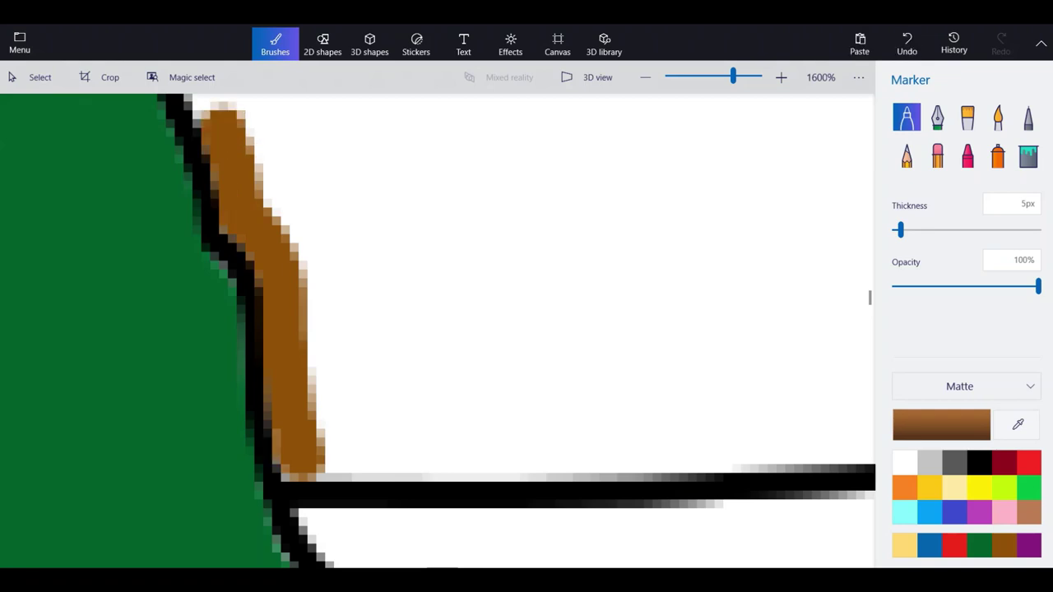
click(296, 449)
Continue the brown outline northward along Iowa's western border, past the northeastern tip of Nebraska.
scroll(295, 443, down, 4)
scroll(241, 284, up, 4)
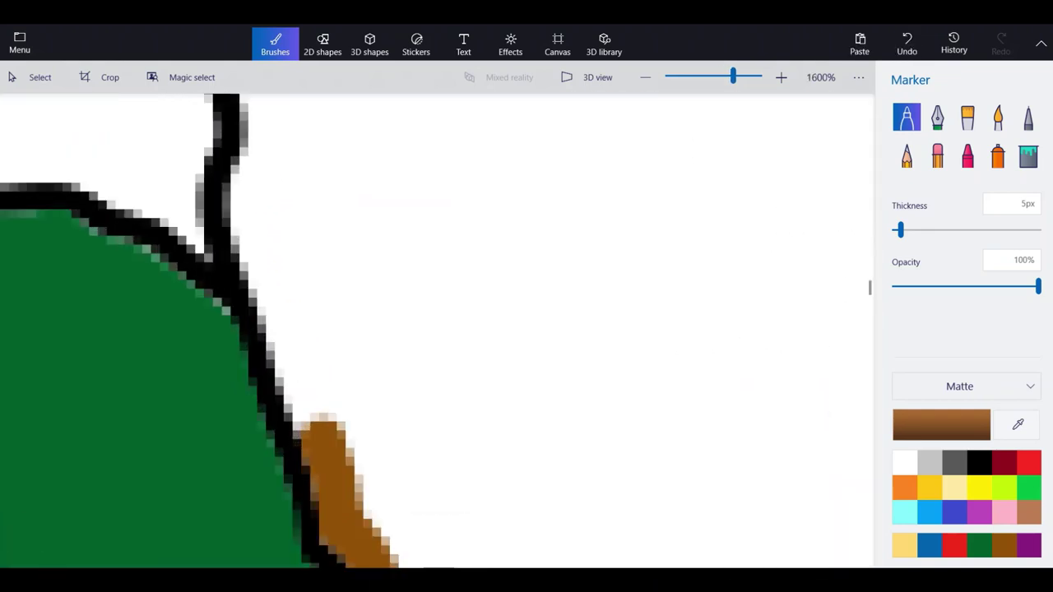
mouse_move(323, 424)
mouse_down()
mouse_move(240, 212)
mouse_move(247, 197)
mouse_up()
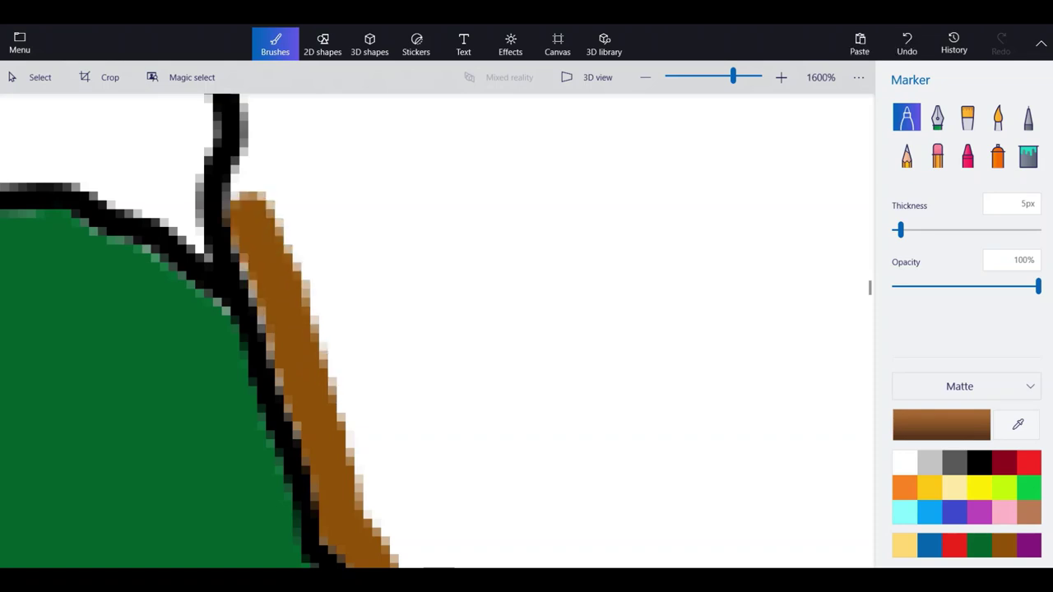
mouse_move(284, 310)
mouse_down()
mouse_move(254, 177)
mouse_move(268, 134)
mouse_up()
scroll(251, 426, down, 2)
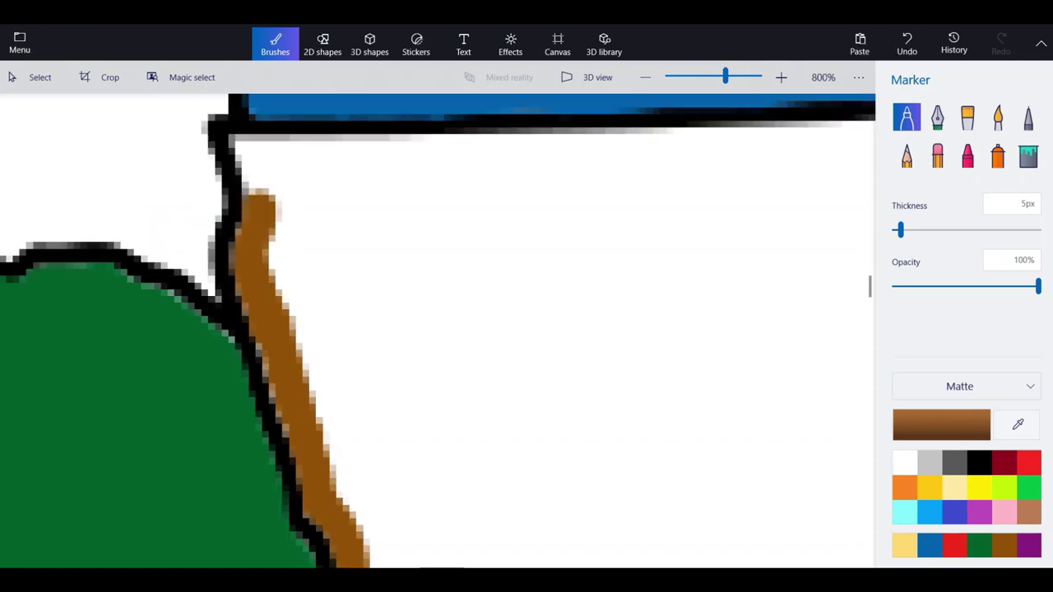
Outline Iowa's northwest corner and its northern border along Minnesota in brown.
scroll(268, 115, down, 1)
scroll(268, 115, up, 2)
mouse_move(251, 350)
mouse_down()
mouse_move(235, 272)
mouse_move(313, 289)
mouse_move(613, 290)
mouse_move(683, 275)
mouse_up()
click(907, 44)
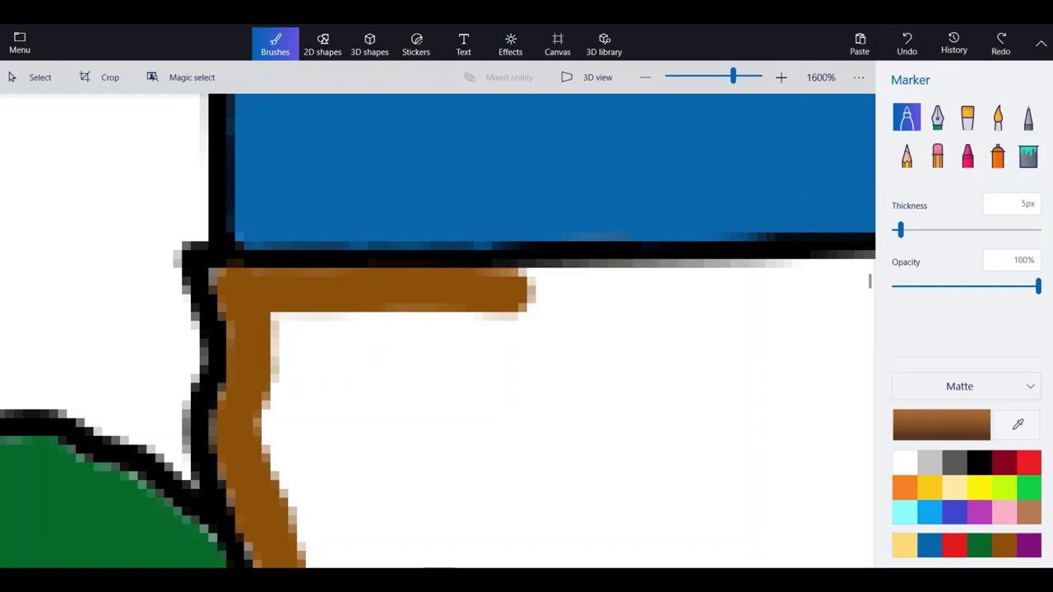
scroll(324, 297, down, 1)
scroll(675, 282, up, 1)
scroll(718, 276, up, 1)
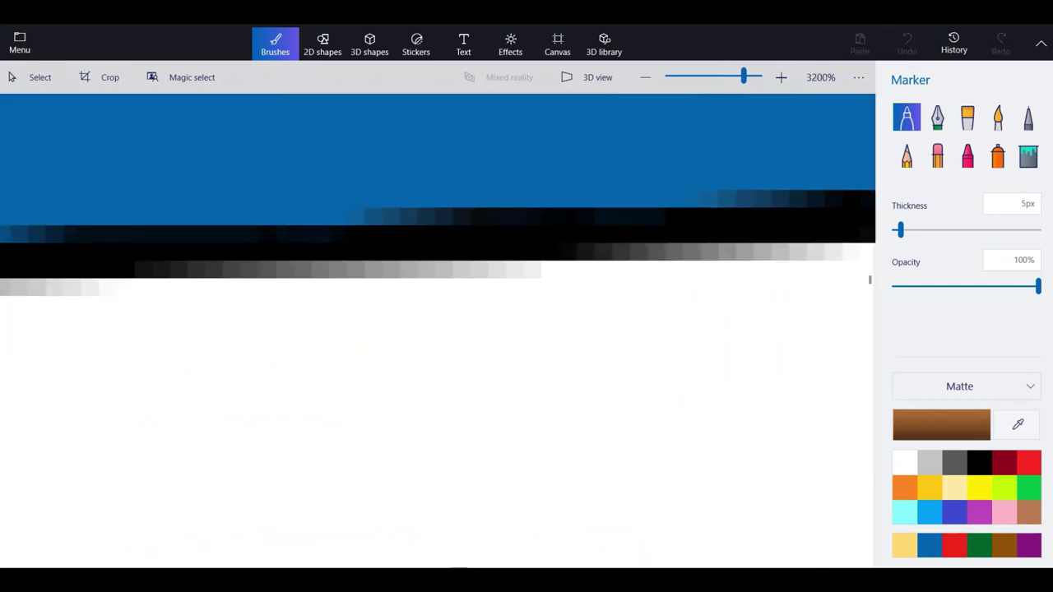
drag(617, 303, 428, 316)
scroll(800, 309, down, 1)
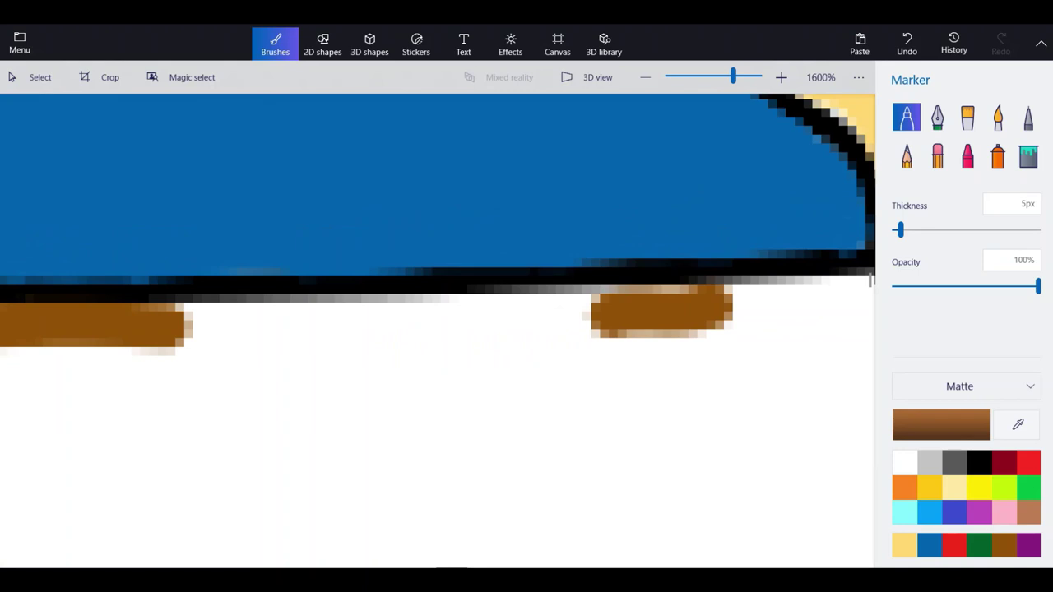
mouse_move(650, 311)
mouse_down()
mouse_move(164, 323)
mouse_move(263, 324)
mouse_up()
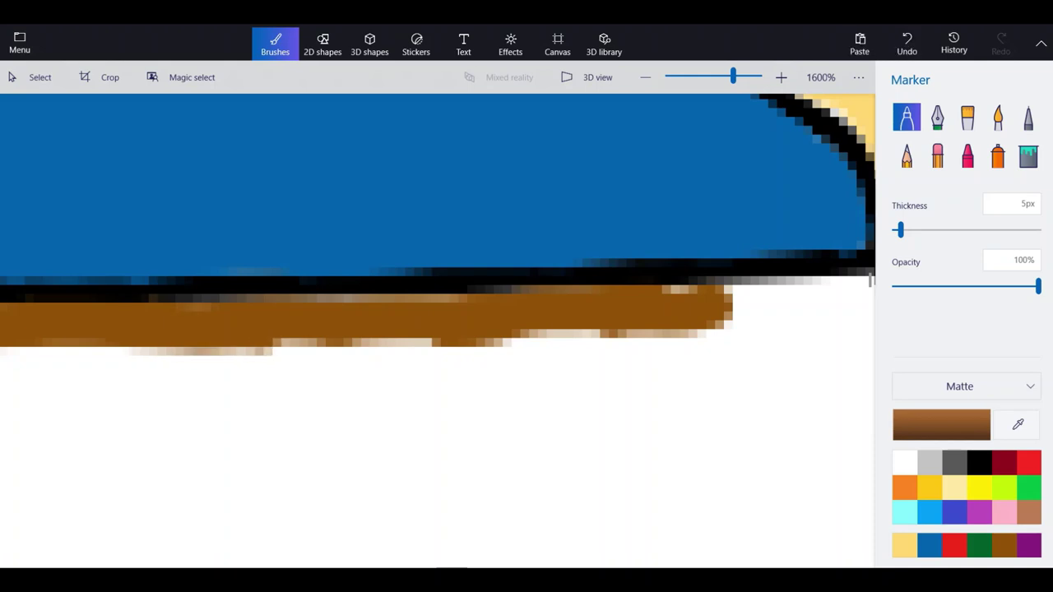
Outline Iowa's northeast corner in brown and start down the border with Wisconsin.
scroll(255, 326, down, 3)
scroll(500, 281, up, 3)
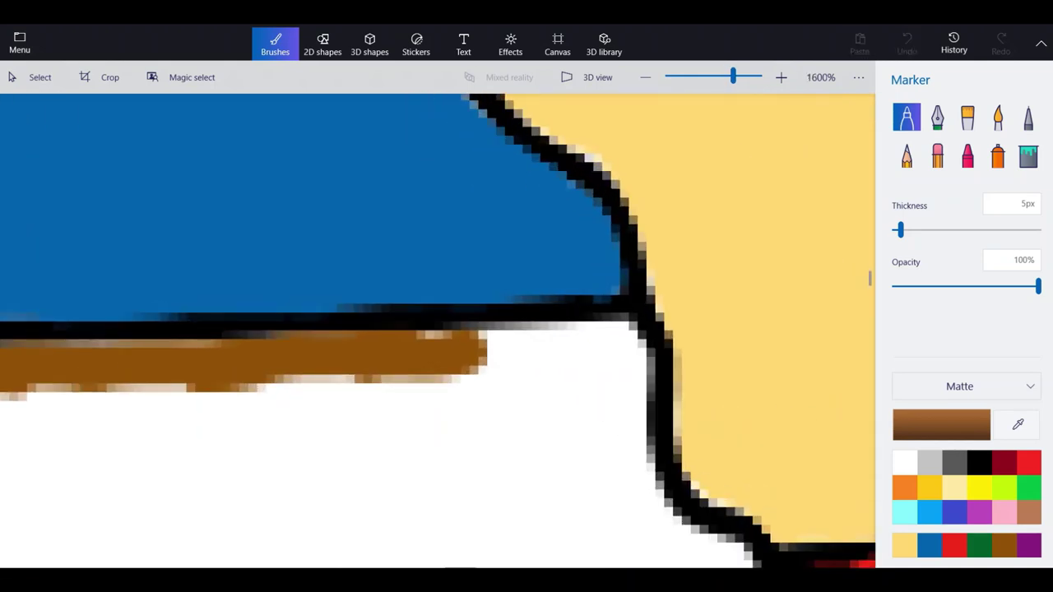
mouse_move(436, 346)
mouse_down()
mouse_move(637, 346)
mouse_move(625, 457)
mouse_move(660, 535)
mouse_up()
scroll(440, 329, down, 1)
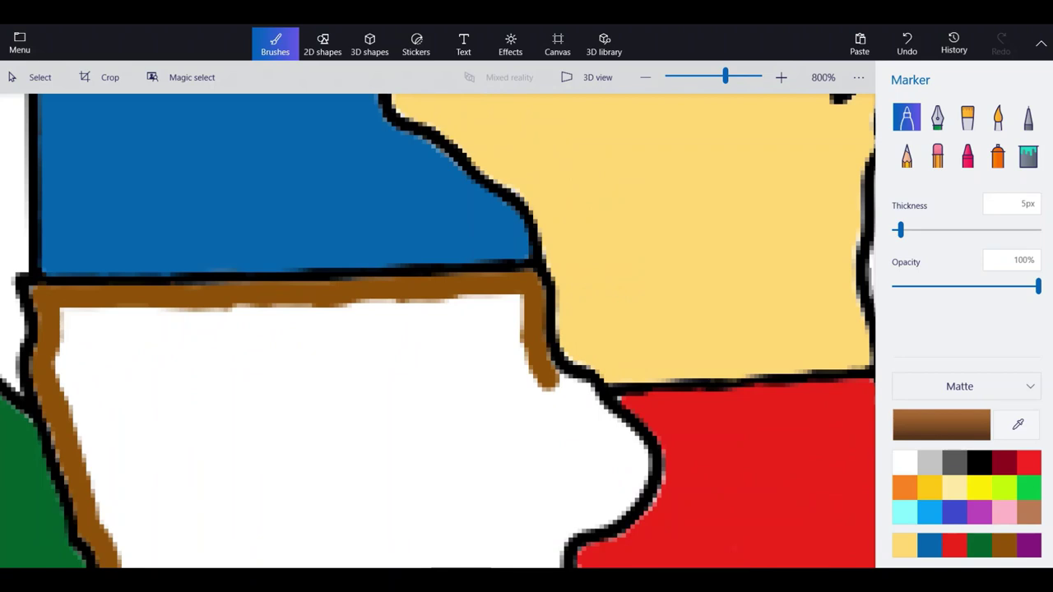
Outline Iowa's eastern border in brown, from the Wisconsin stretch around the bulge into Illinois.
scroll(627, 457, up, 1)
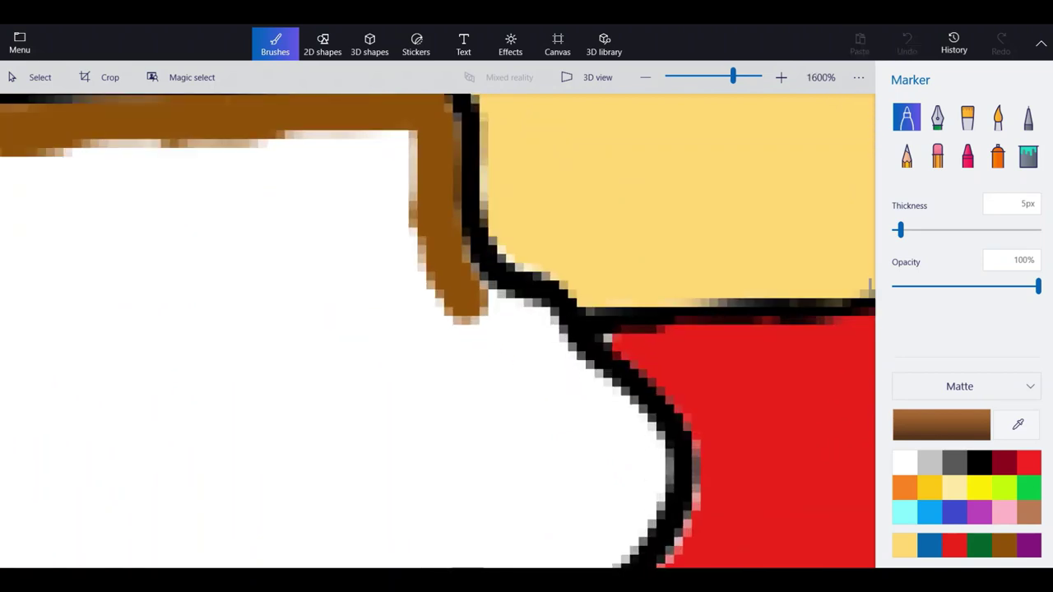
mouse_move(650, 489)
mouse_down()
mouse_move(536, 346)
mouse_move(540, 327)
mouse_move(471, 295)
mouse_move(442, 245)
mouse_up()
scroll(437, 241, down, 1)
scroll(497, 396, up, 1)
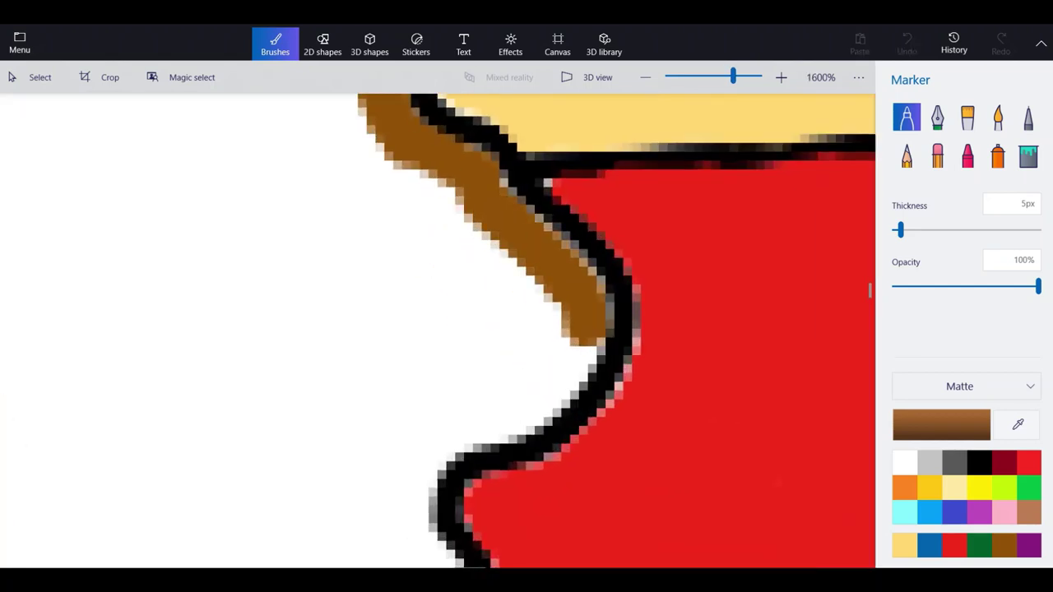
mouse_move(580, 317)
mouse_down()
mouse_move(558, 387)
mouse_move(515, 421)
mouse_move(465, 424)
mouse_move(423, 449)
mouse_move(410, 531)
mouse_up()
scroll(522, 203, down, 2)
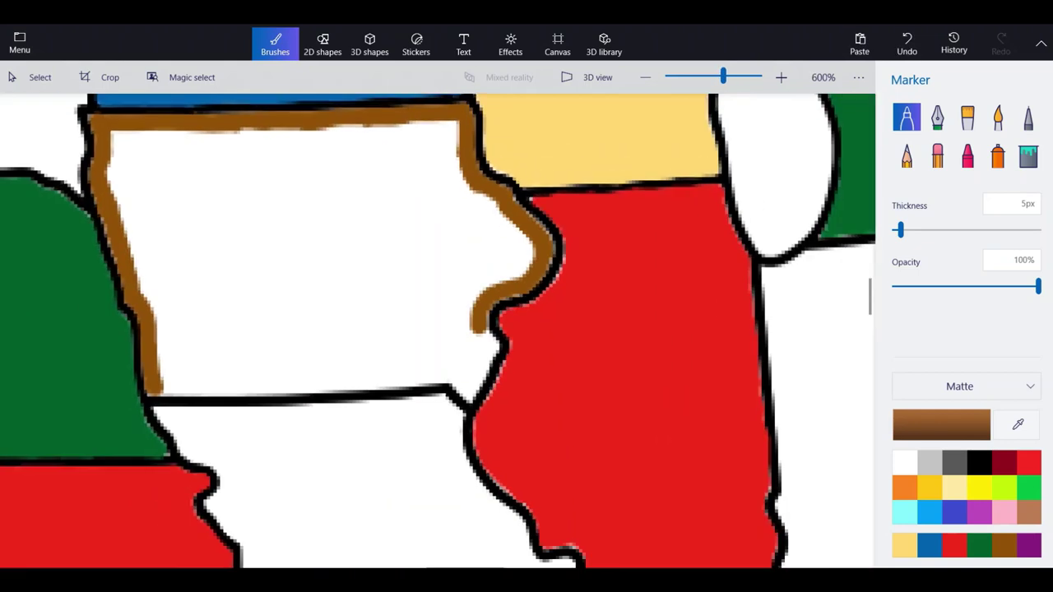
Outline Iowa's southeast corner and southern border along Missouri in brown, closing the outline at the southwest corner.
key(ctrl+plus)
key(ctrl+plus)
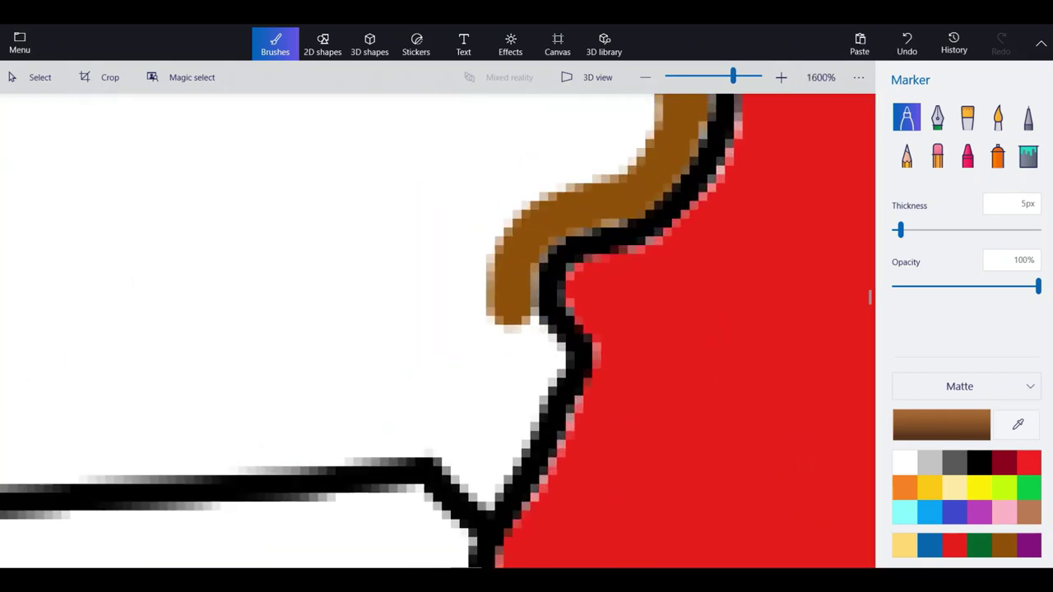
mouse_move(506, 317)
mouse_down()
mouse_move(543, 370)
mouse_move(535, 407)
mouse_move(484, 494)
mouse_move(445, 441)
mouse_move(412, 424)
mouse_move(292, 452)
mouse_move(37, 461)
mouse_up()
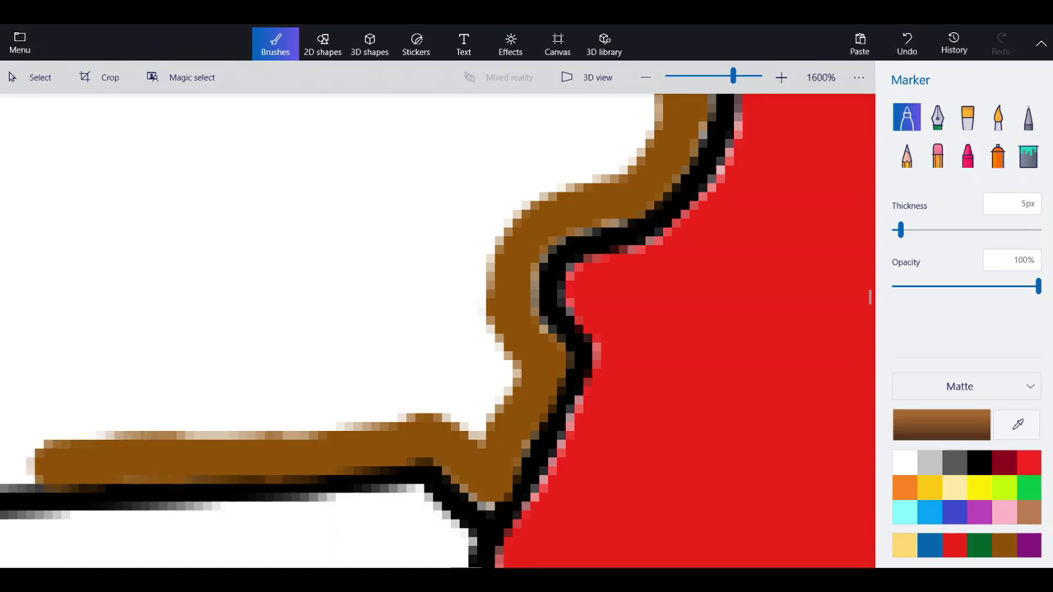
scroll(438, 329, down, 3)
scroll(67, 332, up, 3)
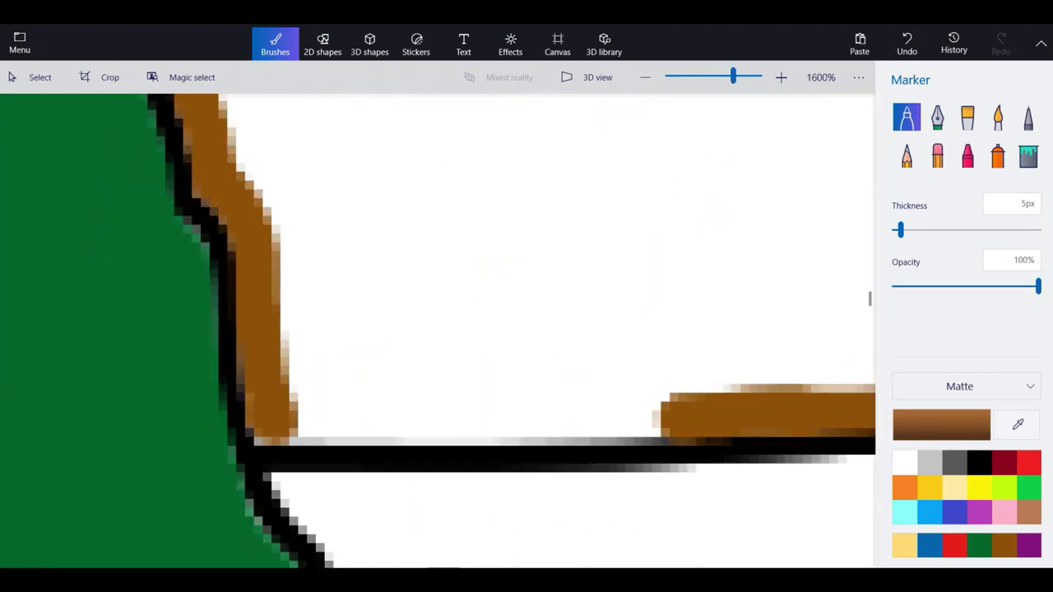
mouse_move(686, 416)
mouse_down()
mouse_move(312, 416)
mouse_move(650, 395)
mouse_up()
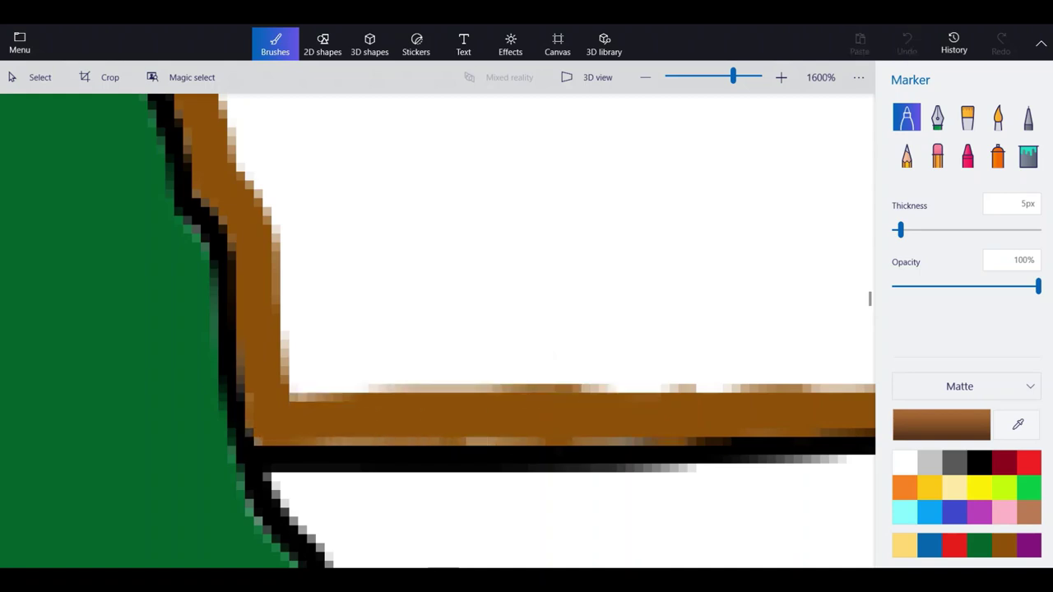
Fill Iowa's western half and center in brown with the marker at 10 px thickness.
scroll(630, 422, down, 5)
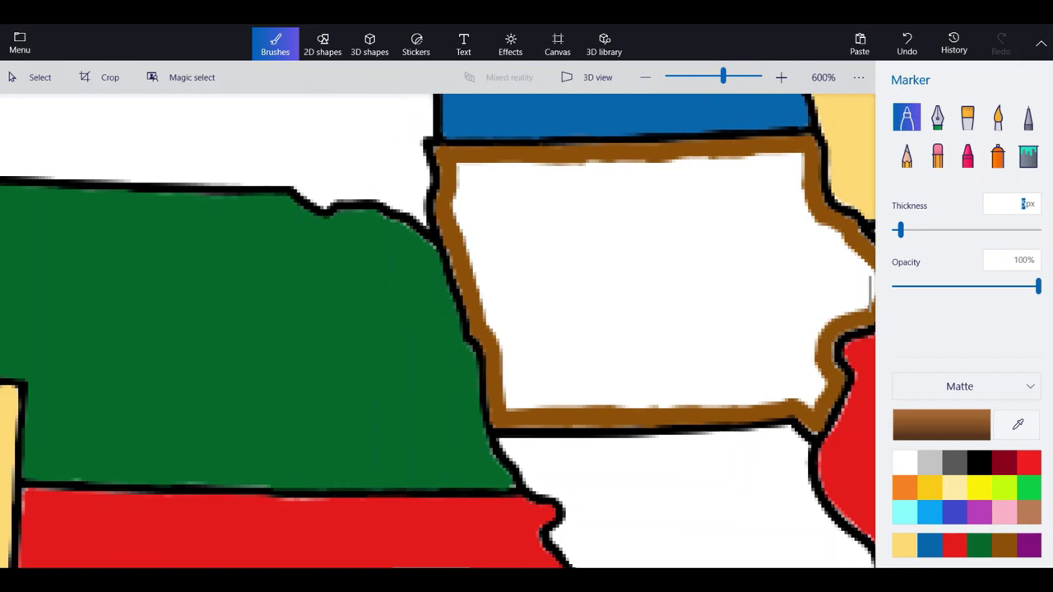
mouse_move(683, 249)
mouse_down()
mouse_move(583, 319)
mouse_move(522, 386)
mouse_move(500, 319)
mouse_up()
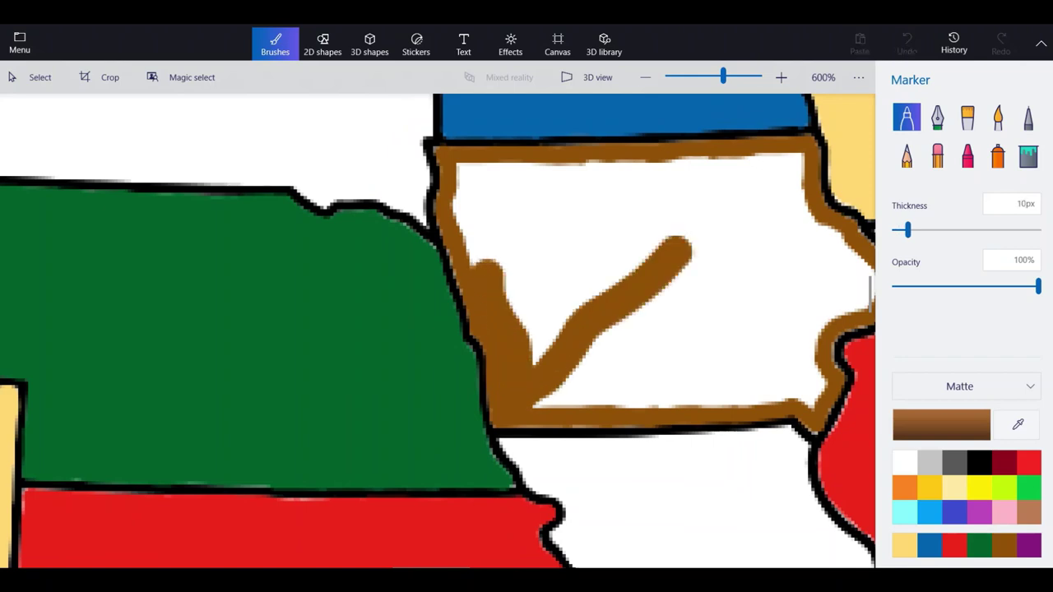
drag(488, 267, 467, 221)
mouse_move(486, 175)
mouse_down()
mouse_move(623, 175)
mouse_move(640, 255)
mouse_move(528, 360)
mouse_move(494, 189)
mouse_move(547, 296)
mouse_move(612, 251)
mouse_move(632, 194)
mouse_up()
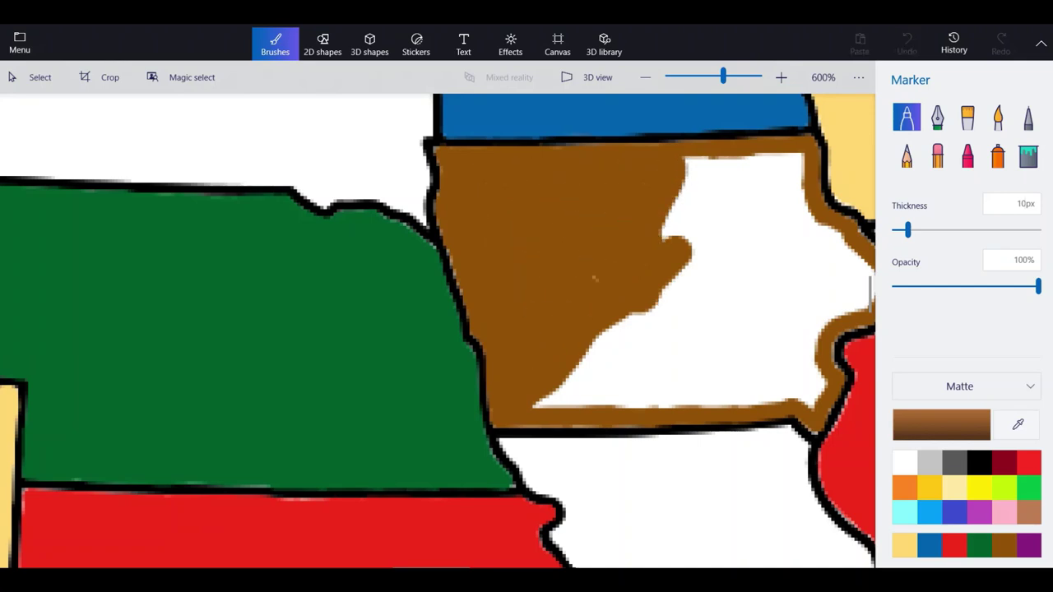
mouse_move(676, 252)
mouse_down()
mouse_move(721, 324)
mouse_move(783, 295)
mouse_move(773, 330)
mouse_up()
scroll(774, 330, down, 1)
scroll(675, 313, up, 2)
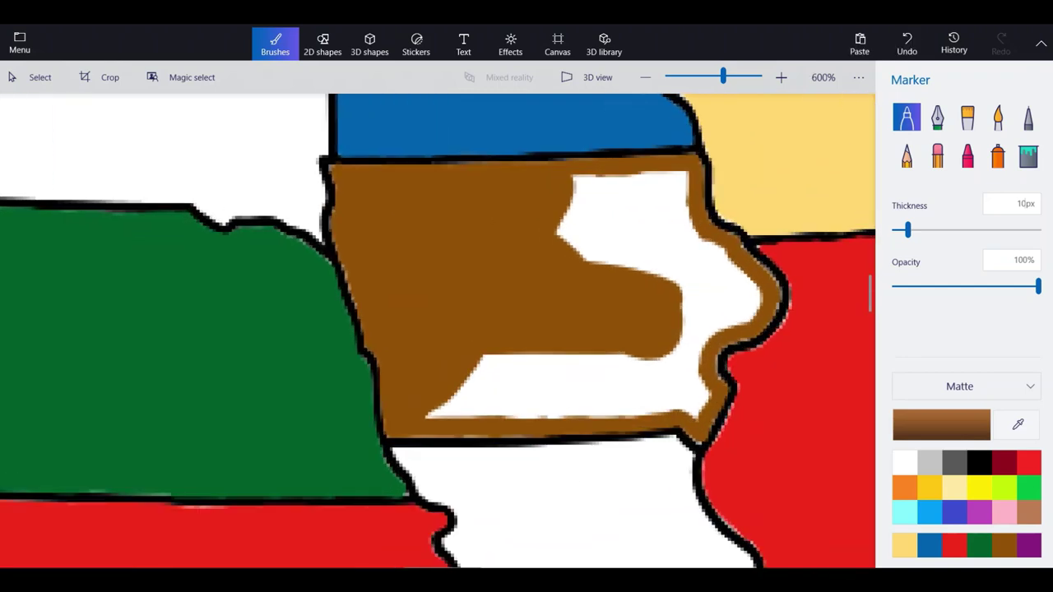
Undo the stray stroke across eastern Iowa and fill the state's remaining northeastern, eastern and southern interior in brown.
drag(680, 317, 757, 311)
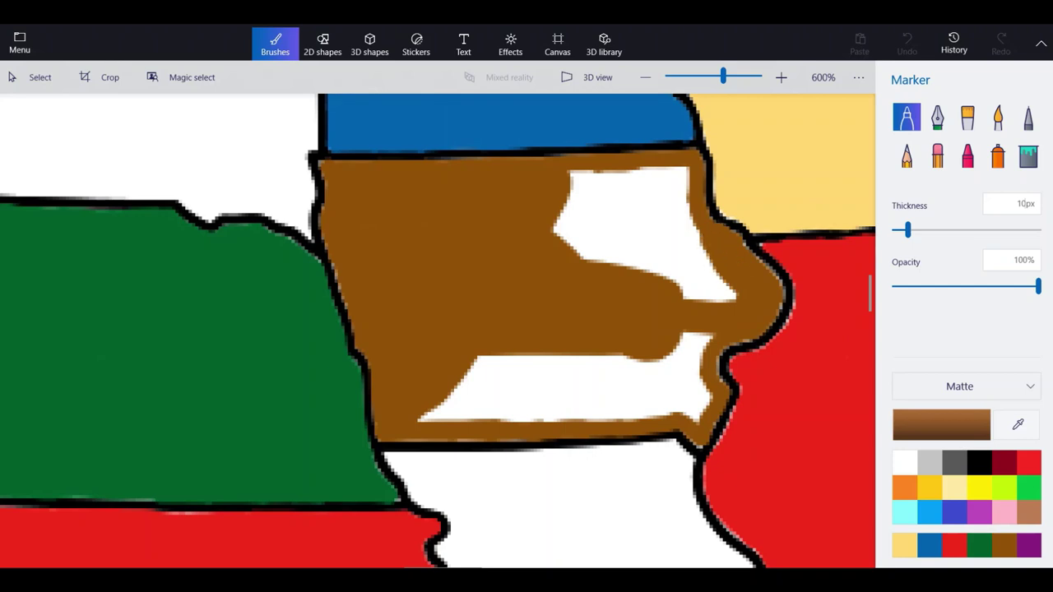
key(ctrl+z)
scroll(823, 206, up, 1)
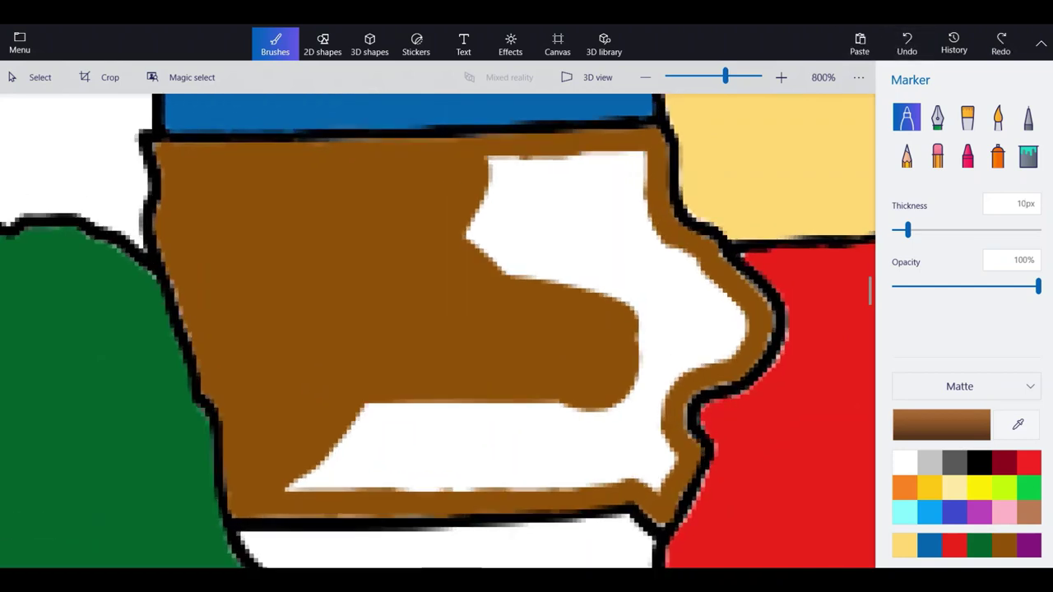
mouse_move(656, 195)
mouse_down()
mouse_move(650, 147)
mouse_move(505, 182)
mouse_move(553, 186)
mouse_move(571, 211)
mouse_move(598, 208)
mouse_up()
mouse_move(604, 193)
mouse_down()
mouse_move(549, 247)
mouse_move(528, 230)
mouse_move(640, 284)
mouse_move(676, 321)
mouse_move(730, 346)
mouse_move(710, 305)
mouse_move(697, 317)
mouse_move(619, 231)
mouse_move(586, 263)
mouse_move(669, 284)
mouse_up()
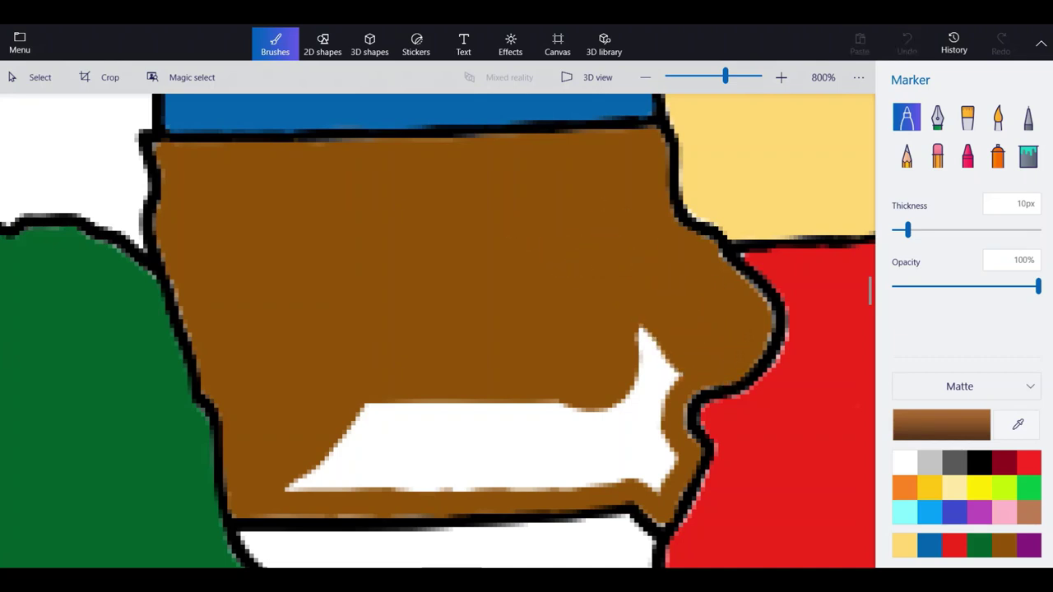
mouse_move(665, 356)
mouse_down()
mouse_move(658, 463)
mouse_move(646, 483)
mouse_move(416, 471)
mouse_move(312, 479)
mouse_move(387, 430)
mouse_move(436, 429)
mouse_move(519, 454)
mouse_move(535, 413)
mouse_move(646, 449)
mouse_up()
drag(621, 403, 646, 329)
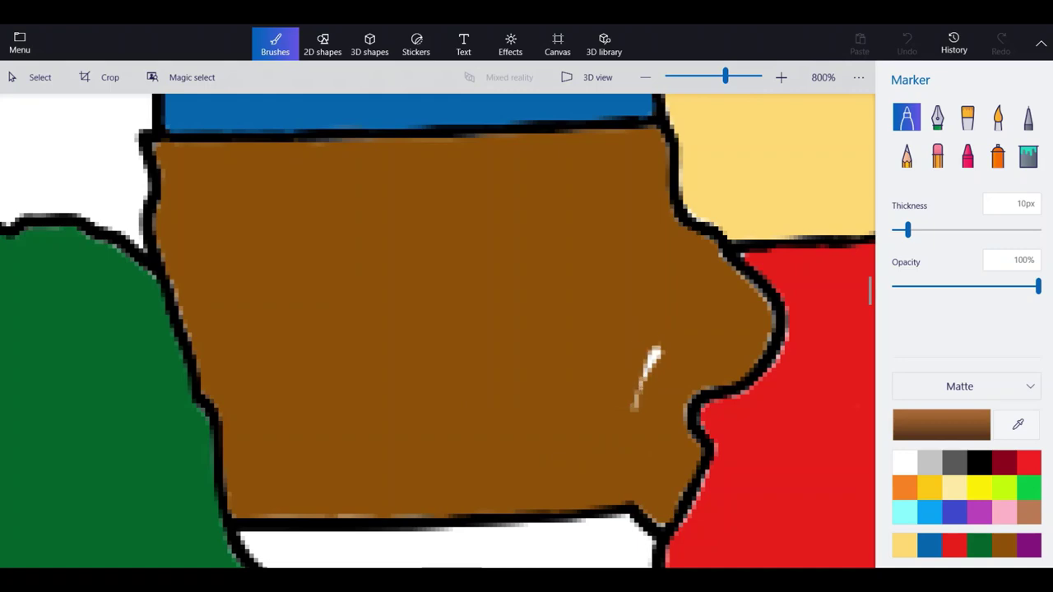
scroll(460, 329, down, 8)
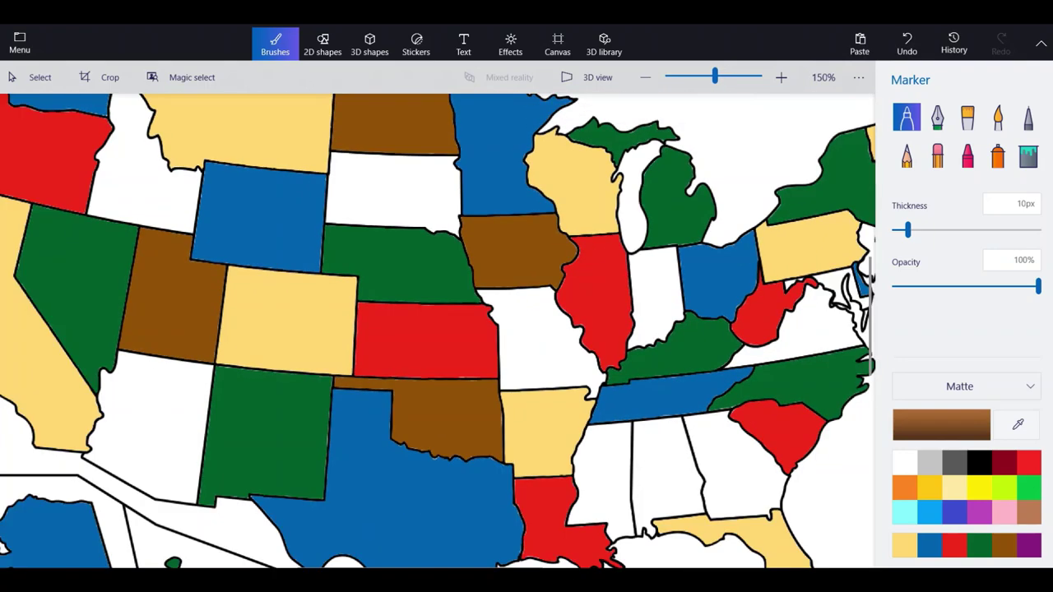
scroll(460, 330, down, 1)
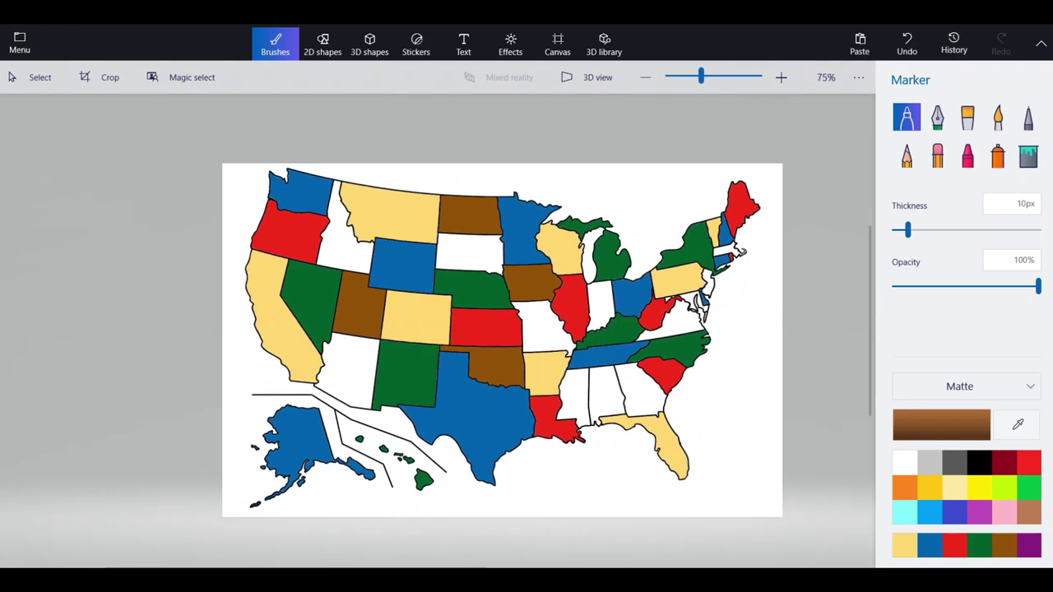
Outline Indiana's southwest corner and southern border along Kentucky in brown with the marker at 5 px thickness.
scroll(654, 279, up, 6)
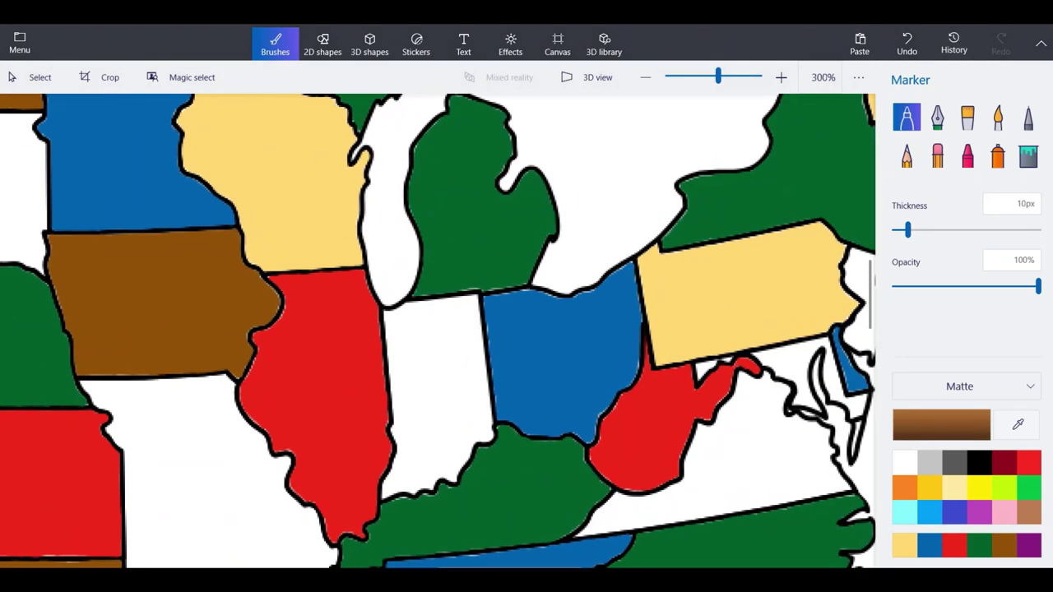
click(1021, 204)
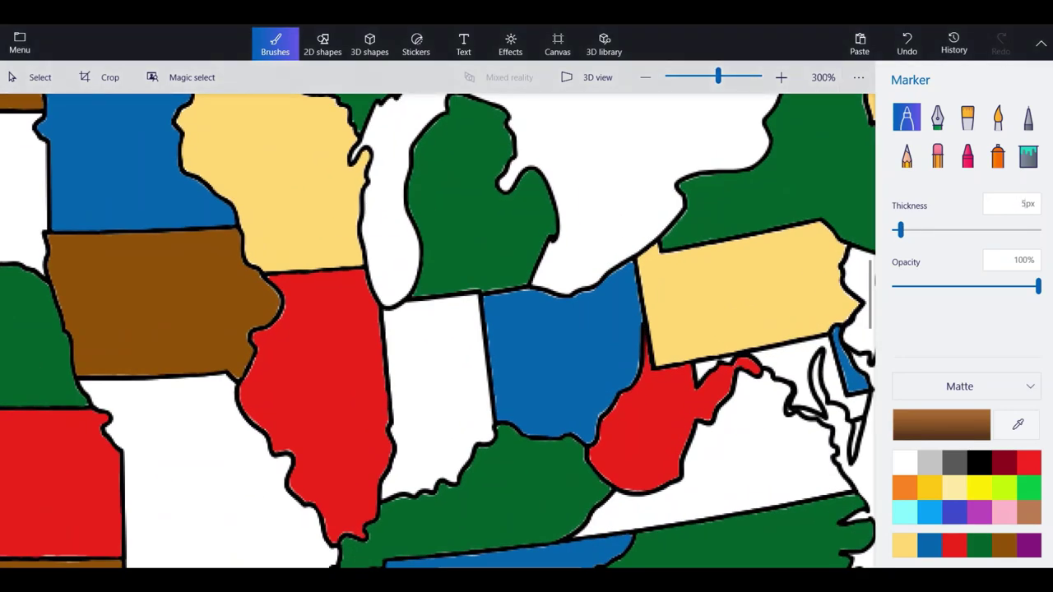
scroll(392, 489, up, 8)
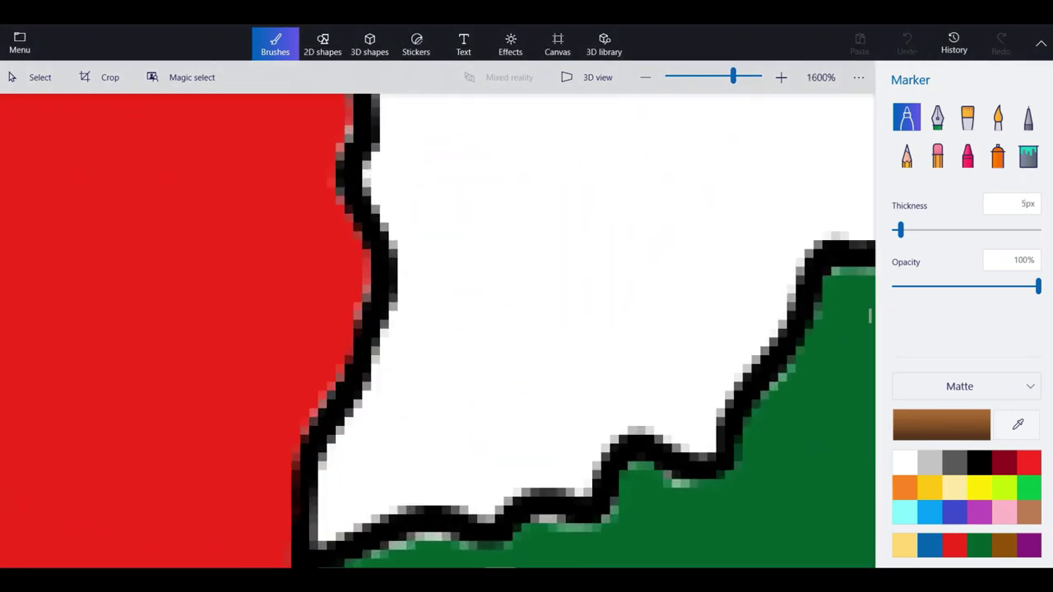
mouse_move(362, 436)
mouse_down()
mouse_move(454, 433)
mouse_move(336, 494)
mouse_move(333, 534)
mouse_move(438, 464)
mouse_up()
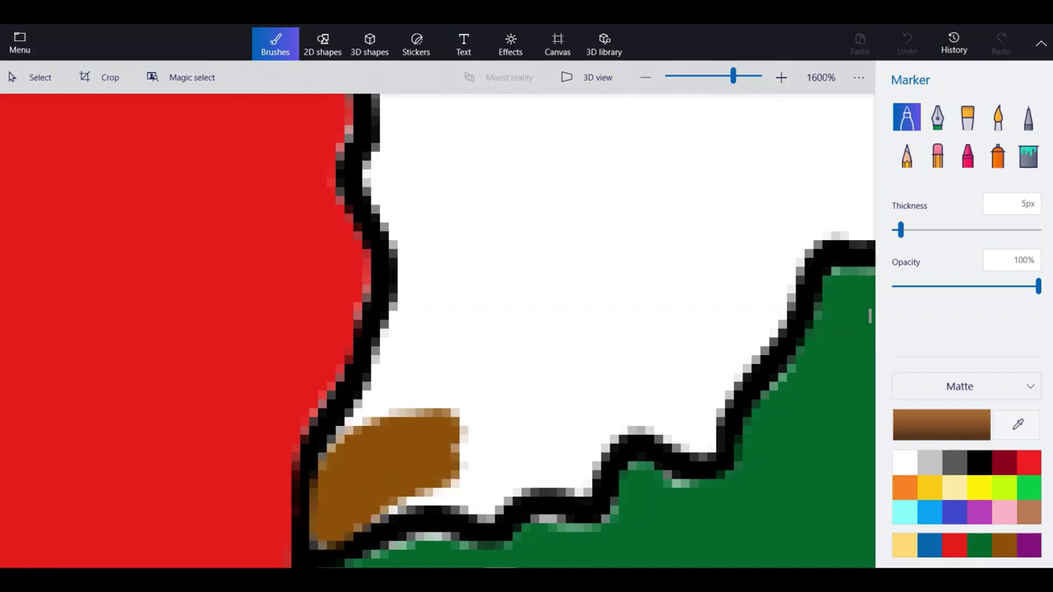
mouse_move(344, 440)
mouse_down()
mouse_move(402, 408)
mouse_move(430, 235)
mouse_move(389, 177)
mouse_move(395, 132)
mouse_move(432, 198)
mouse_move(448, 403)
mouse_up()
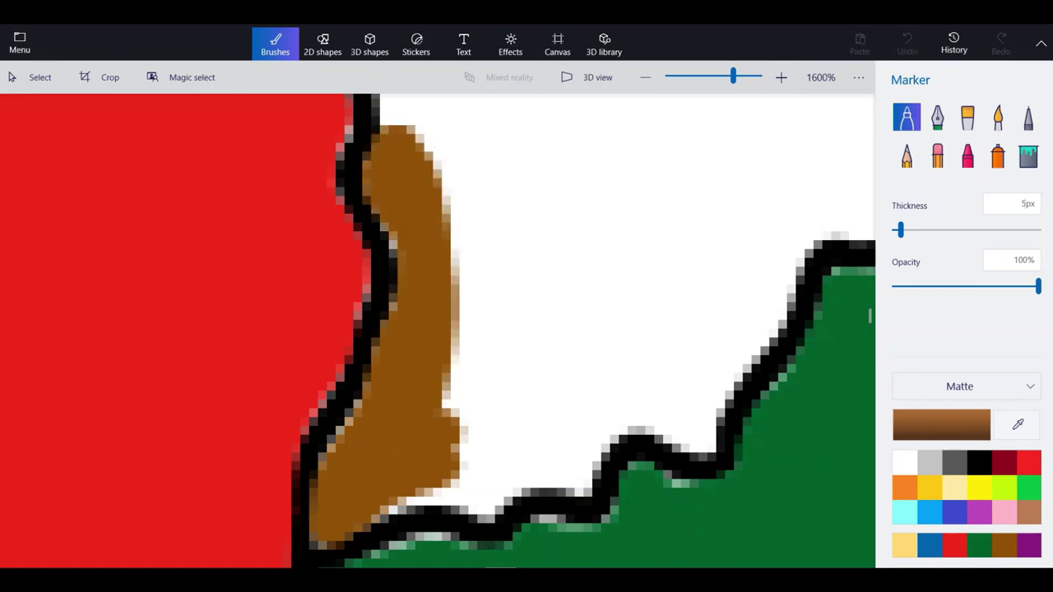
mouse_move(395, 502)
mouse_down()
mouse_move(460, 482)
mouse_move(494, 494)
mouse_move(534, 461)
mouse_move(586, 466)
mouse_move(605, 403)
mouse_move(683, 411)
mouse_move(718, 444)
mouse_move(724, 360)
mouse_move(769, 308)
mouse_move(778, 239)
mouse_move(829, 207)
mouse_move(795, 286)
mouse_up()
Outline Indiana's southeast corner and eastern border along Ohio in brown.
scroll(615, 429, down, 1)
scroll(436, 329, down, 2)
scroll(436, 329, up, 3)
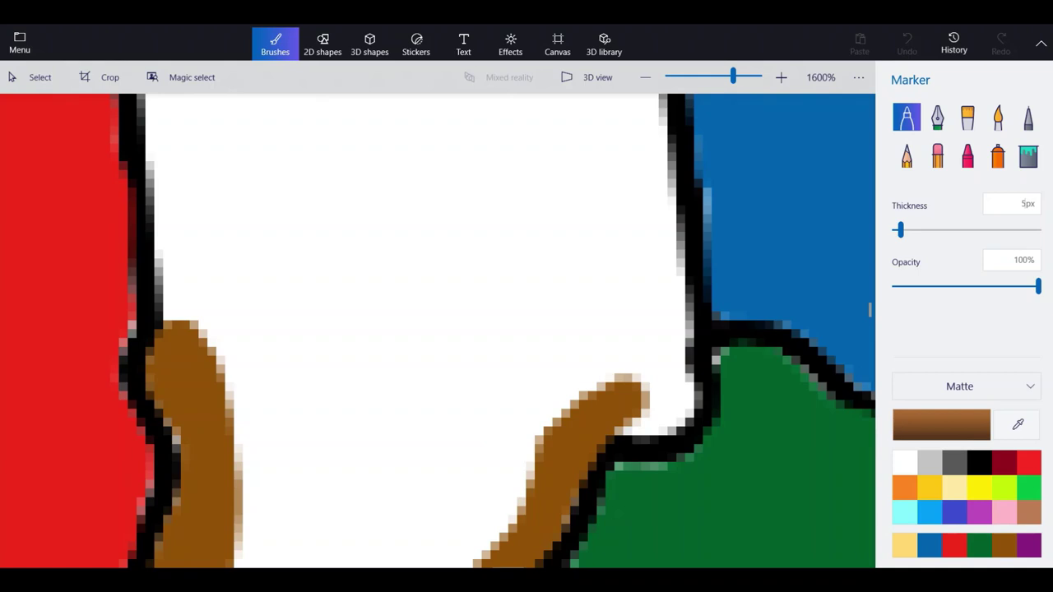
mouse_move(633, 394)
mouse_down()
mouse_move(666, 405)
mouse_move(660, 197)
mouse_move(643, 98)
mouse_up()
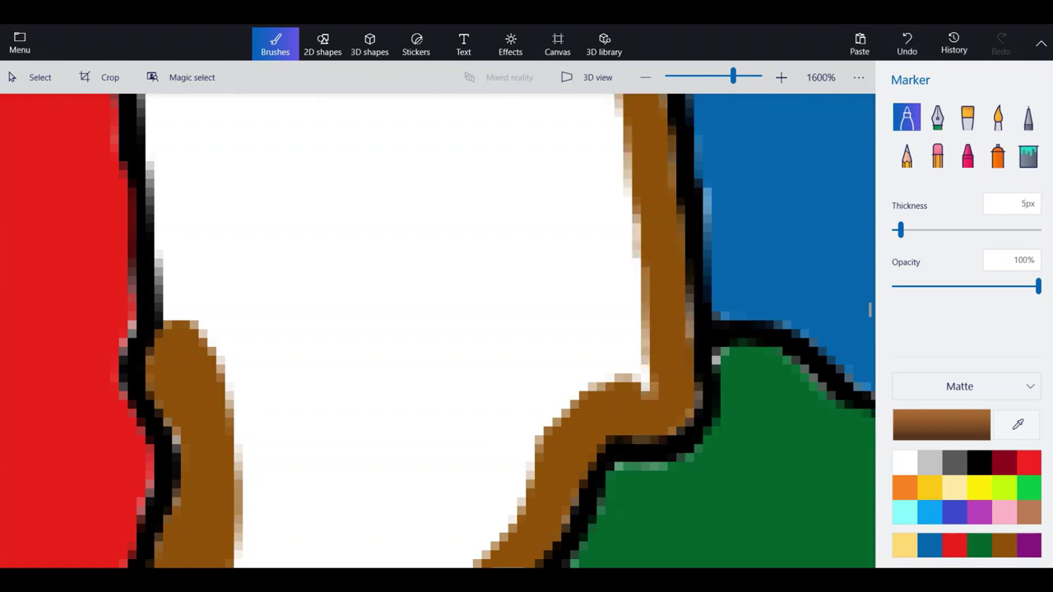
scroll(576, 461, down, 2)
scroll(601, 206, up, 3)
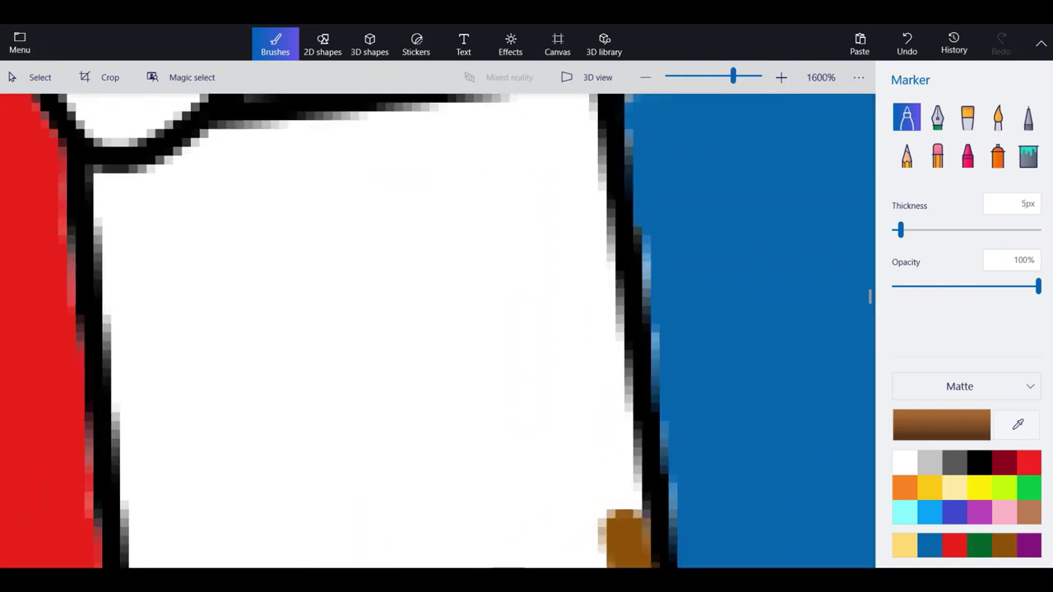
drag(625, 527, 564, 144)
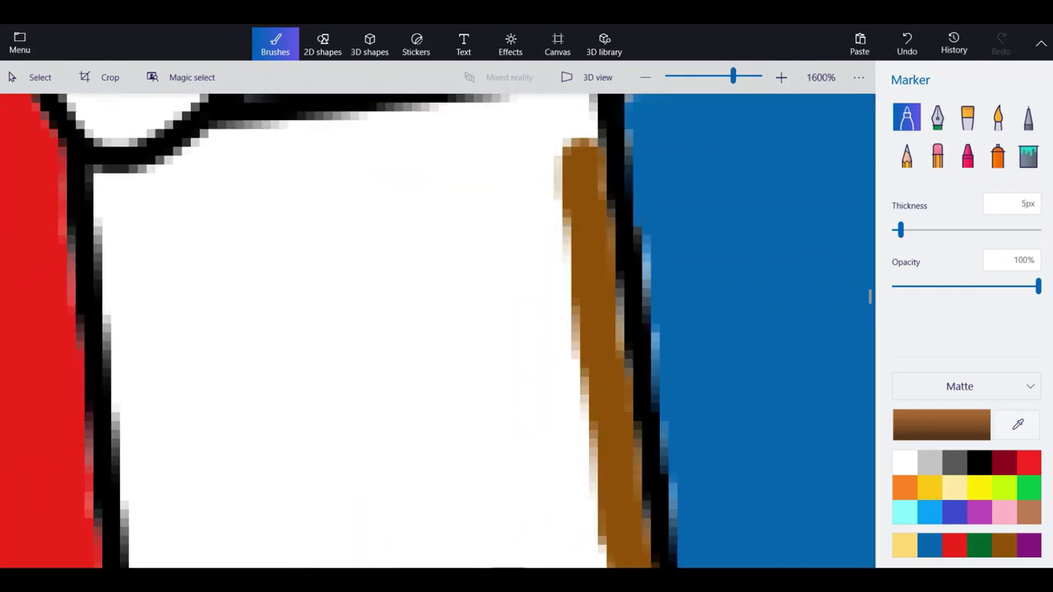
Outline Indiana's northern border along Michigan and western border along Illinois in brown, closing the outline.
scroll(592, 247, down, 3)
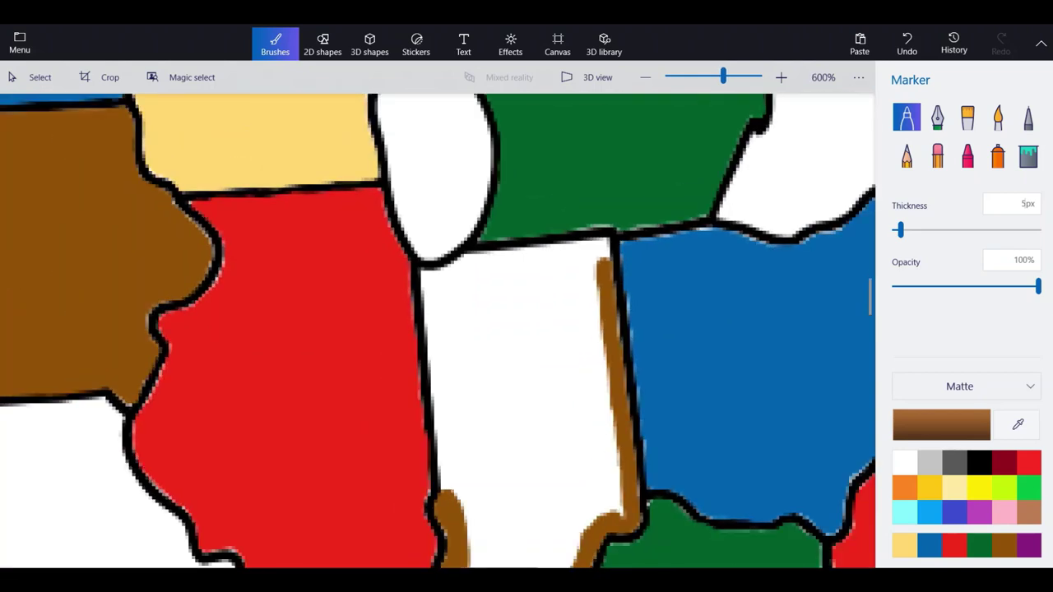
scroll(548, 213, up, 2)
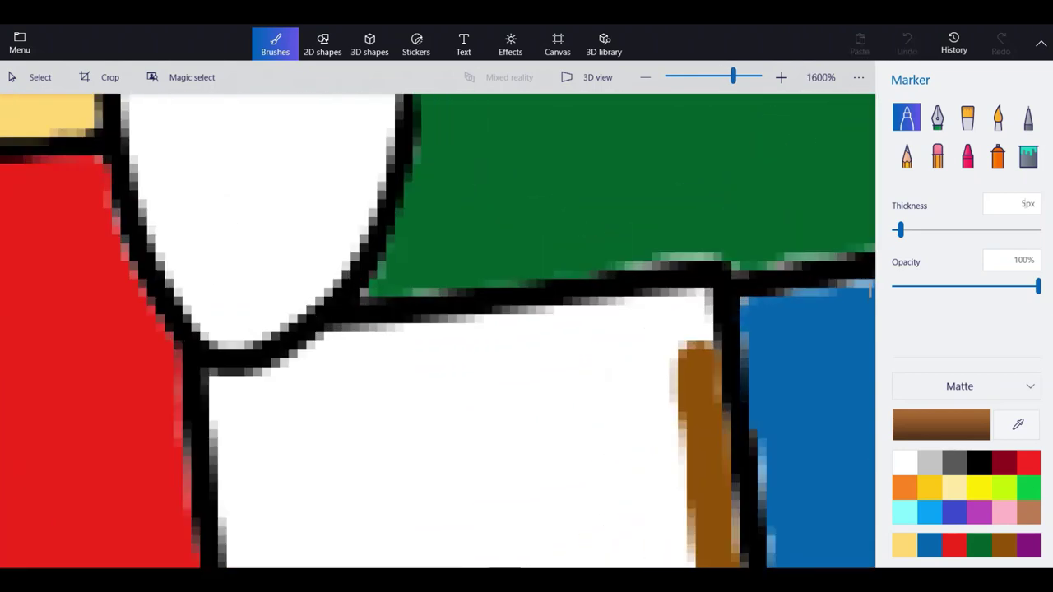
mouse_move(698, 345)
mouse_down()
mouse_move(693, 299)
mouse_move(492, 338)
mouse_move(355, 347)
mouse_move(265, 397)
mouse_move(221, 389)
mouse_move(241, 563)
mouse_up()
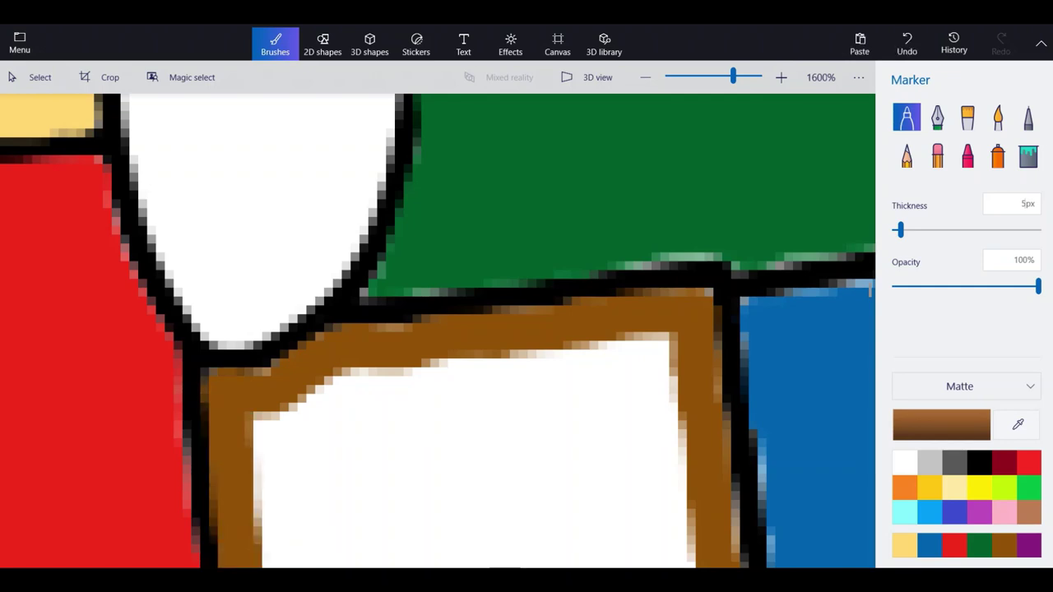
scroll(287, 157, down, 5)
scroll(246, 423, up, 4)
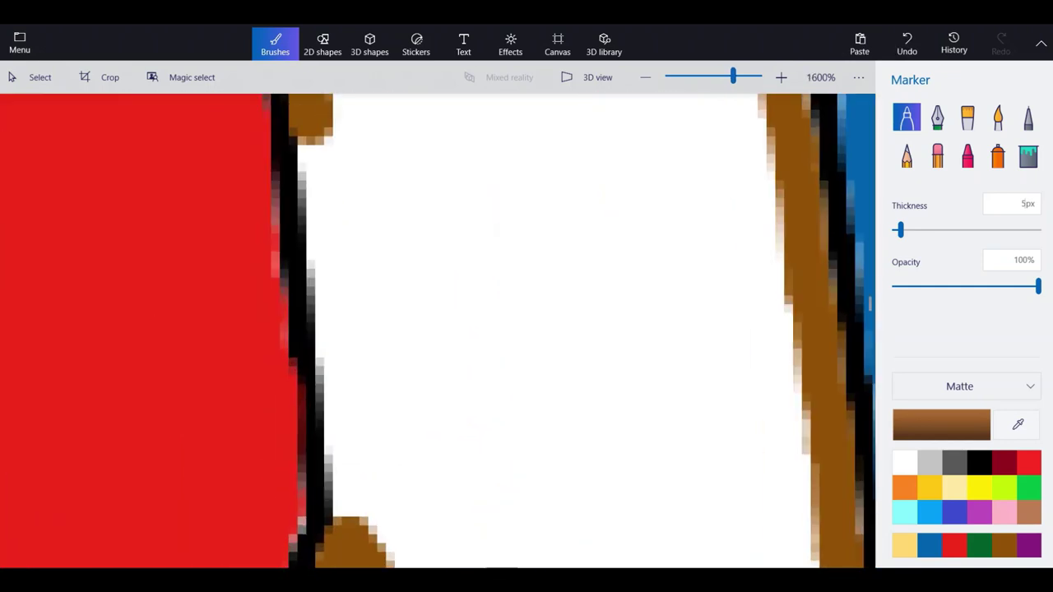
drag(358, 543, 318, 141)
scroll(320, 247, down, 5)
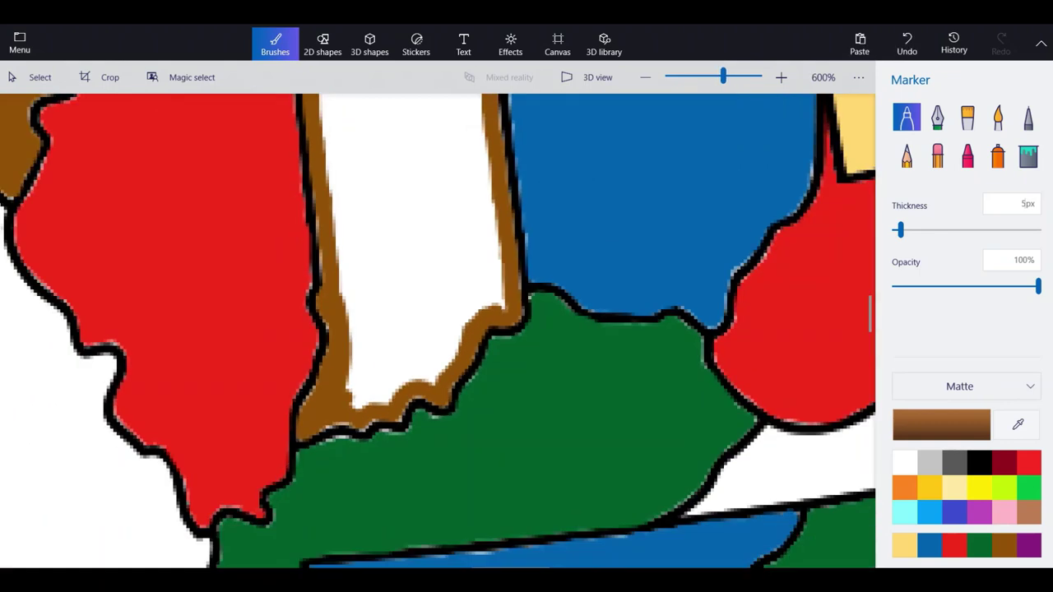
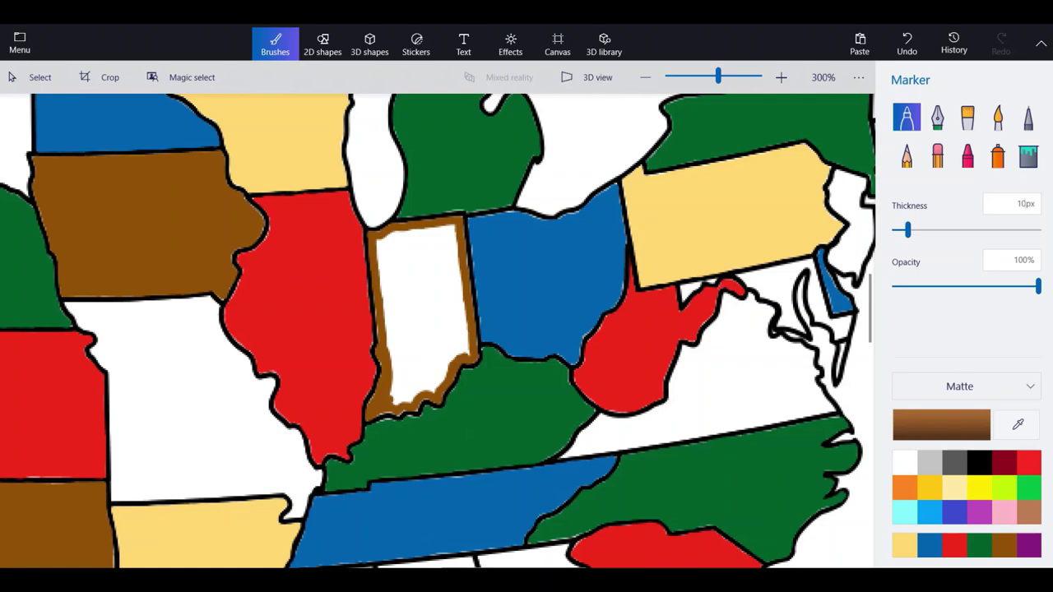
Fill Indiana's southern half and east-central interior in brown with the marker at 10 px thickness.
scroll(403, 330, up, 3)
mouse_move(419, 358)
mouse_down()
mouse_move(467, 427)
mouse_move(370, 457)
mouse_move(350, 230)
mouse_move(412, 412)
mouse_up()
scroll(457, 387, up, 1)
mouse_move(367, 370)
mouse_down()
mouse_move(397, 317)
mouse_move(477, 358)
mouse_move(462, 396)
mouse_up()
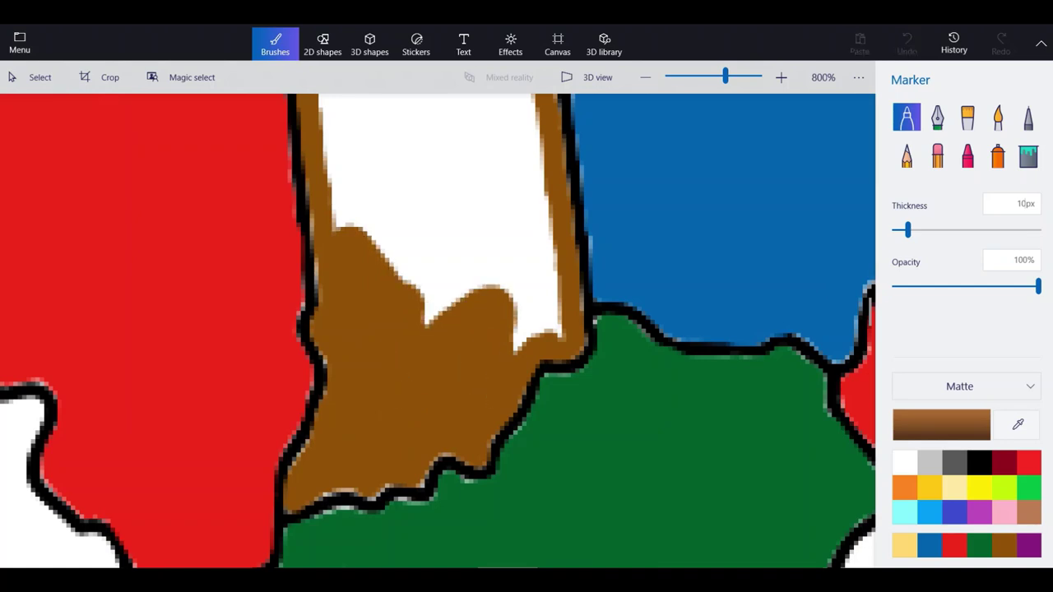
mouse_move(518, 346)
mouse_down()
mouse_move(547, 331)
mouse_move(559, 300)
mouse_up()
mouse_move(492, 316)
mouse_down()
mouse_move(502, 261)
mouse_move(425, 284)
mouse_move(405, 166)
mouse_move(531, 251)
mouse_move(541, 288)
mouse_up()
mouse_move(555, 273)
mouse_down()
mouse_move(525, 125)
mouse_move(481, 130)
mouse_up()
Fill Indiana's northwest corner in brown and start on the white strip along its western side.
scroll(404, 485, down, 1)
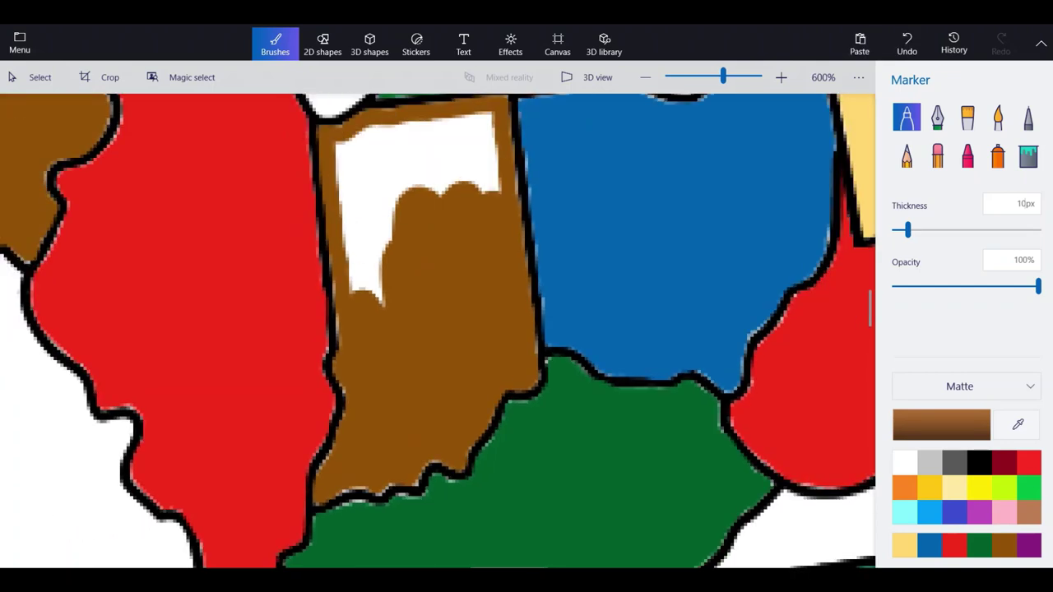
scroll(402, 459, down, 1)
scroll(409, 302, up, 2)
mouse_move(409, 300)
mouse_down()
mouse_move(360, 170)
mouse_move(321, 218)
mouse_move(370, 408)
mouse_up()
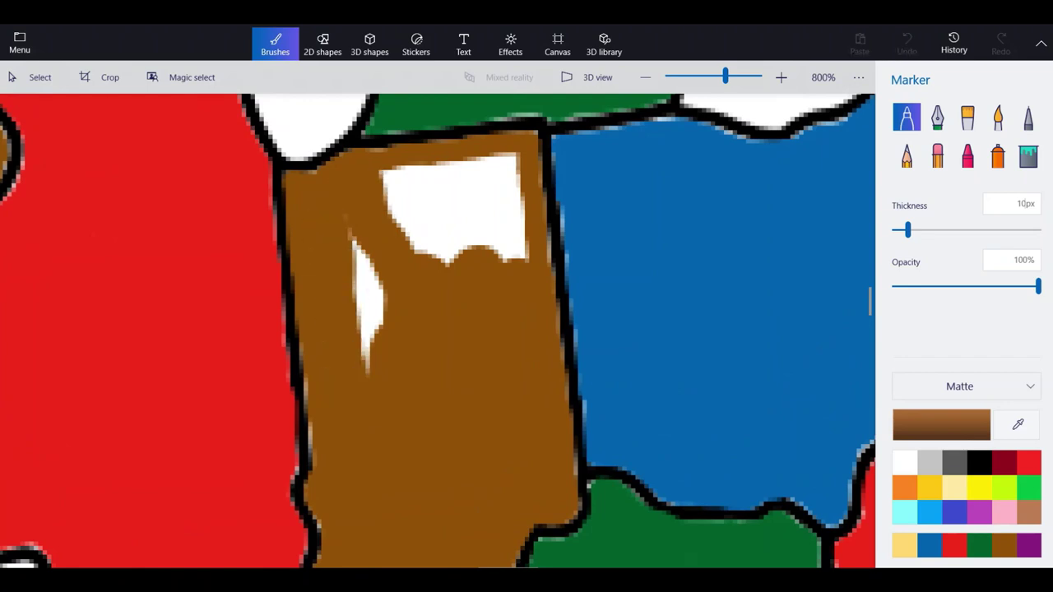
drag(364, 362, 362, 235)
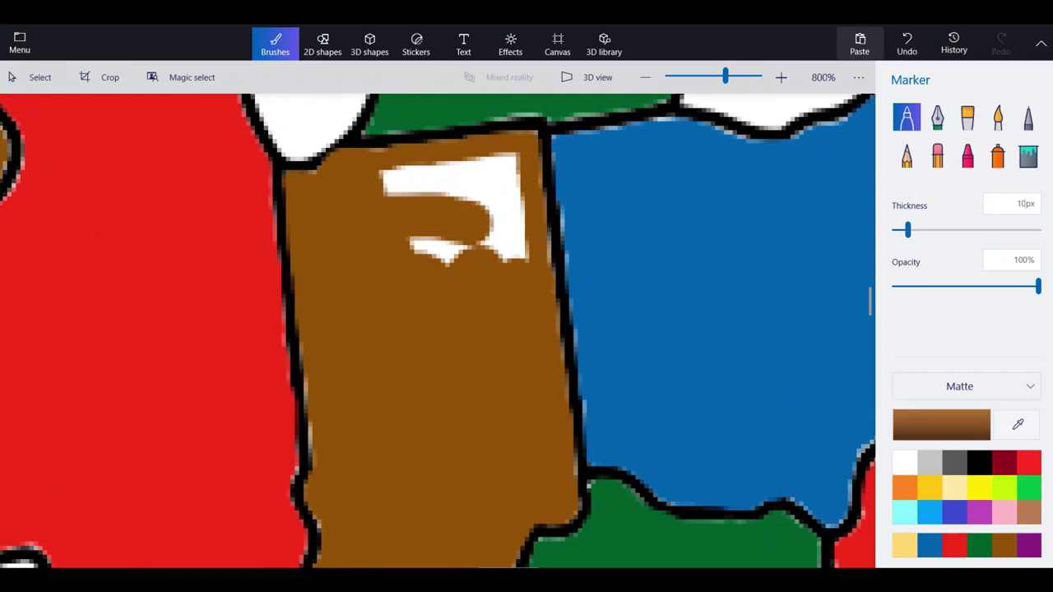
click(906, 43)
click(907, 43)
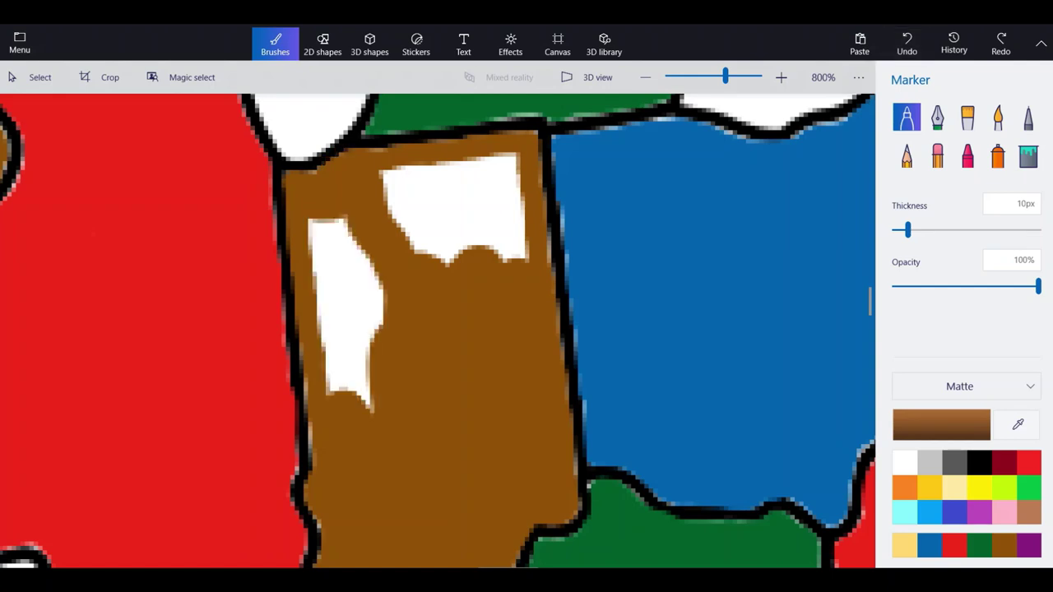
Fill the remaining white areas in Indiana's west and north in brown.
mouse_move(402, 315)
mouse_down()
mouse_move(349, 227)
mouse_move(317, 257)
mouse_move(336, 378)
mouse_move(367, 393)
mouse_up()
mouse_move(482, 266)
mouse_down()
mouse_move(511, 200)
mouse_move(505, 165)
mouse_move(409, 173)
mouse_move(451, 246)
mouse_up()
mouse_move(415, 198)
mouse_down()
mouse_move(465, 214)
mouse_move(492, 243)
mouse_up()
scroll(438, 331, down, 10)
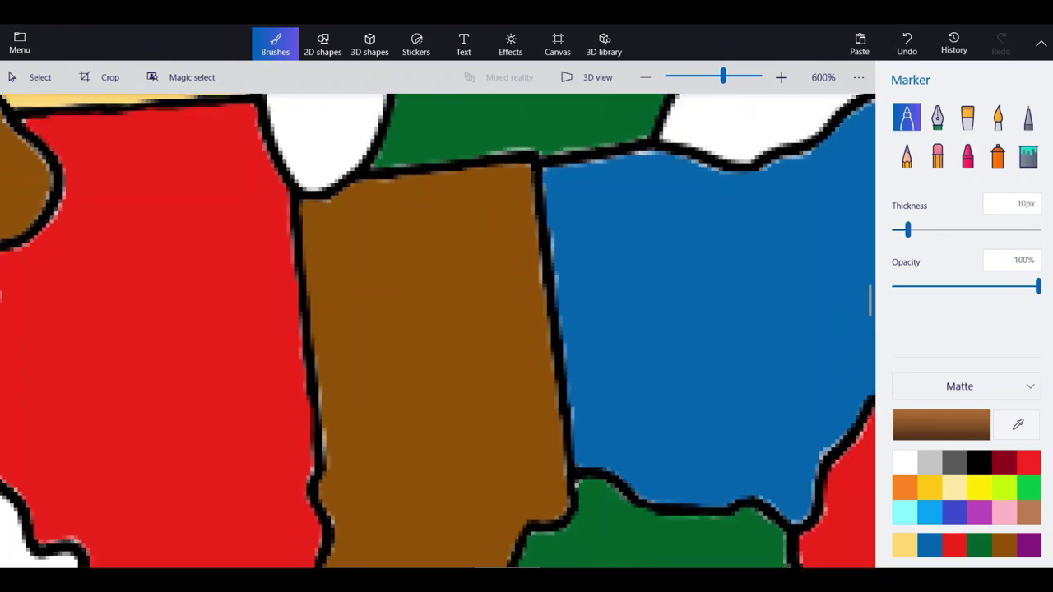
scroll(438, 331, down, 4)
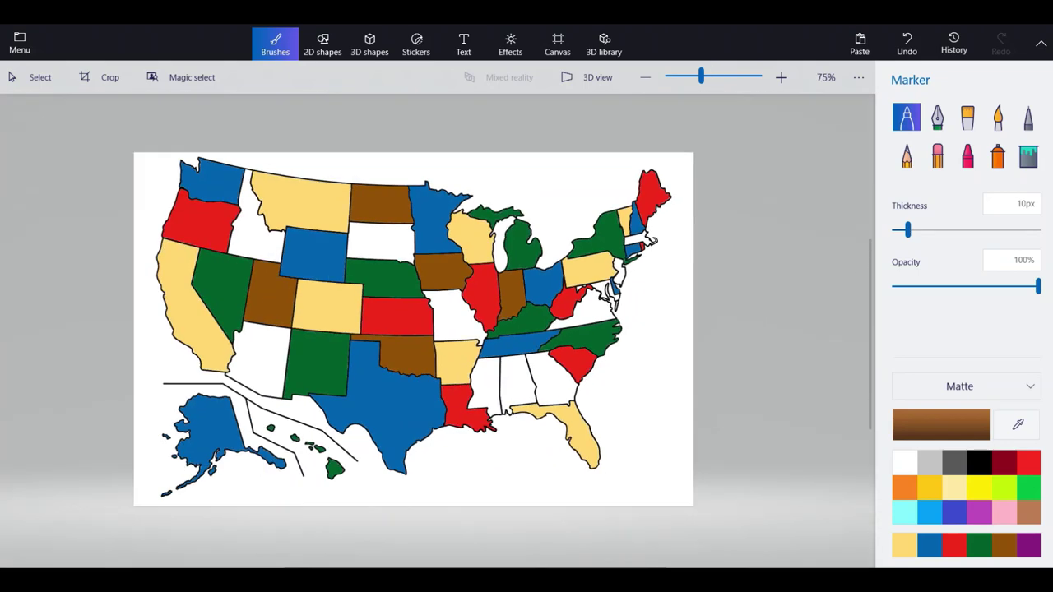
Outline Alabama's Gulf coast and the lower part of its border with Mississippi in brown at 5 px thickness.
click(1022, 204)
scroll(532, 388, up, 2)
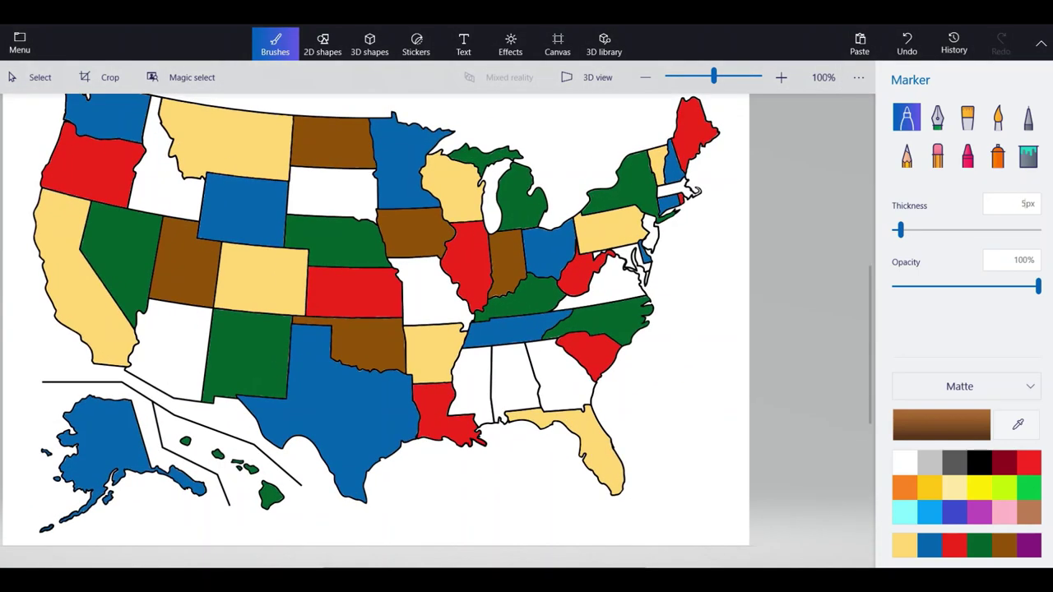
scroll(498, 420, up, 10)
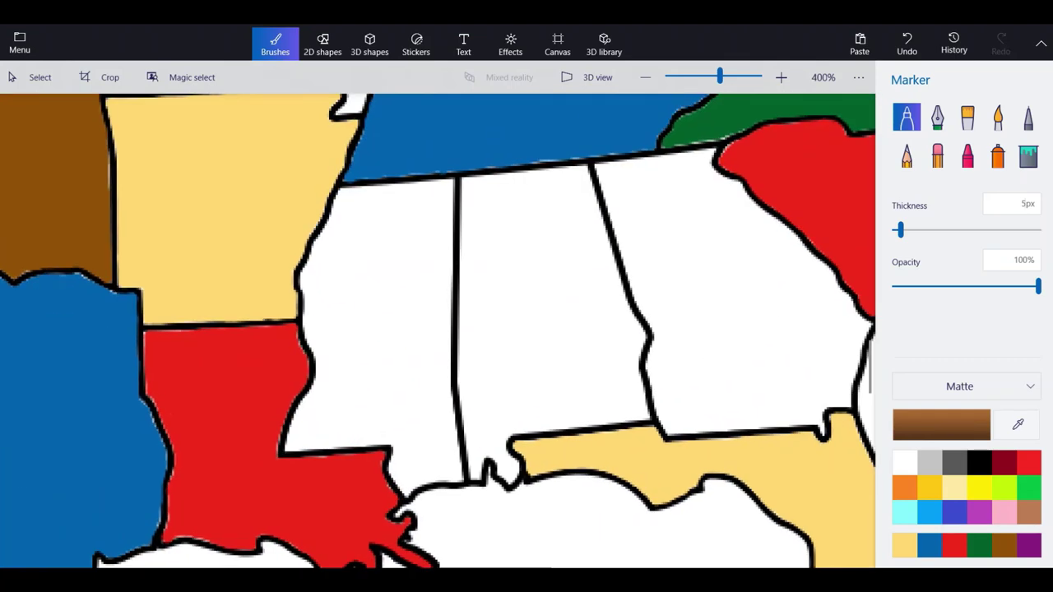
scroll(501, 485, up, 3)
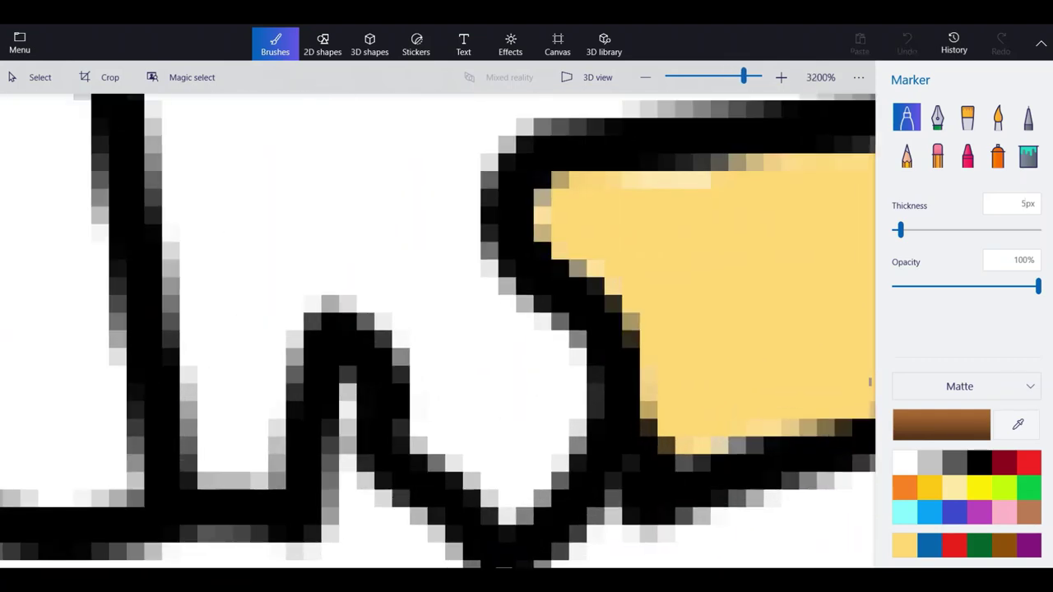
mouse_move(494, 313)
mouse_down()
mouse_move(527, 346)
mouse_move(531, 437)
mouse_move(485, 461)
mouse_move(461, 346)
mouse_move(497, 379)
mouse_up()
mouse_move(494, 362)
mouse_down()
mouse_move(415, 303)
mouse_move(332, 278)
mouse_move(218, 436)
mouse_move(246, 482)
mouse_up()
drag(237, 445, 213, 233)
drag(215, 255, 182, 102)
scroll(256, 456, down, 1)
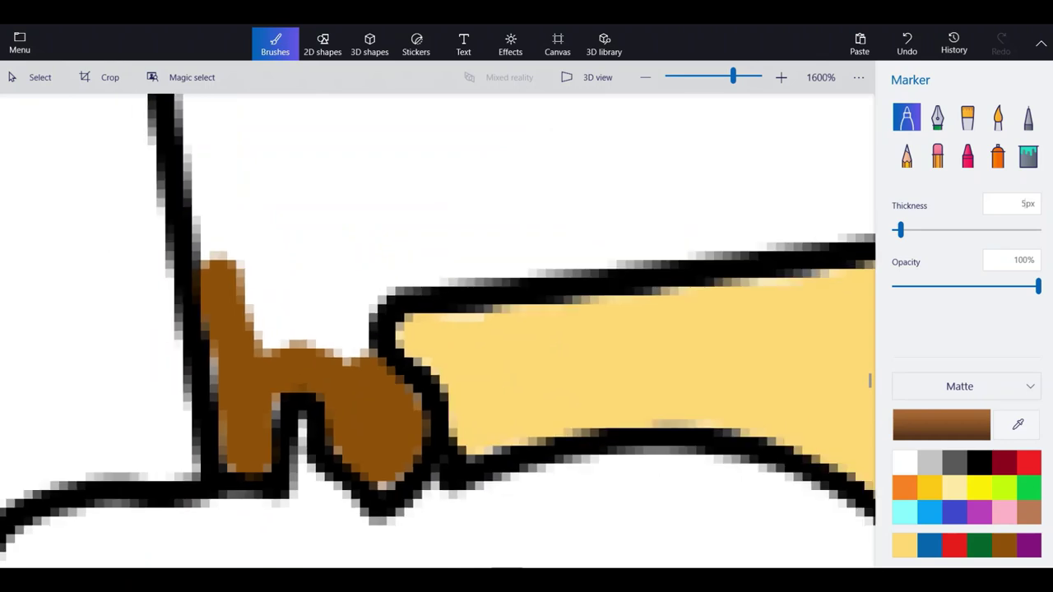
Paint a brown 5 px marker outline up the inside of Alabama's western border.
scroll(278, 537, down, 1)
scroll(191, 279, up, 1)
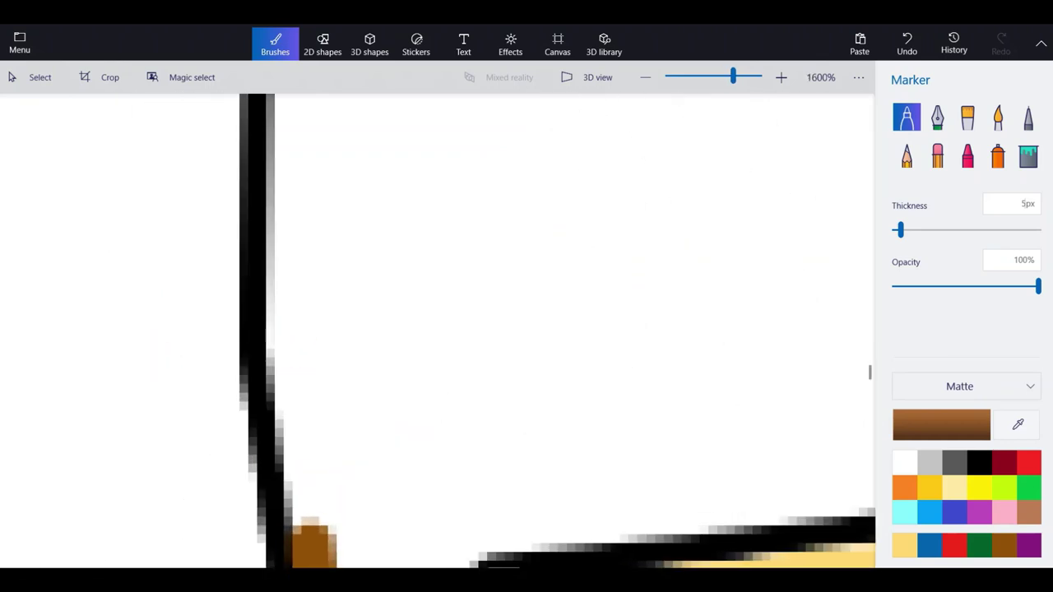
mouse_move(312, 543)
mouse_down()
mouse_move(290, 352)
mouse_move(292, 93)
mouse_up()
scroll(436, 329, down, 2)
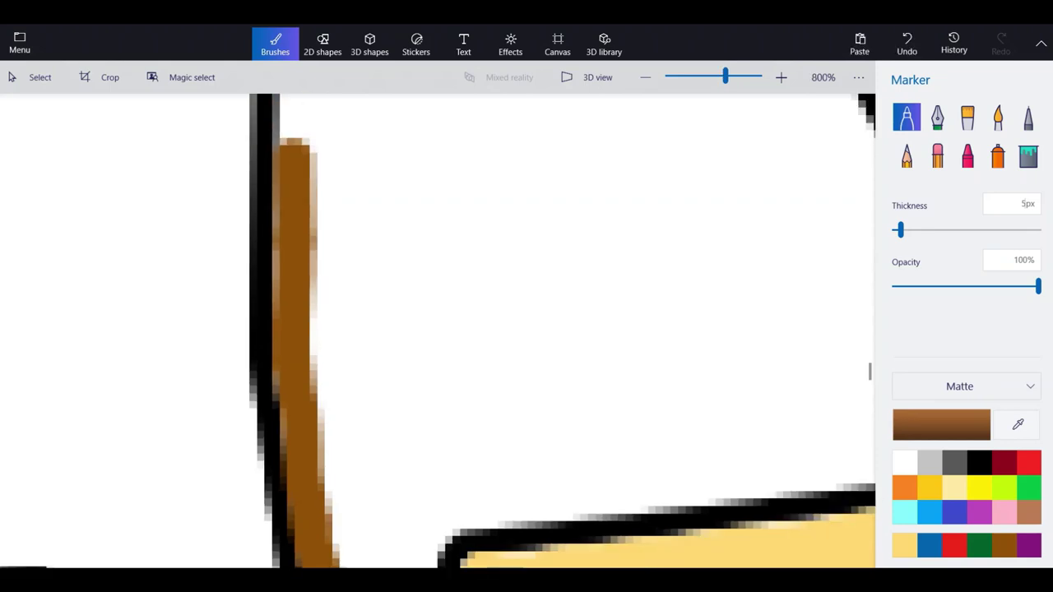
scroll(436, 329, down, 3)
scroll(437, 329, up, 4)
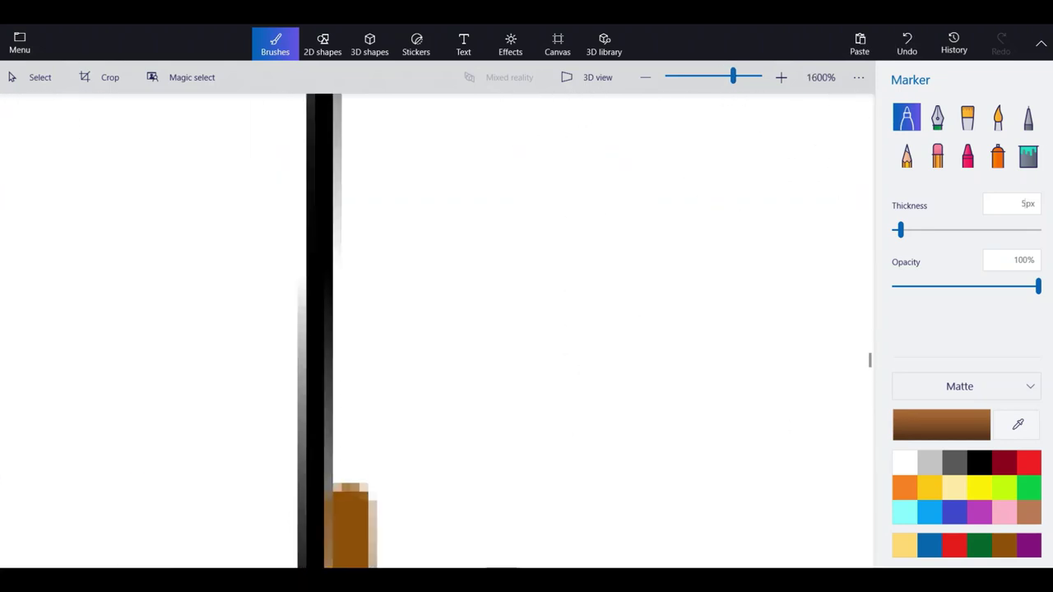
drag(350, 494, 352, 198)
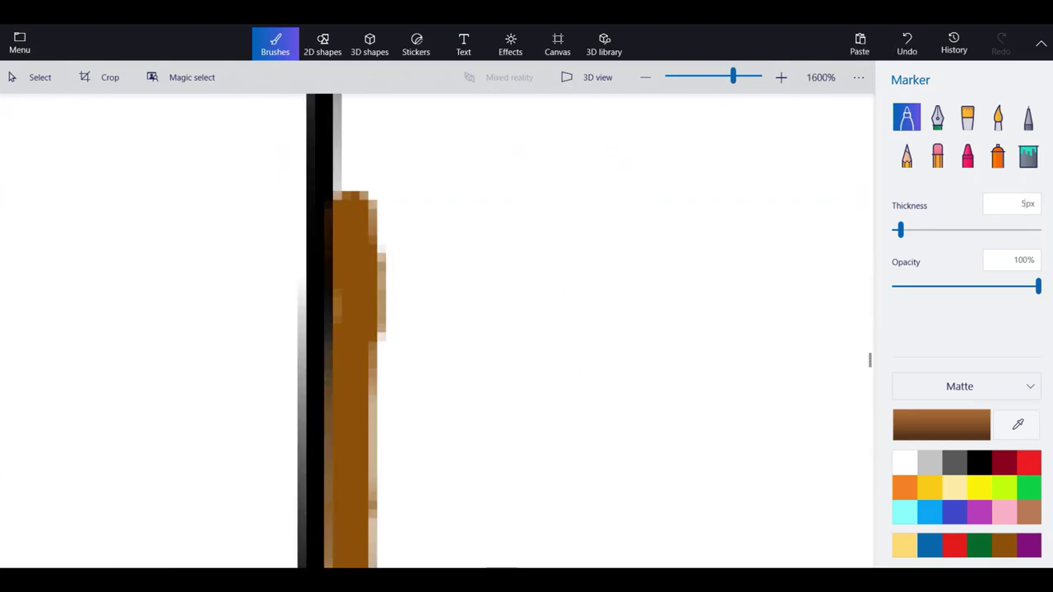
drag(366, 337, 362, 94)
scroll(354, 329, down, 3)
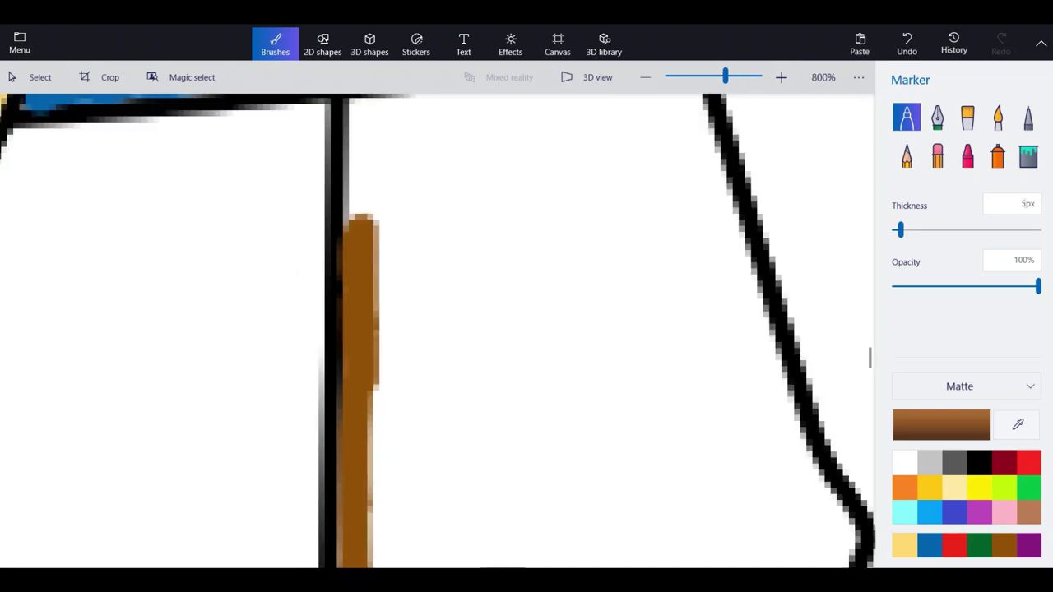
Continue the brown outline around Alabama's northwest corner, along its northern border and down the start of its eastern border.
scroll(354, 371, up, 3)
mouse_move(352, 420)
mouse_down()
mouse_move(349, 247)
mouse_move(411, 258)
mouse_move(617, 240)
mouse_move(502, 232)
mouse_up()
scroll(279, 308, down, 2)
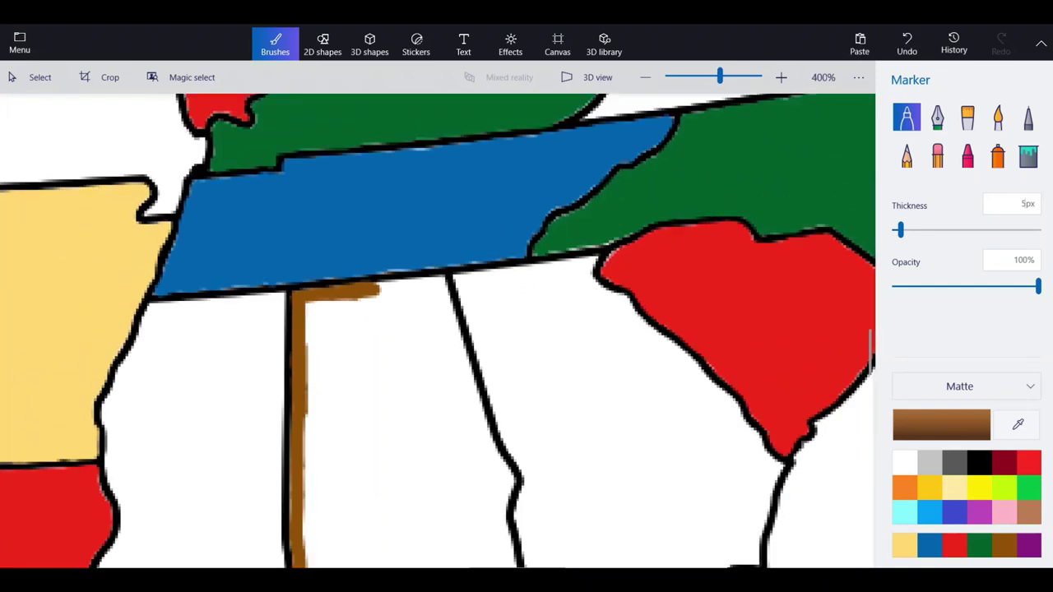
scroll(439, 310, up, 2)
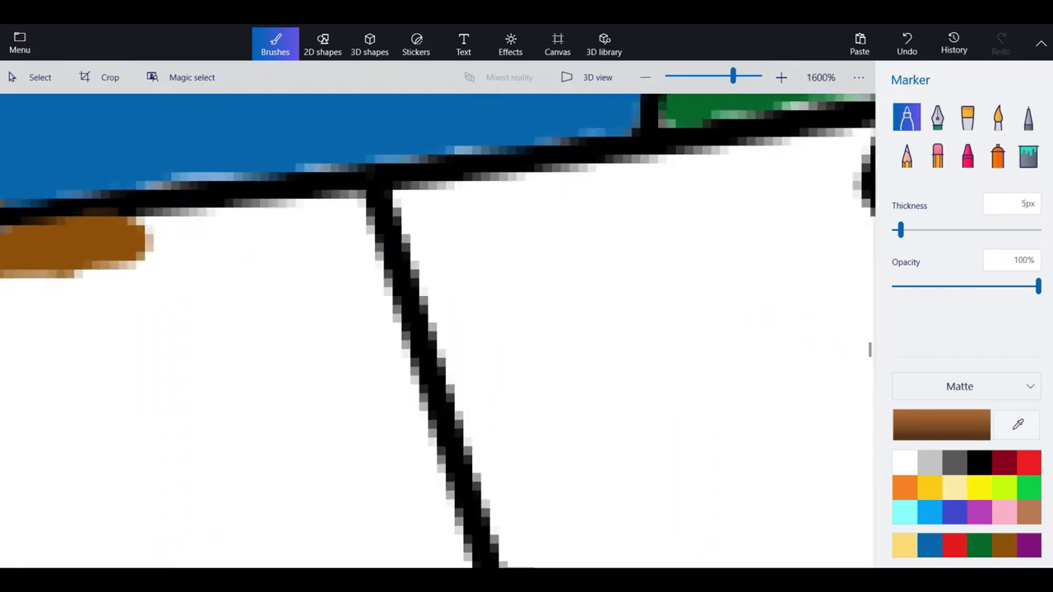
mouse_move(415, 474)
mouse_down()
mouse_move(356, 212)
mouse_move(156, 234)
mouse_up()
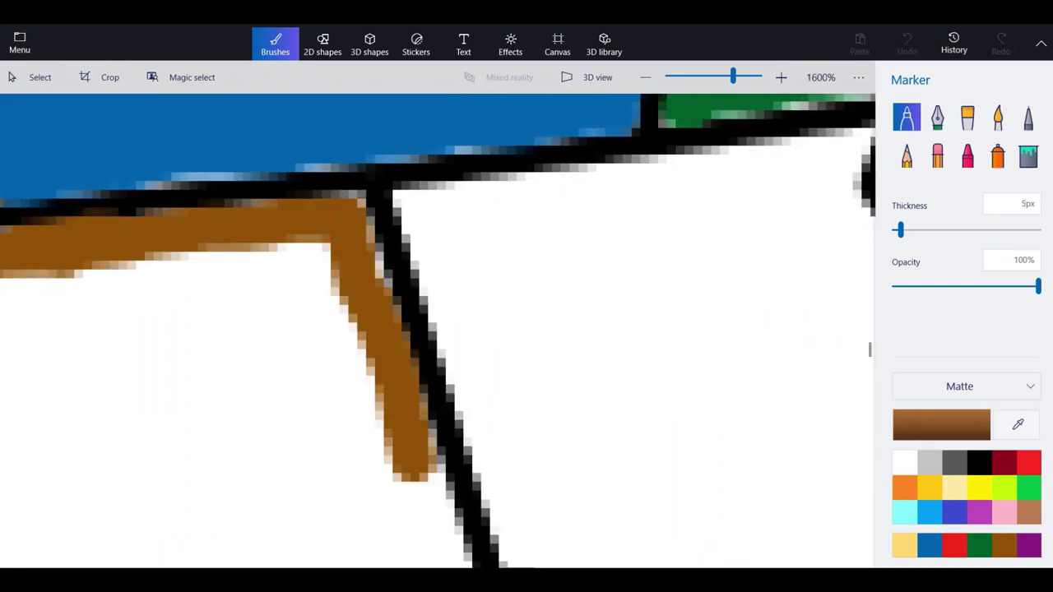
Outline the middle of Alabama's eastern border in brown around the bend and join it to the upper stroke.
scroll(257, 215, down, 5)
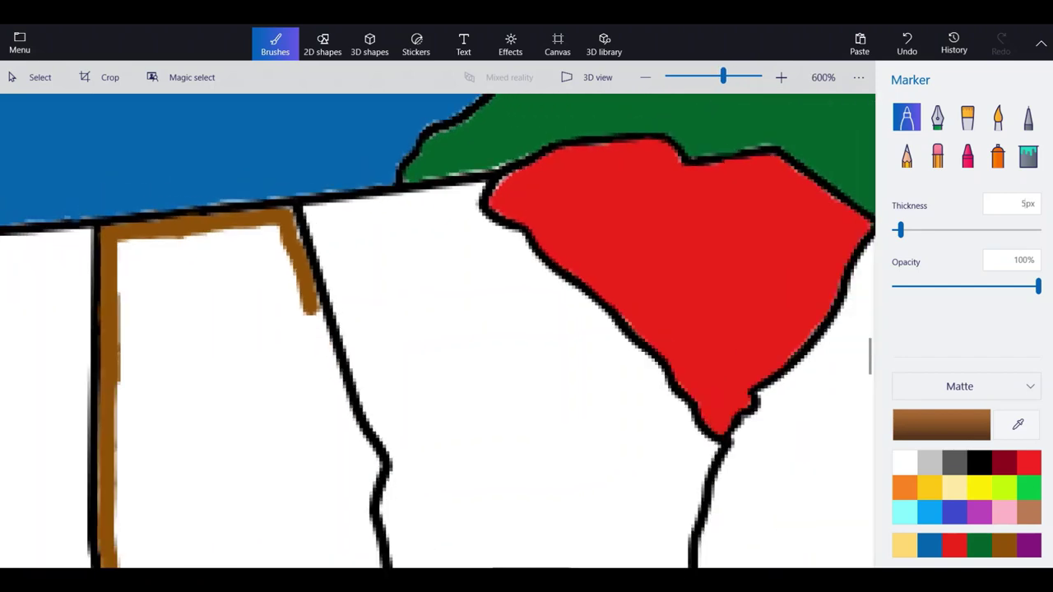
scroll(354, 500, up, 5)
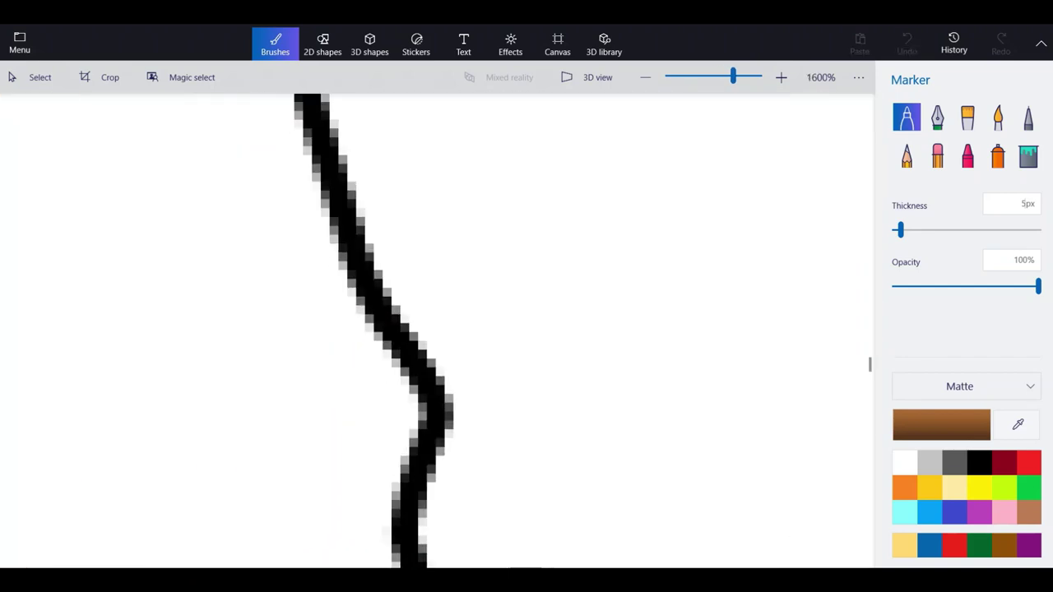
mouse_move(361, 550)
mouse_down()
mouse_move(387, 436)
mouse_move(412, 407)
mouse_move(399, 486)
mouse_up()
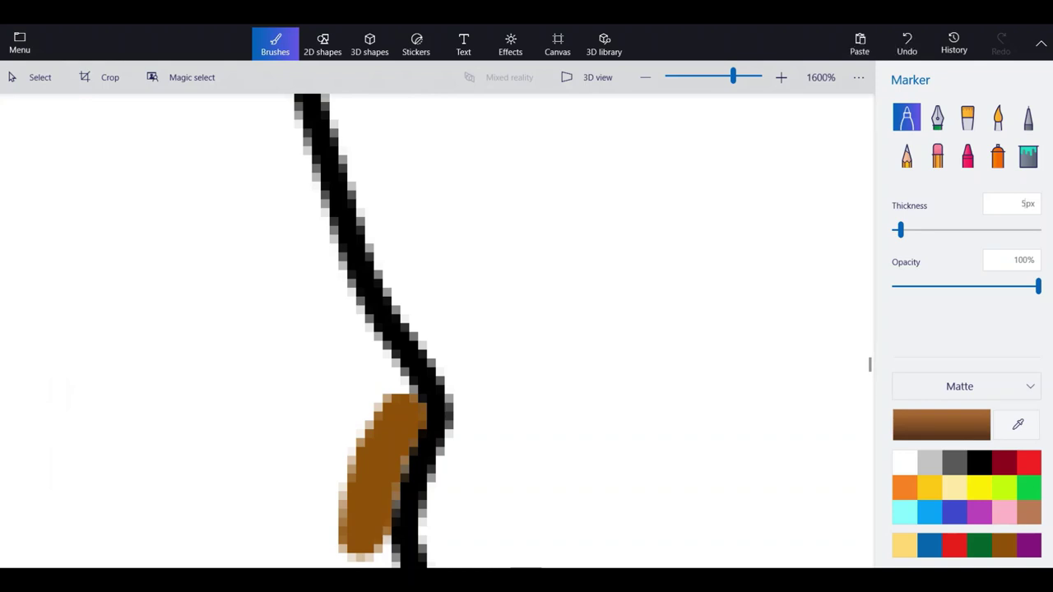
mouse_move(411, 403)
mouse_down()
mouse_move(338, 313)
mouse_move(300, 227)
mouse_move(285, 136)
mouse_move(314, 245)
mouse_up()
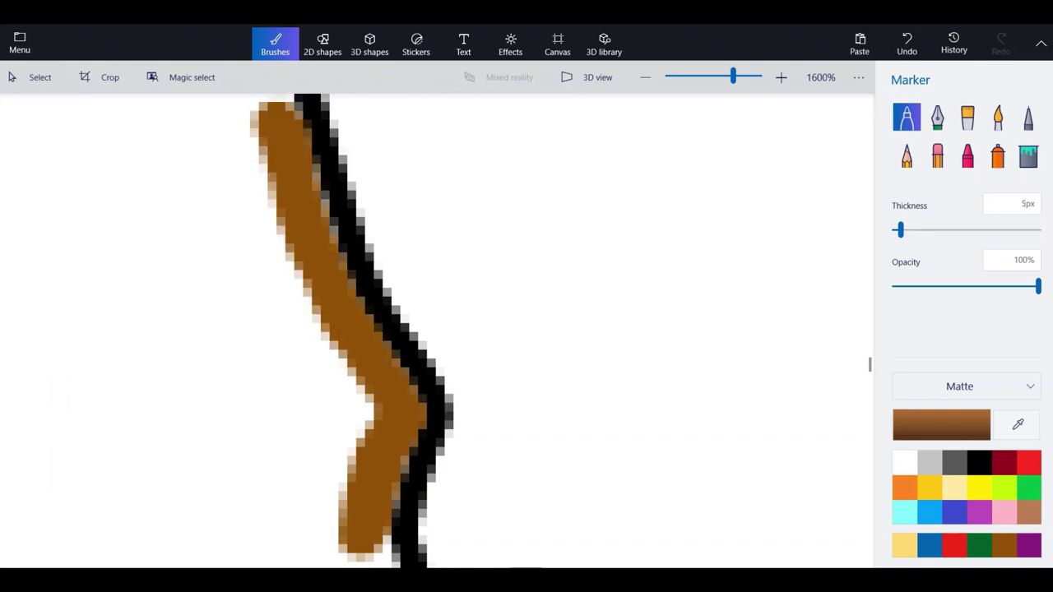
scroll(371, 353, down, 2)
scroll(281, 138, up, 6)
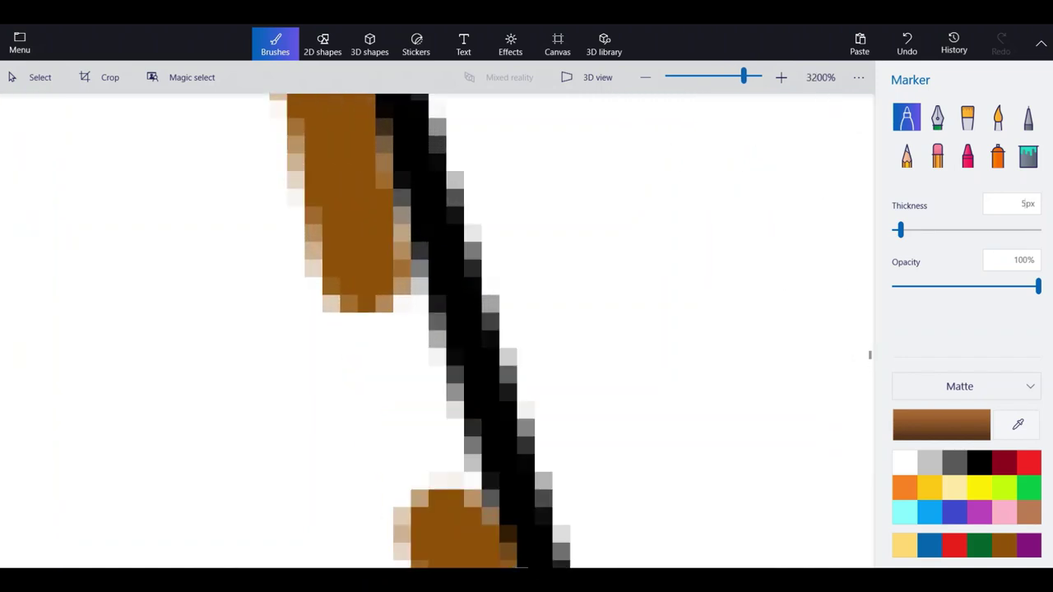
drag(362, 267, 454, 499)
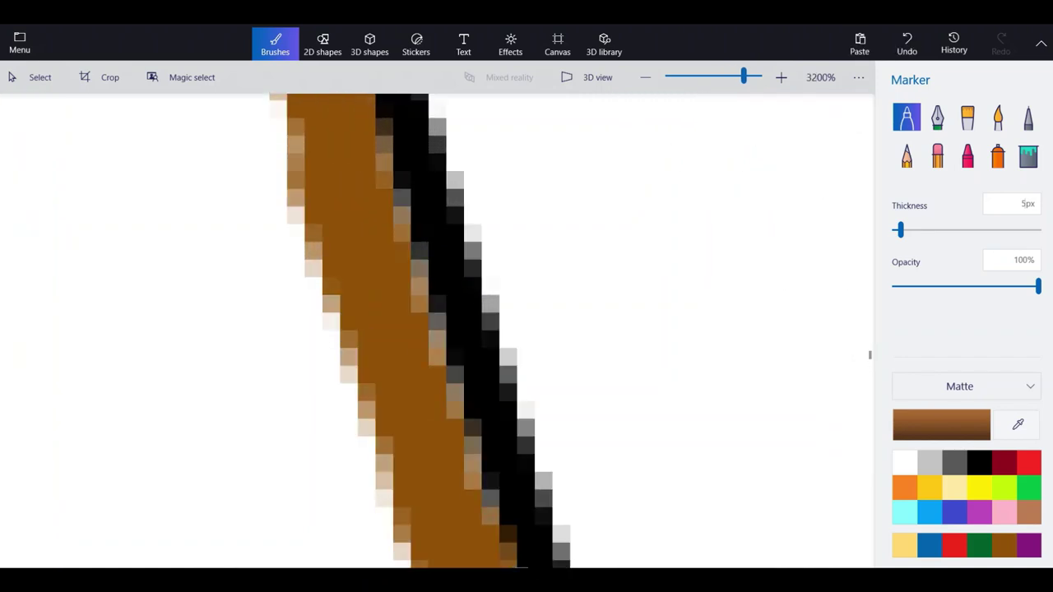
Extend the brown outline down to Alabama's southeast corner and along its southern border to the filled southwest part.
scroll(457, 497, down, 1)
scroll(370, 280, down, 2)
scroll(381, 459, up, 2)
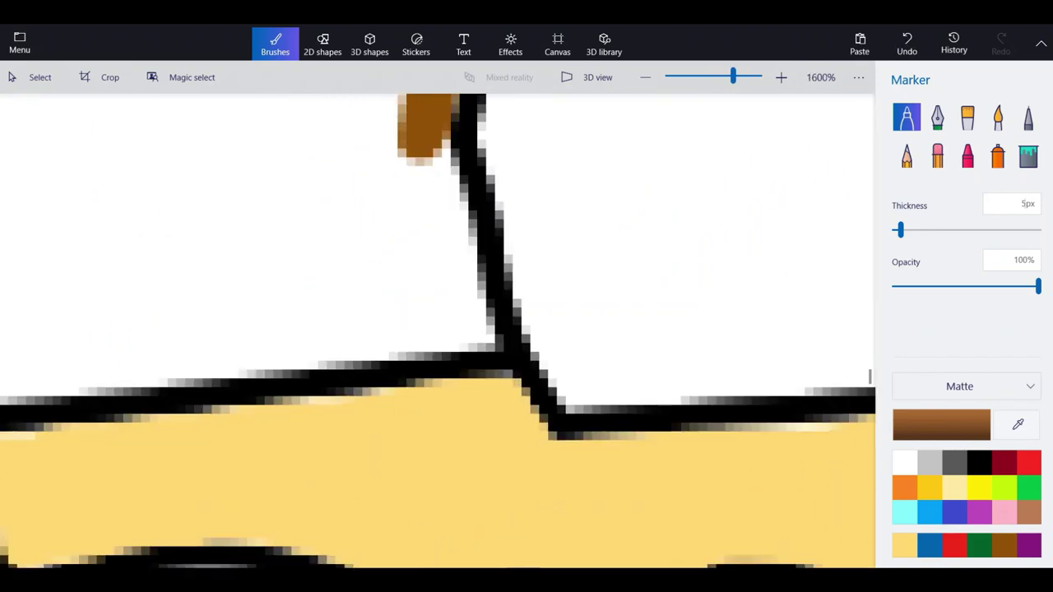
mouse_move(421, 136)
mouse_down()
mouse_move(476, 336)
mouse_move(31, 375)
mouse_up()
scroll(546, 325, down, 1)
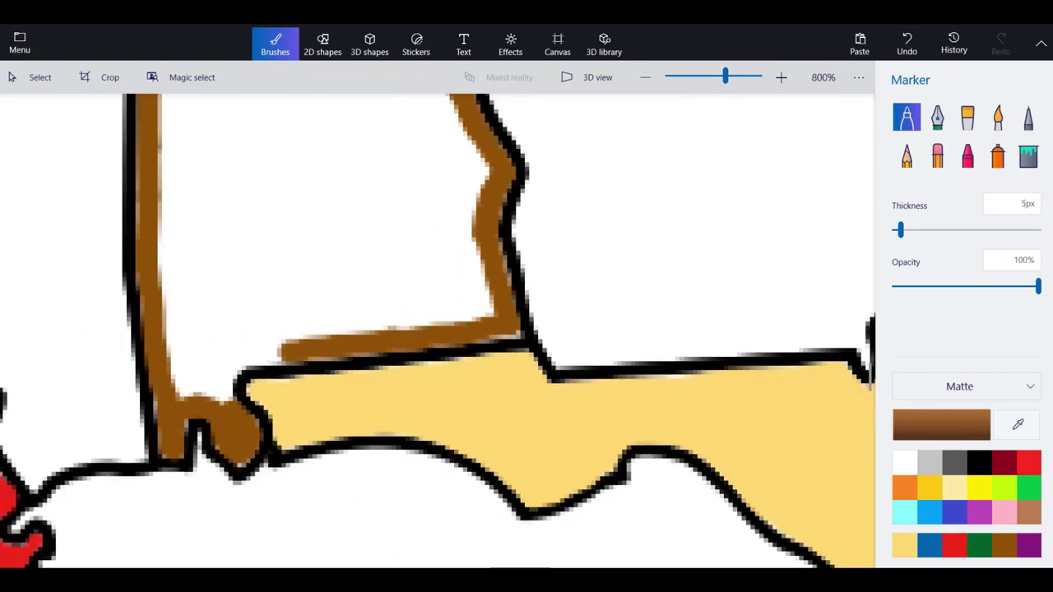
scroll(294, 356, up, 1)
mouse_move(276, 339)
mouse_down()
mouse_move(161, 365)
mouse_move(136, 436)
mouse_move(65, 381)
mouse_move(51, 346)
mouse_move(152, 341)
mouse_up()
click(55, 362)
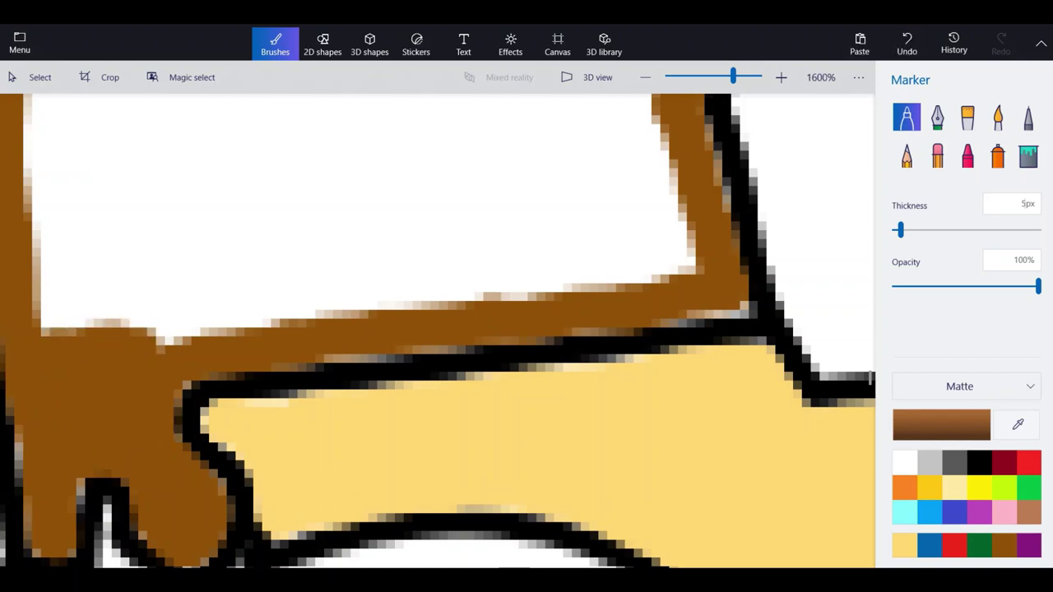
Set the marker thickness to 10 px and fill the lower part of Alabama's interior with brown.
scroll(424, 418, down, 2)
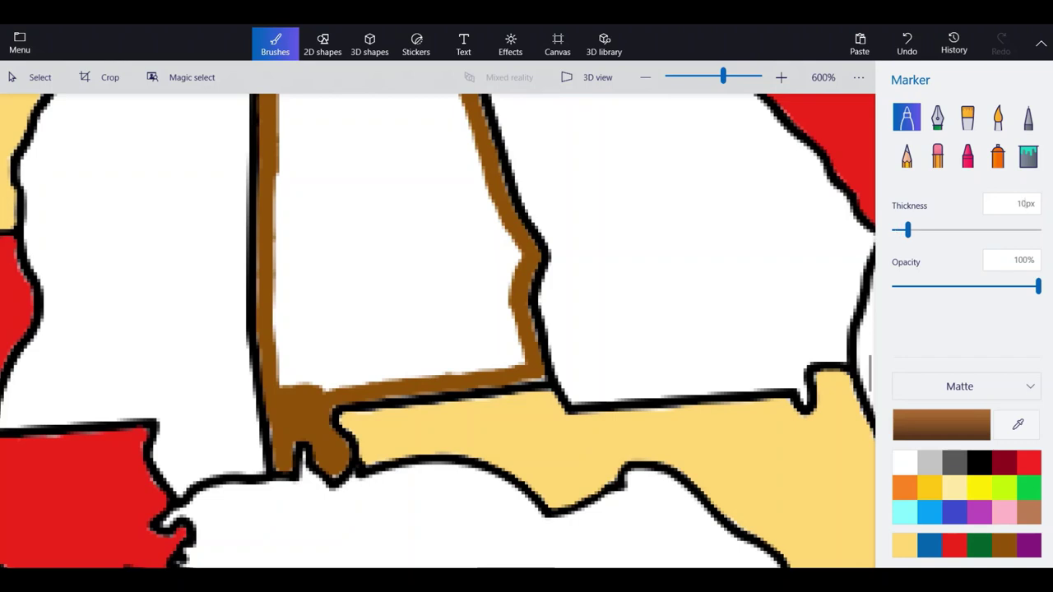
mouse_move(372, 237)
mouse_down()
mouse_move(427, 282)
mouse_move(247, 407)
mouse_move(248, 156)
mouse_move(227, 212)
mouse_move(275, 395)
mouse_move(353, 247)
mouse_move(306, 243)
mouse_up()
scroll(426, 282, up, 1)
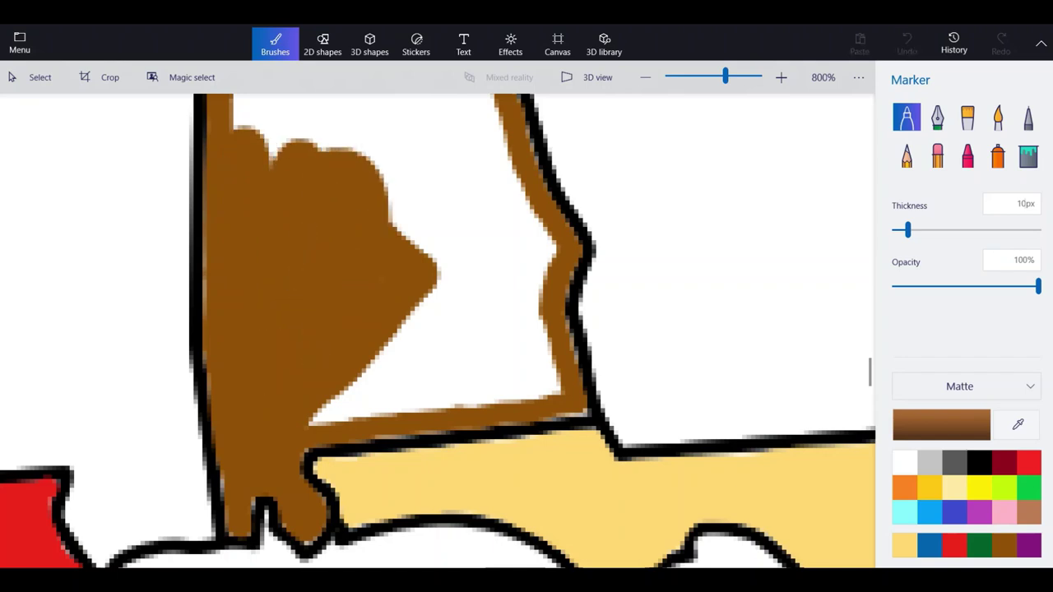
drag(393, 316, 546, 380)
drag(546, 380, 323, 407)
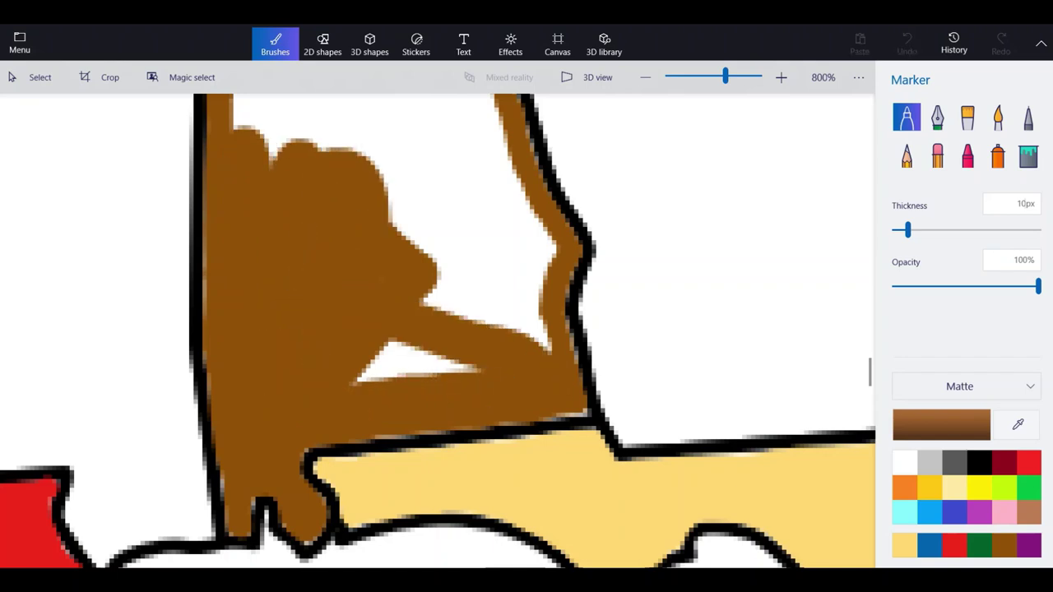
drag(481, 368, 411, 345)
drag(401, 288, 469, 295)
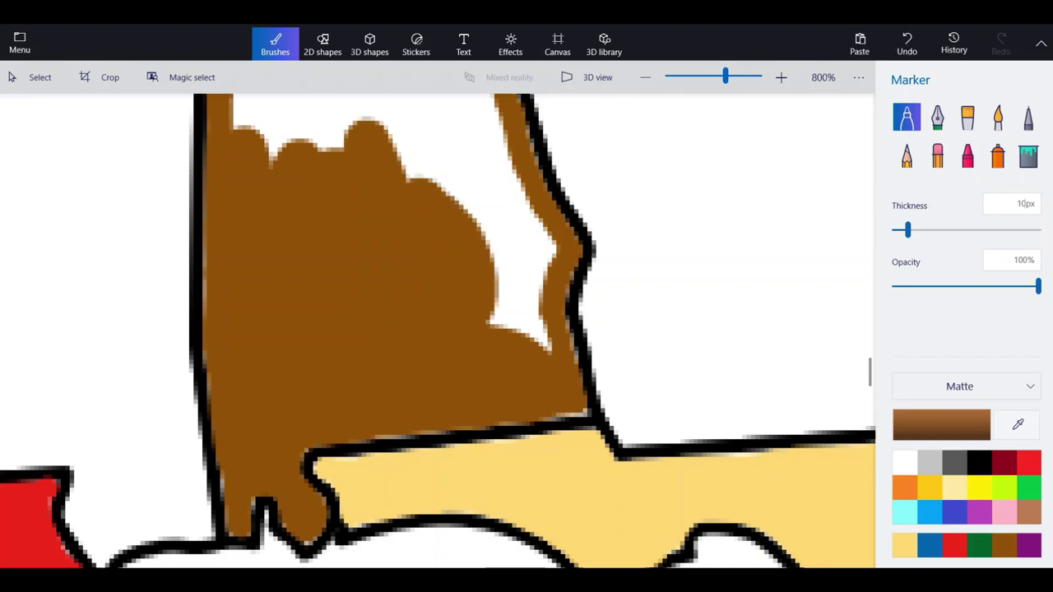
mouse_move(469, 247)
mouse_down()
mouse_move(520, 319)
mouse_move(543, 251)
mouse_move(513, 183)
mouse_move(499, 240)
mouse_move(469, 180)
mouse_up()
drag(458, 143, 416, 147)
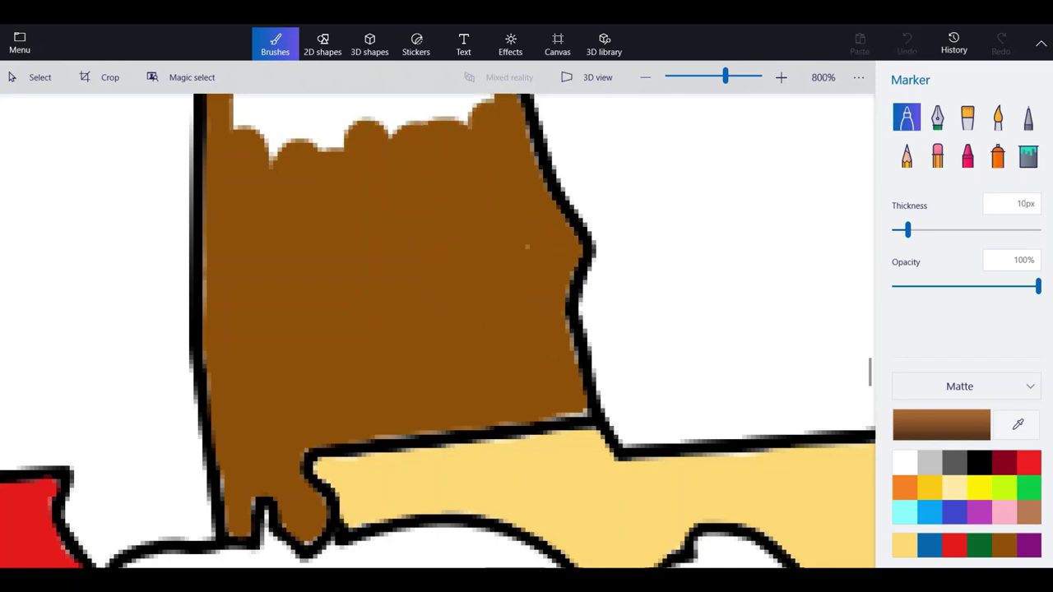
Fill the remaining white area in the northern part of Alabama with brown.
scroll(507, 431, down, 1)
scroll(430, 138, up, 1)
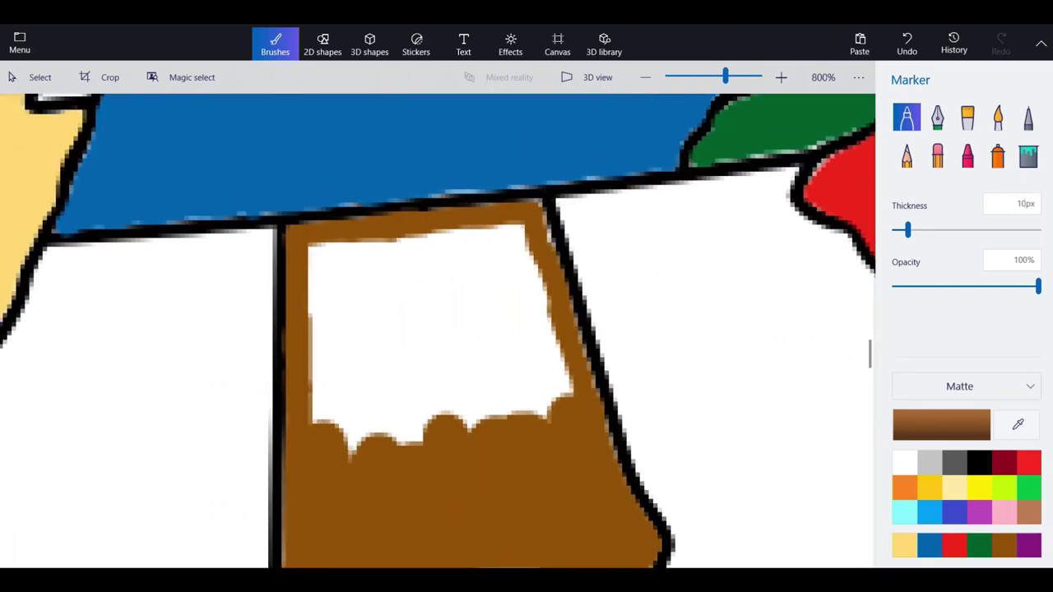
mouse_move(568, 395)
mouse_down()
mouse_move(539, 346)
mouse_move(514, 227)
mouse_move(516, 237)
mouse_up()
mouse_move(517, 235)
mouse_down()
mouse_move(522, 403)
mouse_move(411, 441)
mouse_move(317, 421)
mouse_move(321, 249)
mouse_move(502, 254)
mouse_move(505, 362)
mouse_move(471, 388)
mouse_move(362, 404)
mouse_move(345, 383)
mouse_move(359, 304)
mouse_move(477, 273)
mouse_move(488, 309)
mouse_move(453, 345)
mouse_up()
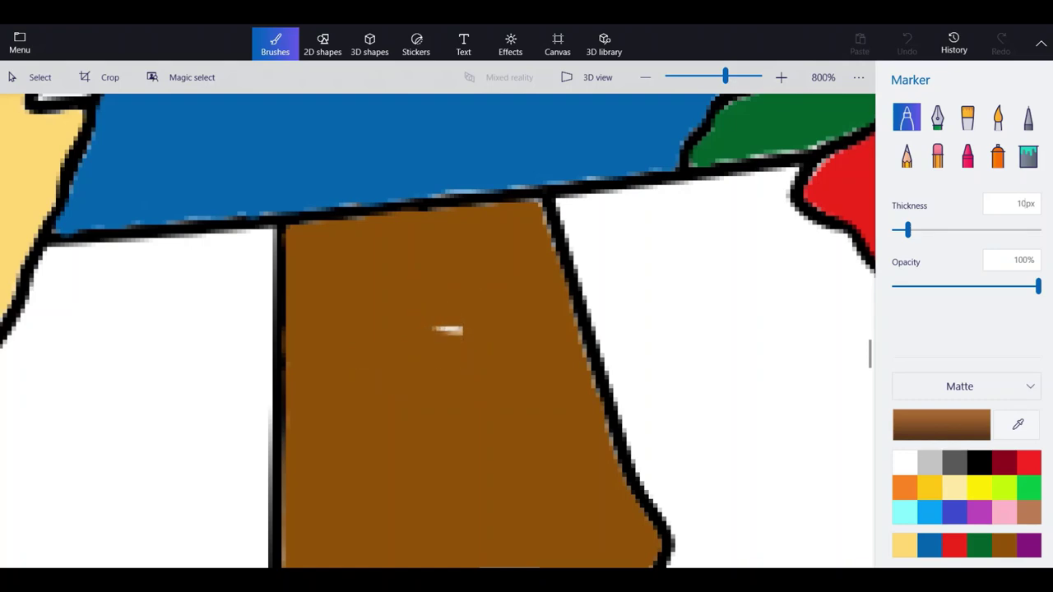
Reduce the marker thickness to 3 px and paint Virginia's narrow Eastern Shore peninsula brown.
scroll(650, 373, down, 10)
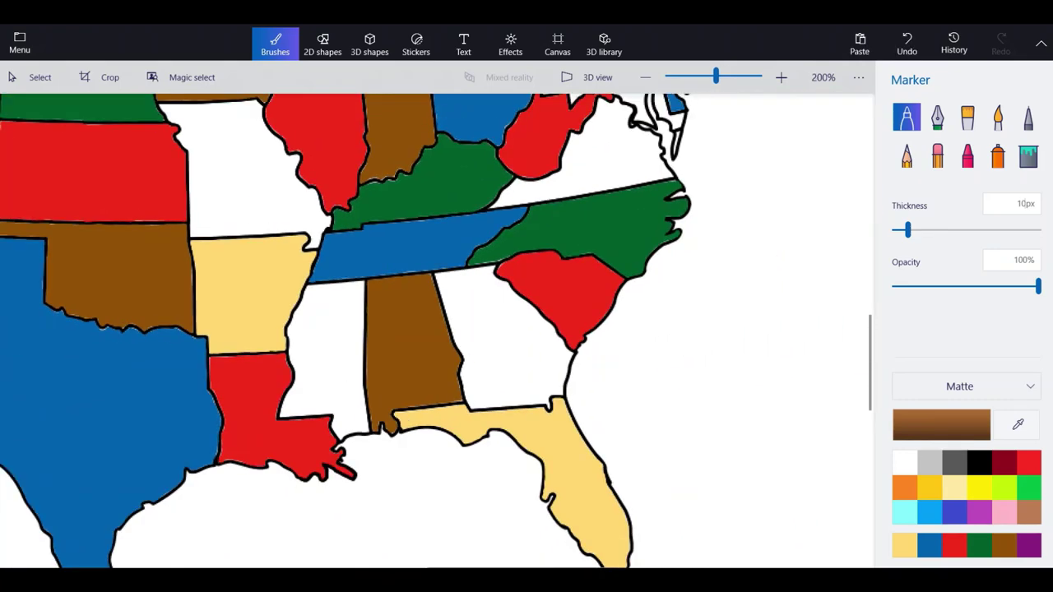
scroll(438, 329, down, 1)
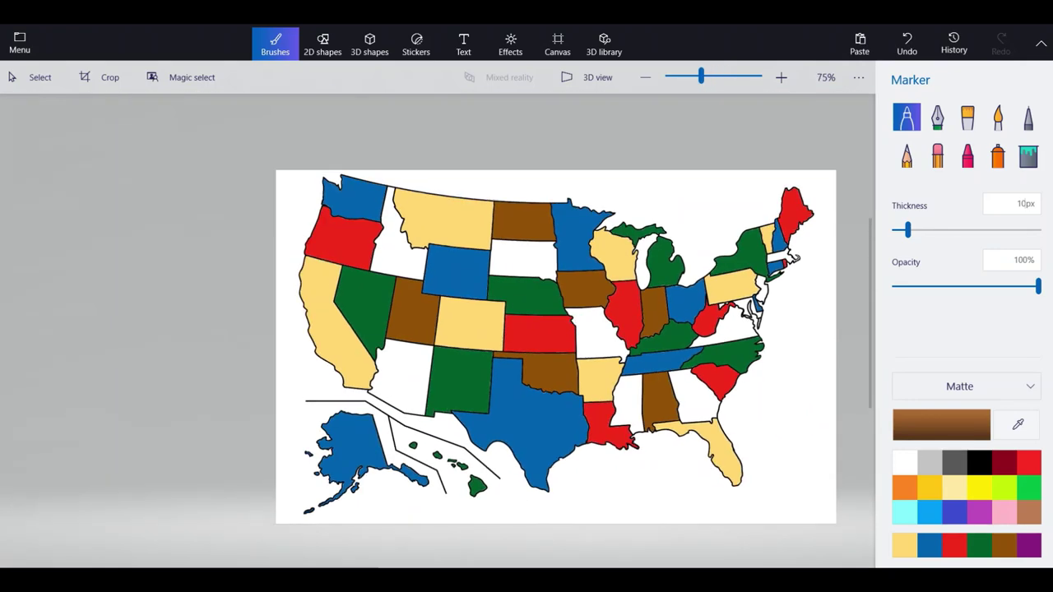
scroll(804, 299, up, 5)
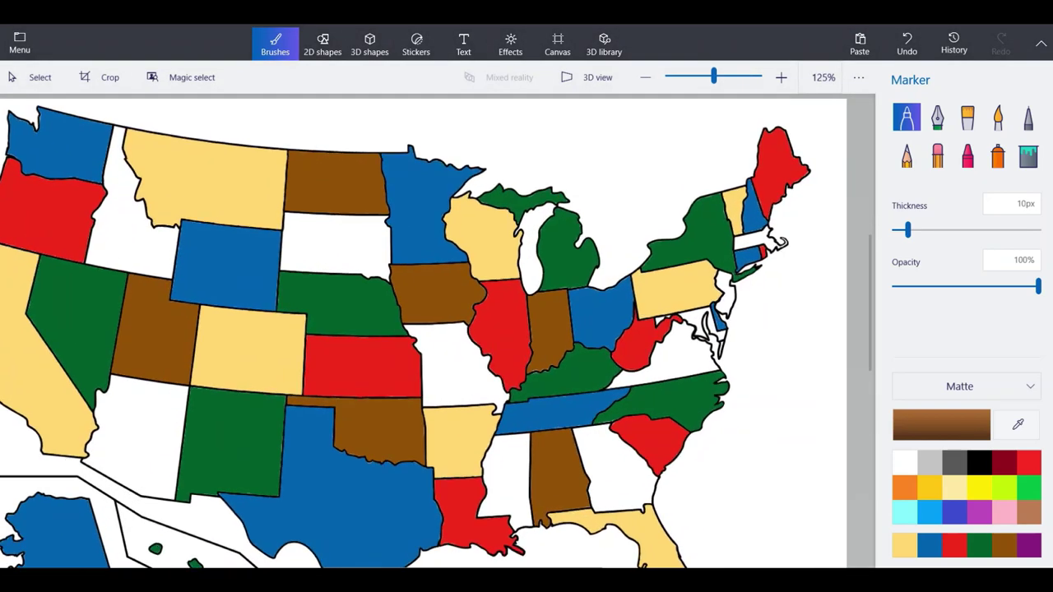
scroll(804, 299, up, 2)
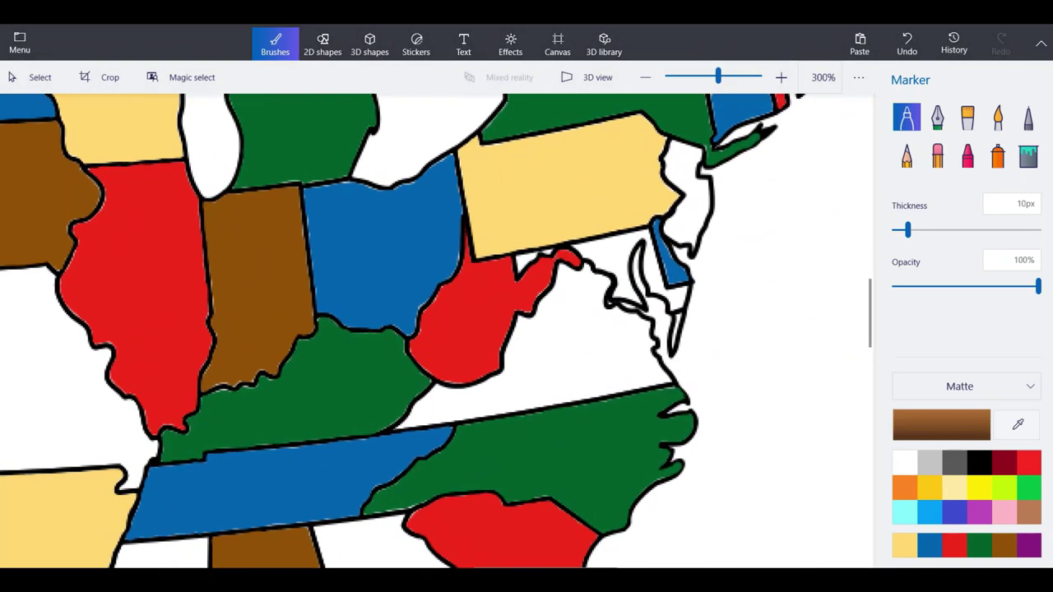
click(1020, 204)
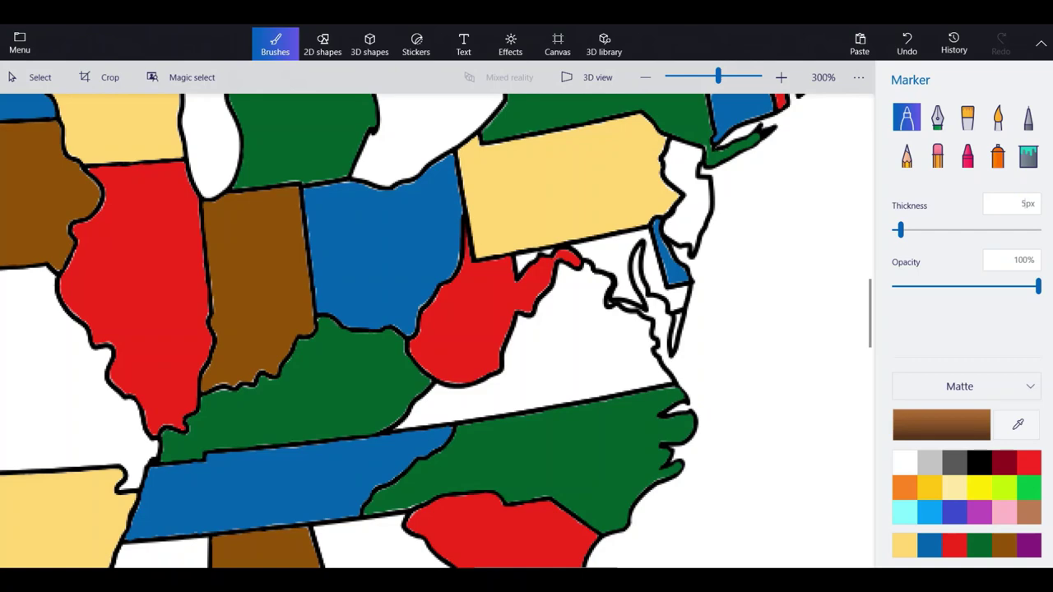
scroll(675, 335, up, 6)
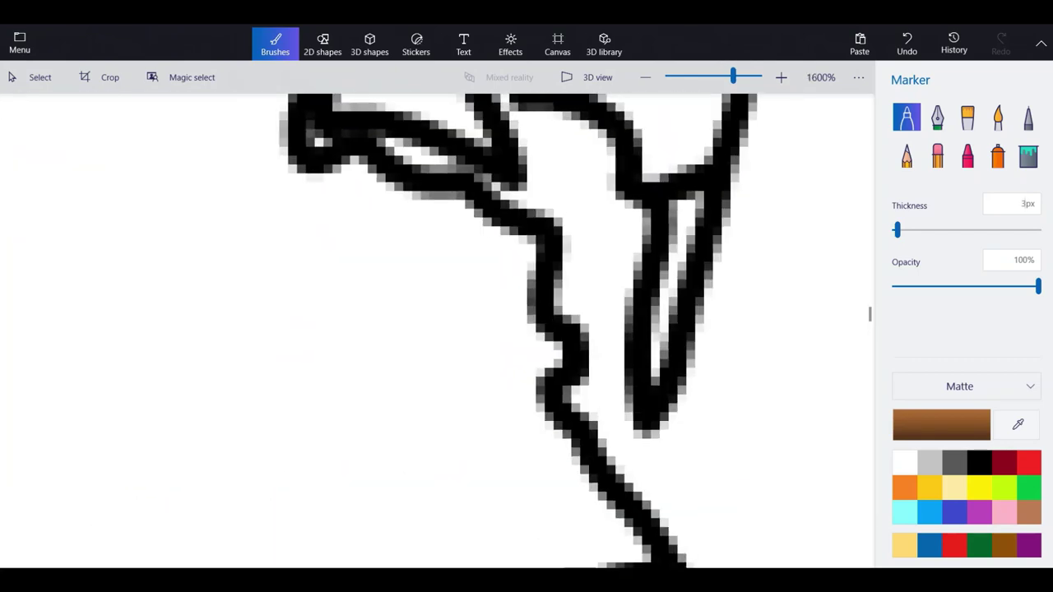
drag(650, 382, 695, 196)
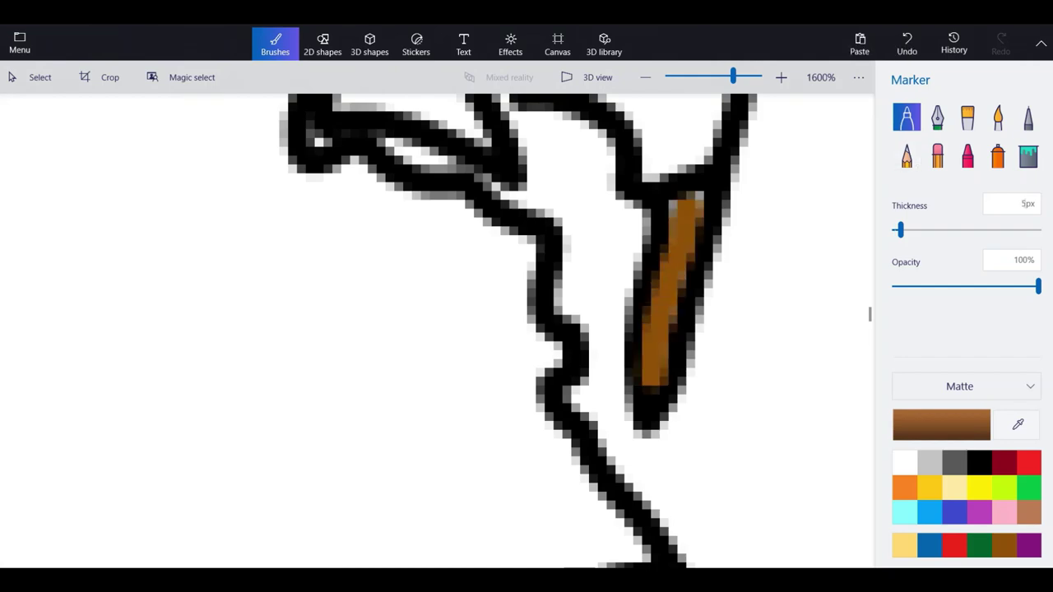
scroll(741, 173, down, 3)
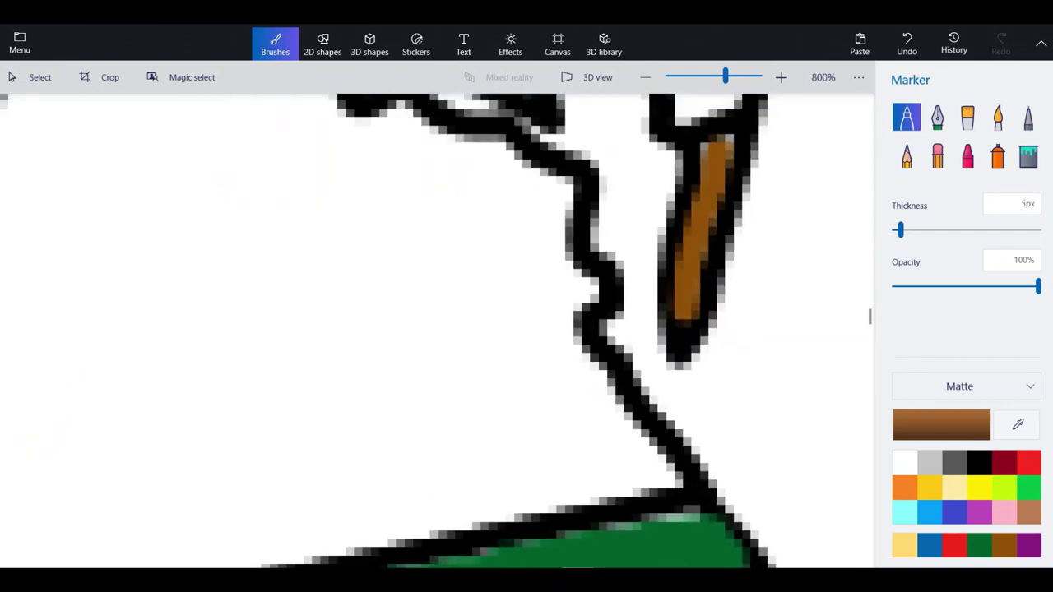
scroll(527, 133, up, 2)
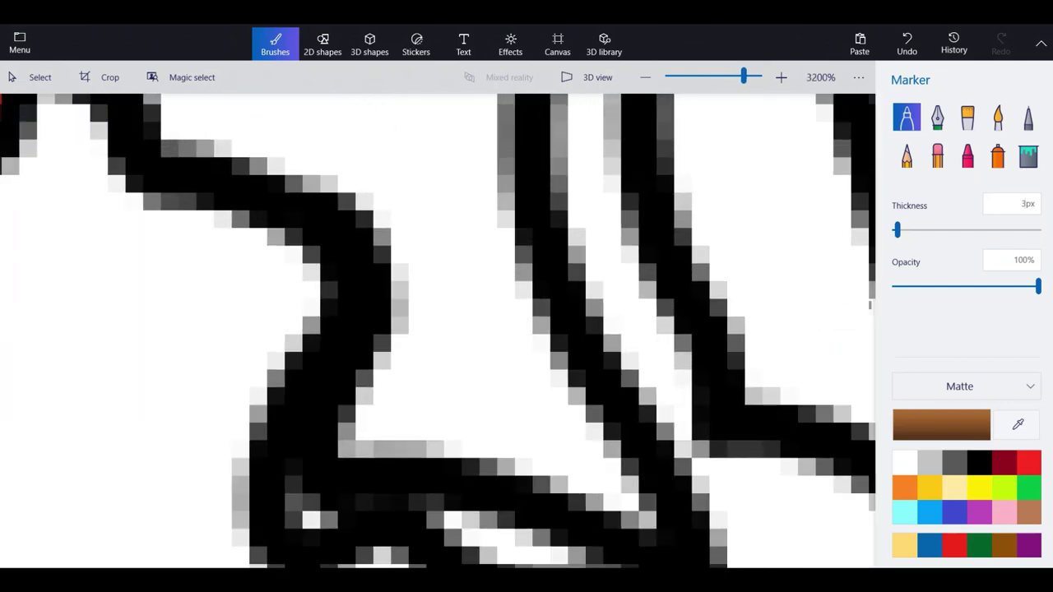
scroll(809, 177, down, 1)
click(979, 463)
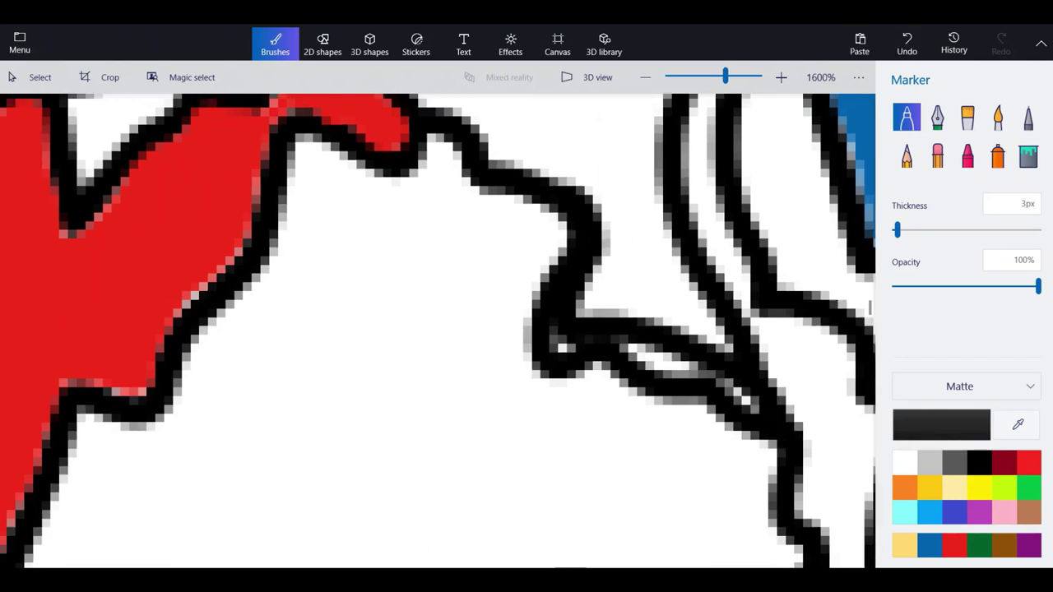
scroll(436, 329, down, 2)
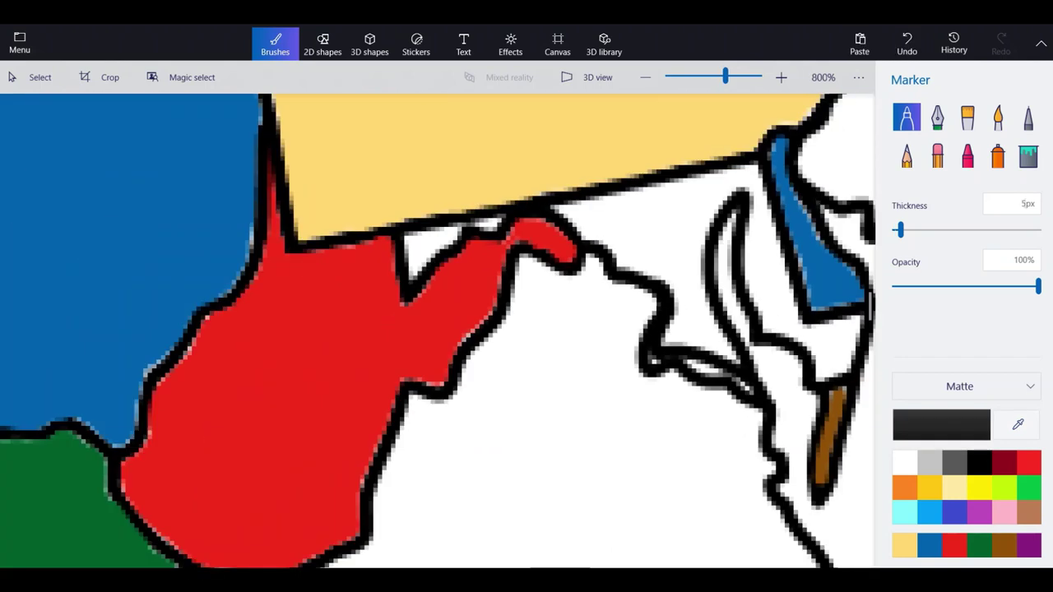
click(1004, 546)
Paint a 5 px brown outline along the inside of Virginia's mainland east coast, starting at the southeast corner.
scroll(650, 288, down, 1)
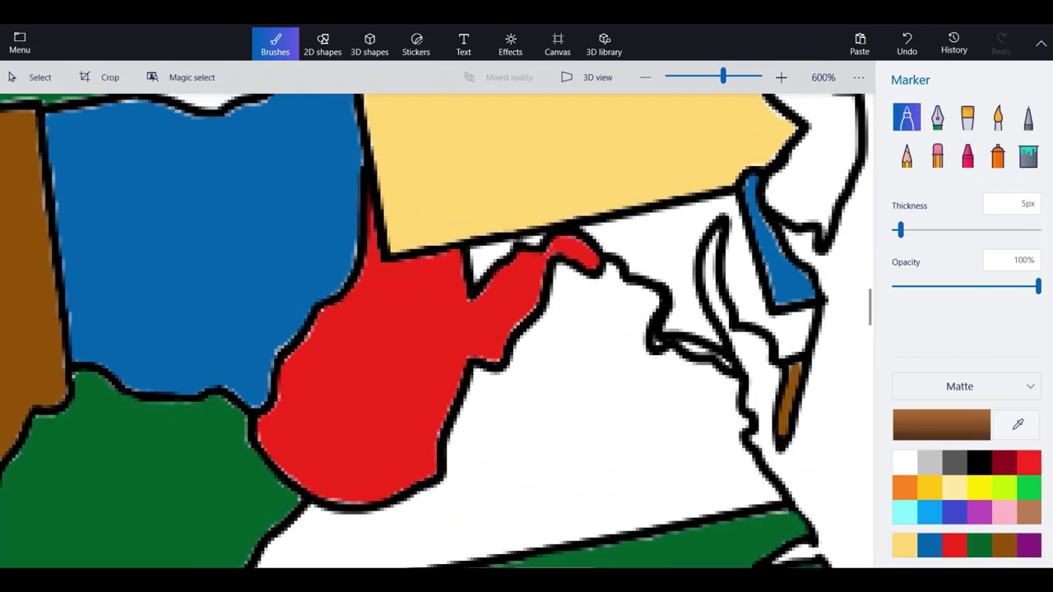
scroll(786, 486, up, 3)
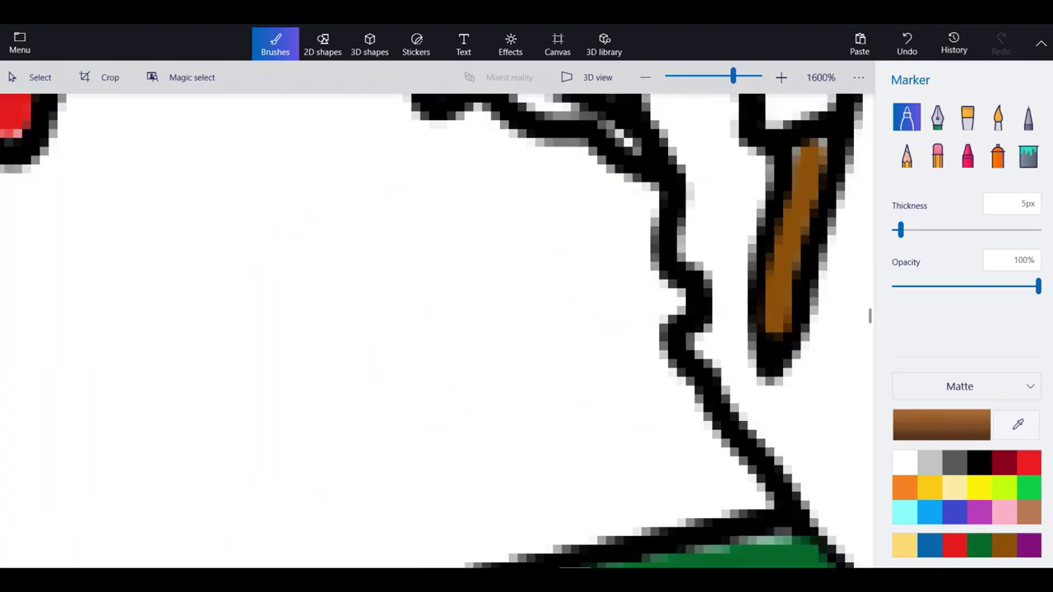
mouse_move(745, 489)
mouse_down()
mouse_move(668, 391)
mouse_move(650, 288)
mouse_move(663, 276)
mouse_move(630, 243)
mouse_move(638, 206)
mouse_move(626, 161)
mouse_up()
scroll(618, 247, down, 1)
scroll(610, 181, up, 1)
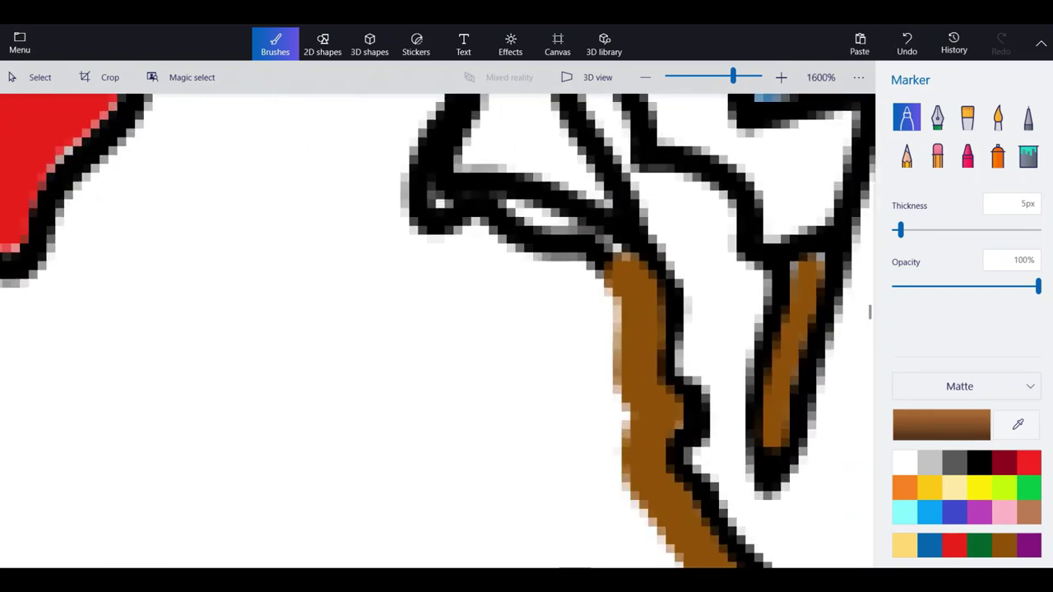
Extend the brown outline northwest along Virginia's border with Maryland to the bend in the river, redoing strokes that miss the edge.
mouse_move(613, 263)
mouse_down()
mouse_move(514, 212)
mouse_move(389, 173)
mouse_move(385, 142)
mouse_up()
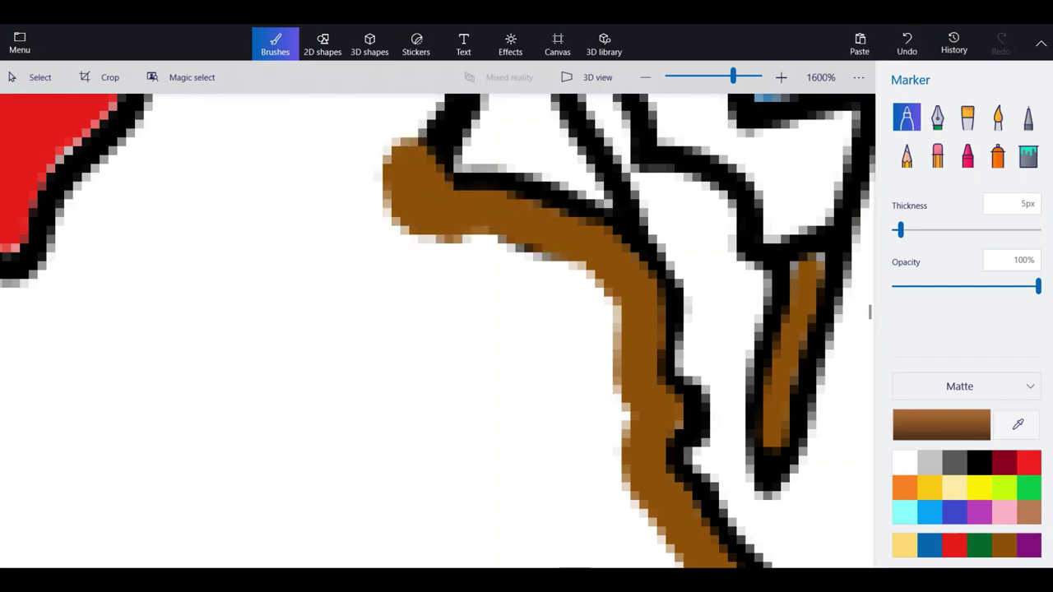
click(907, 43)
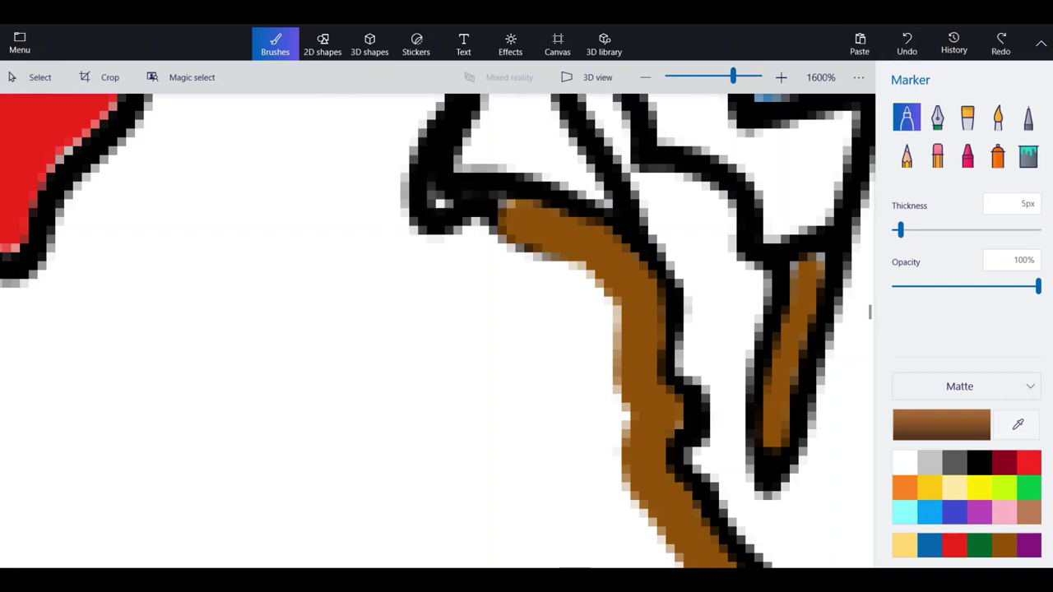
mouse_move(574, 256)
mouse_down()
mouse_move(513, 227)
mouse_move(380, 112)
mouse_move(429, 208)
mouse_move(592, 303)
mouse_move(418, 277)
mouse_up()
click(907, 43)
scroll(358, 155, up, 2)
scroll(517, 436, down, 1)
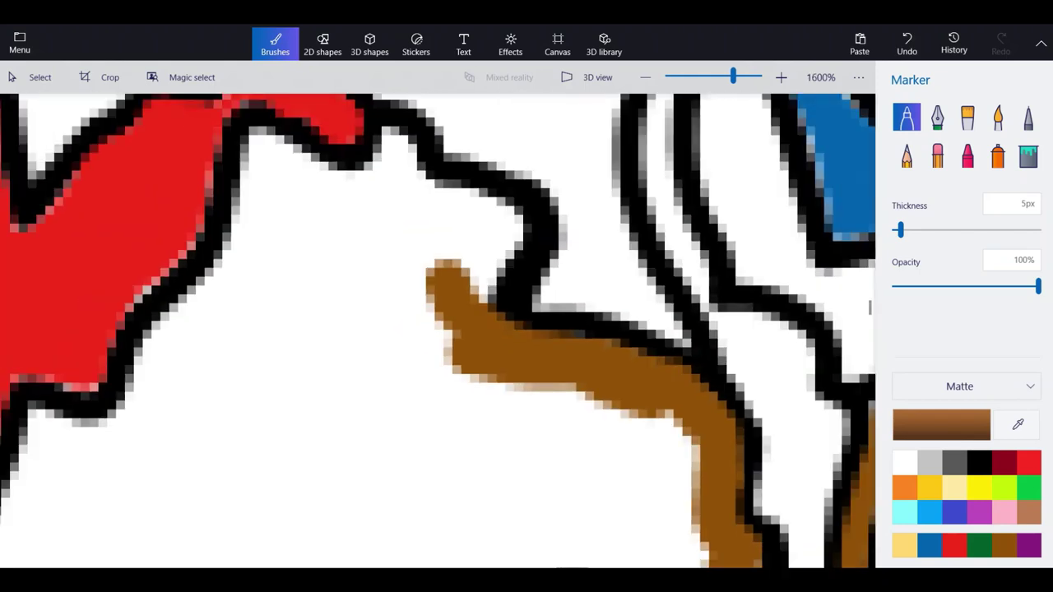
Fill the inside of the bend on Virginia's northeastern border with brown.
scroll(470, 201, up, 2)
mouse_move(445, 362)
mouse_down()
mouse_move(494, 271)
mouse_move(498, 193)
mouse_up()
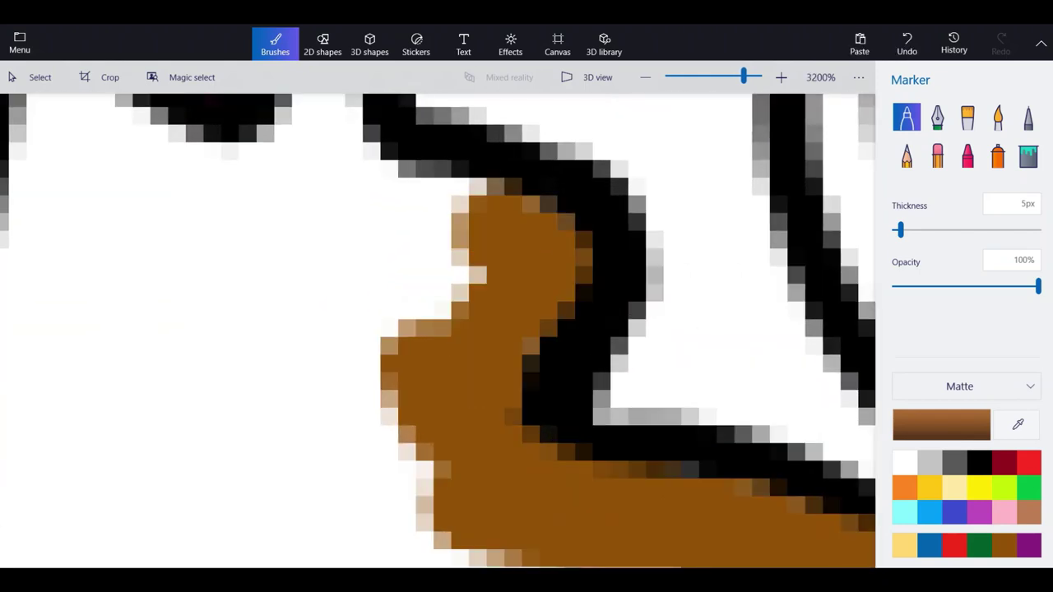
drag(498, 230, 390, 387)
scroll(389, 398, down, 1)
scroll(210, 273, up, 1)
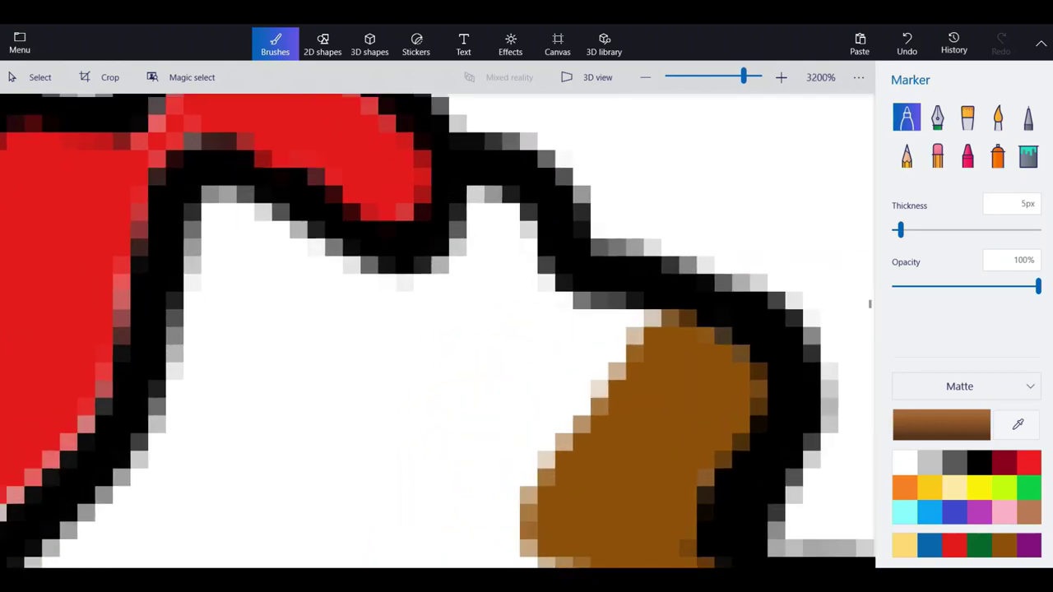
Fill Virginia's northern tip below West Virginia's eastern panhandle with brown.
mouse_move(209, 408)
mouse_down()
mouse_move(214, 308)
mouse_move(235, 238)
mouse_move(320, 276)
mouse_move(354, 309)
mouse_up()
mouse_move(346, 354)
mouse_down()
mouse_move(506, 247)
mouse_move(498, 210)
mouse_move(565, 334)
mouse_move(616, 338)
mouse_move(404, 388)
mouse_move(284, 359)
mouse_move(510, 487)
mouse_move(574, 424)
mouse_up()
click(494, 228)
scroll(607, 142, down, 2)
scroll(354, 296, up, 1)
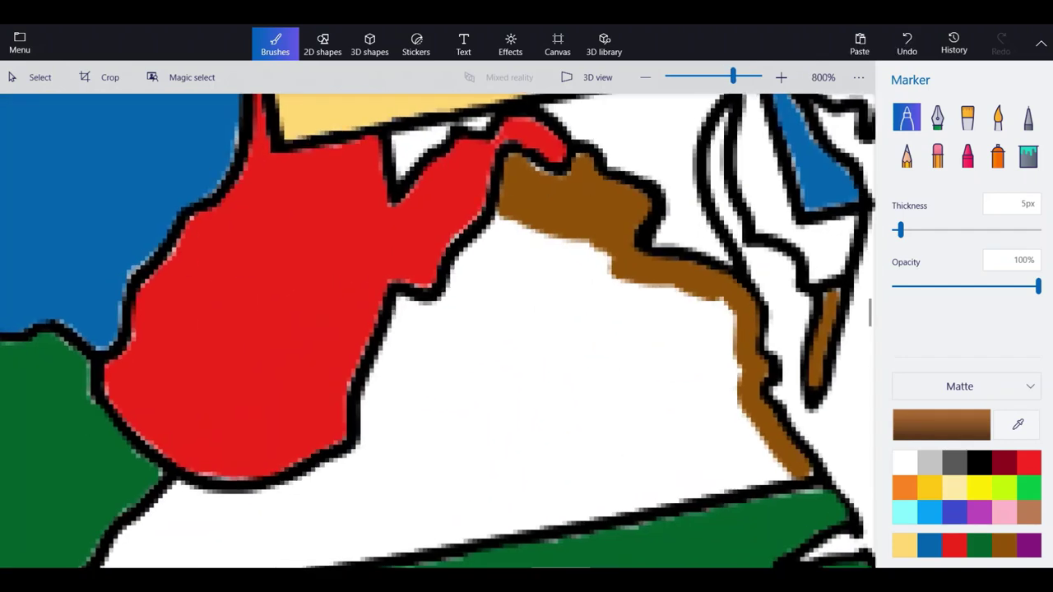
Continue the brown outline down Virginia's border with West Virginia and on to the Kentucky border.
mouse_move(658, 148)
mouse_down()
mouse_move(576, 234)
mouse_move(560, 317)
mouse_move(494, 333)
mouse_move(436, 316)
mouse_move(440, 404)
mouse_move(403, 473)
mouse_move(387, 543)
mouse_up()
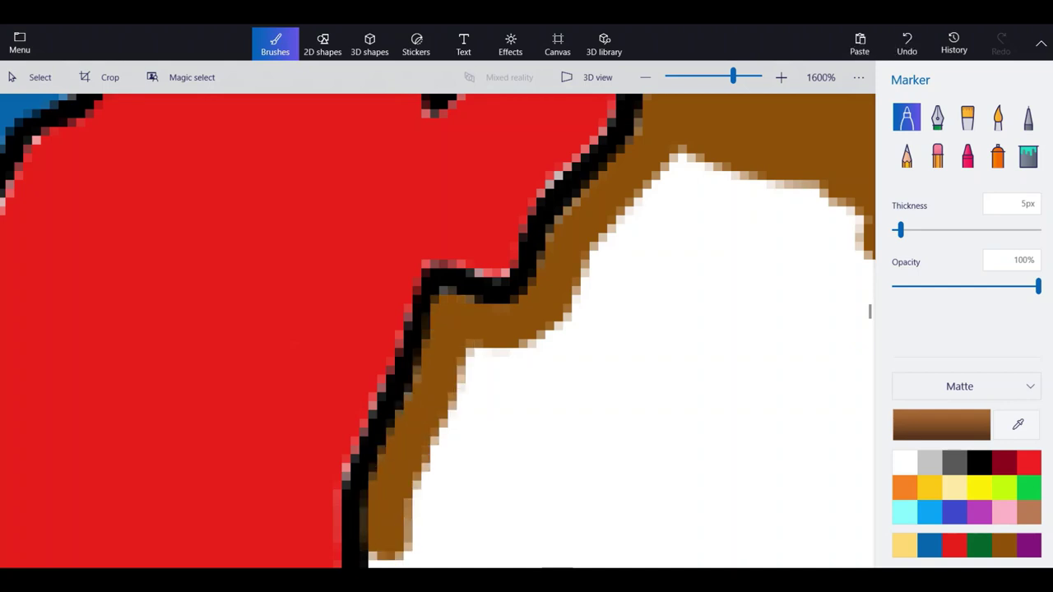
scroll(494, 238, down, 3)
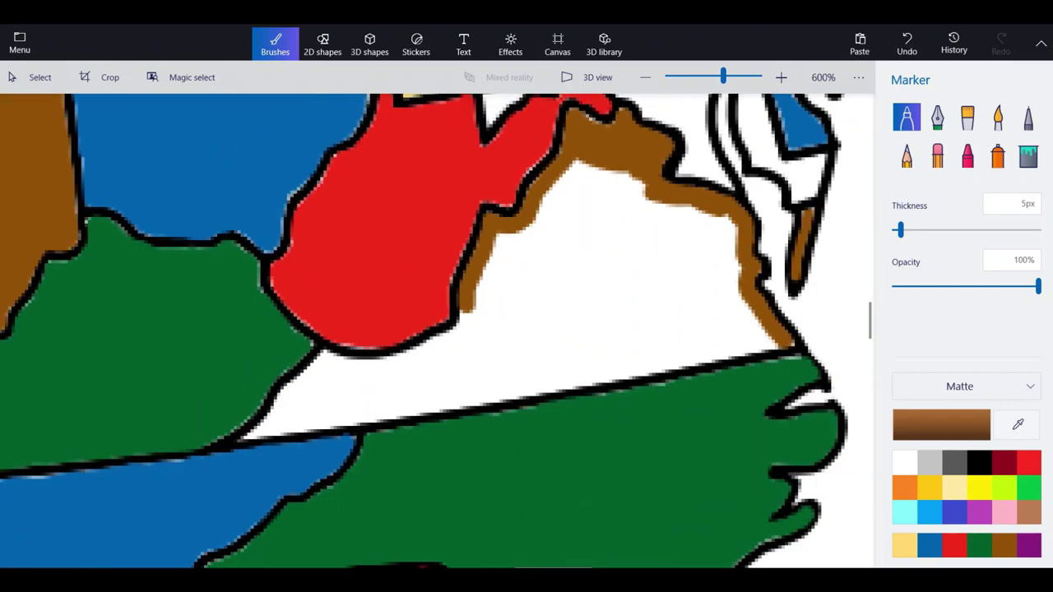
scroll(368, 330, up, 4)
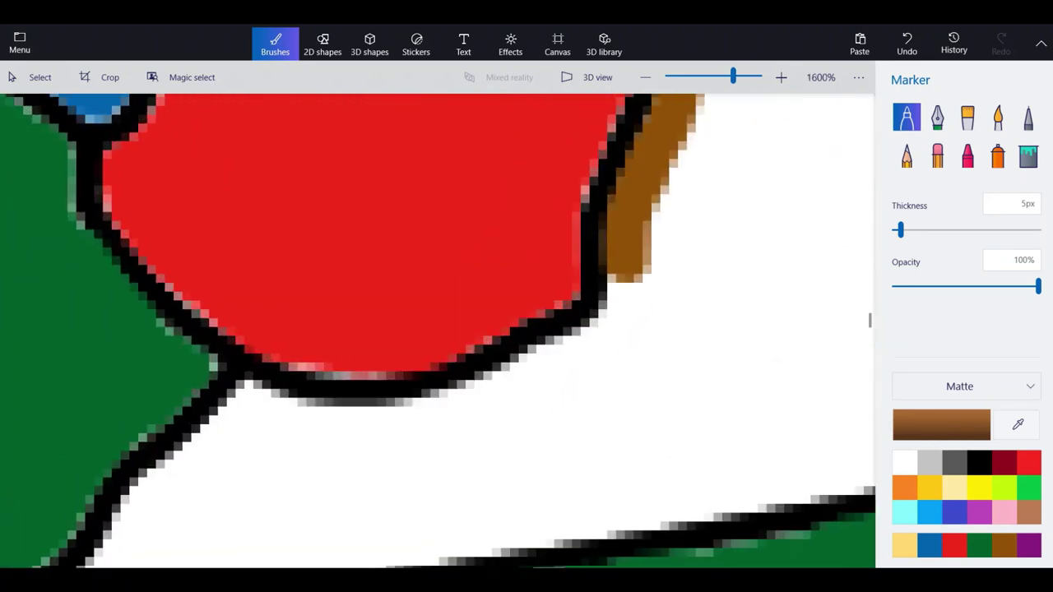
mouse_move(642, 239)
mouse_down()
mouse_move(631, 306)
mouse_move(588, 362)
mouse_move(506, 385)
mouse_move(489, 402)
mouse_up()
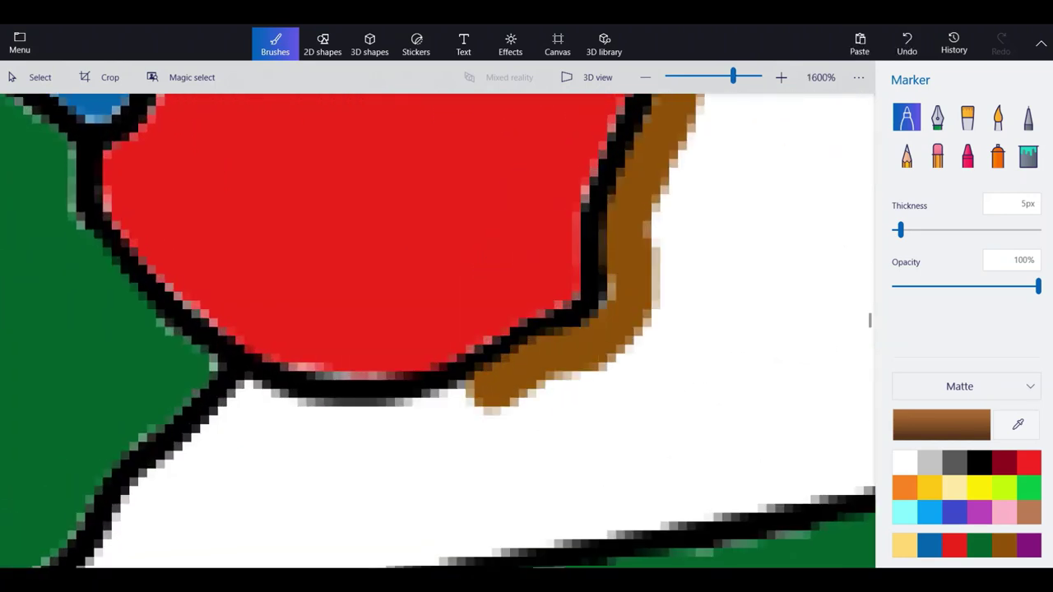
key(ctrl+z)
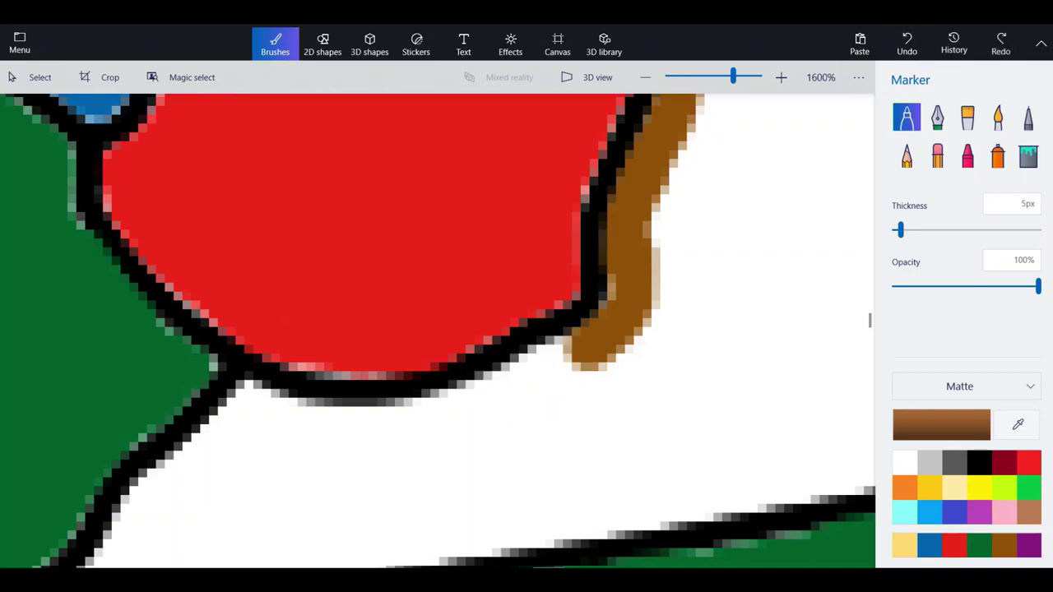
mouse_move(609, 333)
mouse_down()
mouse_move(490, 412)
mouse_move(376, 435)
mouse_move(259, 421)
mouse_move(237, 405)
mouse_move(128, 526)
mouse_move(292, 450)
mouse_up()
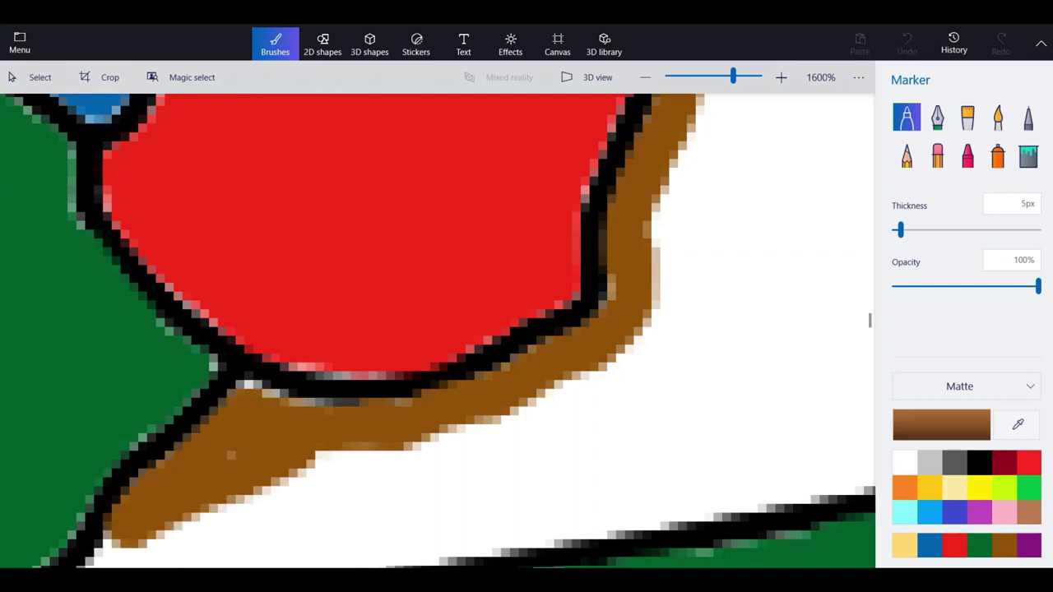
Paint a brown outline along Virginia's southern border from the southeast corner westward past the North Carolina section.
scroll(503, 289, down, 4)
scroll(675, 329, down, 1)
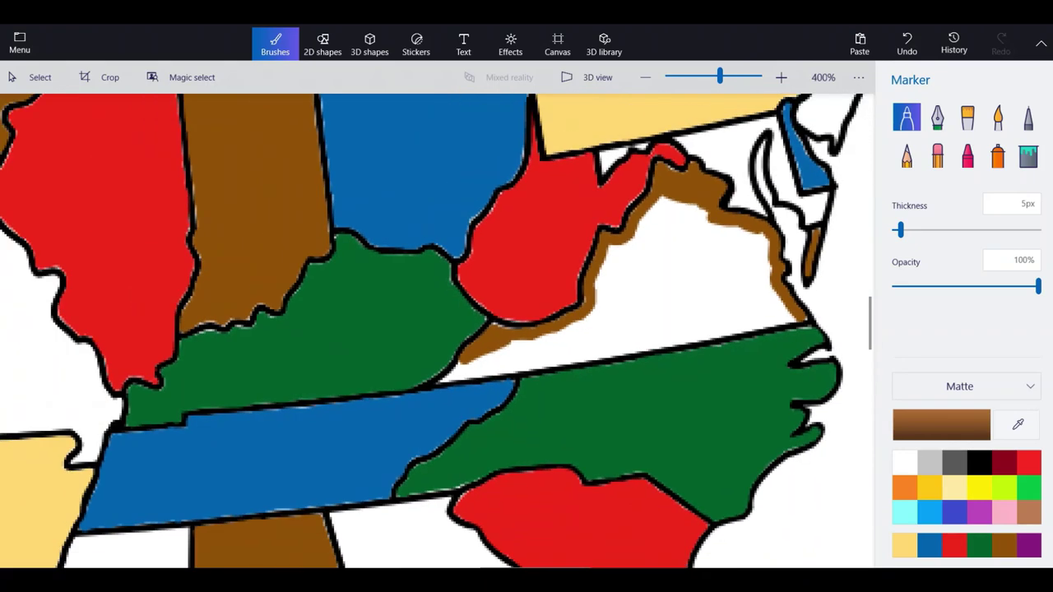
scroll(794, 300, up, 3)
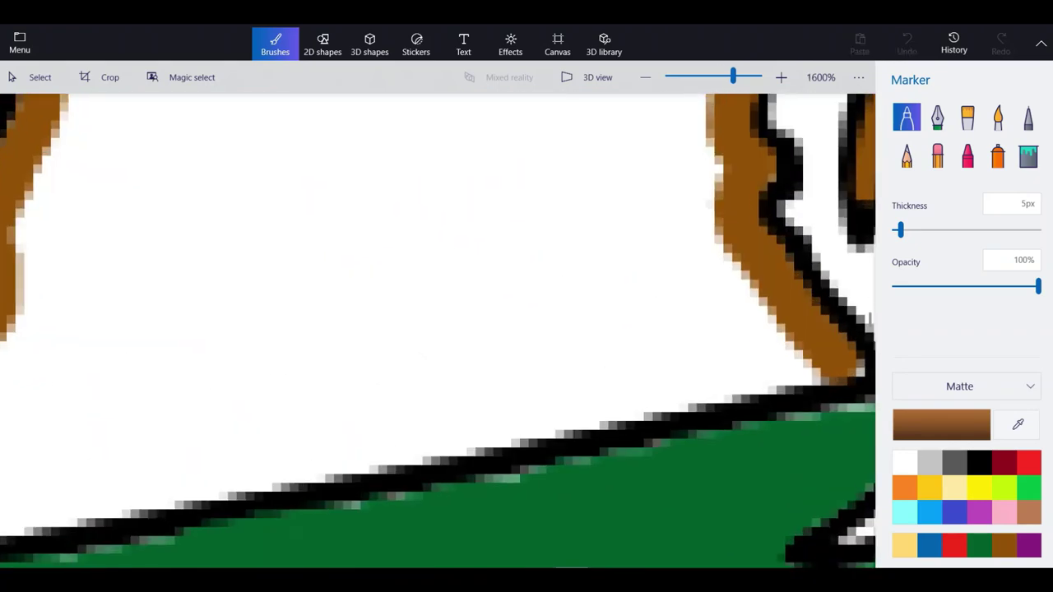
mouse_move(831, 358)
mouse_down()
mouse_move(362, 449)
mouse_move(4, 498)
mouse_up()
scroll(461, 290, down, 5)
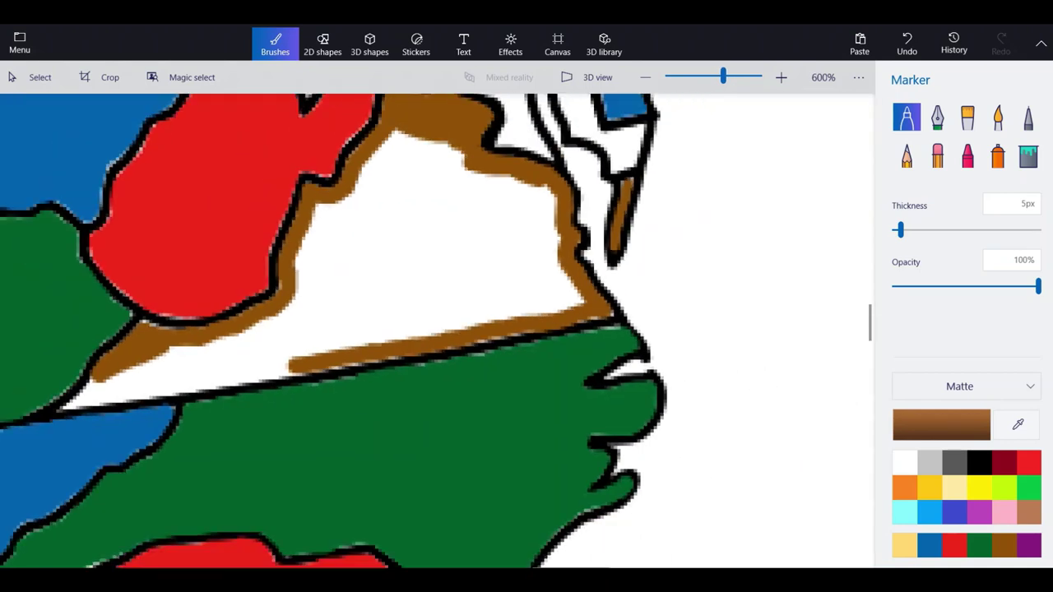
scroll(133, 337, up, 5)
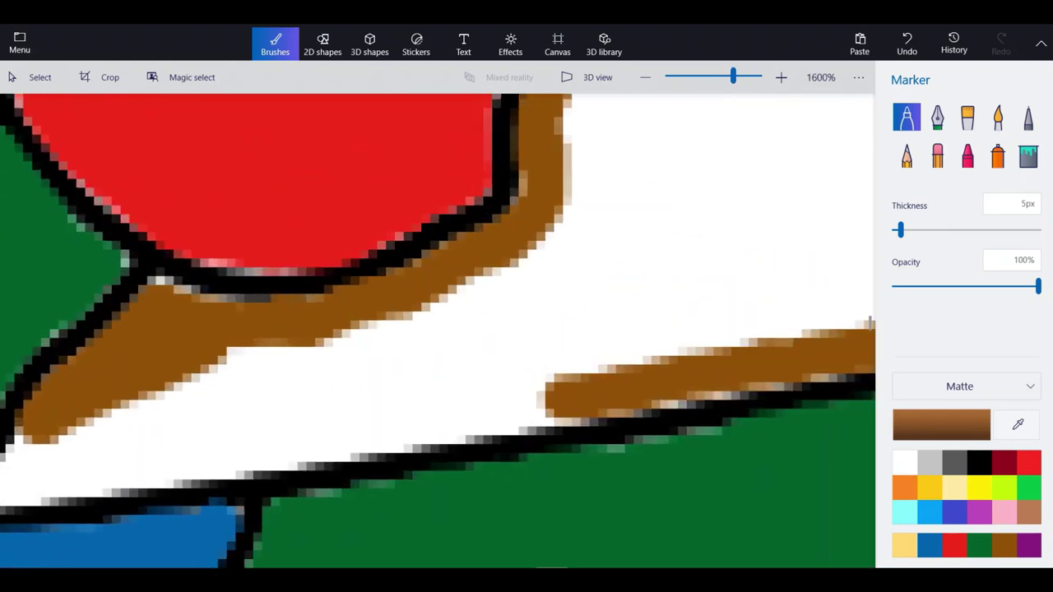
mouse_move(576, 395)
mouse_down()
mouse_move(59, 470)
mouse_move(234, 469)
mouse_up()
Join the brown outlines at Virginia's southwestern end and fill the pointed tip with the marker at 3 px.
scroll(432, 342, down, 2)
scroll(151, 390, up, 2)
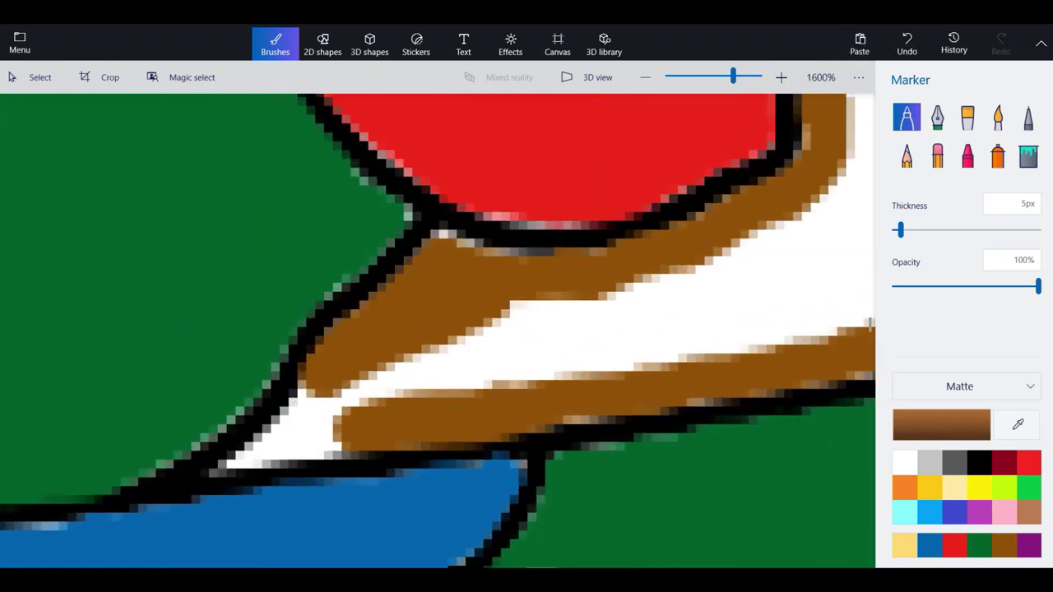
mouse_move(357, 428)
mouse_down()
mouse_move(295, 420)
mouse_move(324, 396)
mouse_up()
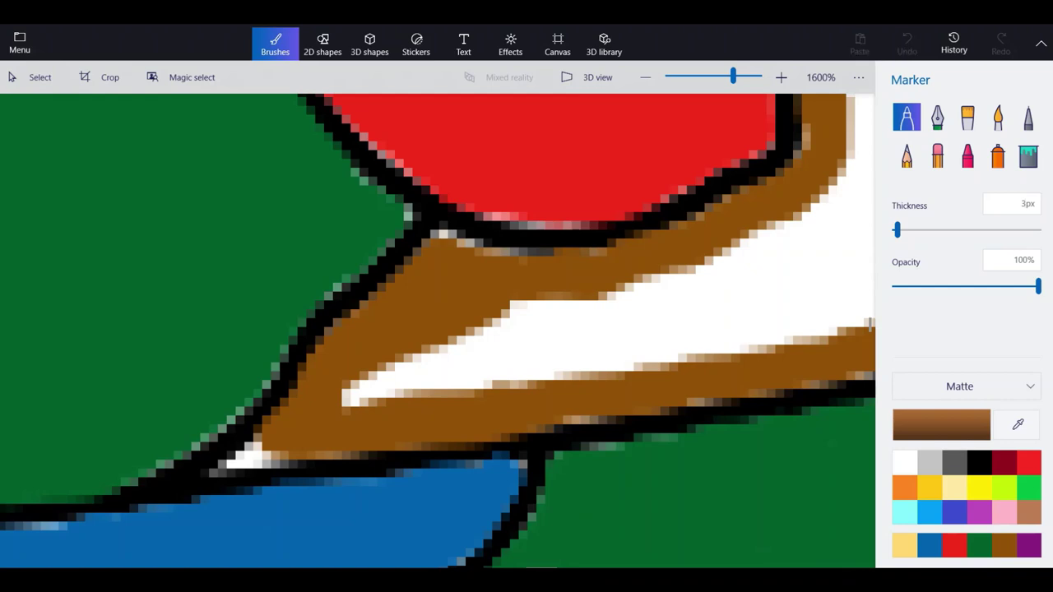
mouse_move(273, 445)
mouse_down()
mouse_move(236, 471)
mouse_move(276, 459)
mouse_up()
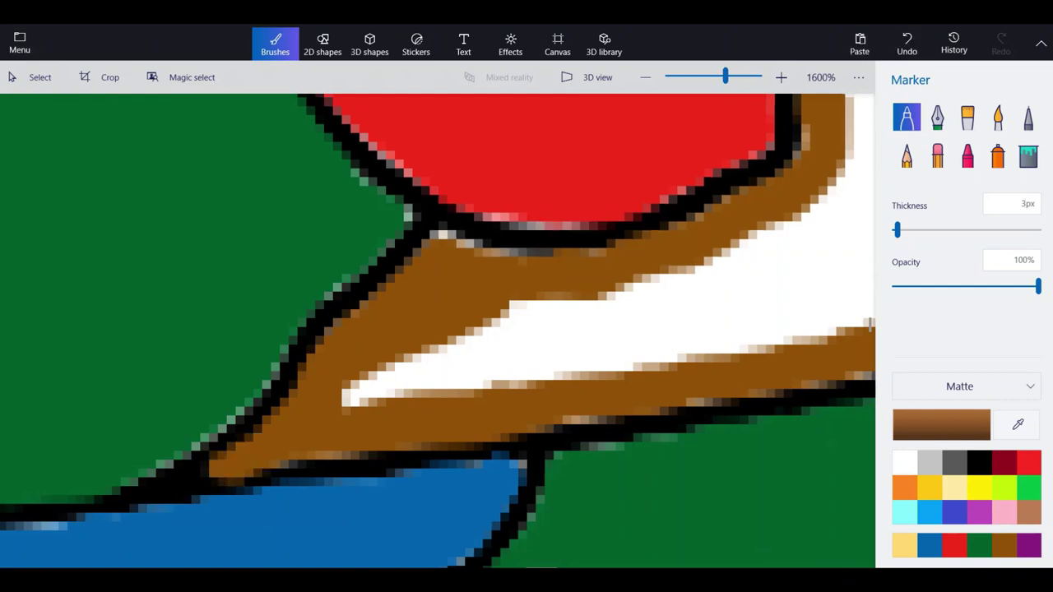
Set the marker thickness to 10 px and fill the remaining white interior of Virginia with brown.
scroll(144, 476, down, 5)
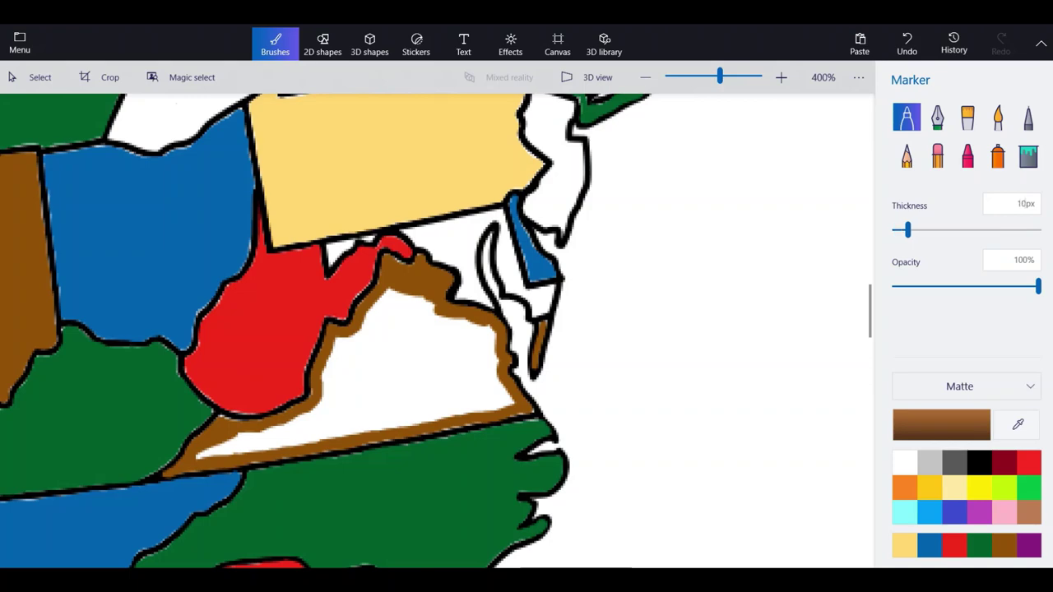
scroll(321, 437, up, 3)
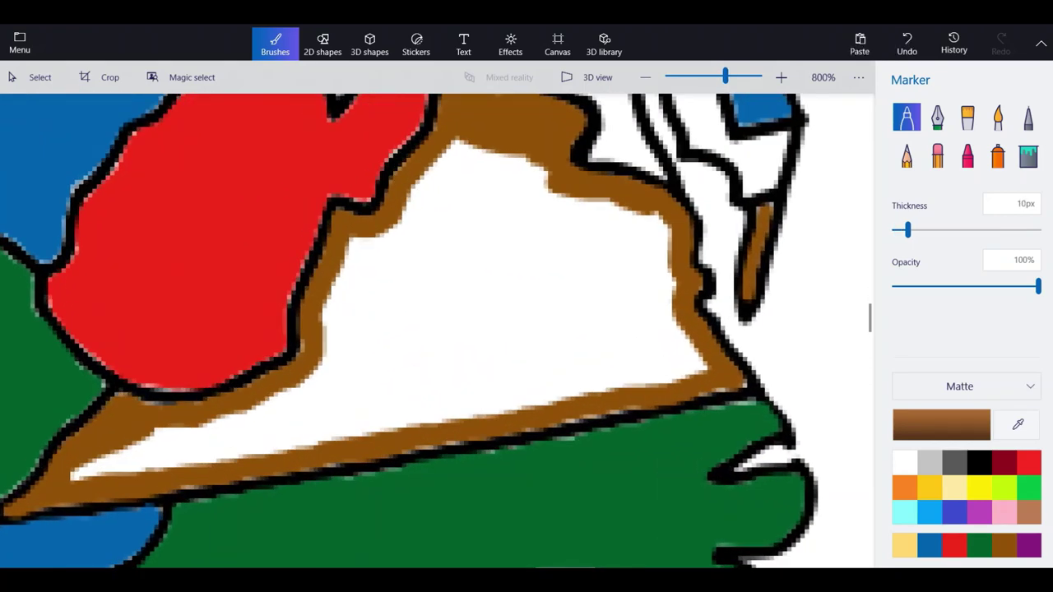
mouse_move(136, 449)
mouse_down()
mouse_move(259, 432)
mouse_move(272, 411)
mouse_move(333, 383)
mouse_move(329, 416)
mouse_move(374, 411)
mouse_move(526, 259)
mouse_move(539, 317)
mouse_move(568, 317)
mouse_move(597, 264)
mouse_up()
mouse_move(560, 320)
mouse_down()
mouse_move(680, 354)
mouse_move(639, 388)
mouse_move(427, 434)
mouse_move(597, 363)
mouse_move(553, 355)
mouse_up()
scroll(485, 383, down, 1)
scroll(593, 206, up, 1)
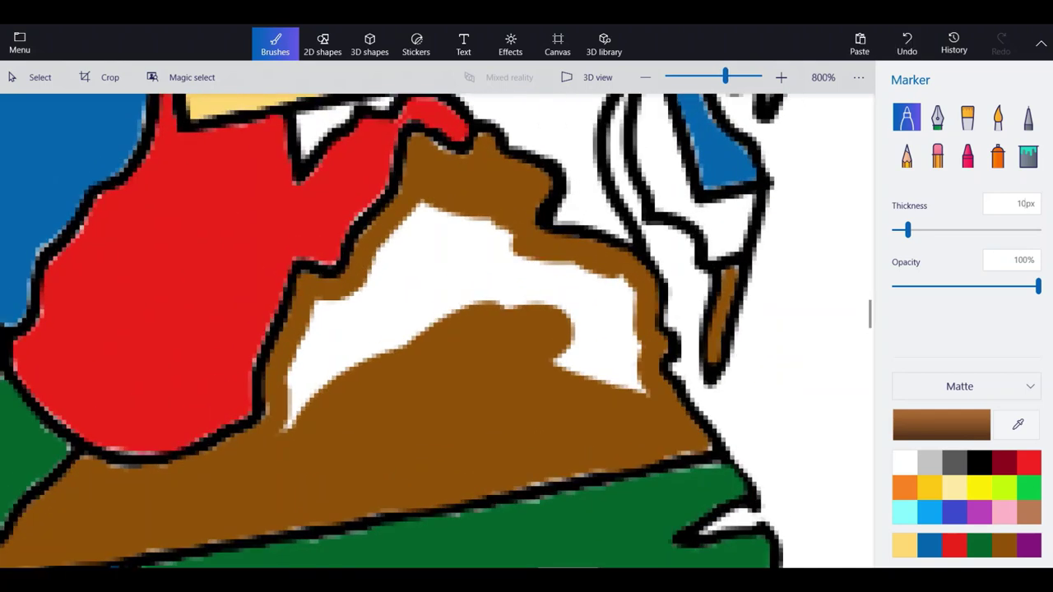
mouse_move(638, 394)
mouse_down()
mouse_move(609, 284)
mouse_move(588, 362)
mouse_move(535, 265)
mouse_move(412, 220)
mouse_move(338, 317)
mouse_move(288, 424)
mouse_up()
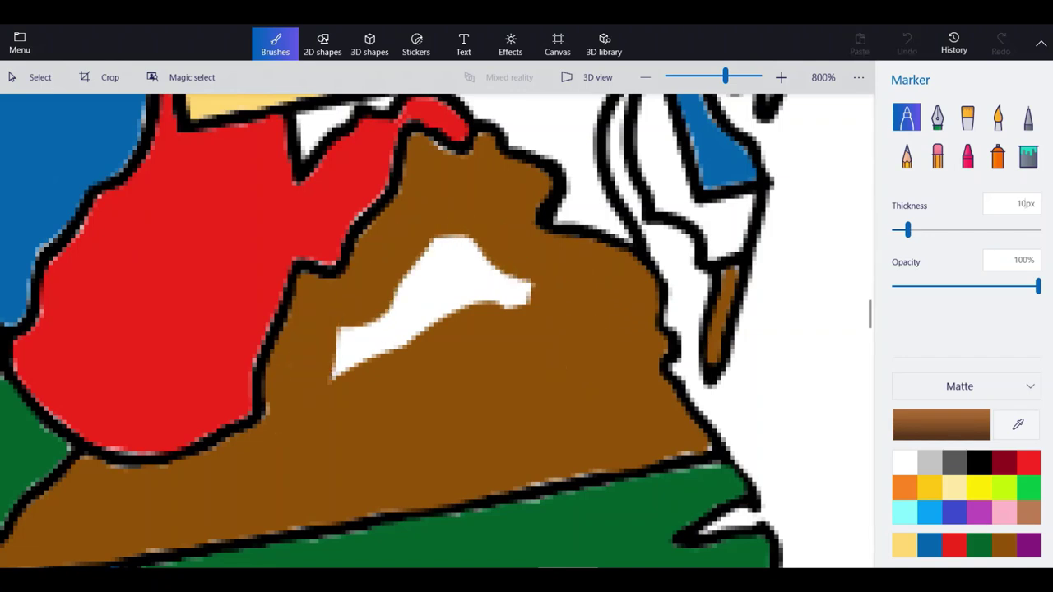
mouse_move(338, 370)
mouse_down()
mouse_move(411, 280)
mouse_move(469, 247)
mouse_move(527, 296)
mouse_up()
Paint the southern half of New Jersey brown with the marker at 5 px, then its southern tip at 2 px.
scroll(518, 292, down, 10)
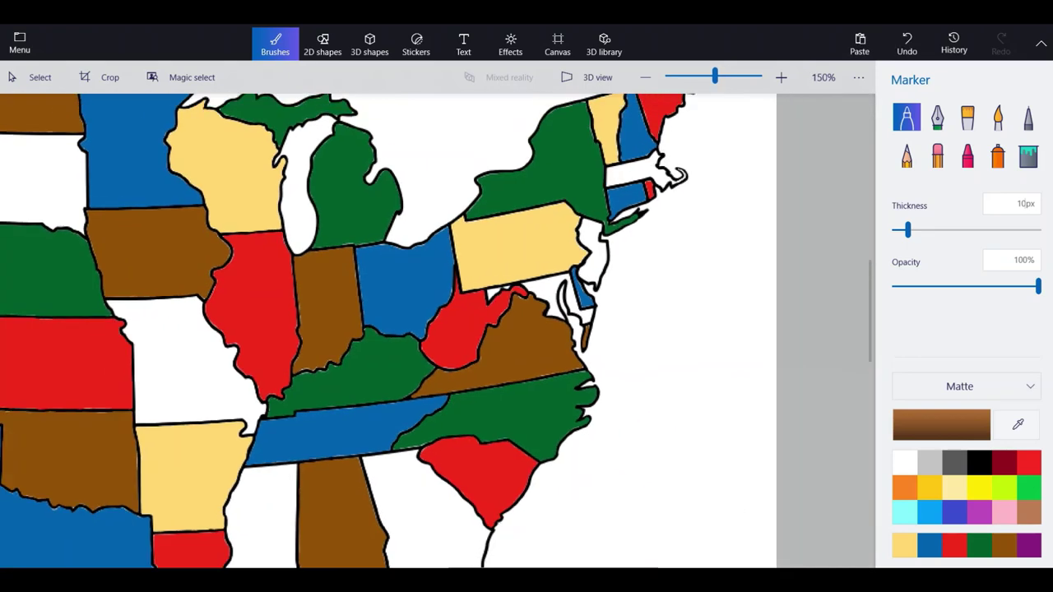
scroll(437, 329, down, 5)
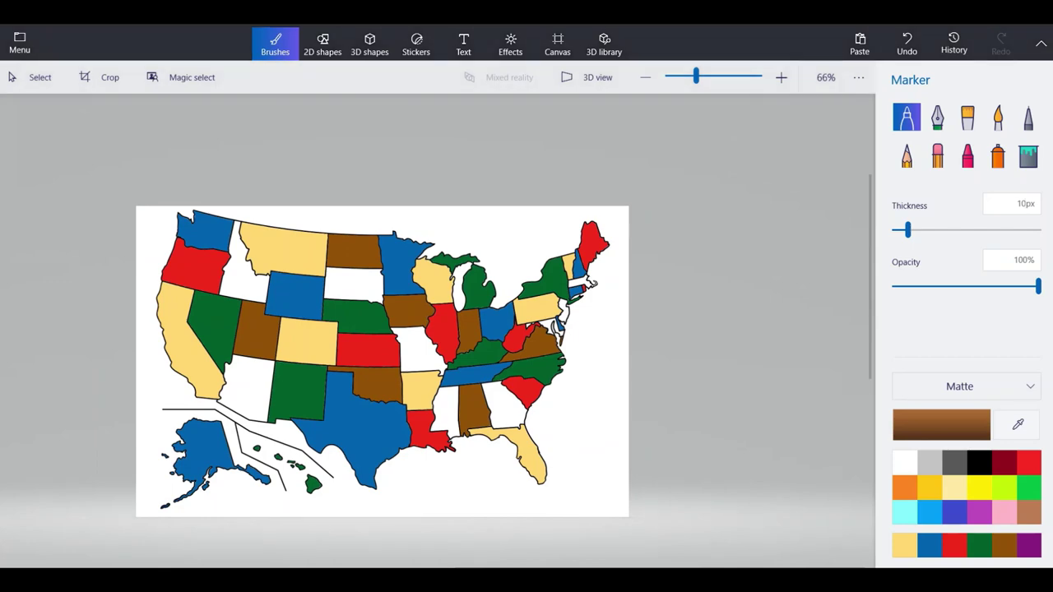
click(1025, 204)
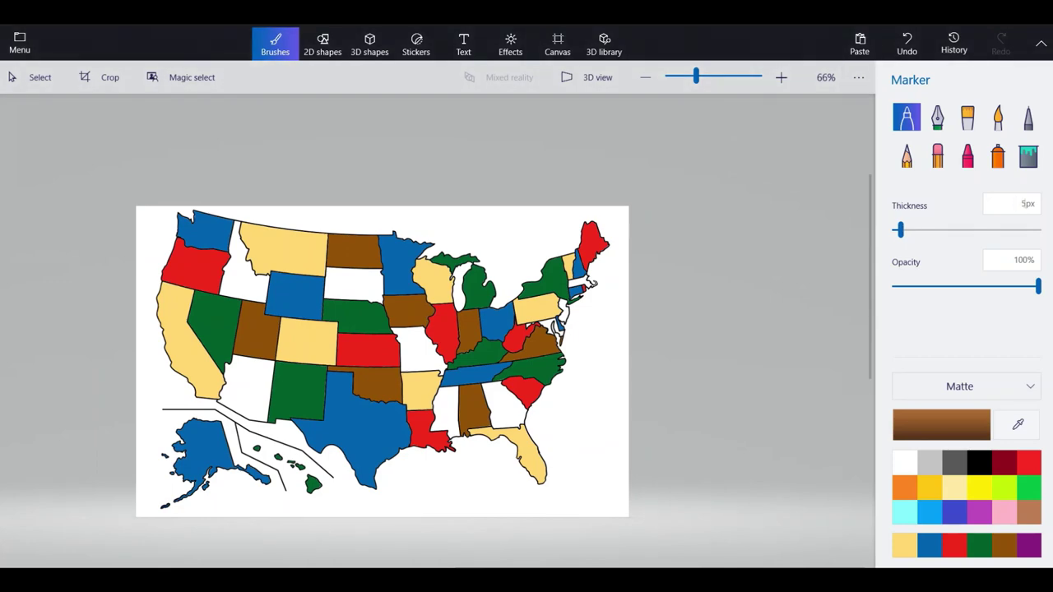
scroll(591, 283, up, 6)
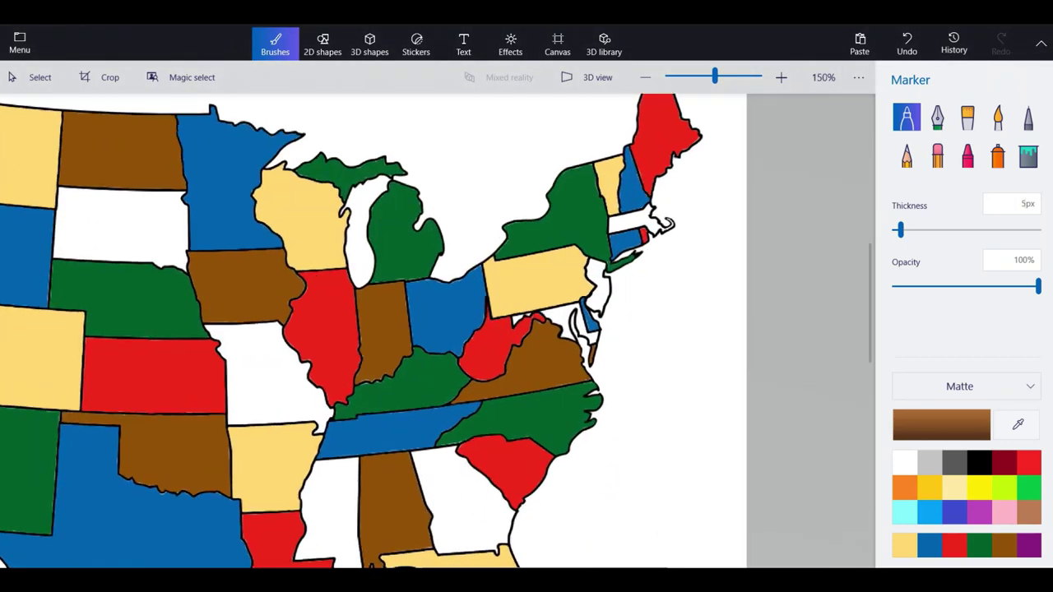
scroll(618, 296, up, 8)
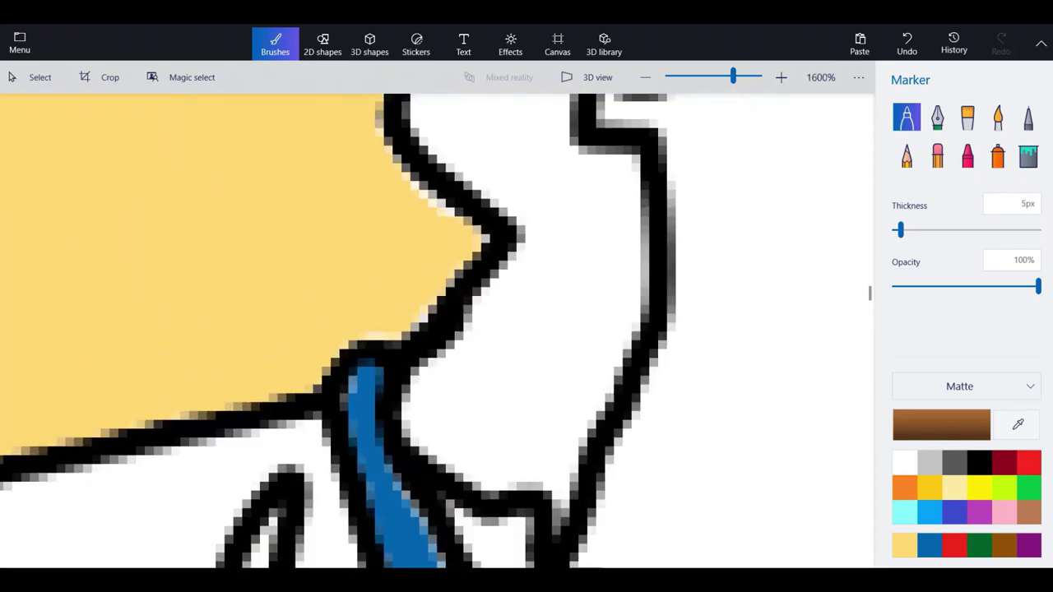
scroll(482, 404, up, 4)
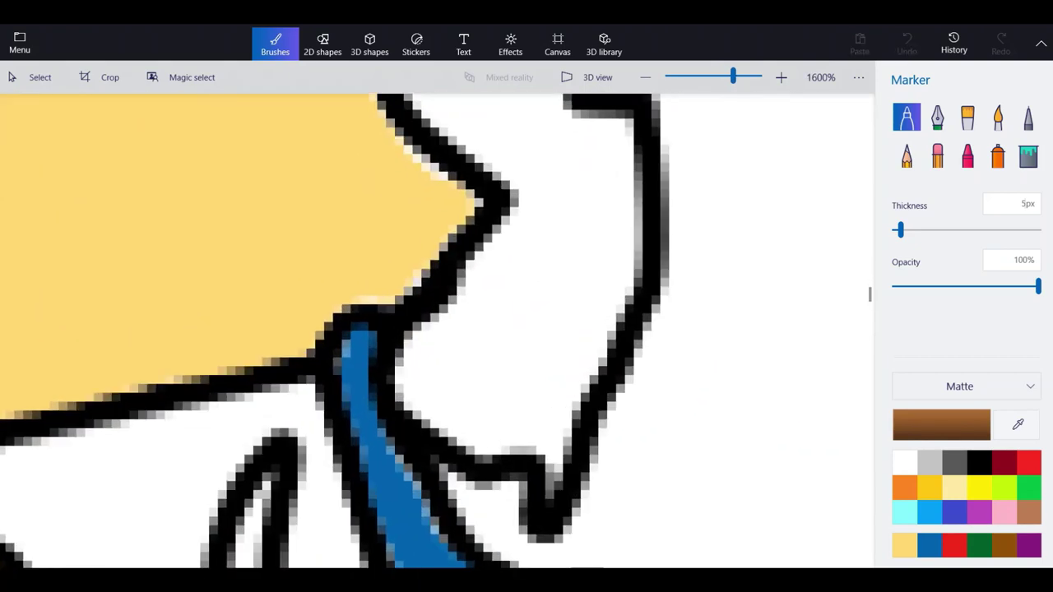
mouse_move(551, 429)
mouse_down()
mouse_move(476, 421)
mouse_move(415, 360)
mouse_move(551, 440)
mouse_move(617, 232)
mouse_move(569, 276)
mouse_move(545, 323)
mouse_up()
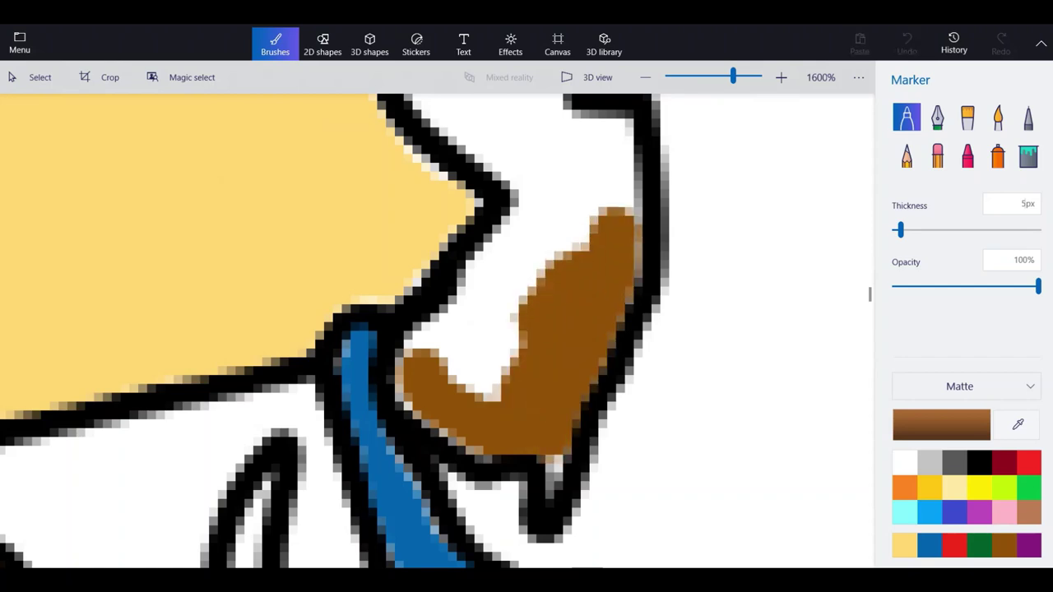
drag(494, 393, 413, 329)
mouse_move(430, 346)
mouse_down()
mouse_move(524, 214)
mouse_move(503, 354)
mouse_move(459, 350)
mouse_move(578, 165)
mouse_move(617, 156)
mouse_up()
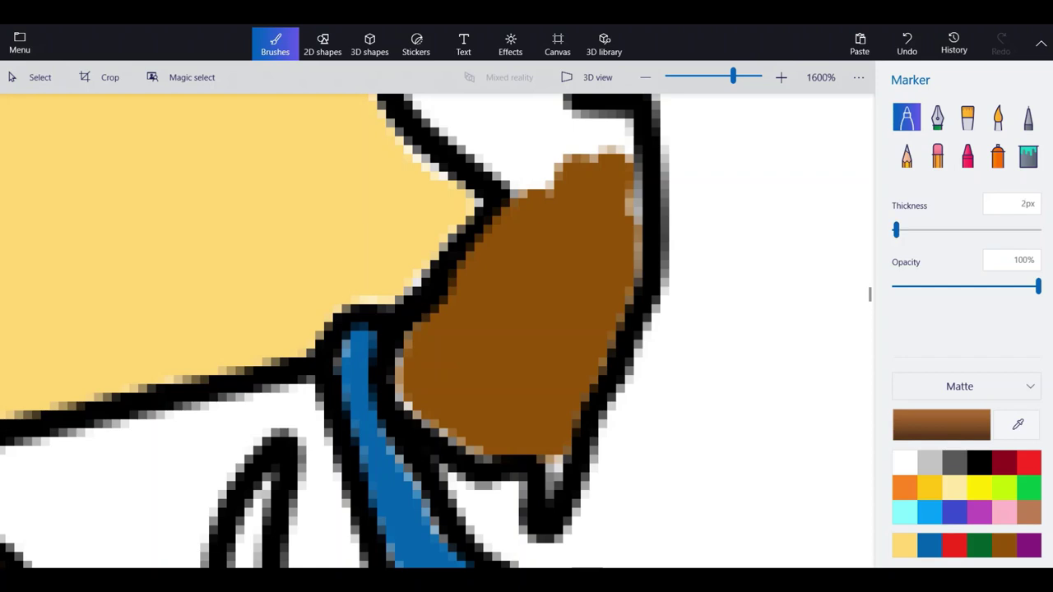
mouse_move(550, 453)
mouse_down()
mouse_move(563, 484)
mouse_move(547, 484)
mouse_up()
Continue the brown at 5 px along New Jersey's northeastern edge up towards the New York border.
scroll(535, 504, down, 2)
scroll(589, 284, up, 4)
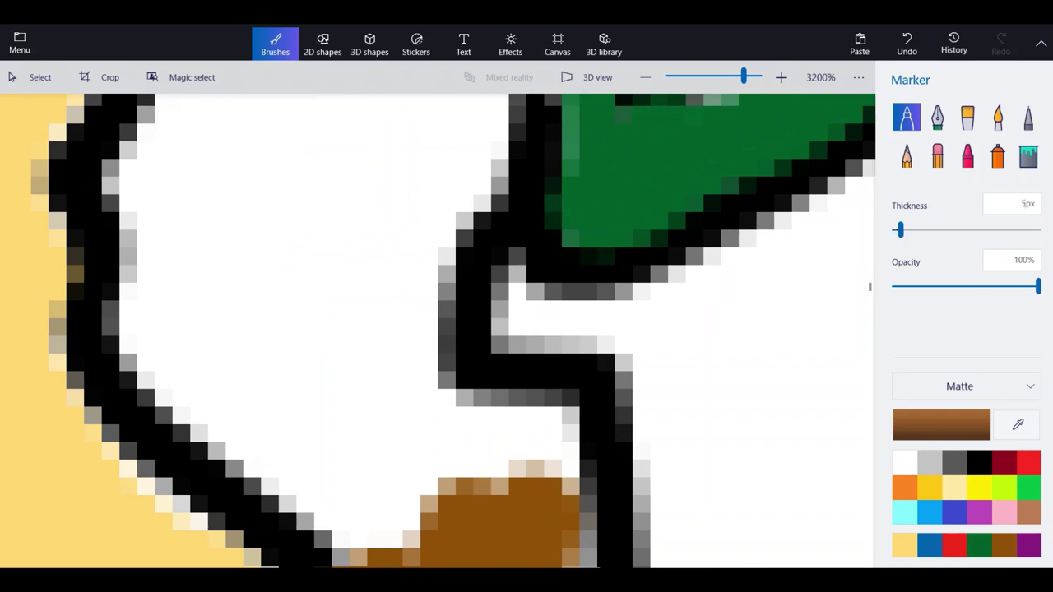
mouse_move(538, 513)
mouse_down()
mouse_move(544, 435)
mouse_move(414, 420)
mouse_move(412, 396)
mouse_up()
mouse_move(411, 399)
mouse_down()
mouse_move(429, 192)
mouse_move(322, 308)
mouse_move(462, 487)
mouse_move(431, 488)
mouse_up()
scroll(466, 435, down, 1)
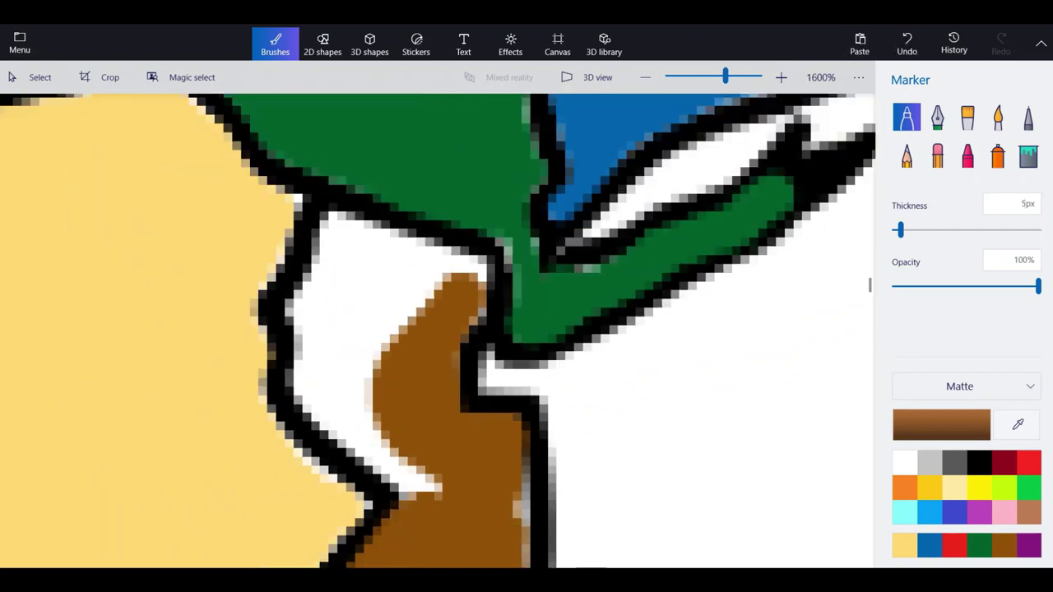
Fill the remaining white area of northern New Jersey along the Pennsylvania and New York borders with brown.
scroll(466, 435, down, 1)
scroll(414, 459, up, 1)
click(561, 509)
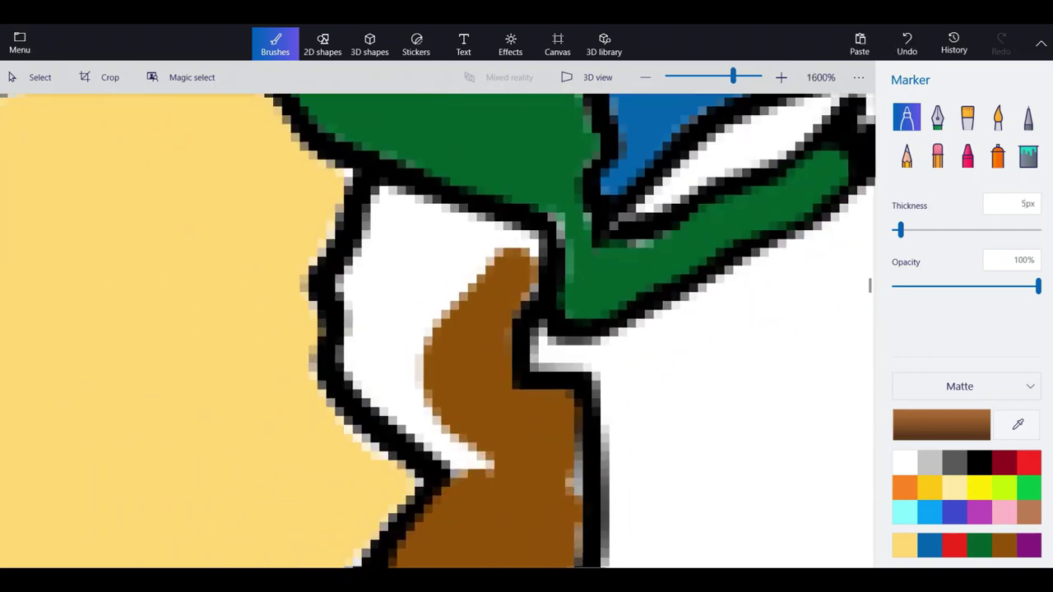
drag(492, 466, 438, 431)
mouse_move(445, 430)
mouse_down()
mouse_move(392, 371)
mouse_move(367, 370)
mouse_move(359, 354)
mouse_move(359, 279)
mouse_move(396, 220)
mouse_move(396, 197)
mouse_move(515, 240)
mouse_move(409, 346)
mouse_move(469, 255)
mouse_up()
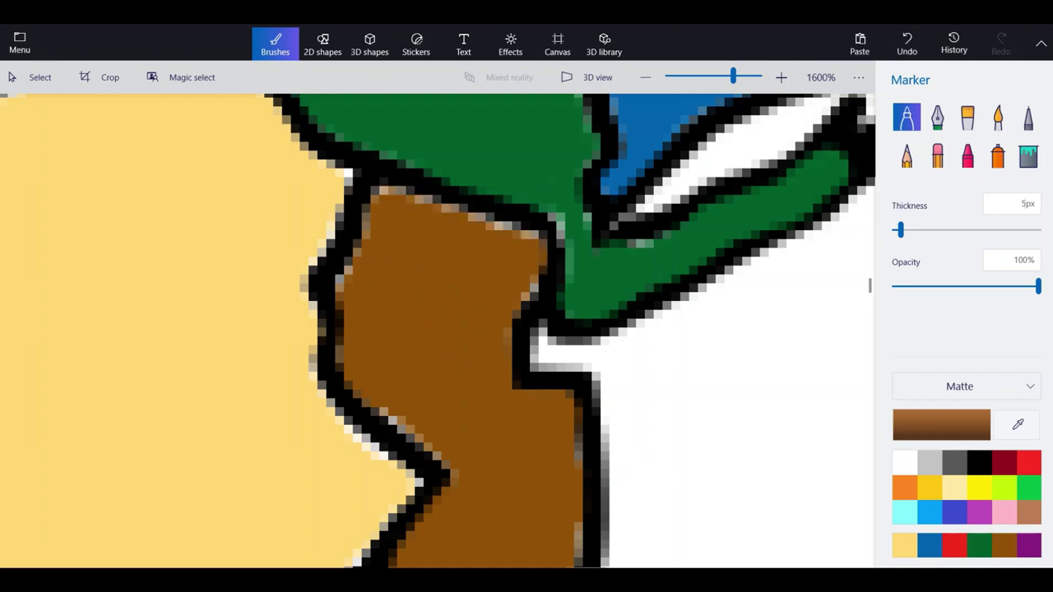
Switch the marker colour to purple and paint the southwest corner of Idaho at 5 px.
scroll(576, 296, down, 10)
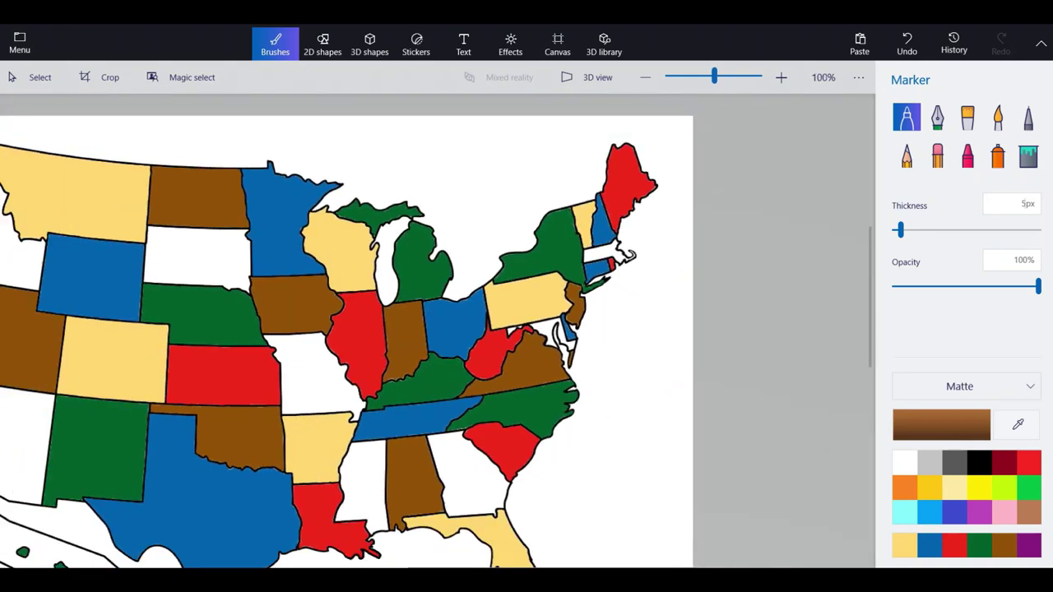
scroll(436, 341, down, 2)
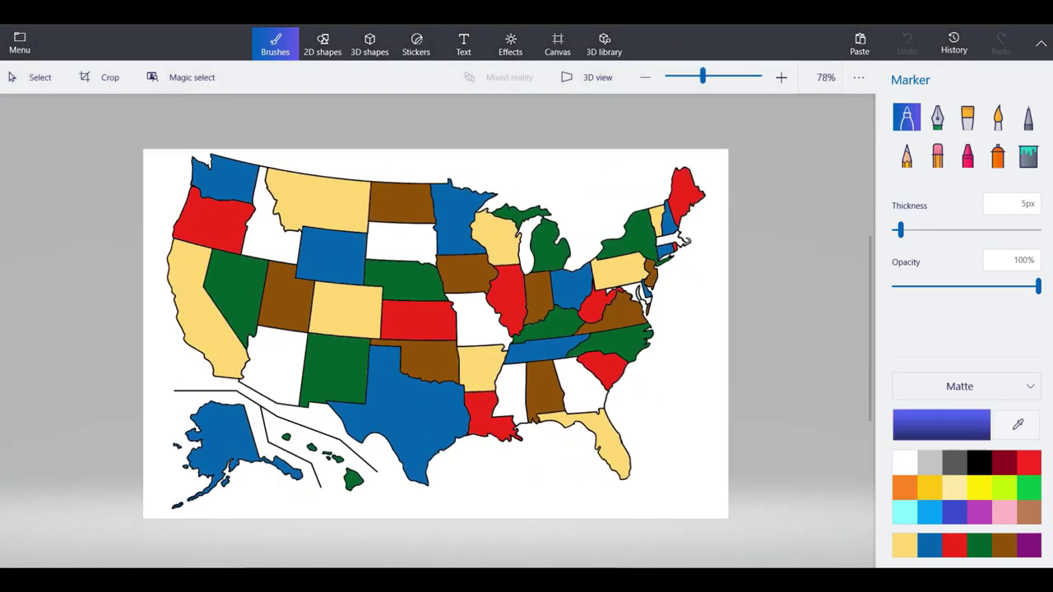
click(1029, 546)
scroll(192, 292, up, 4)
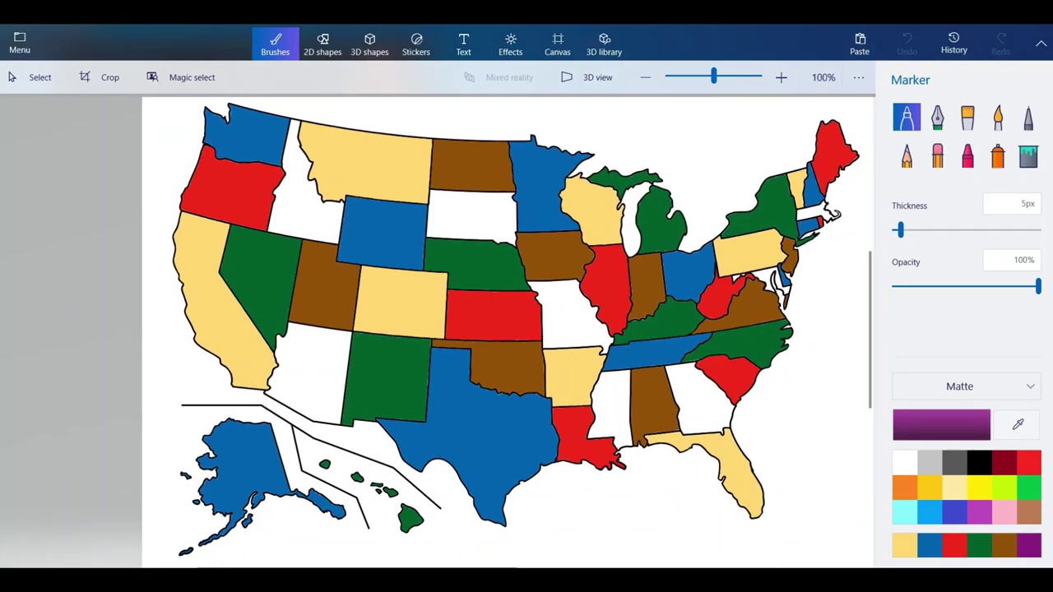
scroll(403, 132, up, 8)
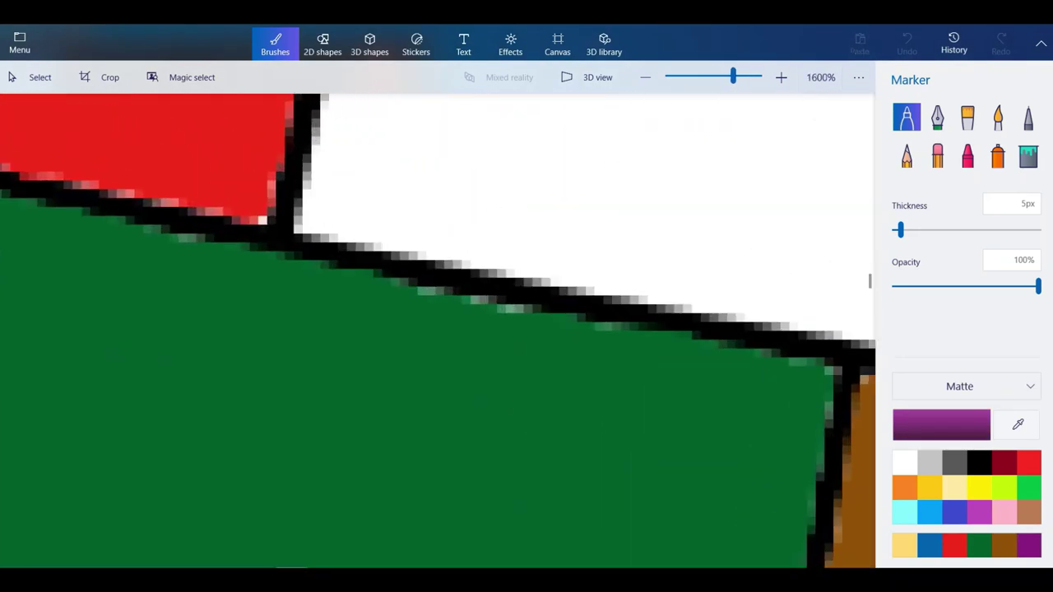
mouse_move(537, 256)
mouse_down()
mouse_move(385, 219)
mouse_move(300, 216)
mouse_move(337, 133)
mouse_up()
scroll(325, 403, down, 3)
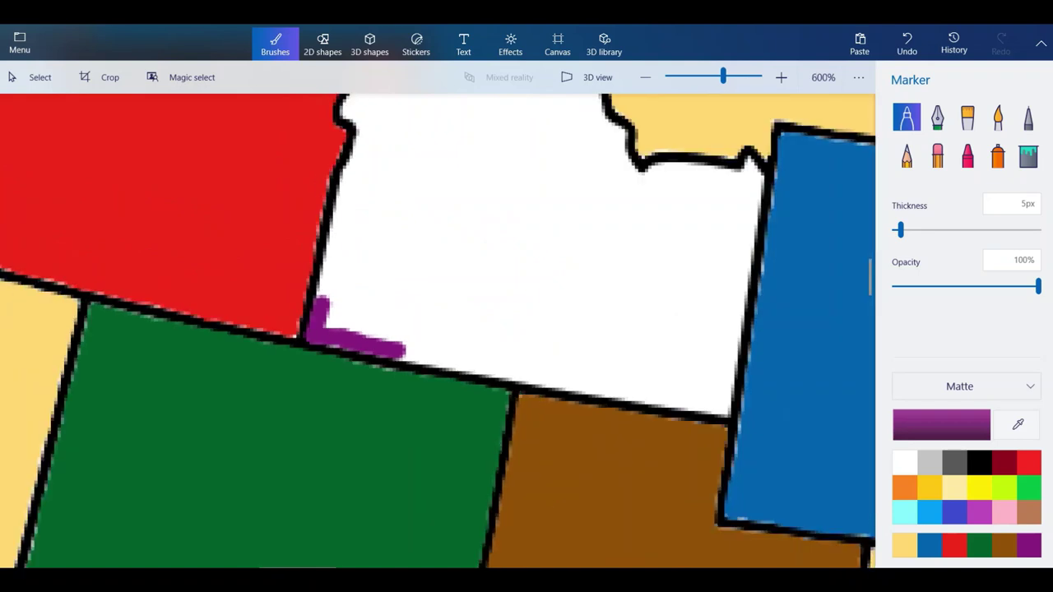
Extend the purple outline north along Idaho's border with Oregon and around the small notch.
scroll(342, 222, up, 3)
drag(305, 432, 391, 95)
scroll(436, 329, down, 6)
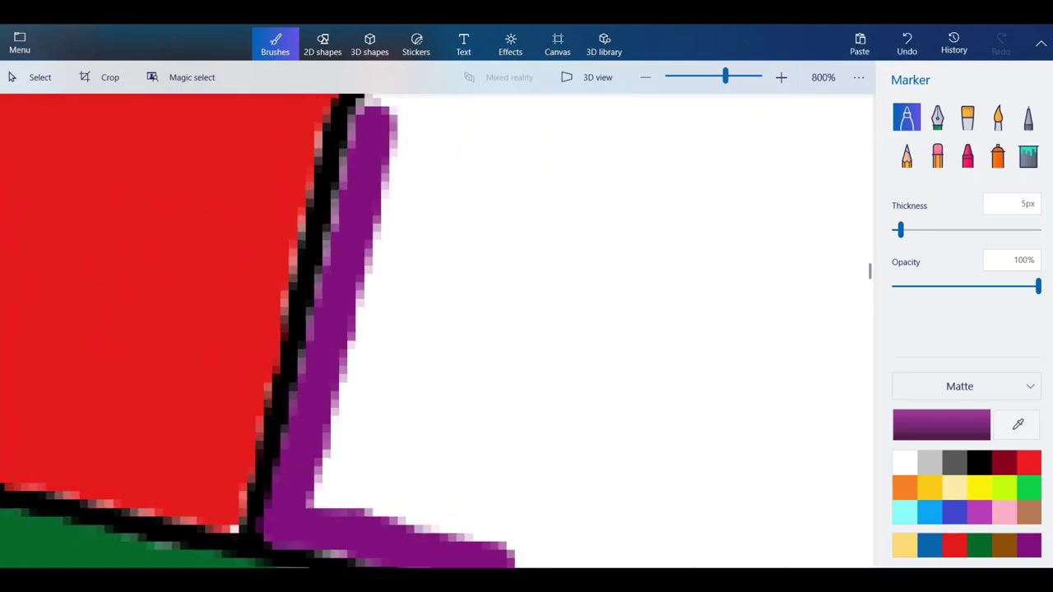
scroll(329, 329, up, 6)
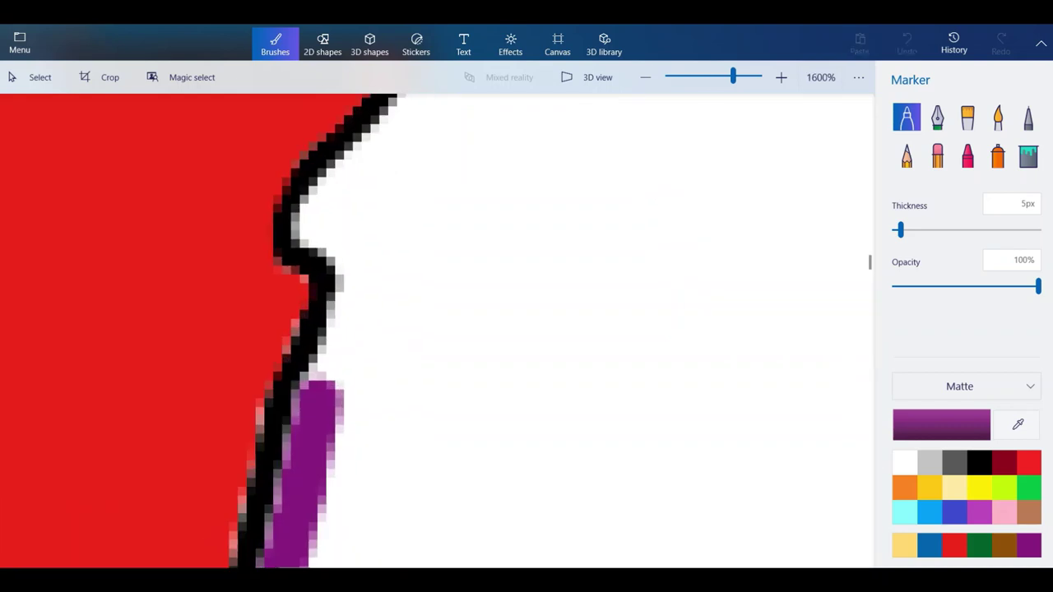
mouse_move(319, 387)
mouse_down()
mouse_move(357, 286)
mouse_move(354, 242)
mouse_move(318, 226)
mouse_move(352, 173)
mouse_move(412, 122)
mouse_up()
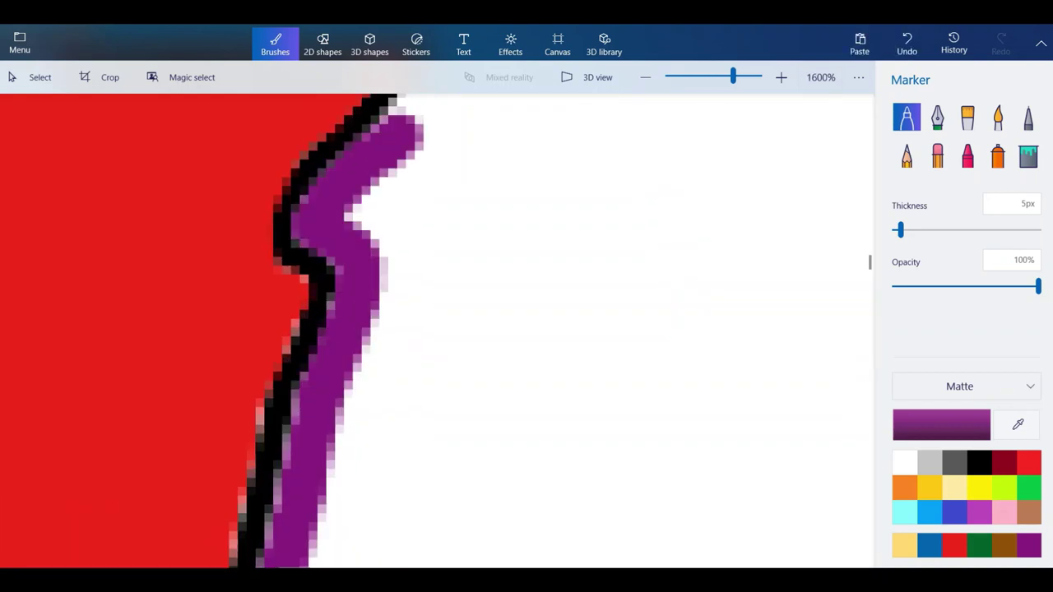
Continue the purple outline along the rest of Idaho's Oregon border to just past the Washington corner.
scroll(436, 329, down, 3)
scroll(363, 183, up, 3)
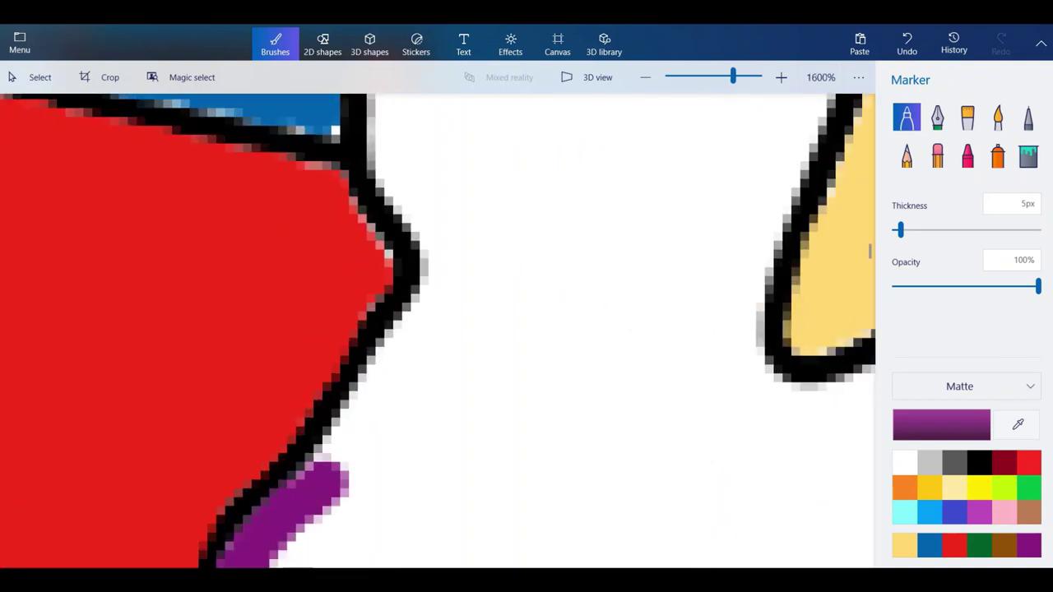
mouse_move(342, 475)
mouse_down()
mouse_move(436, 292)
mouse_move(442, 218)
mouse_move(392, 165)
mouse_up()
drag(394, 167, 387, 114)
scroll(403, 395, down, 1)
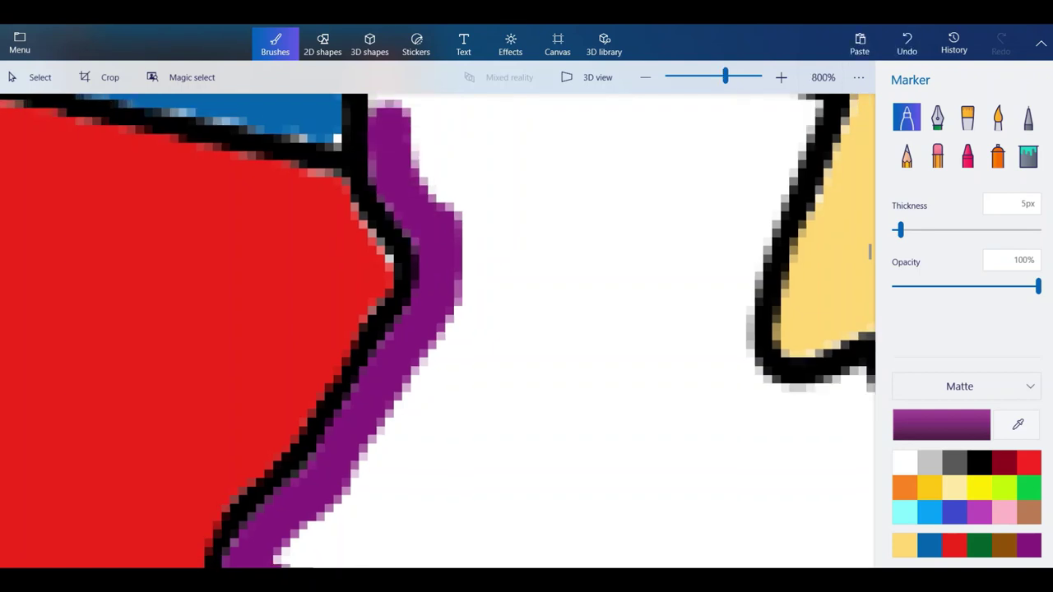
Paint the purple outline up Idaho's border with Washington to near the northern edge of the panhandle.
scroll(402, 415, down, 1)
scroll(397, 214, up, 2)
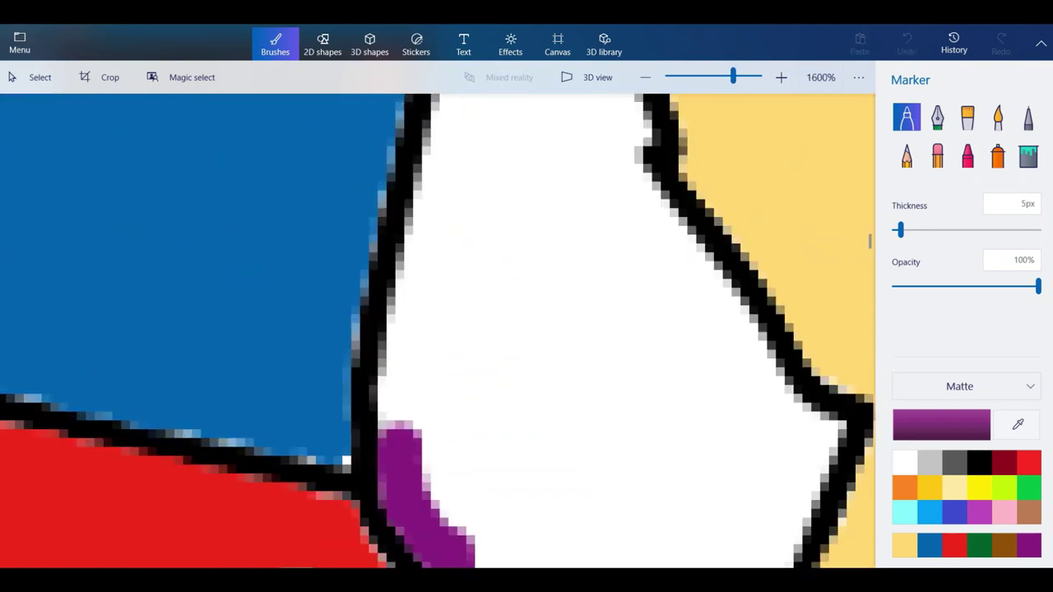
drag(401, 436, 428, 271)
drag(421, 313, 481, 97)
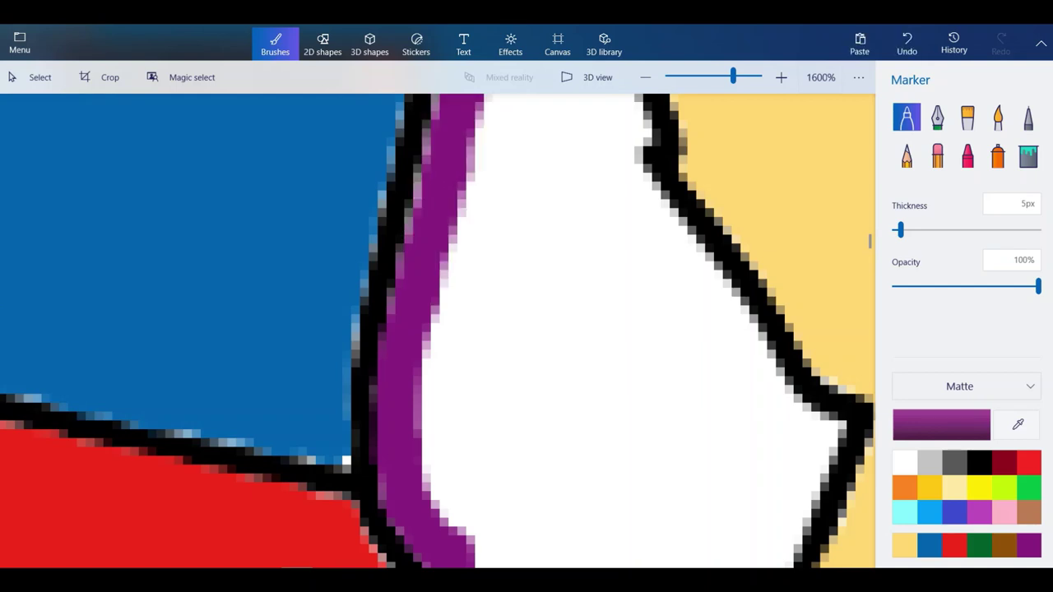
scroll(436, 329, down, 2)
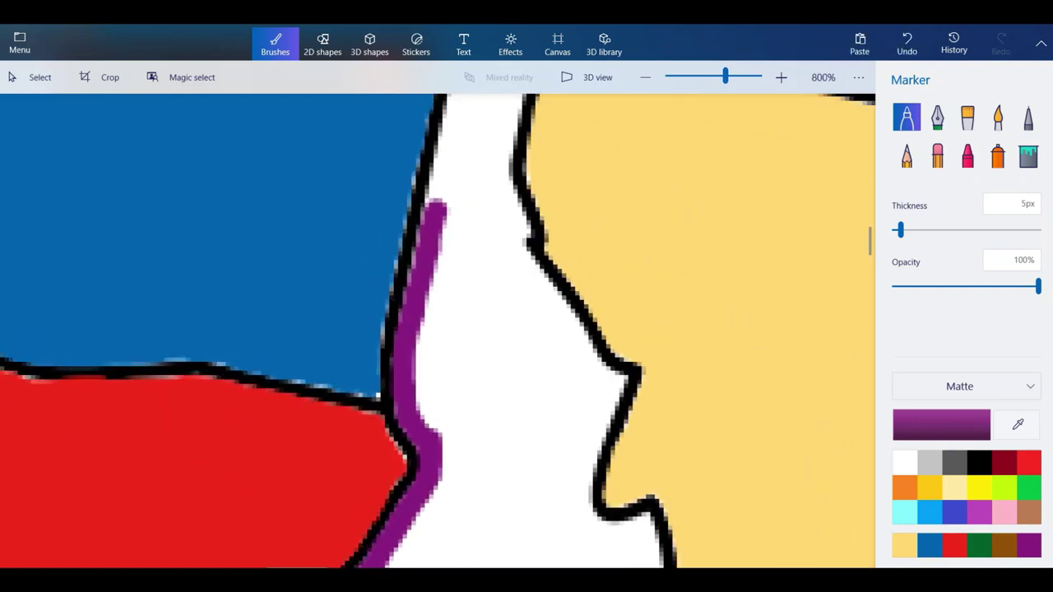
scroll(436, 329, down, 1)
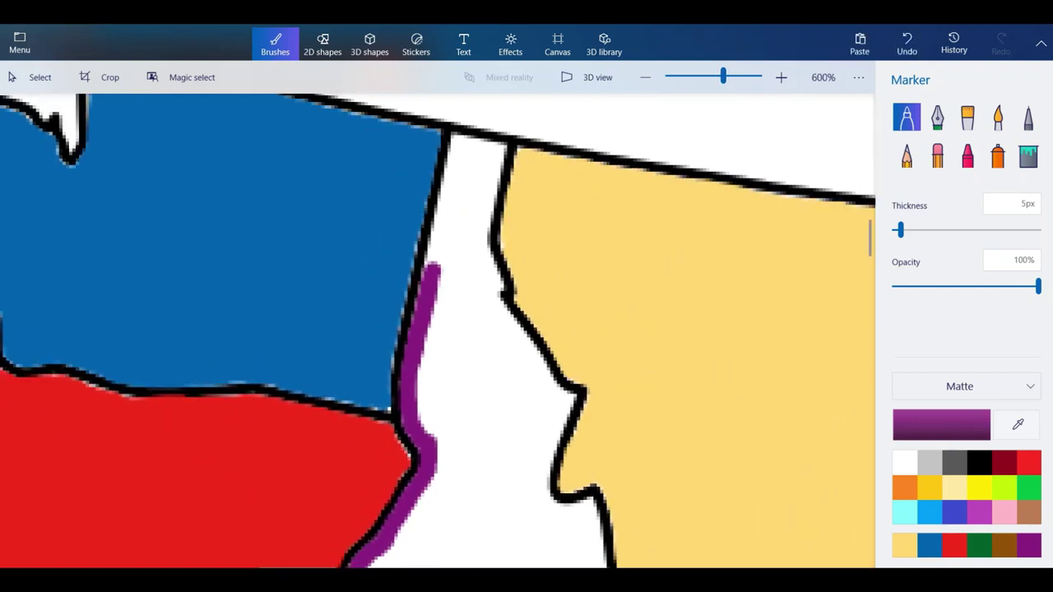
scroll(452, 193, up, 3)
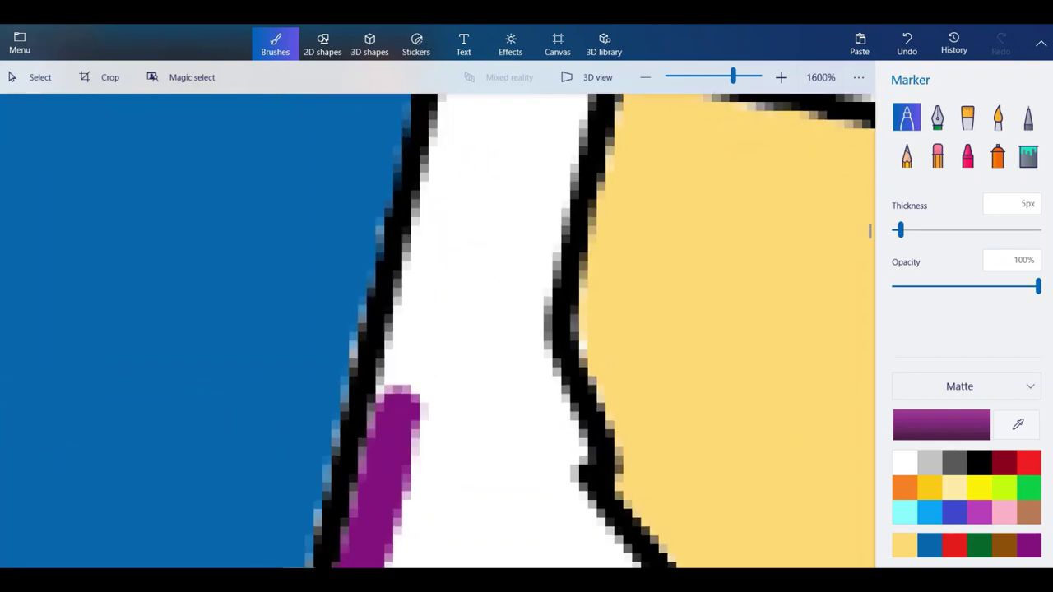
drag(398, 395, 452, 114)
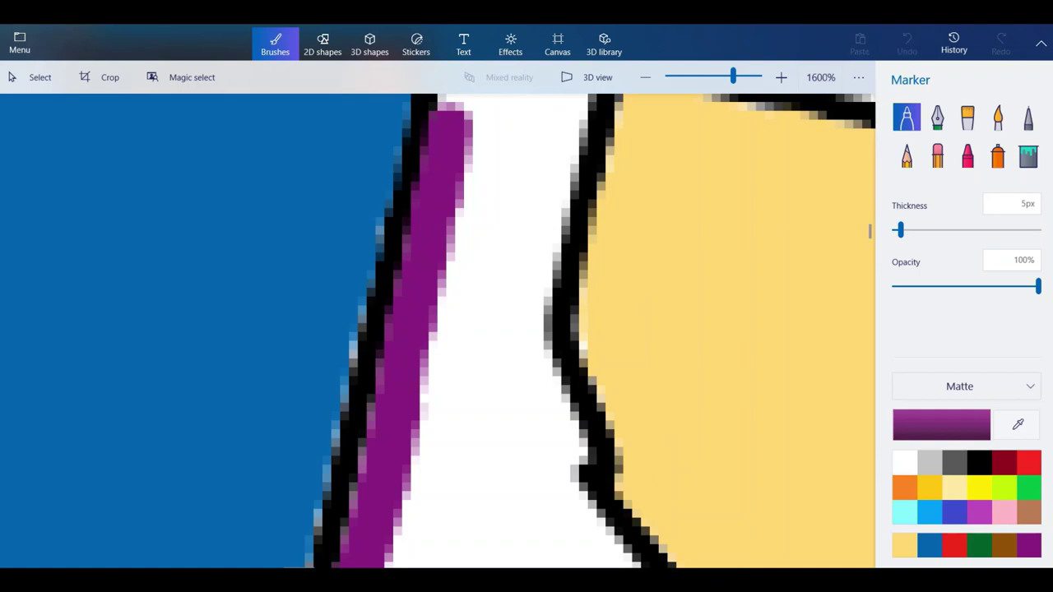
Paint purple along the upper Montana border and close the outline across the top of Idaho's panhandle.
drag(504, 321, 577, 123)
scroll(441, 478, down, 2)
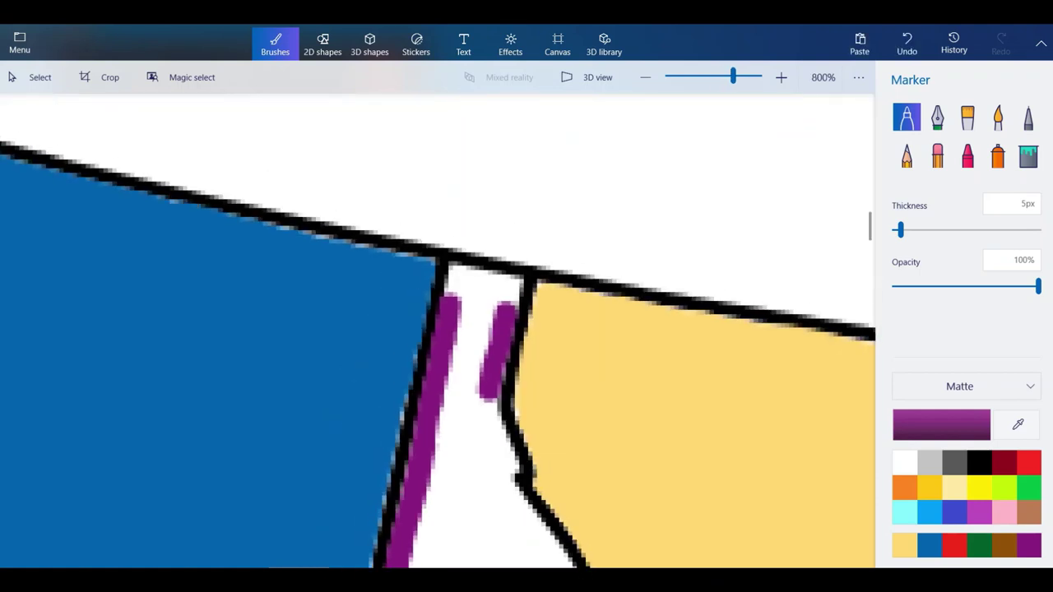
scroll(539, 220, up, 2)
mouse_move(468, 418)
mouse_down()
mouse_move(485, 355)
mouse_move(369, 334)
mouse_move(362, 401)
mouse_up()
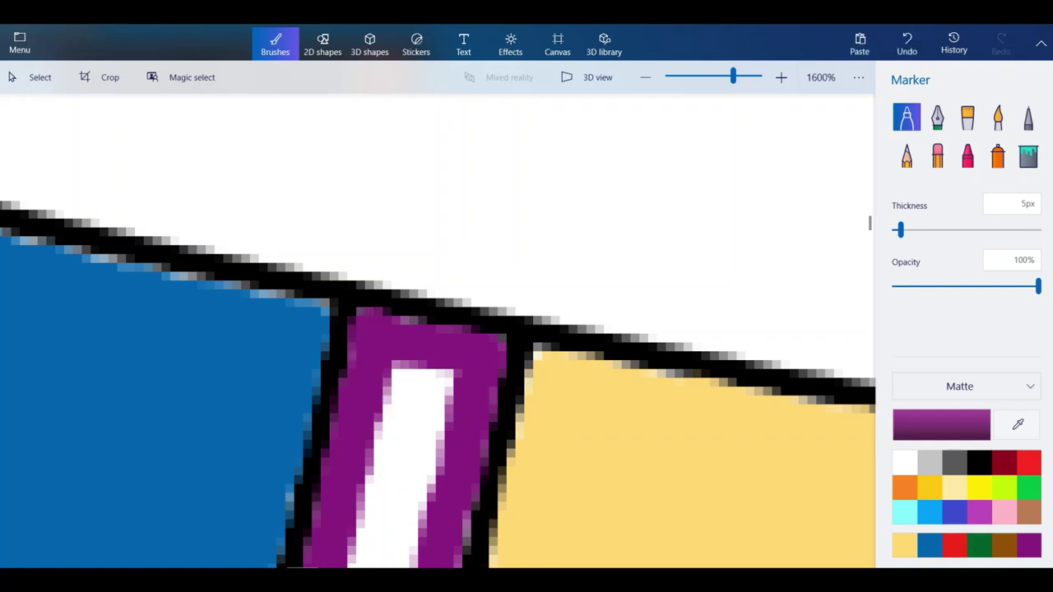
Continue the purple outline down Idaho's Montana border, around the sharp bend to the hooked notch below it.
scroll(422, 267, down, 3)
scroll(486, 494, up, 3)
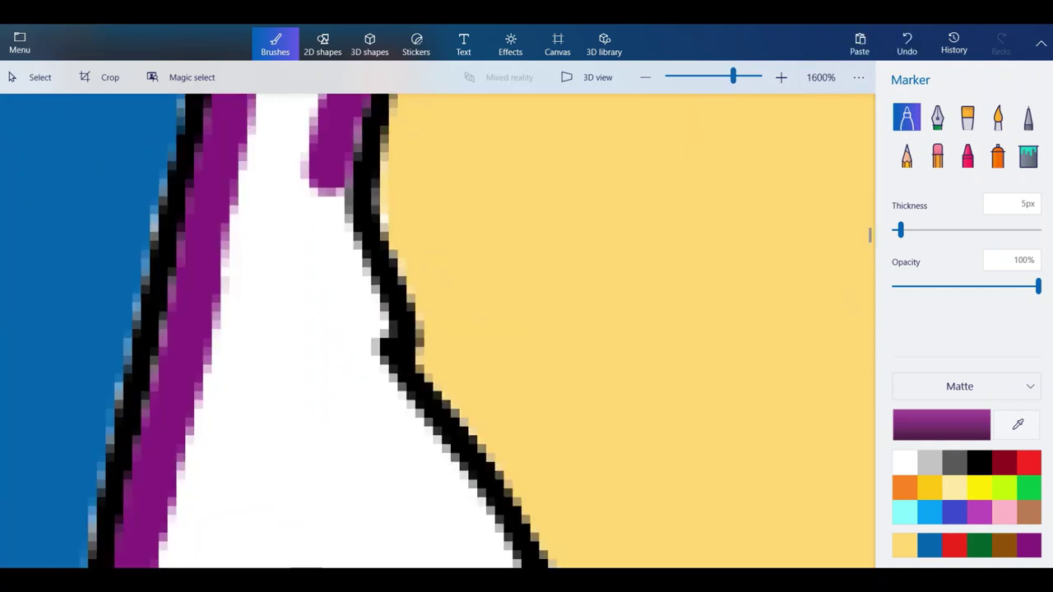
mouse_move(474, 523)
mouse_down()
mouse_move(393, 432)
mouse_move(370, 339)
mouse_up()
drag(371, 342, 317, 185)
scroll(321, 189, down, 2)
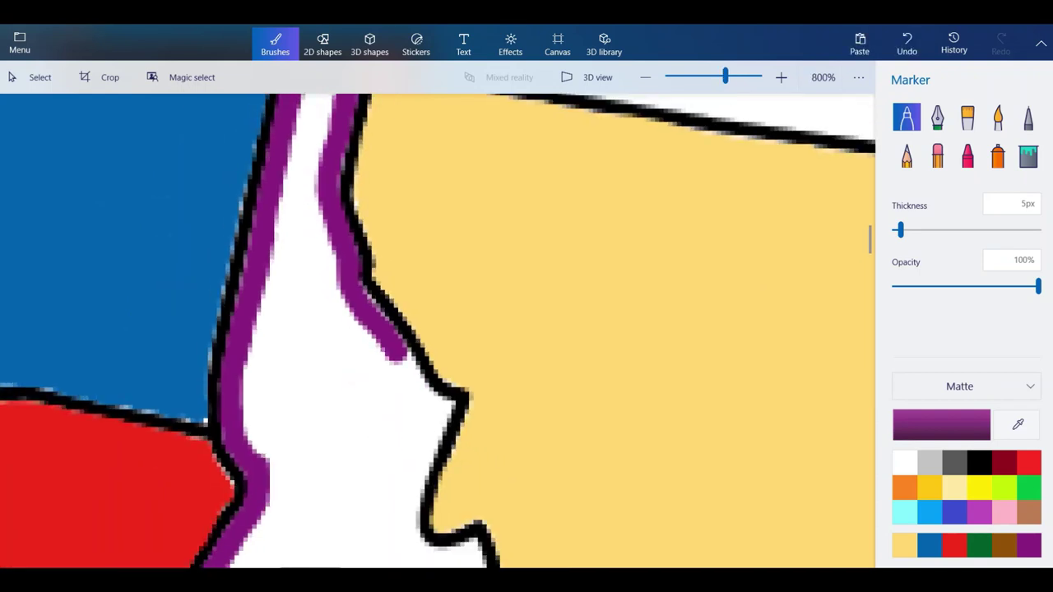
scroll(326, 198, down, 1)
scroll(394, 436, up, 2)
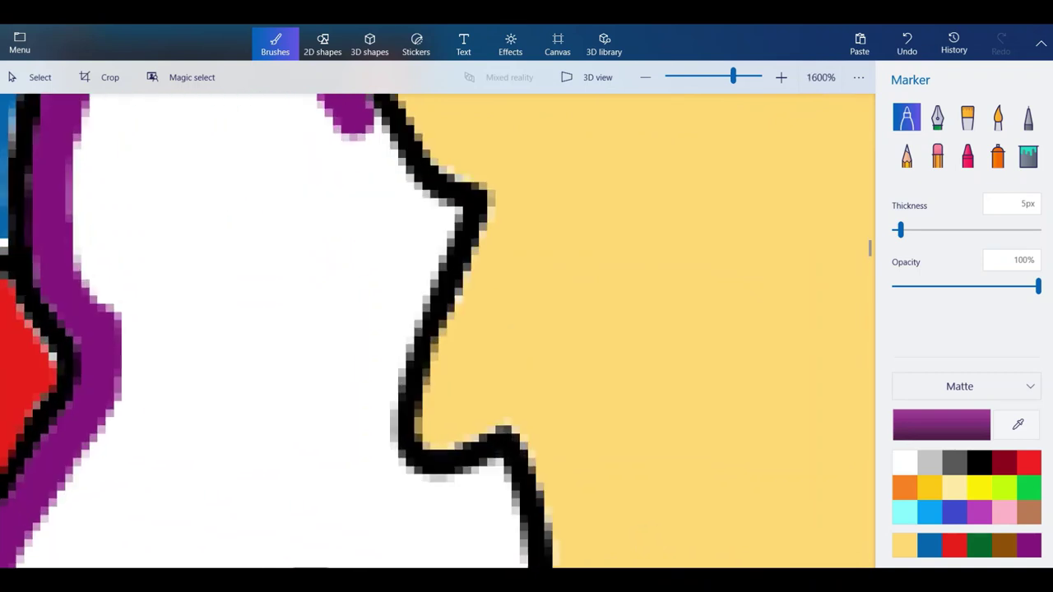
mouse_move(375, 461)
mouse_down()
mouse_move(385, 346)
mouse_move(442, 179)
mouse_move(452, 185)
mouse_move(383, 152)
mouse_move(337, 97)
mouse_up()
scroll(368, 291, down, 2)
scroll(469, 376, up, 2)
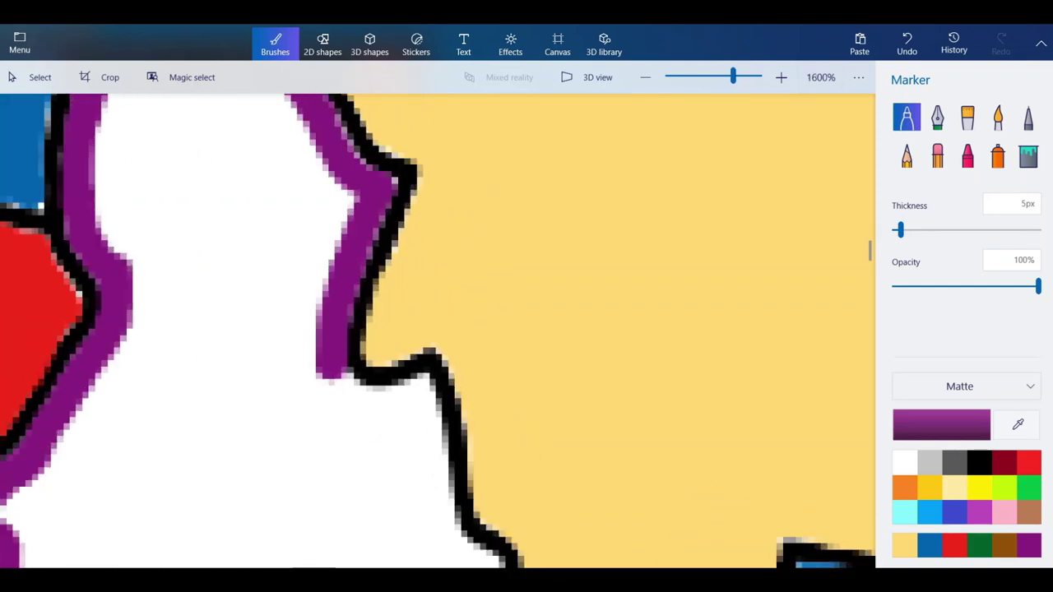
drag(421, 547, 412, 420)
key(ctrl+z)
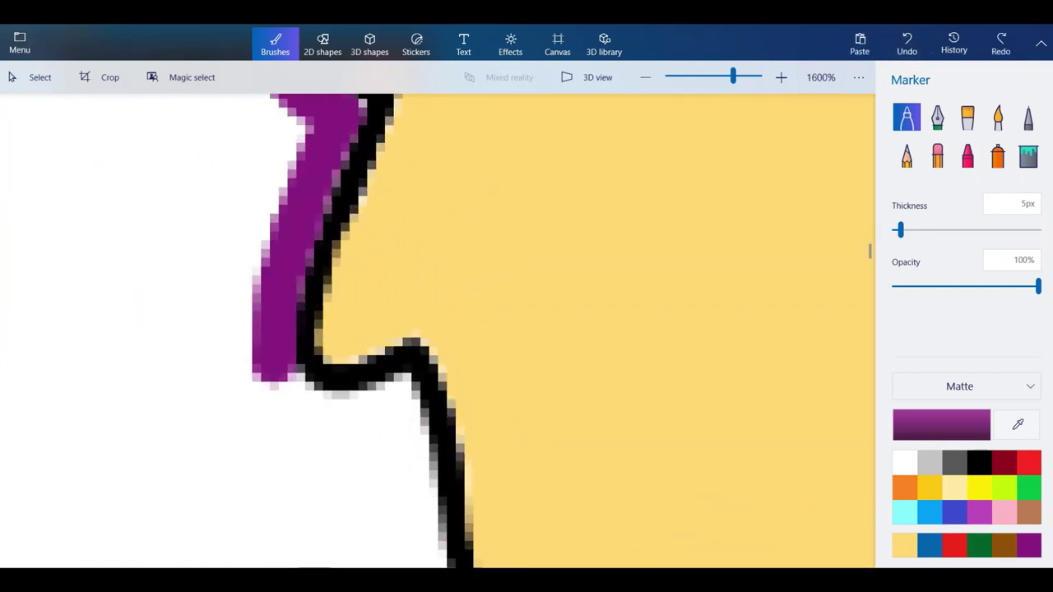
Continue the purple outline around the hooked notch and down Idaho's Montana border, just past the V-shaped dip.
mouse_move(427, 563)
mouse_down()
mouse_move(388, 377)
mouse_move(347, 432)
mouse_move(294, 404)
mouse_move(276, 380)
mouse_up()
scroll(277, 377, down, 5)
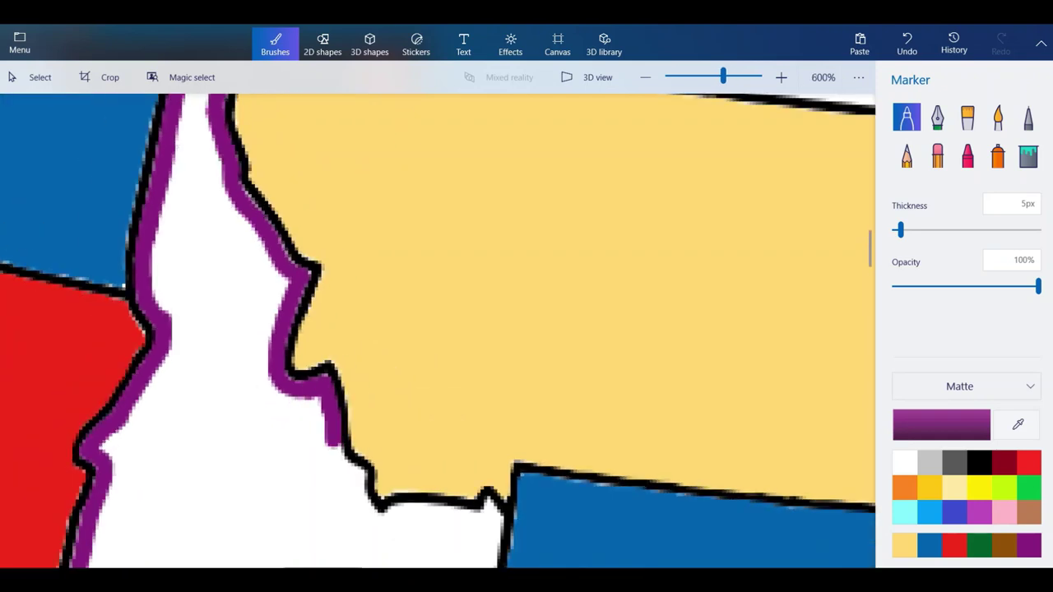
scroll(362, 531, up, 5)
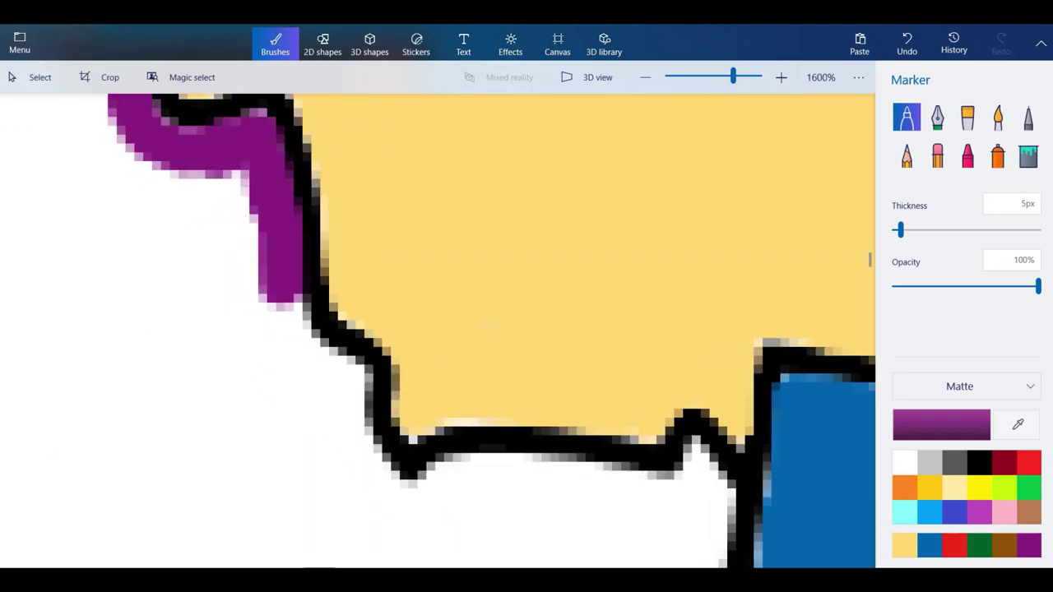
mouse_move(531, 469)
mouse_down()
mouse_move(457, 472)
mouse_move(395, 506)
mouse_move(348, 435)
mouse_move(347, 370)
mouse_move(304, 358)
mouse_move(255, 280)
mouse_up()
scroll(438, 329, down, 6)
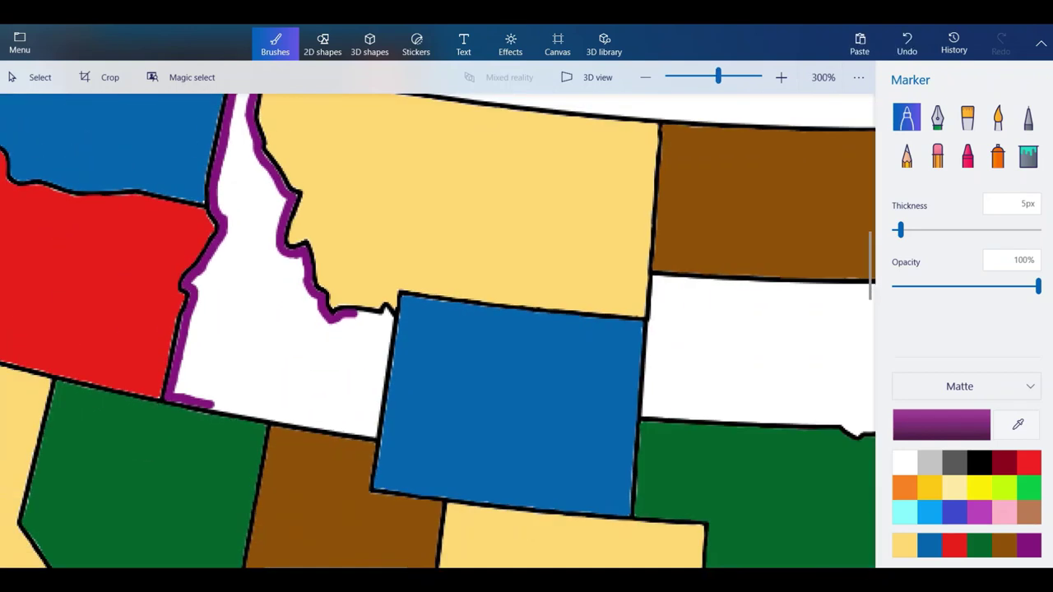
Paint purple along Idaho's Nevada and Utah border, around the southeastern corner and partway up the Wyoming border.
scroll(272, 424, up, 4)
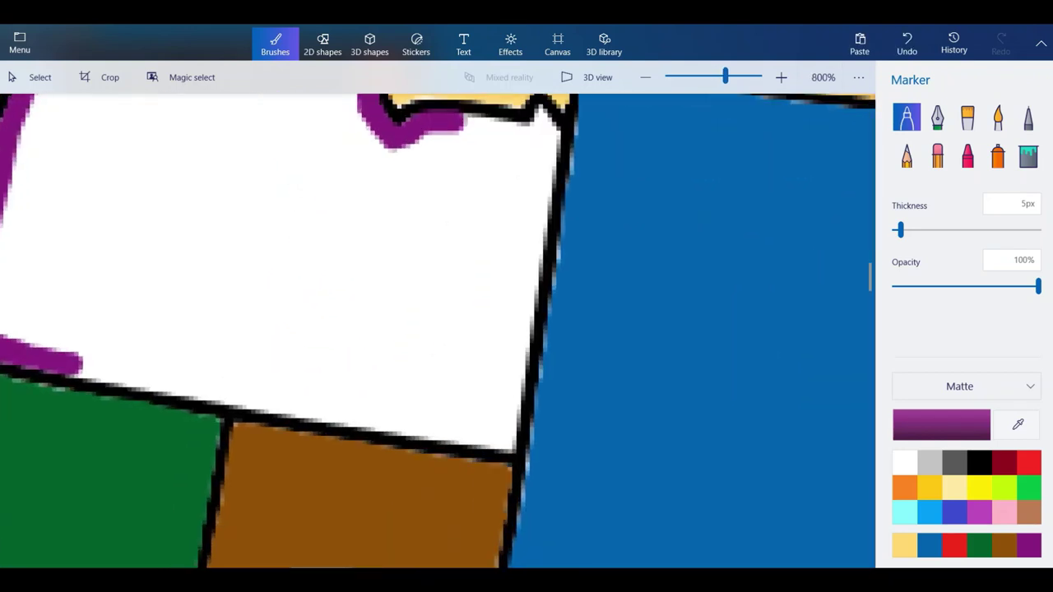
scroll(66, 362, up, 2)
mouse_move(66, 359)
mouse_down()
mouse_move(583, 458)
mouse_move(704, 493)
mouse_move(833, 504)
mouse_up()
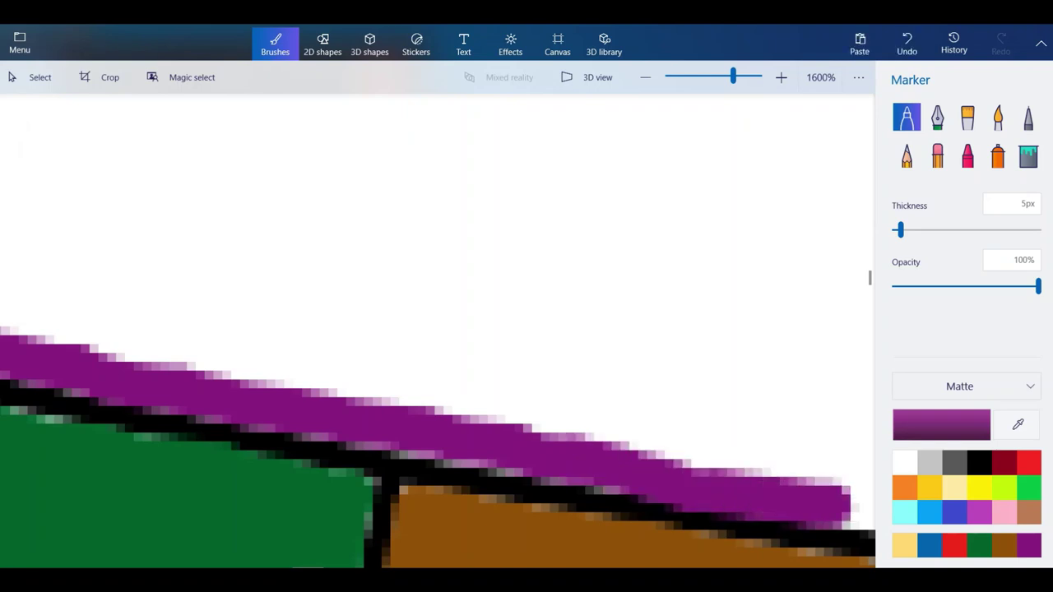
scroll(417, 370, down, 5)
scroll(700, 407, up, 5)
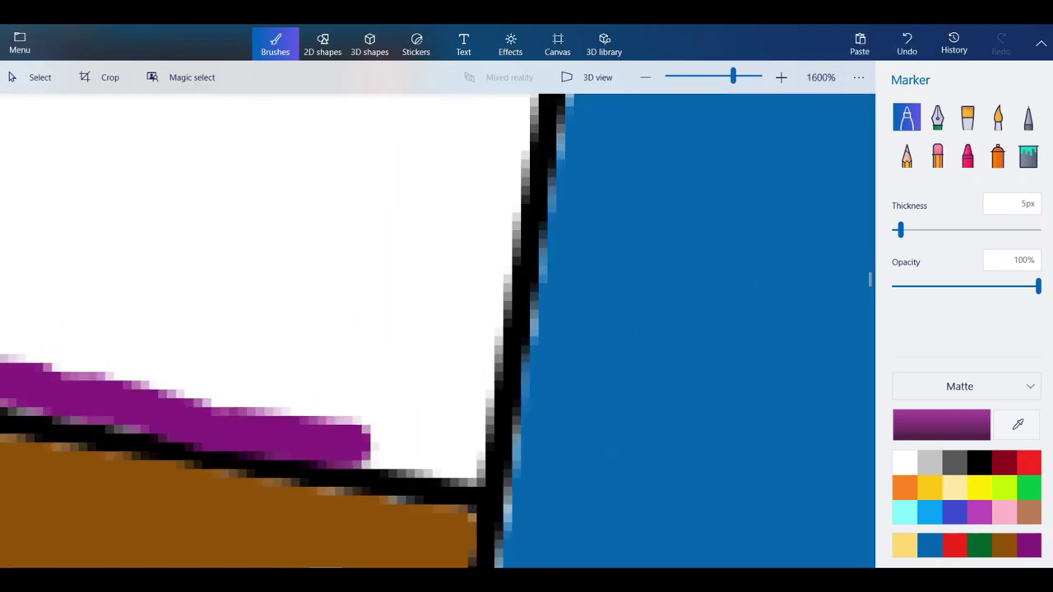
mouse_move(368, 445)
mouse_down()
mouse_move(477, 457)
mouse_move(452, 358)
mouse_move(493, 185)
mouse_move(468, 420)
mouse_up()
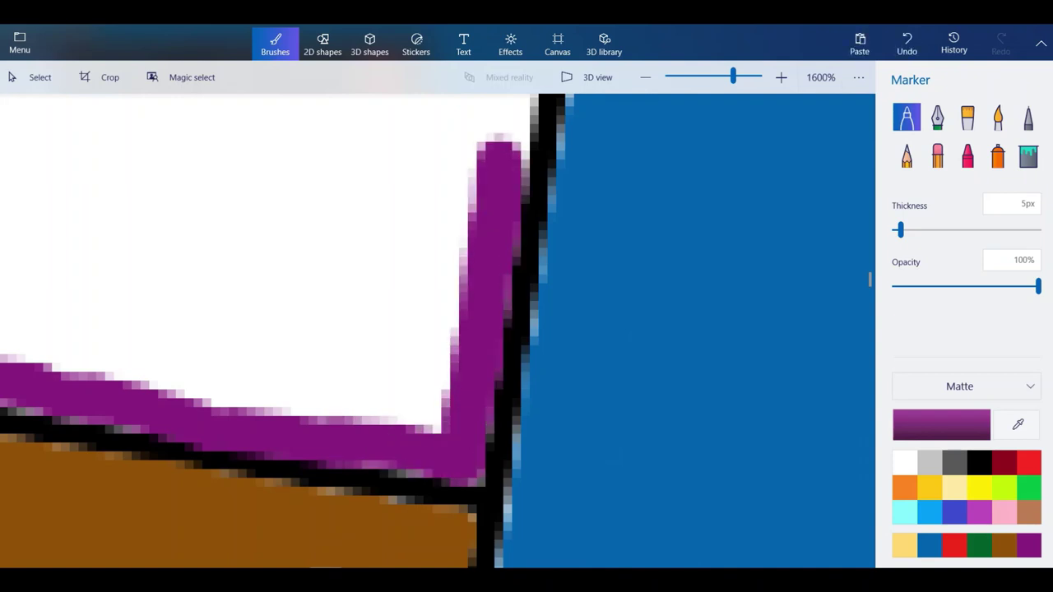
Extend the purple outline up the rest of Idaho's Wyoming border and close it along the remaining Montana border.
scroll(468, 421, down, 5)
scroll(418, 275, down, 5)
scroll(415, 275, up, 5)
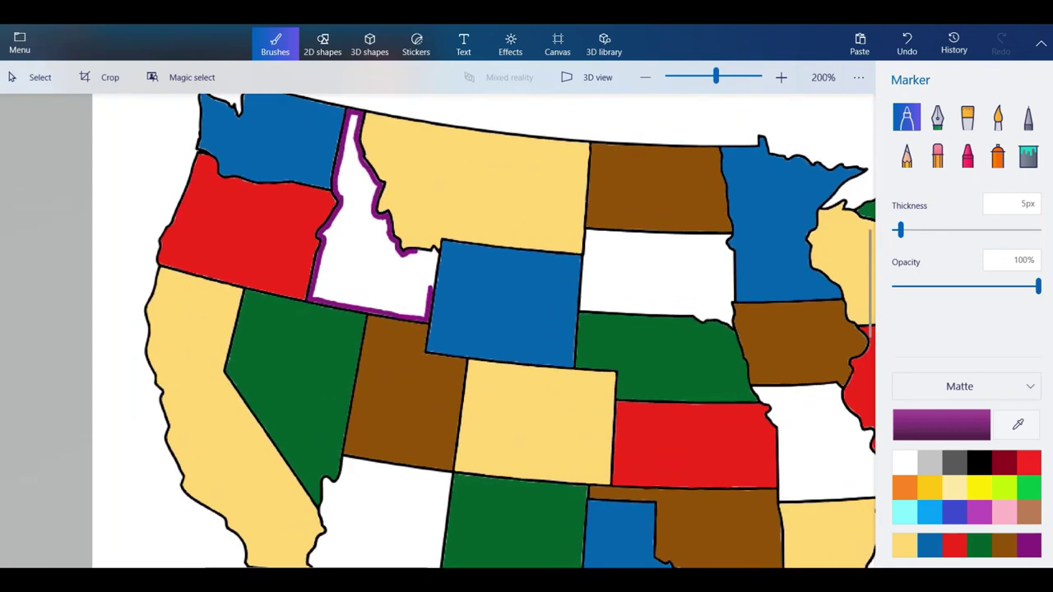
scroll(469, 222, up, 5)
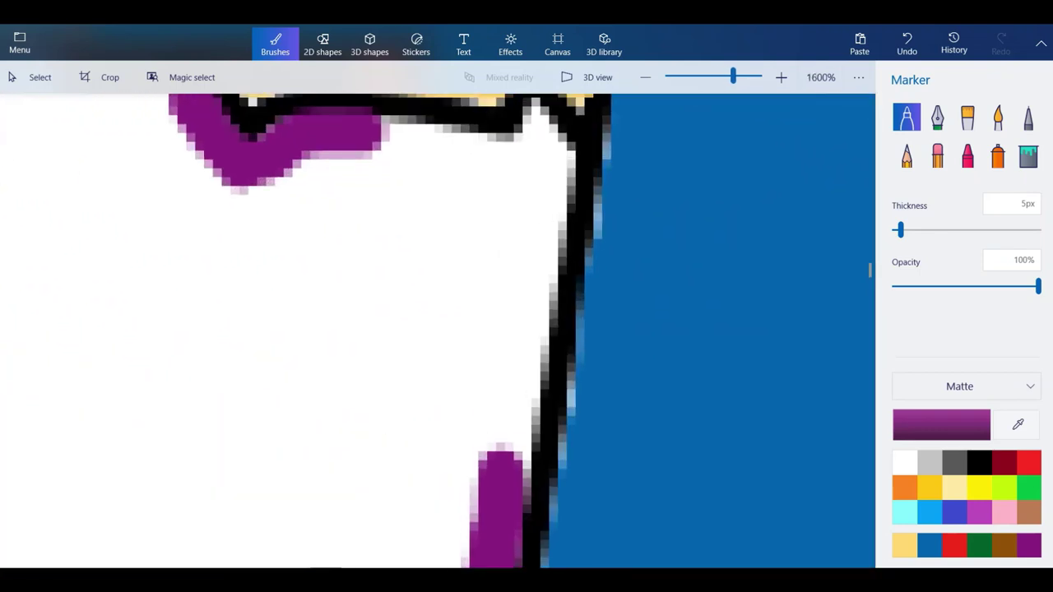
mouse_move(500, 461)
mouse_down()
mouse_move(549, 175)
mouse_move(548, 158)
mouse_move(465, 152)
mouse_up()
drag(476, 150, 367, 134)
Fill the small notch where Idaho meets Montana and Wyoming in purple with the marker at 3 px thickness.
scroll(416, 292, down, 2)
scroll(490, 164, up, 2)
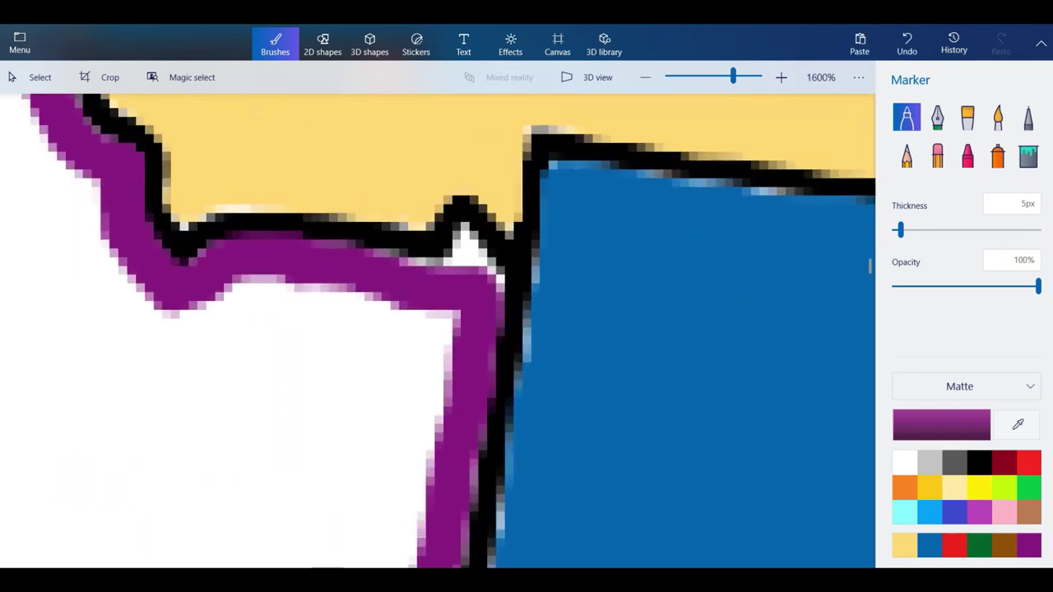
click(471, 256)
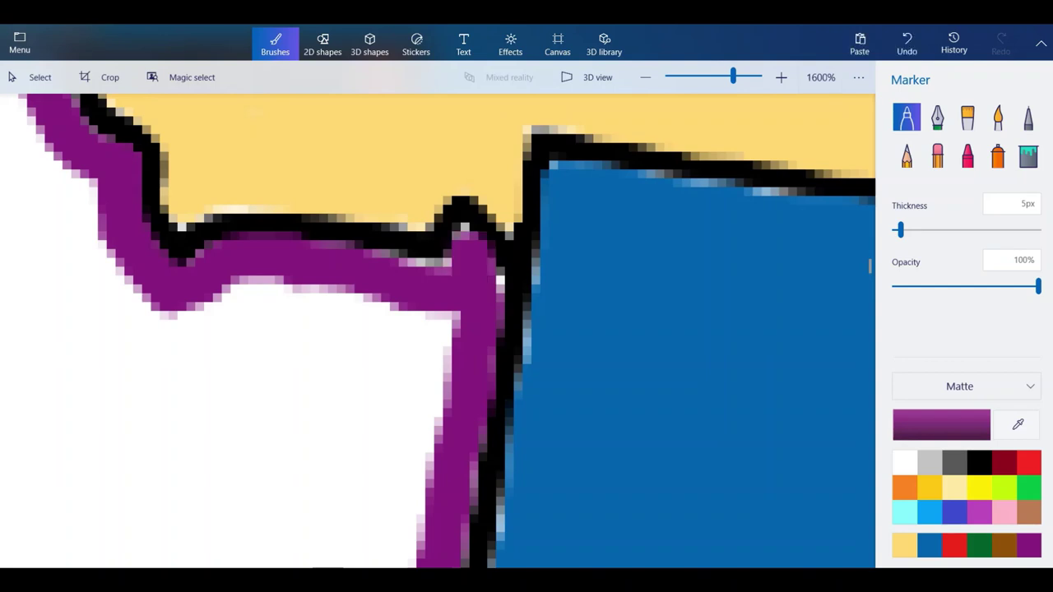
click(906, 42)
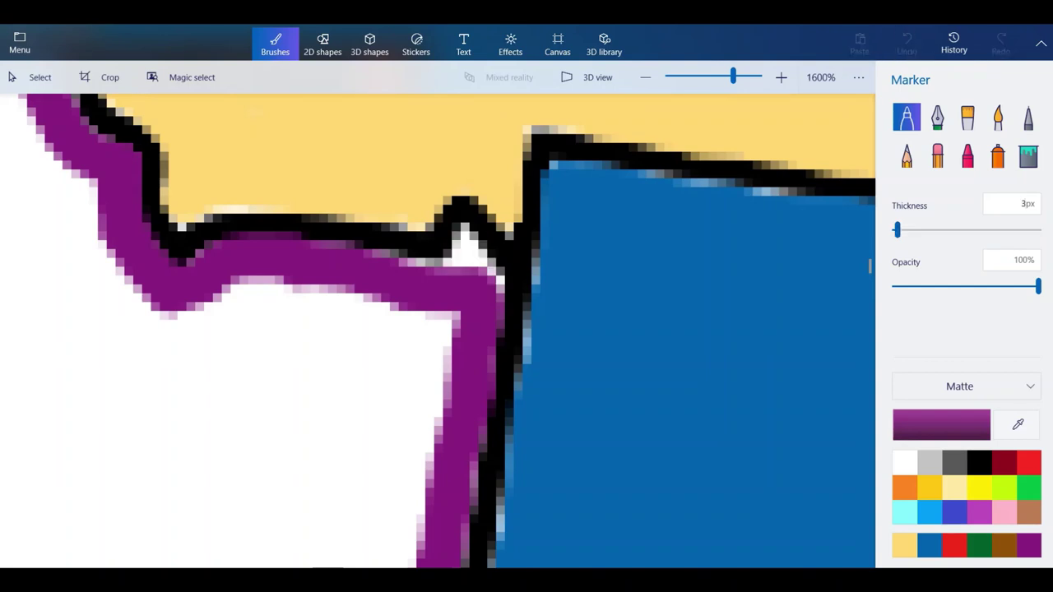
mouse_move(489, 285)
mouse_down()
mouse_move(465, 247)
mouse_move(431, 267)
mouse_move(467, 241)
mouse_up()
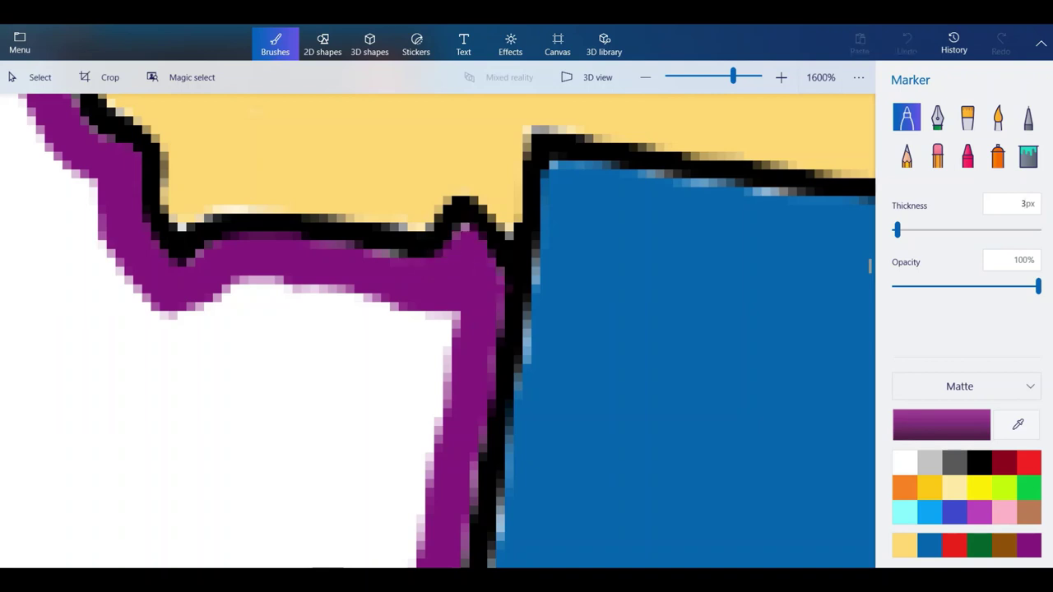
Set the marker thickness to 10 px and paint the centre and western side of southern Idaho purple.
scroll(469, 243, down, 5)
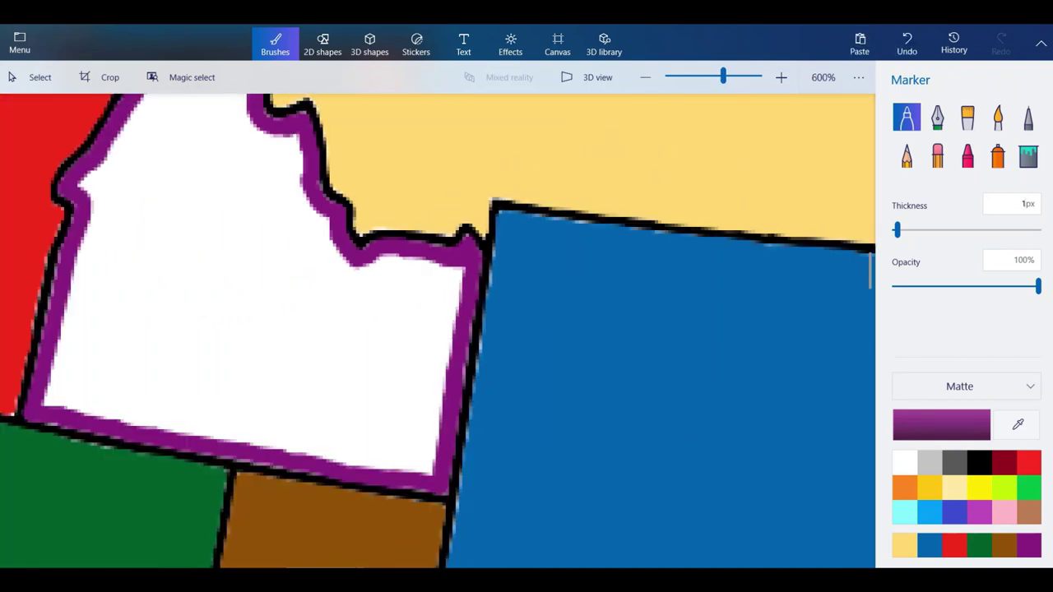
mouse_move(220, 349)
mouse_down()
mouse_move(316, 377)
mouse_move(332, 396)
mouse_move(230, 330)
mouse_move(306, 317)
mouse_up()
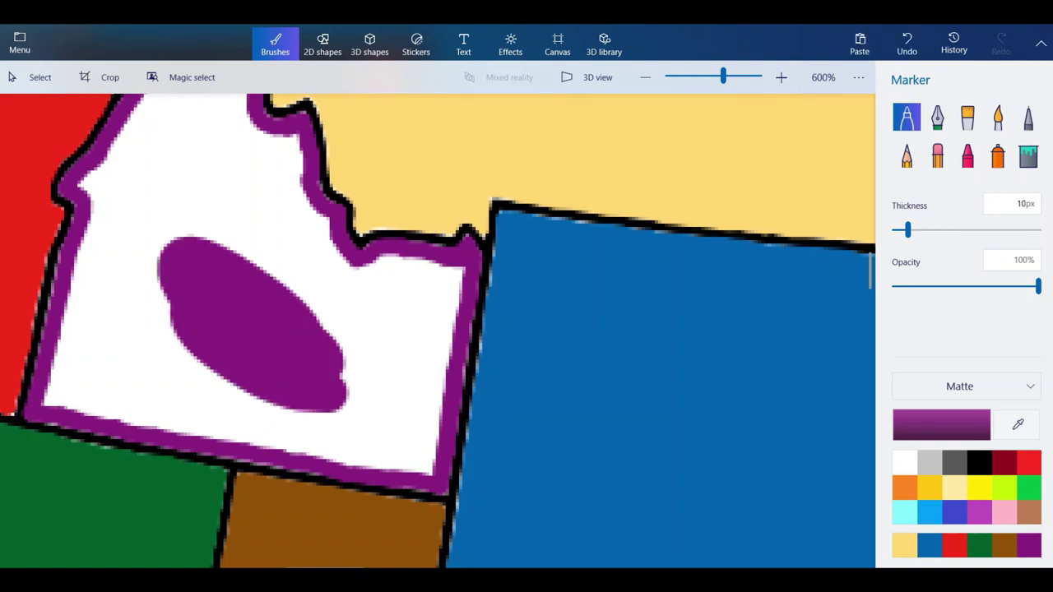
scroll(2, 325, up, 1)
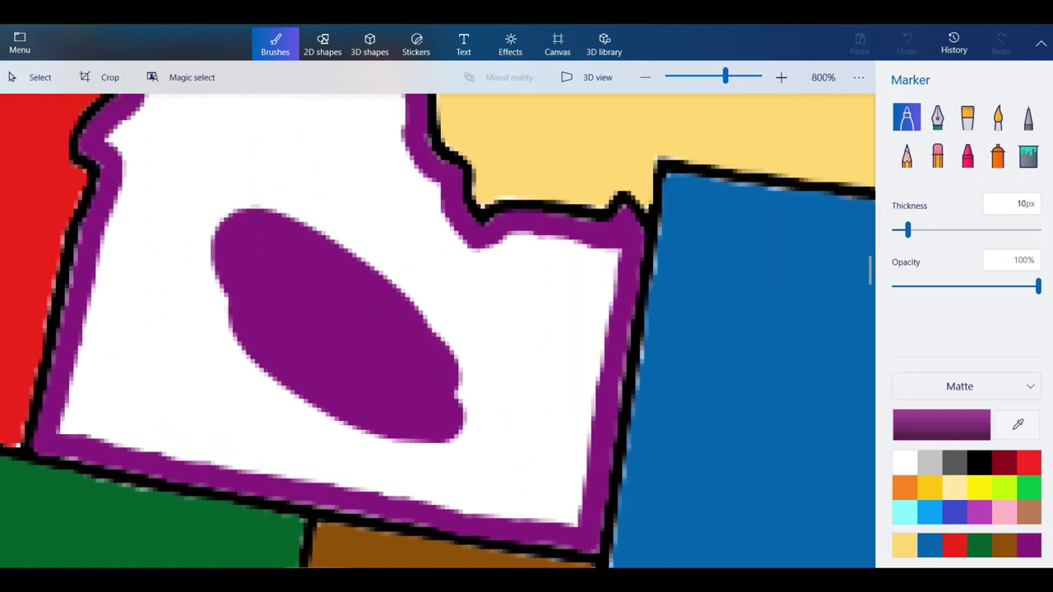
mouse_move(226, 300)
mouse_down()
mouse_move(116, 414)
mouse_move(59, 424)
mouse_move(136, 169)
mouse_move(132, 127)
mouse_move(198, 210)
mouse_move(140, 374)
mouse_move(115, 378)
mouse_move(115, 329)
mouse_move(198, 288)
mouse_move(230, 378)
mouse_move(436, 412)
mouse_move(370, 432)
mouse_move(214, 428)
mouse_move(510, 444)
mouse_move(531, 419)
mouse_move(478, 345)
mouse_move(280, 185)
mouse_up()
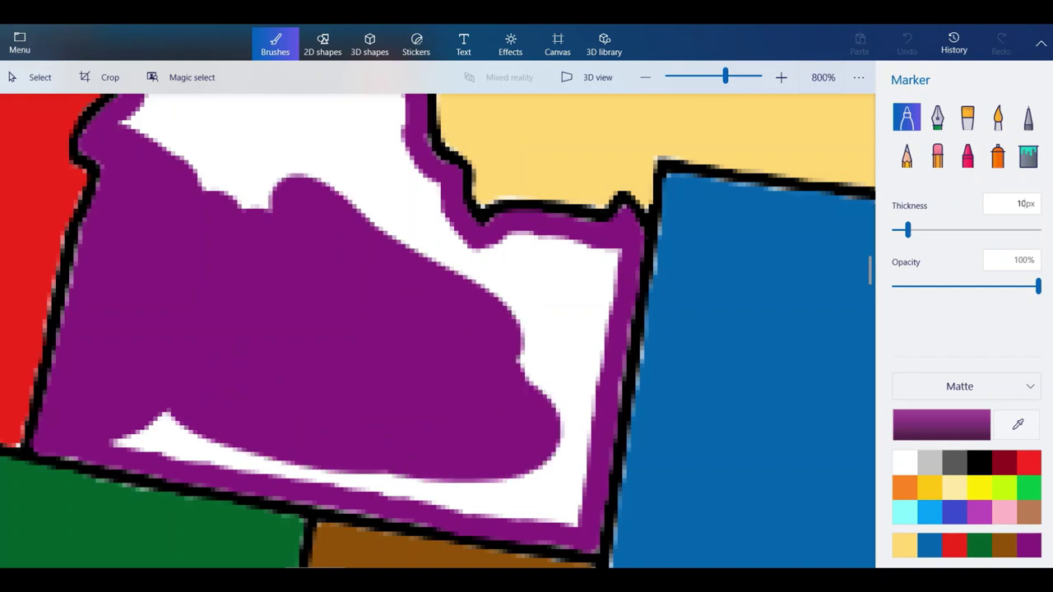
Fill the white areas of southern Idaho along the Montana, Wyoming, Utah and Nevada borders with purple.
mouse_move(337, 235)
mouse_down()
mouse_move(458, 233)
mouse_move(466, 244)
mouse_up()
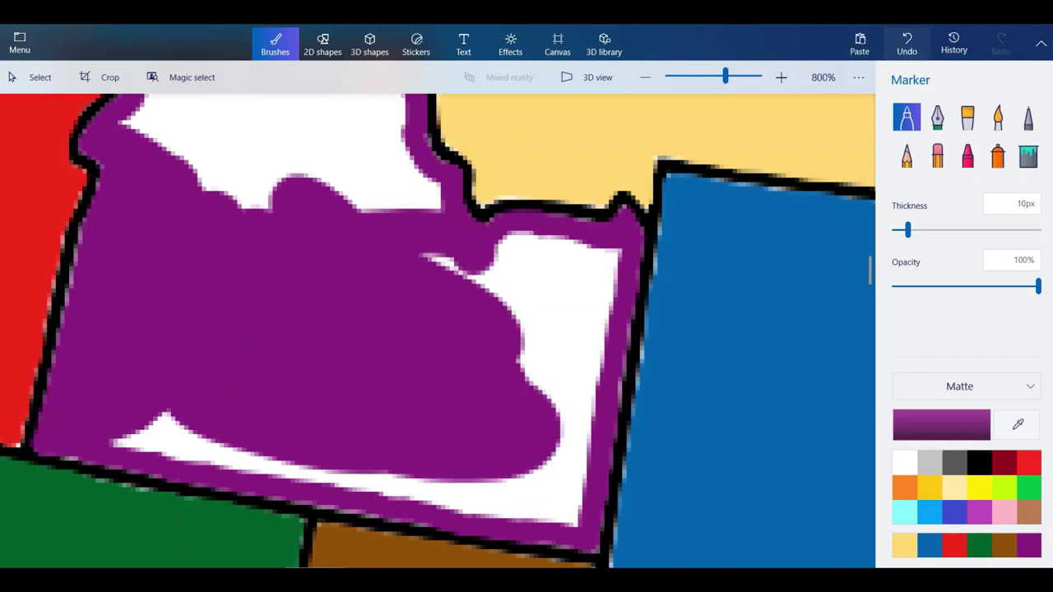
click(907, 43)
mouse_move(543, 387)
mouse_down()
mouse_move(600, 255)
mouse_move(436, 247)
mouse_move(374, 107)
mouse_move(362, 214)
mouse_move(527, 354)
mouse_move(539, 268)
mouse_up()
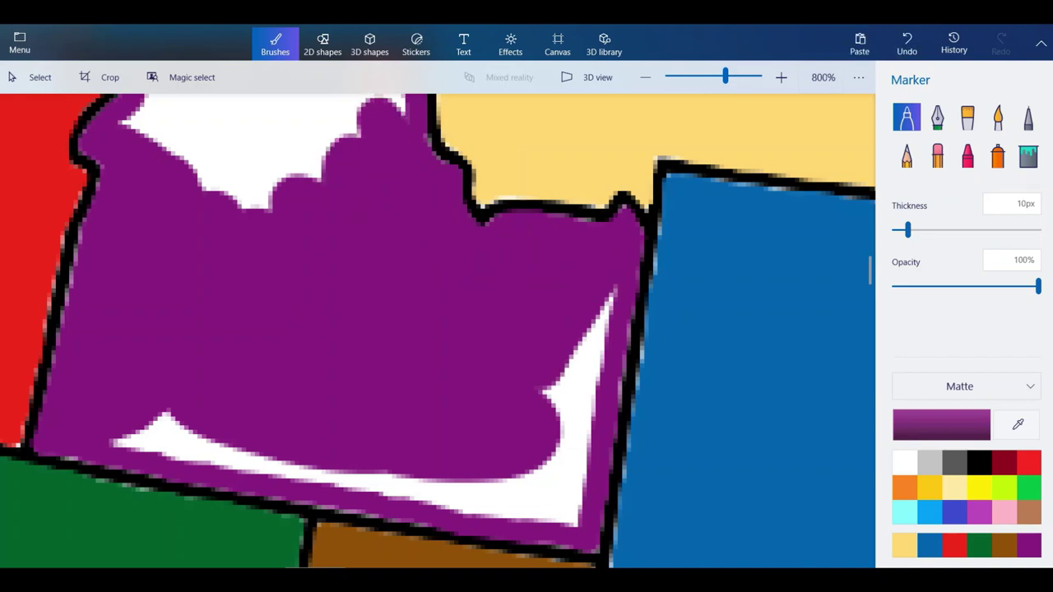
mouse_move(584, 337)
mouse_down()
mouse_move(545, 428)
mouse_move(586, 482)
mouse_move(613, 288)
mouse_up()
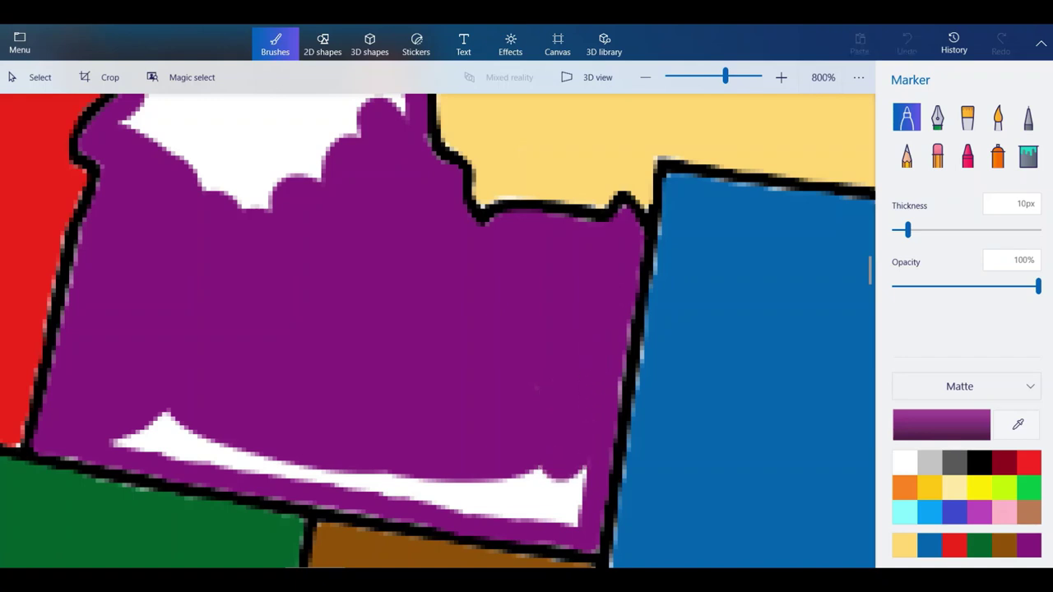
mouse_move(586, 473)
mouse_down()
mouse_move(544, 506)
mouse_move(535, 486)
mouse_move(469, 497)
mouse_move(329, 484)
mouse_move(131, 444)
mouse_up()
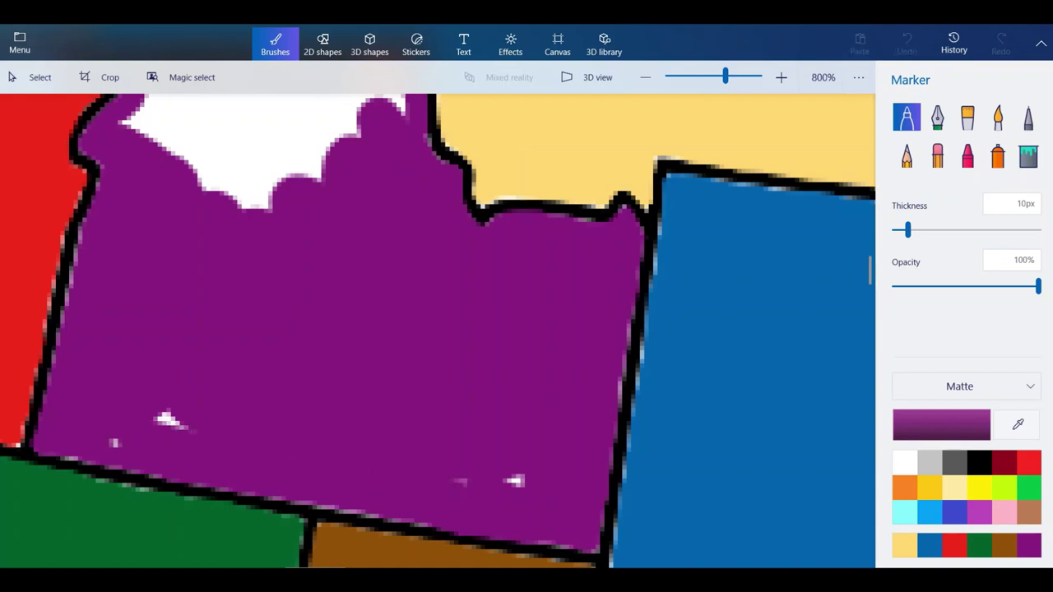
Paint central Idaho purple up to the base of the panhandle, between the Oregon and Montana borders.
scroll(396, 476, down, 2)
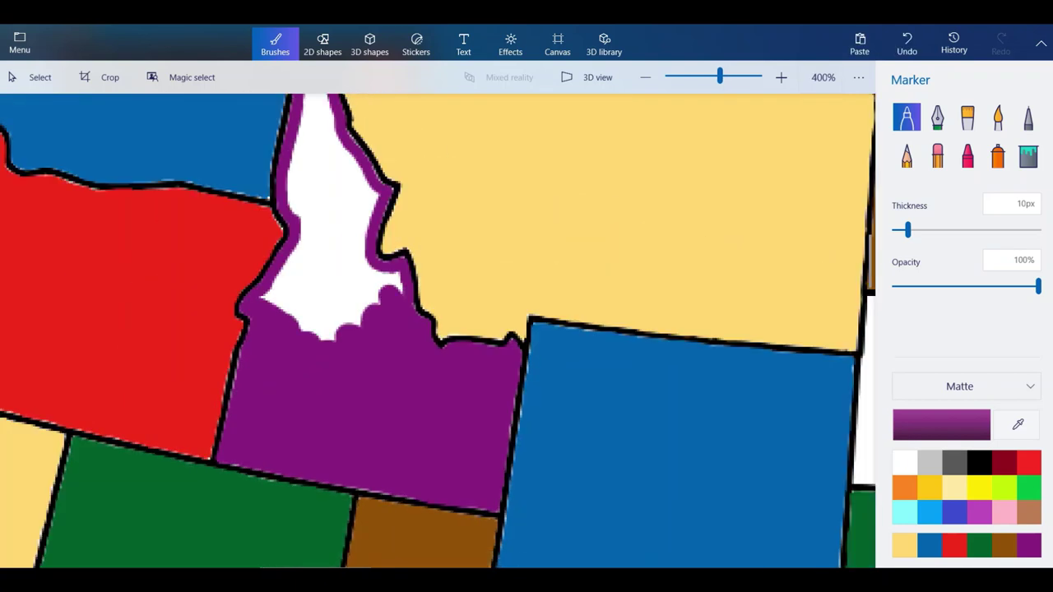
scroll(341, 279, up, 1)
mouse_move(339, 271)
mouse_down()
mouse_move(415, 301)
mouse_move(308, 370)
mouse_move(292, 231)
mouse_move(224, 317)
mouse_up()
drag(272, 257, 282, 356)
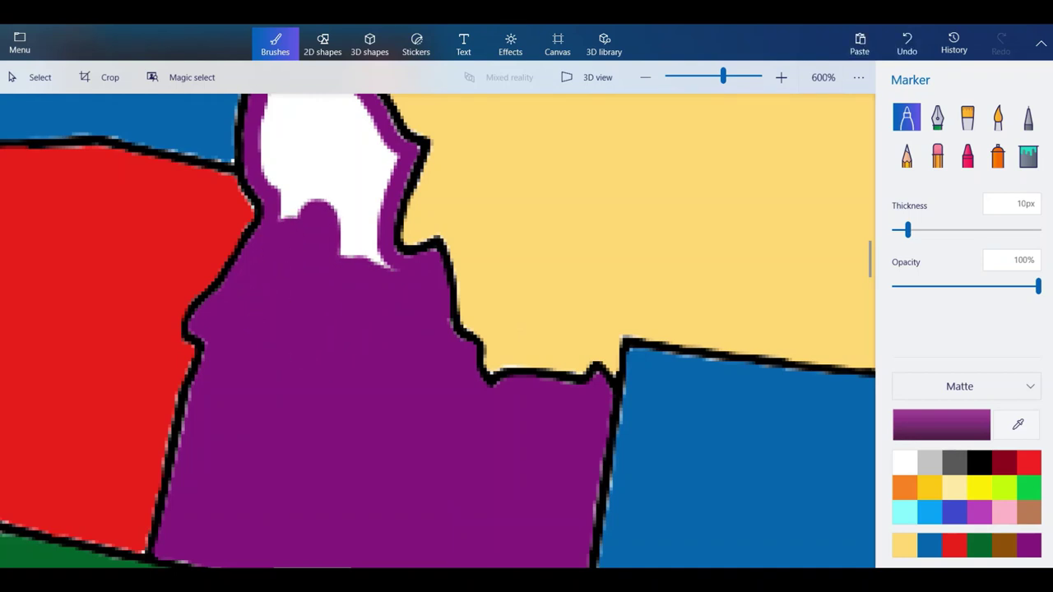
Fill the wider lower part of Idaho's panhandle with purple, leaving only its narrow northern end.
scroll(418, 399, down, 2)
scroll(409, 312, up, 2)
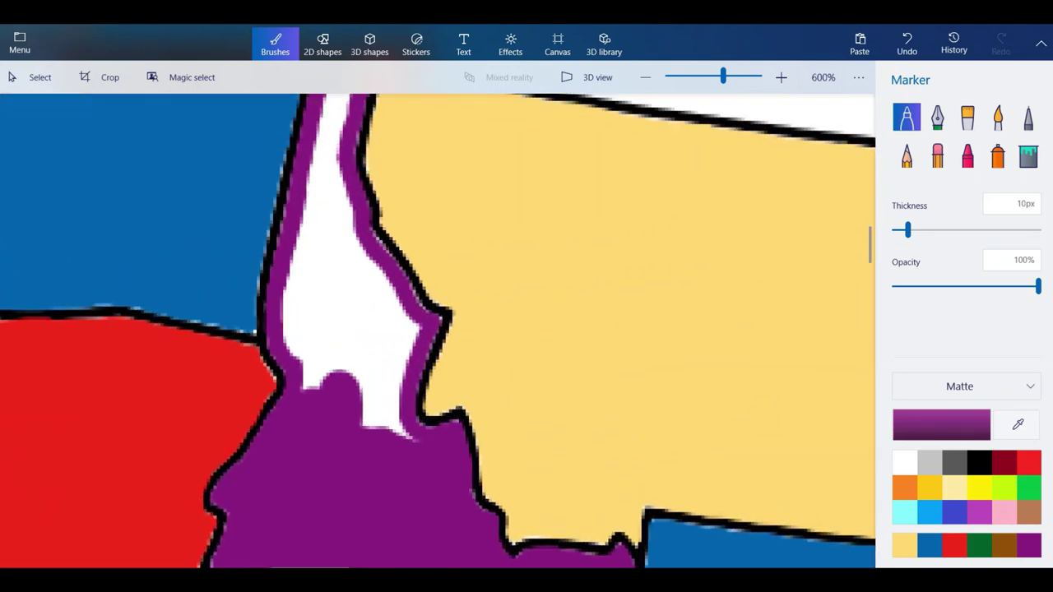
drag(362, 412, 348, 314)
mouse_move(390, 409)
mouse_down()
mouse_move(410, 330)
mouse_move(402, 309)
mouse_move(350, 317)
mouse_move(381, 290)
mouse_move(339, 202)
mouse_move(342, 345)
mouse_move(380, 321)
mouse_up()
click(384, 332)
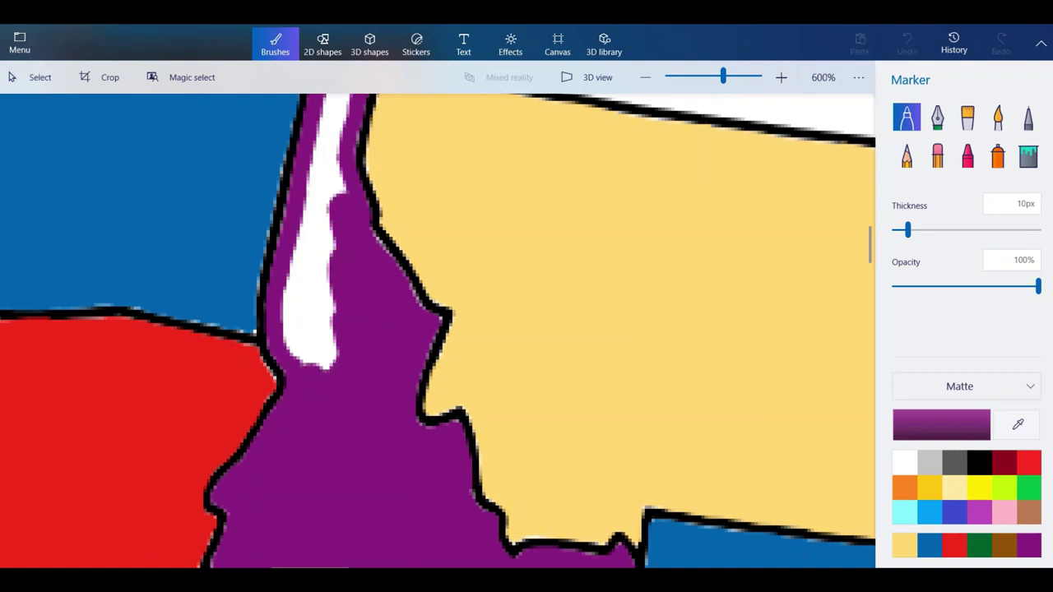
mouse_move(298, 357)
mouse_down()
mouse_move(293, 301)
mouse_move(314, 207)
mouse_move(321, 349)
mouse_up()
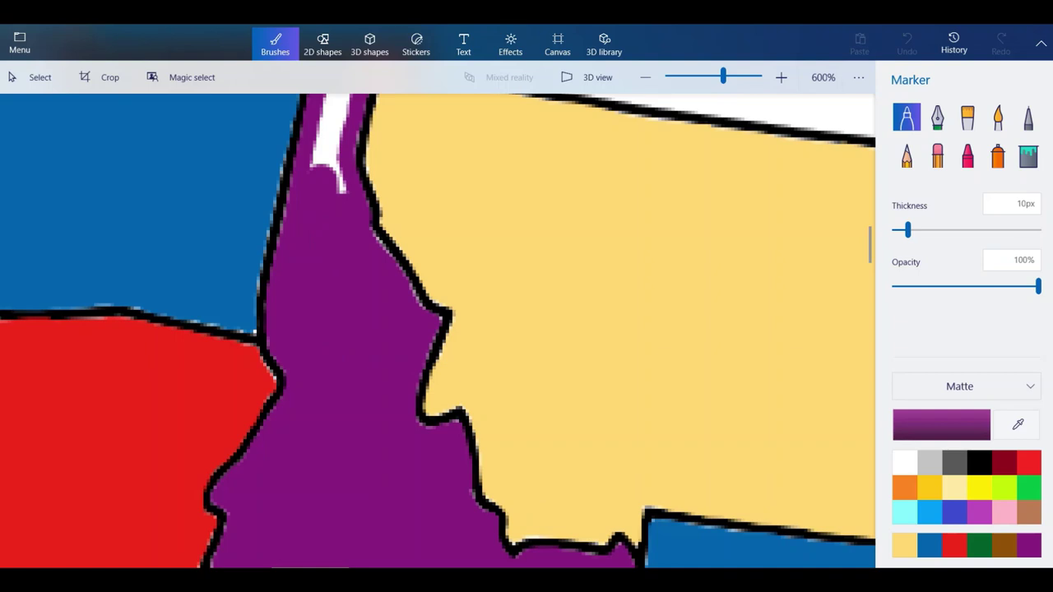
Fill the remaining white strip at the northern end of Idaho's panhandle with purple.
scroll(367, 354, down, 3)
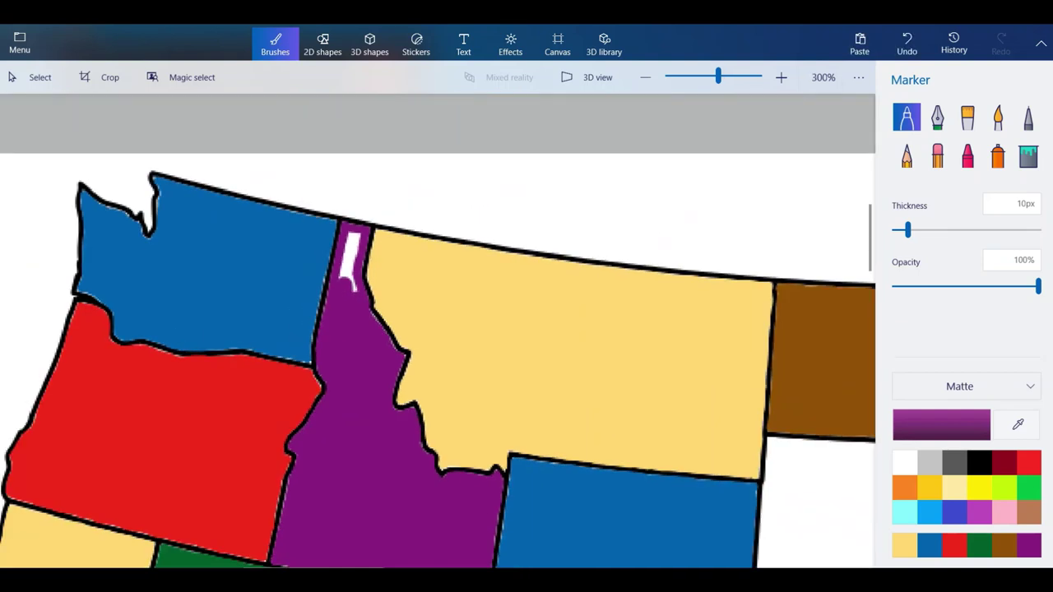
scroll(350, 232, up, 5)
drag(358, 362, 353, 207)
scroll(403, 247, down, 8)
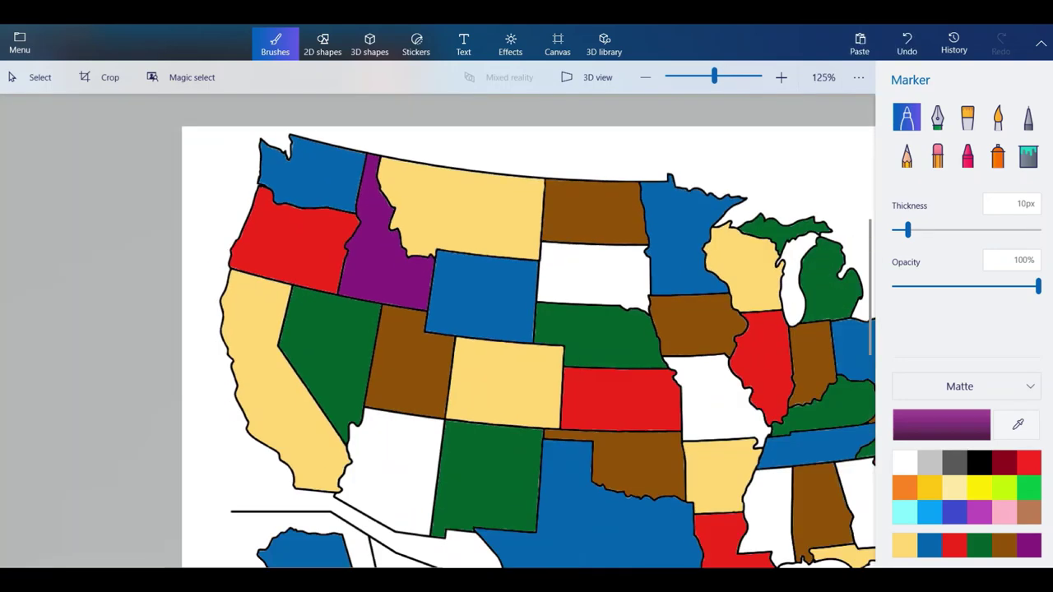
Select the Marker at 5 px thickness and paint purple along the lower part of Arizona's diagonal southern border.
scroll(436, 330, down, 2)
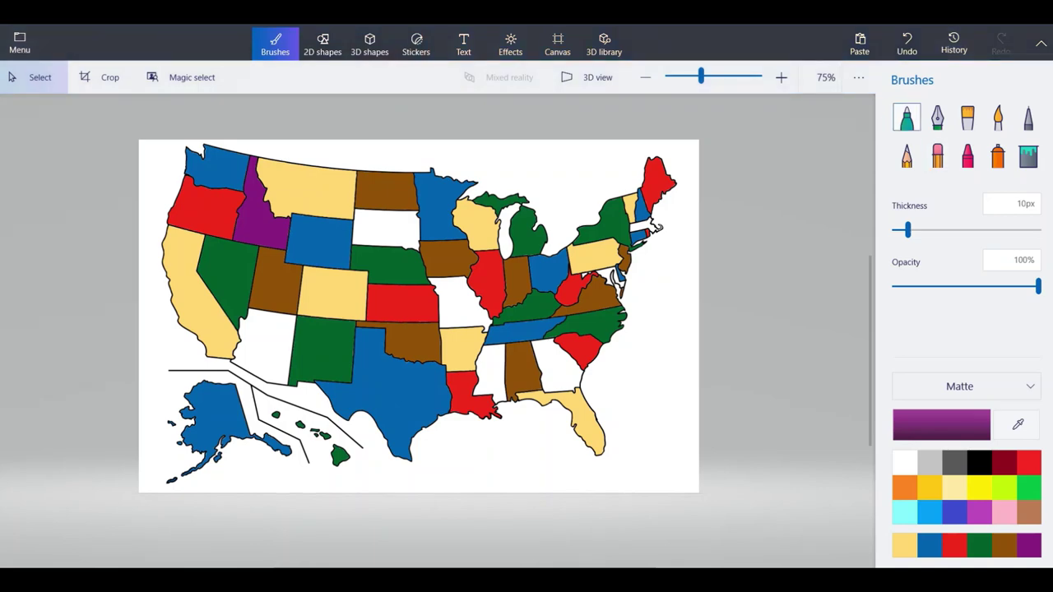
click(906, 117)
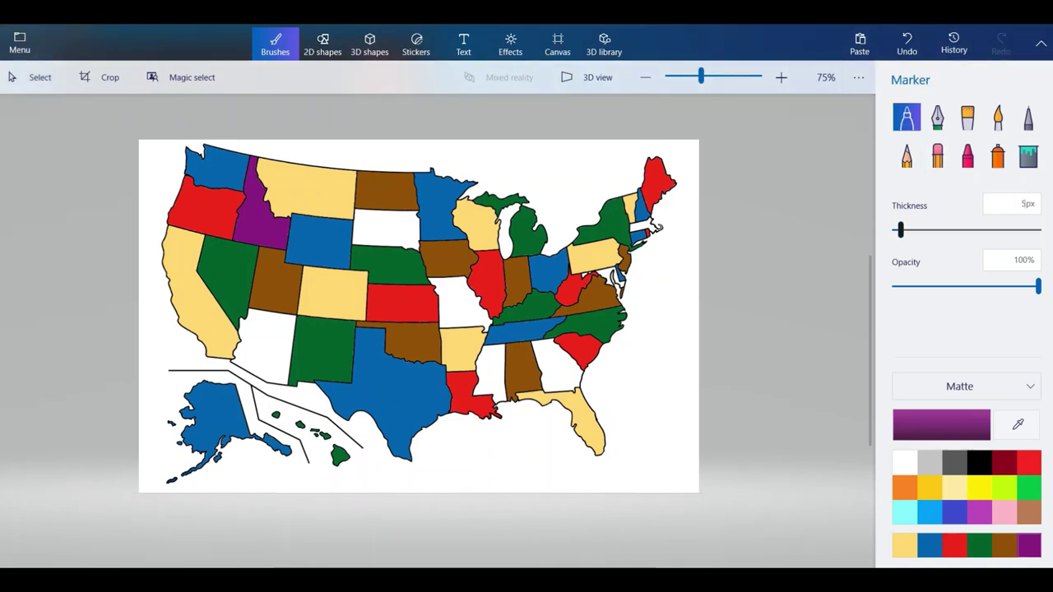
scroll(241, 377, up, 5)
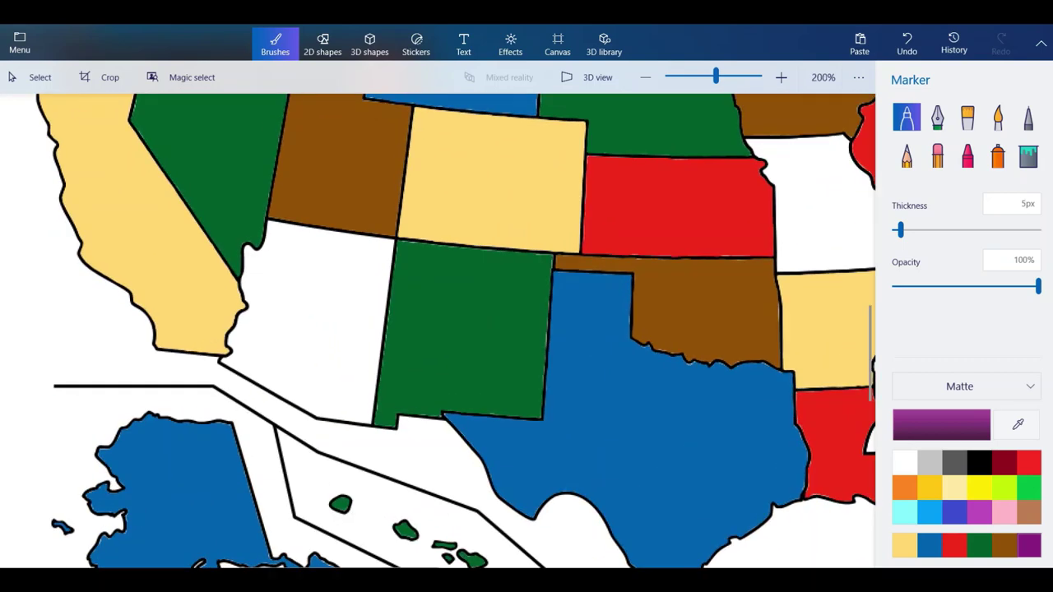
scroll(365, 420, up, 5)
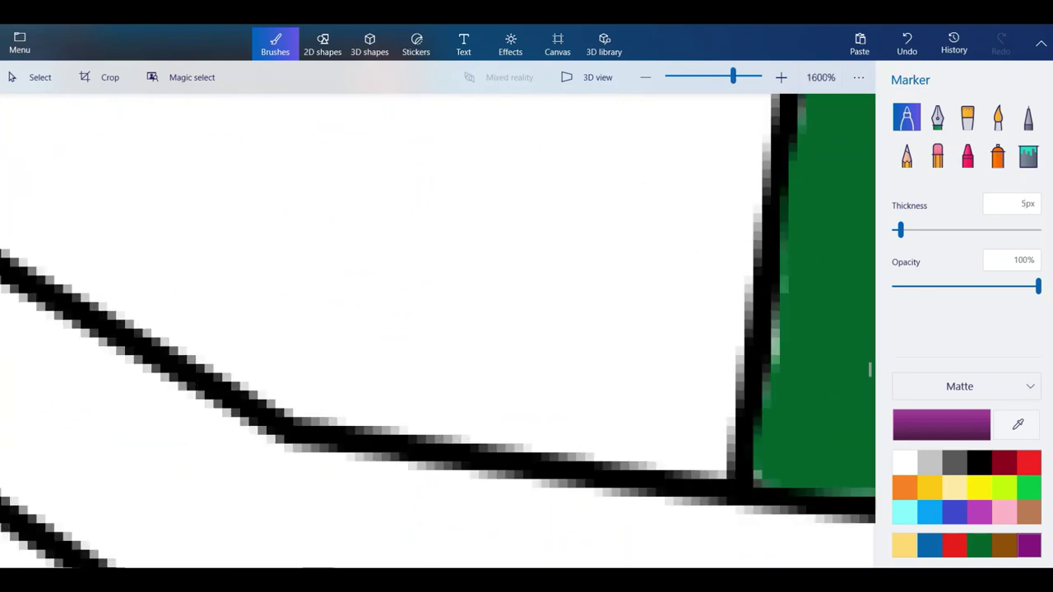
mouse_move(327, 405)
mouse_down()
mouse_move(165, 324)
mouse_move(23, 235)
mouse_up()
Continue the purple outline along Arizona's diagonal southern border to the corner by California.
scroll(330, 371, down, 4)
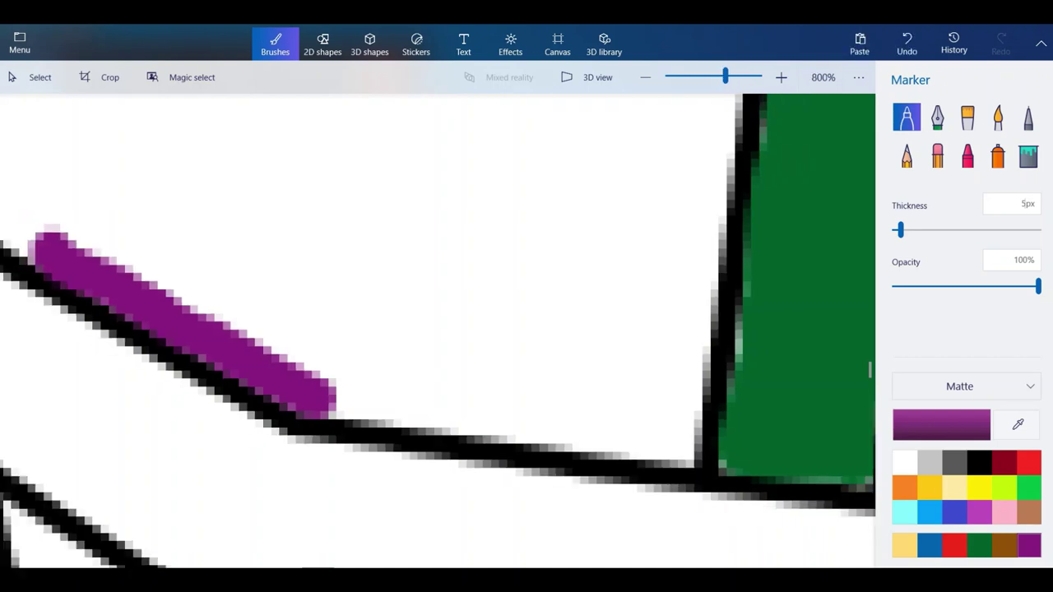
scroll(33, 164, up, 2)
scroll(13, 301, up, 3)
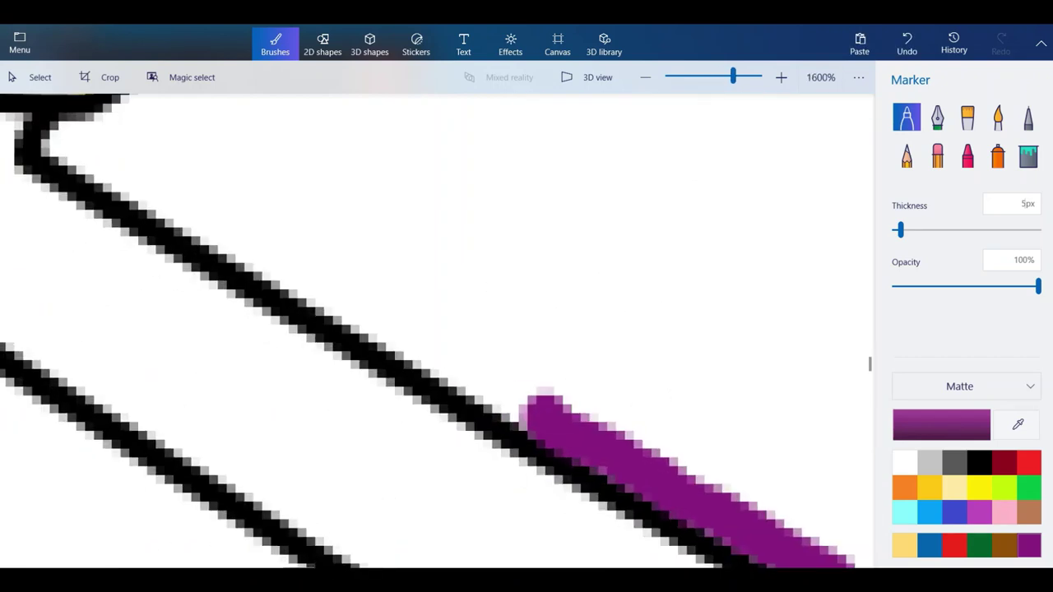
drag(539, 403, 53, 138)
scroll(429, 425, down, 3)
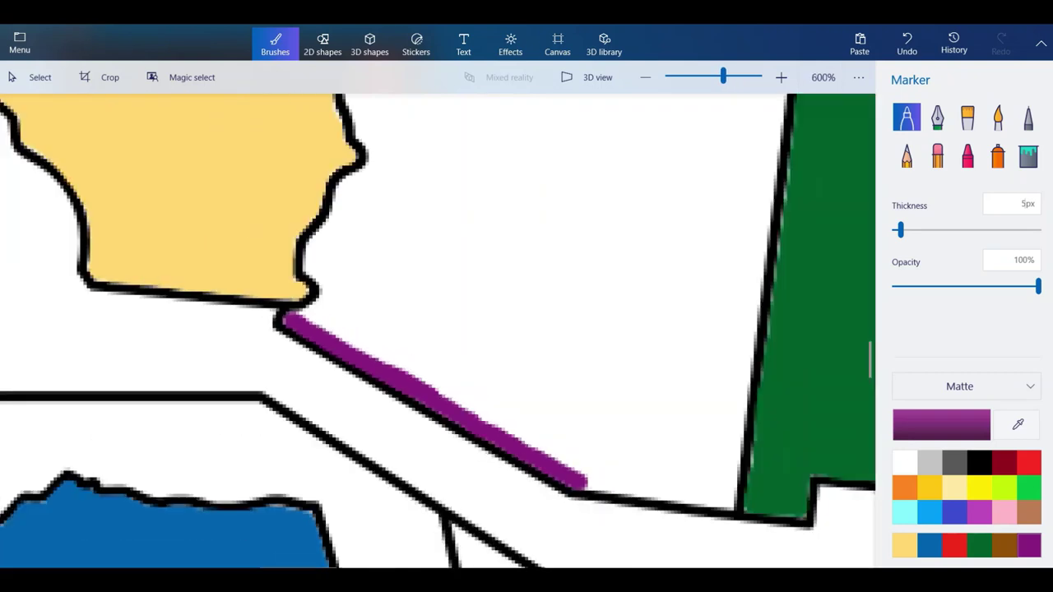
Paint the purple outline along Arizona's winding western border with California, from the southwest corner up to just below Nevada's southern tip.
scroll(302, 288, up, 3)
mouse_move(317, 366)
mouse_down()
mouse_move(372, 313)
mouse_move(378, 272)
mouse_move(335, 214)
mouse_move(337, 190)
mouse_move(378, 123)
mouse_up()
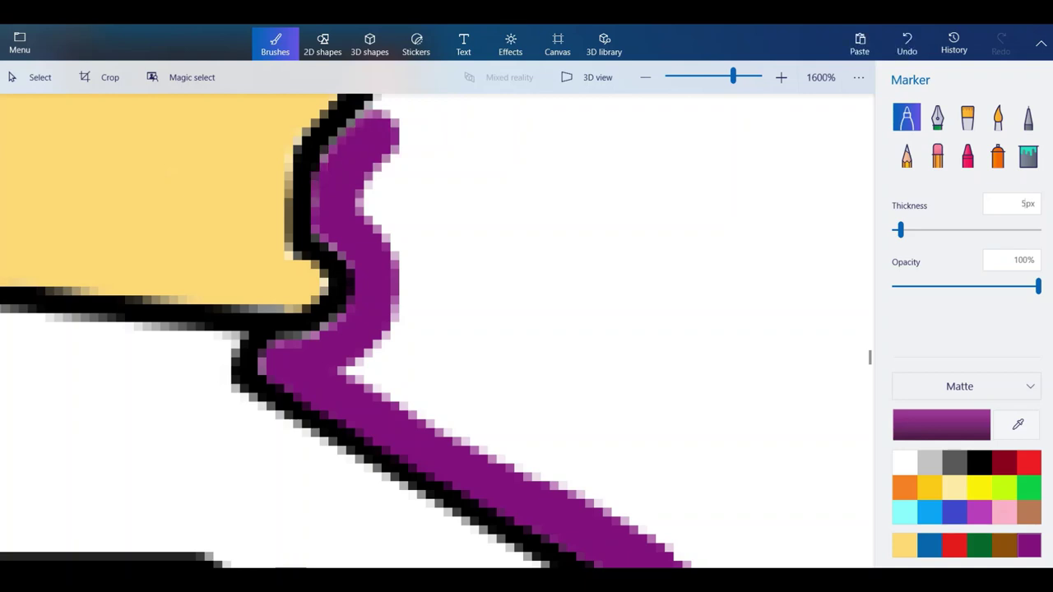
scroll(364, 349, down, 3)
scroll(368, 262, up, 4)
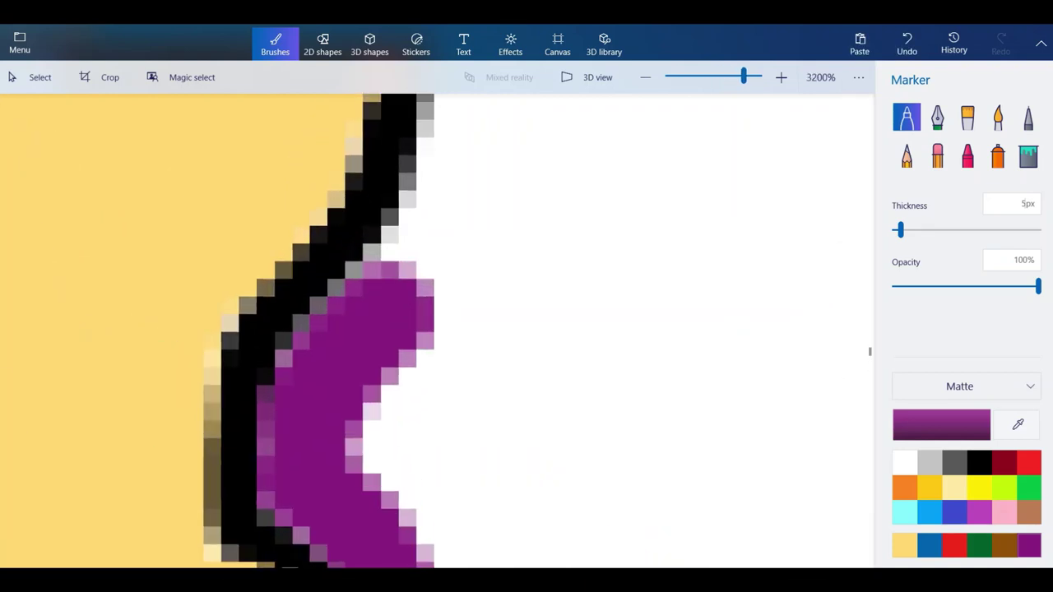
scroll(370, 543, down, 3)
scroll(425, 344, up, 2)
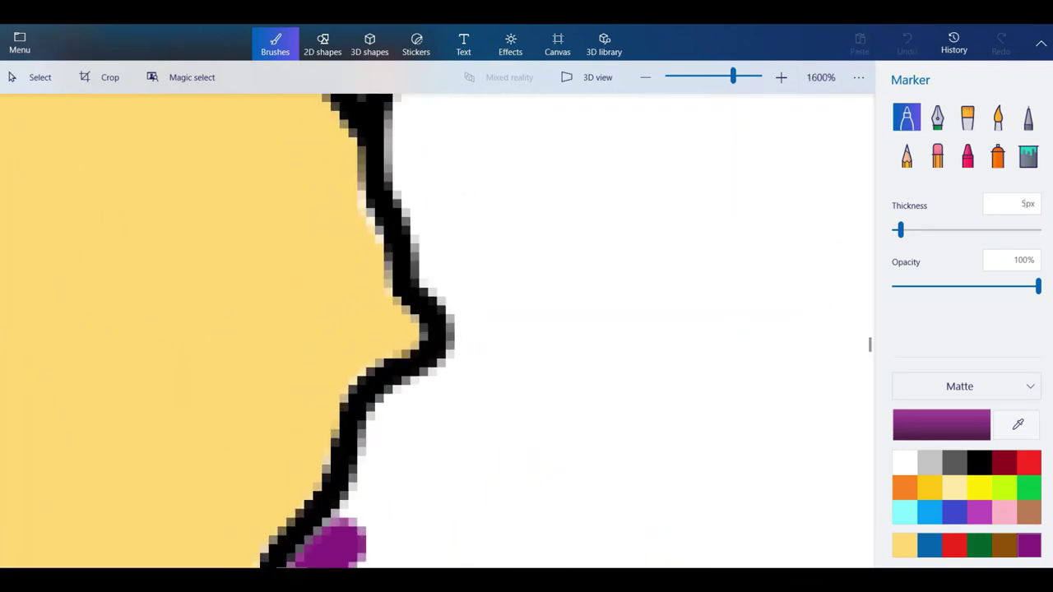
mouse_move(341, 563)
mouse_down()
mouse_move(379, 487)
mouse_move(391, 432)
mouse_move(463, 354)
mouse_move(466, 292)
mouse_move(434, 267)
mouse_move(428, 202)
mouse_move(407, 158)
mouse_up()
scroll(412, 381, down, 3)
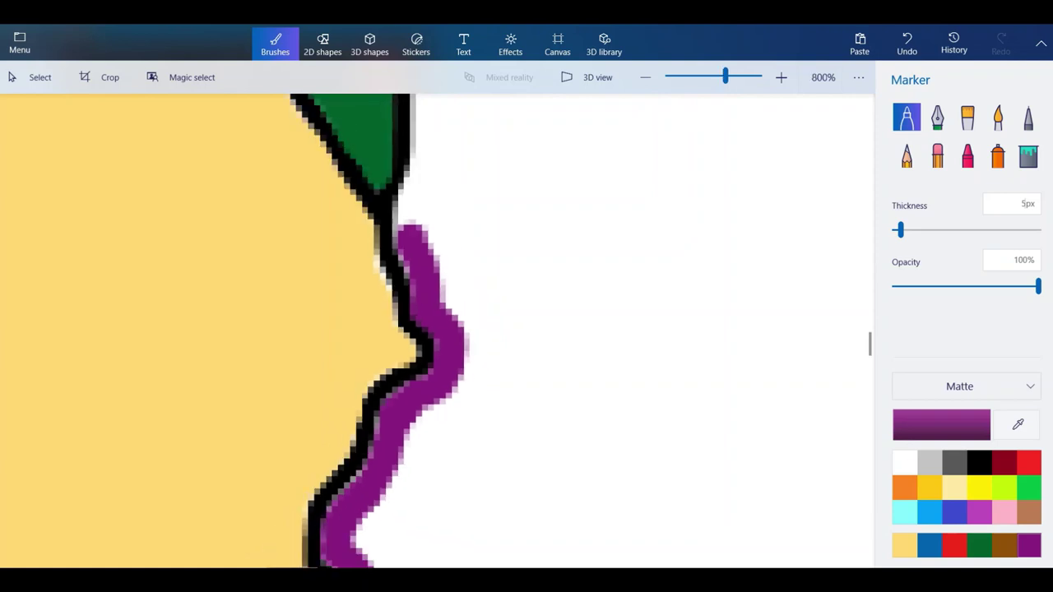
Extend the purple outline past Nevada's southern tip and along its straight vertical edge, undoing and redrawing the stroke there.
scroll(410, 250, up, 3)
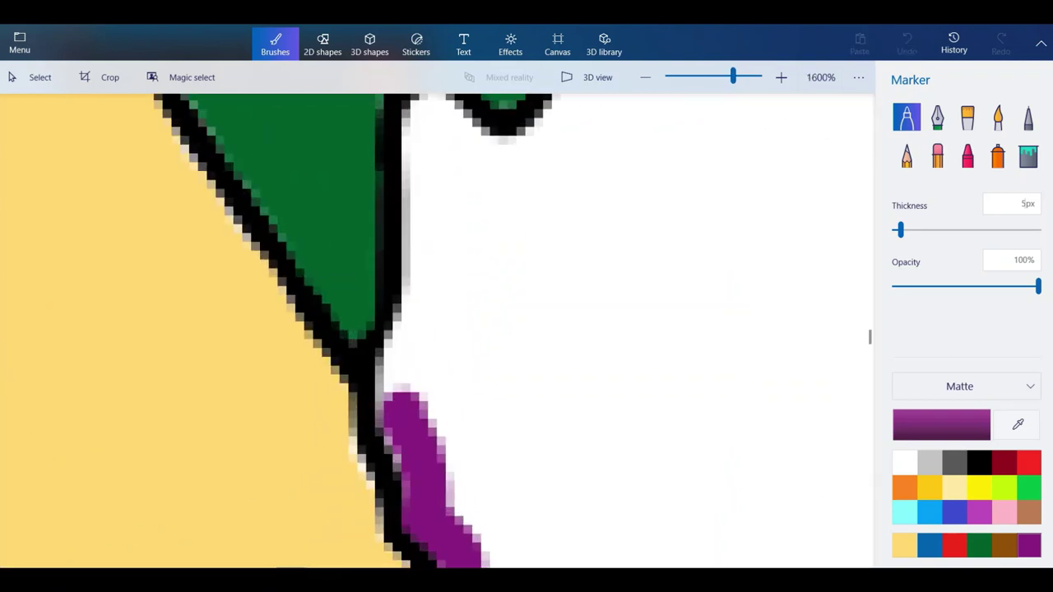
mouse_move(408, 395)
mouse_down()
mouse_move(406, 362)
mouse_move(431, 298)
mouse_move(421, 256)
mouse_move(425, 161)
mouse_up()
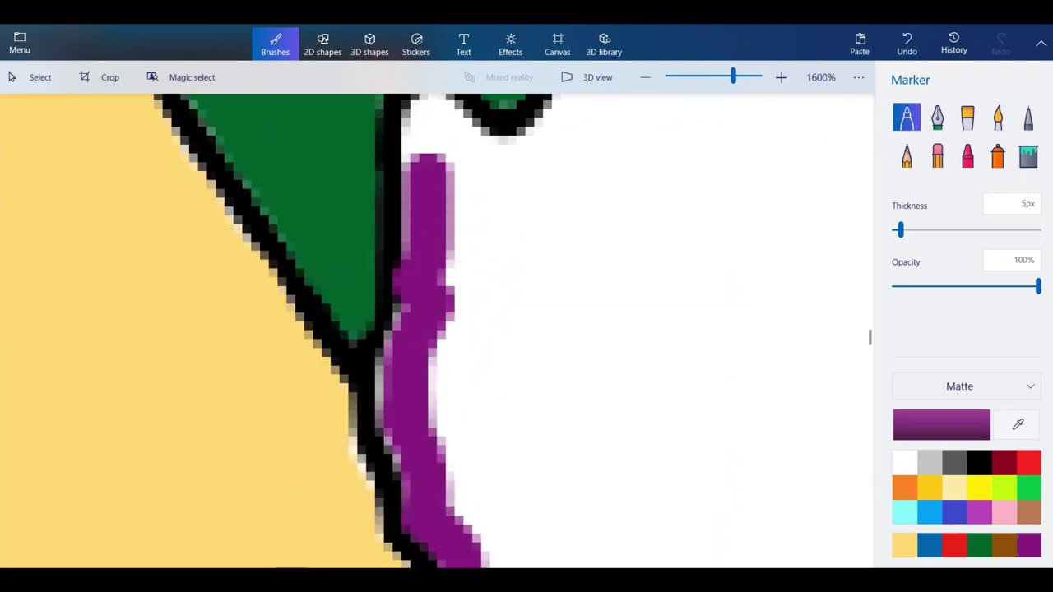
key(ctrl+z)
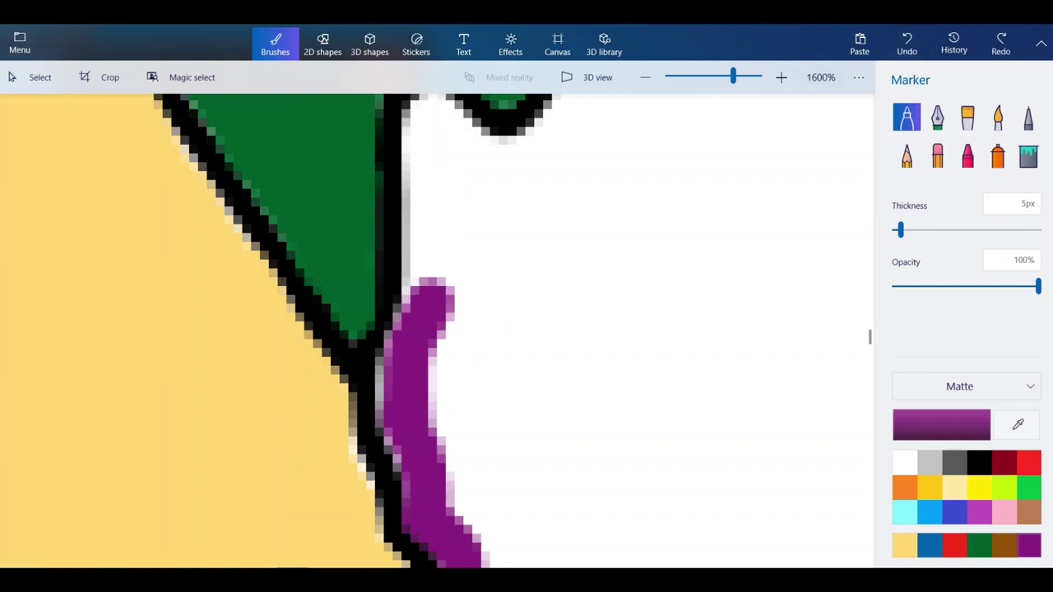
drag(407, 403, 425, 267)
drag(427, 255, 424, 167)
Continue the purple outline around the notch in Nevada's border to Arizona's northwest corner and the start of the Utah border.
scroll(423, 369, down, 1)
scroll(453, 175, up, 1)
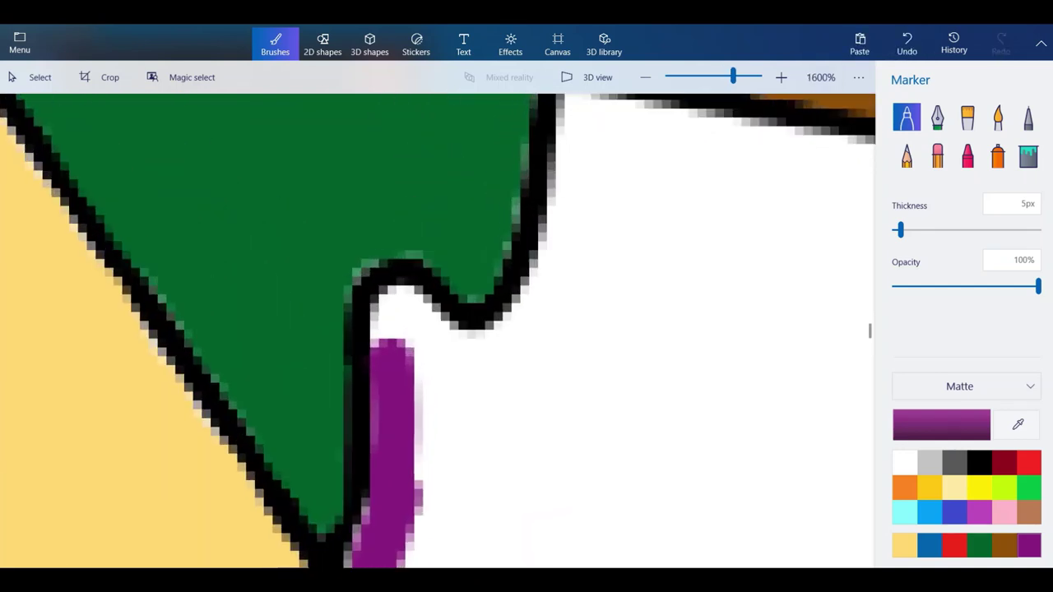
mouse_move(393, 353)
mouse_down()
mouse_move(397, 296)
mouse_move(433, 349)
mouse_move(436, 339)
mouse_move(427, 458)
mouse_move(466, 338)
mouse_up()
mouse_move(460, 378)
mouse_down()
mouse_move(510, 346)
mouse_move(559, 284)
mouse_move(575, 183)
mouse_up()
scroll(410, 354, down, 1)
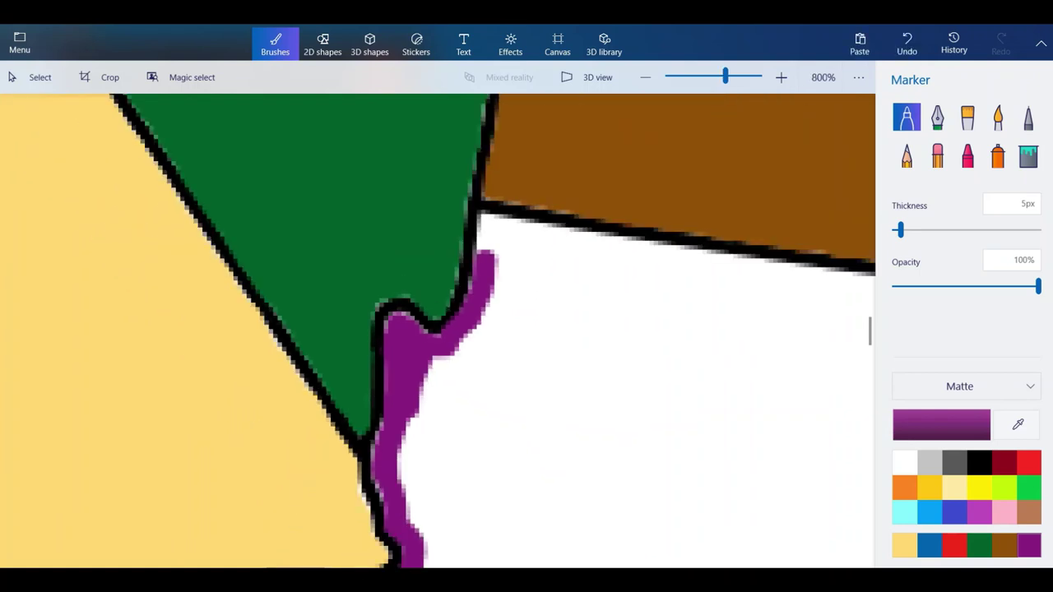
scroll(591, 298, up, 1)
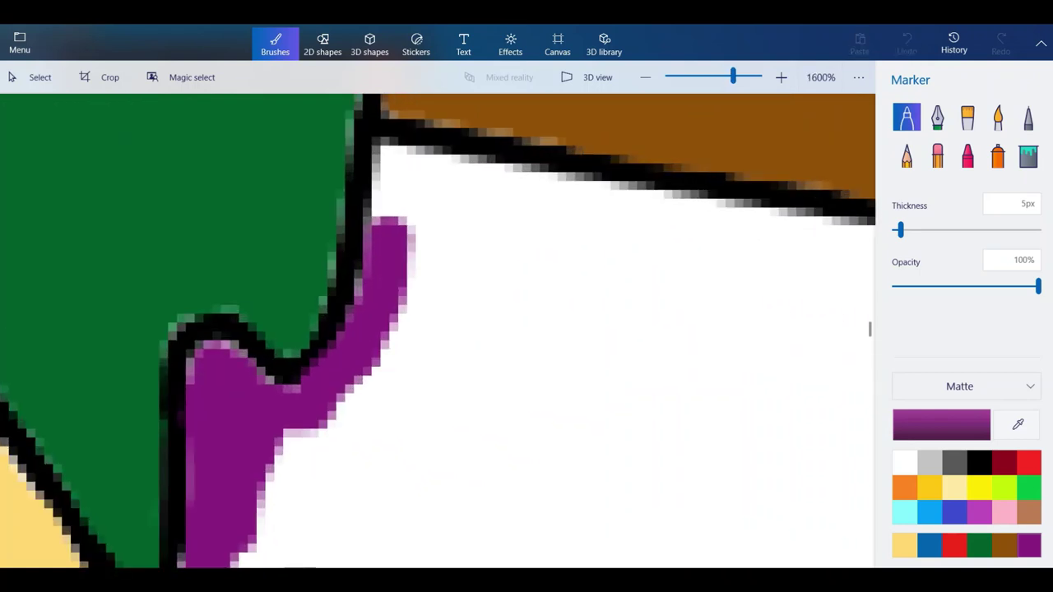
mouse_move(388, 239)
mouse_down()
mouse_move(400, 165)
mouse_move(445, 183)
mouse_move(564, 200)
mouse_up()
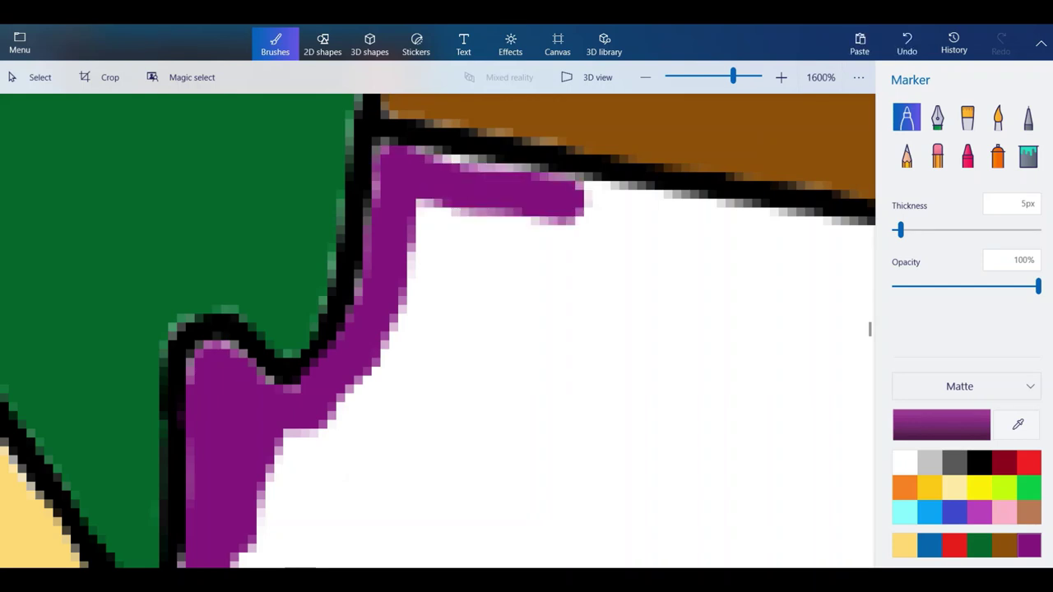
Paint the purple outline along Arizona's northern border with Utah, around the northeast corner and a short way along New Mexico.
scroll(233, 188, down, 5)
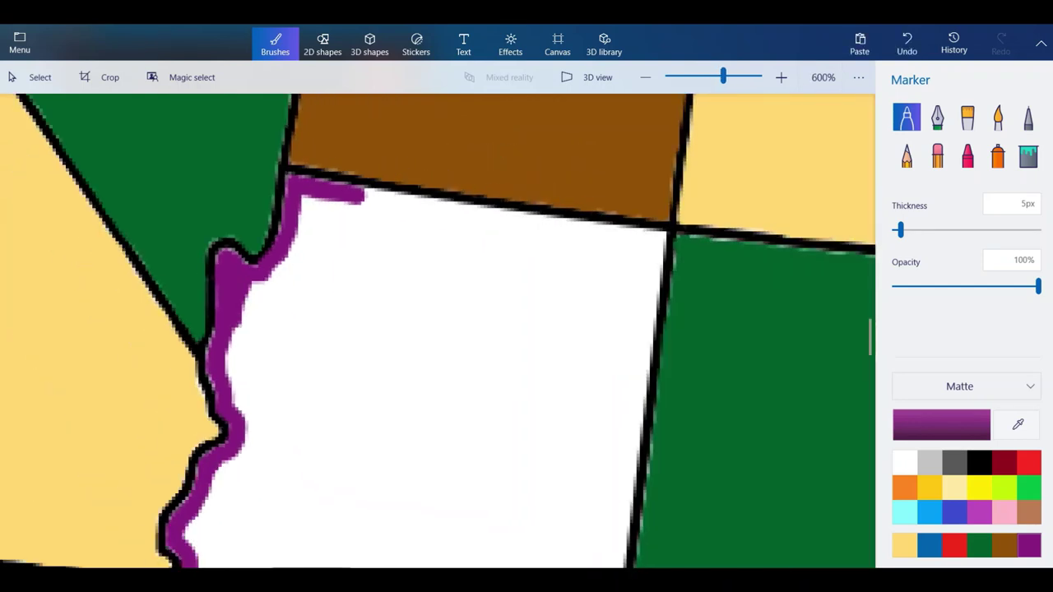
scroll(547, 220, up, 5)
drag(564, 232, 57, 152)
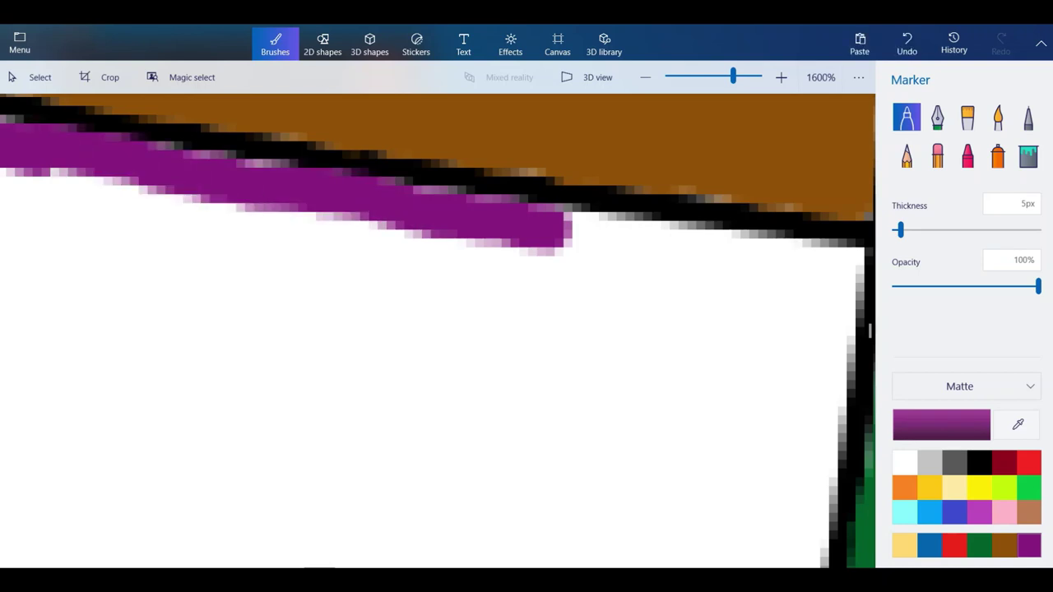
scroll(439, 329, down, 2)
scroll(439, 329, right, 3)
scroll(438, 329, up, 2)
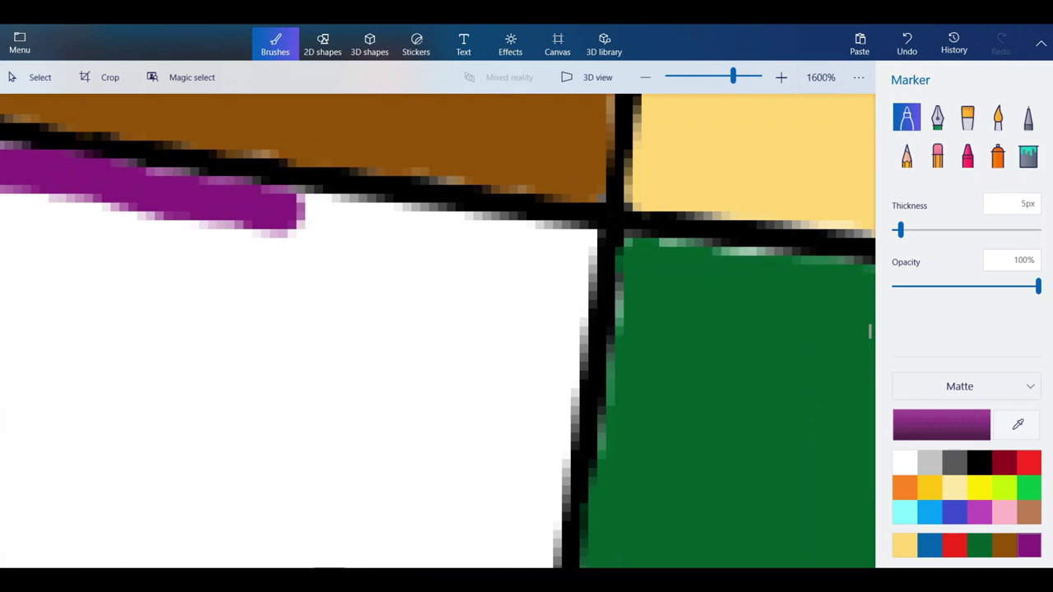
mouse_move(530, 498)
mouse_down()
mouse_move(576, 353)
mouse_move(588, 247)
mouse_move(580, 235)
mouse_move(408, 233)
mouse_move(280, 215)
mouse_up()
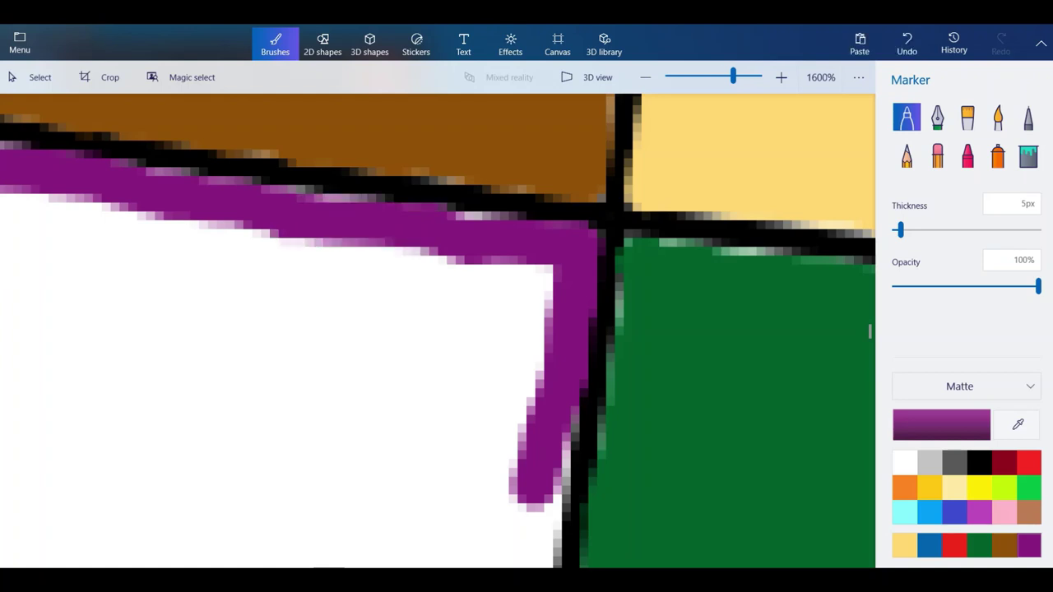
Continue the purple outline down the upper and middle part of Arizona's eastern border, undoing and repainting one stroke.
scroll(286, 220, down, 3)
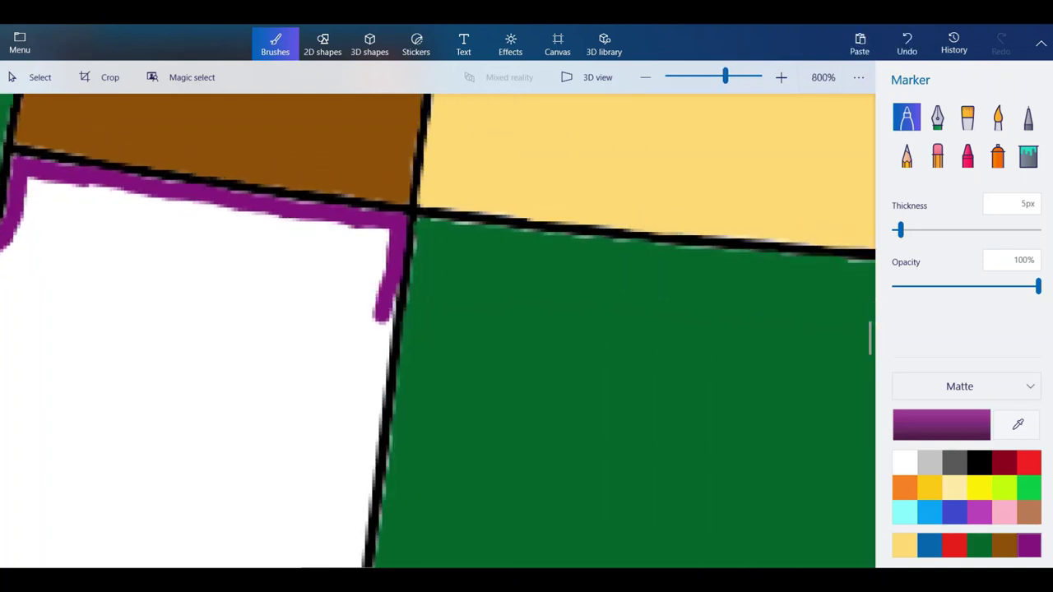
scroll(334, 392, up, 3)
mouse_move(454, 196)
mouse_down()
mouse_move(436, 353)
mouse_move(421, 370)
mouse_move(434, 375)
mouse_up()
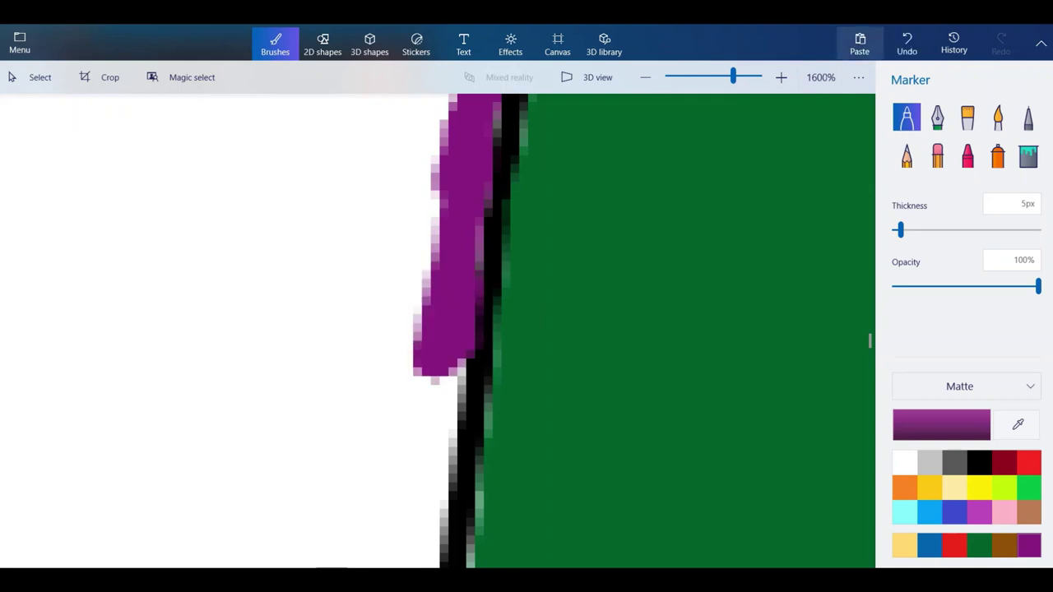
click(907, 43)
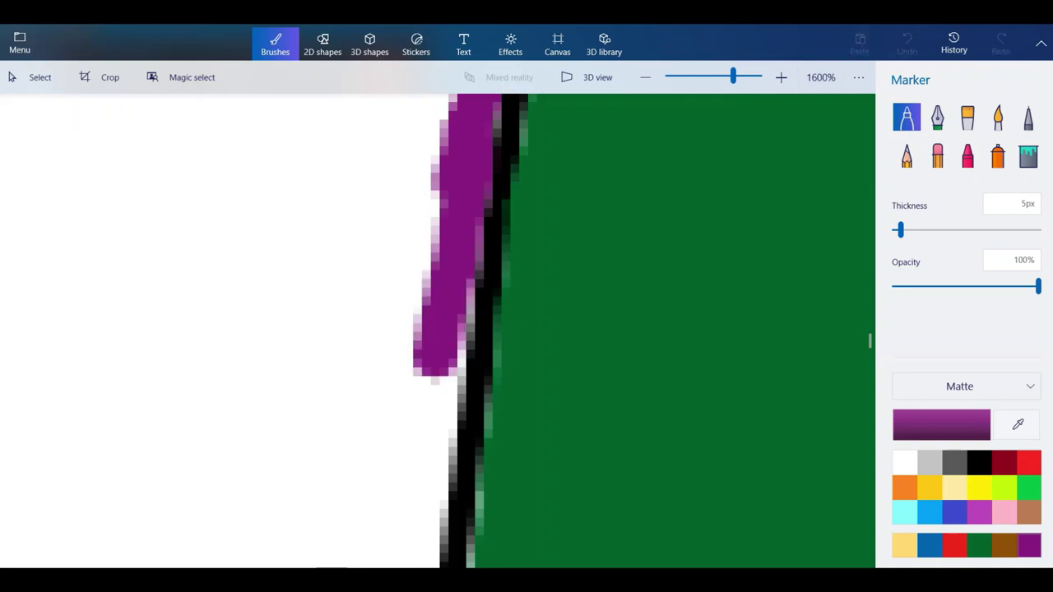
drag(455, 271, 413, 567)
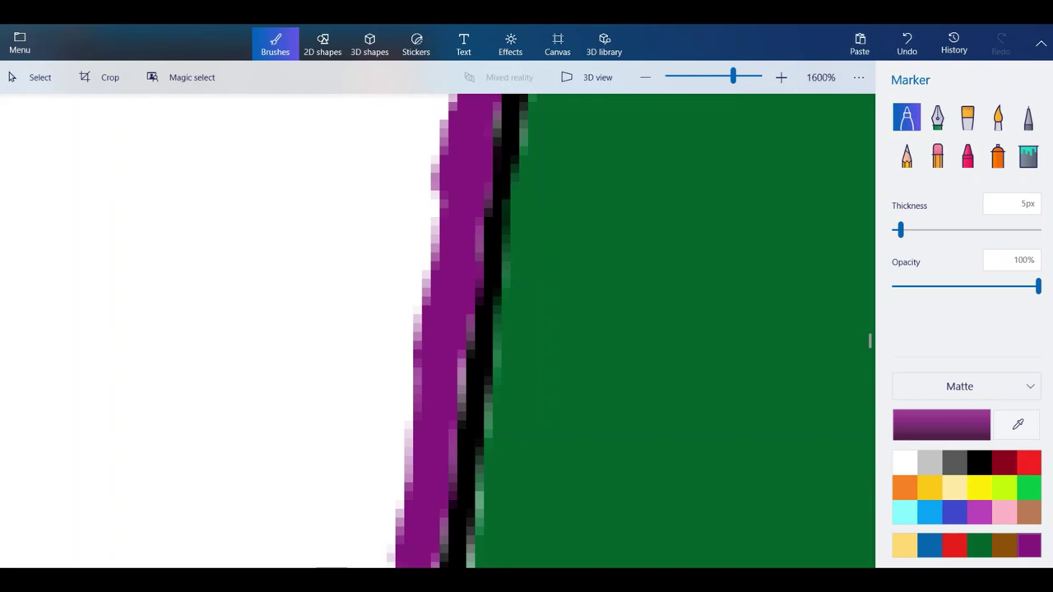
scroll(476, 196, down, 3)
scroll(448, 362, up, 1)
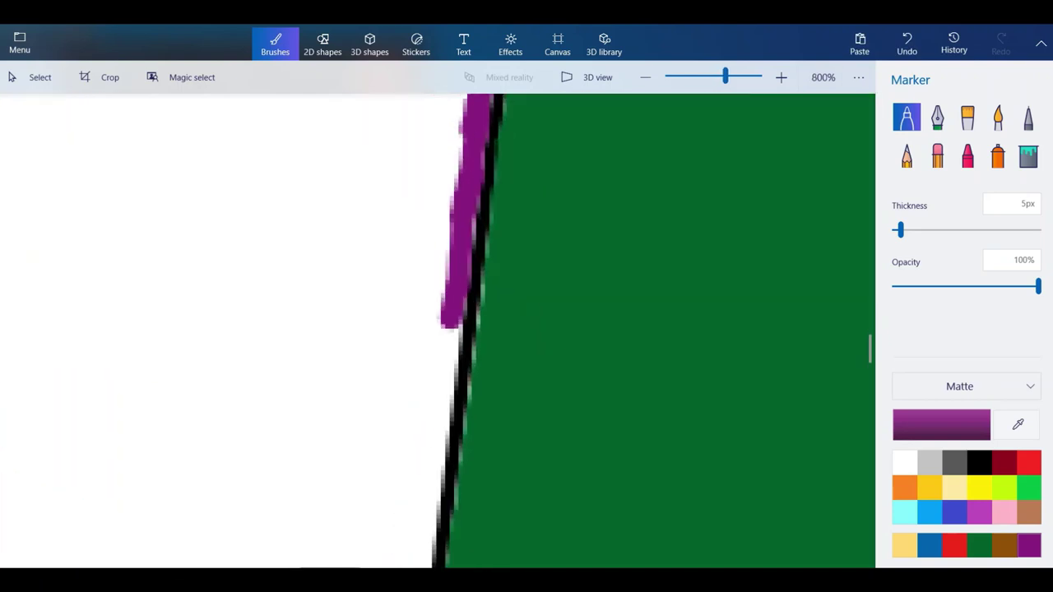
drag(445, 325, 432, 430)
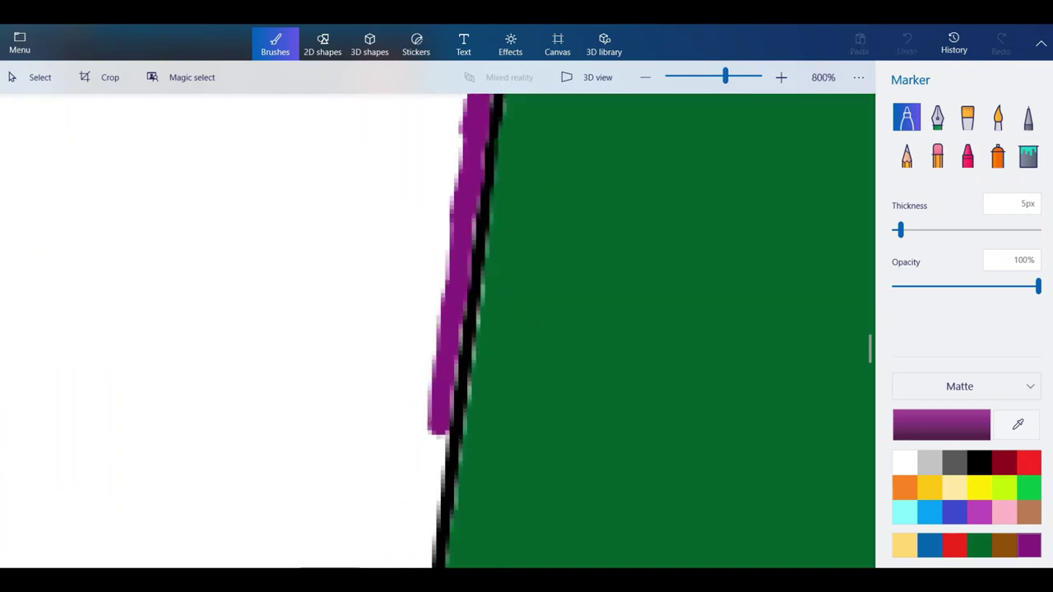
drag(434, 467, 430, 495)
Extend the purple outline down the lower part of Arizona's border with New Mexico, stopping just above the southeast corner.
scroll(468, 272, down, 3)
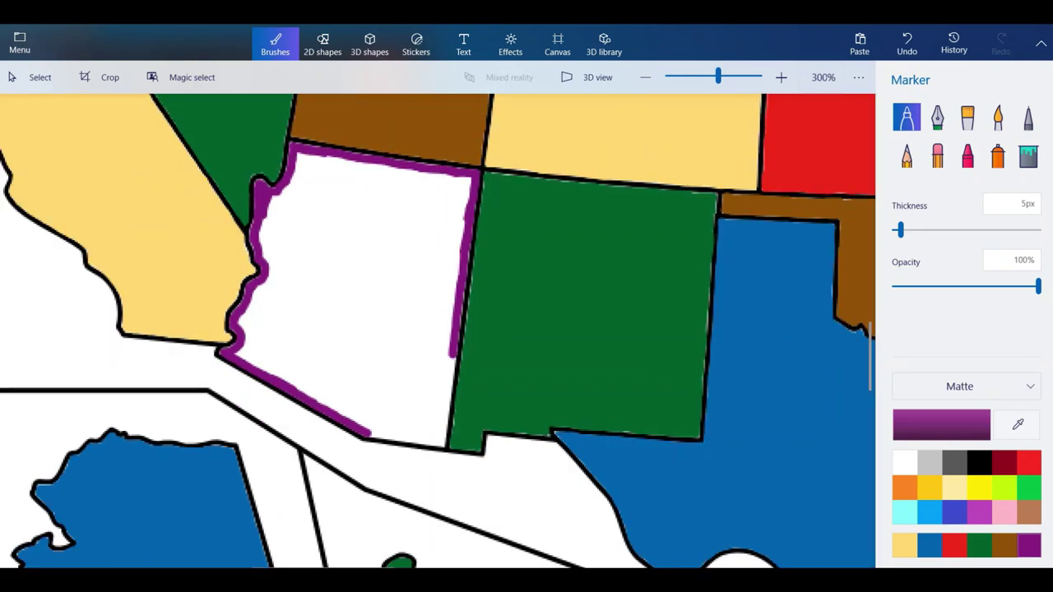
scroll(448, 420, up, 2)
scroll(387, 454, up, 2)
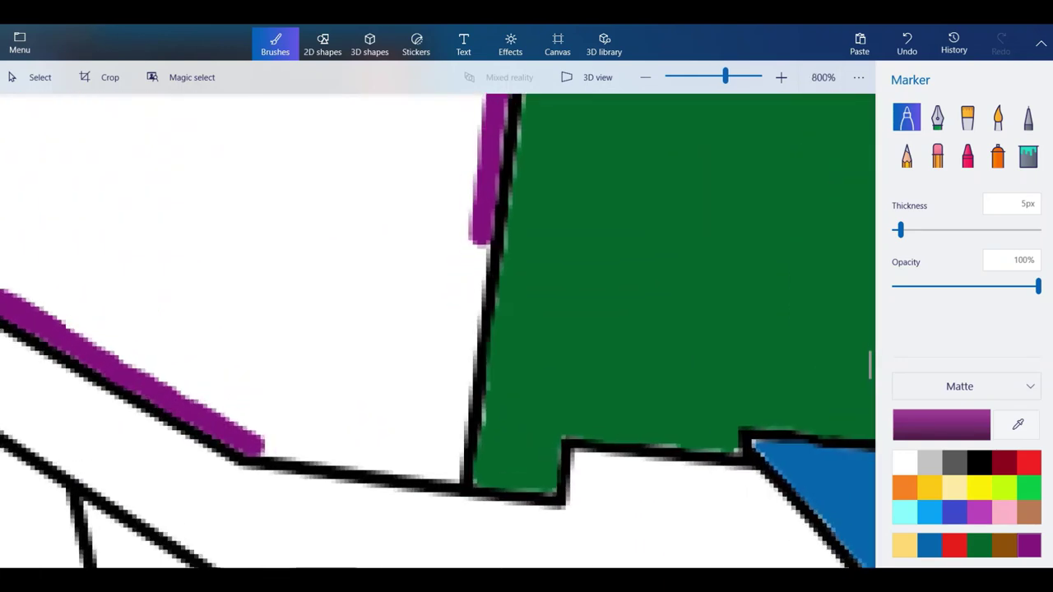
drag(477, 251, 453, 402)
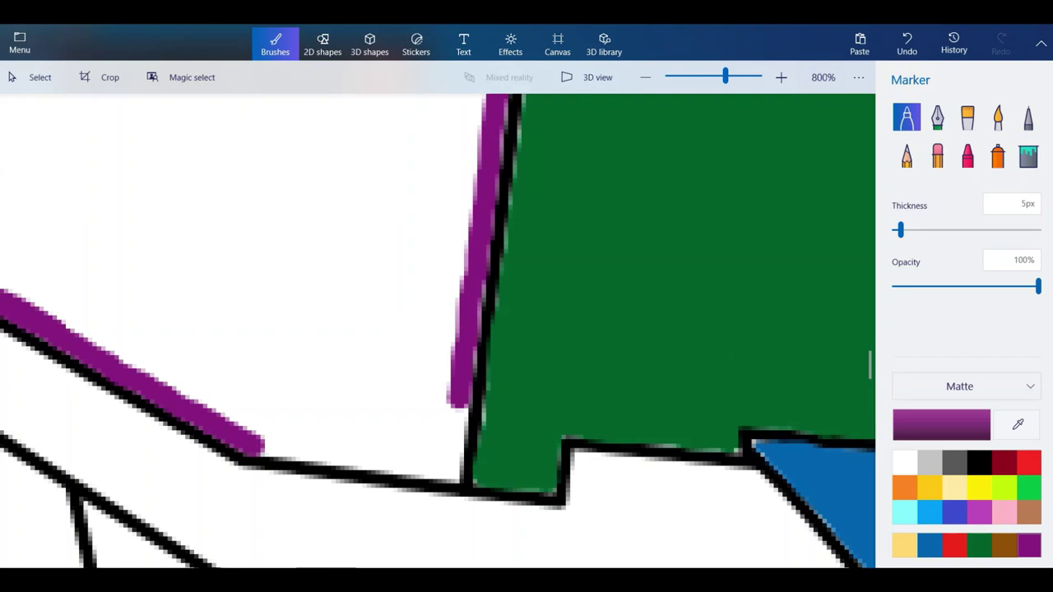
scroll(460, 411, up, 3)
drag(444, 399, 435, 476)
Close Arizona's purple outline around the southeast corner and along the short southern border to the diagonal edge.
scroll(475, 241, down, 1)
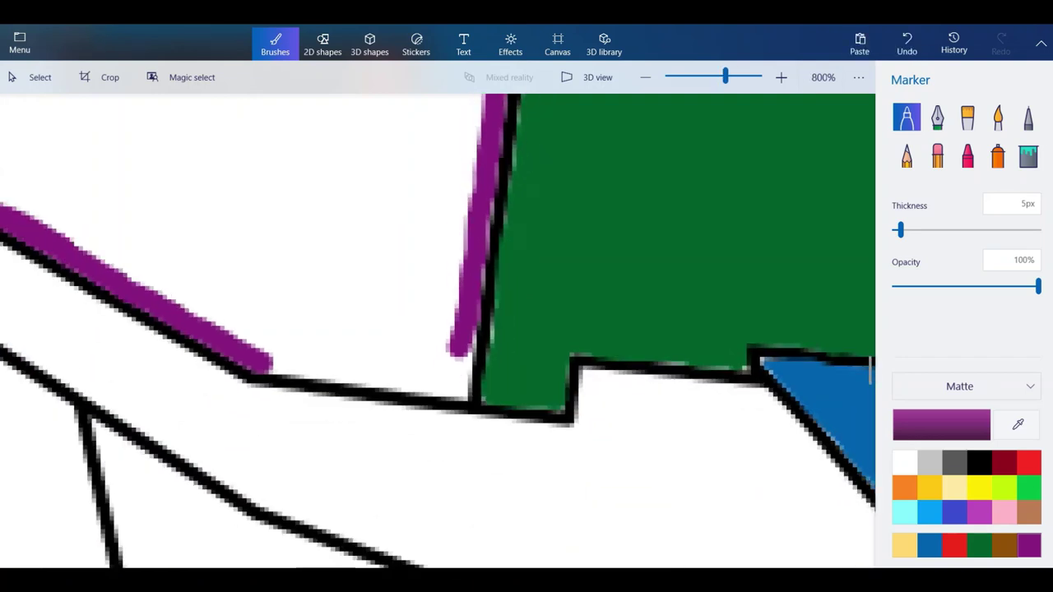
scroll(432, 363, up, 1)
mouse_move(504, 296)
mouse_down()
mouse_move(492, 421)
mouse_move(98, 361)
mouse_up()
Set the Marker thickness to 10 px and fill the southwestern part of Arizona with purple.
scroll(383, 418, down, 5)
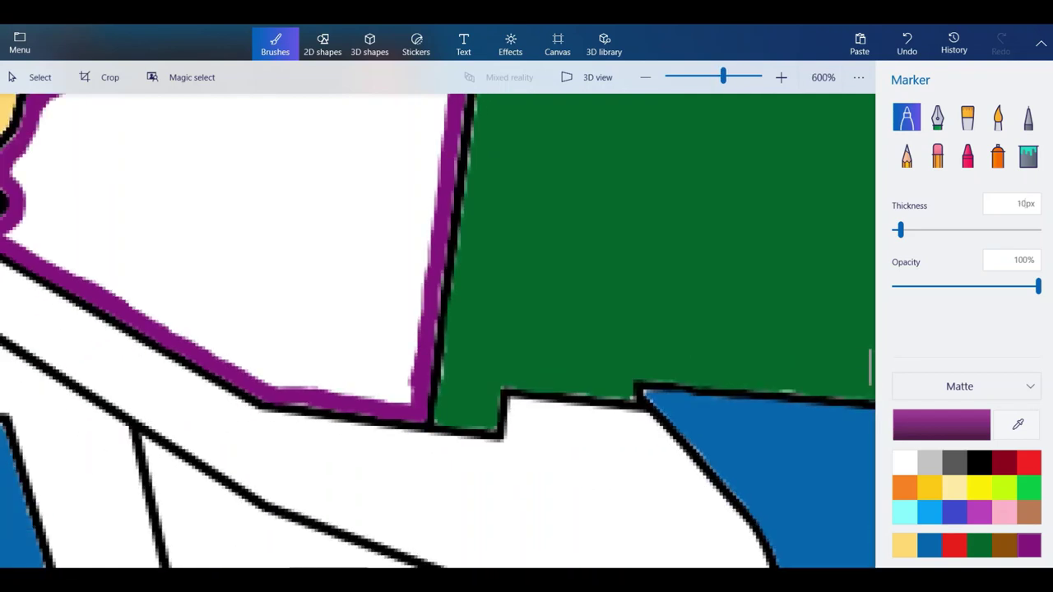
scroll(465, 409, down, 2)
scroll(275, 252, up, 2)
drag(272, 248, 398, 463)
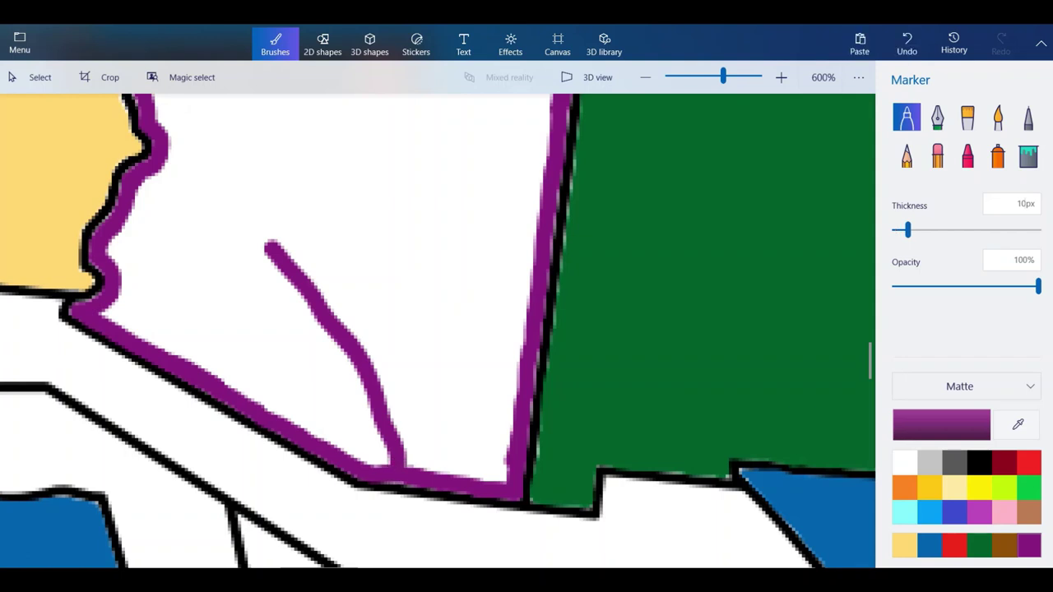
mouse_move(288, 257)
mouse_down()
mouse_move(296, 287)
mouse_move(364, 328)
mouse_move(346, 226)
mouse_move(385, 329)
mouse_up()
mouse_move(387, 457)
mouse_down()
mouse_move(97, 307)
mouse_move(127, 290)
mouse_move(113, 243)
mouse_move(153, 186)
mouse_move(174, 174)
mouse_move(157, 306)
mouse_move(160, 296)
mouse_move(239, 346)
mouse_move(202, 301)
mouse_move(330, 386)
mouse_move(353, 420)
mouse_move(239, 276)
mouse_move(218, 222)
mouse_move(189, 276)
mouse_up()
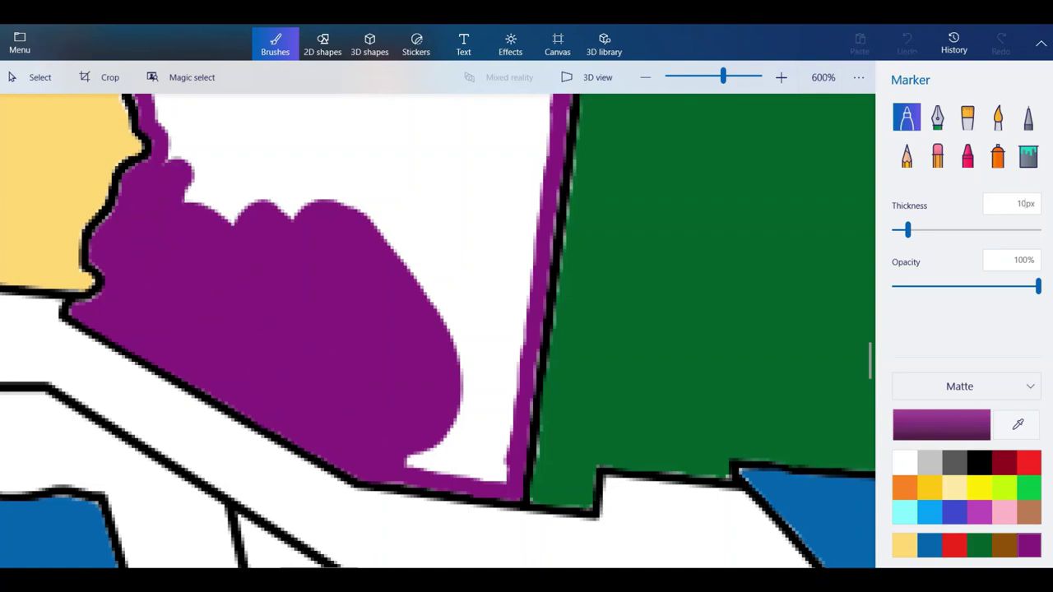
Fill Arizona's southeastern corner and extend the purple upward through the middle of the state.
mouse_move(240, 219)
mouse_down()
mouse_move(345, 158)
mouse_move(407, 263)
mouse_up()
mouse_move(432, 306)
mouse_down()
mouse_move(520, 362)
mouse_move(494, 481)
mouse_up()
mouse_move(408, 465)
mouse_down()
mouse_move(477, 471)
mouse_move(494, 362)
mouse_move(448, 432)
mouse_move(427, 280)
mouse_move(403, 247)
mouse_up()
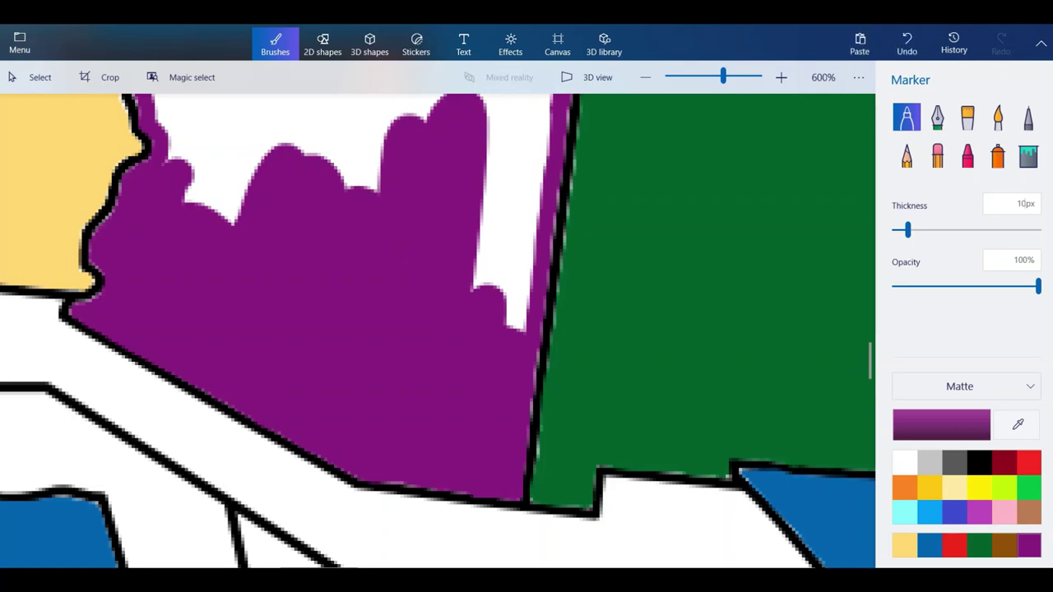
Fill the northeastern part of Arizona with purple, from the New Mexico border across below the Utah border.
scroll(463, 421, down, 1)
scroll(459, 417, down, 2)
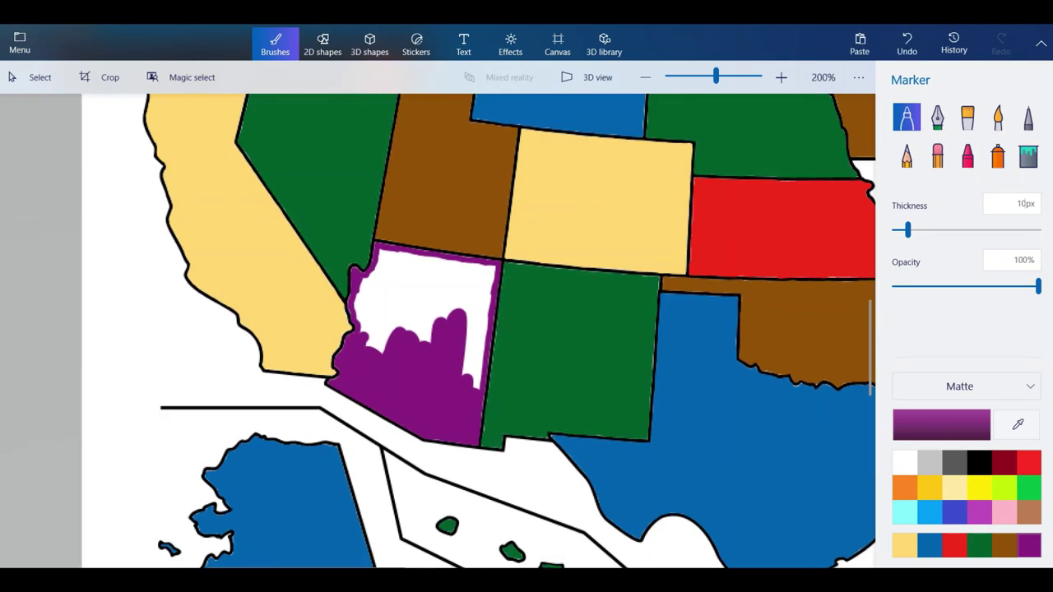
scroll(474, 326, up, 6)
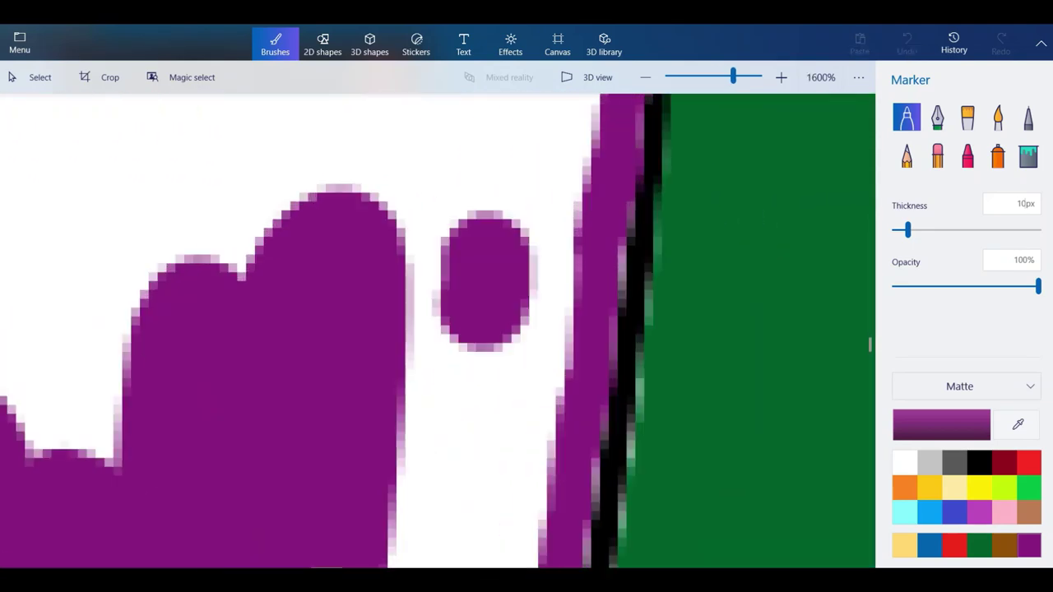
scroll(473, 326, down, 3)
mouse_move(477, 338)
mouse_down()
mouse_move(475, 507)
mouse_move(460, 395)
mouse_move(447, 437)
mouse_move(493, 317)
mouse_move(505, 321)
mouse_move(517, 179)
mouse_move(509, 160)
mouse_move(261, 130)
mouse_up()
mouse_move(354, 164)
mouse_down()
mouse_move(465, 292)
mouse_move(494, 181)
mouse_up()
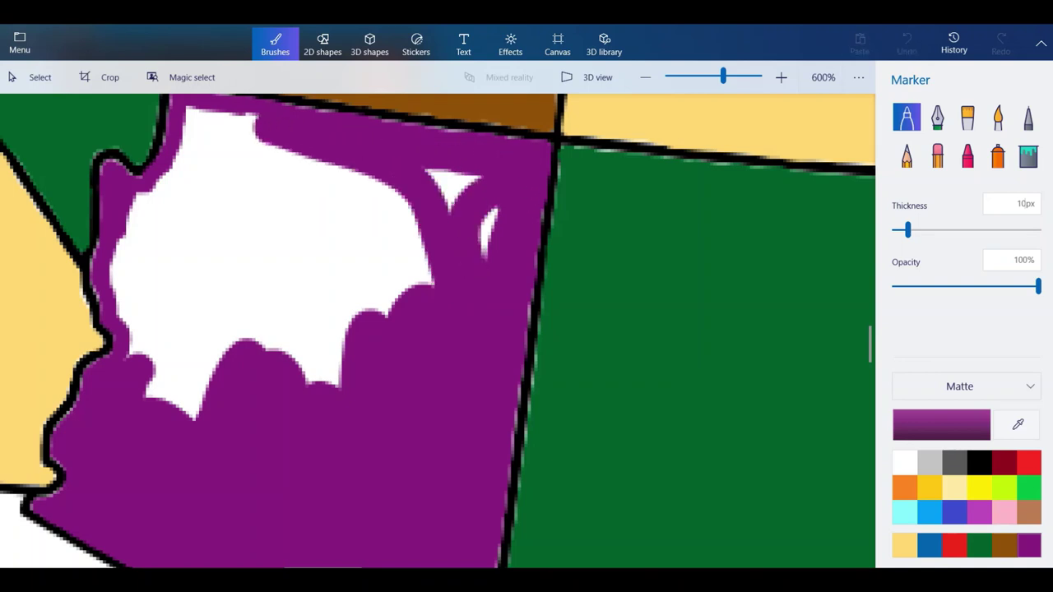
mouse_move(424, 246)
mouse_down()
mouse_move(399, 317)
mouse_move(428, 247)
mouse_move(231, 157)
mouse_move(378, 136)
mouse_up()
Fill the remaining white area in northwestern Arizona with purple.
scroll(374, 301, down, 2)
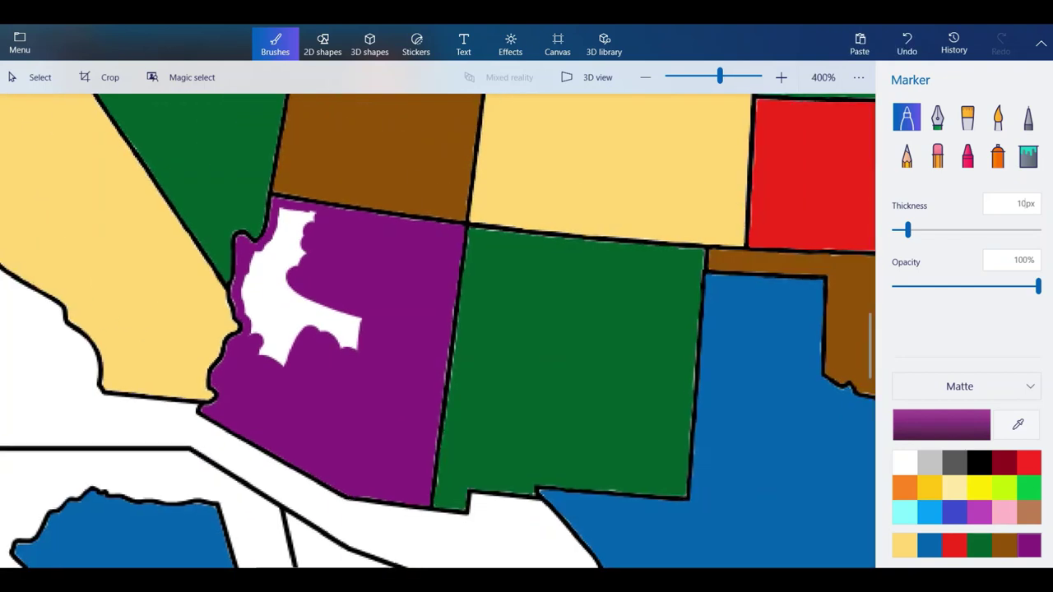
scroll(262, 250, up, 2)
mouse_move(277, 344)
mouse_down()
mouse_move(324, 349)
mouse_move(243, 370)
mouse_move(255, 428)
mouse_move(288, 465)
mouse_move(346, 354)
mouse_move(412, 407)
mouse_move(457, 411)
mouse_up()
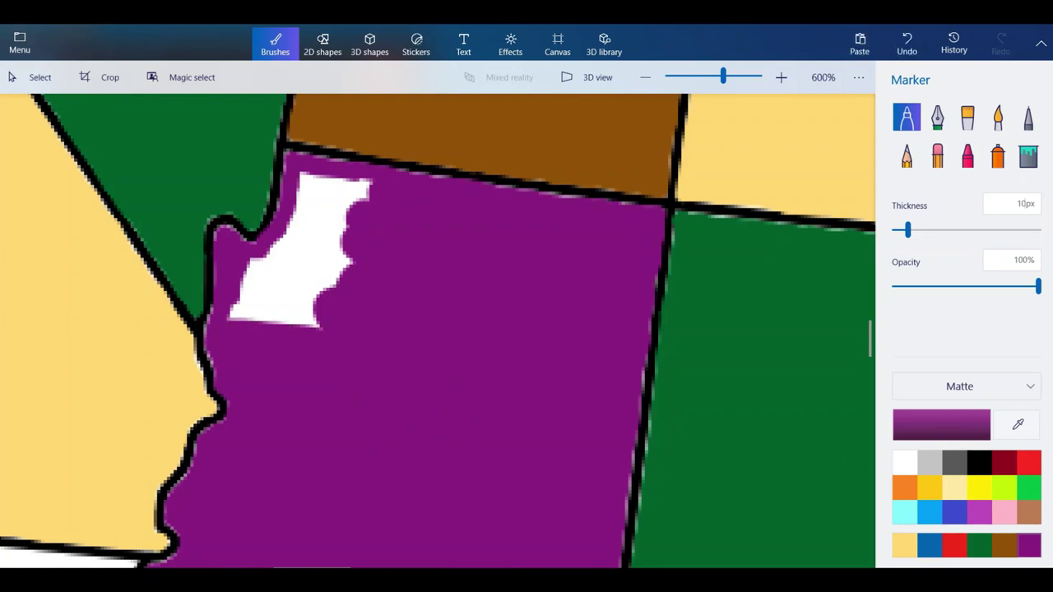
mouse_move(235, 317)
mouse_down()
mouse_move(237, 288)
mouse_move(278, 245)
mouse_move(327, 177)
mouse_up()
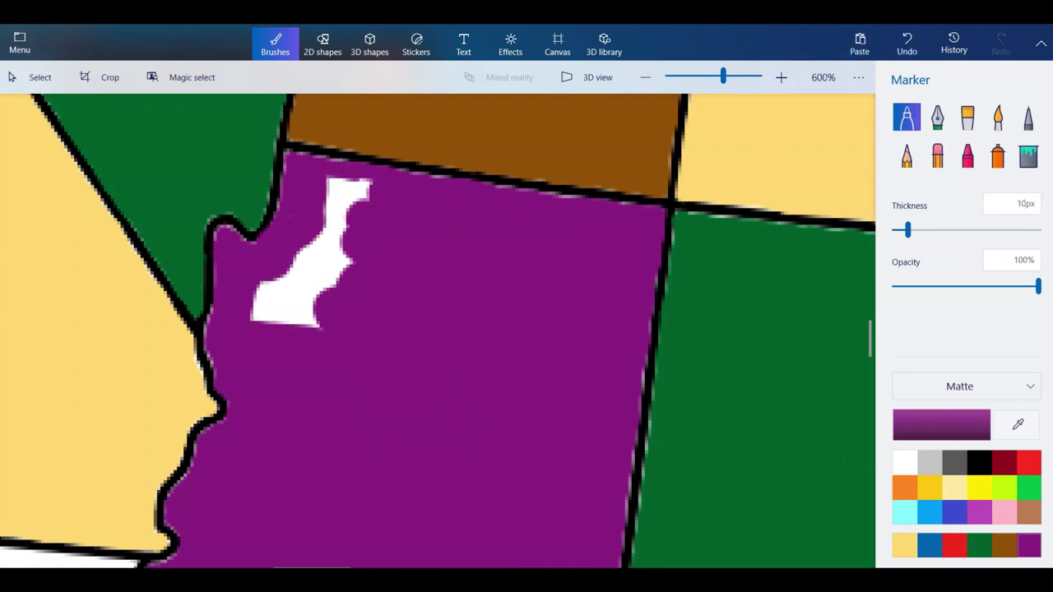
drag(279, 284, 313, 243)
drag(255, 321, 304, 280)
drag(317, 329, 334, 243)
mouse_move(337, 284)
mouse_down()
mouse_move(339, 213)
mouse_move(364, 185)
mouse_up()
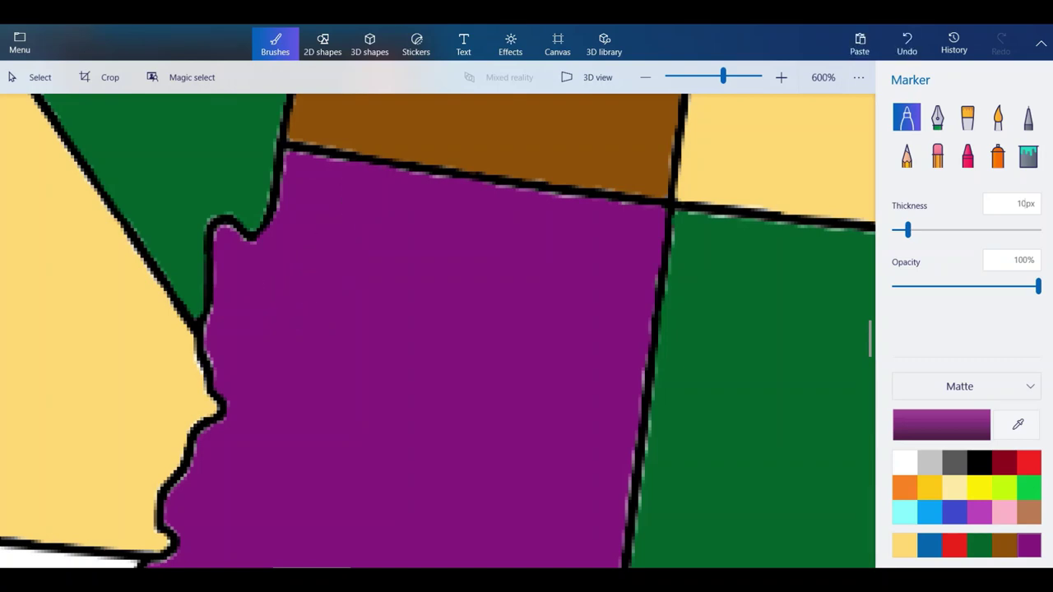
Set the Marker thickness to 5 px and trace South Dakota's western border in purple from its southwest corner upward.
scroll(337, 205, down, 6)
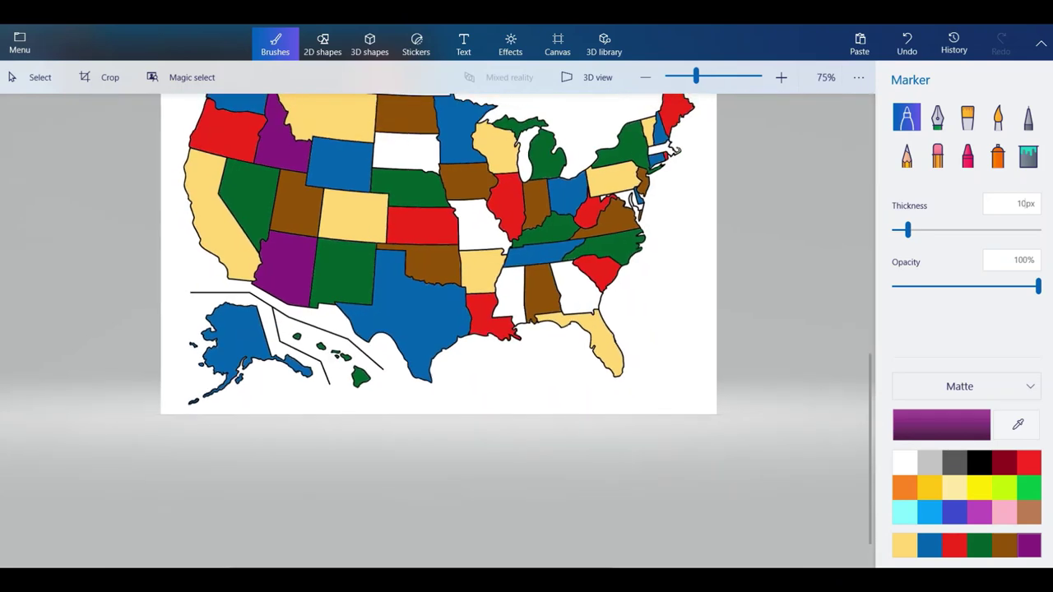
scroll(439, 330, down, 2)
scroll(438, 329, up, 1)
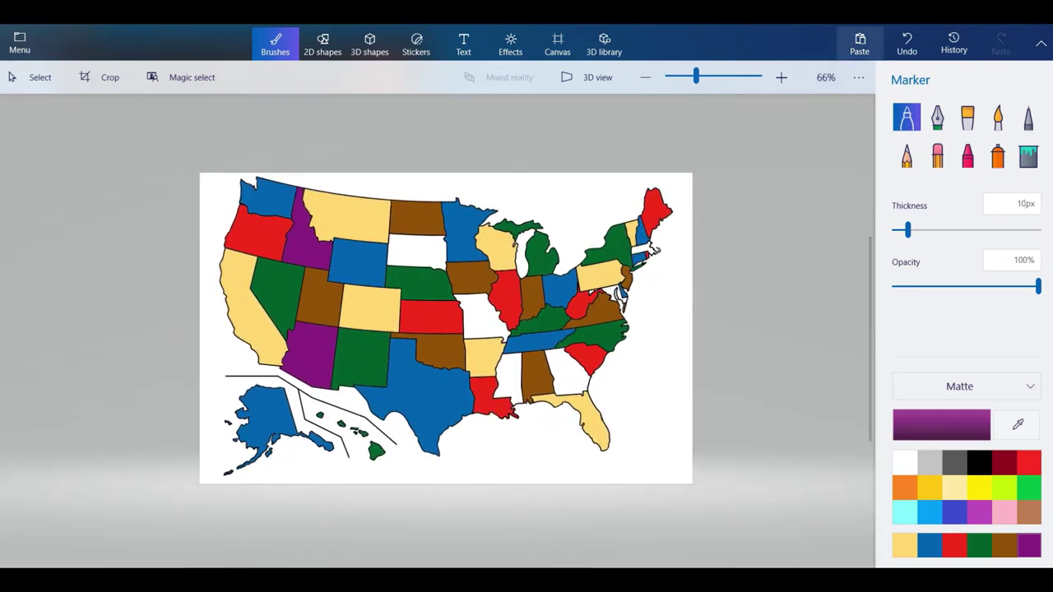
click(1020, 203)
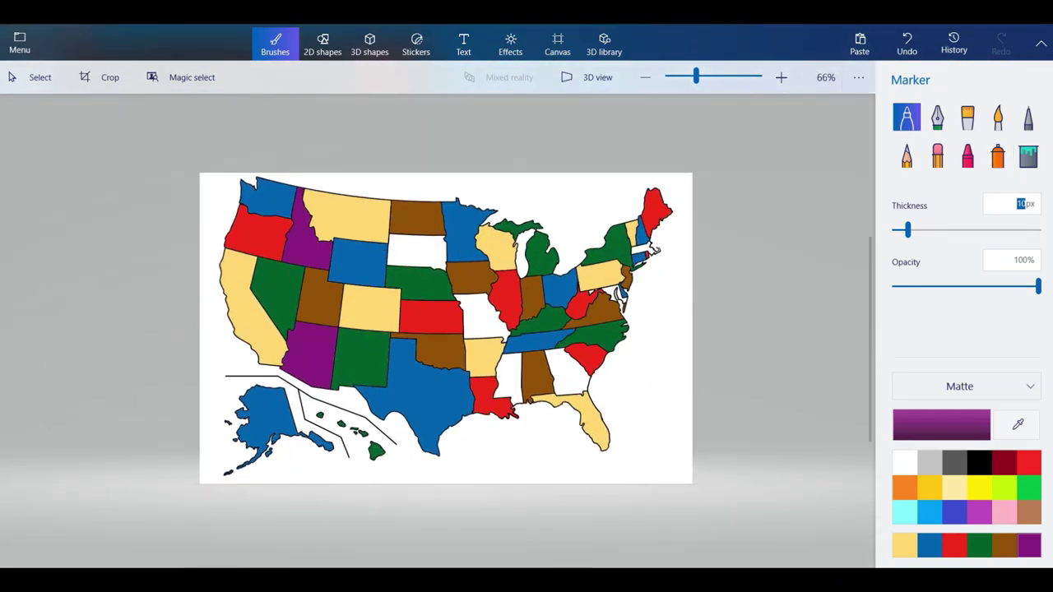
scroll(428, 247, up, 3)
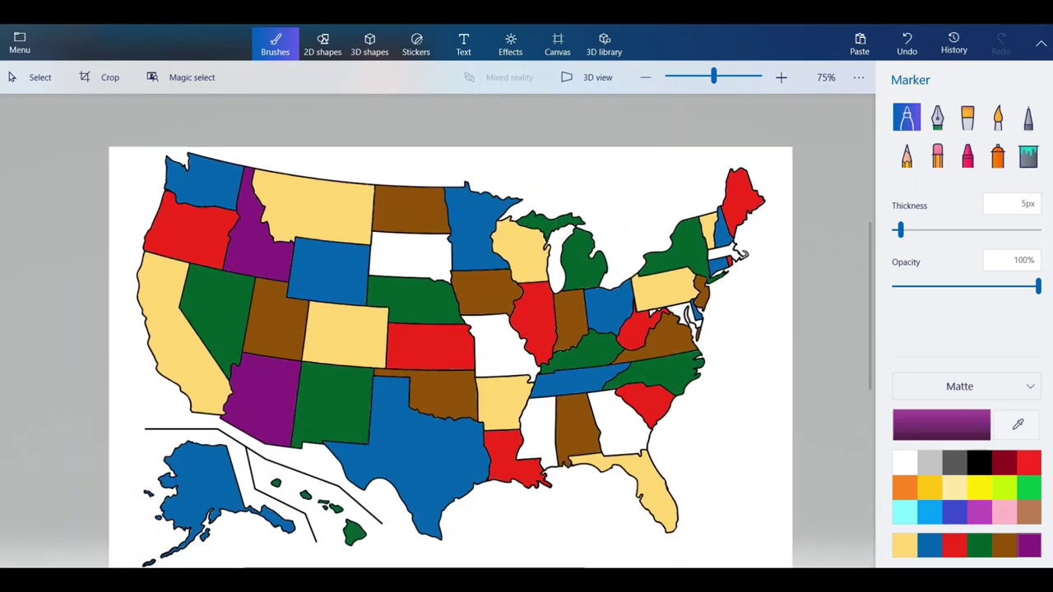
scroll(373, 265, up, 5)
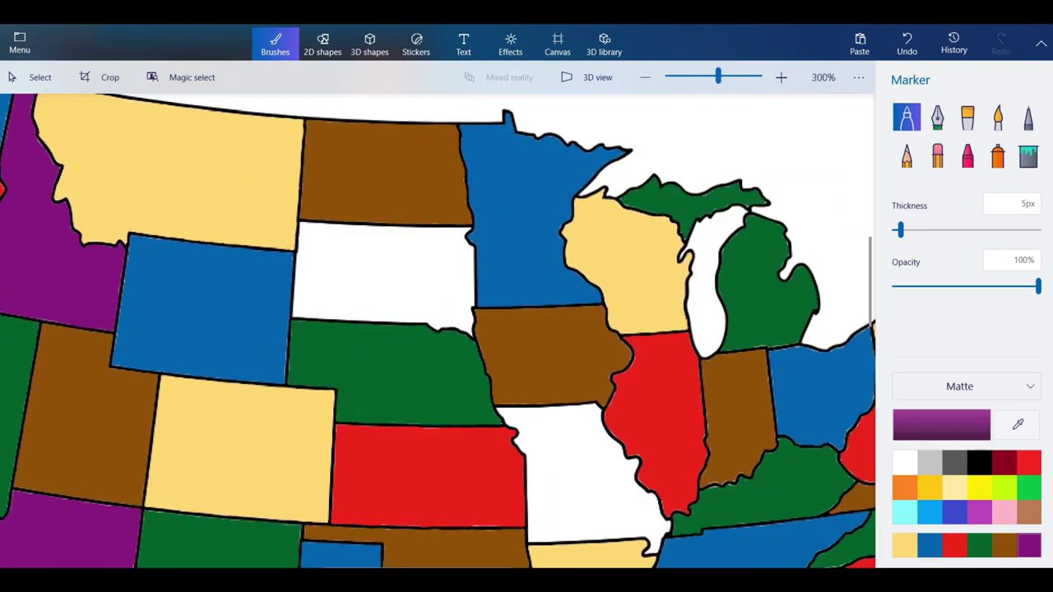
scroll(216, 355, up, 4)
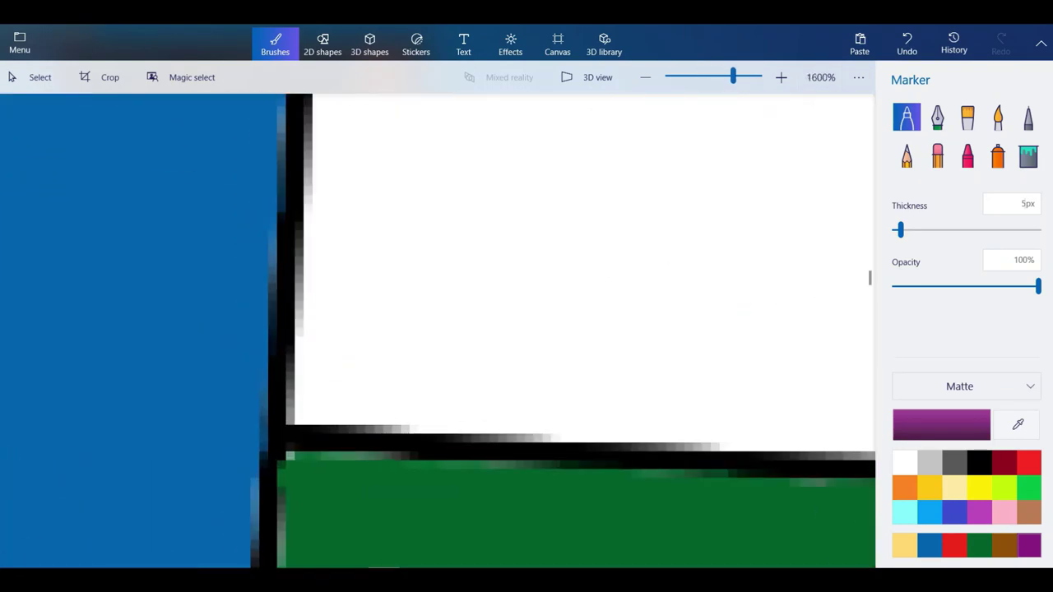
drag(313, 420, 341, 115)
scroll(333, 358, down, 2)
scroll(321, 154, up, 4)
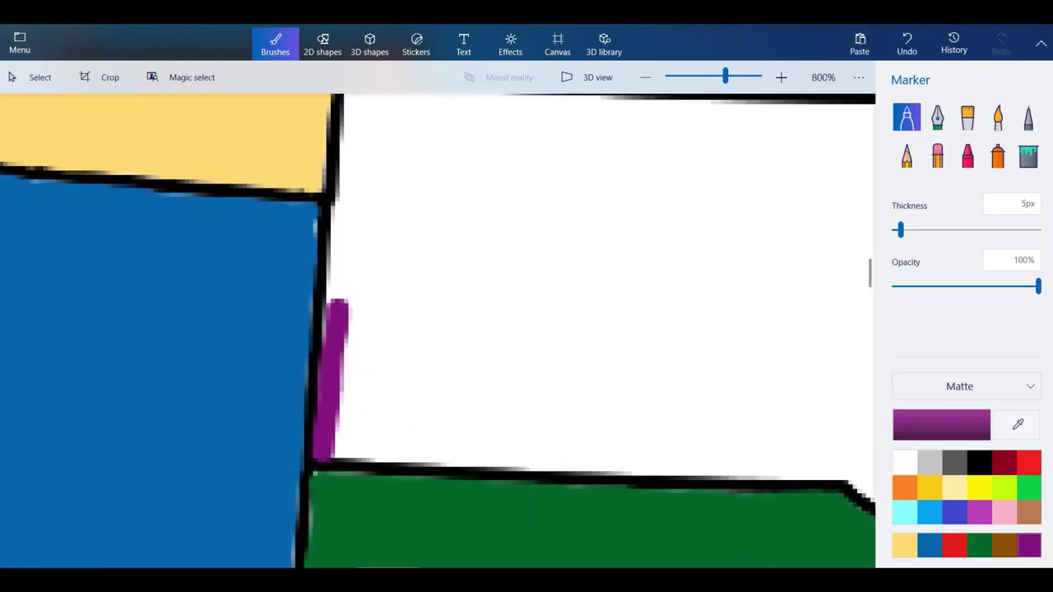
mouse_move(346, 451)
mouse_down()
mouse_move(350, 306)
mouse_move(370, 182)
mouse_up()
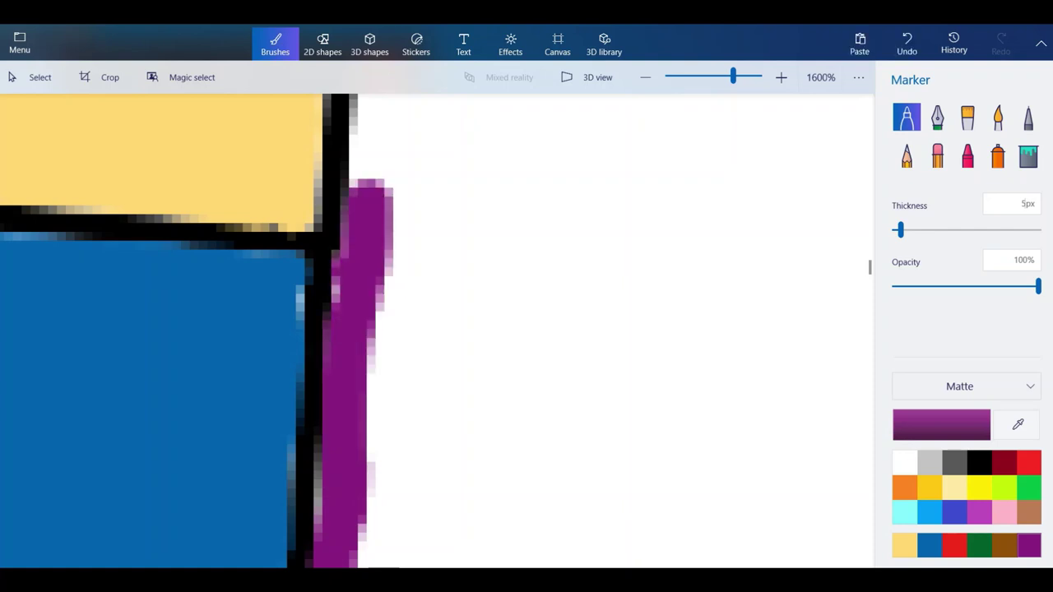
Continue South Dakota's purple outline around the northwest corner and along the border with North Dakota.
scroll(436, 329, up, 3)
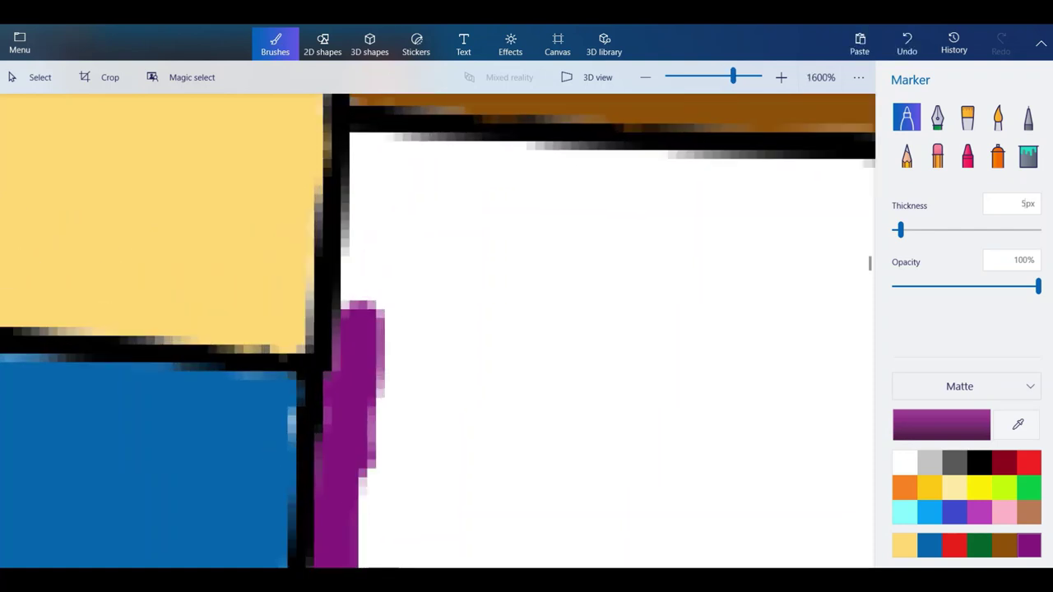
mouse_move(362, 338)
mouse_down()
mouse_move(370, 140)
mouse_move(376, 160)
mouse_move(843, 186)
mouse_up()
scroll(218, 269, down, 3)
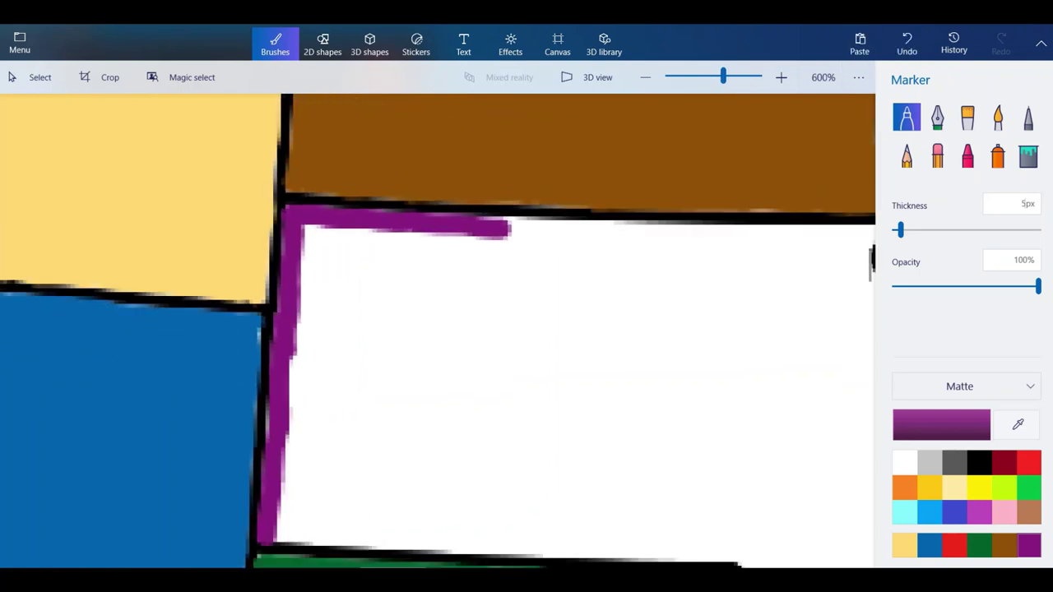
scroll(680, 233, up, 3)
mouse_move(668, 245)
mouse_down()
mouse_move(475, 255)
mouse_move(508, 254)
mouse_up()
mouse_move(515, 247)
mouse_down()
mouse_move(406, 245)
mouse_move(530, 254)
mouse_up()
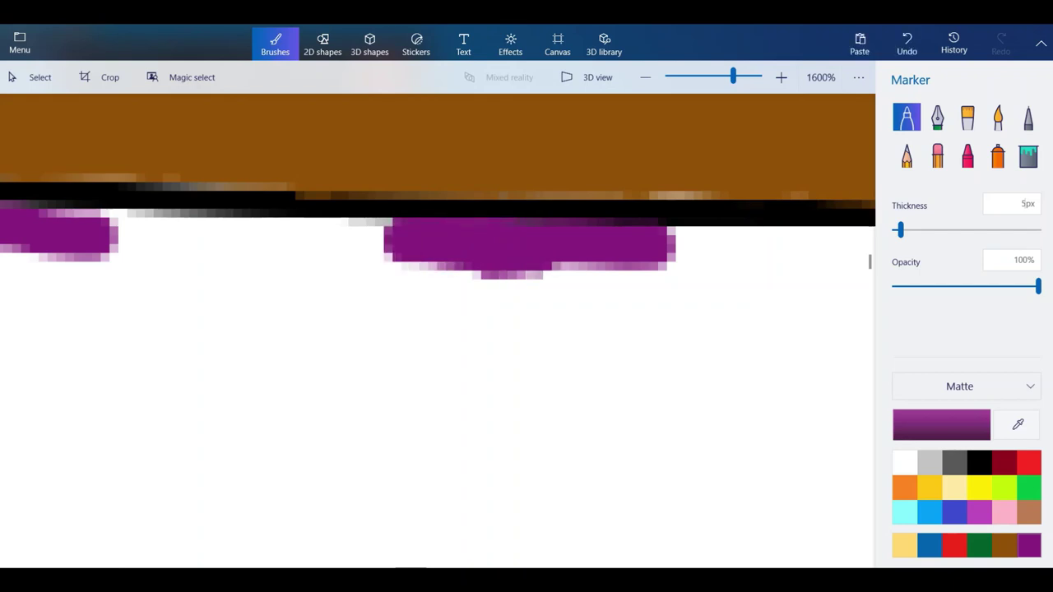
drag(388, 243, 39, 238)
Extend the purple outline to South Dakota's northeast corner and fill its narrow tip with a 2 px Marker thickness.
scroll(37, 239, down, 2)
scroll(473, 197, up, 2)
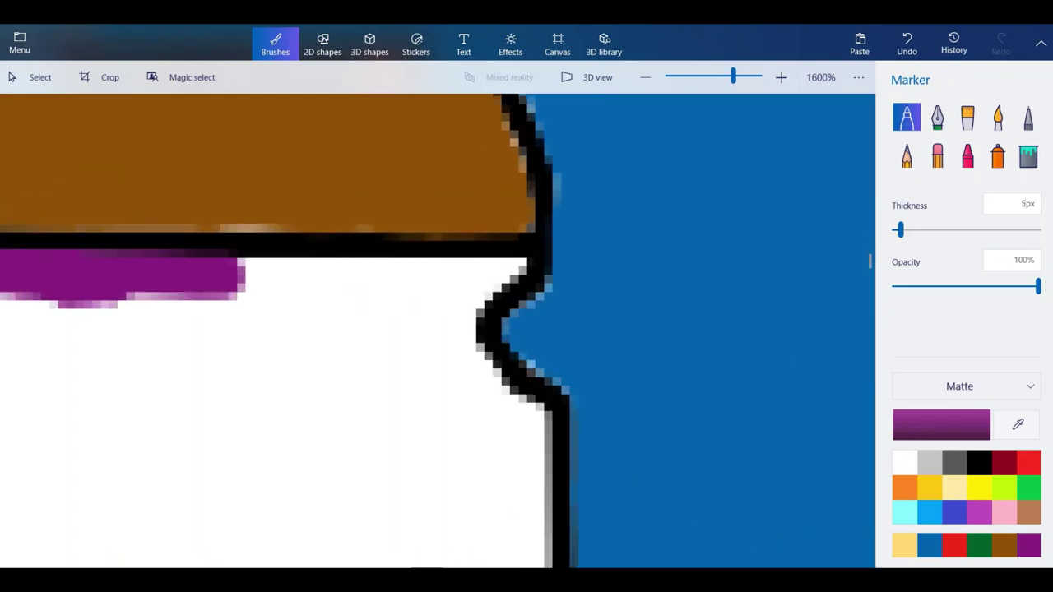
mouse_move(450, 305)
mouse_down()
mouse_move(450, 349)
mouse_move(450, 268)
mouse_move(448, 283)
mouse_move(215, 286)
mouse_move(356, 288)
mouse_up()
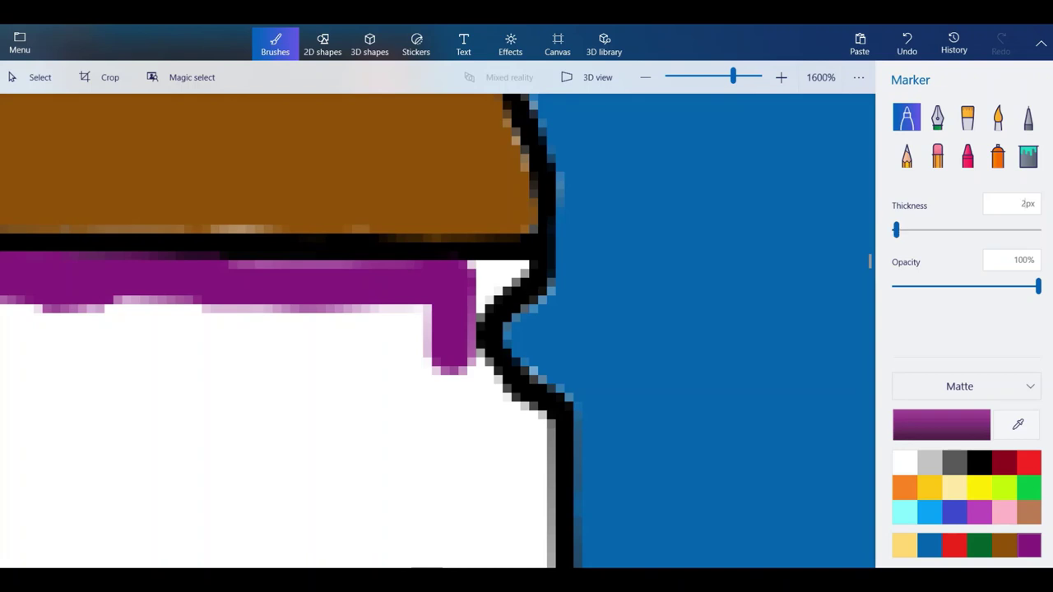
mouse_move(475, 317)
mouse_down()
mouse_move(492, 284)
mouse_move(527, 263)
mouse_move(481, 307)
mouse_move(478, 278)
mouse_up()
drag(476, 281, 499, 265)
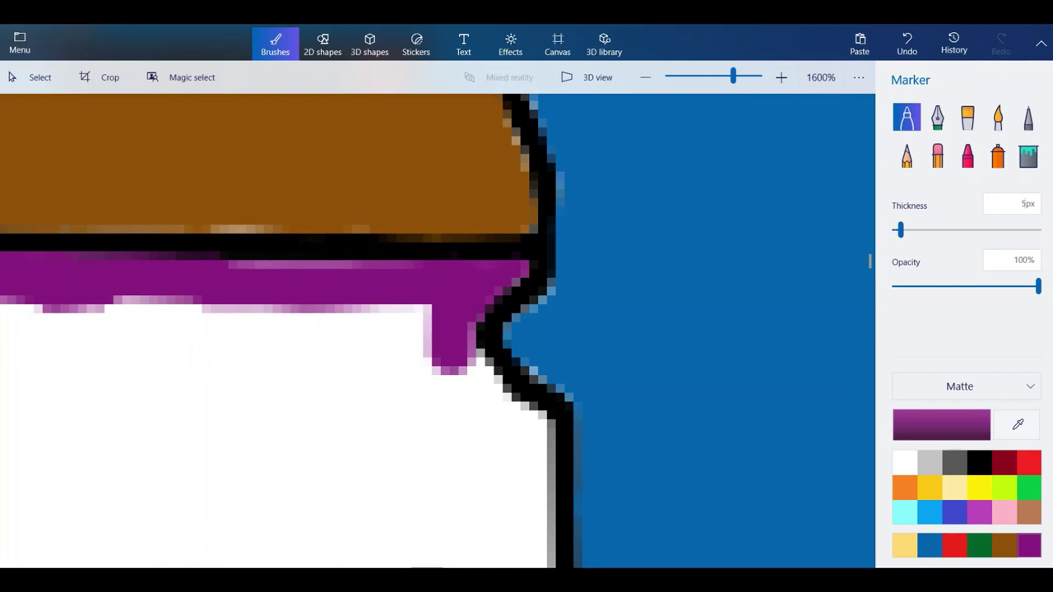
Trace South Dakota's eastern border along Minnesota in purple with a 5 px Marker thickness, down to the Iowa corner.
mouse_move(527, 547)
mouse_down()
mouse_move(535, 415)
mouse_move(493, 405)
mouse_move(440, 349)
mouse_move(527, 407)
mouse_move(556, 497)
mouse_move(527, 567)
mouse_up()
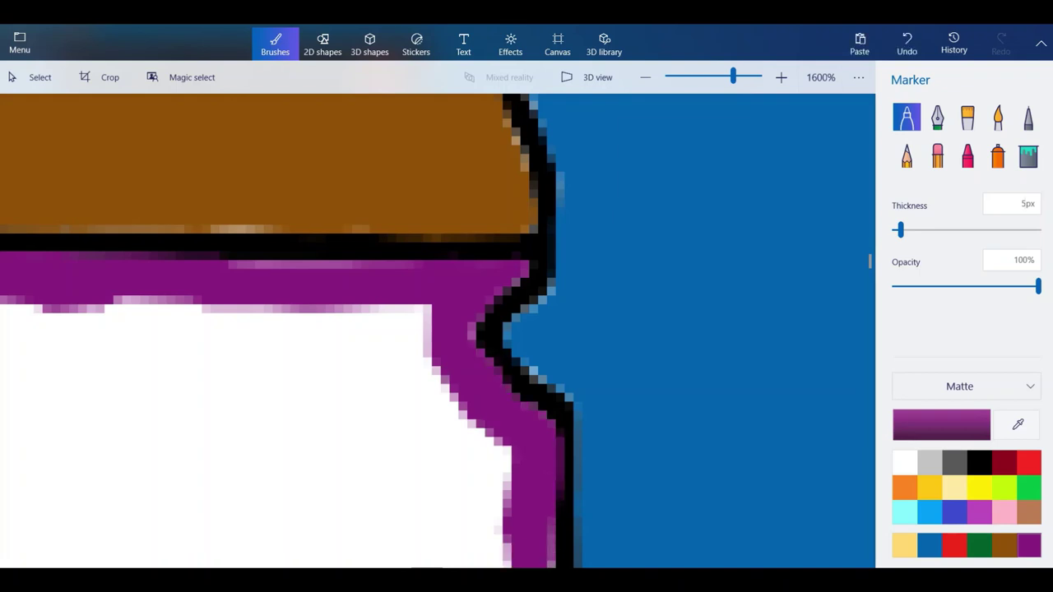
scroll(527, 191, down, 2)
scroll(518, 445, up, 2)
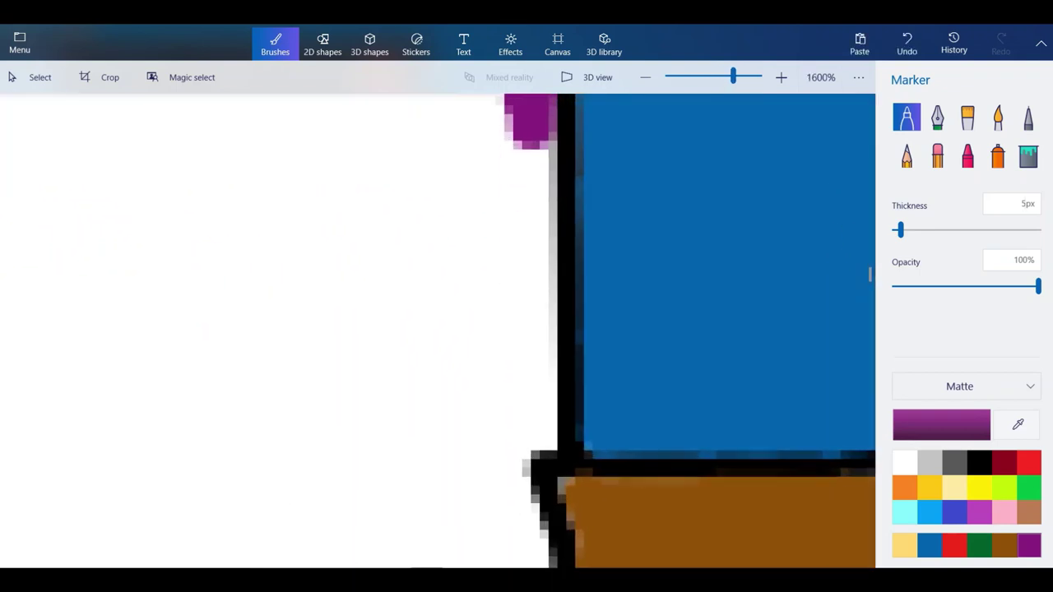
drag(527, 139, 527, 350)
mouse_move(549, 259)
mouse_down()
mouse_move(531, 445)
mouse_move(494, 456)
mouse_move(506, 526)
mouse_up()
mouse_move(527, 485)
mouse_down()
mouse_move(504, 560)
mouse_move(517, 465)
mouse_move(539, 439)
mouse_up()
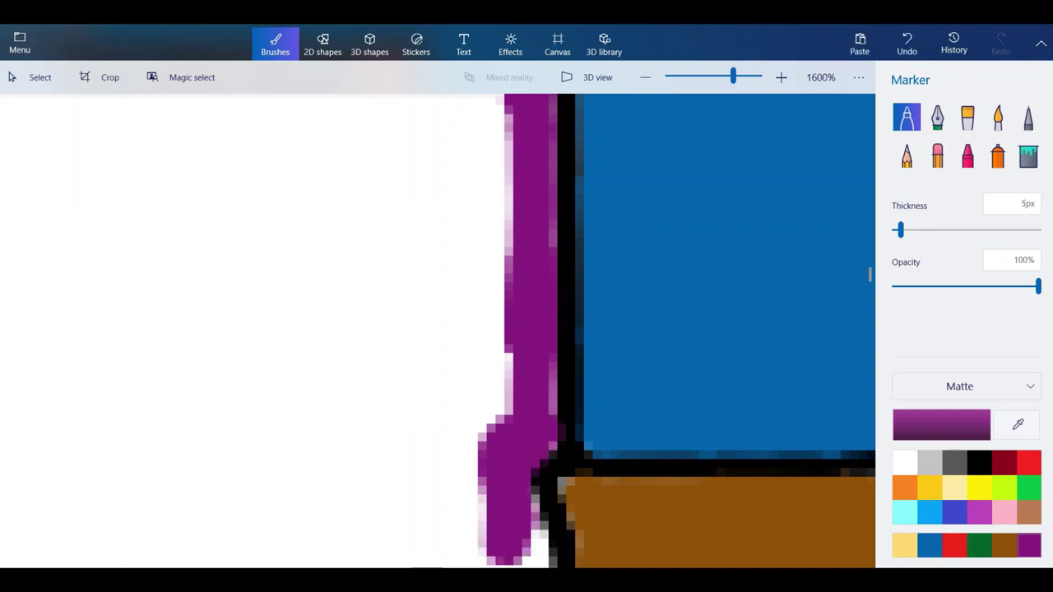
Outline South Dakota's southeast corner in purple and fill its narrow tip with a 3 px Marker thickness.
scroll(515, 252, down, 2)
scroll(521, 461, up, 2)
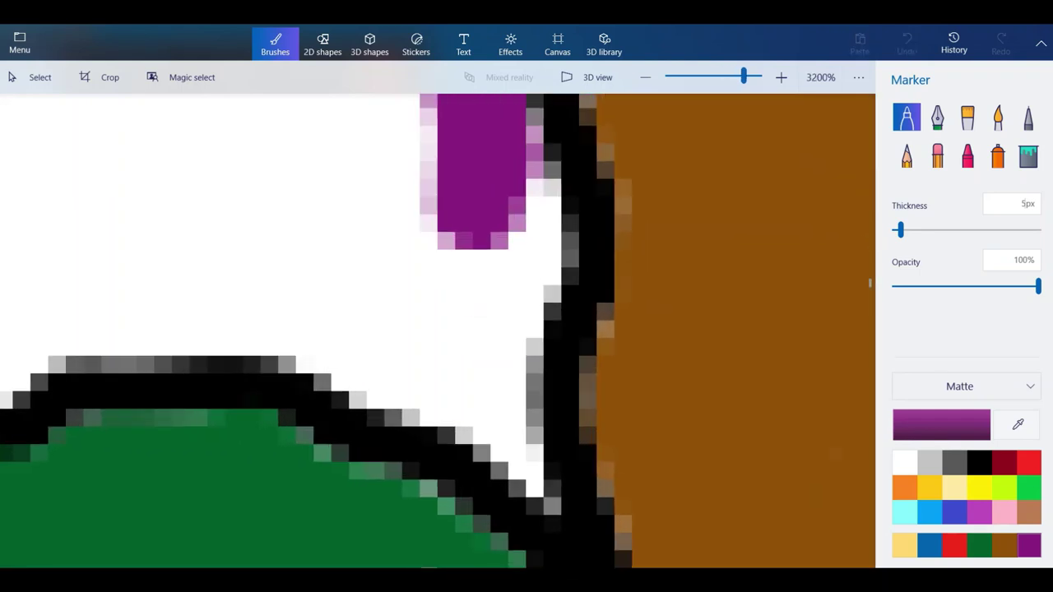
mouse_move(509, 115)
mouse_down()
mouse_move(506, 239)
mouse_move(486, 345)
mouse_move(428, 379)
mouse_move(349, 325)
mouse_move(296, 312)
mouse_move(119, 316)
mouse_move(387, 292)
mouse_up()
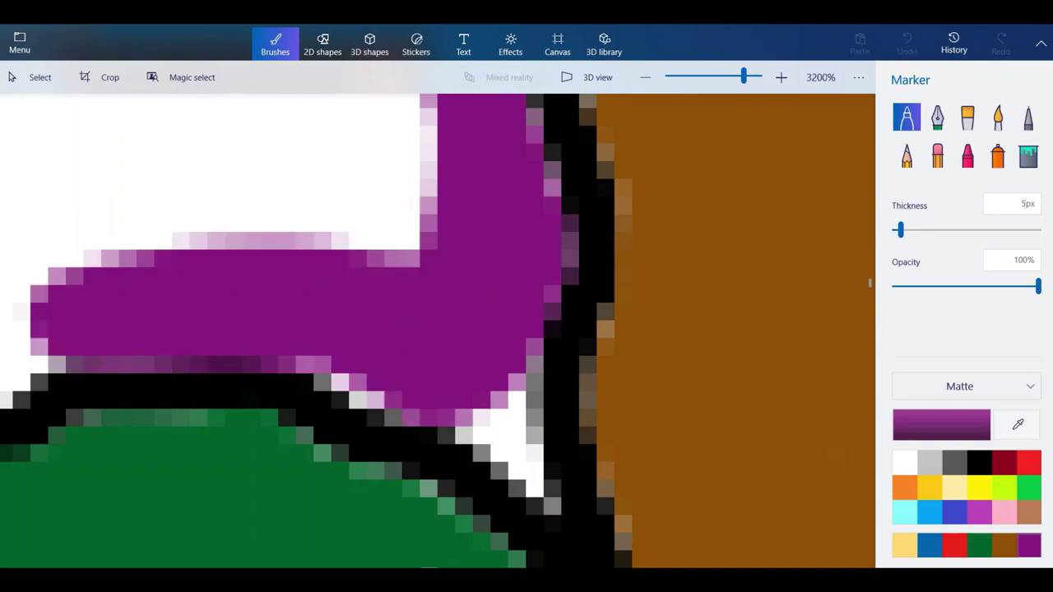
drag(449, 276, 363, 348)
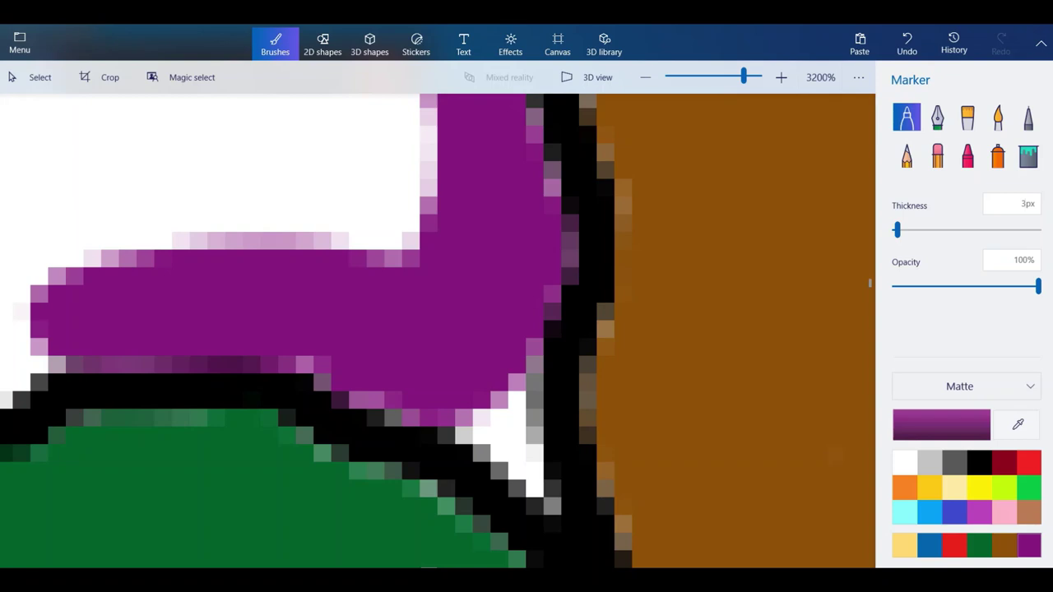
mouse_move(501, 366)
mouse_down()
mouse_move(531, 489)
mouse_move(465, 405)
mouse_up()
drag(353, 364, 306, 349)
Trace South Dakota's southern border along Nebraska westward in purple with a 5 px Marker thickness.
scroll(737, 440, down, 5)
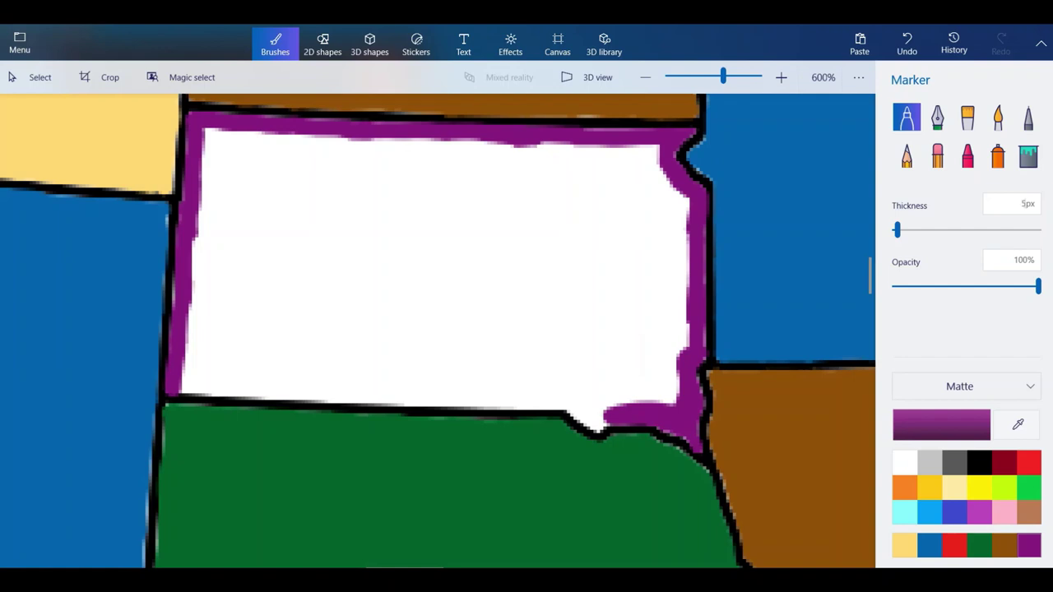
scroll(594, 408, up, 4)
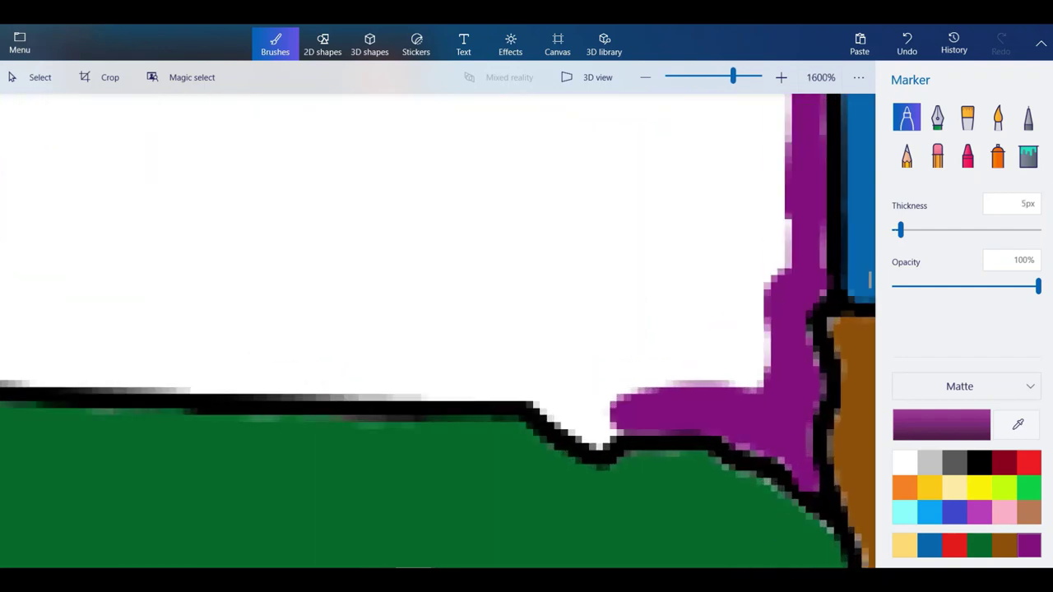
mouse_move(646, 412)
mouse_down()
mouse_move(609, 427)
mouse_move(568, 419)
mouse_move(502, 371)
mouse_move(17, 362)
mouse_move(227, 354)
mouse_up()
scroll(393, 354, down, 3)
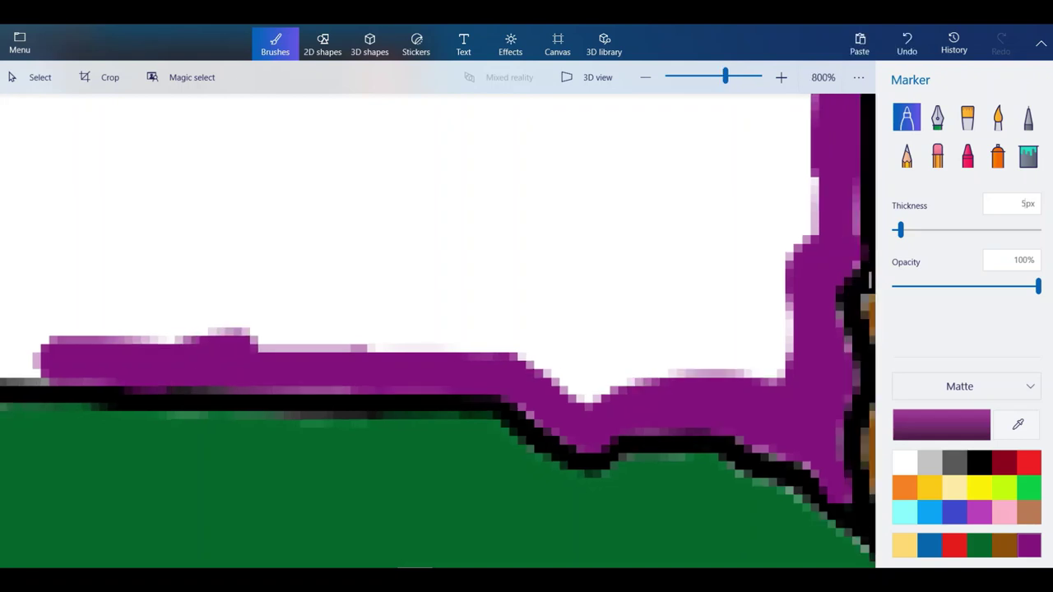
scroll(11, 314, up, 3)
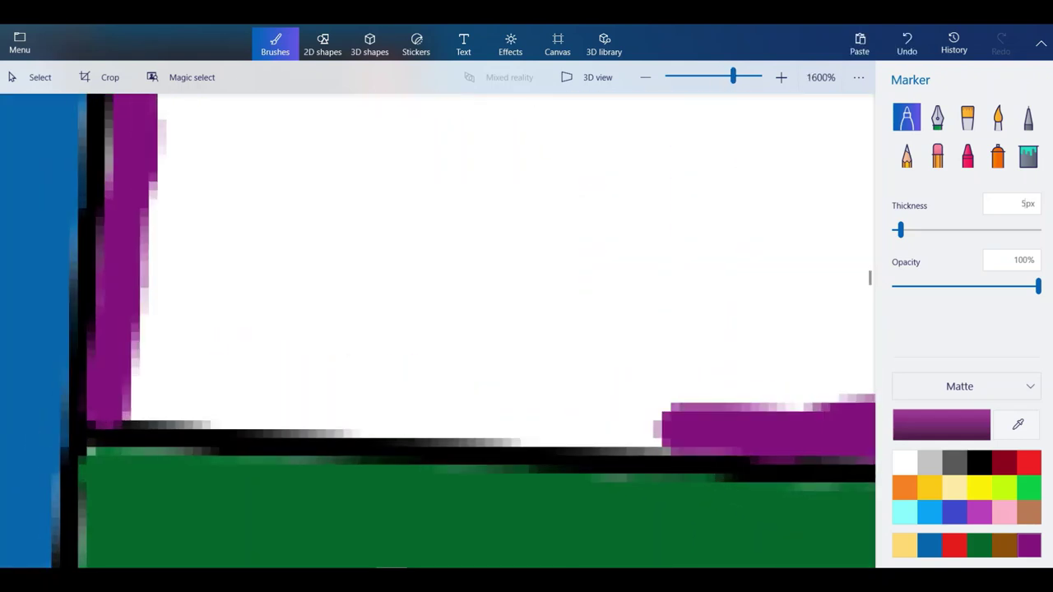
mouse_move(669, 424)
mouse_down()
mouse_move(327, 416)
mouse_move(527, 410)
mouse_up()
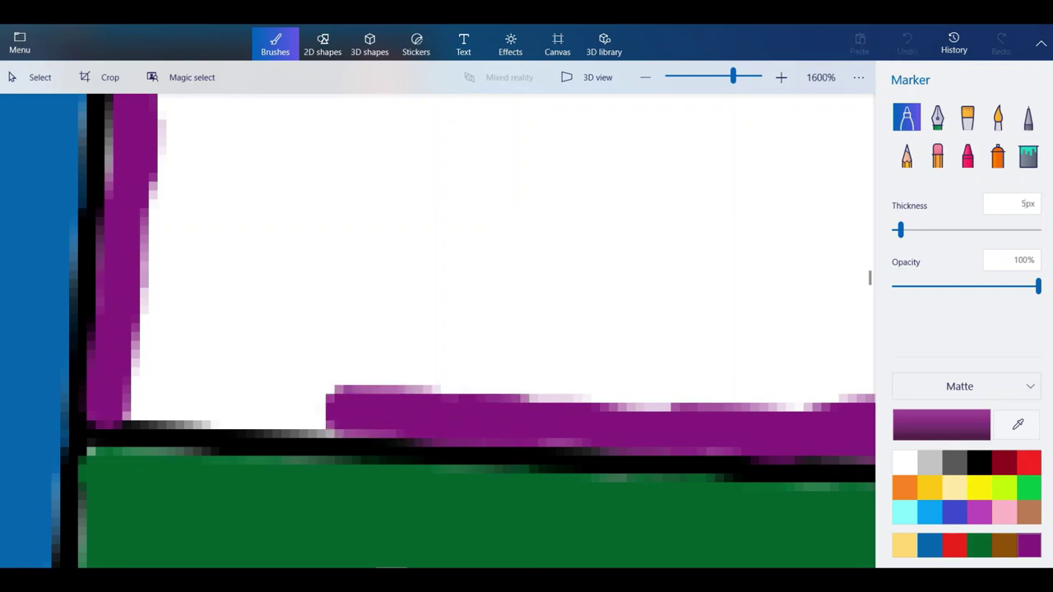
mouse_move(468, 388)
mouse_down()
mouse_move(331, 387)
mouse_move(325, 412)
mouse_move(137, 403)
mouse_move(341, 425)
mouse_up()
scroll(344, 425, down, 1)
click(907, 43)
click(907, 44)
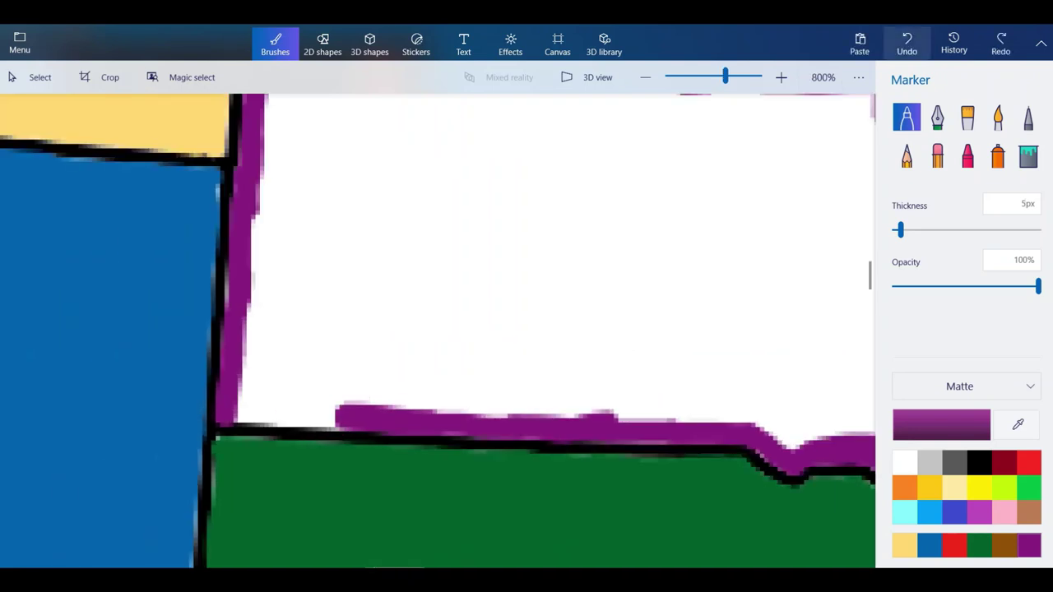
Close the gap in South Dakota's purple outline at the southwest corner.
scroll(169, 301, up, 1)
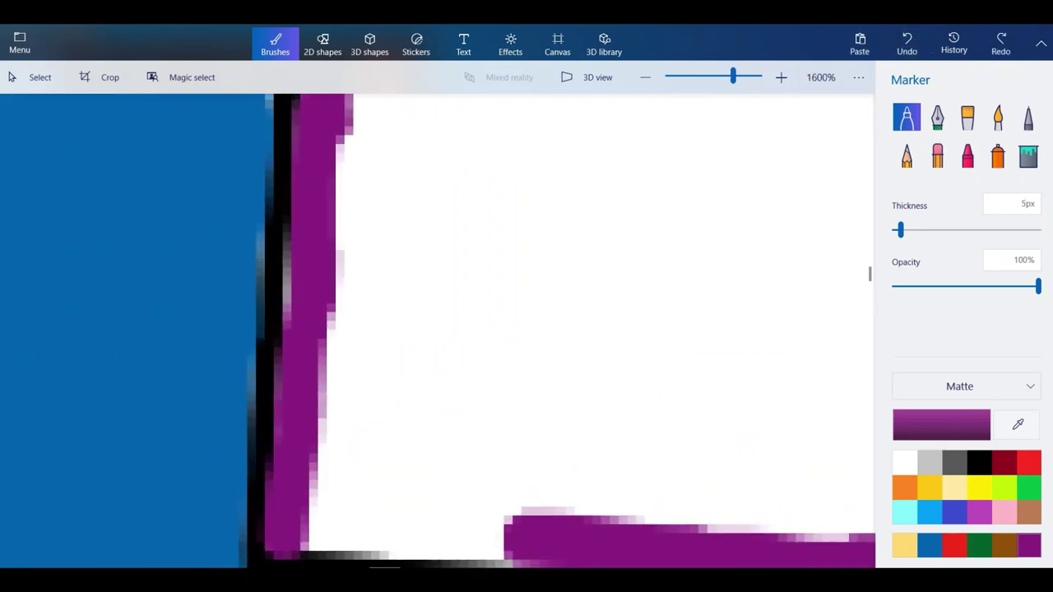
mouse_move(317, 527)
mouse_down()
mouse_move(504, 533)
mouse_move(445, 519)
mouse_move(306, 533)
mouse_up()
scroll(318, 371, down, 1)
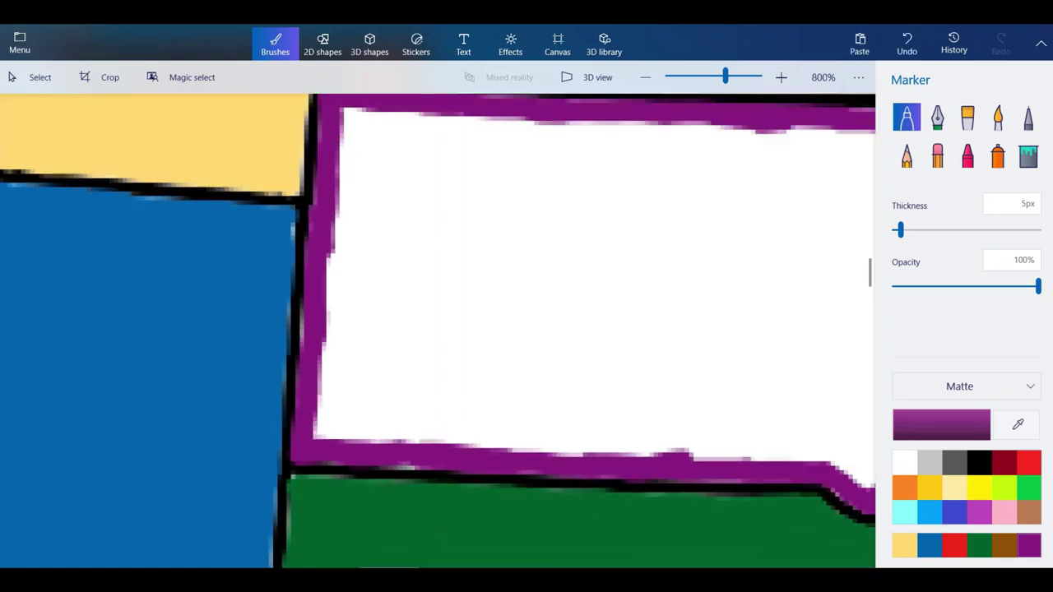
Set the Marker thickness to 10 px and fill the western and central parts of South Dakota with purple.
scroll(325, 371, down, 1)
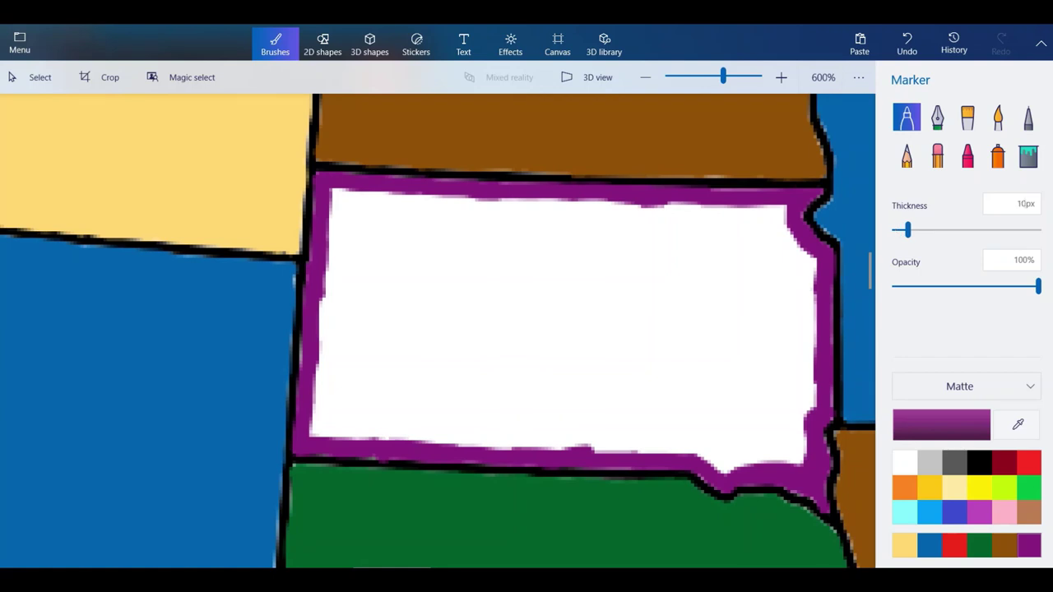
mouse_move(621, 256)
mouse_down()
mouse_move(473, 381)
mouse_move(543, 333)
mouse_move(401, 311)
mouse_move(402, 281)
mouse_move(333, 193)
mouse_move(338, 317)
mouse_move(325, 423)
mouse_move(430, 428)
mouse_move(401, 407)
mouse_move(372, 267)
mouse_move(352, 380)
mouse_move(363, 397)
mouse_move(391, 394)
mouse_up()
mouse_move(441, 423)
mouse_down()
mouse_move(615, 432)
mouse_move(724, 387)
mouse_move(708, 329)
mouse_move(511, 247)
mouse_move(700, 255)
mouse_up()
mouse_move(651, 232)
mouse_down()
mouse_move(584, 212)
mouse_move(370, 204)
mouse_move(503, 249)
mouse_move(424, 254)
mouse_up()
mouse_move(444, 219)
mouse_down()
mouse_move(757, 218)
mouse_move(740, 247)
mouse_move(620, 203)
mouse_up()
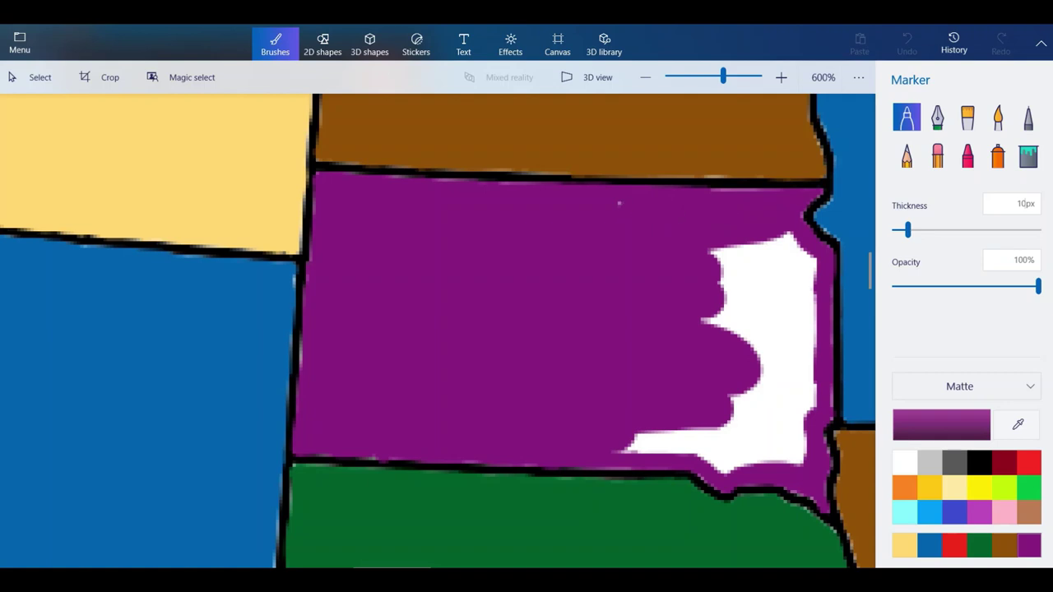
Fill the remaining white area in eastern South Dakota with purple.
mouse_move(700, 237)
mouse_down()
mouse_move(786, 235)
mouse_move(811, 263)
mouse_move(815, 338)
mouse_move(802, 411)
mouse_move(790, 453)
mouse_move(642, 444)
mouse_move(741, 436)
mouse_move(786, 345)
mouse_move(741, 400)
mouse_move(749, 329)
mouse_up()
mouse_move(740, 263)
mouse_down()
mouse_move(777, 272)
mouse_move(786, 321)
mouse_move(781, 260)
mouse_move(732, 332)
mouse_up()
scroll(439, 329, down, 5)
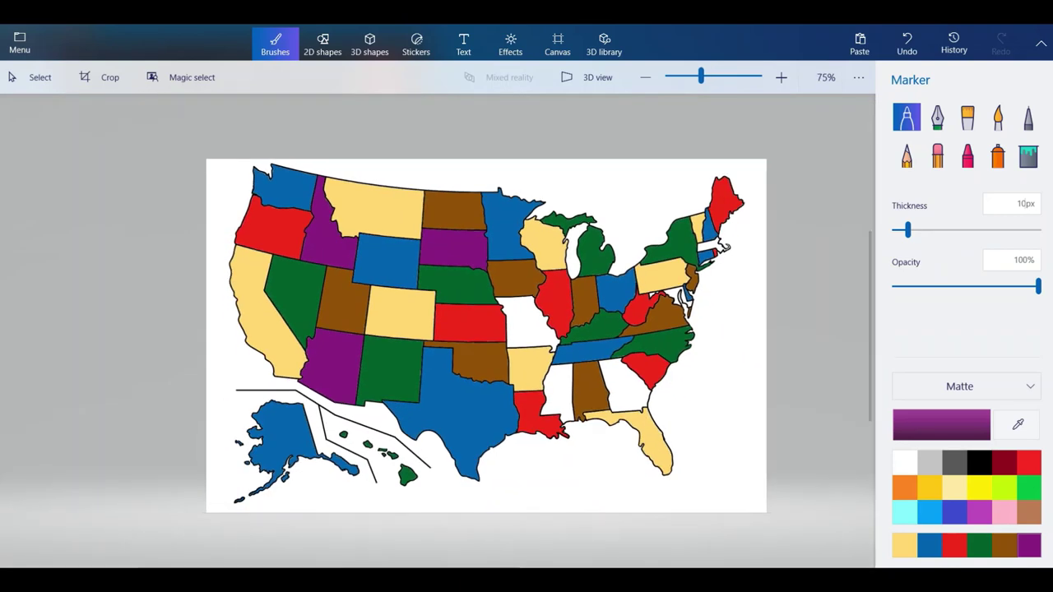
Set the Marker thickness to 5 px and trace Missouri's straight western border along Kansas in purple, northward from the southwest corner.
scroll(607, 288, up, 2)
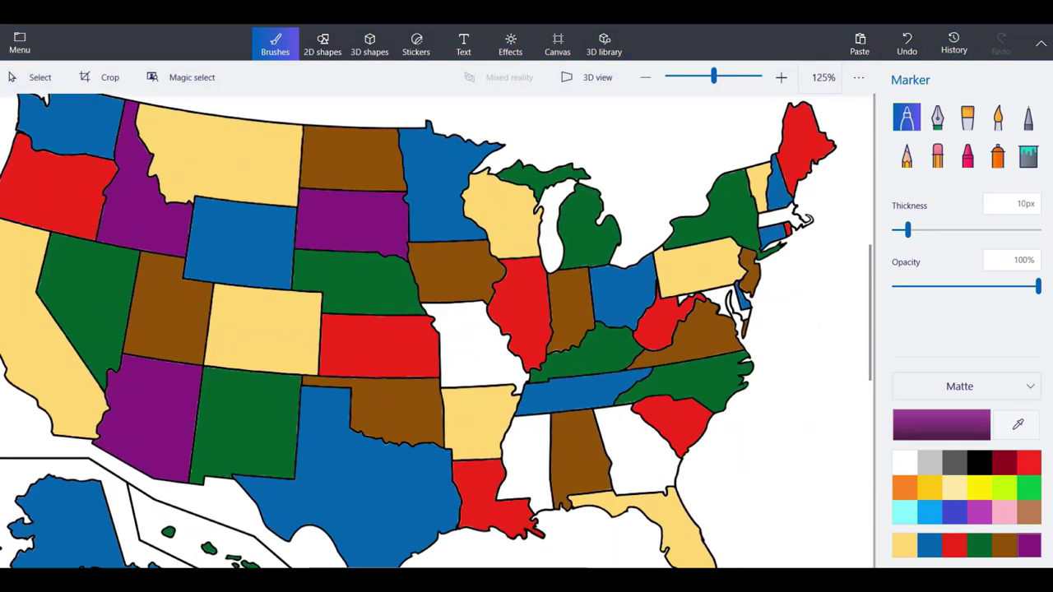
text(5)
key(Return)
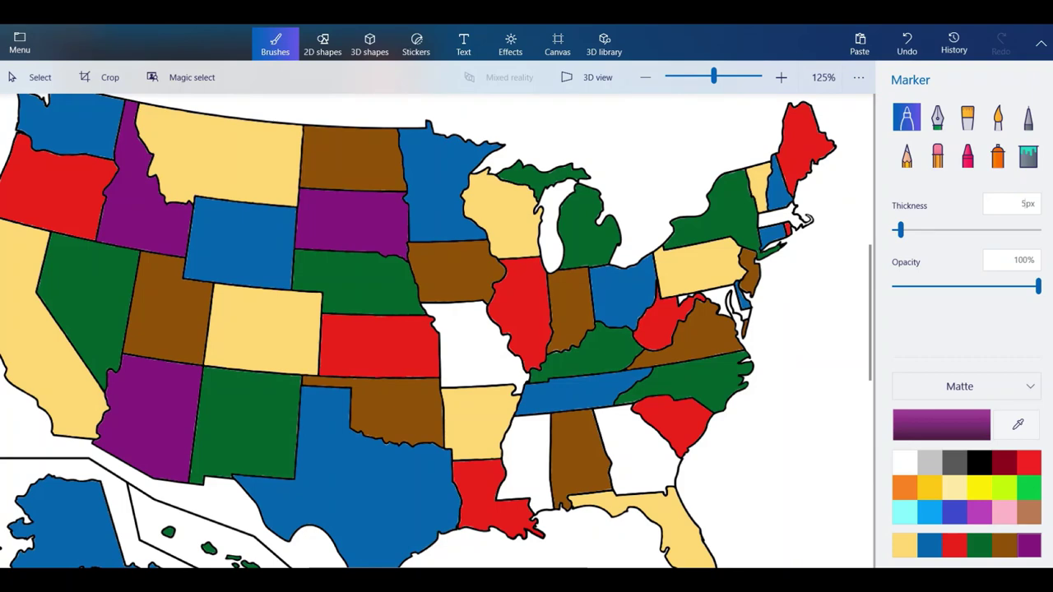
scroll(445, 372, up, 8)
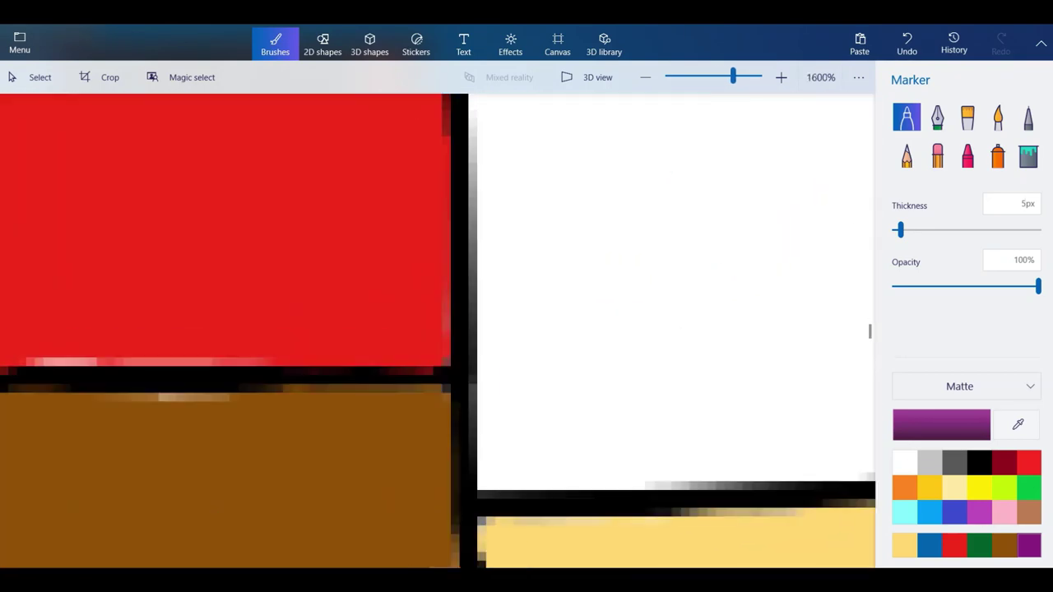
drag(494, 494, 493, 94)
scroll(469, 448, down, 3)
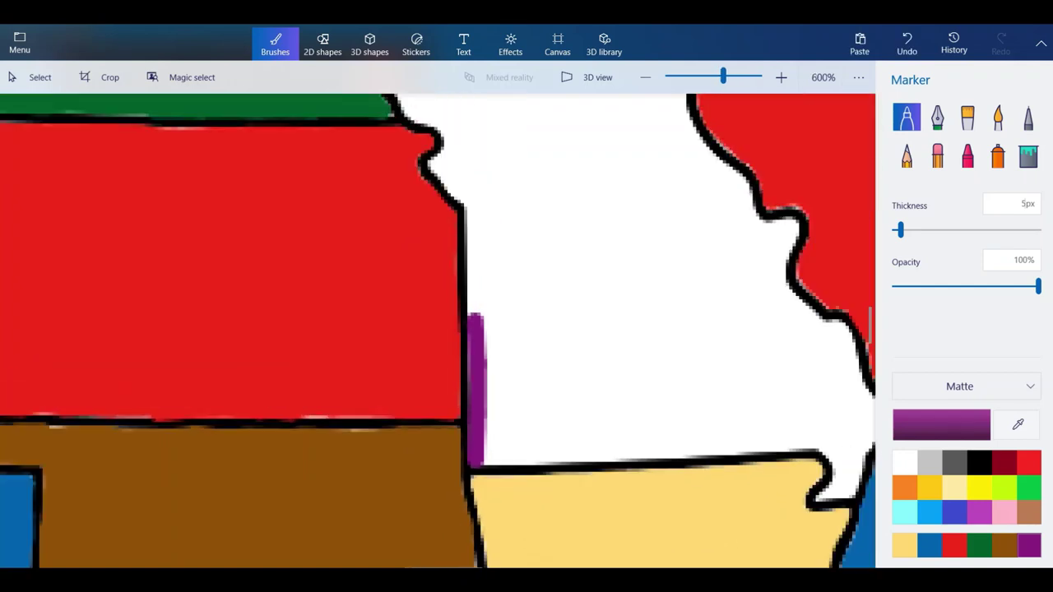
scroll(477, 216, up, 3)
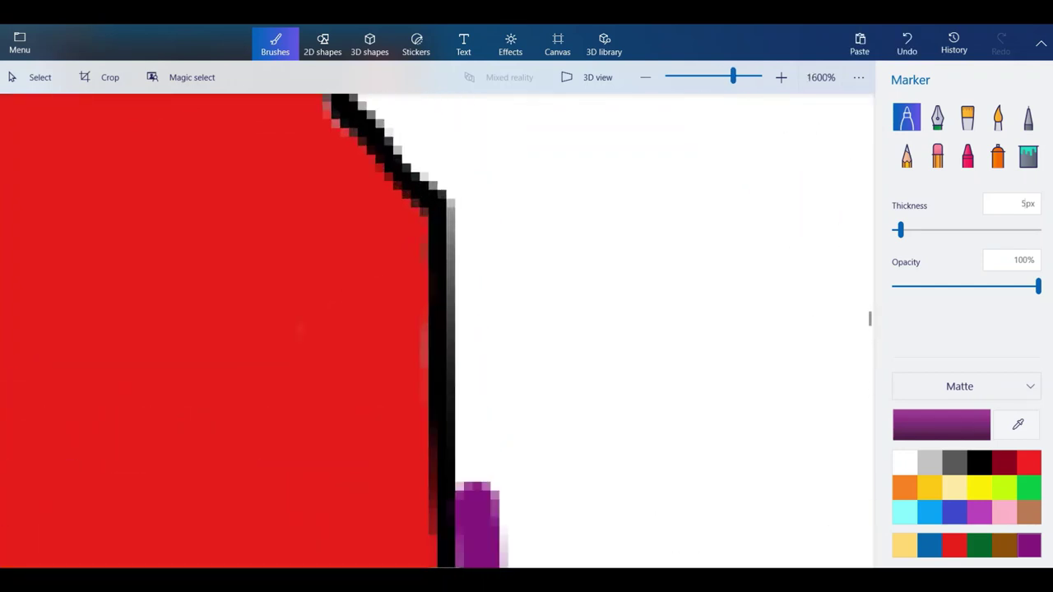
mouse_move(477, 506)
mouse_down()
mouse_move(471, 200)
mouse_move(461, 168)
mouse_move(402, 111)
mouse_move(458, 168)
mouse_up()
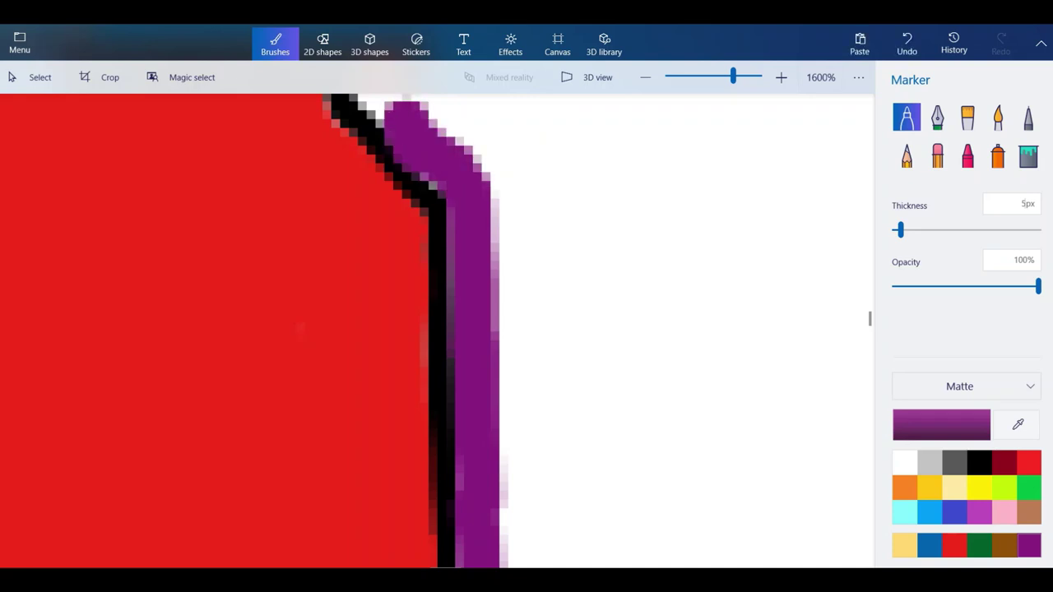
Continue the purple outline around the notch in Missouri's northwestern border with Kansas.
scroll(489, 267, down, 3)
scroll(452, 183, up, 3)
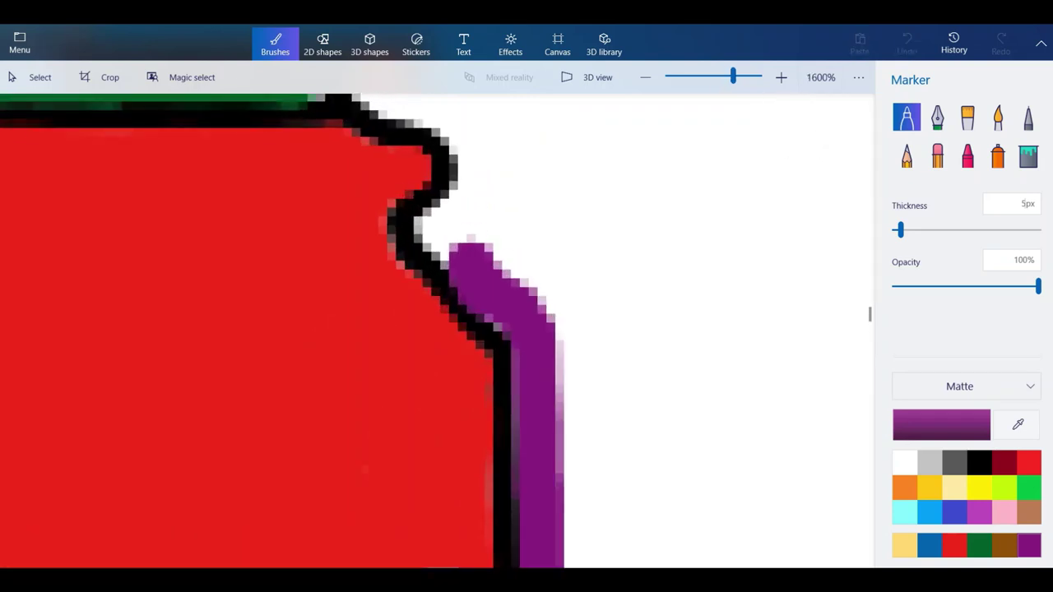
mouse_move(474, 255)
mouse_down()
mouse_move(436, 219)
mouse_move(466, 199)
mouse_move(475, 134)
mouse_up()
mouse_move(477, 138)
mouse_down()
mouse_move(420, 107)
mouse_move(469, 141)
mouse_up()
Trace Missouri's short Nebraska border and its northern border along Iowa in purple, rounding the northeast corner.
scroll(479, 387, down, 3)
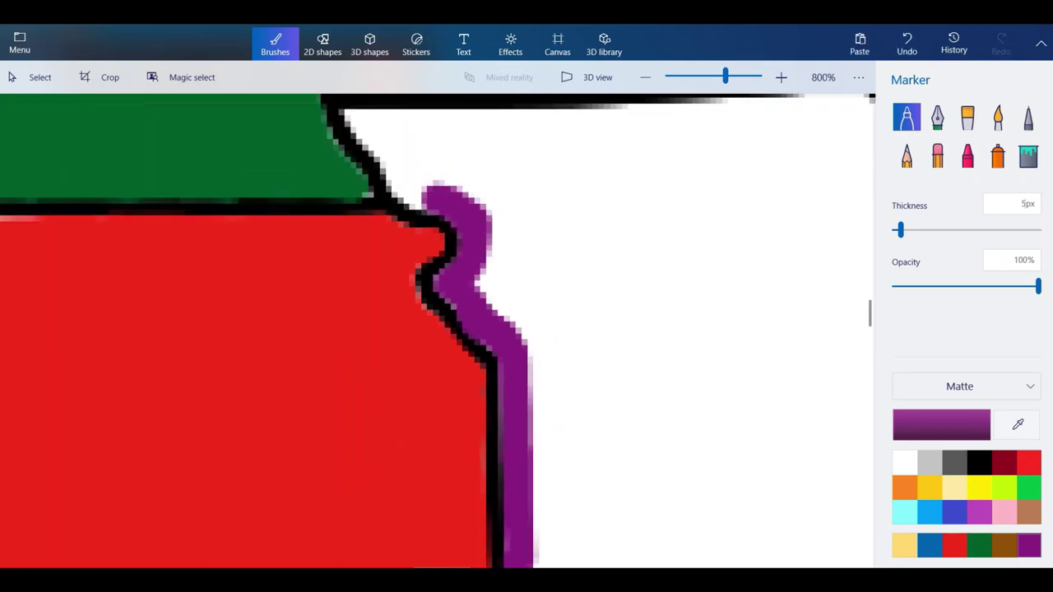
scroll(445, 239, up, 3)
mouse_move(481, 337)
mouse_down()
mouse_move(347, 185)
mouse_move(526, 206)
mouse_move(856, 191)
mouse_up()
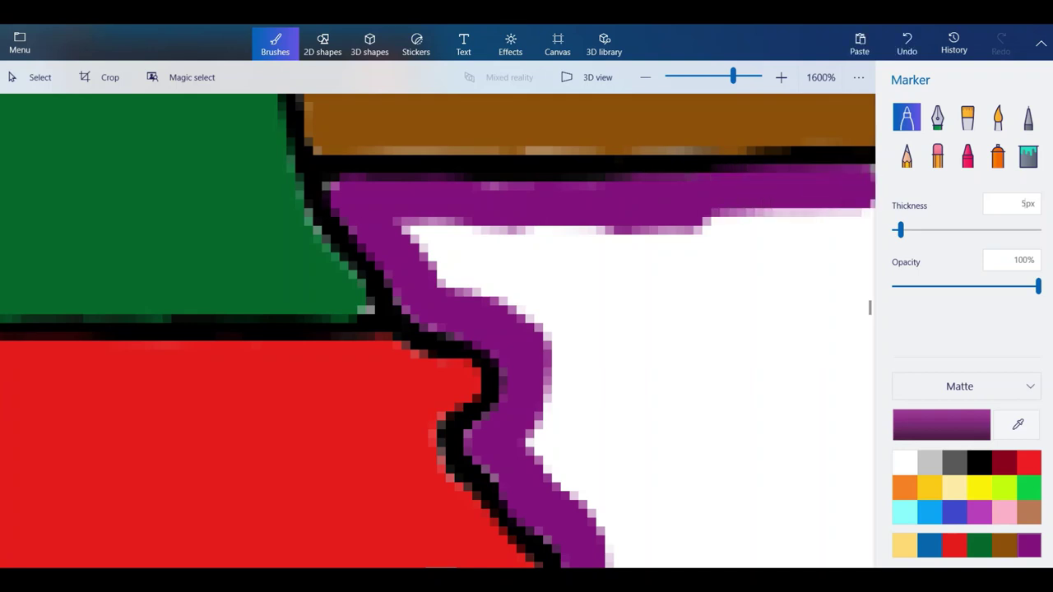
scroll(856, 191, down, 1)
scroll(340, 274, down, 1)
scroll(609, 214, up, 2)
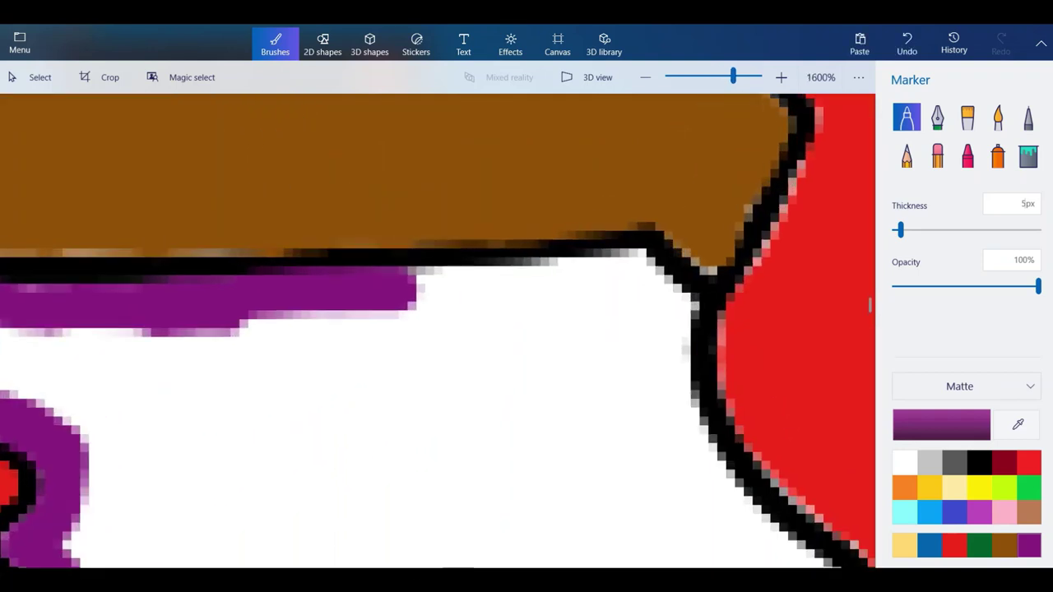
mouse_move(668, 405)
mouse_down()
mouse_move(669, 293)
mouse_move(613, 261)
mouse_move(527, 288)
mouse_move(404, 297)
mouse_move(510, 265)
mouse_move(635, 275)
mouse_up()
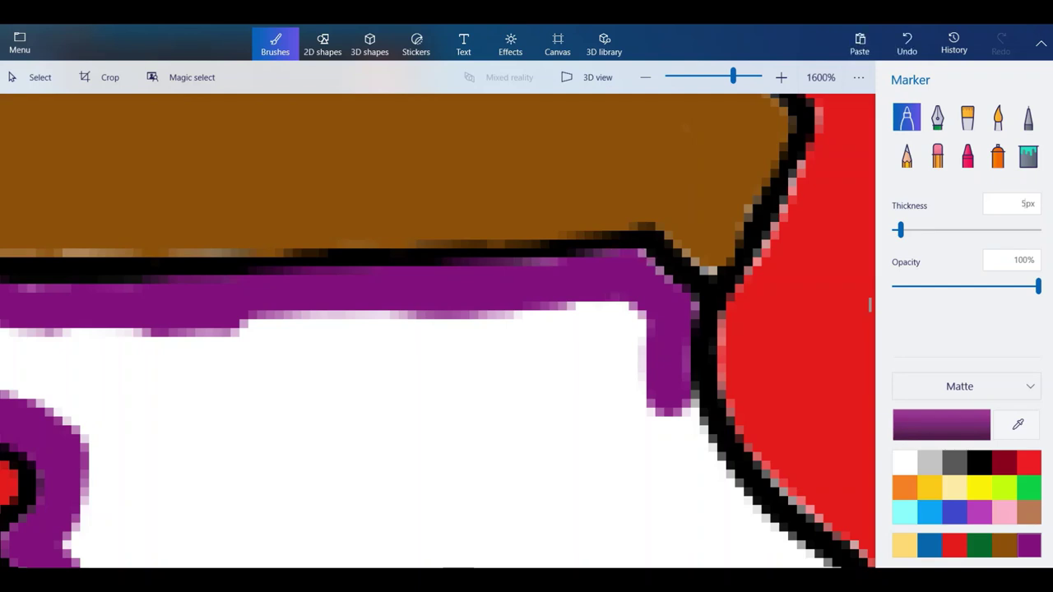
Trace the upper part of Missouri's eastern border along Illinois in purple.
scroll(633, 283, down, 4)
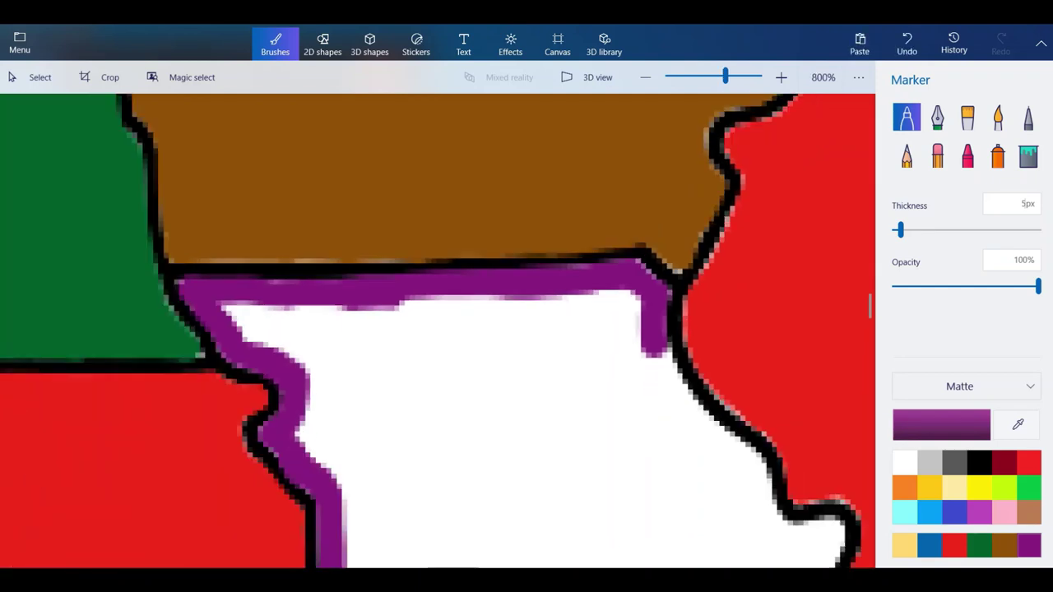
scroll(717, 393, up, 4)
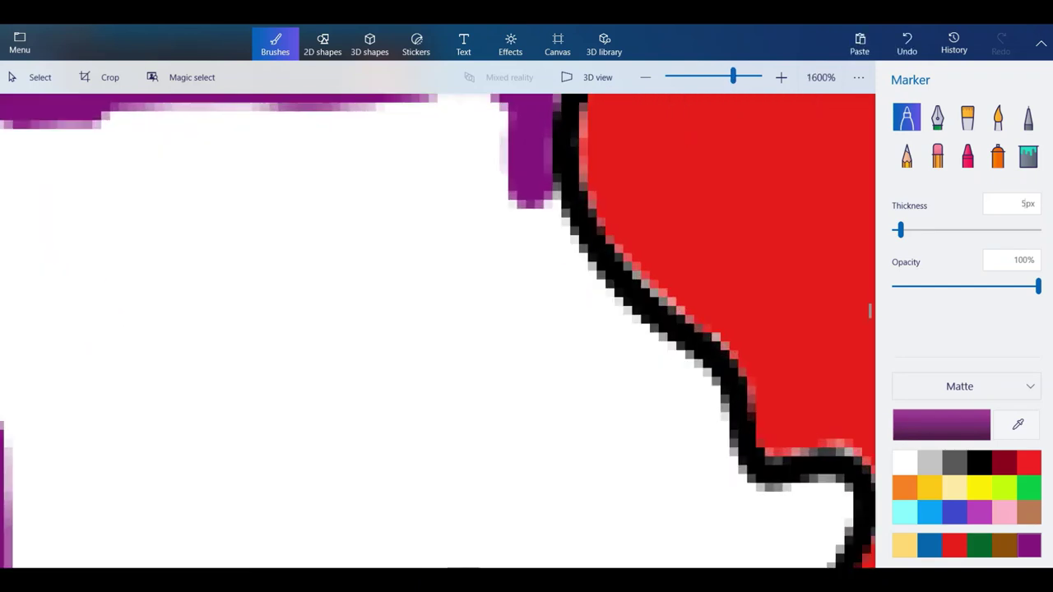
mouse_move(708, 465)
mouse_down()
mouse_move(665, 355)
mouse_move(631, 348)
mouse_move(584, 312)
mouse_move(515, 194)
mouse_up()
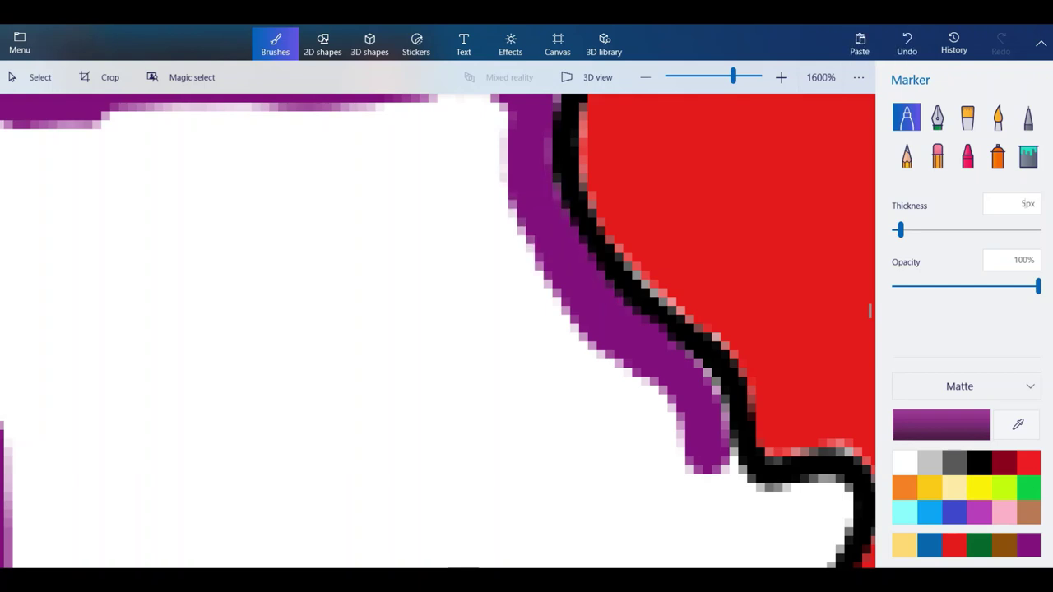
Outline the notch midway along Missouri's Illinois border in purple and fill its interior.
scroll(485, 222, down, 3)
scroll(601, 358, up, 3)
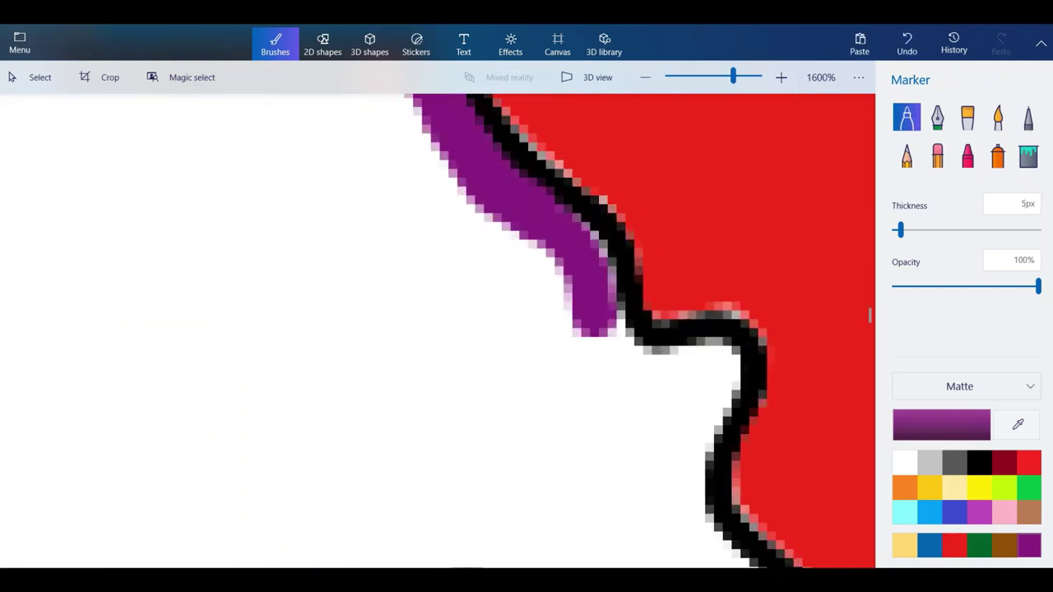
mouse_move(674, 494)
mouse_down()
mouse_move(716, 362)
mouse_move(629, 383)
mouse_move(597, 333)
mouse_up()
scroll(568, 237, down, 5)
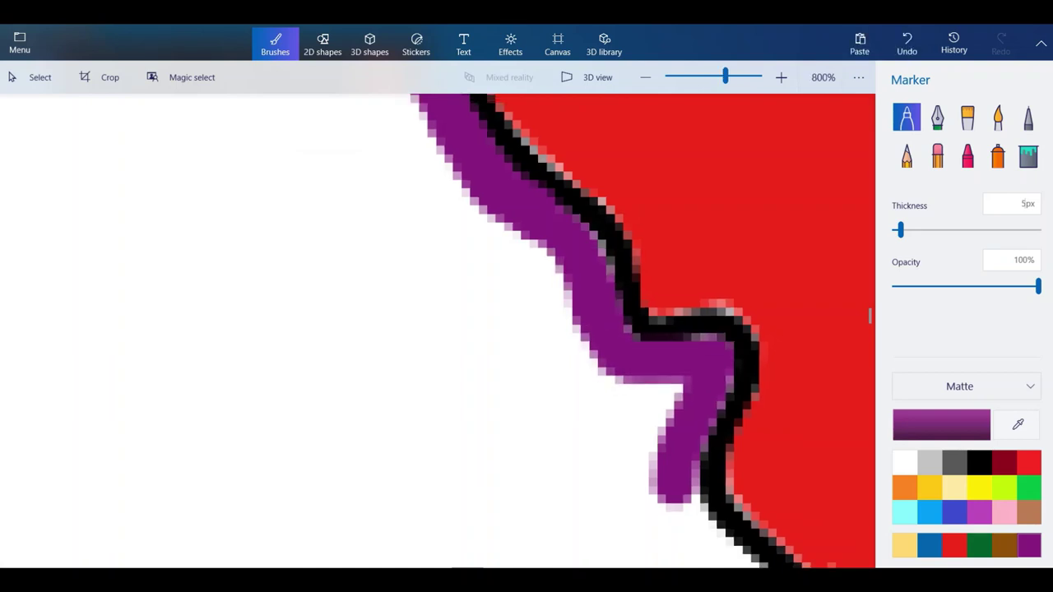
scroll(591, 291, up, 5)
mouse_move(589, 288)
mouse_down()
mouse_move(616, 375)
mouse_move(639, 323)
mouse_up()
Trace the lower part of Missouri's eastern border in purple, past Illinois and Kentucky to the Tennessee corner.
scroll(461, 248, down, 5)
scroll(579, 290, up, 5)
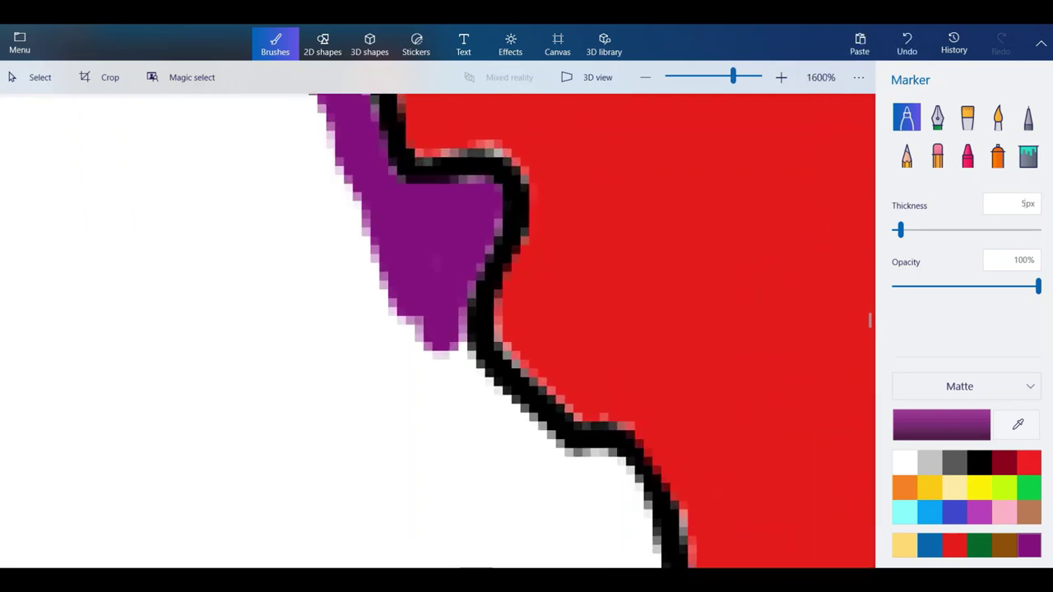
mouse_move(454, 325)
mouse_down()
mouse_move(449, 381)
mouse_move(484, 424)
mouse_move(570, 482)
mouse_move(621, 476)
mouse_move(642, 517)
mouse_move(629, 545)
mouse_up()
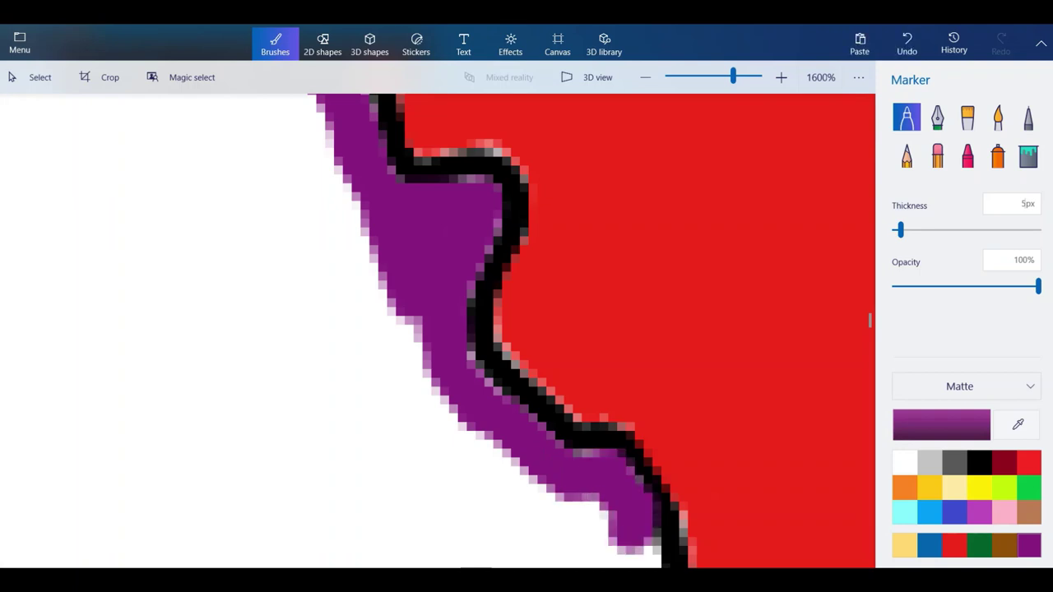
scroll(417, 226, down, 3)
scroll(522, 421, up, 3)
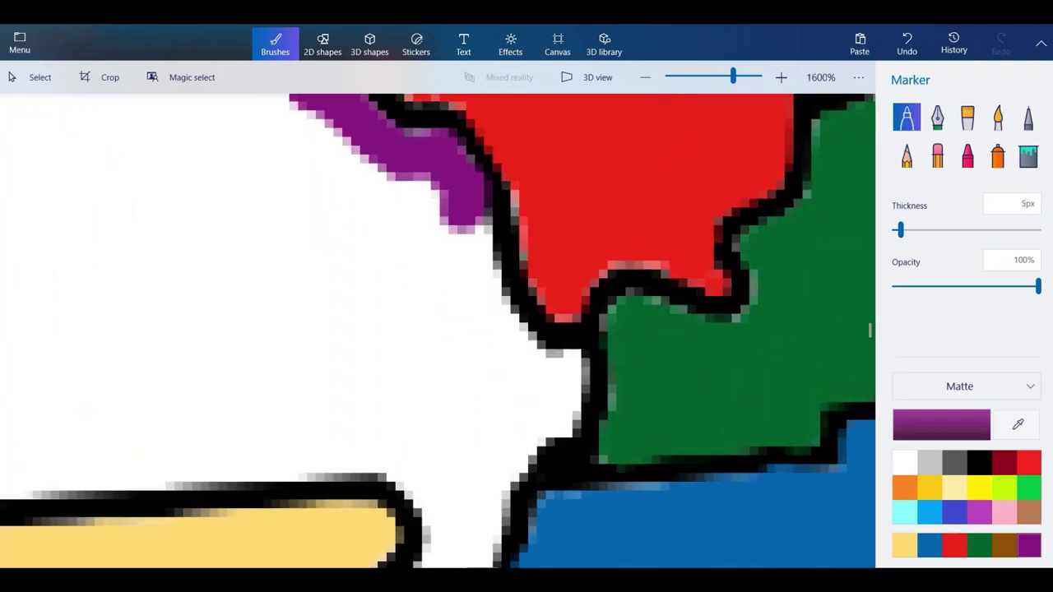
mouse_move(486, 486)
mouse_down()
mouse_move(533, 424)
mouse_move(560, 411)
mouse_move(568, 355)
mouse_move(498, 326)
mouse_move(445, 210)
mouse_up()
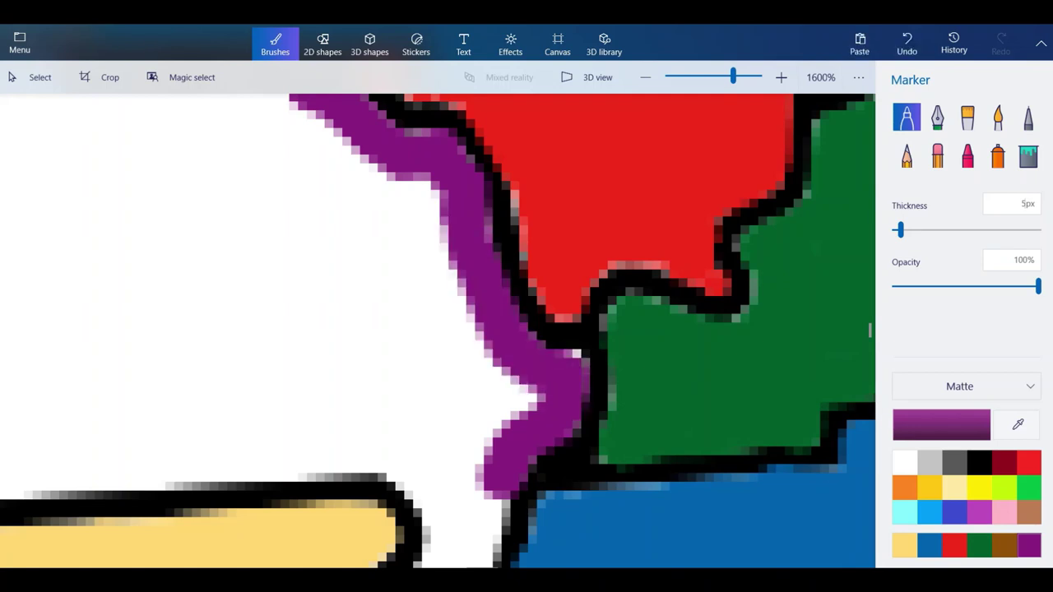
Cover the white speck at the Kentucky corner, outline Missouri's bootheel and trace the eastern end of the Arkansas border in purple.
scroll(436, 330, down, 5)
scroll(436, 329, up, 5)
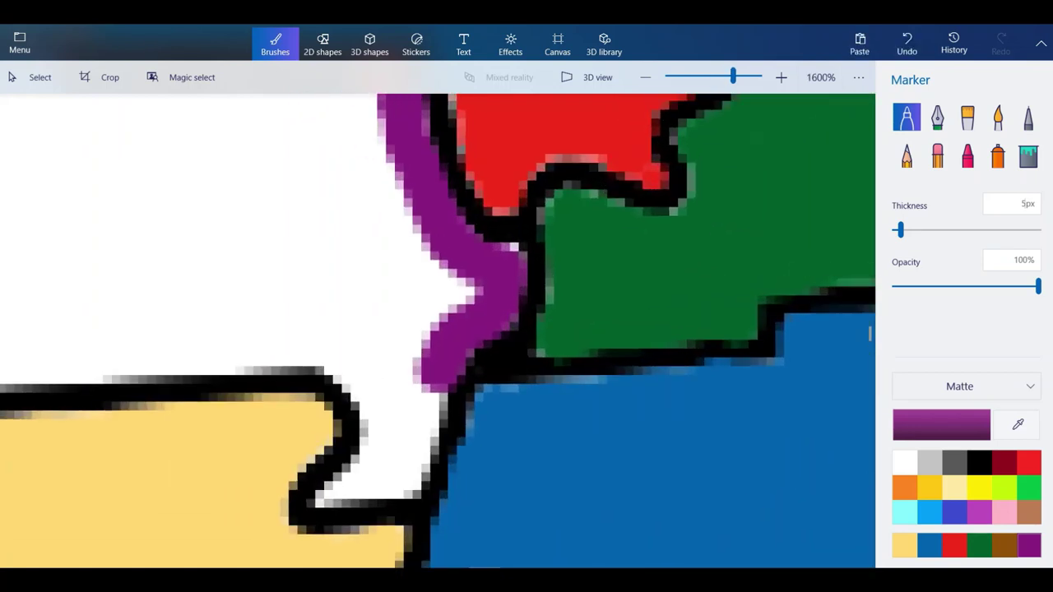
click(507, 259)
mouse_move(457, 309)
mouse_down()
mouse_move(379, 490)
mouse_move(337, 347)
mouse_move(51, 362)
mouse_up()
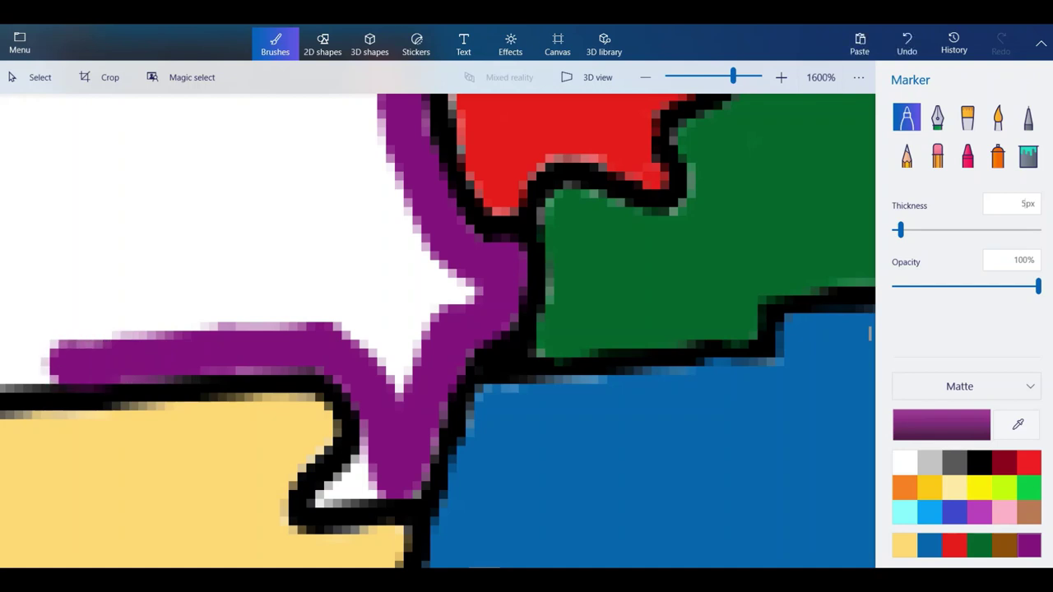
Fill Missouri's bootheel and the area just above it with purple, using a 3 px Marker thickness for the narrow tip.
drag(372, 471, 346, 494)
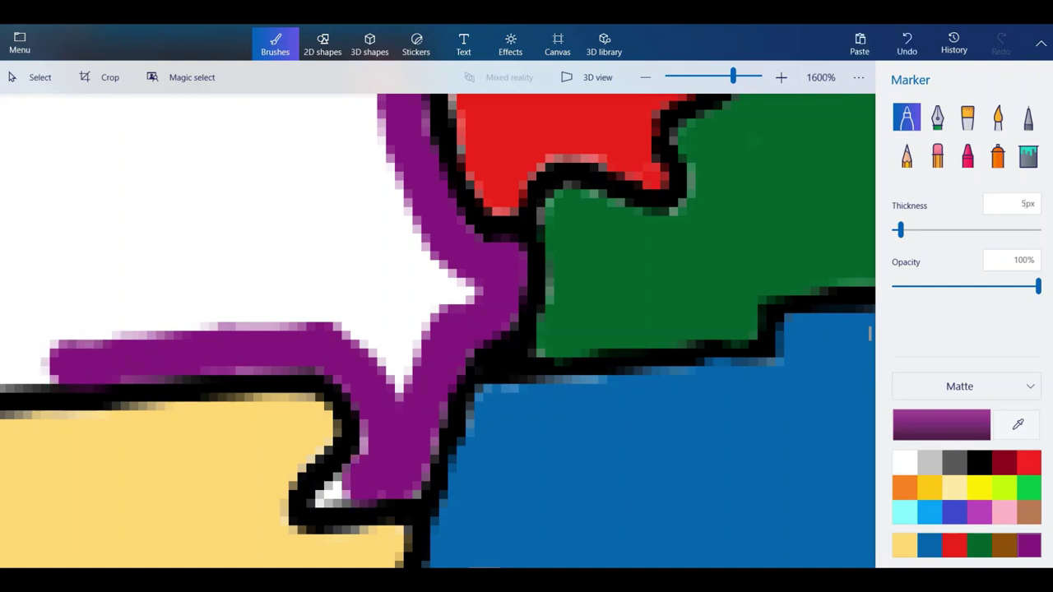
mouse_move(411, 386)
mouse_down()
mouse_move(457, 288)
mouse_move(448, 272)
mouse_move(391, 350)
mouse_move(338, 309)
mouse_move(378, 309)
mouse_move(420, 263)
mouse_move(345, 263)
mouse_up()
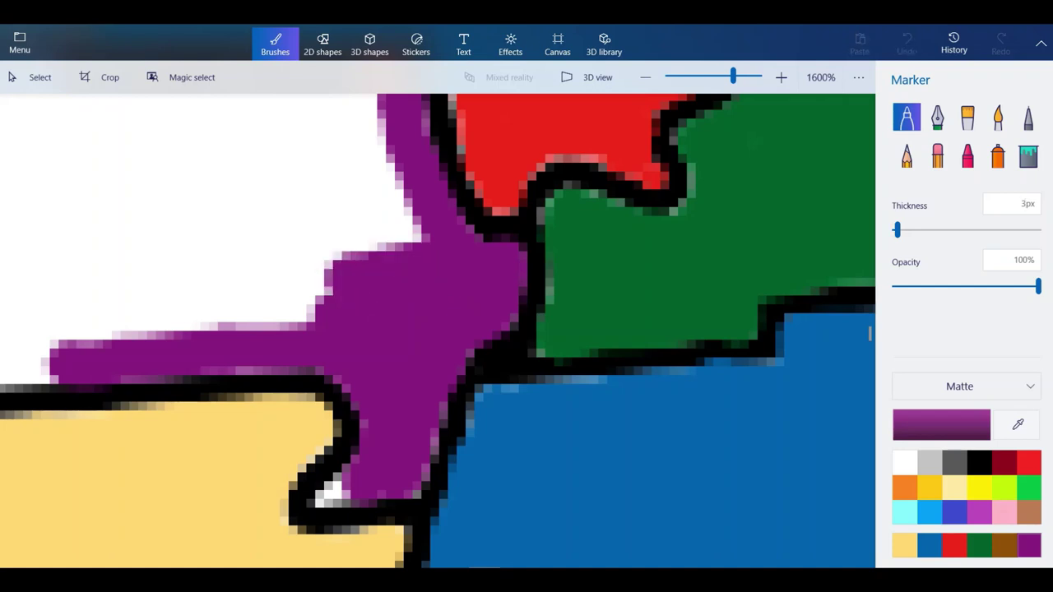
drag(339, 484, 332, 495)
click(346, 490)
Set the Marker thickness to 5 px and trace Missouri's southern border along Arkansas westward, undoing and redrawing the first stroke.
scroll(401, 464, down, 3)
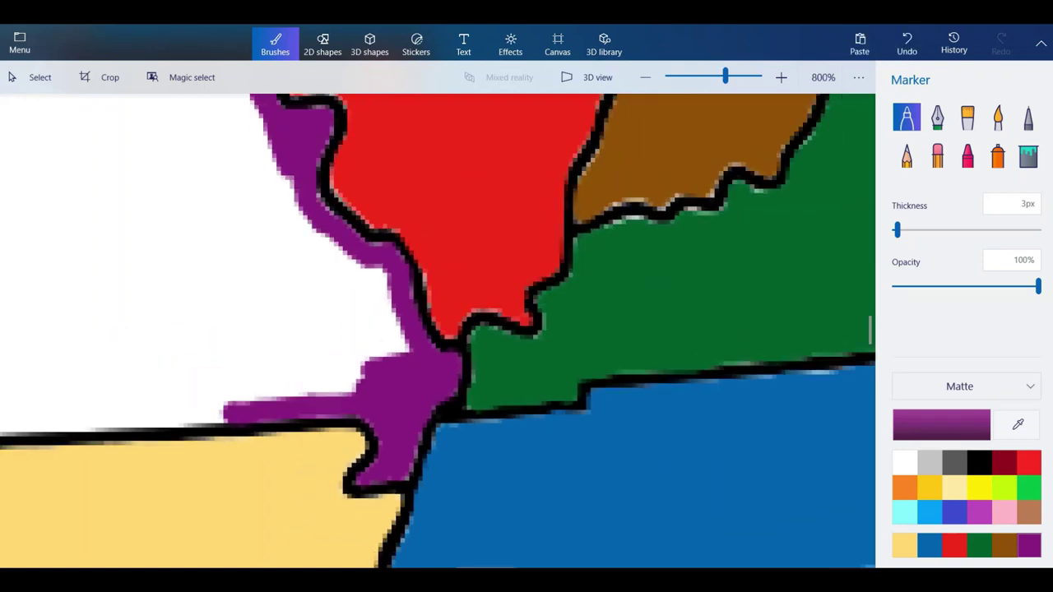
scroll(10, 403, up, 3)
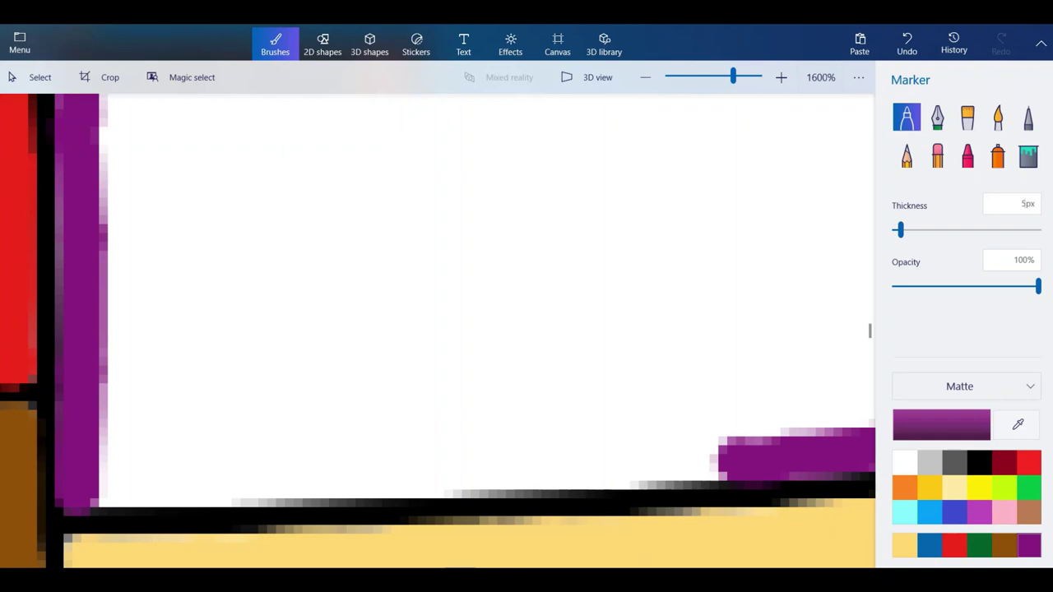
drag(724, 458, 572, 473)
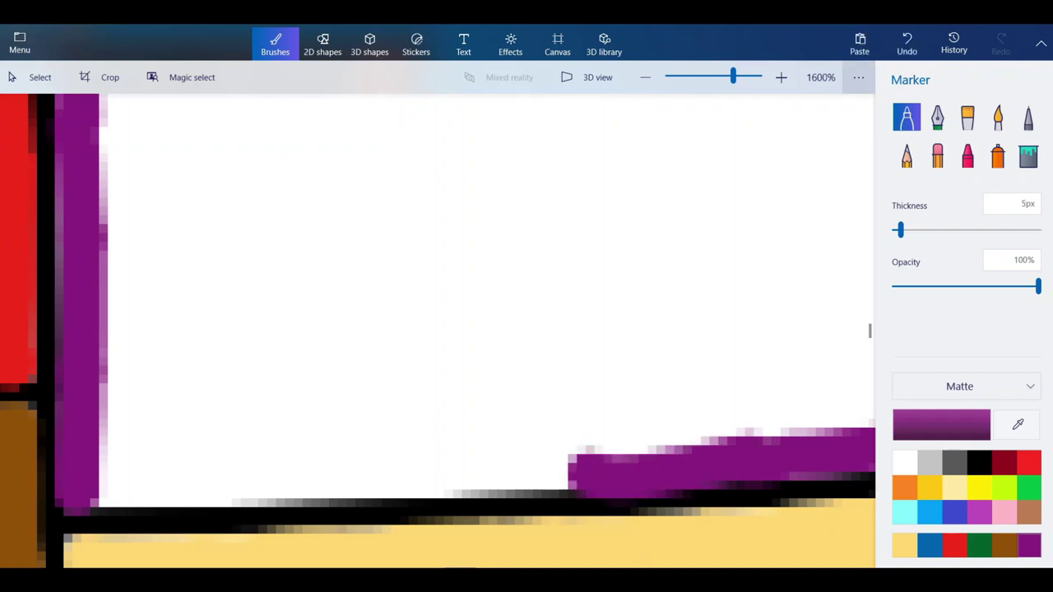
click(906, 44)
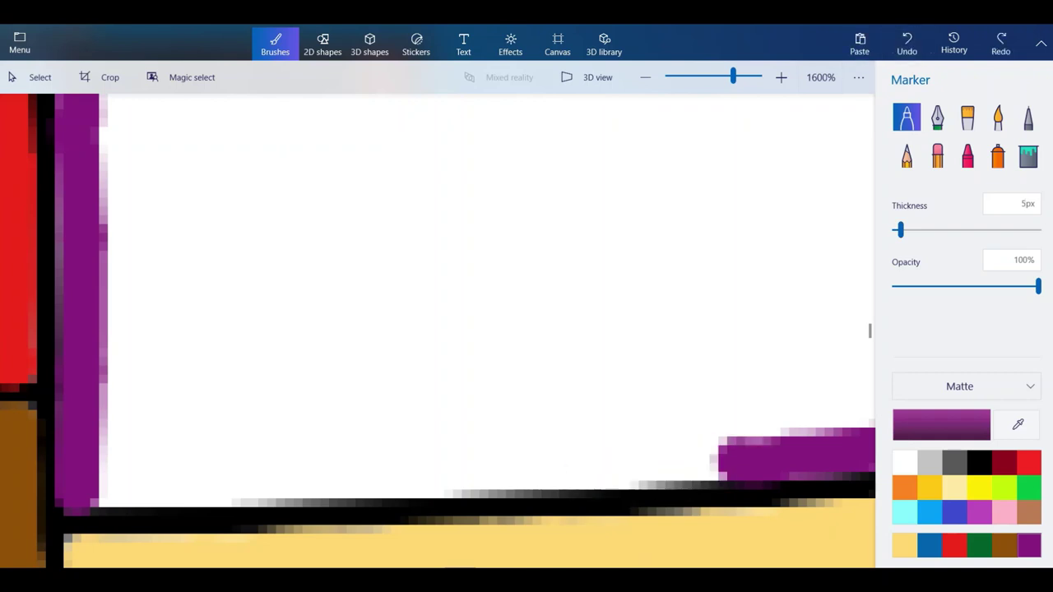
mouse_move(724, 454)
mouse_down()
mouse_move(424, 477)
mouse_move(92, 483)
mouse_up()
Set the Marker thickness to 10 px and fill southern and central Missouri with purple.
scroll(92, 482, down, 4)
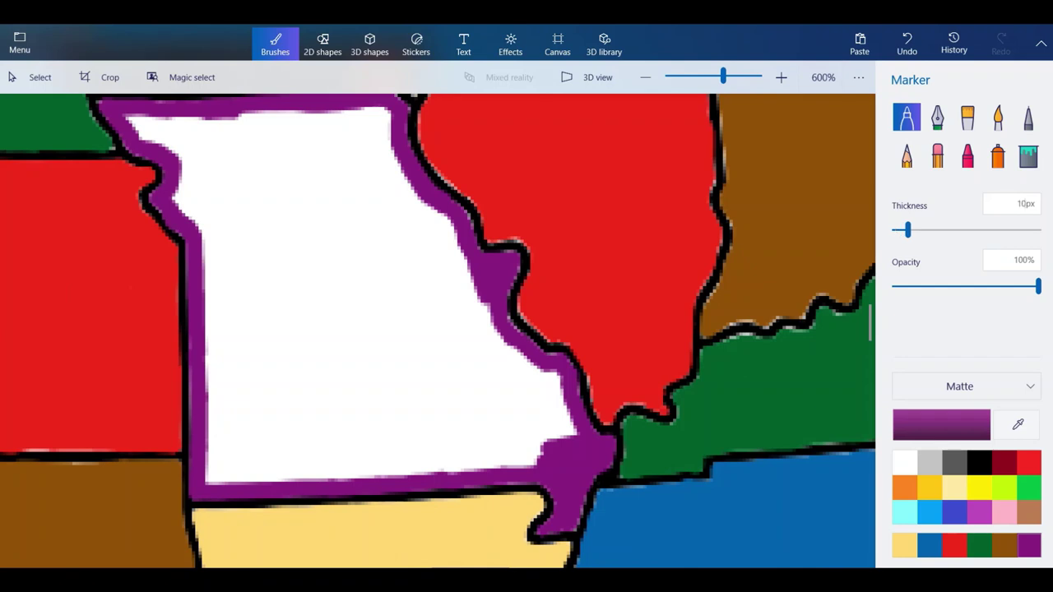
mouse_move(364, 432)
mouse_down()
mouse_move(484, 419)
mouse_move(285, 291)
mouse_move(403, 463)
mouse_move(271, 292)
mouse_up()
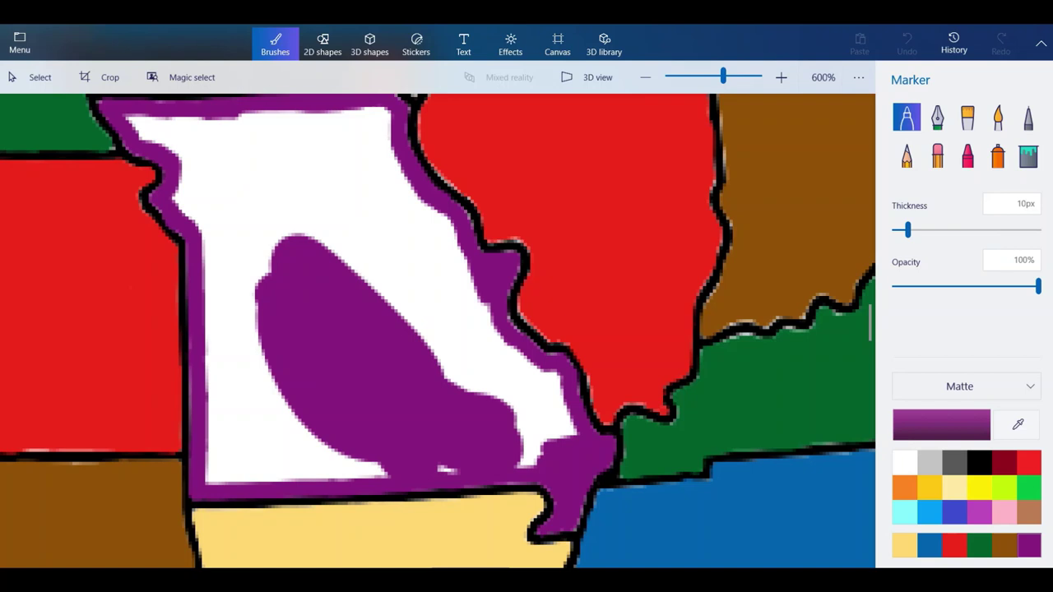
drag(549, 433, 521, 454)
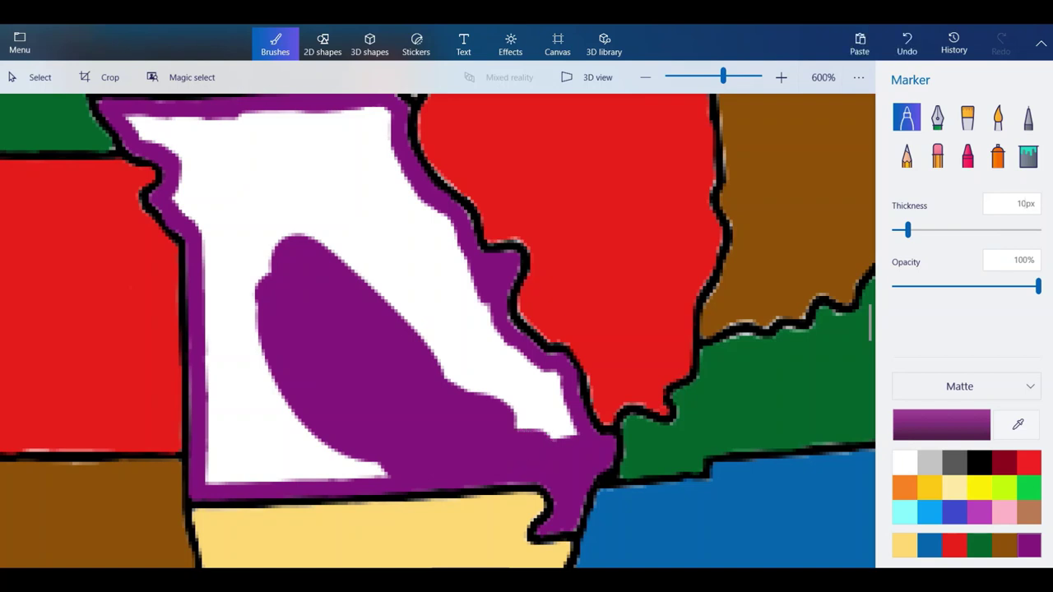
mouse_move(568, 428)
mouse_down()
mouse_move(482, 309)
mouse_move(436, 223)
mouse_up()
drag(411, 272, 539, 424)
mouse_move(386, 280)
mouse_down()
mouse_move(288, 164)
mouse_move(280, 271)
mouse_move(424, 202)
mouse_up()
mouse_move(387, 468)
mouse_down()
mouse_move(210, 469)
mouse_move(216, 479)
mouse_move(207, 277)
mouse_move(236, 453)
mouse_move(312, 436)
mouse_move(247, 243)
mouse_move(247, 205)
mouse_move(280, 160)
mouse_up()
Fill the remaining white area in northern Missouri with purple.
scroll(395, 395, down, 3)
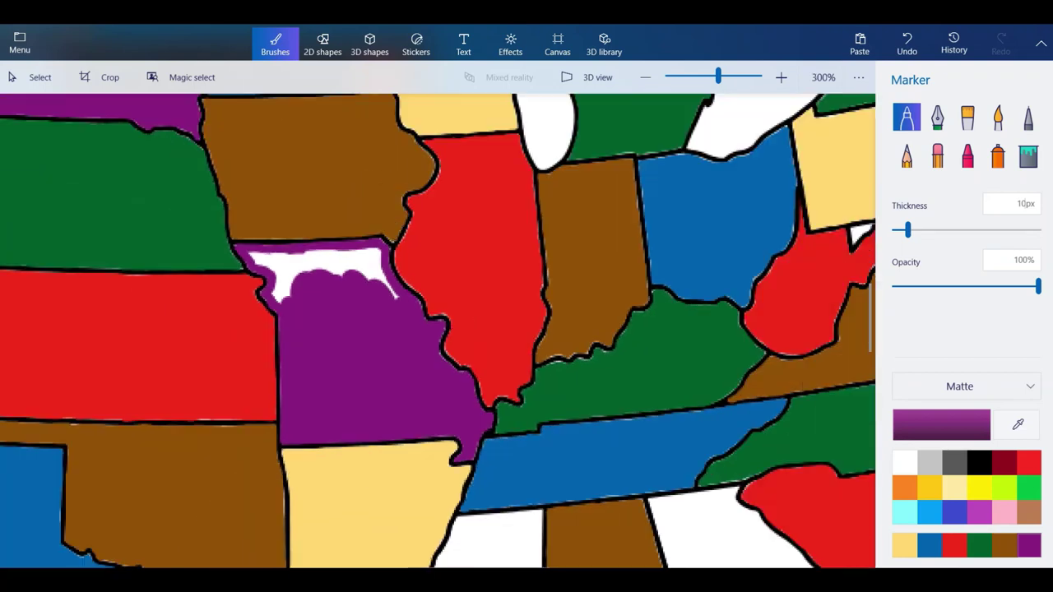
scroll(319, 232, up, 5)
mouse_move(266, 323)
mouse_down()
mouse_move(191, 315)
mouse_move(247, 366)
mouse_move(239, 440)
mouse_move(325, 317)
mouse_move(304, 329)
mouse_move(545, 417)
mouse_up()
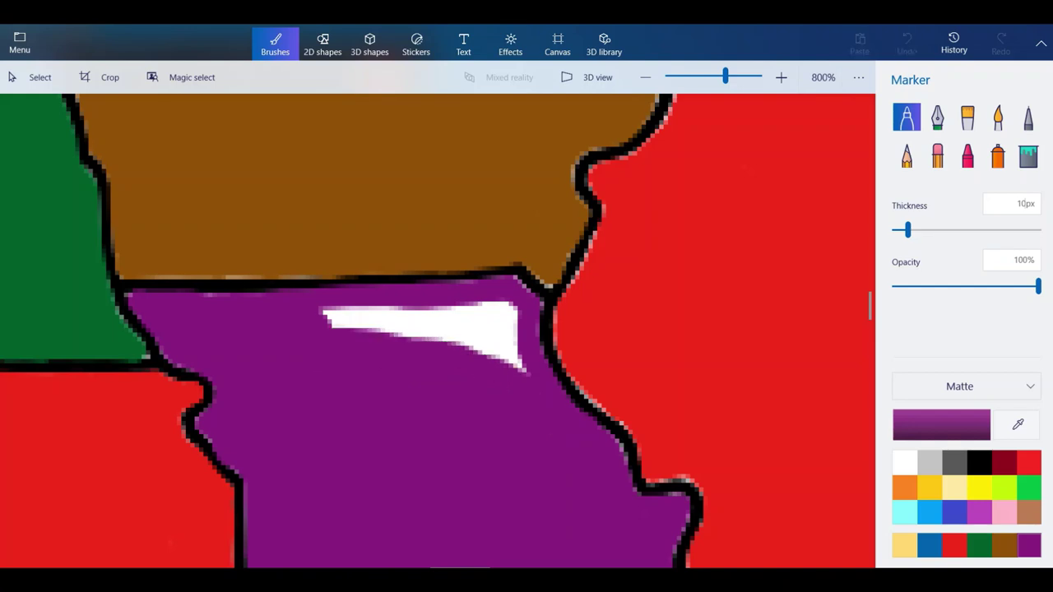
mouse_move(519, 362)
mouse_down()
mouse_move(502, 316)
mouse_move(321, 311)
mouse_up()
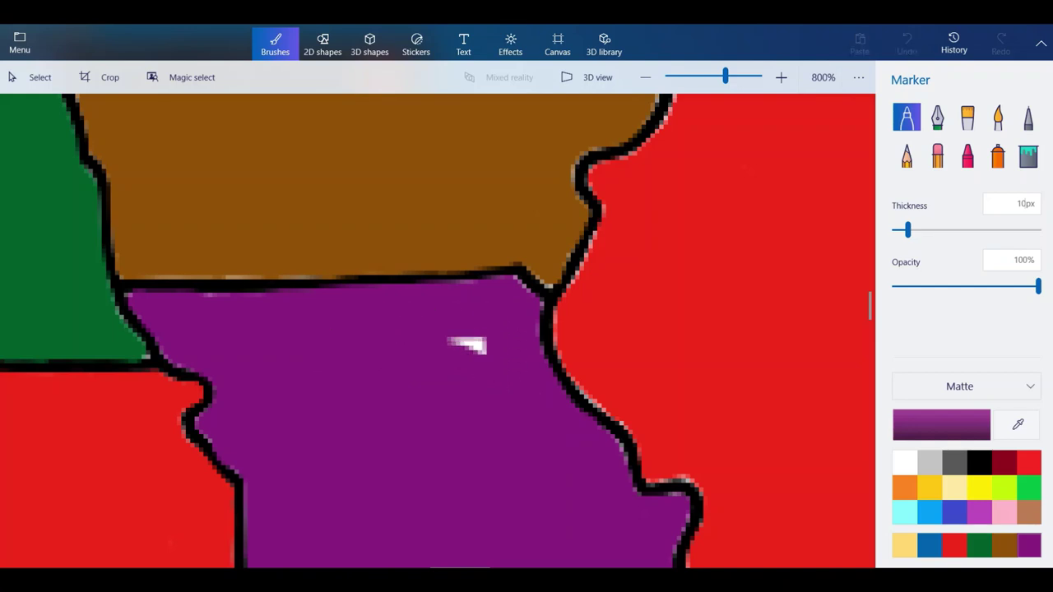
scroll(461, 289, down, 6)
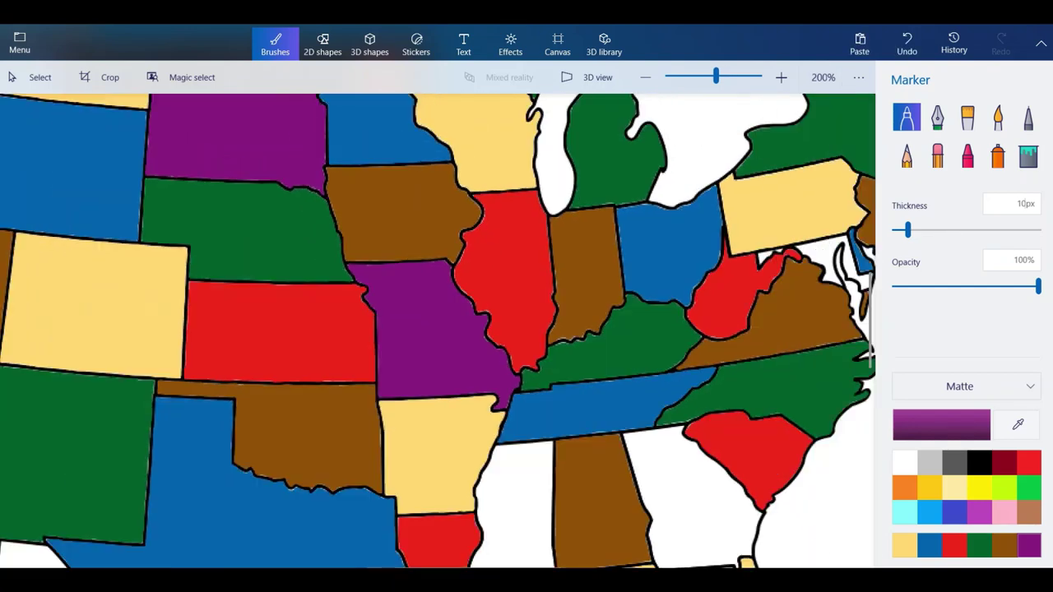
Set the Marker thickness to 5 px and fill Mississippi's southern coastal tip with purple, undoing and redrawing one border stroke.
scroll(438, 330, down, 1)
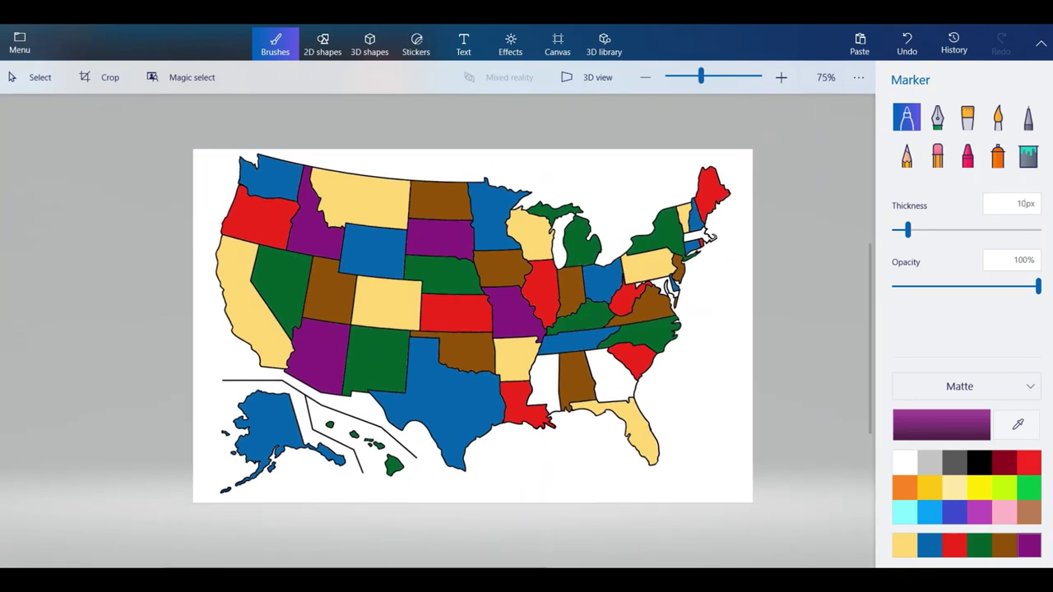
click(1026, 204)
scroll(574, 363, up, 2)
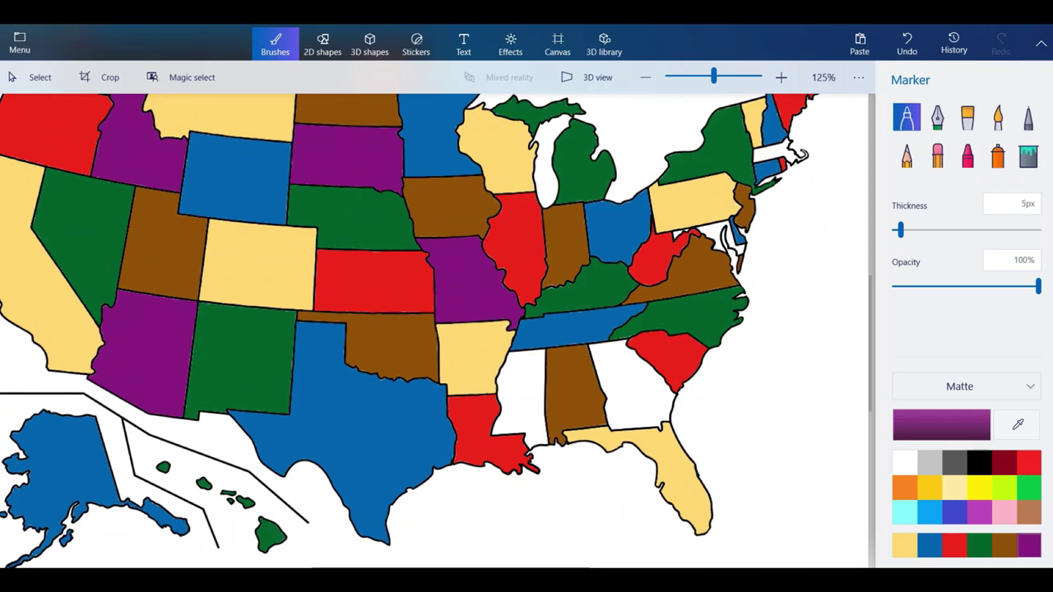
scroll(493, 480, up, 4)
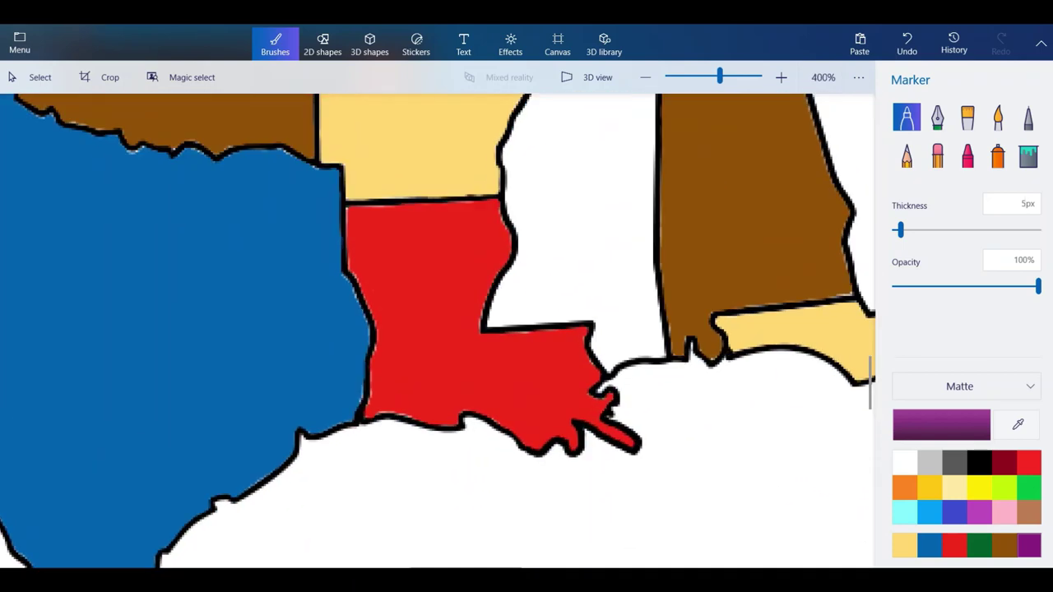
scroll(623, 348, up, 4)
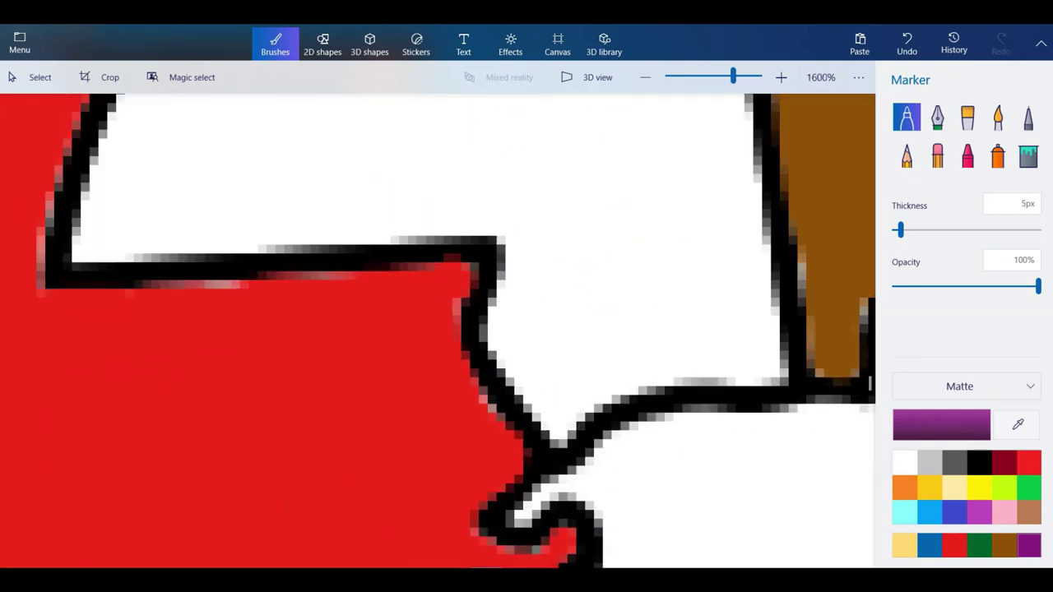
mouse_move(706, 352)
mouse_down()
mouse_move(594, 377)
mouse_move(555, 411)
mouse_move(560, 434)
mouse_move(522, 366)
mouse_move(509, 298)
mouse_up()
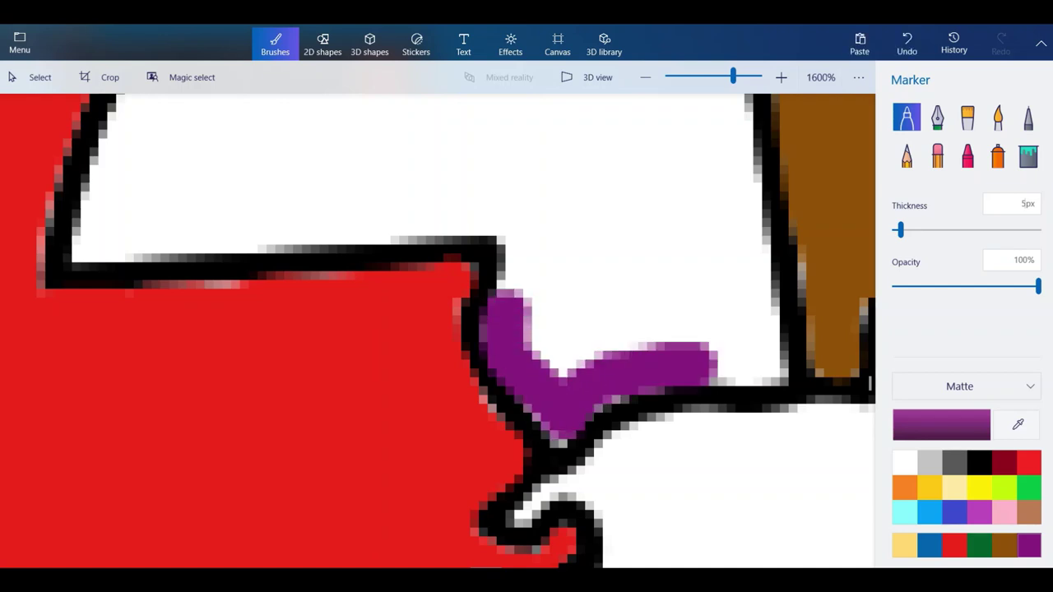
click(907, 44)
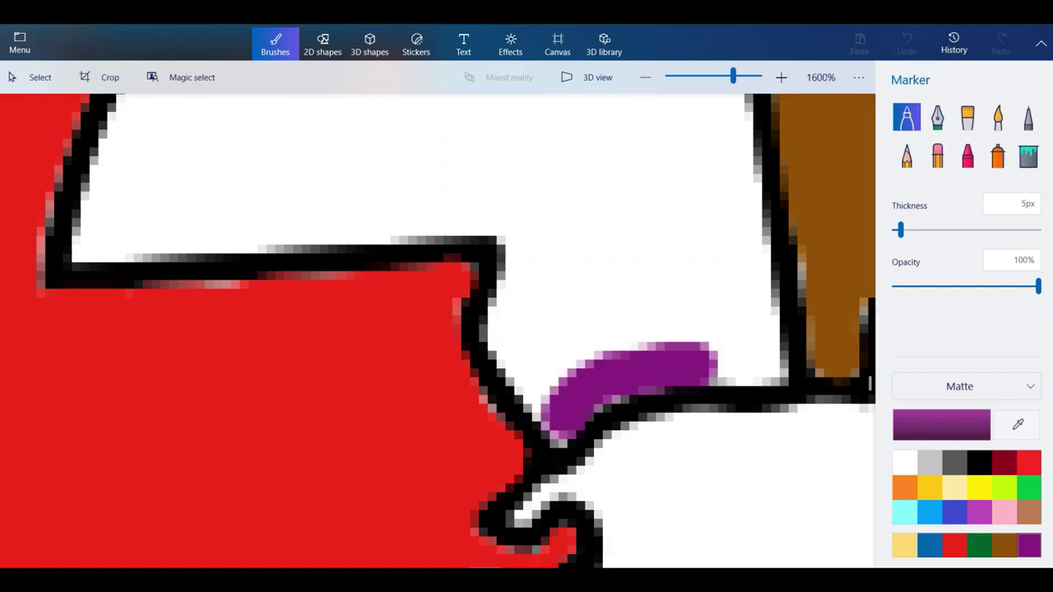
mouse_move(560, 423)
mouse_down()
mouse_move(498, 313)
mouse_move(527, 229)
mouse_move(722, 219)
mouse_up()
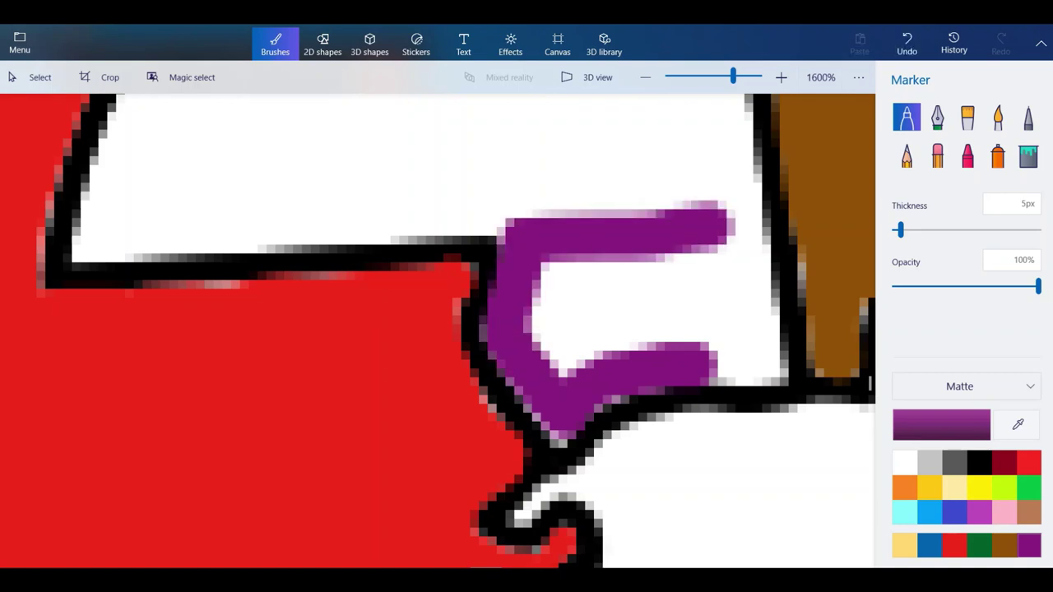
mouse_move(698, 365)
mouse_down()
mouse_move(766, 359)
mouse_move(744, 205)
mouse_move(670, 310)
mouse_move(525, 290)
mouse_move(604, 262)
mouse_move(569, 308)
mouse_move(586, 286)
mouse_move(677, 299)
mouse_up()
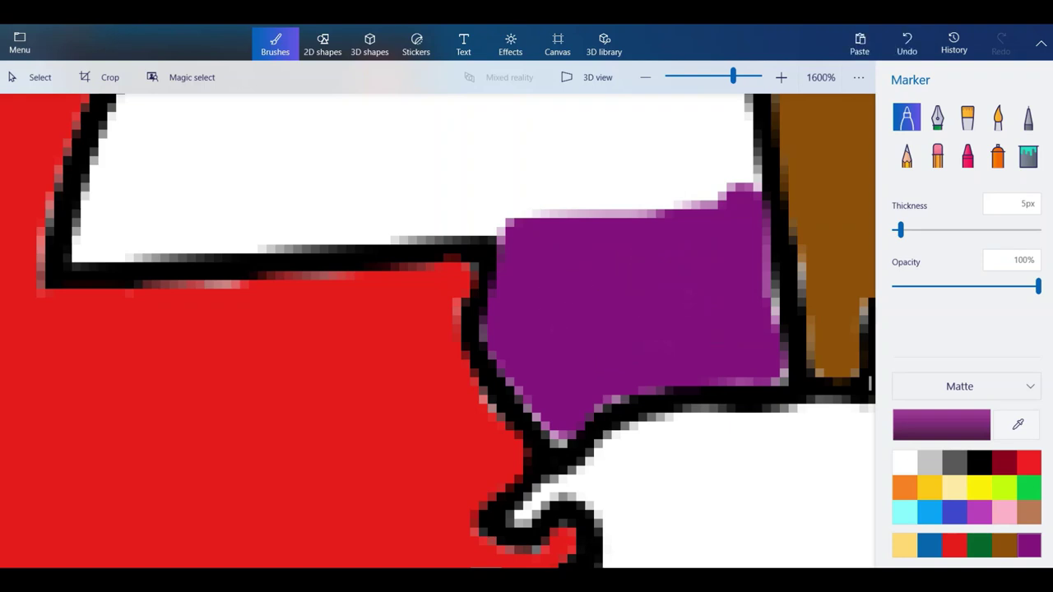
Trace Mississippi's straight southern border with Louisiana westward in purple and cover the pale gaps along the line.
mouse_move(531, 205)
mouse_down()
mouse_move(395, 206)
mouse_move(376, 216)
mouse_move(436, 230)
mouse_move(169, 223)
mouse_move(83, 237)
mouse_move(97, 247)
mouse_move(107, 177)
mouse_move(132, 123)
mouse_move(144, 182)
mouse_move(165, 202)
mouse_up()
click(94, 241)
scroll(186, 325, down, 3)
scroll(152, 195, up, 3)
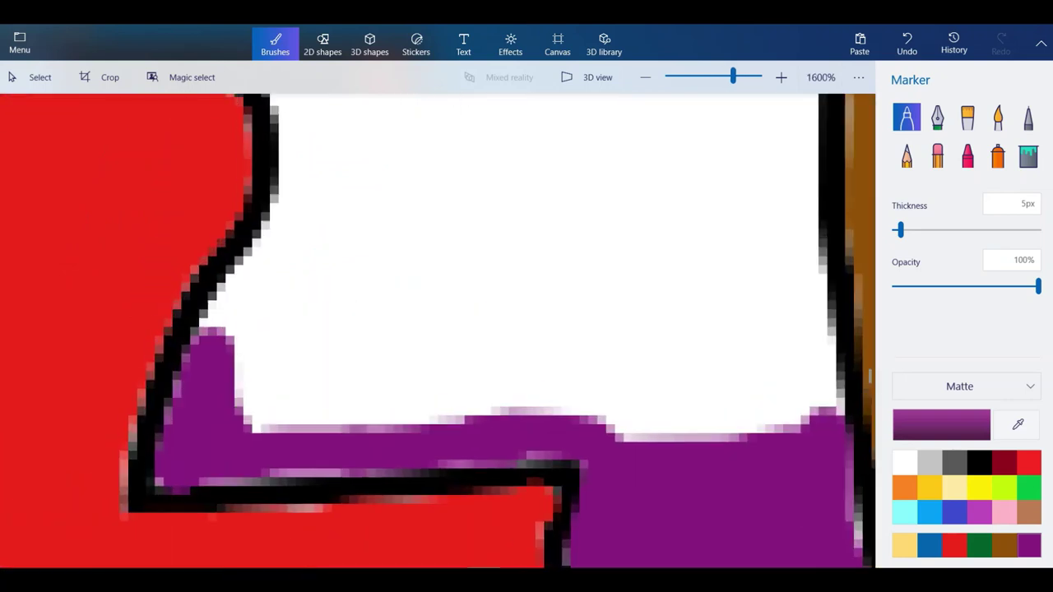
click(314, 464)
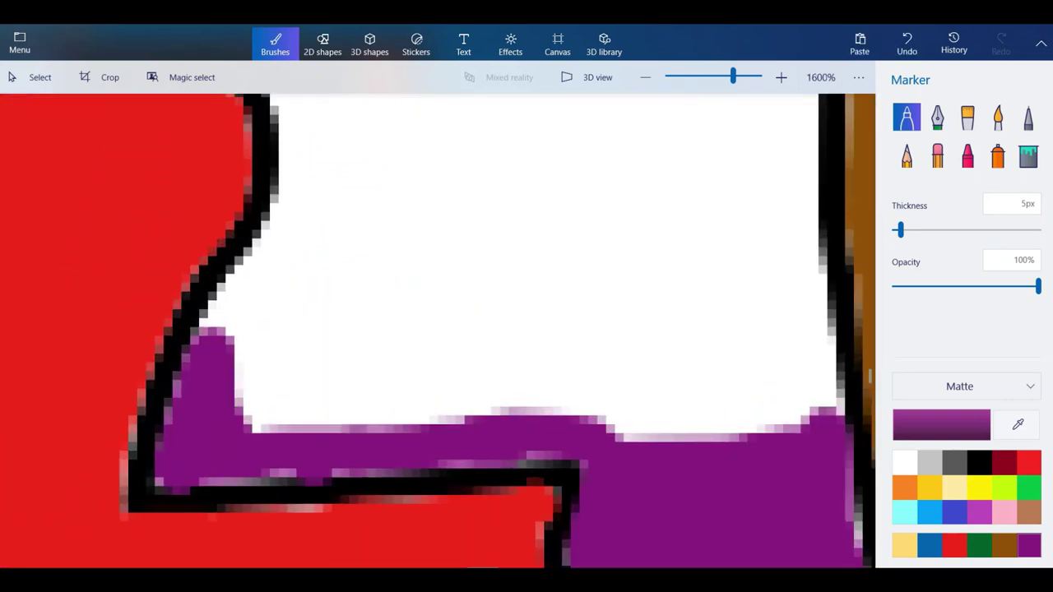
mouse_move(314, 464)
mouse_down()
mouse_move(360, 445)
mouse_move(221, 466)
mouse_up()
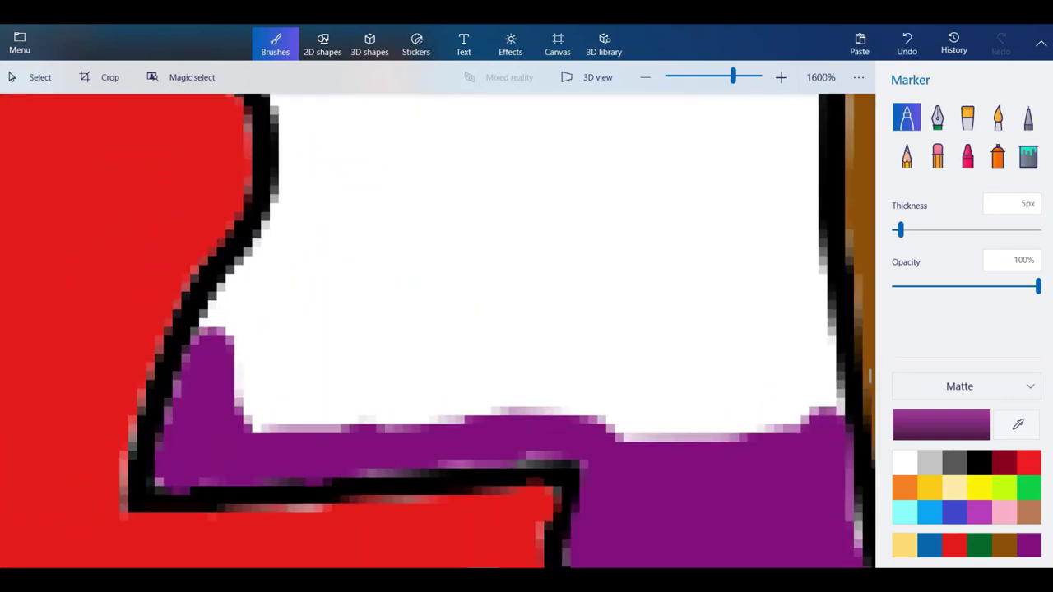
Trace Mississippi's western border northward in purple along Louisiana and Arkansas, almost up to Tennessee.
mouse_move(210, 333)
mouse_down()
mouse_move(298, 215)
mouse_move(306, 165)
mouse_move(296, 121)
mouse_up()
scroll(327, 395, down, 2)
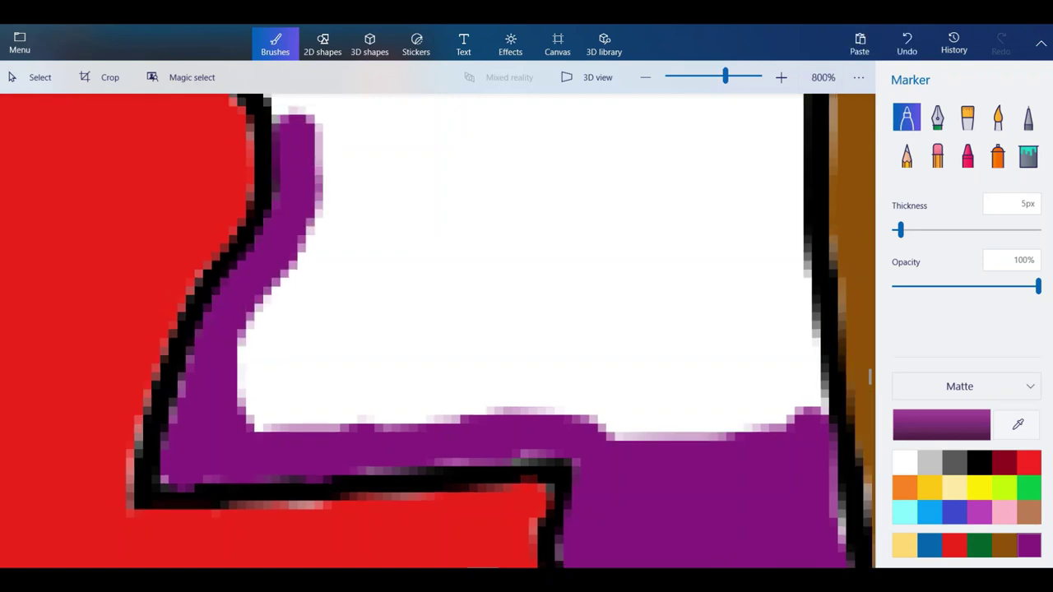
scroll(280, 237, up, 2)
scroll(288, 263, up, 2)
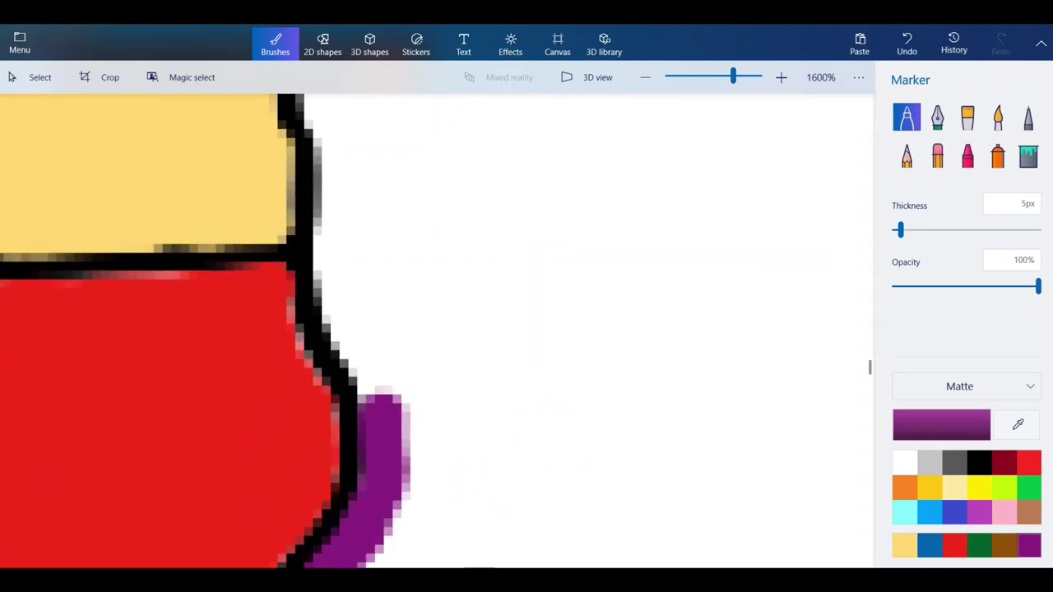
mouse_move(383, 428)
mouse_down()
mouse_move(382, 369)
mouse_move(334, 273)
mouse_move(325, 95)
mouse_up()
scroll(350, 367, down, 4)
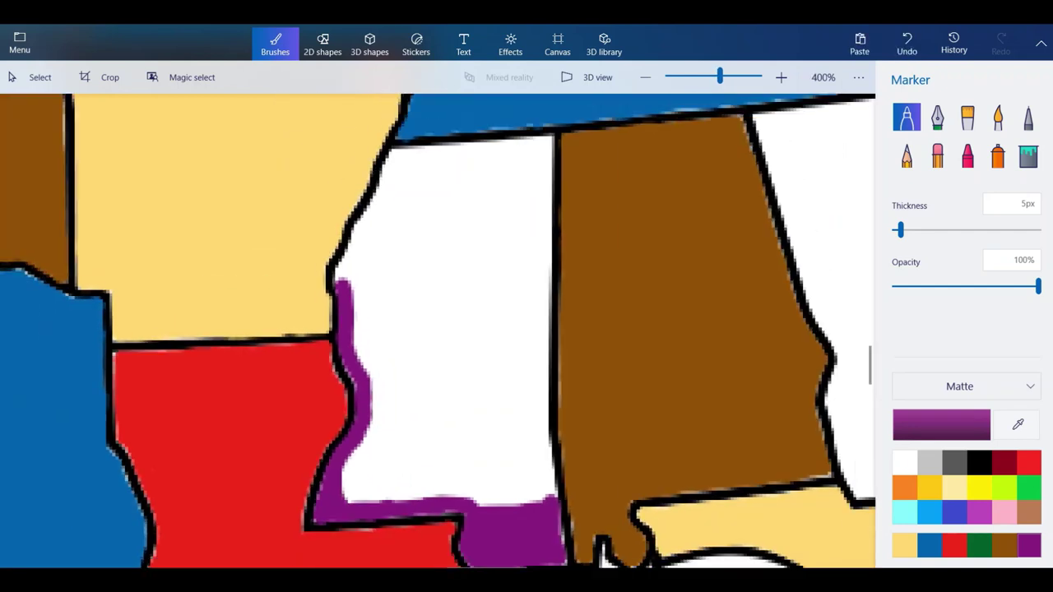
scroll(325, 272, up, 4)
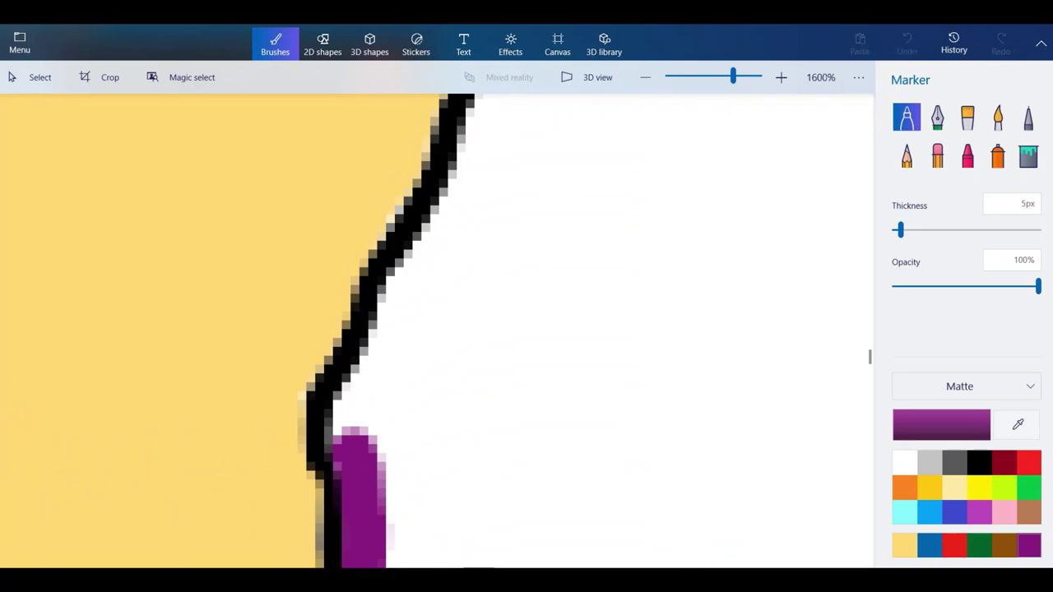
mouse_move(358, 436)
mouse_down()
mouse_move(367, 387)
mouse_move(493, 103)
mouse_up()
scroll(436, 330, down, 3)
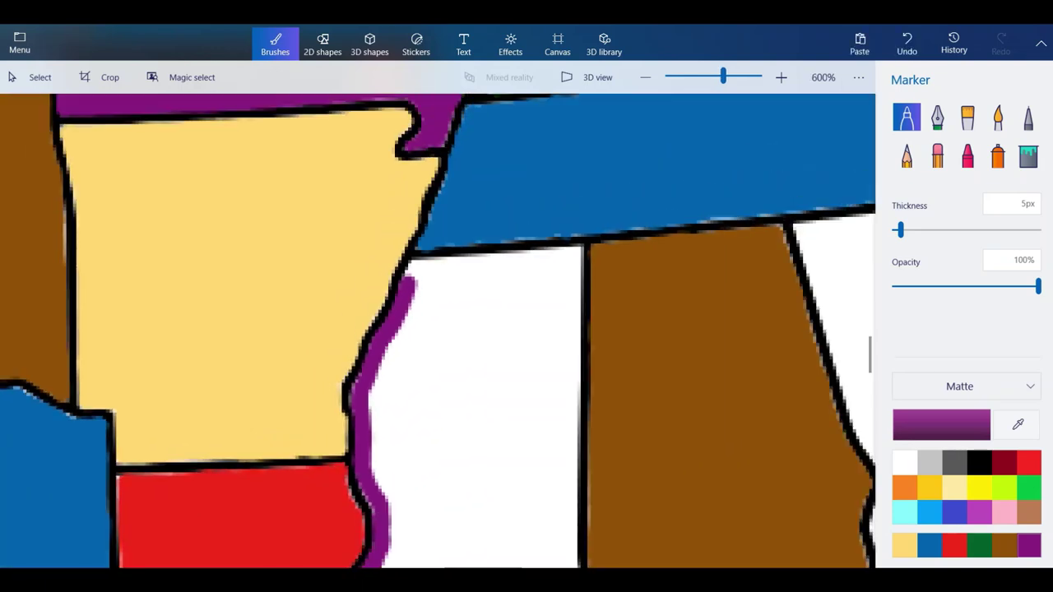
Trace Mississippi's eastern border with Alabama in purple from the southern tip northward.
scroll(437, 329, down, 3)
scroll(436, 329, up, 5)
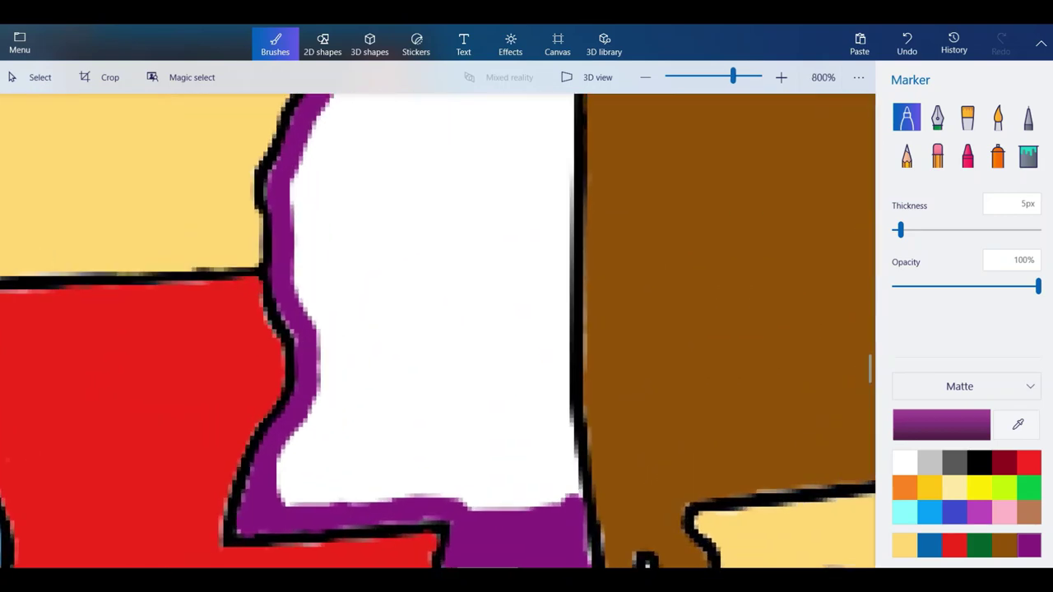
scroll(589, 510, up, 3)
mouse_move(547, 492)
mouse_down()
mouse_move(527, 284)
mouse_move(527, 99)
mouse_up()
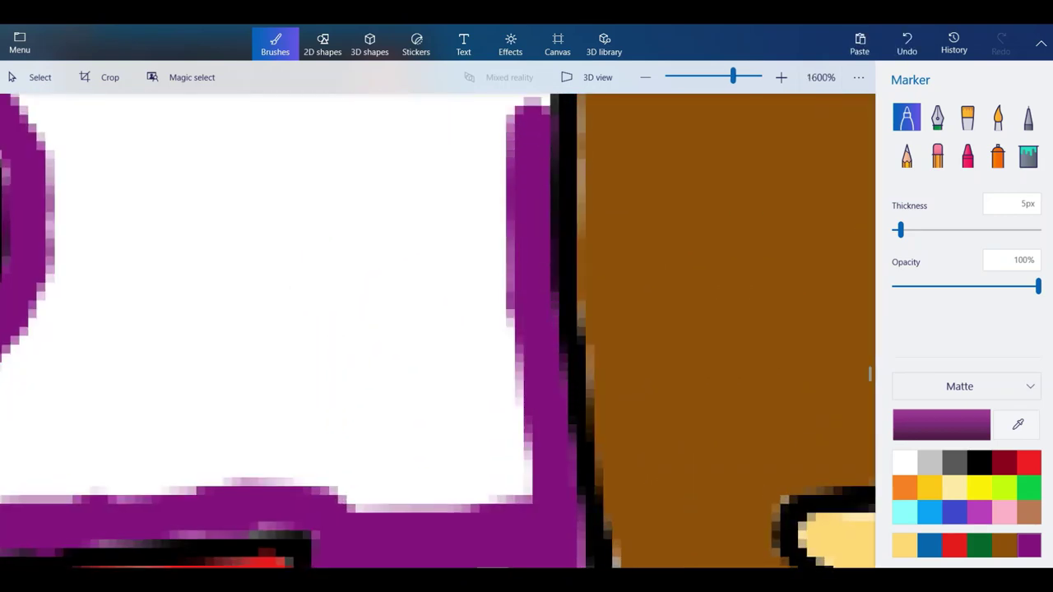
scroll(531, 412, down, 4)
scroll(541, 247, up, 5)
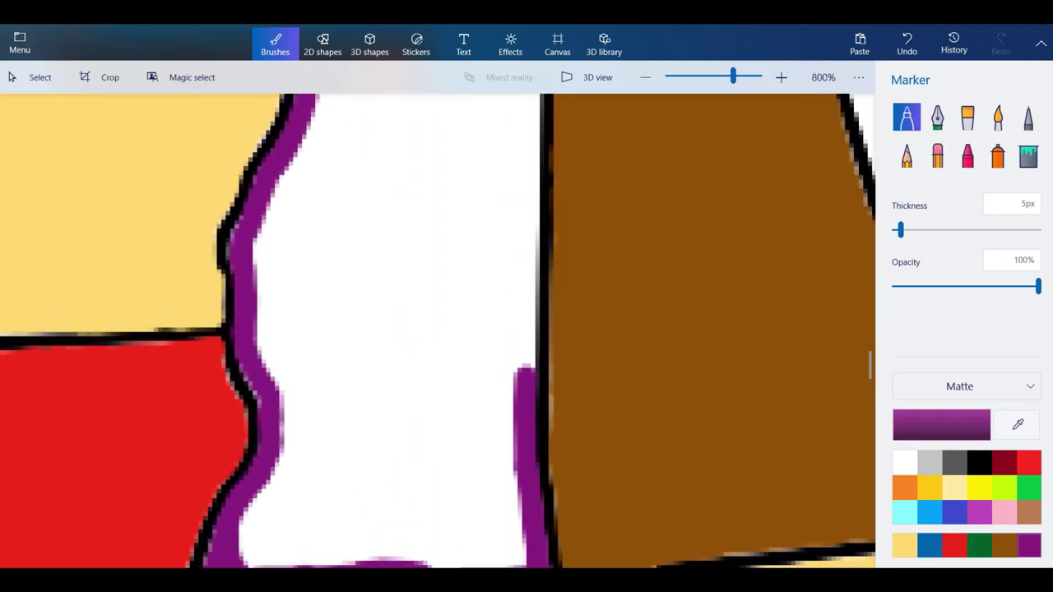
mouse_move(512, 473)
mouse_down()
mouse_move(516, 135)
mouse_move(520, 260)
mouse_up()
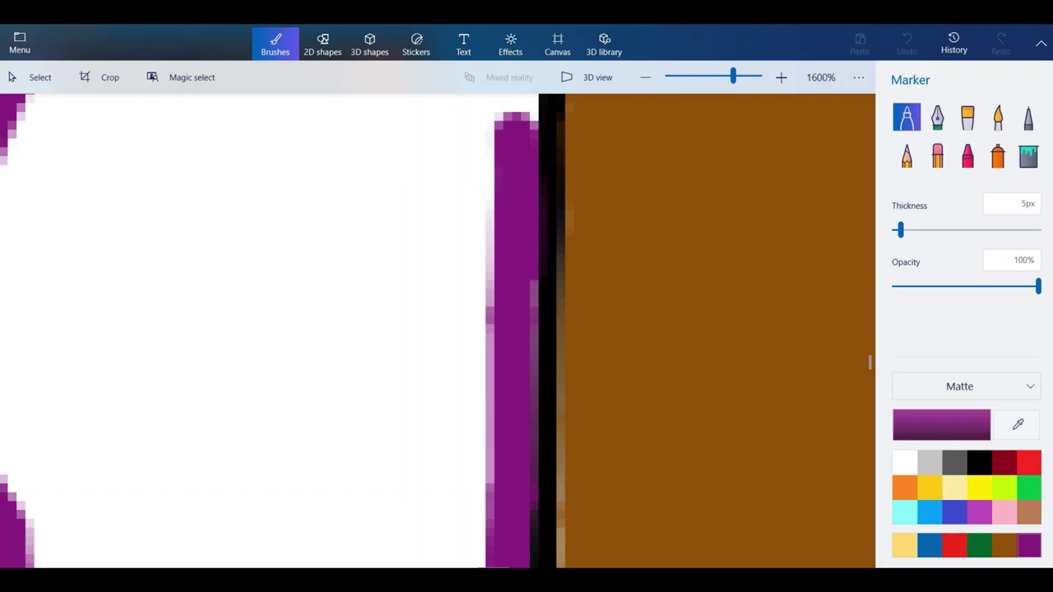
scroll(518, 390, down, 5)
scroll(517, 212, up, 5)
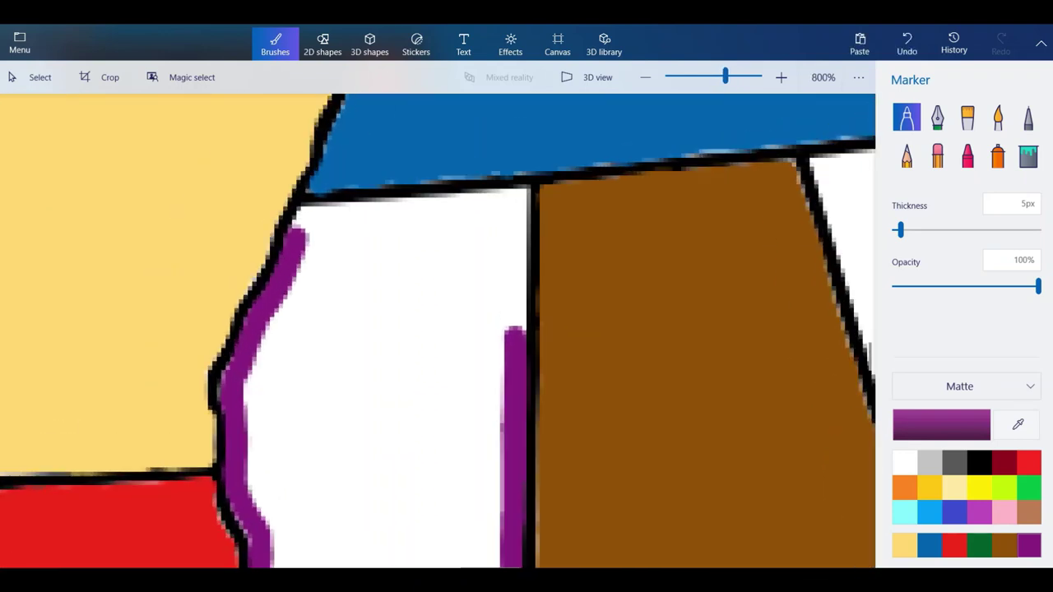
Complete Mississippi's purple outline up to the northeast corner and west along Tennessee, undoing and redrawing the first stroke.
scroll(521, 212, up, 1)
scroll(457, 231, down, 1)
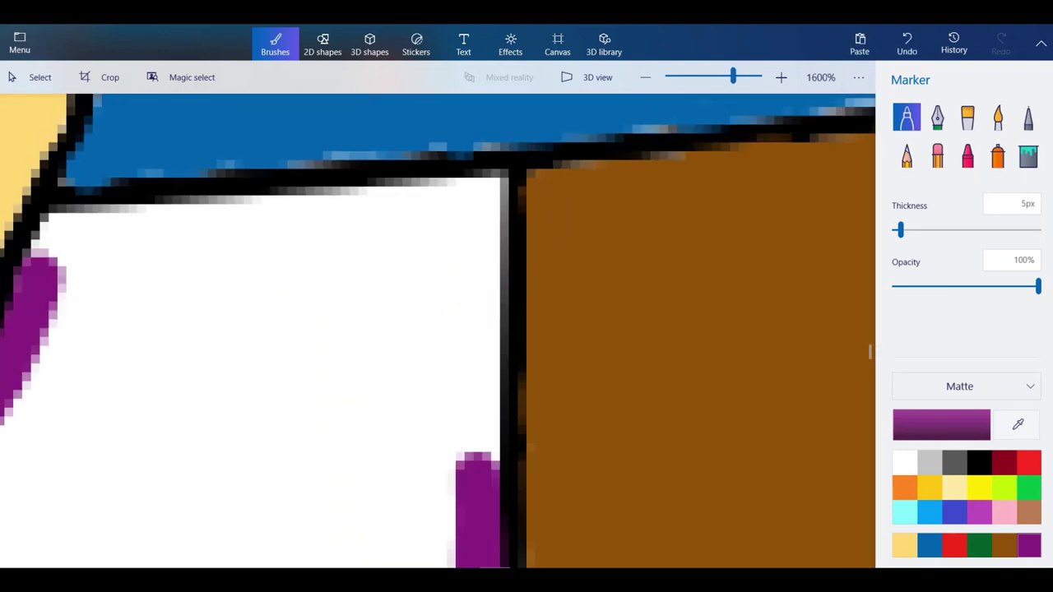
drag(477, 454, 474, 366)
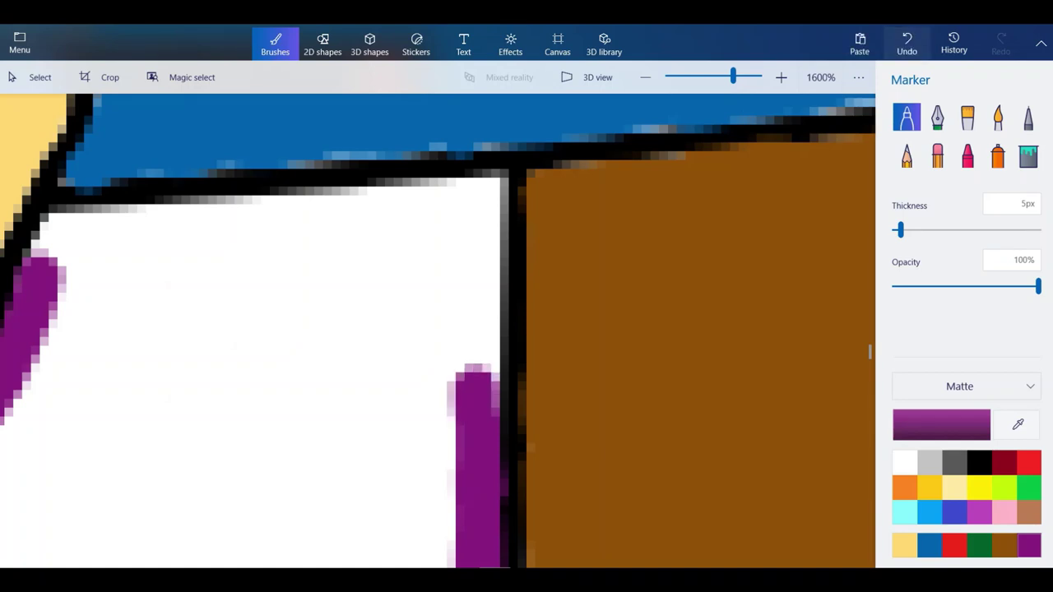
click(906, 42)
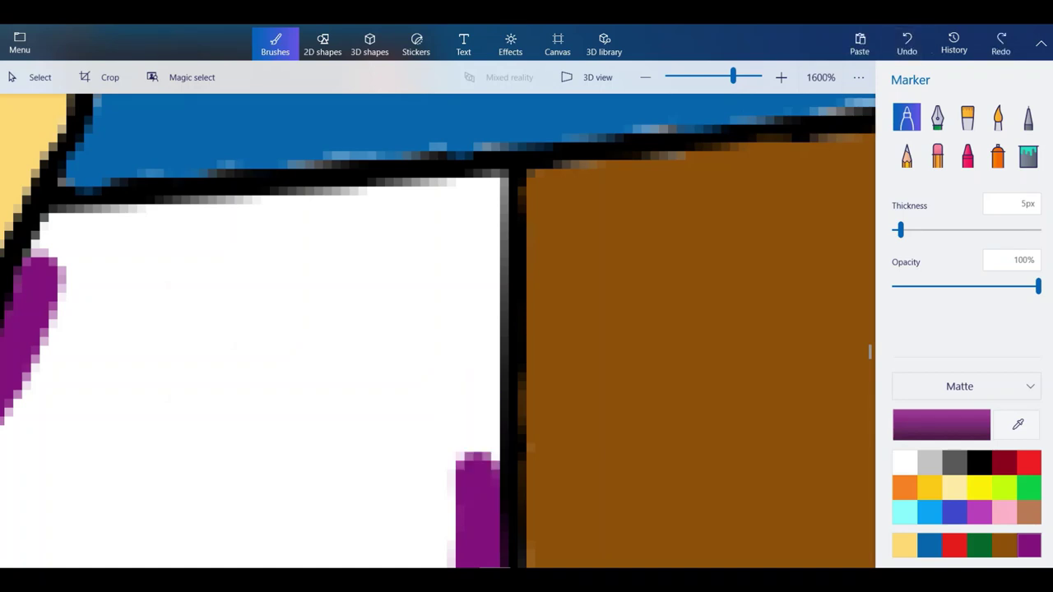
mouse_move(477, 461)
mouse_down()
mouse_move(478, 191)
mouse_move(62, 236)
mouse_move(45, 261)
mouse_move(79, 238)
mouse_move(163, 230)
mouse_move(95, 232)
mouse_up()
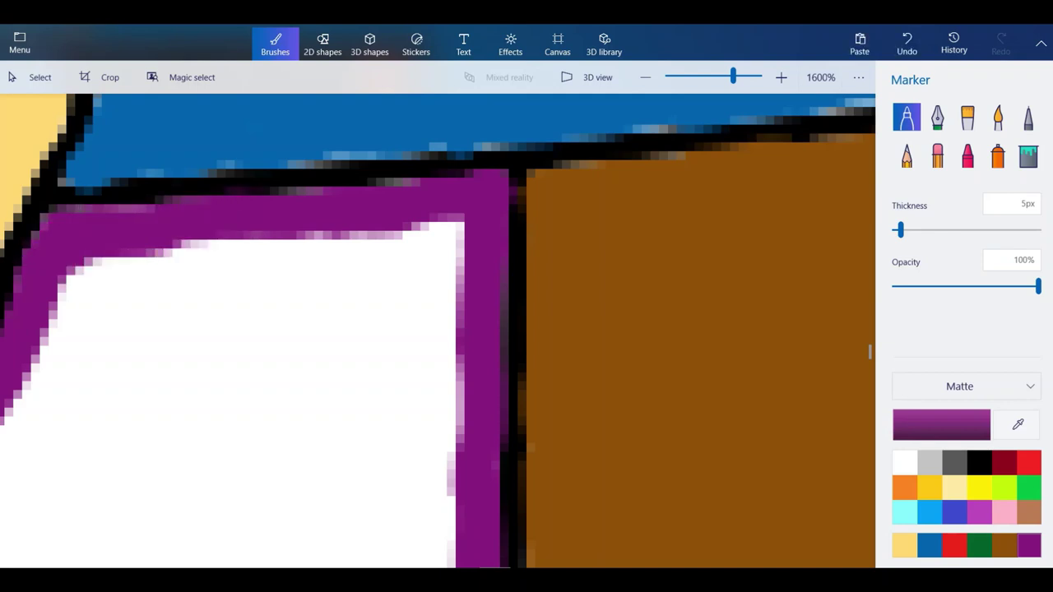
Set the Marker thickness to 10 px and fill southern and western Mississippi with purple, undoing one stroke along the way.
scroll(310, 171, down, 4)
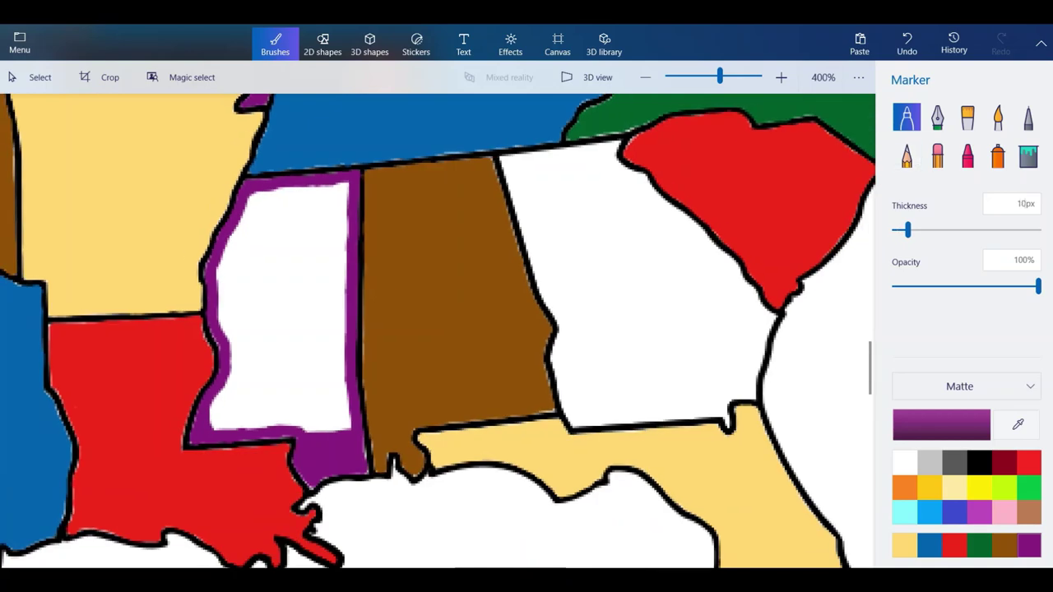
scroll(164, 334, up, 2)
mouse_move(465, 321)
mouse_down()
mouse_move(300, 459)
mouse_move(273, 502)
mouse_move(530, 497)
mouse_up()
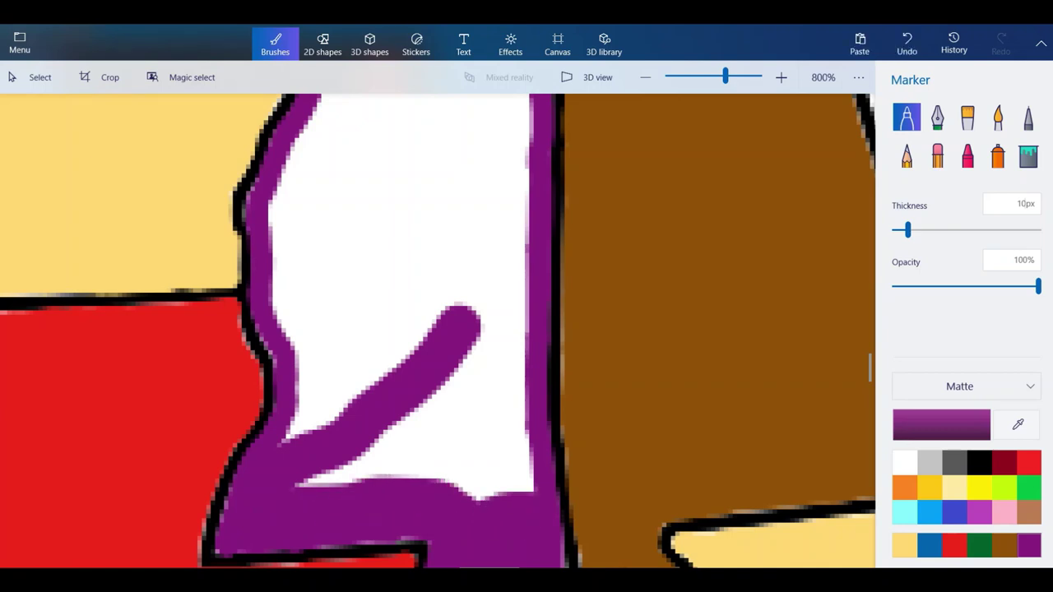
key(ctrl+z)
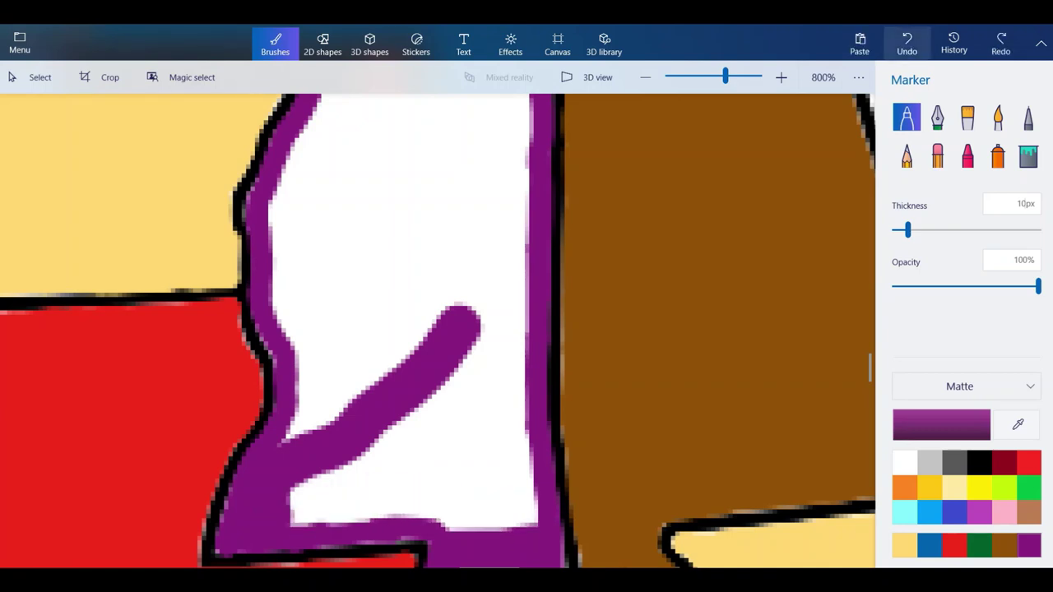
mouse_move(508, 424)
mouse_down()
mouse_move(507, 510)
mouse_move(304, 509)
mouse_move(411, 461)
mouse_move(461, 378)
mouse_move(437, 330)
mouse_move(465, 272)
mouse_up()
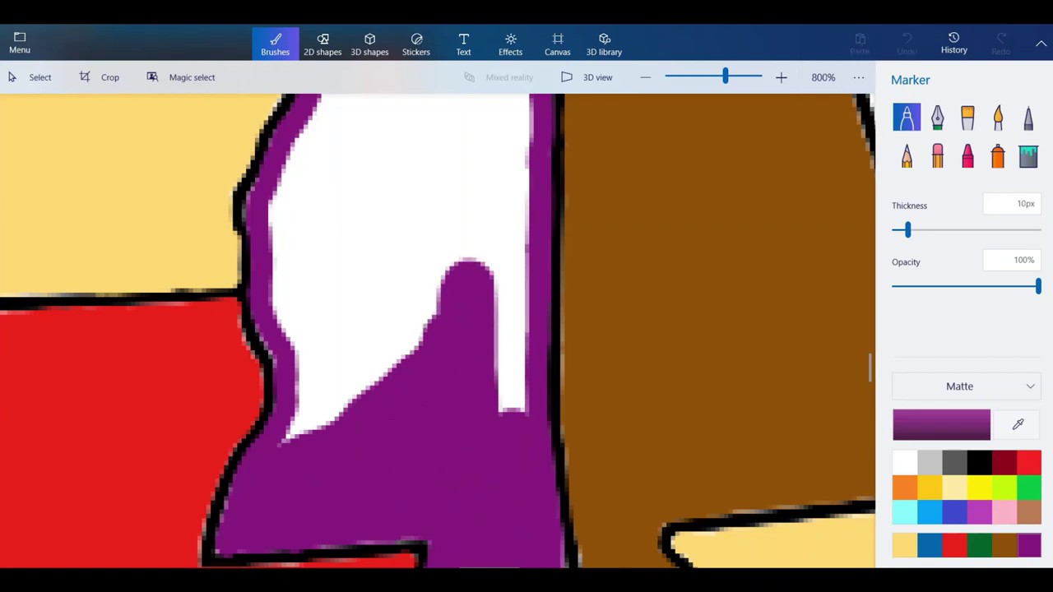
mouse_move(341, 411)
mouse_down()
mouse_move(290, 434)
mouse_move(302, 350)
mouse_move(288, 205)
mouse_up()
mouse_move(290, 226)
mouse_down()
mouse_move(321, 119)
mouse_move(342, 383)
mouse_move(362, 354)
mouse_move(403, 197)
mouse_move(400, 247)
mouse_up()
Fill the remaining white areas in eastern and northern Mississippi with purple.
scroll(400, 259, down, 2)
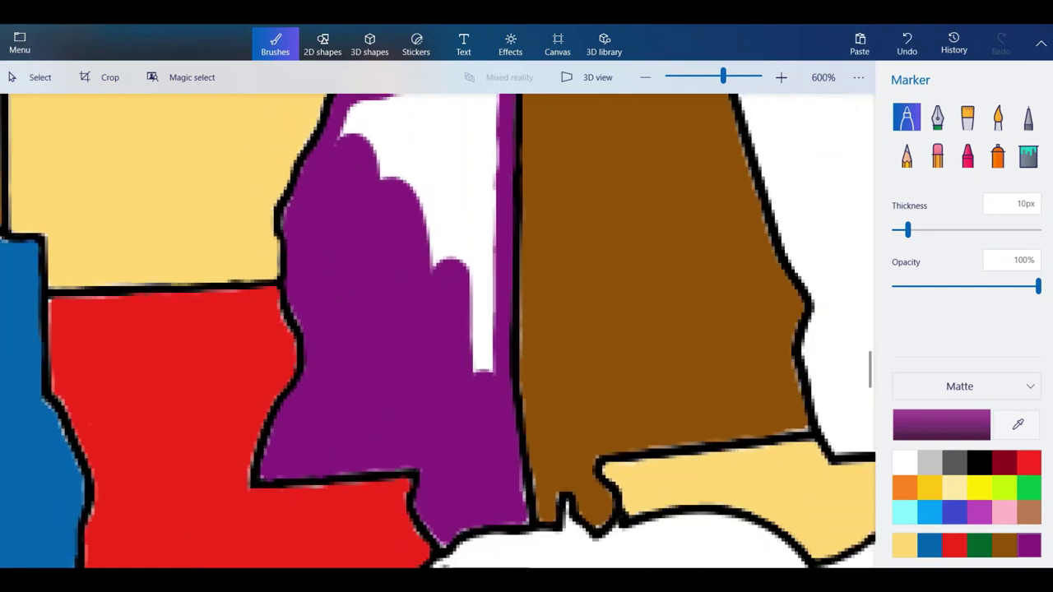
scroll(463, 210, up, 1)
mouse_move(459, 190)
mouse_down()
mouse_move(492, 404)
mouse_move(495, 156)
mouse_move(449, 276)
mouse_move(421, 263)
mouse_up()
key(ctrl+minus)
key(ctrl+minus)
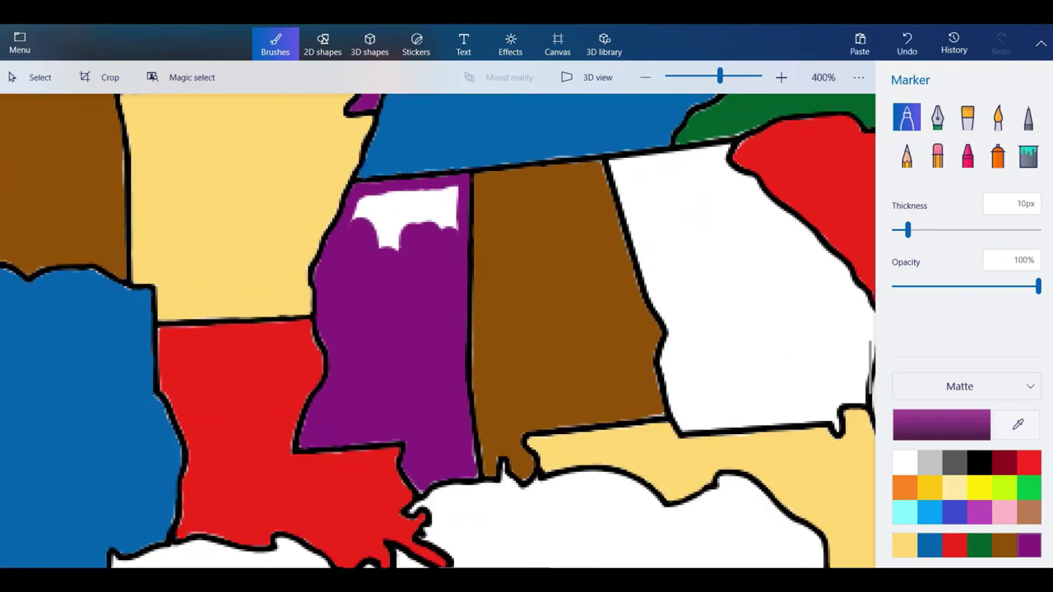
key(ctrl+plus)
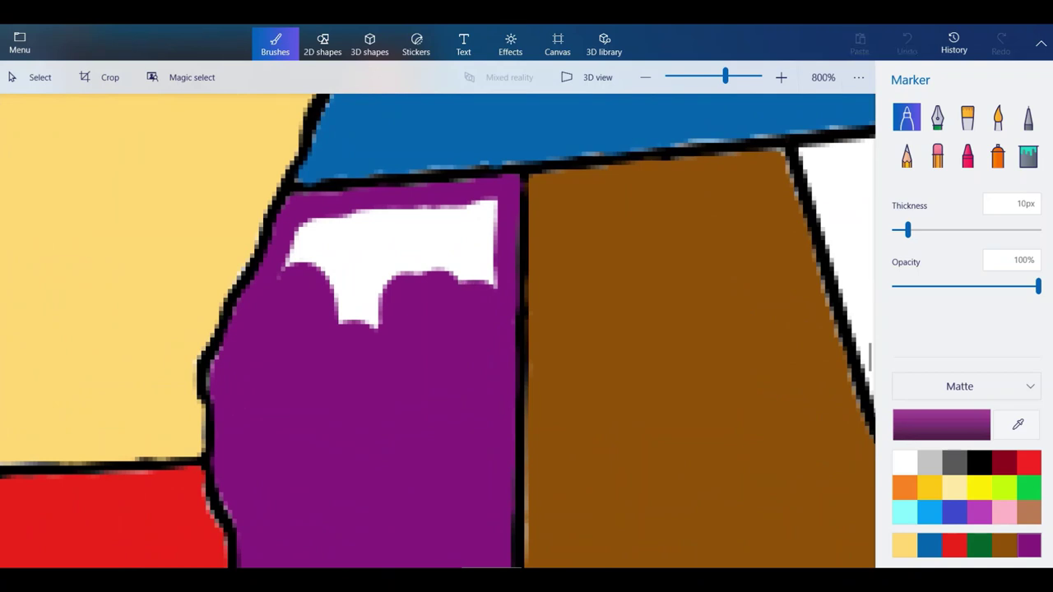
mouse_move(487, 284)
mouse_down()
mouse_move(486, 214)
mouse_move(456, 202)
mouse_move(337, 209)
mouse_move(300, 226)
mouse_move(301, 256)
mouse_move(370, 230)
mouse_move(461, 239)
mouse_move(379, 288)
mouse_move(419, 247)
mouse_move(341, 296)
mouse_up()
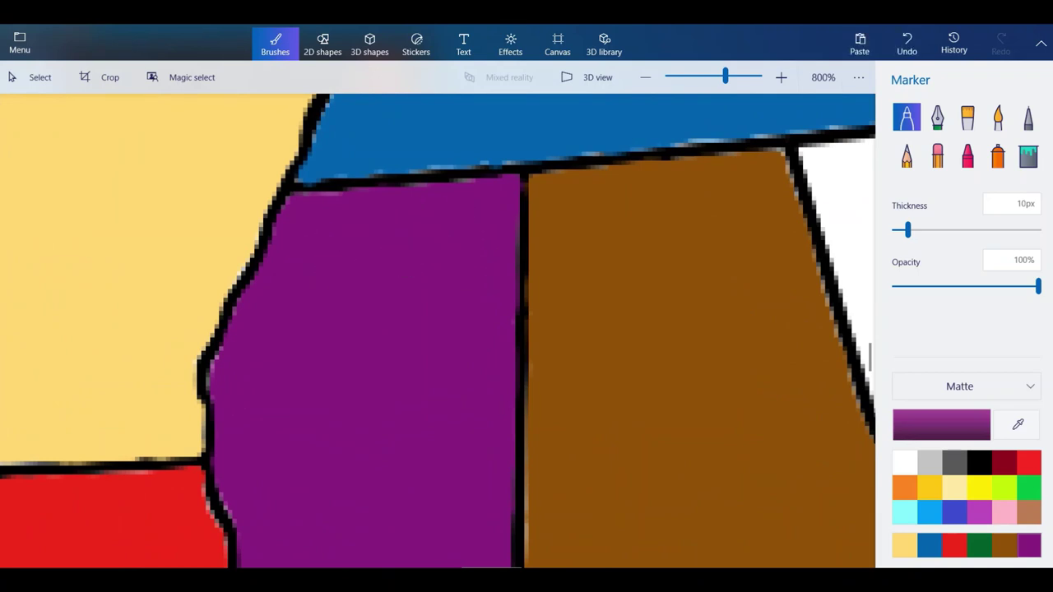
scroll(444, 218, down, 6)
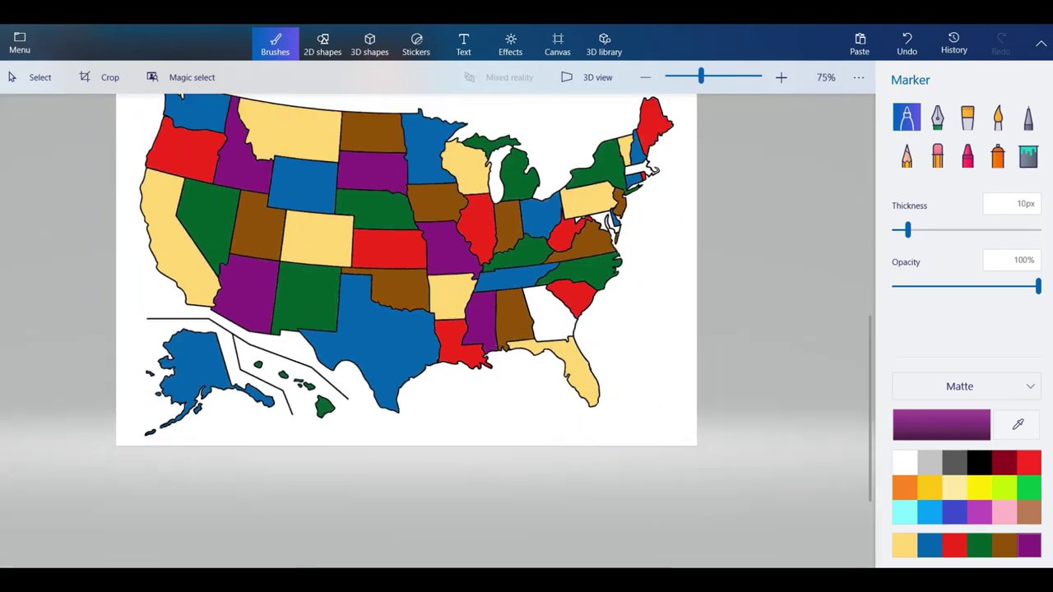
scroll(648, 430, down, 2)
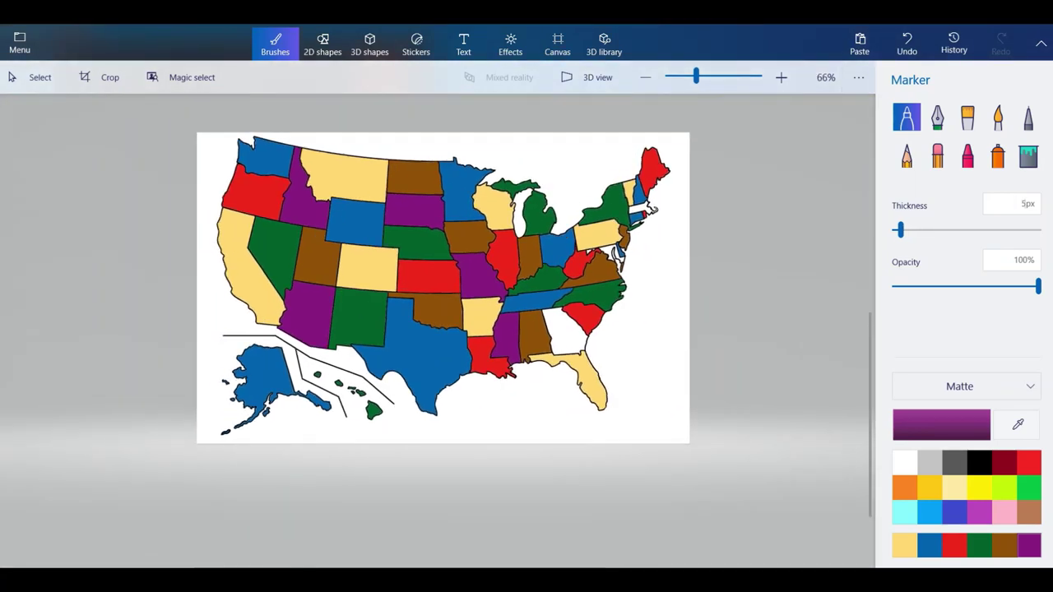
Trace Georgia's lower coast and southern border in purple, undoing the first stroke, and fill the small southern notch at 2 px thickness.
scroll(599, 435, up, 1)
scroll(568, 356, up, 1)
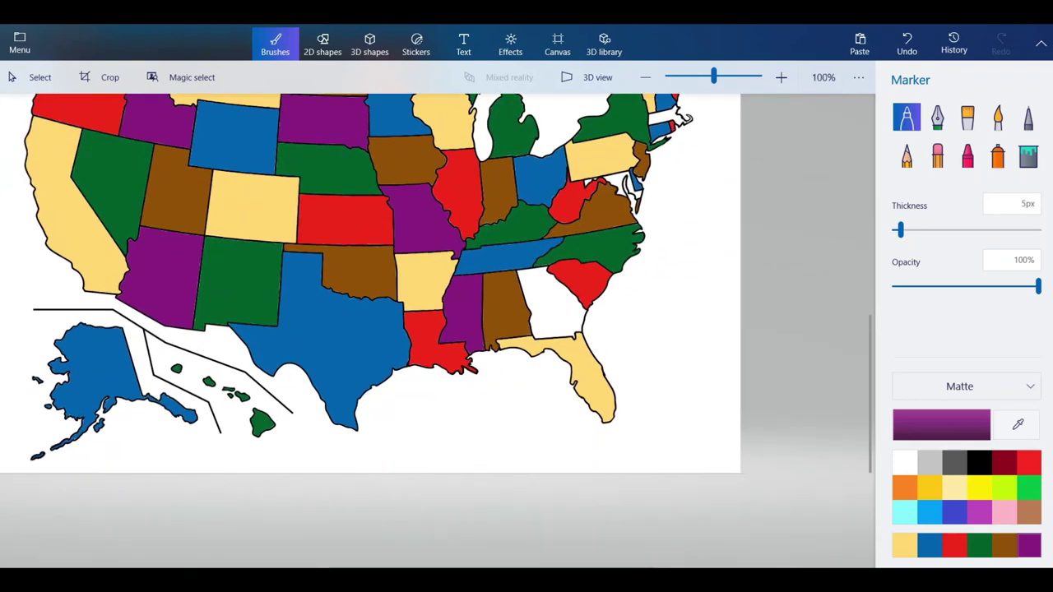
scroll(565, 327, up, 6)
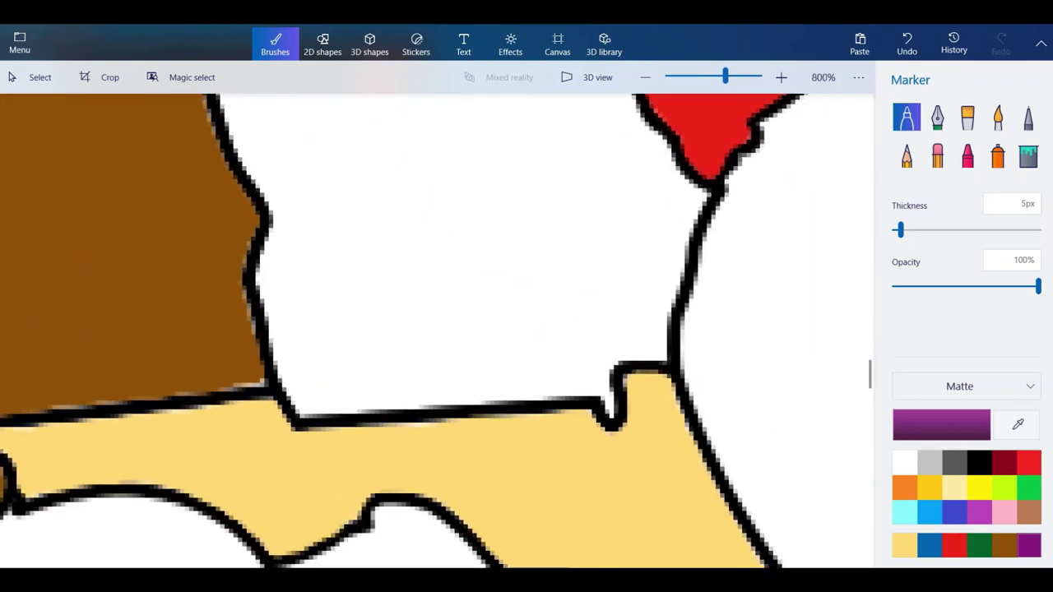
scroll(613, 382, up, 1)
mouse_move(712, 303)
mouse_down()
mouse_move(625, 304)
mouse_move(594, 323)
mouse_up()
click(907, 43)
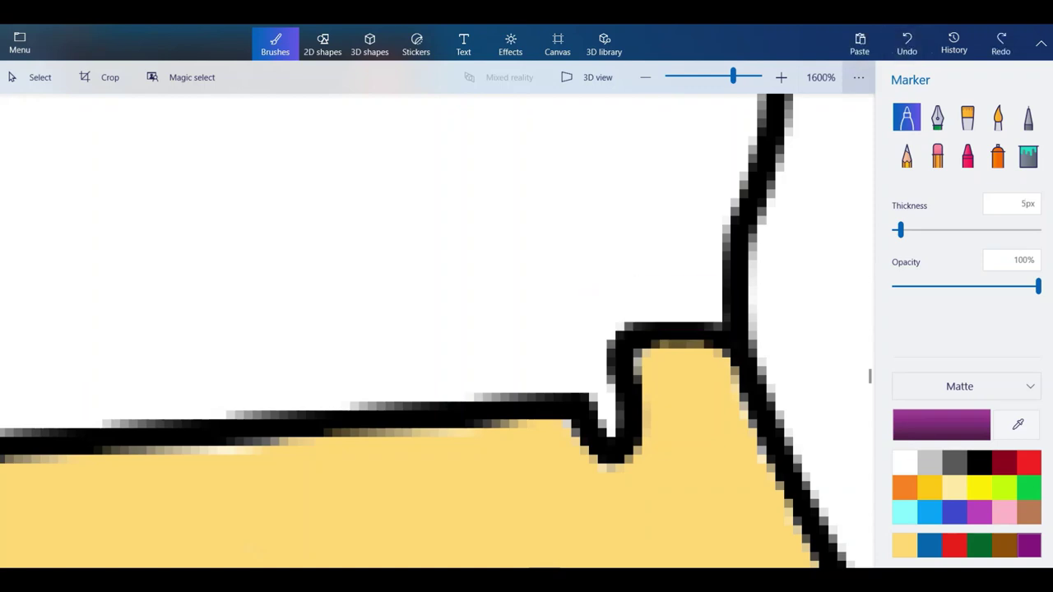
mouse_move(736, 125)
mouse_down()
mouse_move(702, 306)
mouse_move(586, 323)
mouse_move(543, 375)
mouse_move(70, 401)
mouse_up()
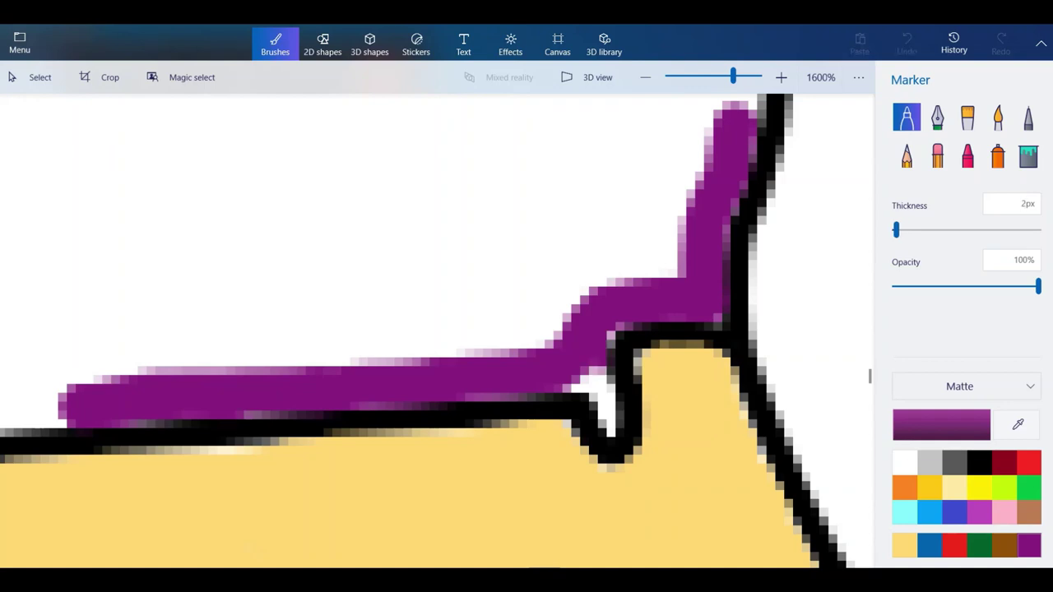
drag(603, 366, 611, 435)
mouse_move(610, 433)
mouse_down()
mouse_move(603, 383)
mouse_move(574, 384)
mouse_move(595, 391)
mouse_up()
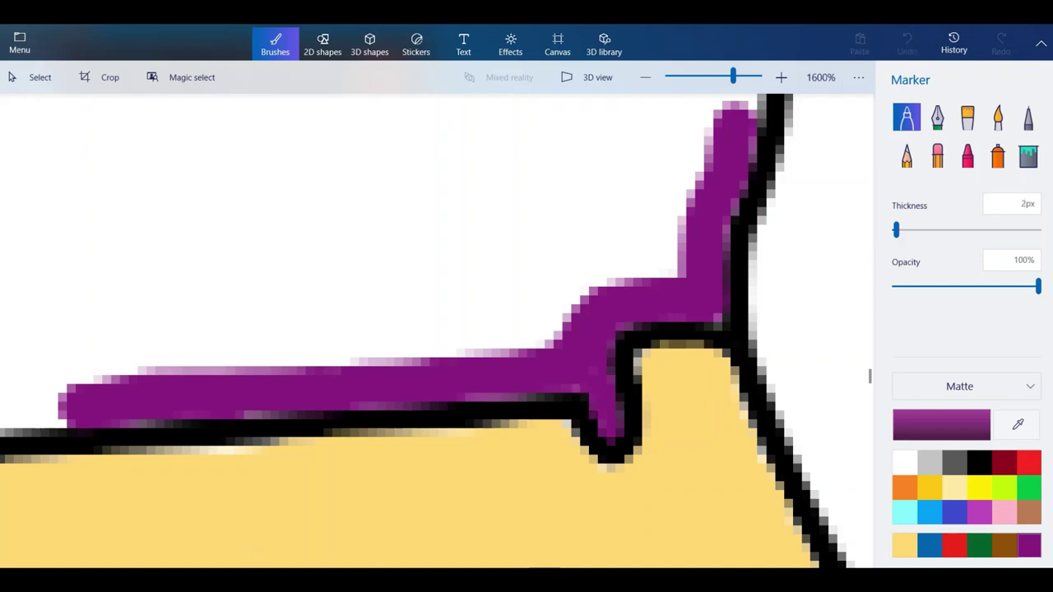
Set the Marker thickness to 5 px and trace Georgia's southwest corner and lower Alabama border in purple.
scroll(585, 362, down, 2)
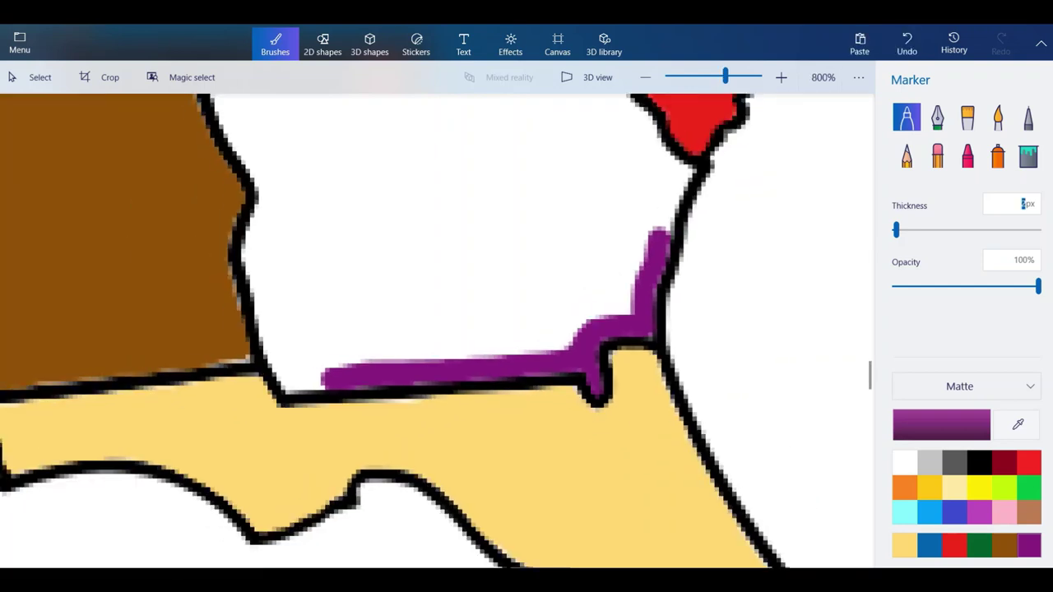
scroll(244, 354, up, 2)
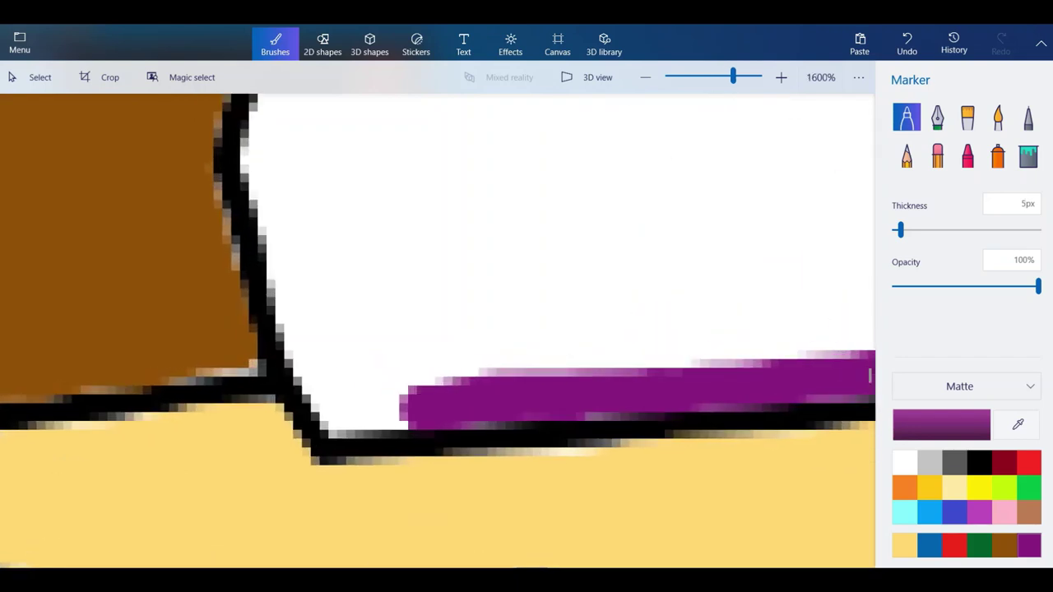
mouse_move(419, 407)
mouse_down()
mouse_move(341, 409)
mouse_move(316, 370)
mouse_move(262, 149)
mouse_up()
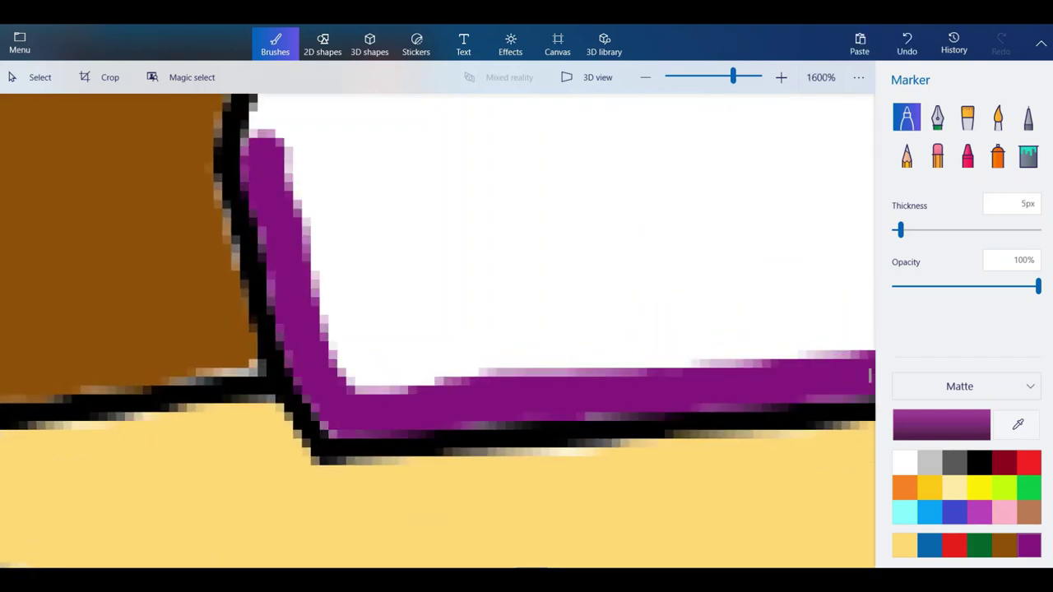
scroll(384, 461, down, 1)
scroll(345, 444, down, 2)
scroll(329, 346, up, 3)
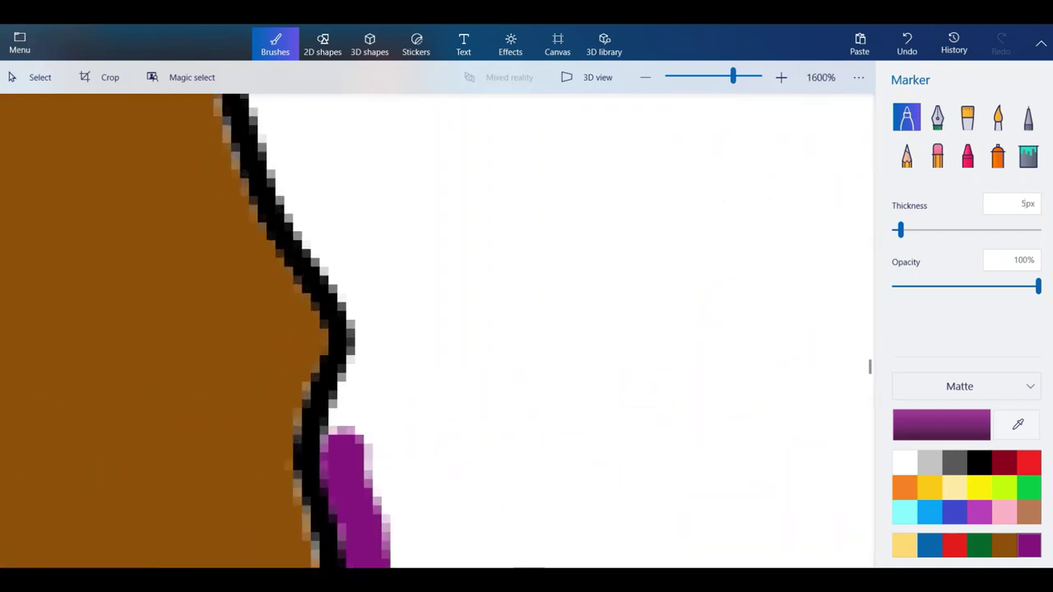
mouse_move(346, 444)
mouse_down()
mouse_move(366, 292)
mouse_move(247, 94)
mouse_up()
scroll(437, 329, down, 2)
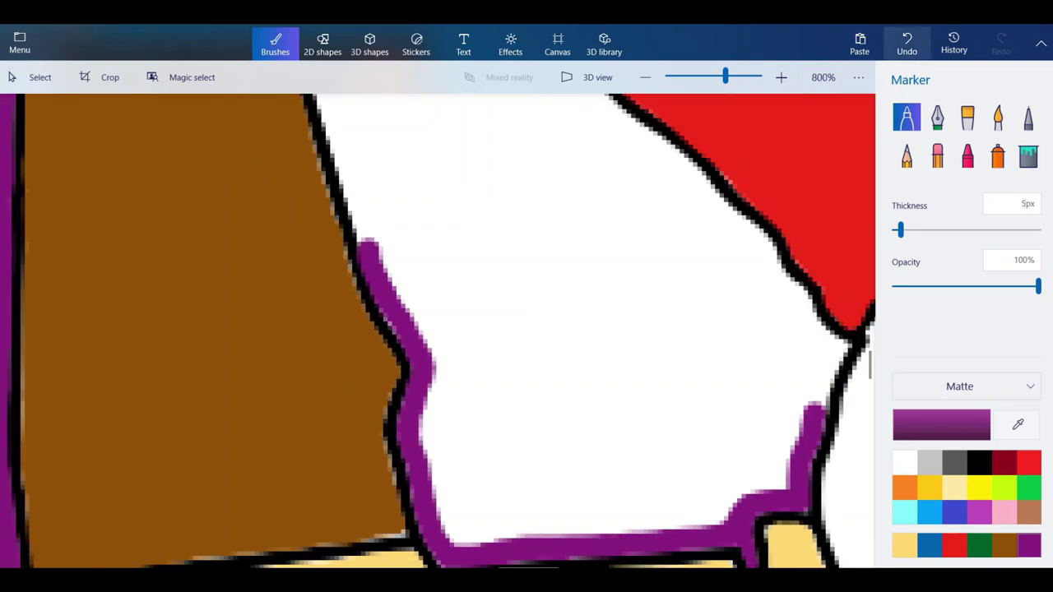
Extend Georgia's purple outline north along the Alabama border, undoing and redrawing strokes that stray from the line.
click(907, 44)
scroll(457, 198, up, 2)
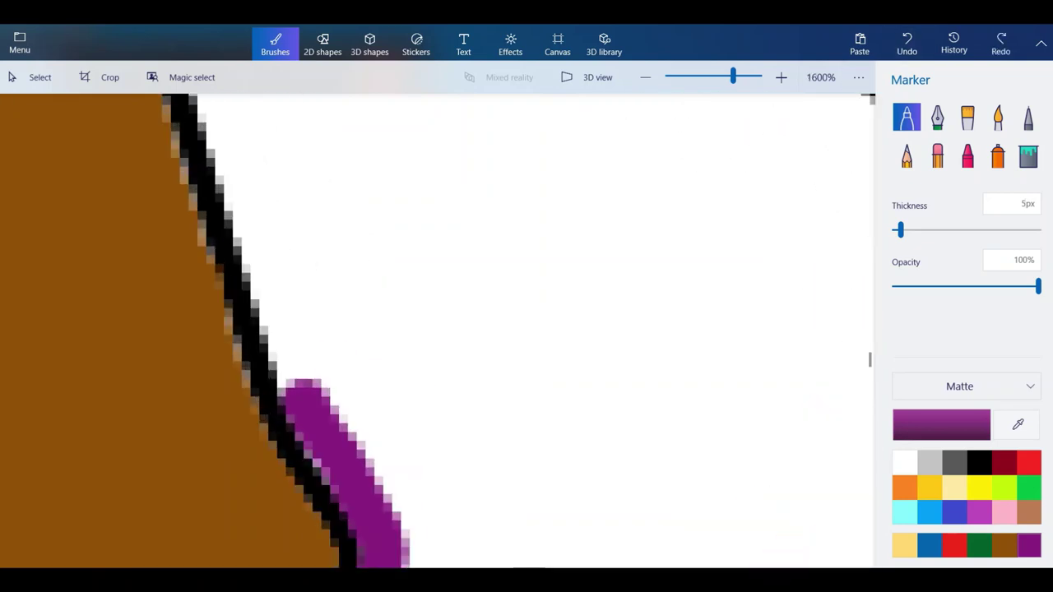
mouse_move(362, 477)
mouse_down()
mouse_move(284, 333)
mouse_move(249, 218)
mouse_up()
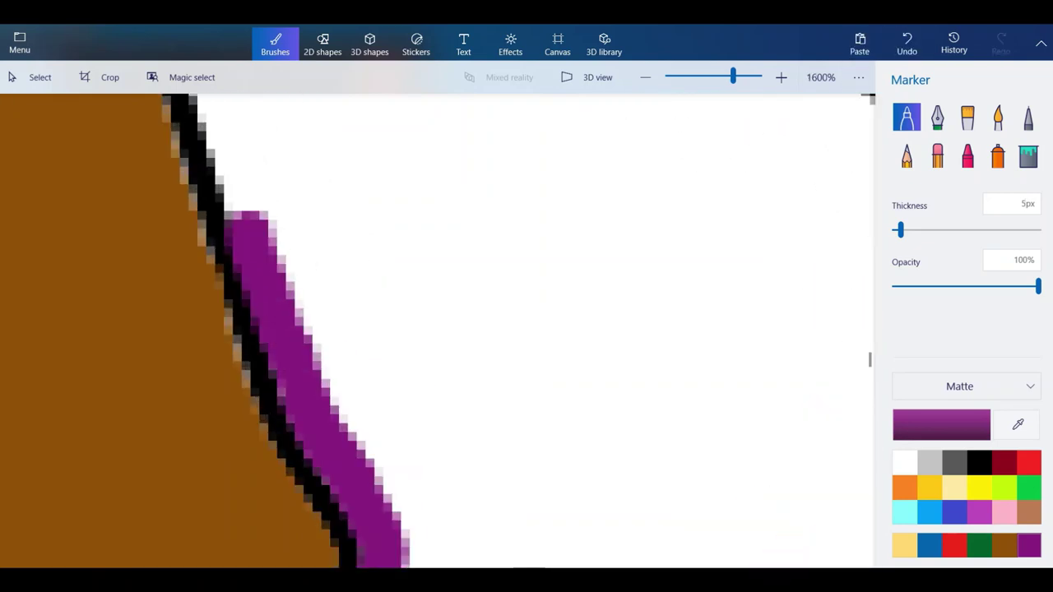
click(907, 43)
scroll(436, 330, down, 2)
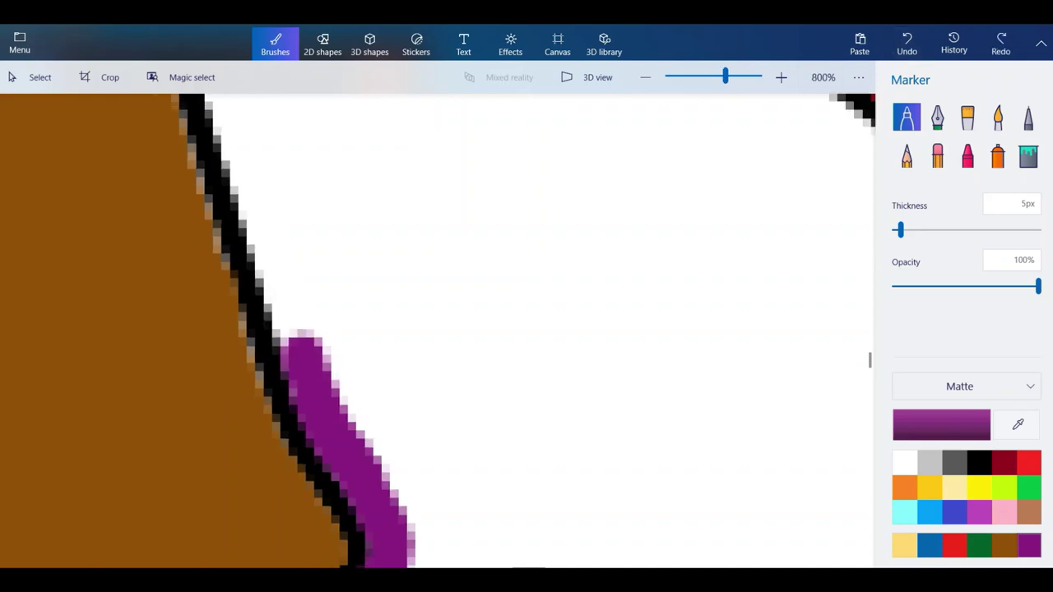
scroll(356, 286, up, 2)
drag(510, 526, 438, 319)
drag(461, 379, 440, 321)
drag(455, 356, 370, 107)
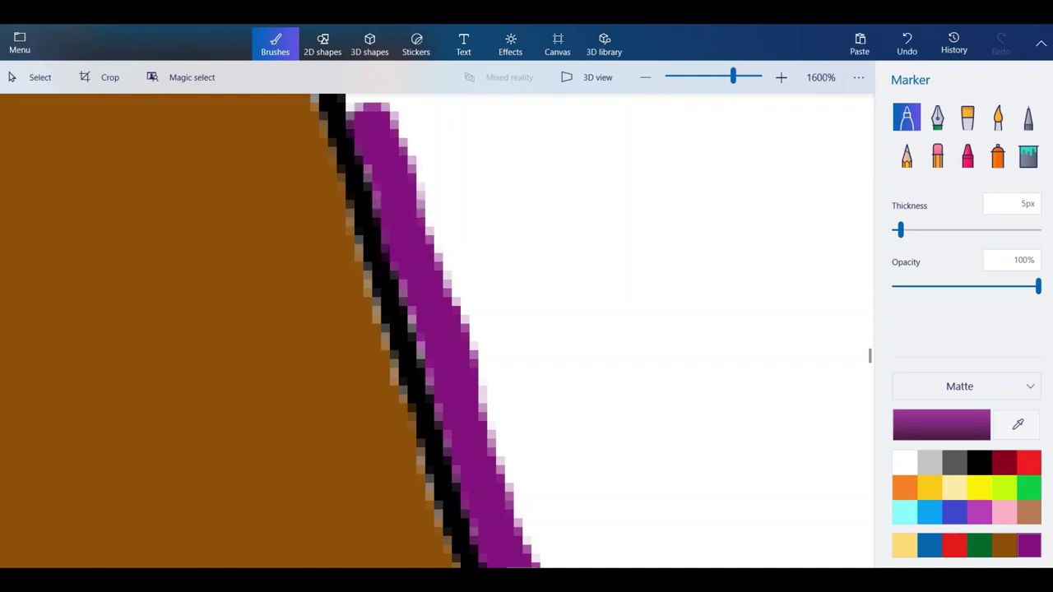
Trace Georgia's northwest corner and northern border in purple up to the South Carolina corner.
scroll(436, 428, down, 3)
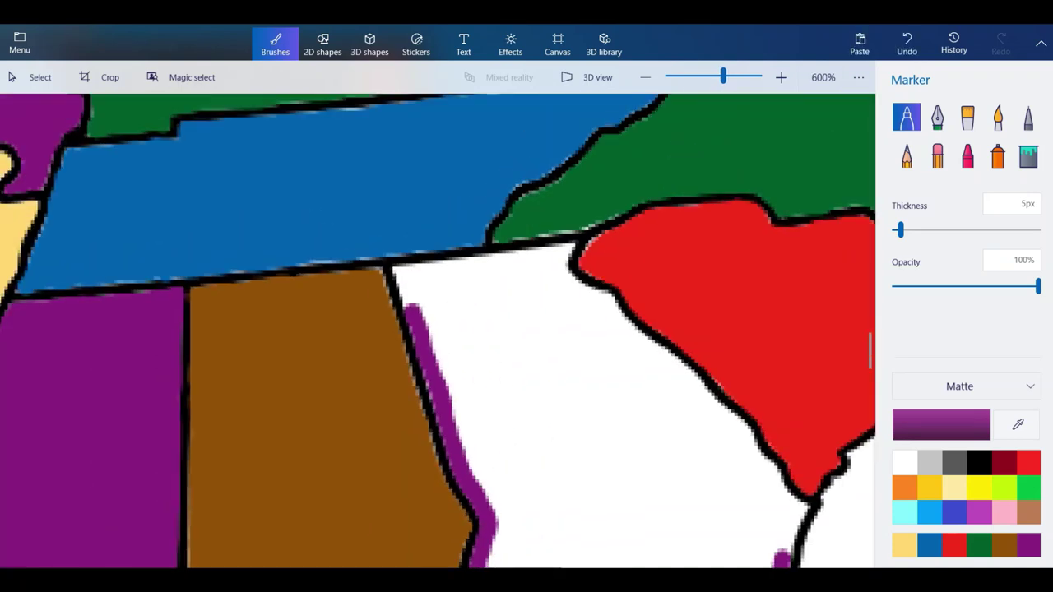
scroll(409, 264, up, 3)
mouse_move(416, 387)
mouse_down()
mouse_move(366, 280)
mouse_move(372, 267)
mouse_move(590, 265)
mouse_move(805, 233)
mouse_move(800, 284)
mouse_move(815, 313)
mouse_move(840, 211)
mouse_up()
scroll(367, 306, down, 1)
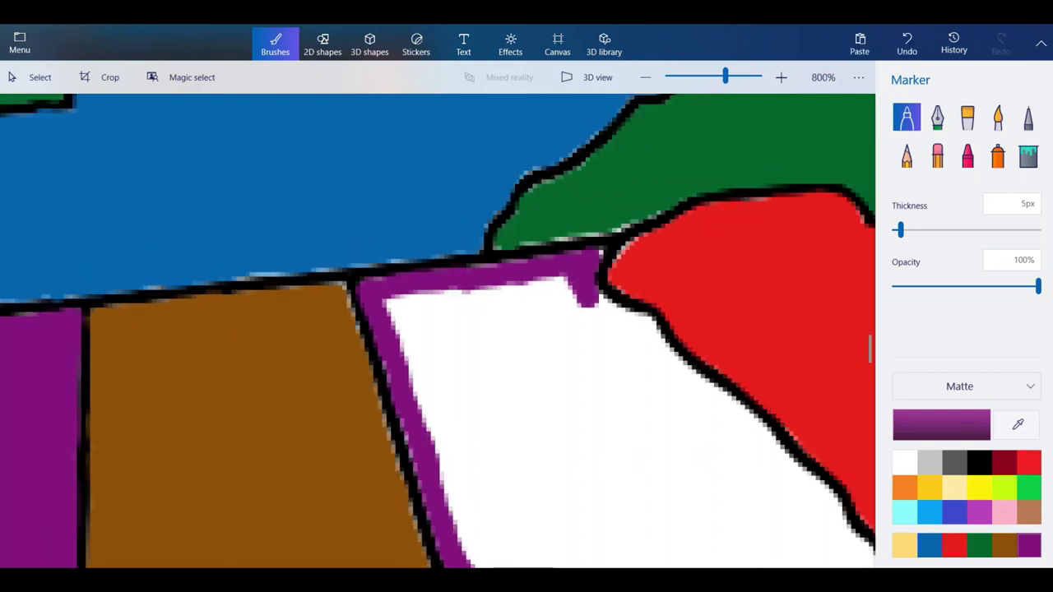
scroll(624, 267, up, 1)
click(572, 247)
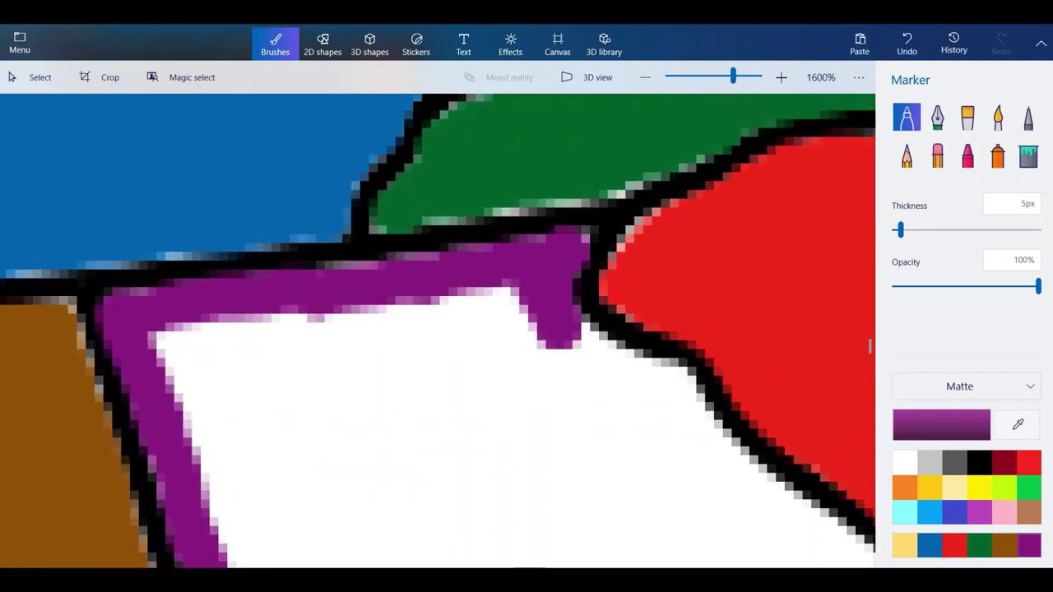
scroll(484, 258, down, 1)
scroll(609, 371, up, 1)
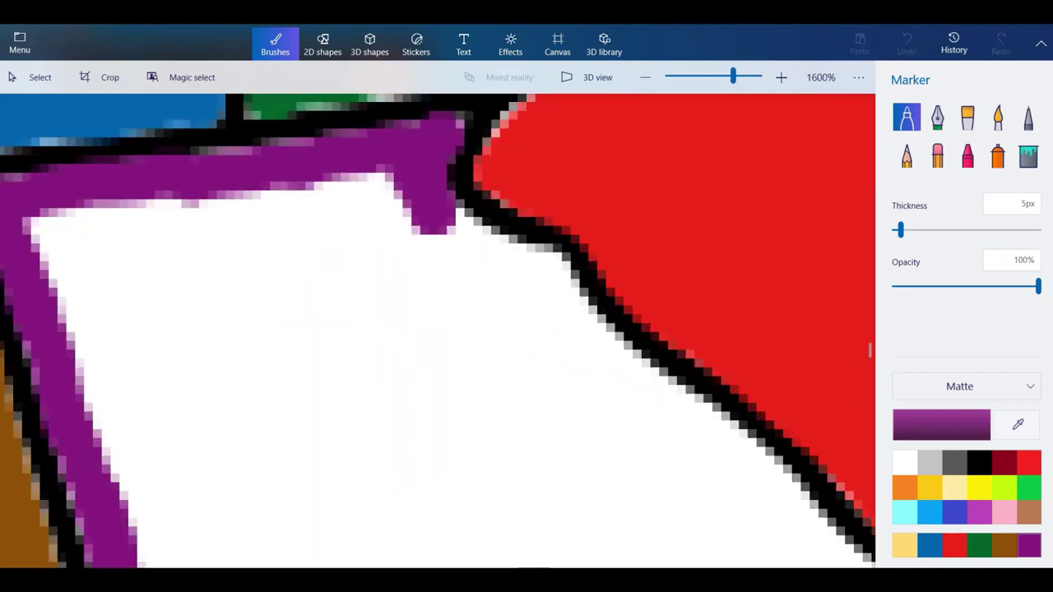
Trace Georgia's South Carolina border in purple down to the coast and close the outline.
mouse_move(659, 404)
mouse_down()
mouse_move(580, 334)
mouse_move(539, 257)
mouse_move(492, 254)
mouse_move(438, 202)
mouse_up()
scroll(439, 194, down, 1)
scroll(675, 353, up, 1)
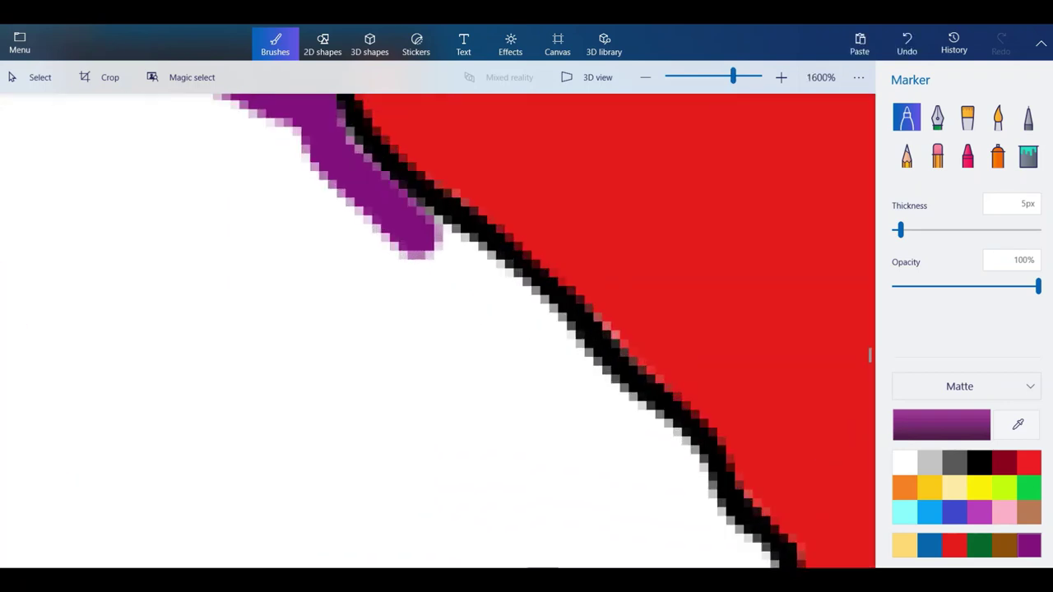
mouse_move(676, 474)
mouse_down()
mouse_move(510, 298)
mouse_move(350, 161)
mouse_up()
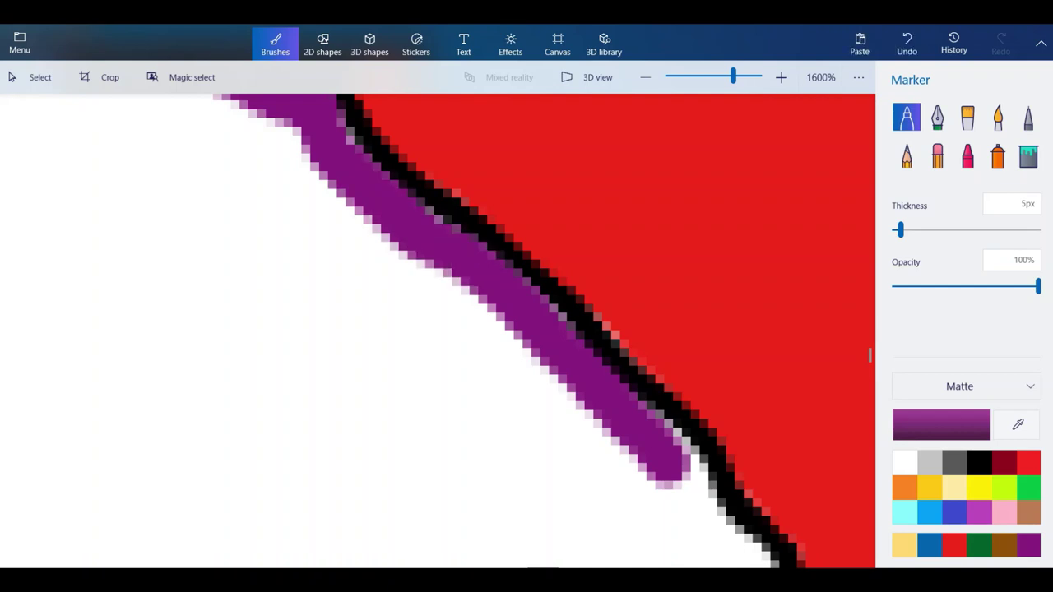
scroll(350, 161, down, 3)
scroll(519, 333, up, 3)
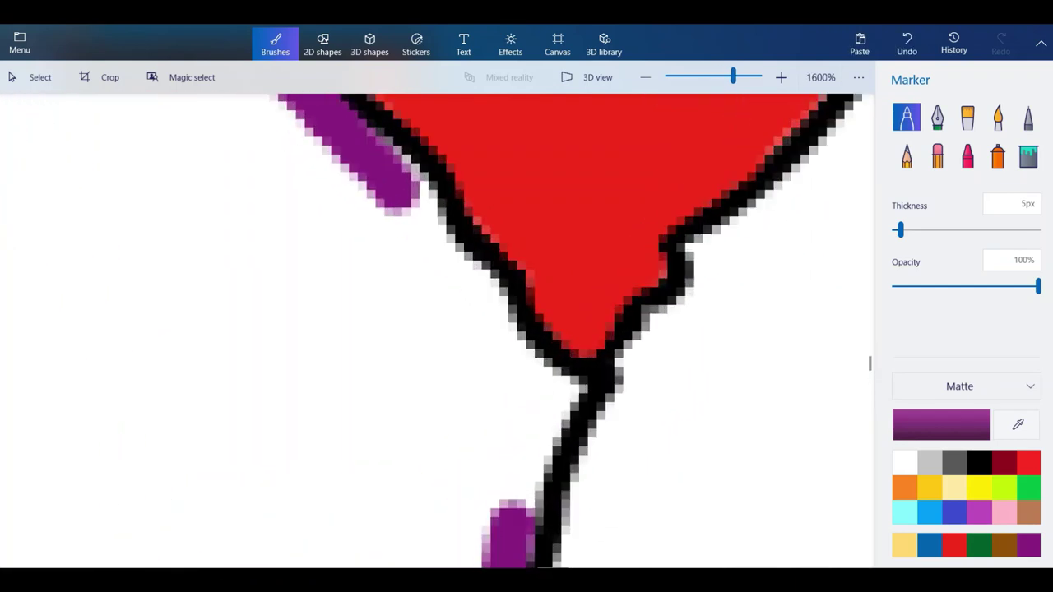
mouse_move(512, 515)
mouse_down()
mouse_move(527, 419)
mouse_move(568, 372)
mouse_move(481, 325)
mouse_move(388, 188)
mouse_move(459, 243)
mouse_move(512, 329)
mouse_up()
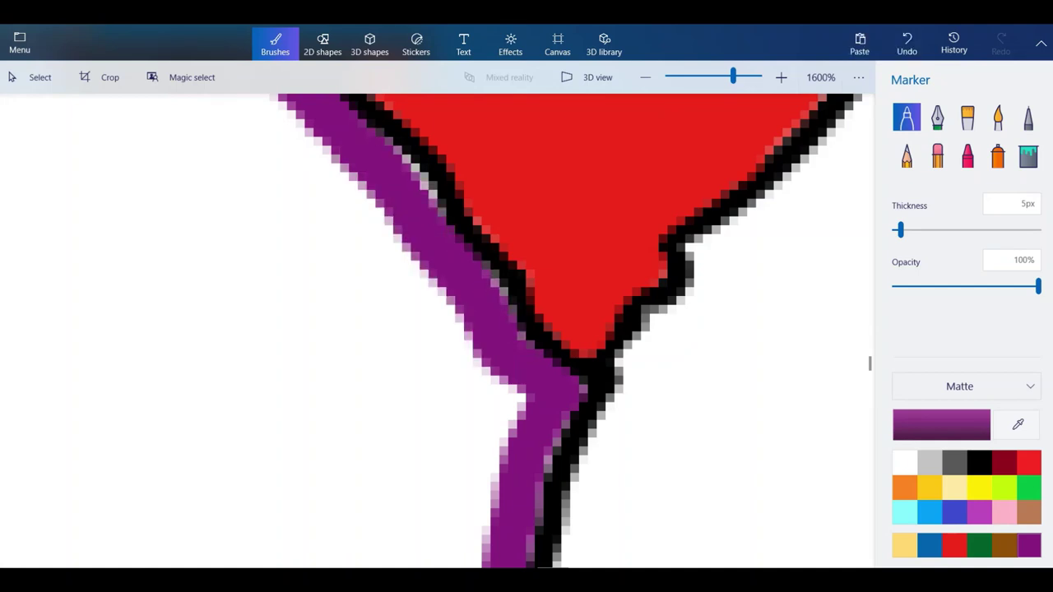
scroll(507, 337, down, 4)
ctrl+scroll(503, 337, up, 5)
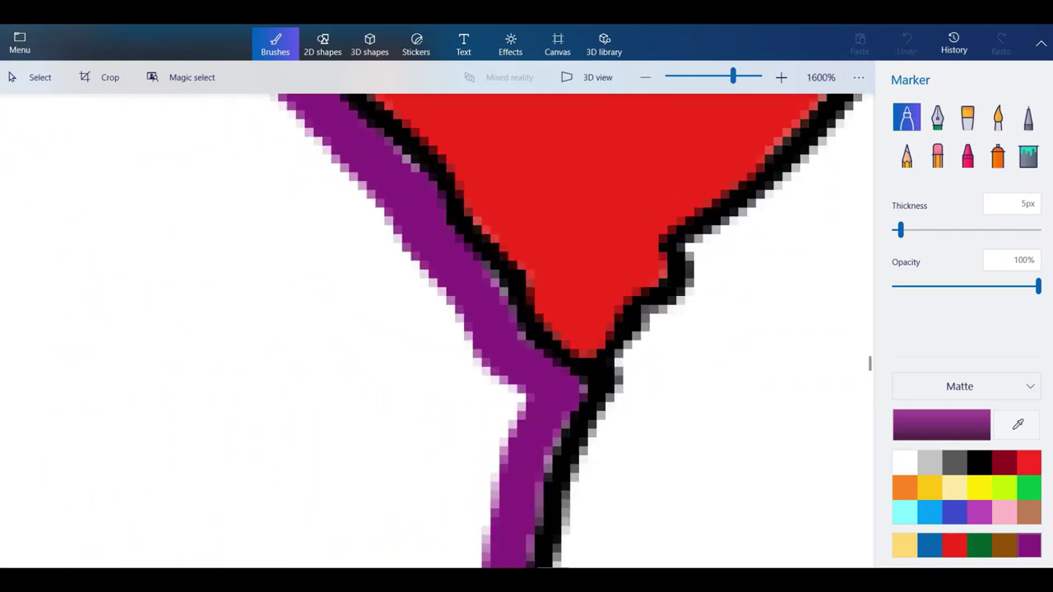
Set the Marker thickness to 10 px and fill southern and eastern Georgia with purple.
ctrl+scroll(489, 284, down, 3)
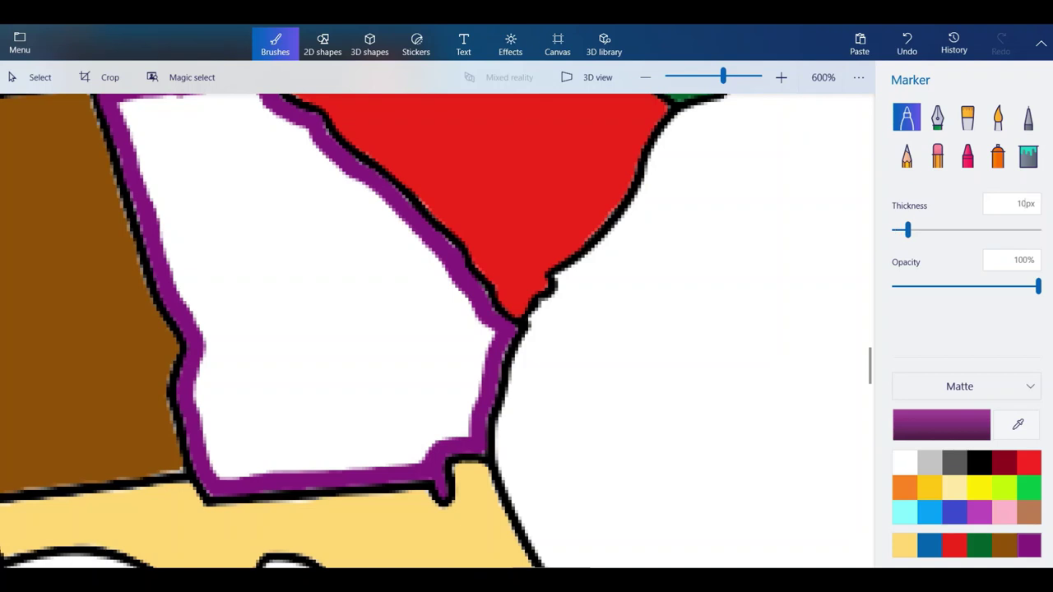
ctrl+scroll(271, 370, up, 1)
mouse_move(262, 369)
mouse_down()
mouse_move(193, 379)
mouse_move(185, 416)
mouse_move(210, 498)
mouse_move(388, 481)
mouse_up()
mouse_move(242, 493)
mouse_down()
mouse_move(246, 408)
mouse_move(291, 441)
mouse_move(316, 400)
mouse_move(402, 453)
mouse_move(390, 400)
mouse_move(390, 425)
mouse_move(450, 480)
mouse_up()
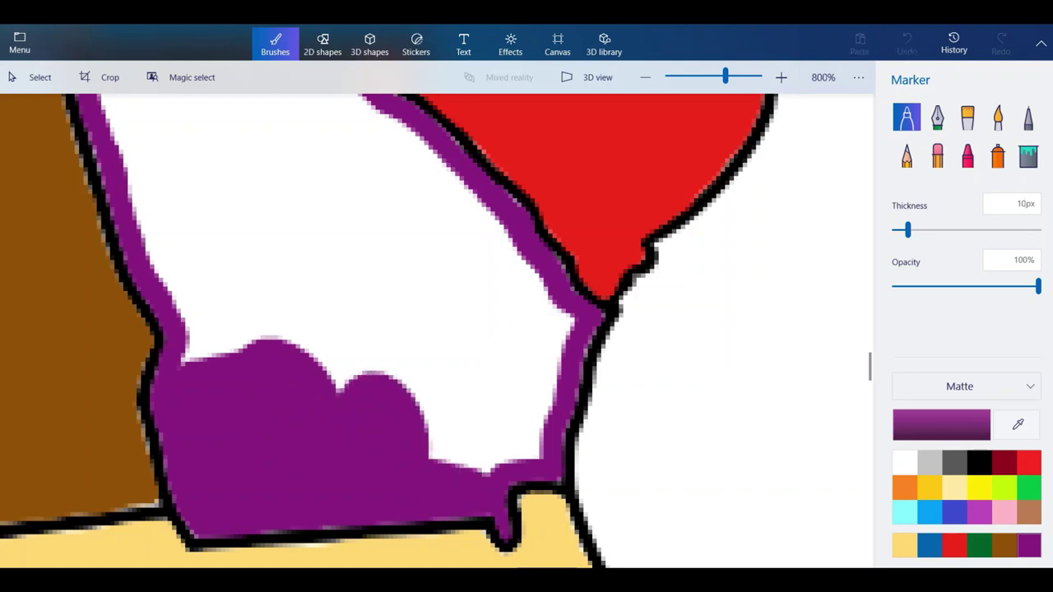
mouse_move(404, 387)
mouse_down()
mouse_move(456, 445)
mouse_move(494, 461)
mouse_move(543, 424)
mouse_move(560, 362)
mouse_move(553, 303)
mouse_move(498, 246)
mouse_up()
mouse_move(504, 262)
mouse_down()
mouse_move(370, 123)
mouse_move(486, 272)
mouse_move(510, 411)
mouse_up()
drag(424, 280, 419, 379)
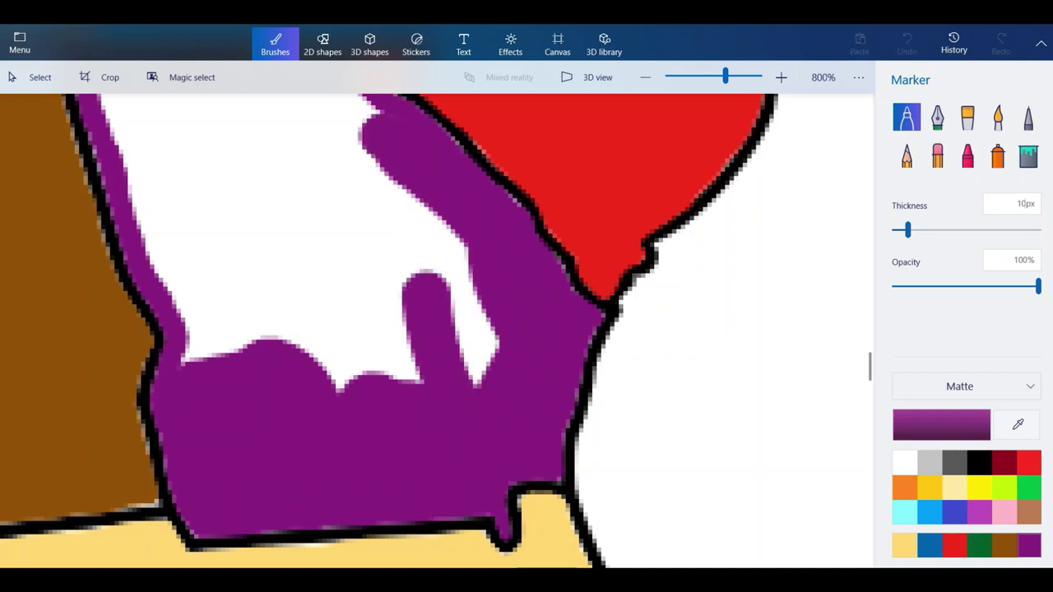
mouse_move(430, 329)
mouse_down()
mouse_move(475, 346)
mouse_move(396, 212)
mouse_move(347, 234)
mouse_move(303, 317)
mouse_move(354, 218)
mouse_up()
Fill the remaining white areas in northern and western Georgia with purple.
scroll(443, 440, down, 2)
scroll(358, 344, up, 1)
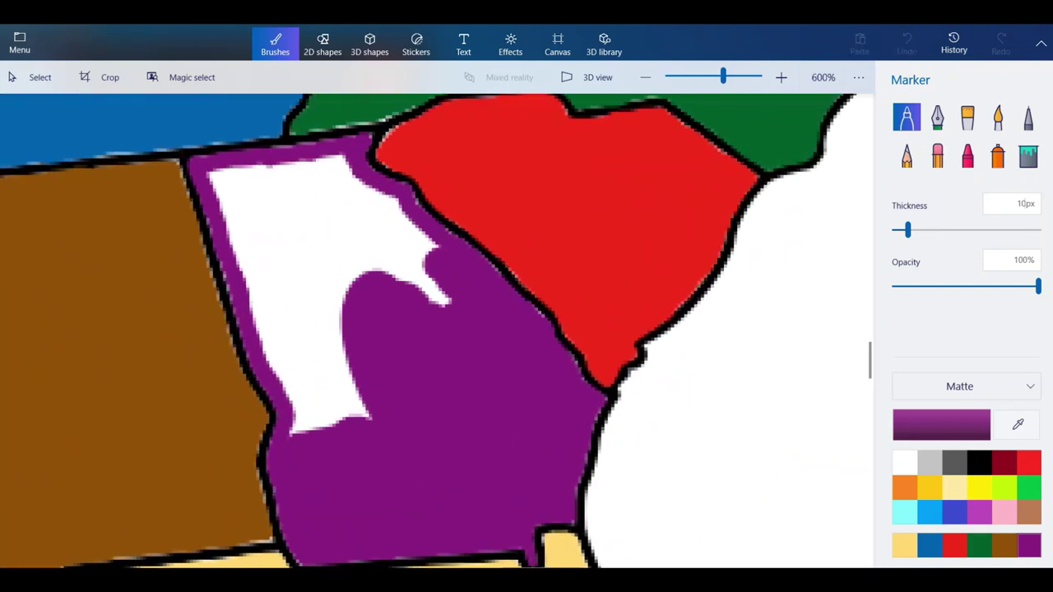
mouse_move(317, 423)
mouse_down()
mouse_move(280, 362)
mouse_move(214, 163)
mouse_move(300, 317)
mouse_move(288, 317)
mouse_move(341, 383)
mouse_up()
mouse_move(319, 294)
mouse_down()
mouse_move(449, 298)
mouse_move(324, 216)
mouse_move(373, 223)
mouse_move(457, 285)
mouse_up()
scroll(469, 297, up, 1)
scroll(539, 433, down, 1)
scroll(349, 189, up, 1)
mouse_move(363, 235)
mouse_down()
mouse_move(308, 205)
mouse_move(230, 216)
mouse_move(296, 243)
mouse_move(334, 235)
mouse_up()
scroll(535, 304, down, 5)
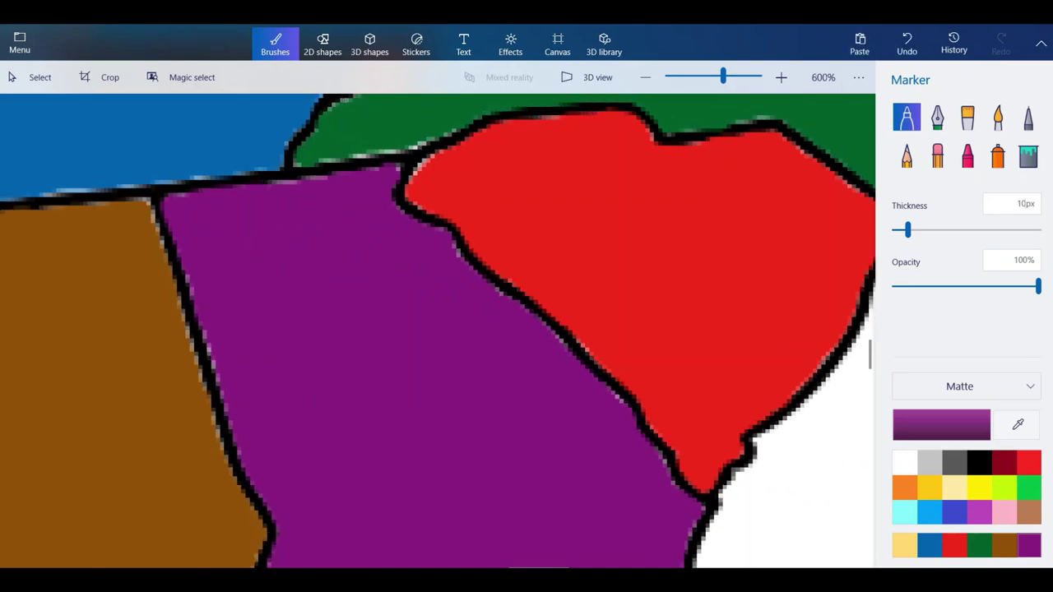
scroll(535, 304, down, 3)
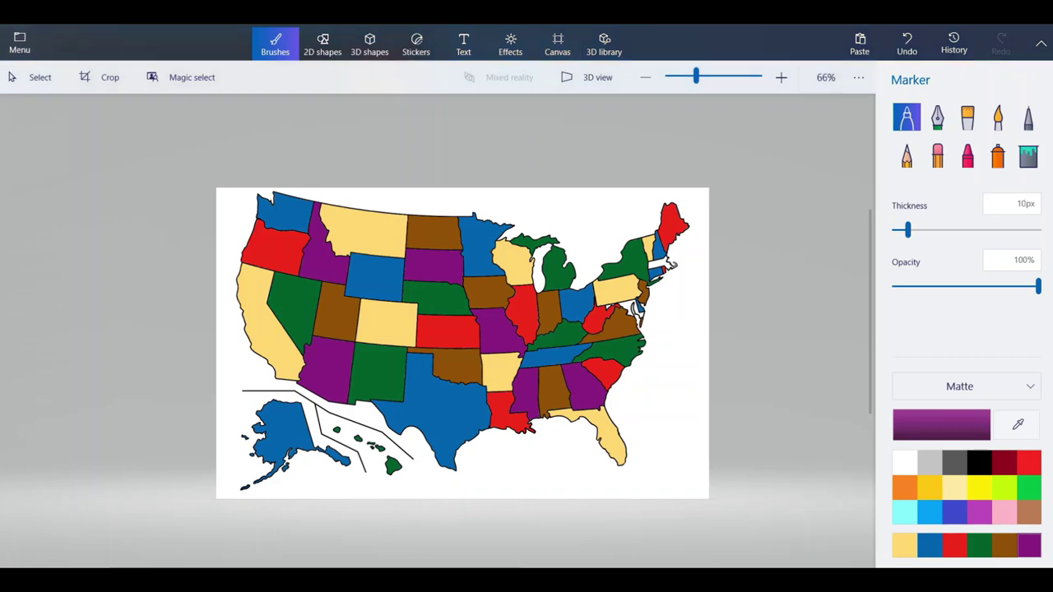
Set the Marker thickness to 5 px and fill Maryland's Eastern Shore beside Delaware with purple.
click(1020, 204)
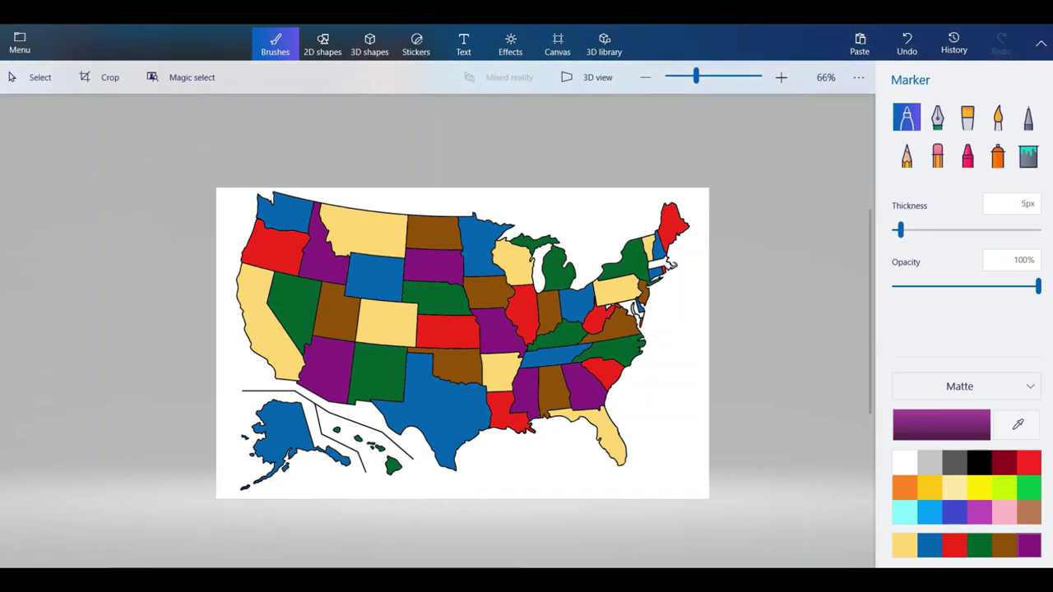
scroll(658, 308, up, 8)
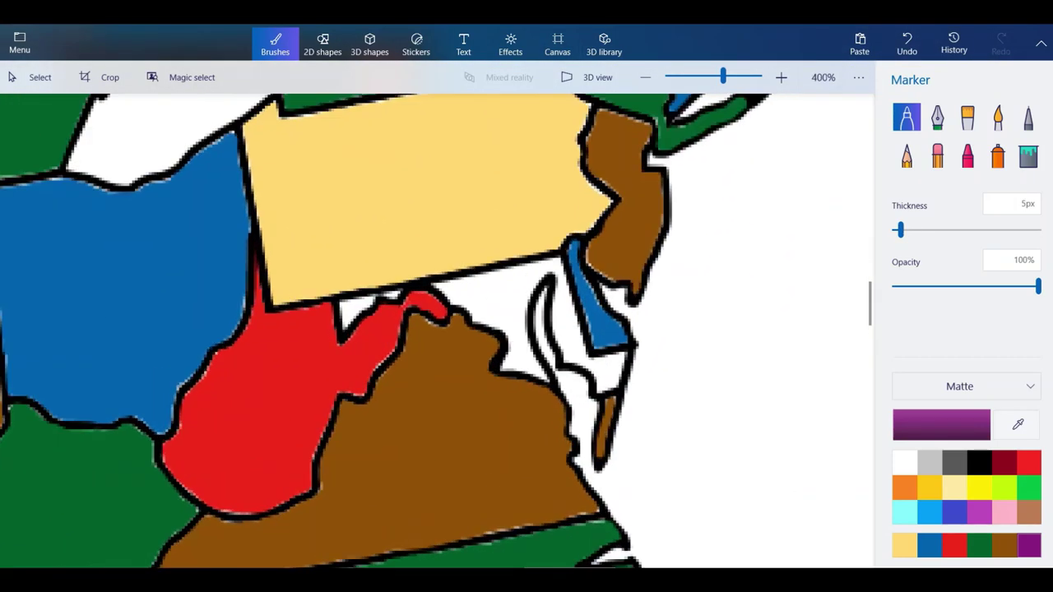
scroll(615, 366, up, 5)
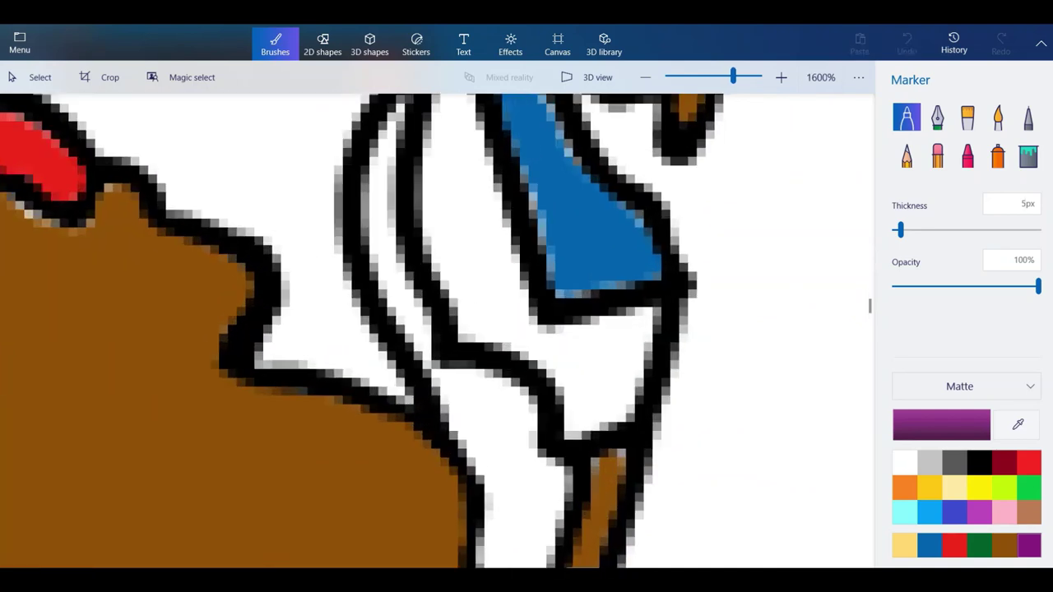
mouse_move(626, 353)
mouse_down()
mouse_move(576, 411)
mouse_move(576, 346)
mouse_move(650, 337)
mouse_move(638, 404)
mouse_move(592, 432)
mouse_move(568, 419)
mouse_up()
mouse_move(568, 362)
mouse_down()
mouse_move(461, 297)
mouse_move(436, 214)
mouse_move(498, 264)
mouse_move(508, 296)
mouse_move(563, 343)
mouse_move(509, 301)
mouse_move(459, 136)
mouse_up()
scroll(491, 327, down, 1)
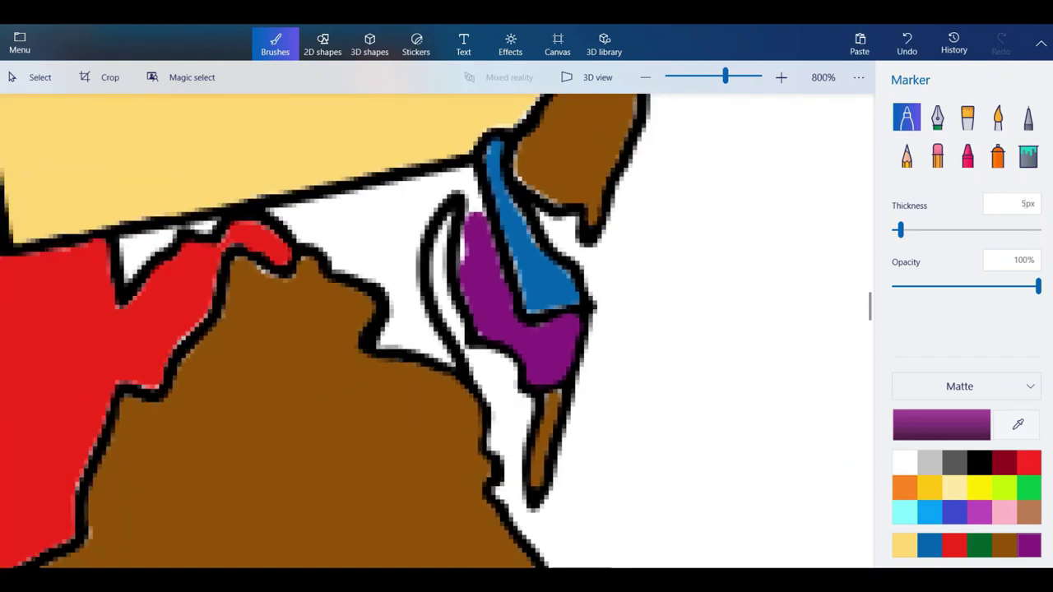
Extend Maryland's purple fill north and around the head of Chesapeake Bay, undoing the stroke that crosses the Pennsylvania border.
scroll(472, 181, up, 1)
mouse_move(473, 264)
mouse_down()
mouse_move(464, 303)
mouse_move(464, 227)
mouse_up()
drag(466, 232, 454, 148)
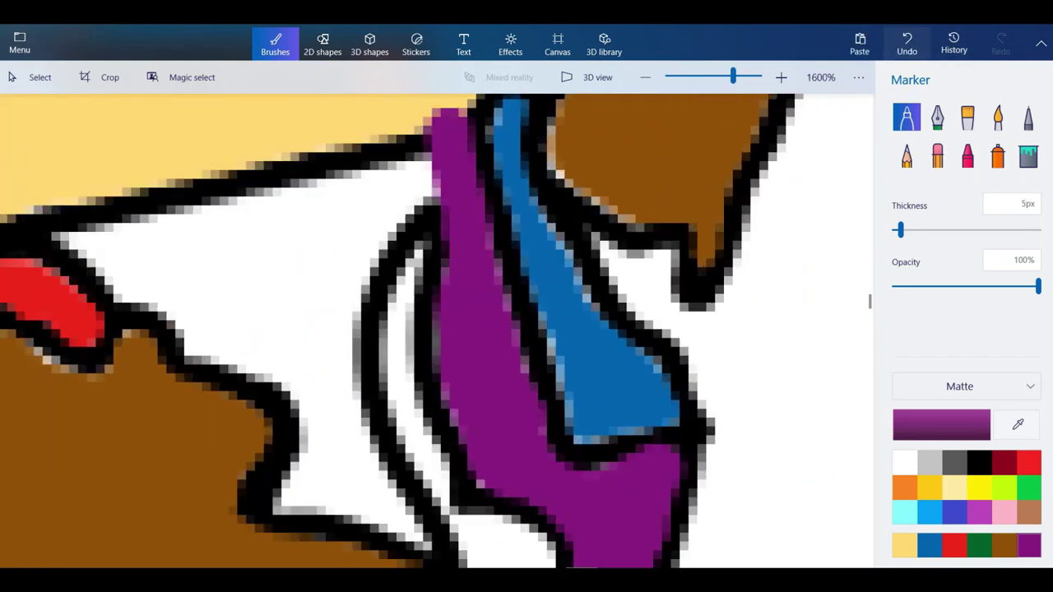
key(ctrl+z)
mouse_move(337, 374)
mouse_down()
mouse_move(387, 198)
mouse_move(420, 168)
mouse_move(457, 193)
mouse_move(465, 216)
mouse_up()
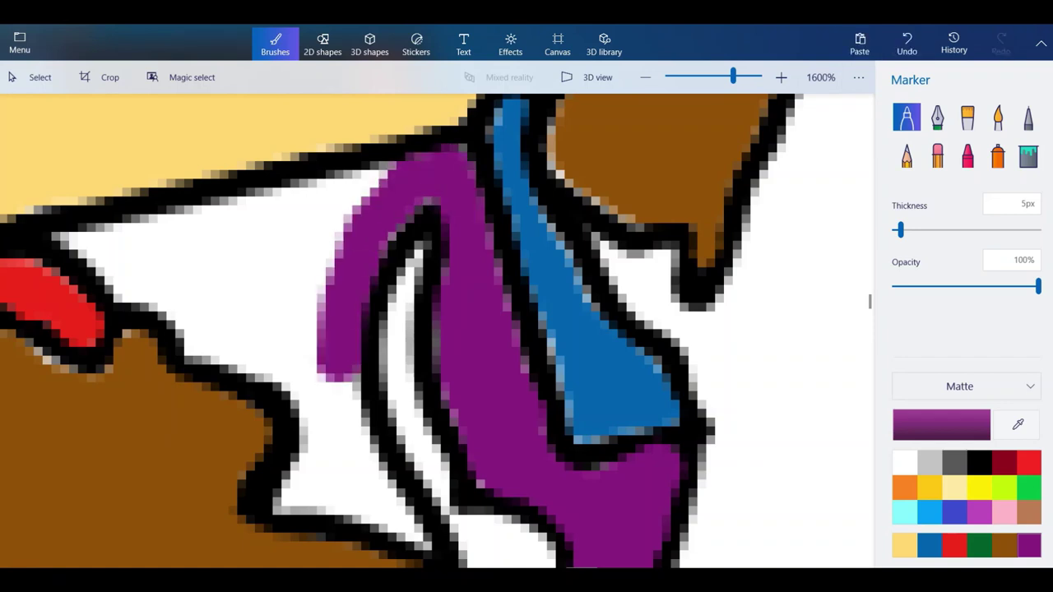
Fill Maryland's western Chesapeake shore with purple, using 3 px thickness for the narrow southern corners and 5 px farther north.
mouse_move(333, 346)
mouse_down()
mouse_move(325, 440)
mouse_move(292, 502)
mouse_move(358, 498)
mouse_move(379, 518)
mouse_move(363, 428)
mouse_move(424, 543)
mouse_up()
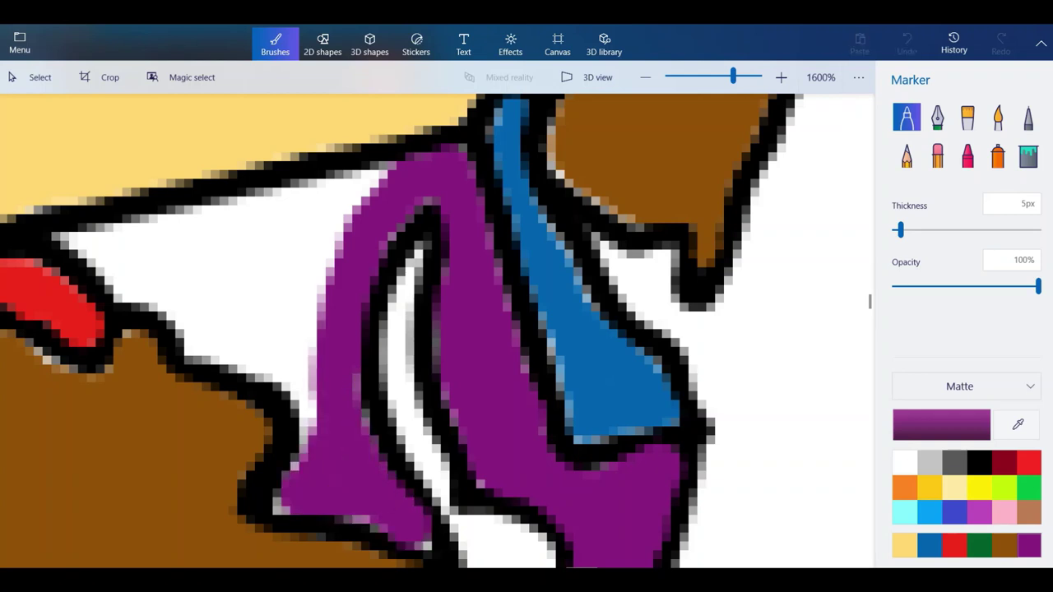
click(907, 42)
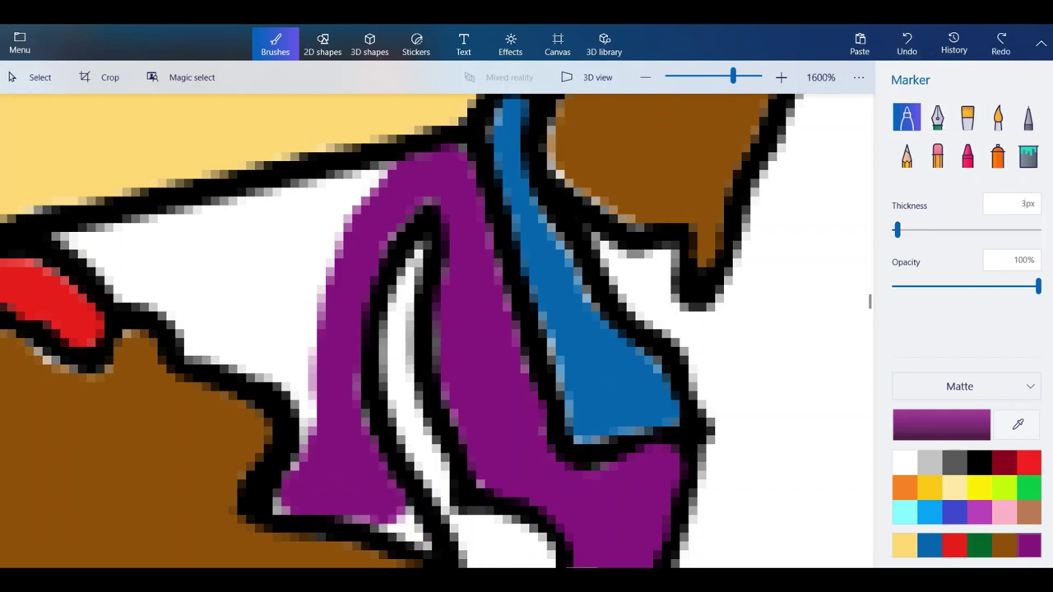
drag(390, 504, 413, 531)
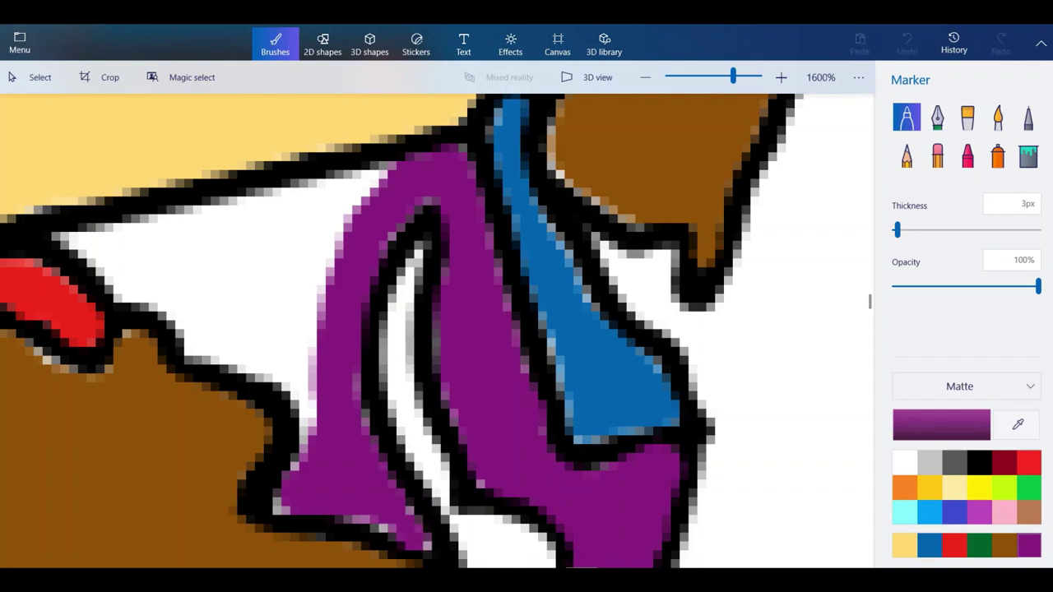
drag(283, 502, 272, 518)
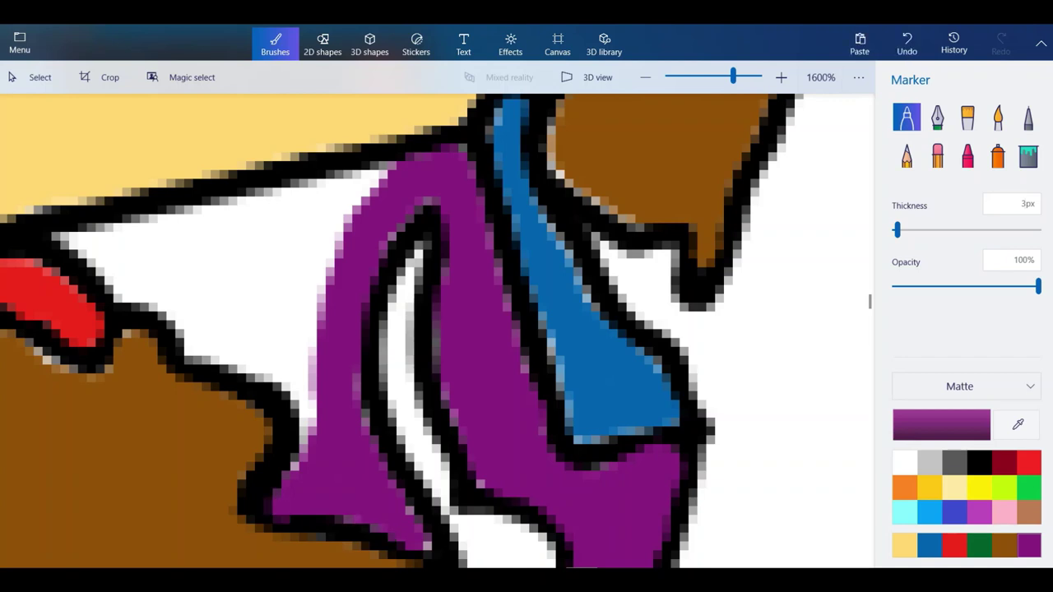
mouse_move(303, 454)
mouse_down()
mouse_move(306, 380)
mouse_move(260, 358)
mouse_move(313, 331)
mouse_up()
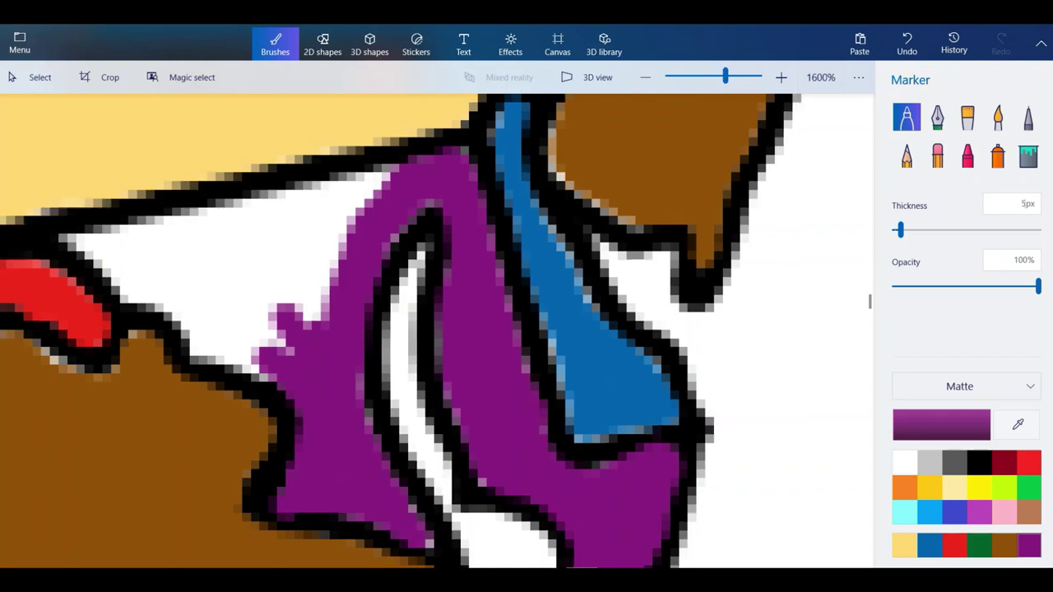
Fill the white area of northern Maryland up to the Pennsylvania border with purple at 5 px thickness, covering the remaining gaps.
scroll(590, 339, down, 1)
scroll(361, 327, up, 1)
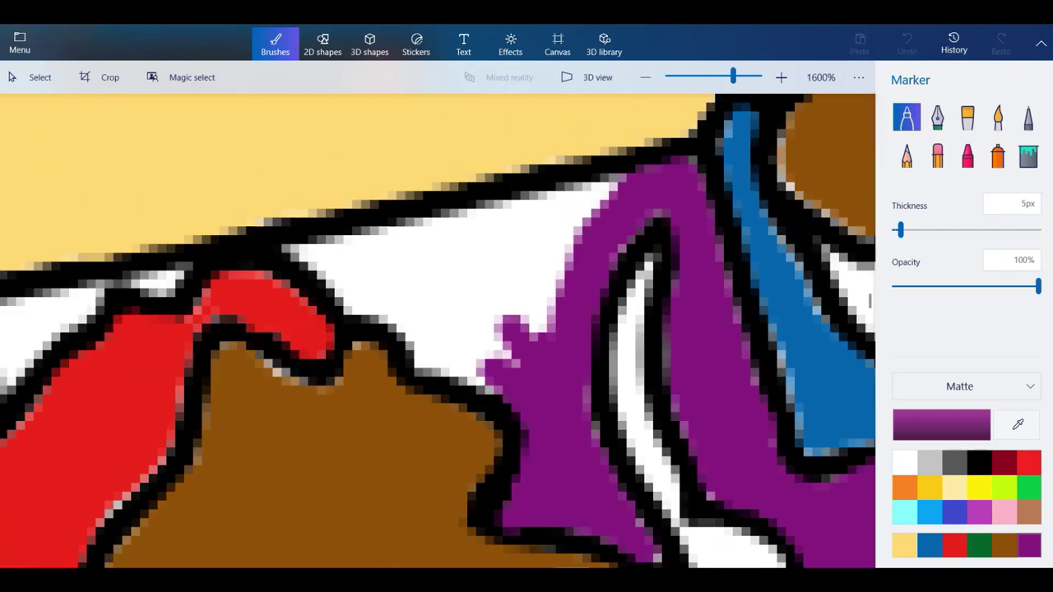
mouse_move(485, 367)
mouse_down()
mouse_move(421, 339)
mouse_move(329, 263)
mouse_move(477, 239)
mouse_move(595, 202)
mouse_move(424, 248)
mouse_up()
click(606, 196)
mouse_move(374, 276)
mouse_down()
mouse_move(506, 281)
mouse_move(555, 253)
mouse_move(543, 338)
mouse_up()
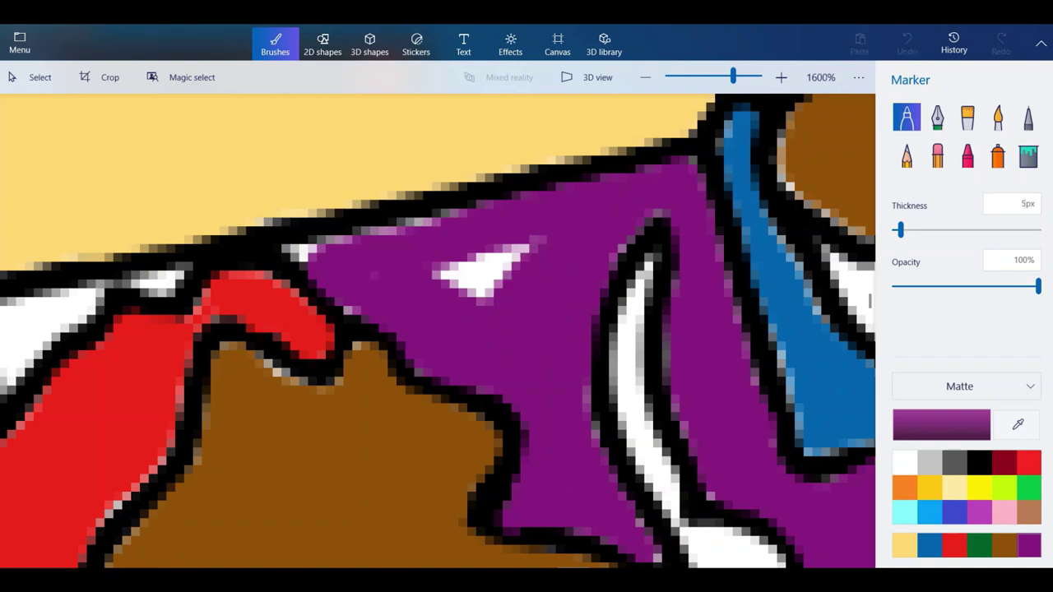
drag(448, 248, 555, 202)
click(907, 43)
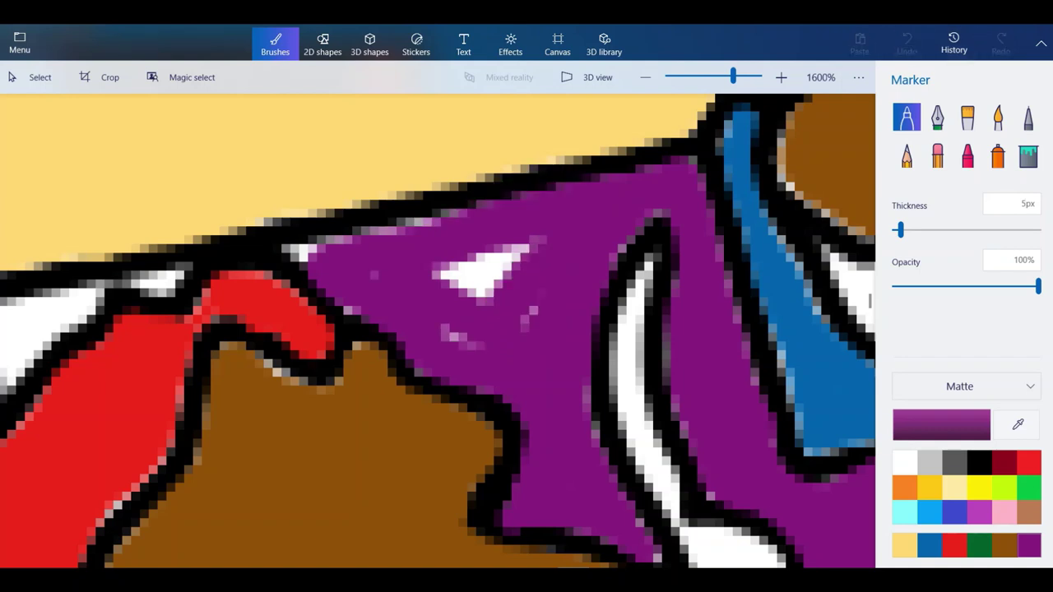
mouse_move(530, 253)
mouse_down()
mouse_move(379, 277)
mouse_move(535, 254)
mouse_up()
drag(448, 331, 478, 344)
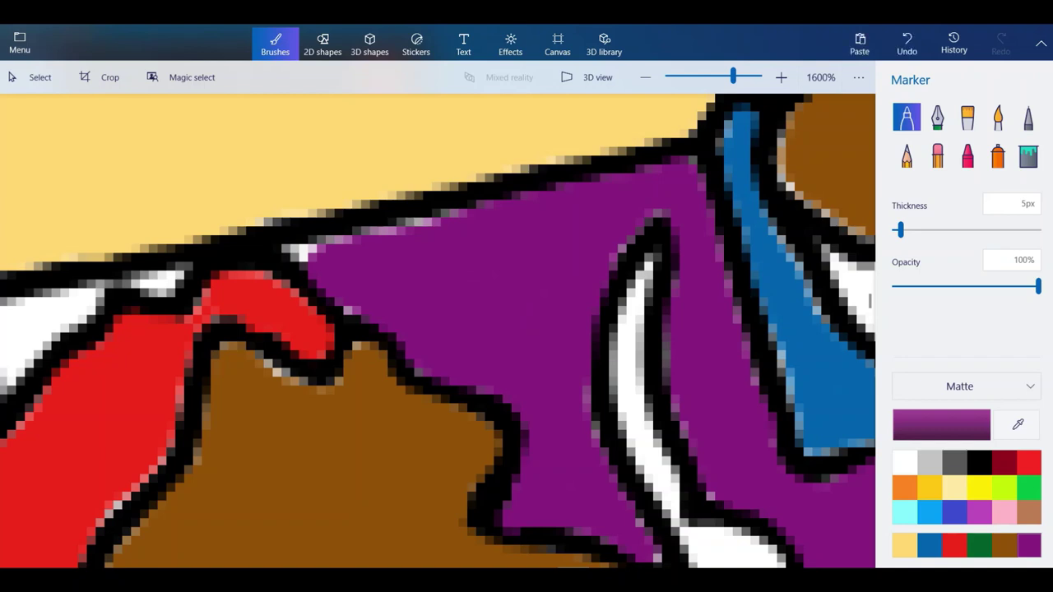
Fill Maryland's purple edge along Pennsylvania at 3 px thickness and run a 1 px stroke through the panhandle's narrow neck.
scroll(437, 305, down, 1)
scroll(243, 256, up, 1)
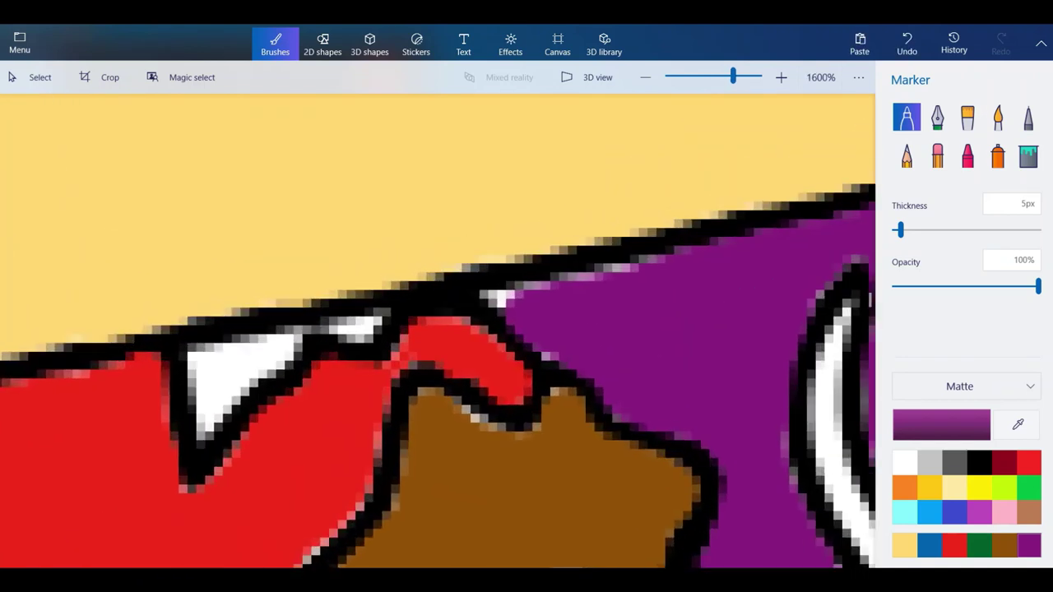
scroll(683, 213, up, 1)
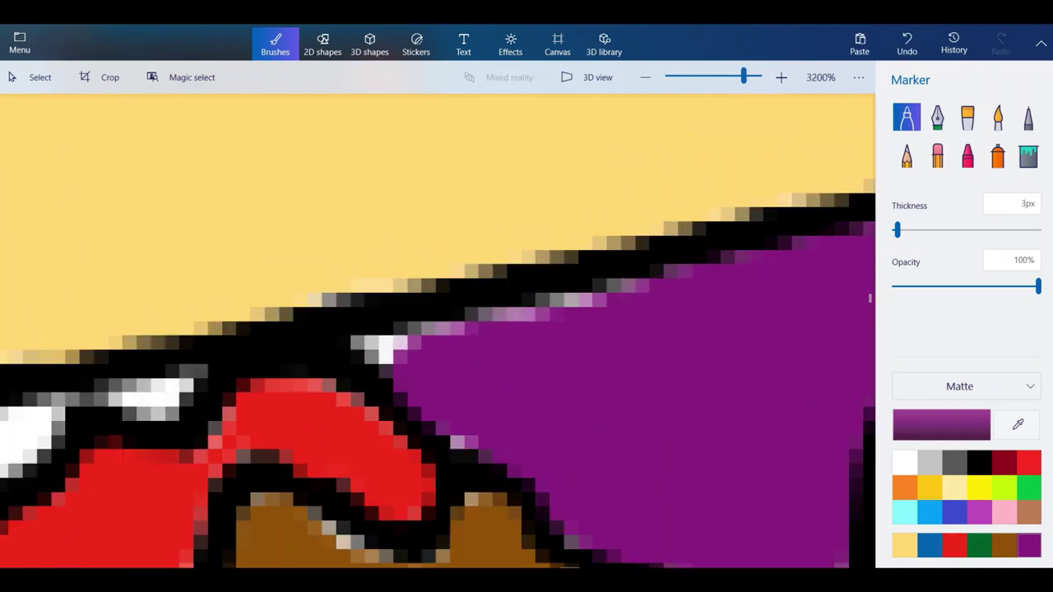
mouse_move(619, 319)
mouse_down()
mouse_move(414, 372)
mouse_move(262, 375)
mouse_up()
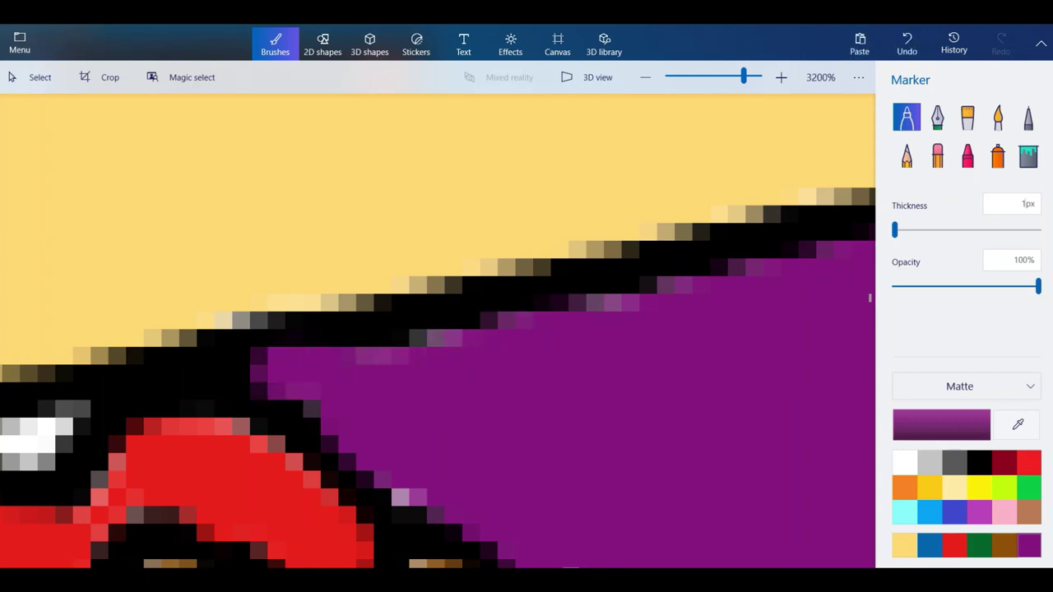
drag(259, 360, 46, 426)
Extend the purple past the panhandle's neck, and fill Maryland's western end down to its tip at 3 px thickness.
scroll(411, 295, down, 1)
scroll(226, 358, down, 2)
scroll(227, 358, up, 4)
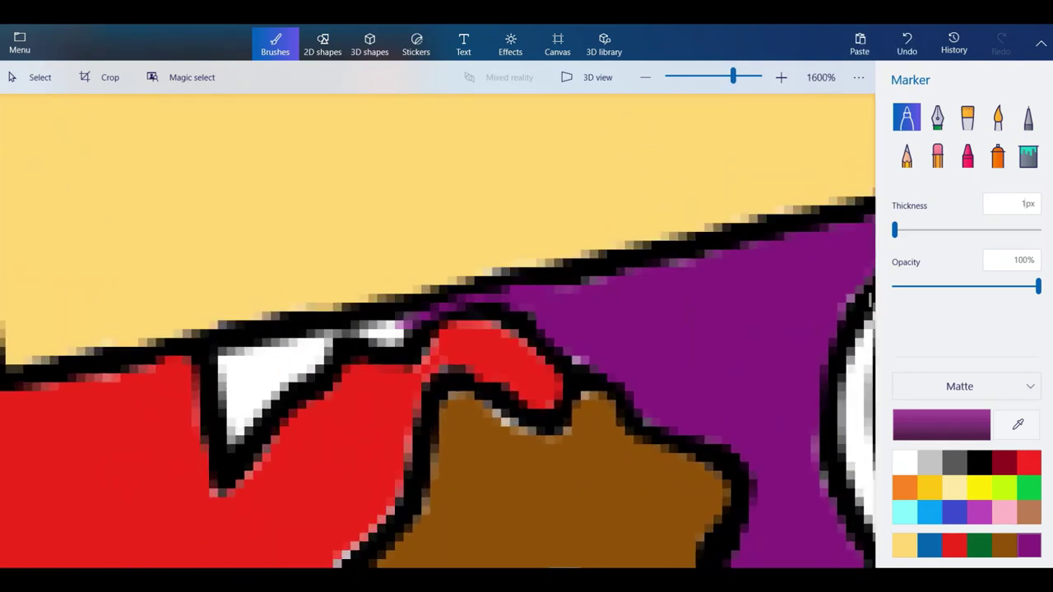
drag(520, 327, 454, 351)
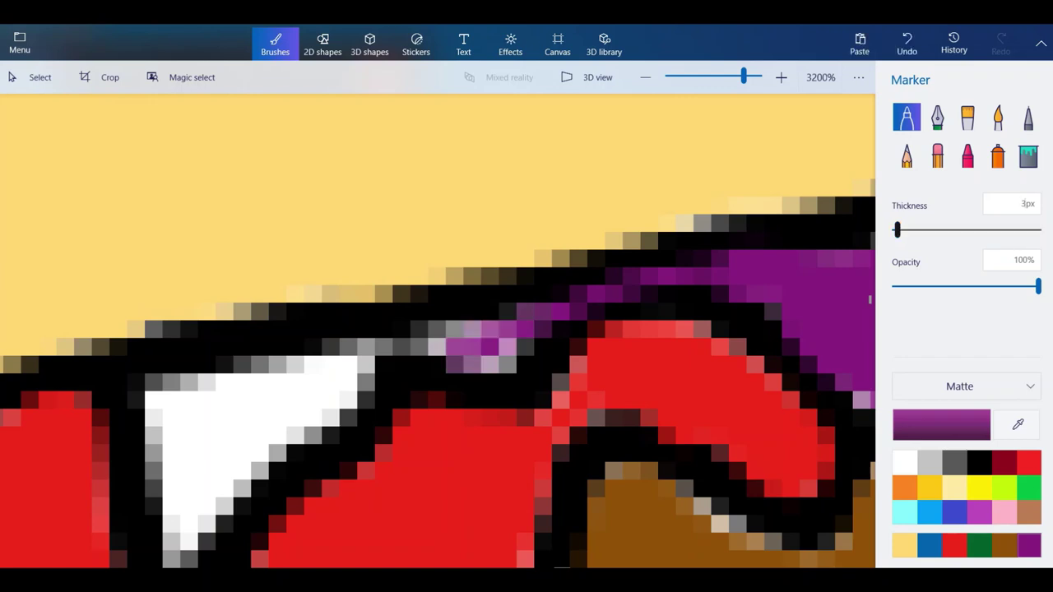
mouse_move(486, 346)
mouse_down()
mouse_move(355, 361)
mouse_move(316, 415)
mouse_move(206, 473)
mouse_move(157, 410)
mouse_move(321, 380)
mouse_move(207, 444)
mouse_up()
scroll(284, 354, down, 1)
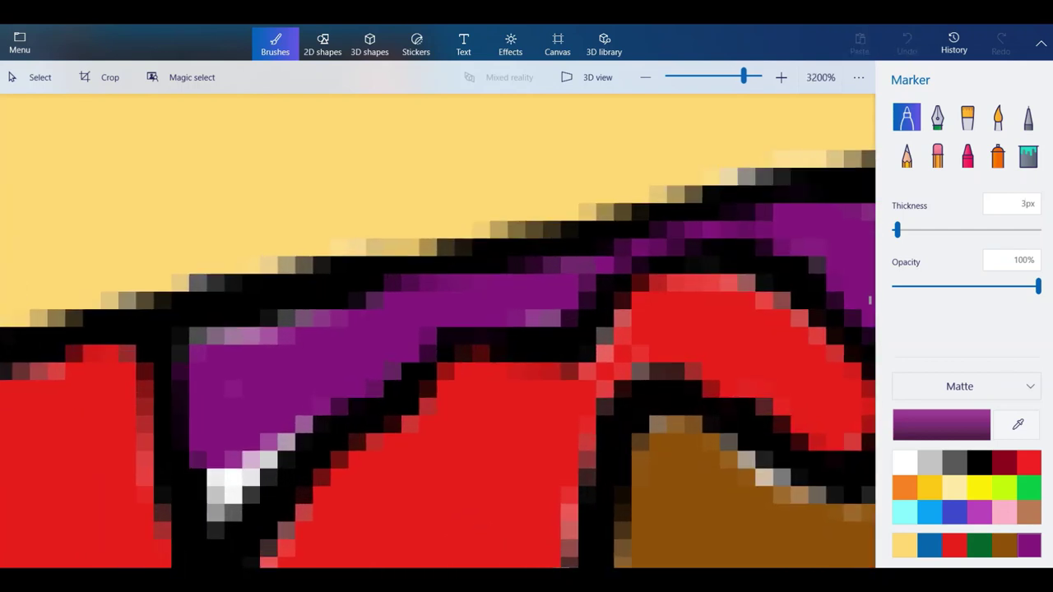
drag(272, 461, 206, 501)
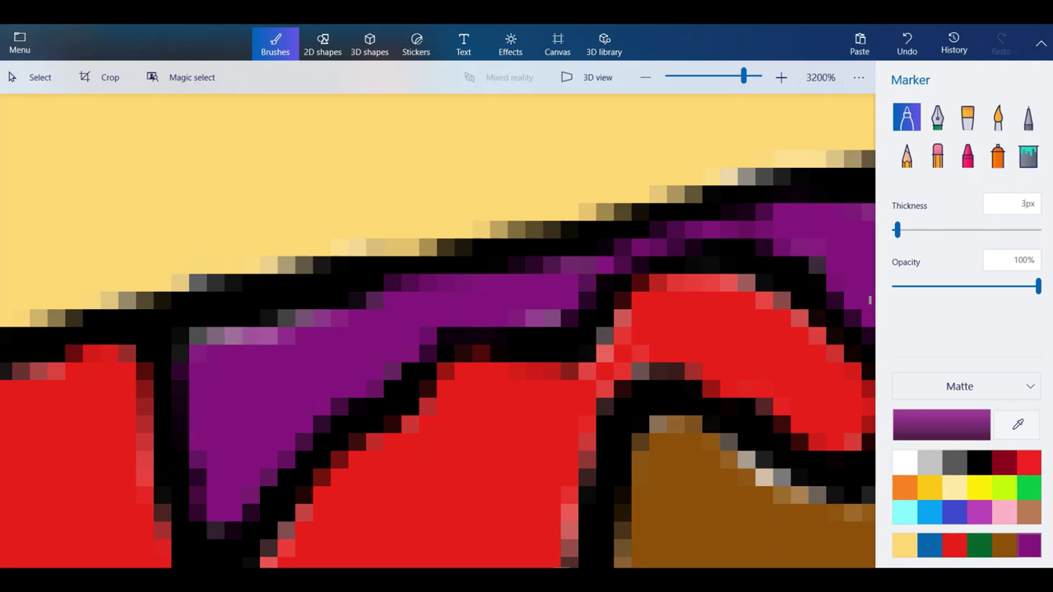
Fill Cape Cod and the southern coast of Massachusetts with purple at 3 px thickness, undoing the stroke that crosses the outline.
scroll(438, 329, down, 4)
scroll(370, 313, up, 4)
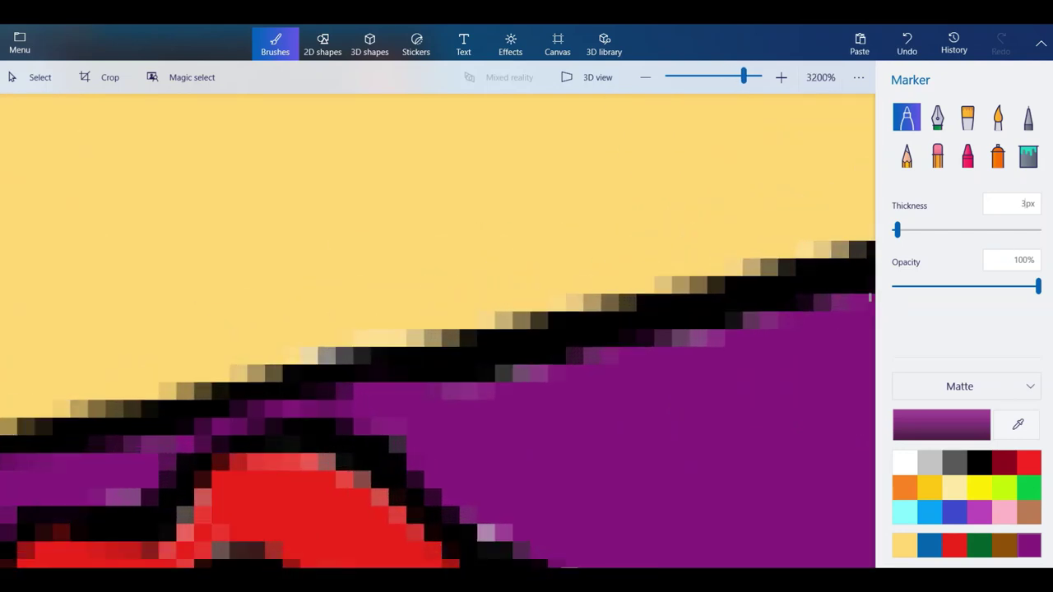
scroll(218, 453, down, 6)
scroll(580, 177, down, 1)
scroll(580, 177, up, 5)
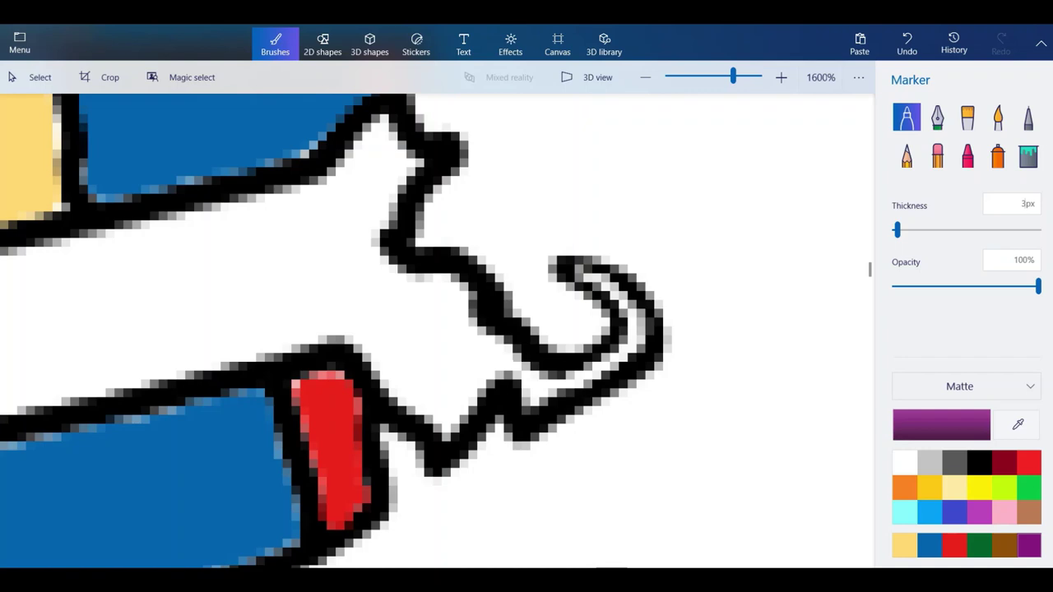
scroll(639, 339, up, 2)
mouse_move(432, 436)
mouse_down()
mouse_move(568, 379)
mouse_move(630, 321)
mouse_move(638, 288)
mouse_move(531, 172)
mouse_up()
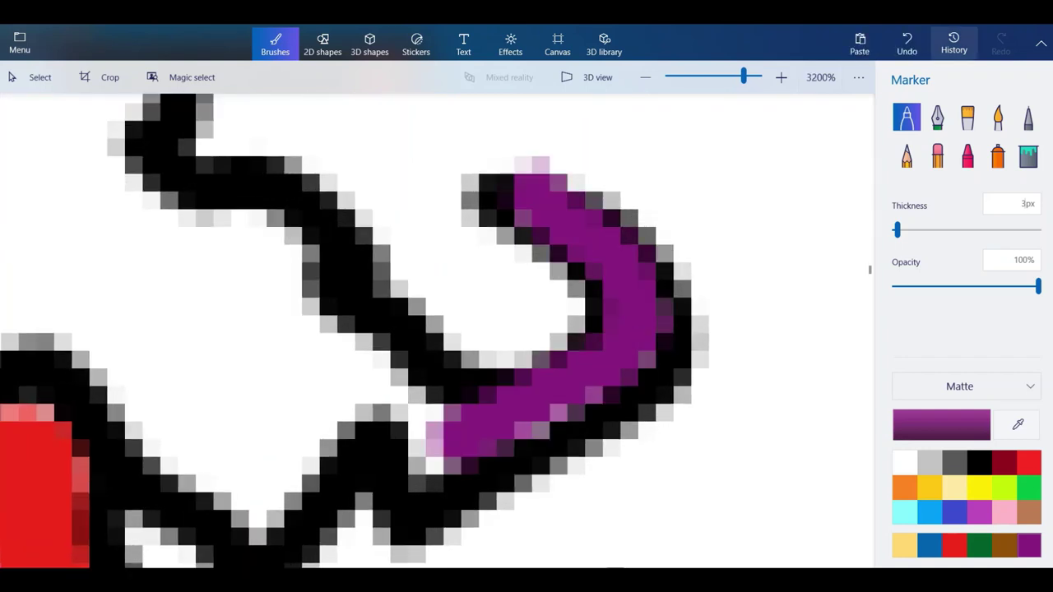
key(ctrl+z)
mouse_move(531, 209)
mouse_down()
mouse_move(629, 303)
mouse_move(523, 435)
mouse_move(400, 395)
mouse_move(259, 483)
mouse_move(251, 502)
mouse_up()
mouse_move(252, 500)
mouse_down()
mouse_move(204, 418)
mouse_move(268, 467)
mouse_up()
Set the Marker thickness to 5 px and fill the southeastern part of Massachusetts with purple.
click(1020, 204)
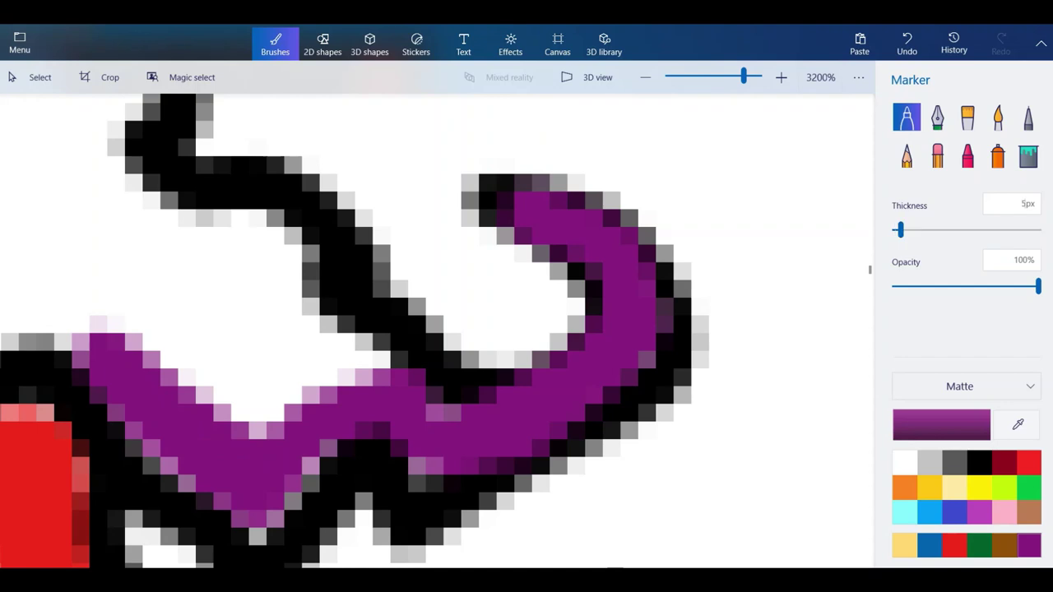
mouse_move(240, 288)
mouse_down()
mouse_move(329, 355)
mouse_move(313, 362)
mouse_move(253, 253)
mouse_up()
drag(253, 254, 257, 377)
drag(206, 325, 283, 411)
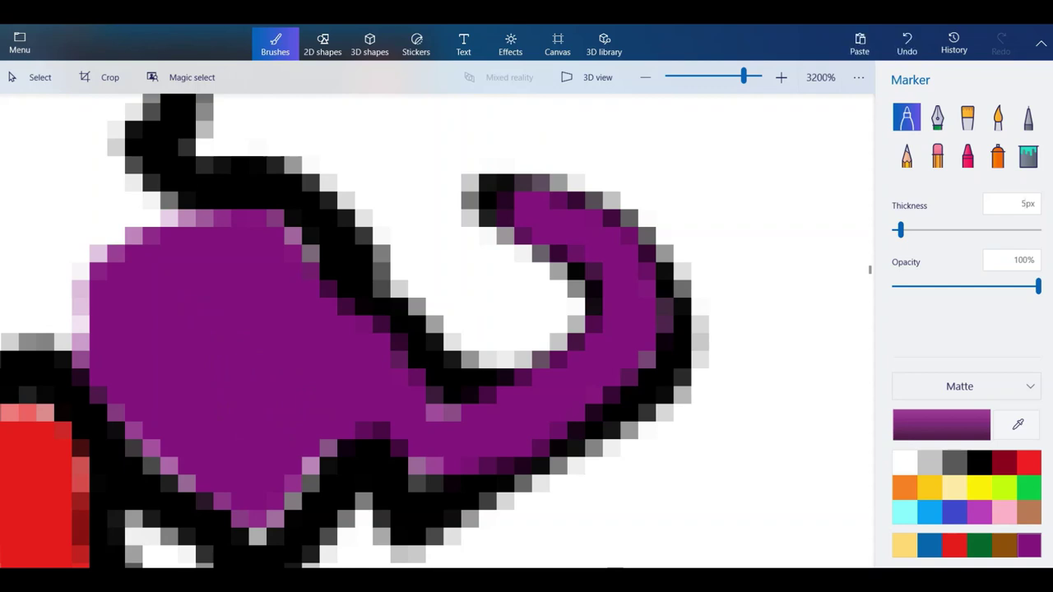
Fill the rest of Massachusetts with purple, from the northeastern coast west to the New York border.
scroll(466, 357, down, 2)
scroll(265, 372, up, 1)
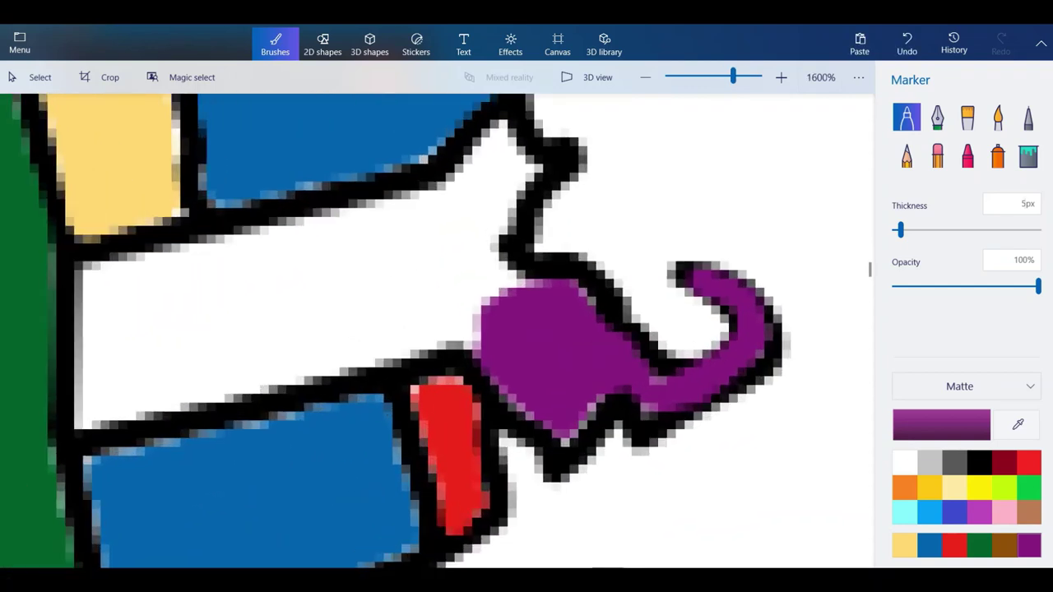
mouse_move(489, 317)
mouse_down()
mouse_move(375, 333)
mouse_move(427, 354)
mouse_move(395, 308)
mouse_move(297, 363)
mouse_move(70, 402)
mouse_move(102, 284)
mouse_move(127, 360)
mouse_move(412, 285)
mouse_up()
mouse_move(411, 285)
mouse_down()
mouse_move(231, 335)
mouse_move(102, 407)
mouse_up()
mouse_move(101, 407)
mouse_down()
mouse_move(398, 259)
mouse_move(494, 284)
mouse_move(512, 301)
mouse_move(477, 234)
mouse_up()
mouse_move(479, 235)
mouse_down()
mouse_move(521, 168)
mouse_move(497, 144)
mouse_move(443, 209)
mouse_move(444, 247)
mouse_up()
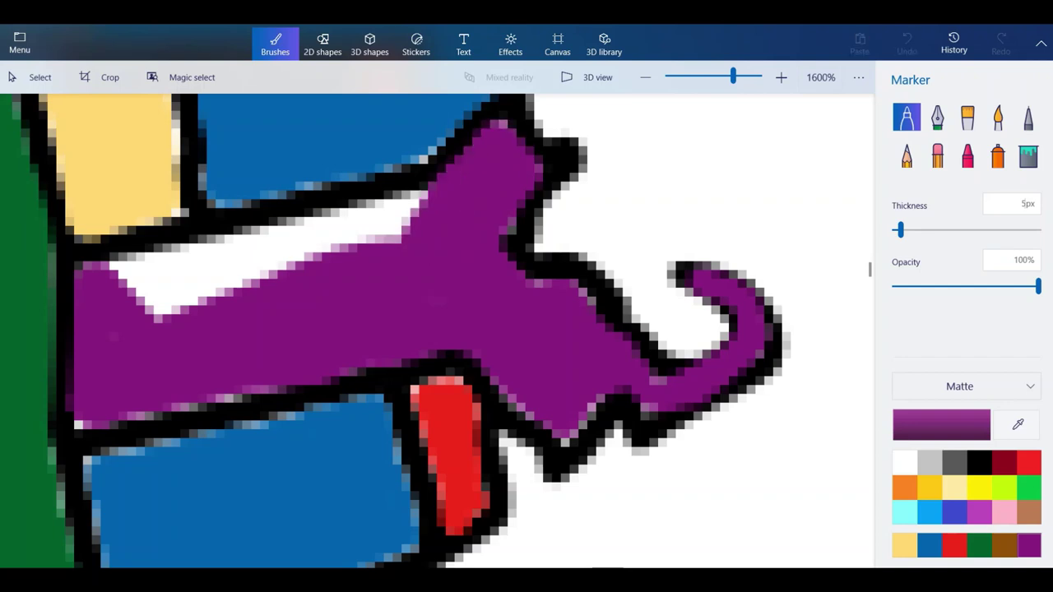
mouse_move(321, 251)
mouse_down()
mouse_move(144, 306)
mouse_move(123, 292)
mouse_move(150, 275)
mouse_move(380, 224)
mouse_move(424, 195)
mouse_up()
drag(273, 249, 210, 260)
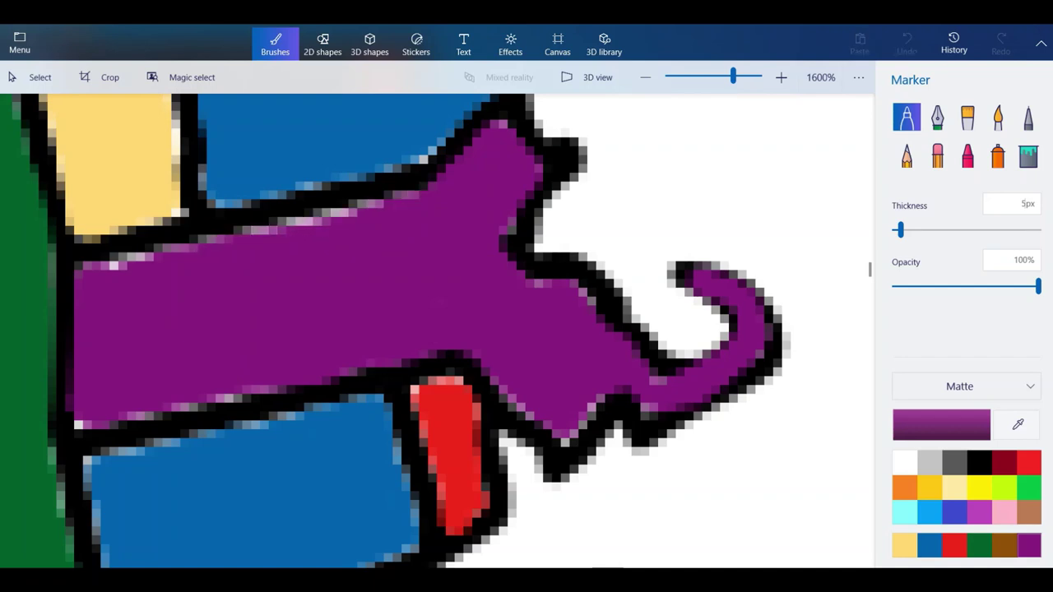
Bring the whole map into view and switch from the Marker to the Select tool.
scroll(581, 353, down, 6)
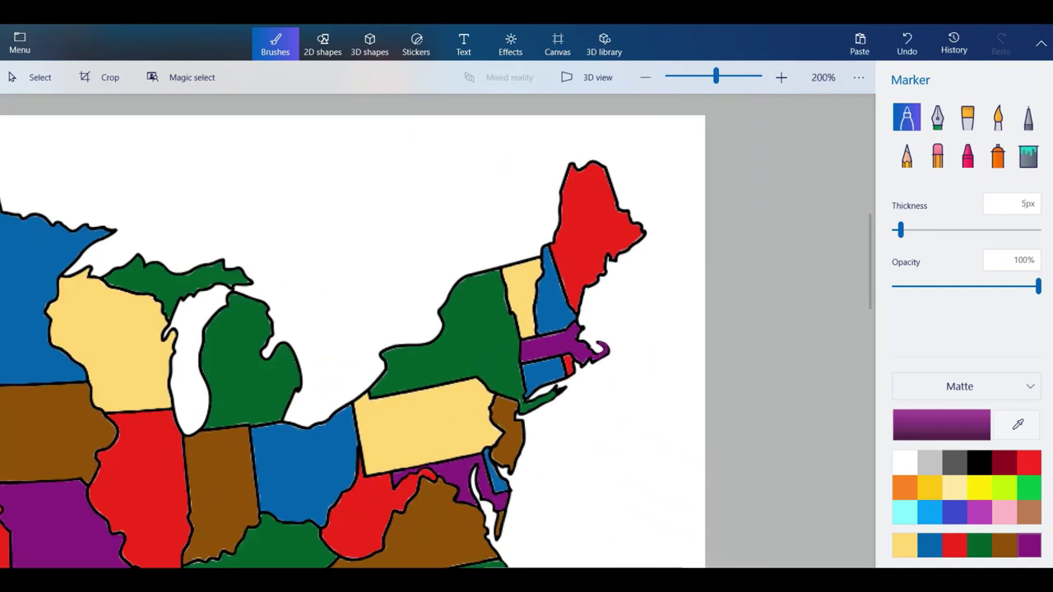
scroll(581, 354, down, 4)
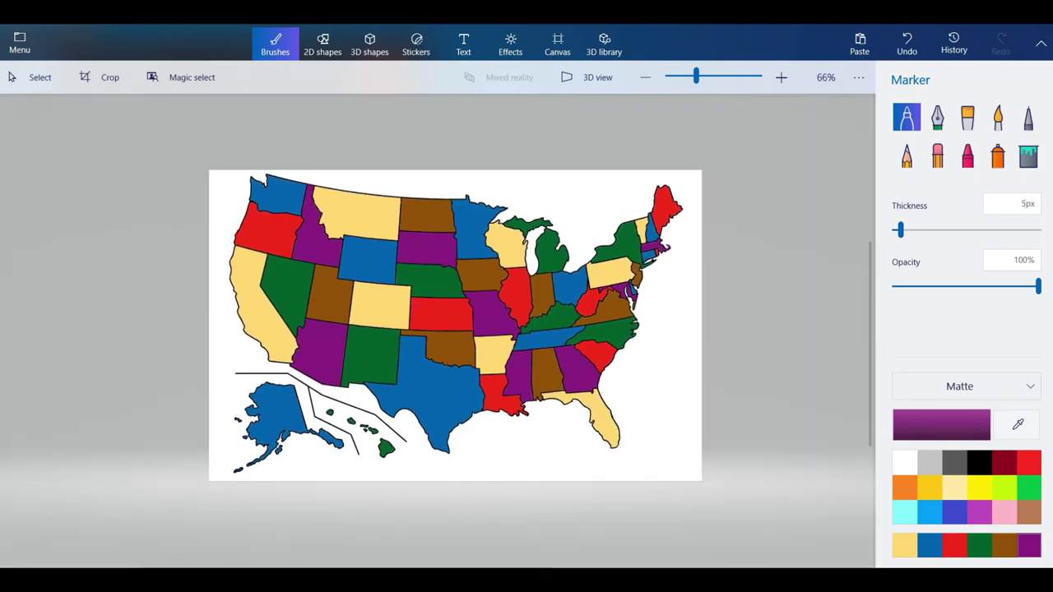
click(33, 77)
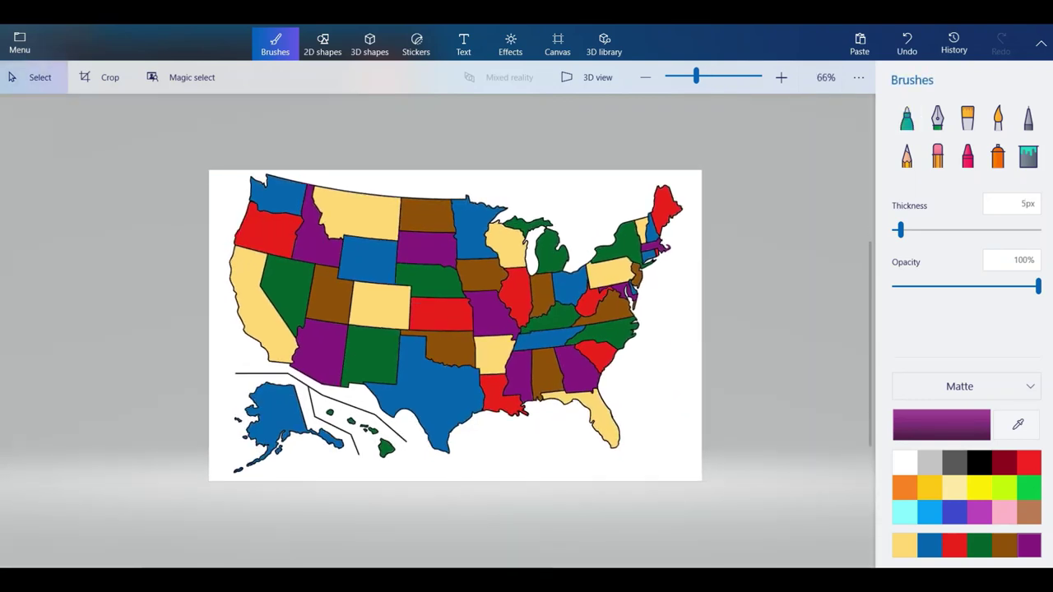